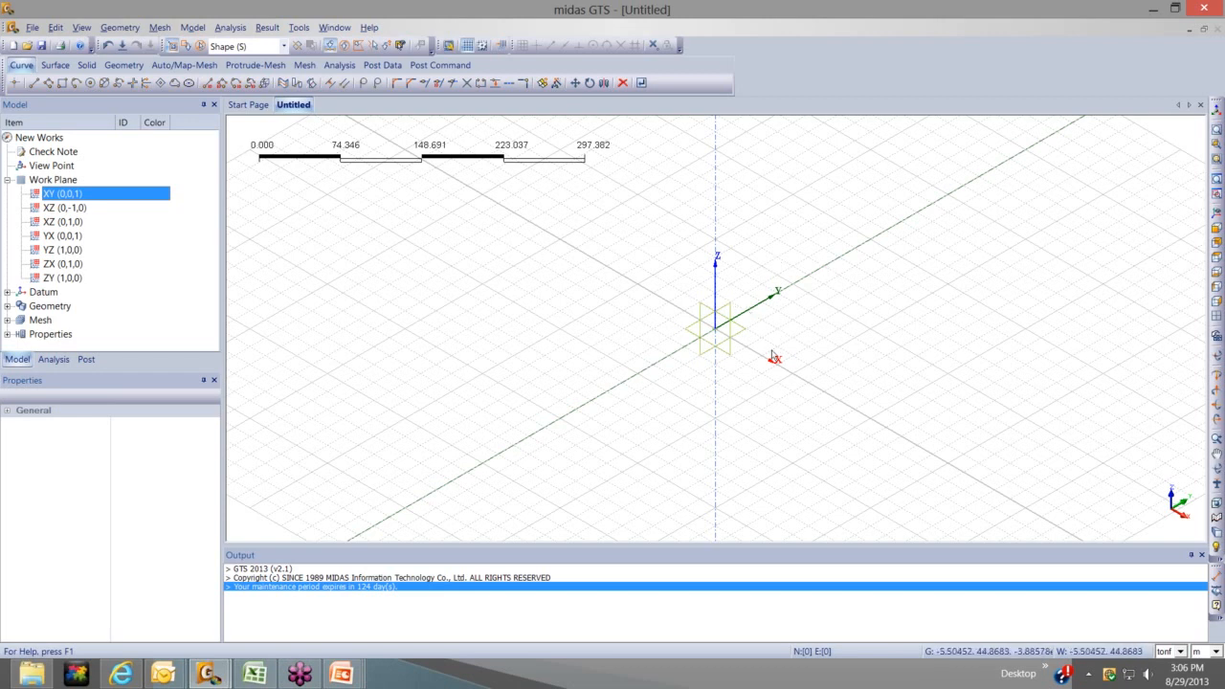
Try both XZ work planes and restore the XY work plane
middle_drag(725, 341, 42, 216)
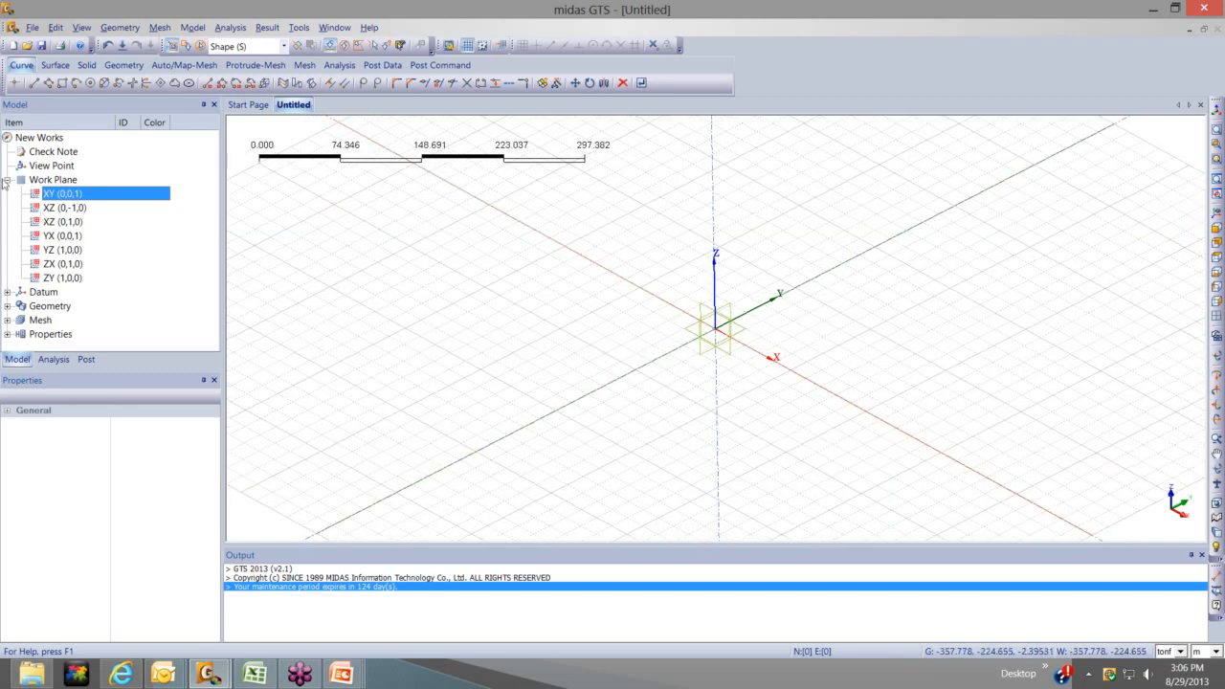
double_click(56, 207)
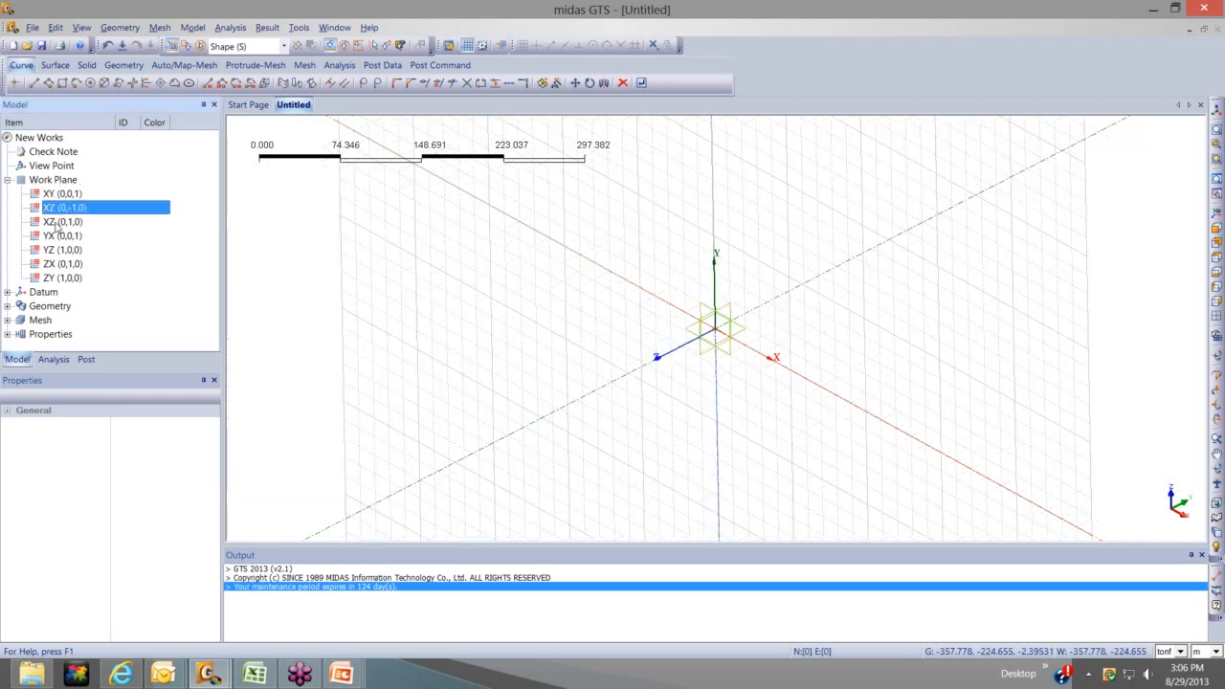
click(55, 222)
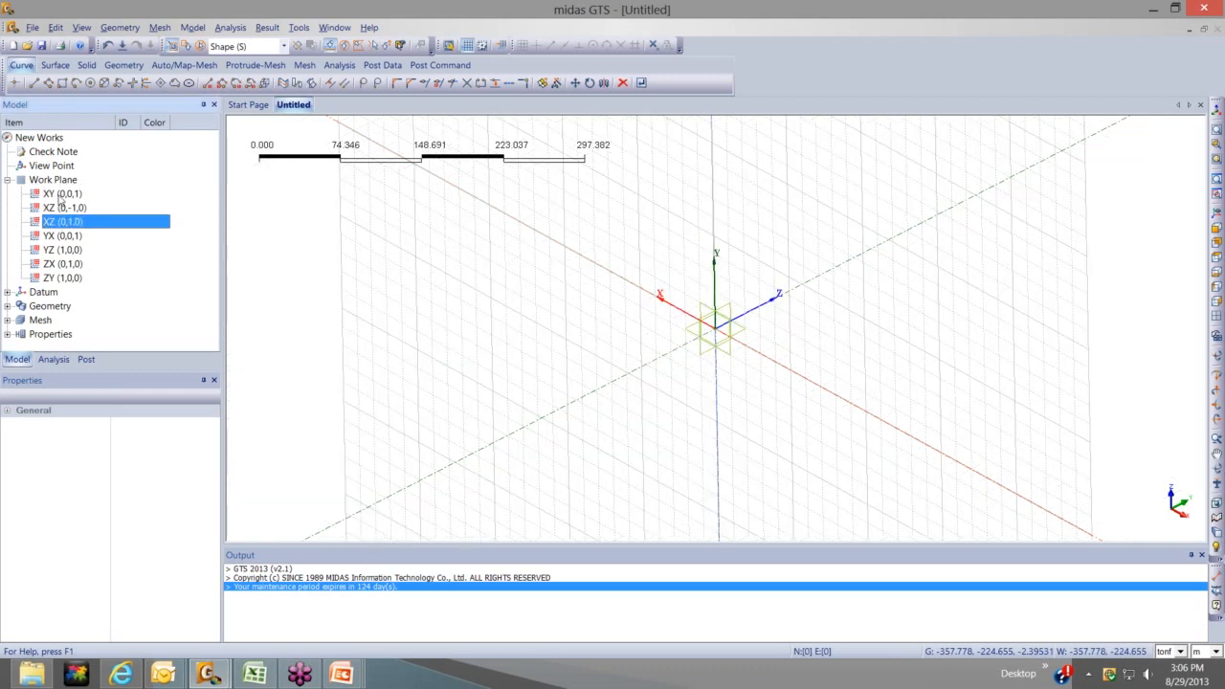
double_click(59, 195)
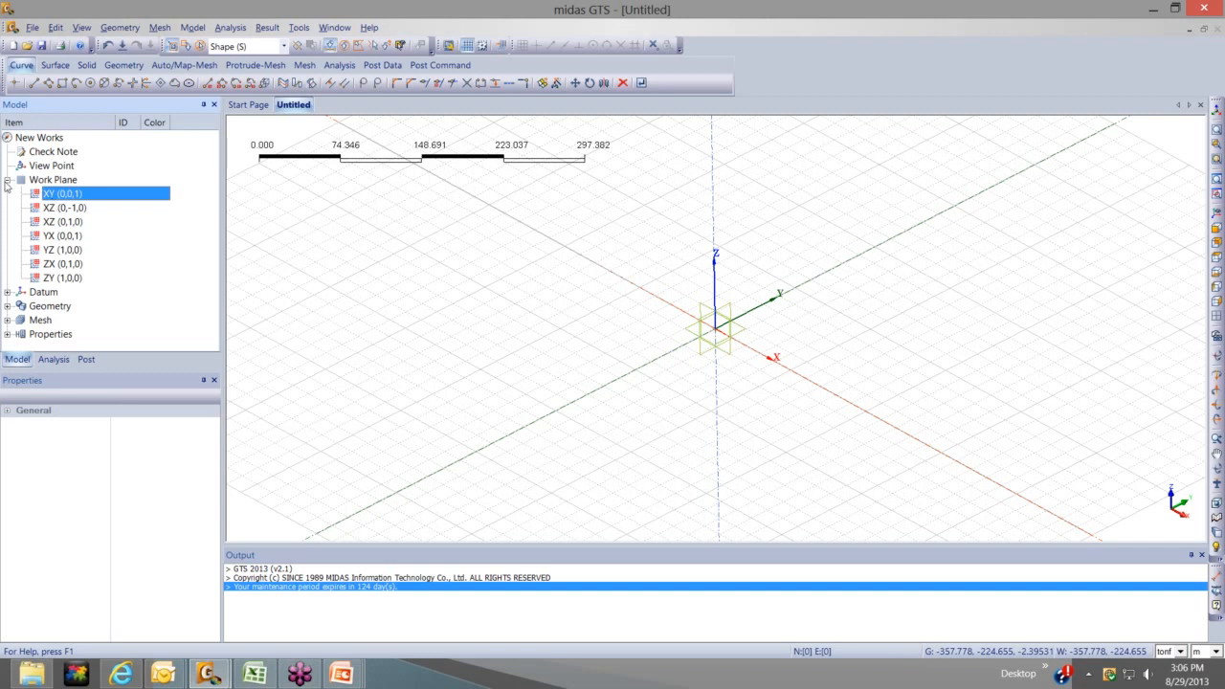
click(7, 181)
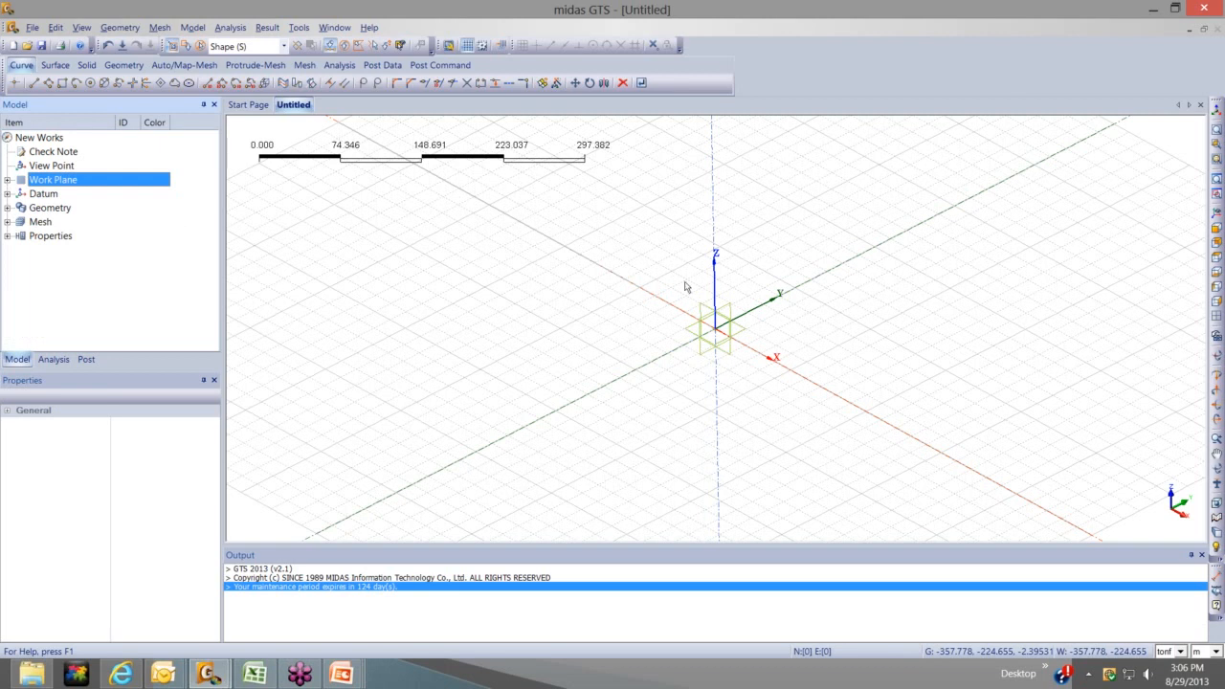
scroll(811, 321, up, 1)
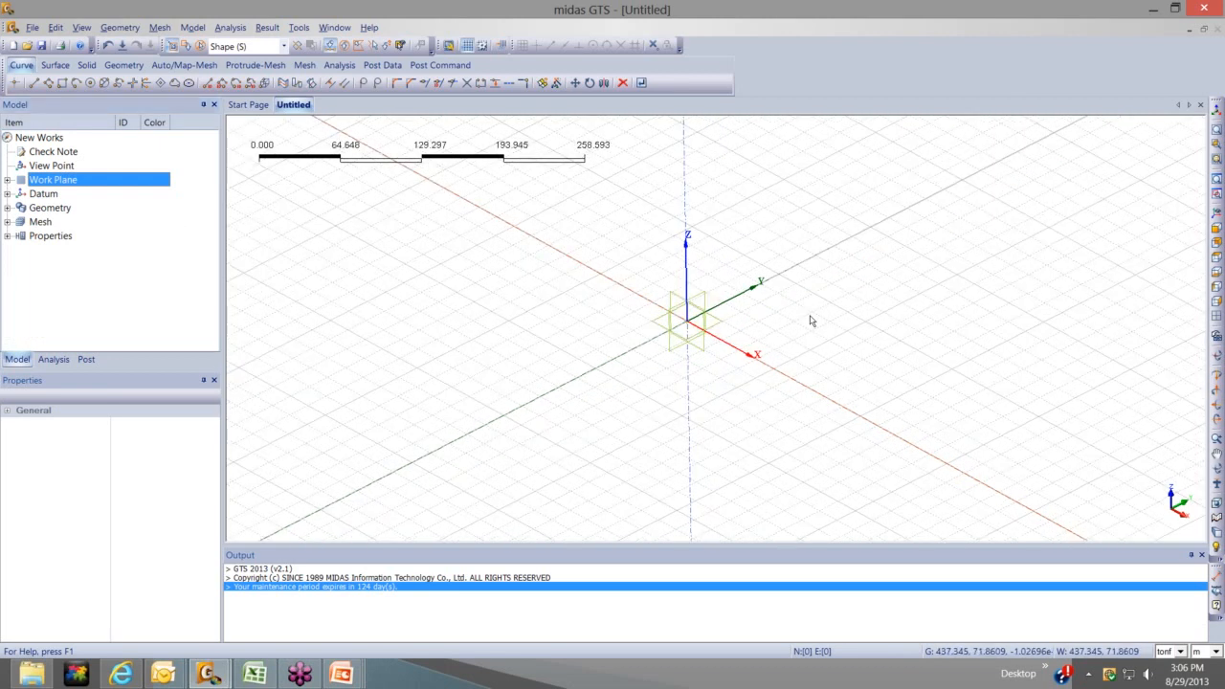
scroll(782, 301, up, 1)
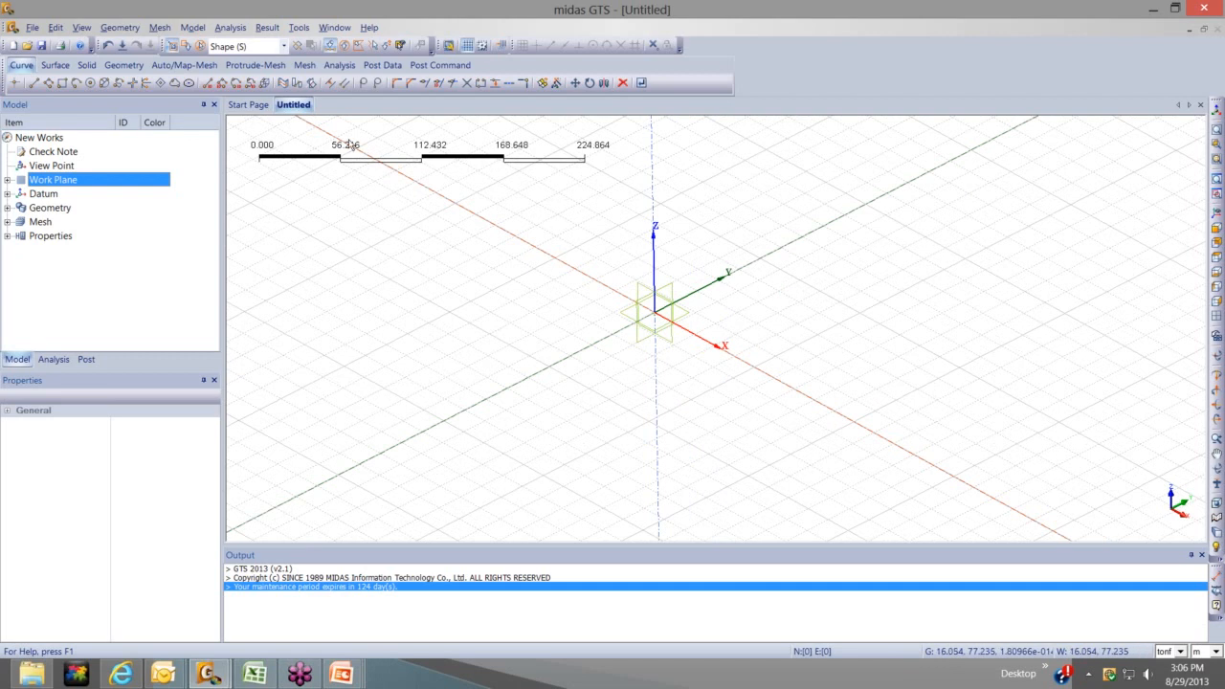
click(124, 67)
click(22, 65)
click(17, 83)
click(60, 84)
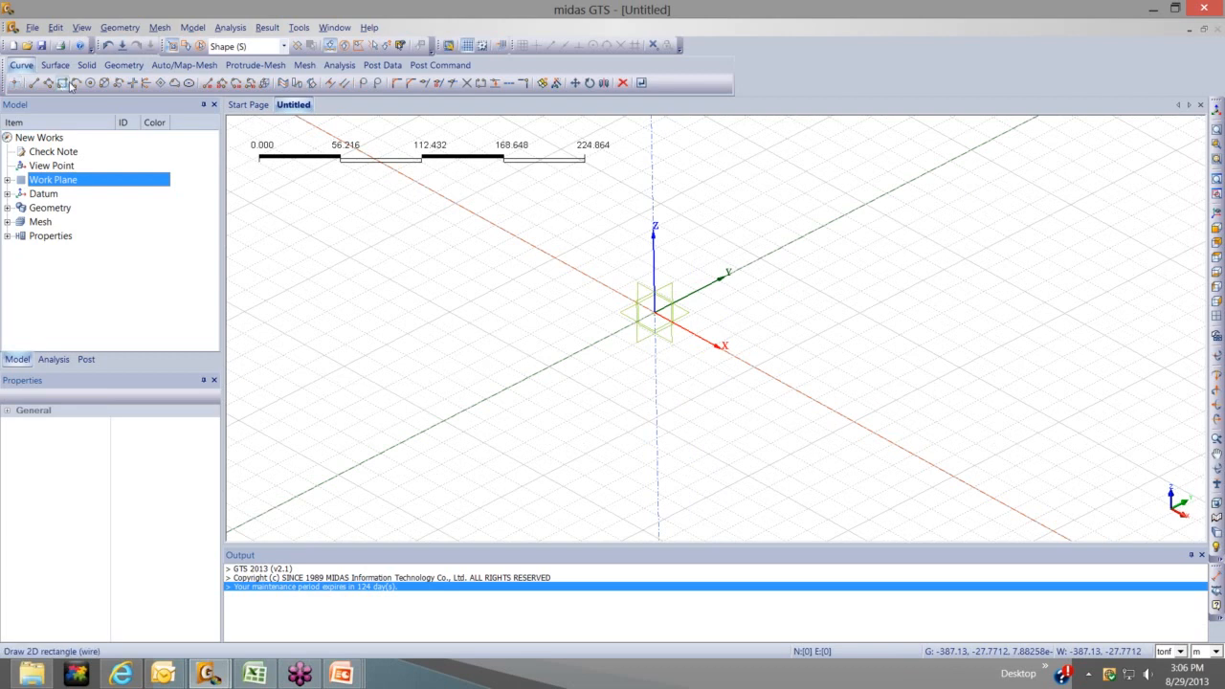
click(121, 85)
click(132, 85)
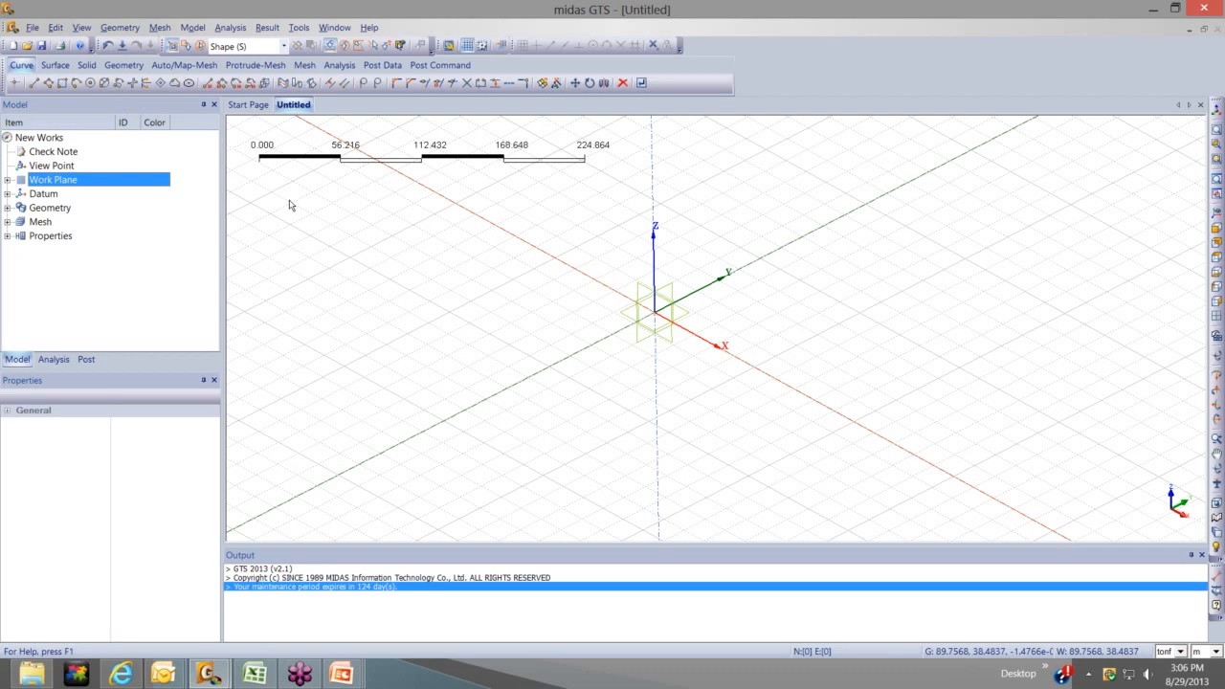
Draw a wire rectangle from corner 0,0 to the diagonally opposite corner at relative offset 60,60
click(62, 85)
drag(231, 144, 448, 202)
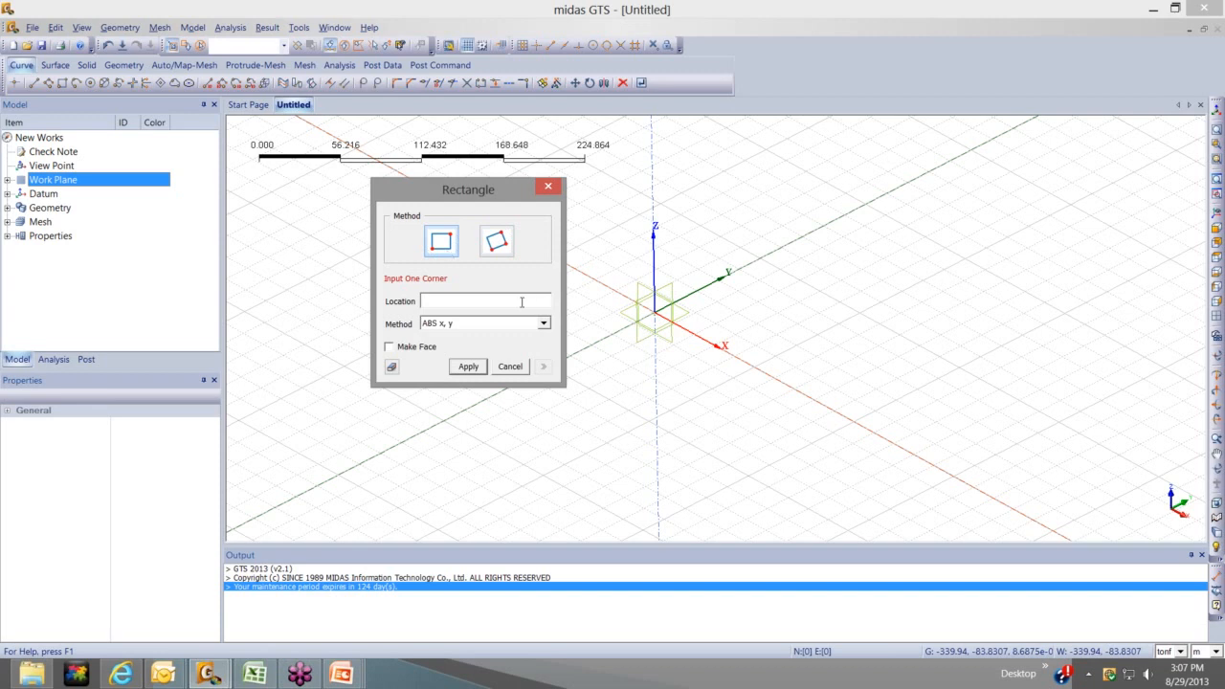
text(0,0)
key(Return)
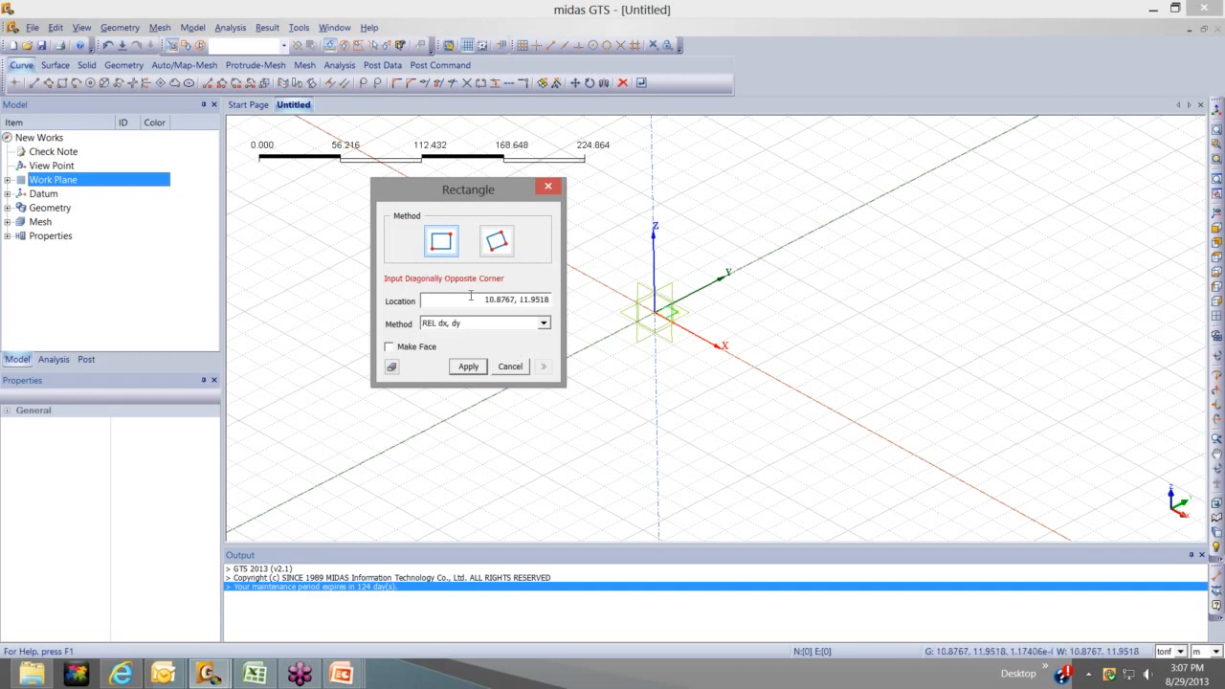
click(513, 305)
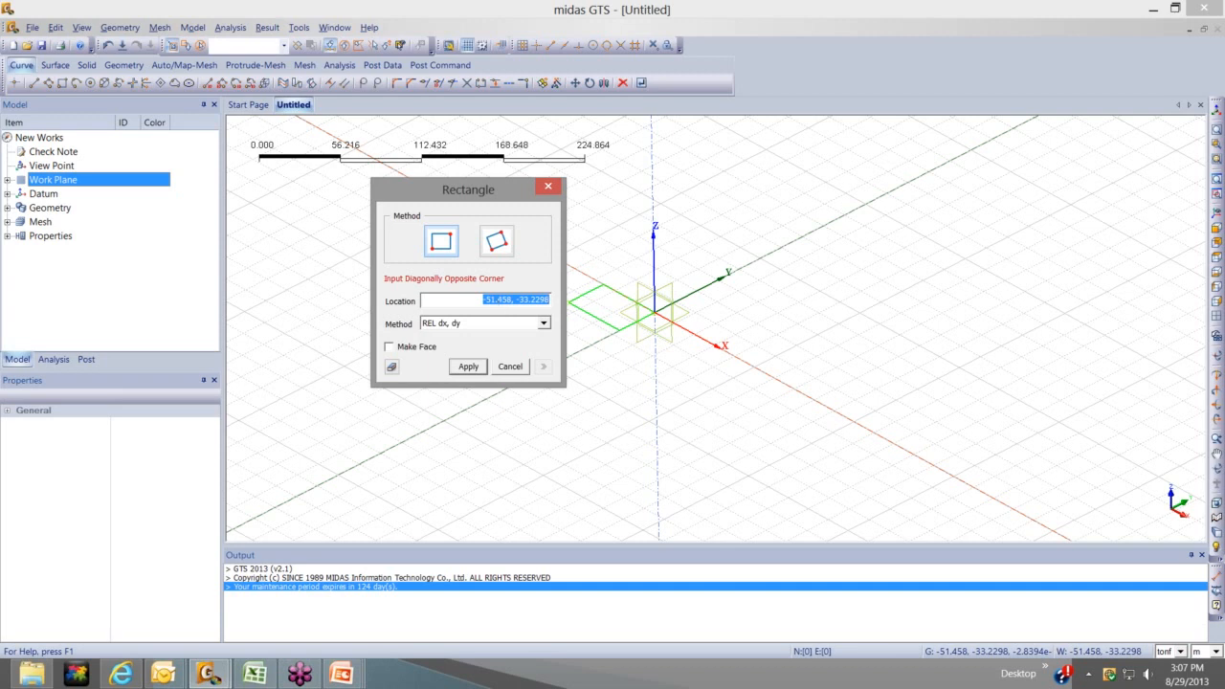
text(5)
text(0,)
text(60)
key(Return)
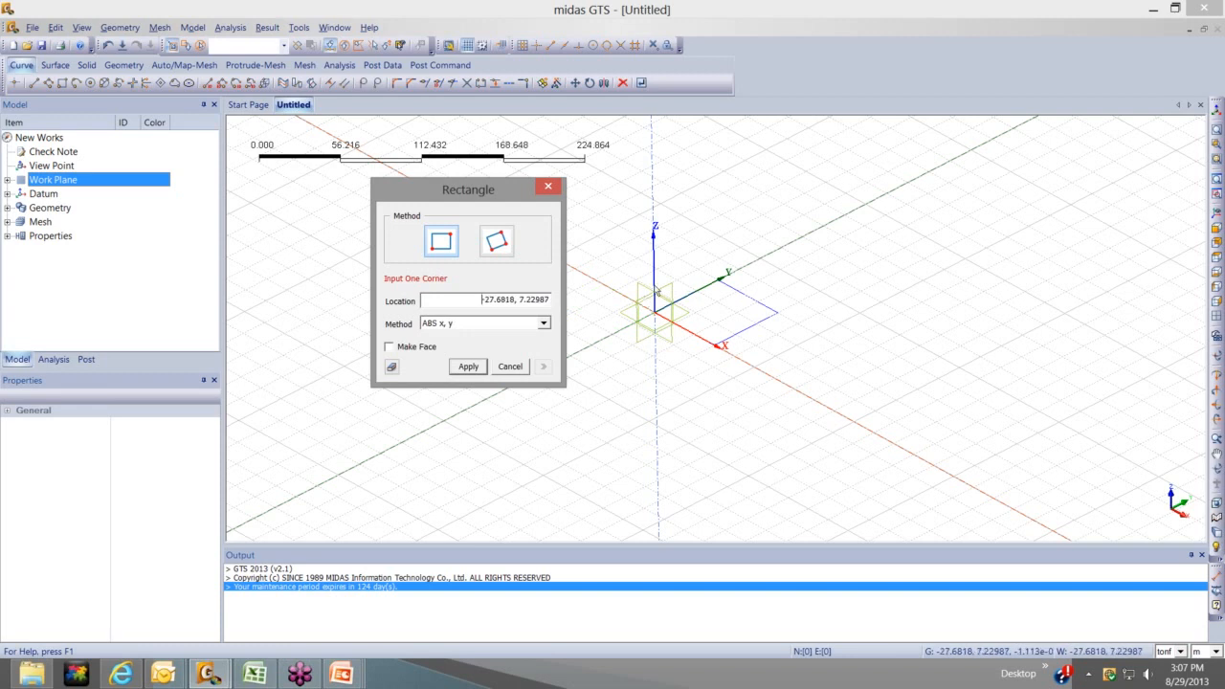
Draw an inner wire rectangle from corner 18,21 to the opposite corner at relative offset 24,18 and finish the Rectangle command
scroll(657, 292, up, 3)
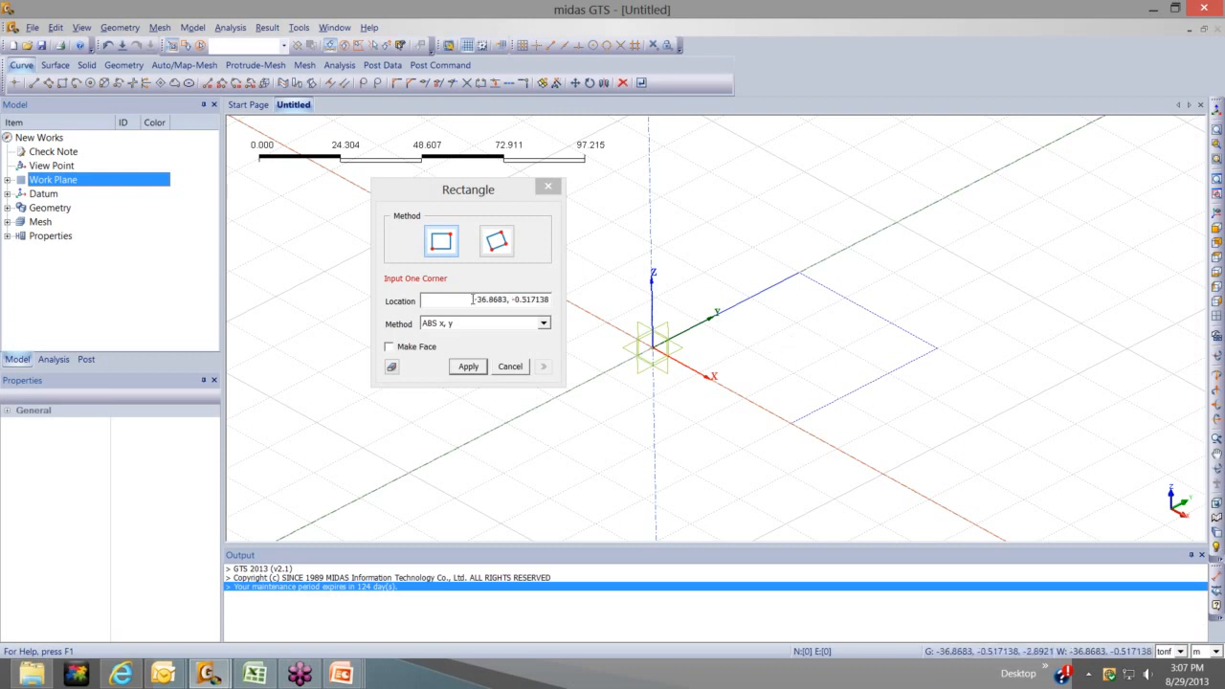
click(549, 300)
double_click(549, 301)
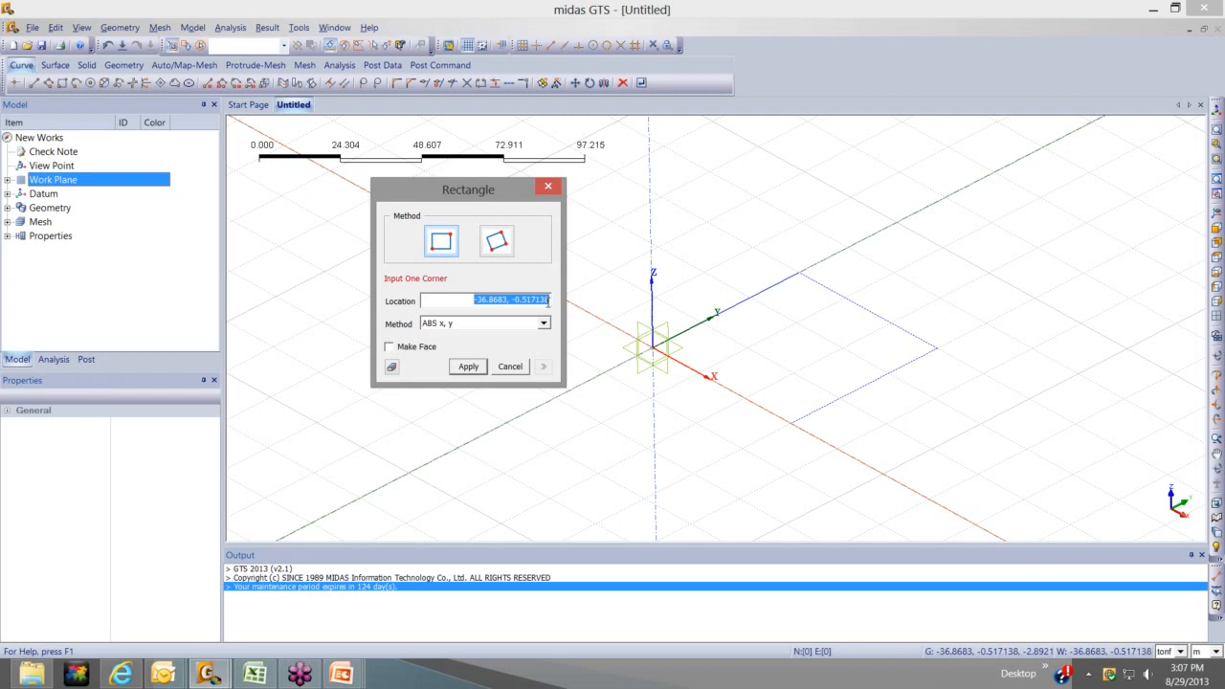
text(16)
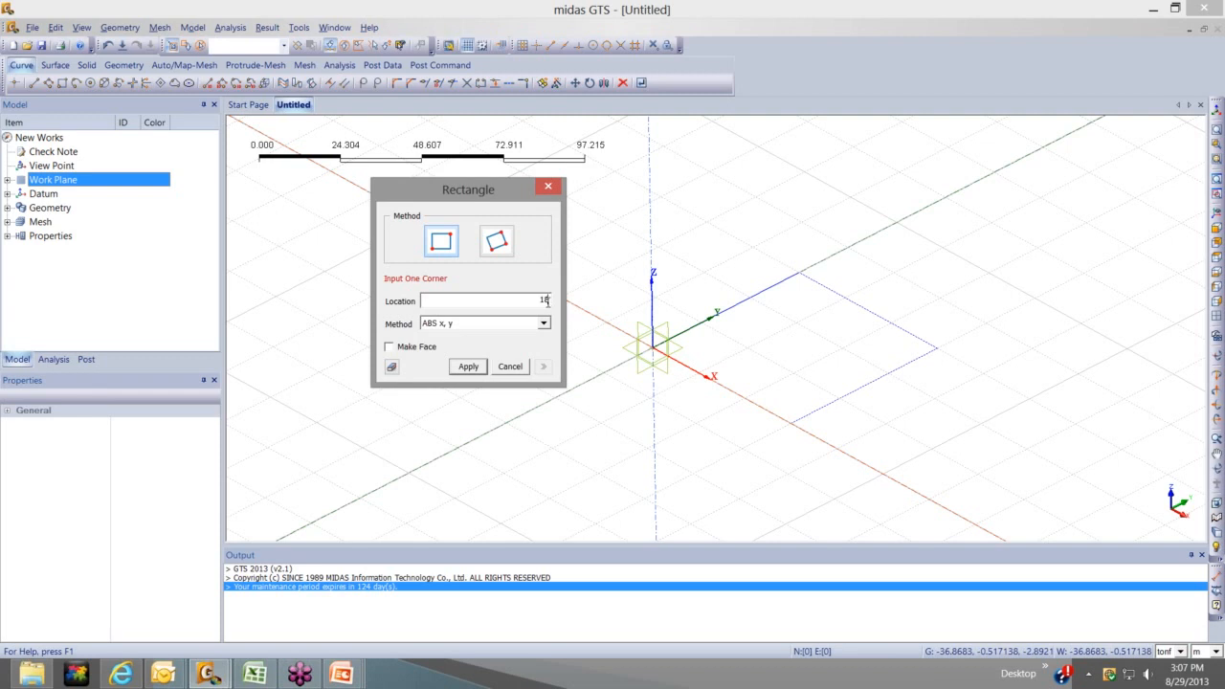
text(,21)
key(Return)
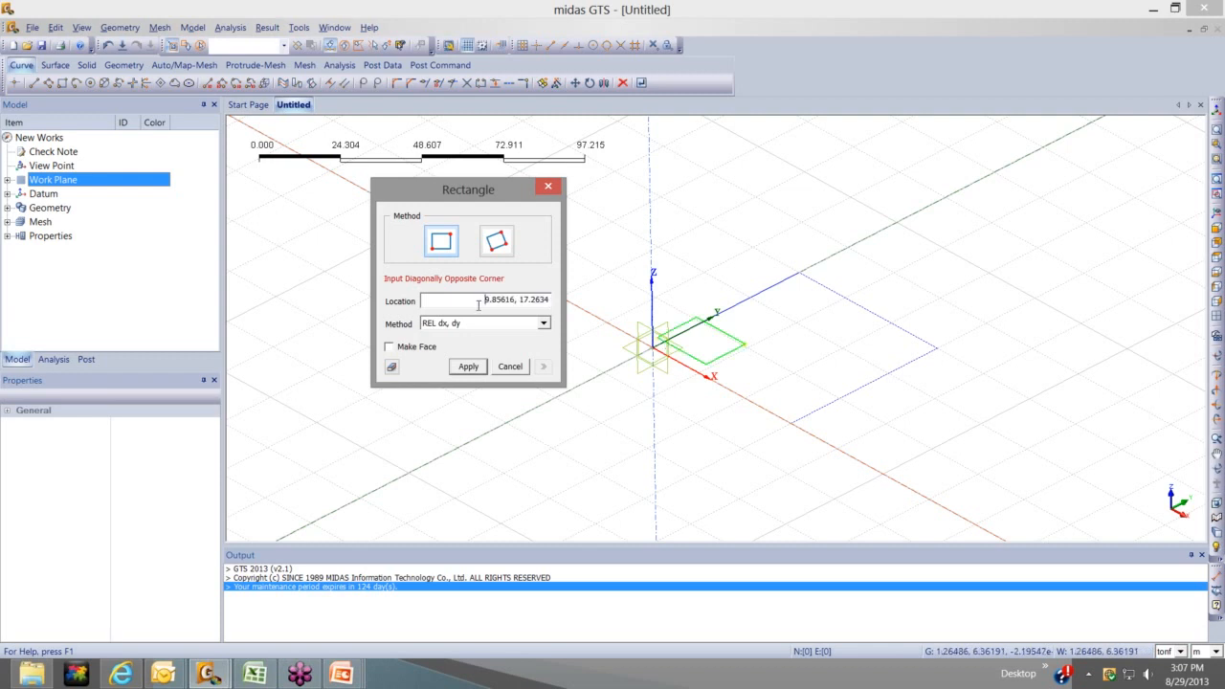
click(552, 301)
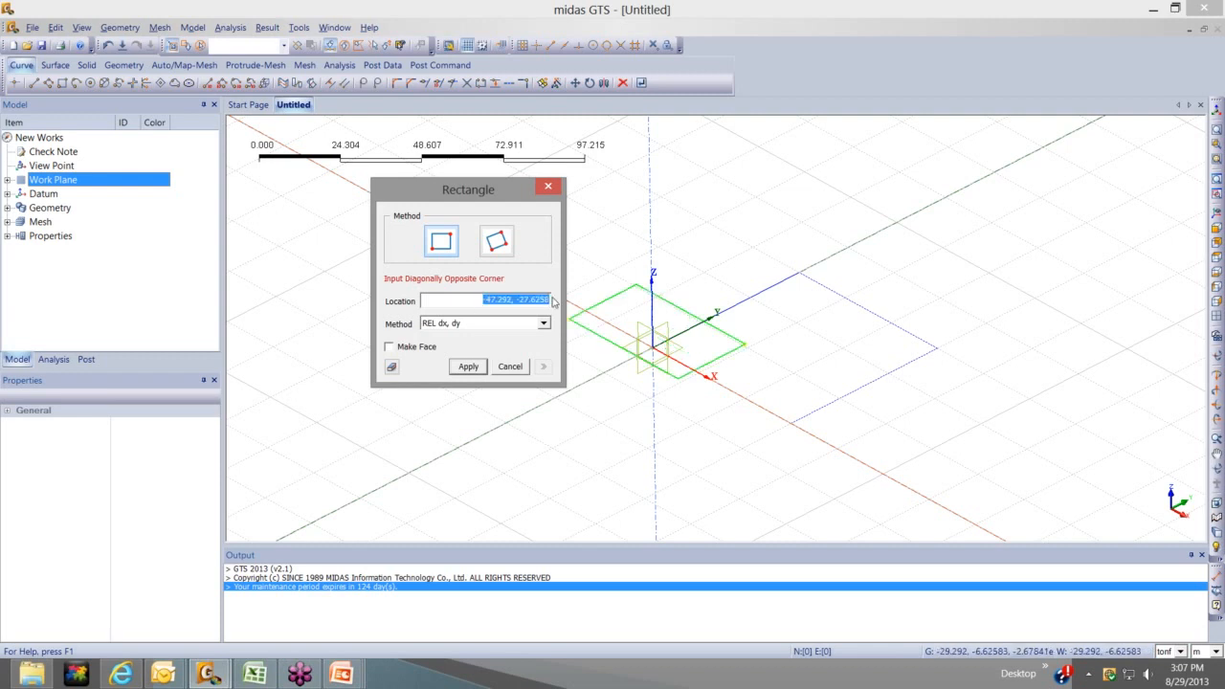
text(24)
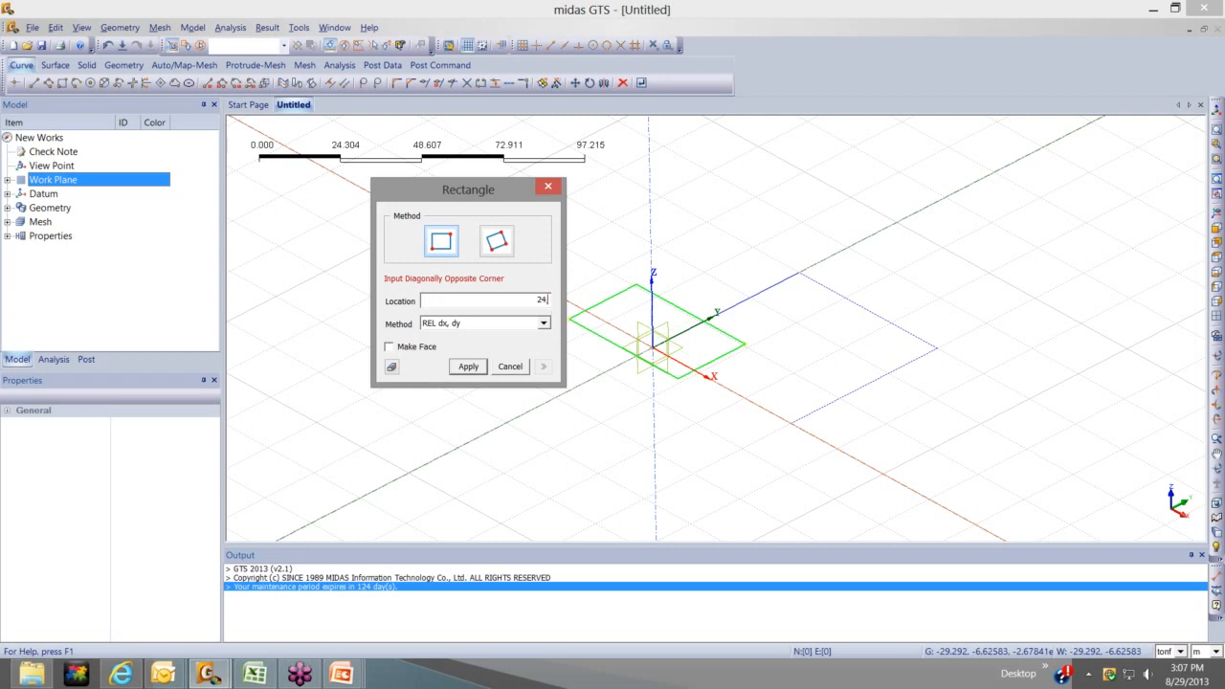
text(,18)
key(Return)
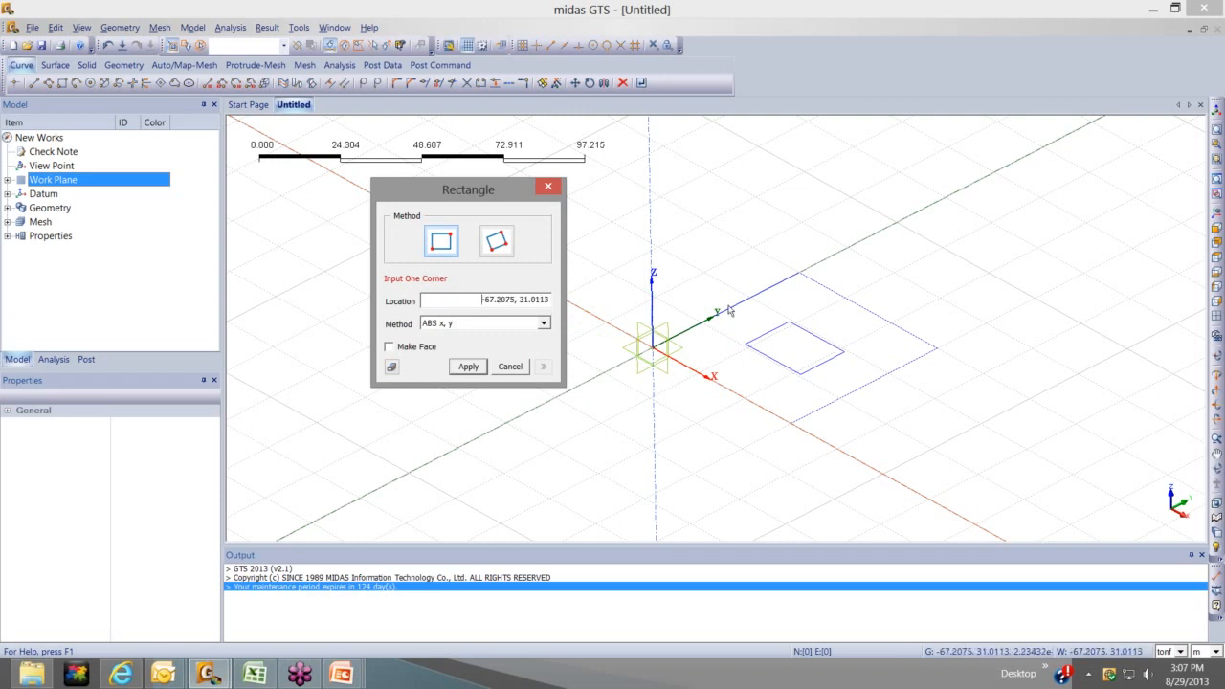
key(Escape)
middle_drag(809, 364, 823, 307)
scroll(810, 349, up, 1)
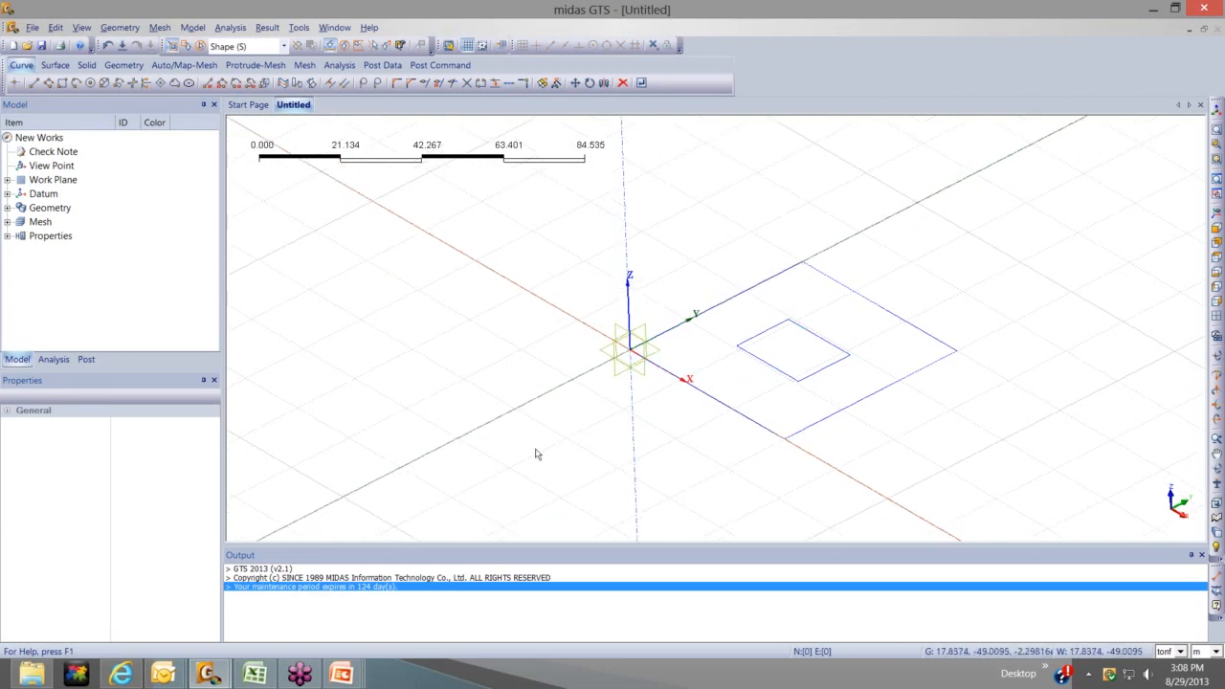
middle_drag(664, 415, 787, 408)
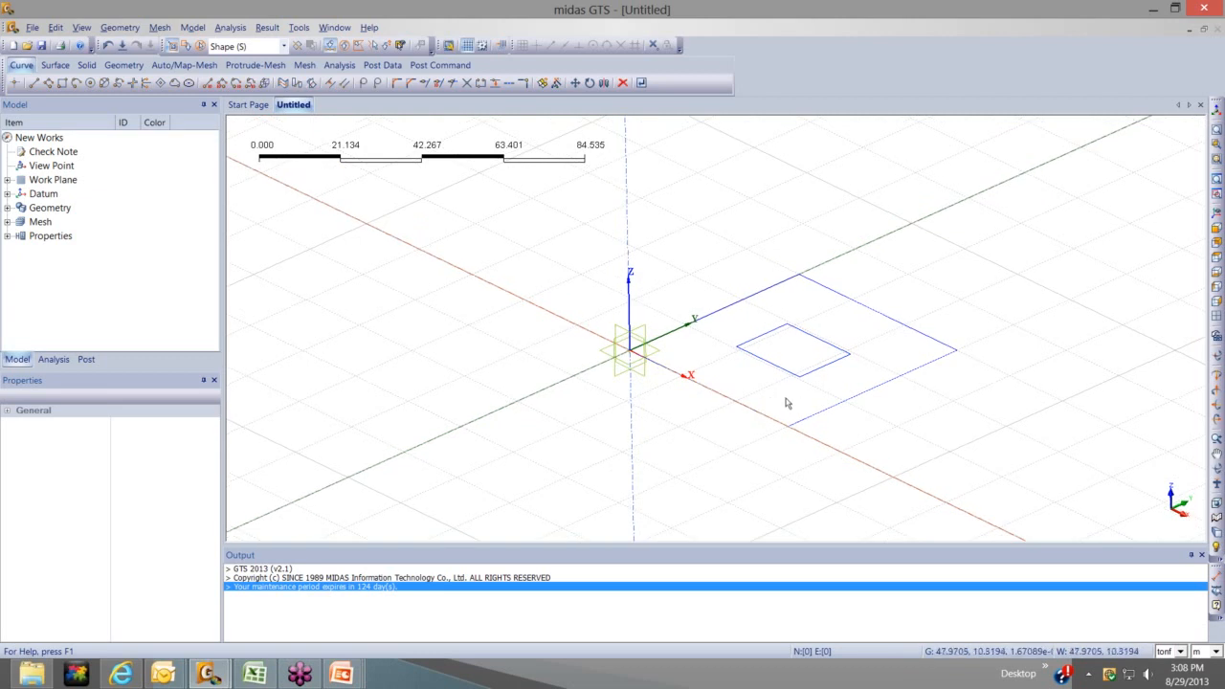
middle_drag(787, 408, 788, 410)
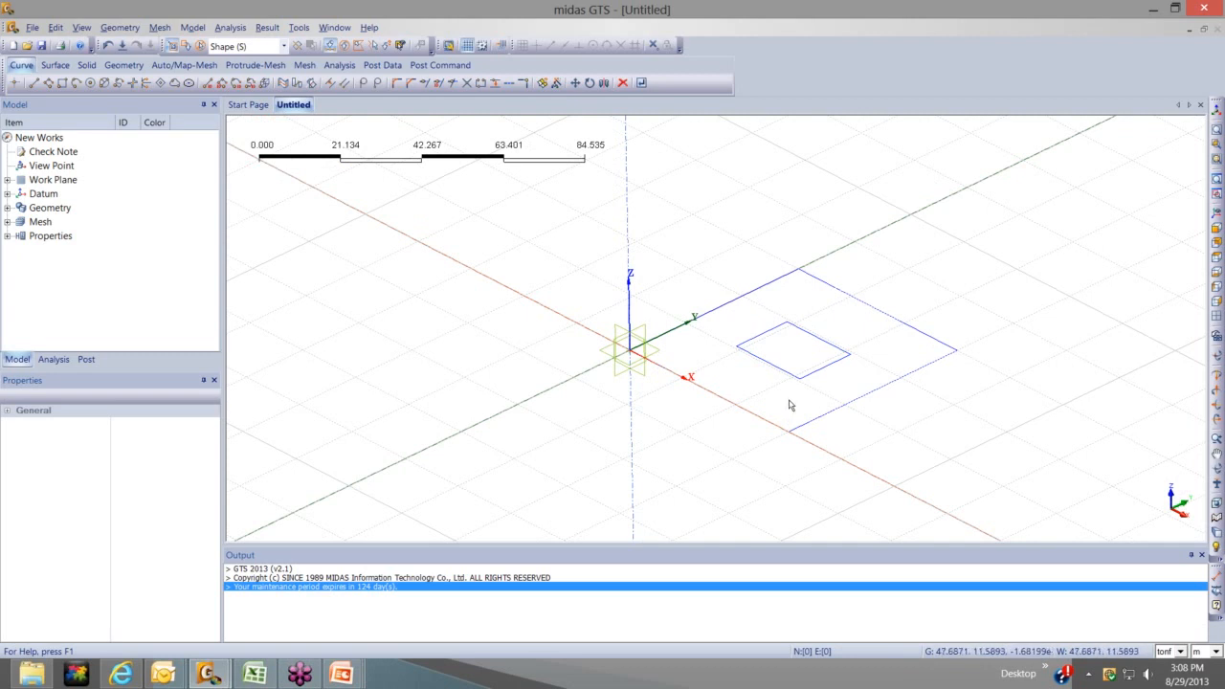
Open the tabular input for points and move the Point Coordinate Table clear of the model tree
click(119, 28)
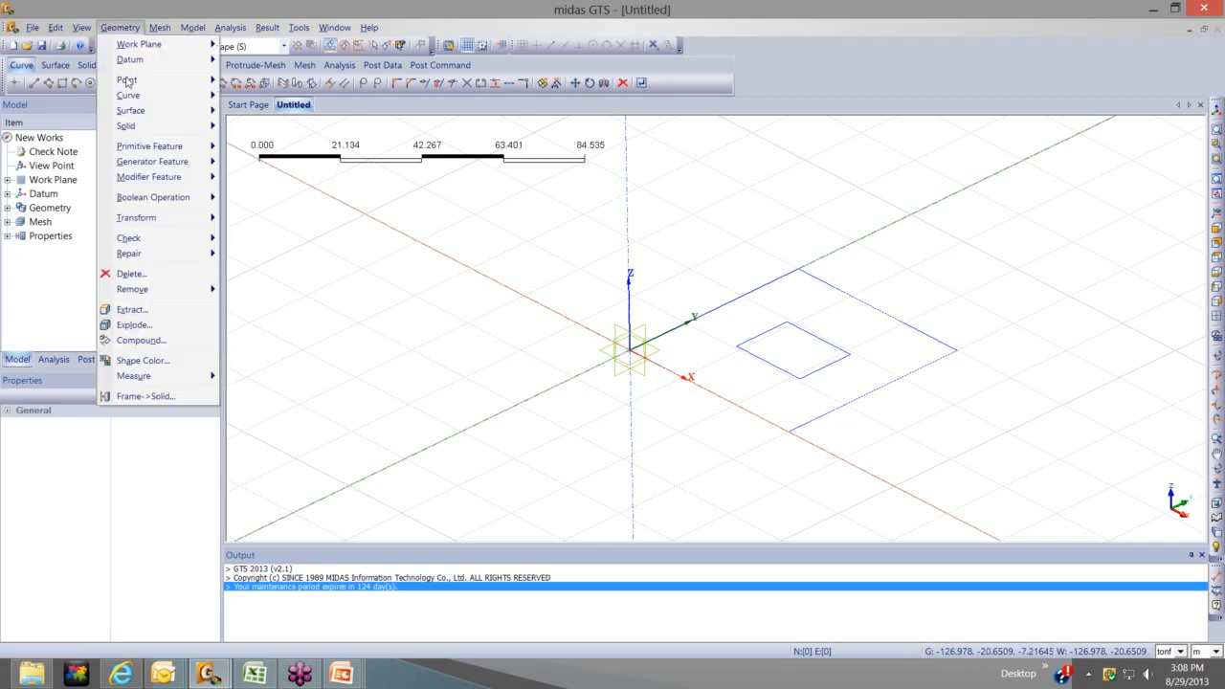
mouse_move(127, 81)
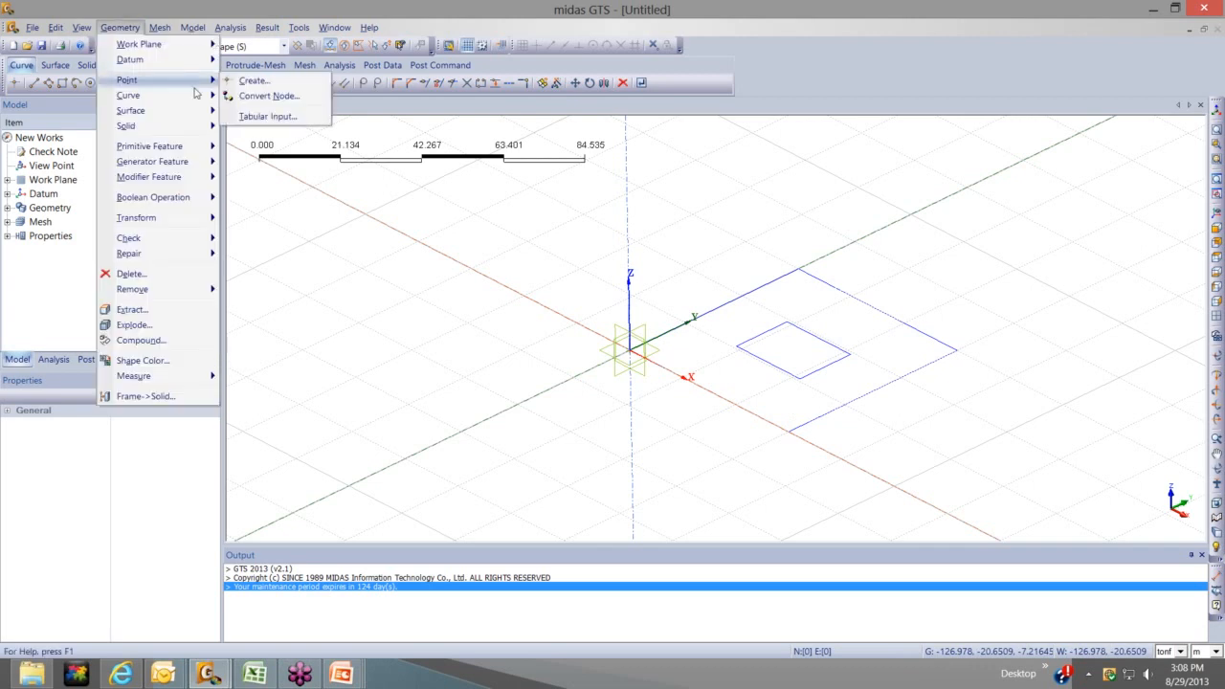
click(255, 119)
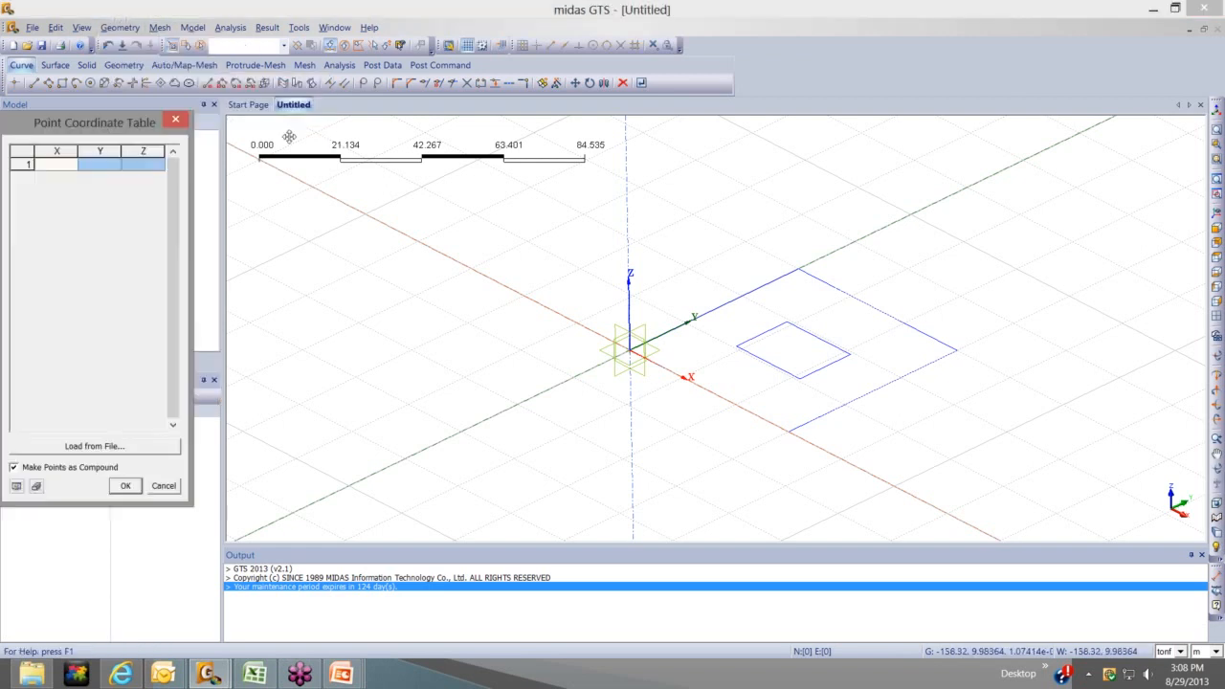
drag(96, 123, 280, 141)
drag(395, 161, 393, 205)
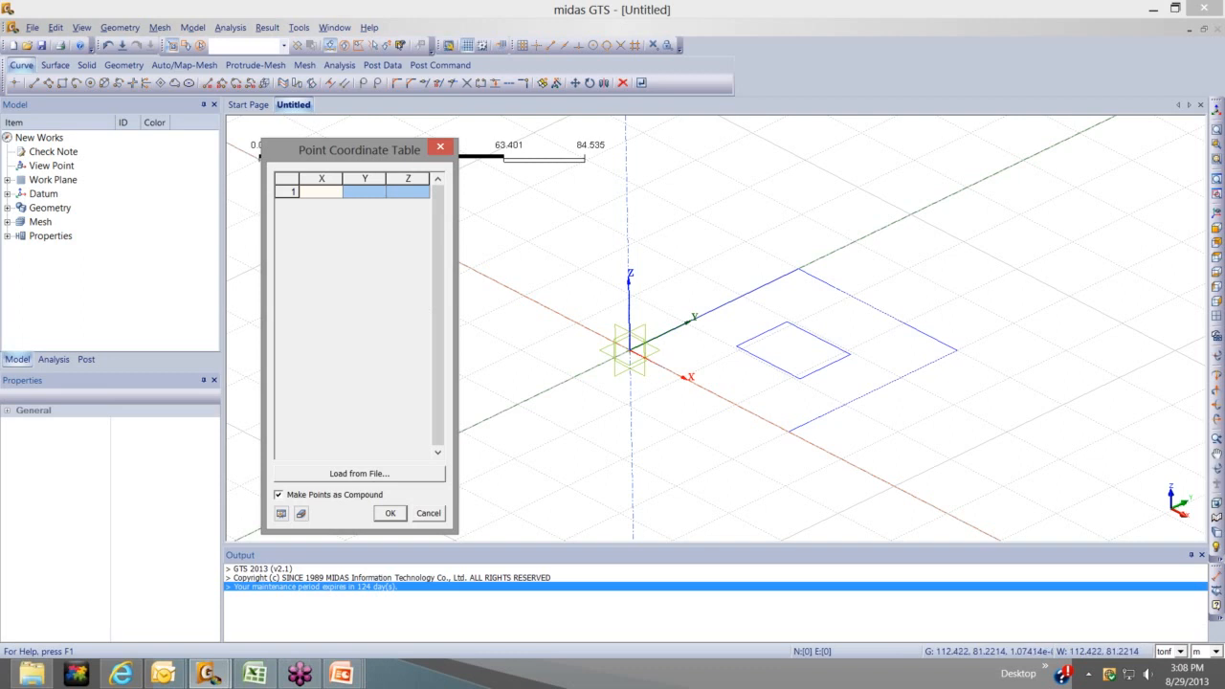
Switch to the Pile Coordinates workbook in Excel and place its window beside the Point Coordinate Table, with all pile rows in view
key(alt+Tab)
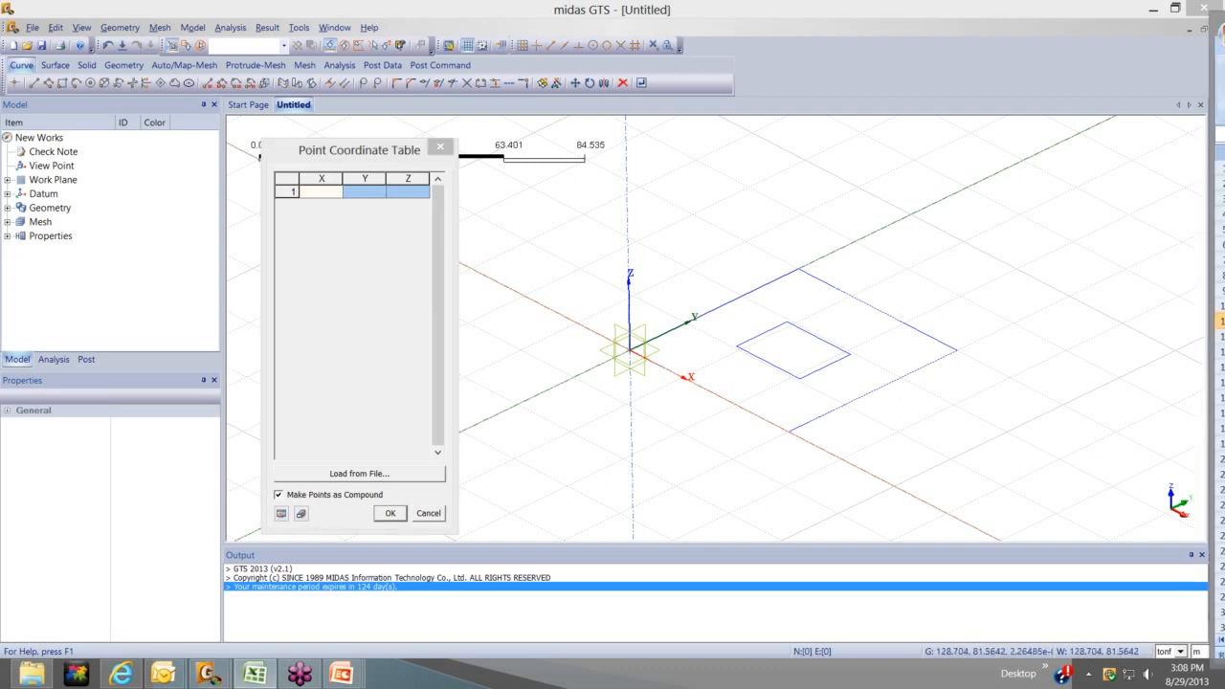
drag(1224, 27, 1016, 20)
drag(1130, 18, 1064, 25)
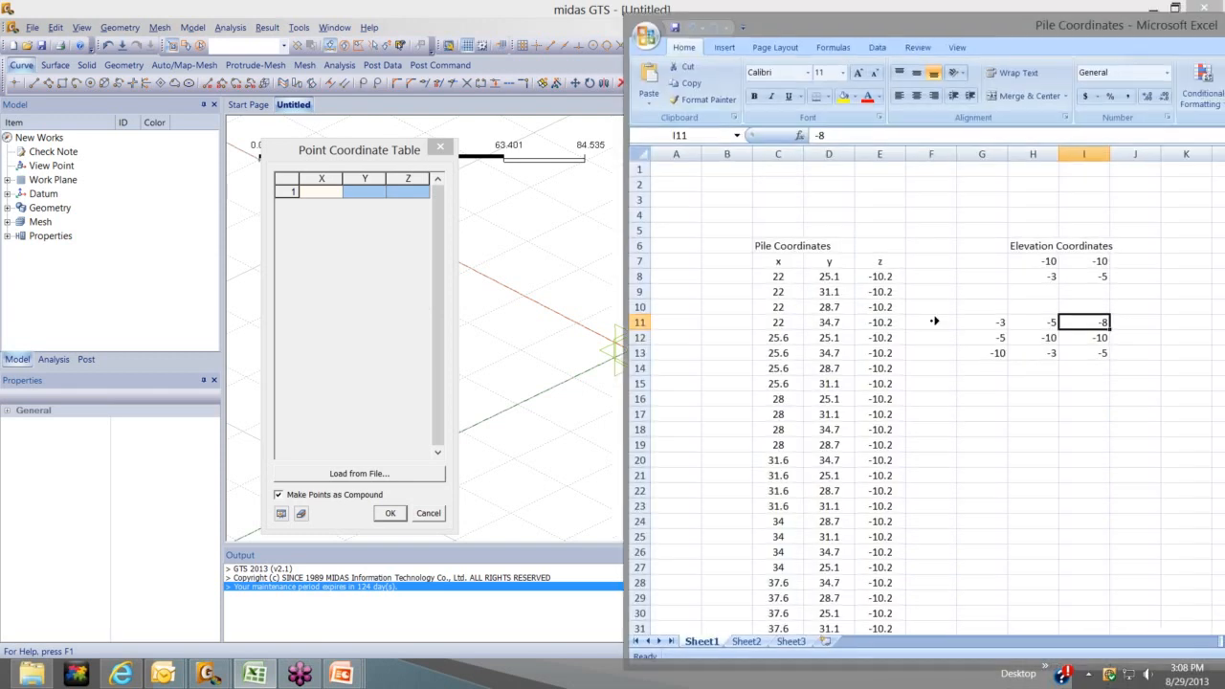
scroll(870, 317, right, 1)
scroll(869, 317, down, 1)
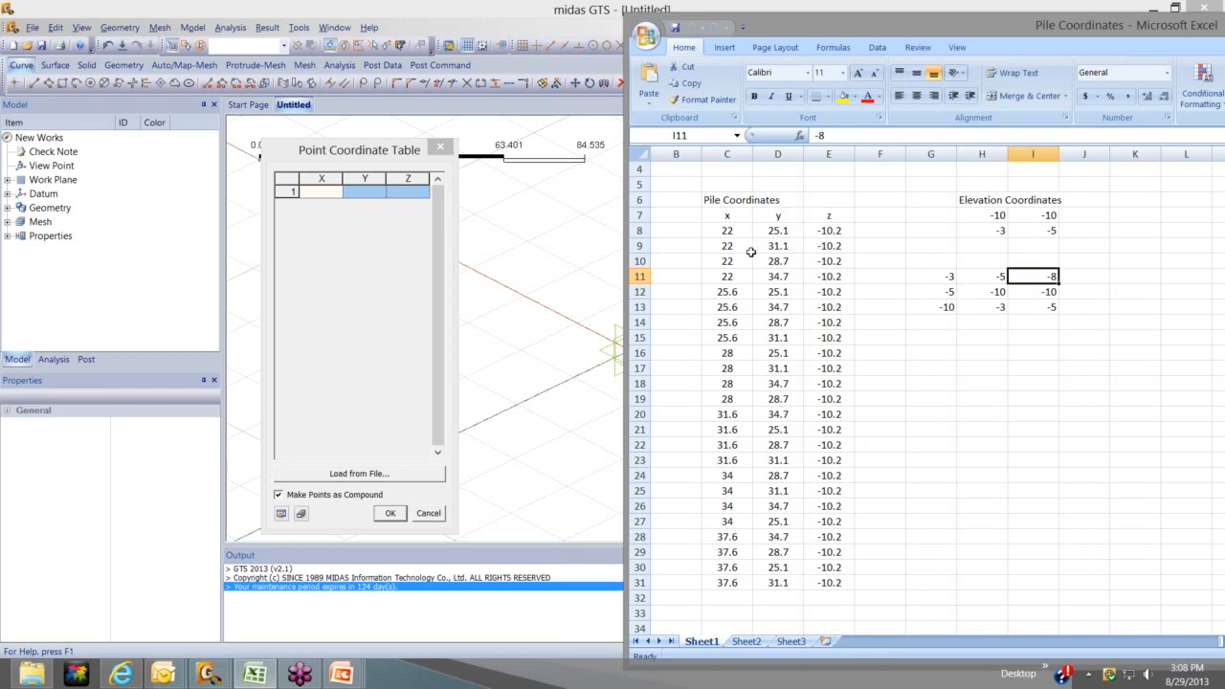
Copy the x, y and z pile coordinates in cells C8:E31 of Sheet1
drag(727, 231, 777, 260)
shift+click(829, 568)
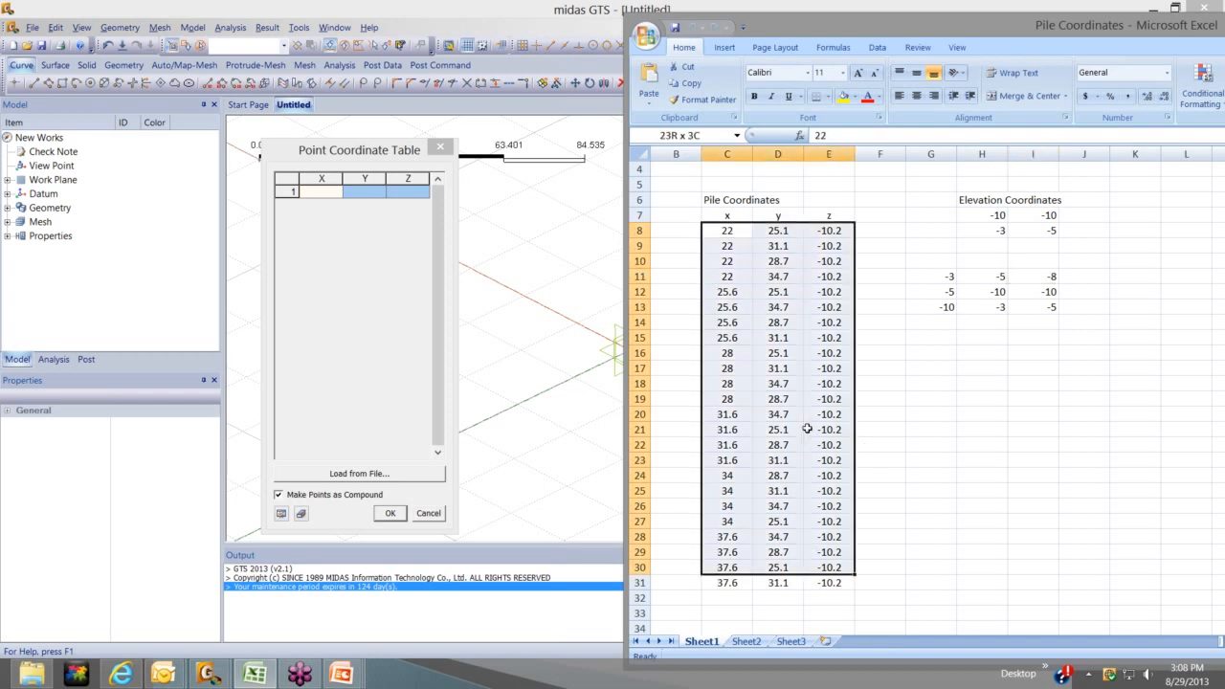
click(731, 231)
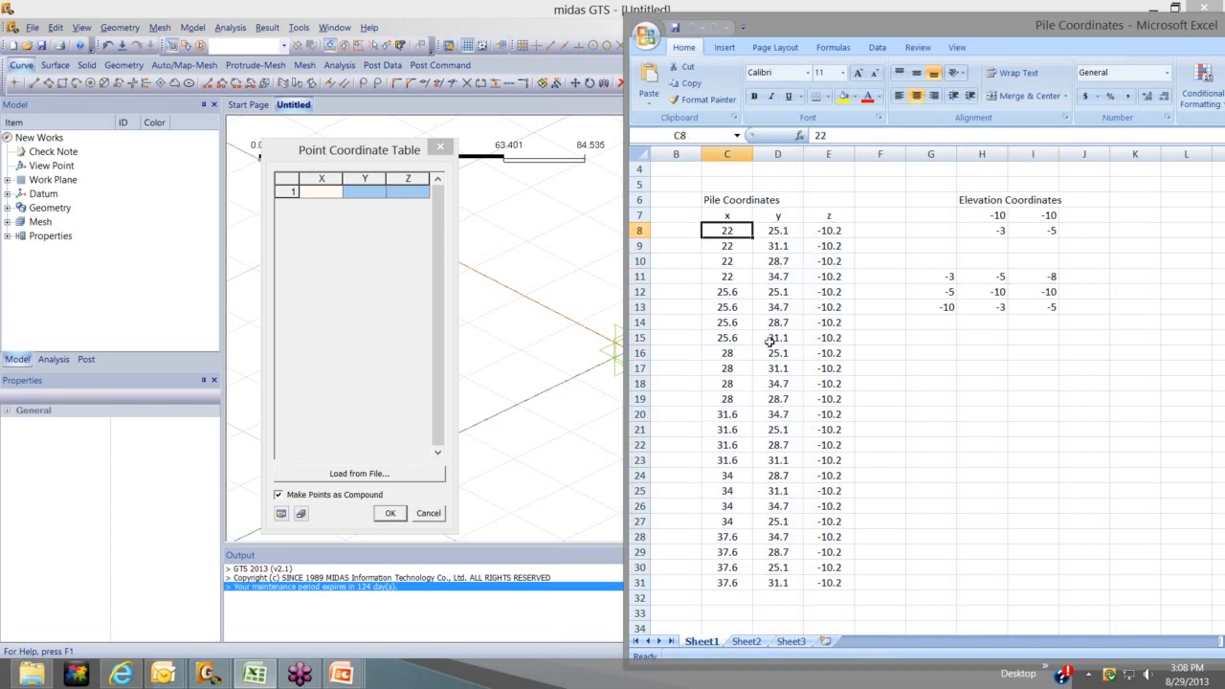
double_click(736, 232)
click(739, 276)
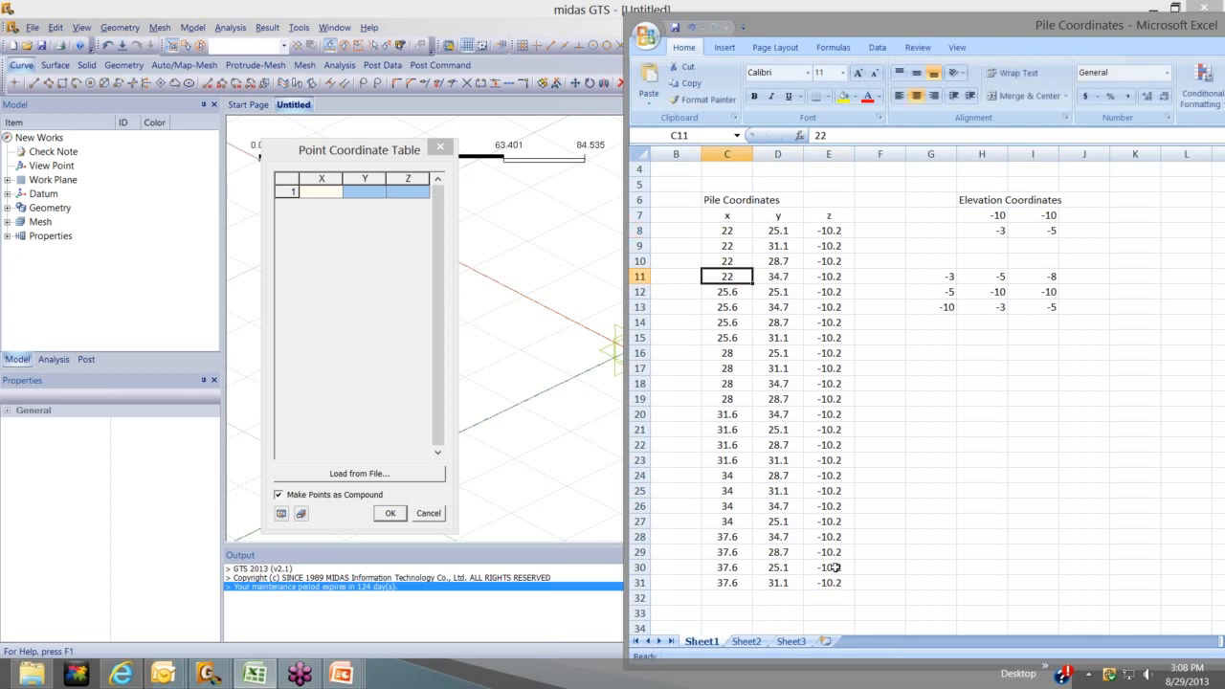
drag(732, 232, 836, 568)
key(shift+Down)
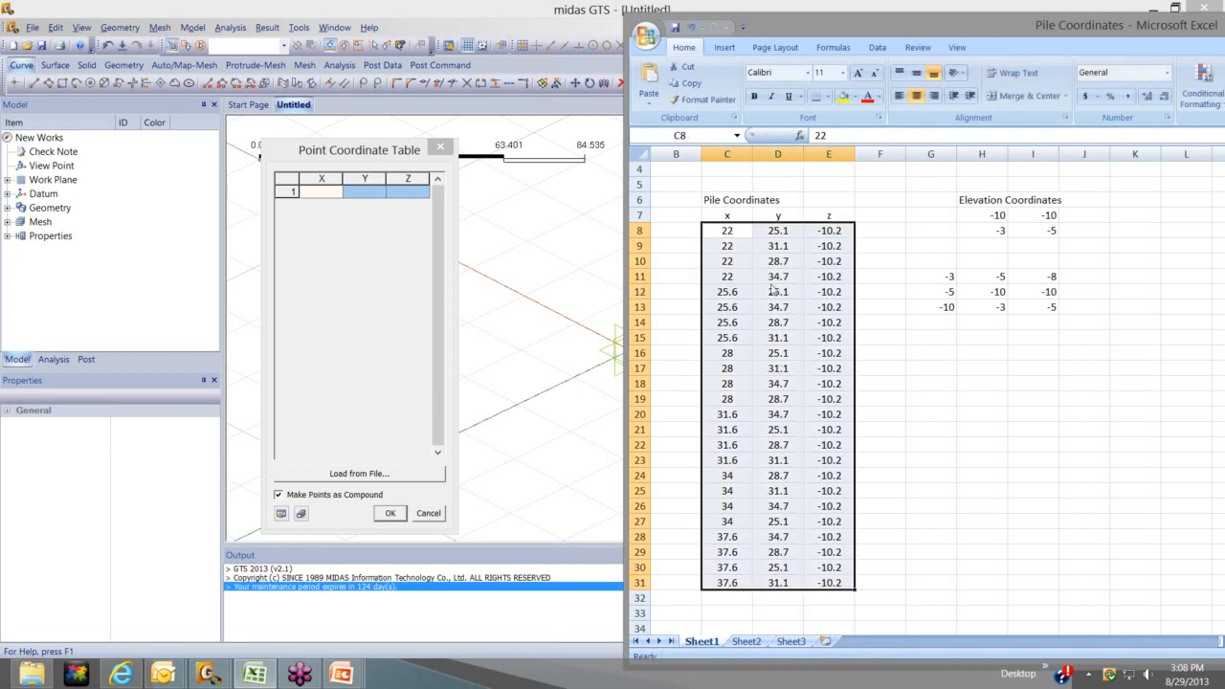
right_click(772, 289)
click(806, 312)
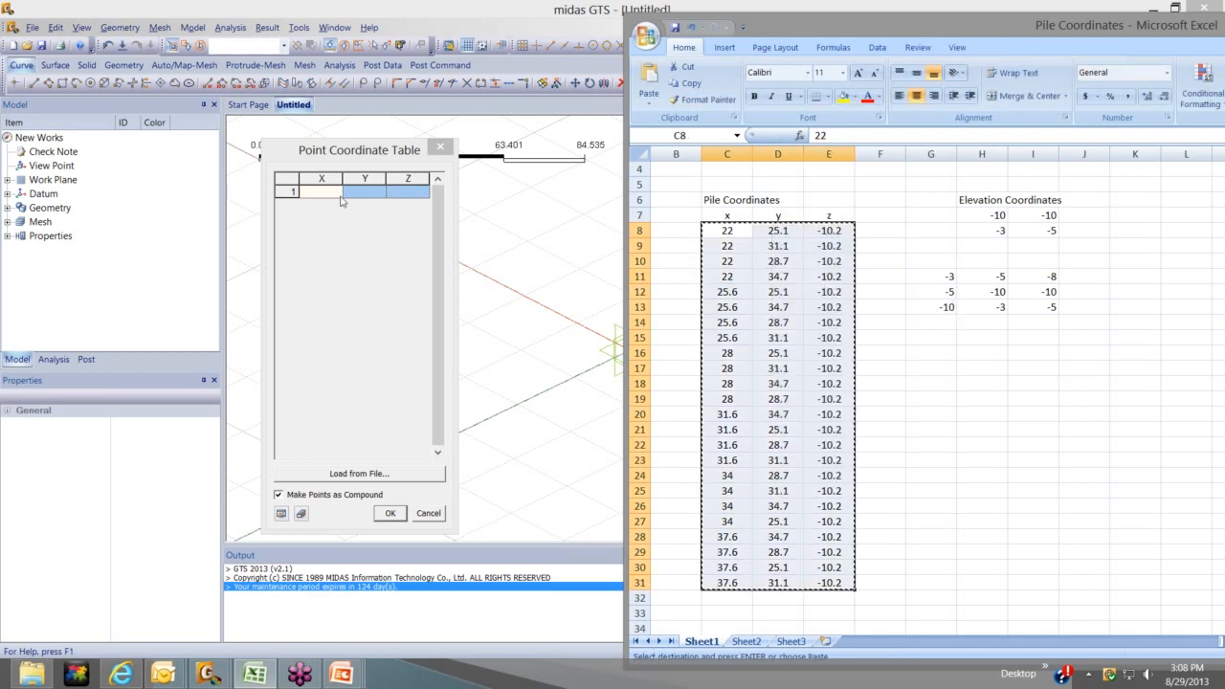
Paste the copied pile coordinates into the Point Coordinate Table, preview the points and create them as one compound
click(339, 198)
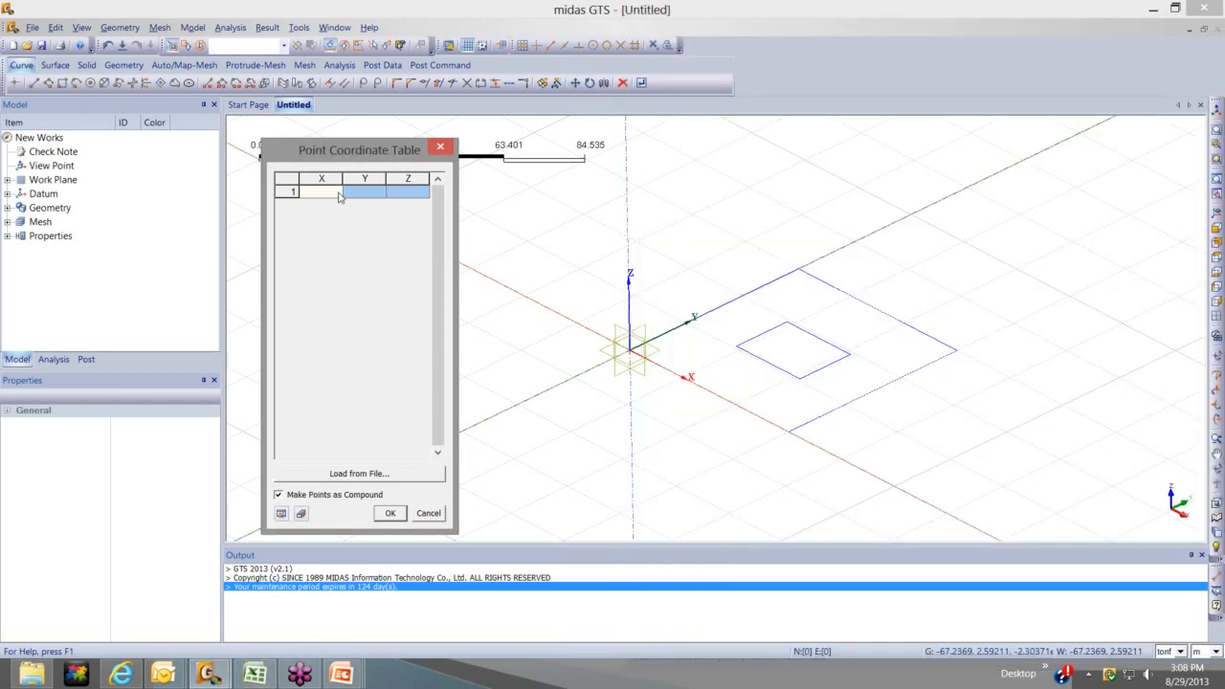
key(ctrl+v)
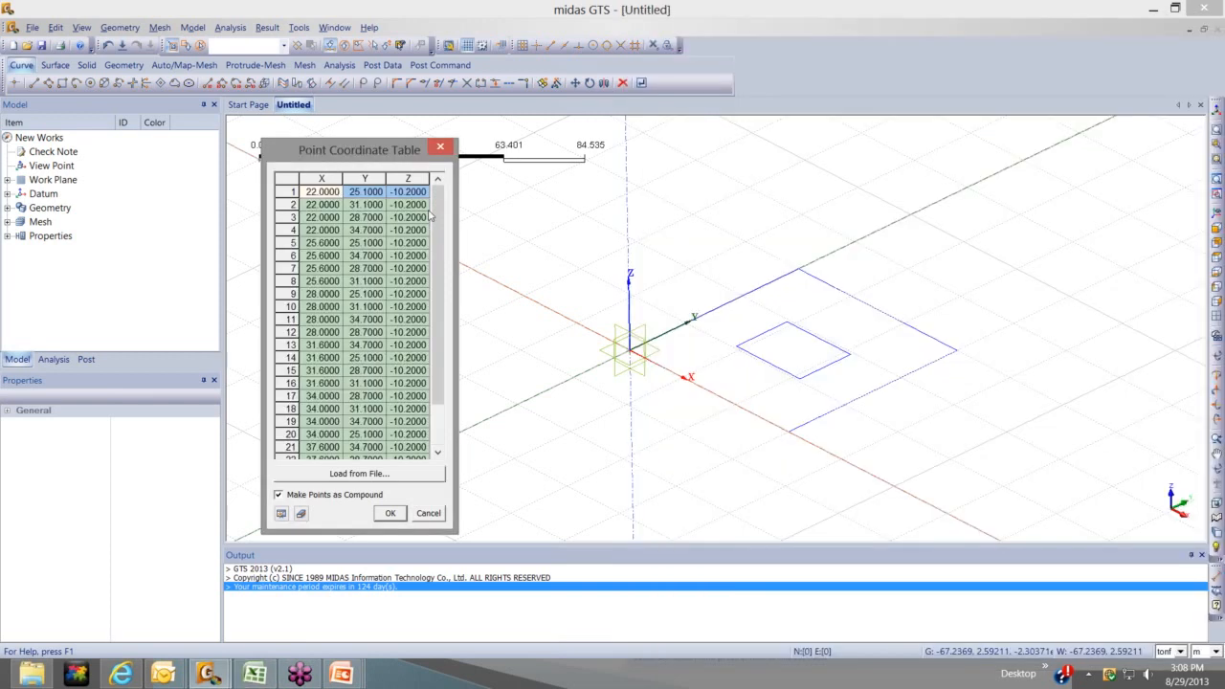
drag(435, 207, 398, 482)
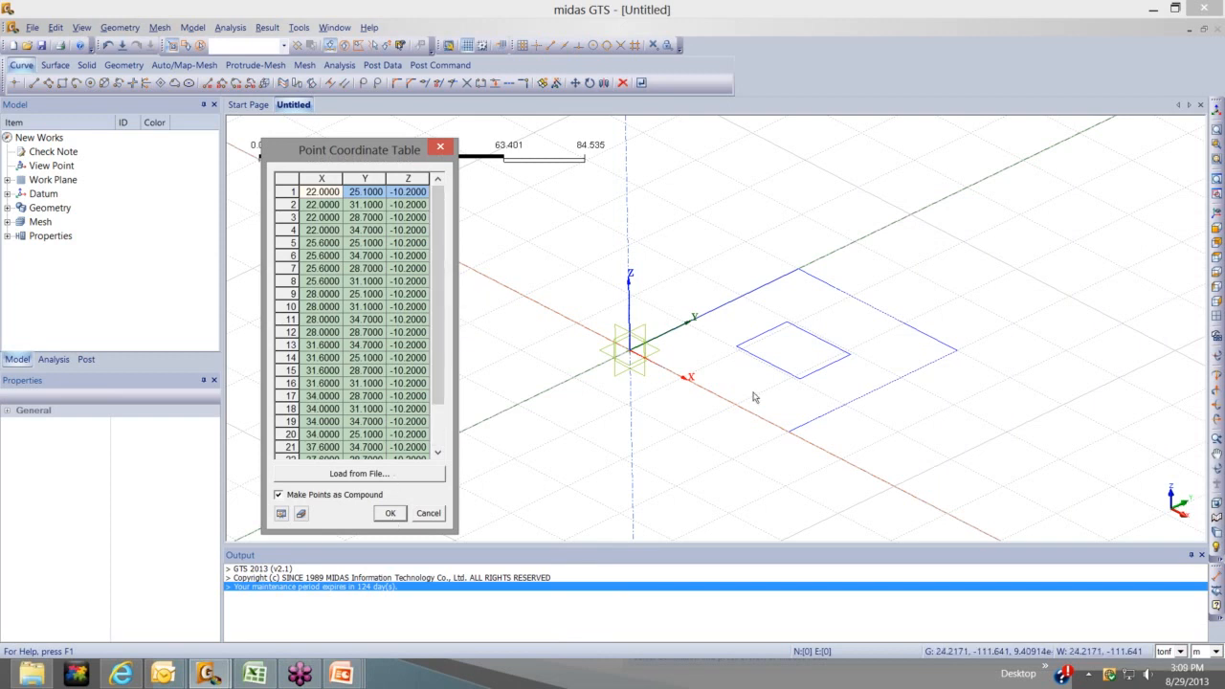
scroll(753, 396, up, 2)
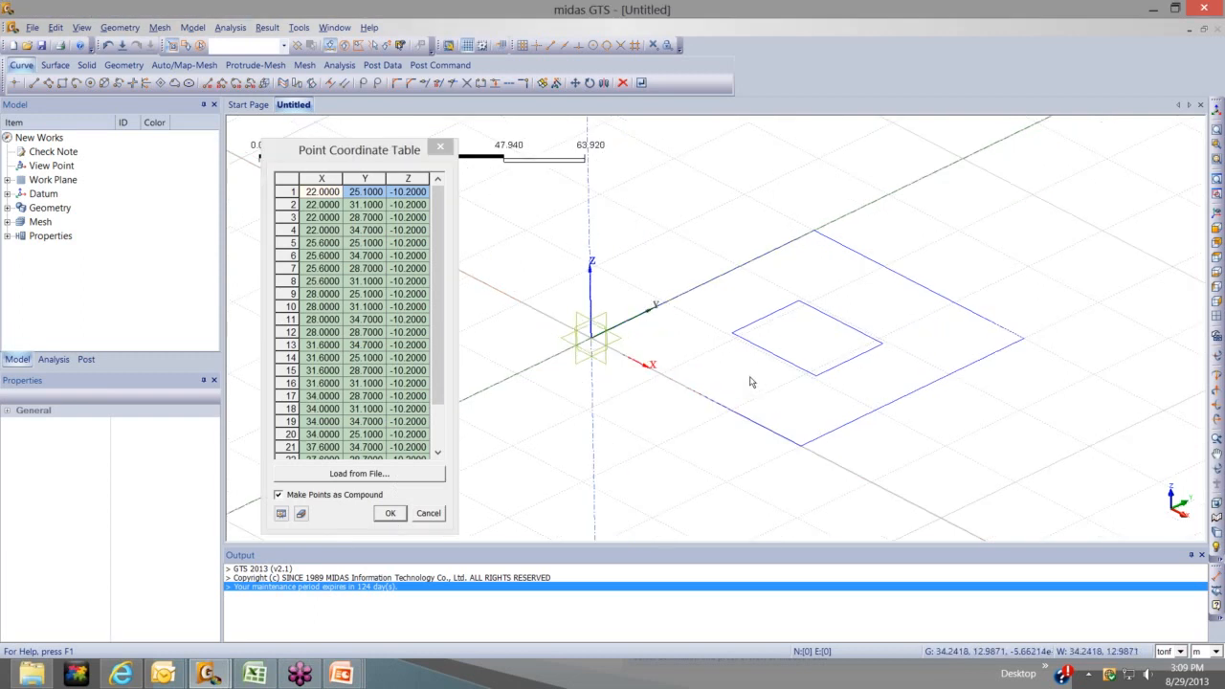
click(281, 514)
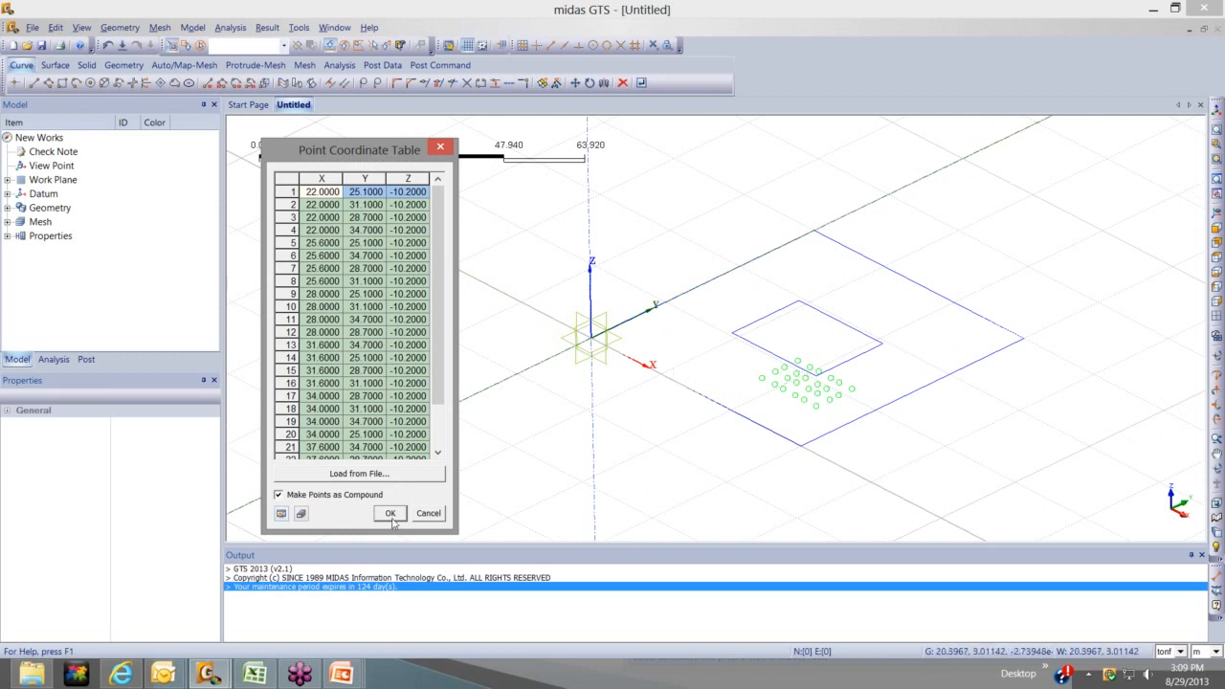
key(Return)
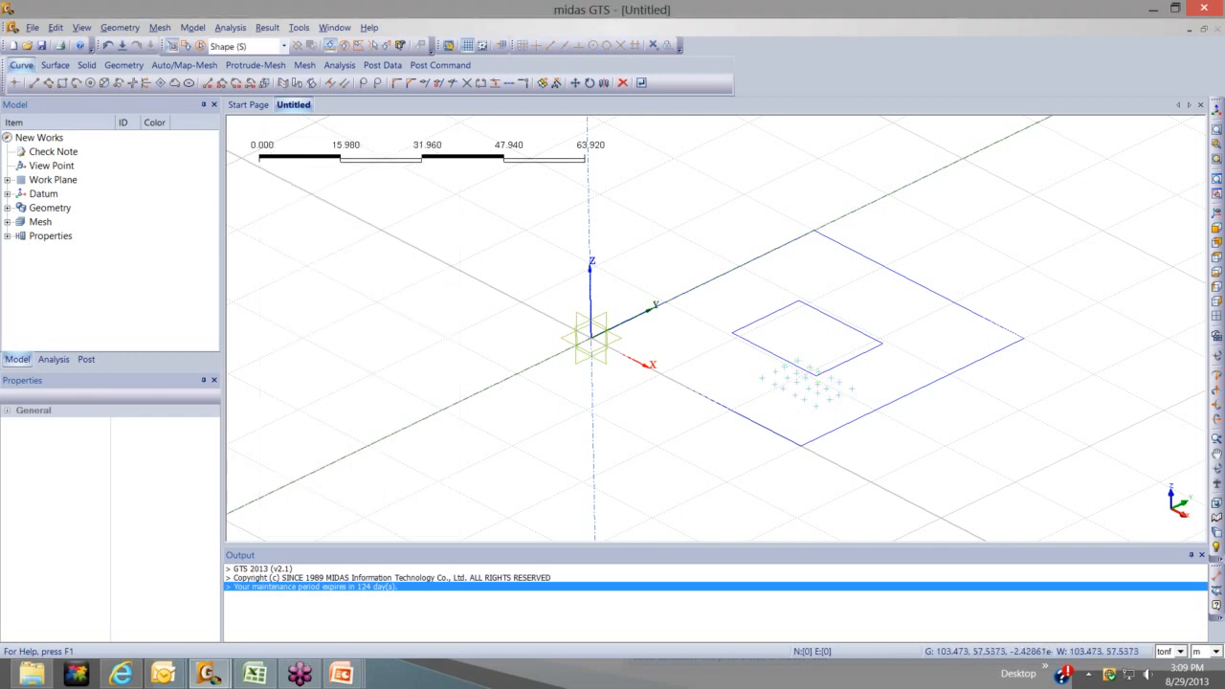
key(alt+Tab)
key(alt+Tab)
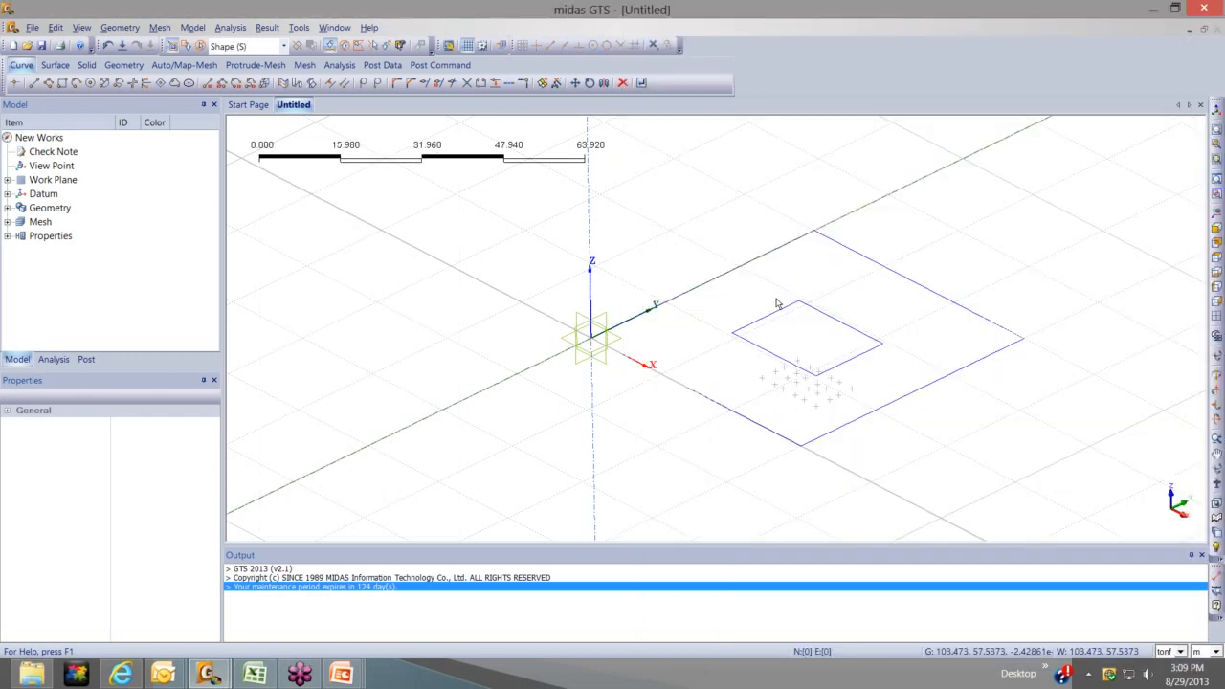
click(862, 326)
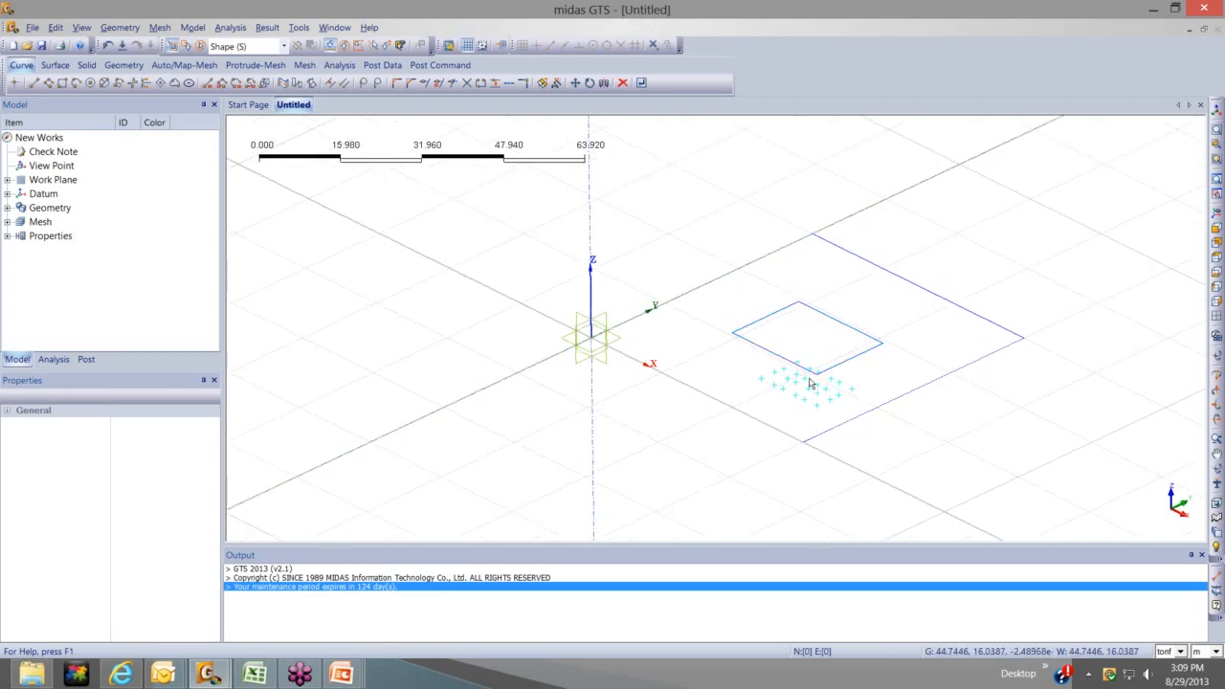
key(Up)
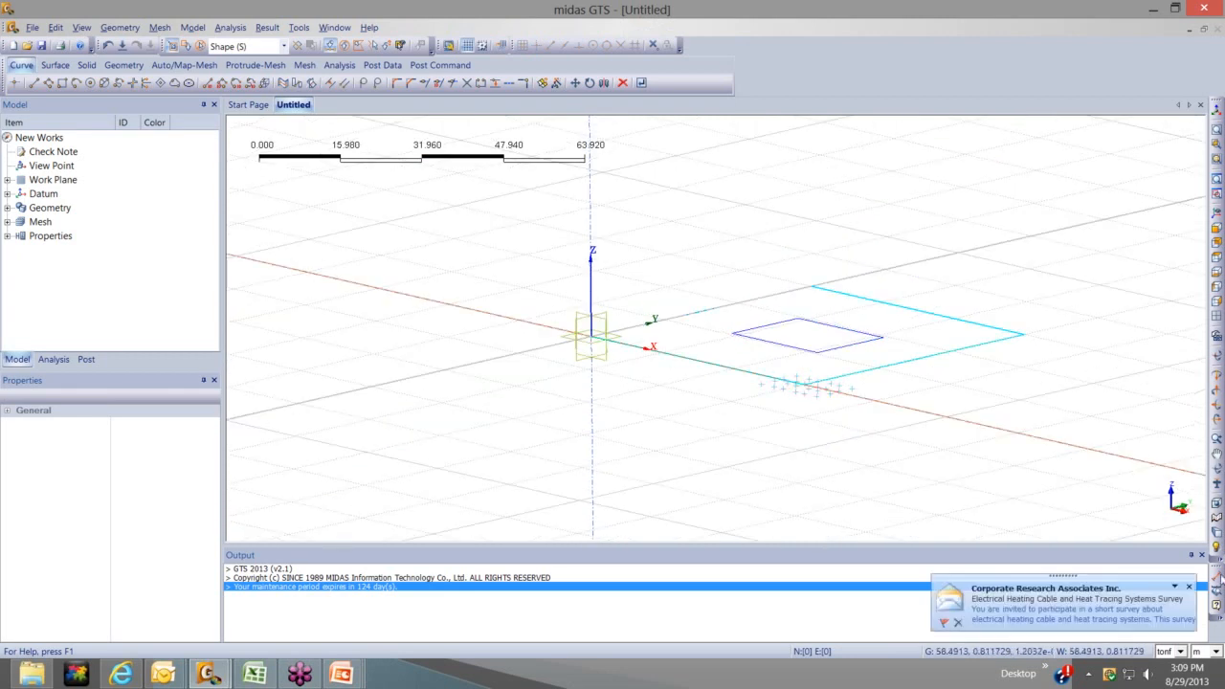
click(1188, 588)
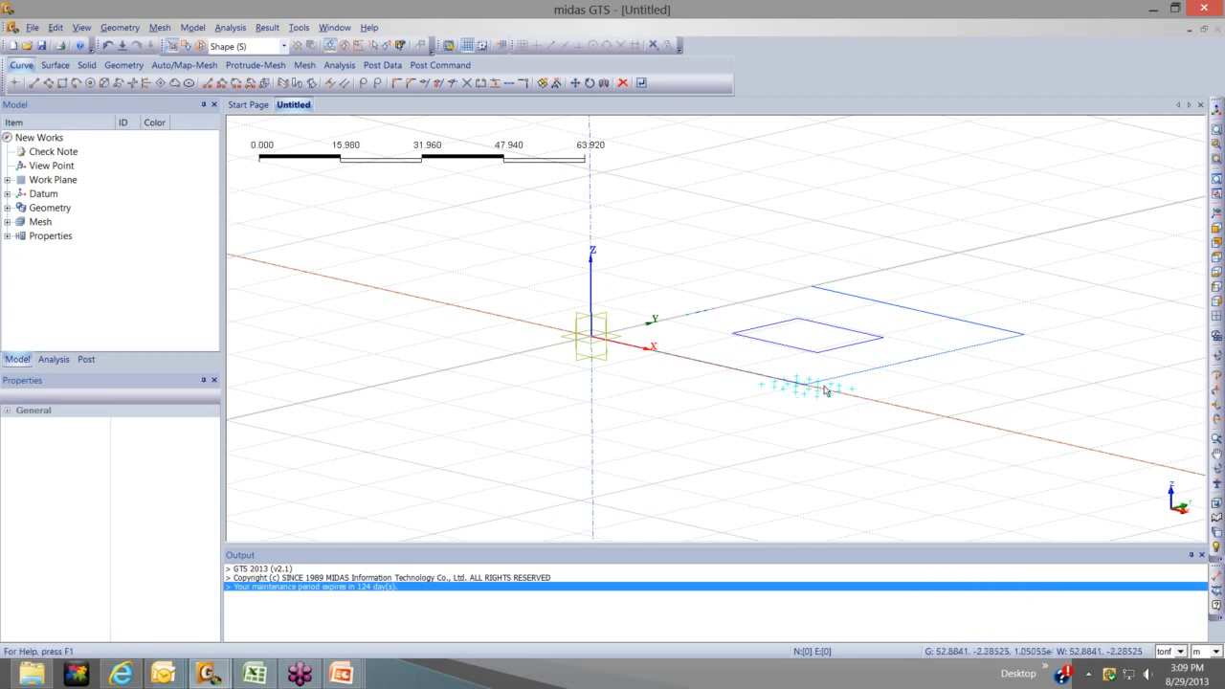
Start Translate on the pile point compound and pick the vertical Z datum axis as its direction
ctrl+middle_drag(821, 407, 232, 150)
click(123, 65)
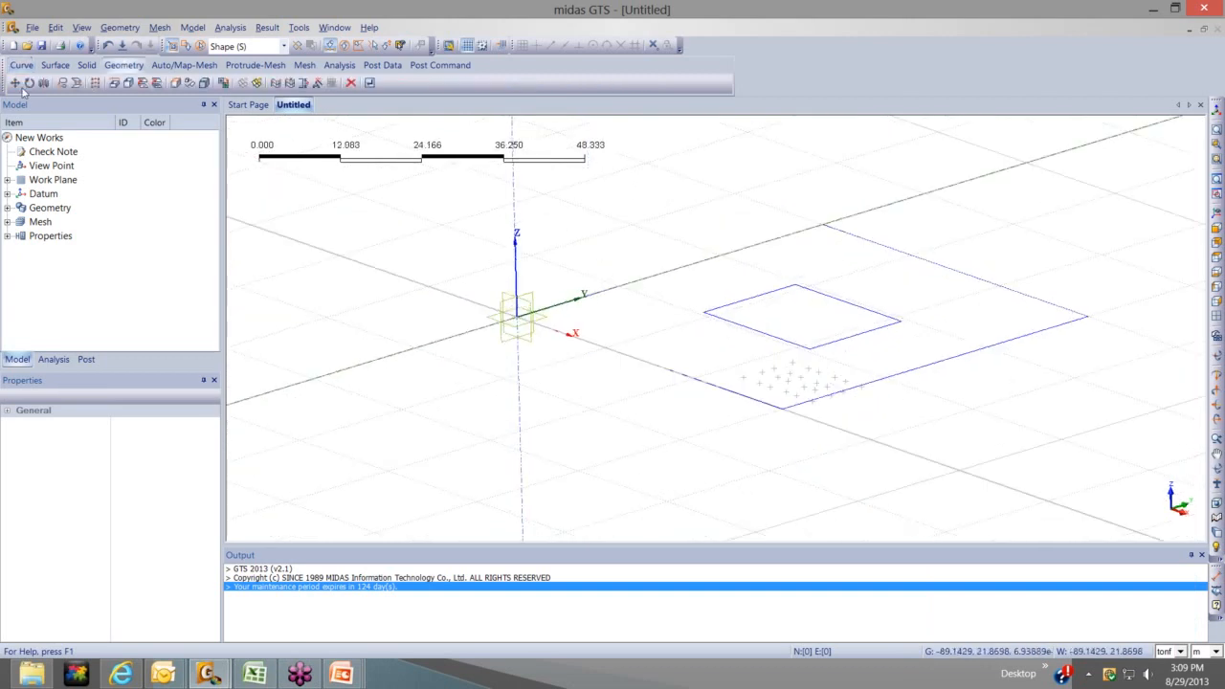
click(15, 84)
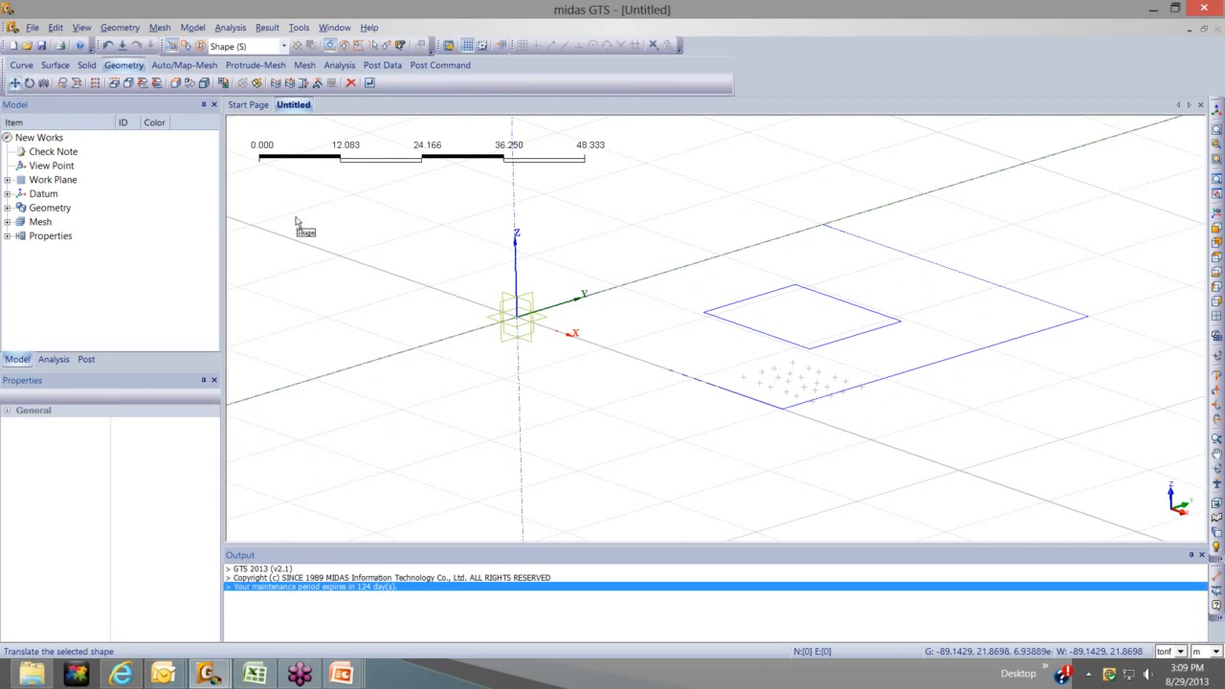
mouse_move(792, 397)
mouse_down()
mouse_move(821, 402)
mouse_move(787, 381)
mouse_up()
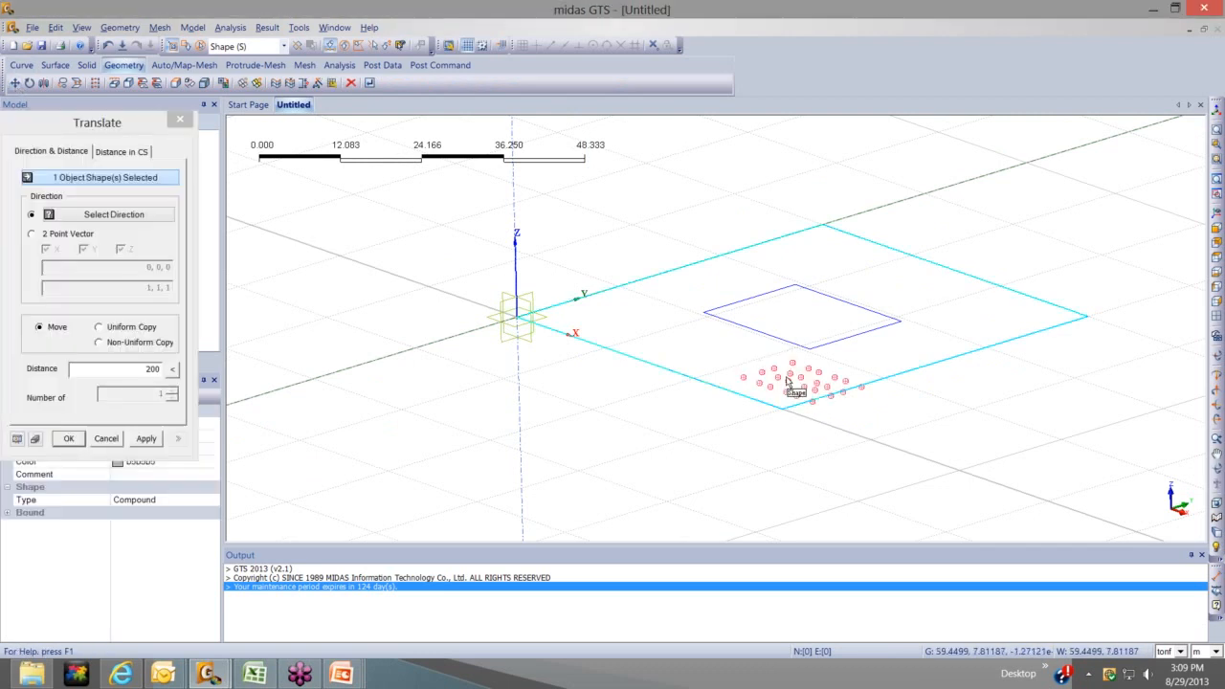
click(153, 218)
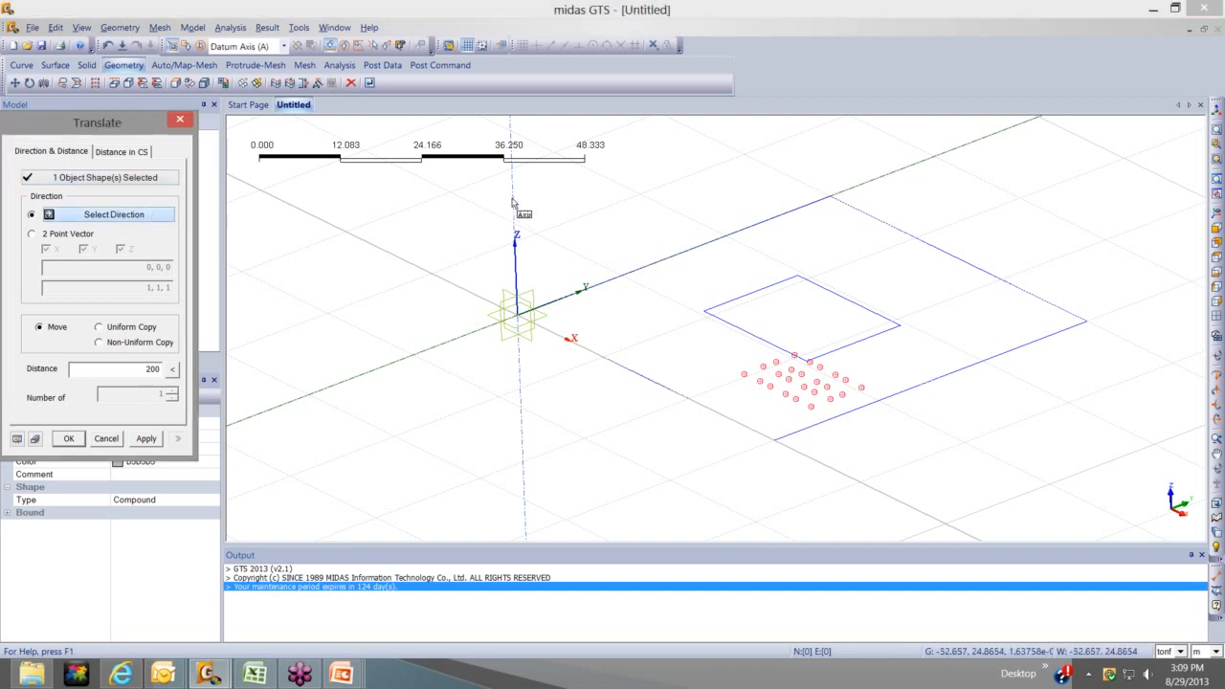
click(513, 203)
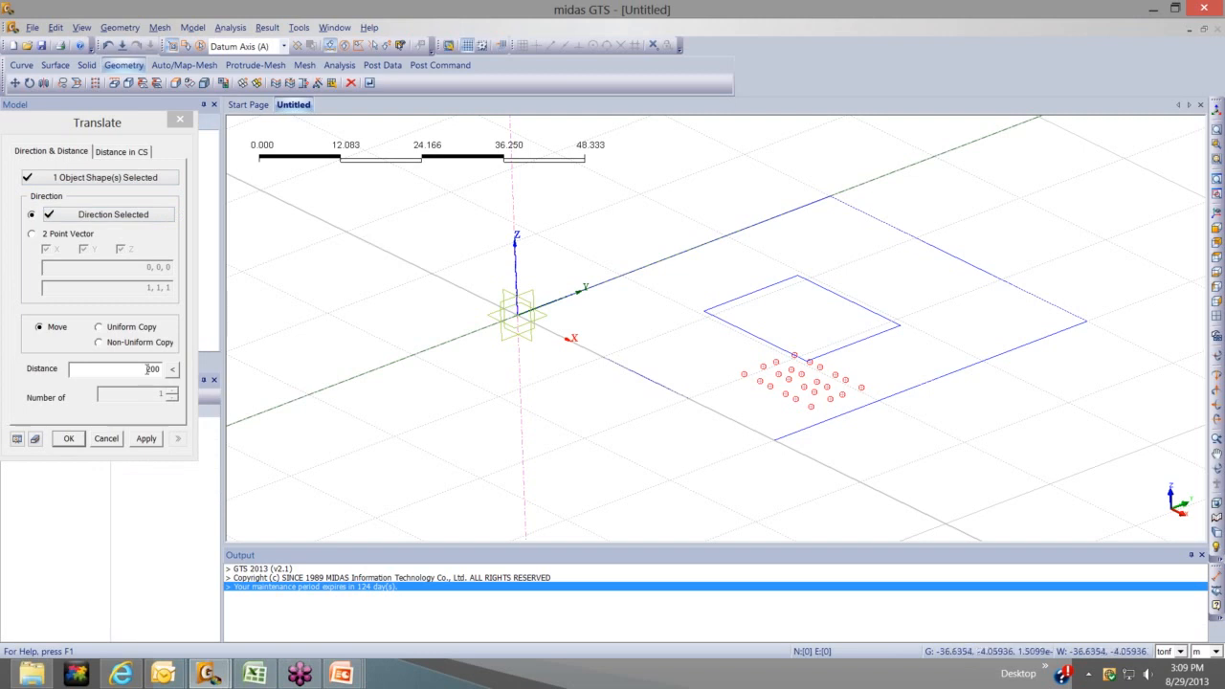
Make one uniform copy of the pile points at a distance of -10.3, preview and apply it, and finish Translate
click(175, 373)
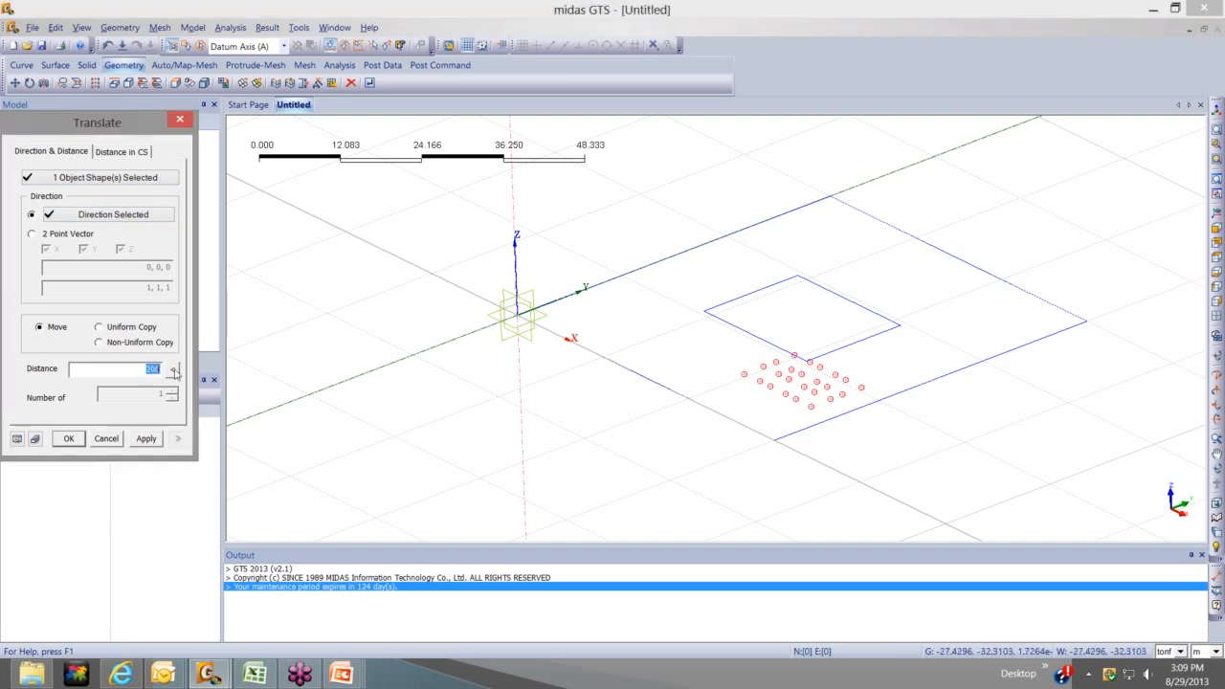
text(-10.3)
click(99, 327)
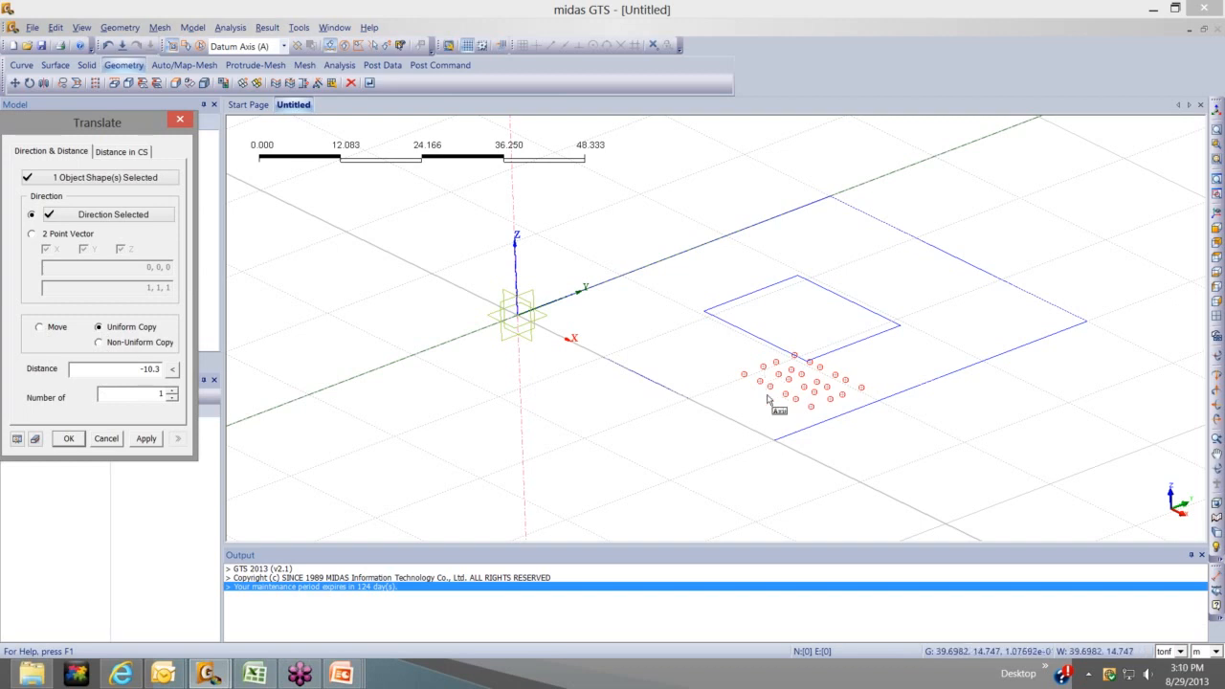
click(17, 440)
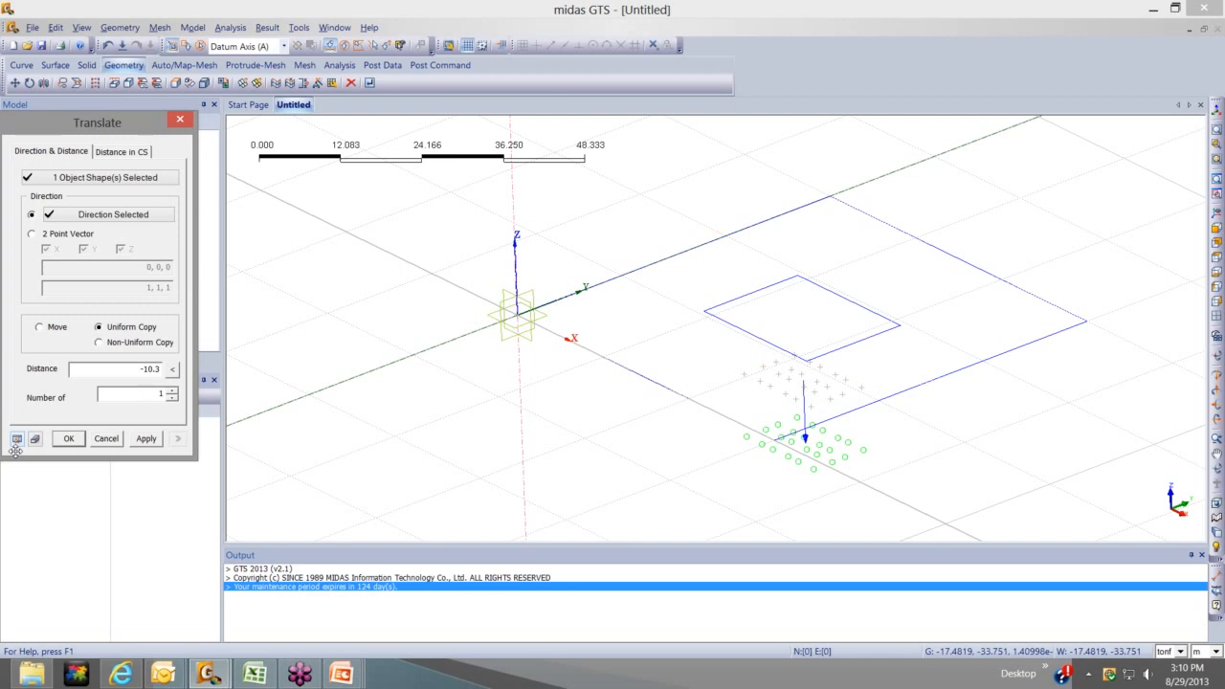
click(145, 439)
click(180, 121)
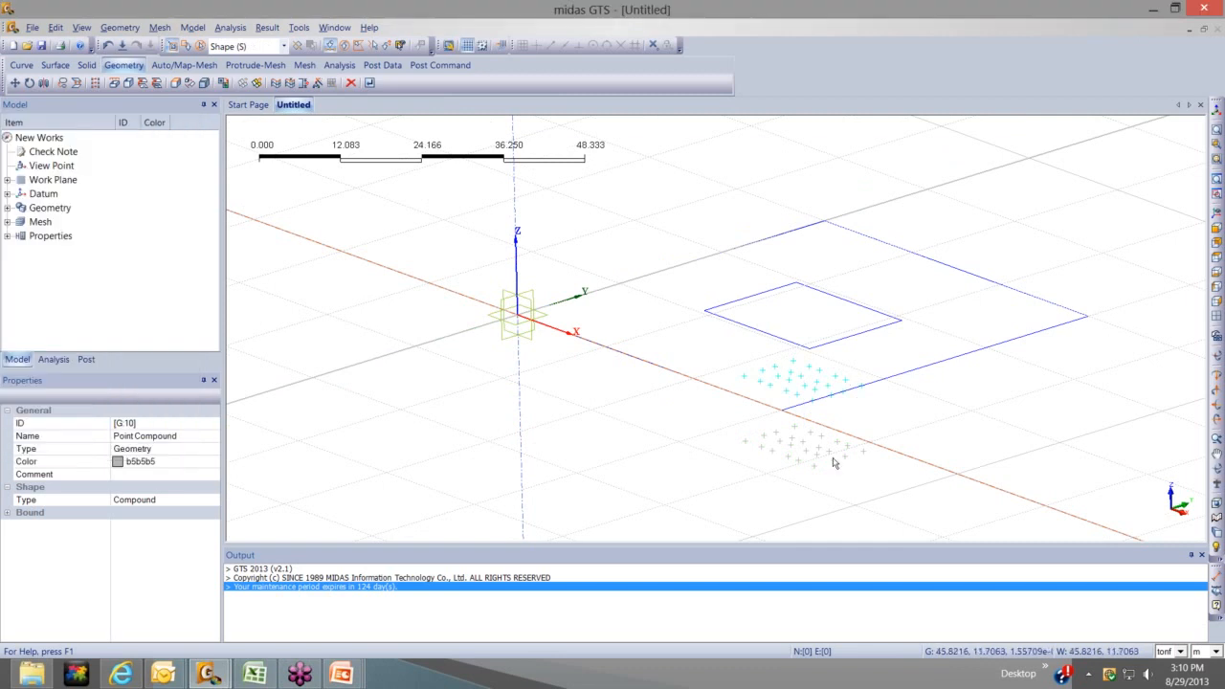
Start the 3D Line command and draw the first pile from the upper corner point at 22, 25.1, -10.2 to the point directly below
middle_drag(859, 465, 861, 448)
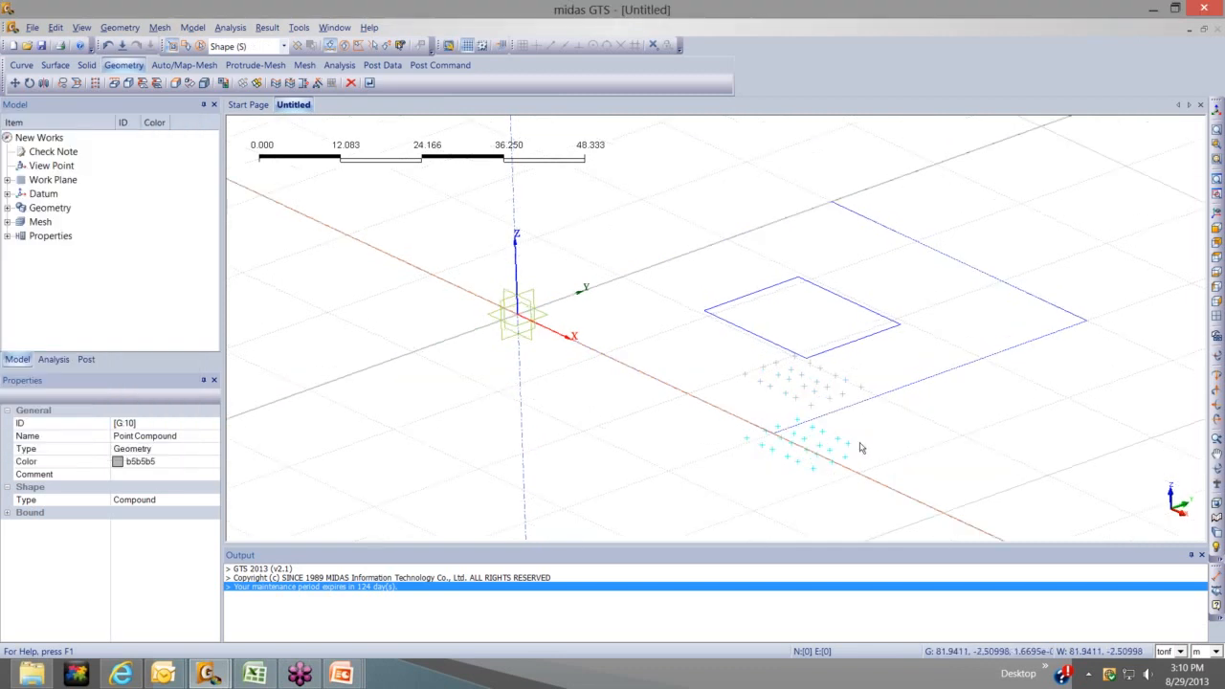
scroll(860, 448, up, 2)
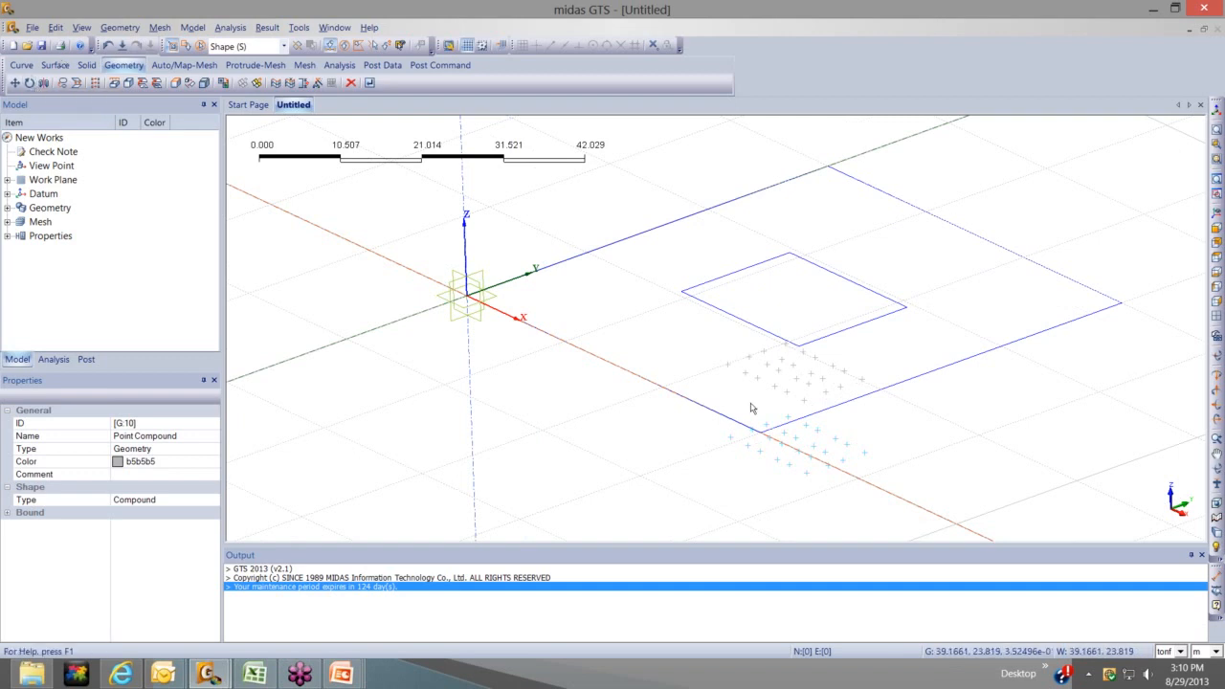
middle_drag(752, 409, 732, 378)
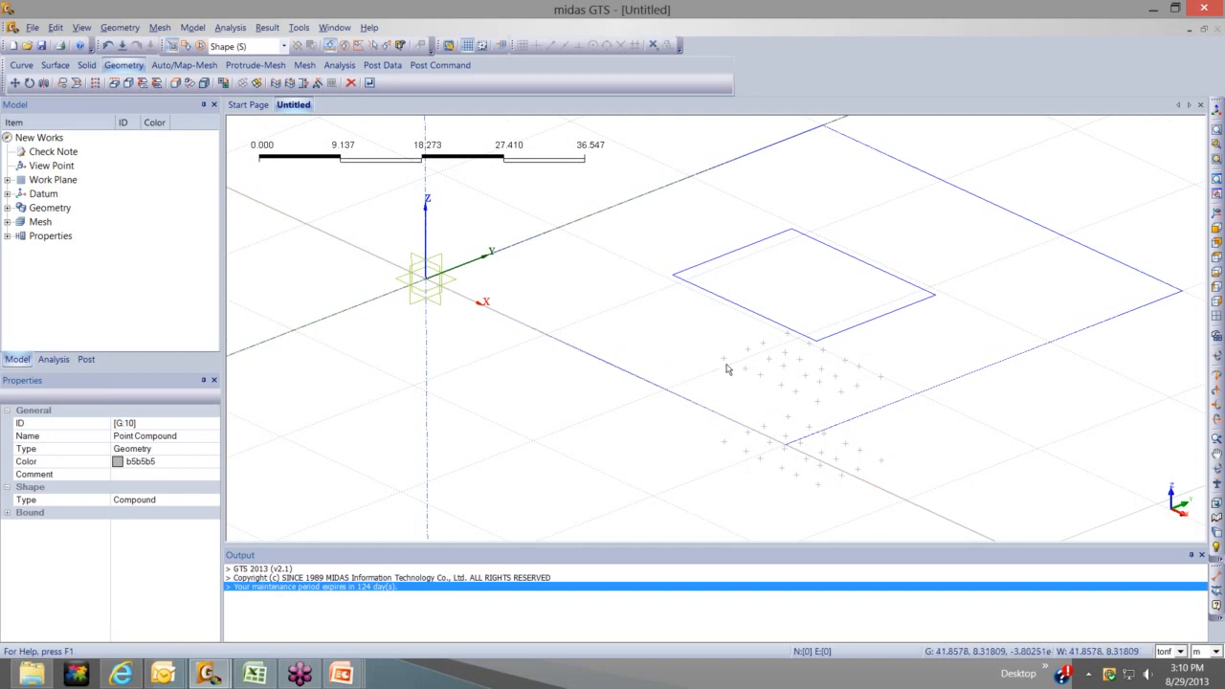
click(19, 65)
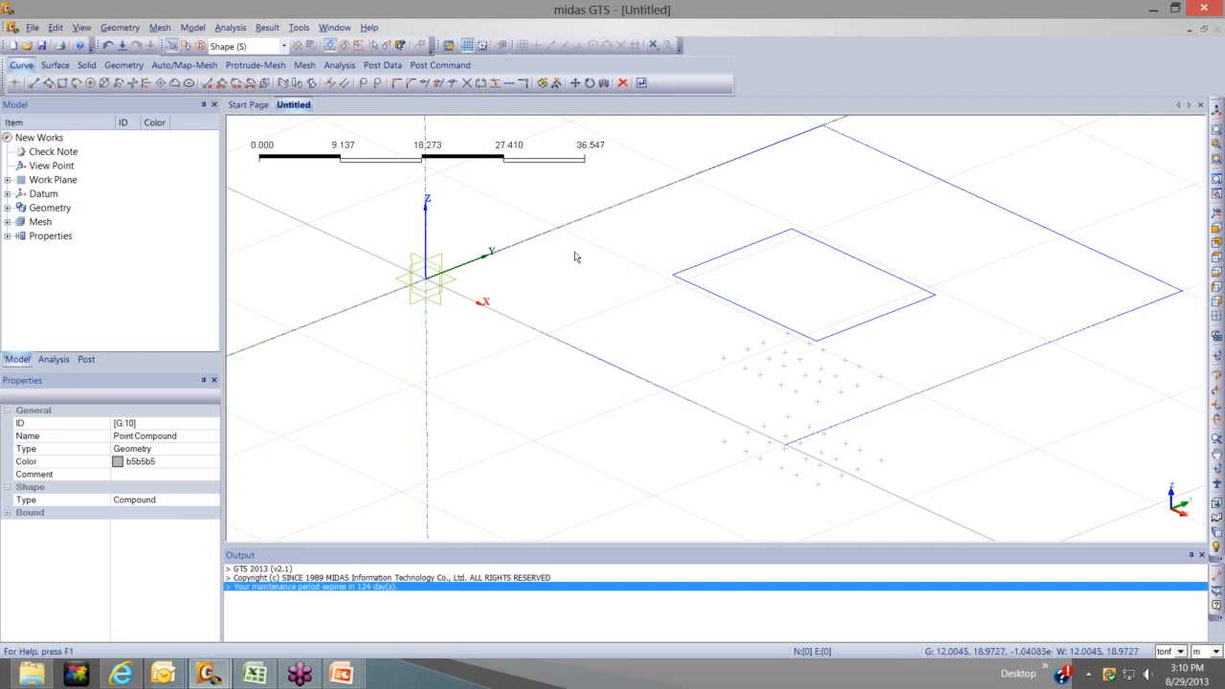
middle_drag(554, 249, 460, 317)
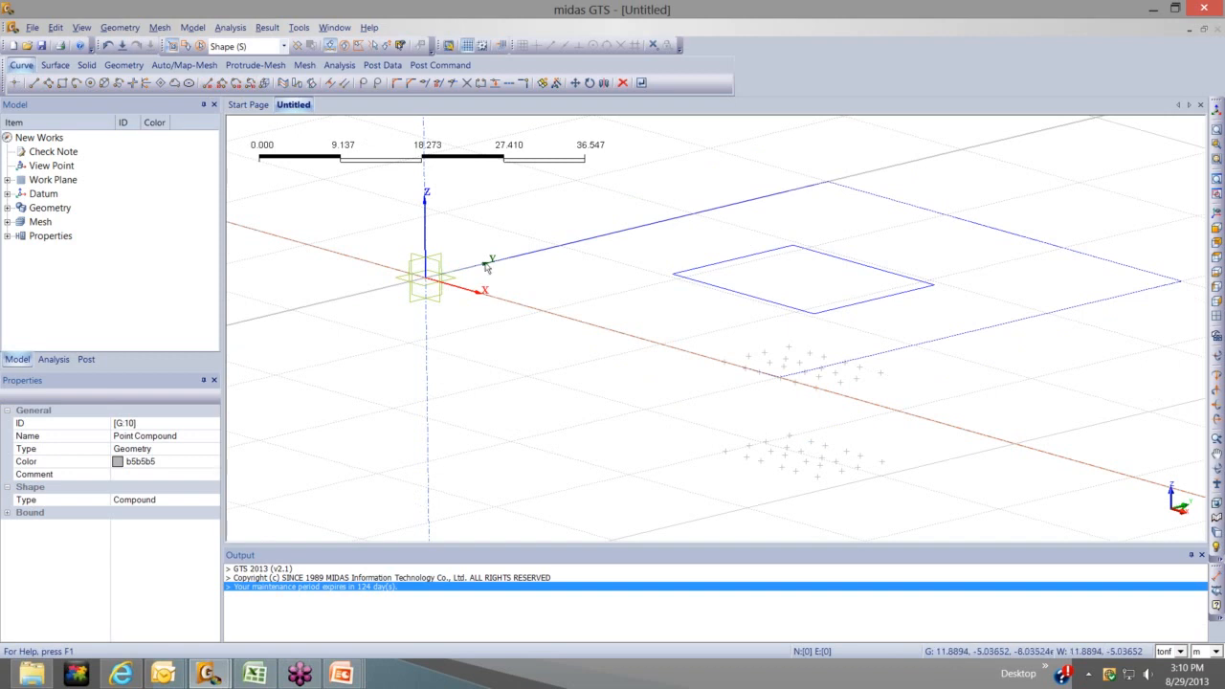
middle_drag(542, 296, 523, 315)
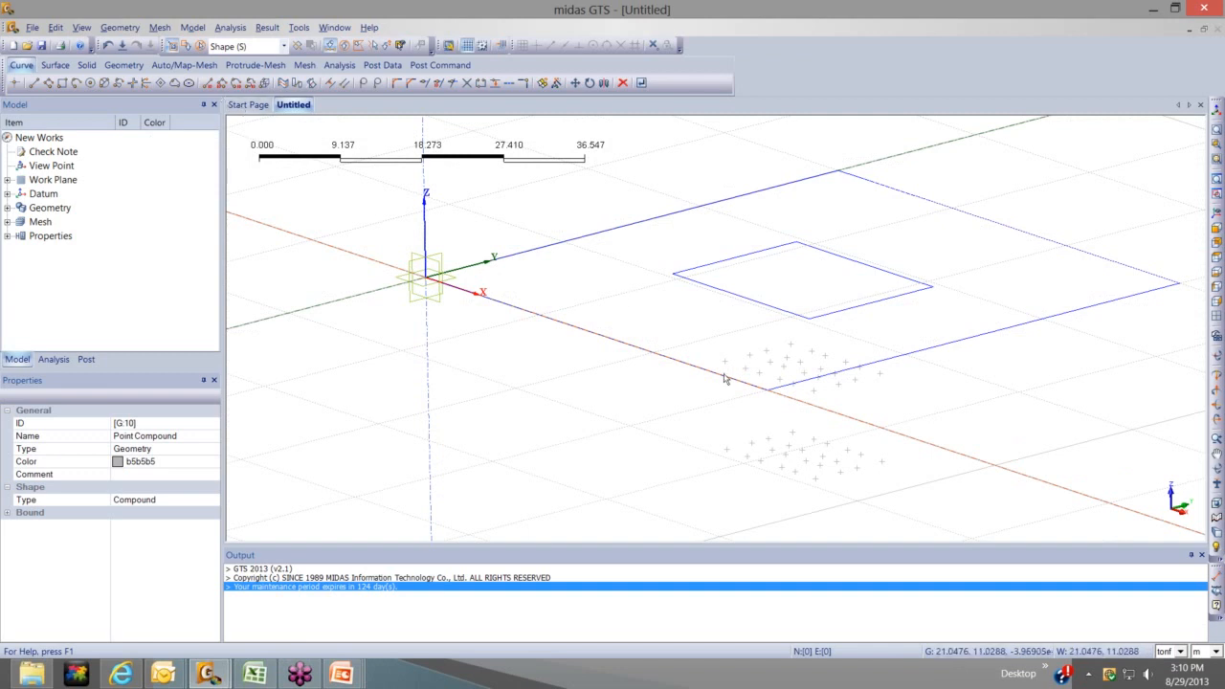
middle_drag(705, 347, 411, 206)
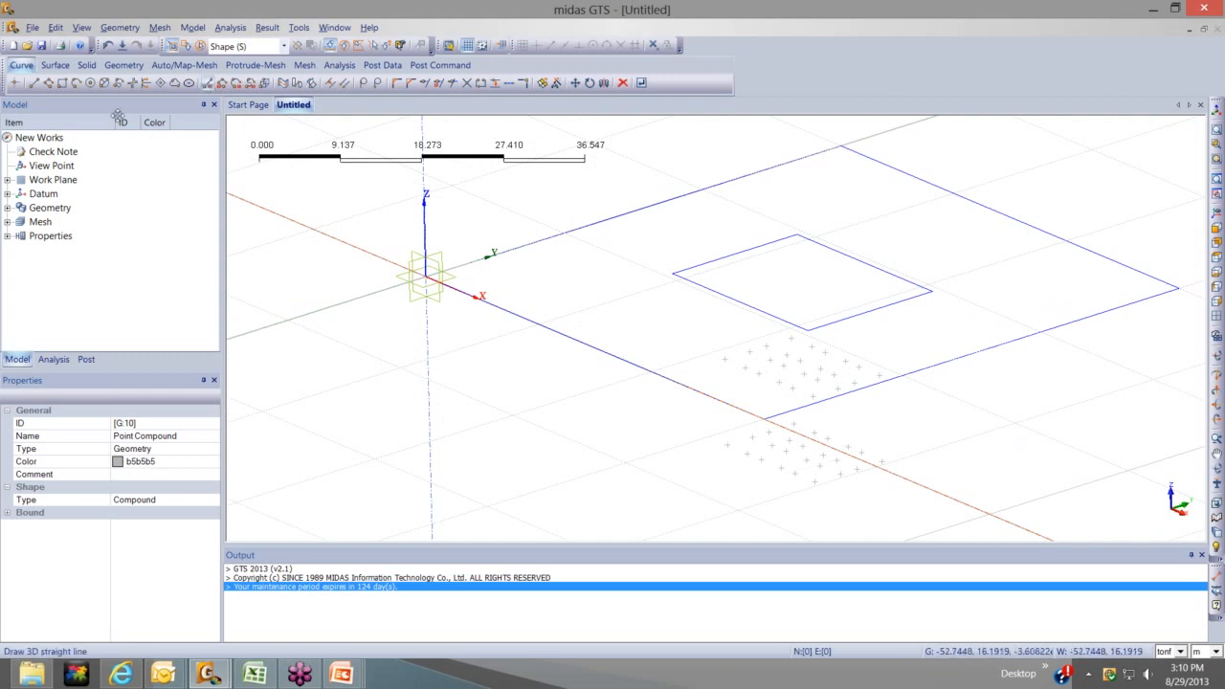
click(208, 83)
drag(118, 125, 354, 157)
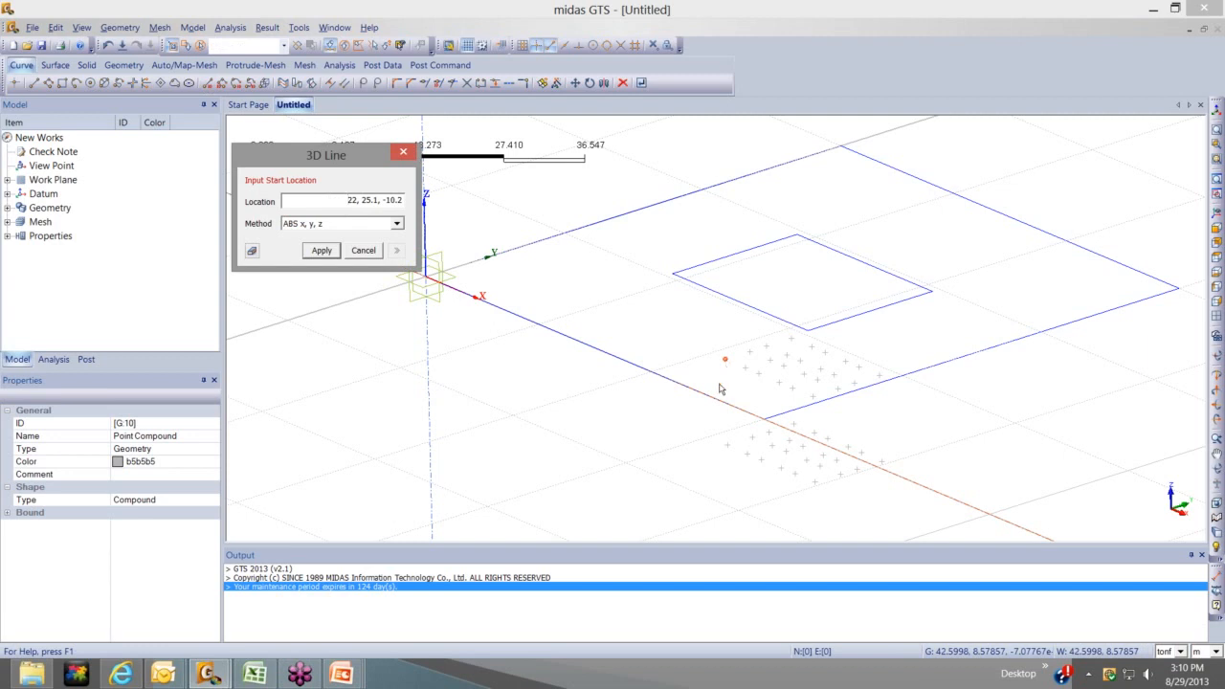
click(721, 389)
click(744, 419)
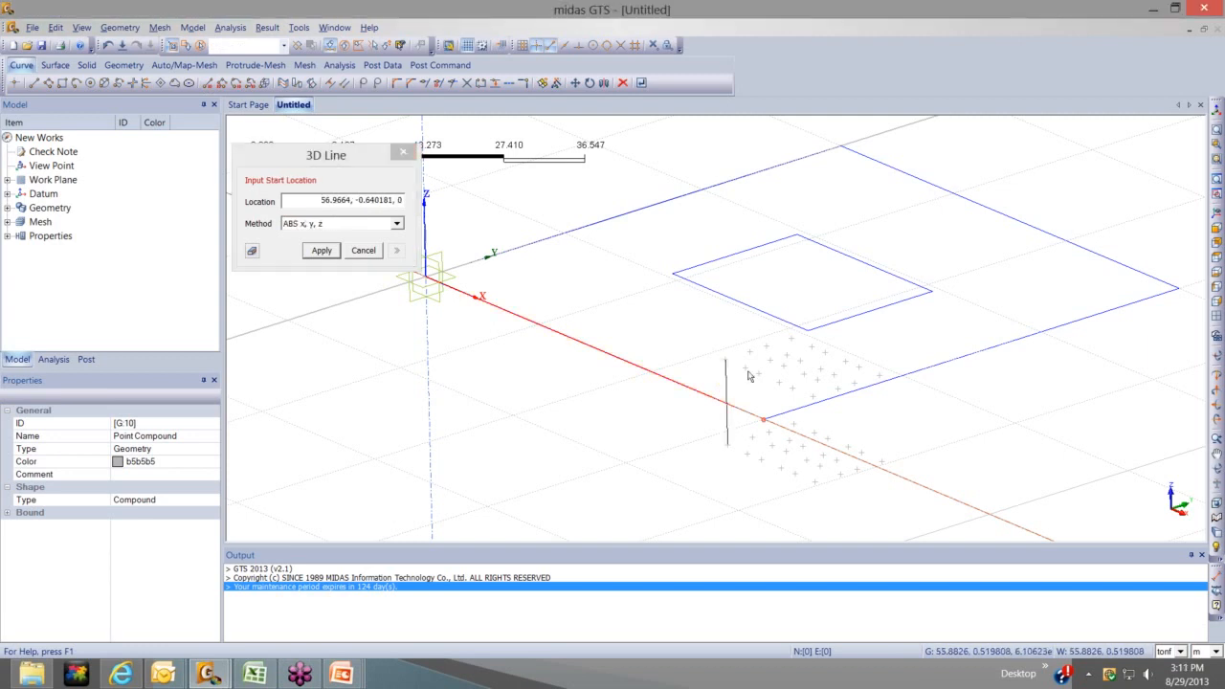
Draw vertical 3D lines between the upper and lower points of the five remaining piles in the y = 25.1 row
click(750, 375)
click(758, 457)
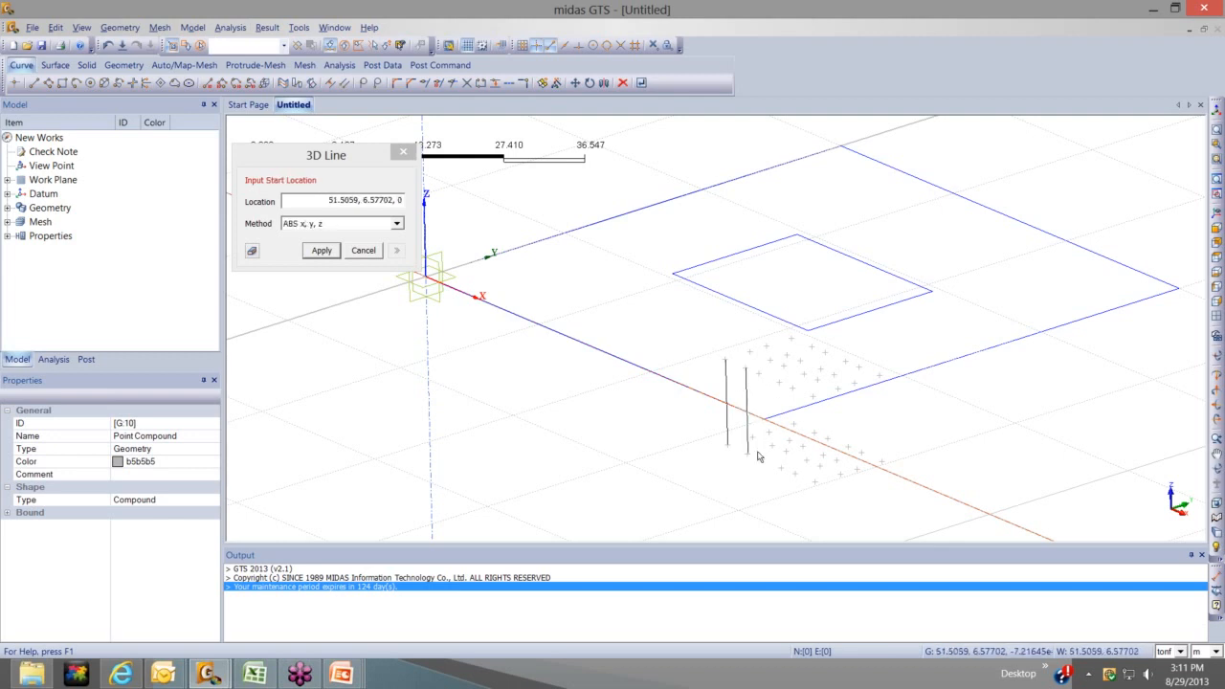
click(761, 374)
click(760, 458)
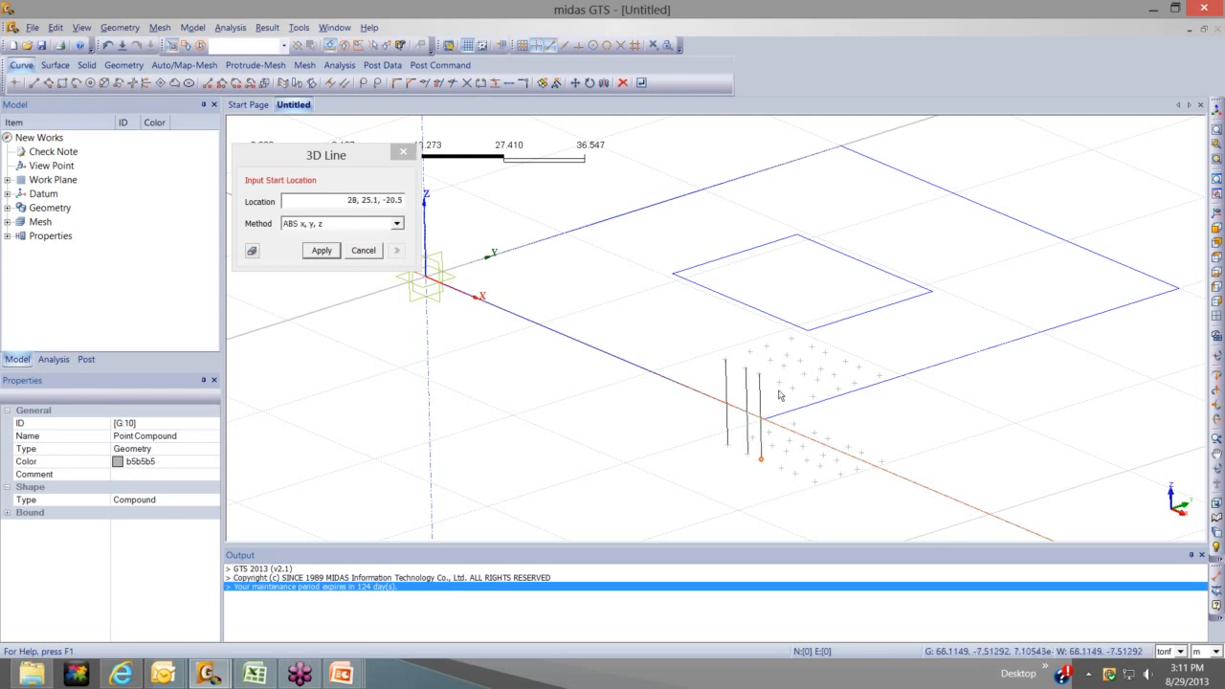
click(780, 383)
click(782, 468)
click(793, 388)
click(793, 473)
click(813, 395)
click(814, 487)
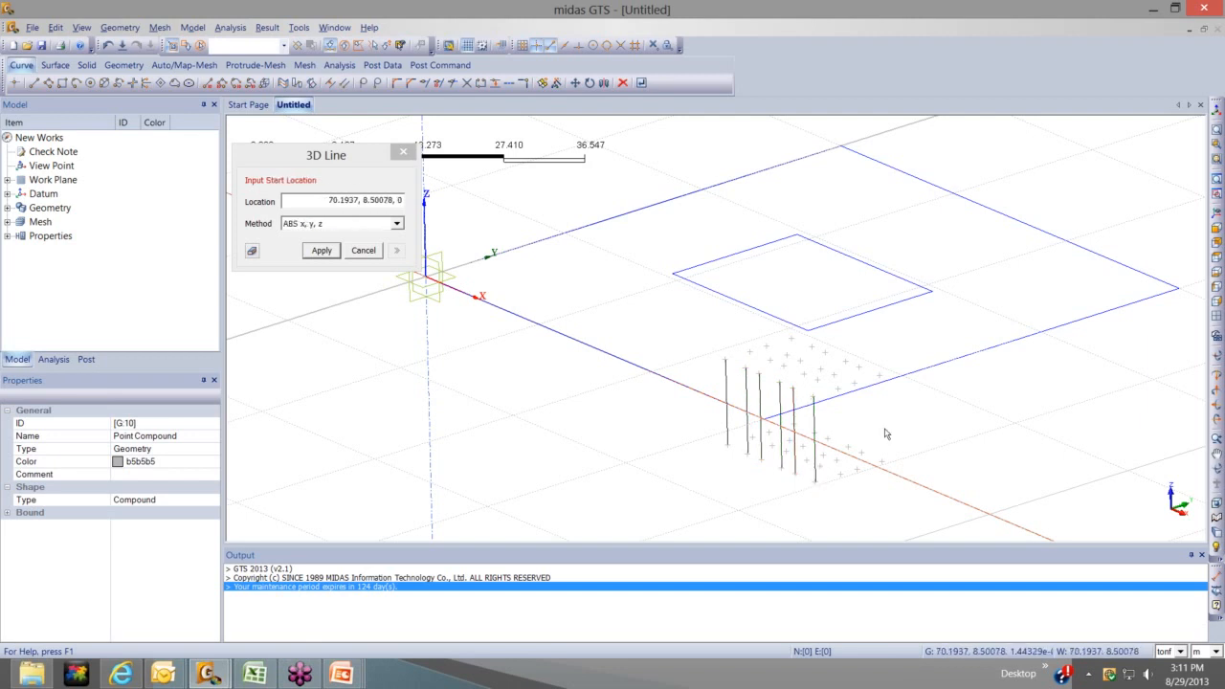
Draw vertical 3D lines between the upper and lower points of the three remaining piles in the x = 37.6 row
scroll(885, 432, up, 1)
scroll(873, 411, up, 1)
click(815, 369)
click(818, 499)
click(842, 363)
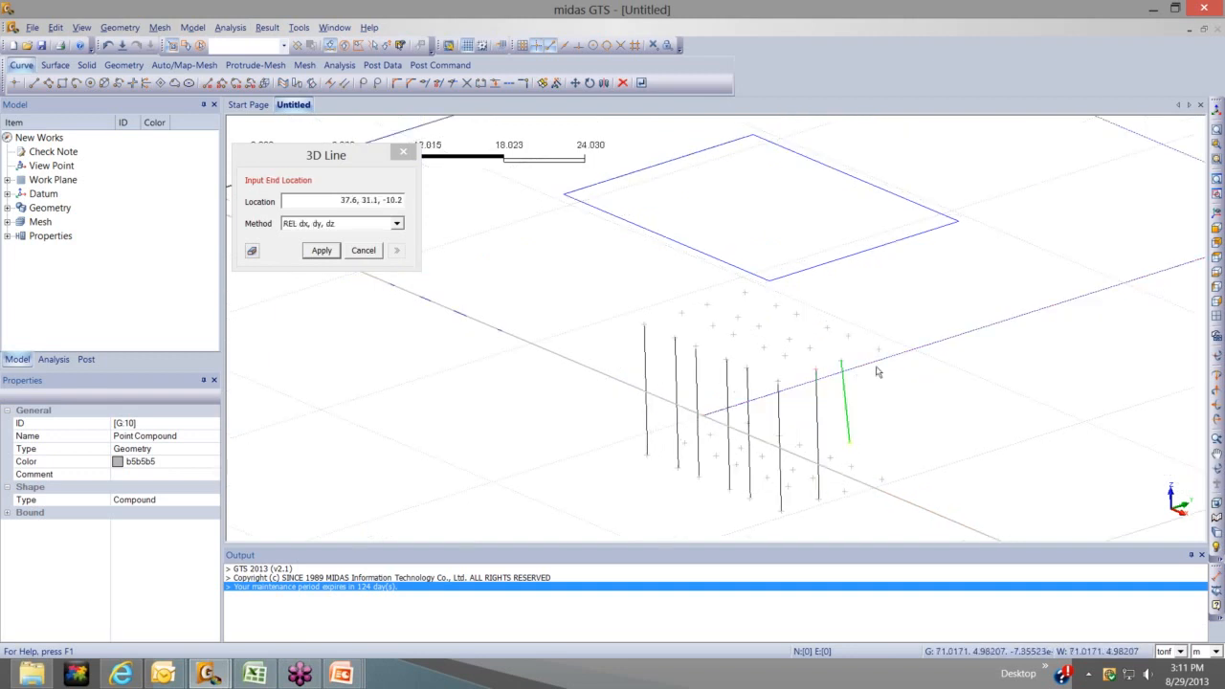
click(844, 491)
click(879, 351)
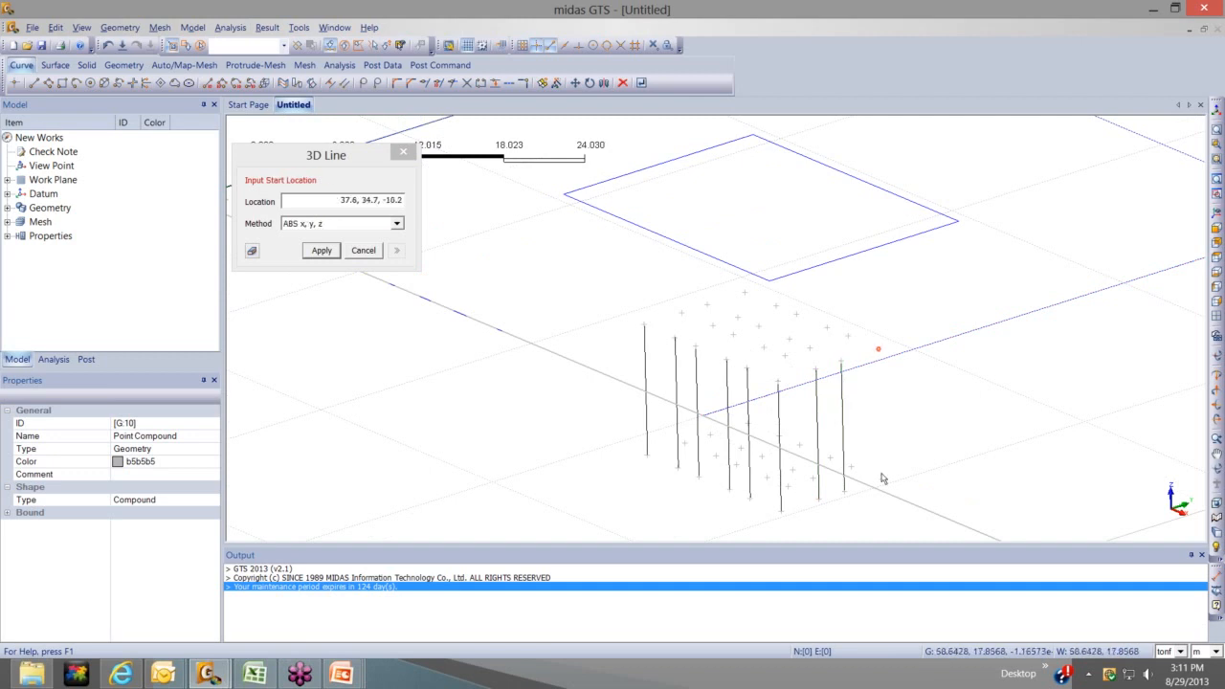
click(847, 430)
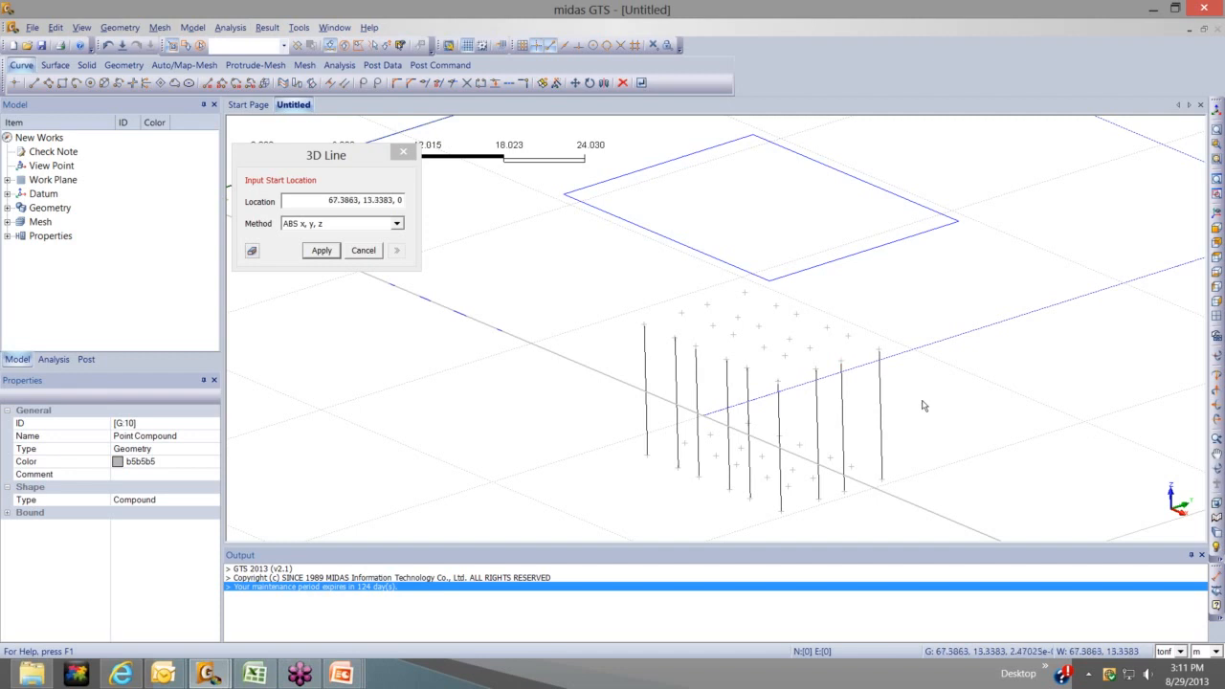
Draw vertical 3D lines between the upper and lower points of the three remaining piles in the x = 22 row
middle_drag(924, 406, 727, 383)
click(648, 438)
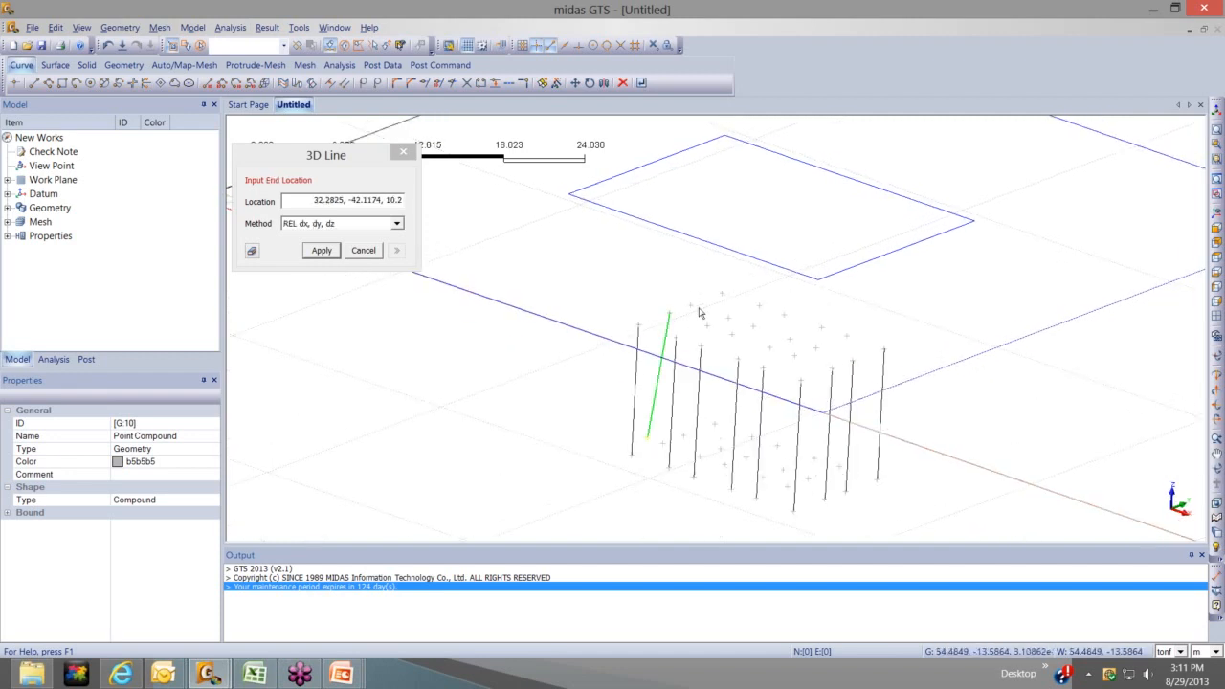
click(691, 305)
click(682, 437)
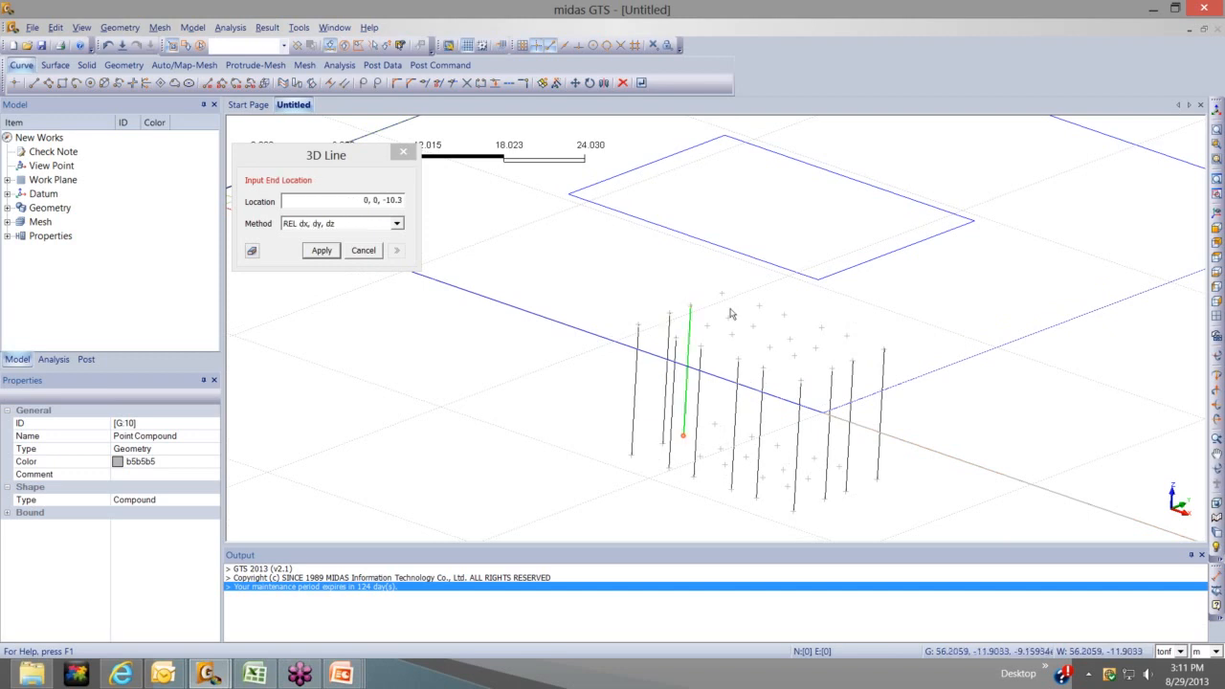
click(722, 295)
click(714, 423)
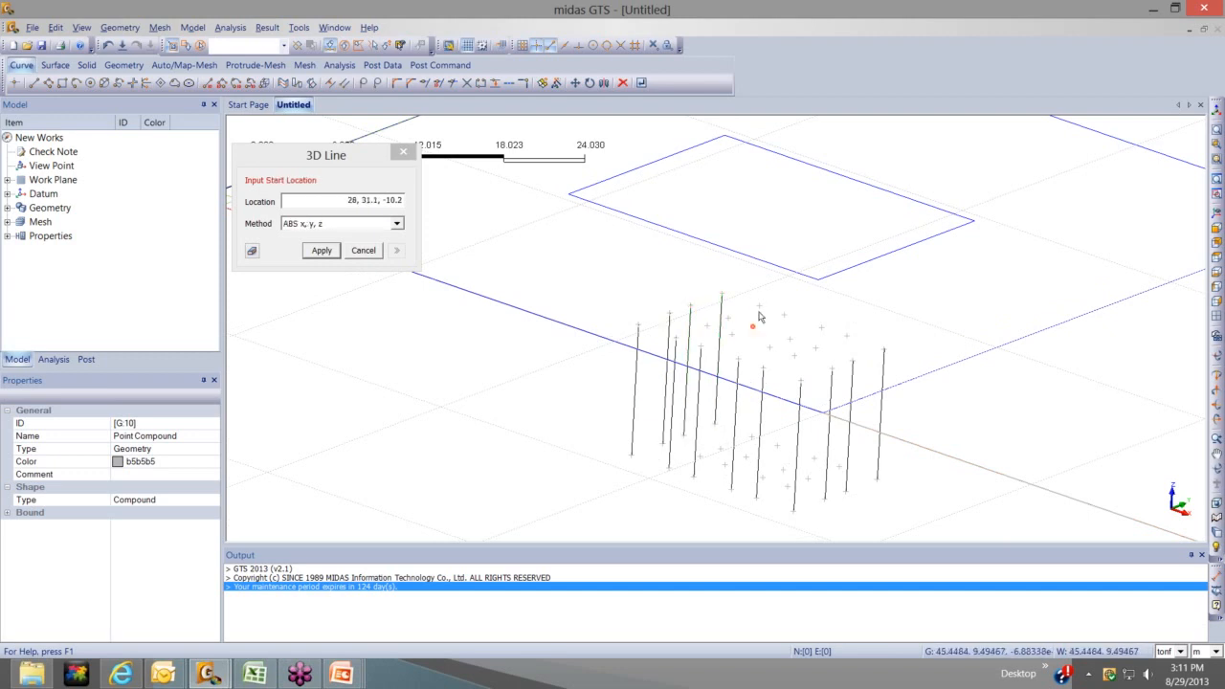
Draw vertical 3D lines between the upper and lower points of the four remaining piles in the y = 34.7 row
click(759, 311)
click(785, 316)
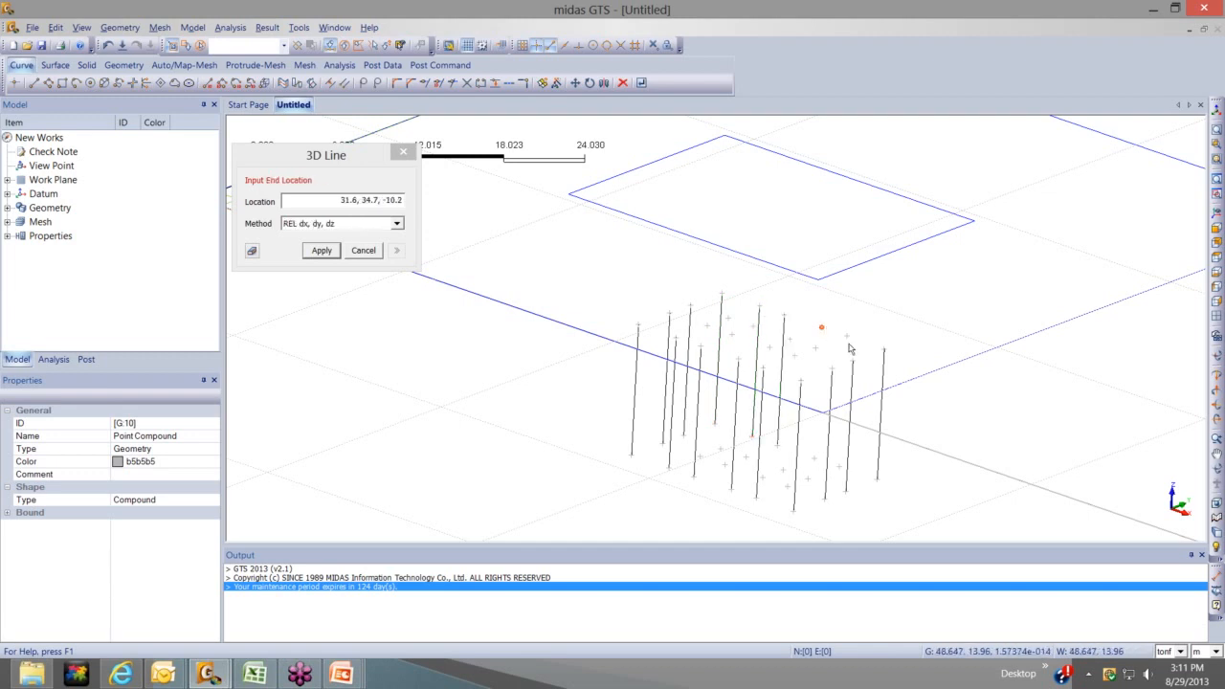
click(849, 349)
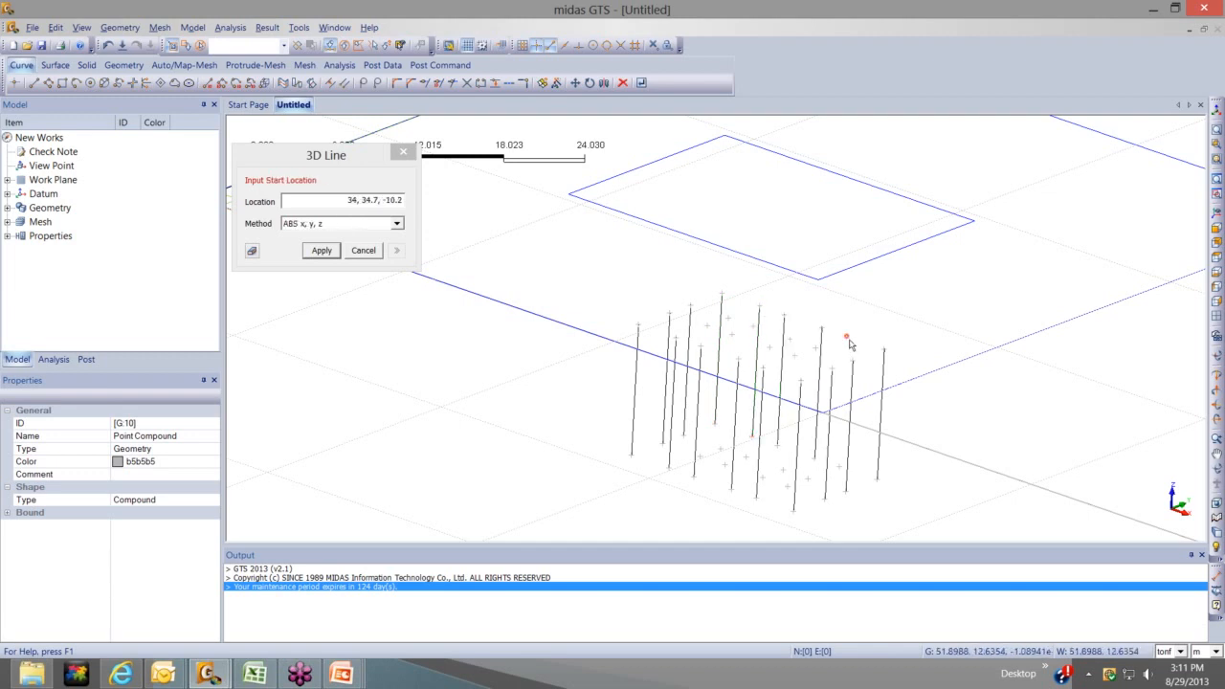
click(841, 469)
Draw vertical 3D lines for both interior piles at x = 34 and the interior pile at x = 31.6, y = 31.1
click(817, 351)
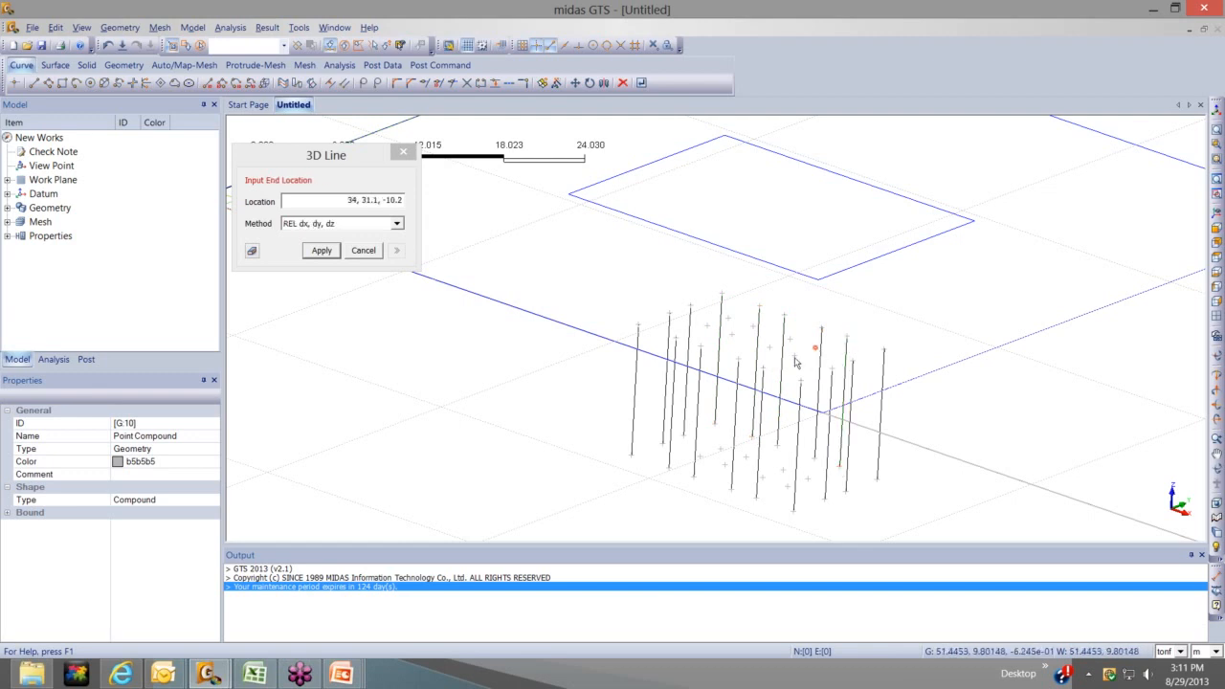
click(791, 484)
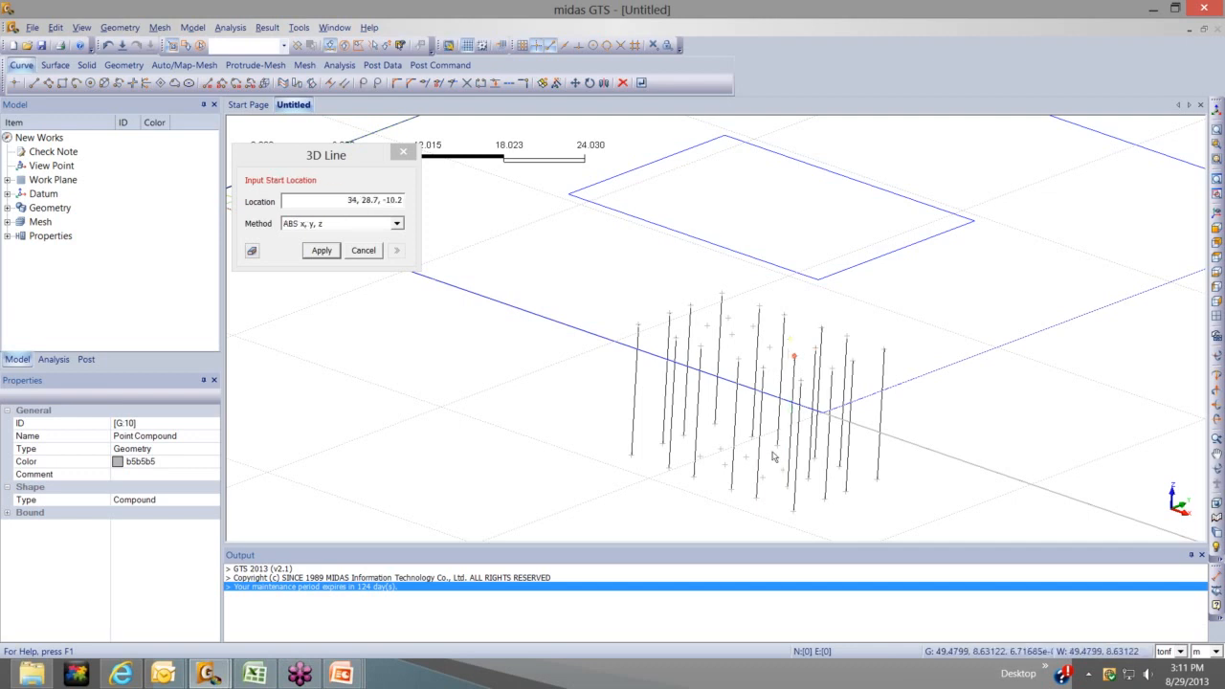
click(777, 463)
click(781, 471)
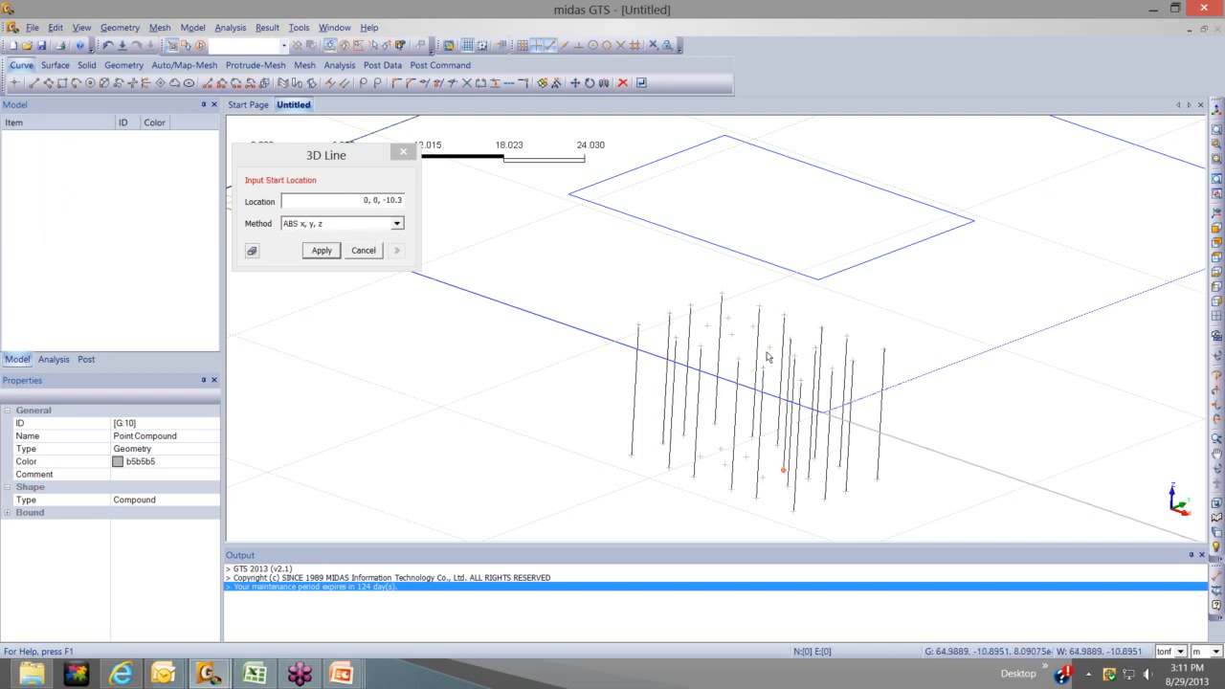
Draw vertical 3D lines for the remaining interior pile at x = 31.6 and both interior piles at x = 28
click(775, 471)
click(766, 458)
click(746, 400)
click(733, 342)
click(730, 329)
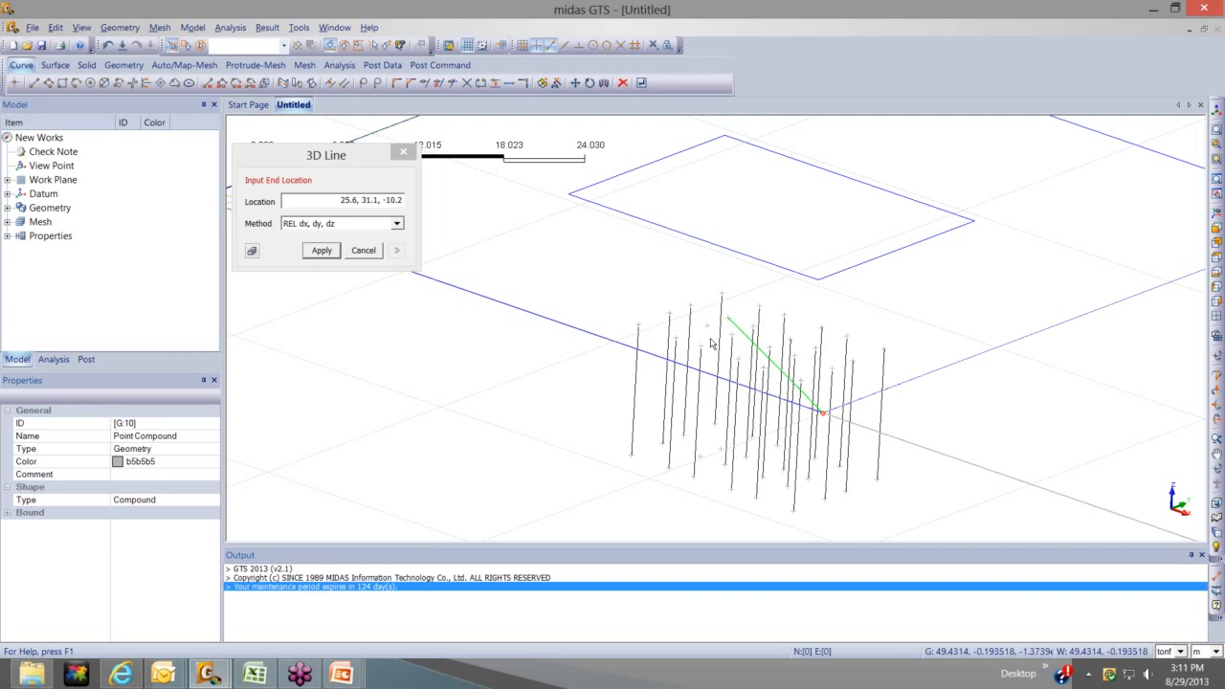
Draw vertical 3D lines for the last two interior piles at x = 25.6 and finish the 3D Line command
click(711, 342)
click(699, 413)
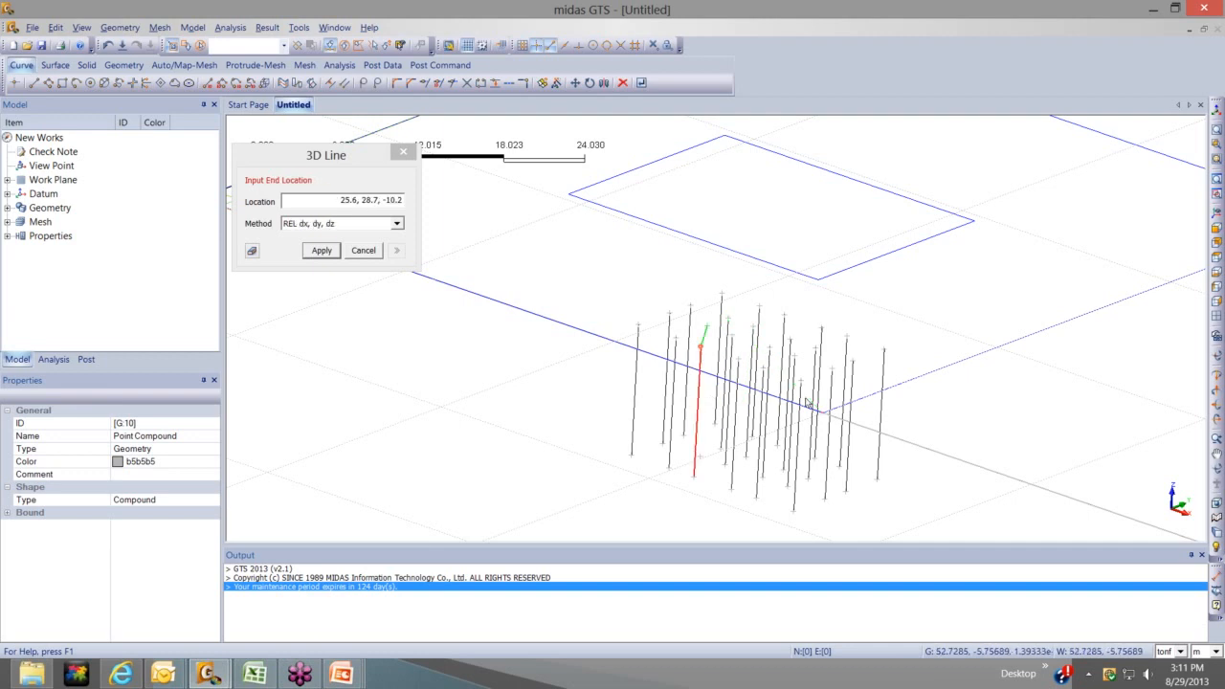
key(Escape)
mouse_move(744, 421)
middle_down()
mouse_move(788, 351)
mouse_move(835, 409)
middle_up()
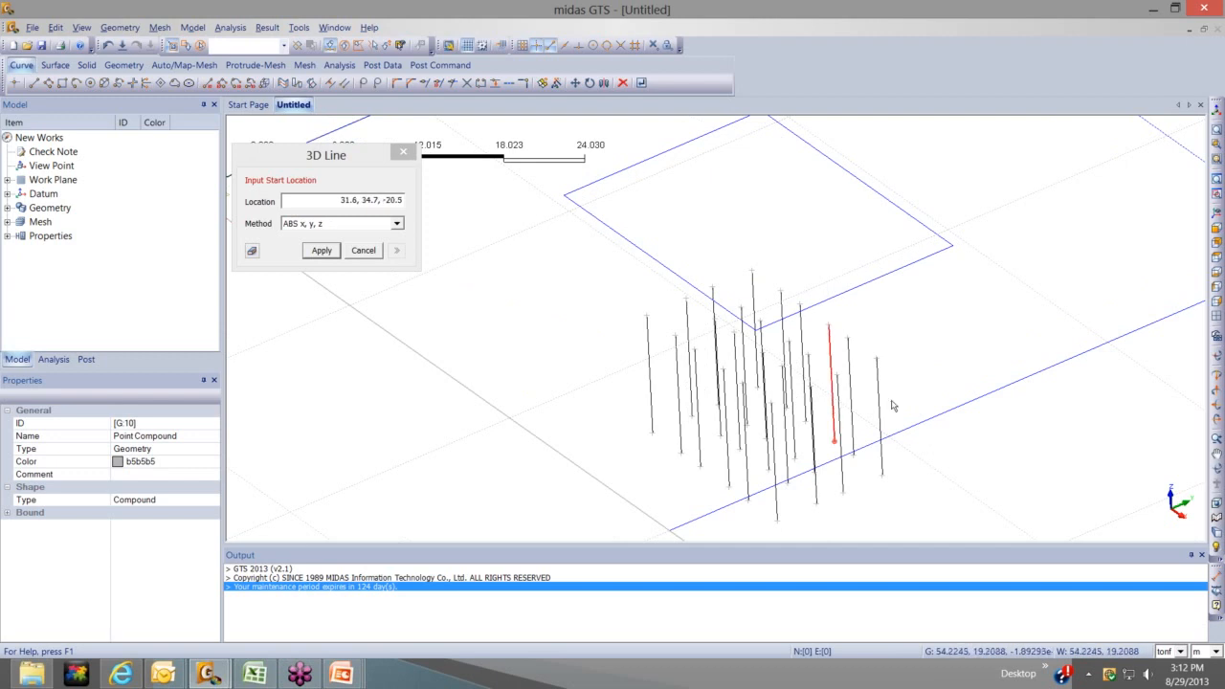
middle_drag(906, 399, 907, 399)
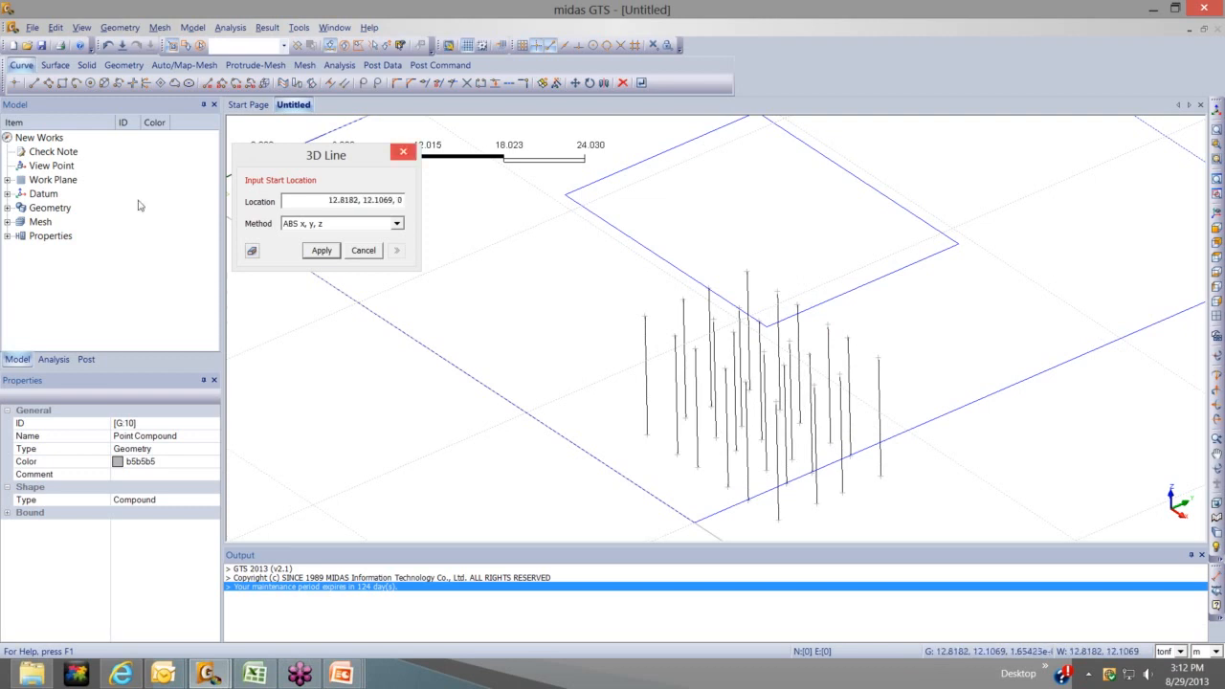
key(Escape)
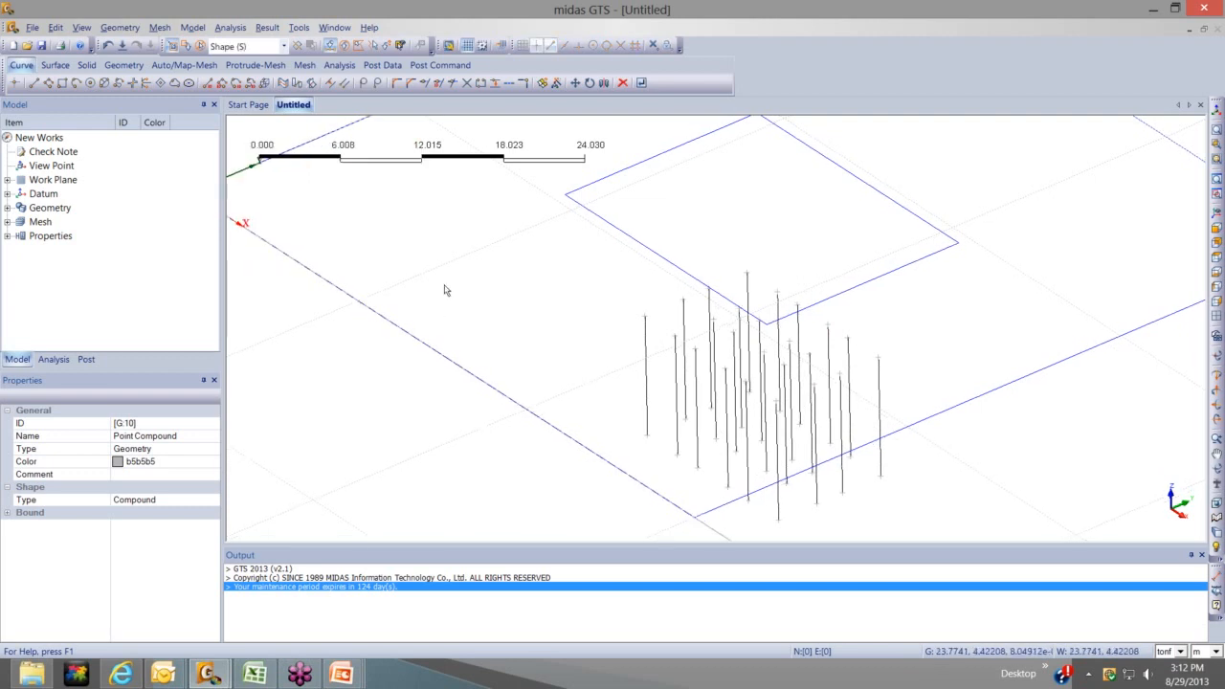
scroll(449, 292, down, 3)
scroll(488, 289, down, 1)
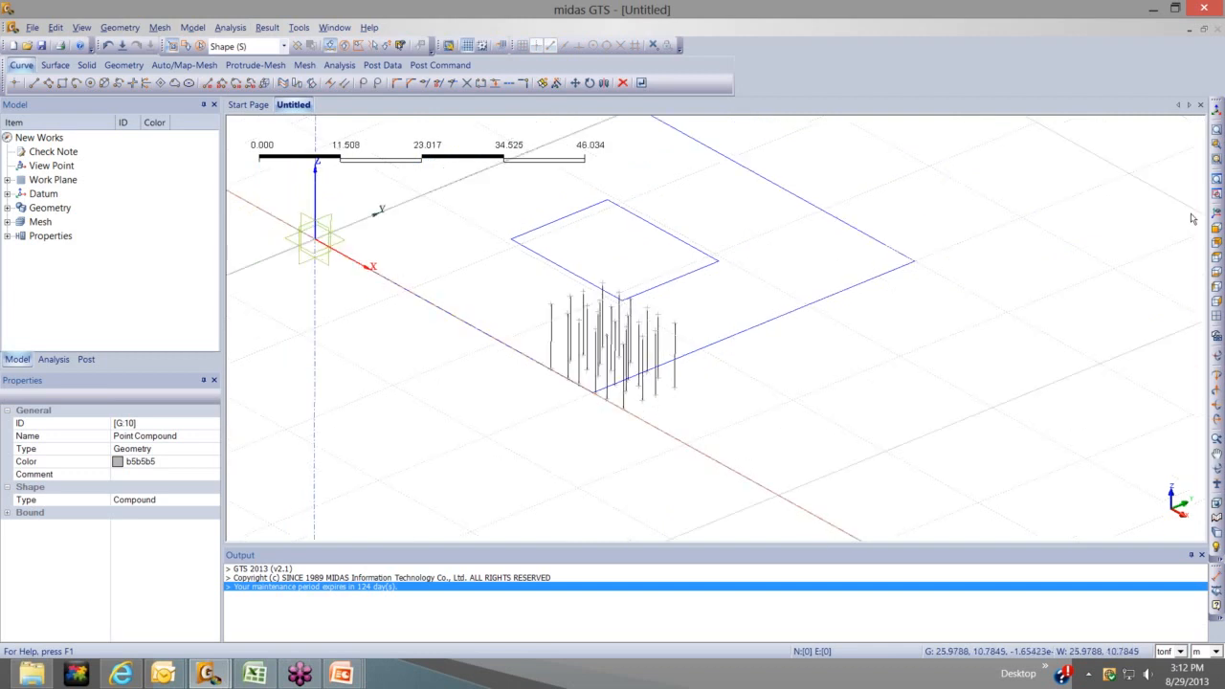
click(1215, 216)
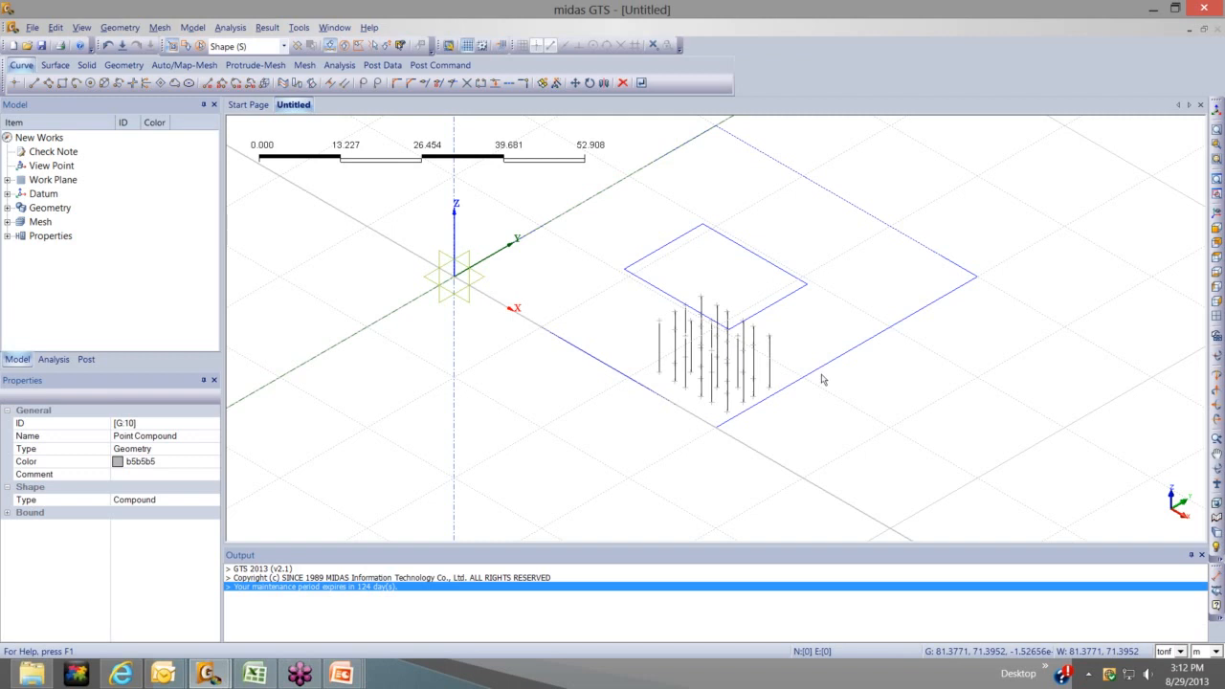
click(650, 255)
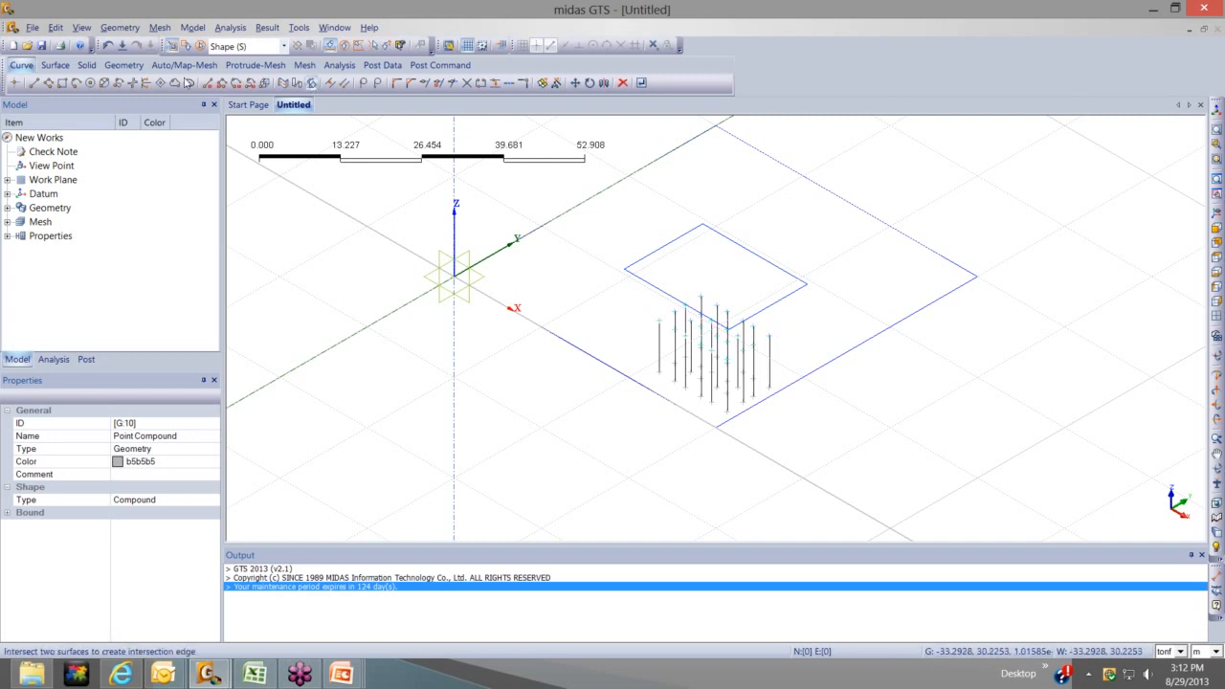
click(122, 65)
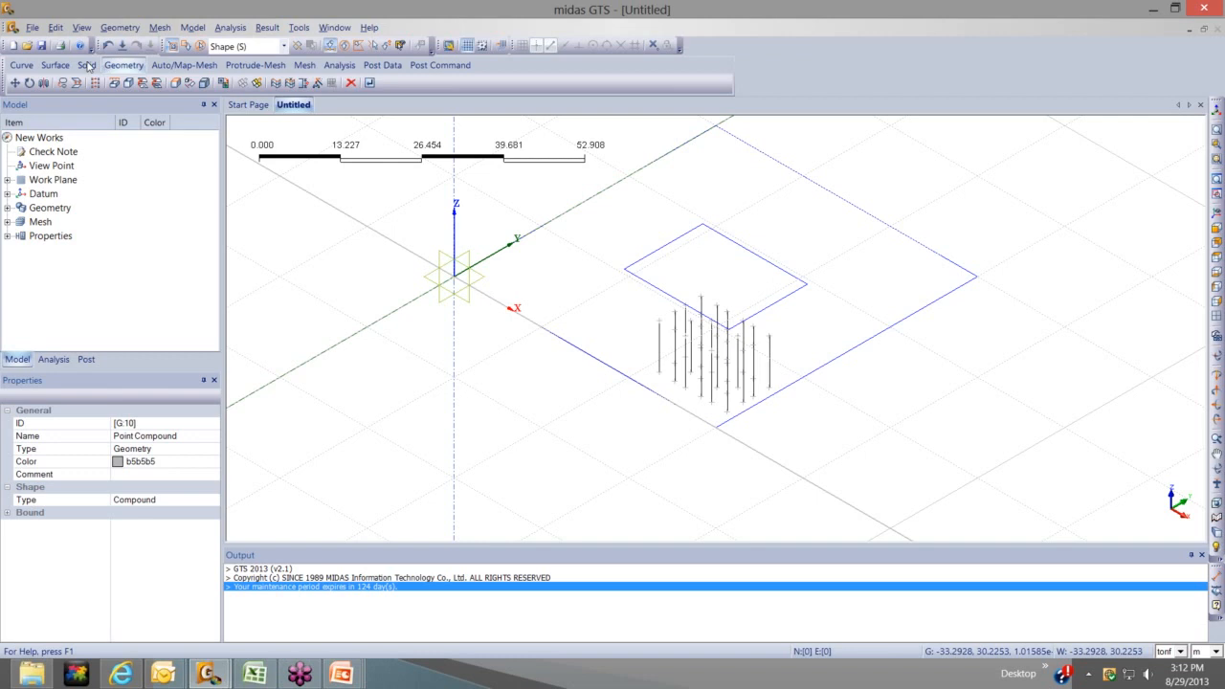
click(87, 65)
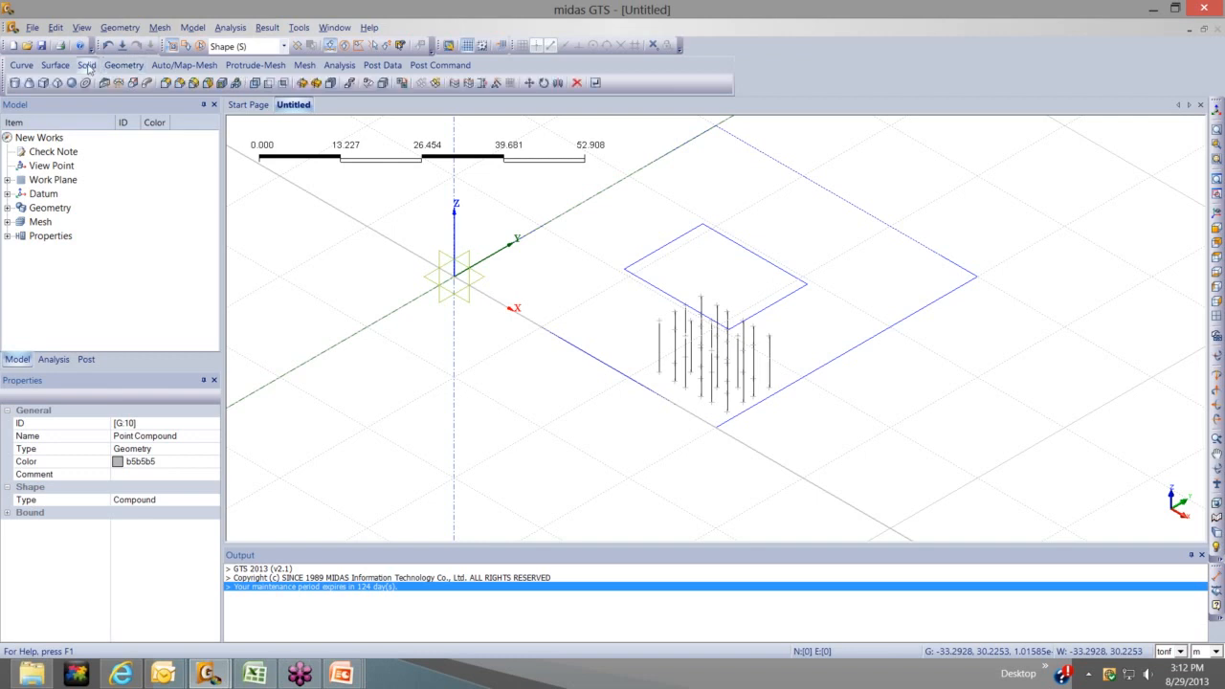
click(23, 65)
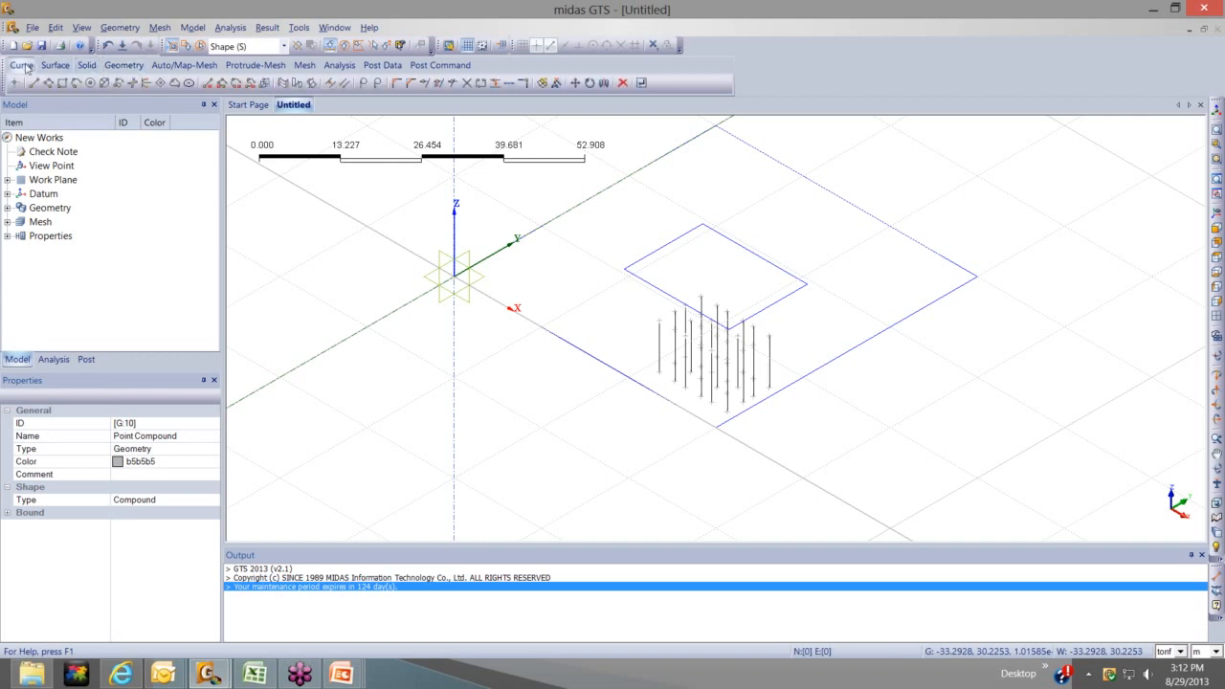
click(49, 67)
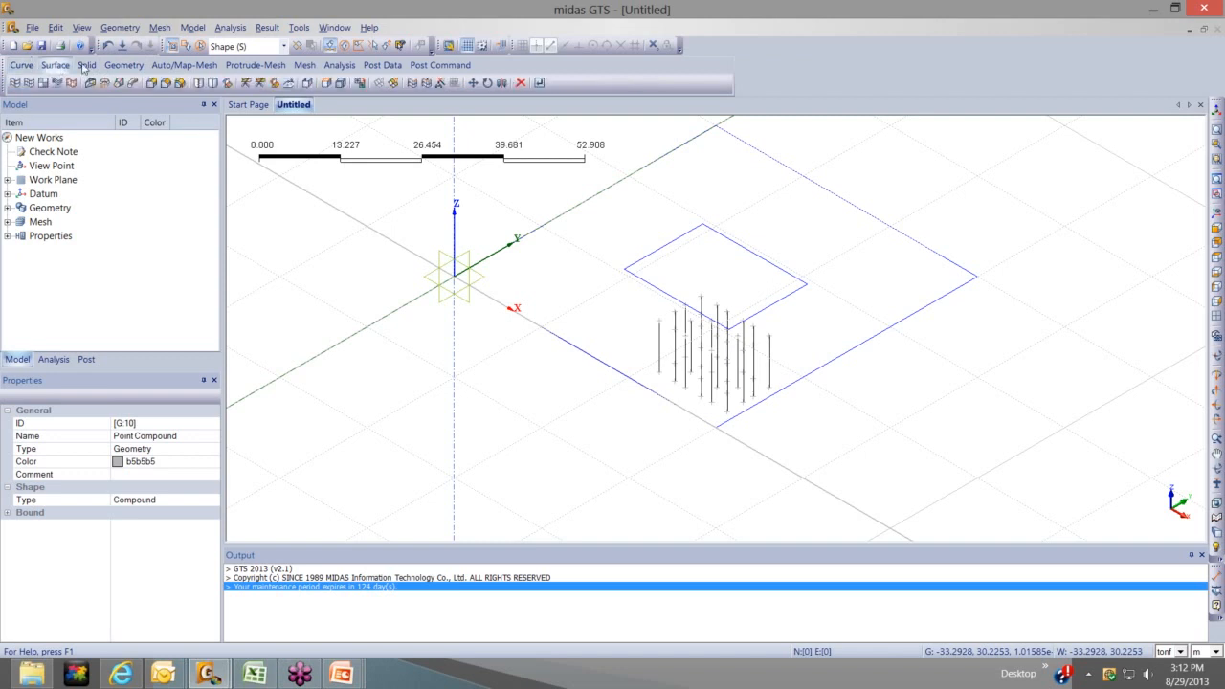
Start a solid Extrude with the selection filter set to Wire and select the inner rectangle above the piles as profile
click(84, 66)
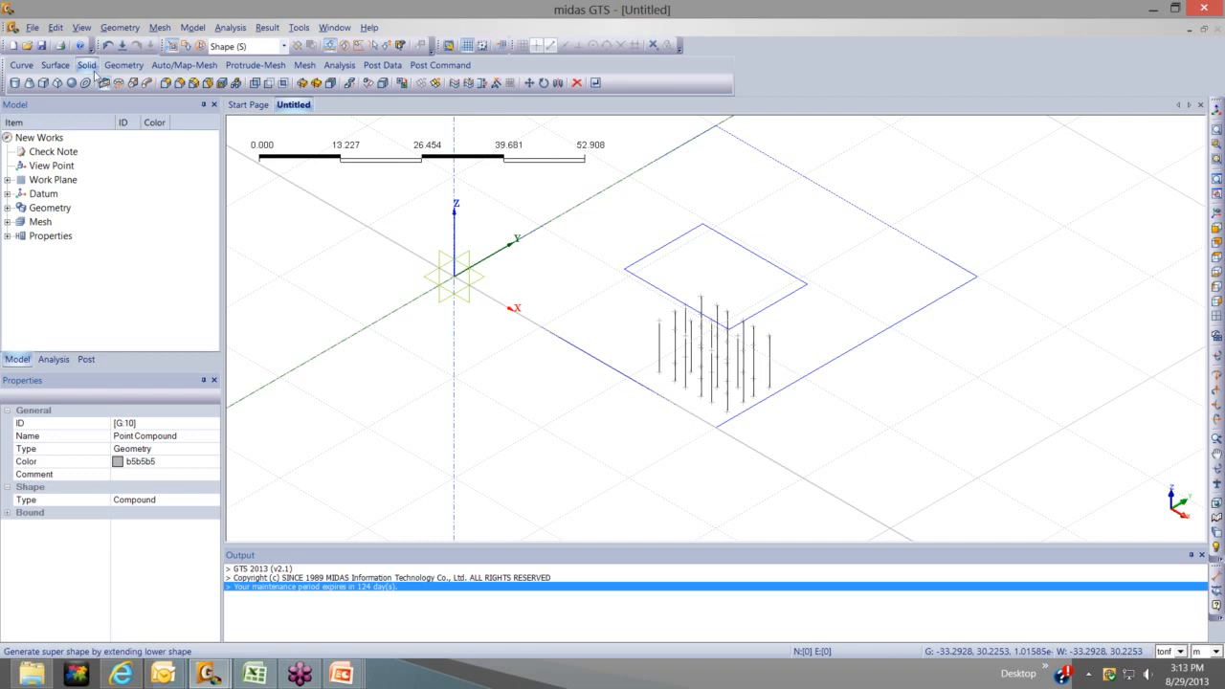
click(104, 83)
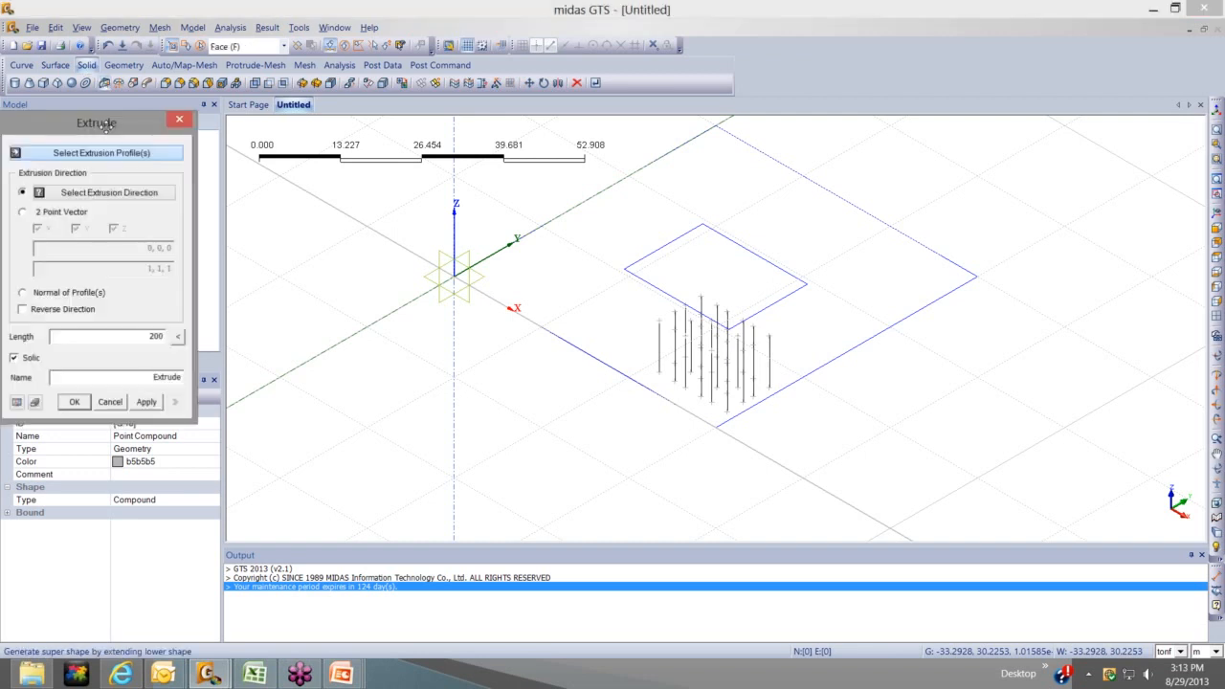
drag(105, 128, 310, 151)
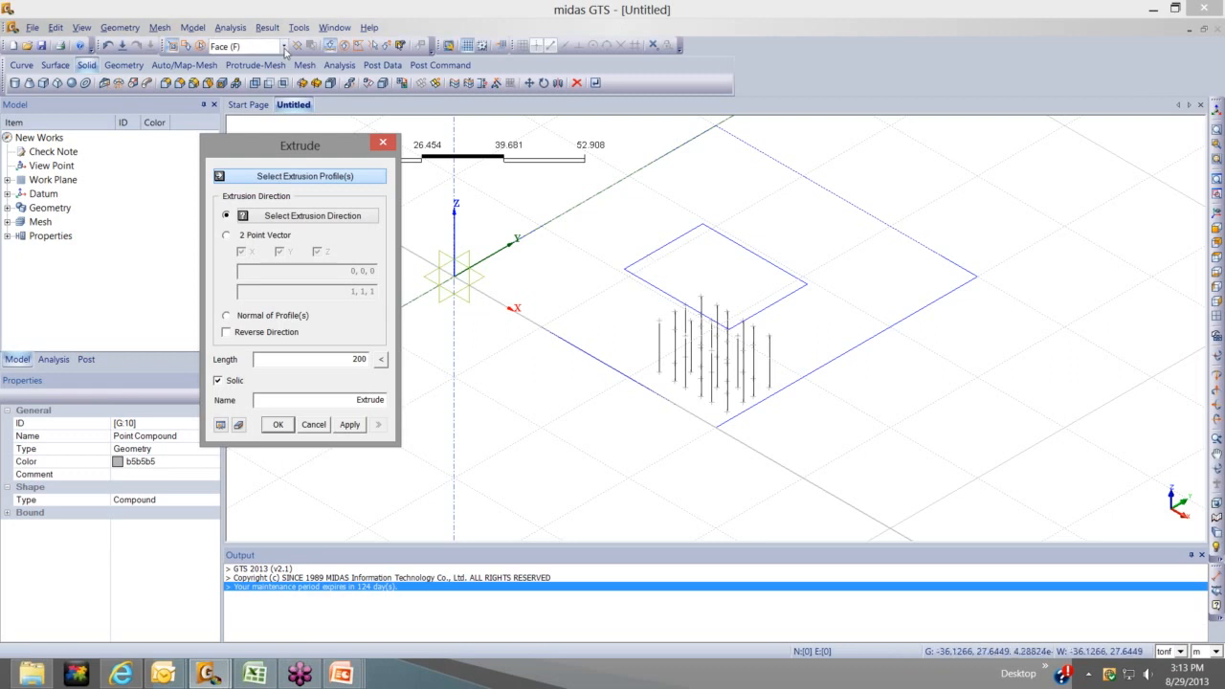
click(284, 47)
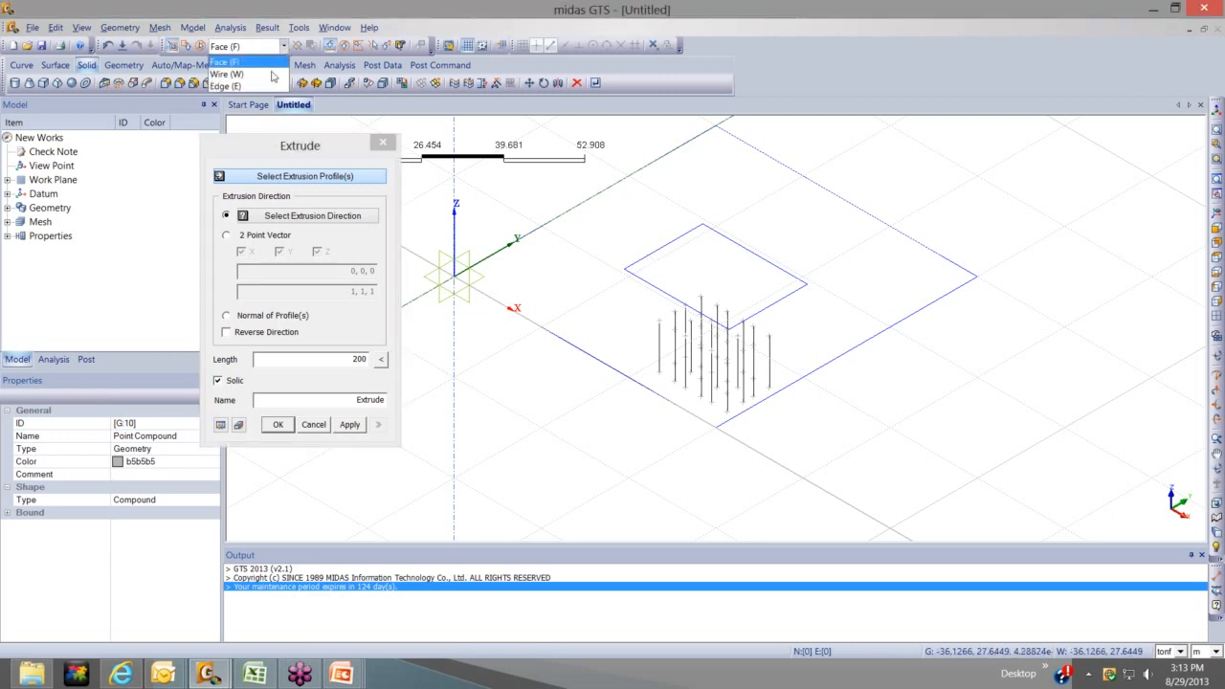
click(272, 76)
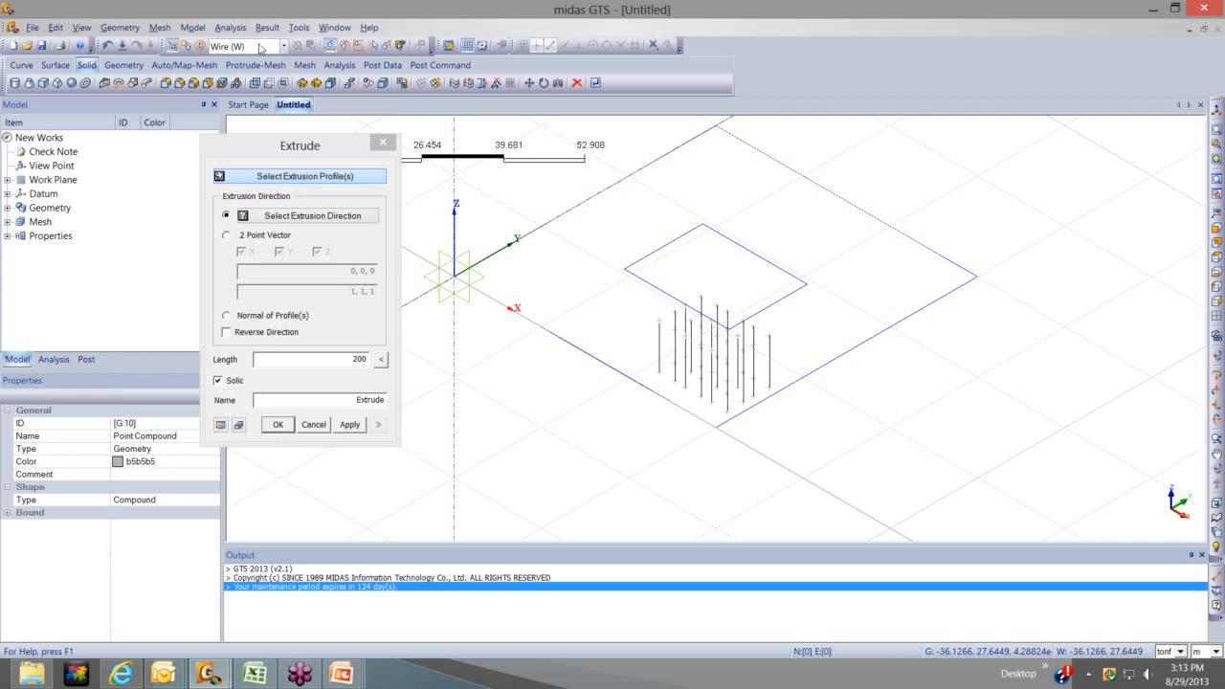
click(640, 278)
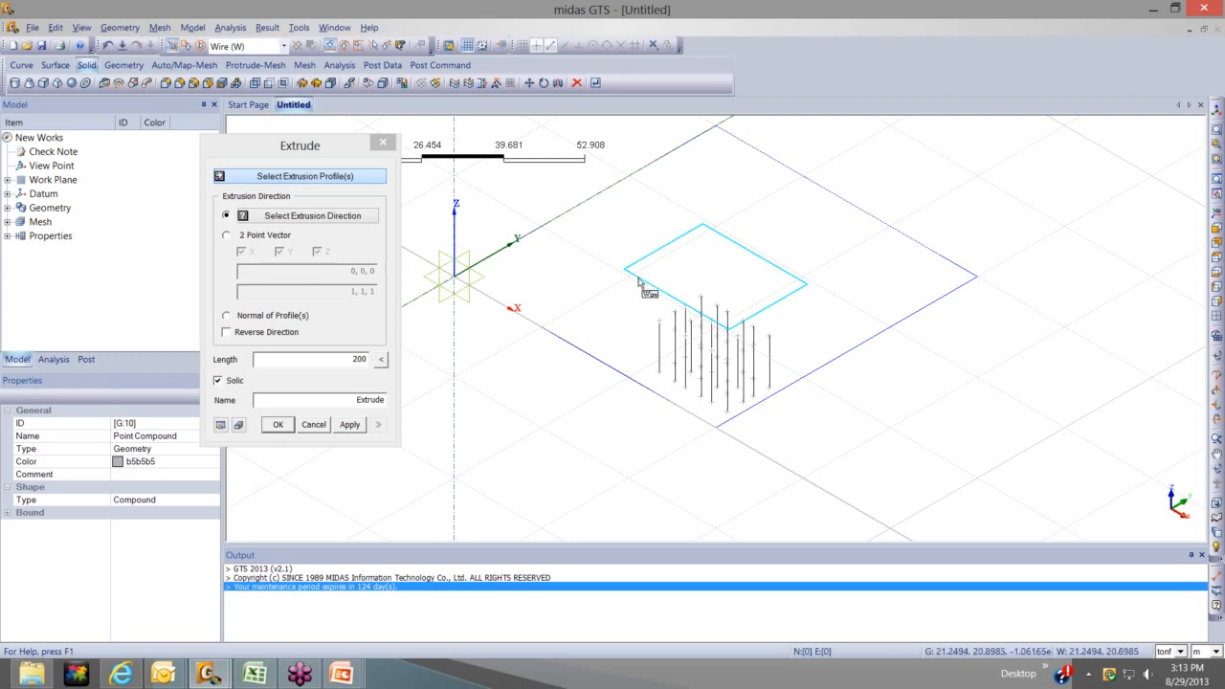
click(639, 282)
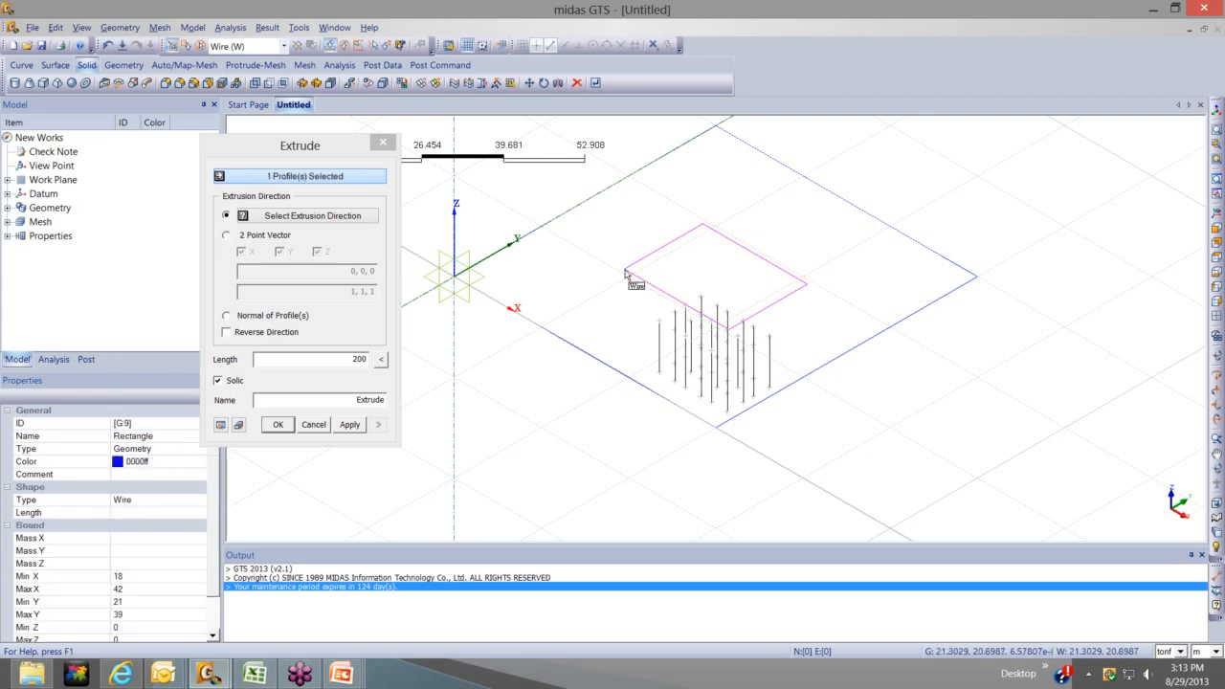
Set the extrusion direction to the datum Z axis, reversed, with a length of 3
click(376, 215)
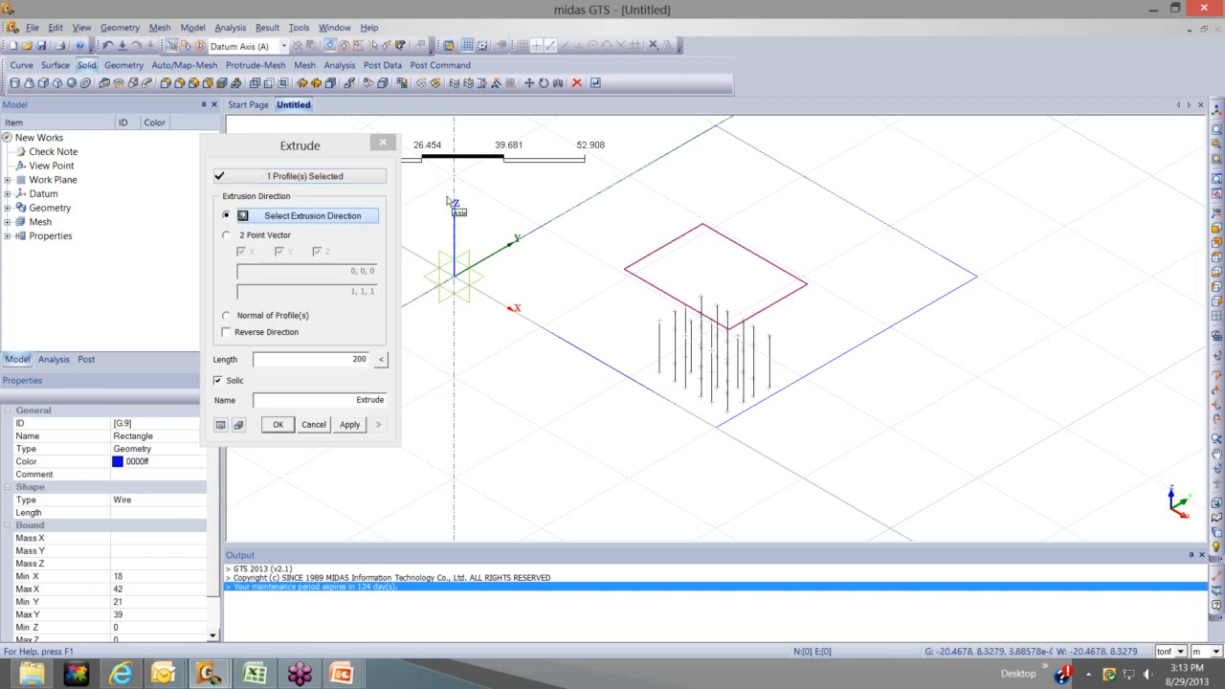
click(454, 203)
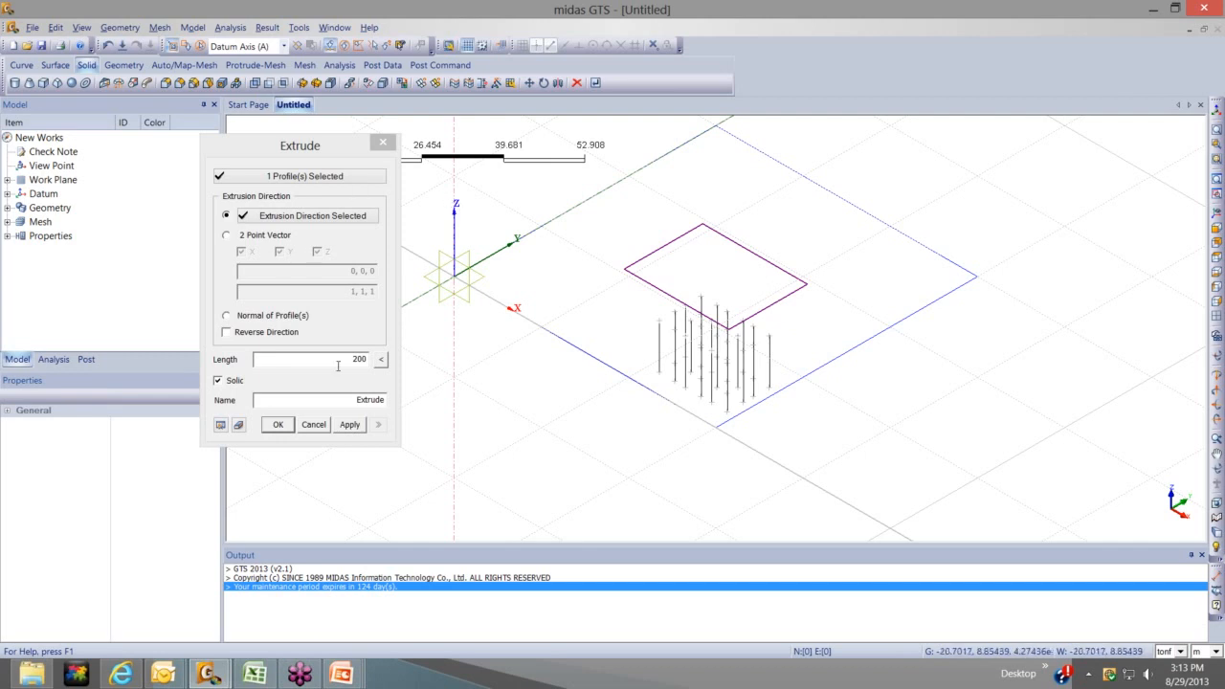
click(367, 359)
double_click(364, 359)
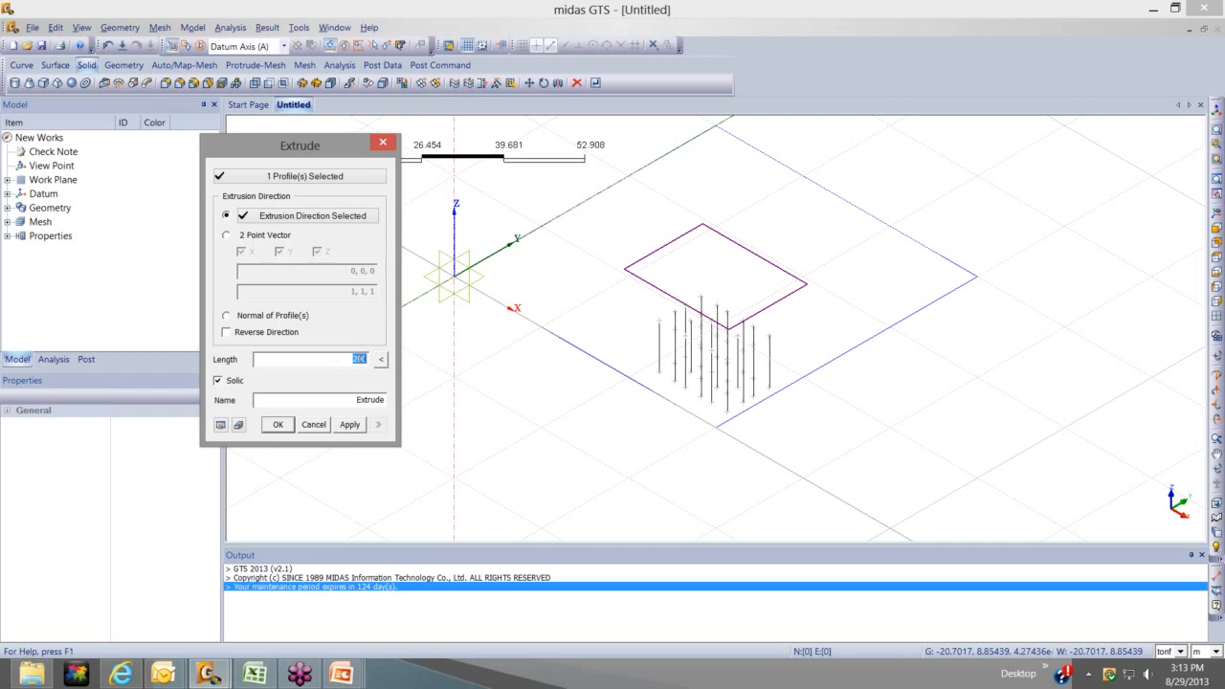
text(3)
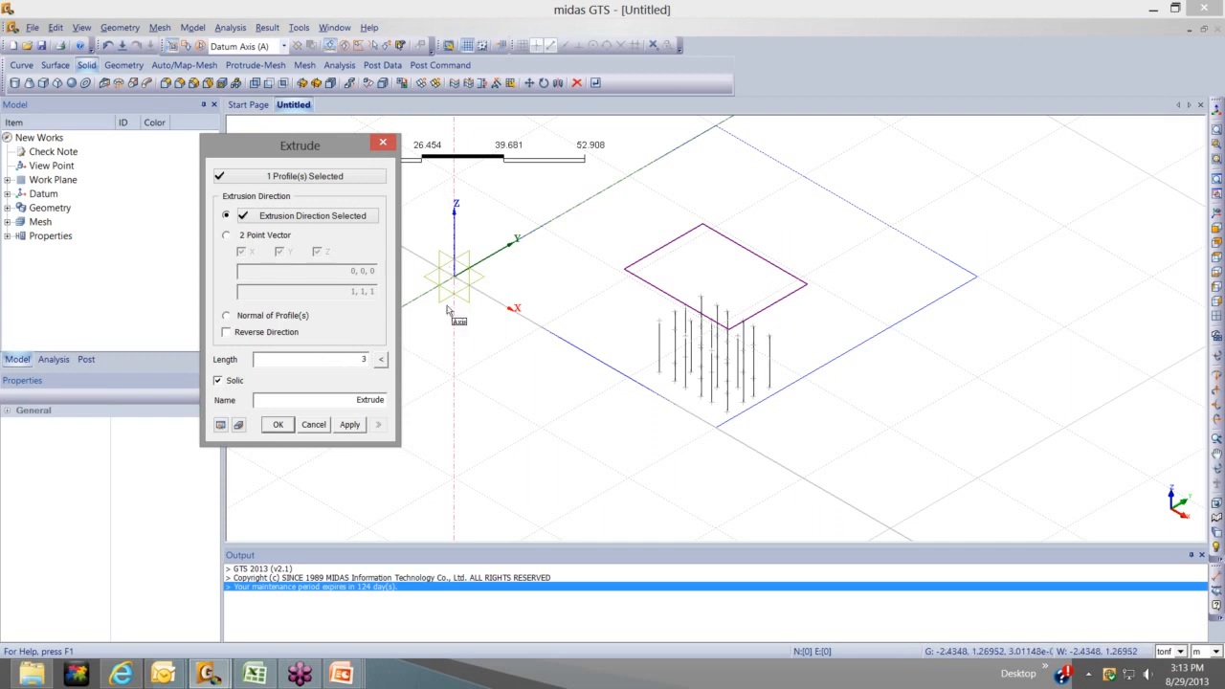
click(227, 332)
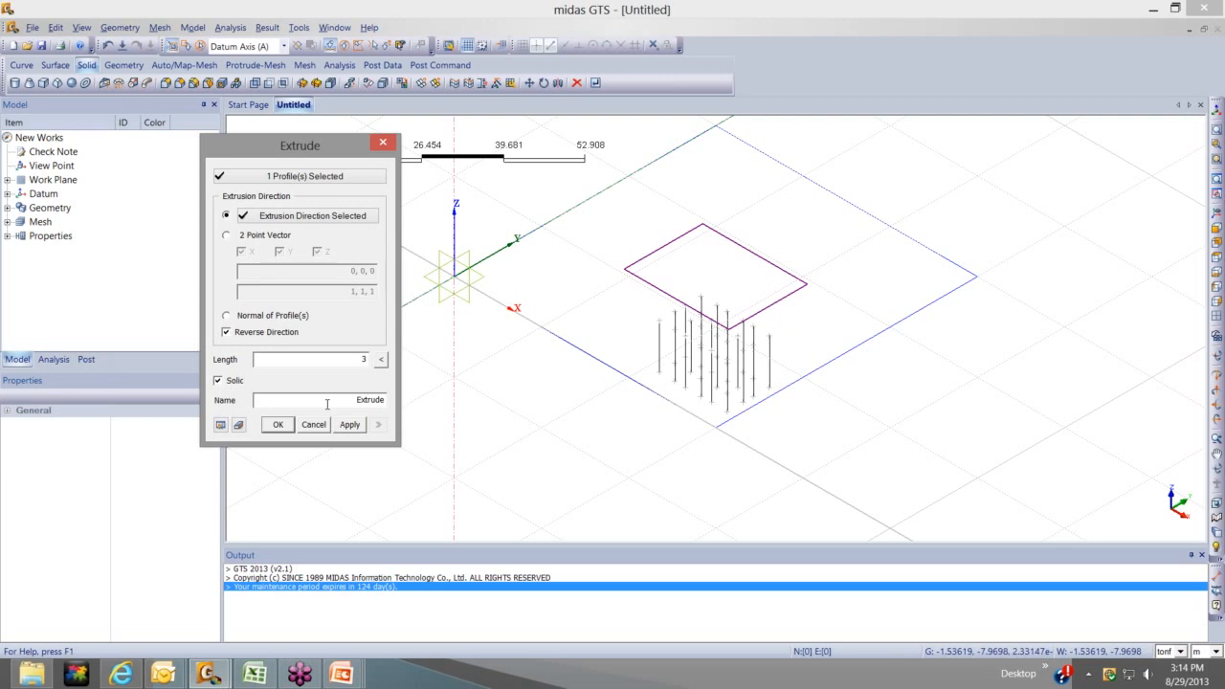
Name the extrusion Exc1, preview it and apply it to create the solid
double_click(387, 401)
text(Exc1)
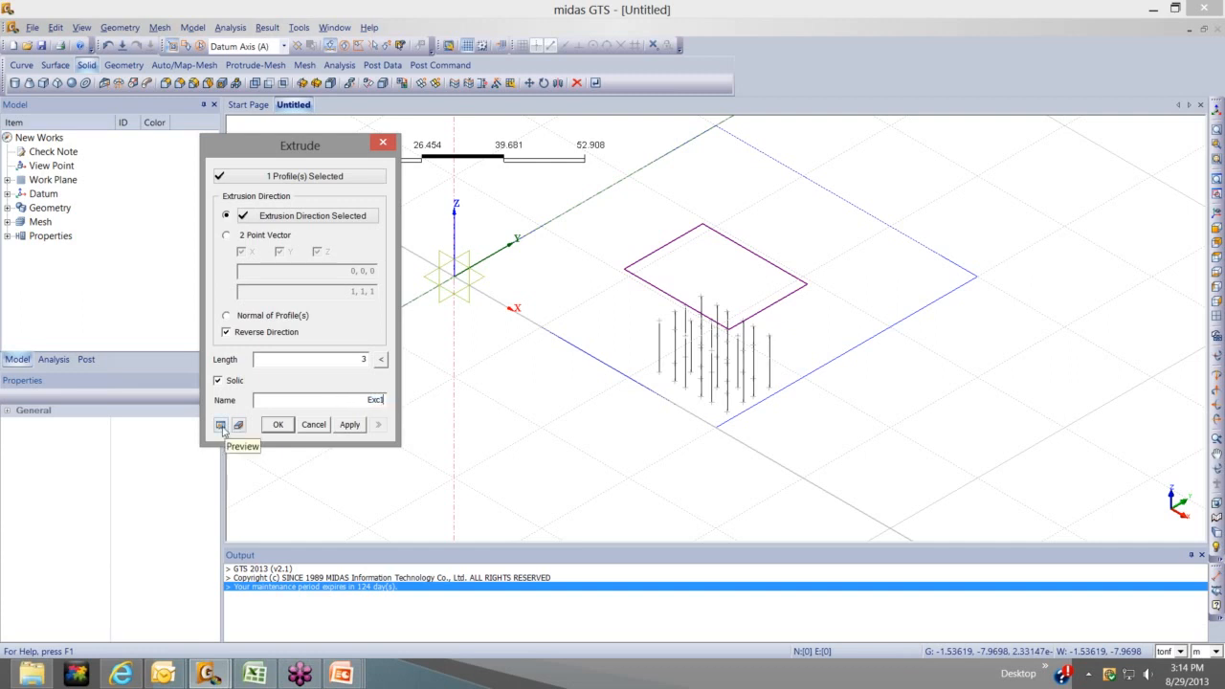
click(221, 425)
mouse_move(477, 354)
middle_down()
mouse_move(470, 378)
mouse_move(463, 335)
middle_up()
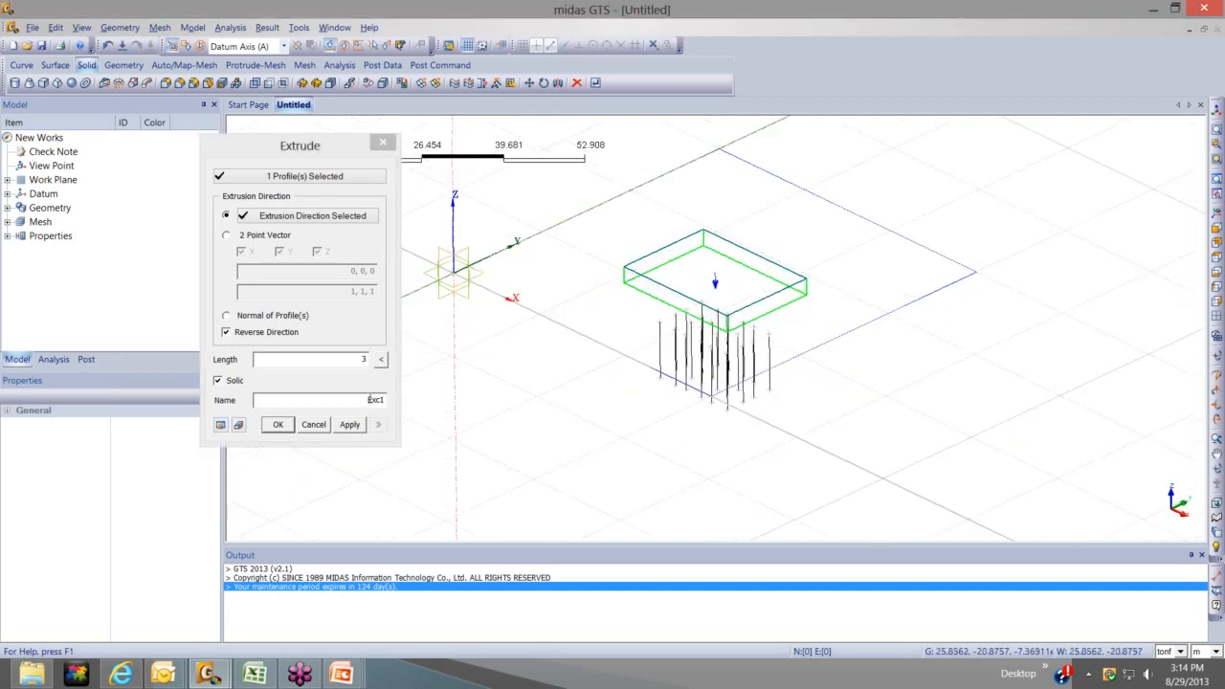
click(350, 425)
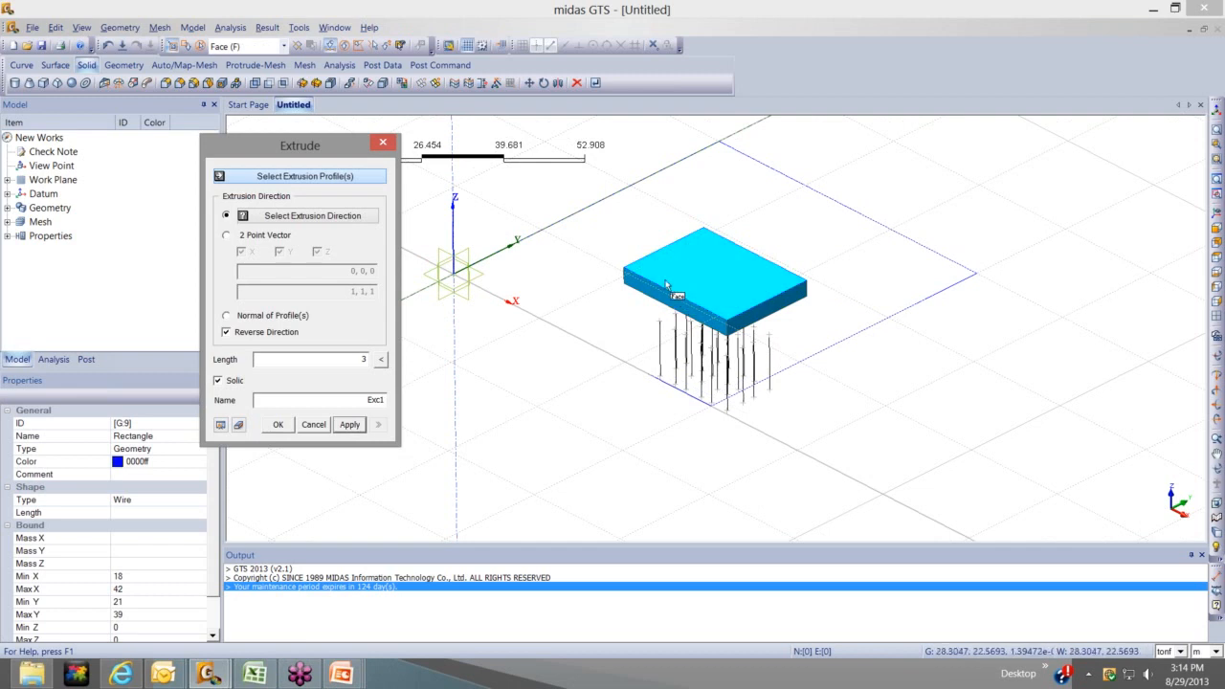
Finish the Extrude command, then hide and redisplay the Exc1 solid to check it
click(382, 143)
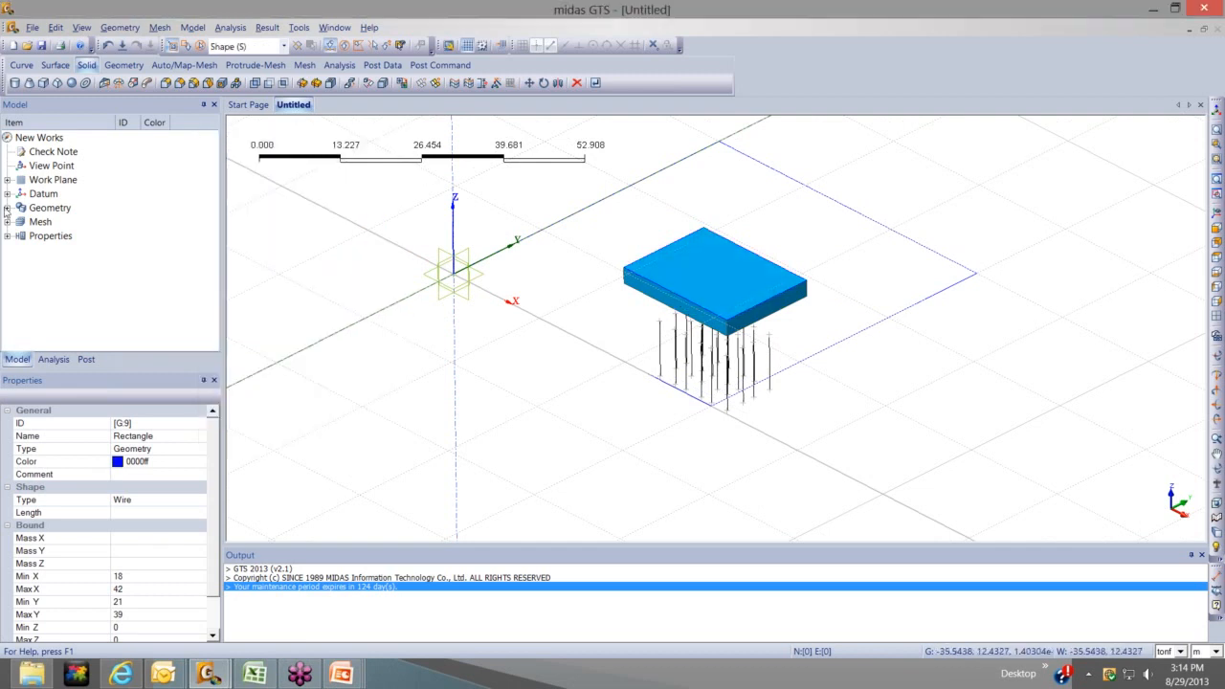
click(8, 207)
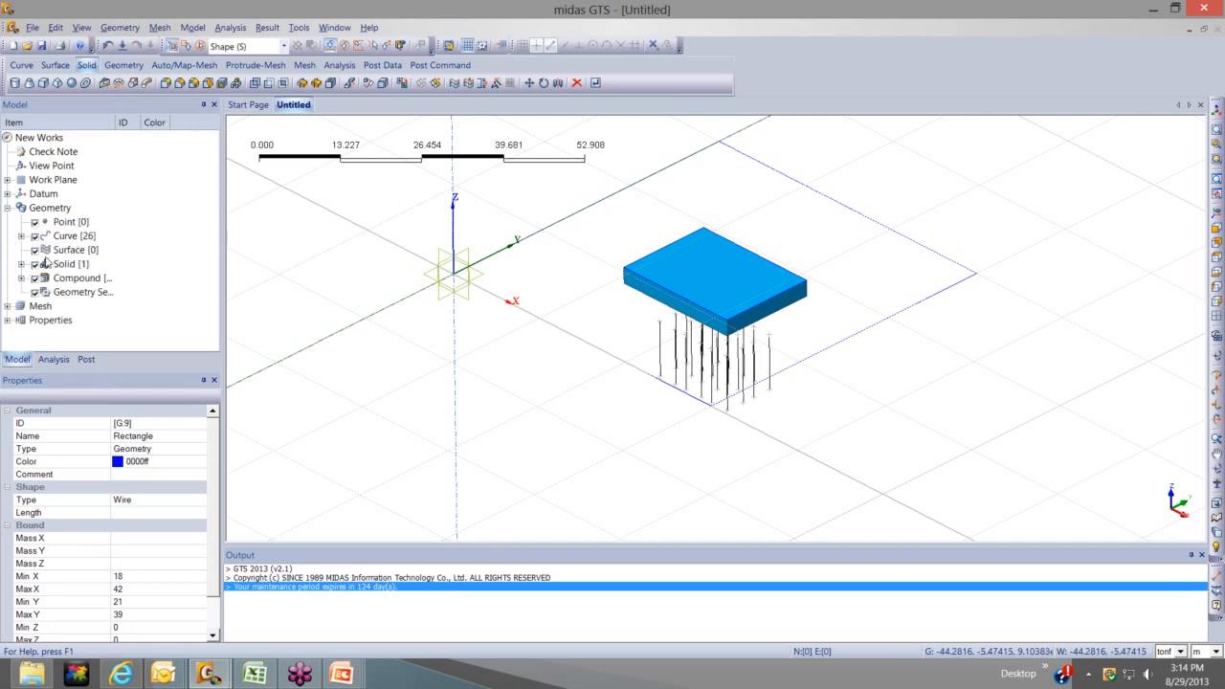
double_click(45, 265)
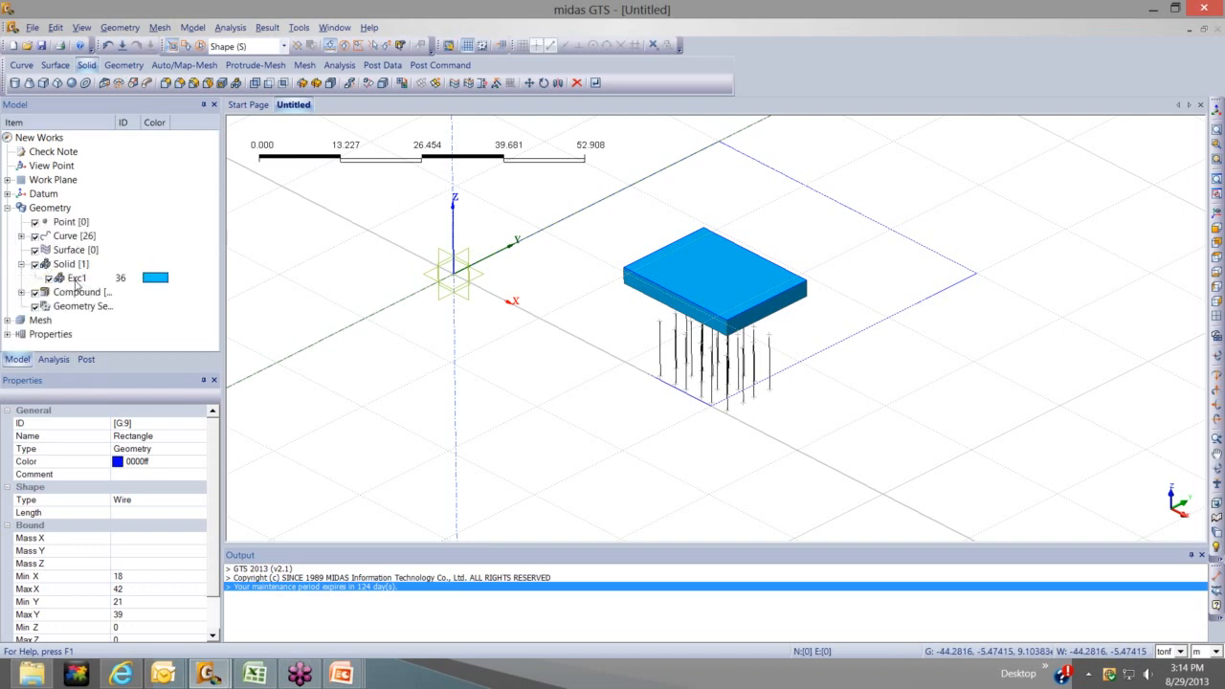
click(77, 278)
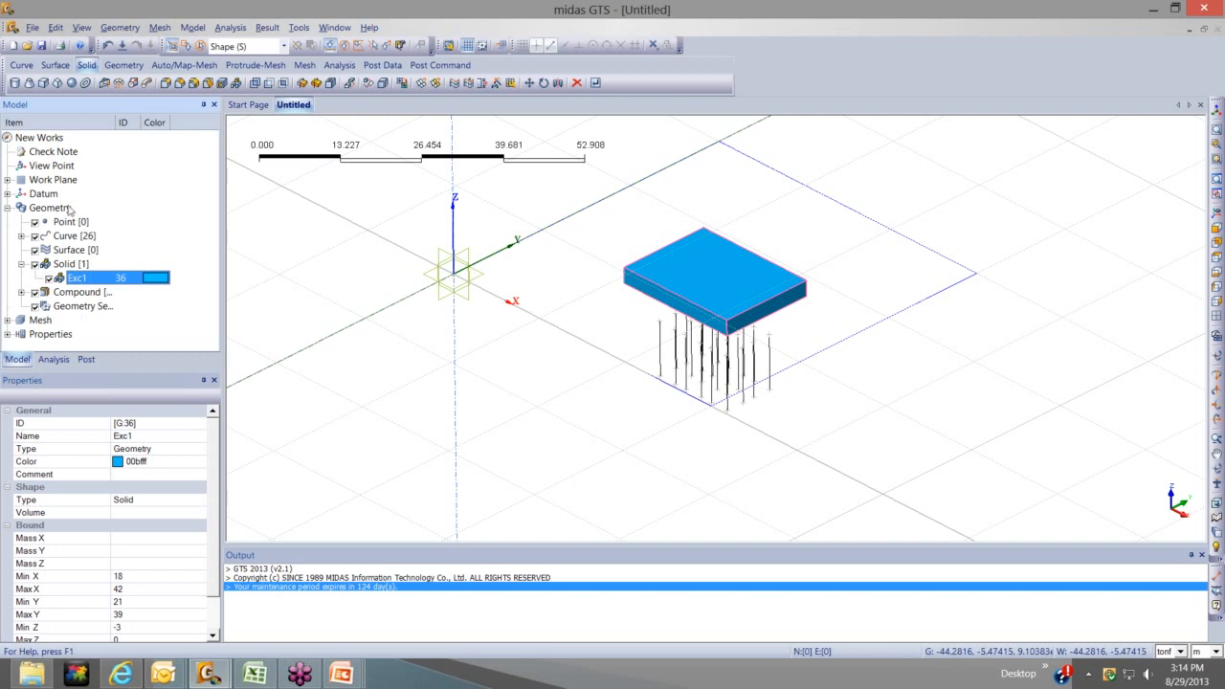
click(49, 277)
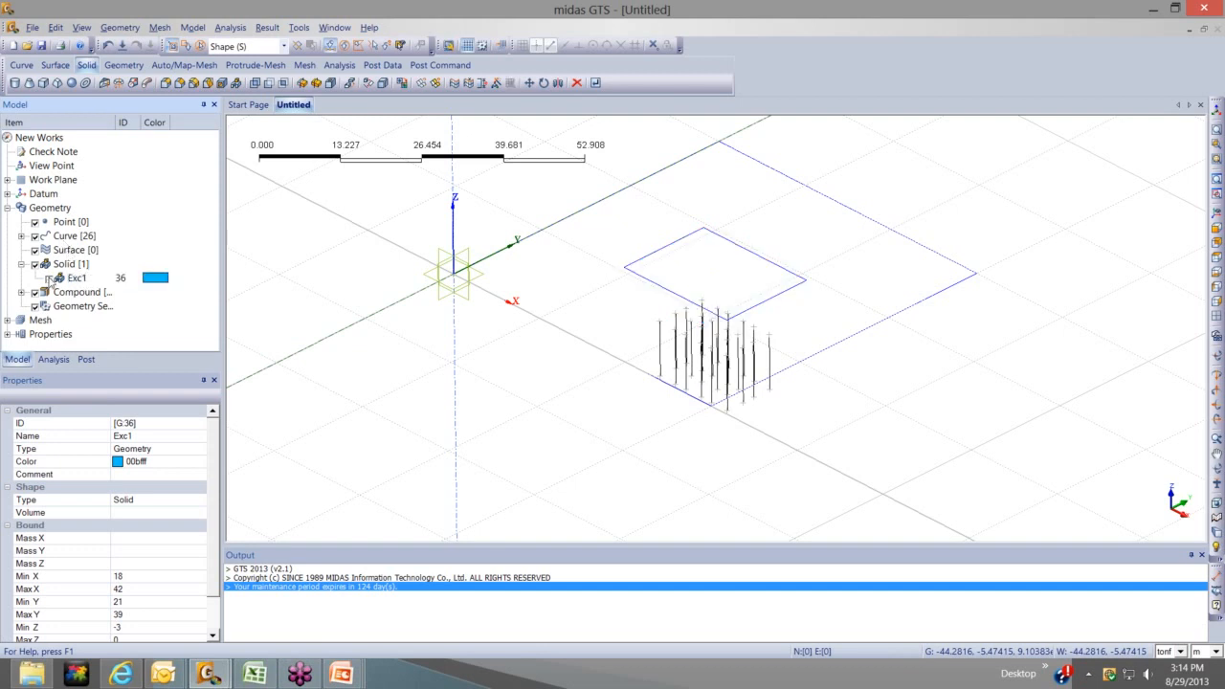
click(49, 277)
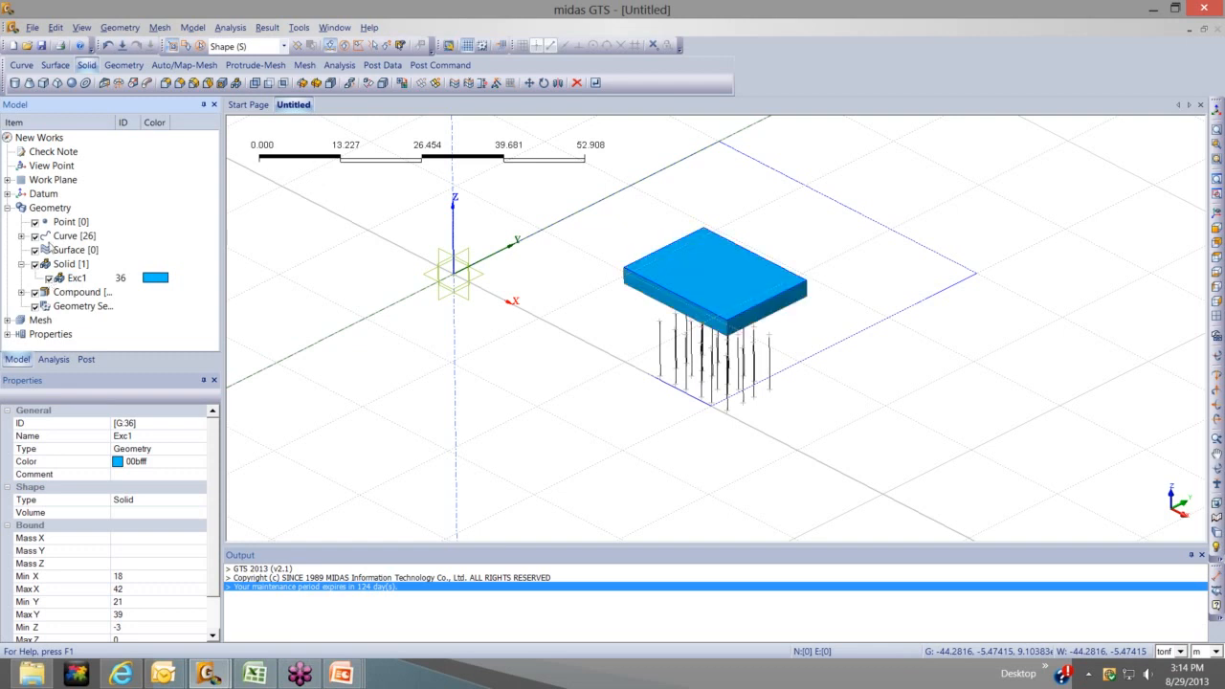
click(21, 265)
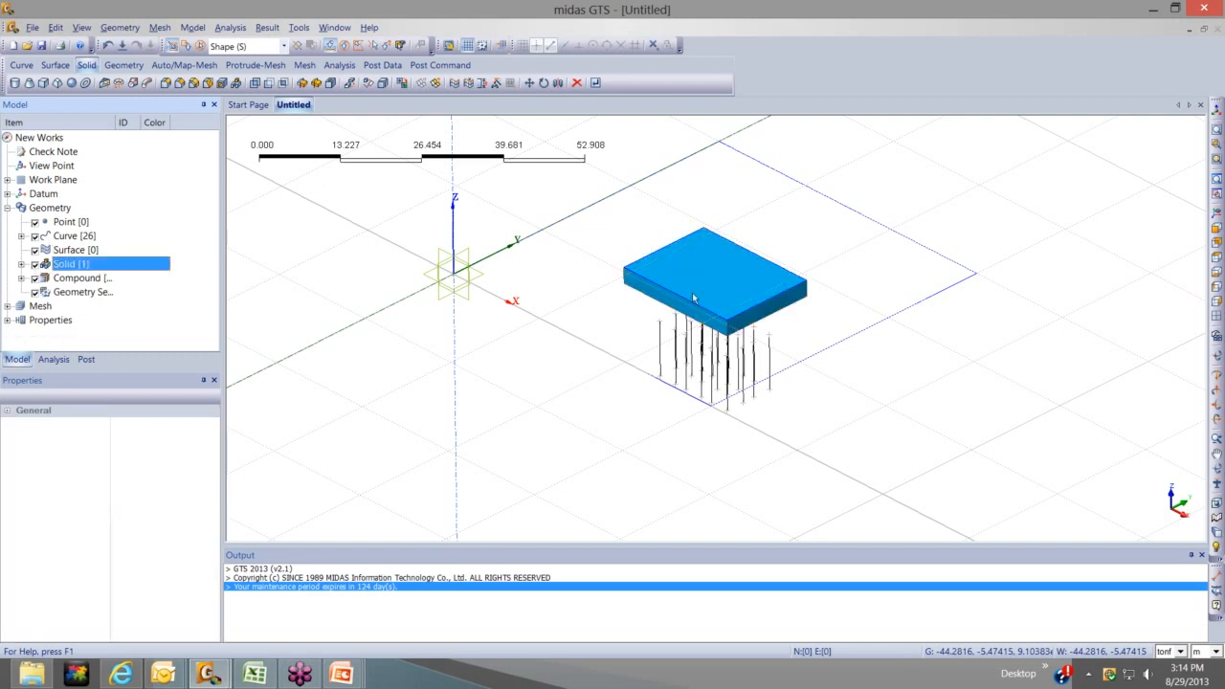
Start a solid Extrude with the selection filter set to Wire and select the bottom outline of the Exc1 solid as profile
ctrl+middle_drag(689, 290, 661, 239)
scroll(660, 239, up, 1)
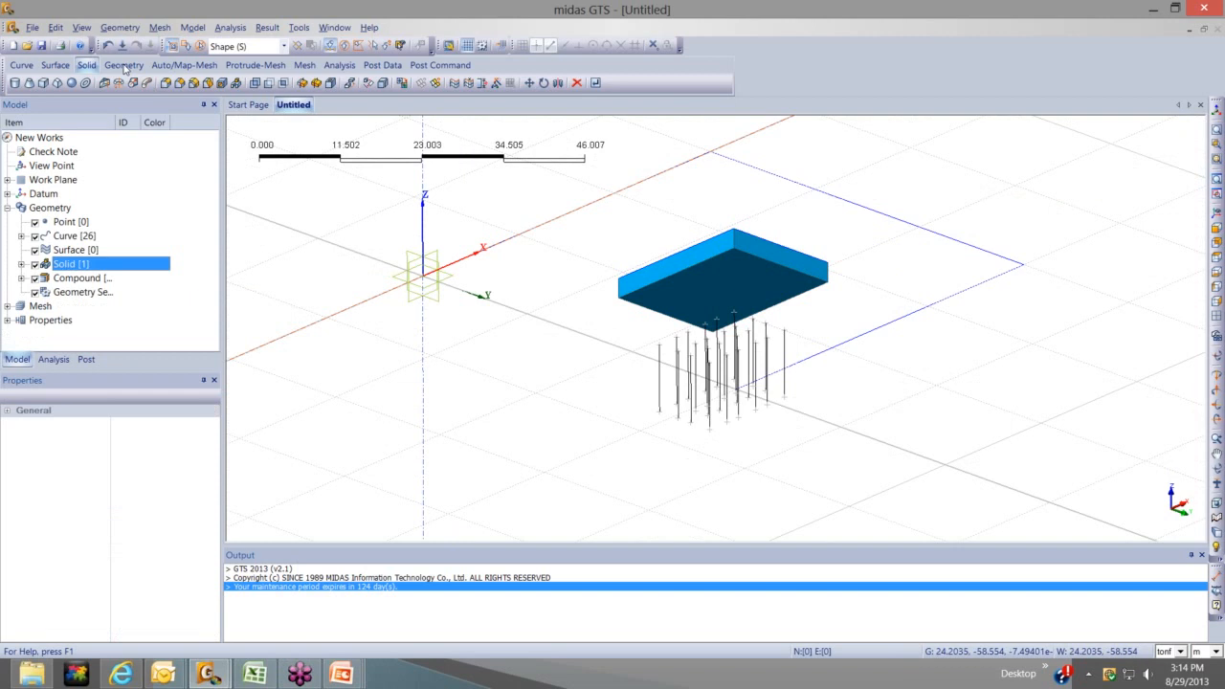
click(124, 66)
click(91, 66)
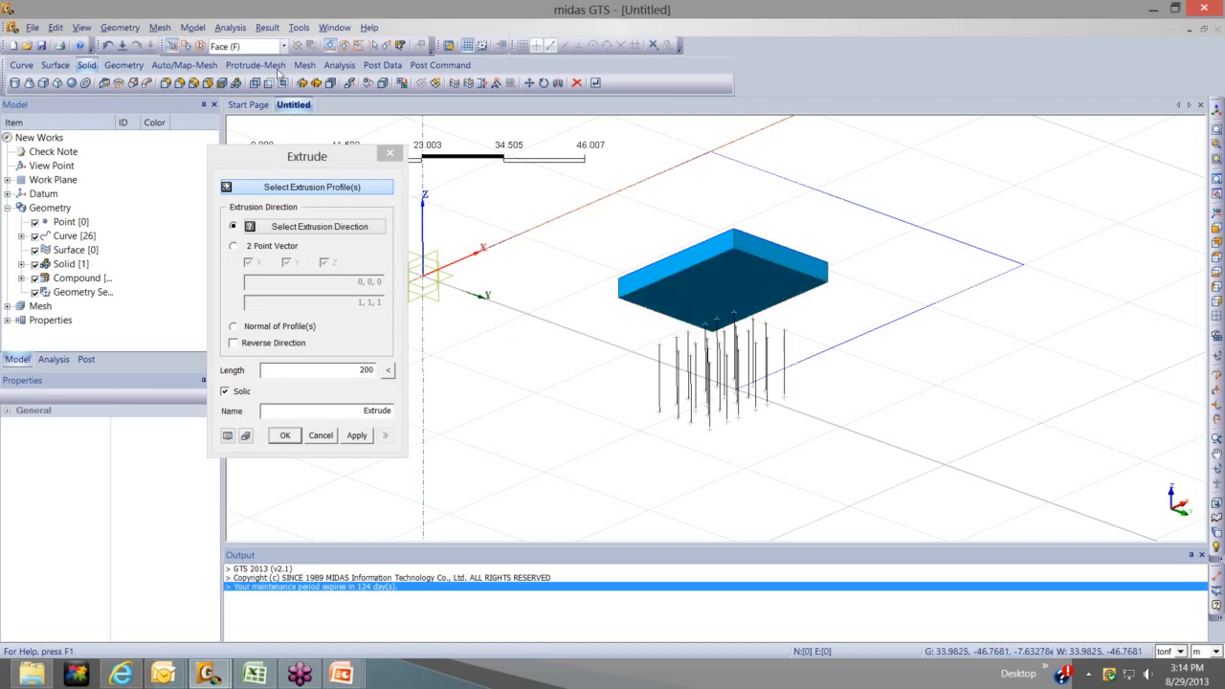
key(w)
scroll(740, 371, up, 2)
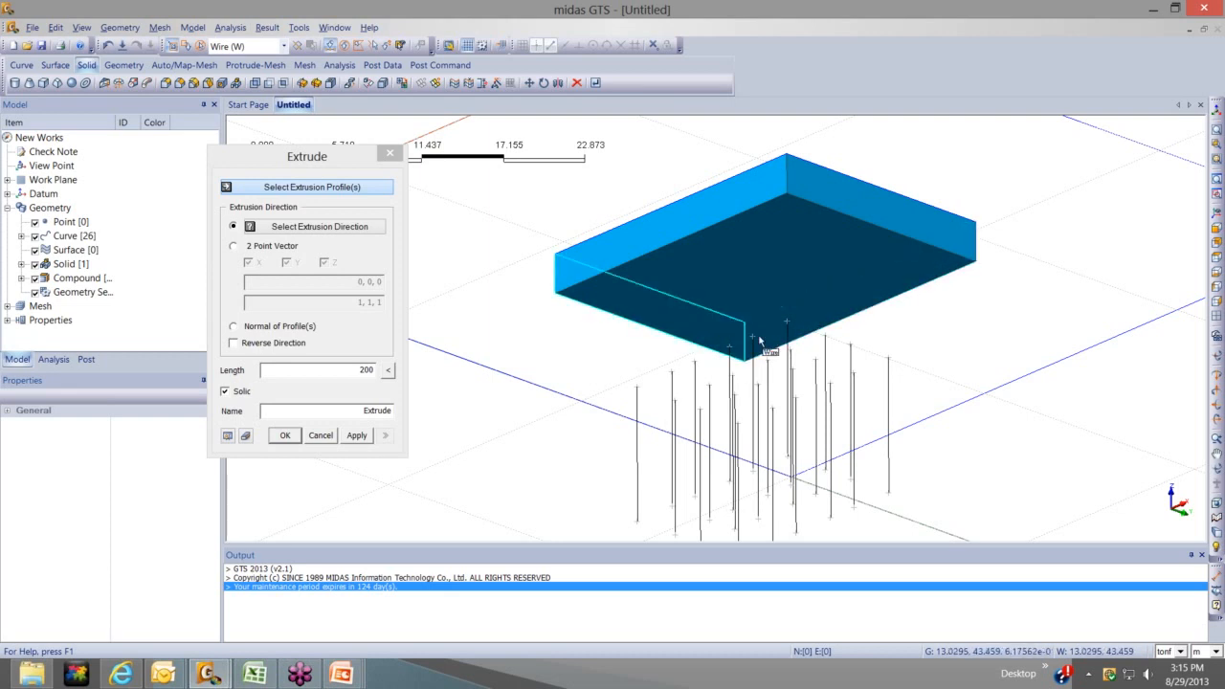
mouse_move(756, 351)
middle_down()
mouse_move(739, 333)
mouse_move(755, 327)
middle_up()
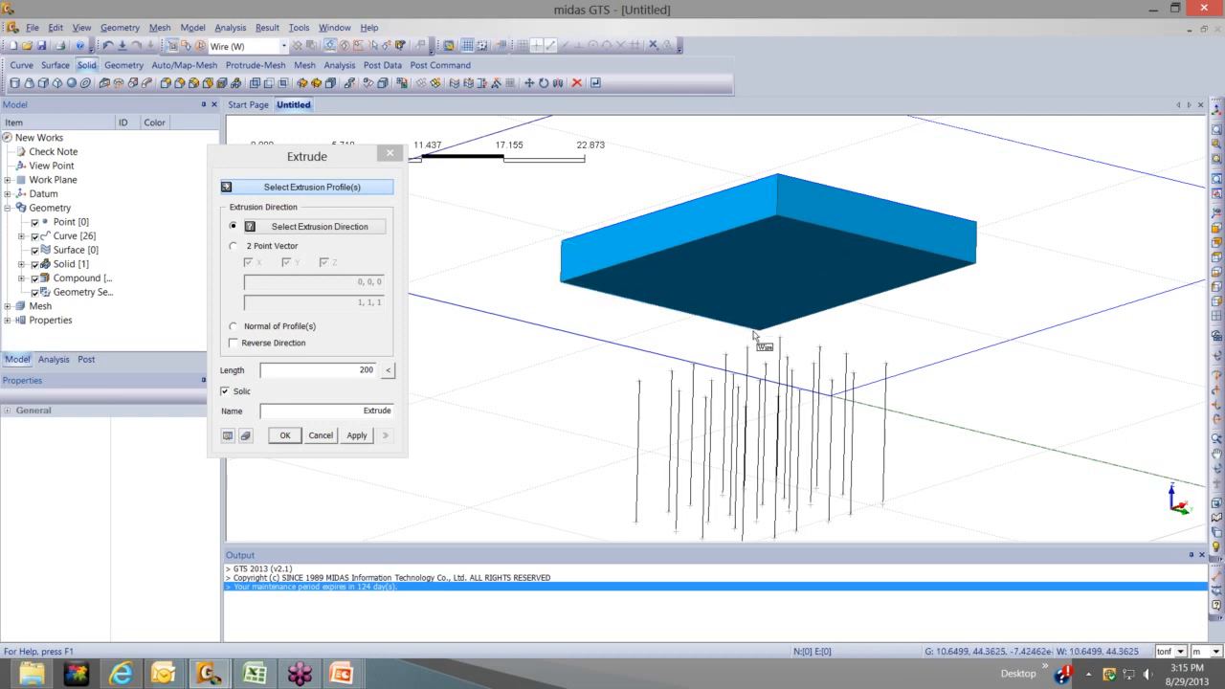
click(739, 328)
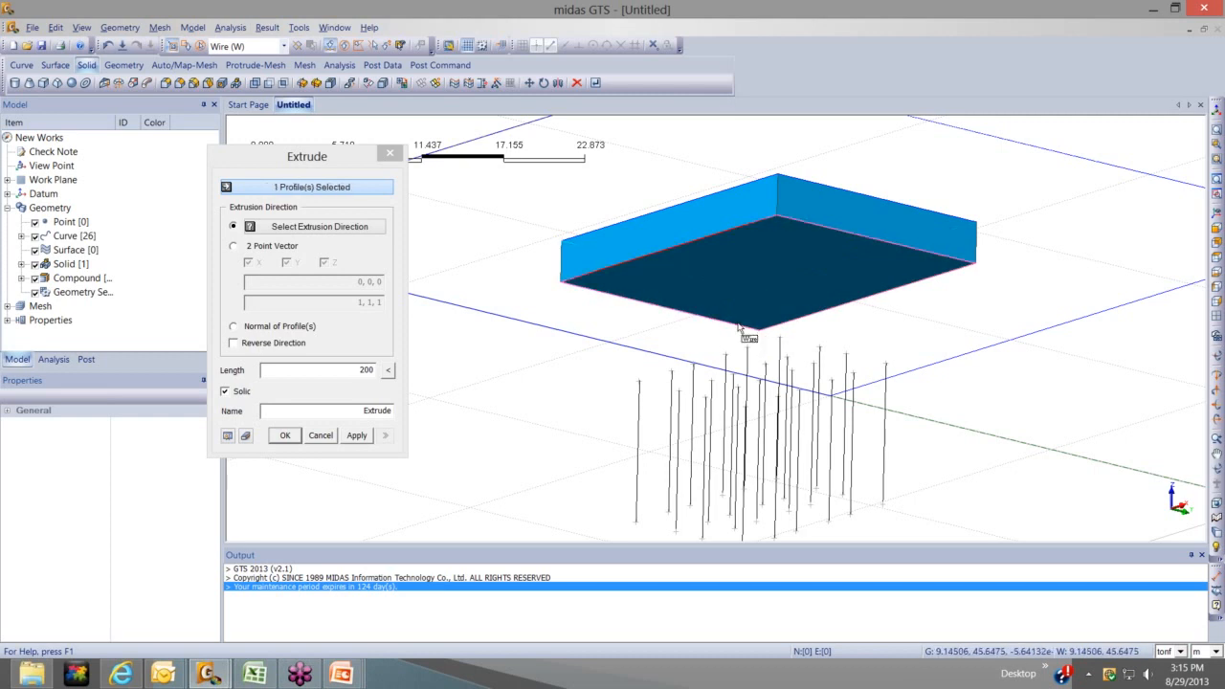
Set the extrusion direction to the datum Z axis with a length of 7, name the solid Exc2 and preview it
middle_click(482, 328)
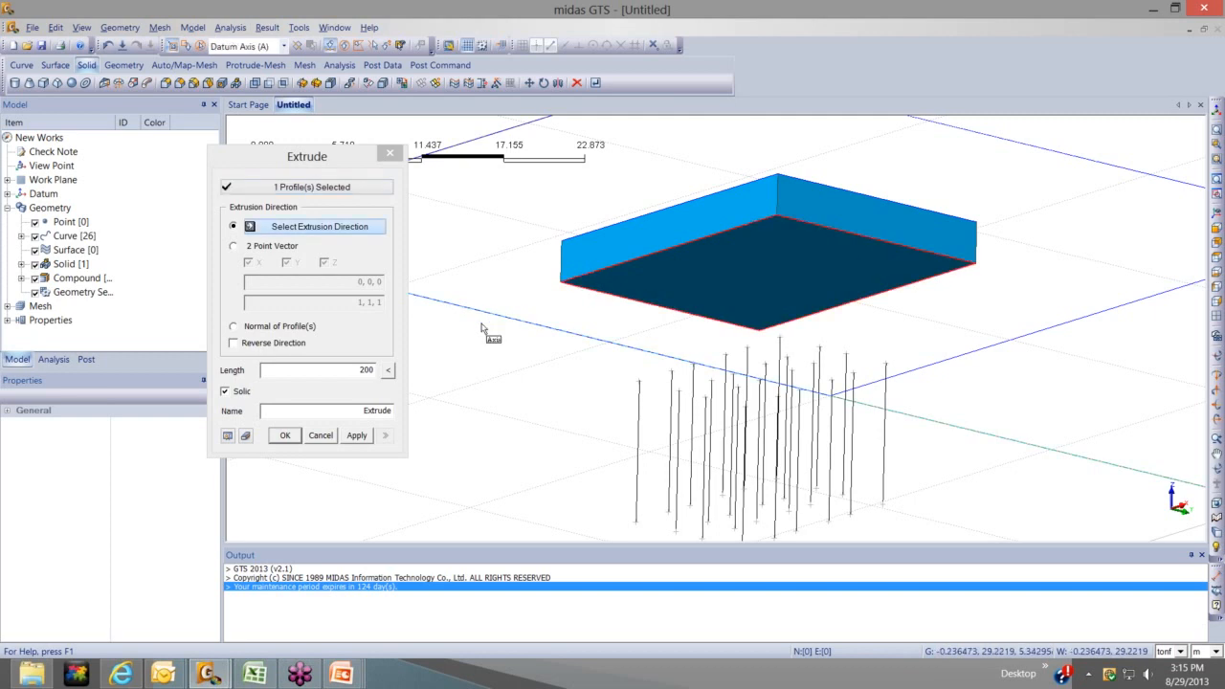
scroll(481, 329, down, 3)
middle_drag(356, 169, 213, 157)
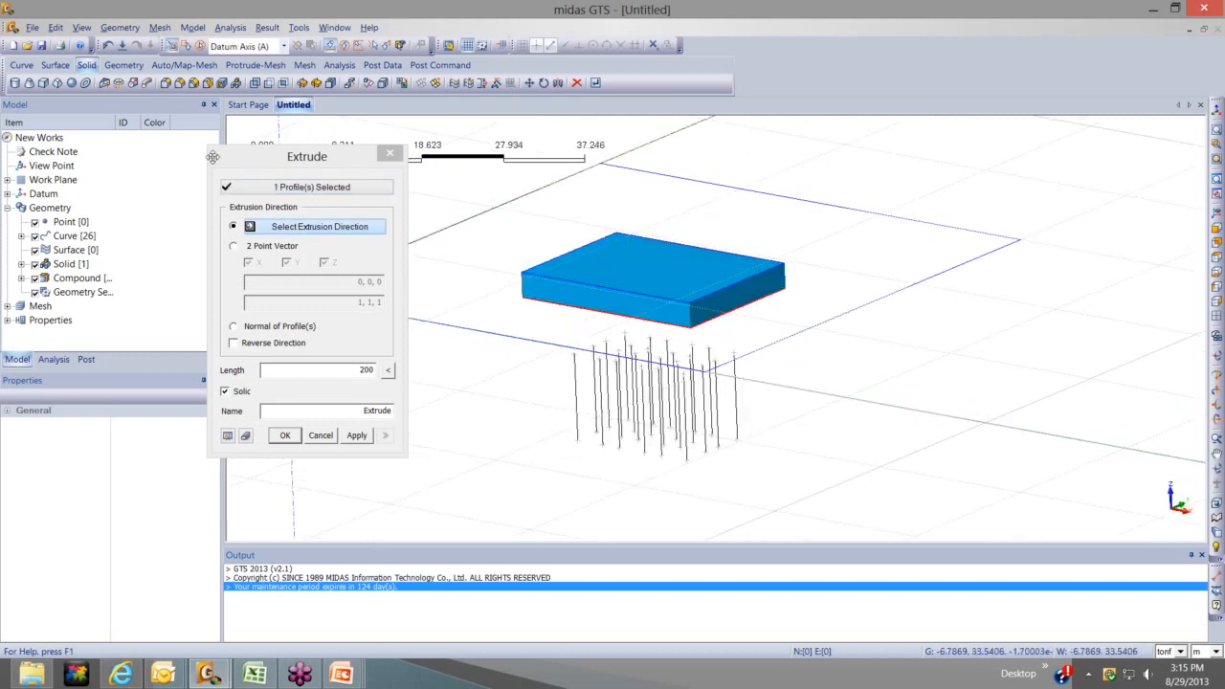
drag(213, 157, 69, 150)
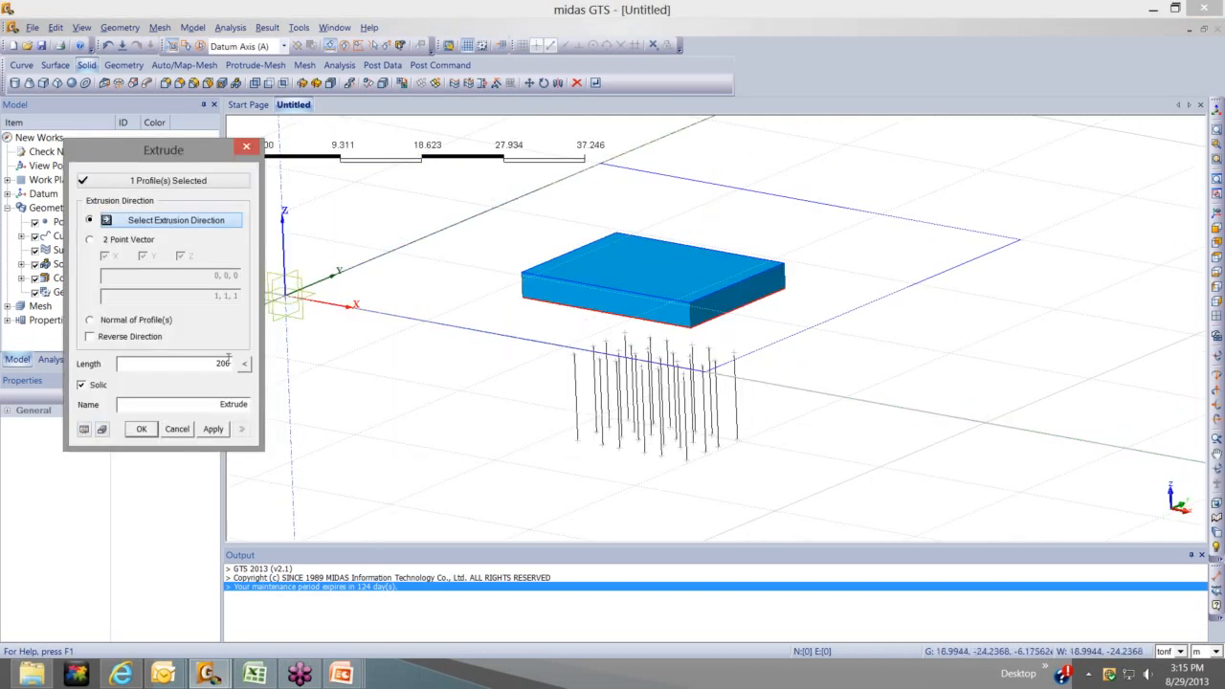
click(289, 363)
double_click(238, 363)
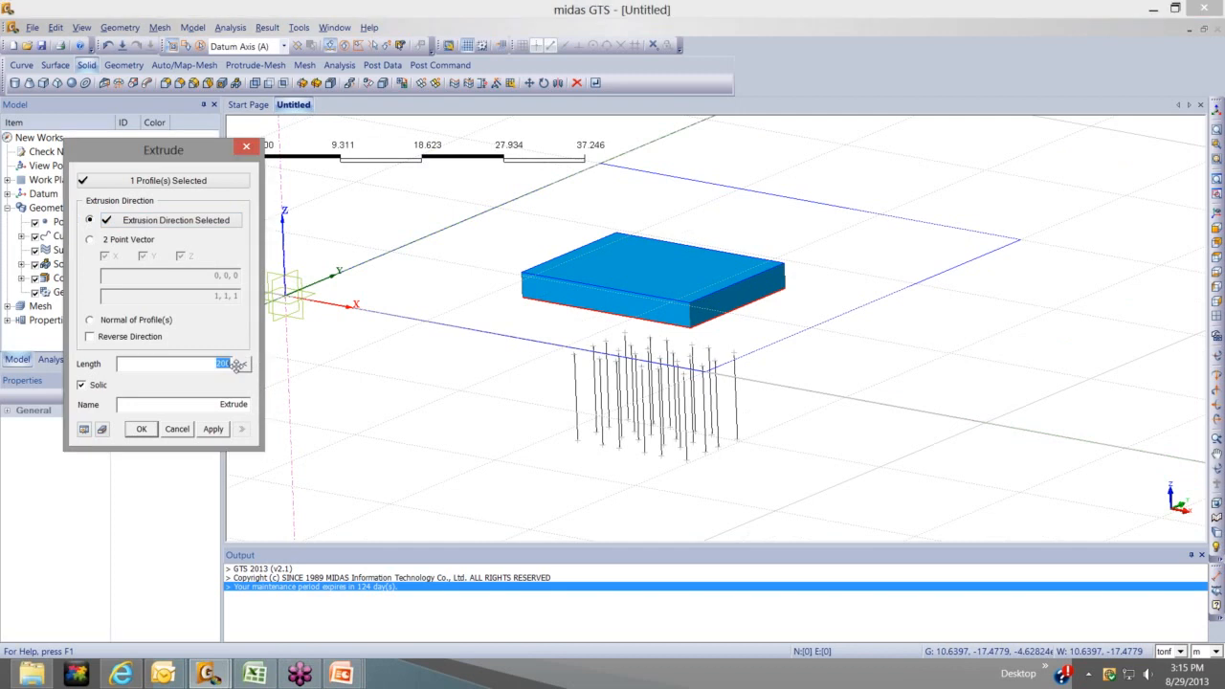
text(4)
key(Tab)
text(Exc2)
click(84, 429)
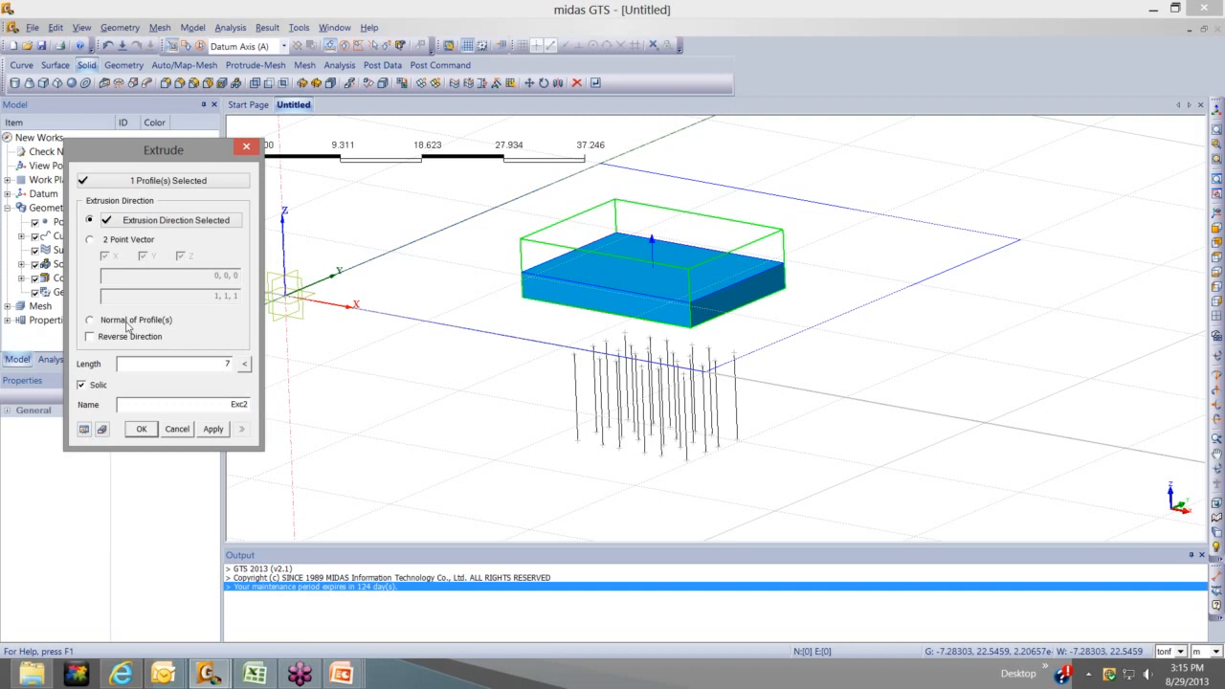
Reverse the extrusion direction, preview it again and apply it to create the Exc2 solid beneath Exc1
click(90, 336)
click(85, 430)
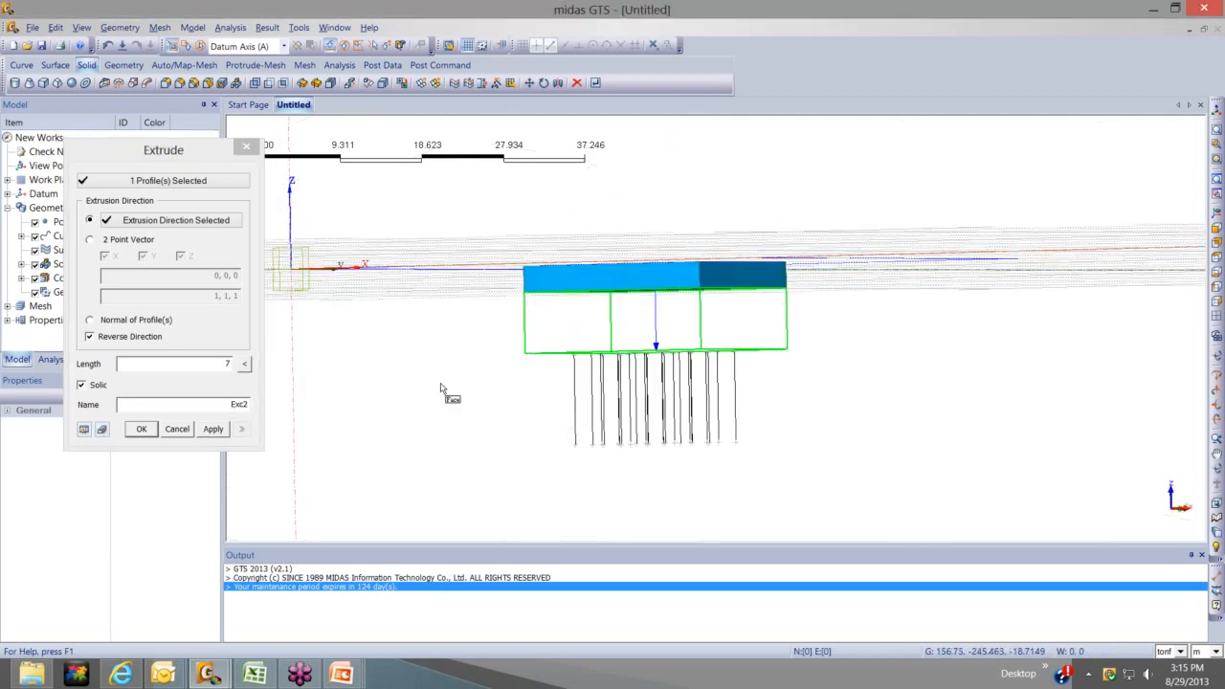
click(212, 429)
middle_drag(731, 376, 668, 334)
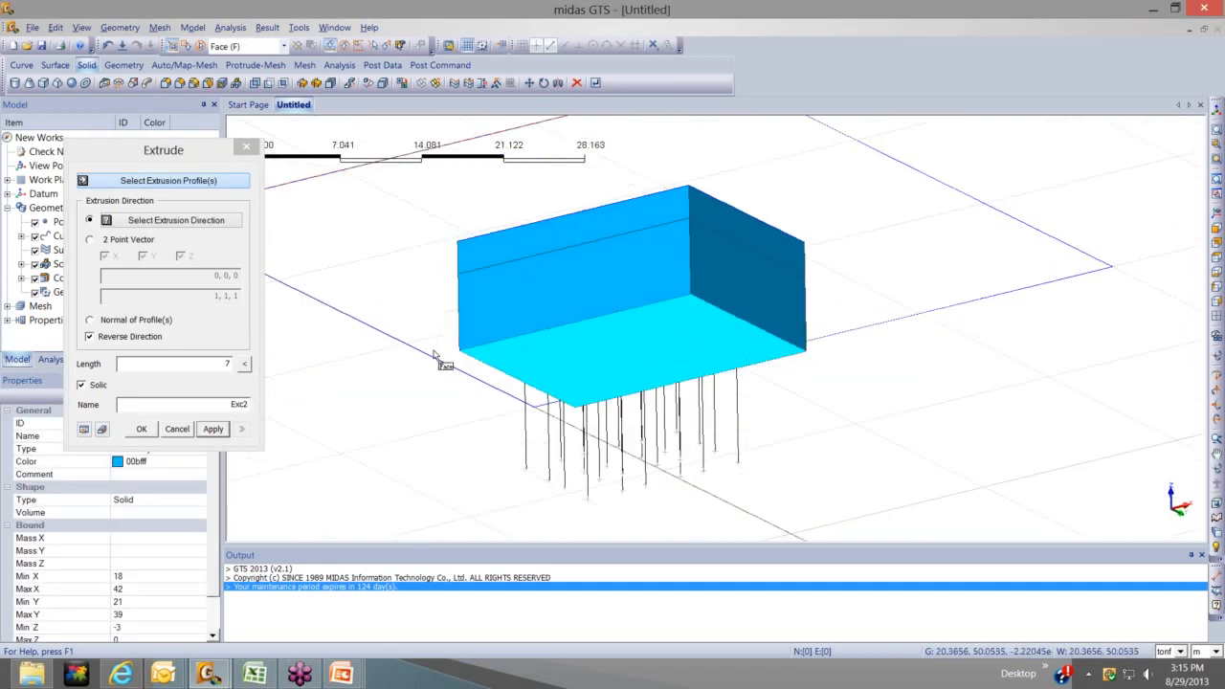
middle_drag(433, 380, 432, 393)
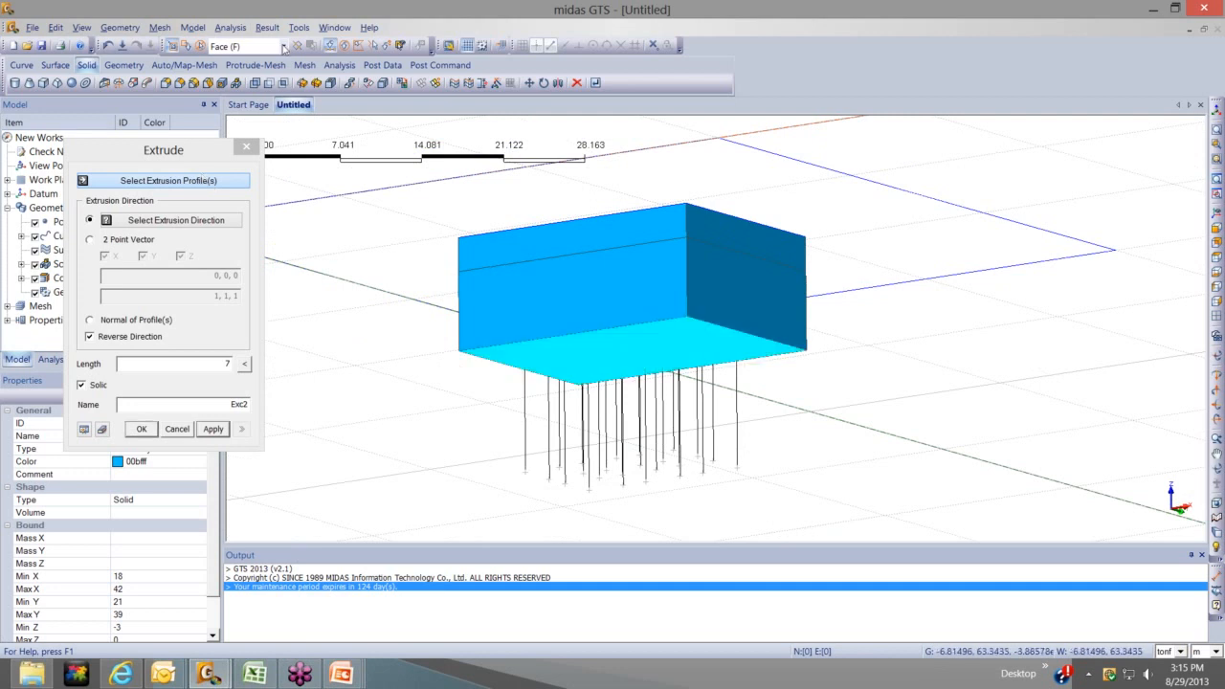
key(w)
ctrl+middle_drag(564, 306, 565, 418)
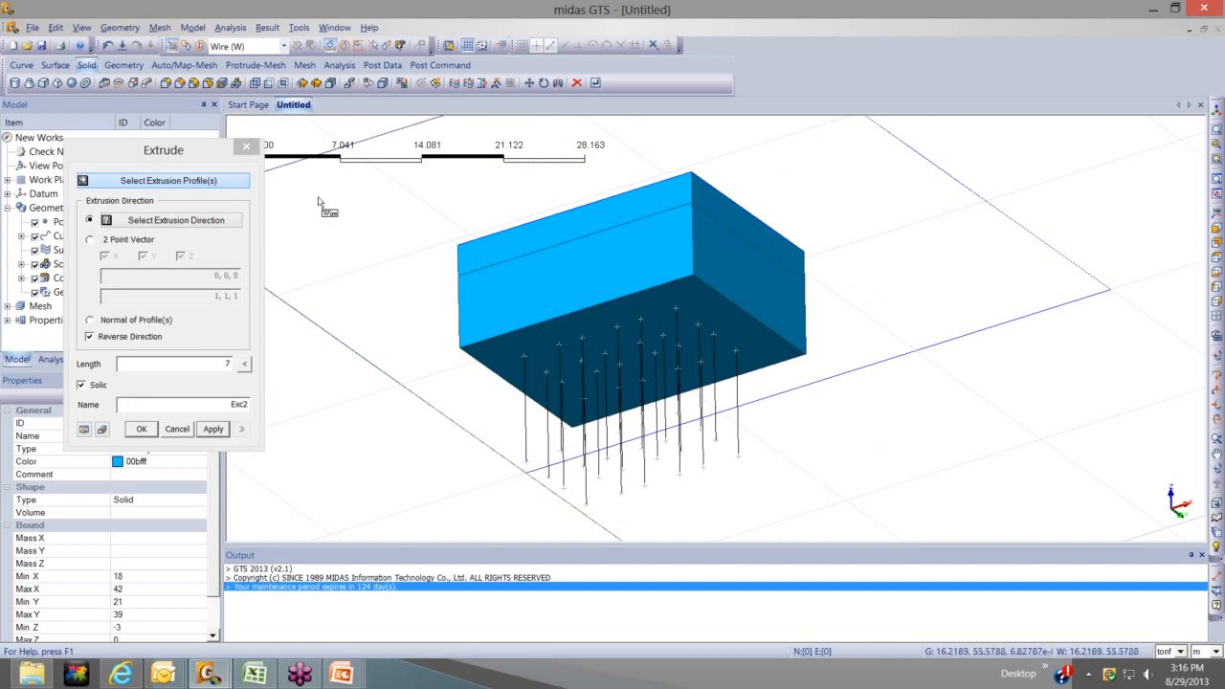
drag(238, 148, 256, 152)
key(Escape)
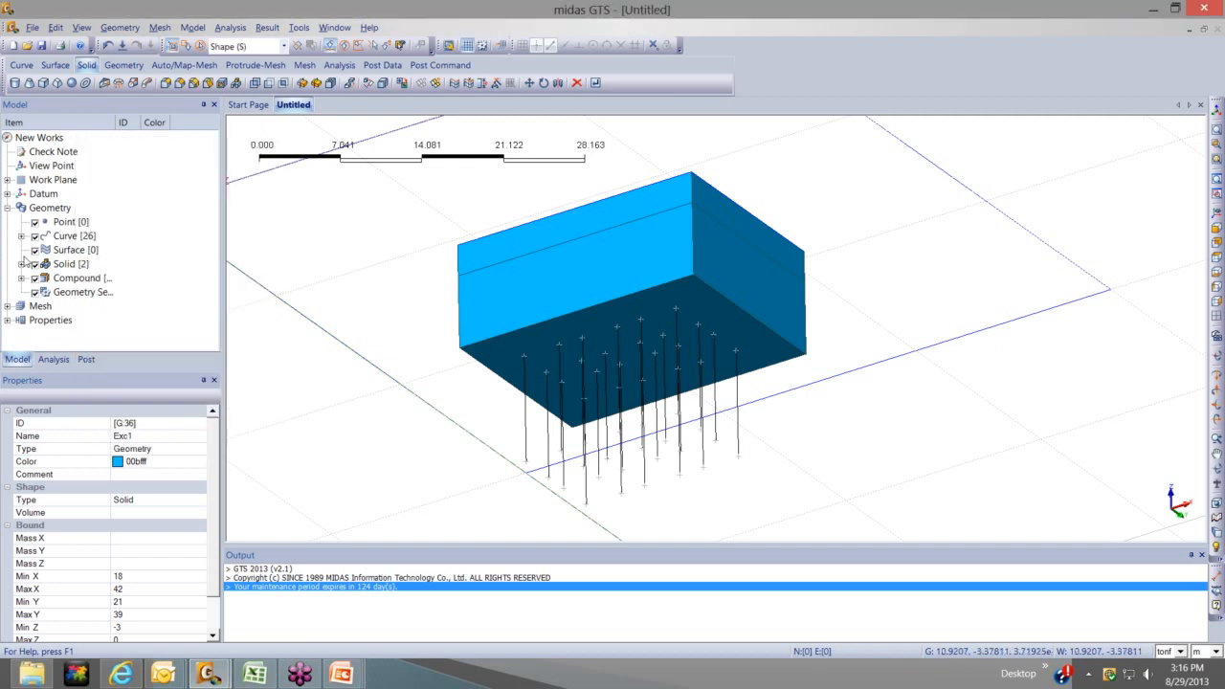
click(22, 235)
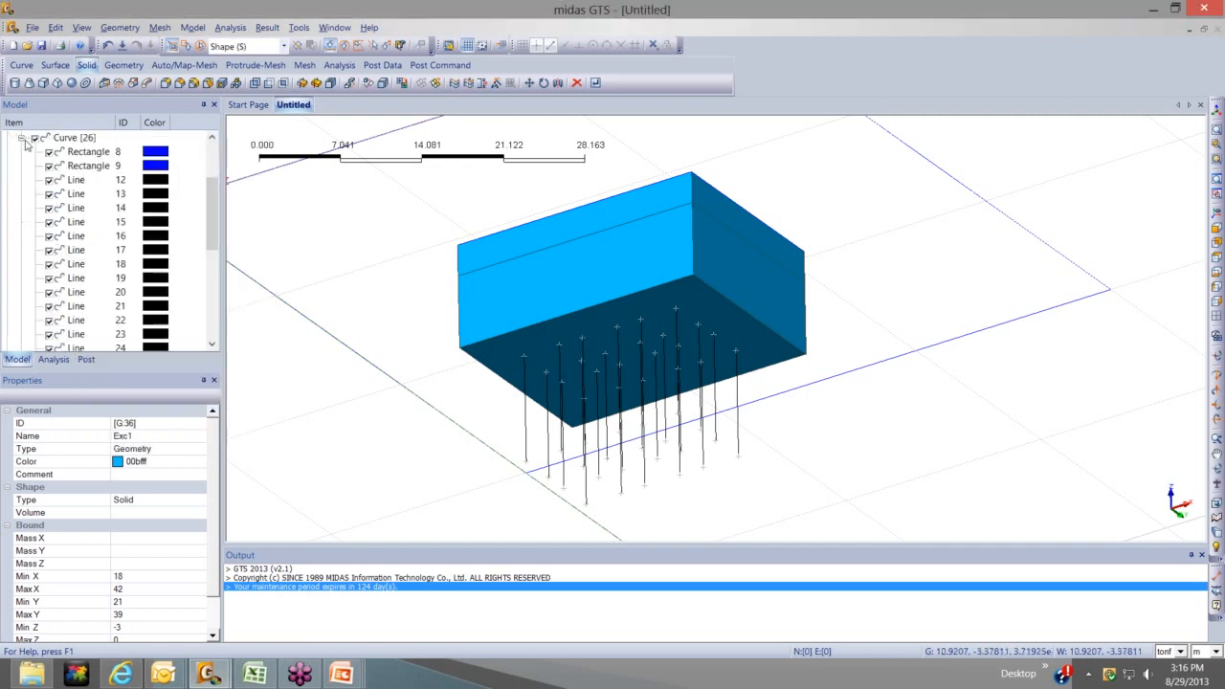
click(21, 138)
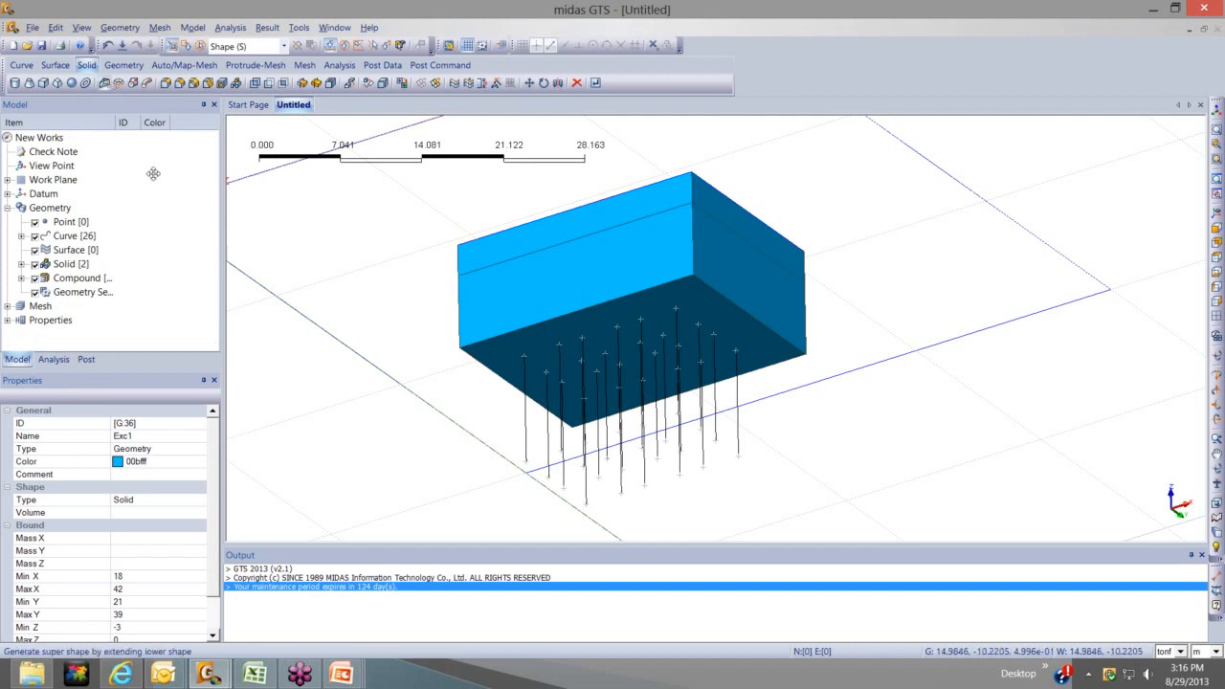
Start another solid Extrude and choose the datum Z axis as the extrusion direction
click(283, 46)
click(227, 73)
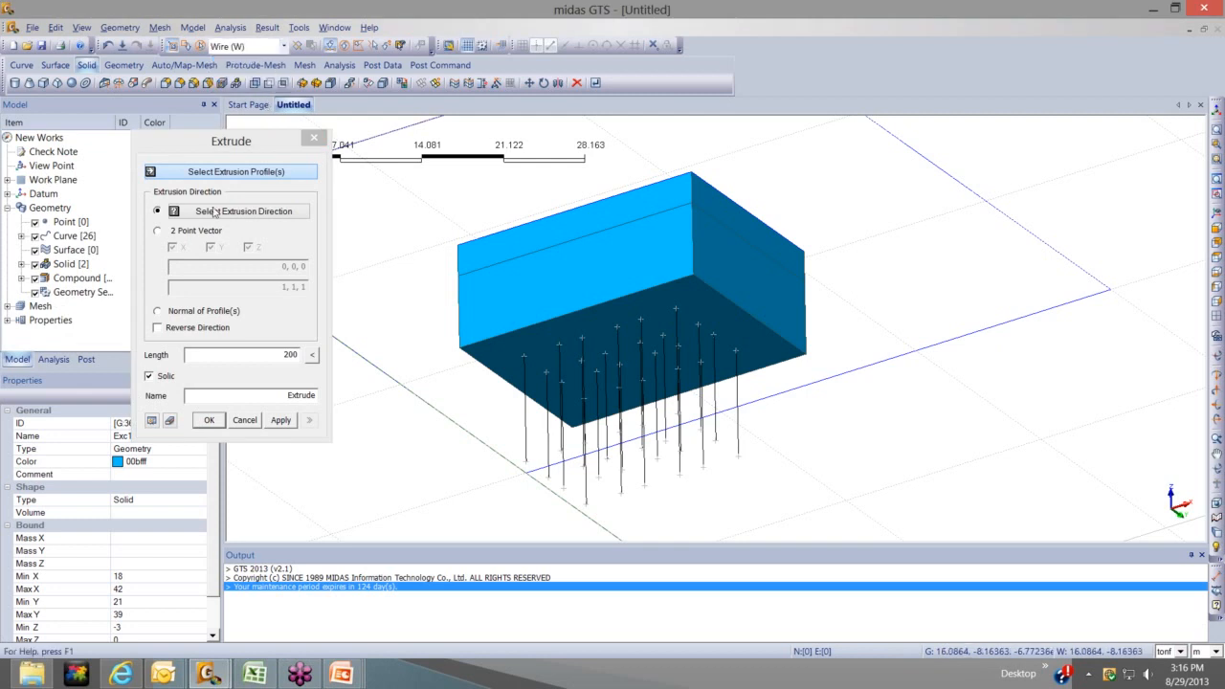
click(216, 211)
scroll(404, 273, down, 2)
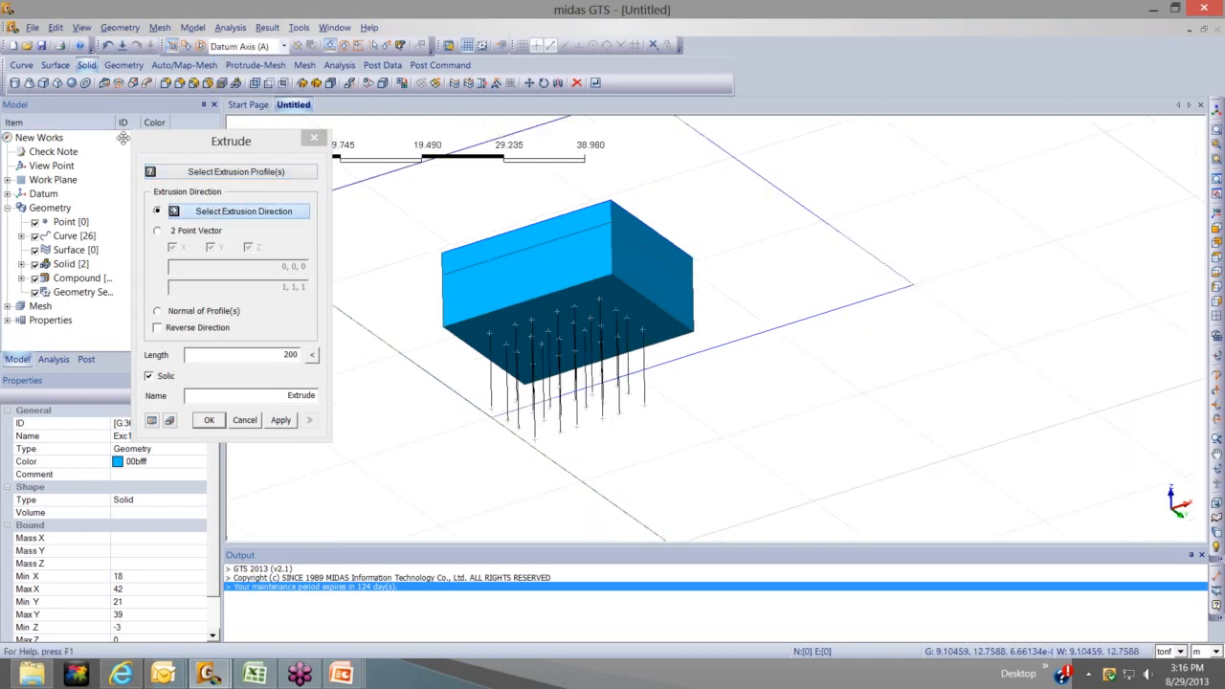
drag(231, 141, 89, 132)
click(228, 251)
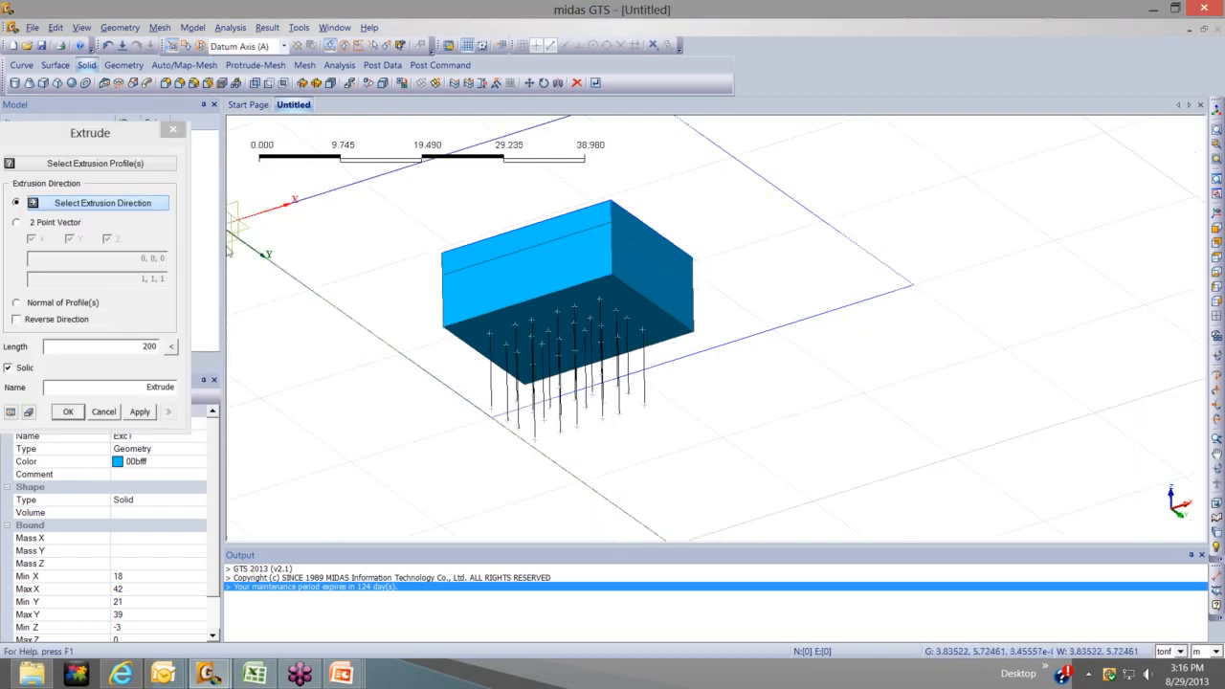
scroll(228, 250, down, 2)
click(226, 251)
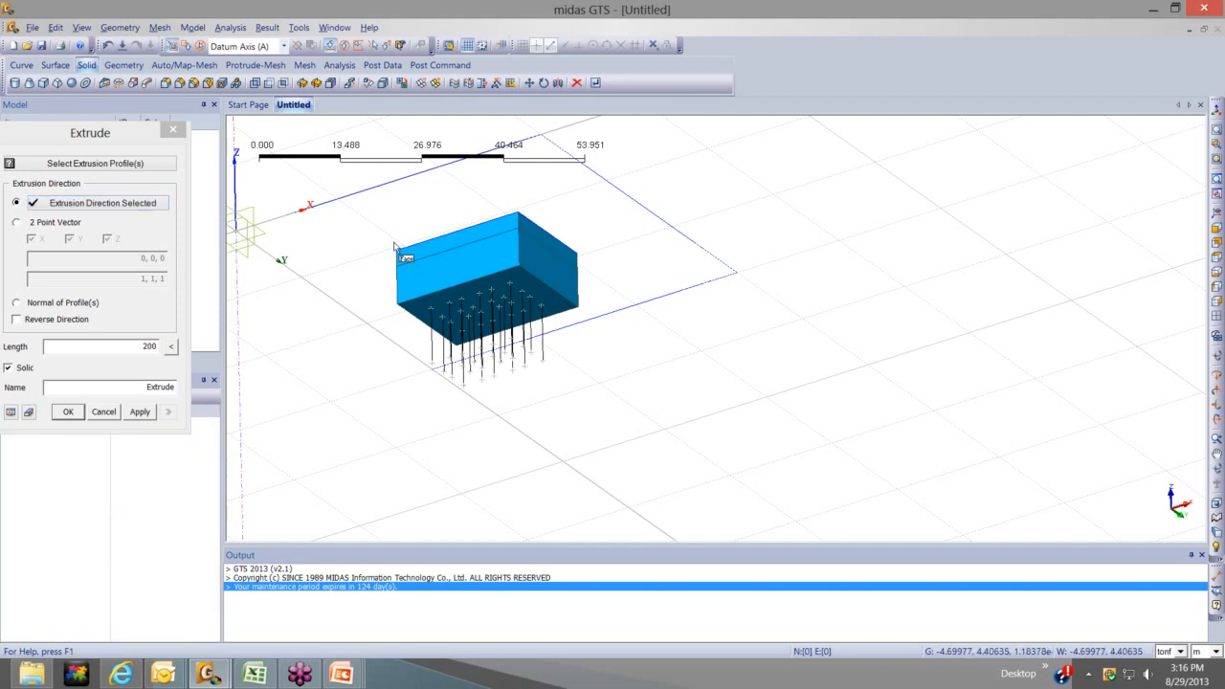
Set the selection filter to Wire and select the bottom outline of the Exc2 solid above the piles as extrusion profile
scroll(459, 326, up, 5)
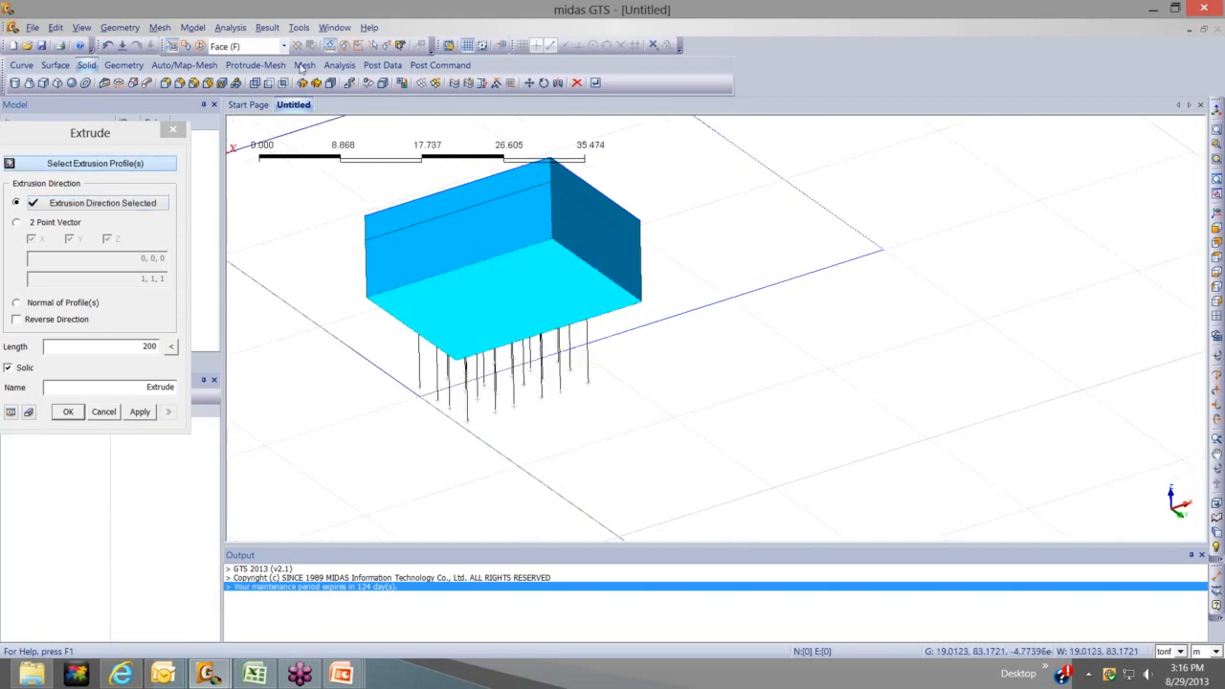
key(w)
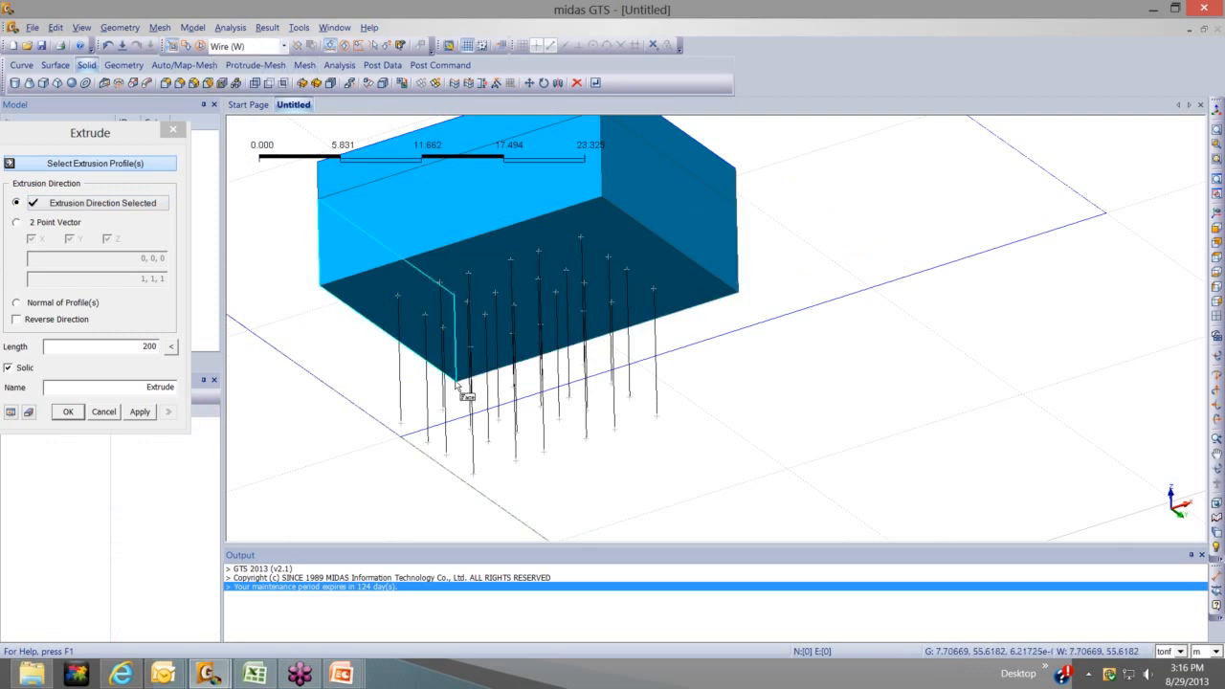
key(f)
click(459, 361)
scroll(455, 373, up, 3)
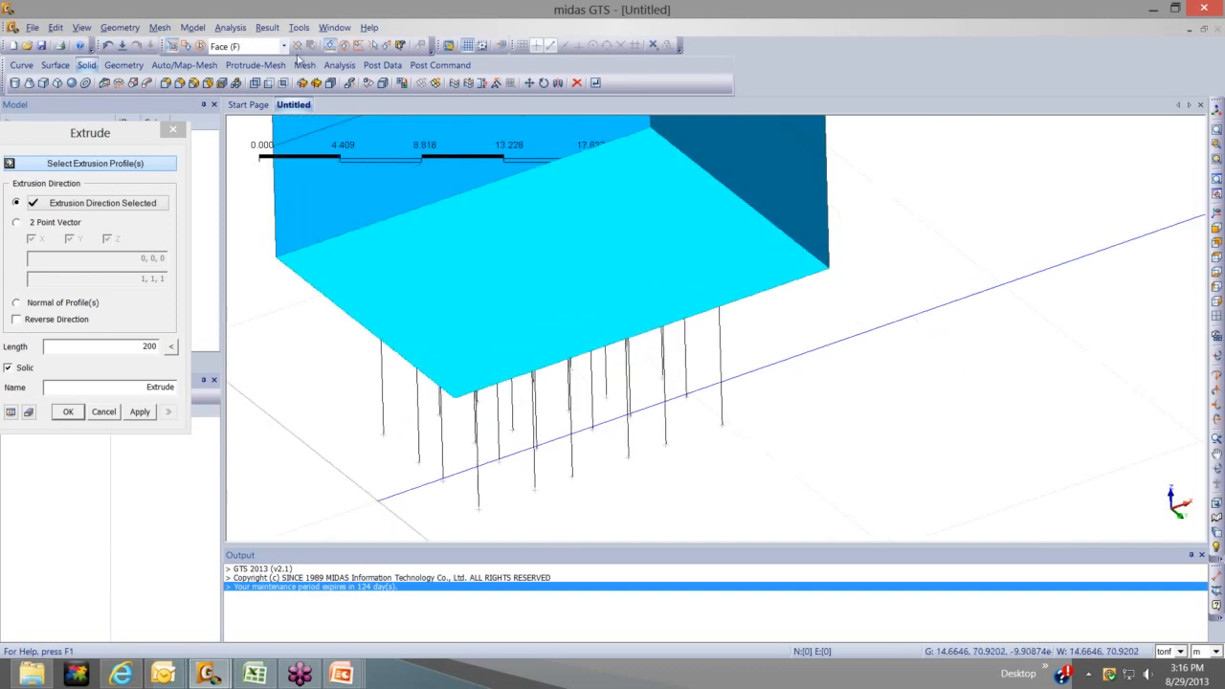
click(284, 47)
click(254, 66)
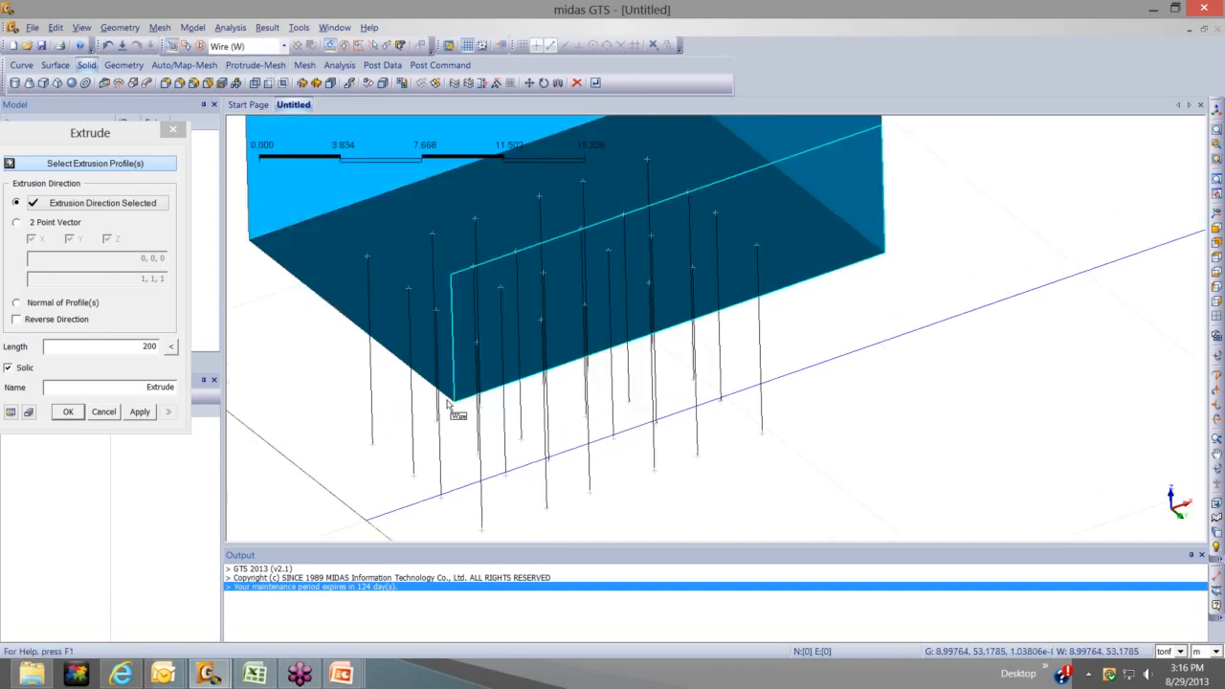
key(Up)
key(Up)
key(Up)
key(Up)
key(Up)
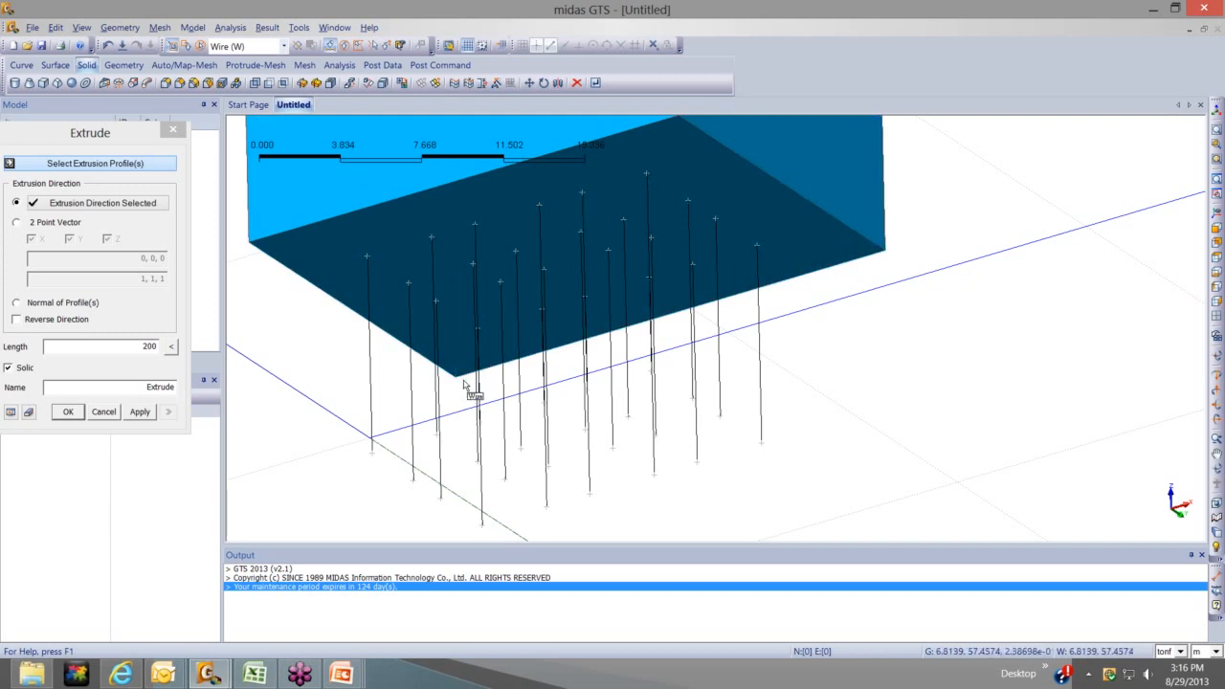
click(487, 348)
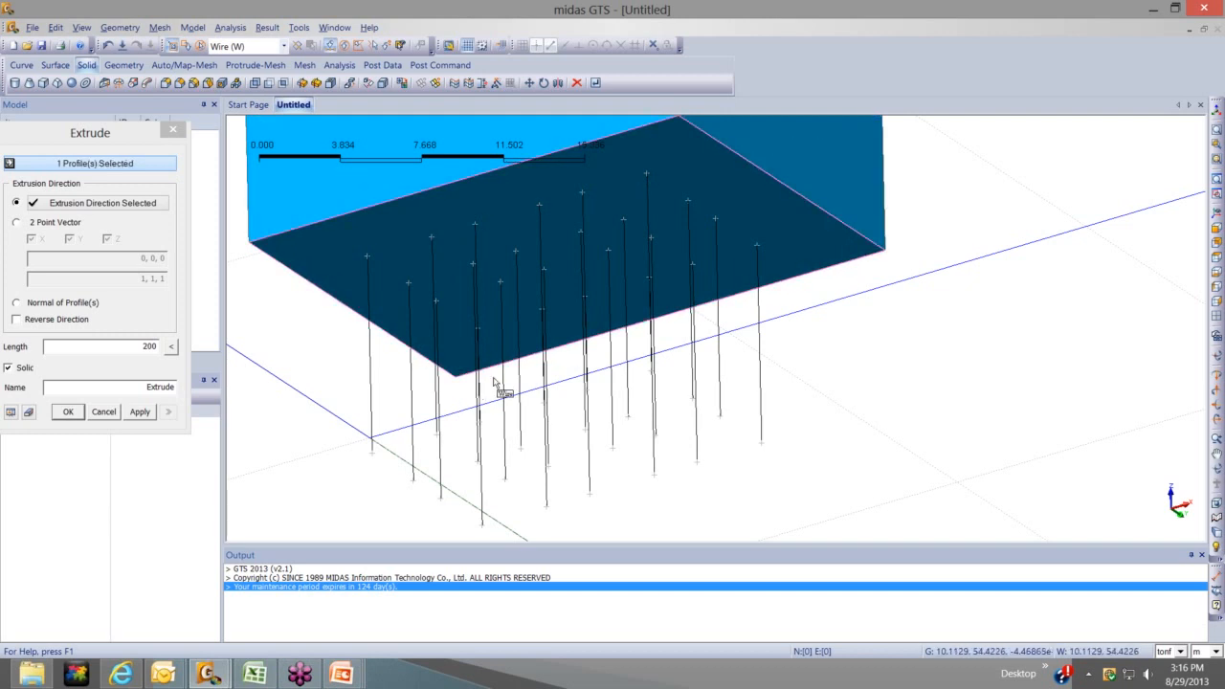
middle_drag(493, 379, 486, 335)
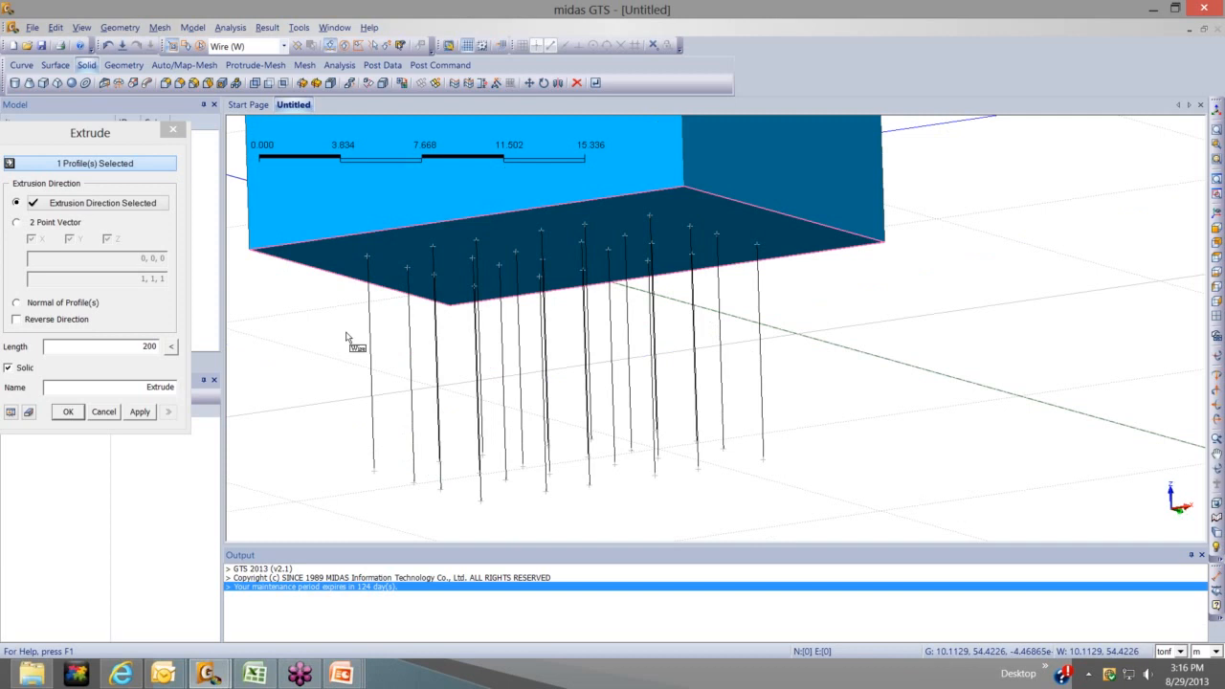
Reverse the extrusion direction, enter a length of 06, name the solid Raft and preview it
click(110, 129)
drag(110, 127, 204, 144)
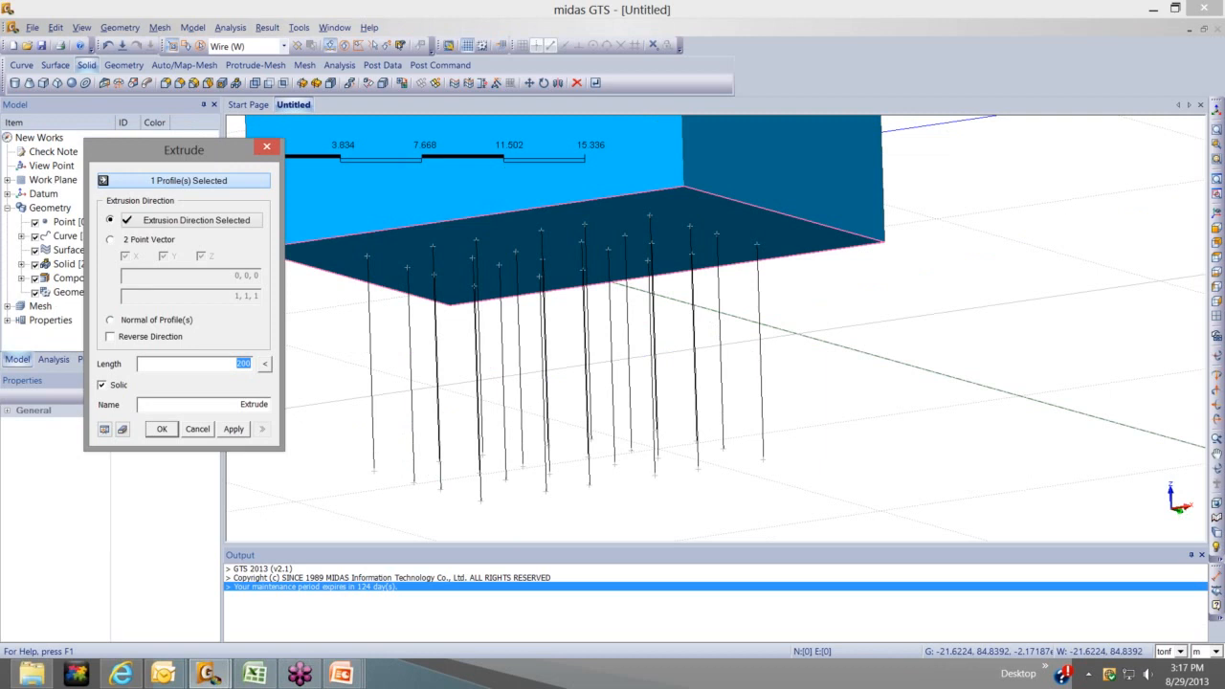
text(06)
key(Tab)
text(Ra)
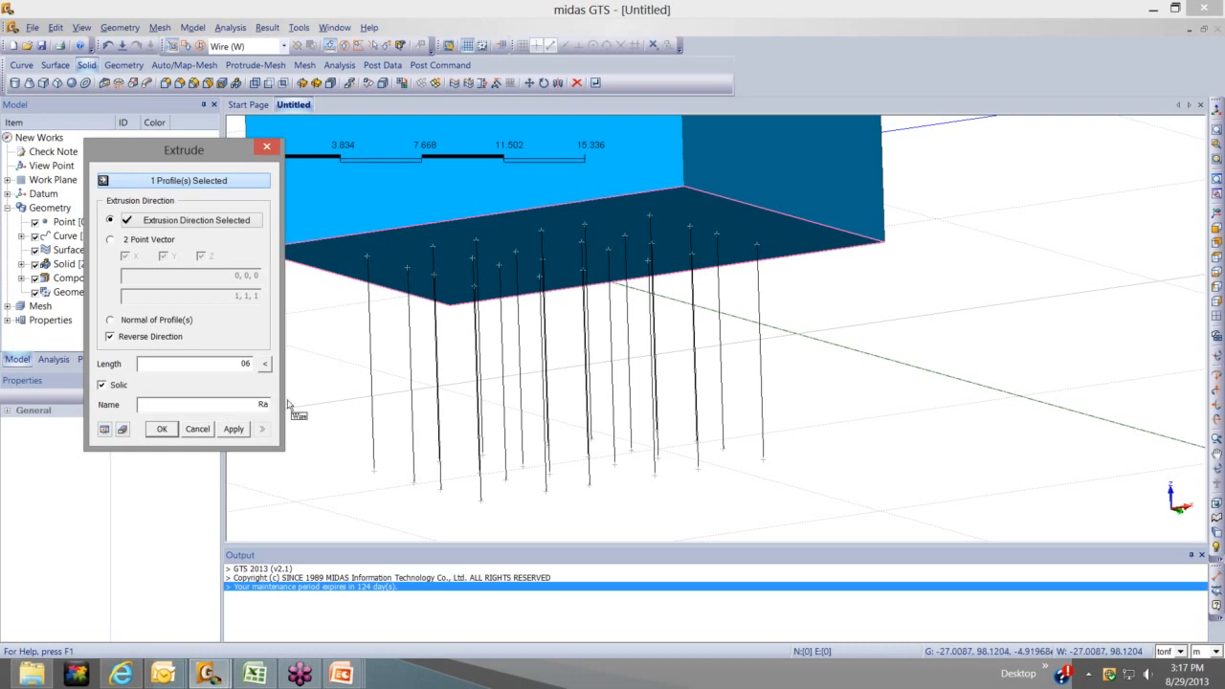
text(ft)
click(104, 429)
Correct the extrusion length to 0.6, preview it again and apply it to create the Raft solid beneath Exc2
double_click(246, 364)
text(0.6)
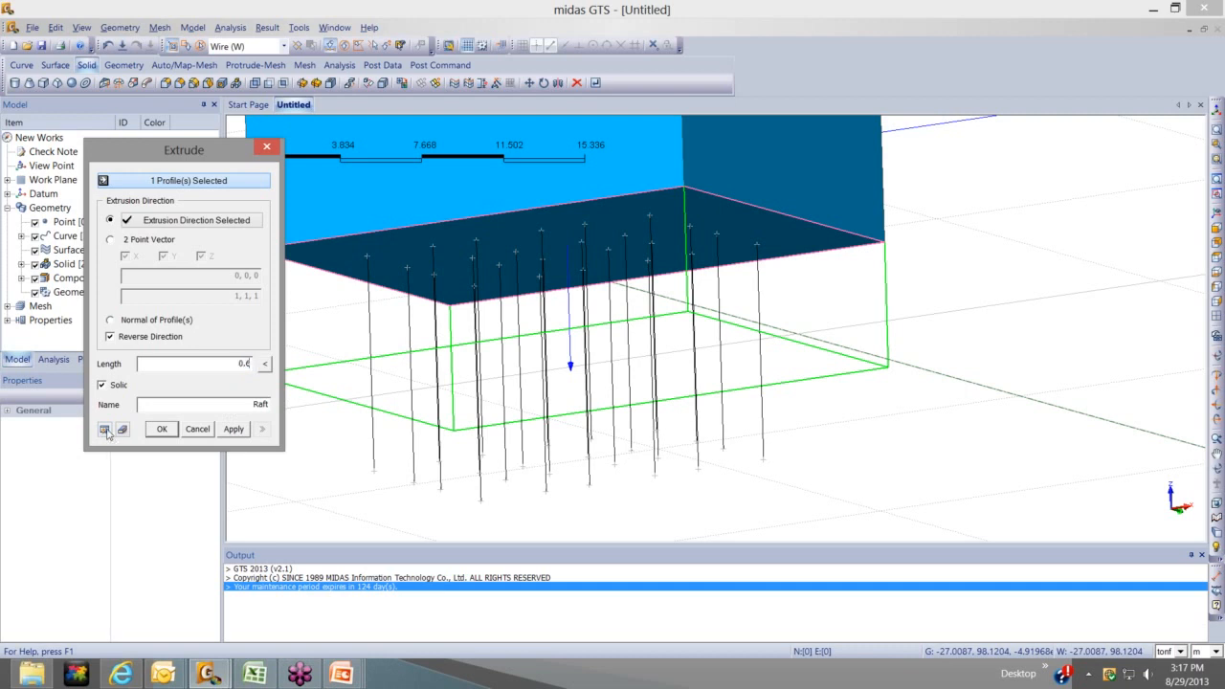
click(105, 430)
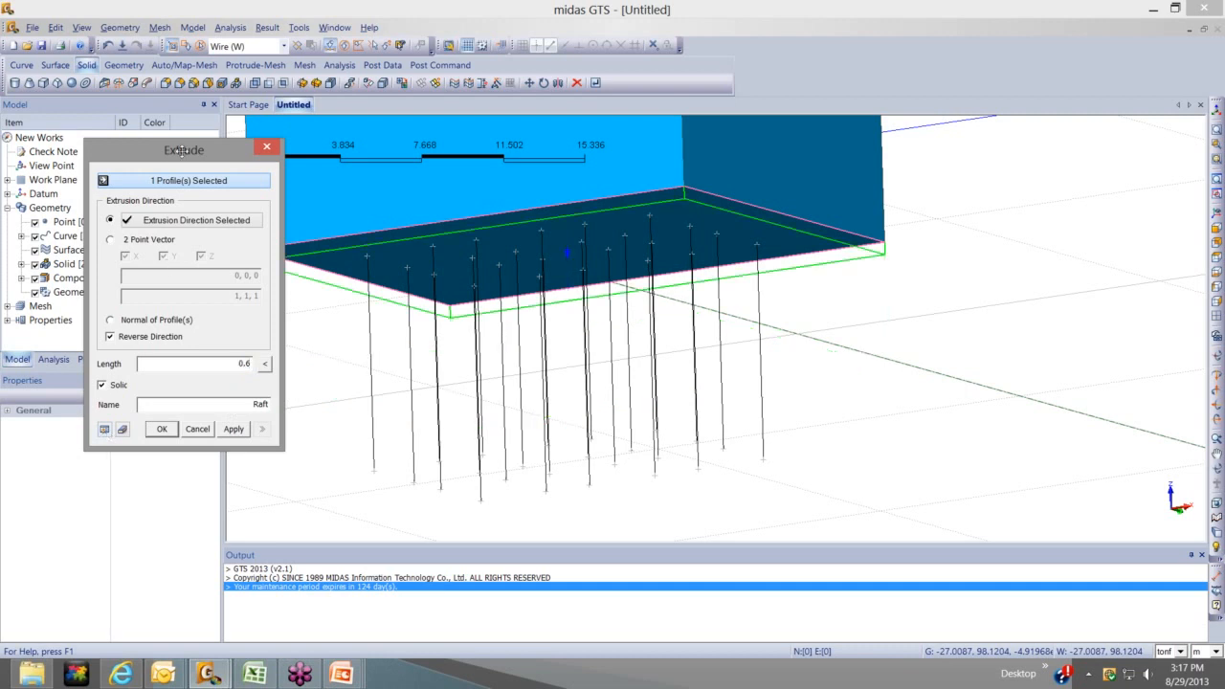
drag(181, 150, 131, 139)
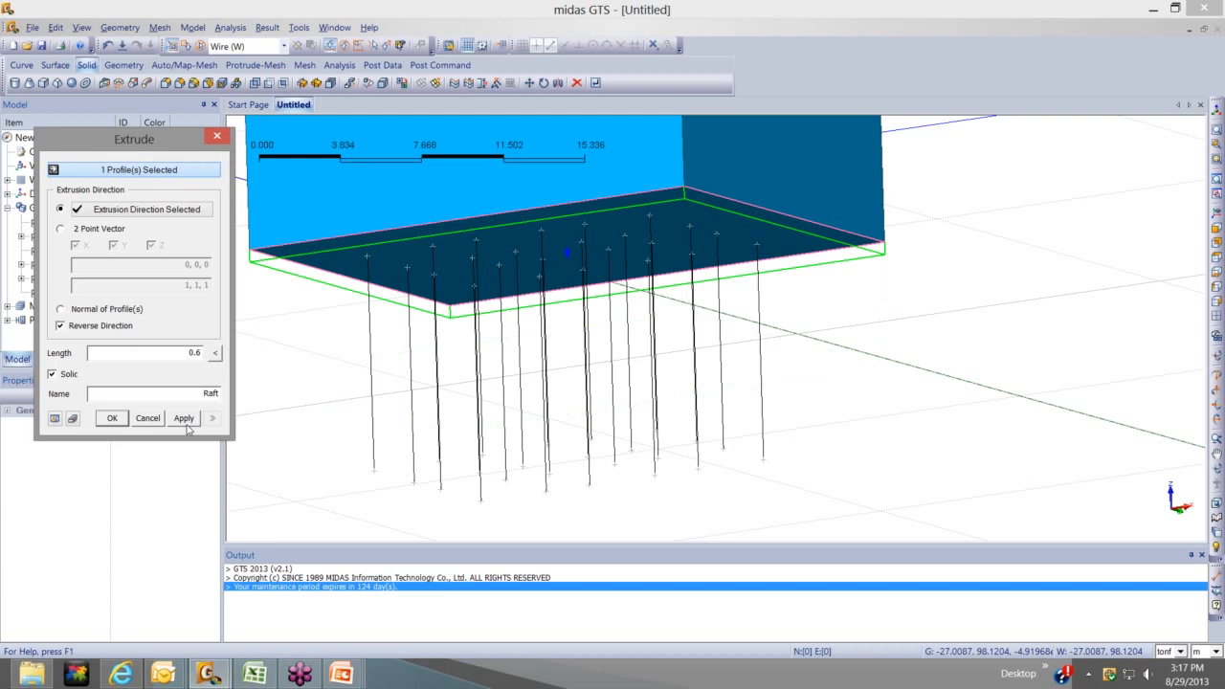
click(186, 421)
Set the selection filter to Wire and select the bottom outline of the Raft solid as extrusion profile
mouse_move(304, 309)
middle_down()
mouse_move(407, 276)
mouse_move(415, 257)
mouse_move(320, 306)
middle_up()
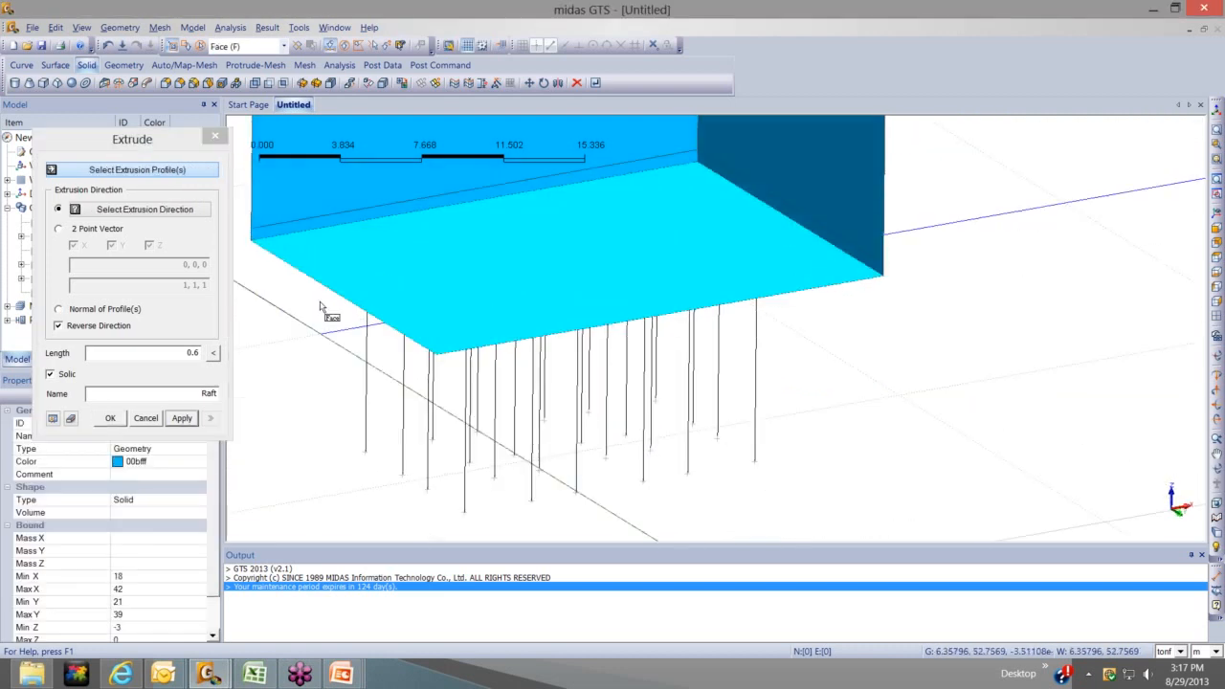
click(375, 337)
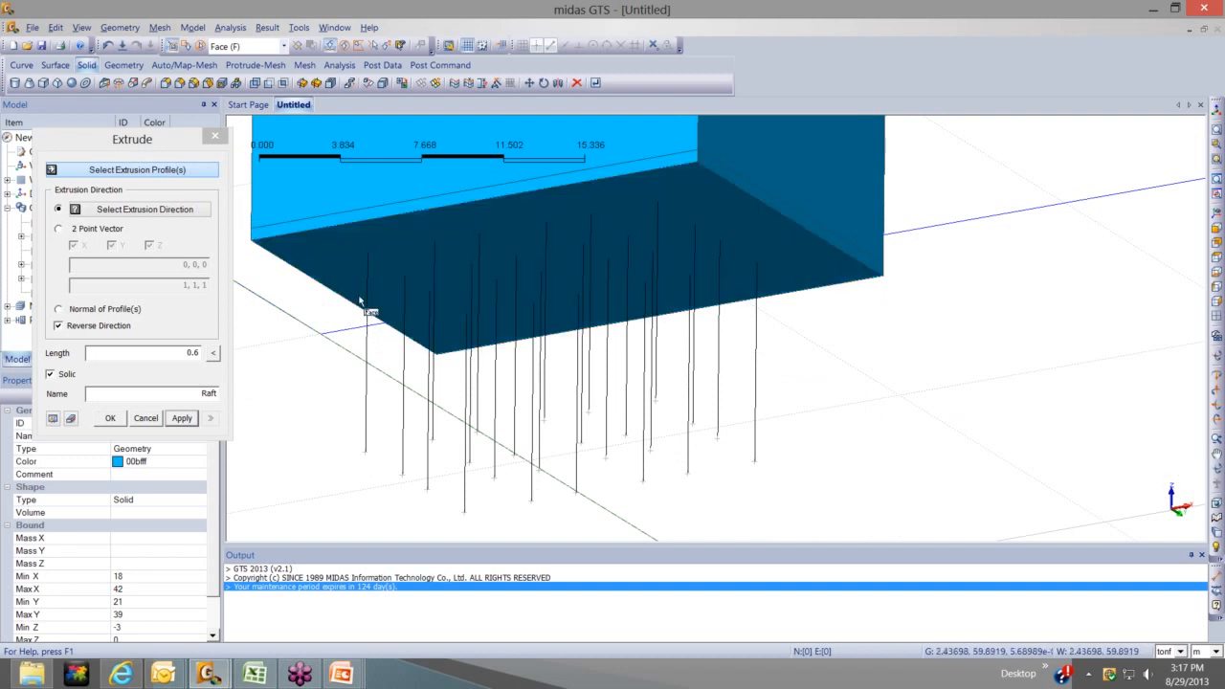
middle_drag(355, 348, 244, 232)
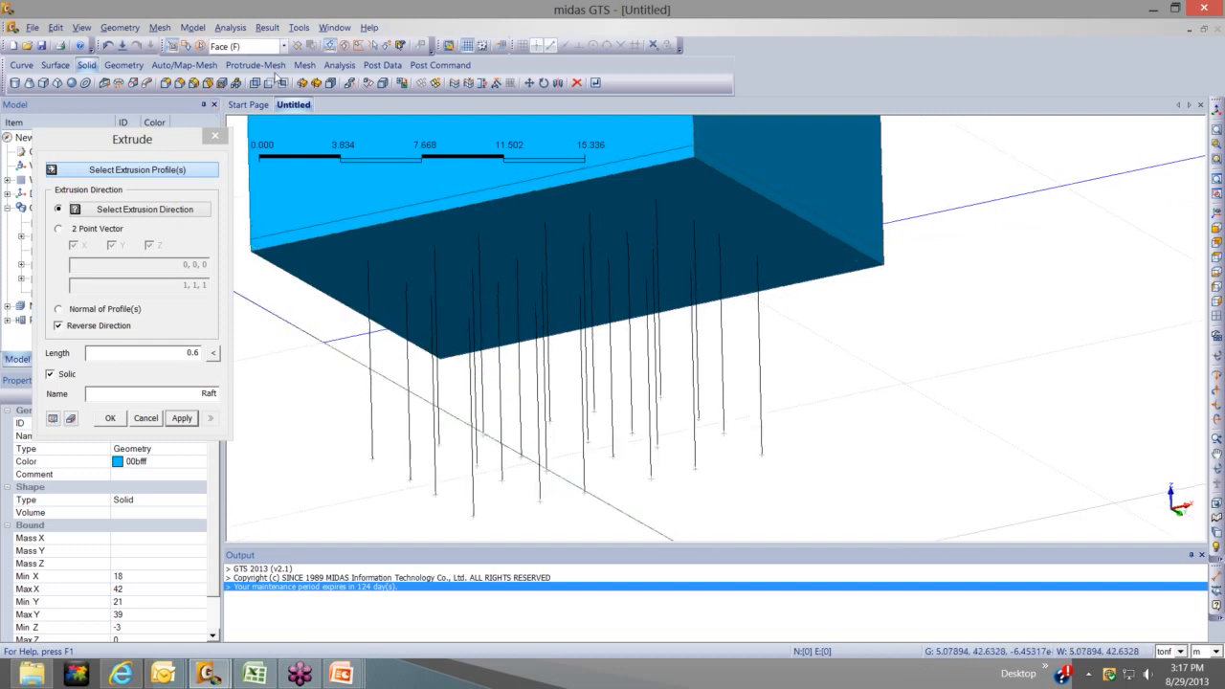
click(170, 171)
click(169, 175)
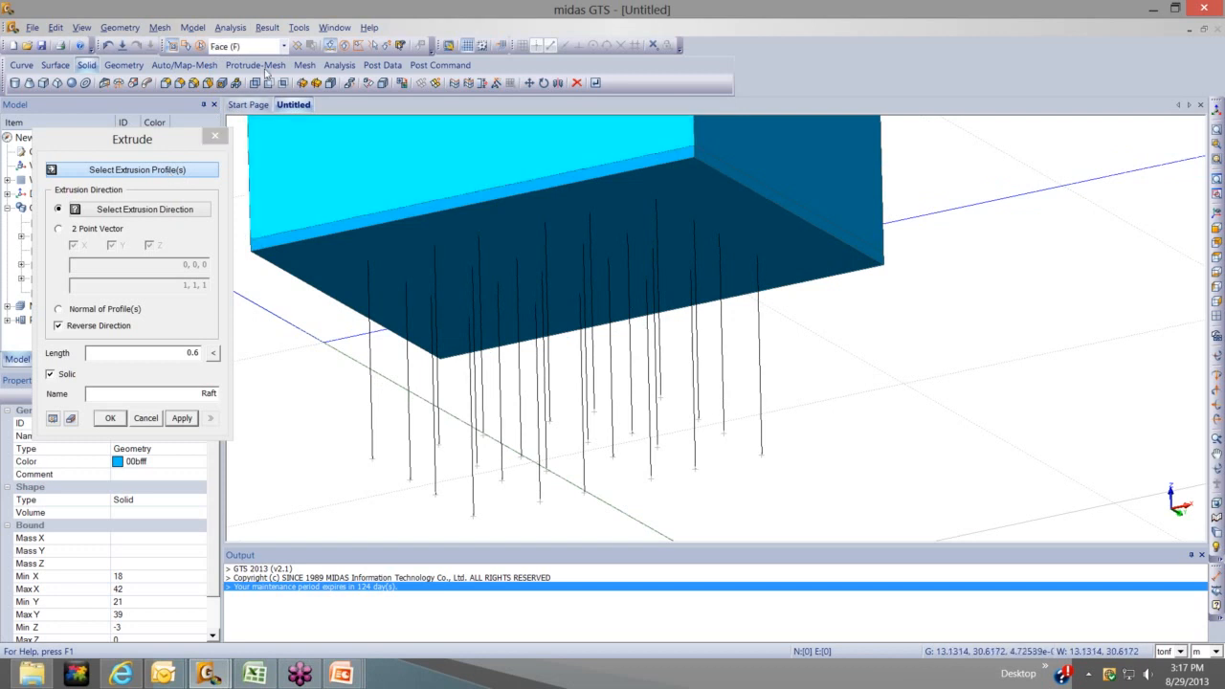
click(443, 361)
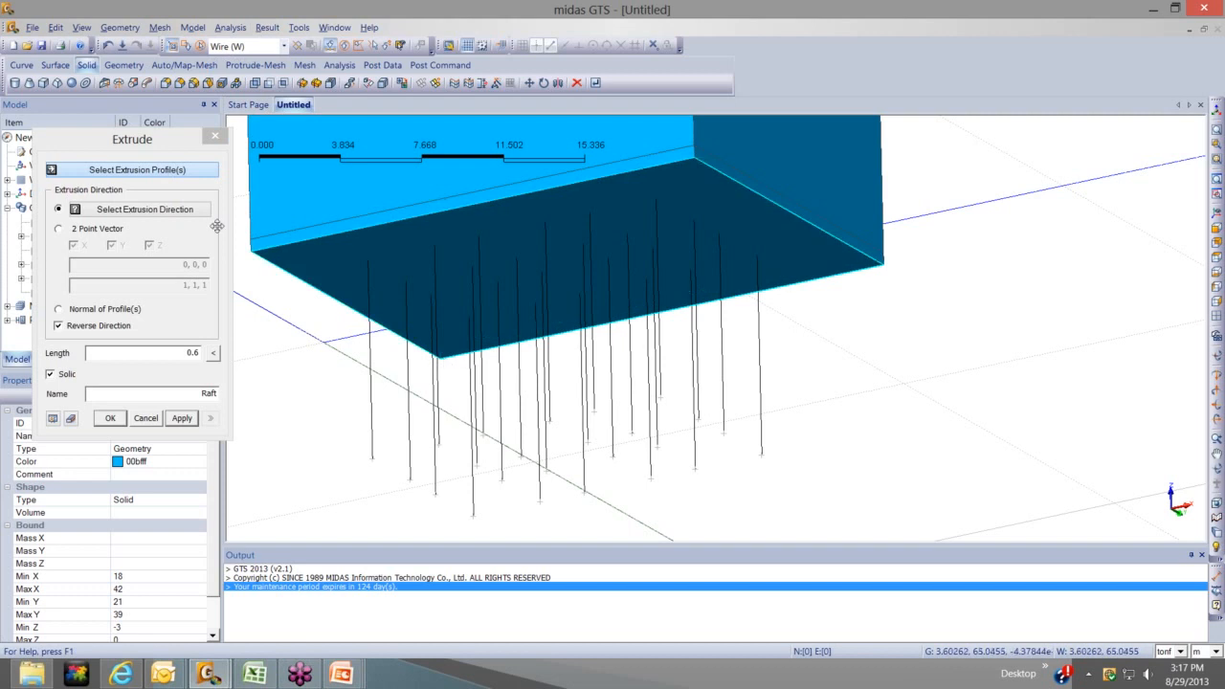
Choose the datum Z axis as the extrusion direction for the raft's bottom outline
click(178, 213)
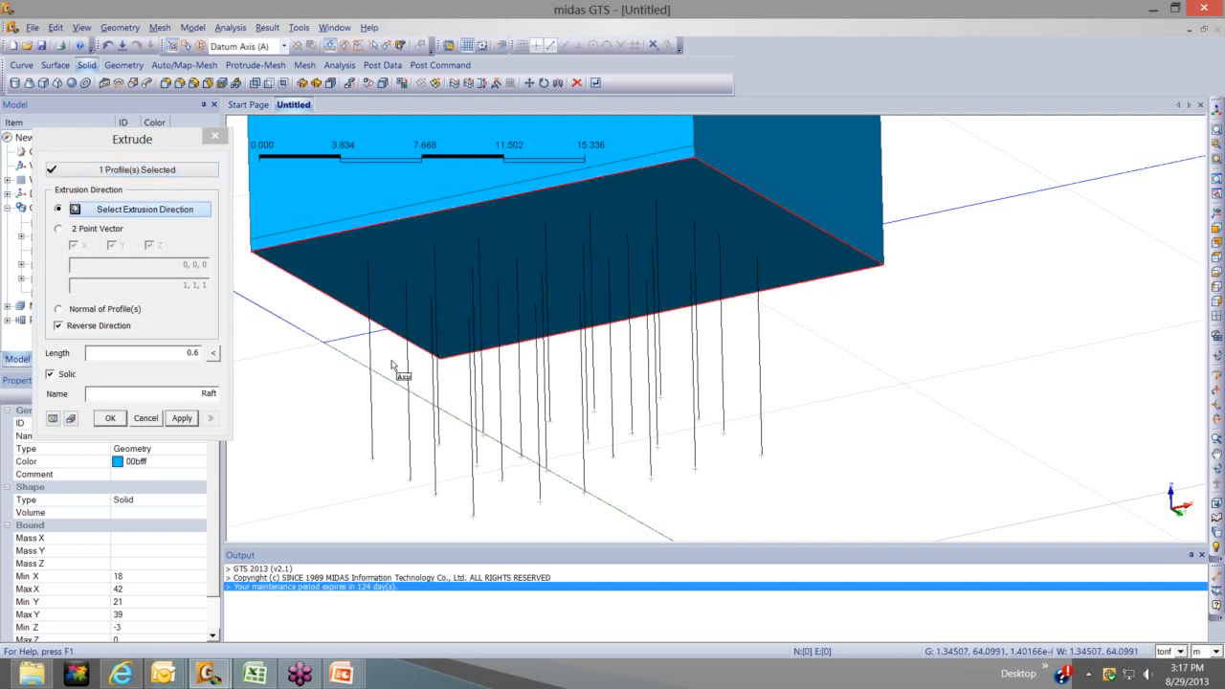
scroll(400, 369, down, 5)
click(241, 447)
scroll(339, 385, up, 4)
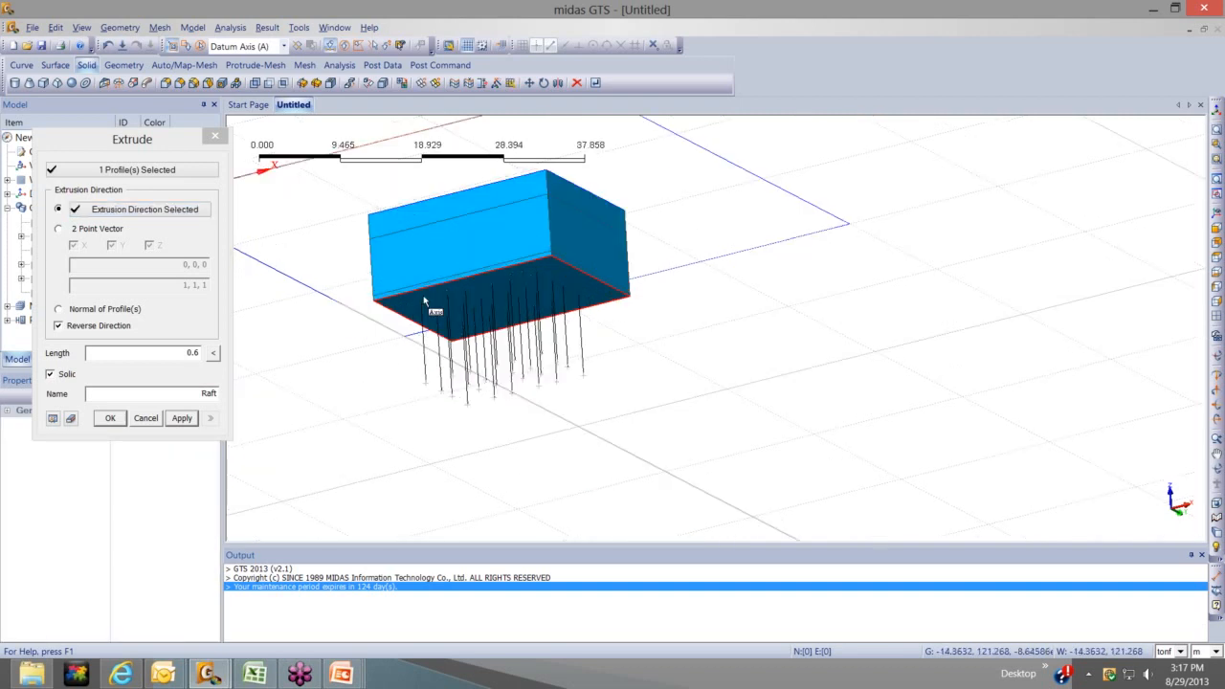
scroll(424, 300, up, 3)
Set the extrusion length to 2, preview it, name the solid EmbeddedLimit and create it beneath the raft
click(217, 353)
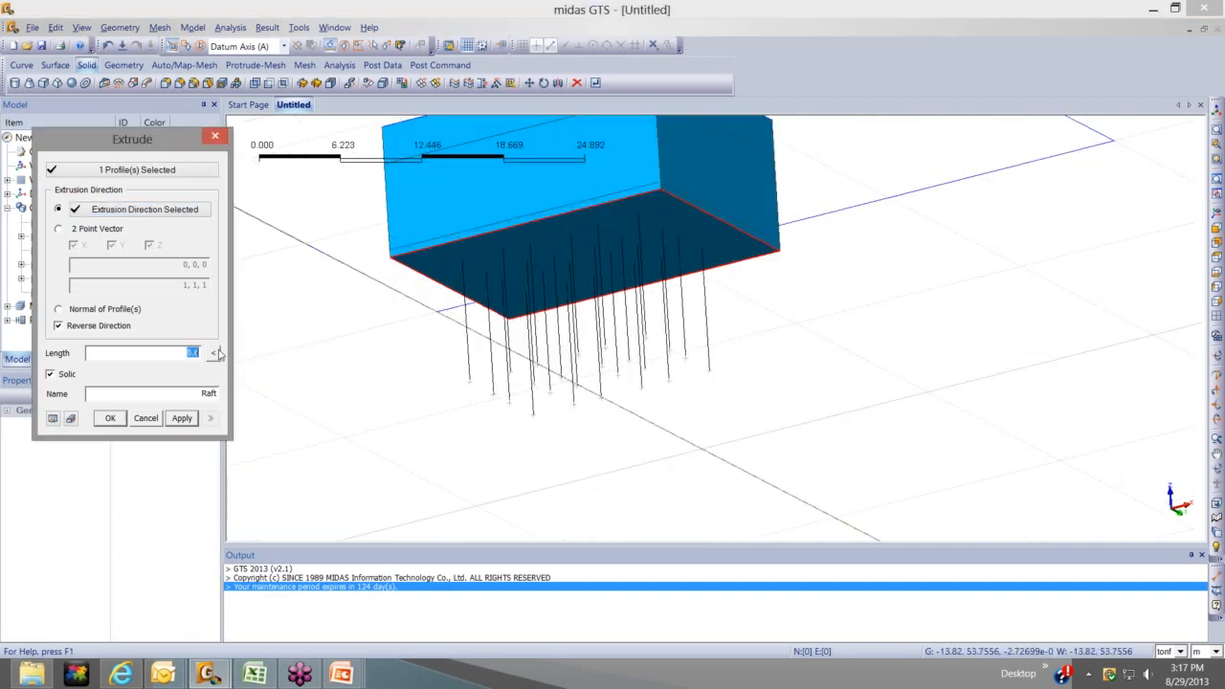
text(4)
click(71, 417)
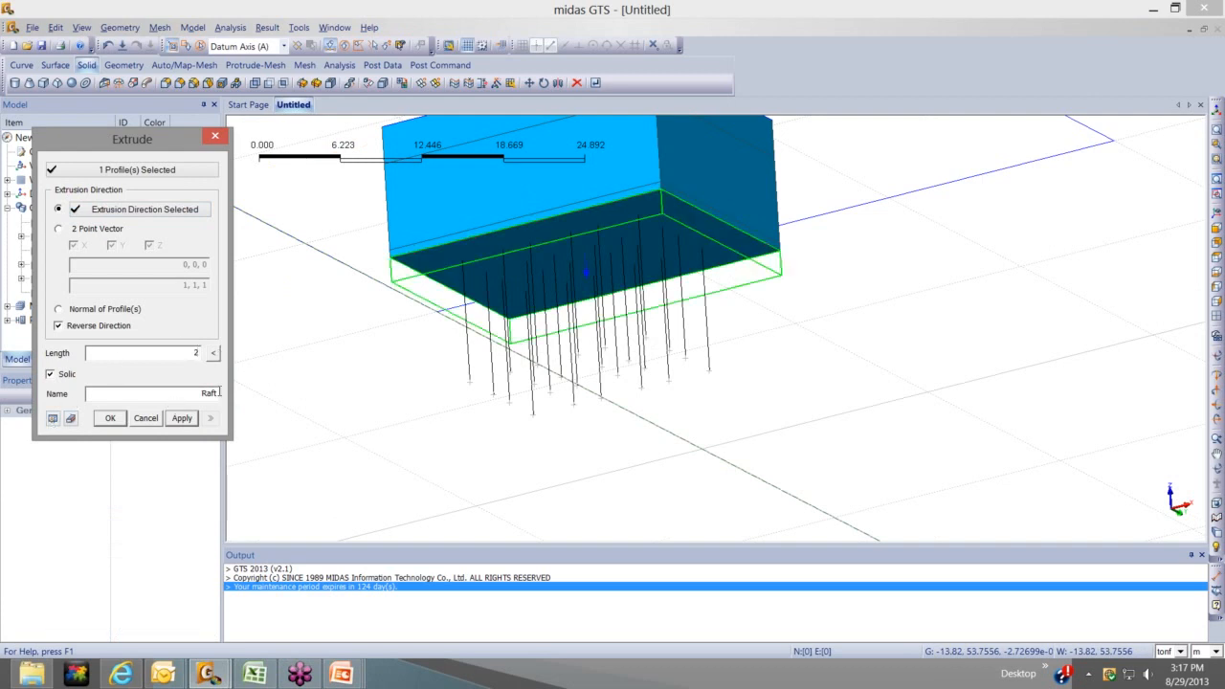
double_click(218, 393)
text(EmbeddedLimit)
click(122, 420)
Toggle the visibility of the Exc1 and Exc2 solids and examine the stack above the piles in isometric and elevation views
middle_drag(657, 459, 691, 369)
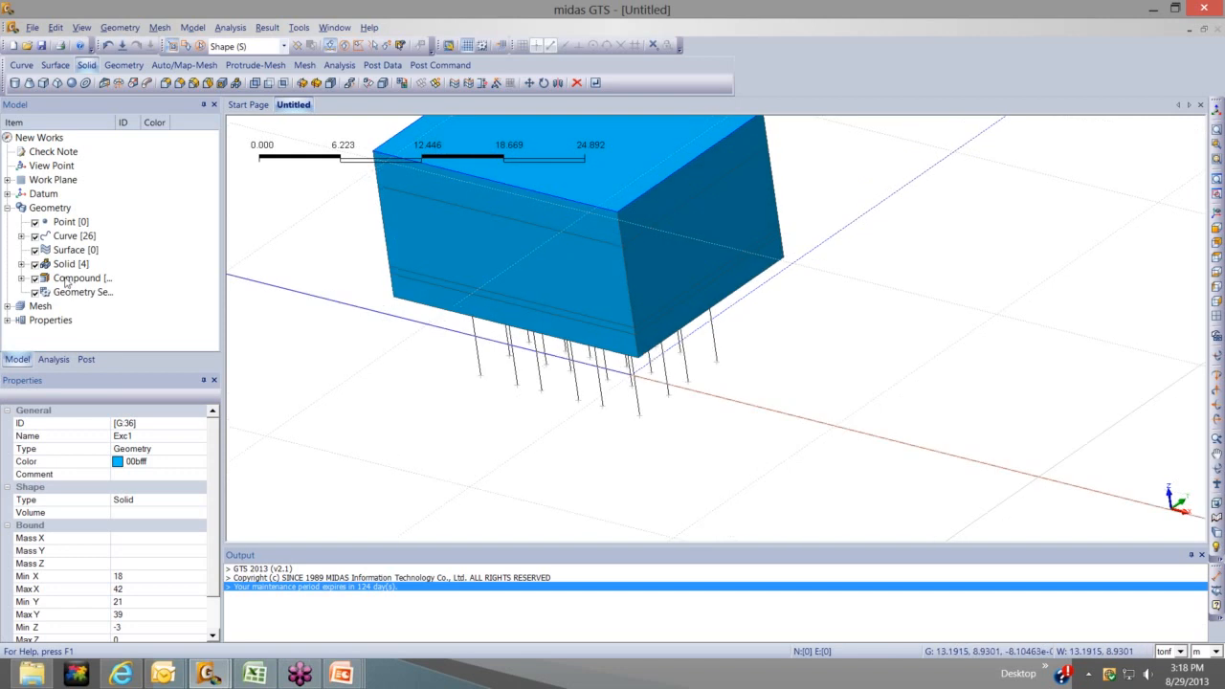
click(21, 264)
click(49, 278)
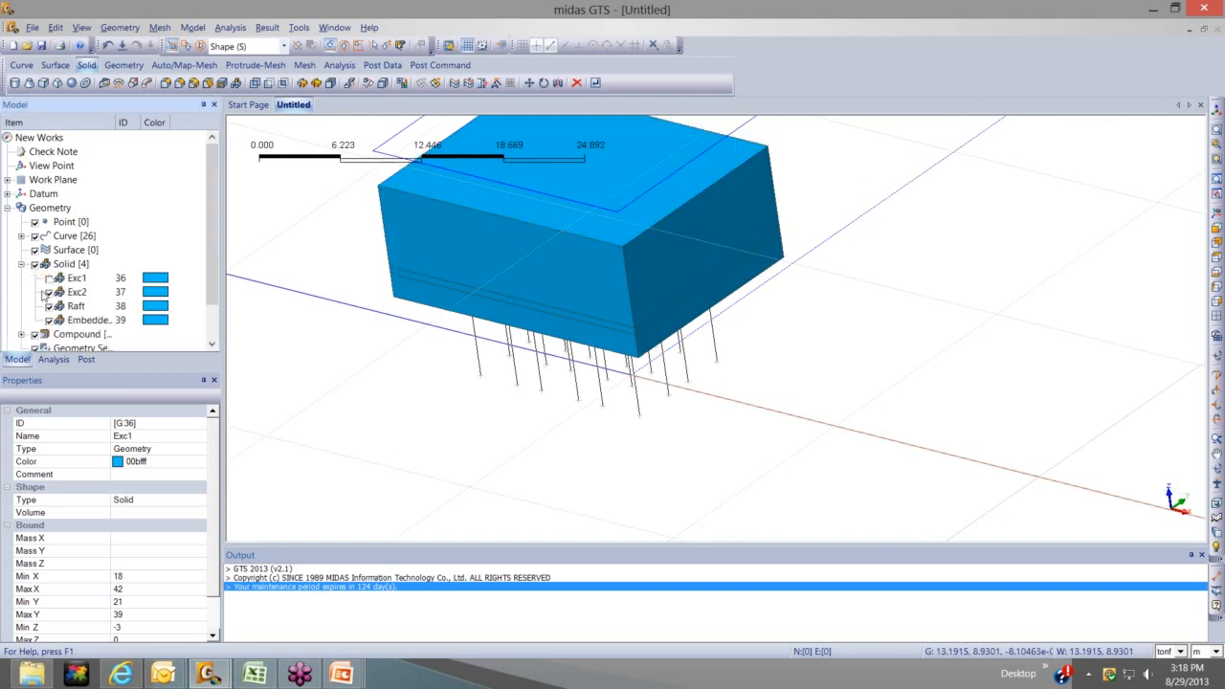
click(49, 279)
click(49, 293)
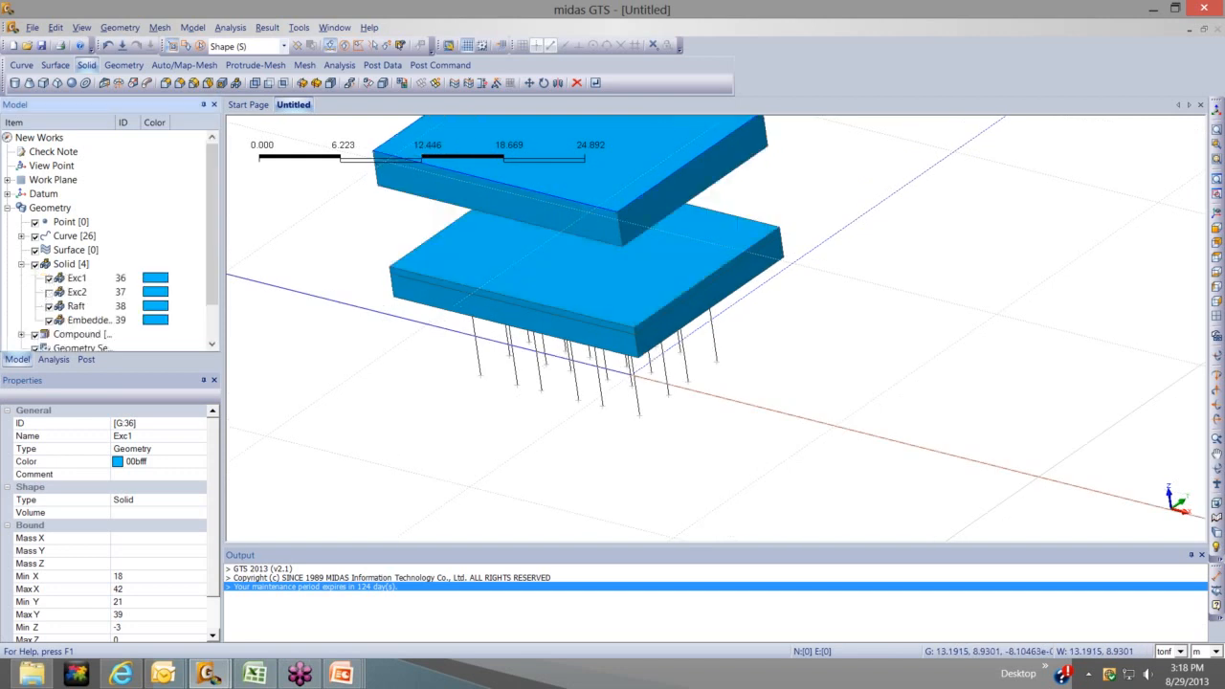
click(1217, 227)
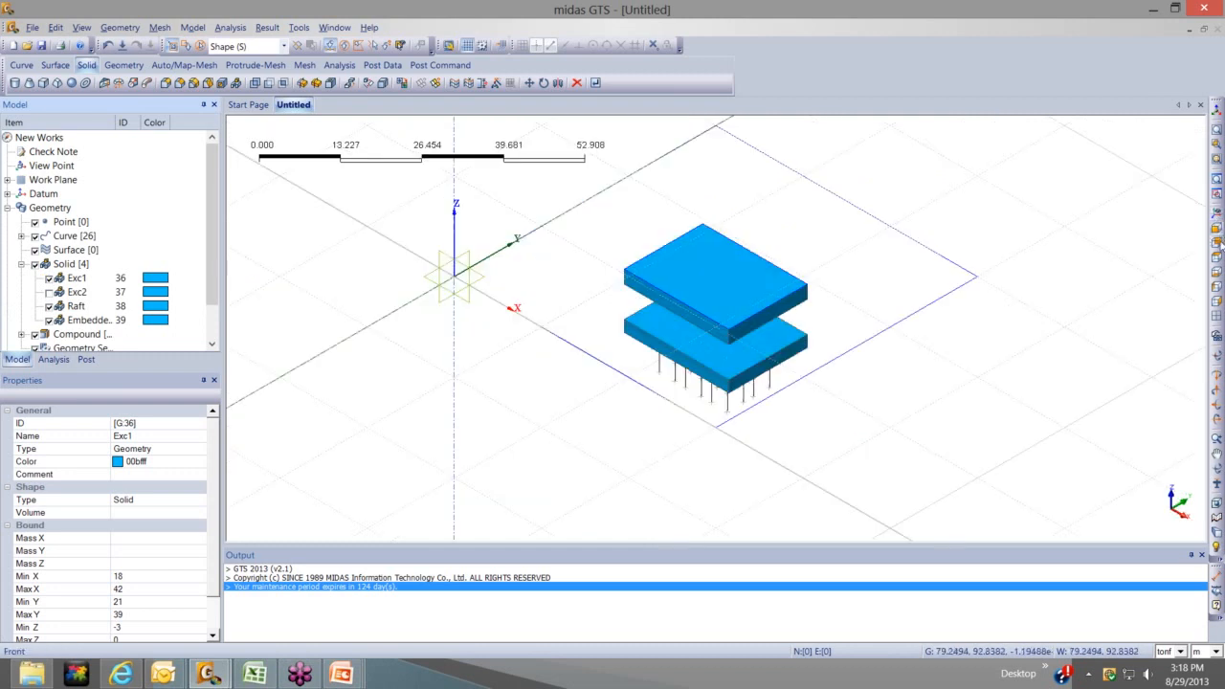
click(1216, 258)
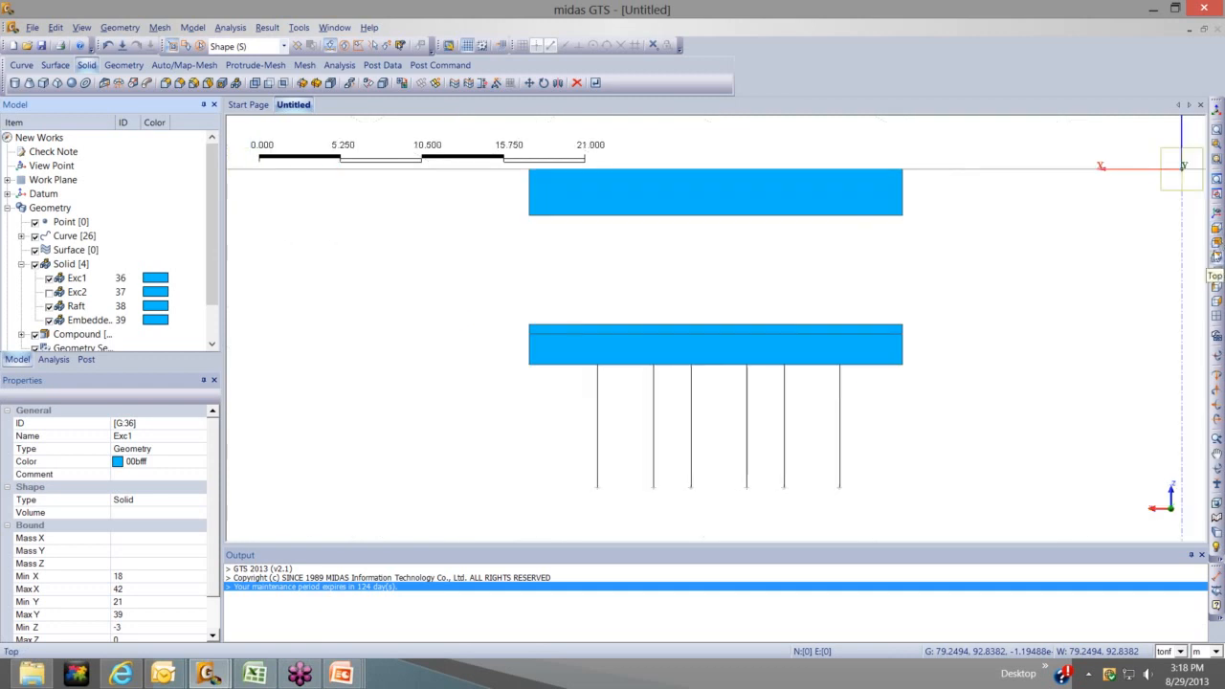
click(1217, 274)
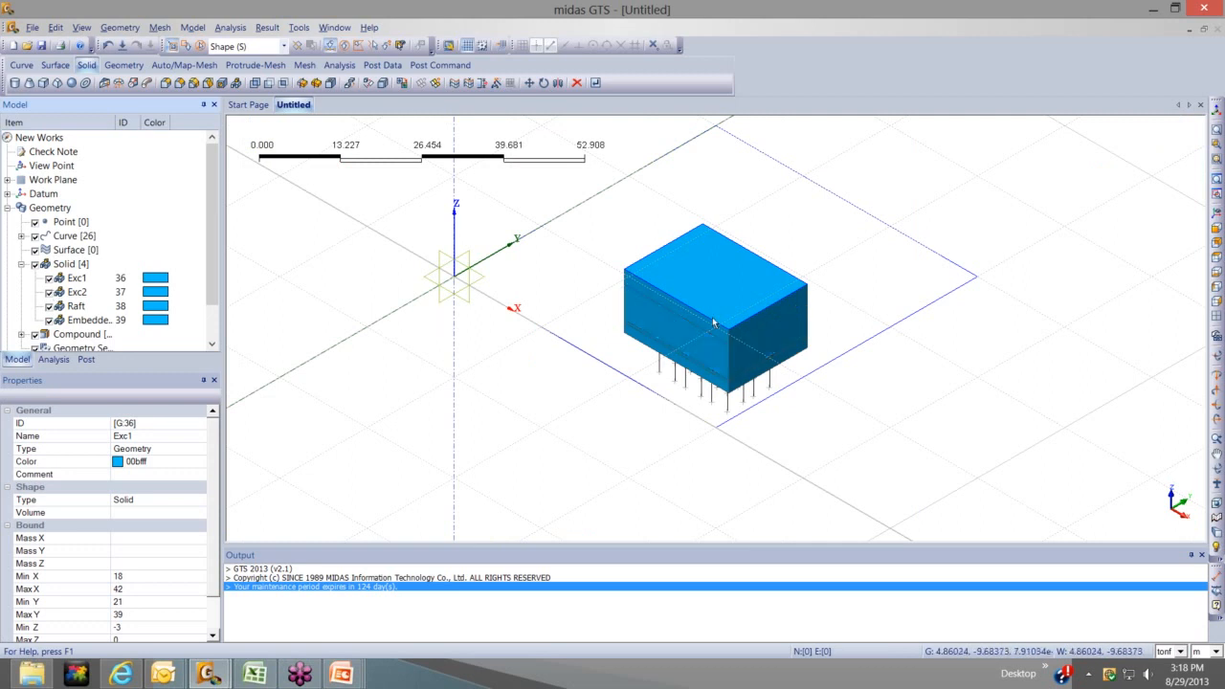
click(715, 299)
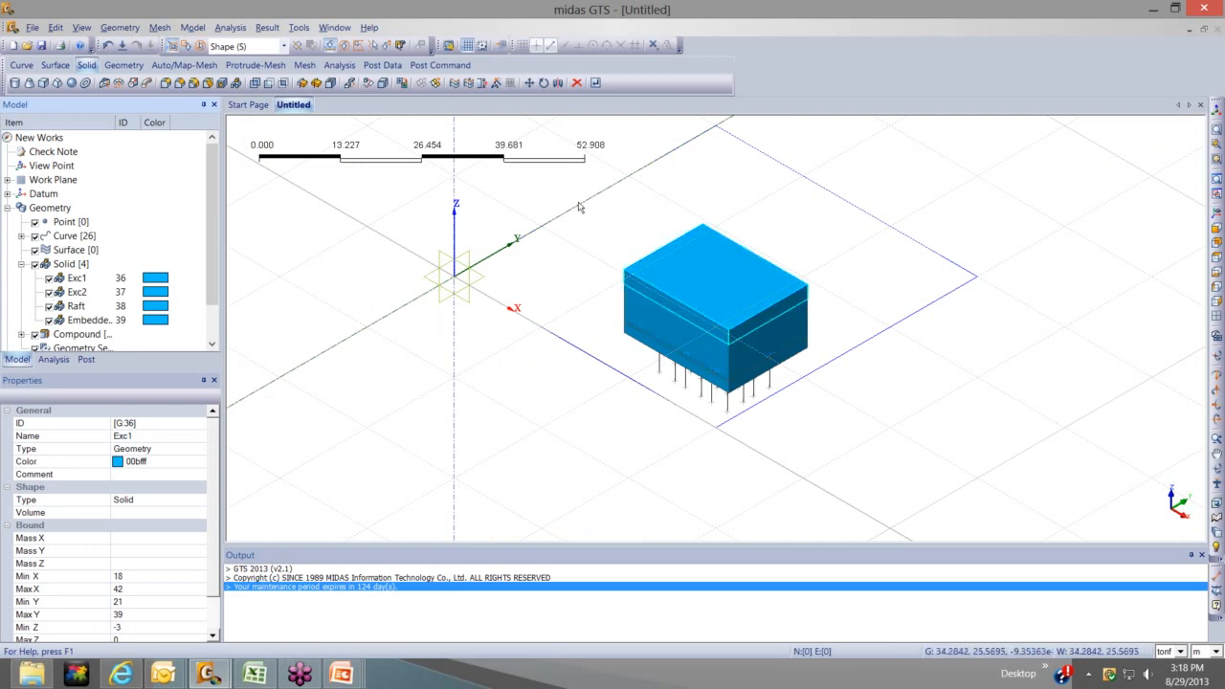
Start another solid Extrude with the large outer rectangle wire as profile and the datum Z axis as direction
click(105, 84)
drag(202, 128, 301, 134)
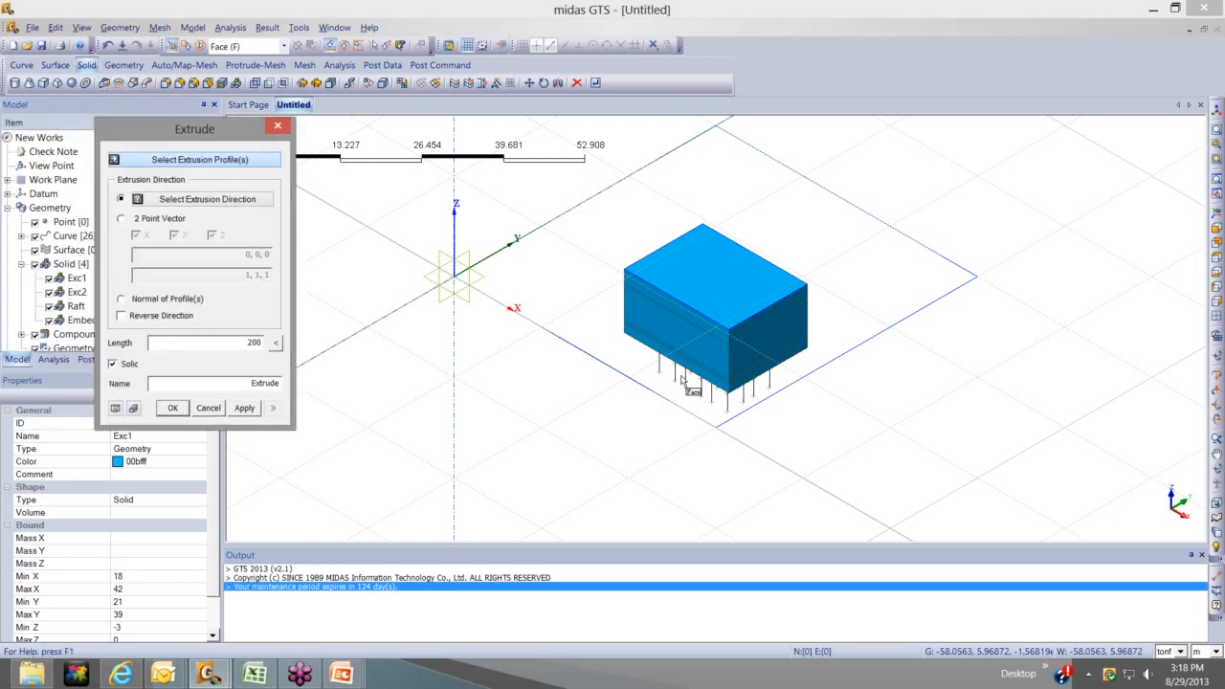
click(284, 46)
key(w)
click(499, 299)
click(210, 200)
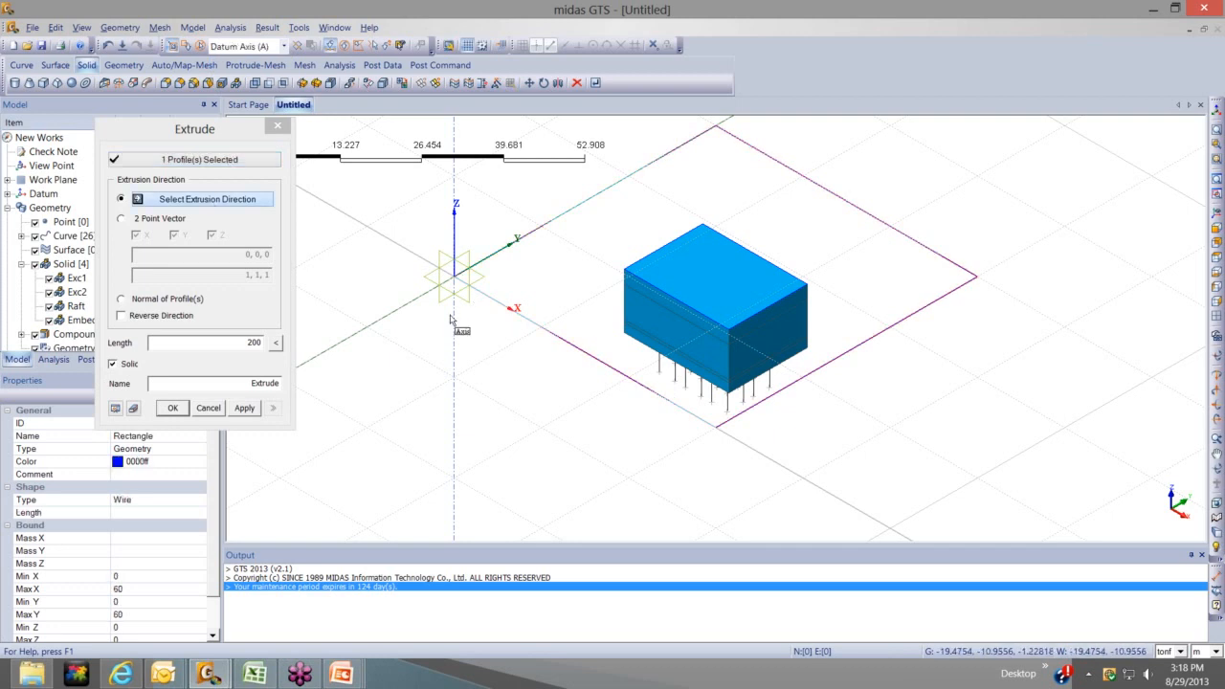
click(451, 320)
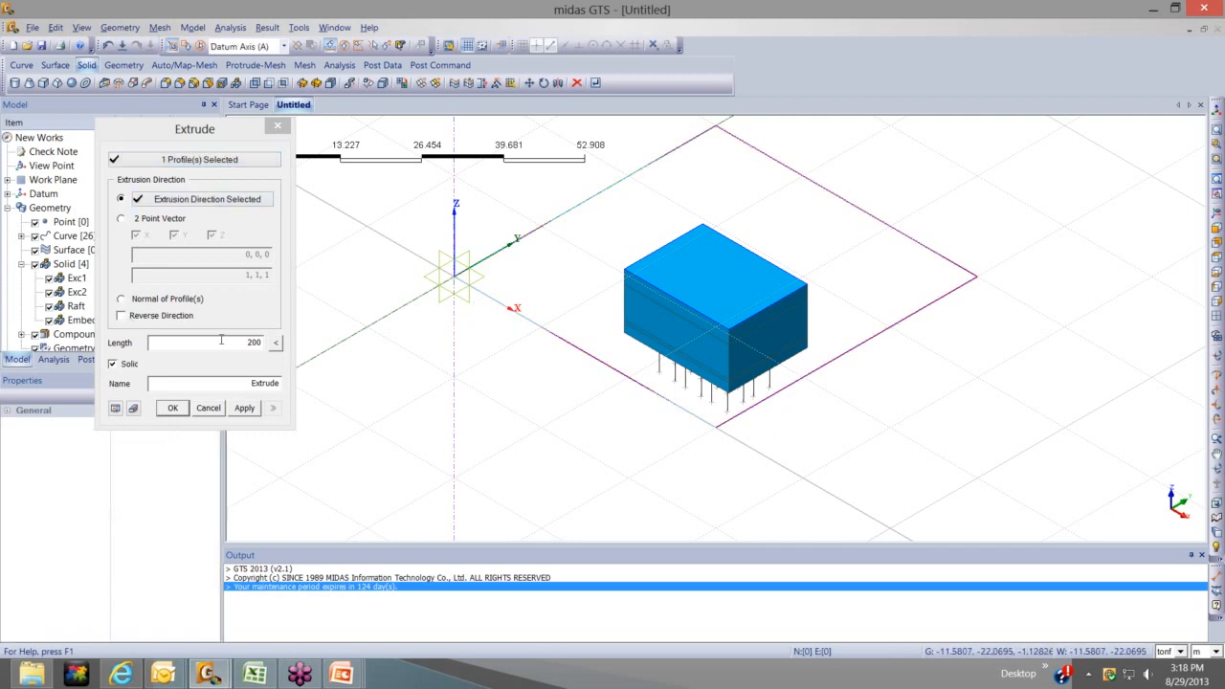
Reverse the direction, set the length to 40, name the solid Soil, and create it with the Extrude
click(276, 342)
double_click(254, 343)
text(40)
key(Tab)
text(Soi)
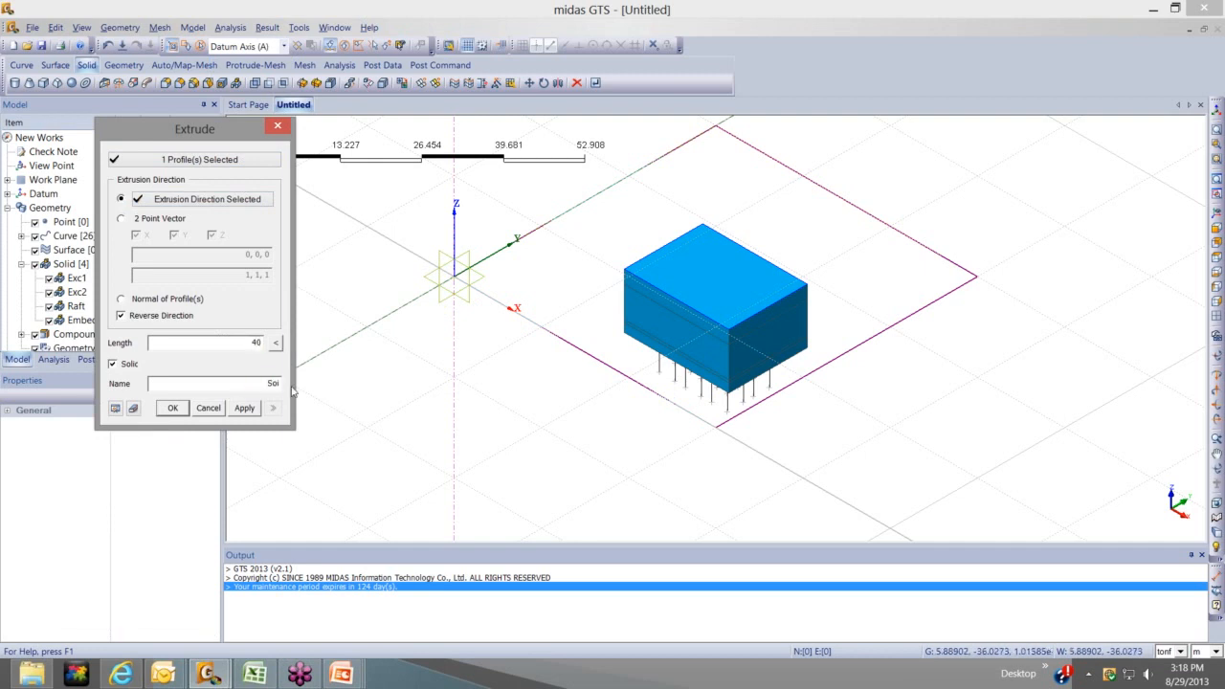
text(l)
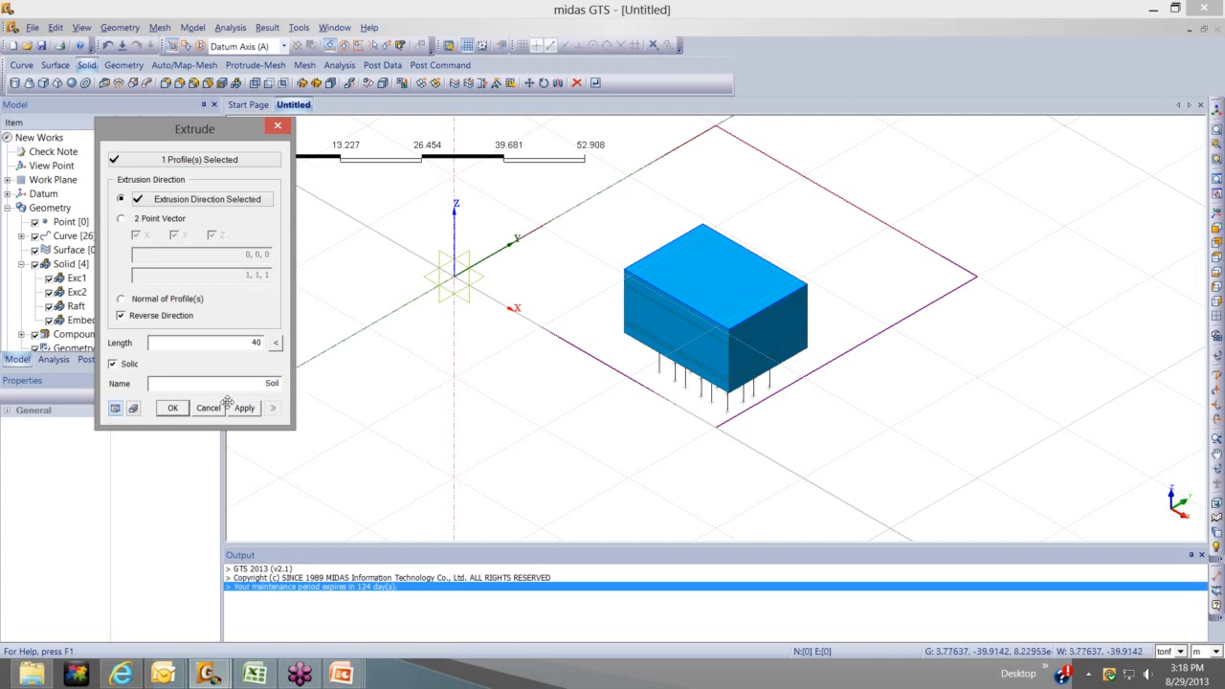
click(245, 408)
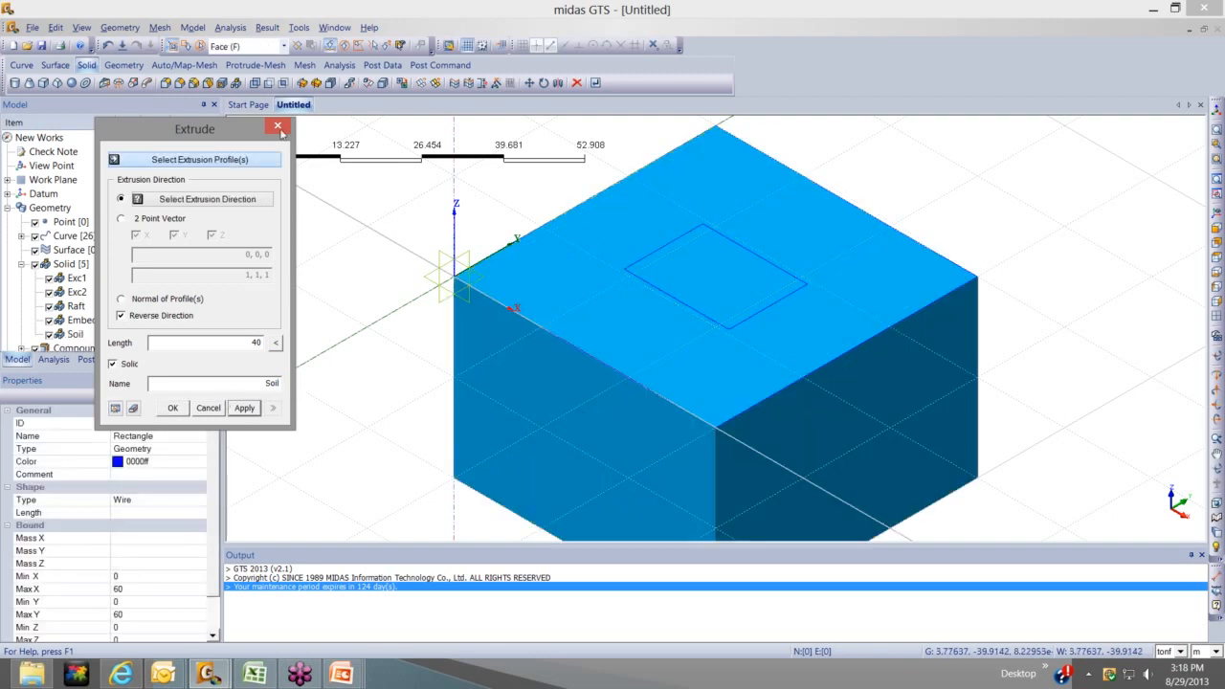
key(Escape)
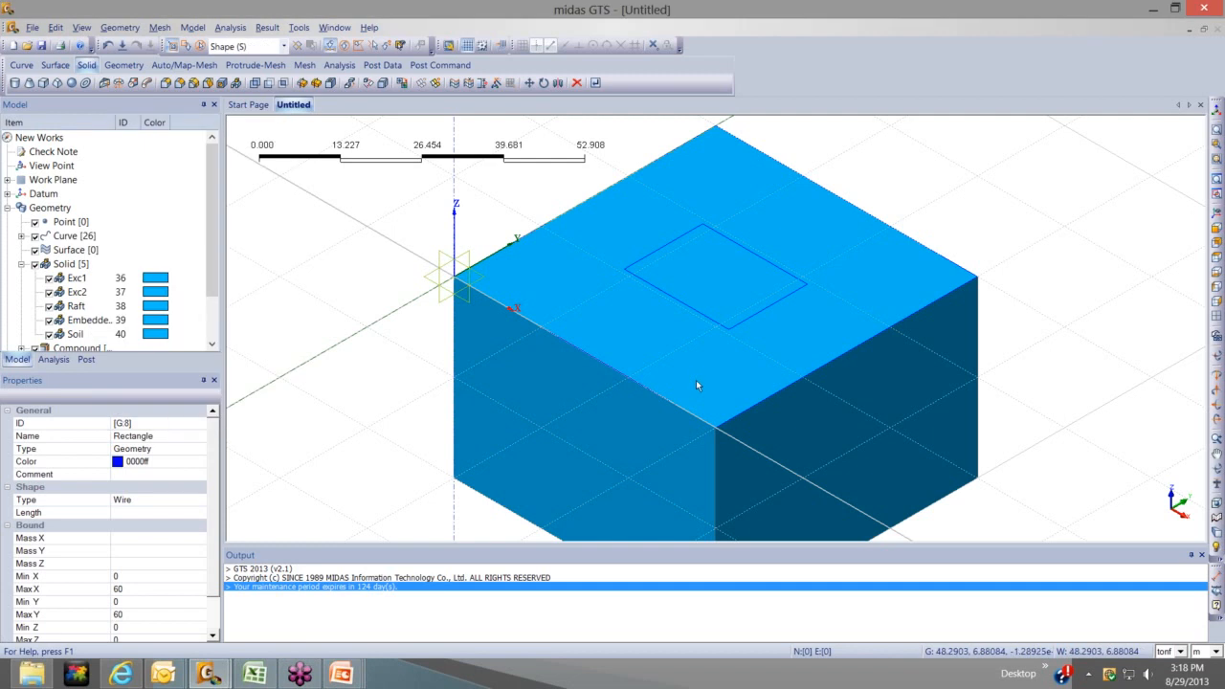
scroll(697, 383, down, 3)
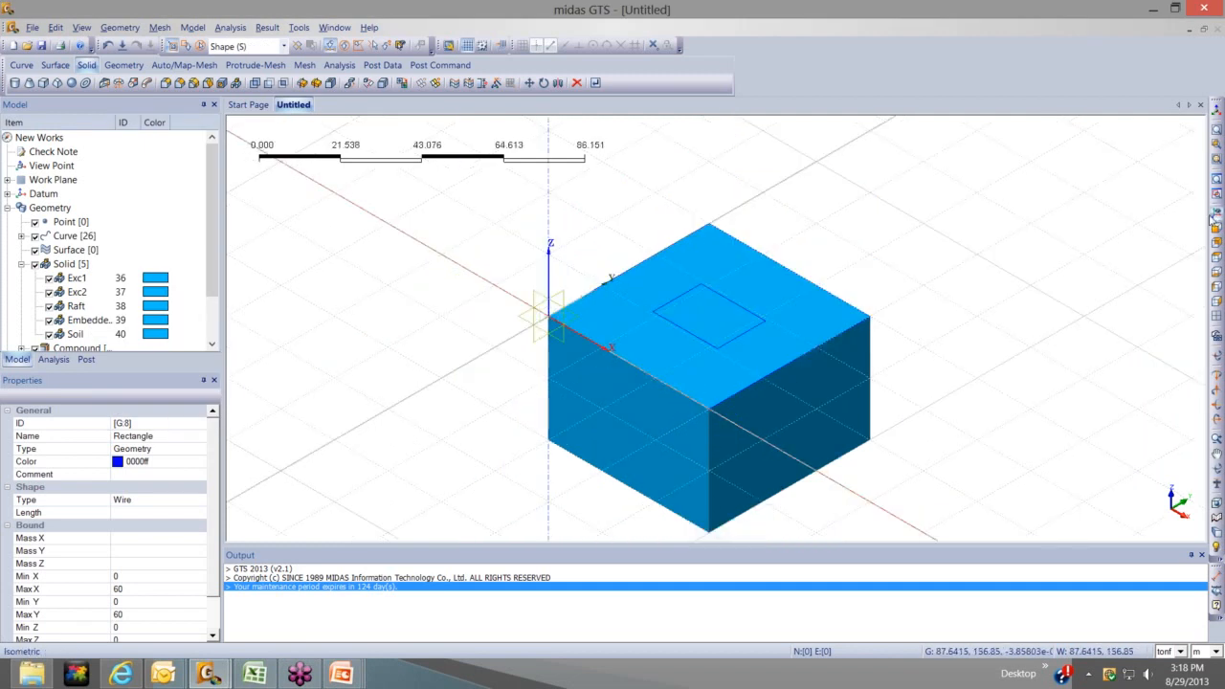
click(1216, 216)
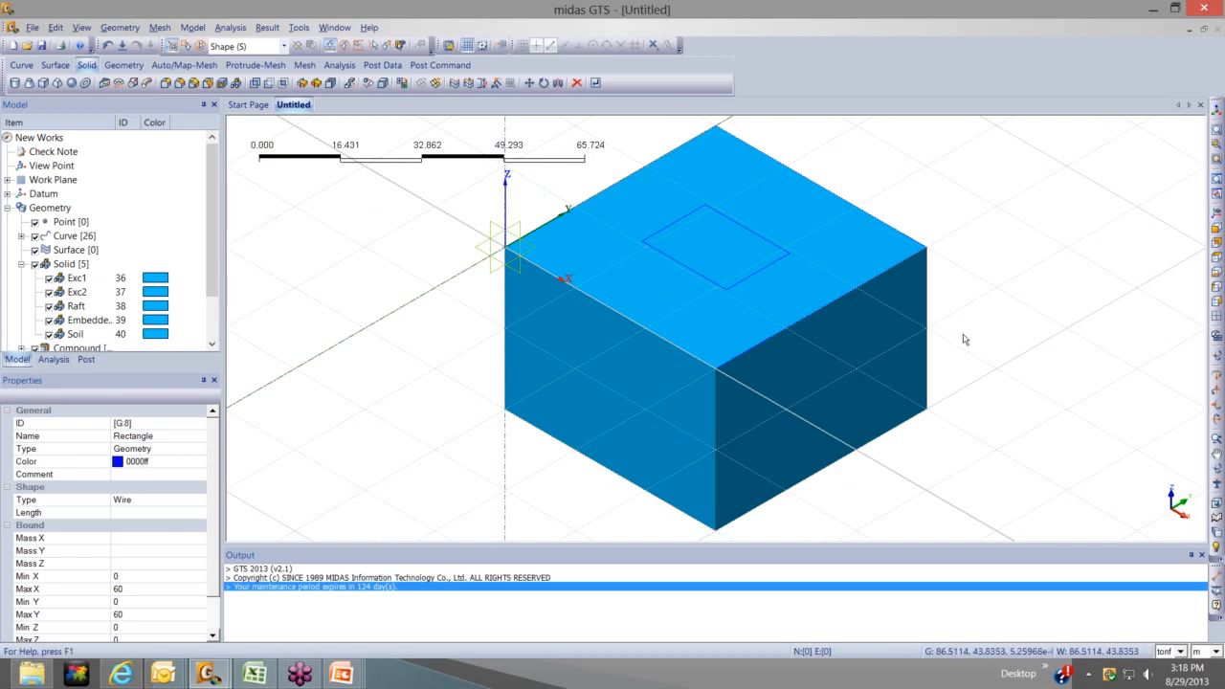
middle_drag(951, 334, 952, 335)
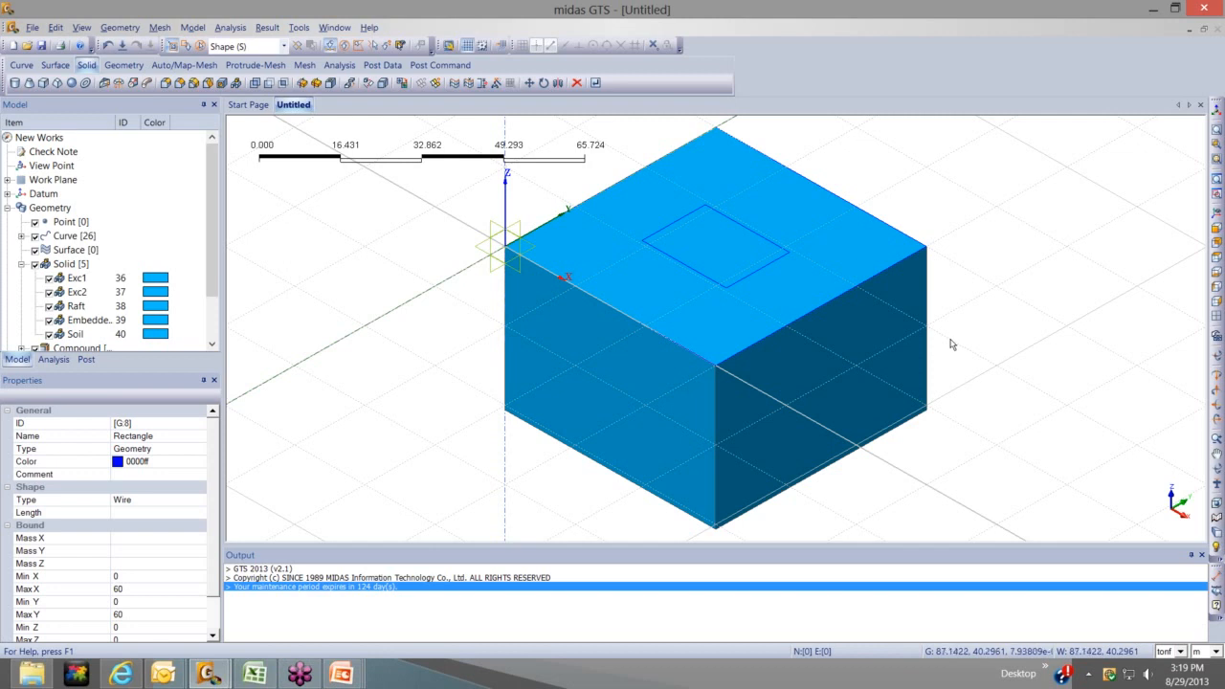
middle_drag(950, 333, 947, 335)
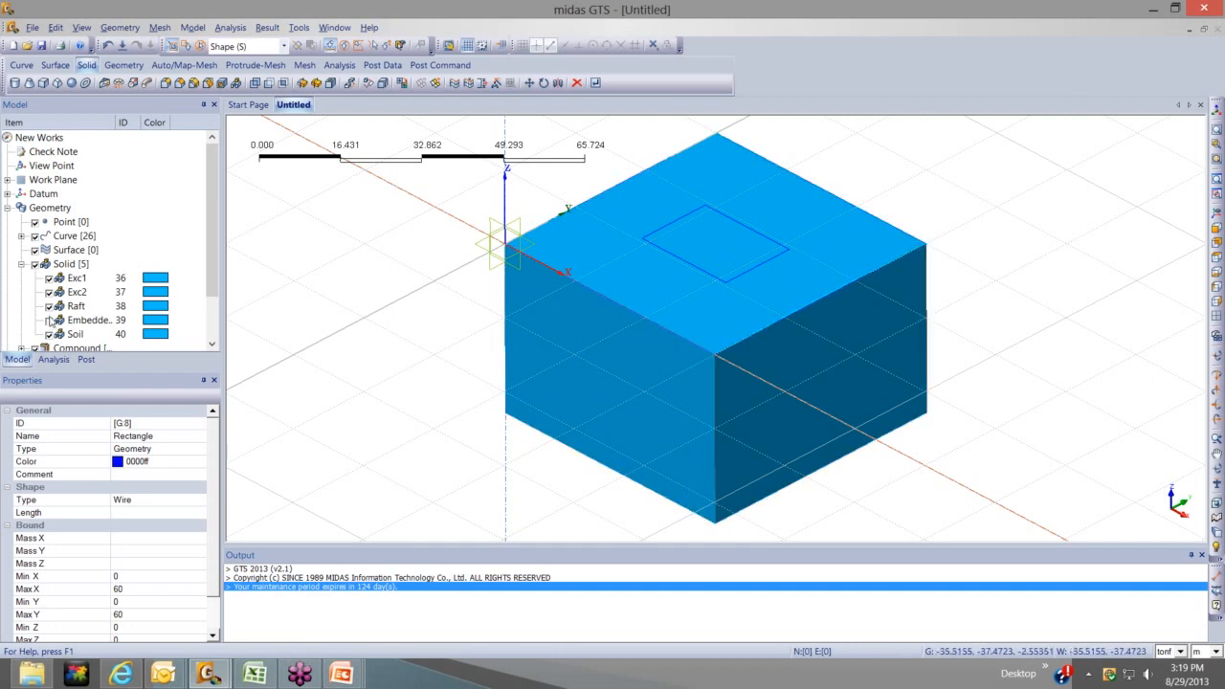
click(48, 279)
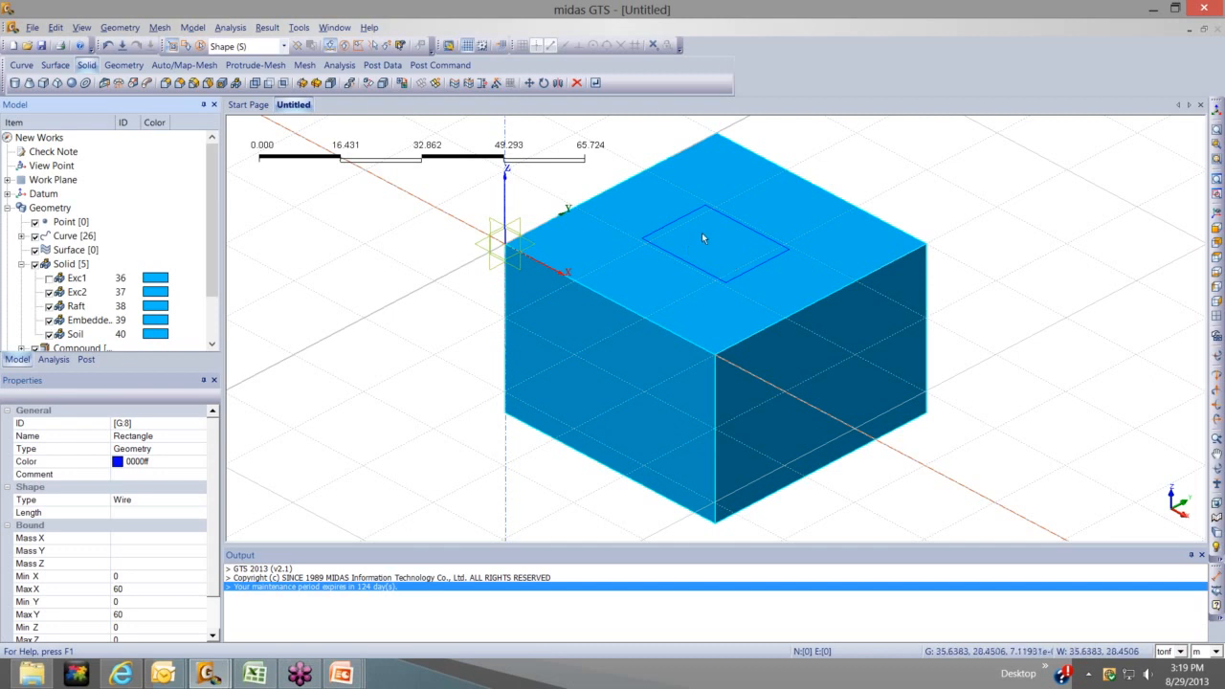
click(119, 28)
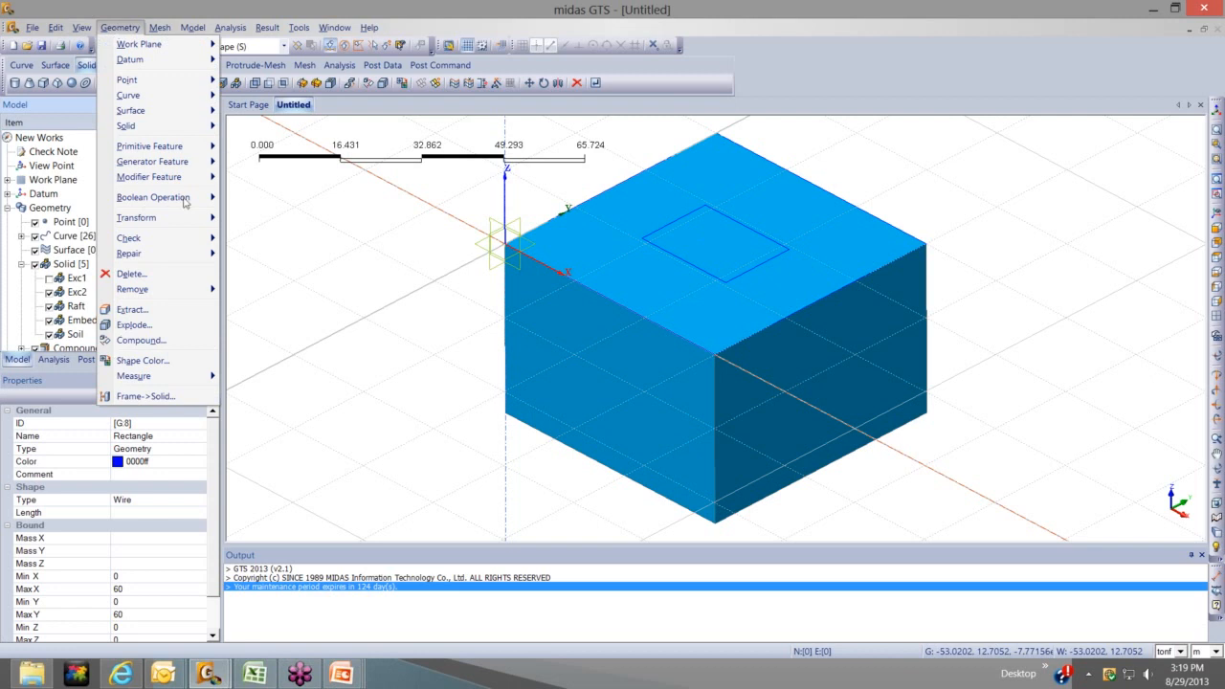
mouse_move(185, 199)
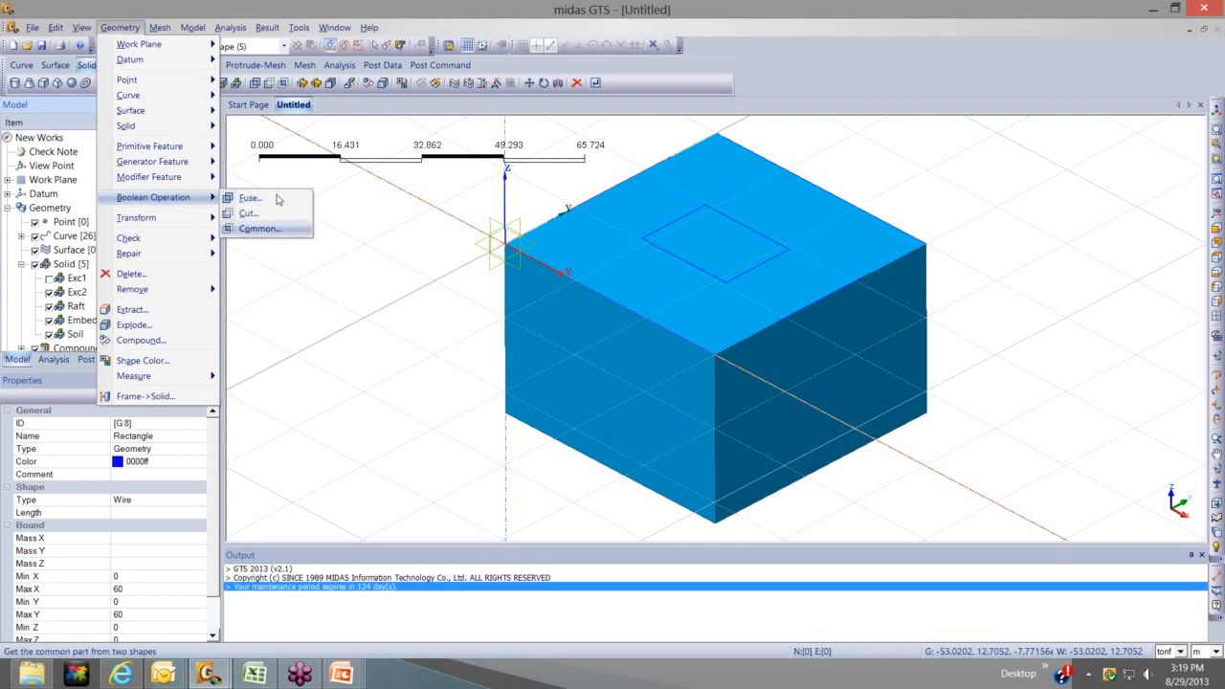
click(250, 213)
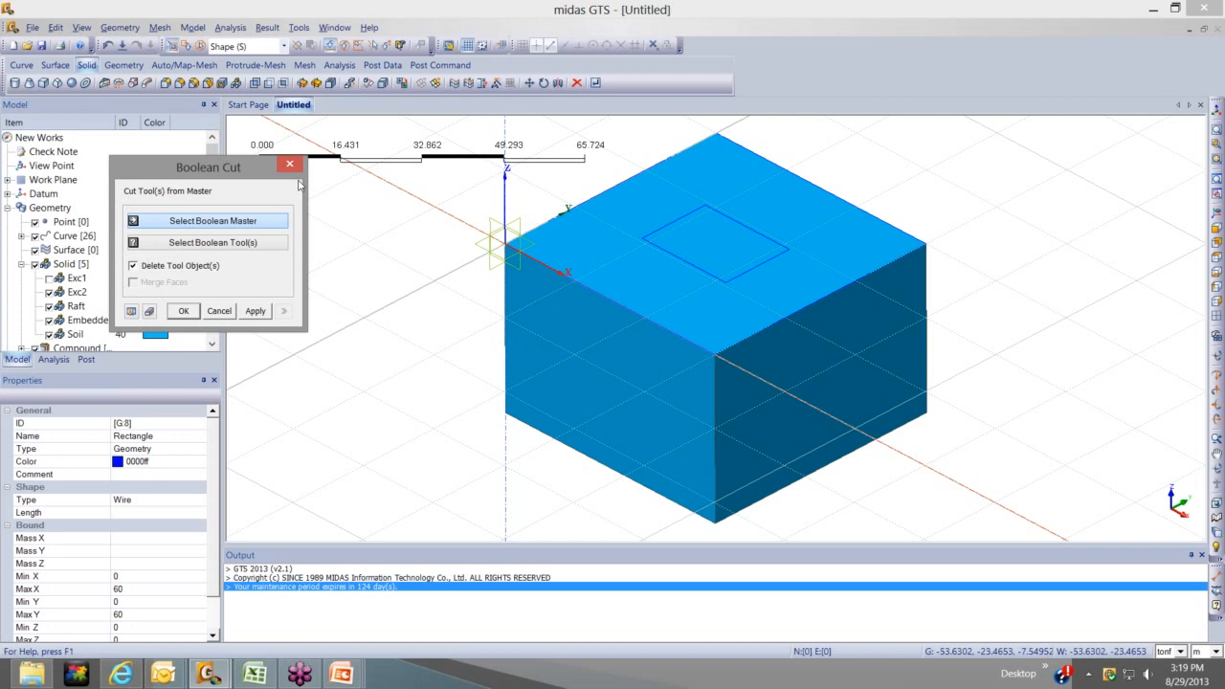
drag(278, 169, 297, 186)
click(307, 182)
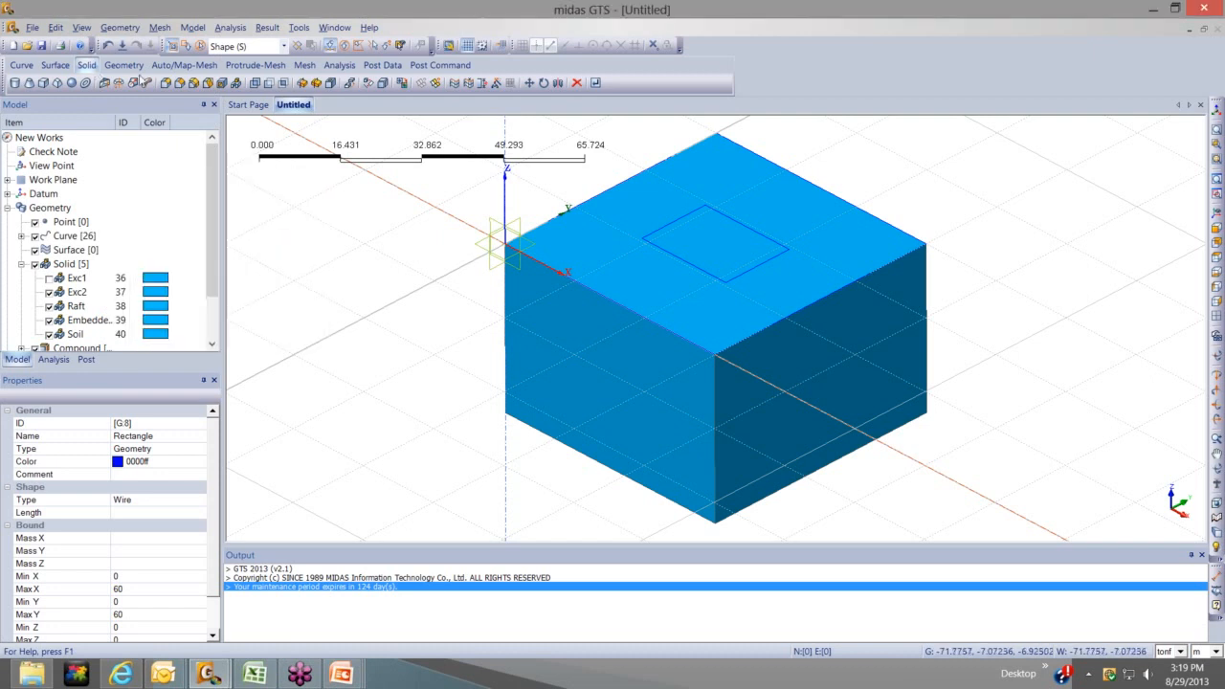
click(255, 84)
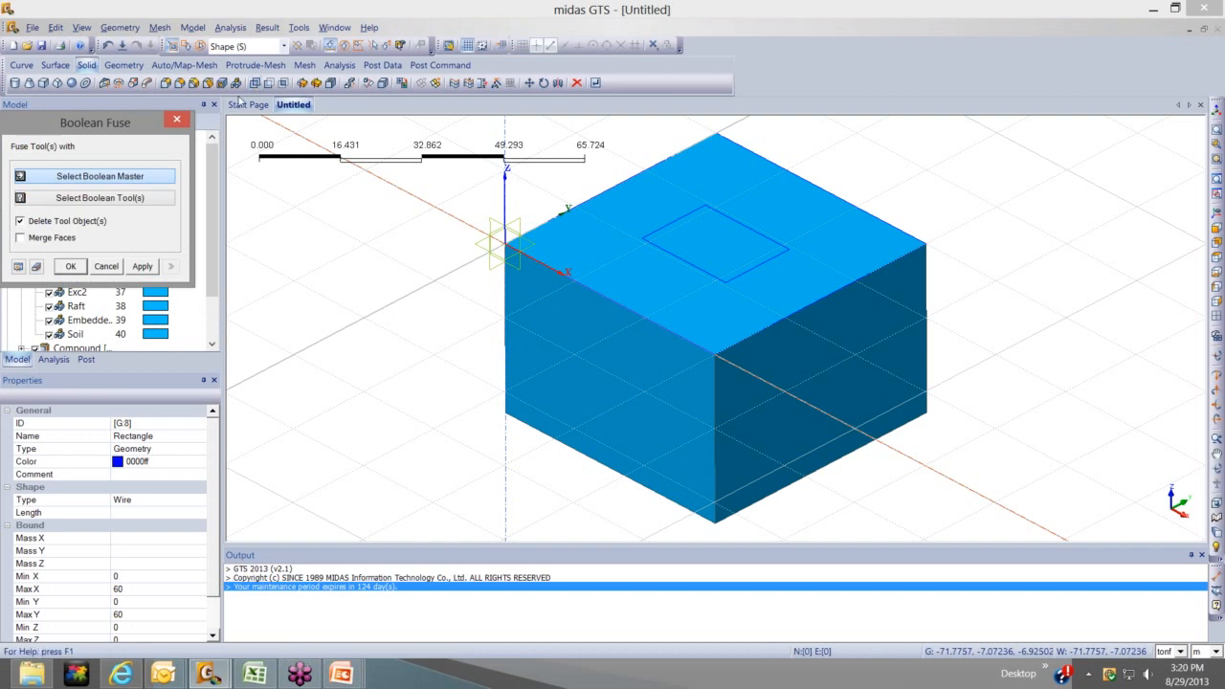
Start a Boolean Cut with the Soil block as master and the Exc1, Exc2, Raft and EmbeddedLimit solids as tools
click(269, 84)
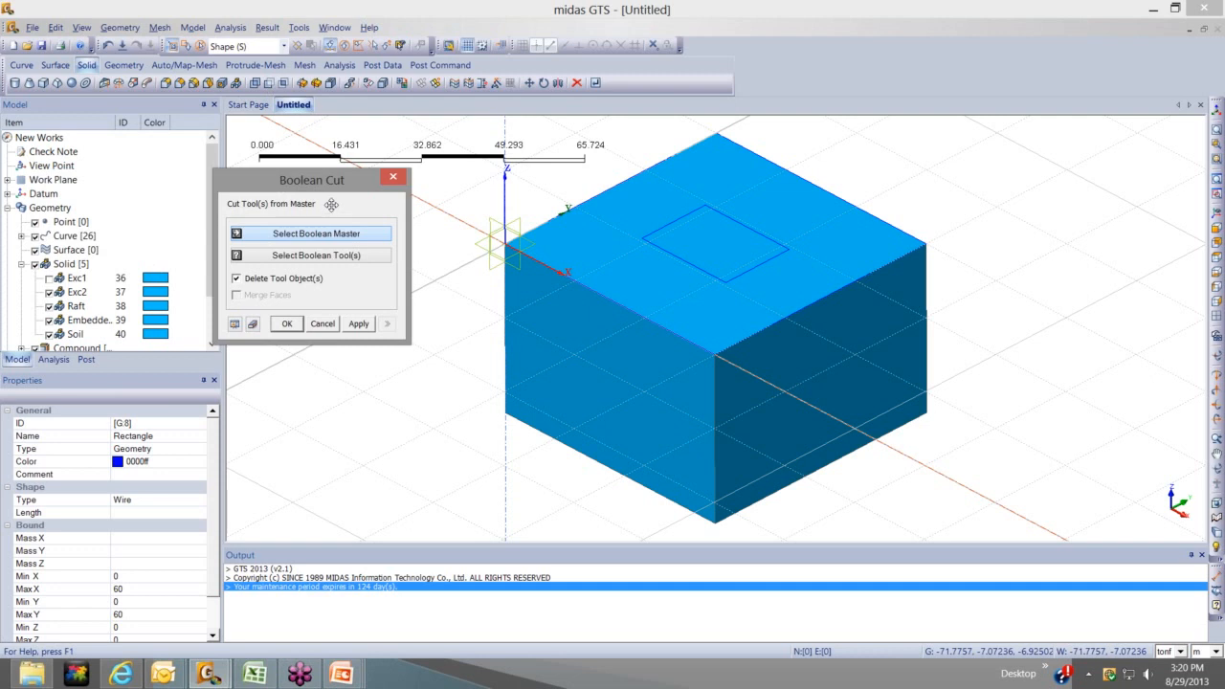
click(569, 288)
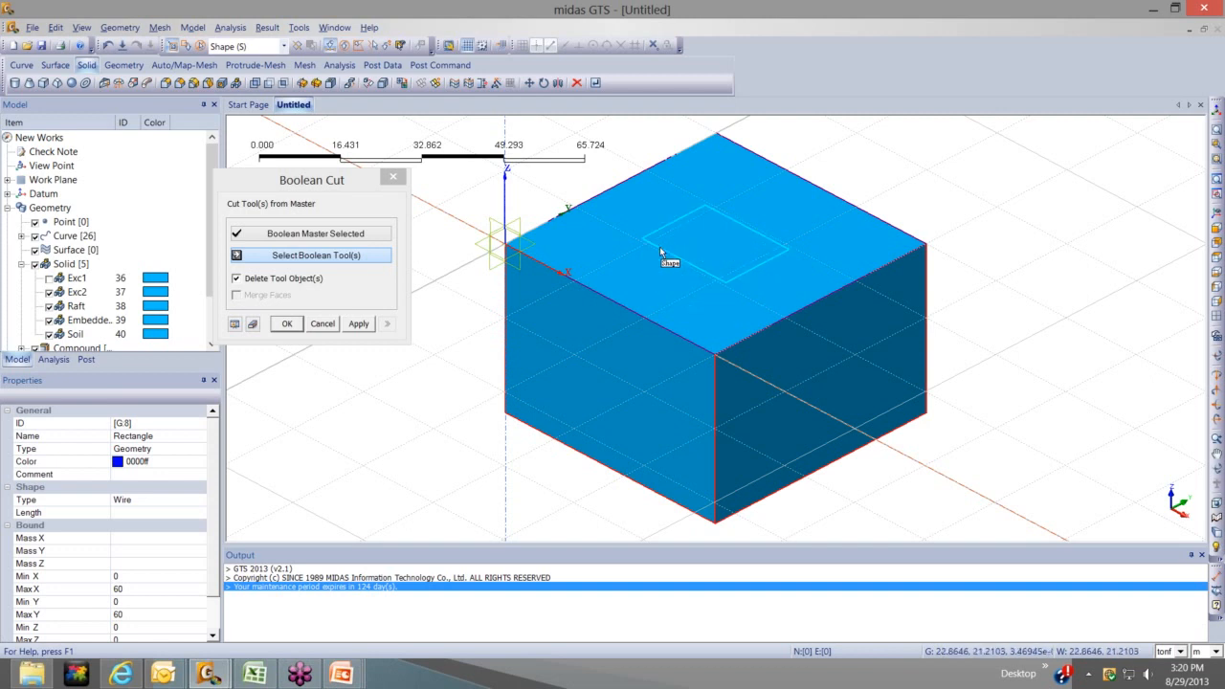
click(262, 255)
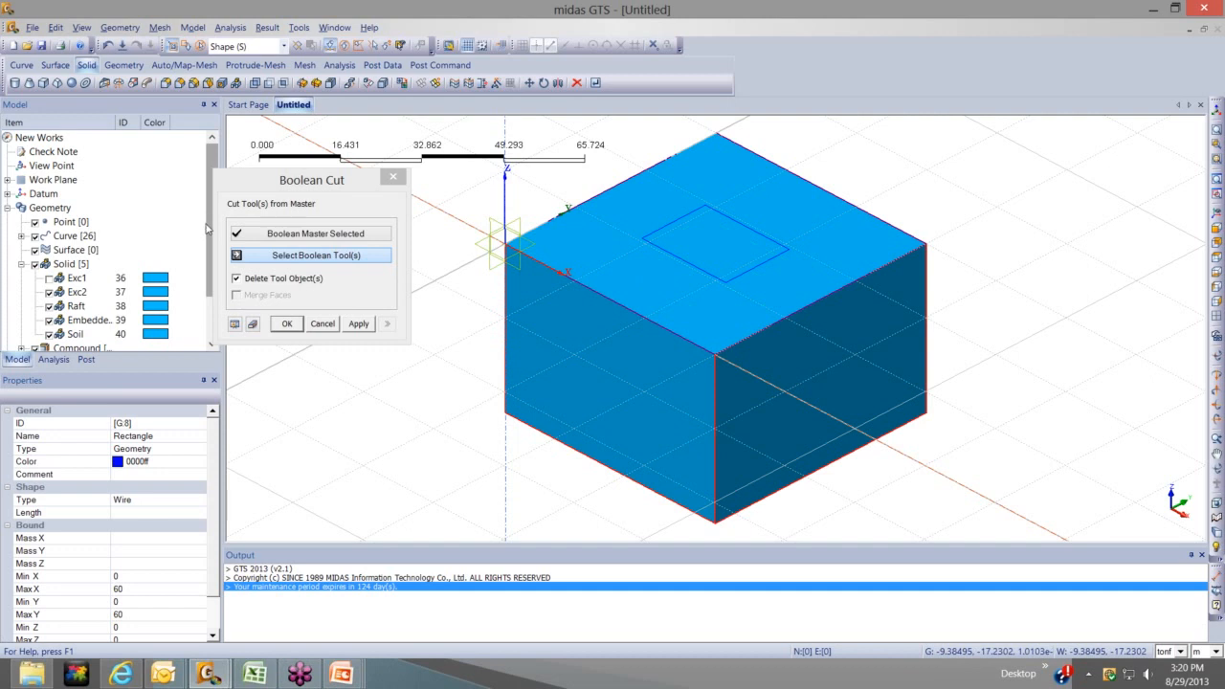
scroll(98, 267, down, 1)
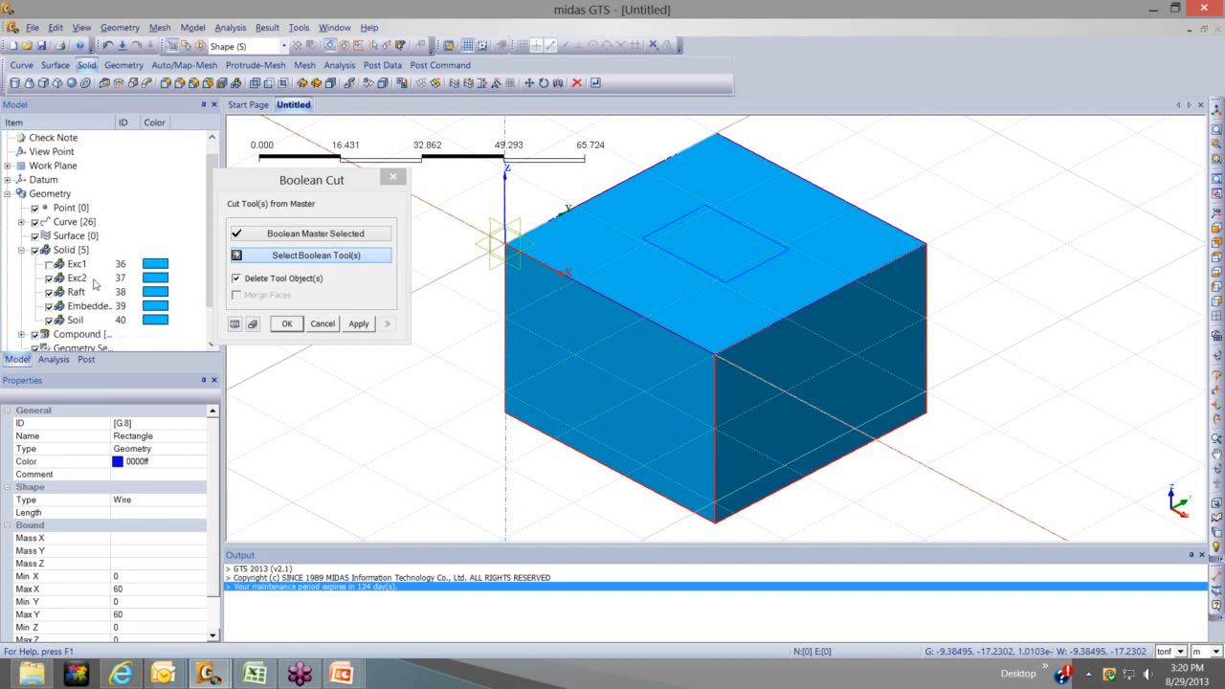
click(52, 267)
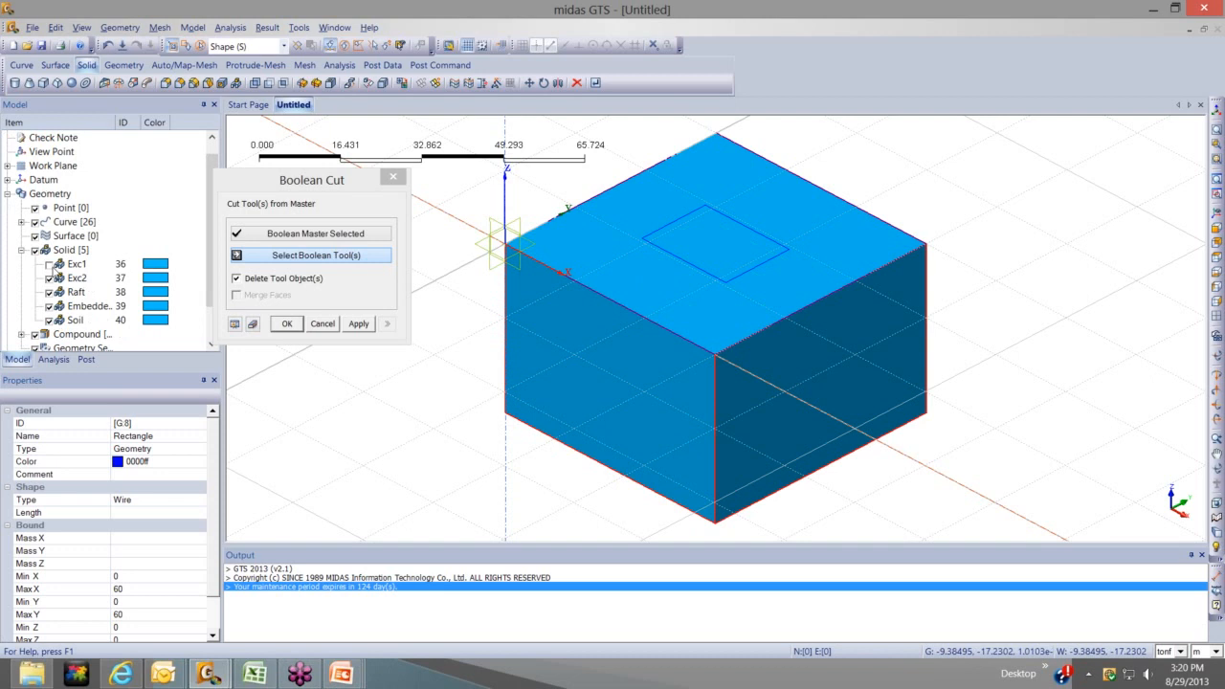
click(79, 265)
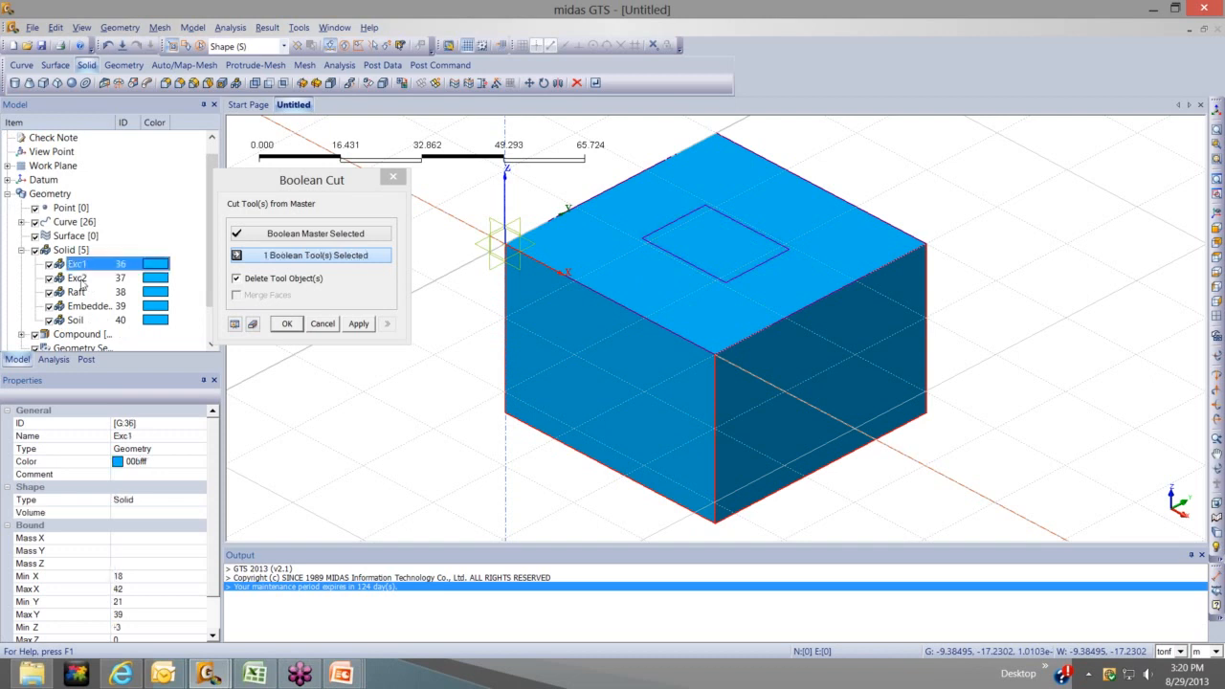
ctrl+click(83, 279)
ctrl+click(85, 293)
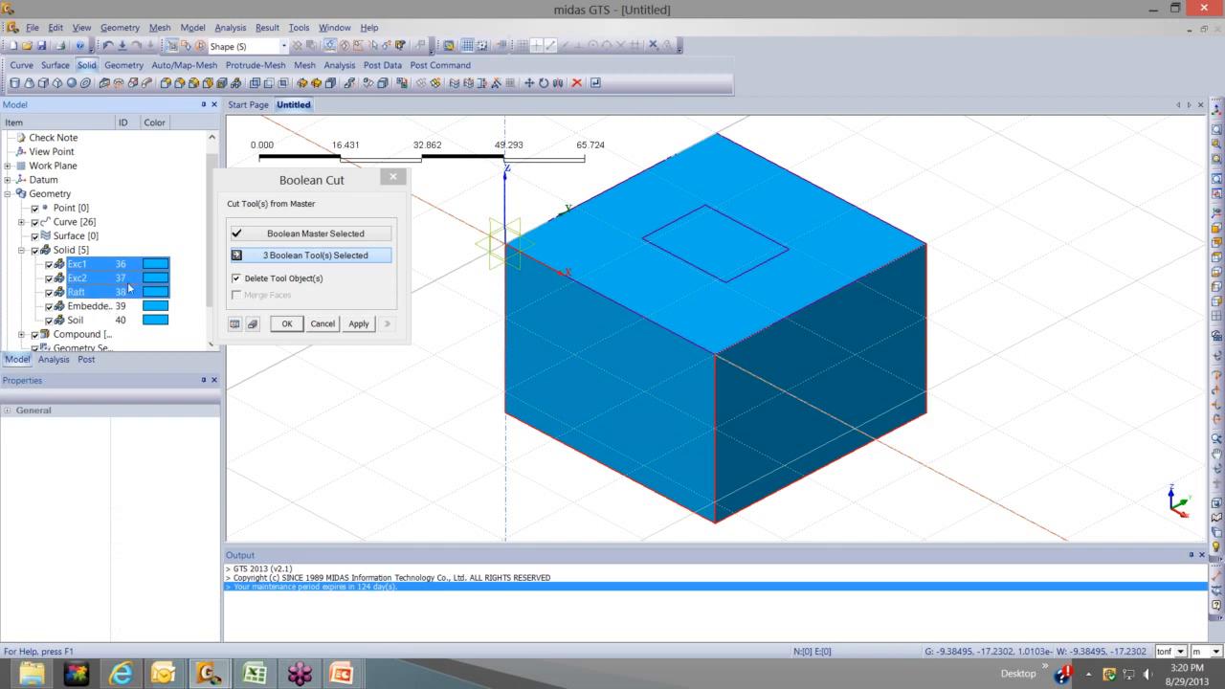
ctrl+click(115, 306)
Turn off deletion of the tool objects, preview the pit cut into the soil block, and apply the Boolean Cut
click(237, 278)
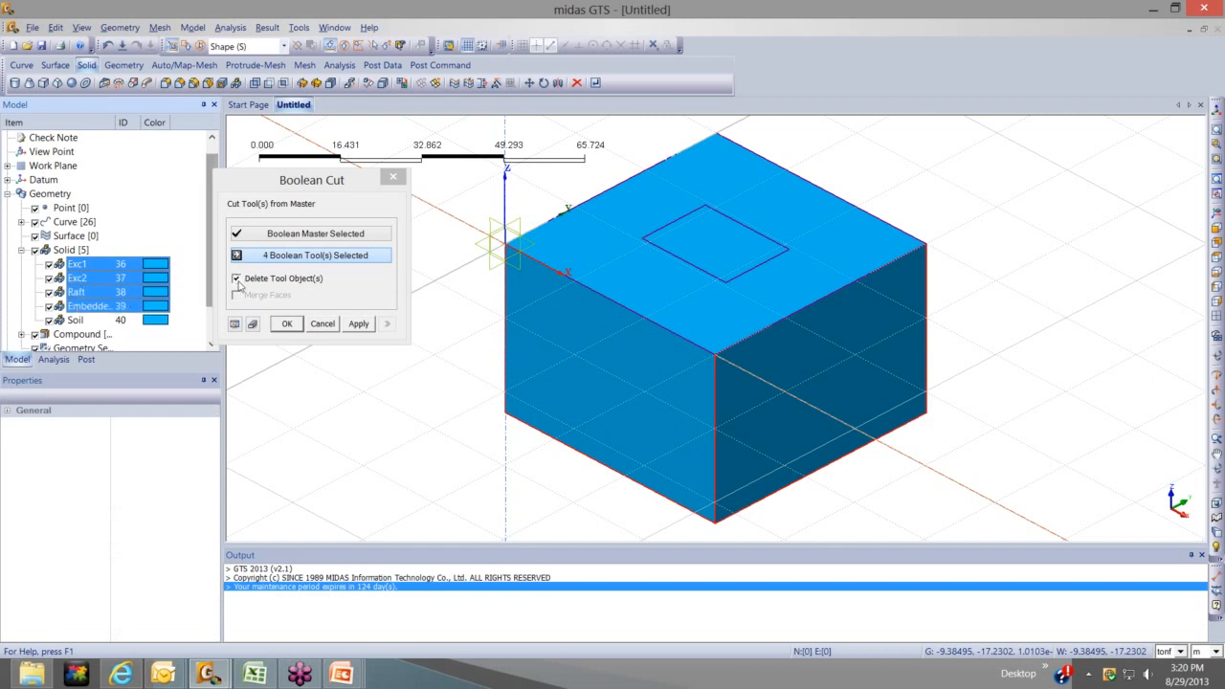
click(236, 279)
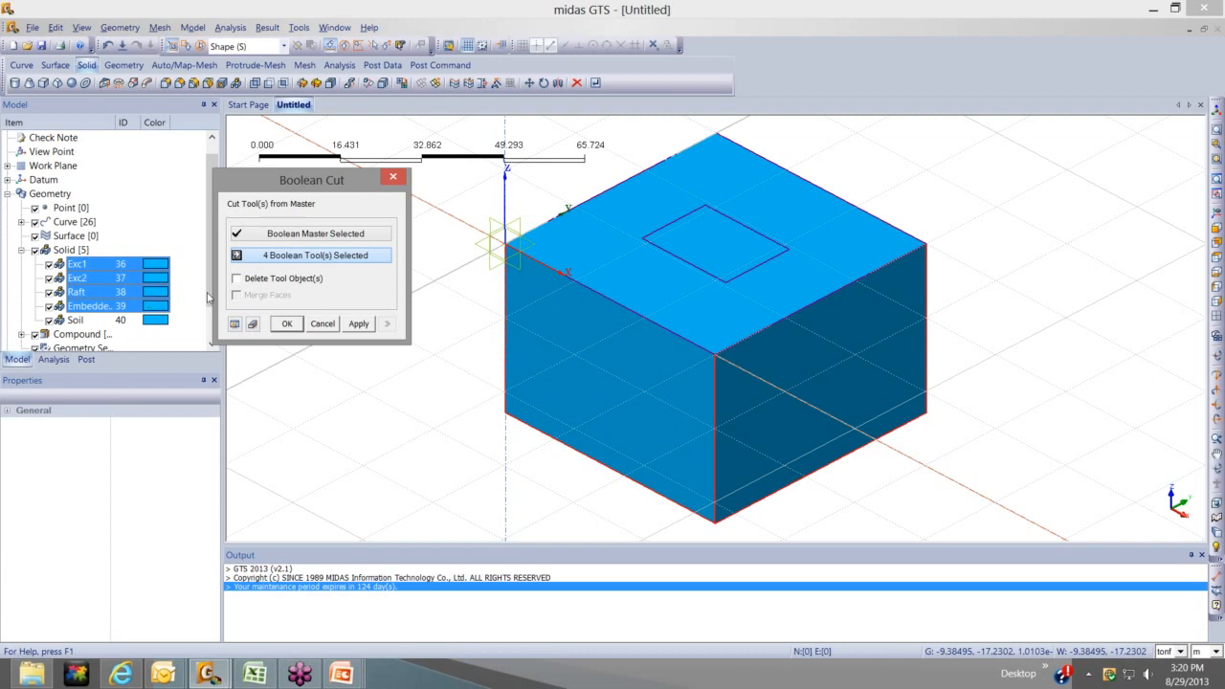
click(236, 326)
middle_drag(602, 386, 686, 257)
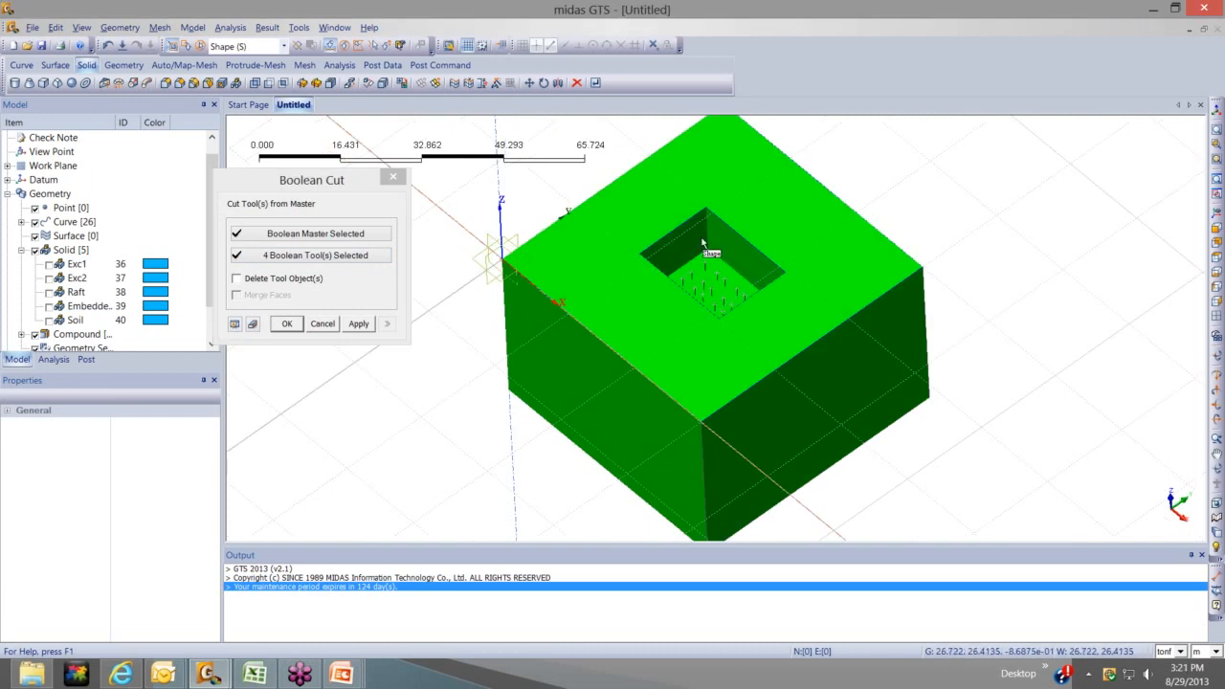
middle_drag(708, 260, 457, 209)
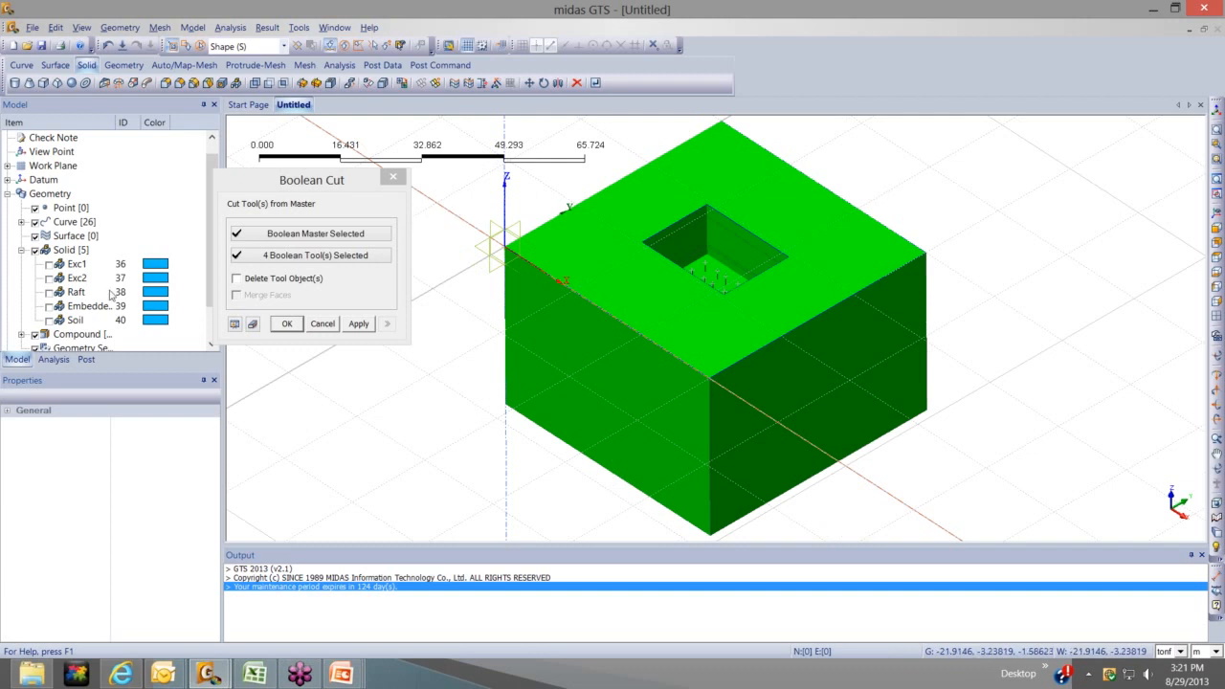
click(357, 324)
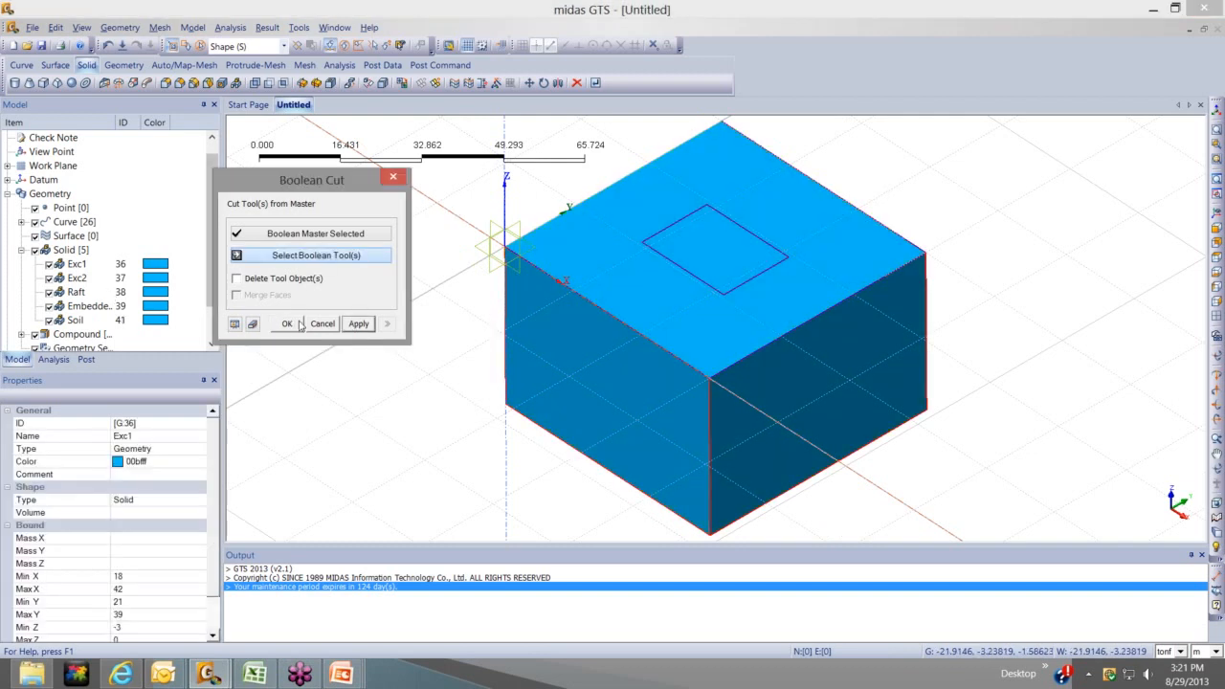
click(386, 182)
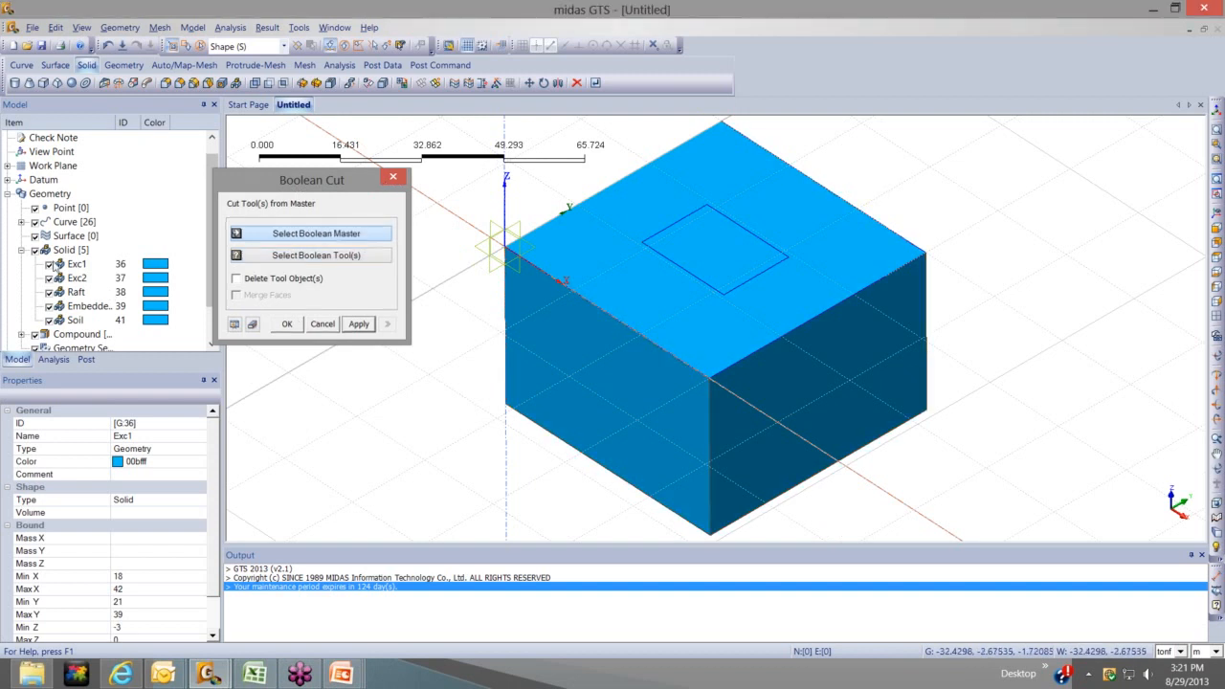
Toggle the visibility of the Exc1, Exc2, Raft and EmbeddedLimit solids to examine the pit cut into the soil block
click(49, 264)
click(49, 277)
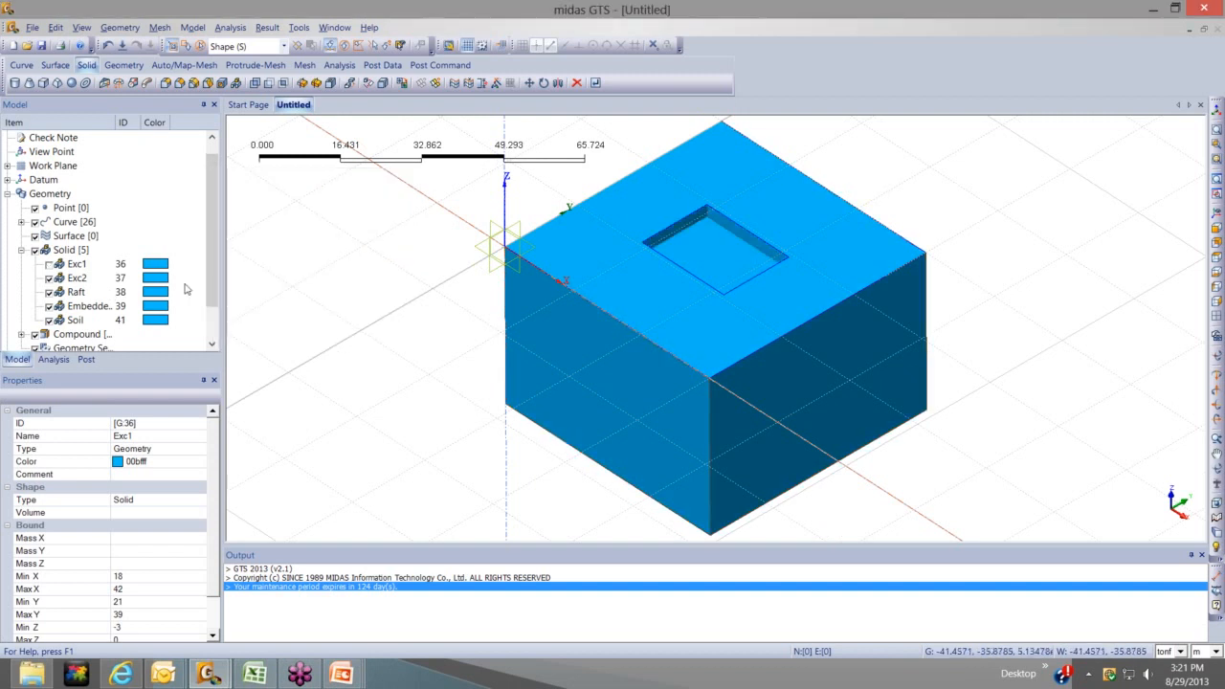
mouse_move(949, 341)
middle_down()
mouse_move(952, 325)
mouse_move(943, 357)
middle_up()
click(48, 292)
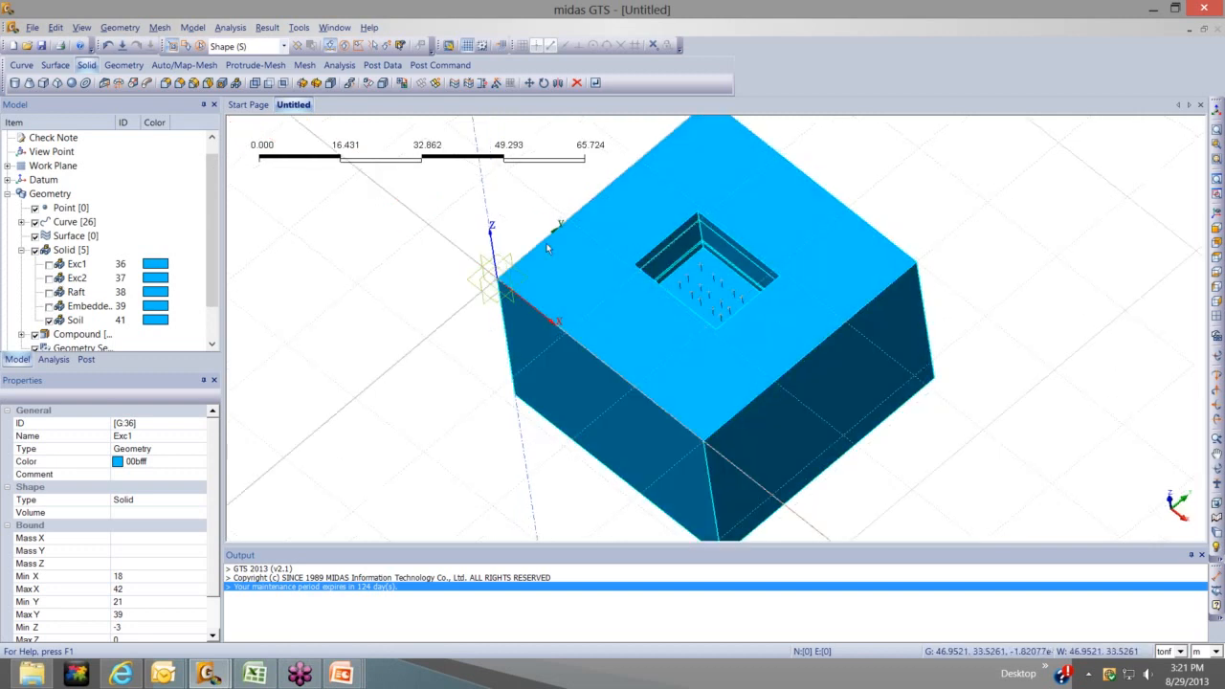
click(49, 306)
click(49, 292)
click(49, 264)
click(49, 277)
middle_drag(549, 331, 643, 309)
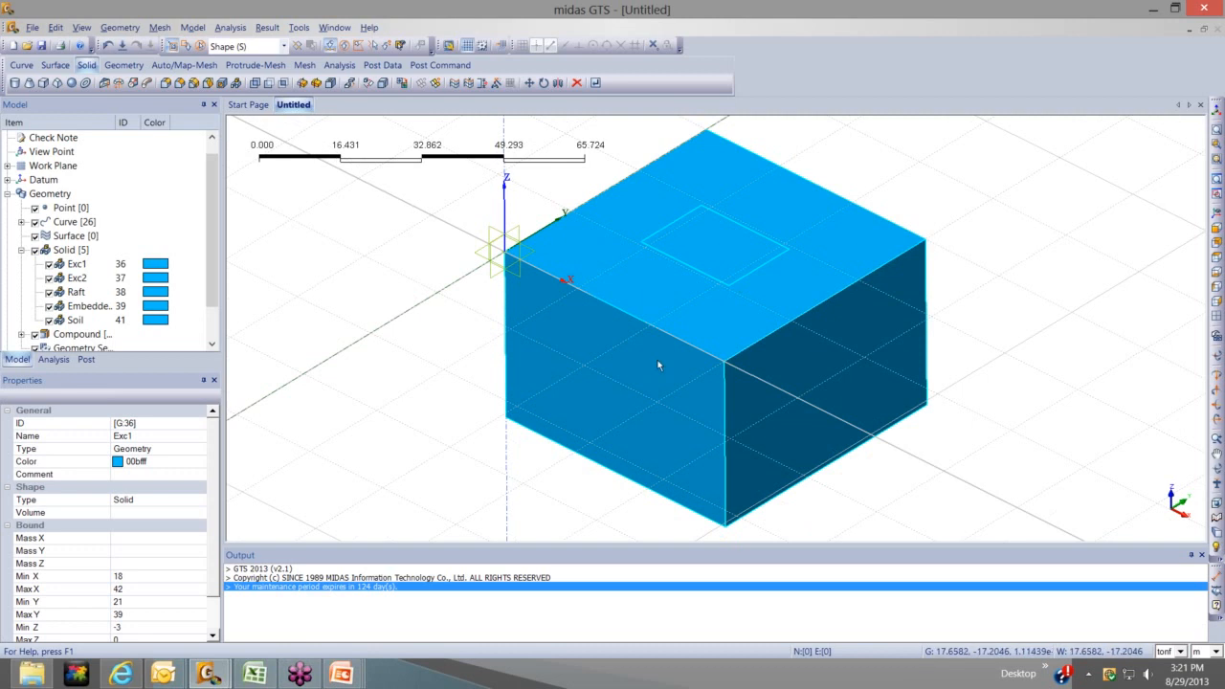
Set the work plane to XZ (0,-1,0) and show the model in front elevation
click(1216, 229)
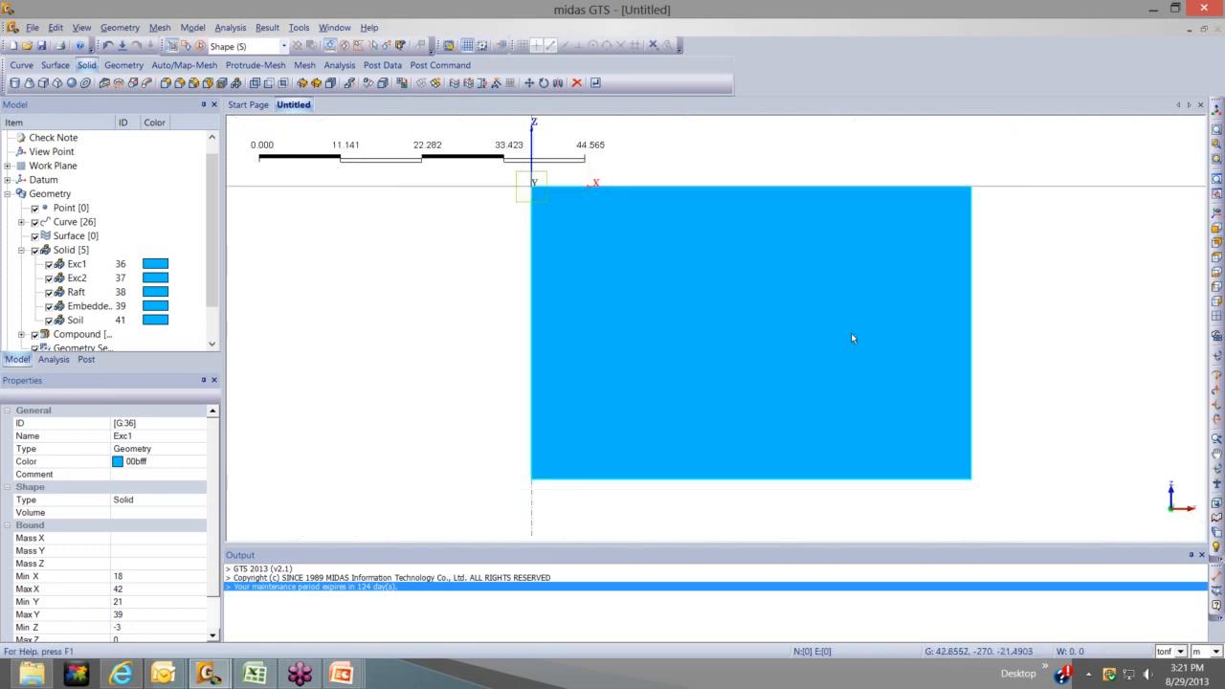
middle_drag(844, 370, 775, 328)
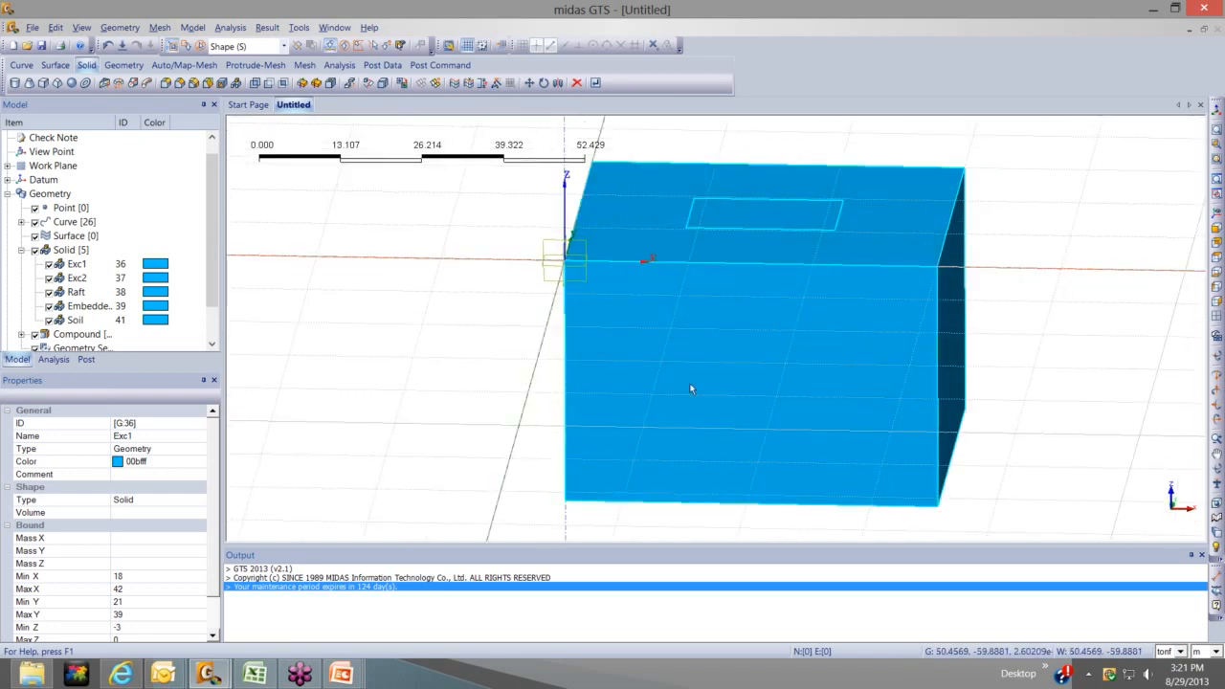
middle_drag(793, 340, 790, 415)
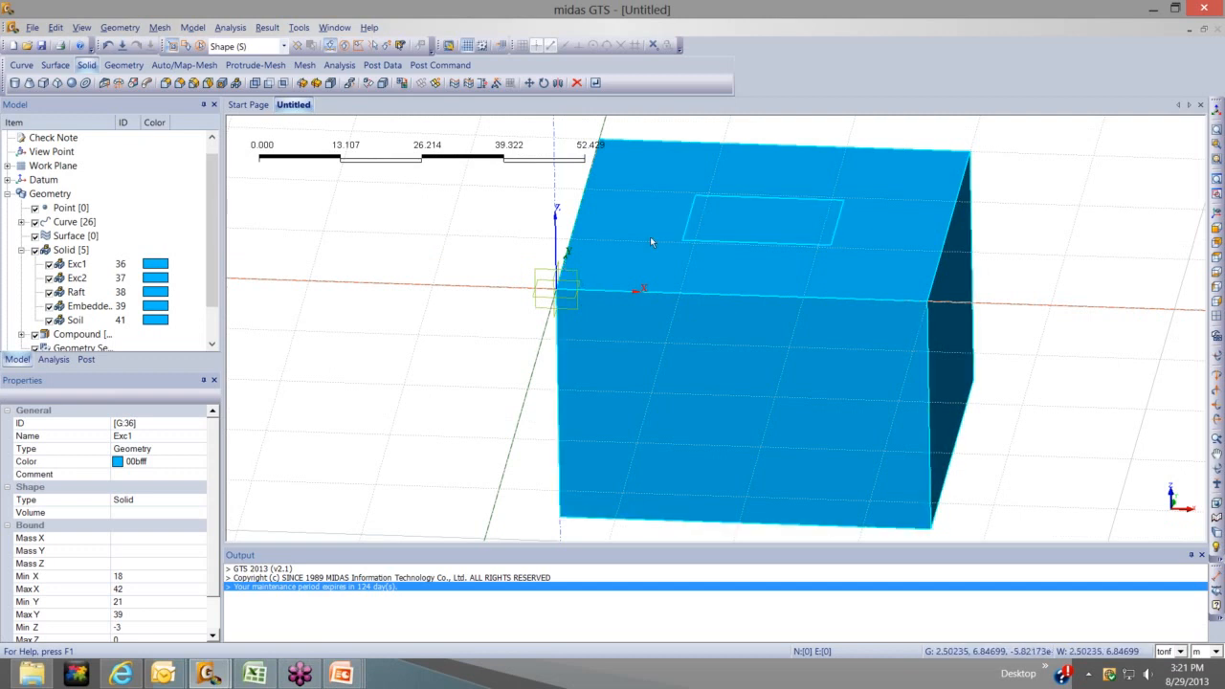
click(8, 167)
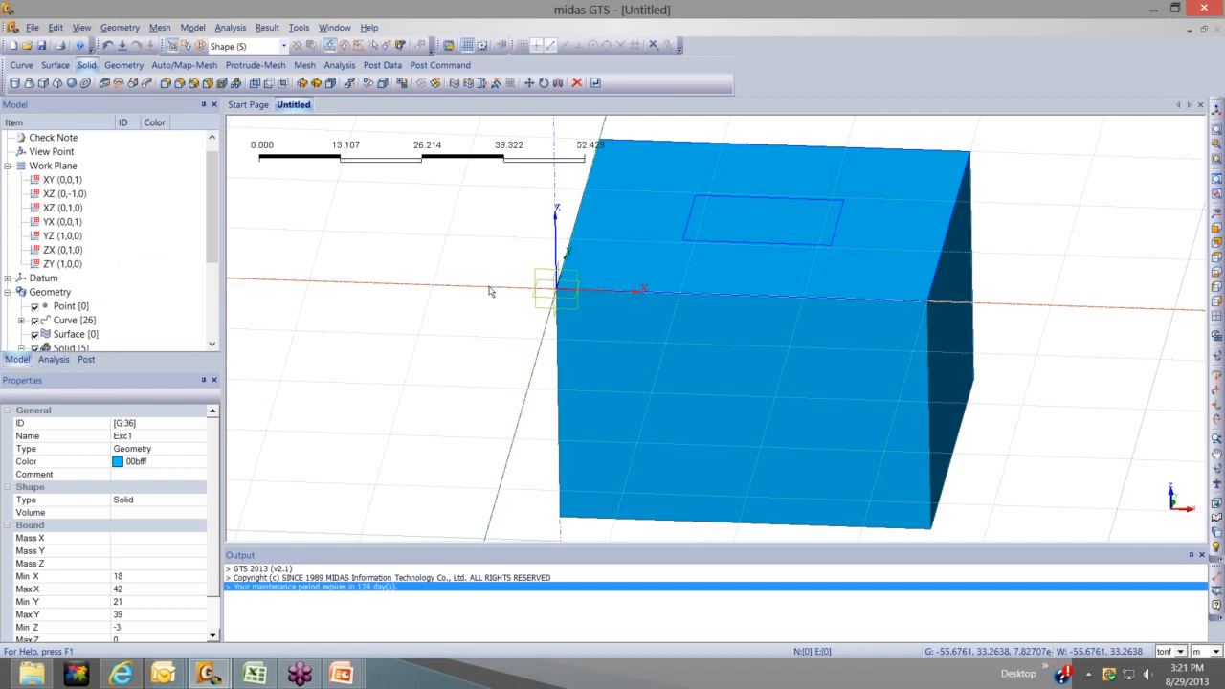
double_click(52, 195)
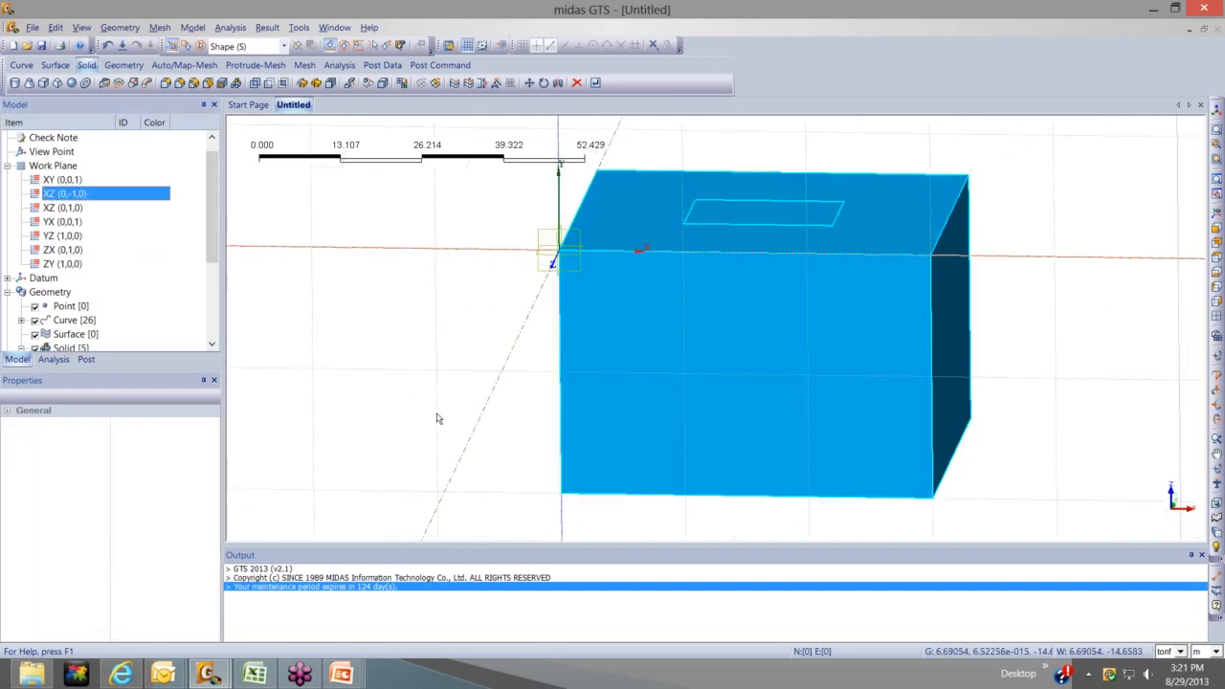
middle_drag(438, 418, 602, 397)
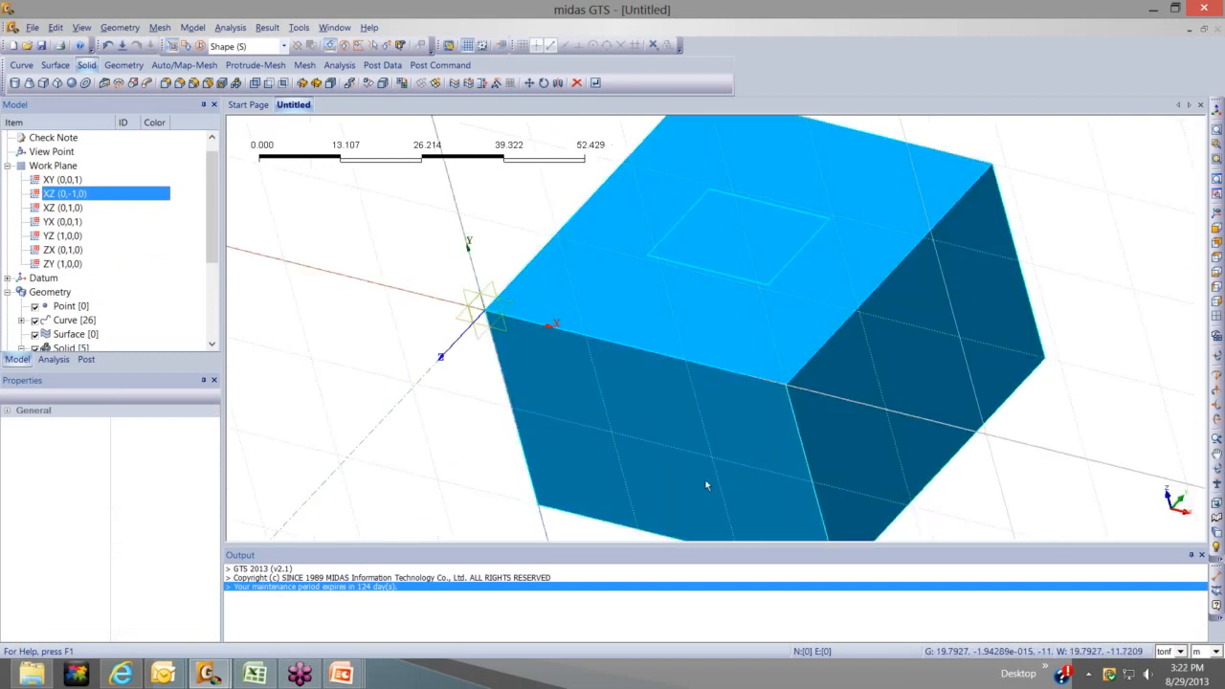
middle_drag(762, 388, 1073, 355)
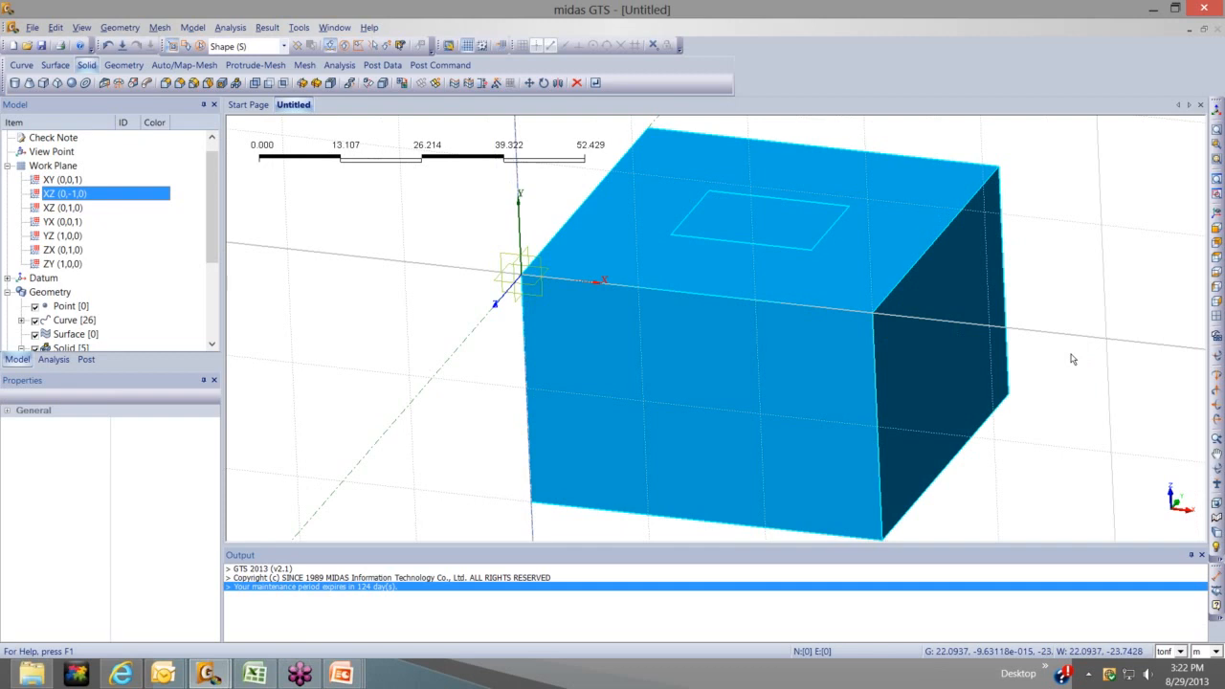
click(1217, 229)
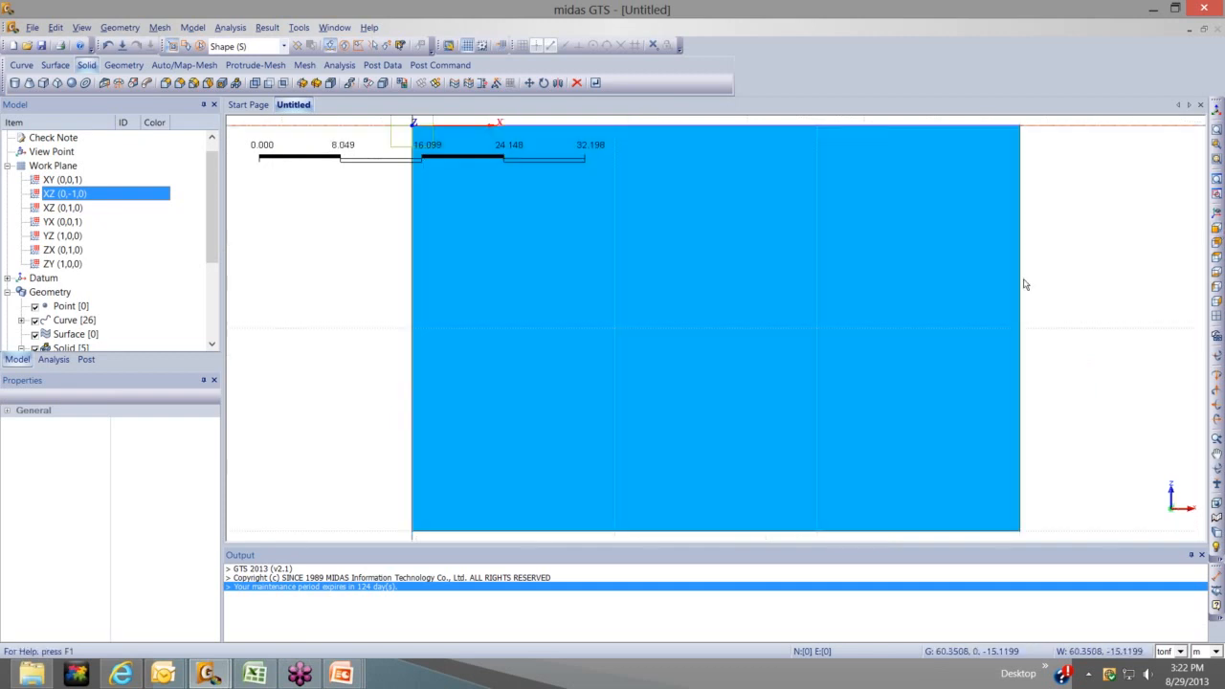
scroll(1026, 282, down, 2)
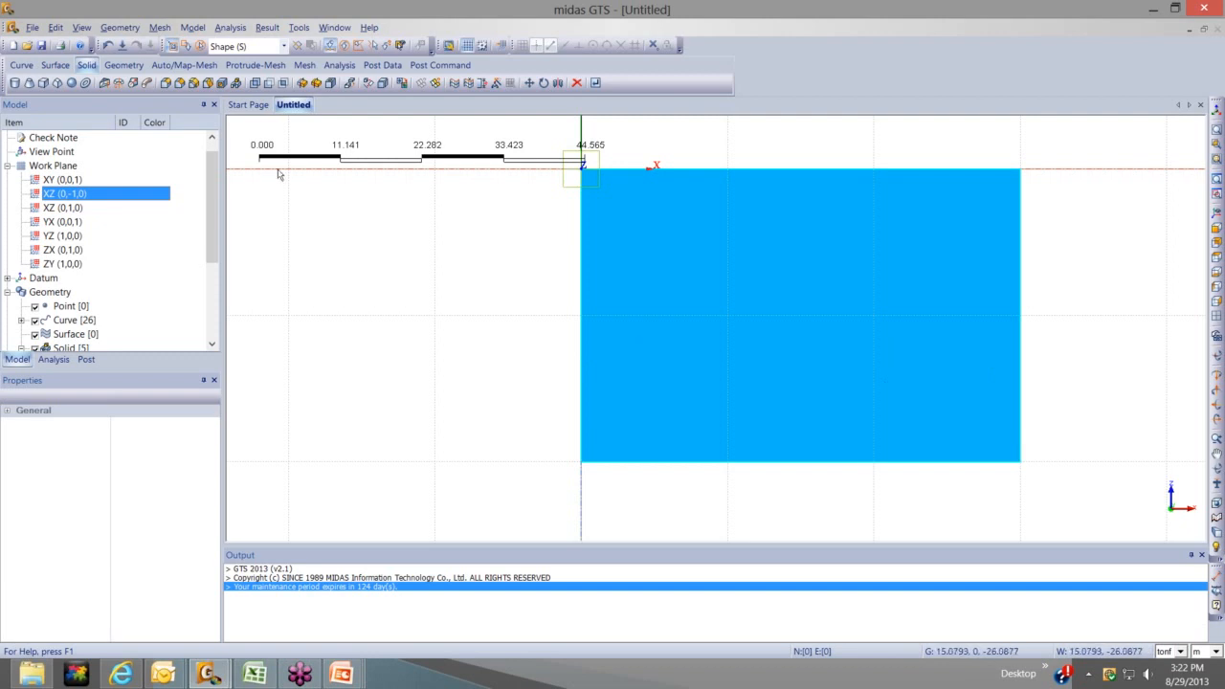
click(36, 66)
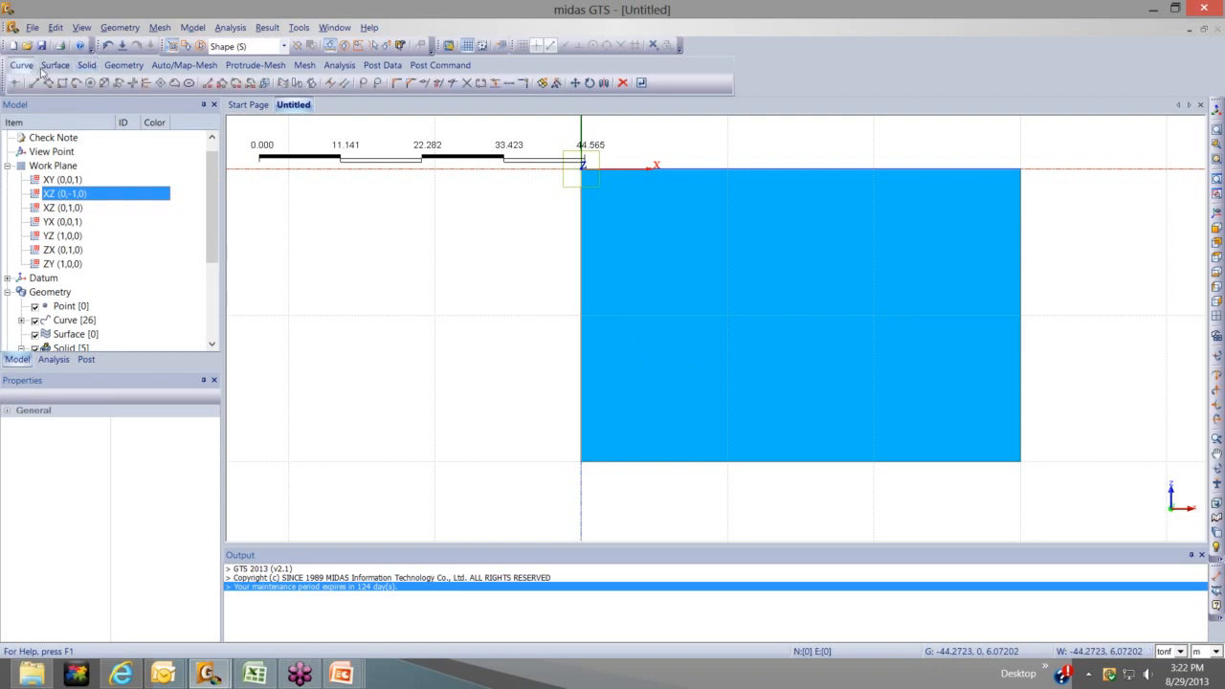
click(34, 83)
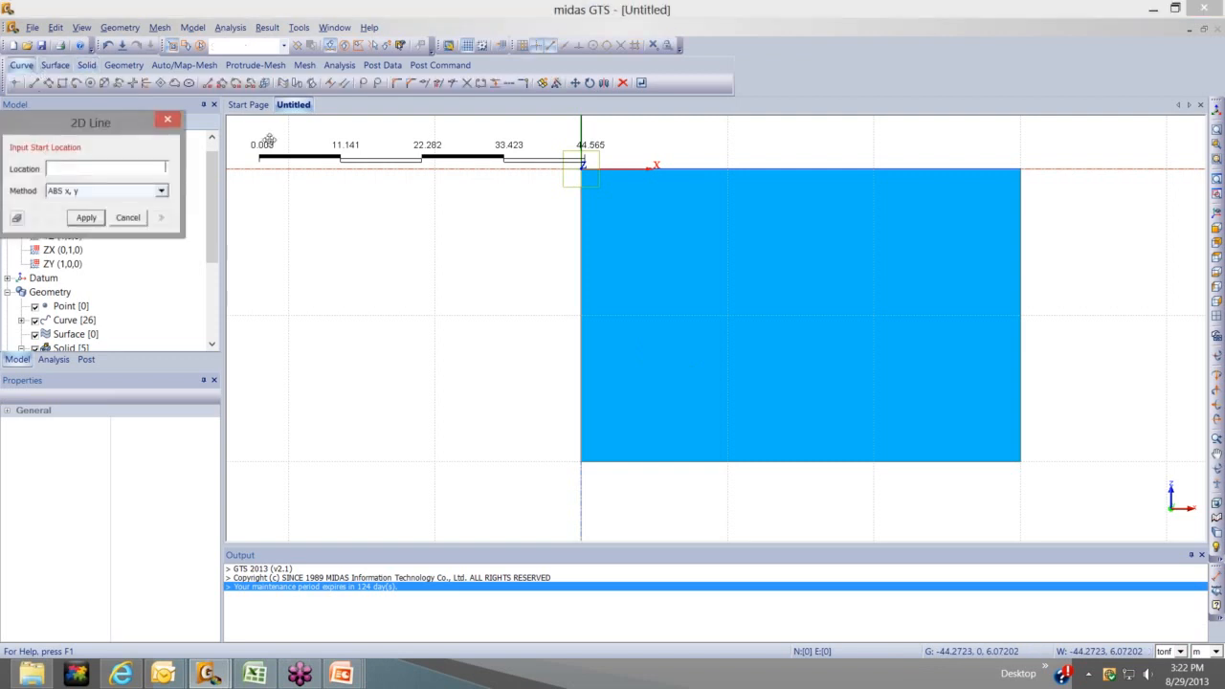
drag(269, 140, 310, 172)
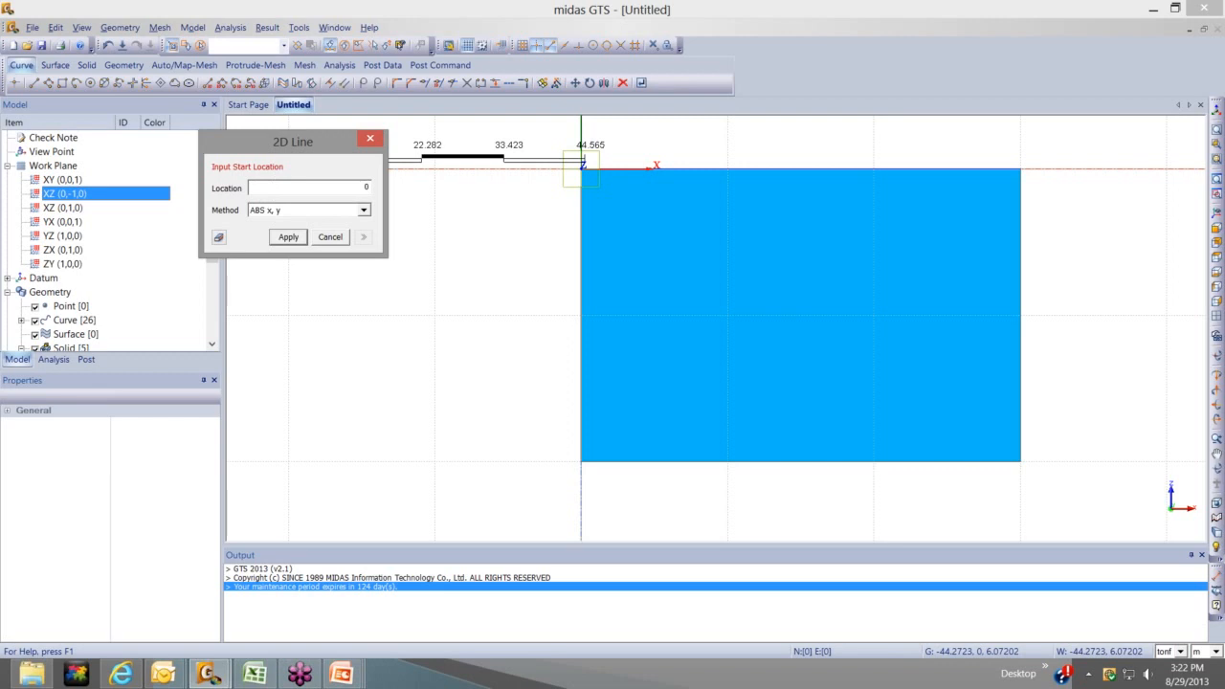
text(,-)
text(4)
text(0)
key(Return)
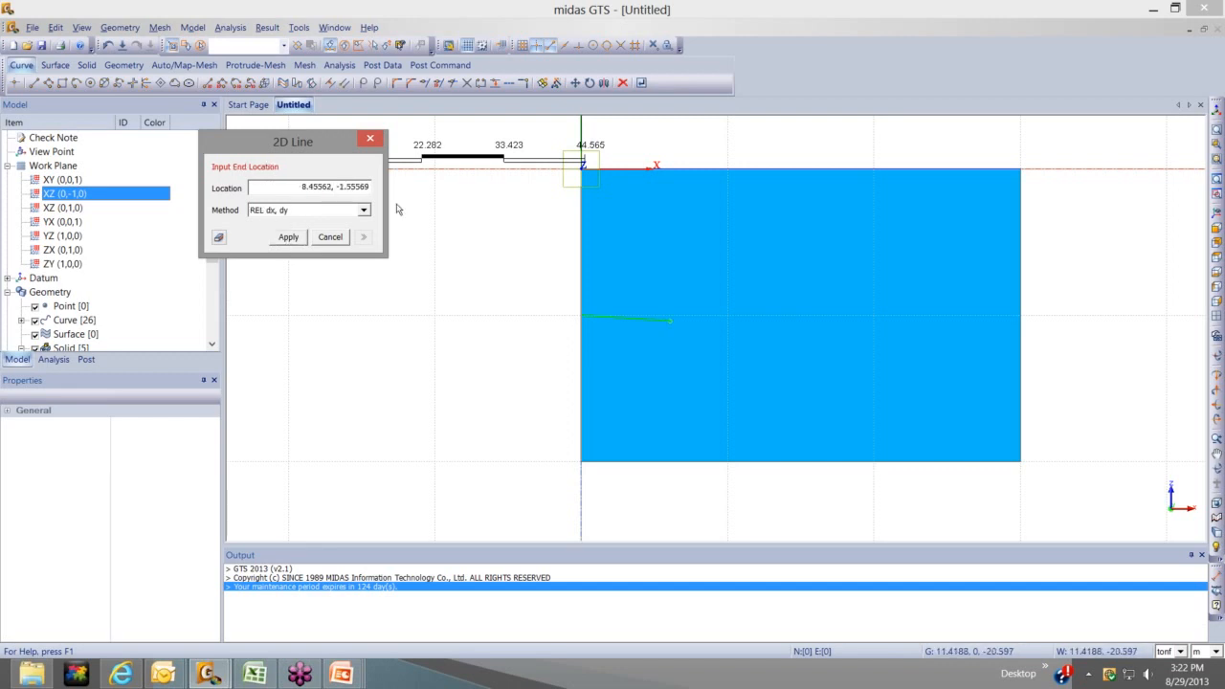
click(333, 240)
Draw a gently descending 2D line across the soil block's front face from 0,-30 to just beyond the block's far X edge
drag(115, 123, 241, 157)
text(0,)
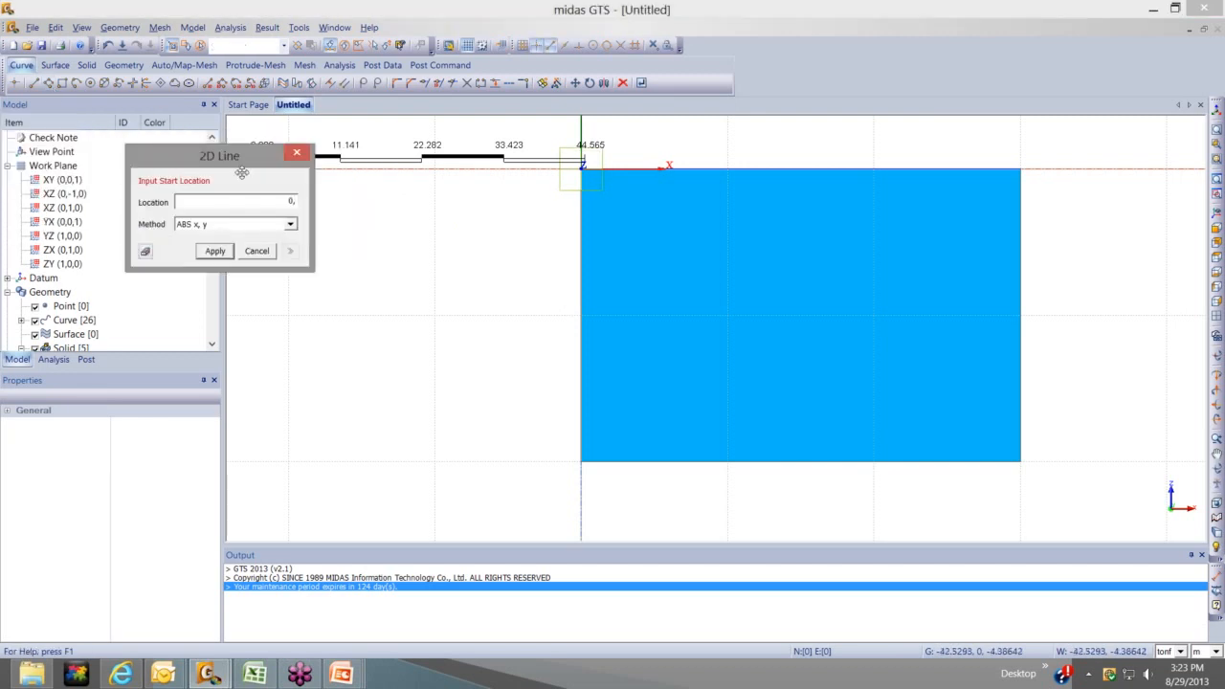
text(-30)
key(Return)
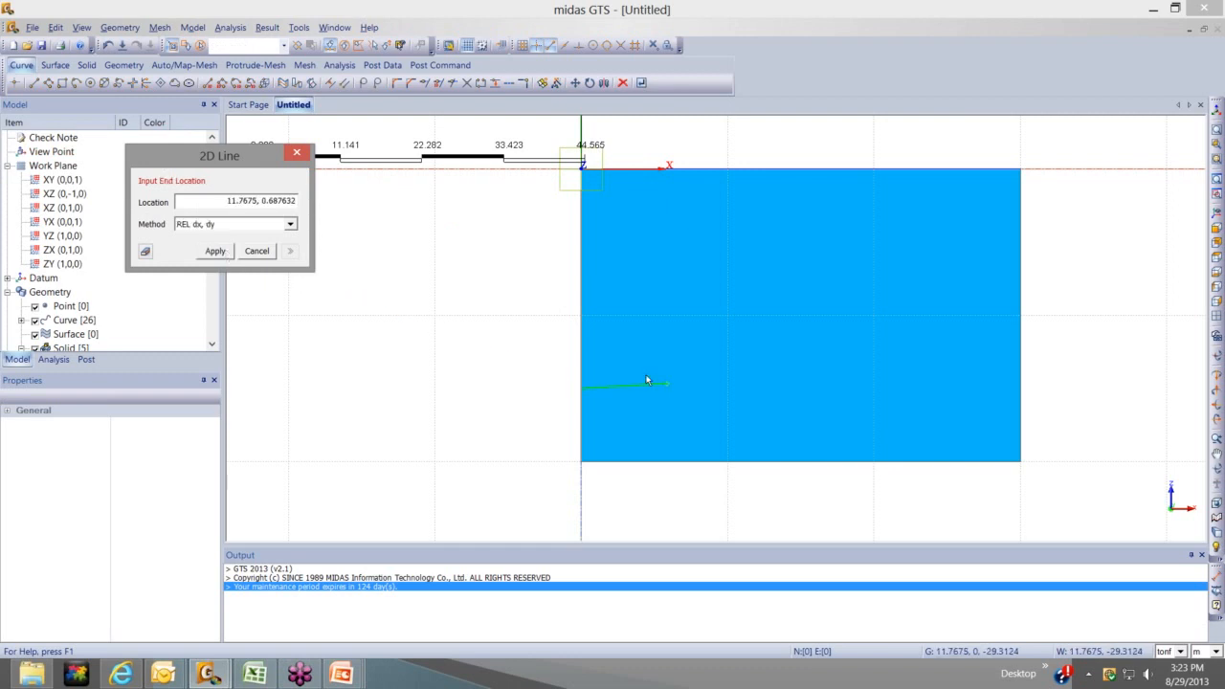
click(1063, 418)
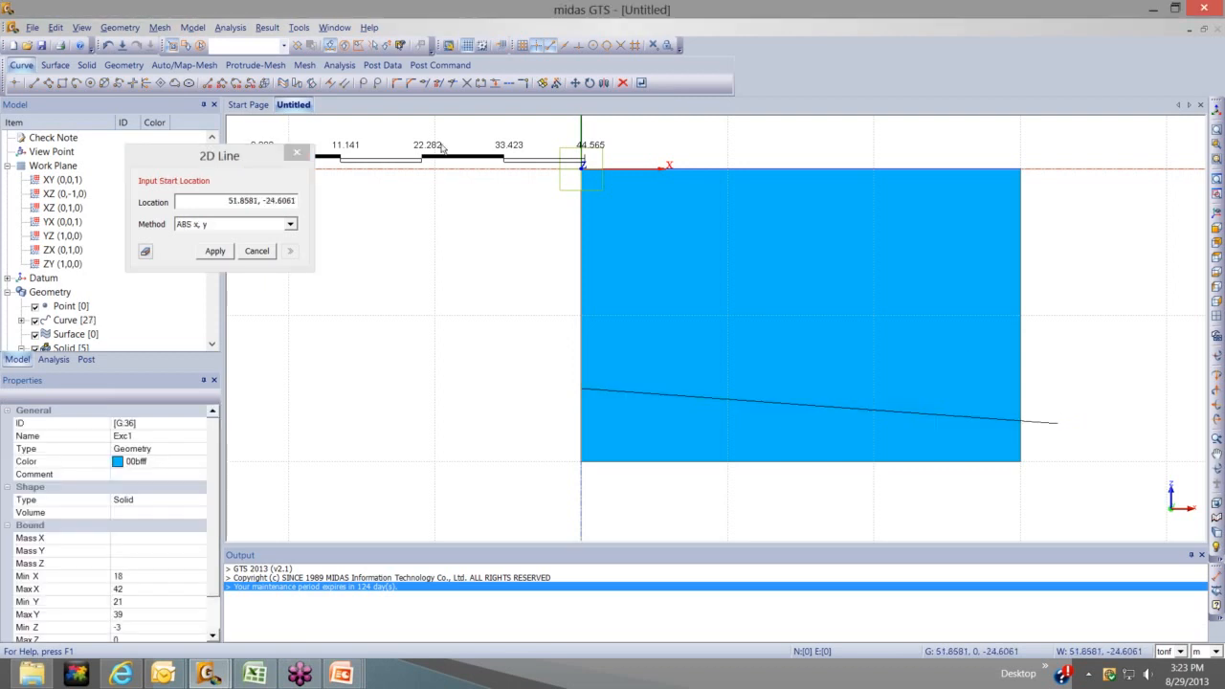
click(297, 154)
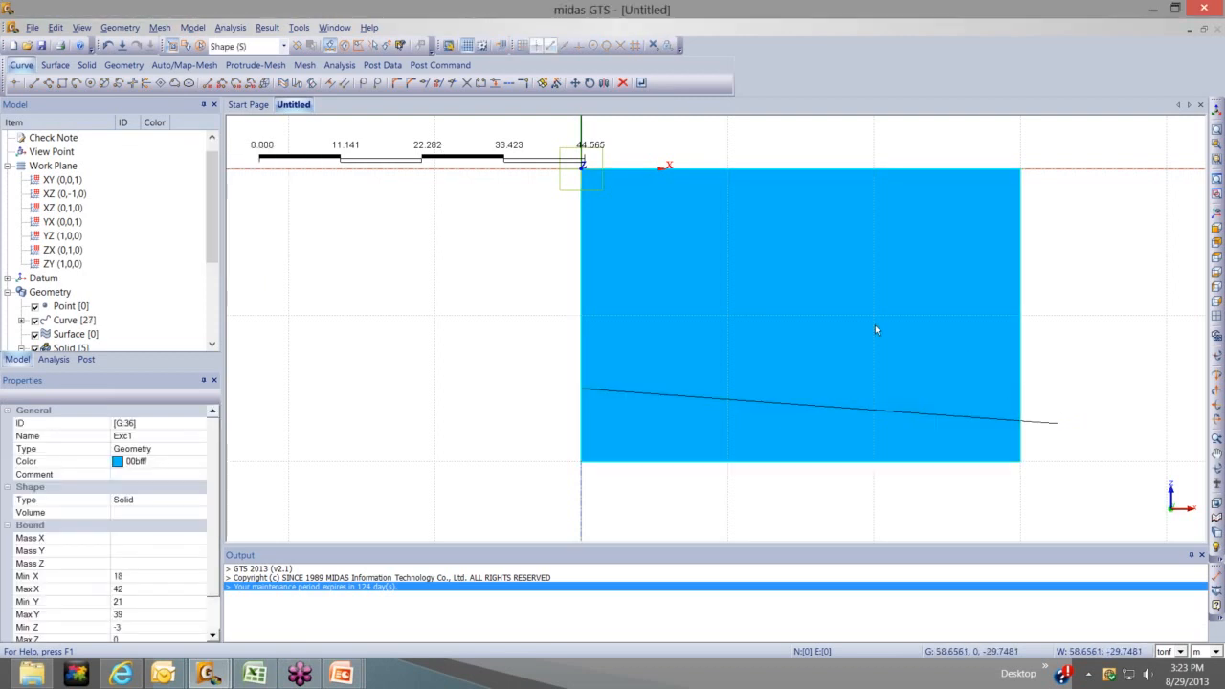
Trim off the part of the sloping line that overhangs the soil block, using the block's vertical edge as base
click(454, 84)
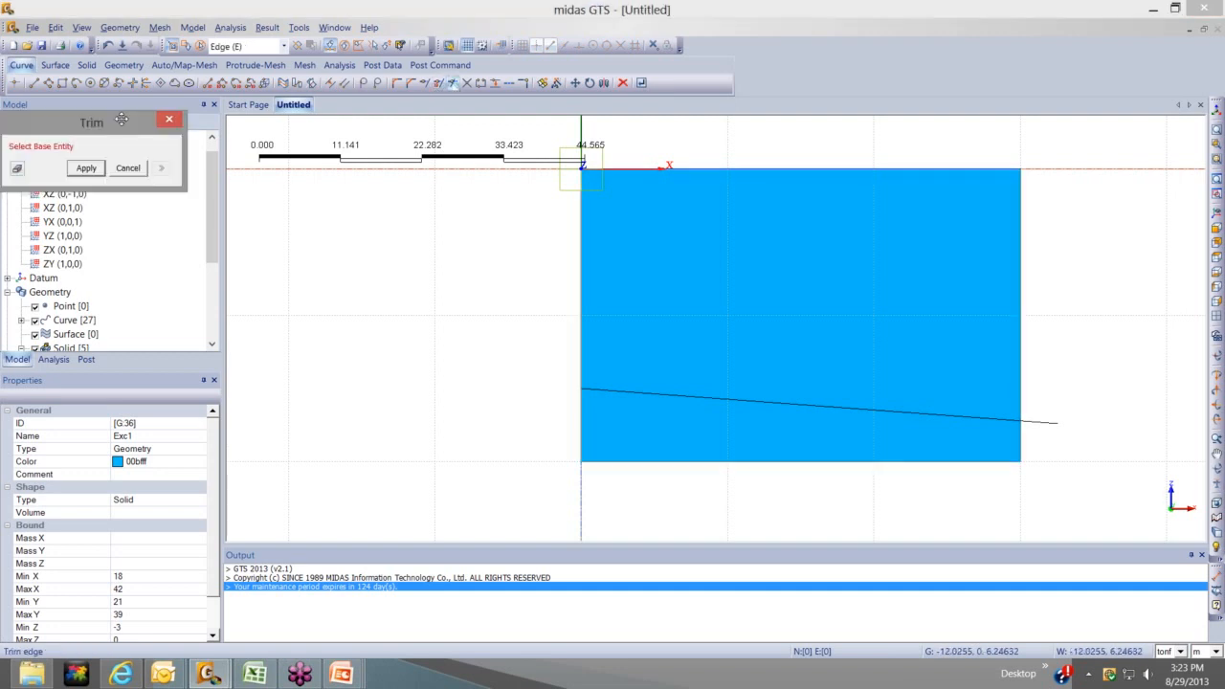
click(1020, 274)
click(1021, 274)
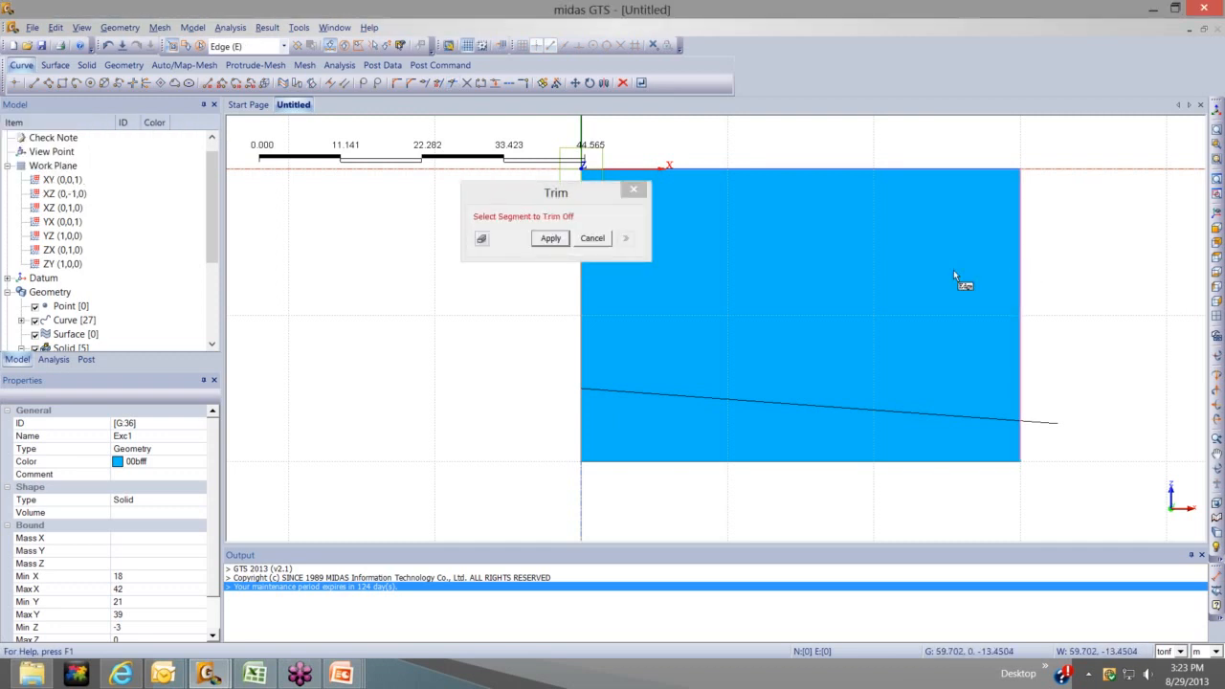
click(1042, 423)
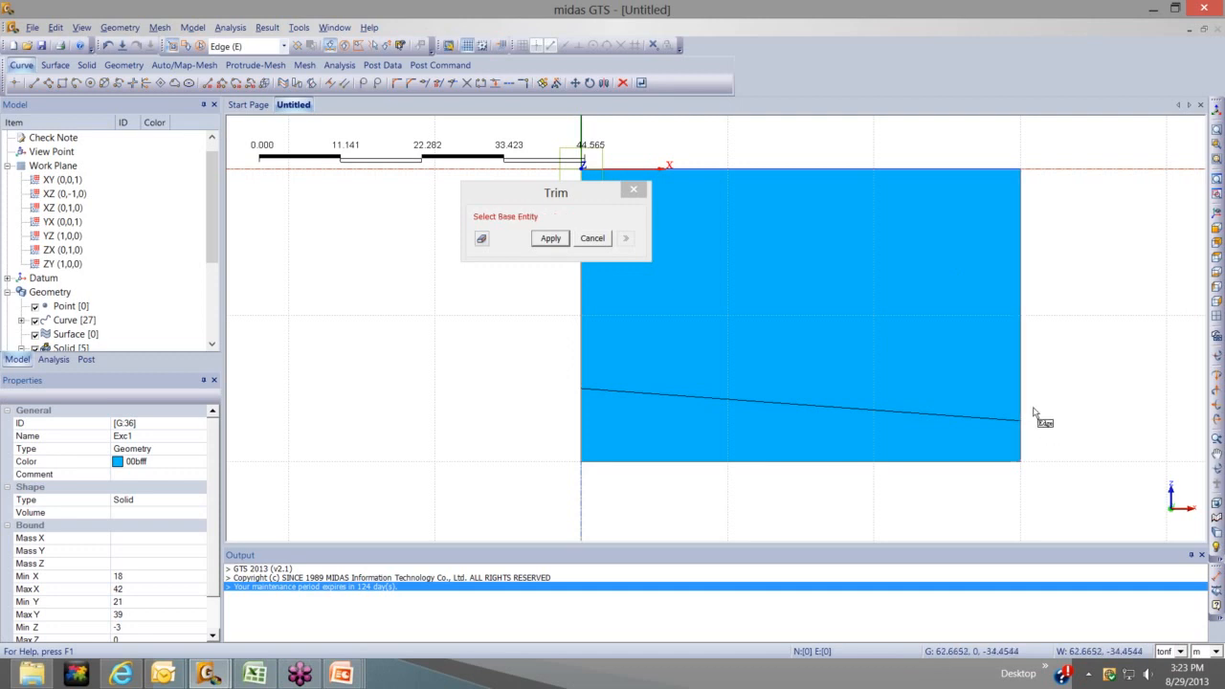
click(633, 190)
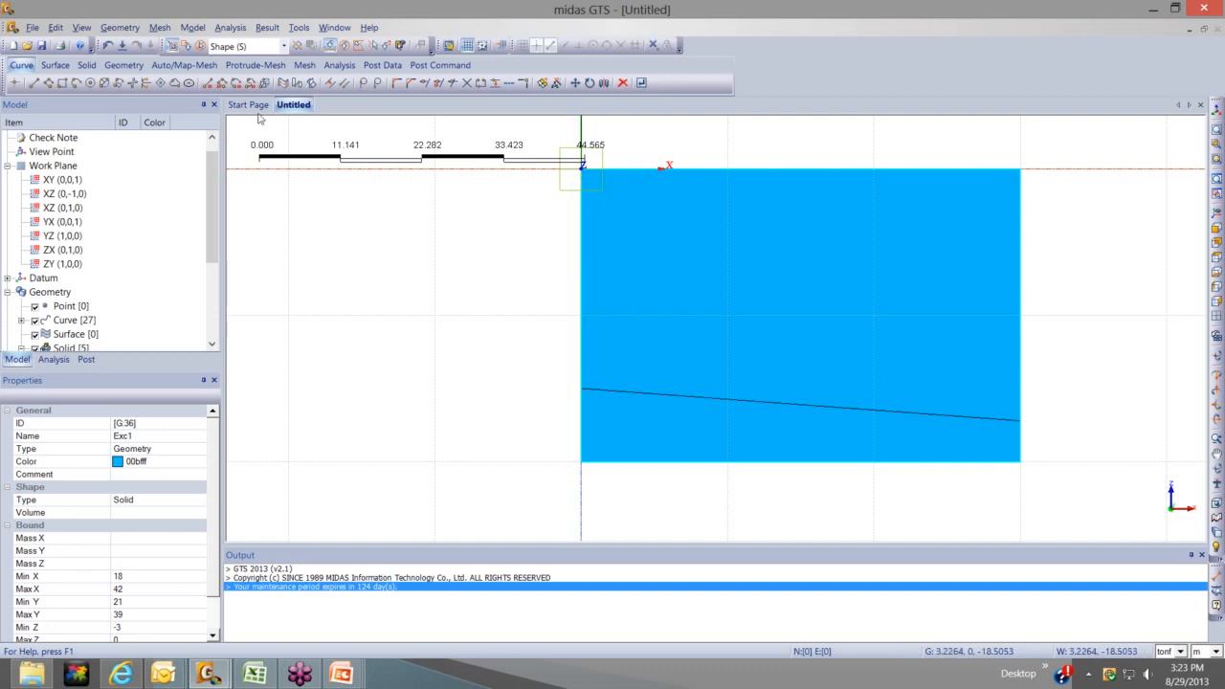
Draw two connected 2D lines from 0,-20 down to a low point near mid-block and slightly up past the block's far X edge
click(35, 82)
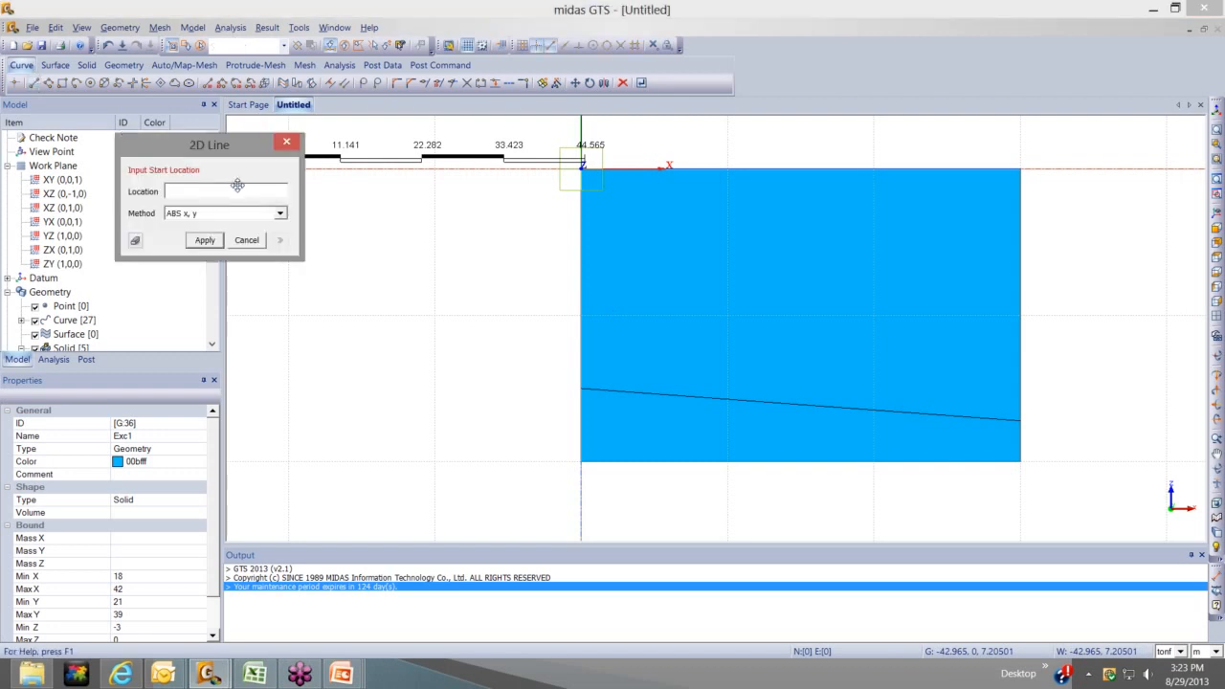
text(0)
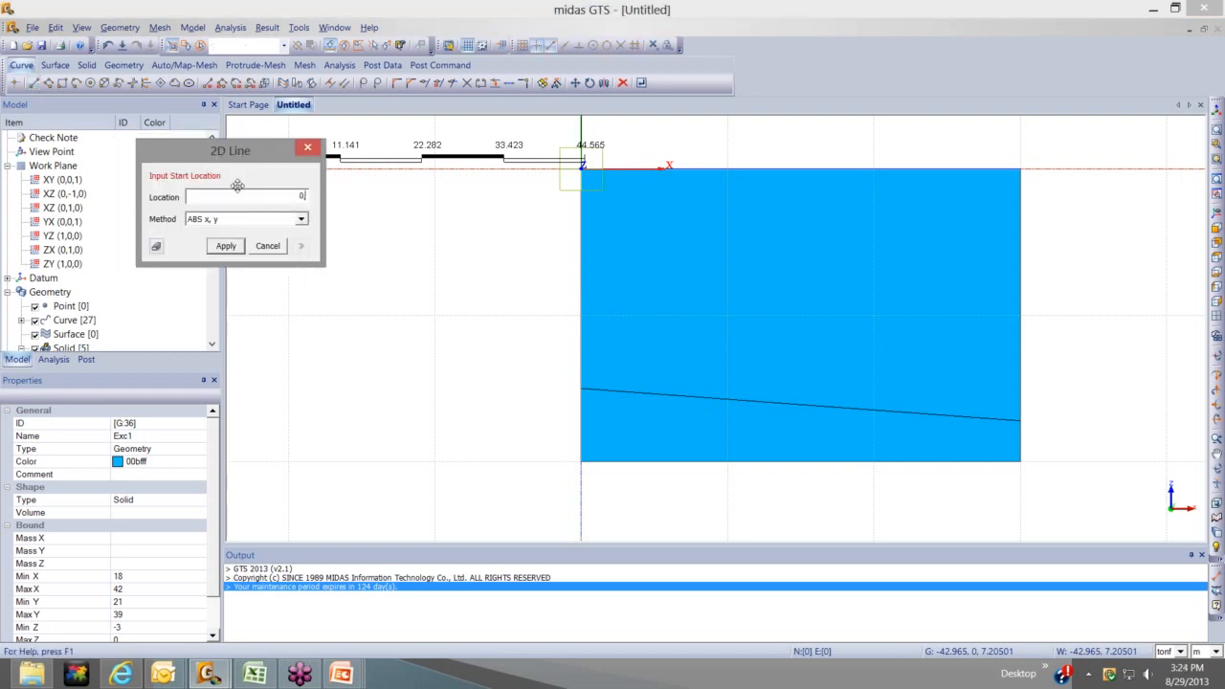
text(,)
text(-20)
click(239, 246)
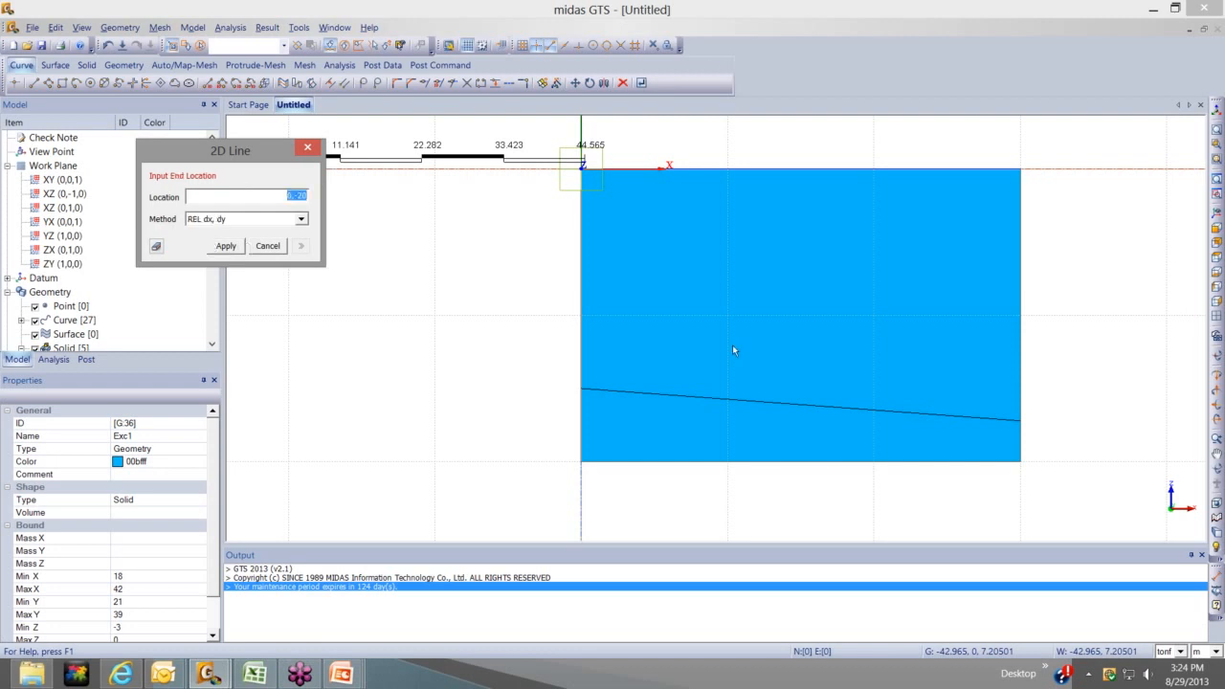
click(782, 361)
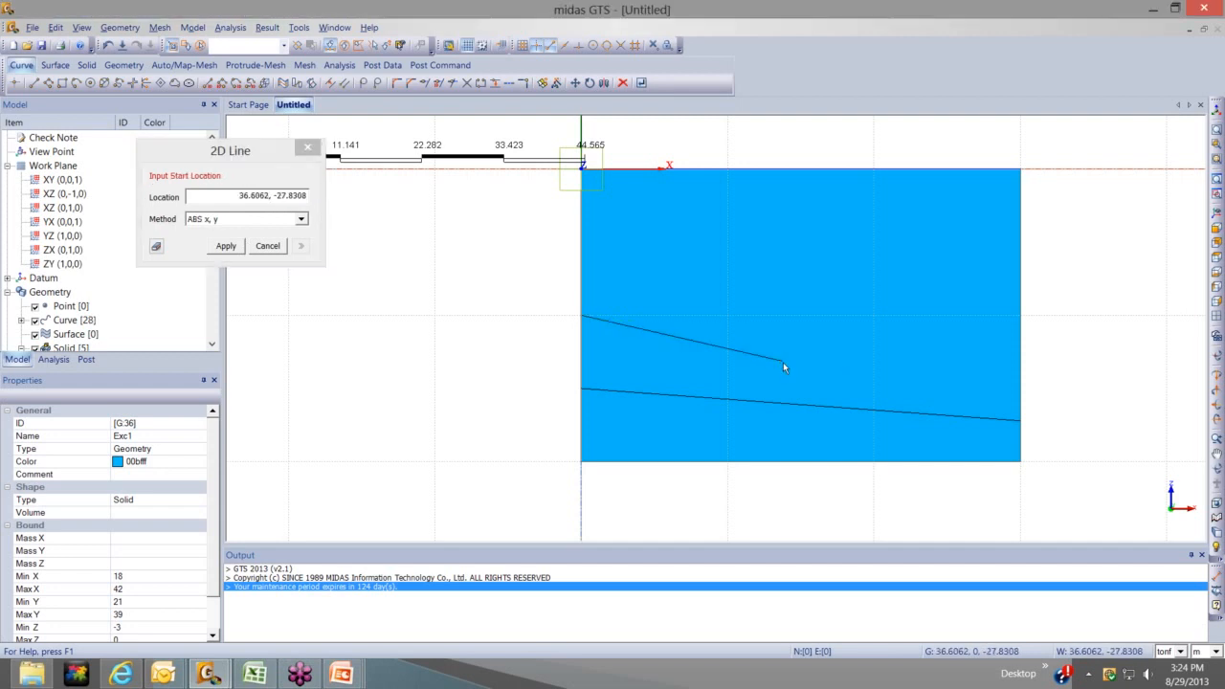
click(861, 361)
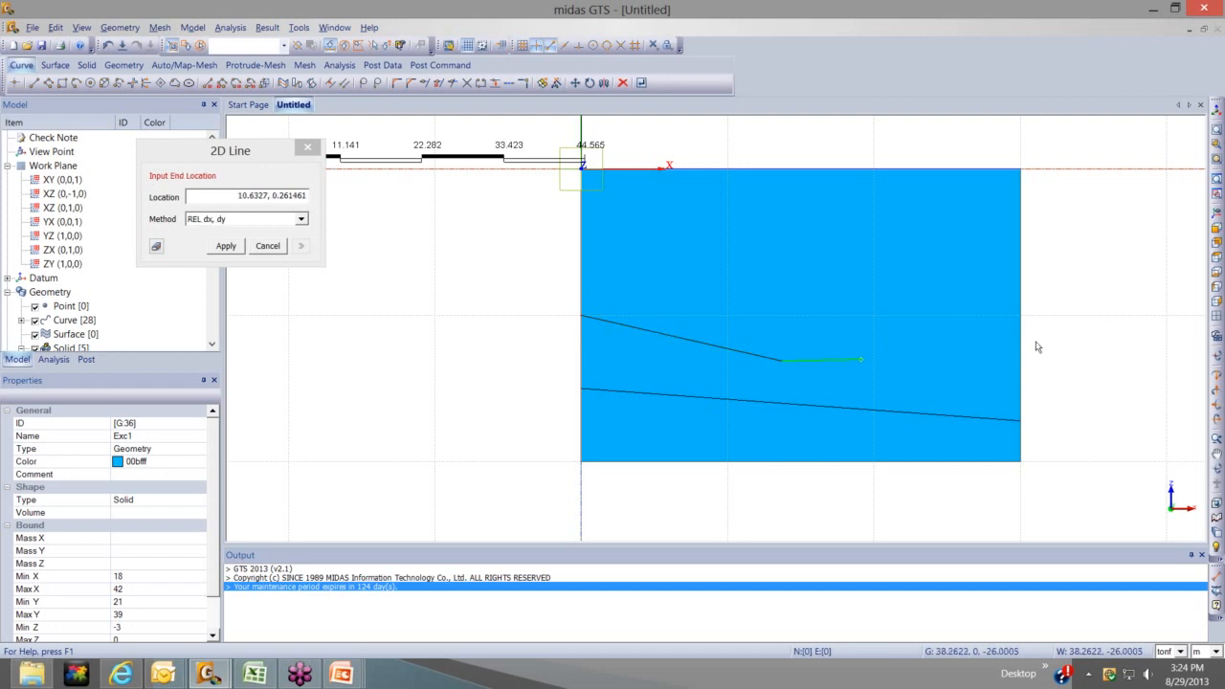
click(1068, 350)
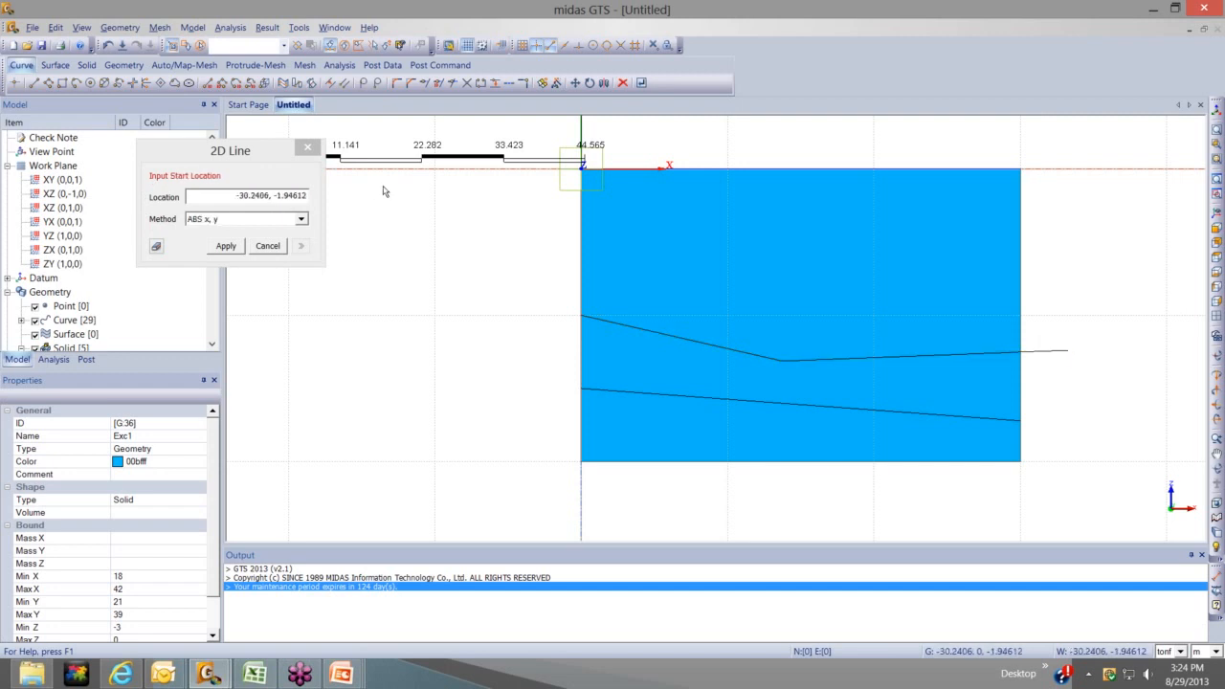
key(Escape)
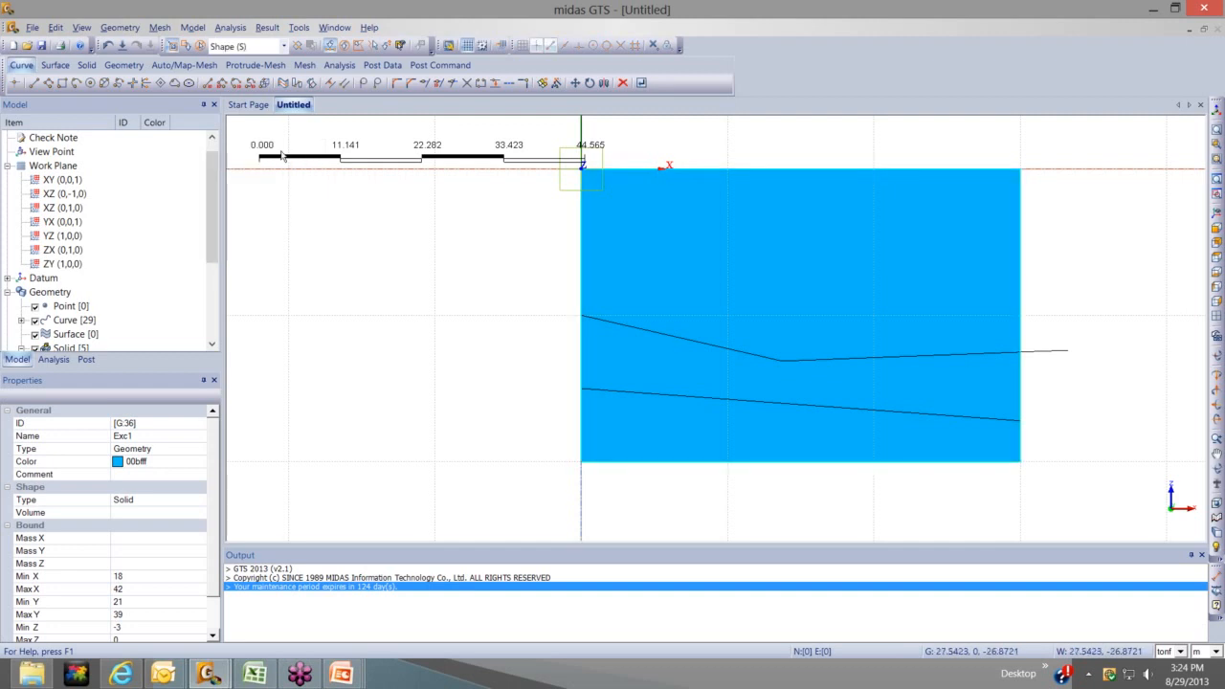
Trim the overhanging end of the upper bent line at the soil block's vertical edge
click(447, 86)
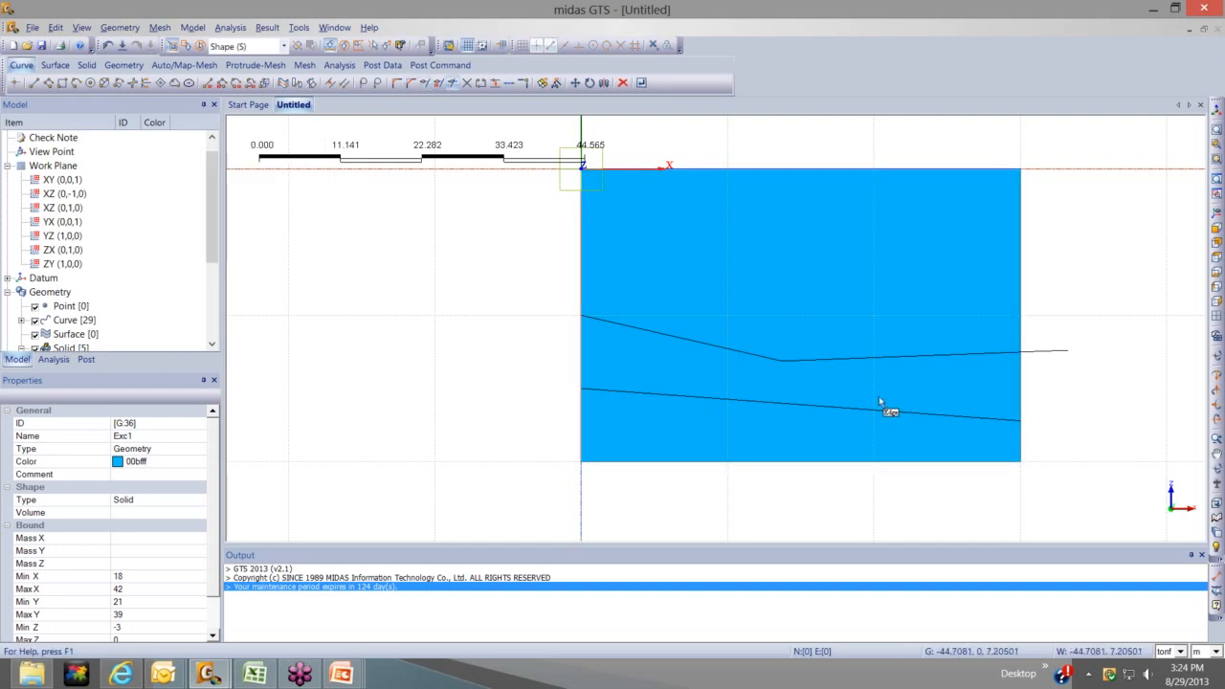
click(1012, 326)
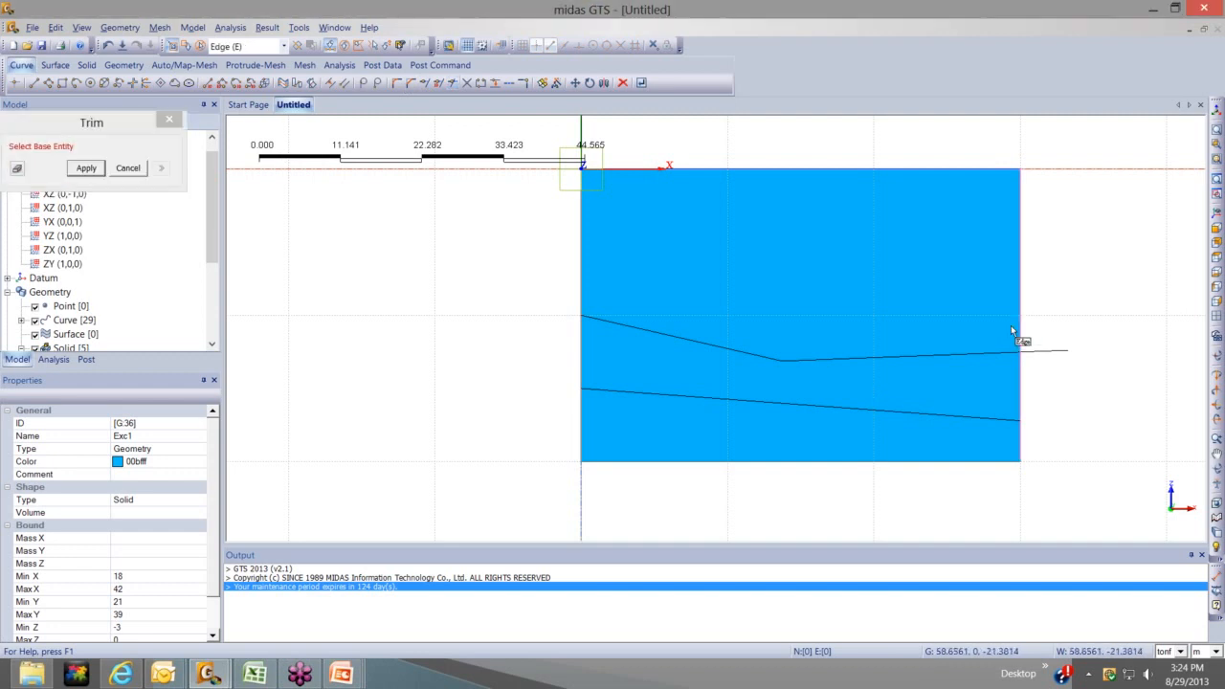
click(1045, 349)
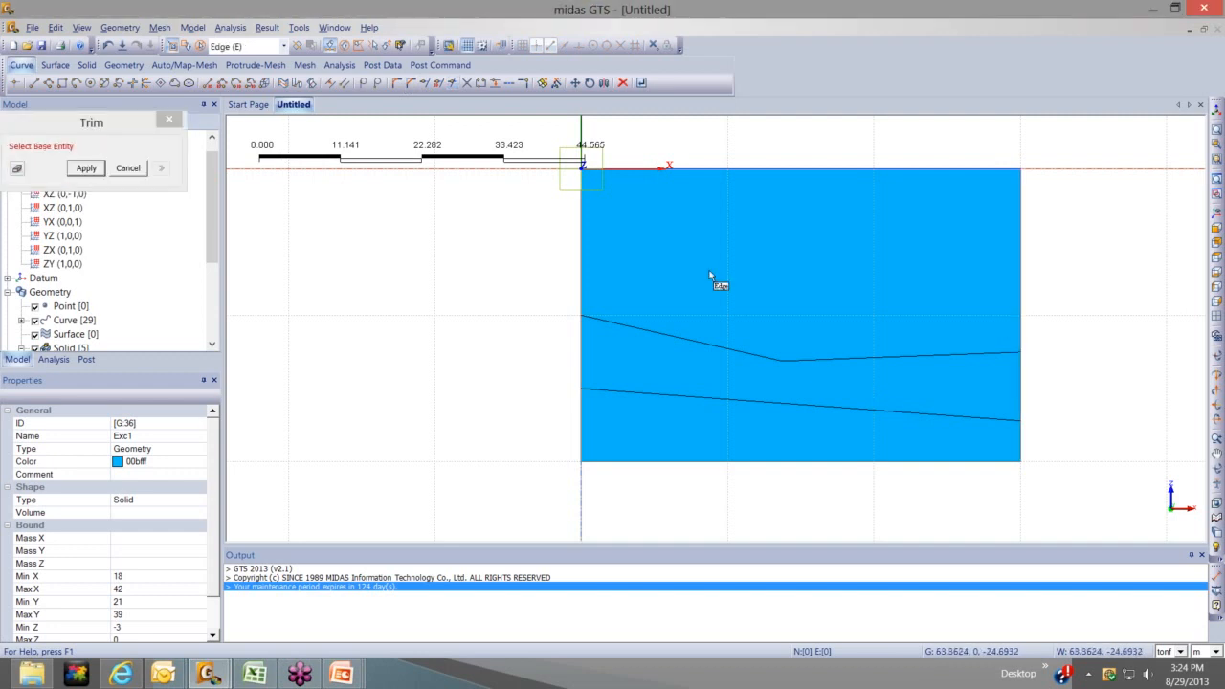
key(Escape)
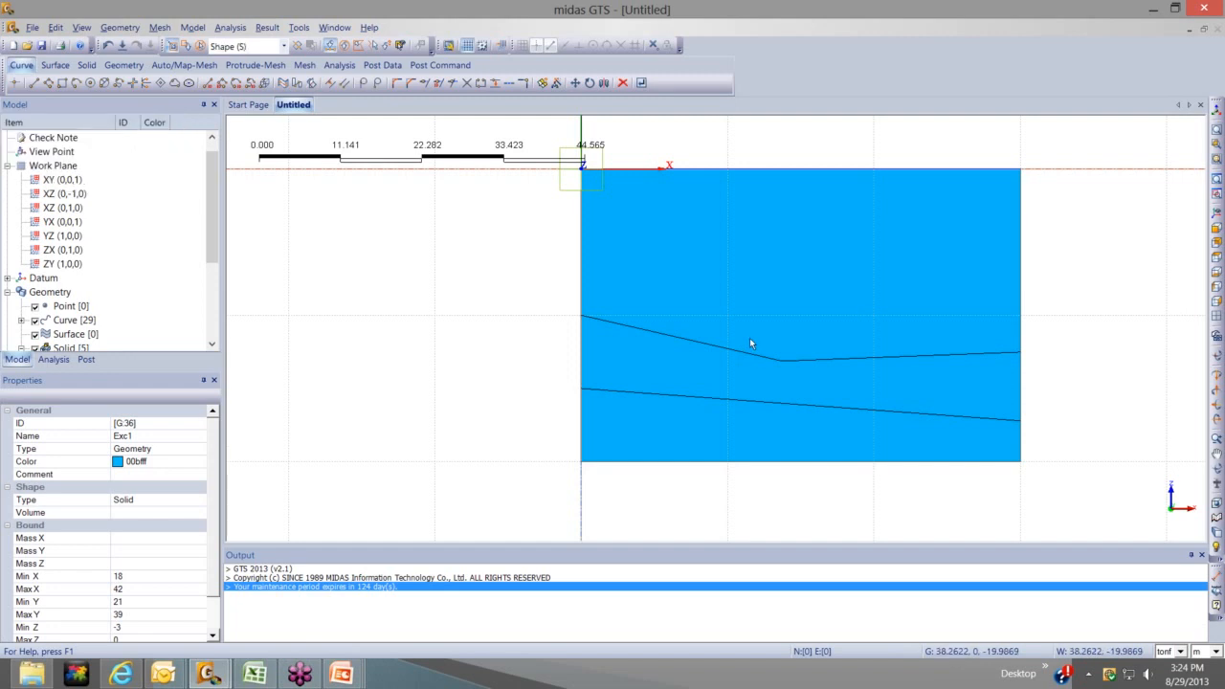
Examine the layer boundary lines on the soil block's front face from several 3D angles
middle_drag(750, 338, 824, 335)
scroll(757, 355, down, 2)
middle_drag(758, 361, 657, 408)
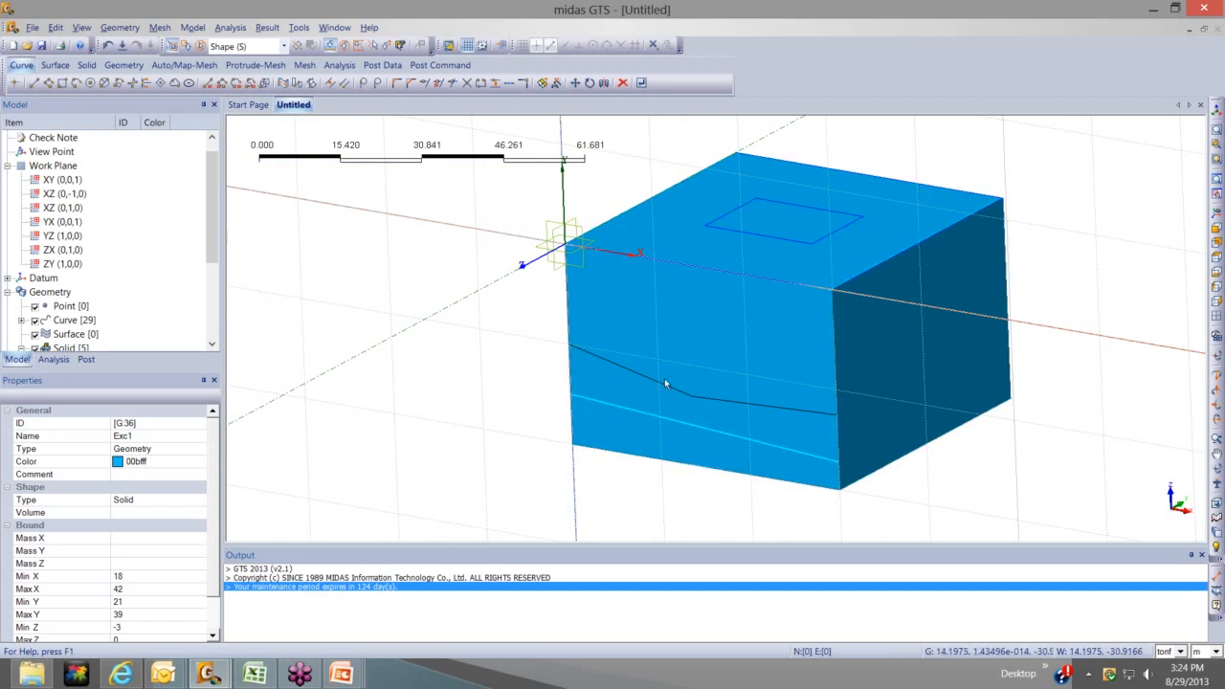
middle_drag(880, 429, 815, 440)
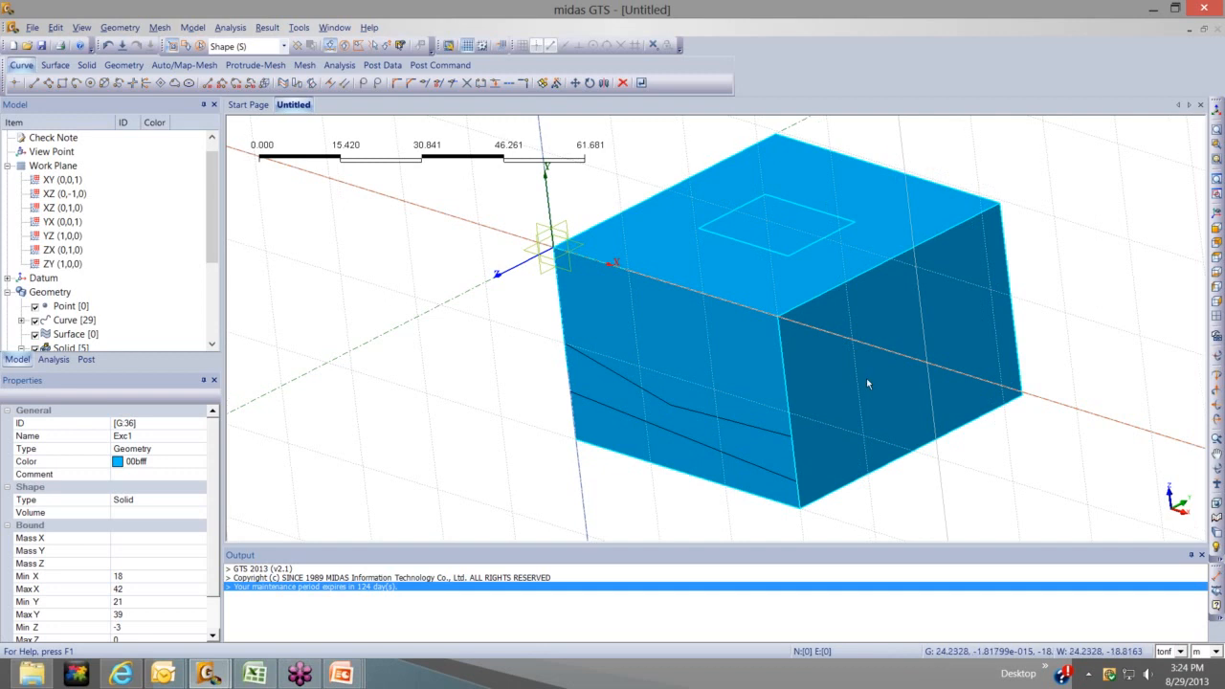
middle_drag(791, 441, 798, 441)
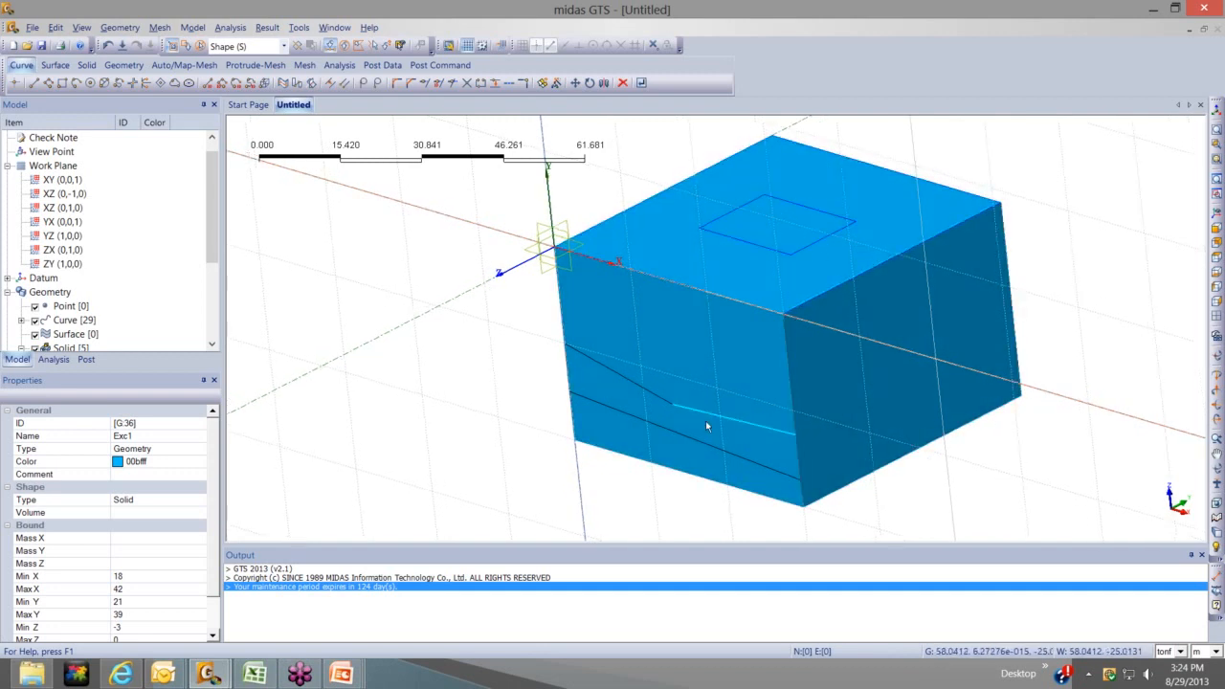
middle_drag(954, 383, 898, 396)
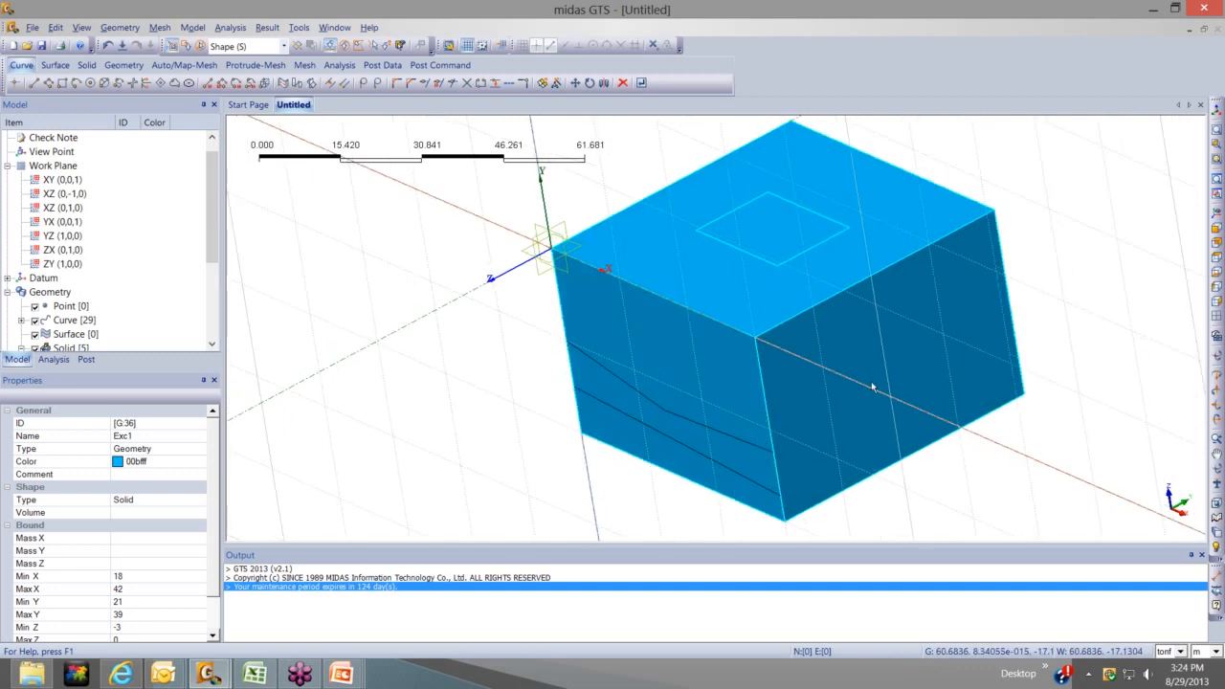
middle_drag(892, 370, 919, 370)
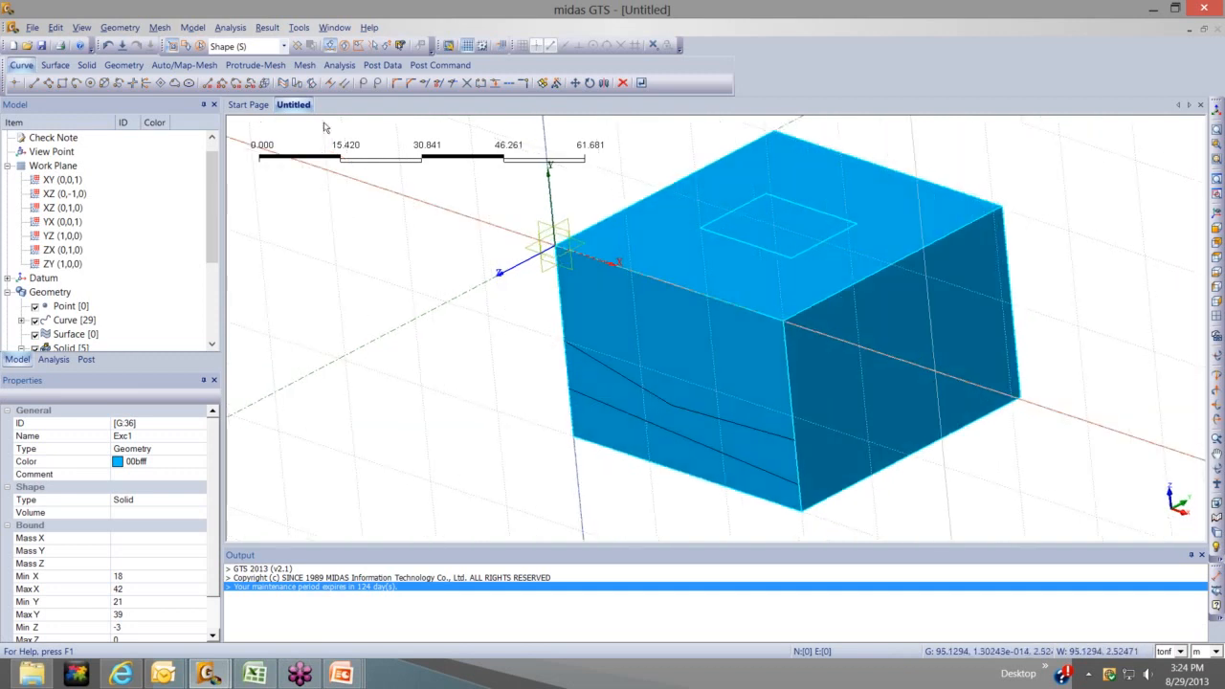
click(325, 126)
Set up a Curve onto Face projection targeting the soil block face opposite the layer lines, with the three boundary lines as tool curves
click(119, 28)
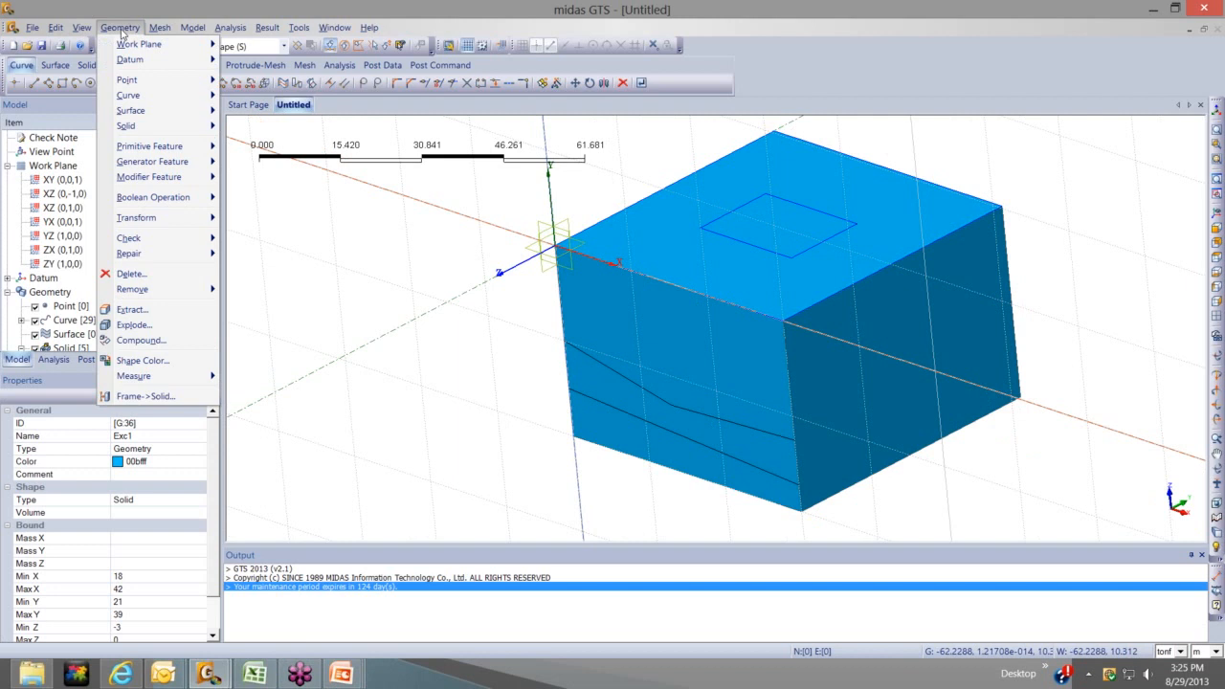
click(119, 30)
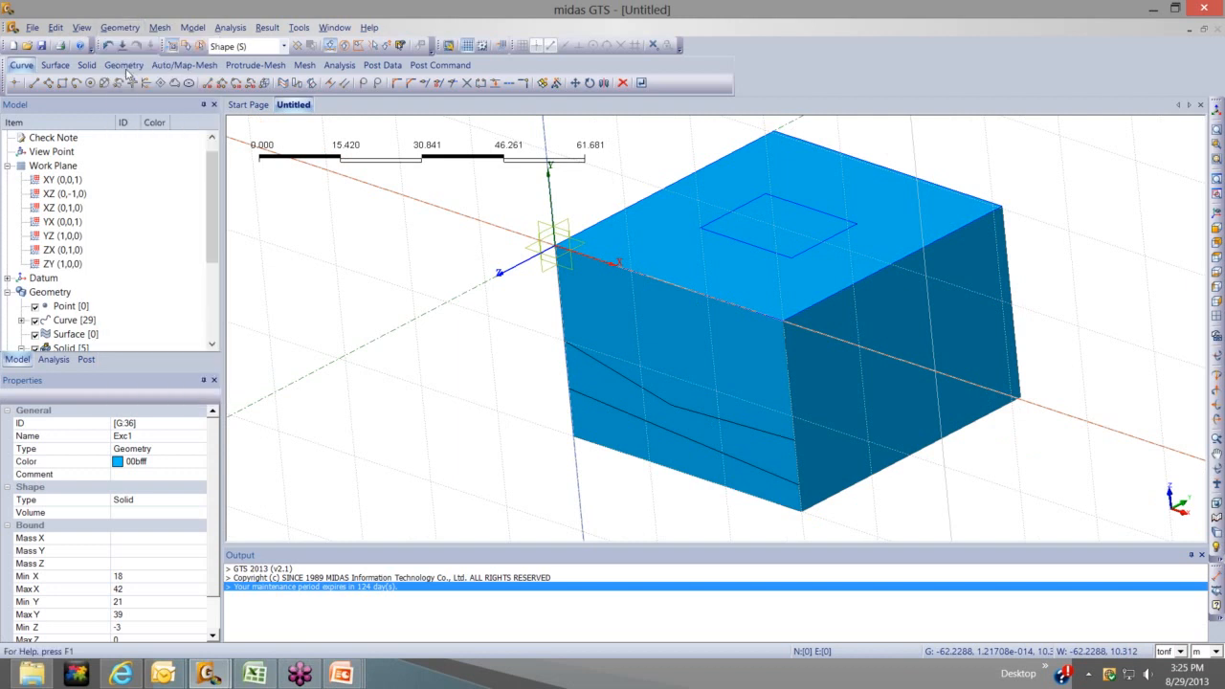
click(124, 65)
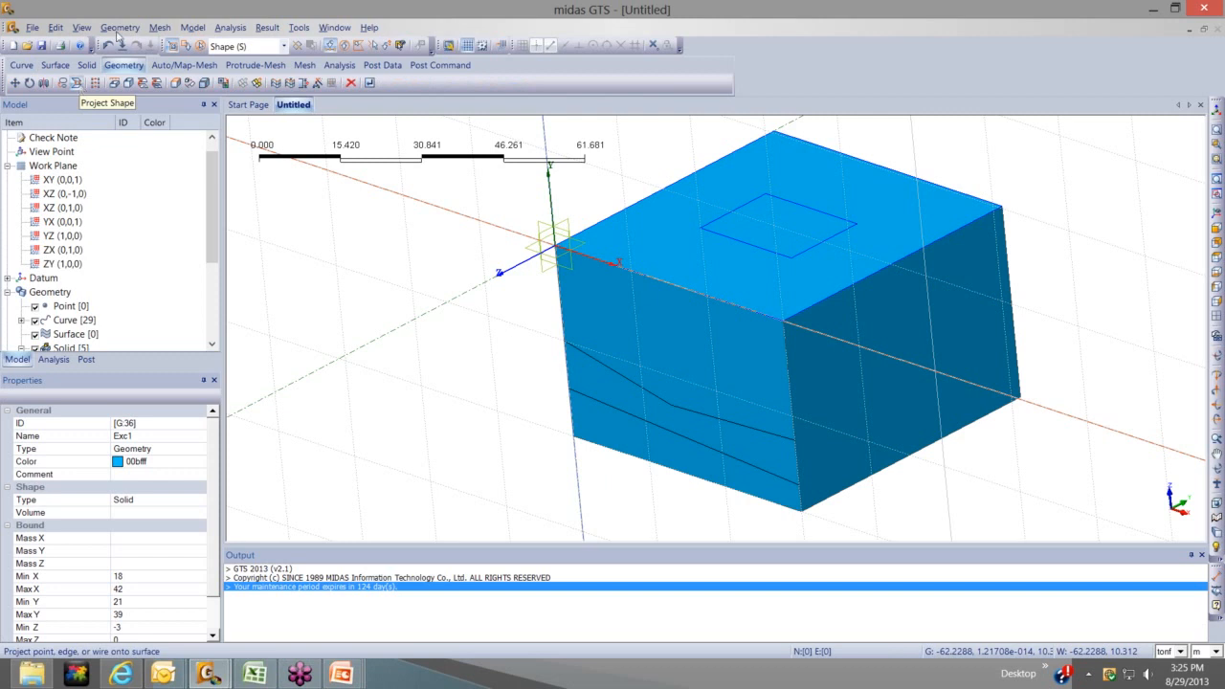
click(119, 29)
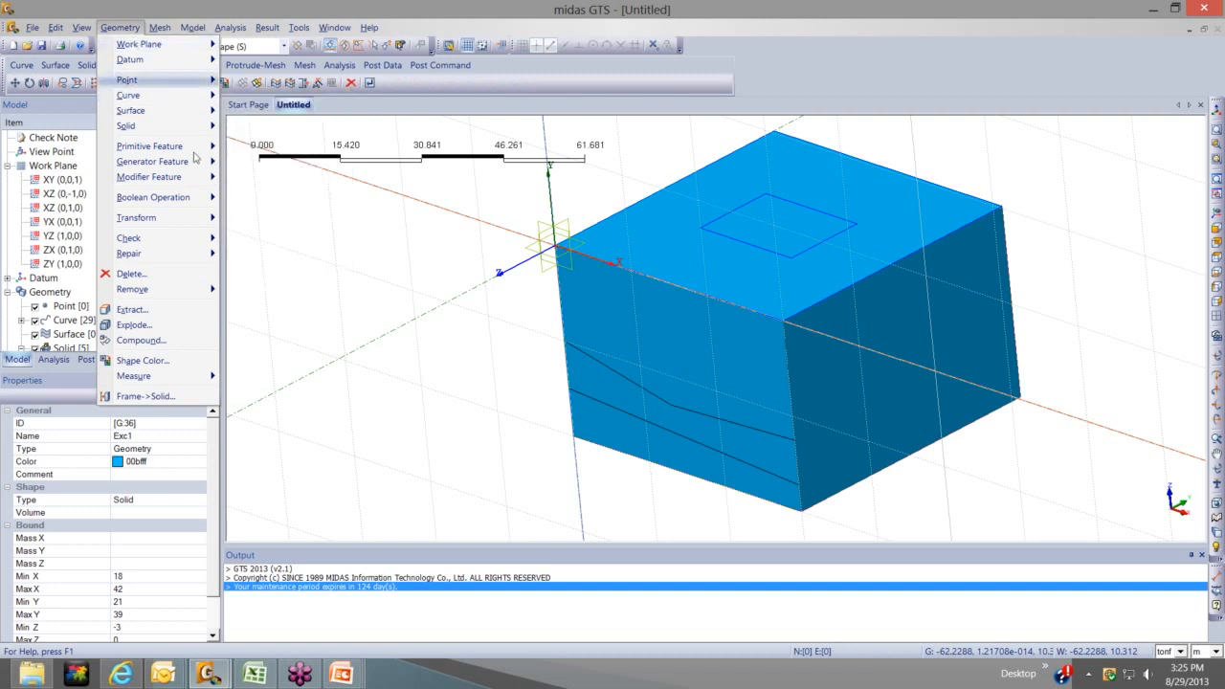
click(79, 87)
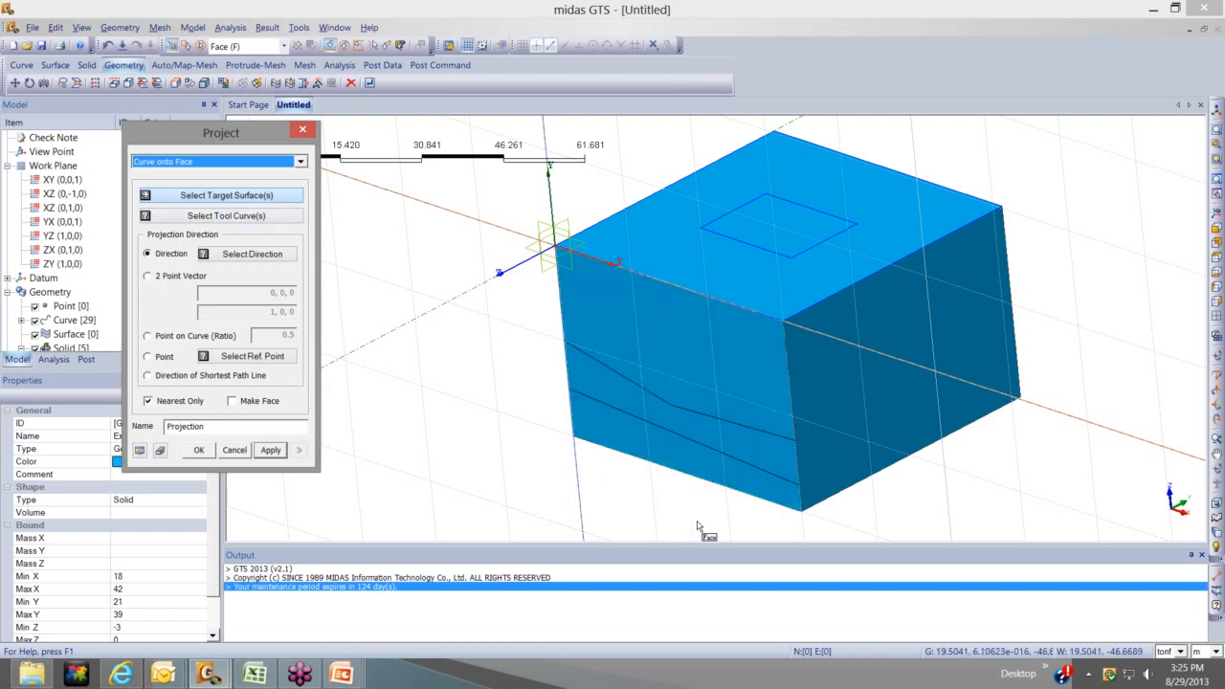
ctrl+middle_drag(680, 515, 360, 327)
click(929, 378)
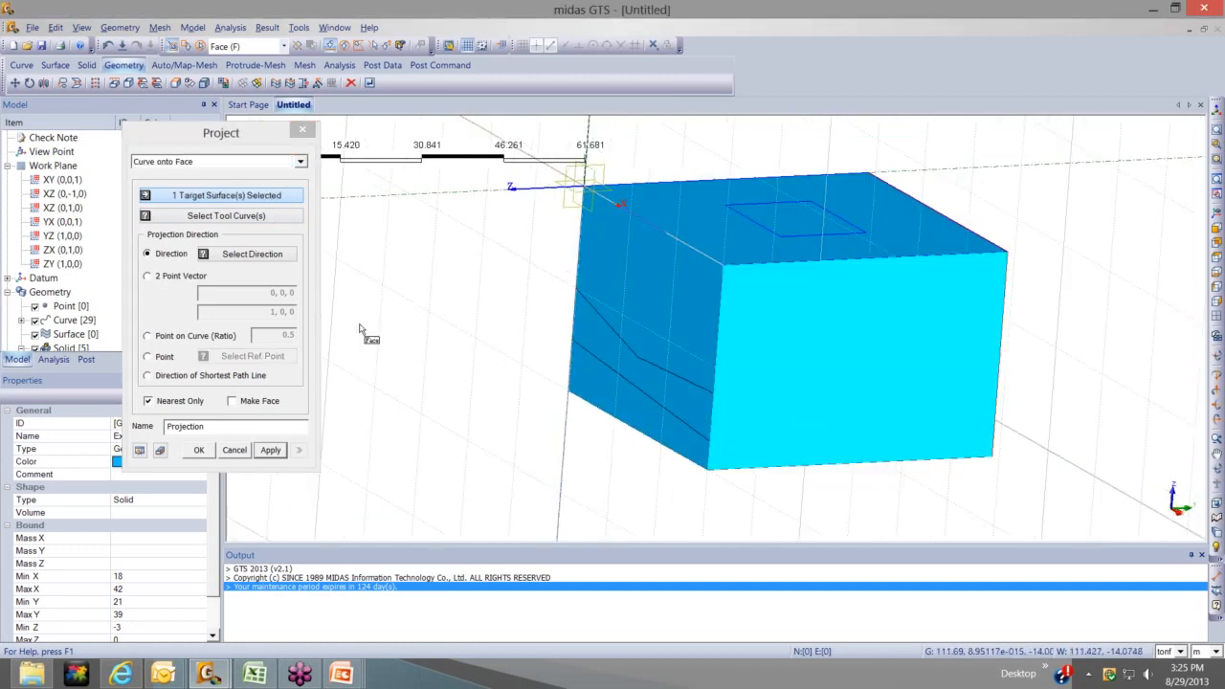
click(245, 217)
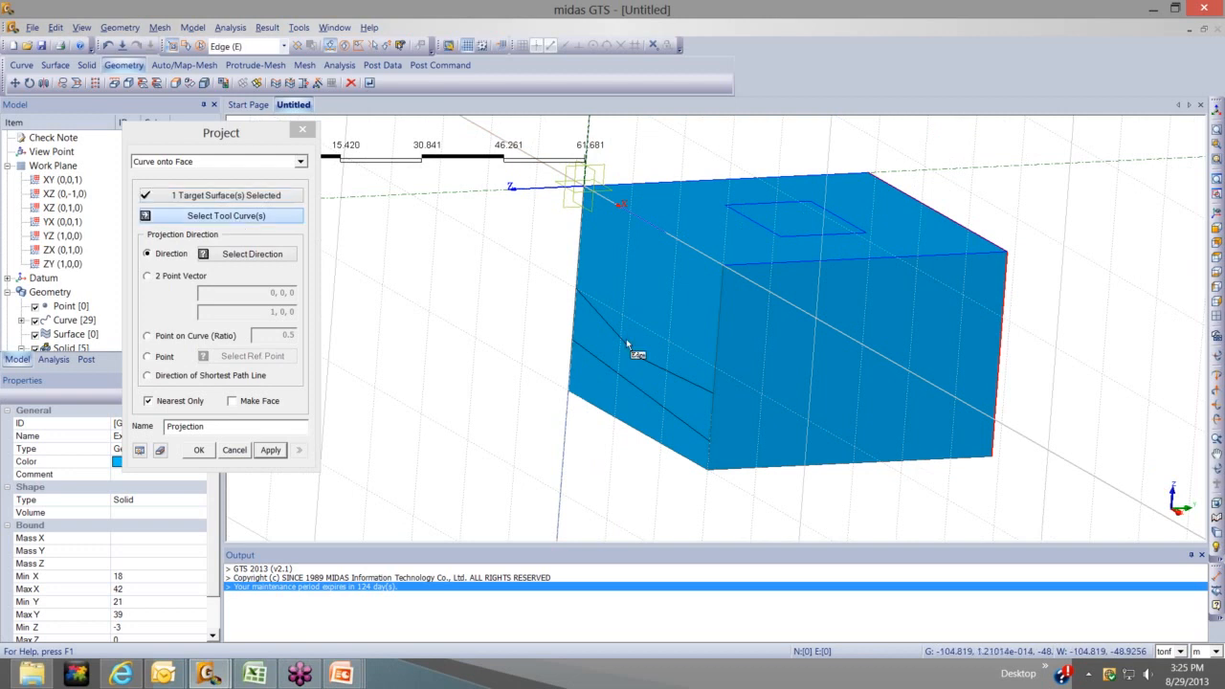
click(637, 349)
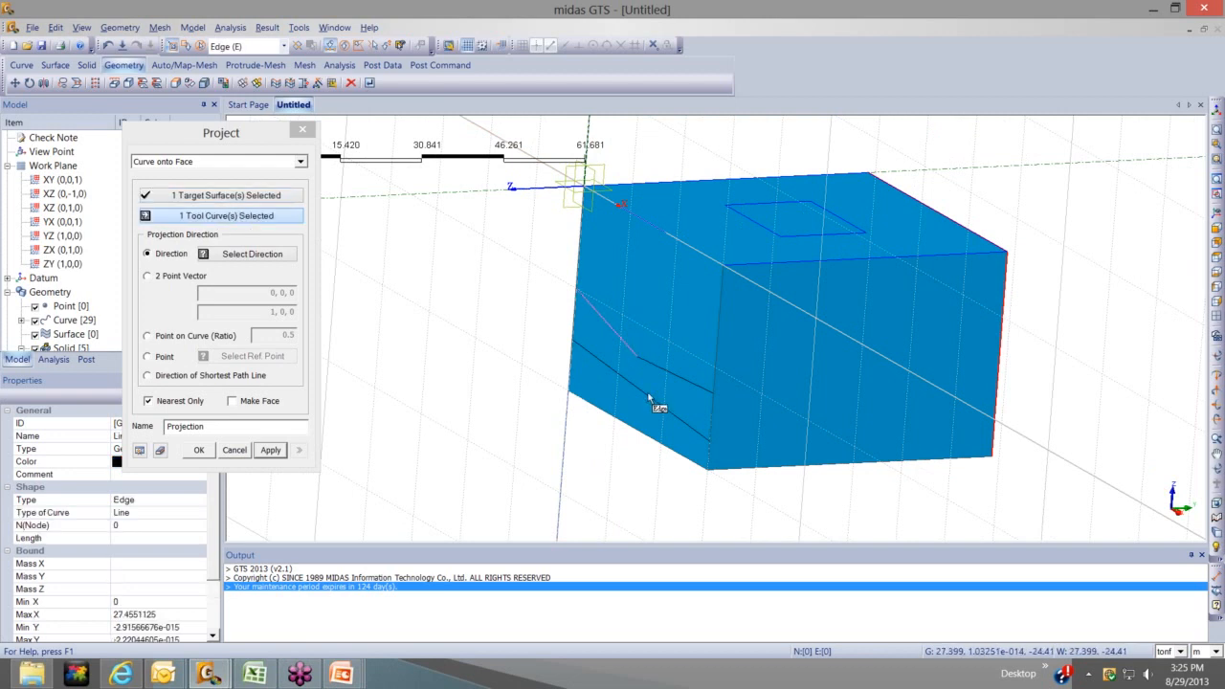
click(649, 398)
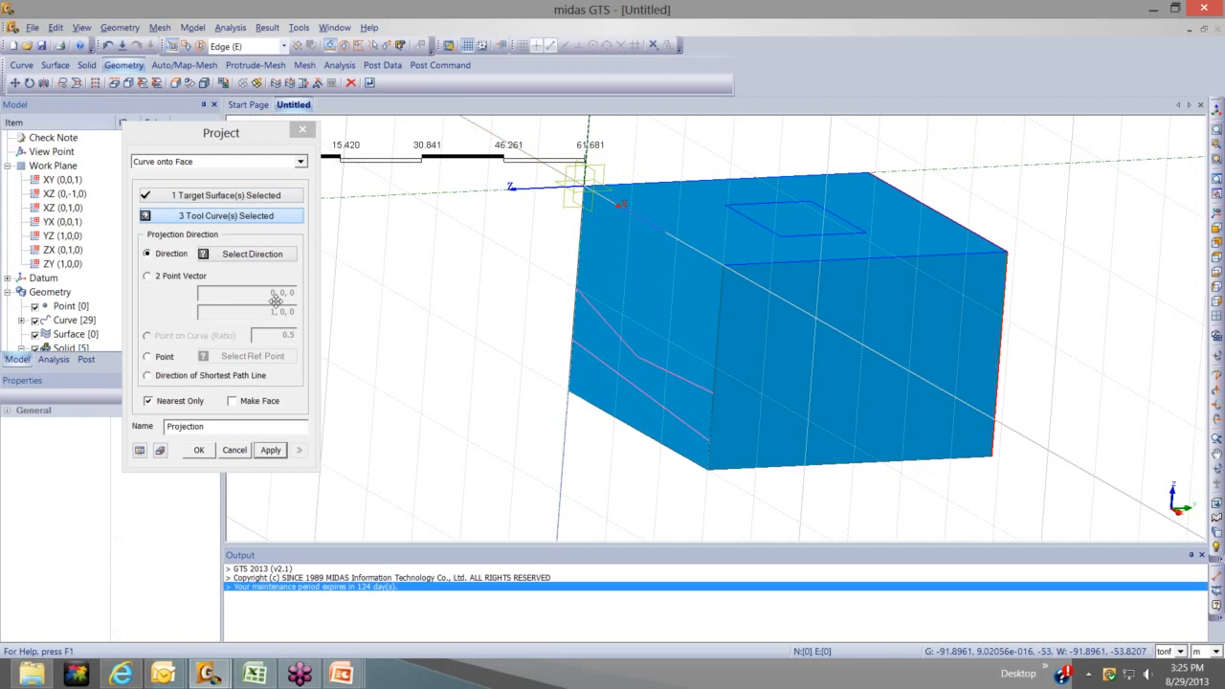
Project the boundary lines along the Y axis with Make Face enabled, previewing the result before applying it
click(252, 255)
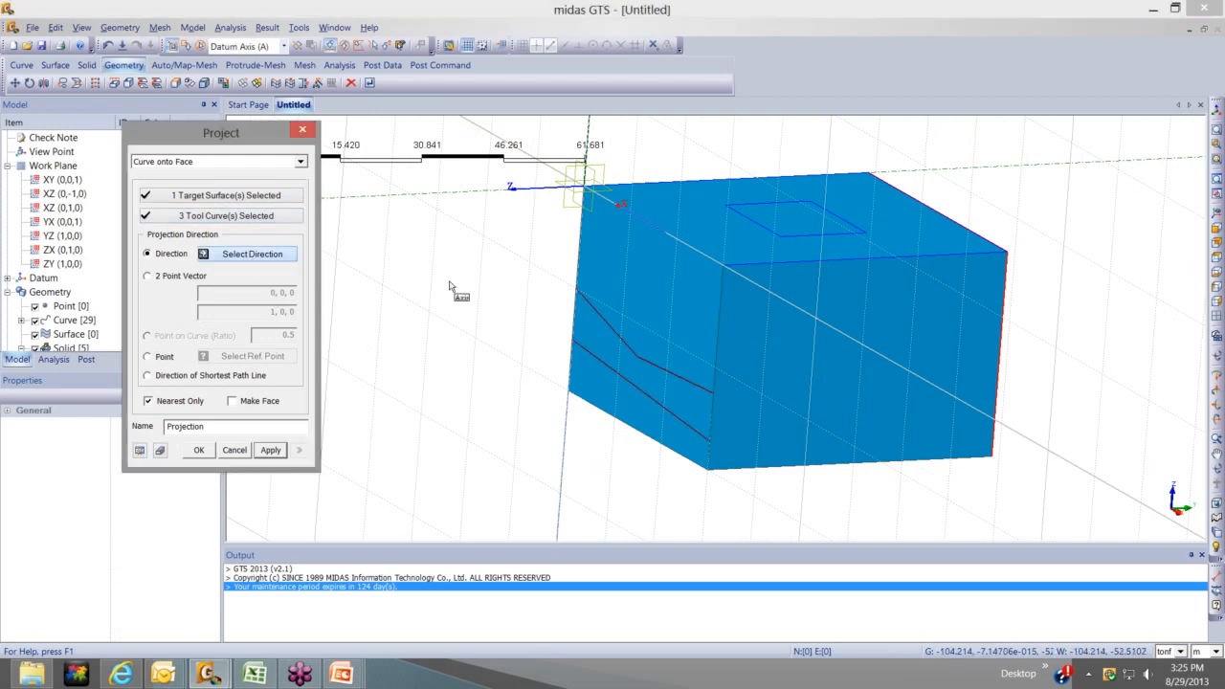
middle_drag(450, 287, 447, 221)
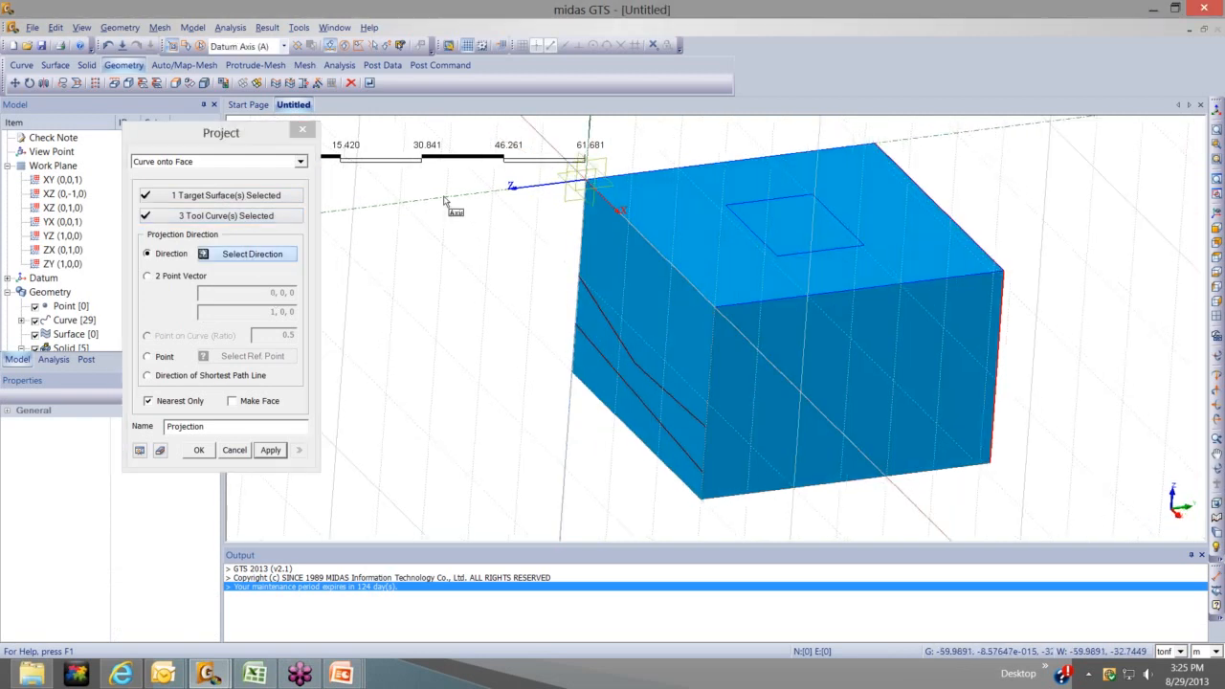
click(445, 200)
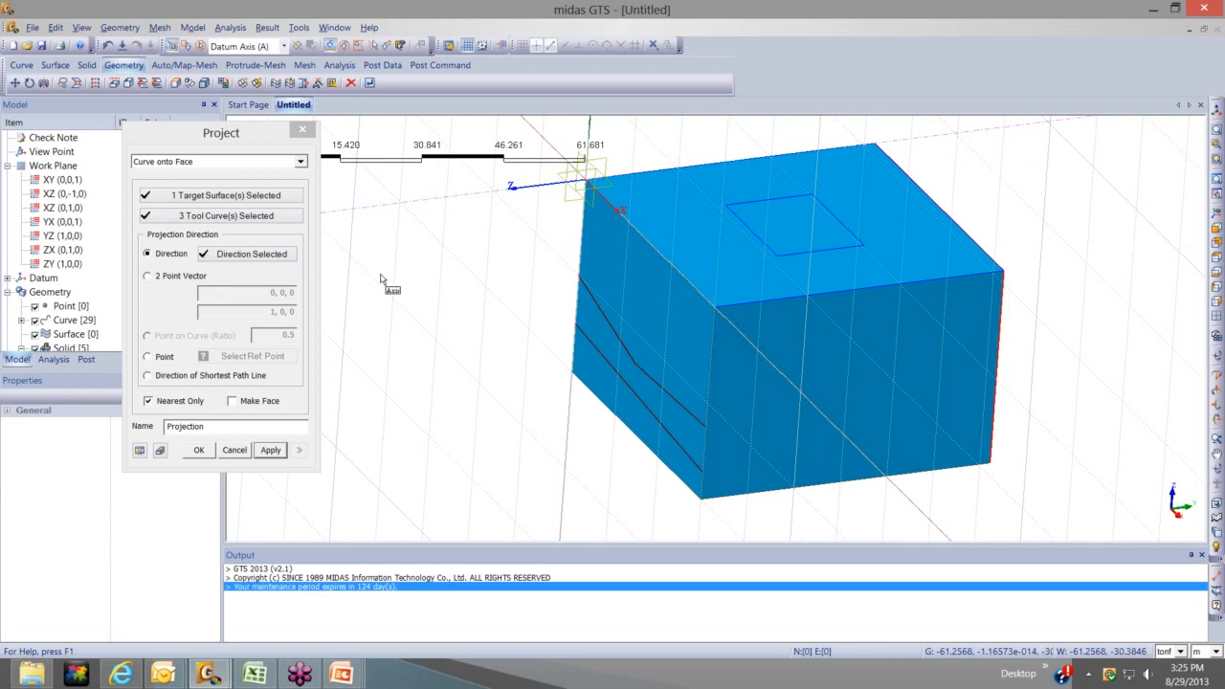
click(232, 401)
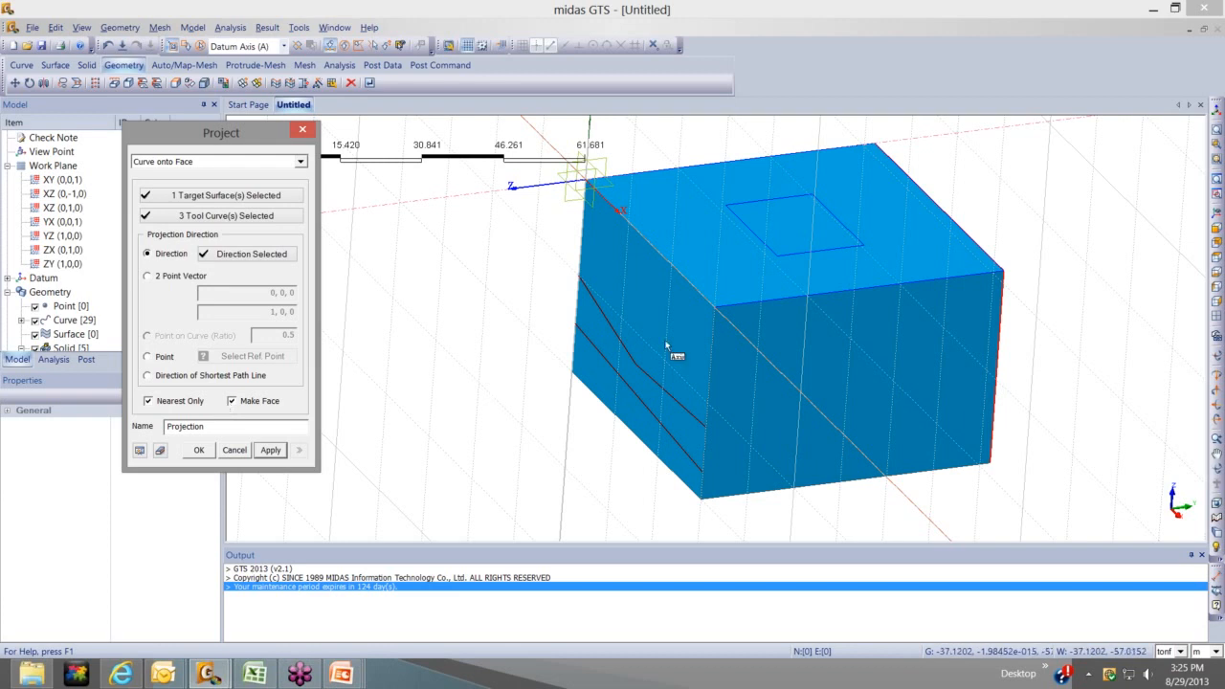
middle_drag(930, 370, 934, 410)
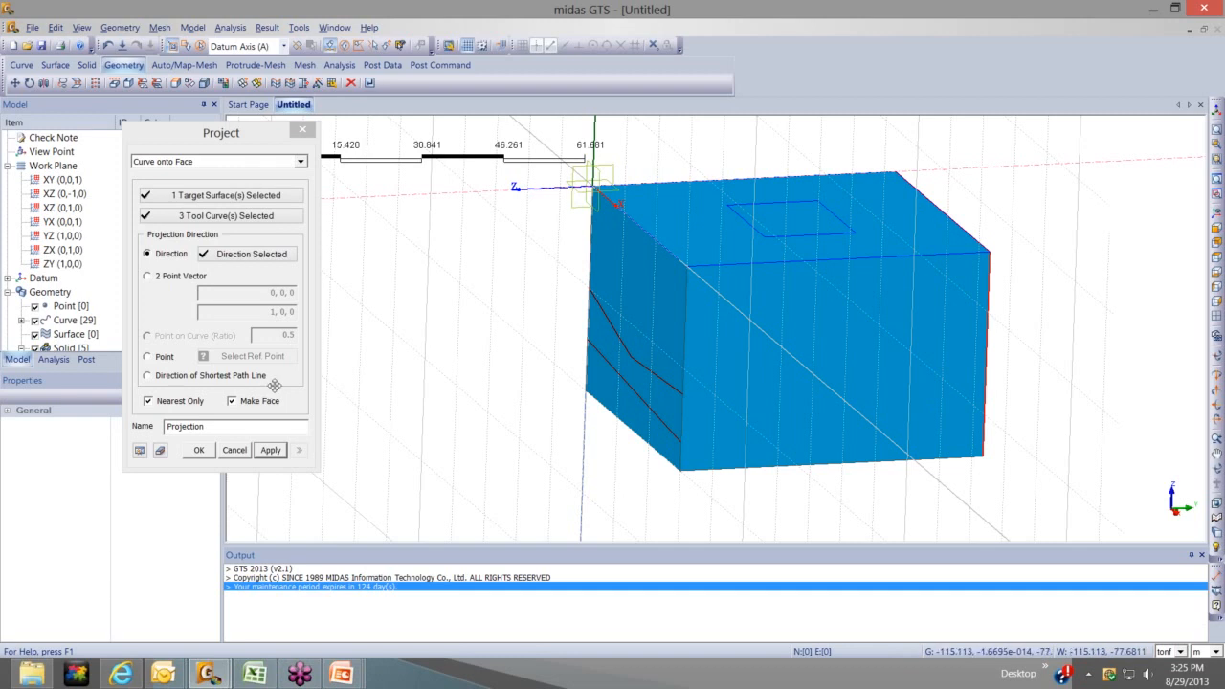
click(140, 451)
middle_drag(544, 364, 671, 404)
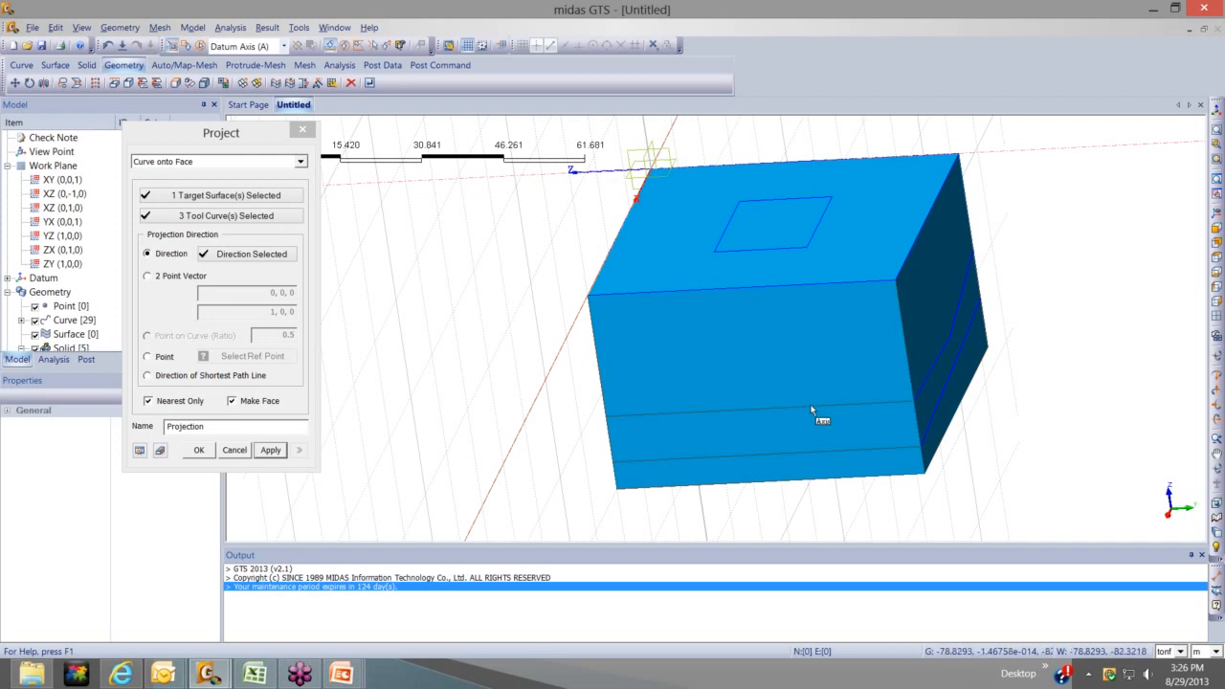
middle_drag(900, 391, 692, 361)
middle_drag(745, 395, 195, 463)
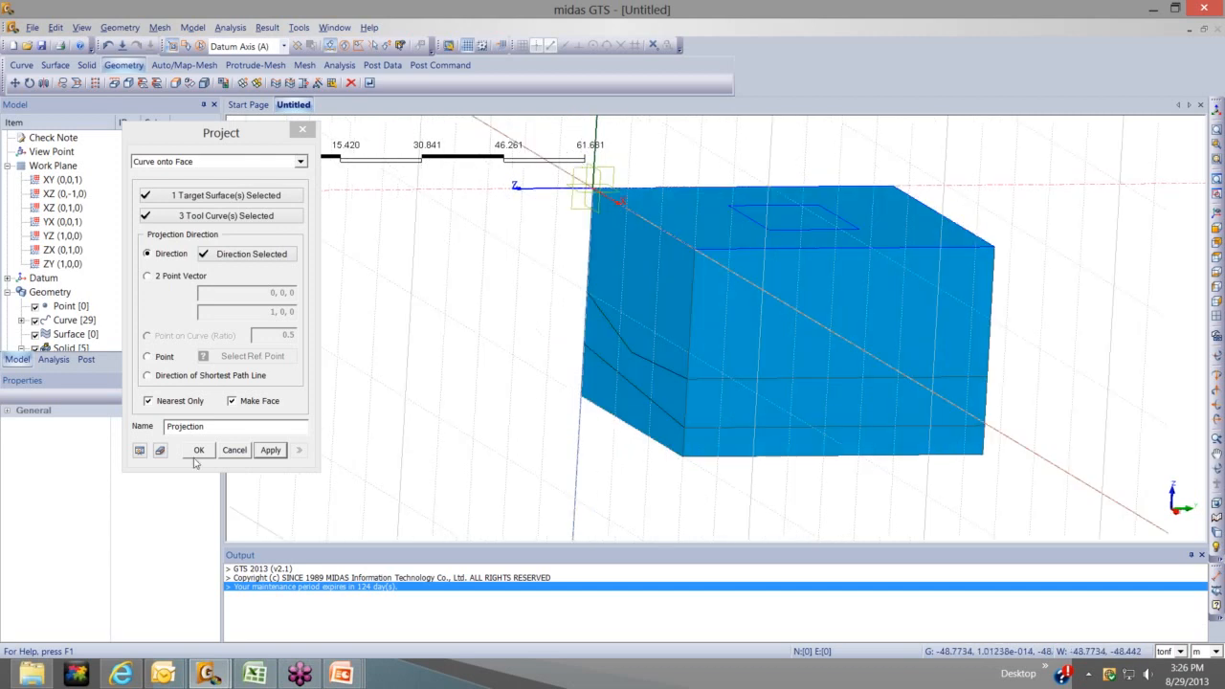
click(271, 450)
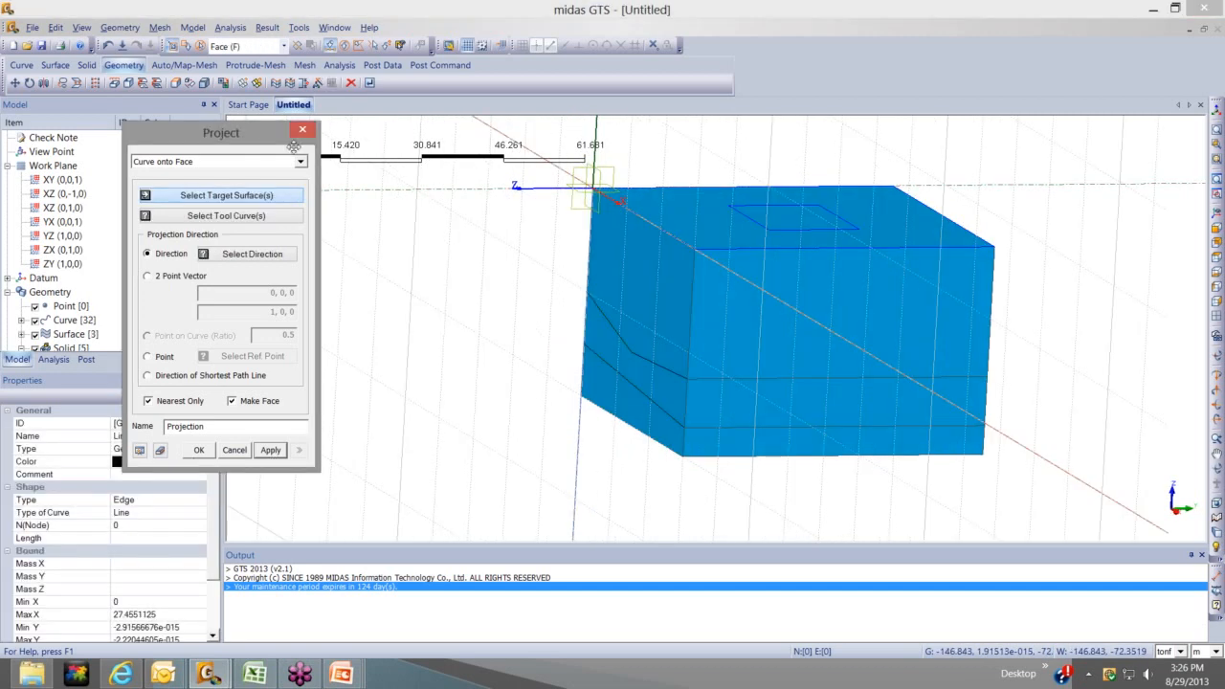
key(Escape)
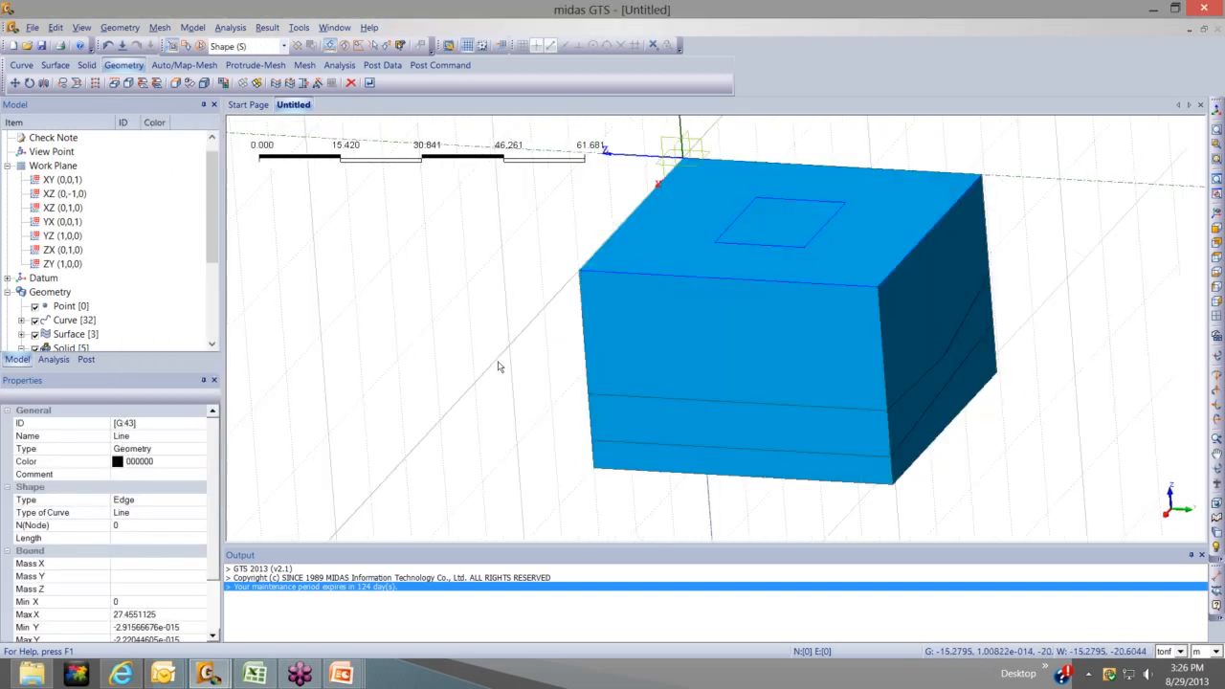
Hide all solids so the projected layer surfaces inside the soil block can be inspected
middle_drag(498, 361, 1183, 161)
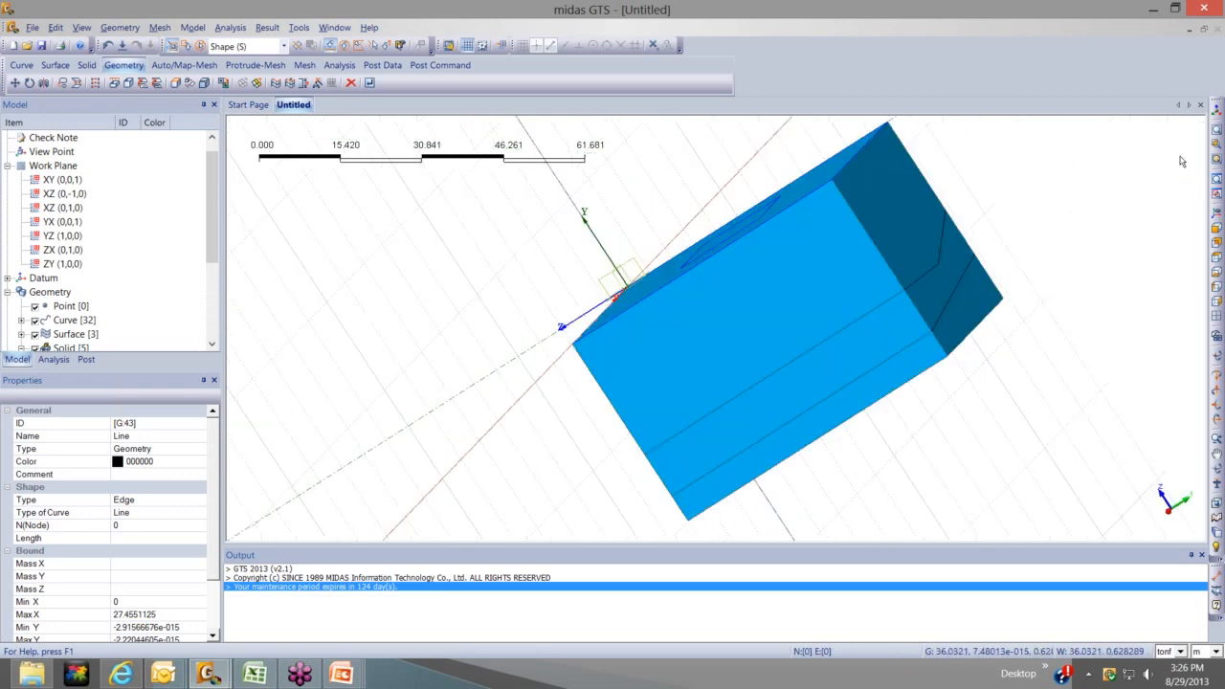
middle_drag(1096, 240, 668, 414)
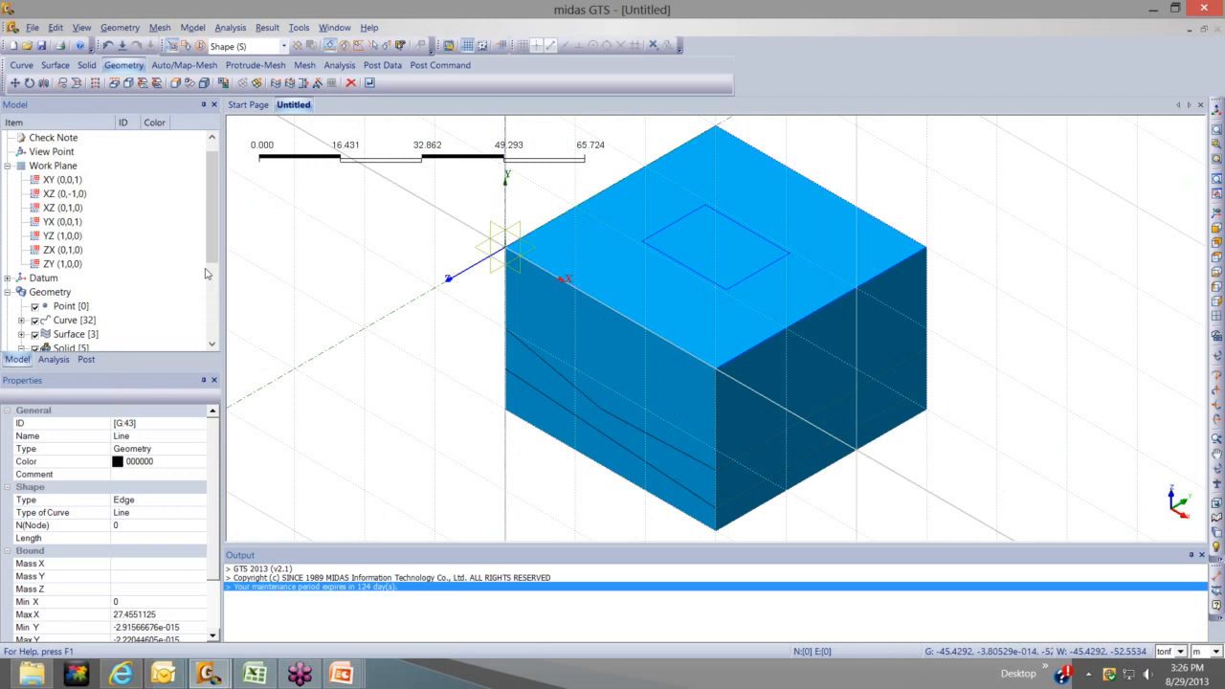
scroll(46, 251, down, 2)
scroll(46, 250, down, 1)
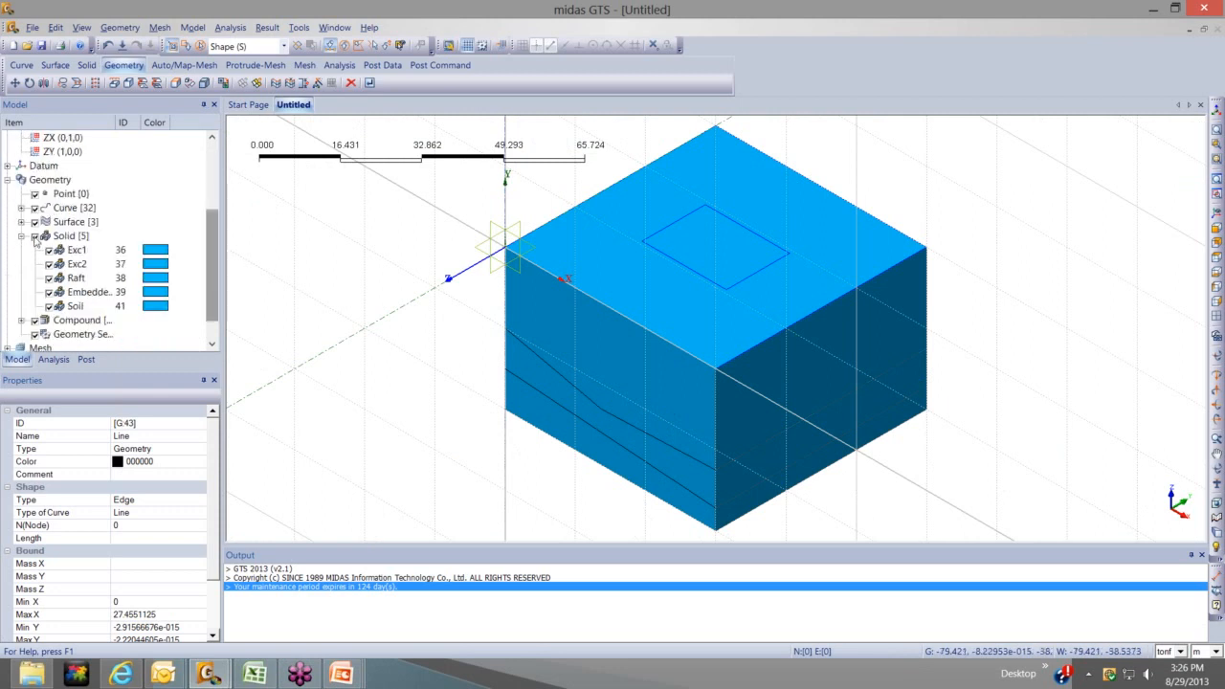
click(34, 237)
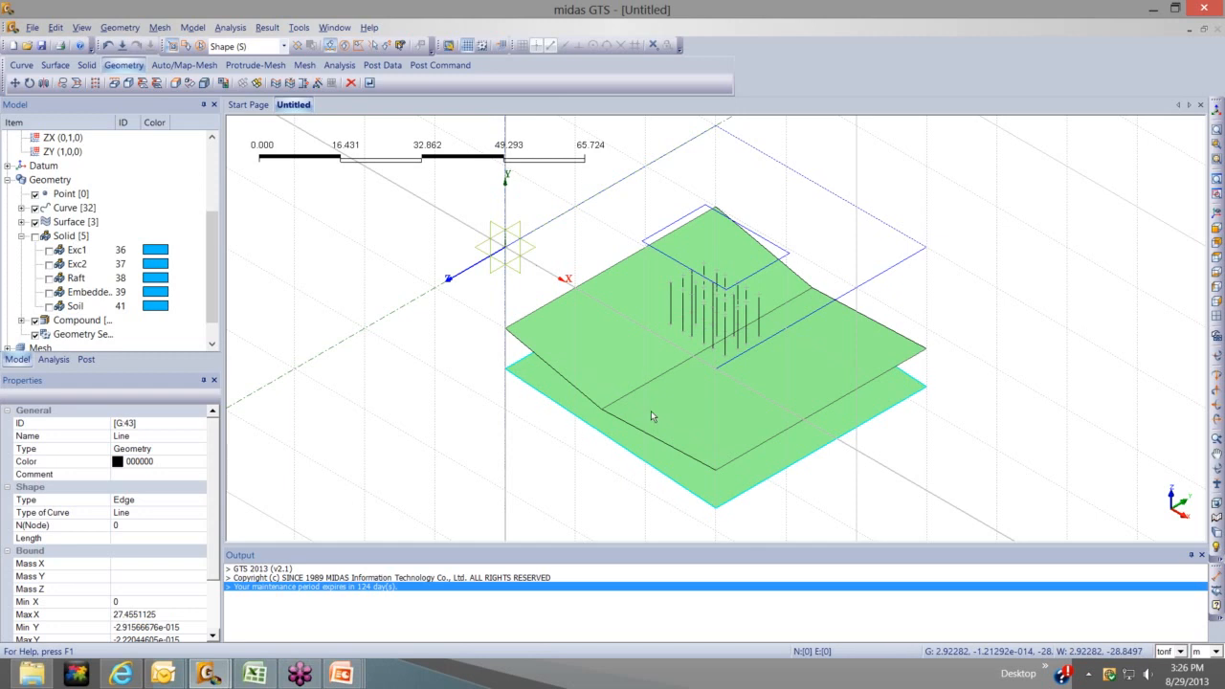
middle_drag(652, 408, 651, 390)
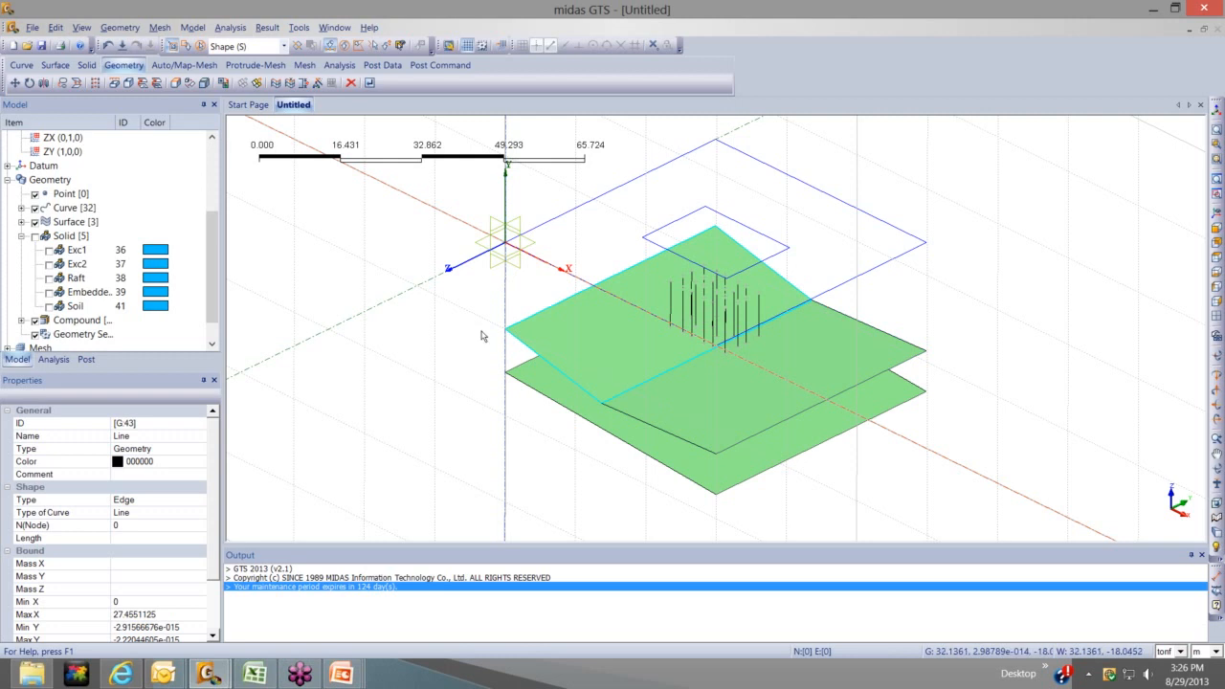
Sew the two faces of the upper bent layer into one surface with Merge Faces enabled and tolerance 0.01
click(54, 65)
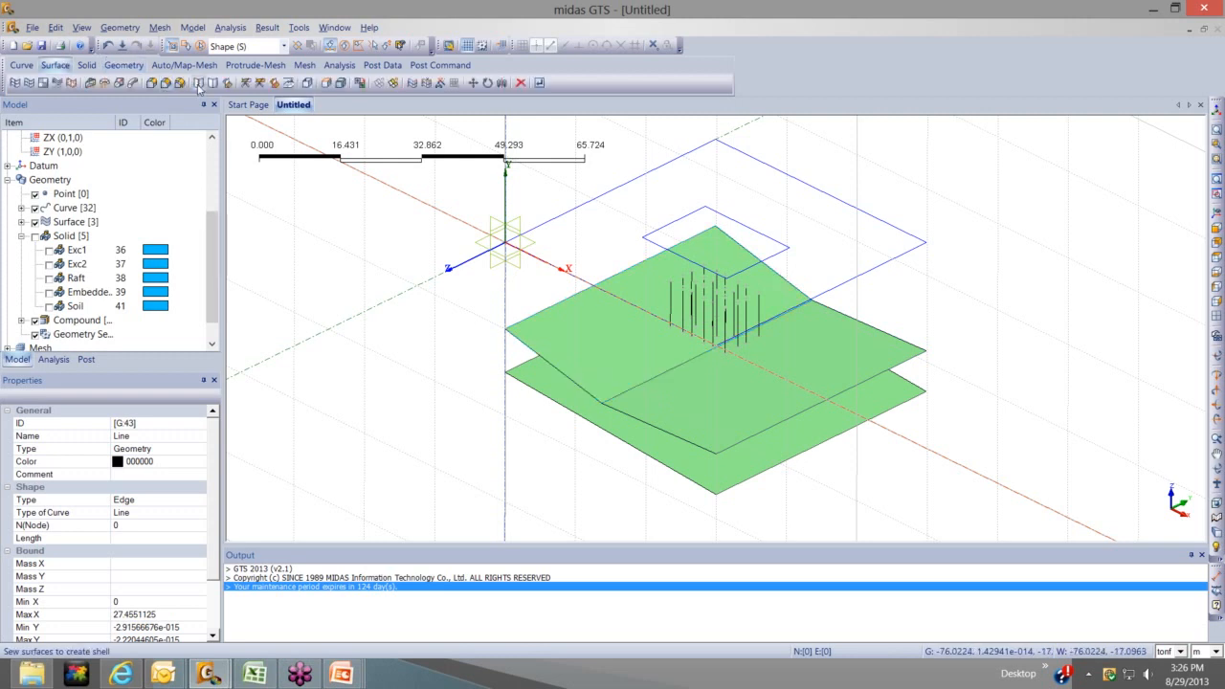
click(199, 83)
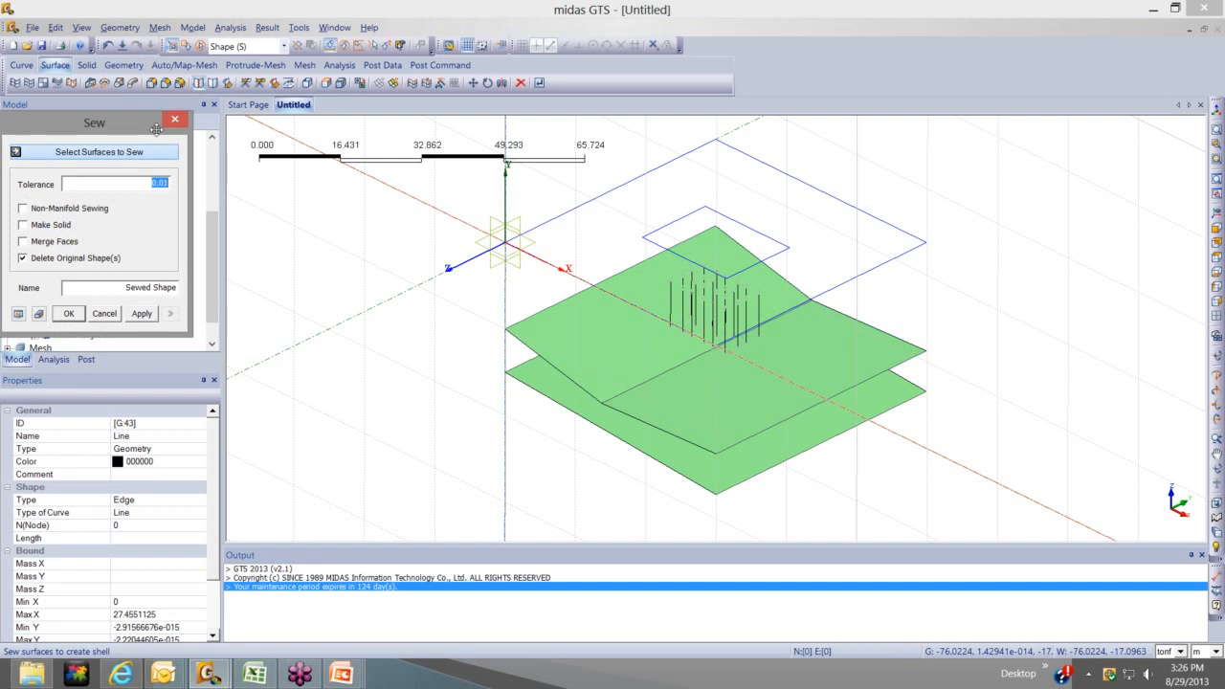
drag(156, 128, 285, 179)
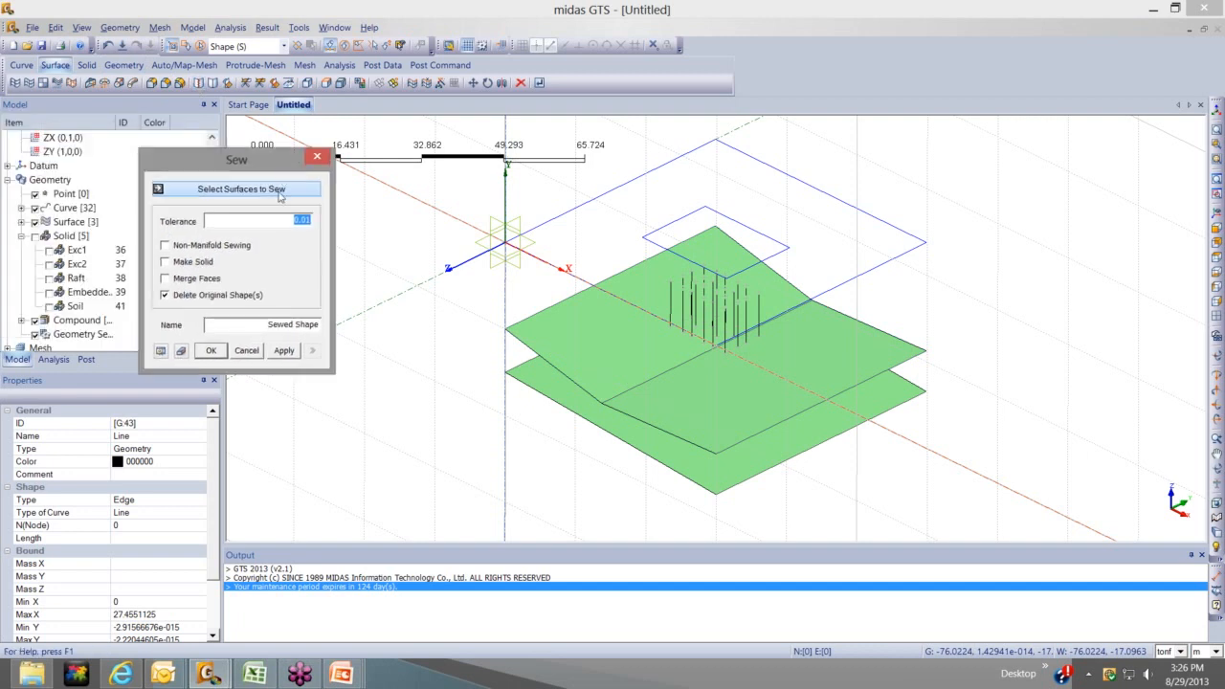
click(723, 385)
click(723, 385)
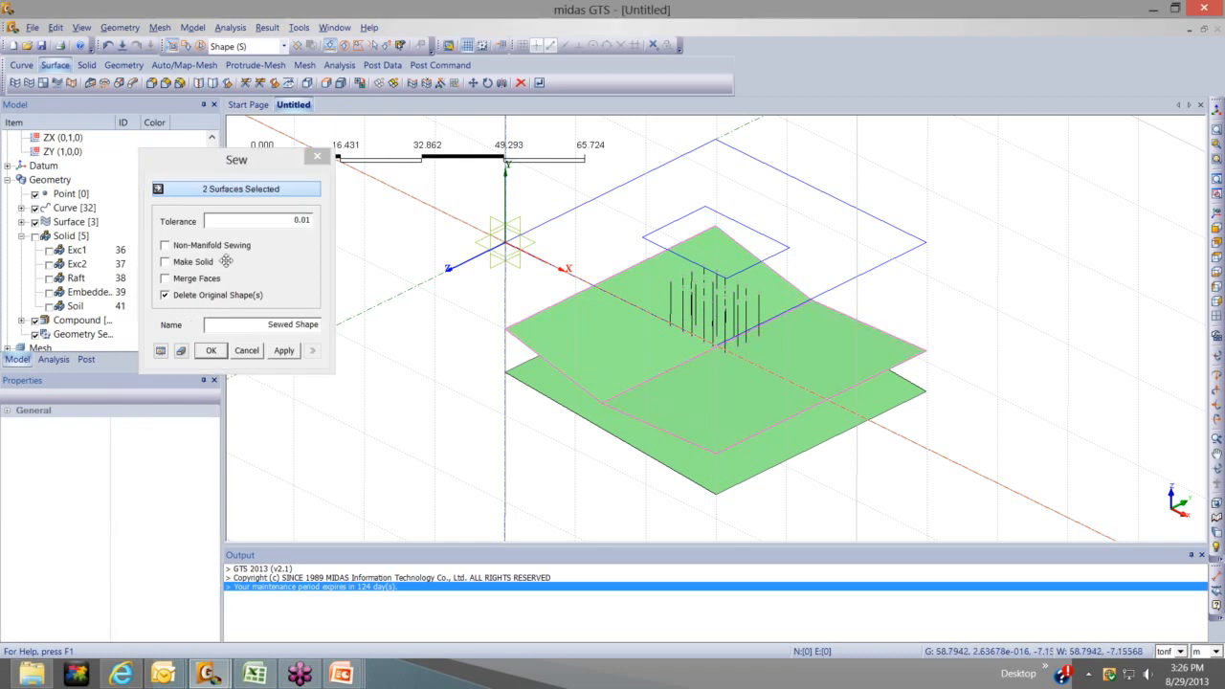
click(165, 279)
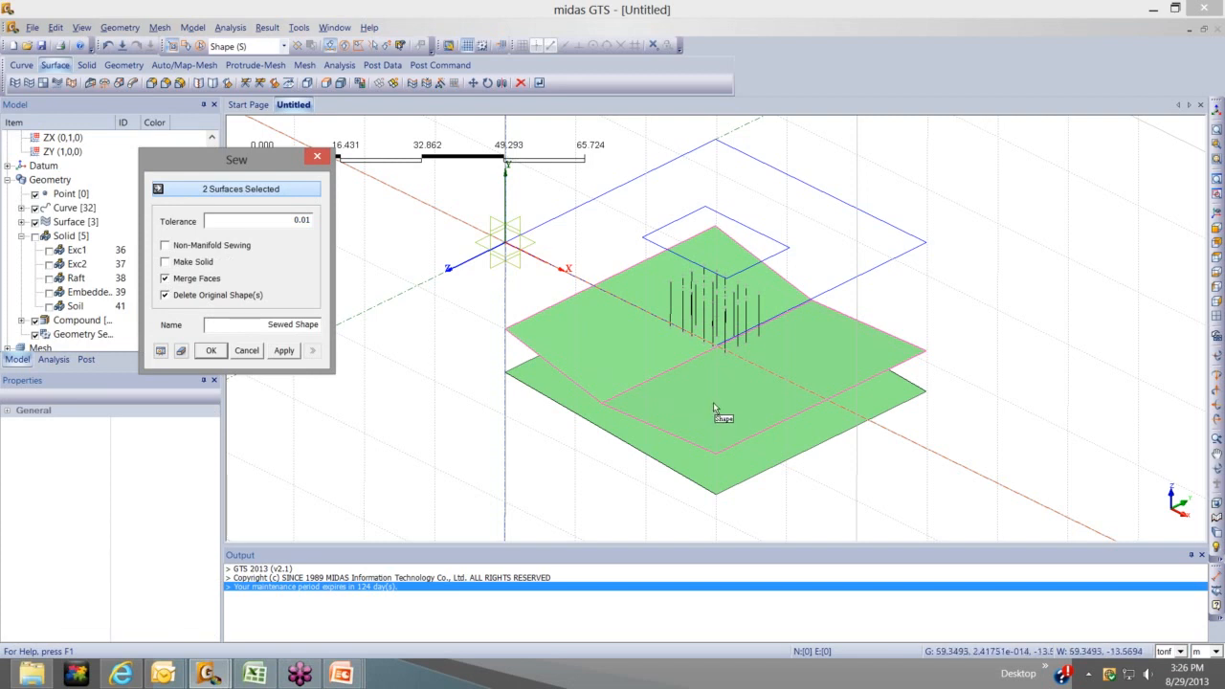
click(284, 350)
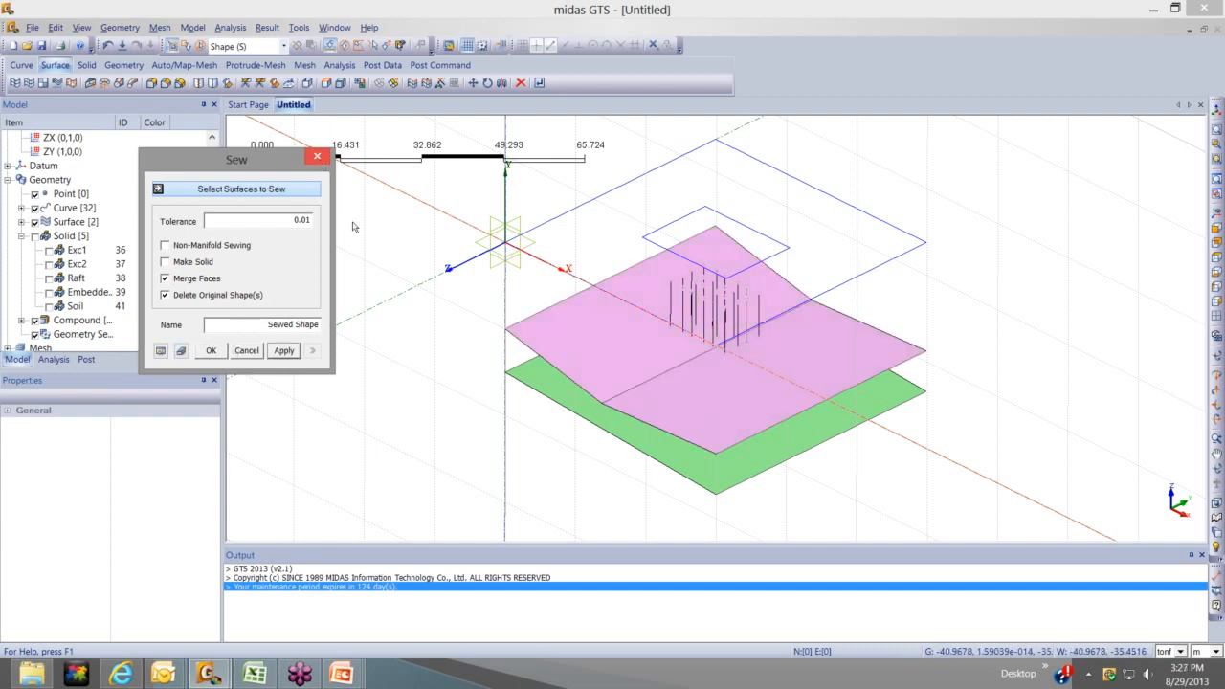
click(319, 159)
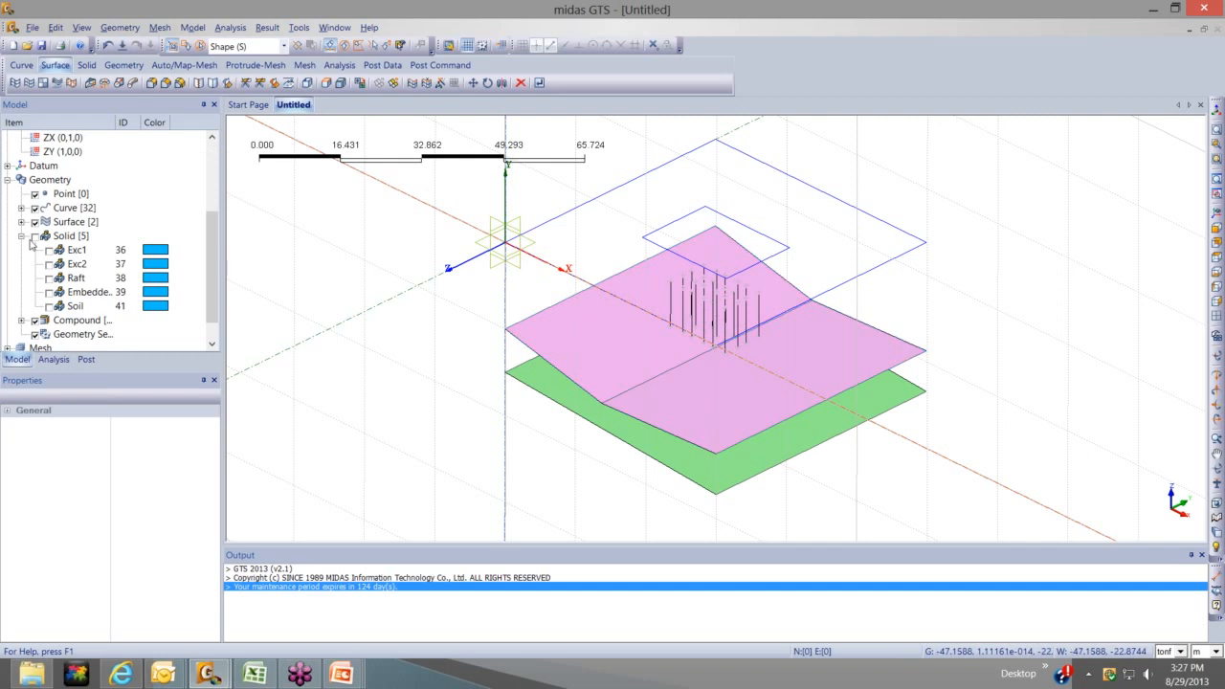
Check the sewed surface by hiding and reshowing it, and make all solids visible again
click(21, 221)
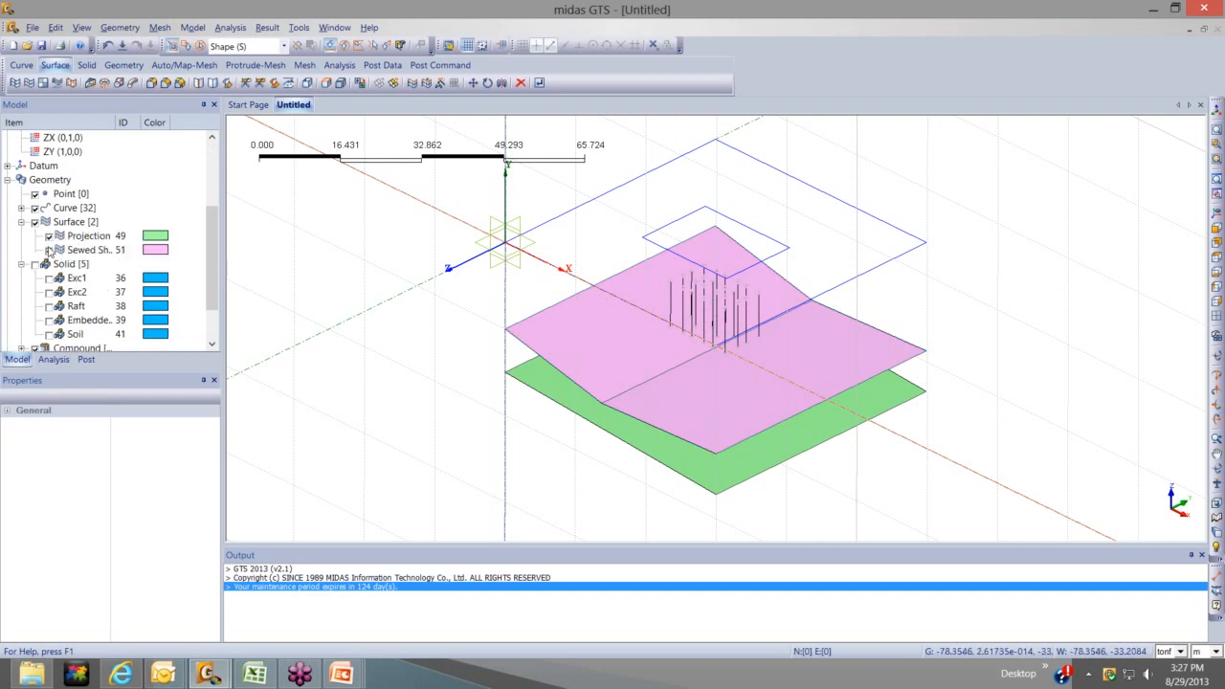
click(49, 250)
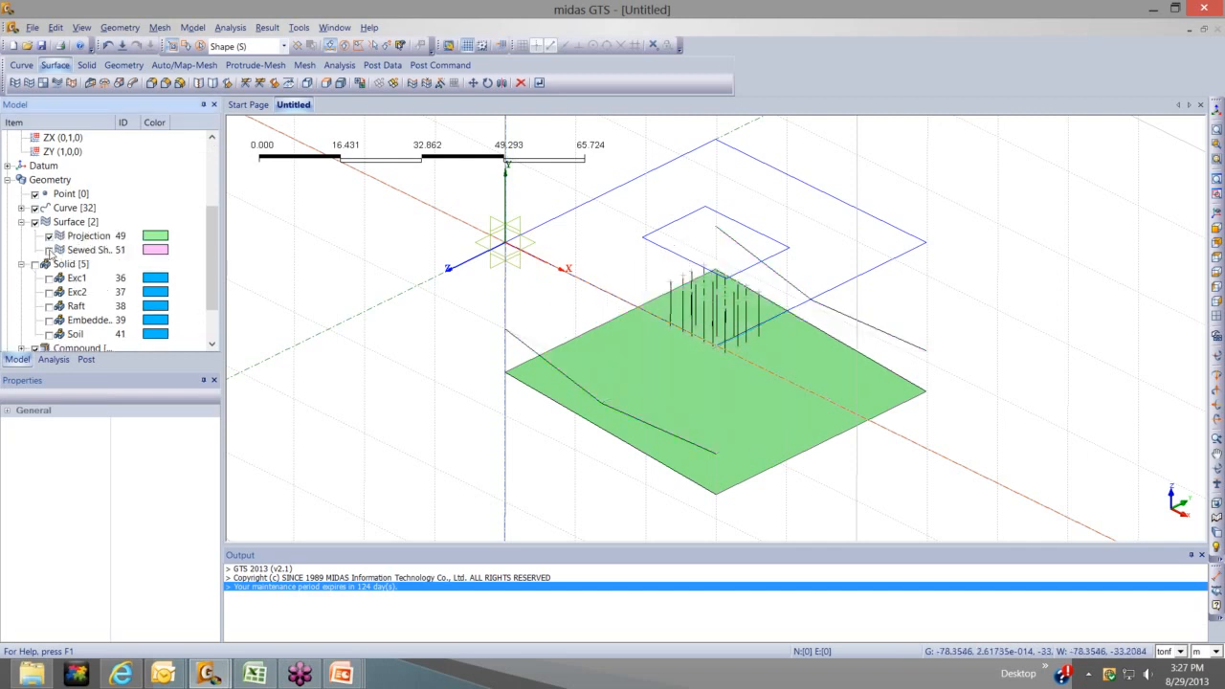
click(49, 250)
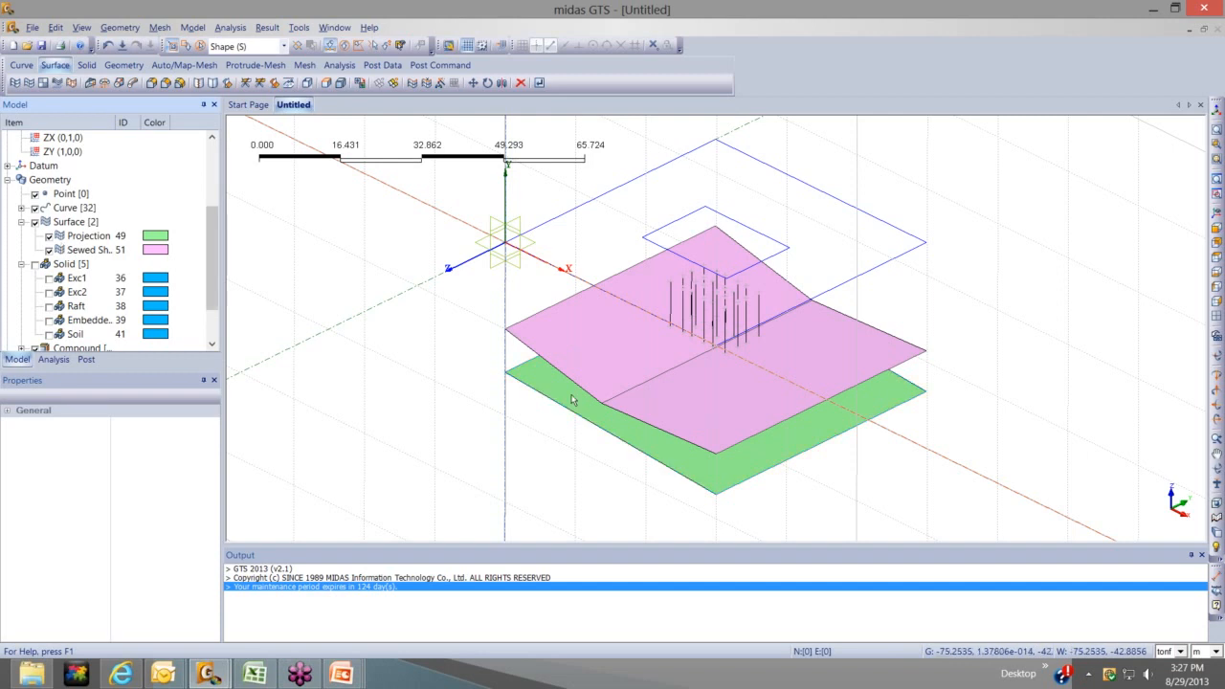
click(35, 264)
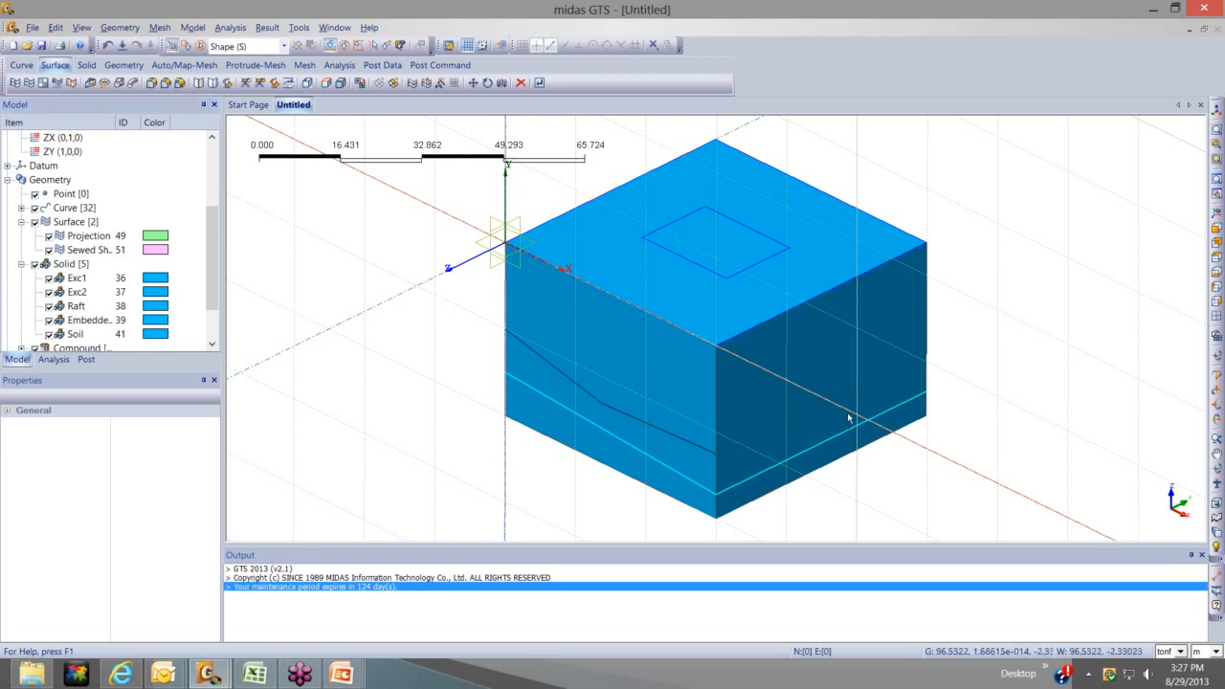
middle_drag(848, 417, 849, 408)
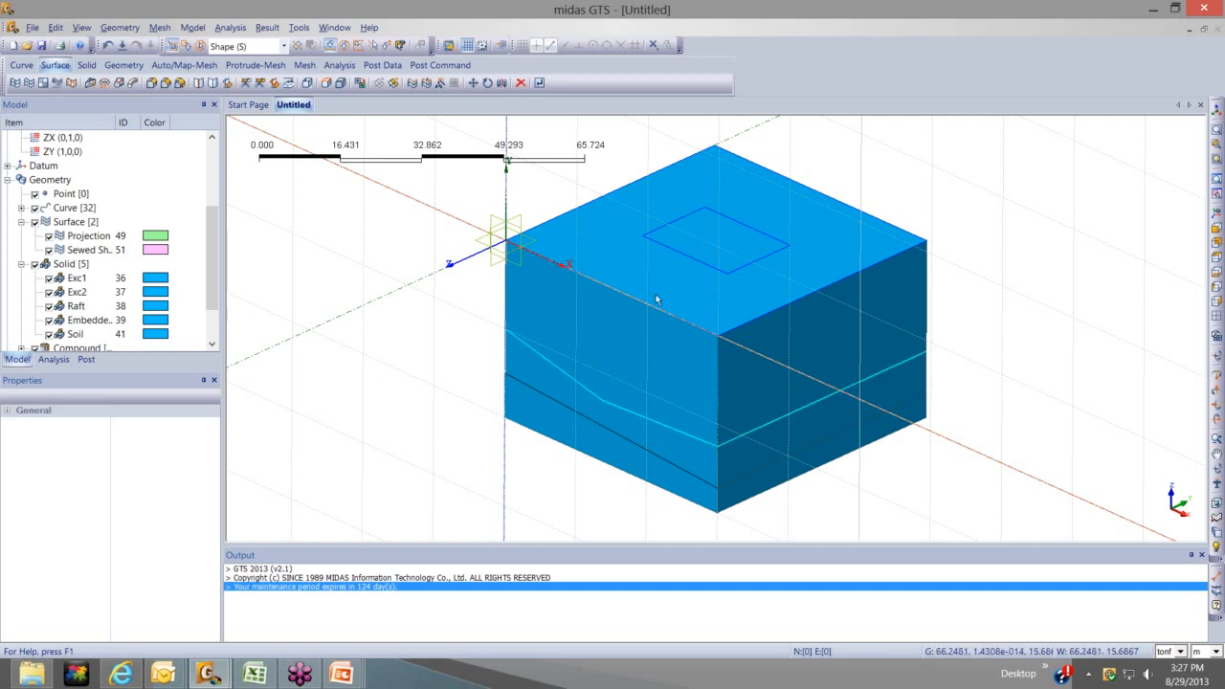
middle_drag(608, 351, 734, 436)
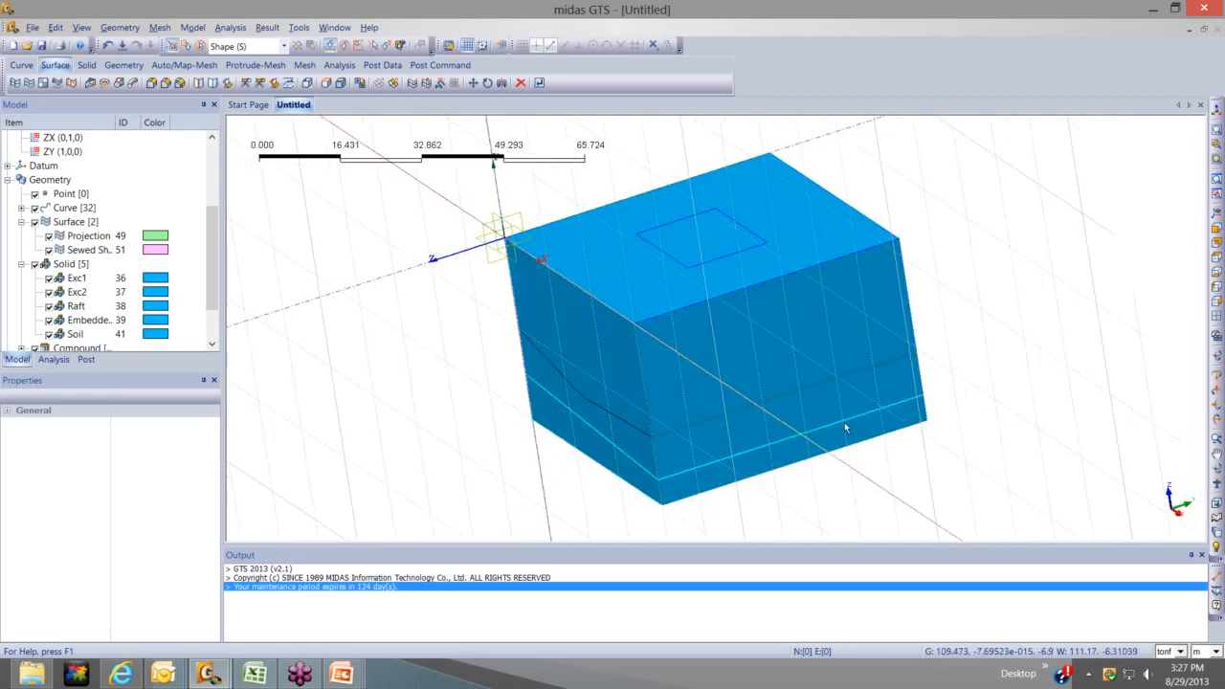
middle_drag(844, 422, 702, 440)
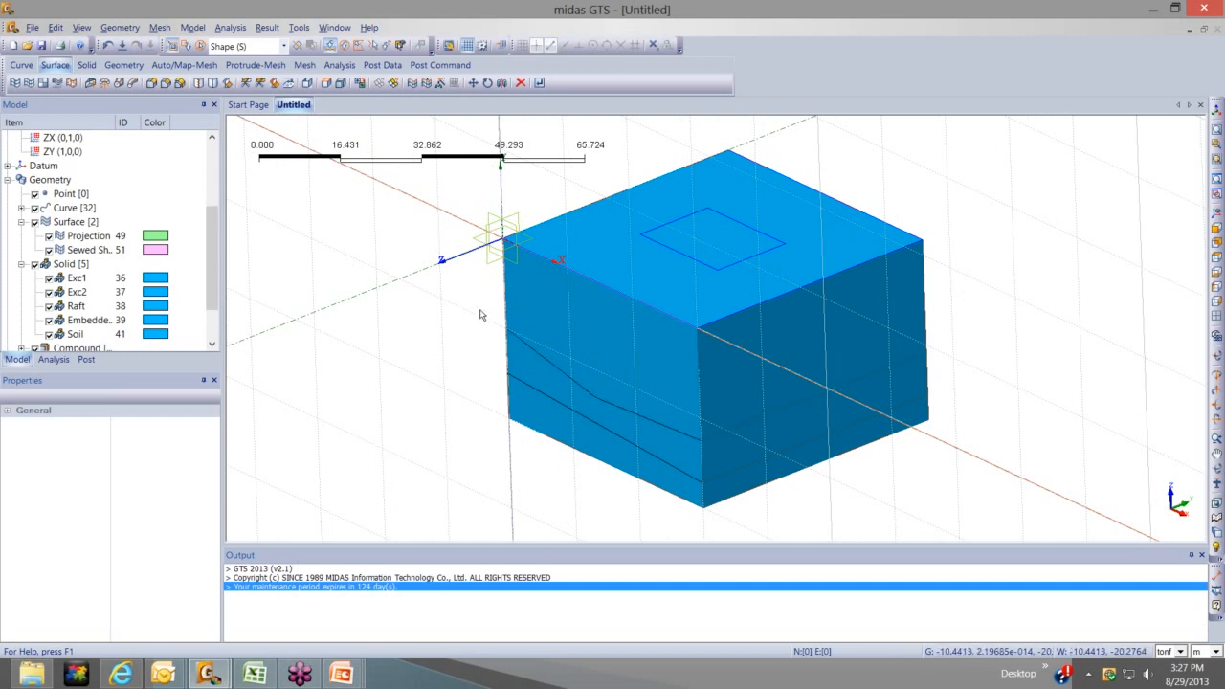
middle_drag(481, 312, 505, 313)
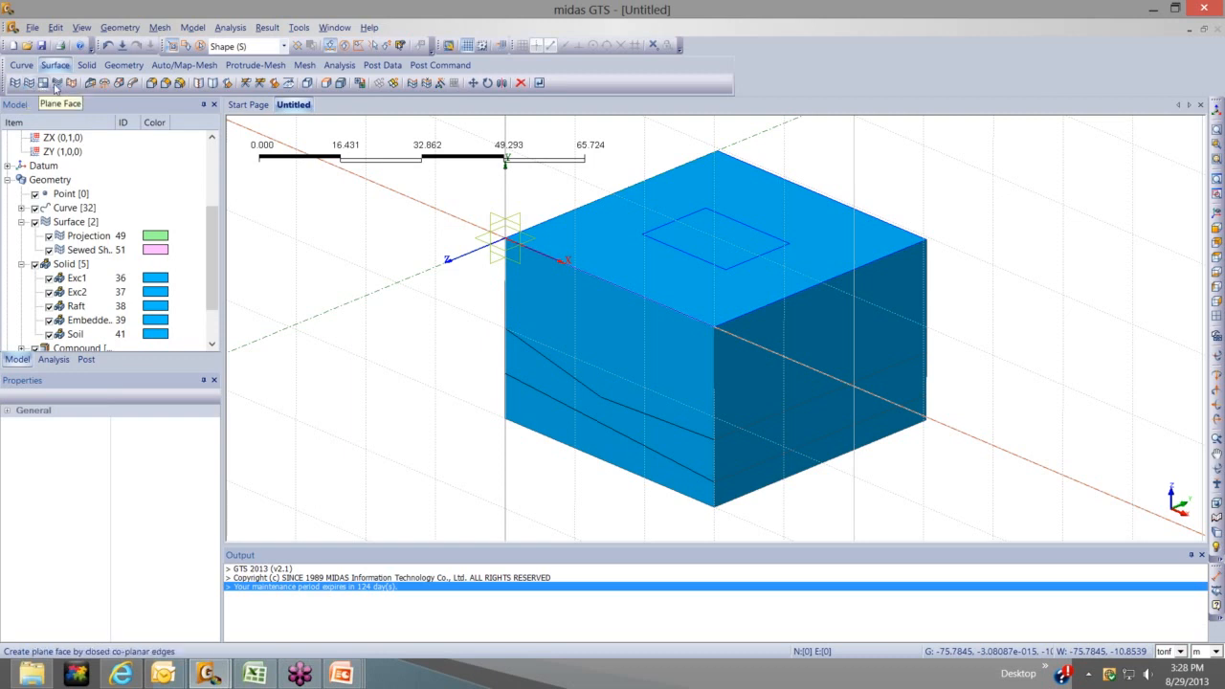
Start a Grid Face and set its grid to 2 points in X and 2 points in Y
click(57, 84)
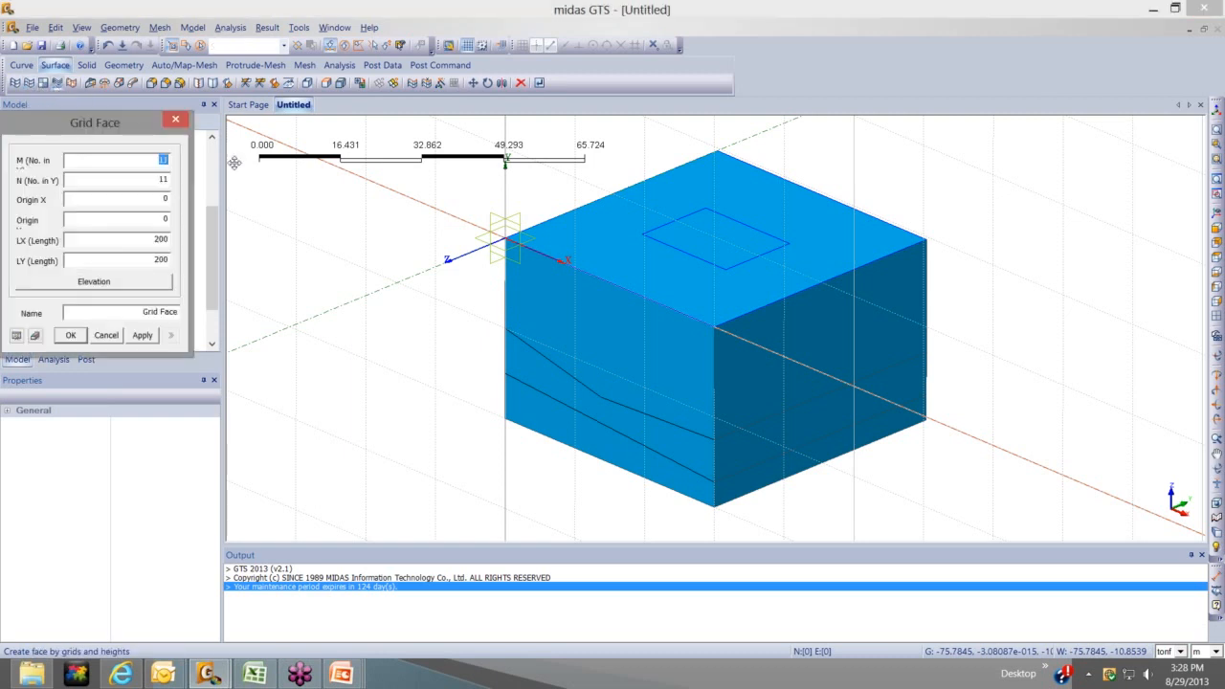
drag(234, 163, 329, 183)
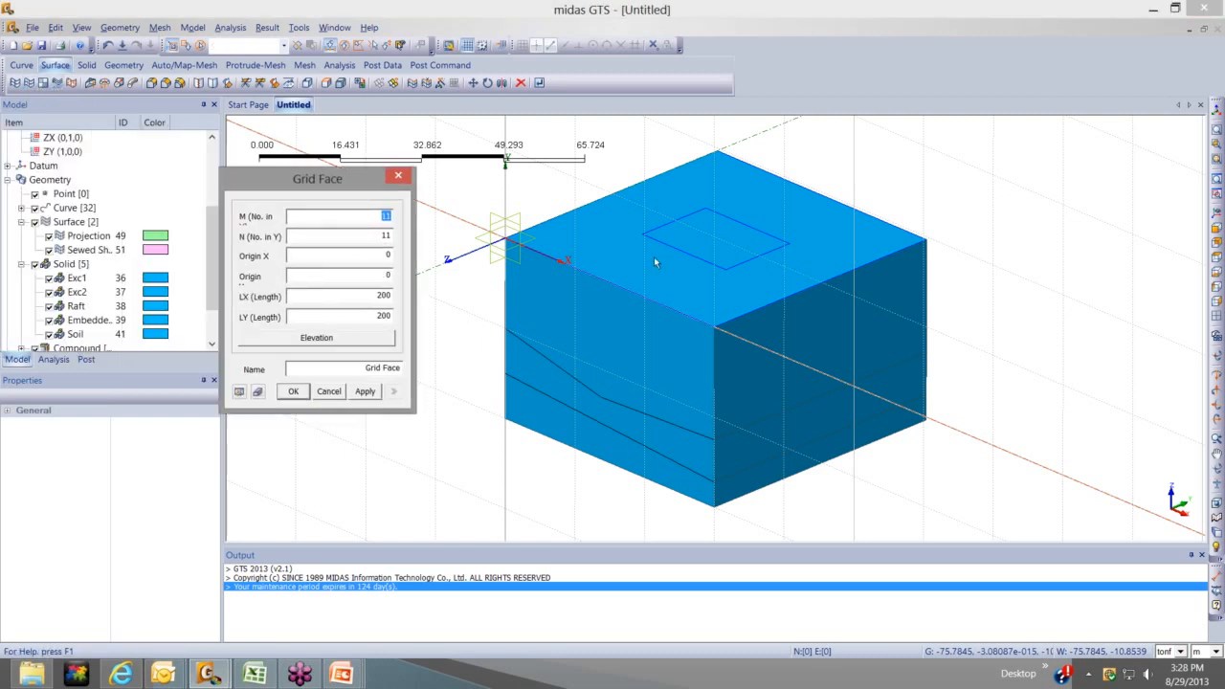
middle_drag(658, 285, 626, 286)
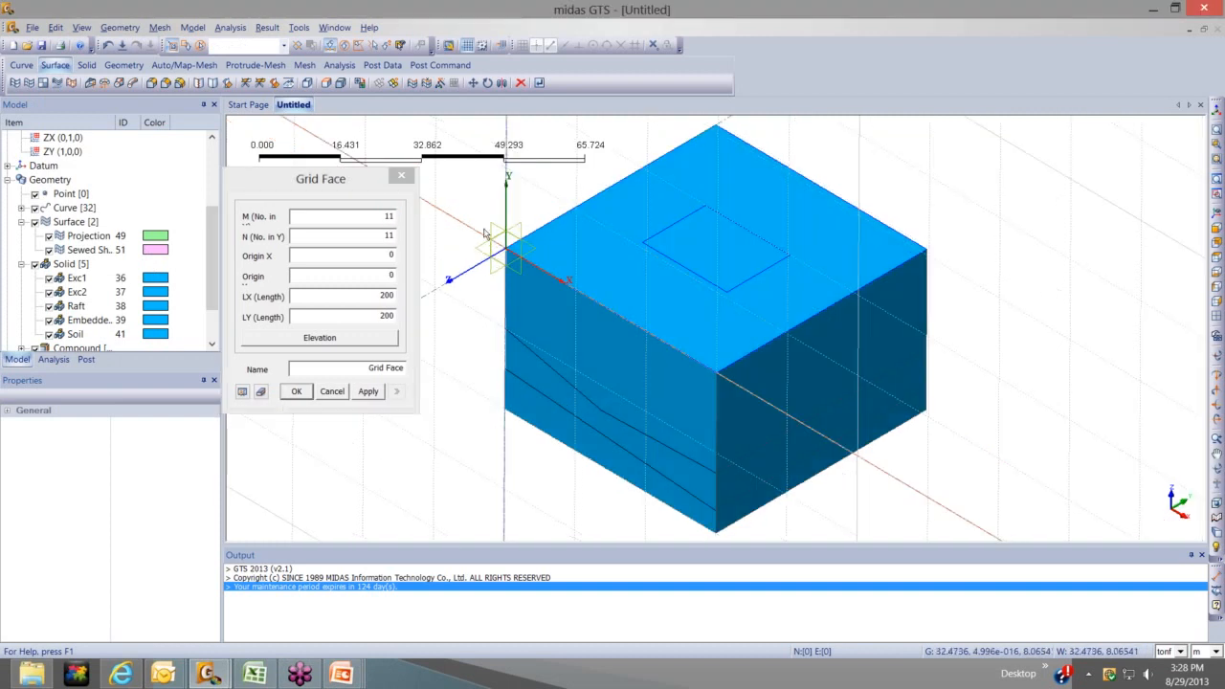
drag(381, 197, 401, 201)
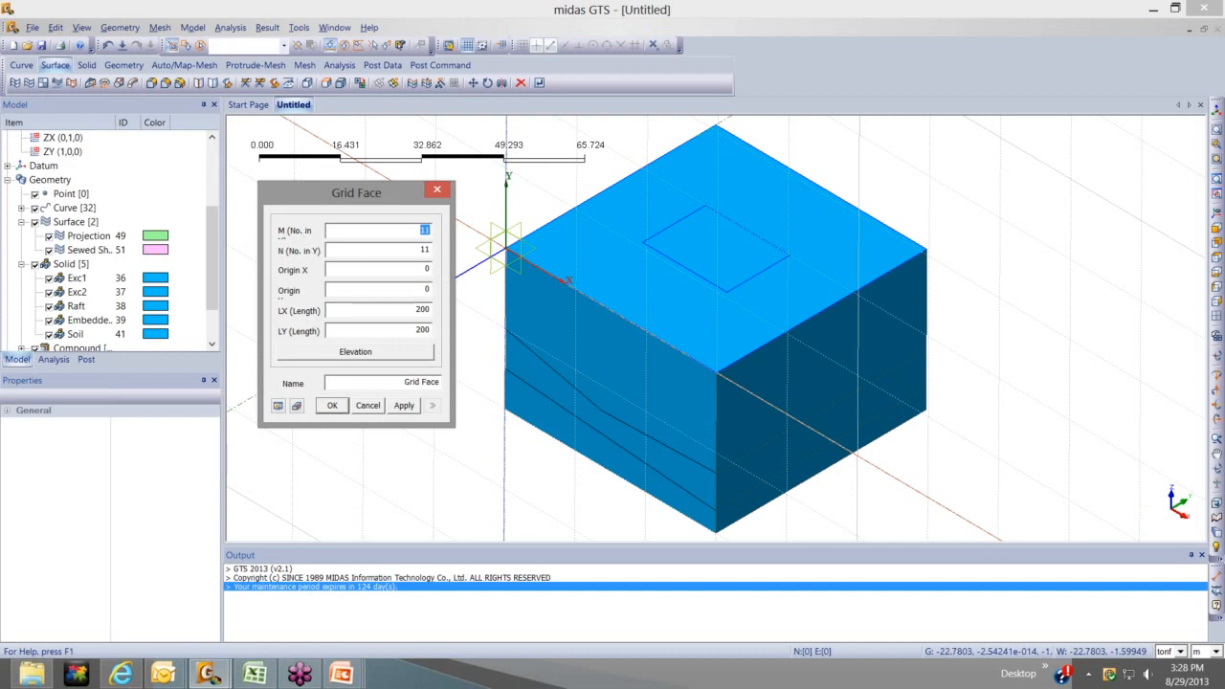
text(4)
key(Tab)
text(4)
key(BackSpace)
text(2)
Set the grid face's LX and LY lengths to 60 each
double_click(423, 311)
text(60)
key(Tab)
text(60)
middle_drag(630, 287, 537, 271)
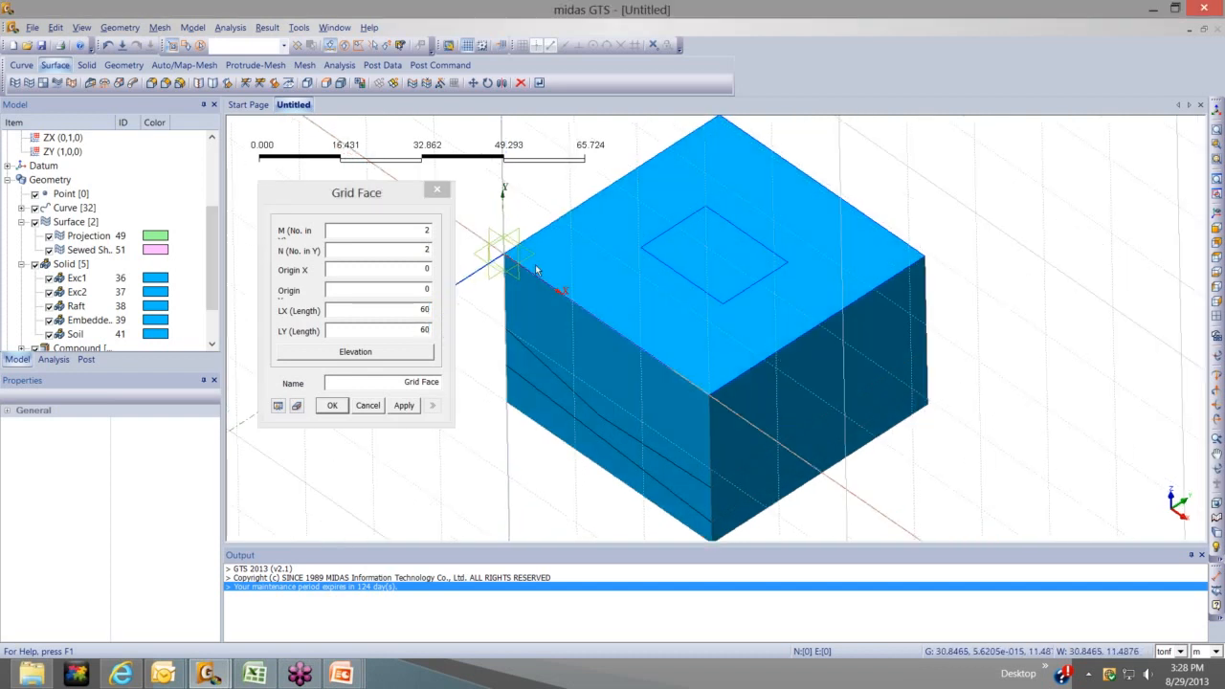
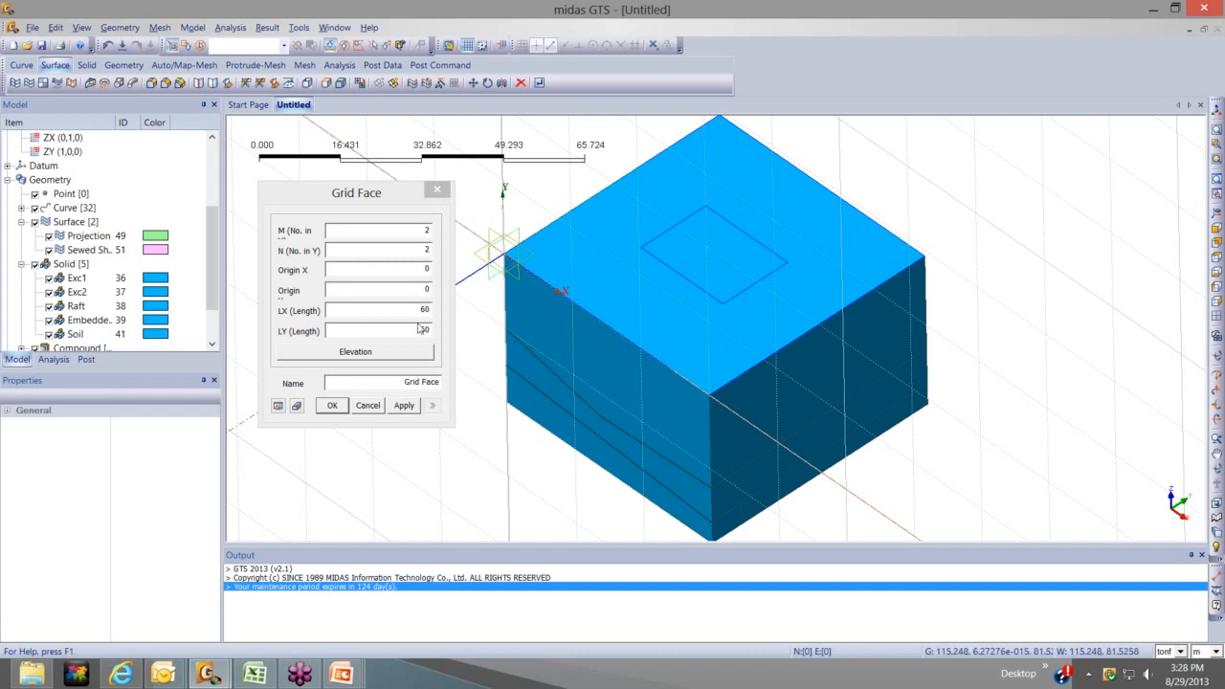
Fill the grid face's 2 by 2 elevation table with -10, -10 and -3, -5 copied from the Pile Coordinates workbook in Excel
click(390, 354)
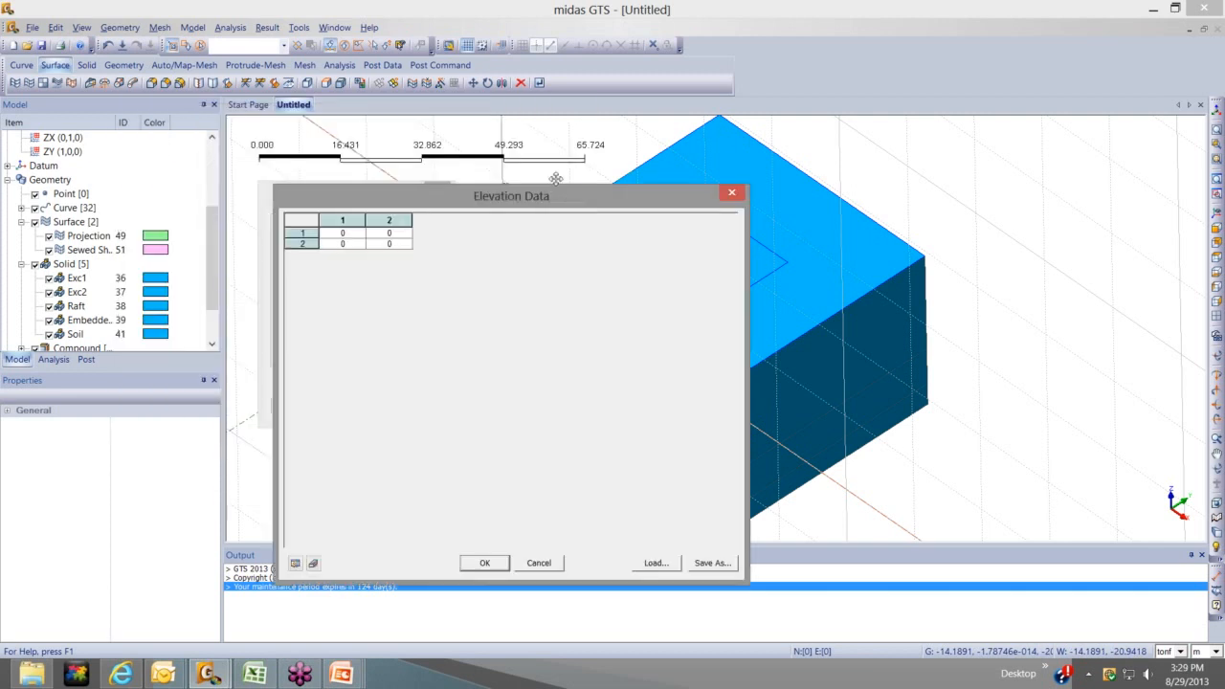
drag(372, 193, 323, 158)
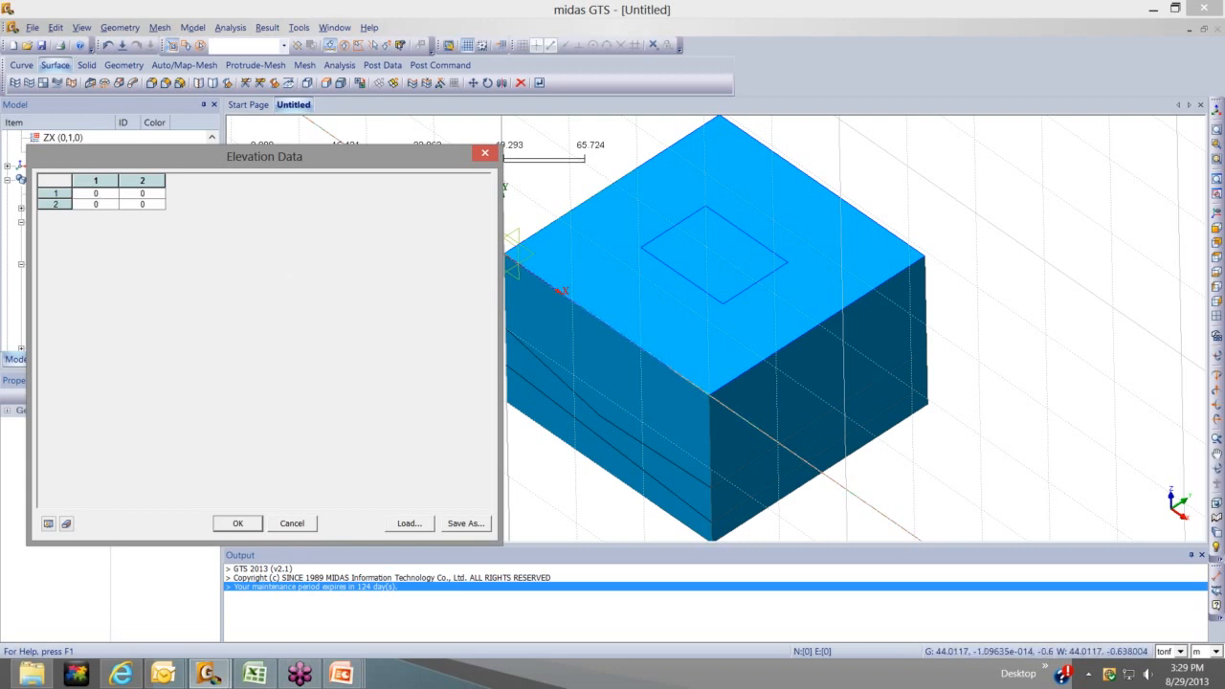
key(alt+Tab)
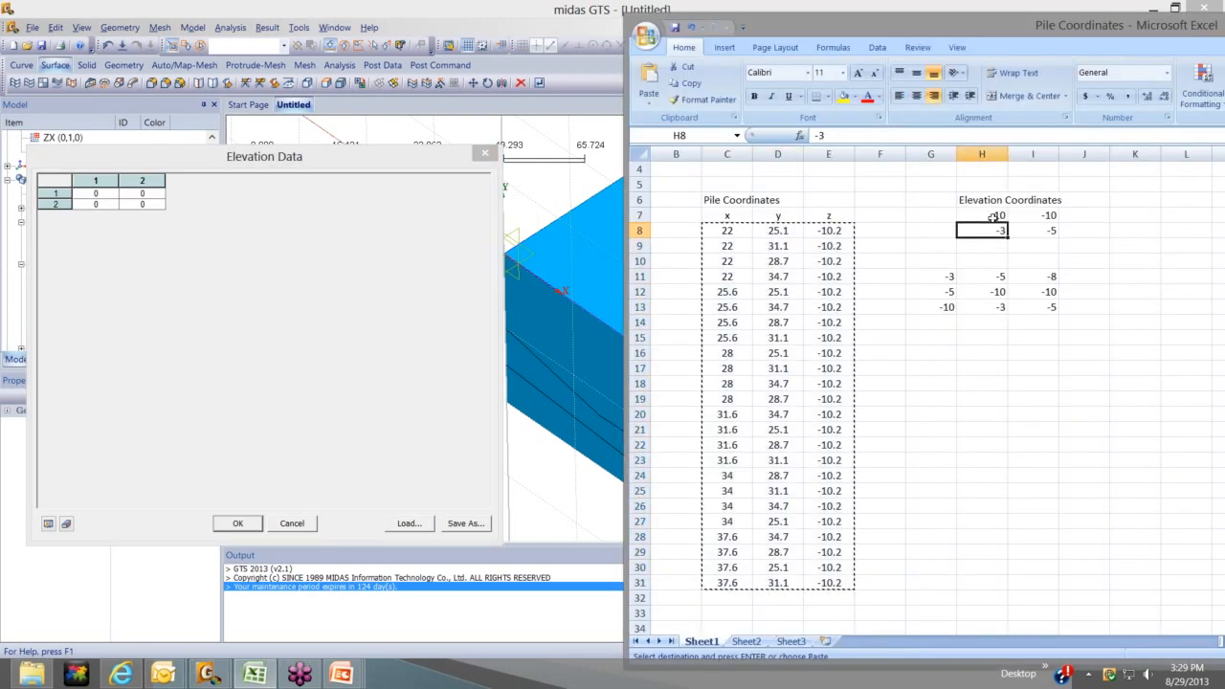
drag(982, 216, 1034, 231)
right_click(1022, 230)
click(1053, 255)
click(121, 201)
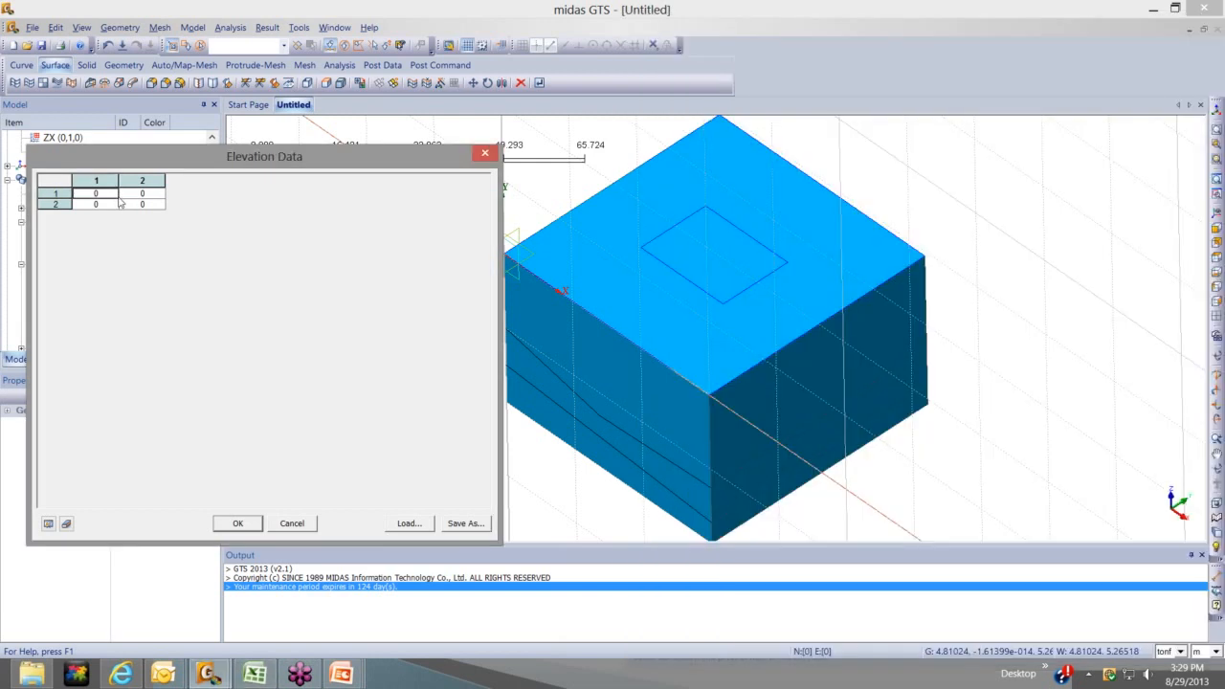
key(ctrl+v)
click(237, 524)
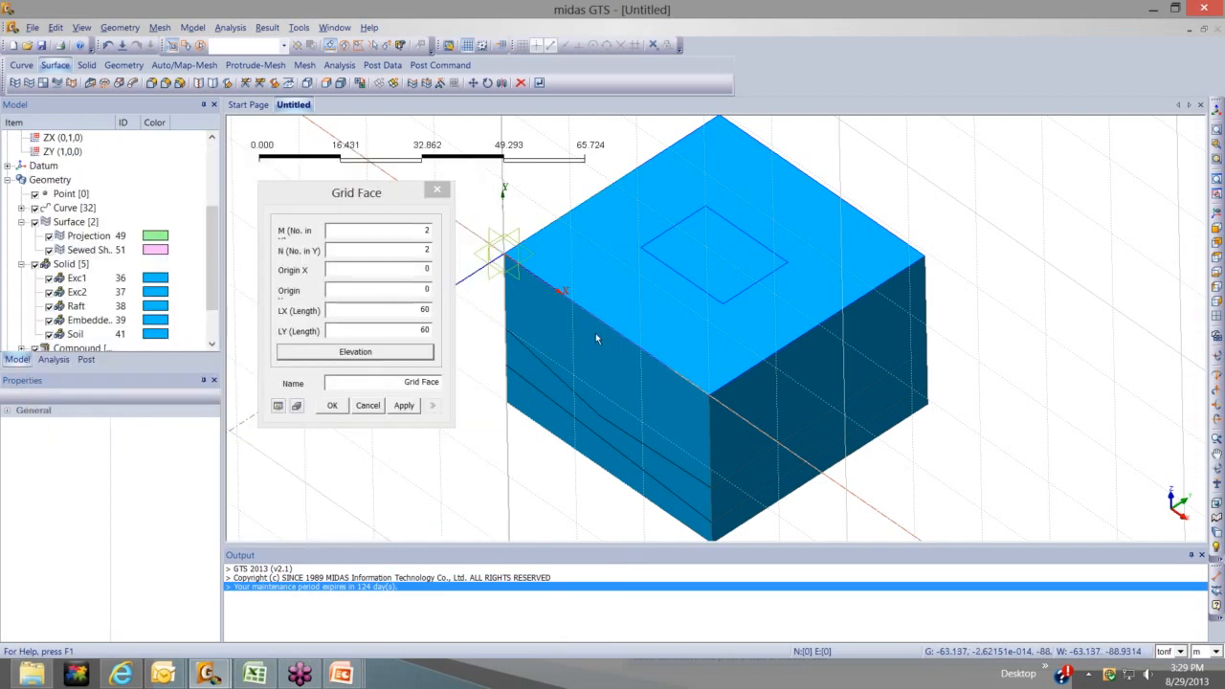
Preview the grid face and hide all solids so it can be inspected with the other layer surfaces
key(Up)
click(277, 406)
drag(361, 199, 252, 200)
middle_drag(680, 341, 281, 195)
drag(282, 195, 355, 198)
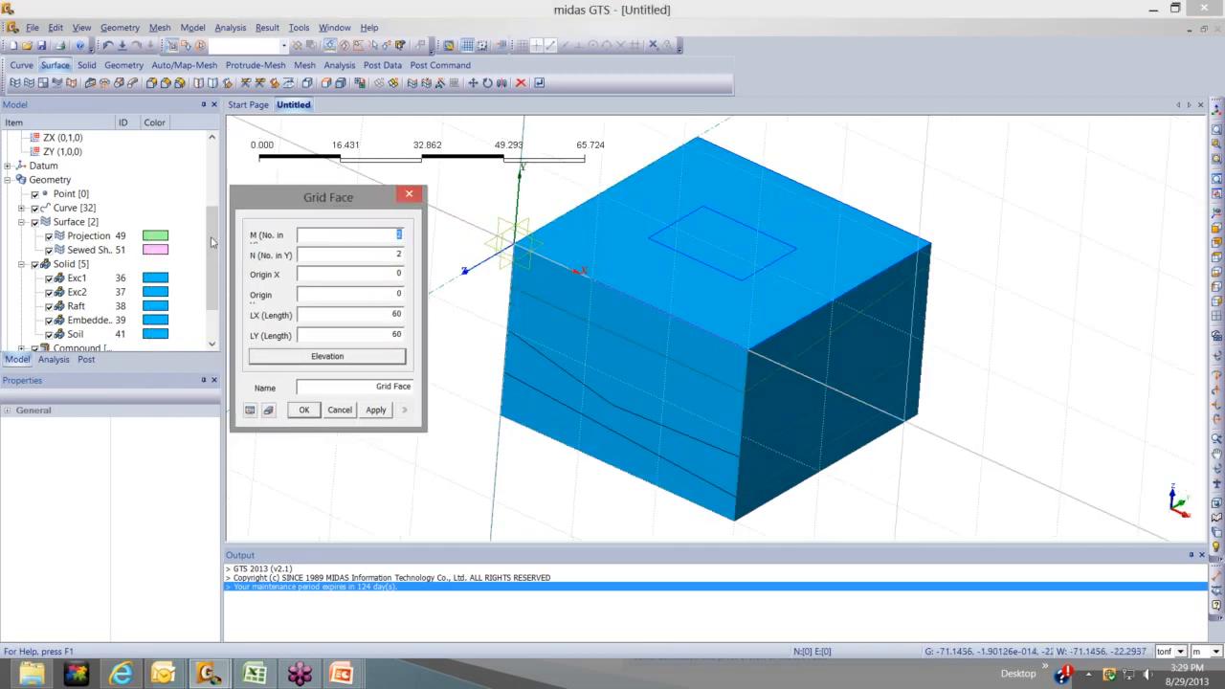
scroll(213, 240, down, 2)
scroll(195, 235, up, 3)
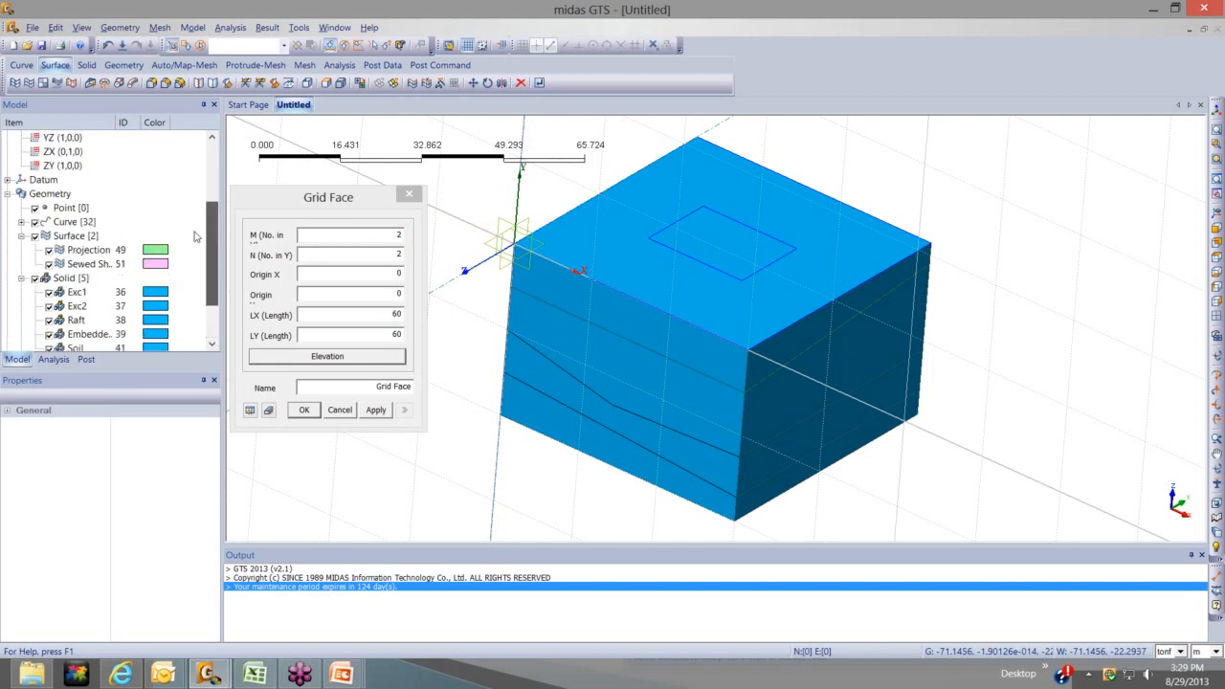
click(35, 277)
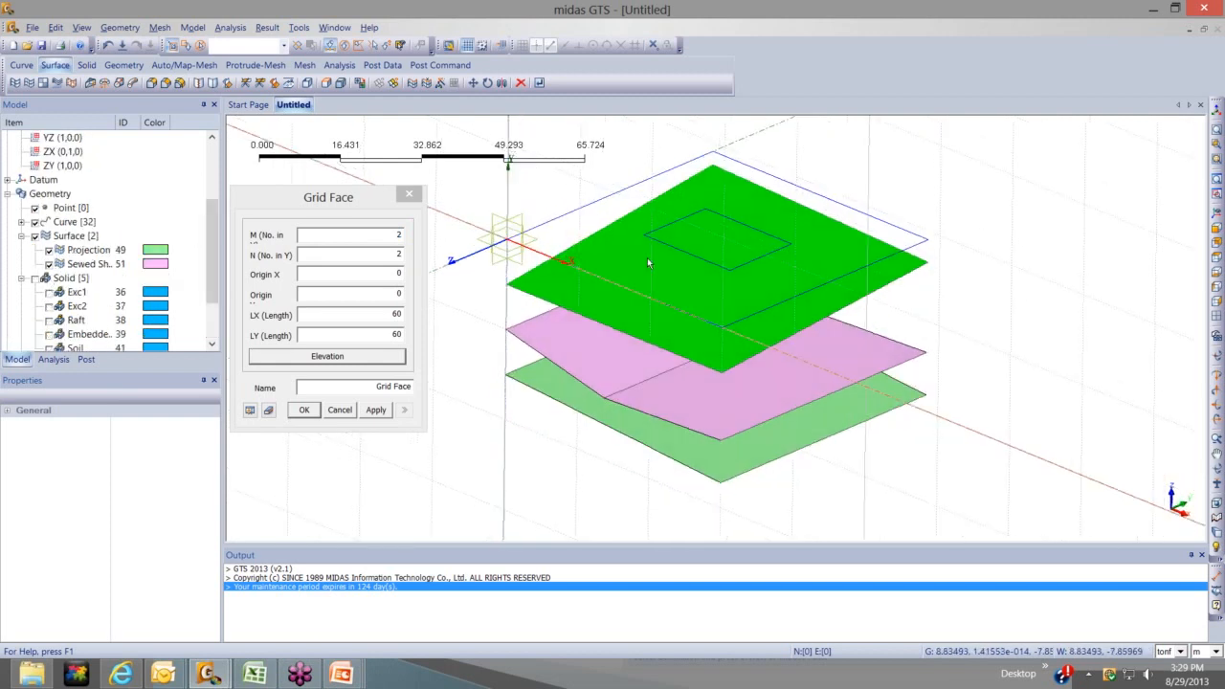
scroll(648, 262, up, 2)
scroll(776, 195, down, 1)
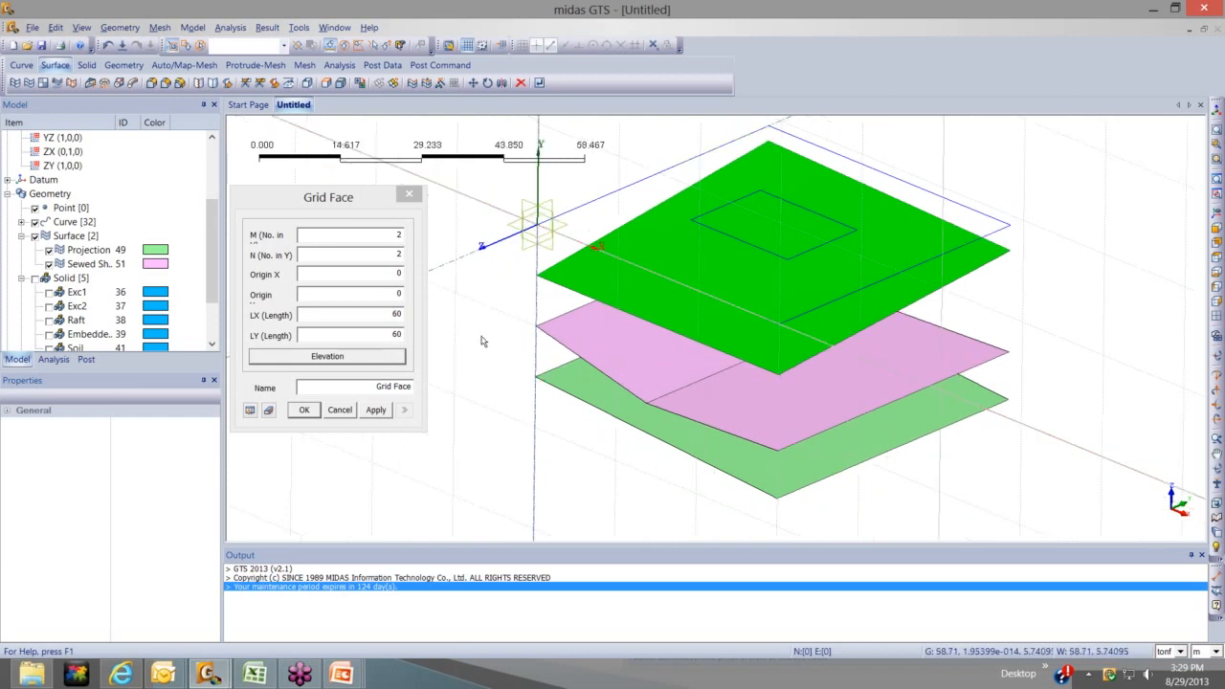
Compare the 2 by 2 elevation table with the corners of the previewed grid face and close the table
click(339, 360)
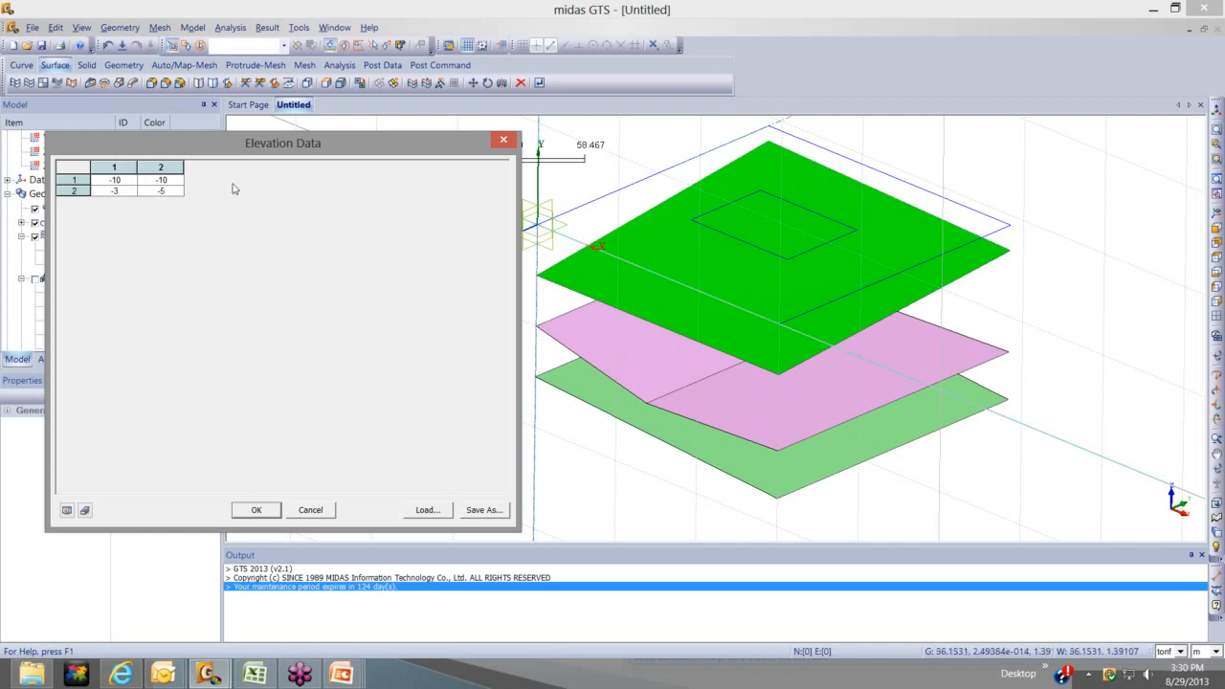
middle_drag(818, 429, 823, 278)
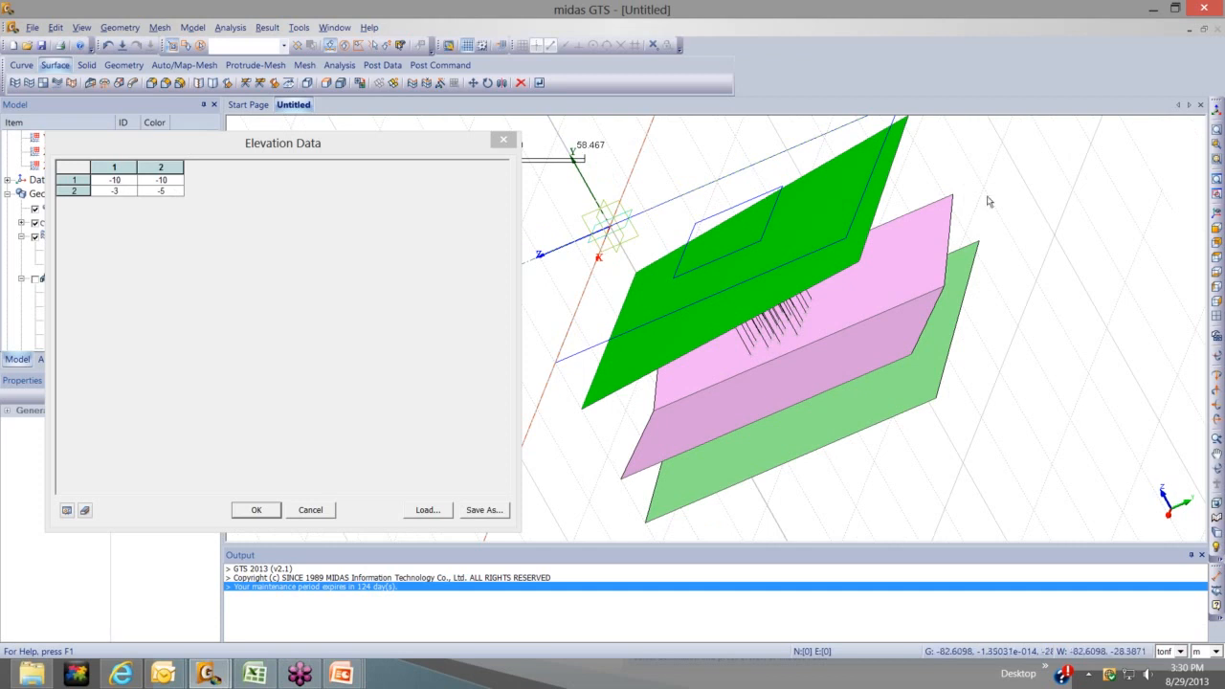
middle_drag(989, 201, 881, 169)
scroll(932, 168, up, 2)
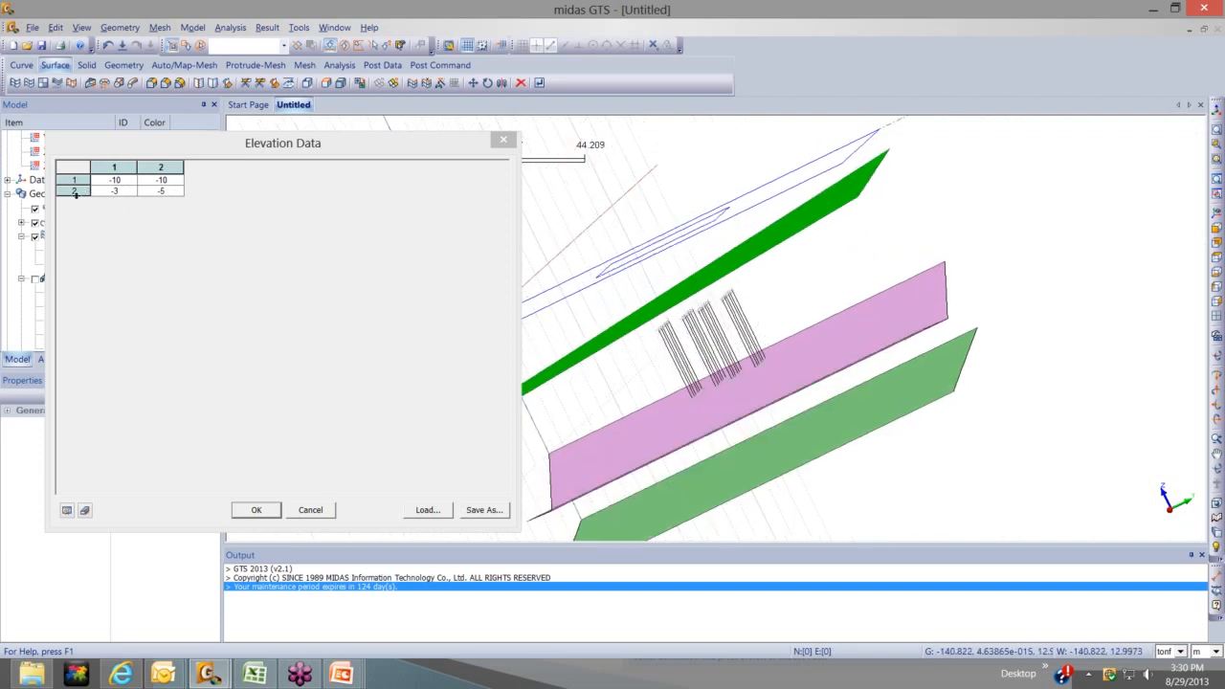
middle_drag(858, 283, 840, 246)
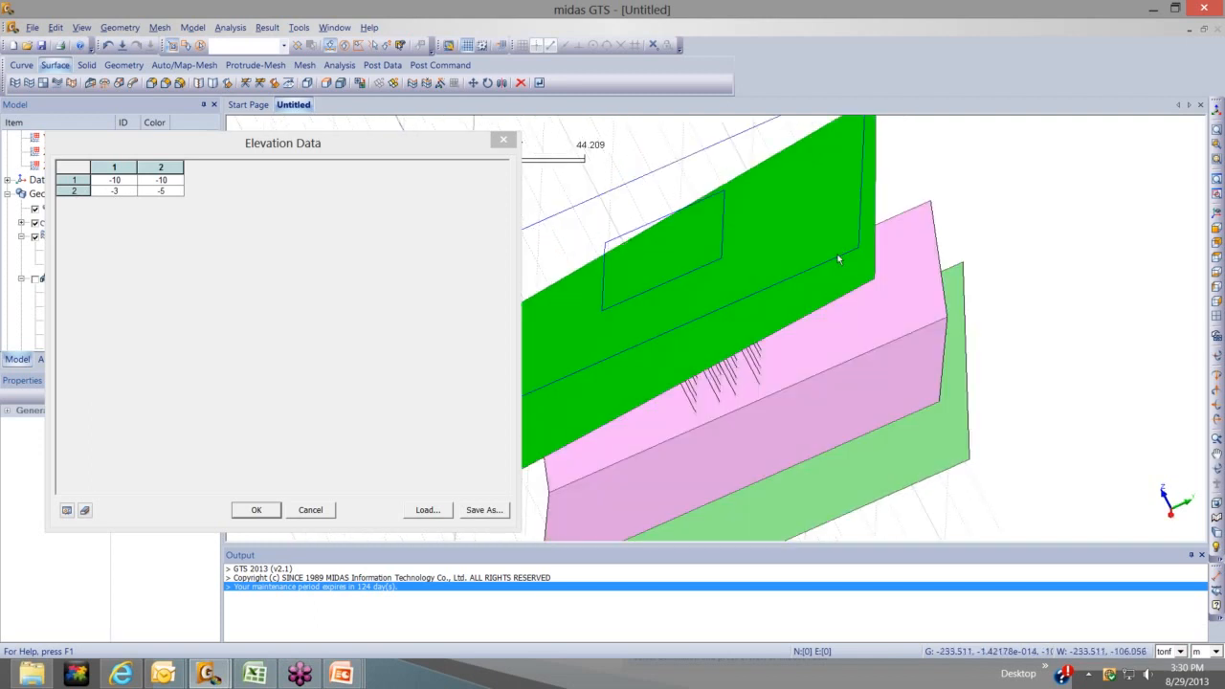
middle_drag(912, 319, 888, 361)
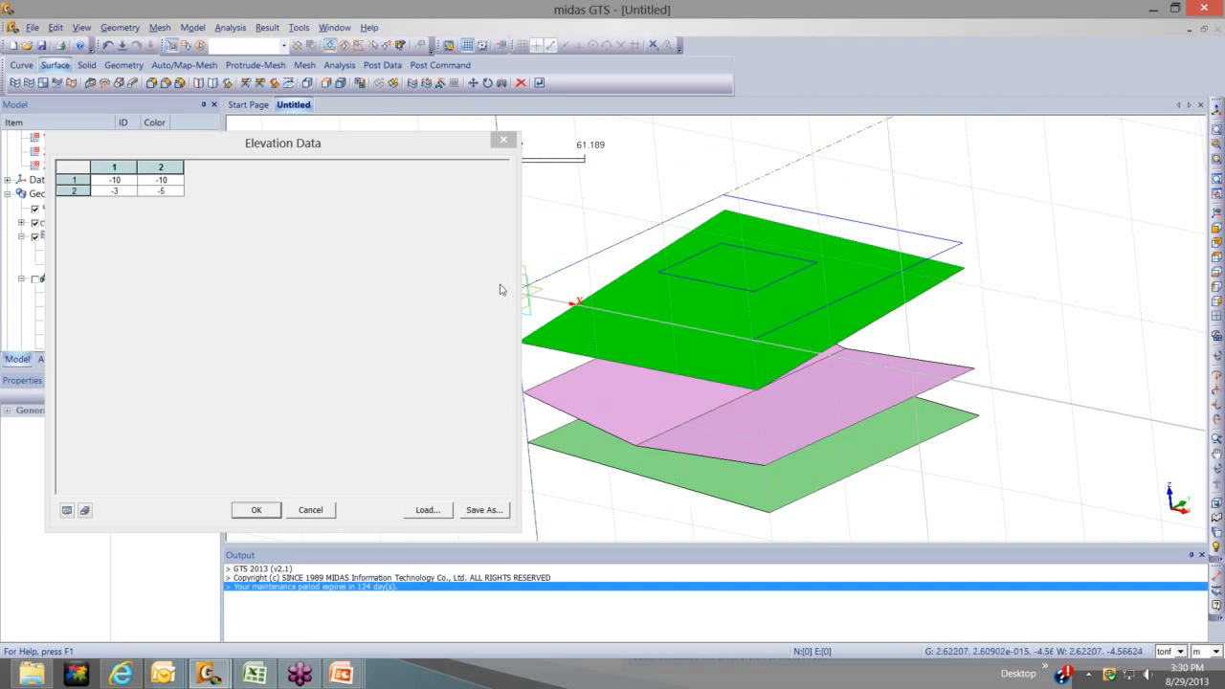
click(504, 142)
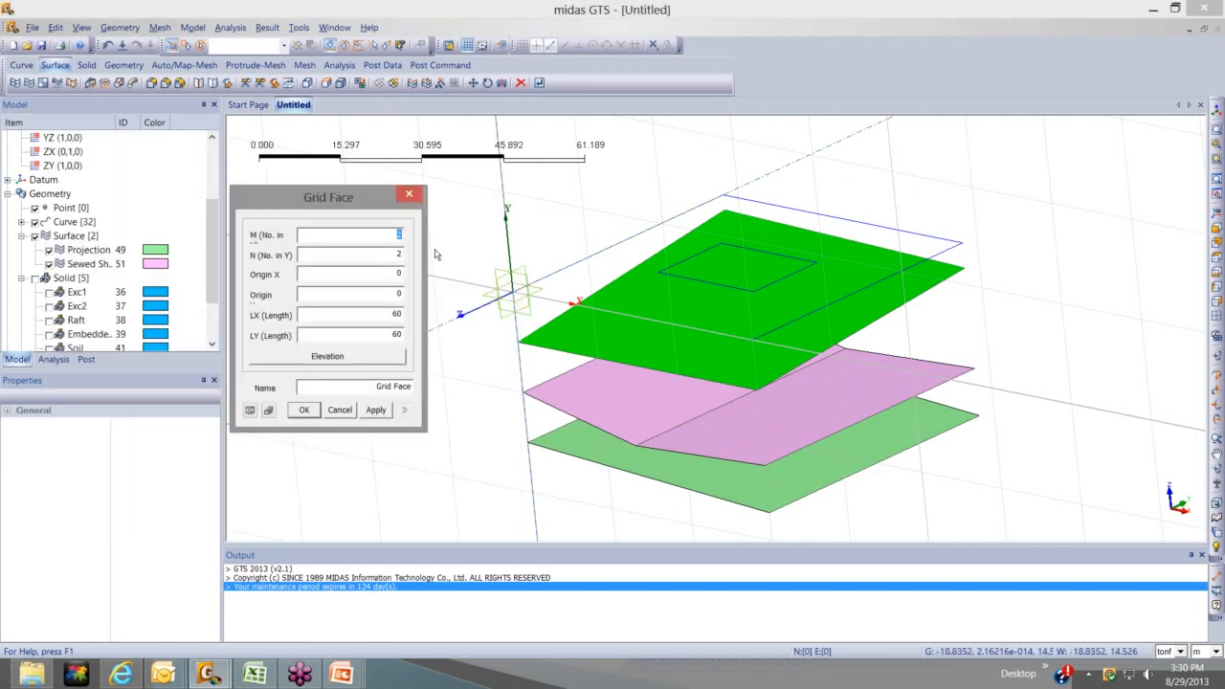
Change the grid face to 3 points in X and 3 points in Y
text(3)
key(Tab)
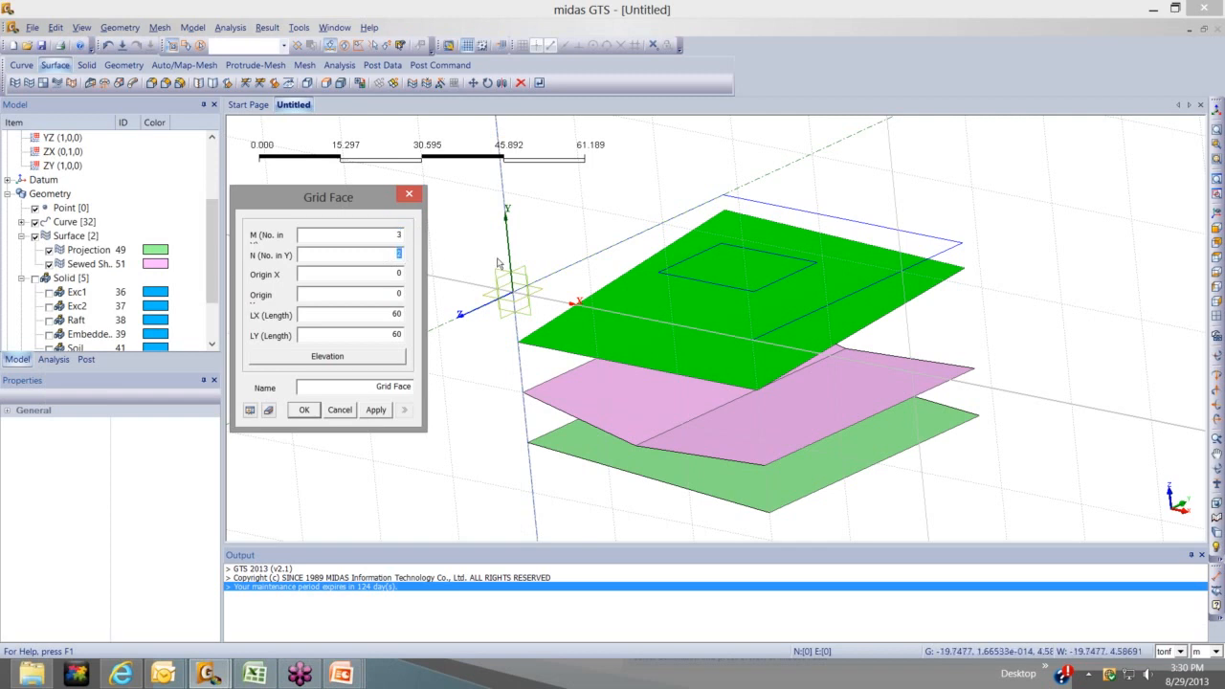
text(3)
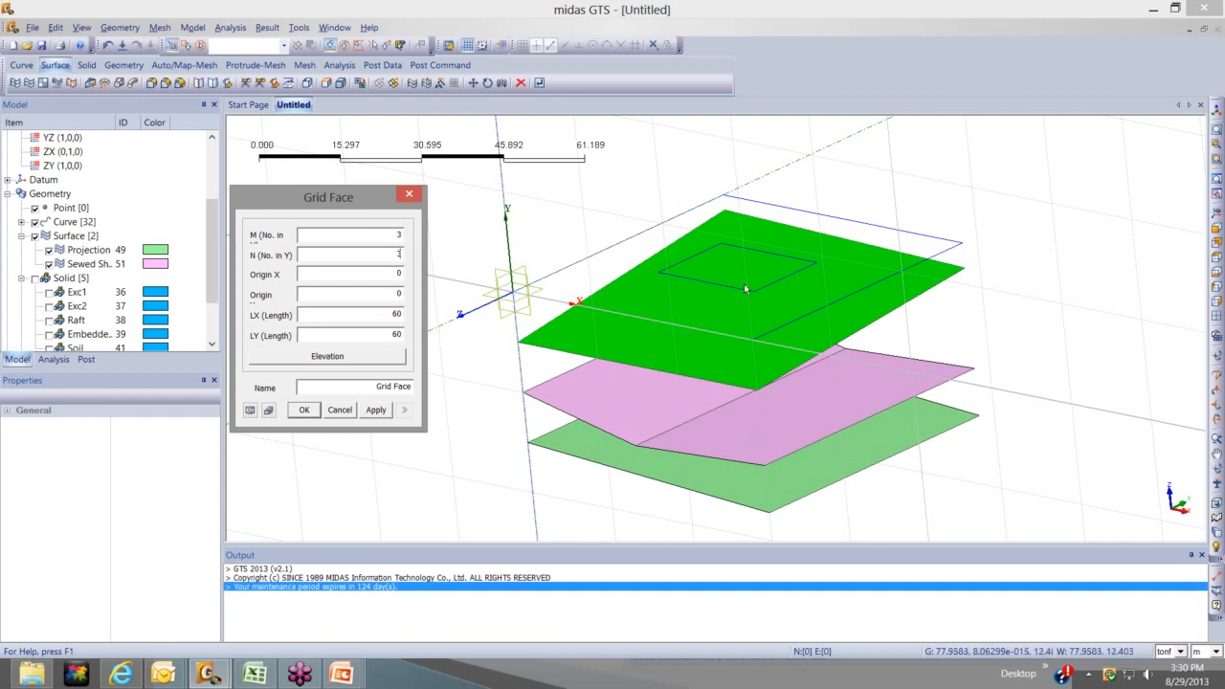
middle_drag(746, 289, 862, 227)
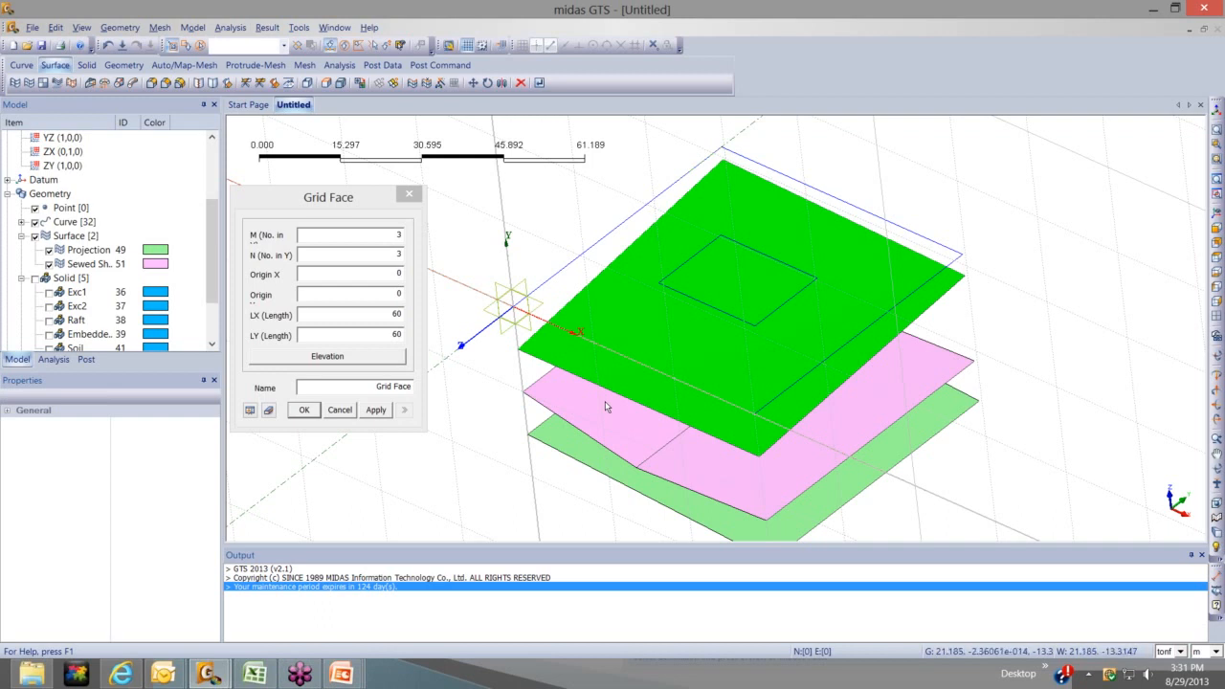
Fill the 3 by 3 elevation table with -3, -5, -8; -5, -10, -10; -10, -3, -5 copied from the Excel workbook
click(297, 356)
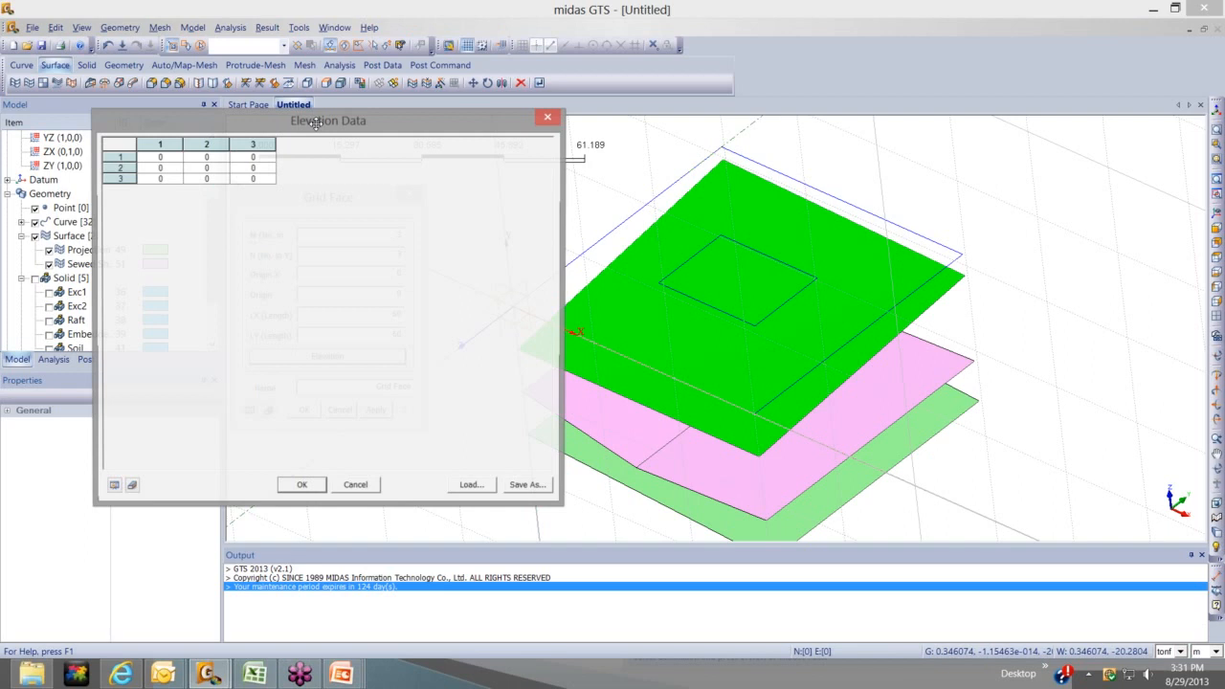
drag(316, 124, 302, 144)
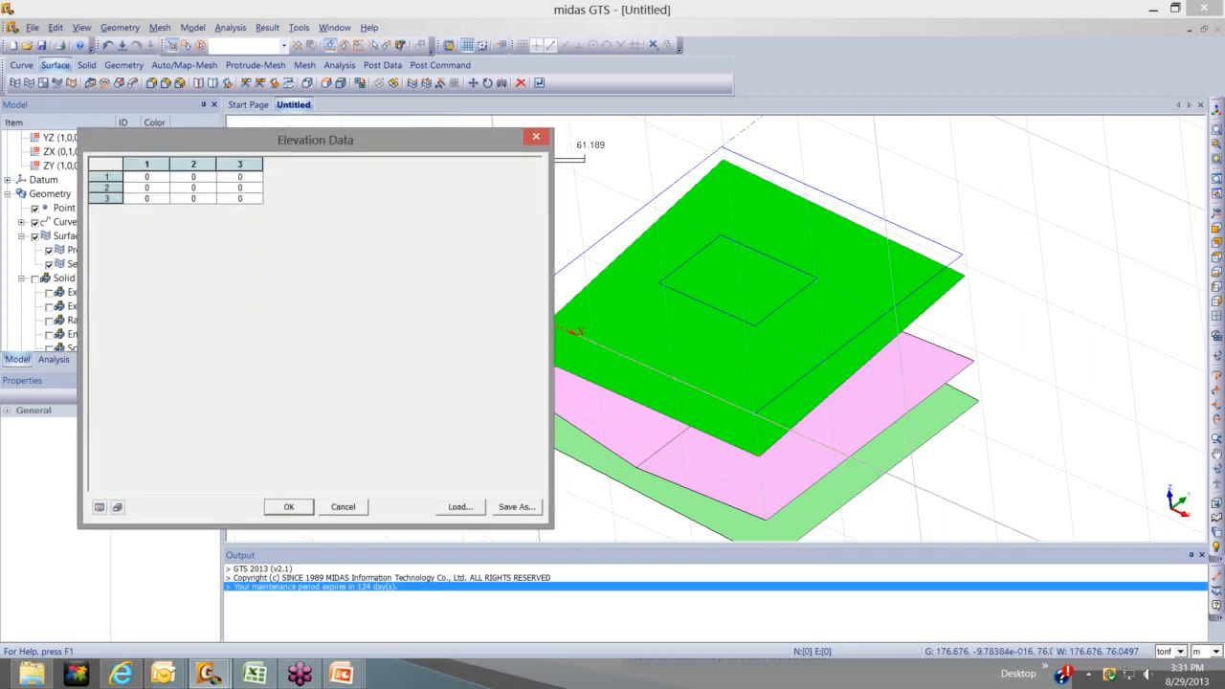
key(alt+Tab)
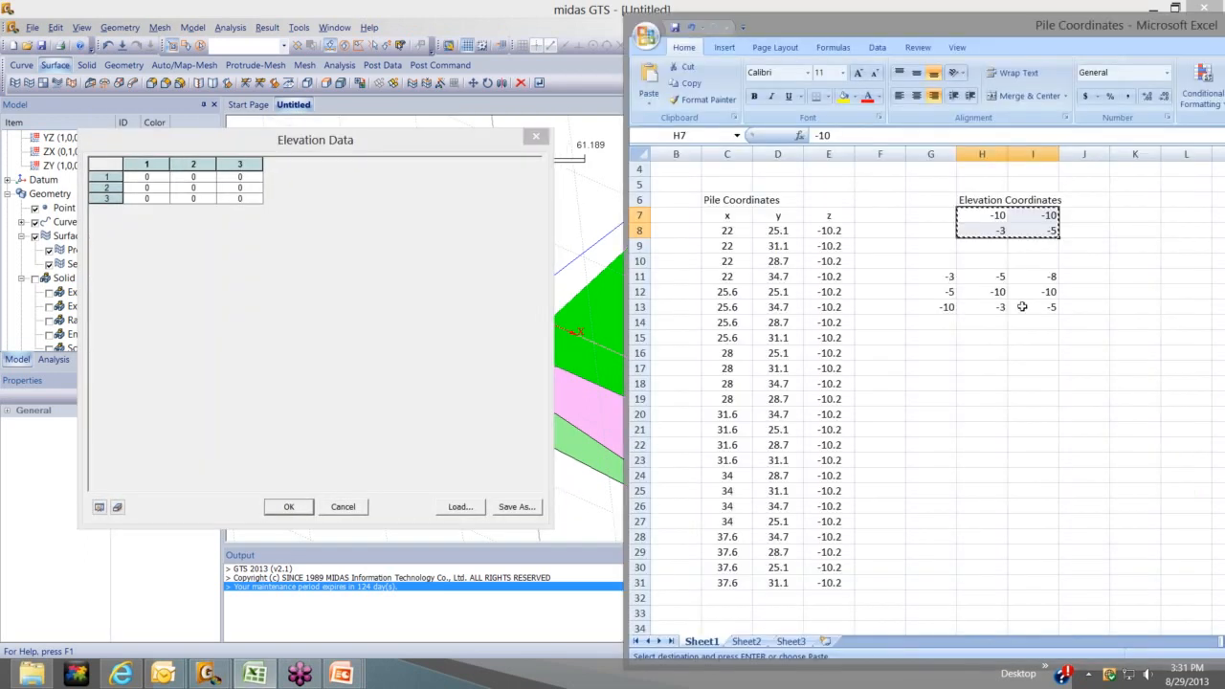
drag(947, 277, 1049, 307)
key(ctrl+c)
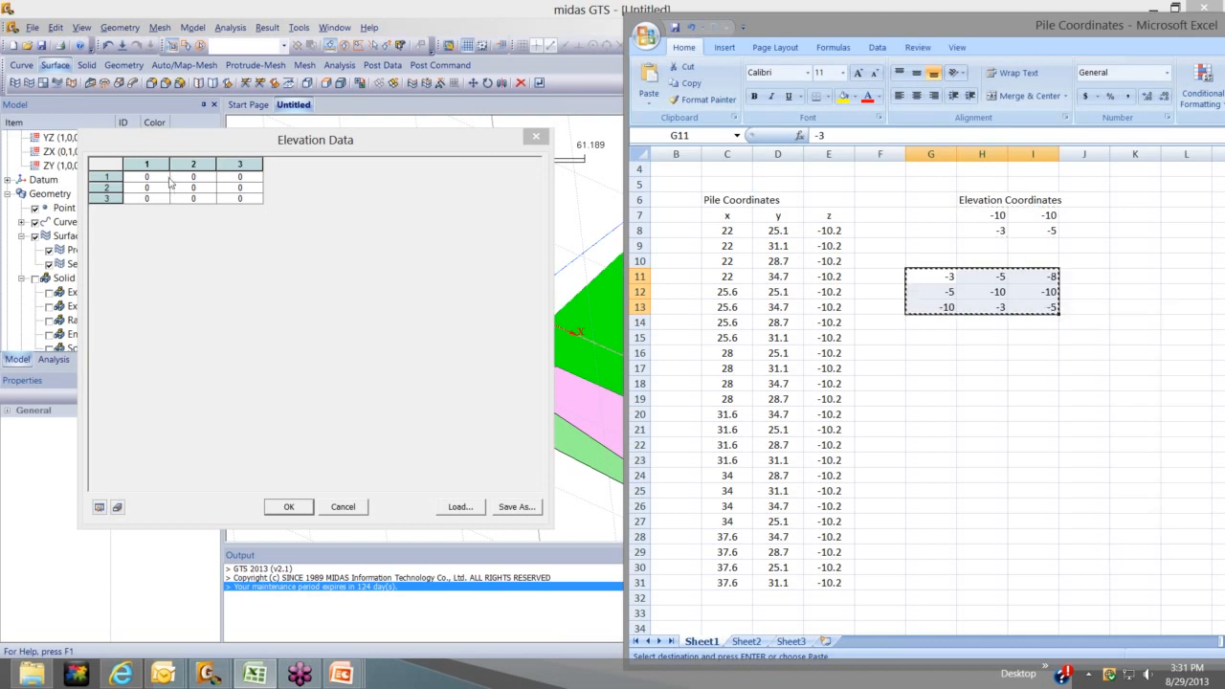
click(171, 182)
key(ctrl+v)
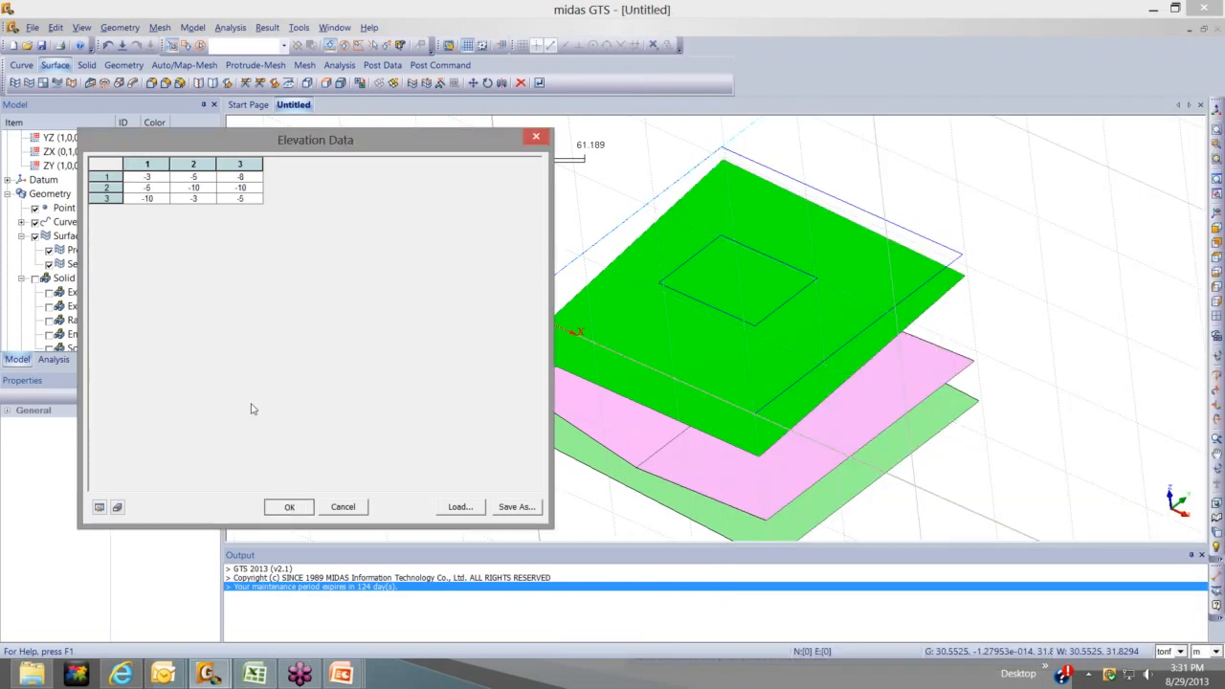
click(289, 507)
Preview the 3 by 3 grid face and examine its shape from different angles
middle_drag(684, 385, 686, 353)
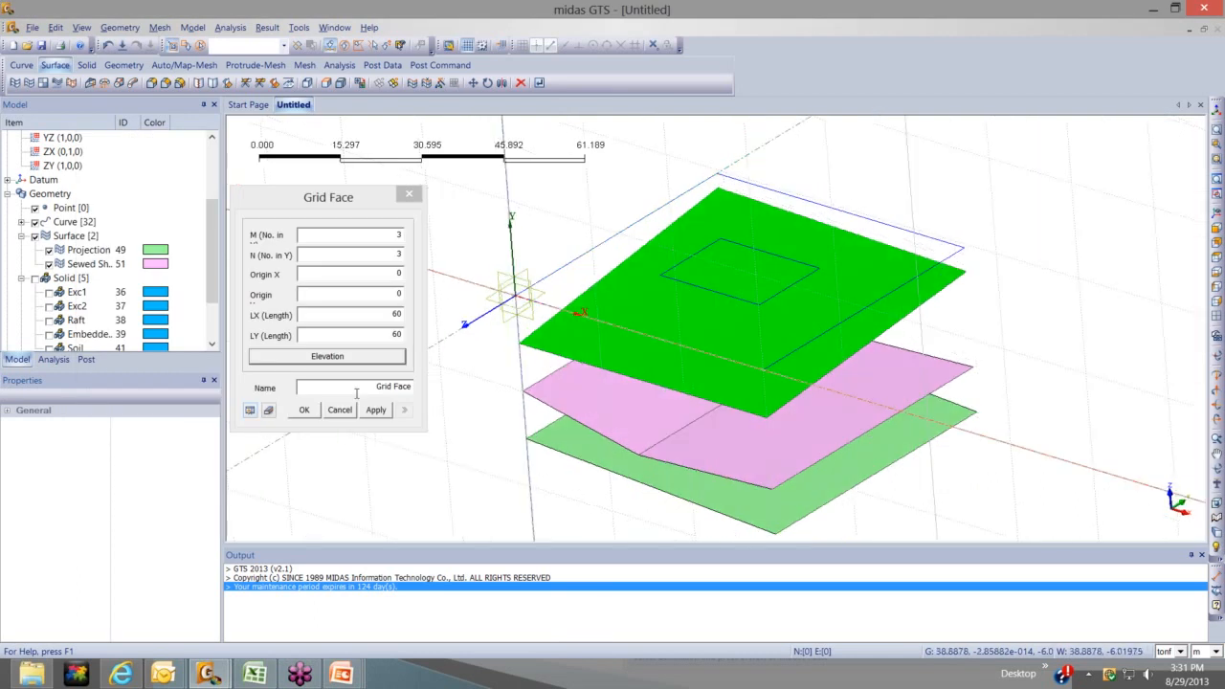
click(250, 411)
middle_drag(611, 400, 738, 198)
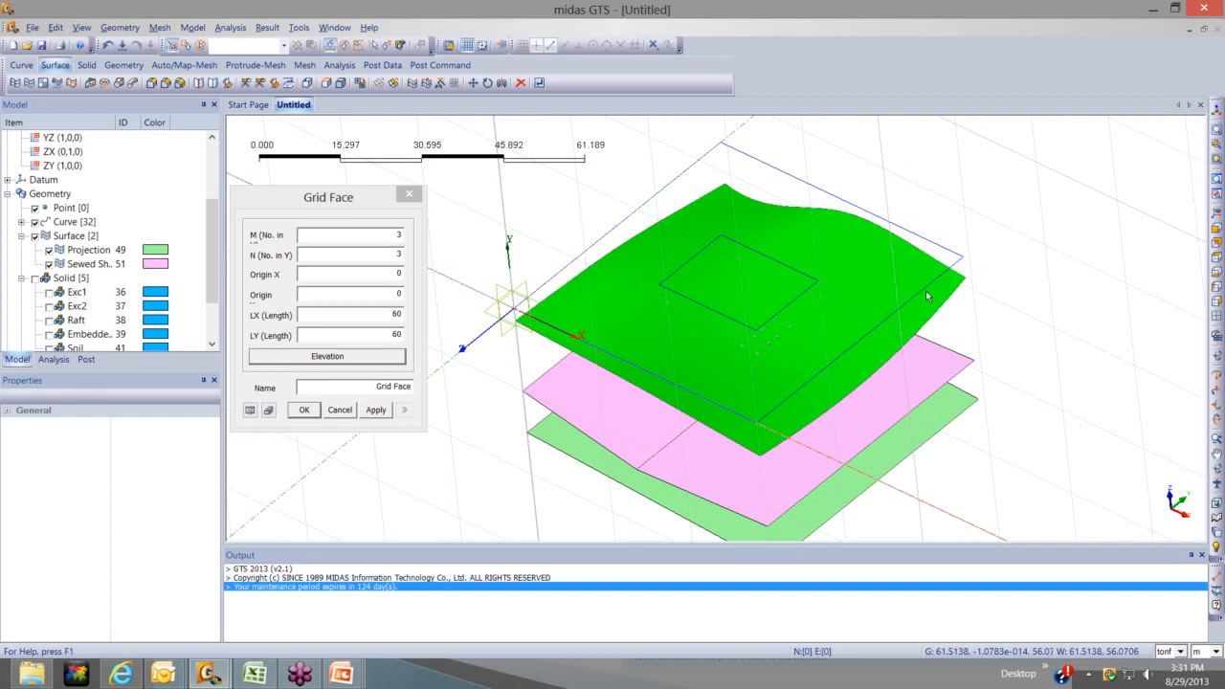
middle_drag(927, 297, 893, 307)
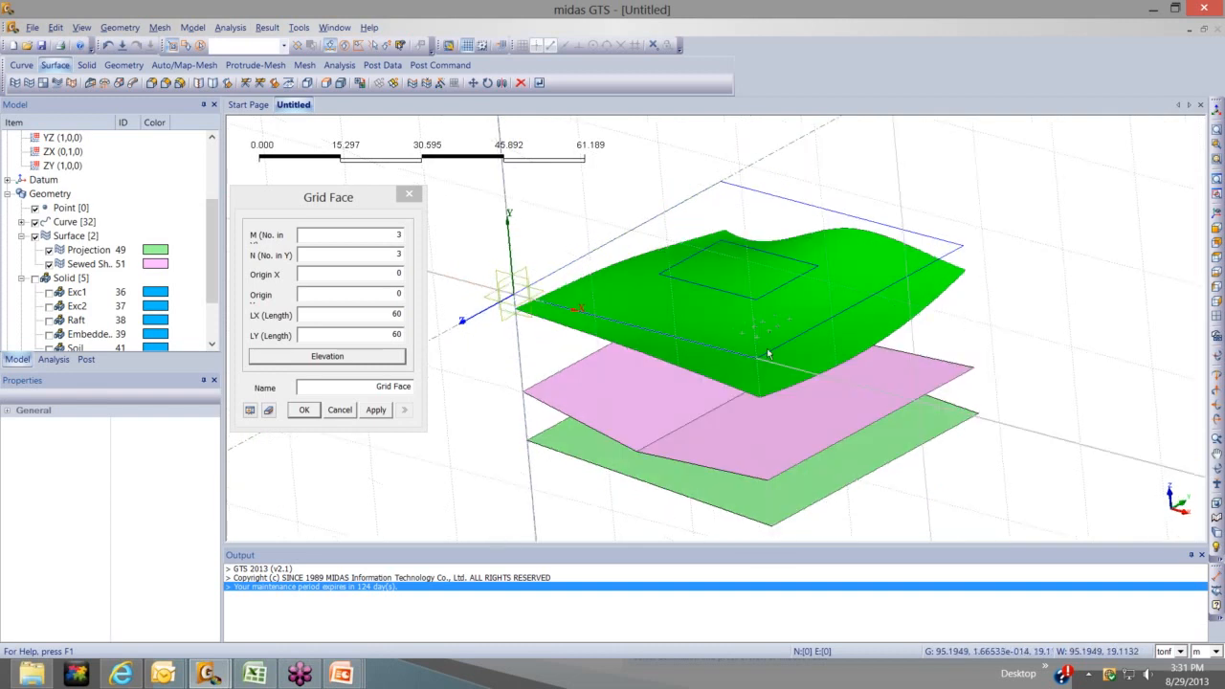
Compare the 3 by 3 elevation table with the shape of the previewed grid face and close the table
middle_drag(768, 354, 700, 313)
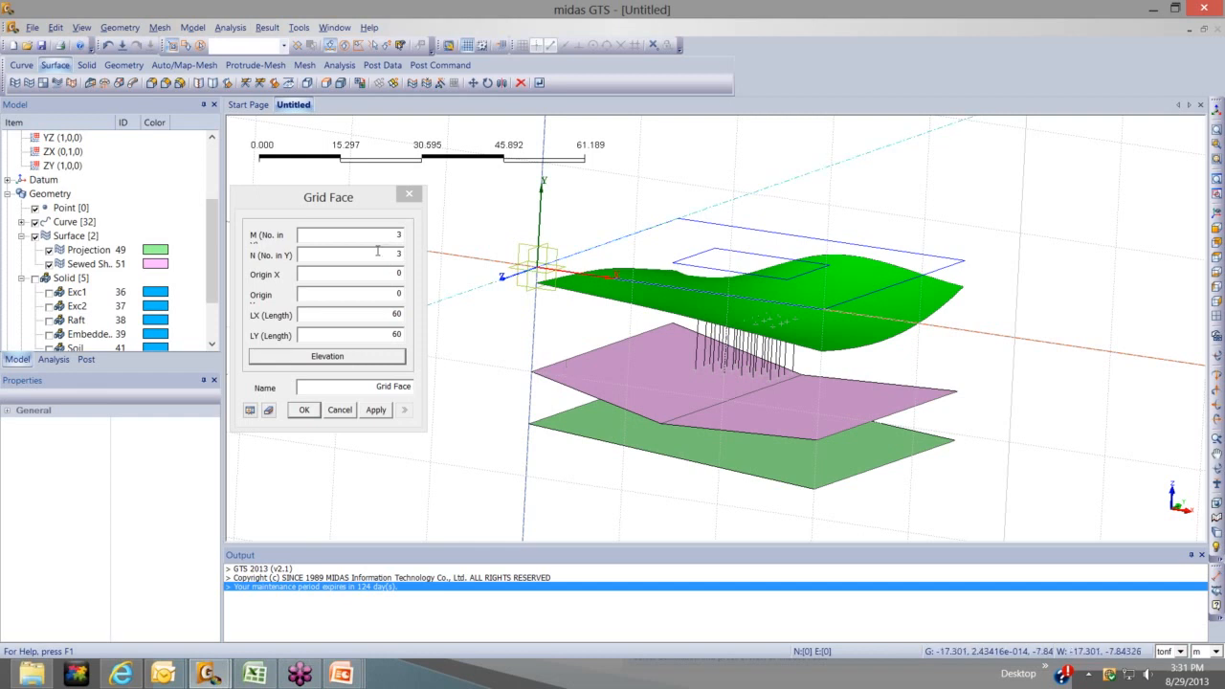
click(377, 259)
click(377, 260)
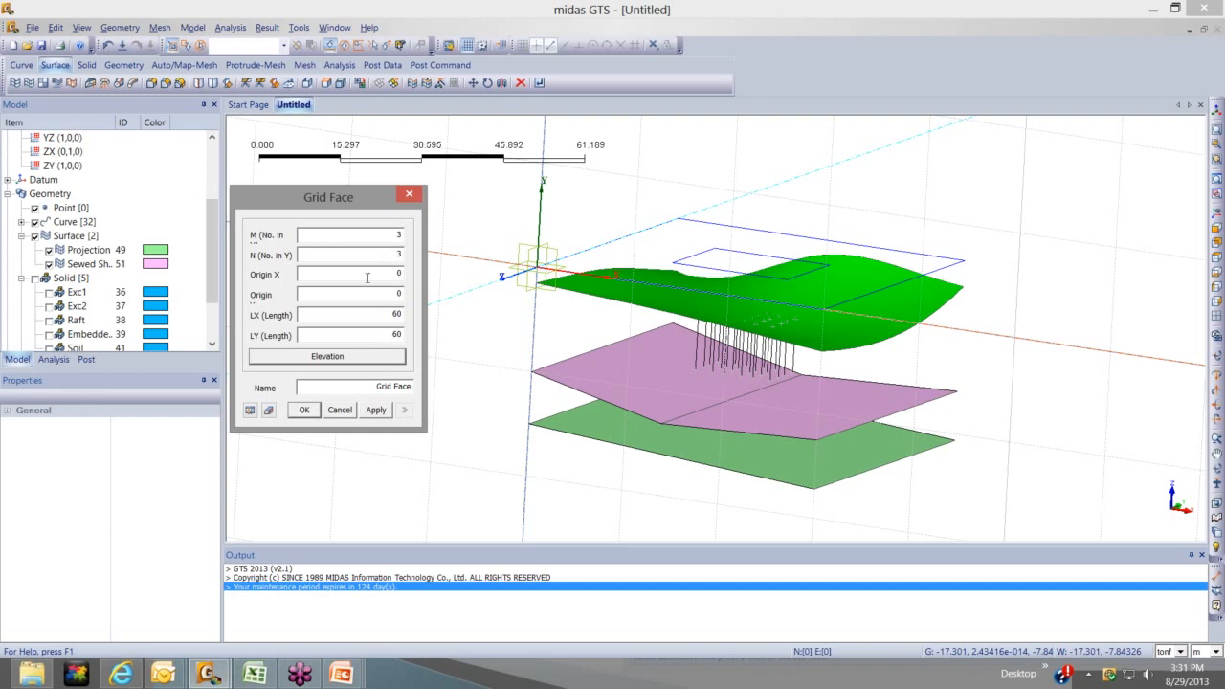
click(353, 357)
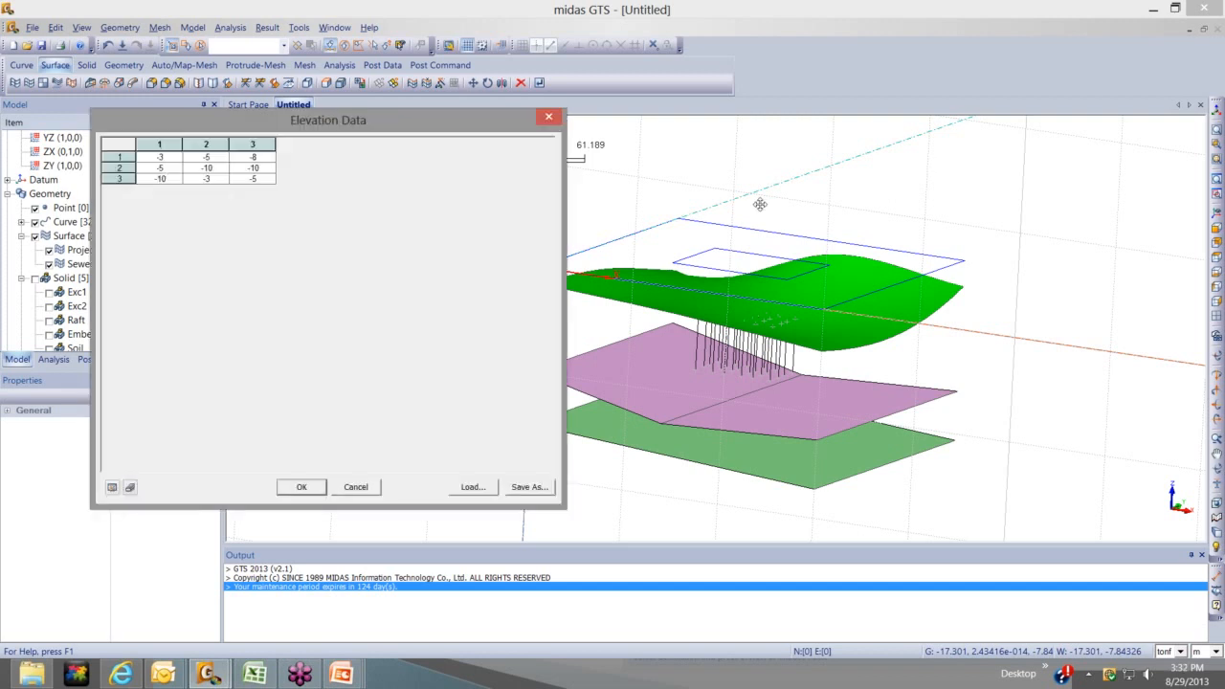
drag(760, 204, 762, 204)
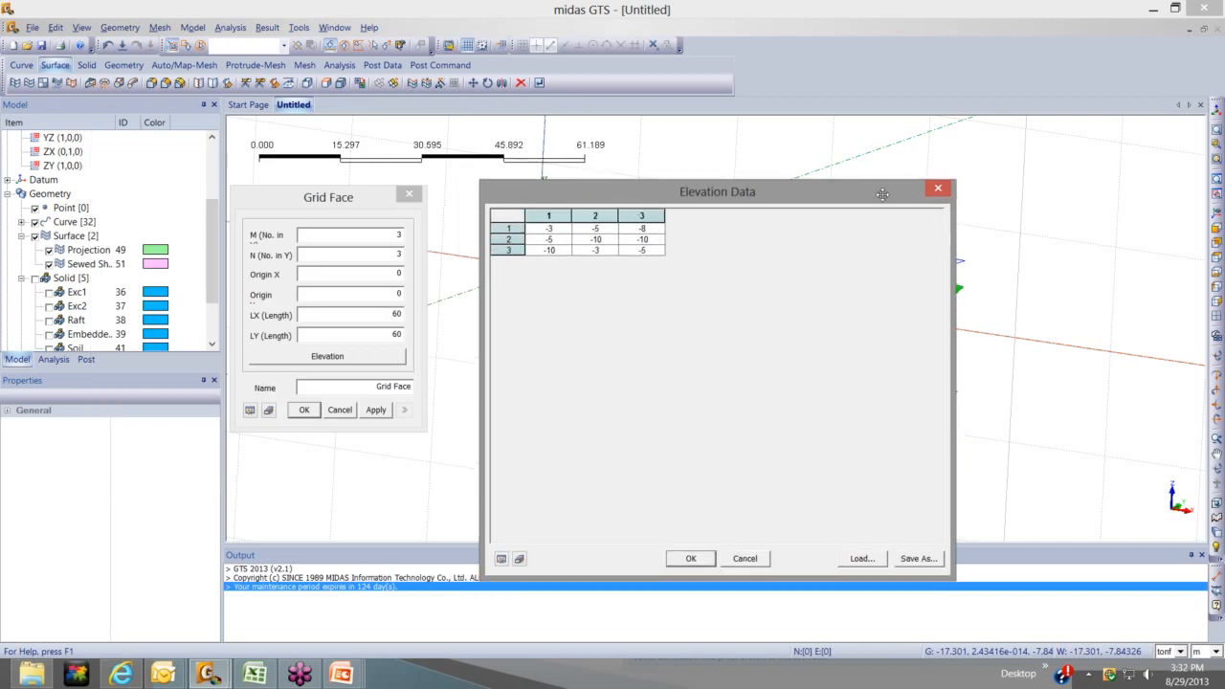
click(938, 189)
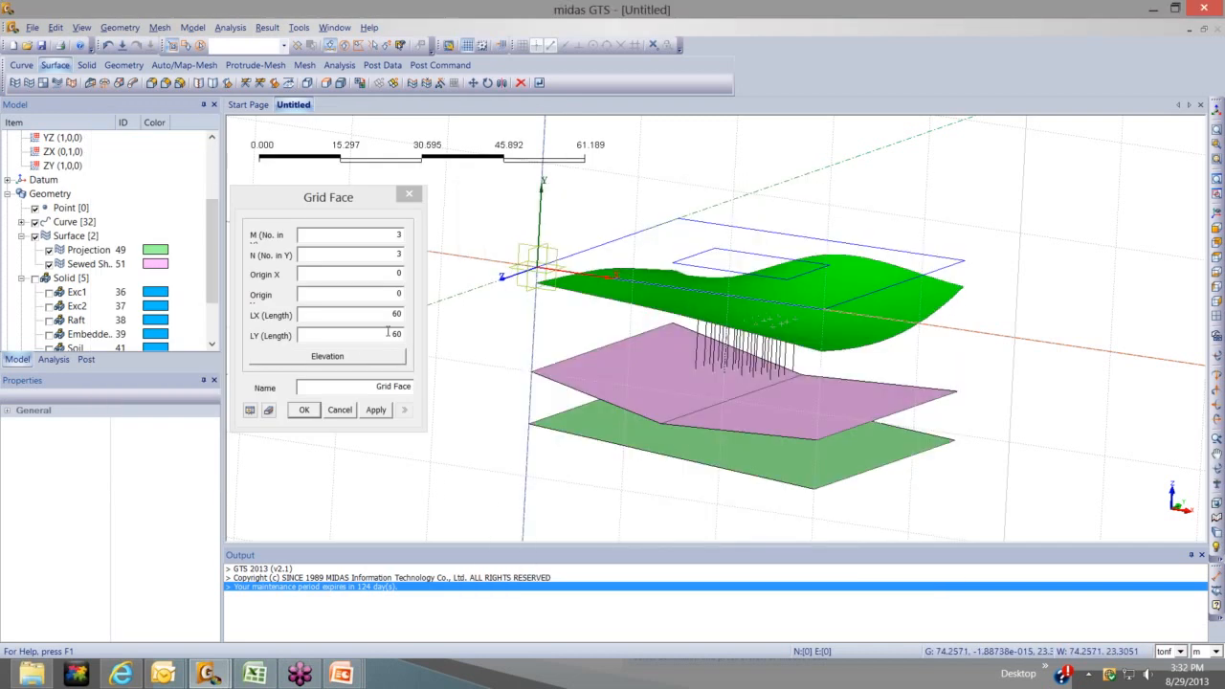
Change the grid face to 2 points in X and 2 points in Y
double_click(399, 235)
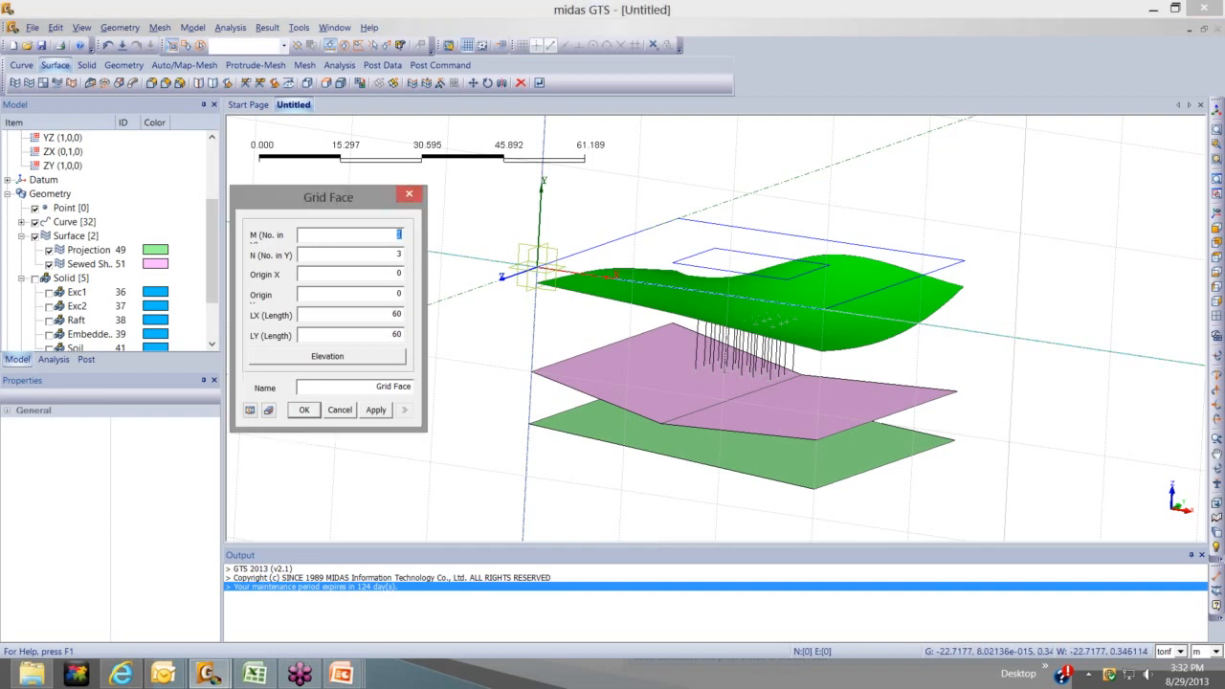
text(2)
key(Tab)
text(4)
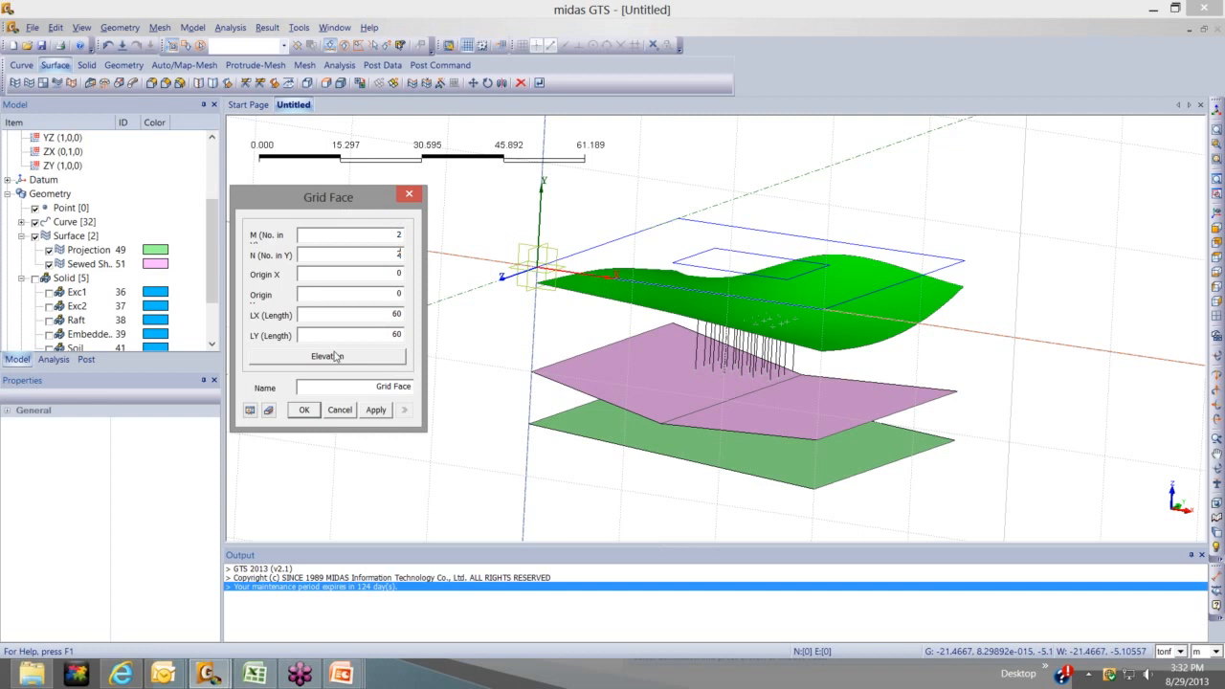
Fill the 2 by 2 elevation table with -10, -10; -3, -5 copied from the Excel workbook and accept it
click(335, 356)
drag(468, 122, 533, 123)
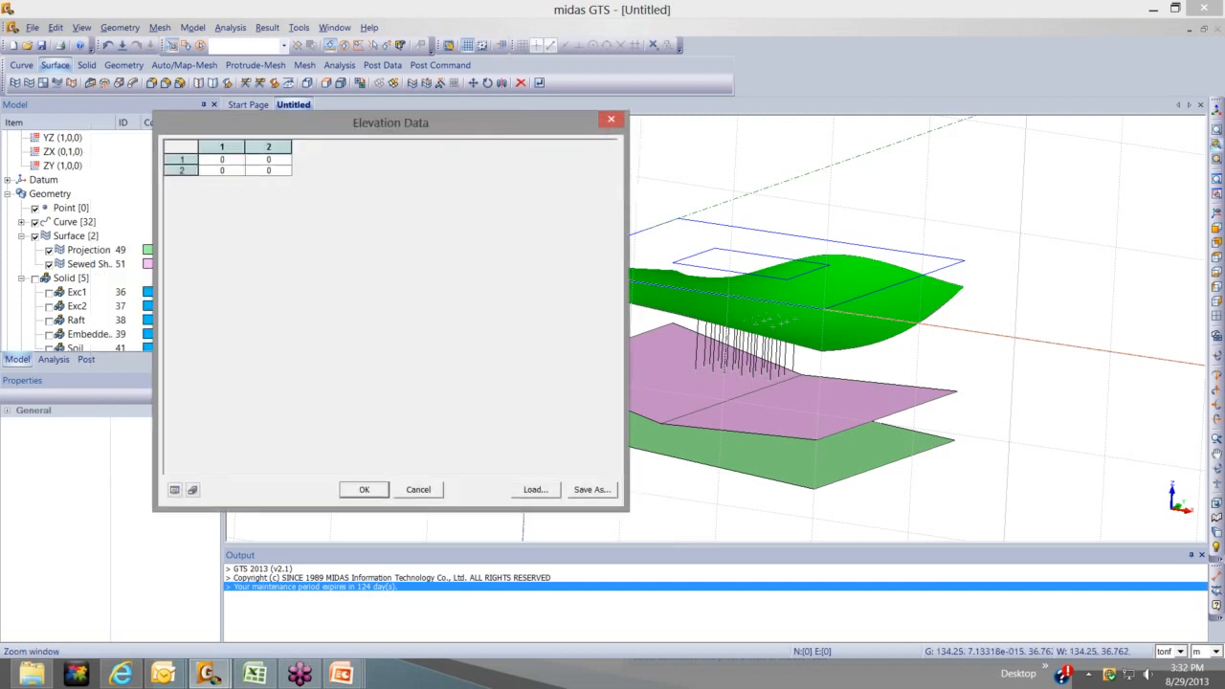
key(alt+Tab)
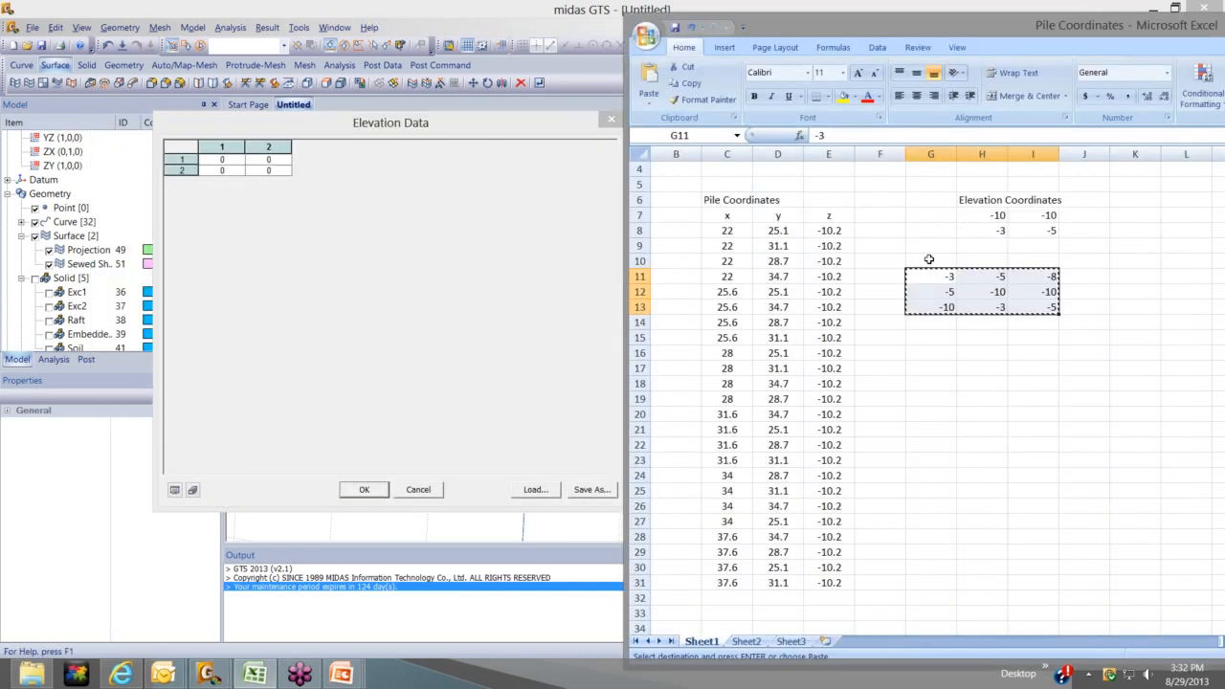
click(996, 230)
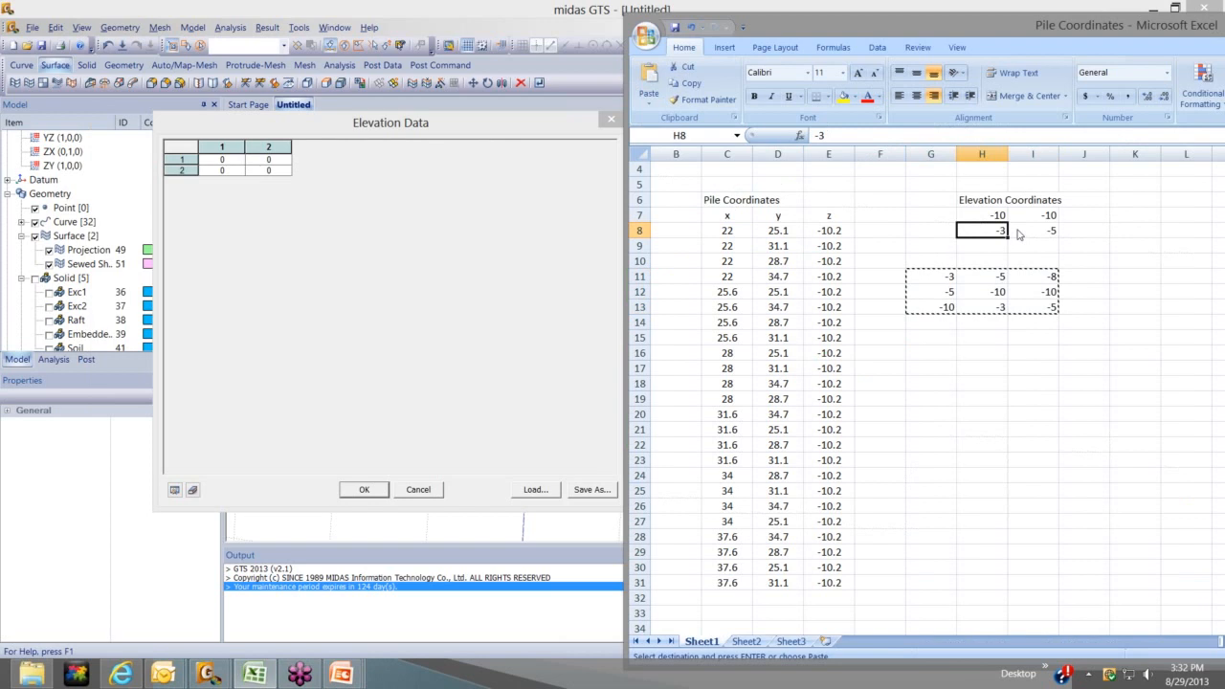
drag(996, 215, 1044, 230)
key(ctrl+c)
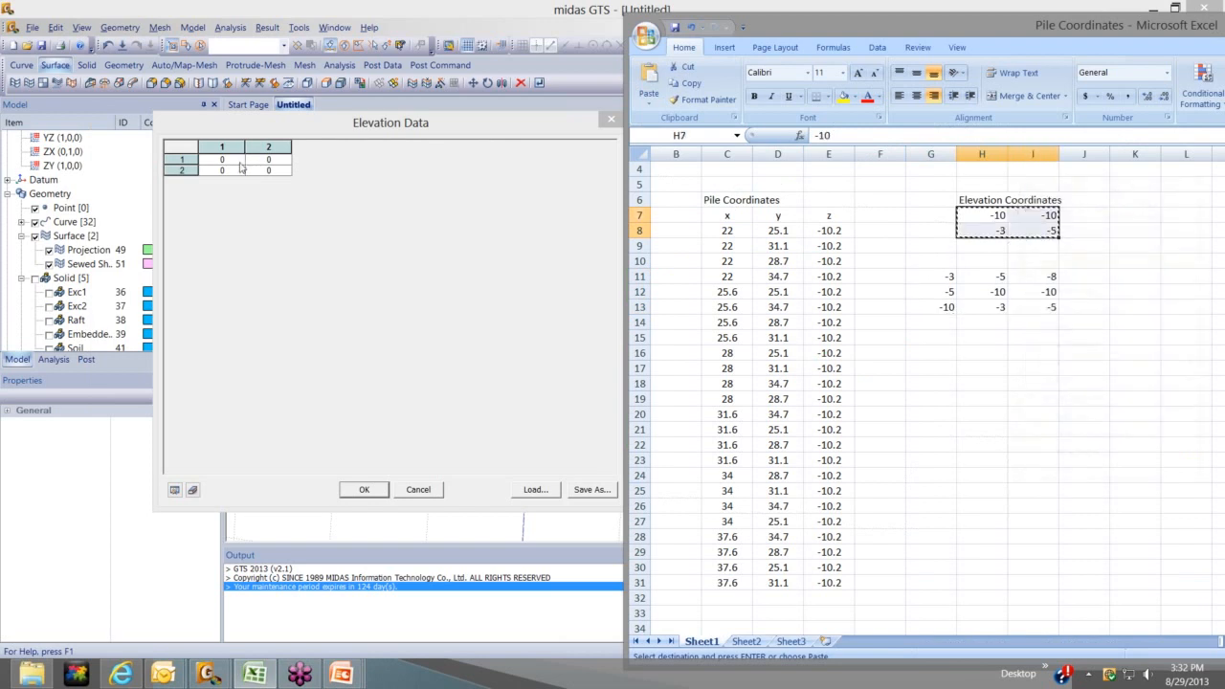
click(240, 169)
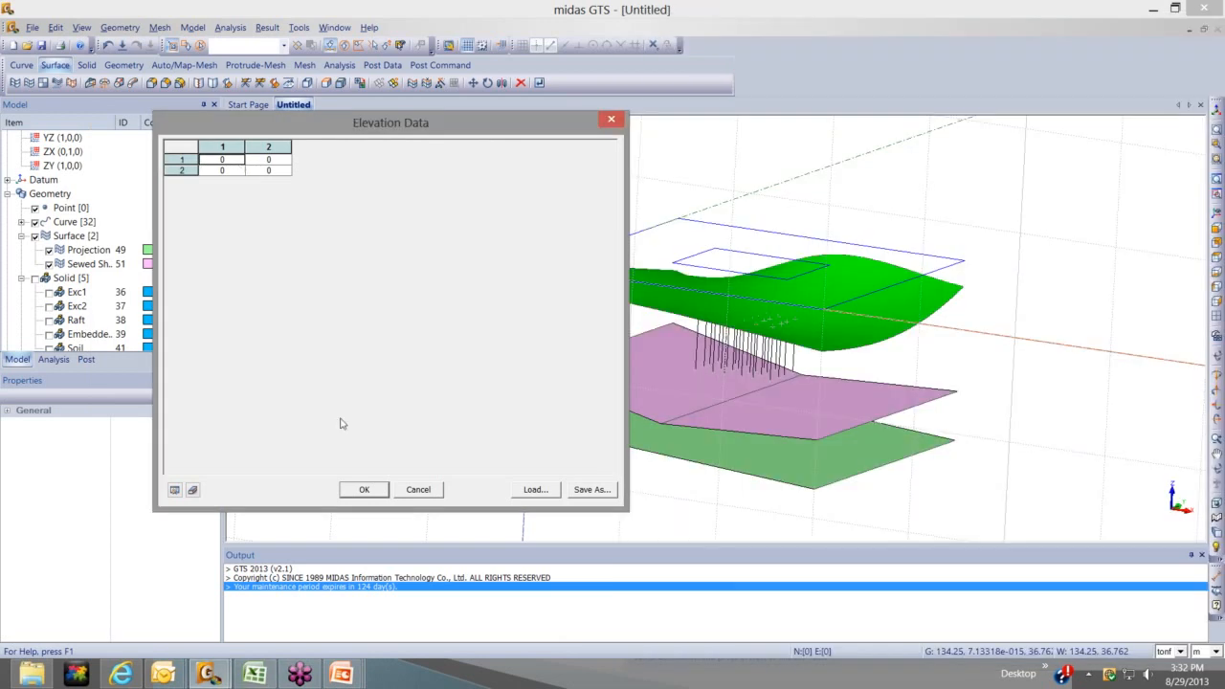
key(ctrl+v)
click(364, 489)
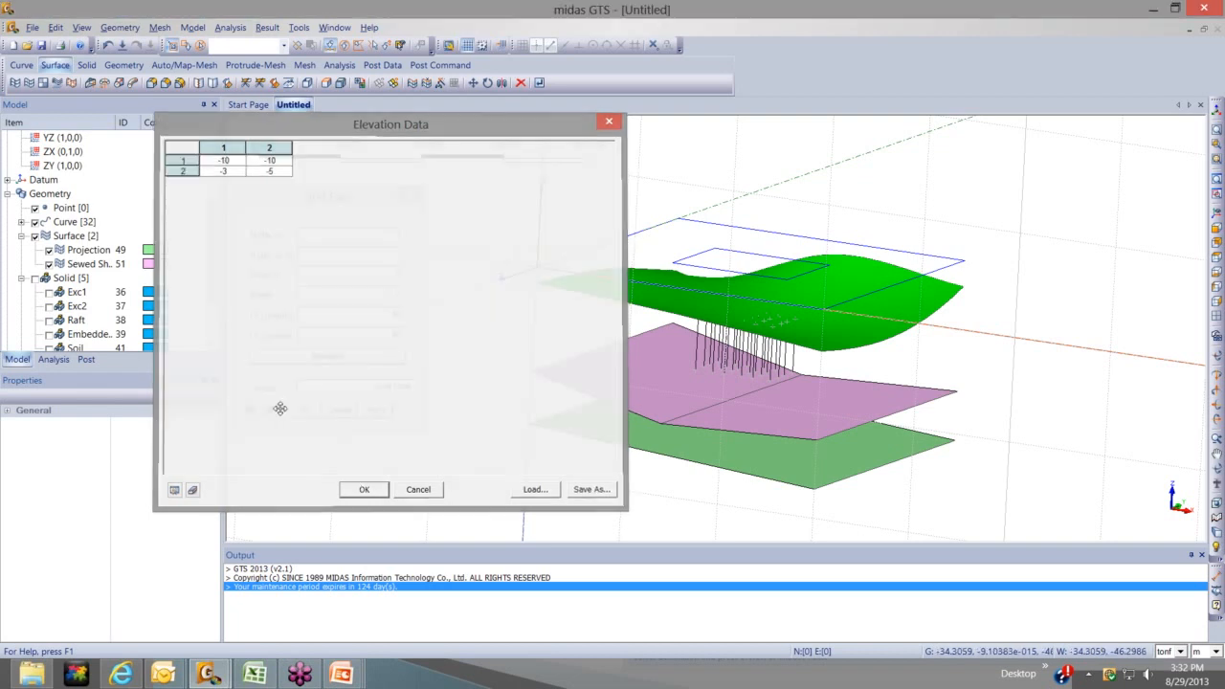
Preview the 2 by 2 grid face, create it, and show all the solids again
click(250, 411)
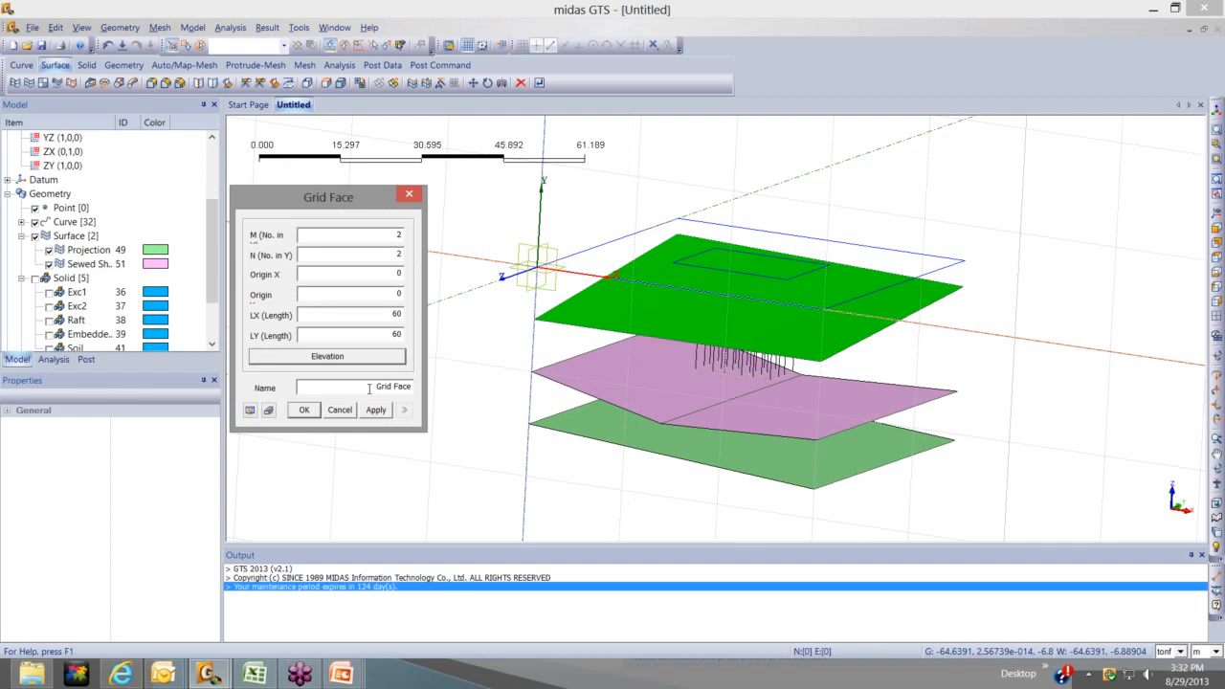
click(375, 410)
click(411, 196)
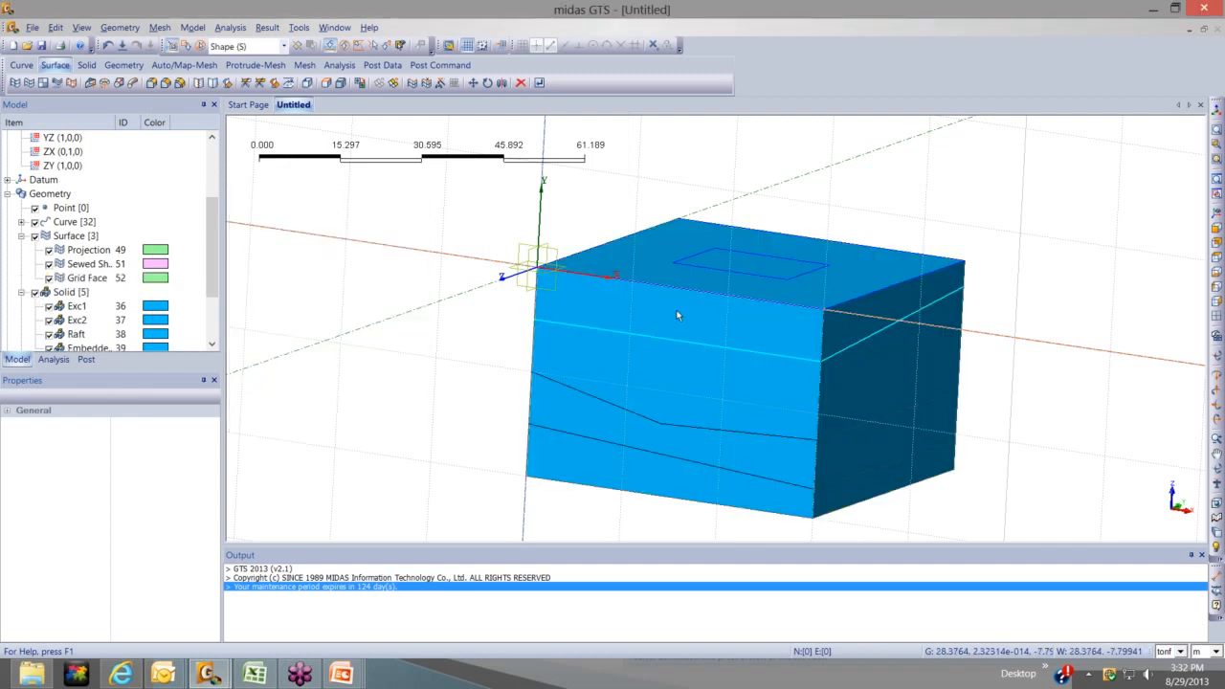
Start Divide Solid by Surface and select the Soil block as the solid to divide
middle_drag(677, 313, 775, 328)
scroll(751, 396, down, 1)
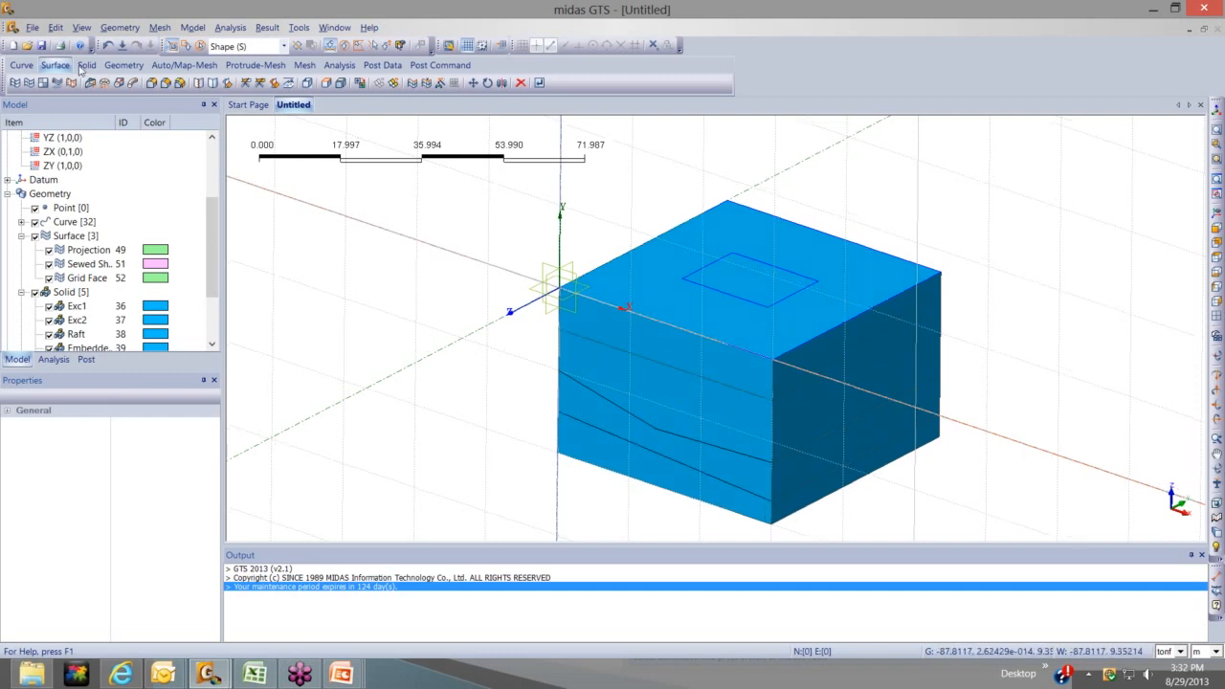
click(84, 66)
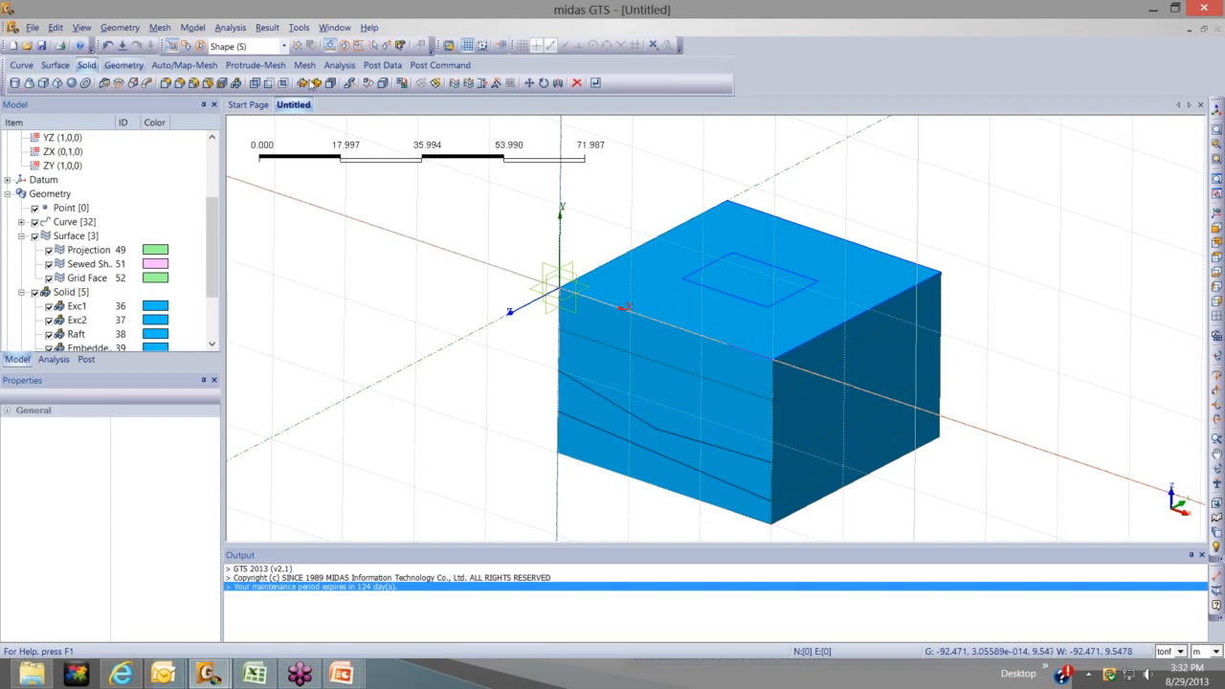
click(307, 85)
click(269, 84)
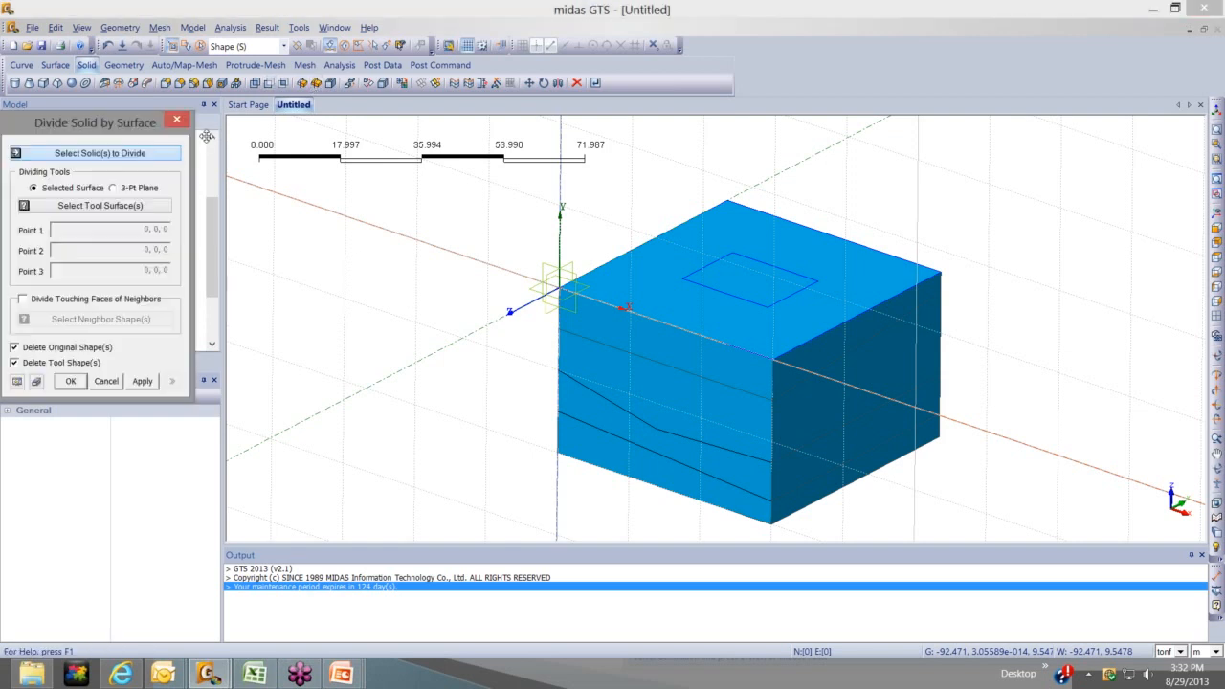
drag(207, 136, 444, 215)
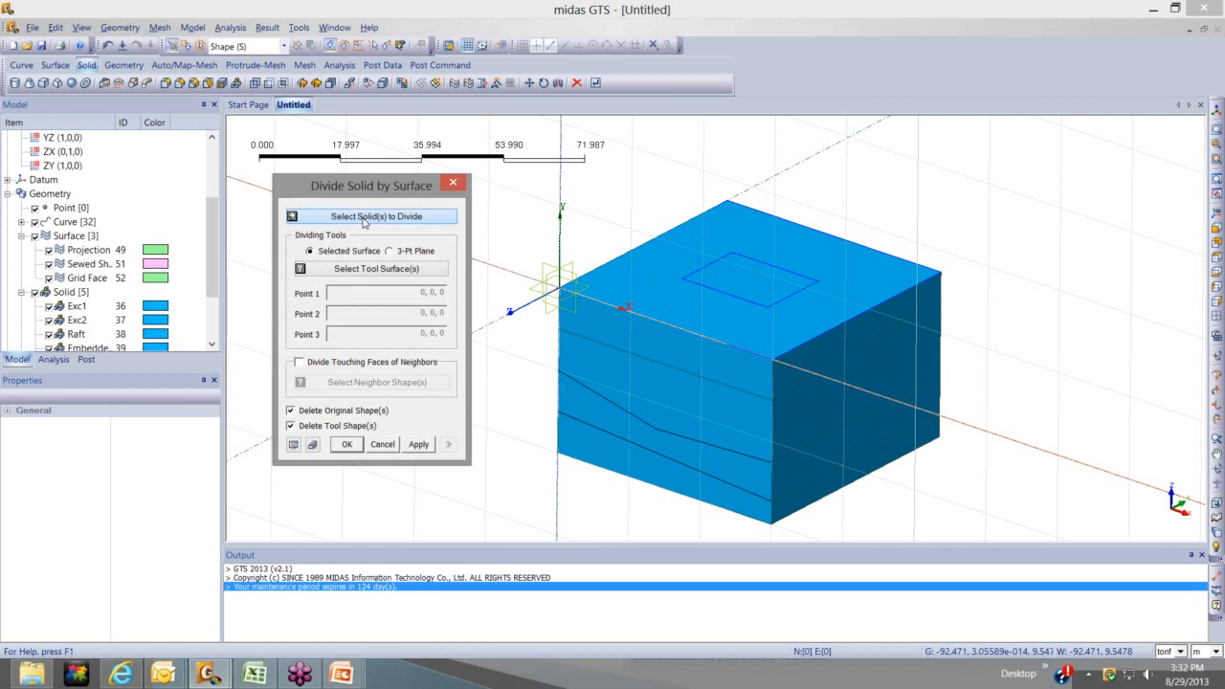
click(640, 344)
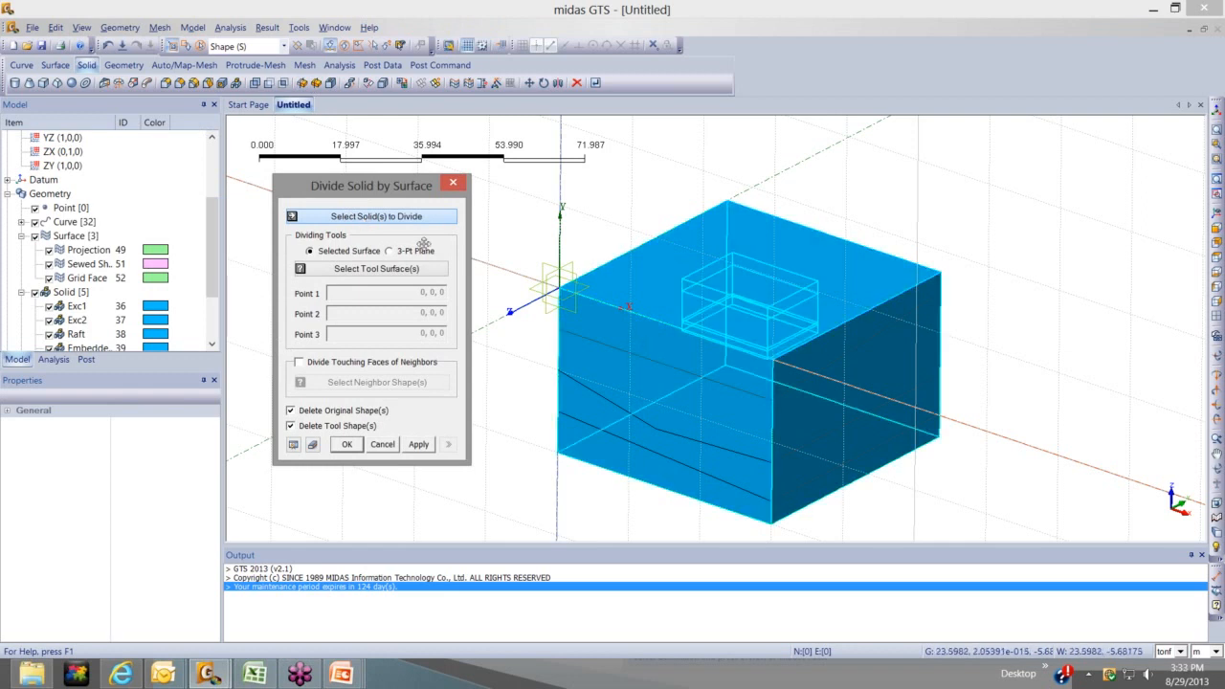
click(450, 226)
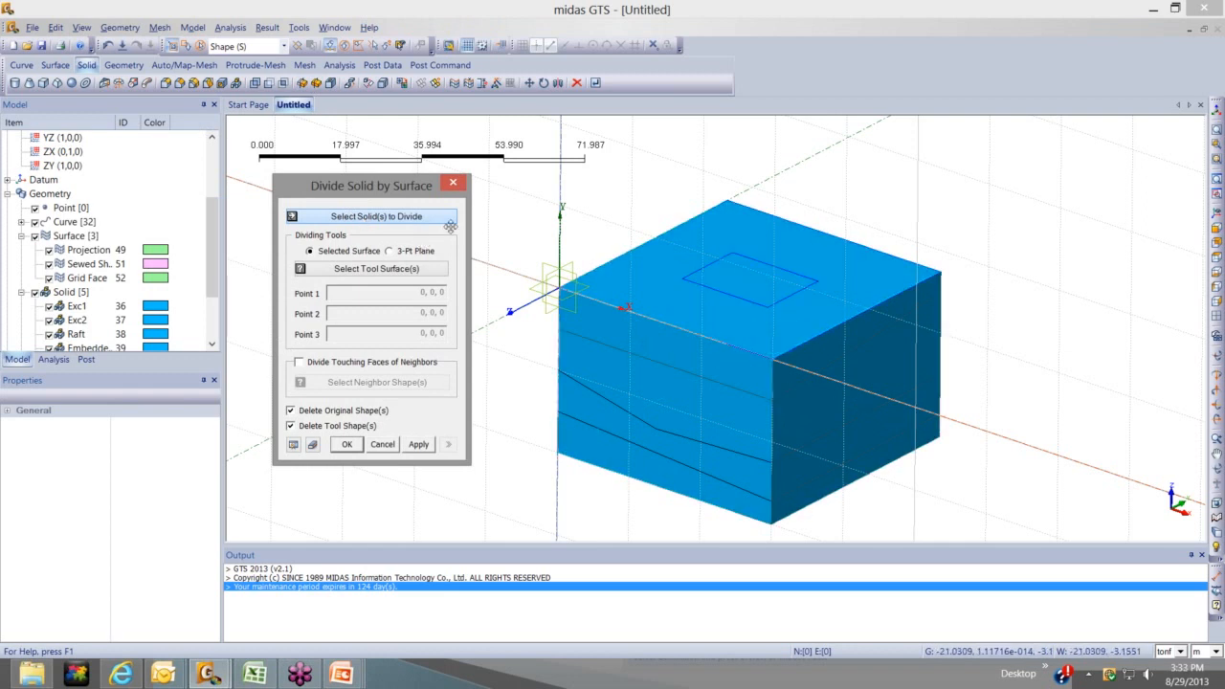
click(598, 296)
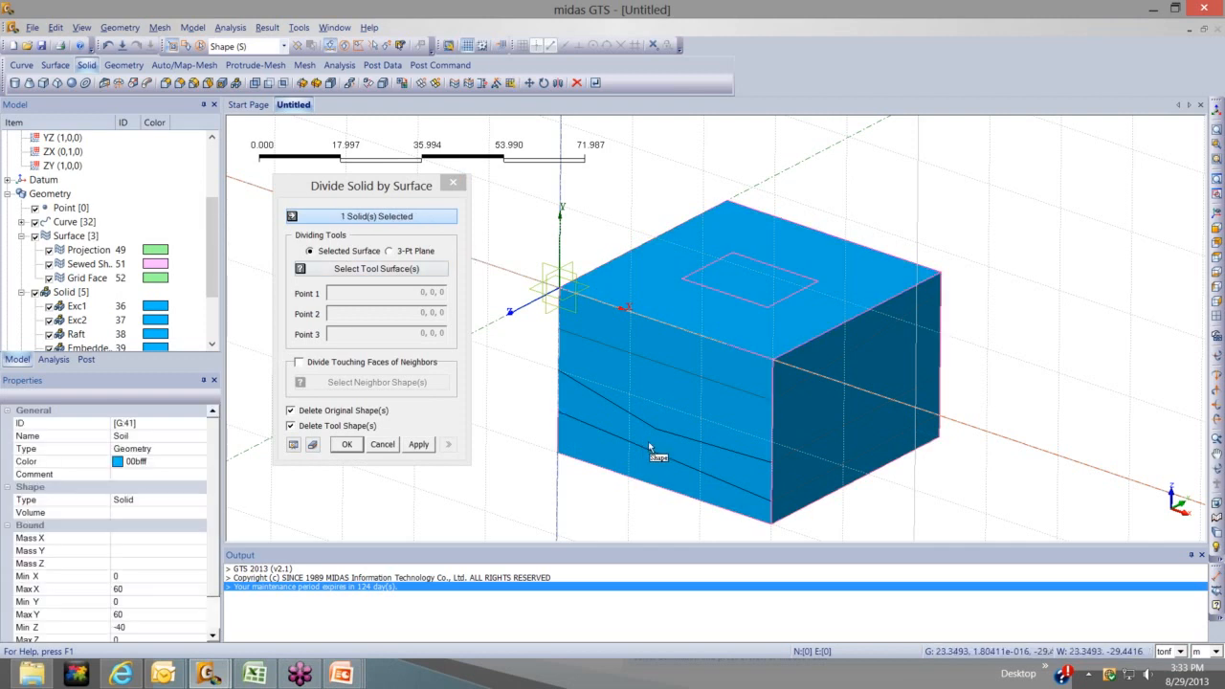
Divide the Soil solid with the Projection surface as the tool, previewing the cut before applying it
click(360, 271)
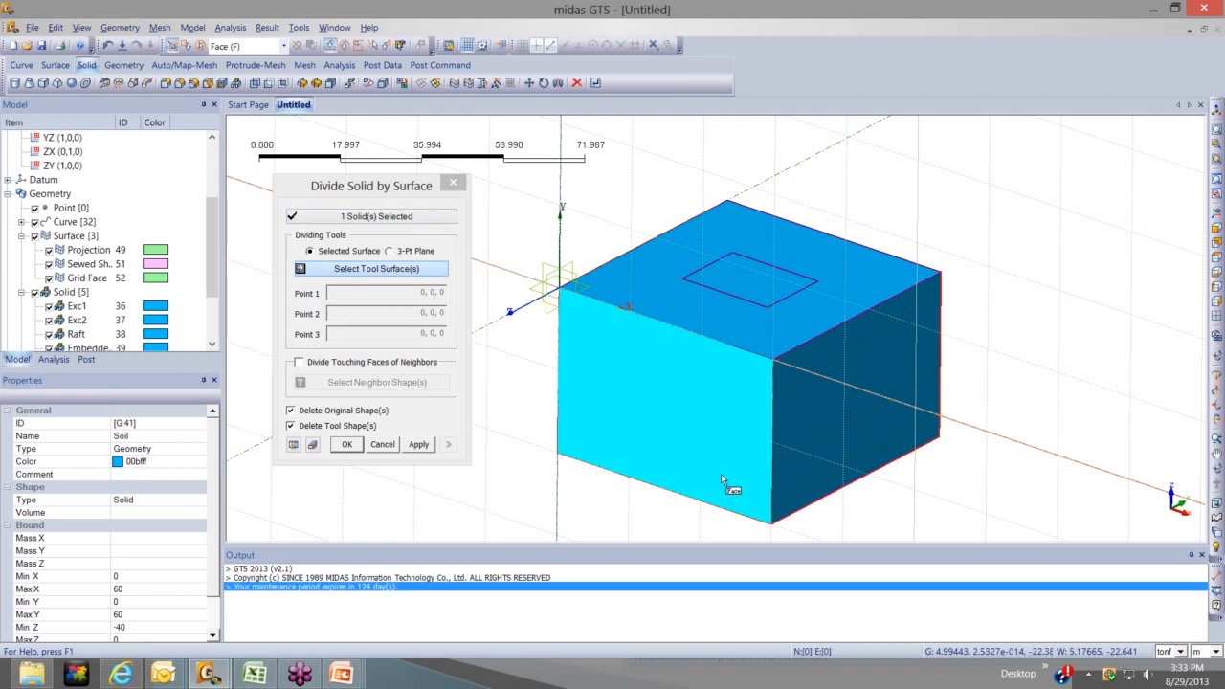
click(744, 489)
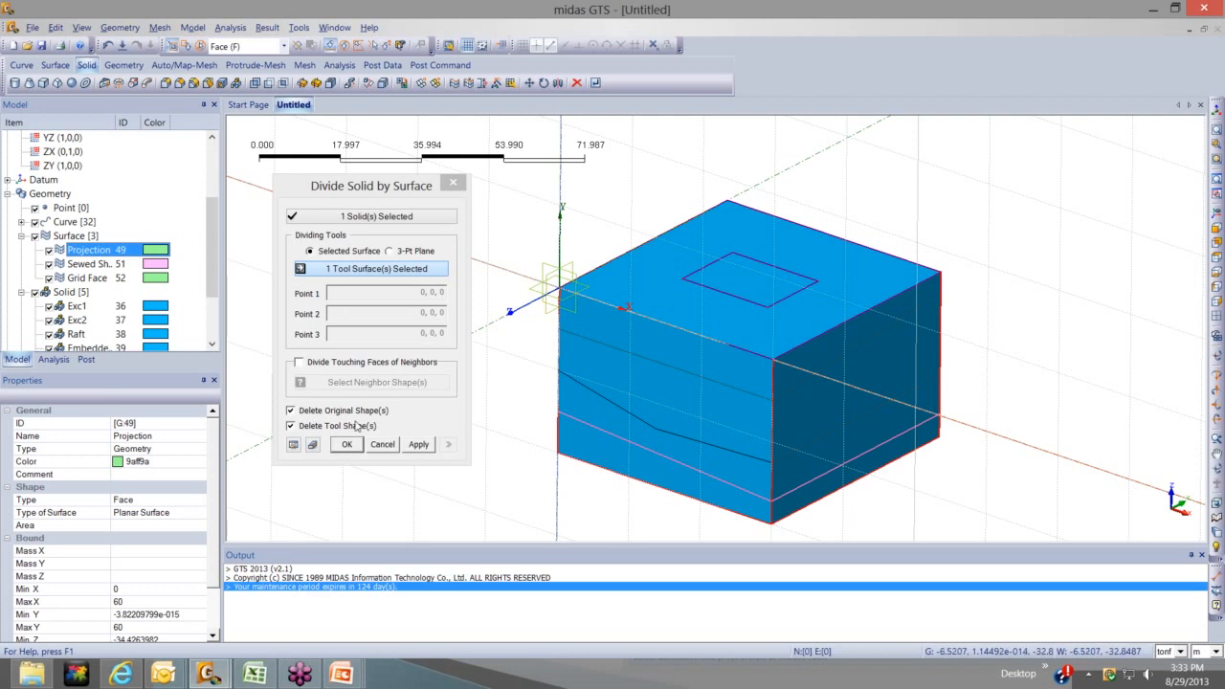
click(293, 445)
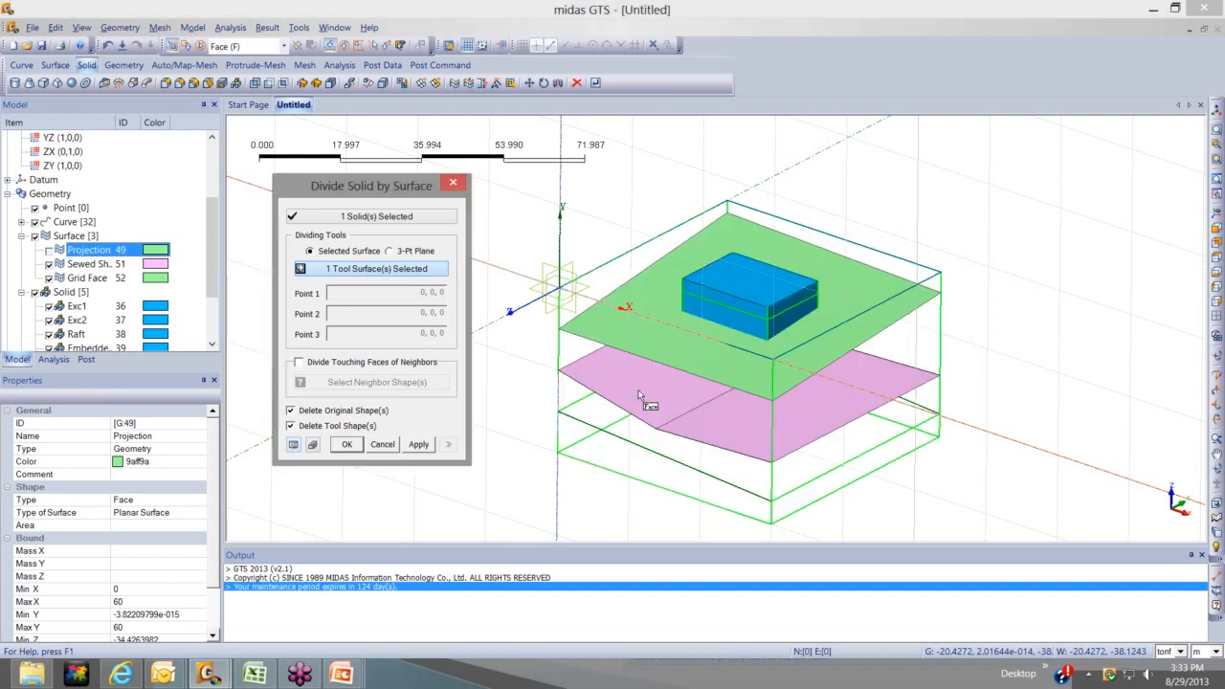
middle_drag(640, 394, 601, 419)
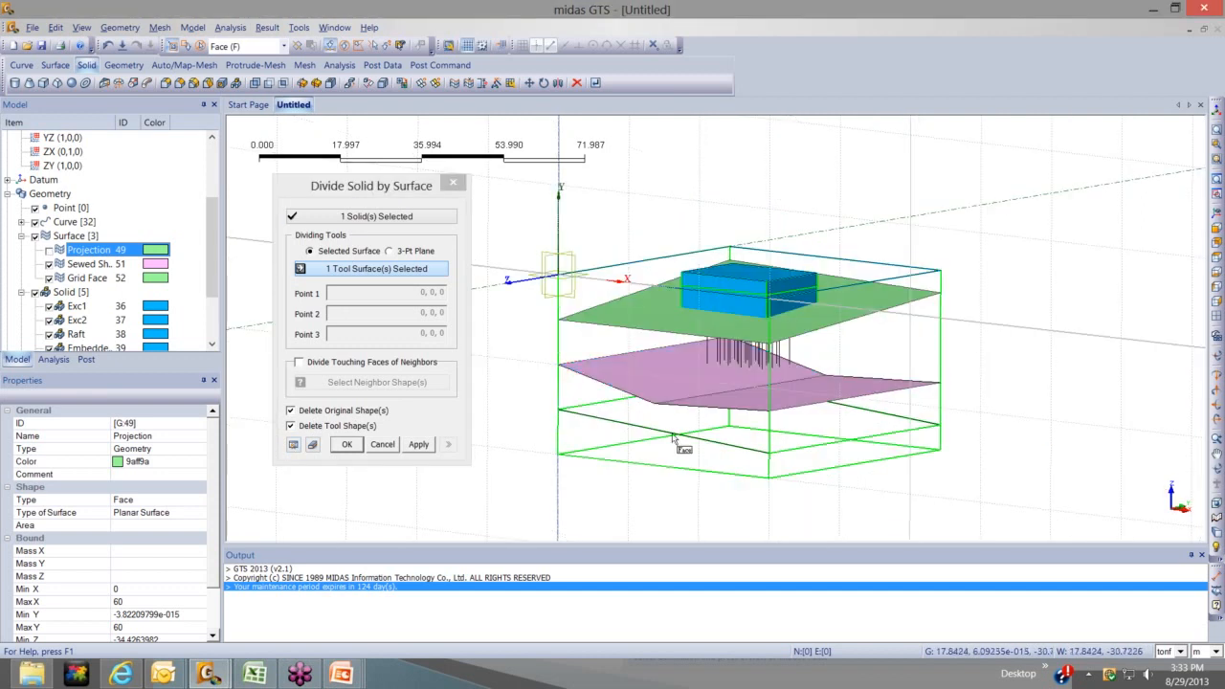
middle_drag(674, 439, 625, 460)
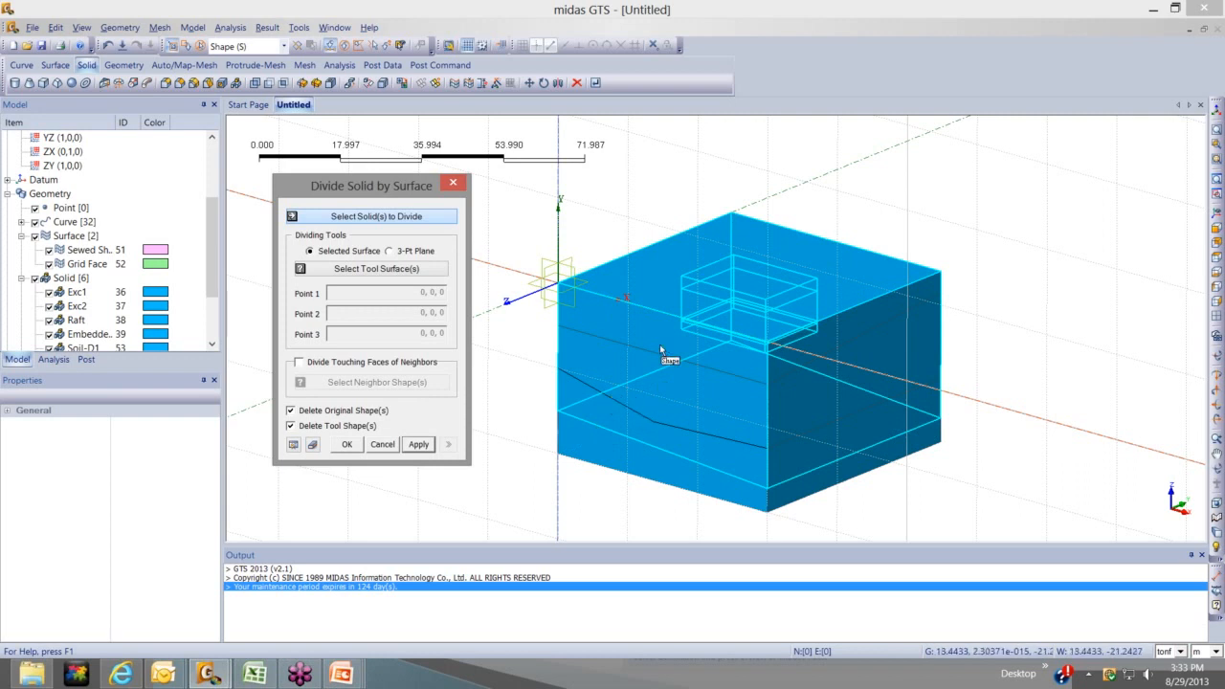
Select the upper soil solid Soil-D2 to divide and, with the Shell filter, the Sewed Shape as its tool surface
click(425, 272)
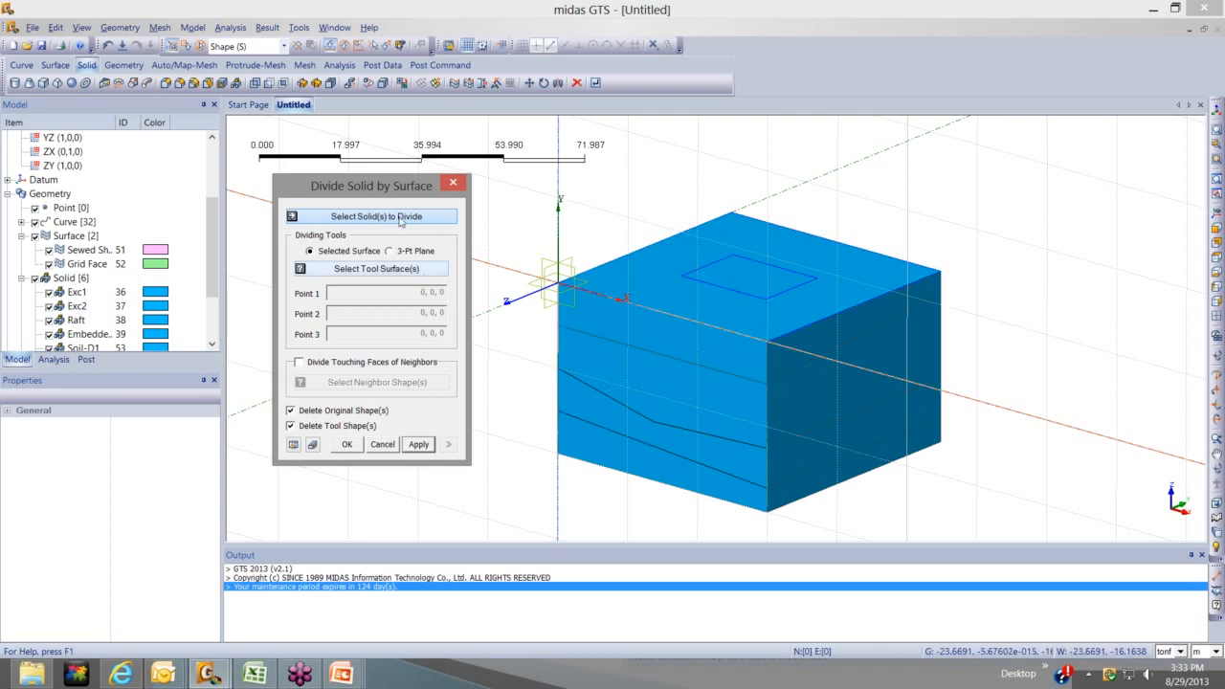
click(608, 329)
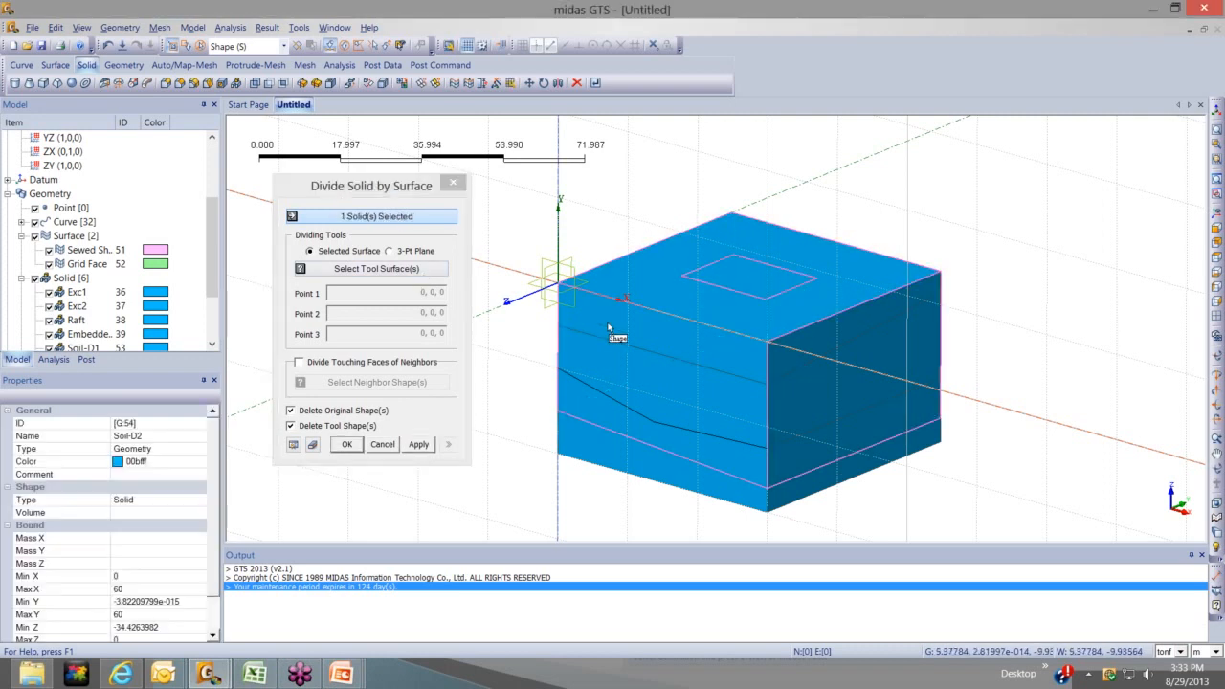
click(415, 270)
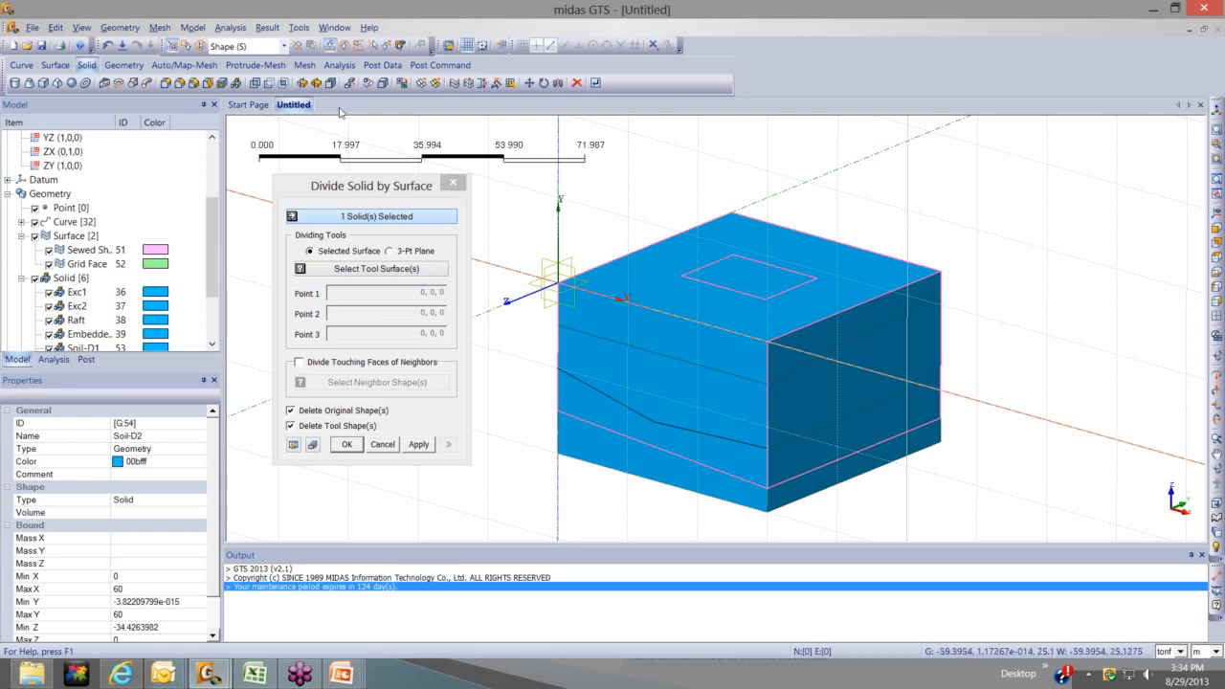
click(283, 47)
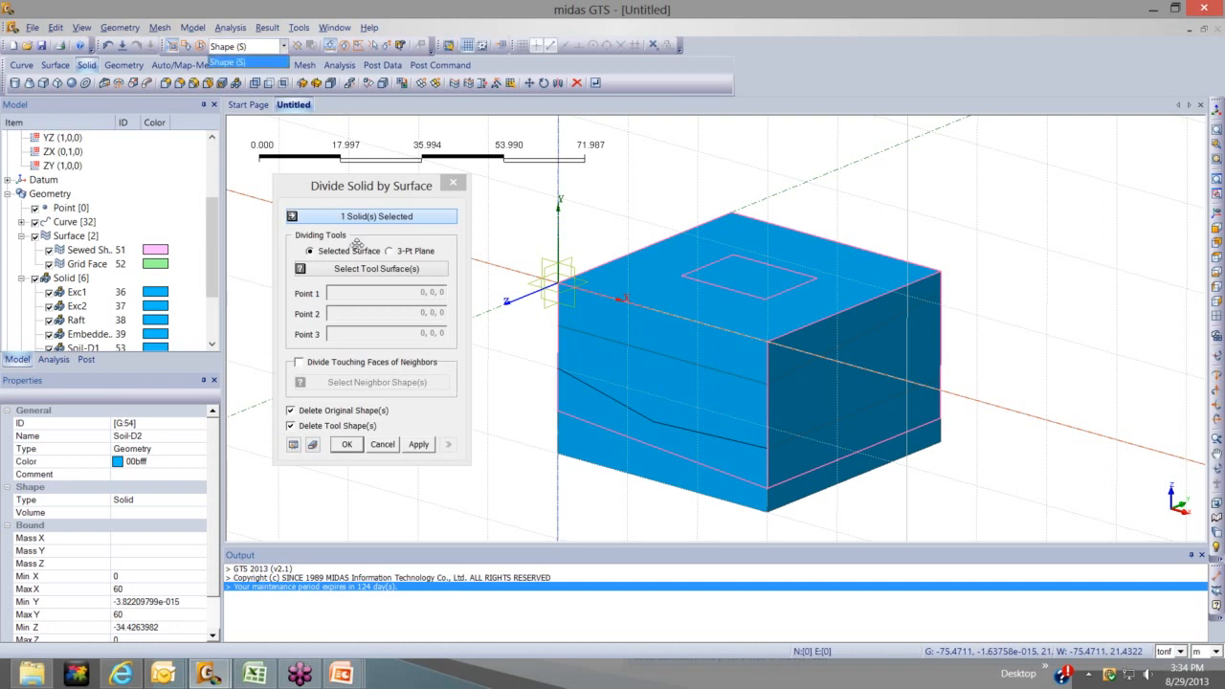
click(367, 270)
click(366, 269)
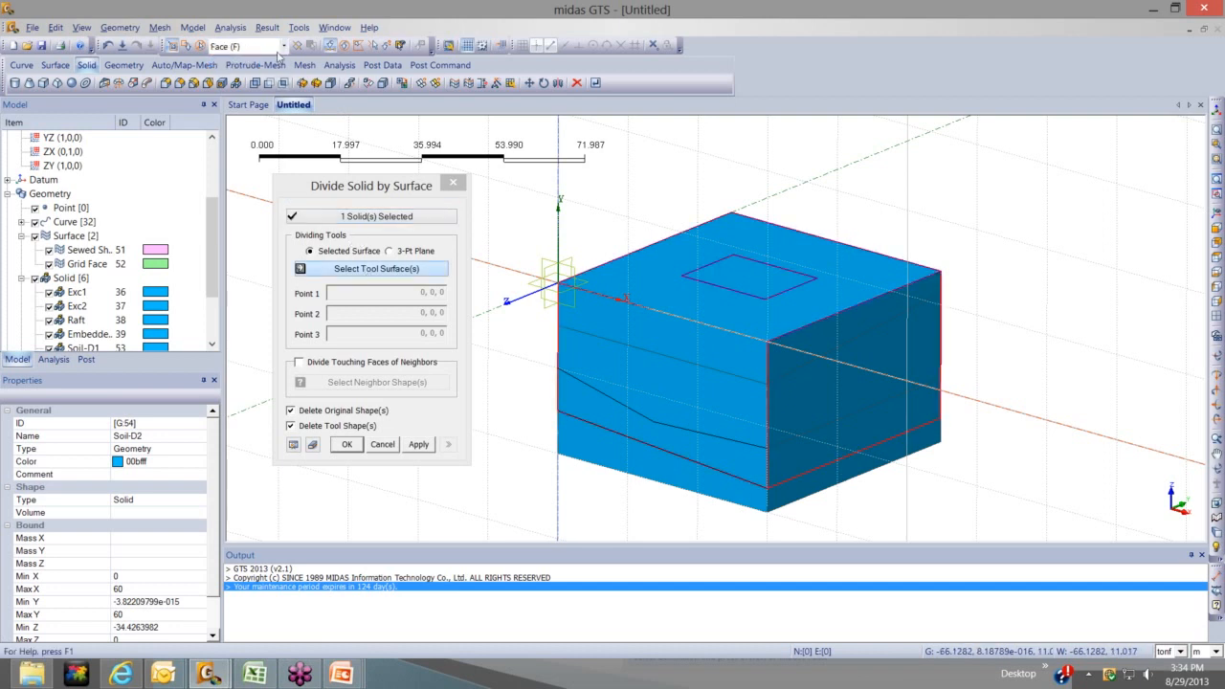
click(284, 46)
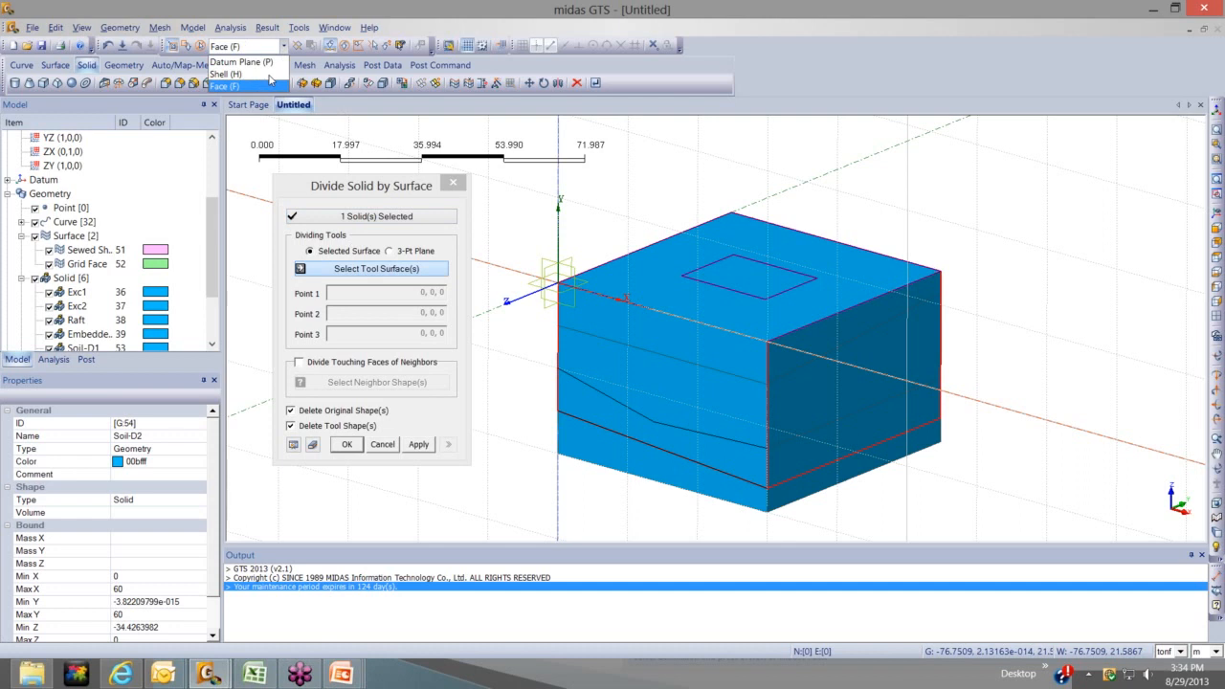
click(269, 74)
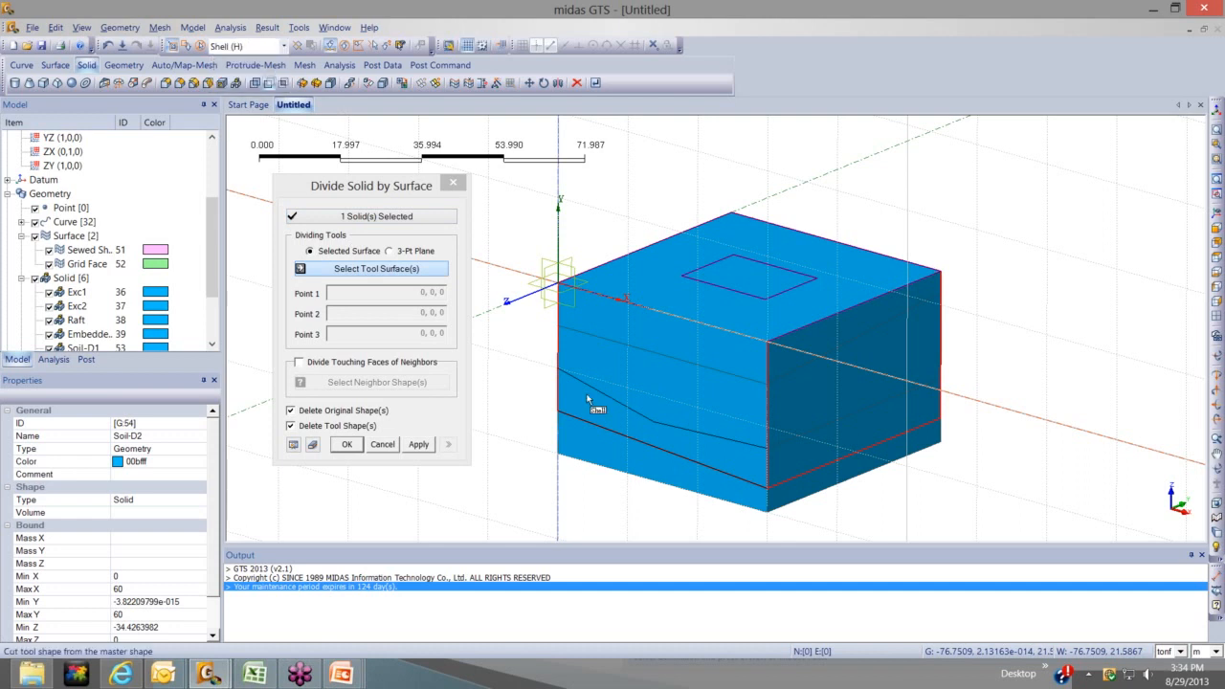
click(597, 390)
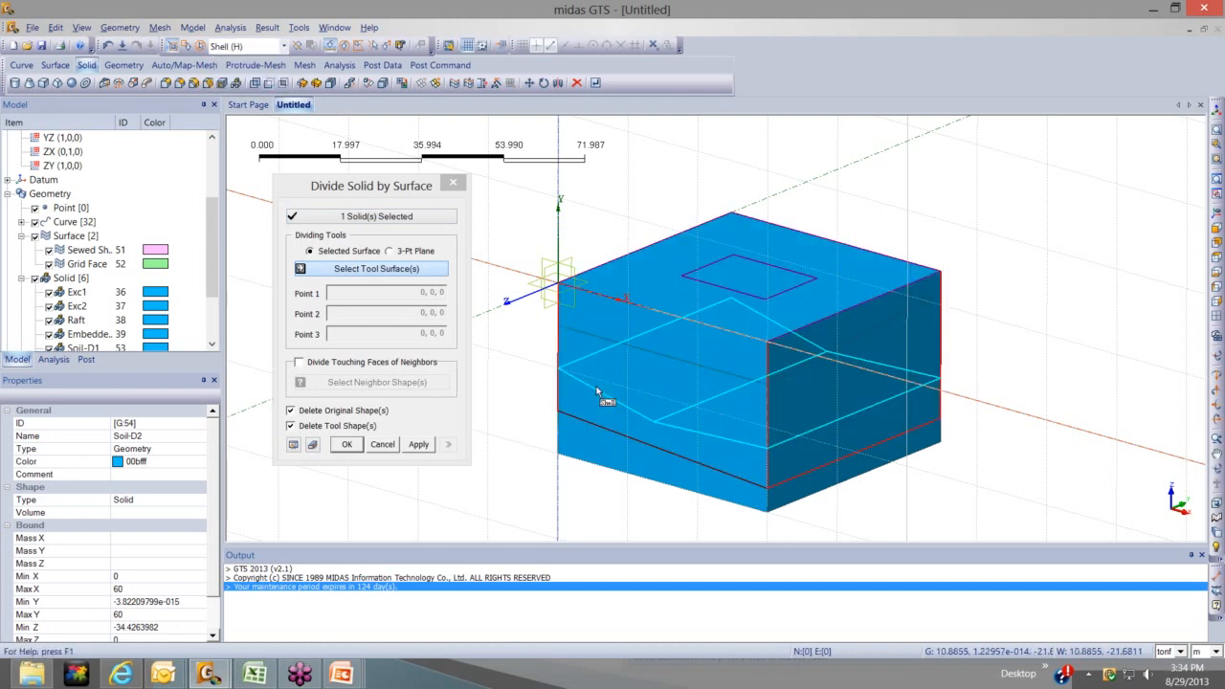
click(596, 391)
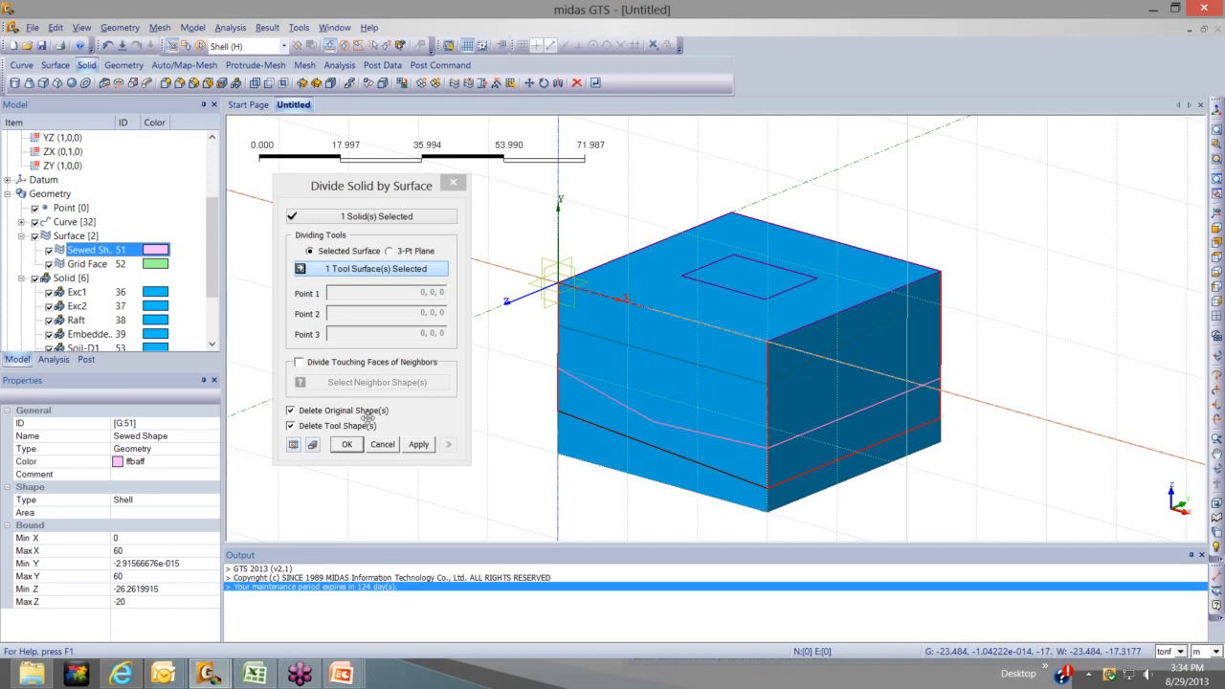
Preview the division by the Sewed Shape and apply it to the upper soil solid
click(294, 444)
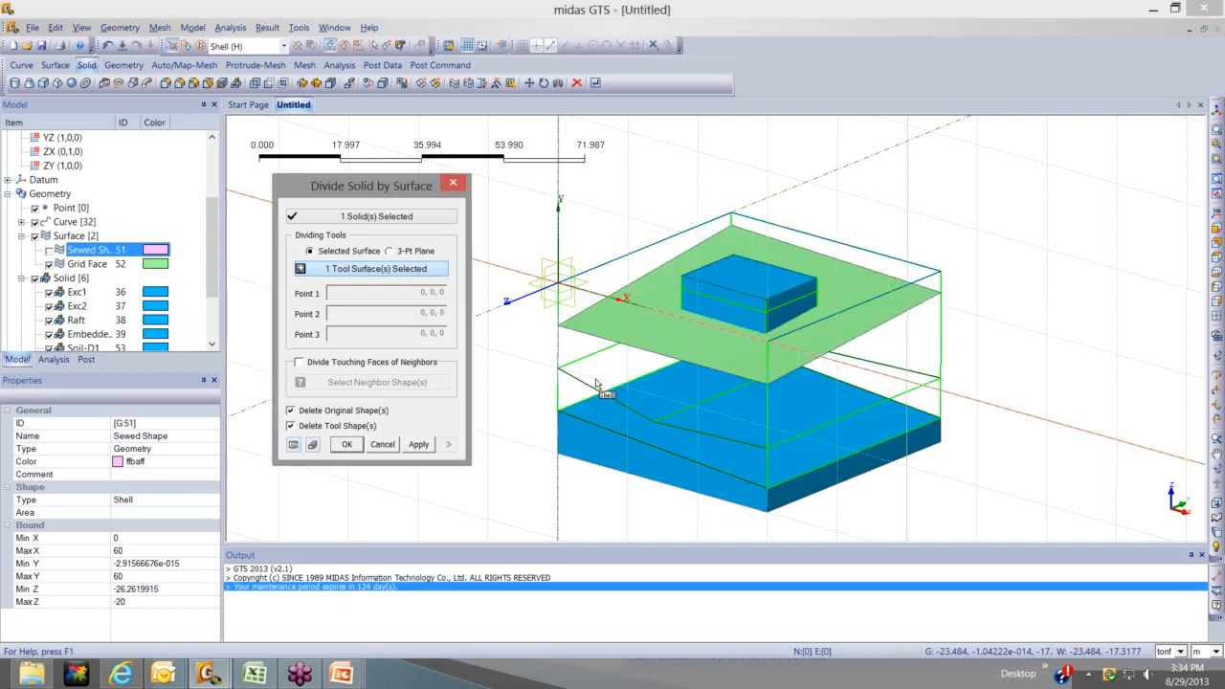
middle_drag(596, 385, 623, 364)
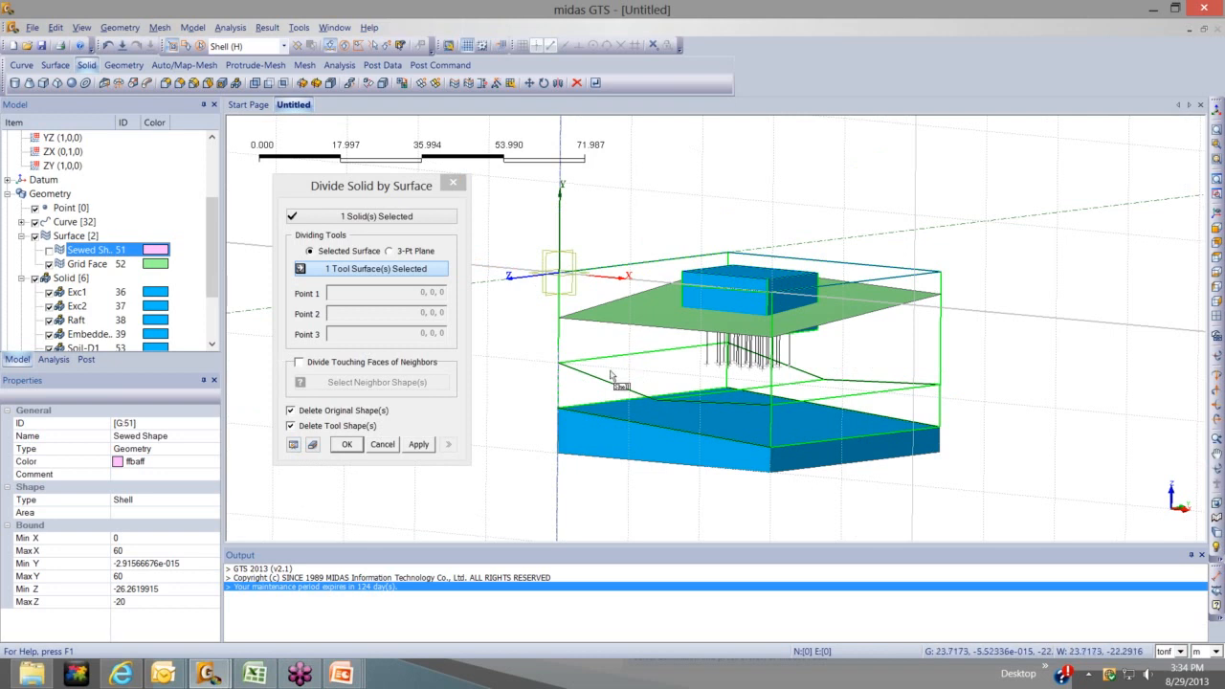
mouse_move(609, 372)
middle_down()
mouse_move(596, 342)
mouse_move(624, 385)
middle_up()
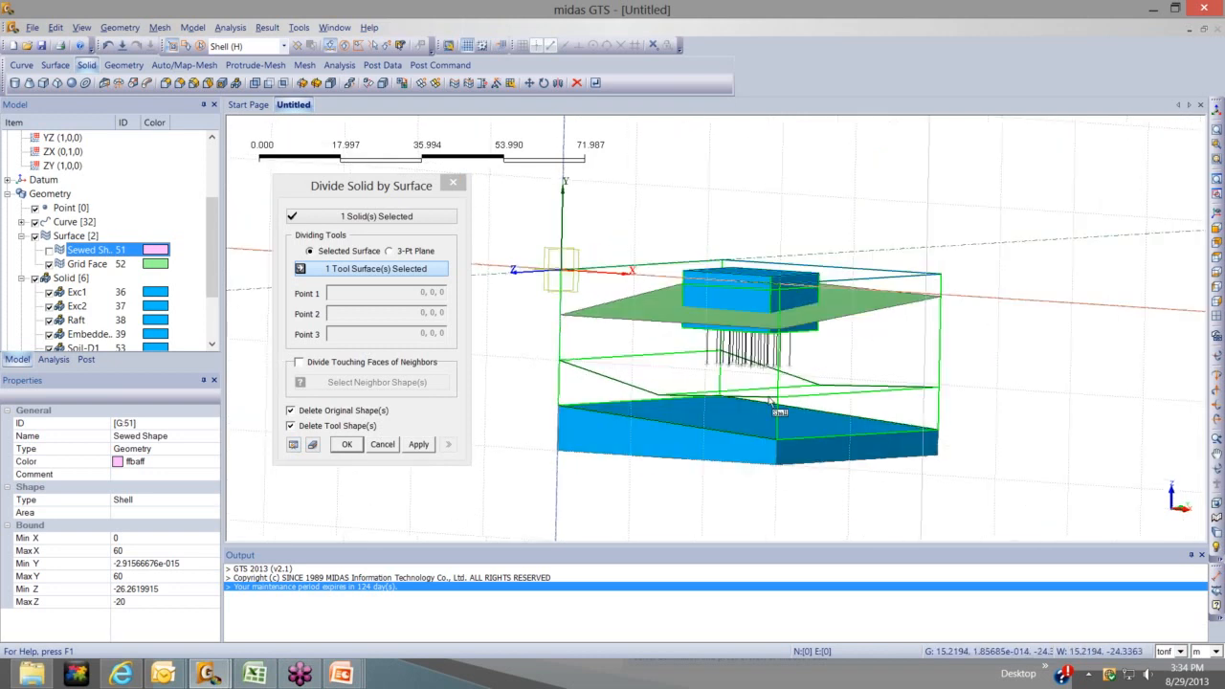
middle_drag(774, 407, 532, 392)
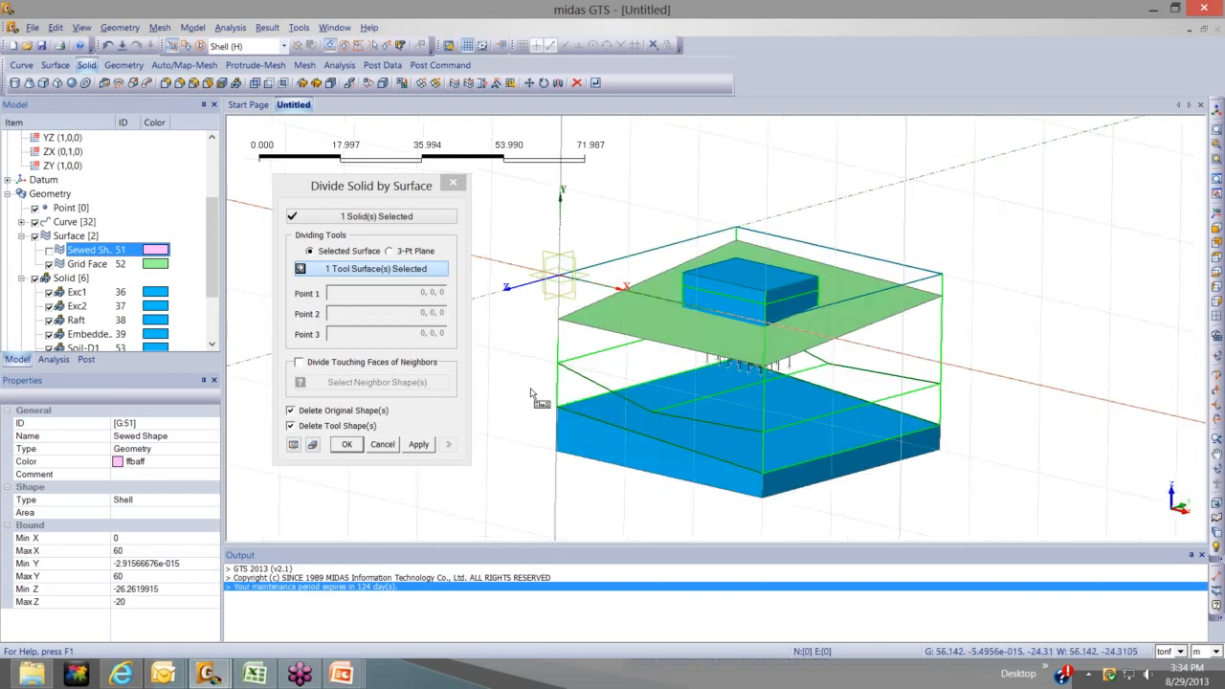
click(419, 444)
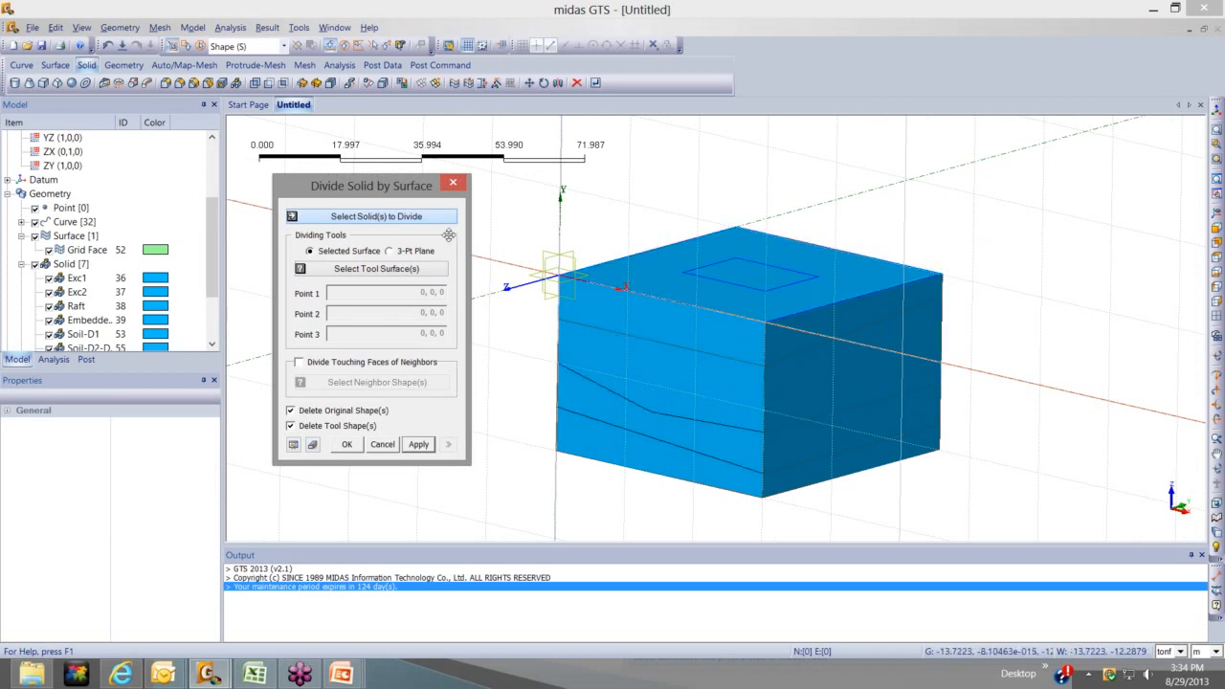
Select the topmost soil solid Soil-D2-D2 to divide and the Grid Face as its tool surface
click(562, 311)
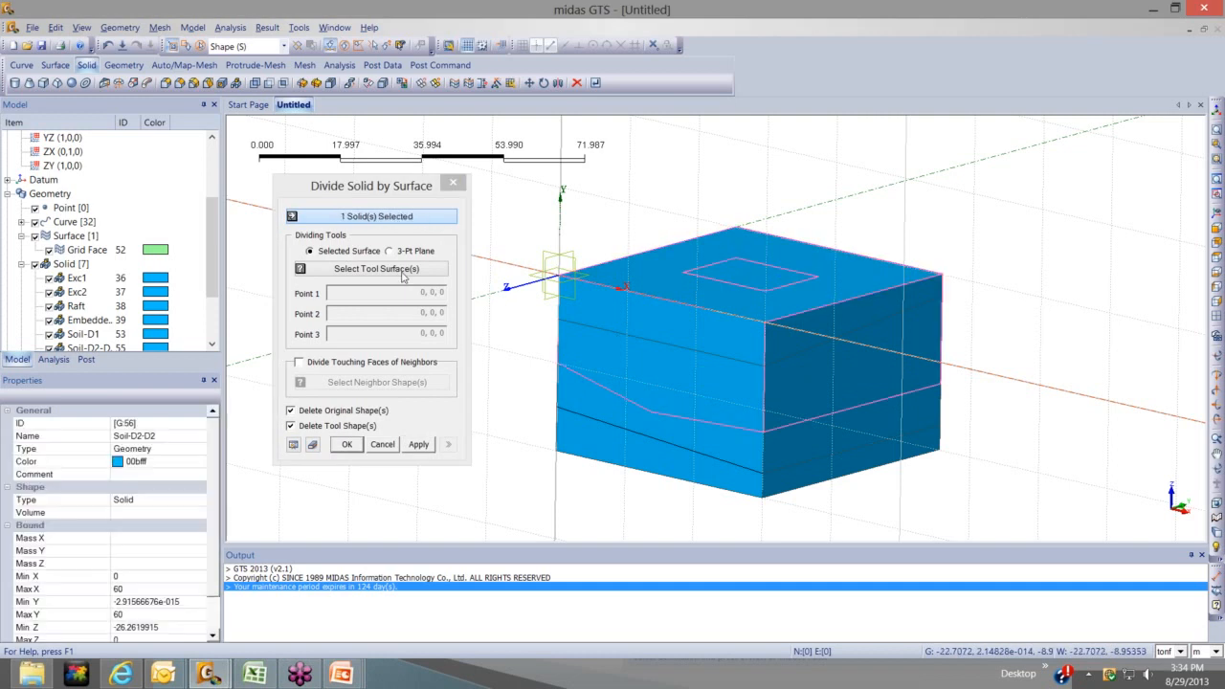
click(395, 269)
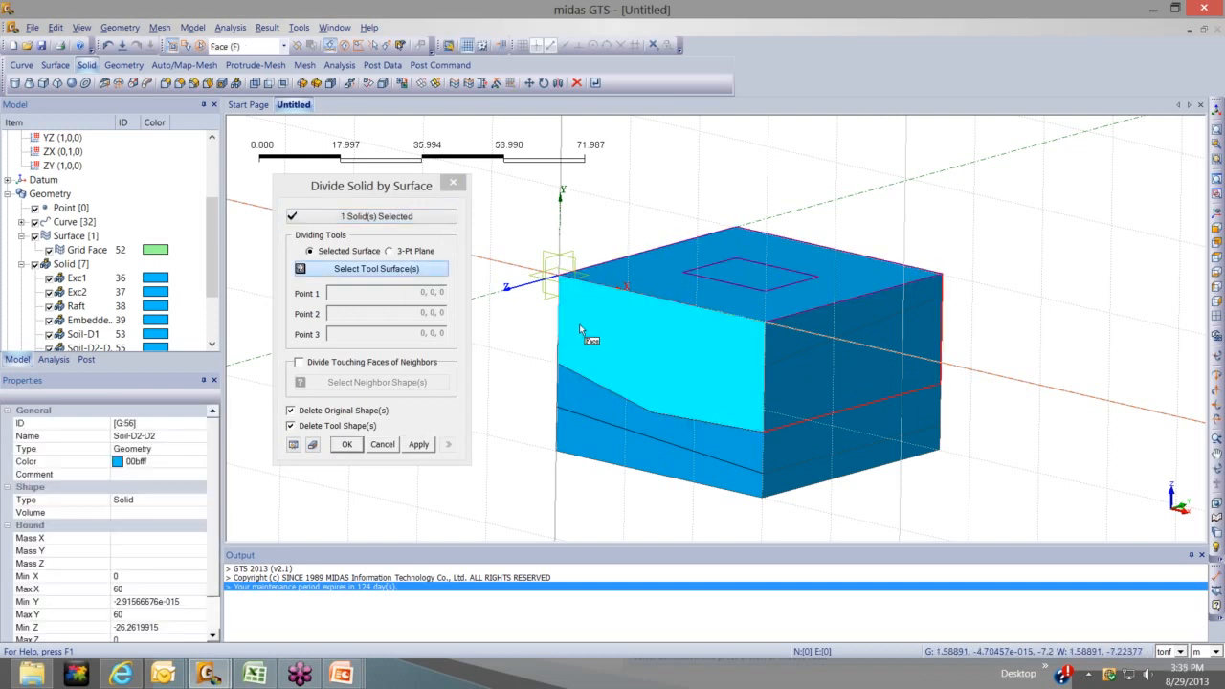
click(579, 327)
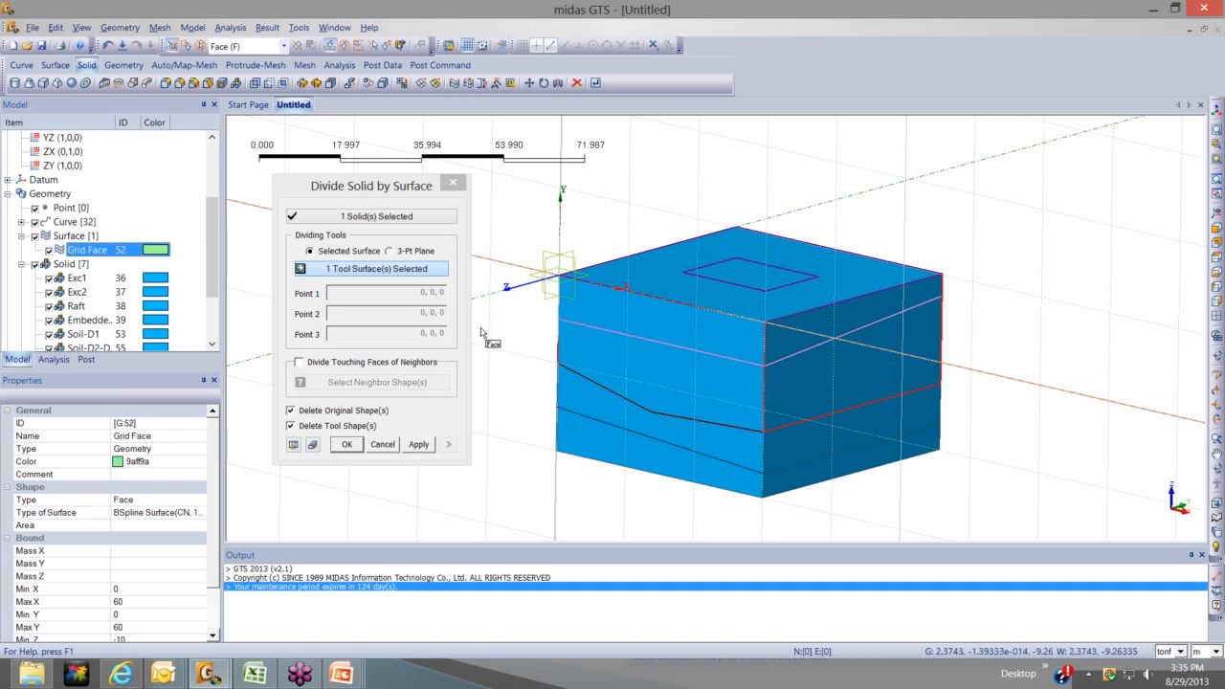
key(Down)
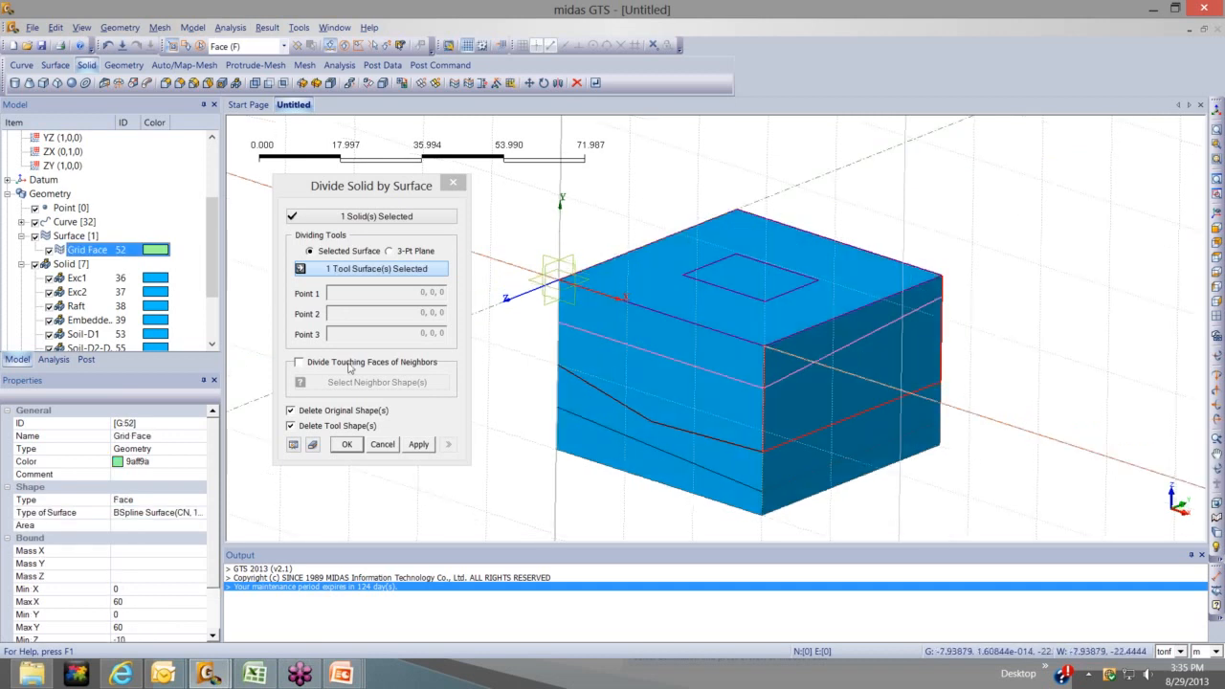
Enable Divide Touching Faces of Neighbors, preview and apply the Grid Face division, and close the Divide Solid by Surface dialog
click(299, 363)
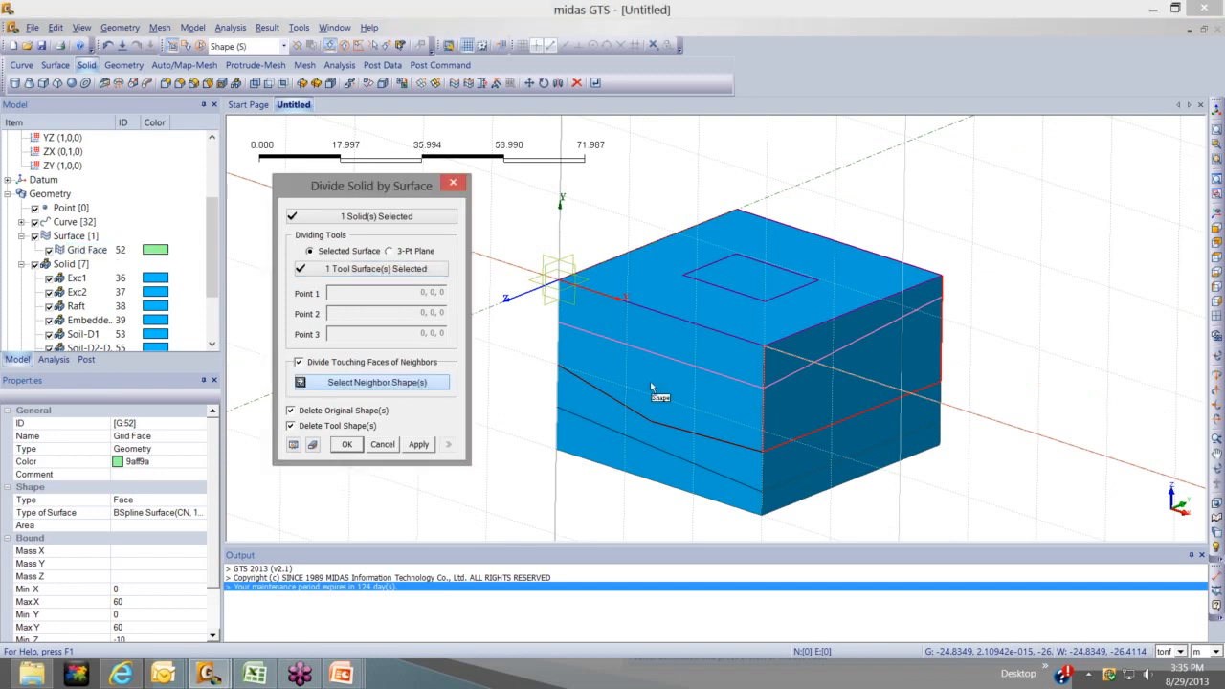
middle_drag(651, 387, 666, 330)
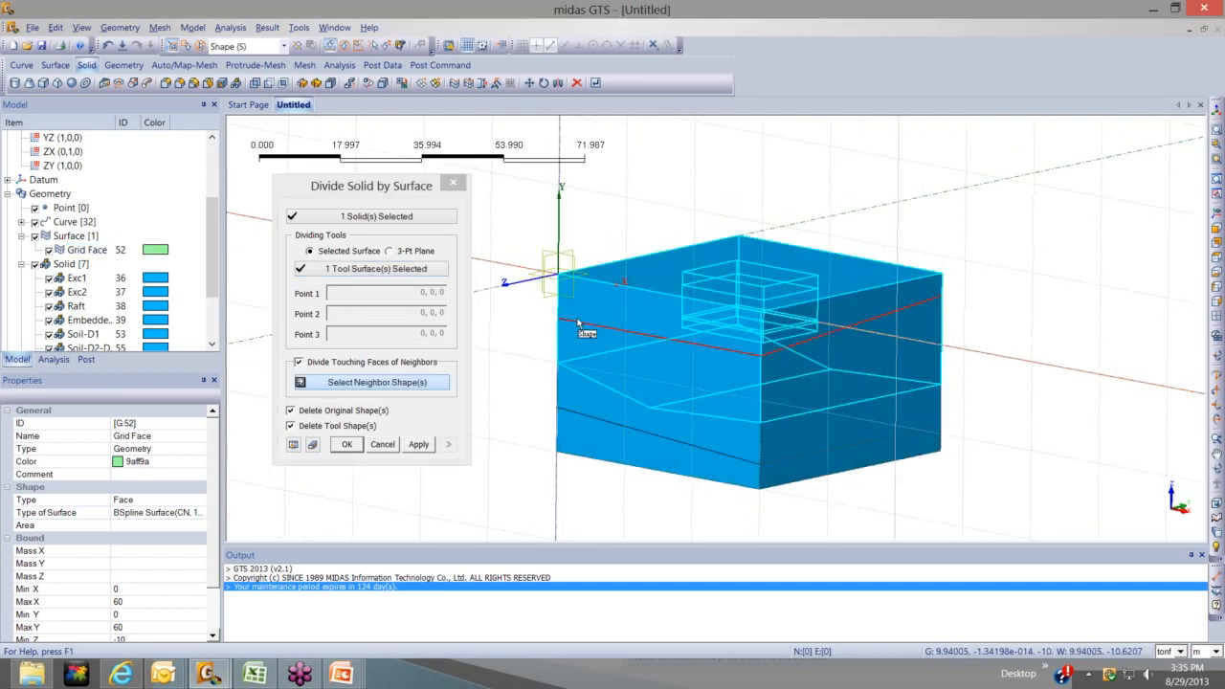
click(738, 323)
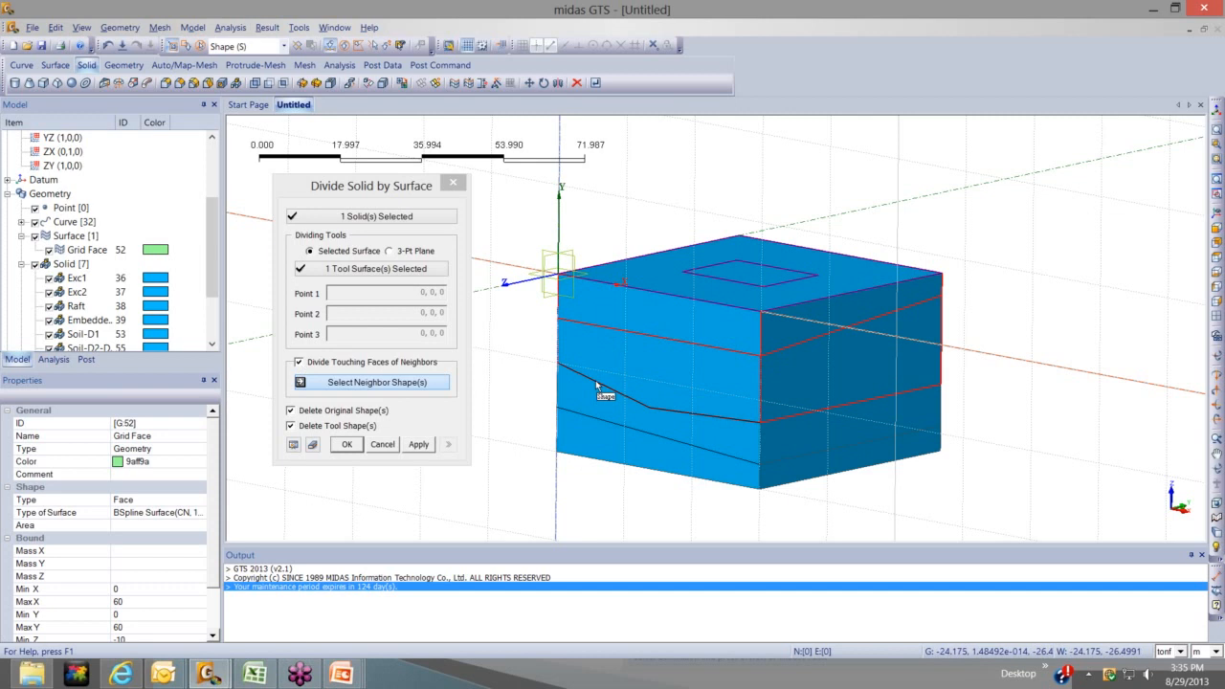
middle_drag(590, 393, 589, 406)
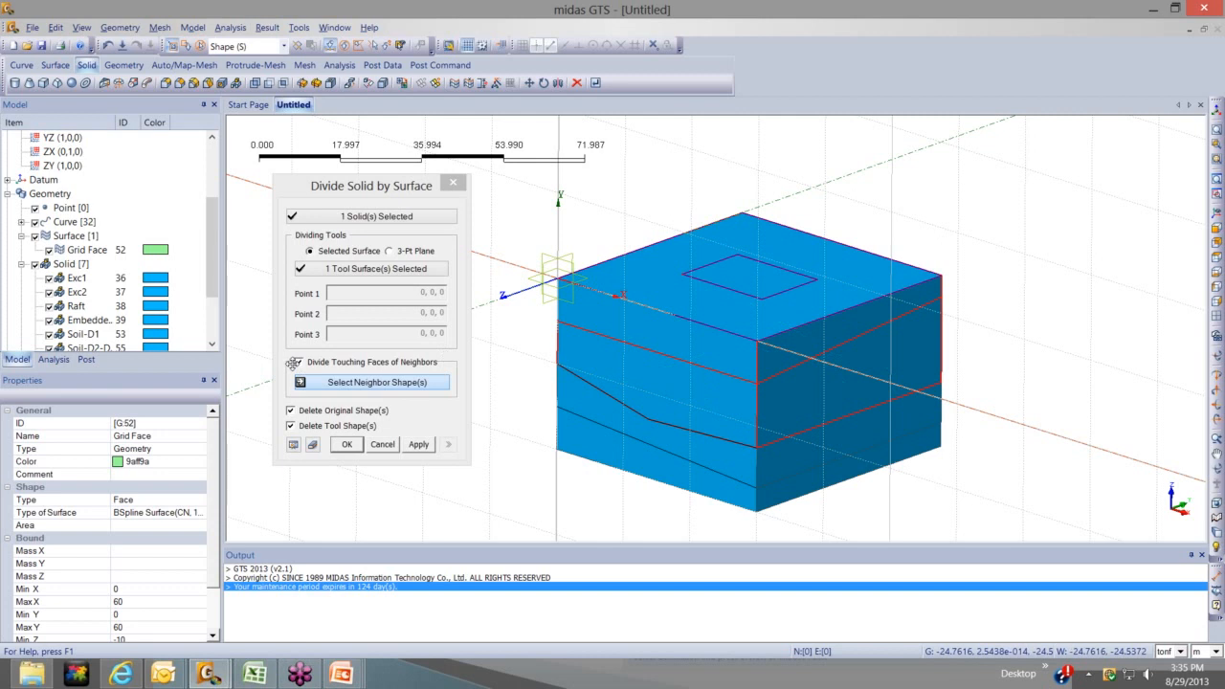
click(293, 445)
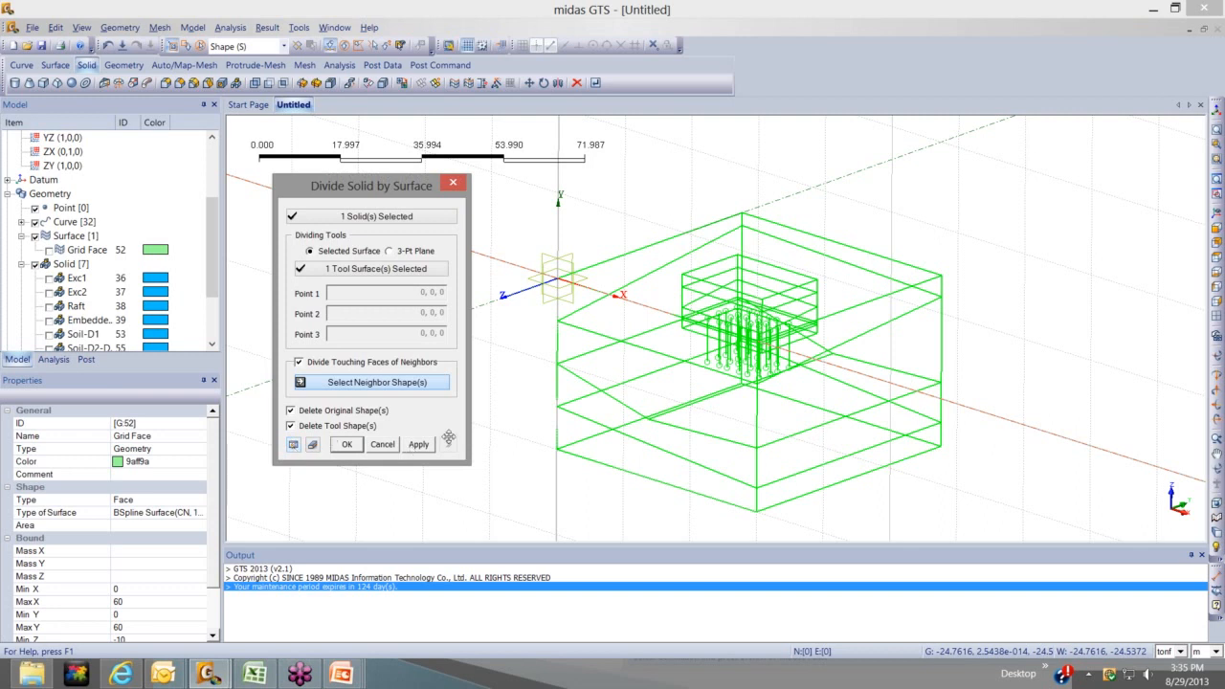
click(625, 318)
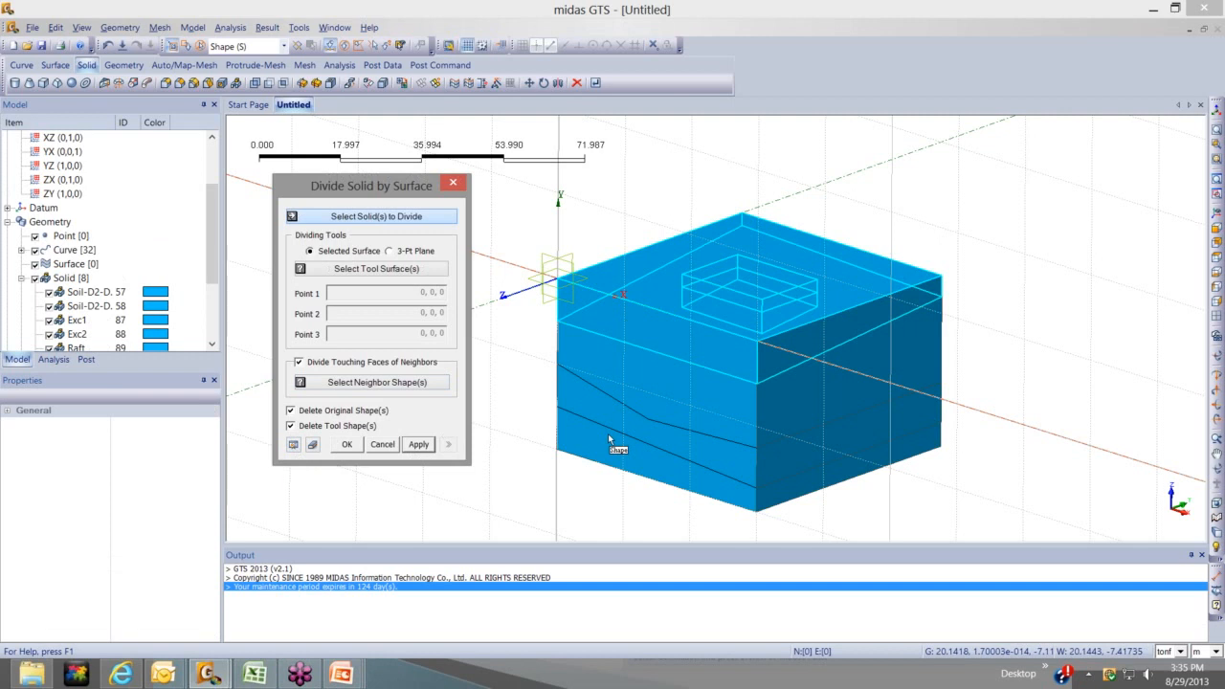
click(455, 186)
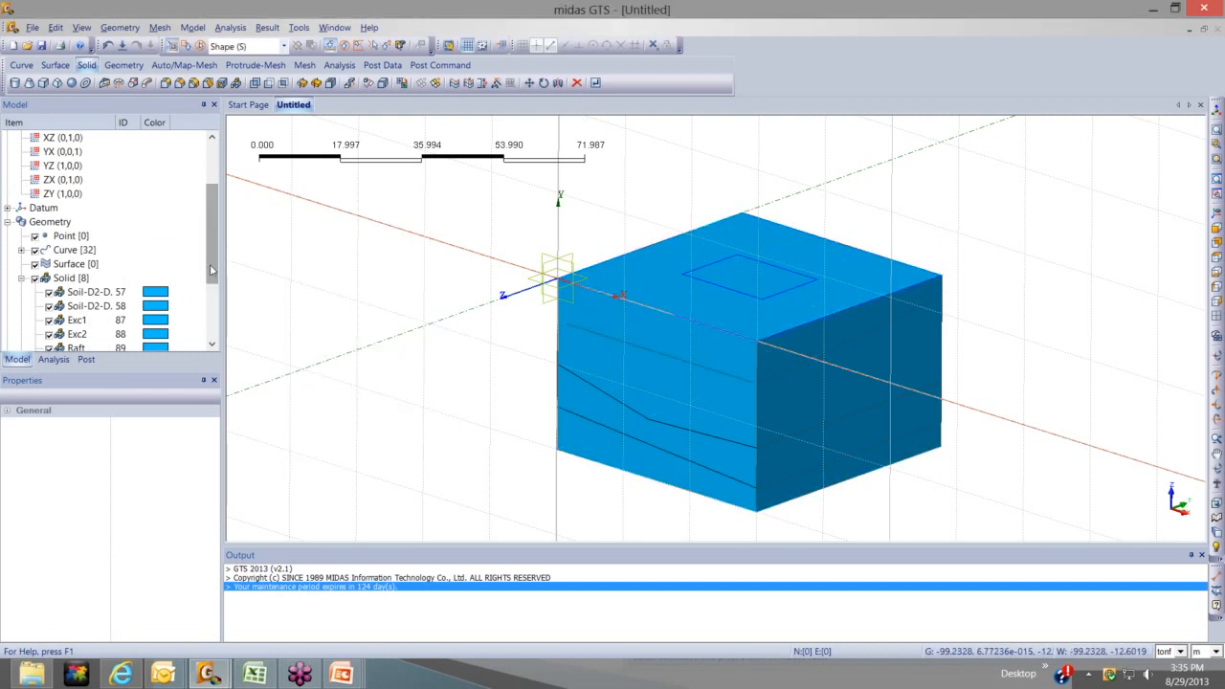
Examine which soil layers the solids Soil-D1 and Soil-D2-D1 represent by selecting them alternately in the model tree
scroll(83, 292, down, 2)
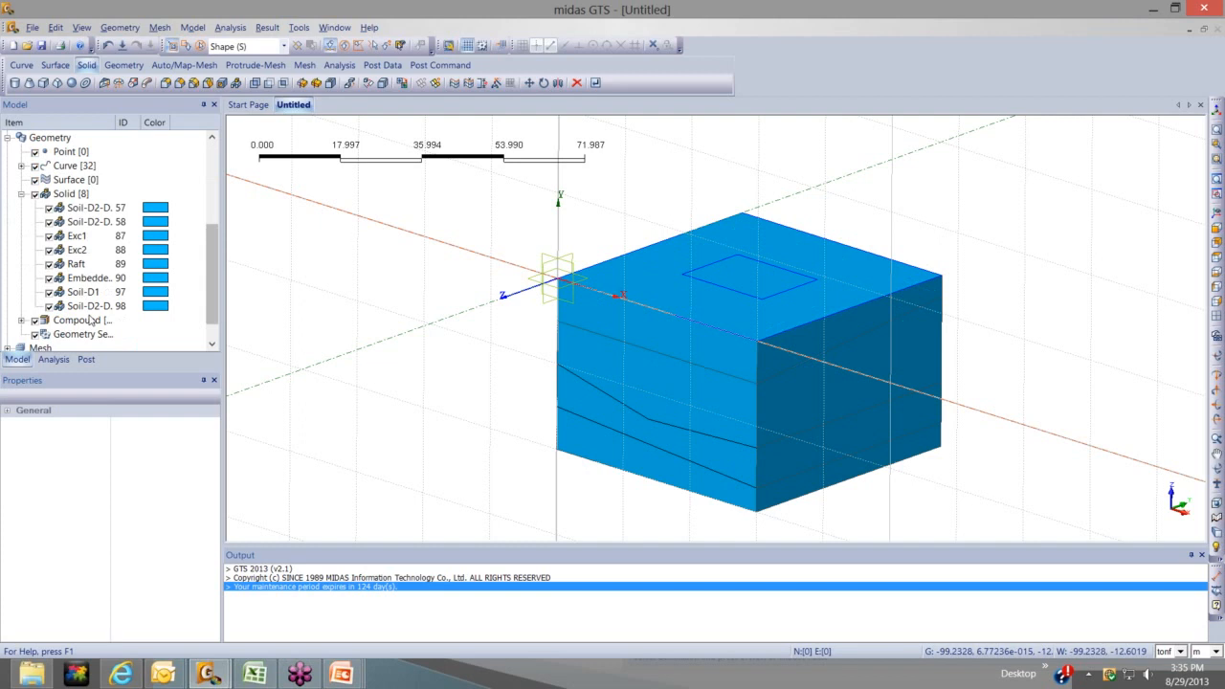
click(84, 292)
click(94, 306)
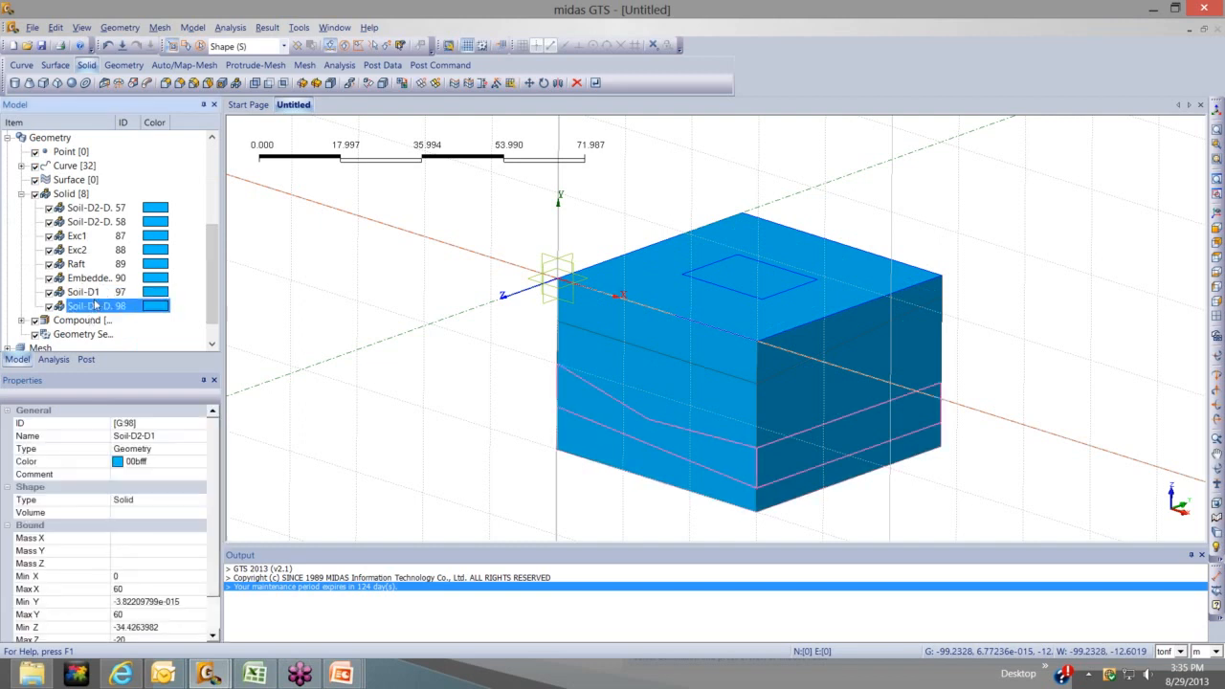
click(96, 299)
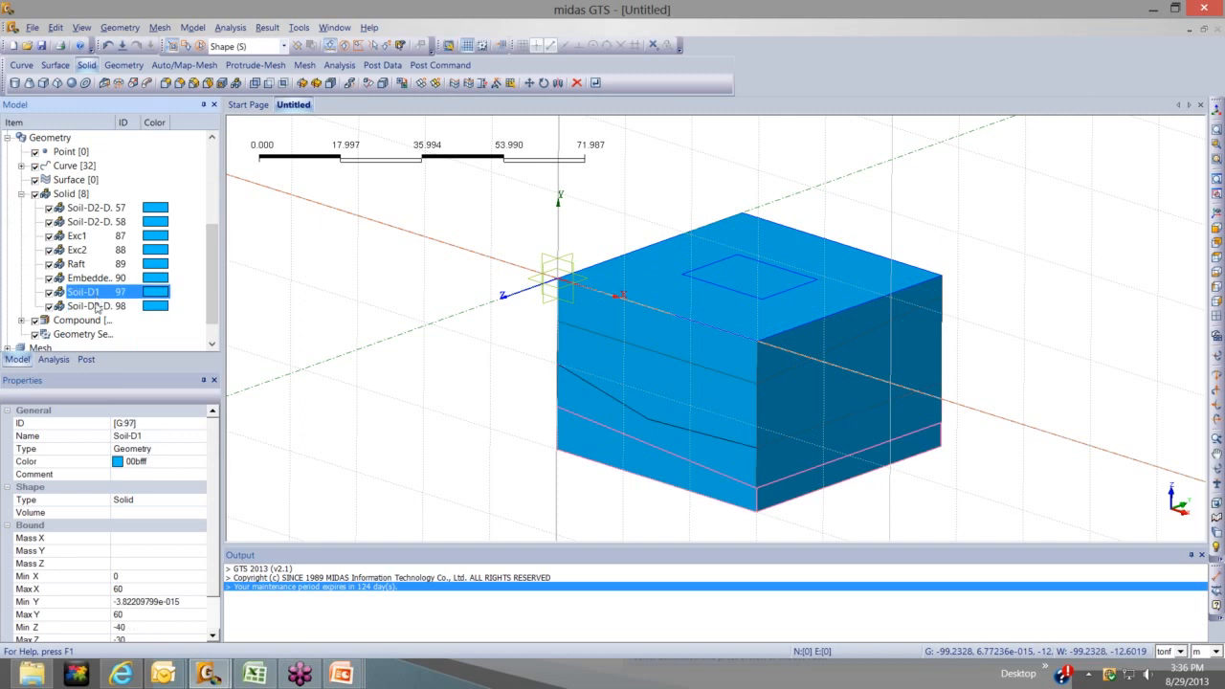
click(95, 306)
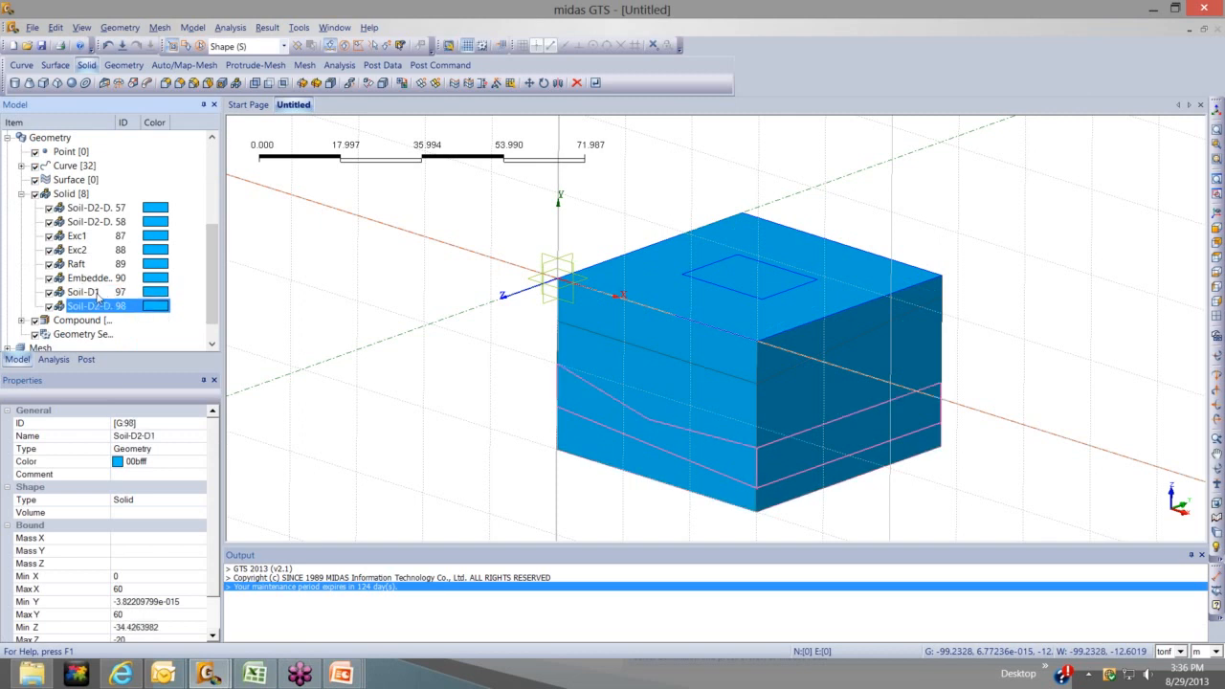
click(97, 292)
click(97, 295)
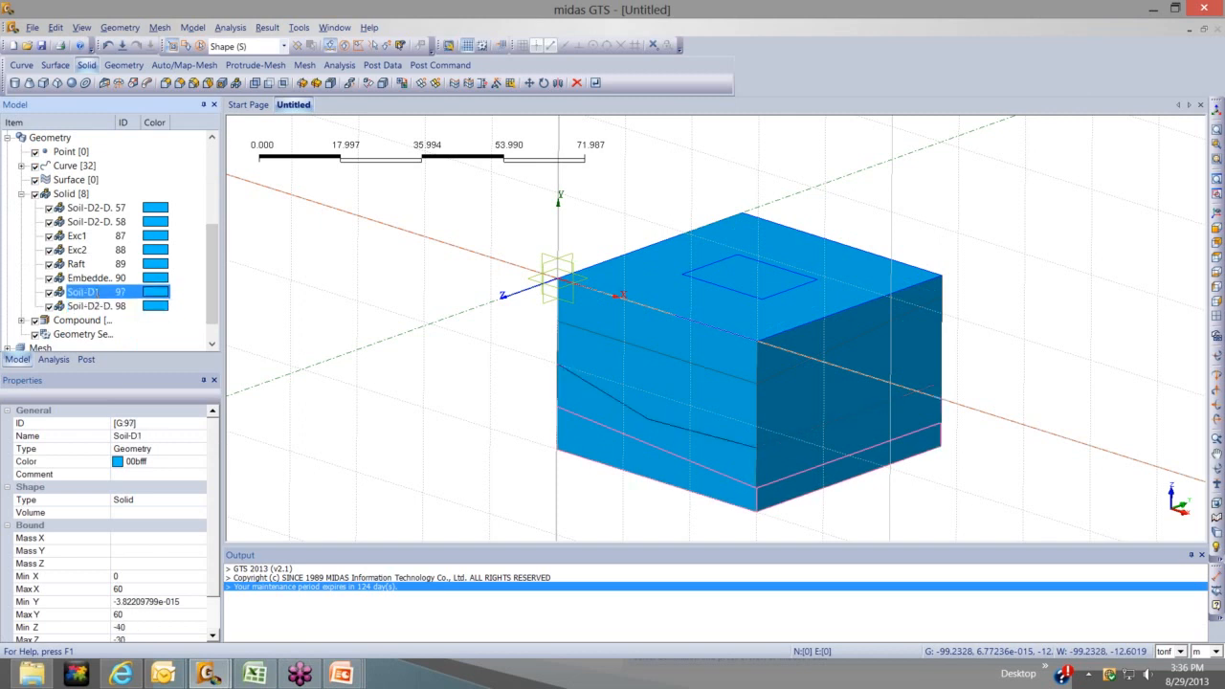
Rename the lowest soil solid Soil-D1 as BottomLayer
text(B)
text(ottom)
text(Laye)
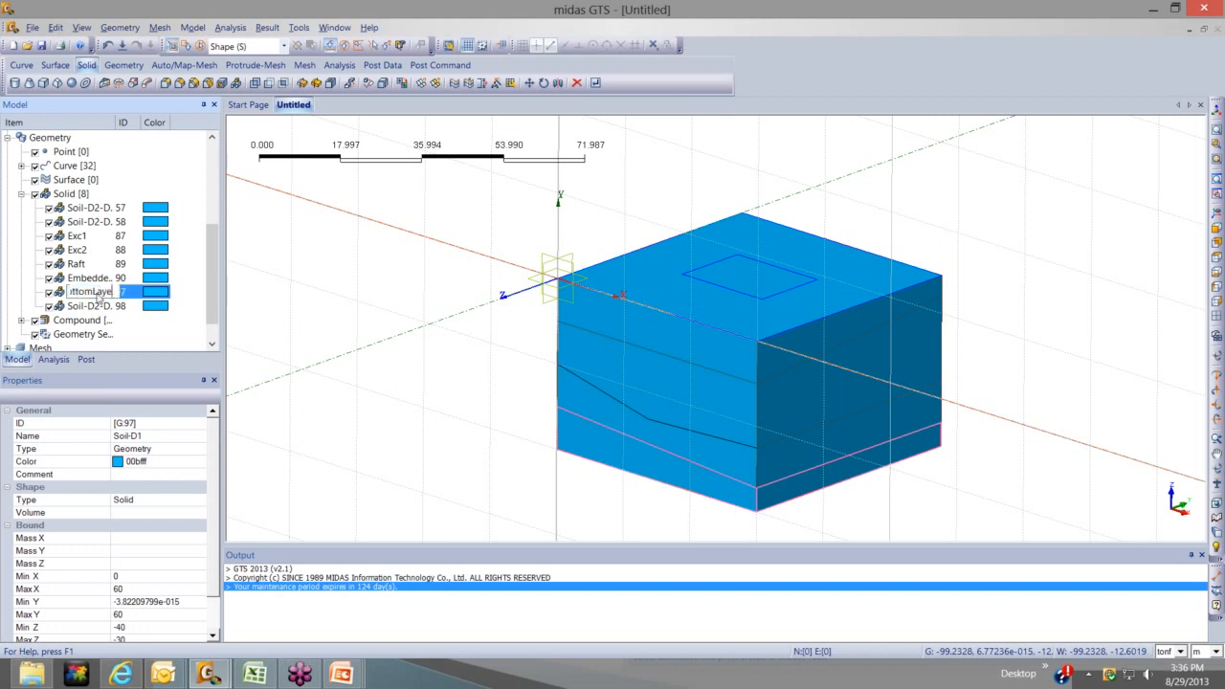
text(r)
key(Return)
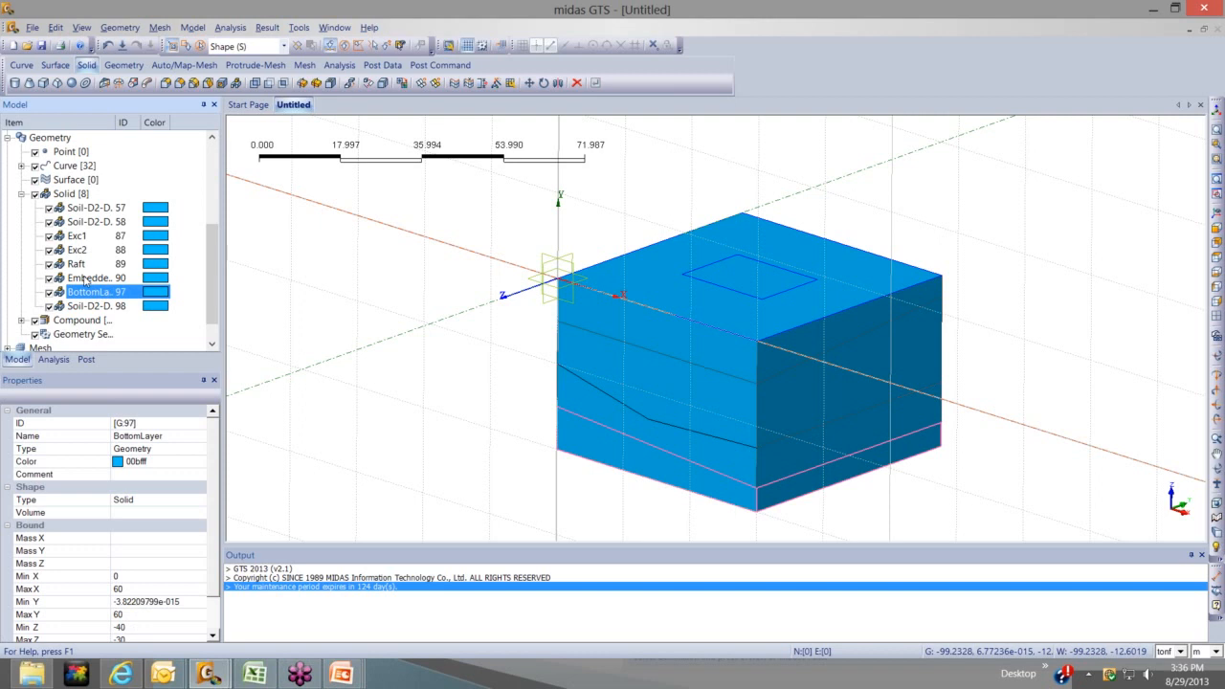
Rename the soil solid Soil-D2-D1 directly above the bottom layer as 3rdLayer
click(95, 306)
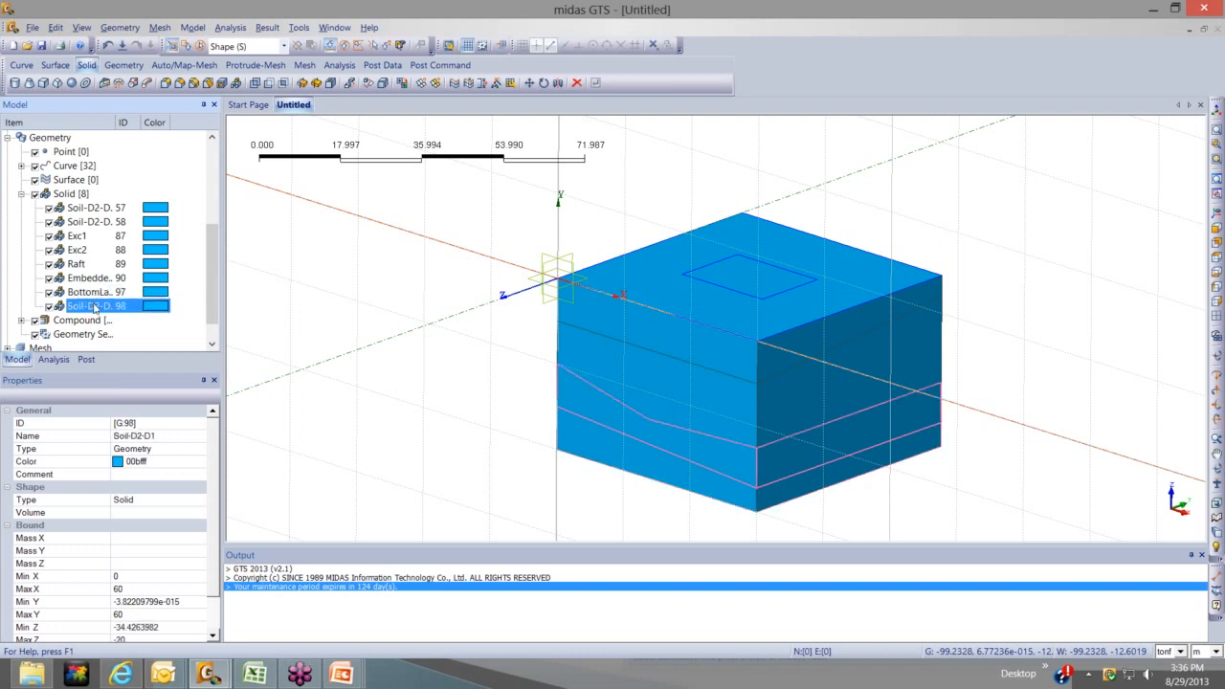
key(F2)
text(3rdLayer)
key(Return)
Rename the soil solid Soil-D2-D2-D1 below the uppermost stratum as 2ndLayer
click(95, 209)
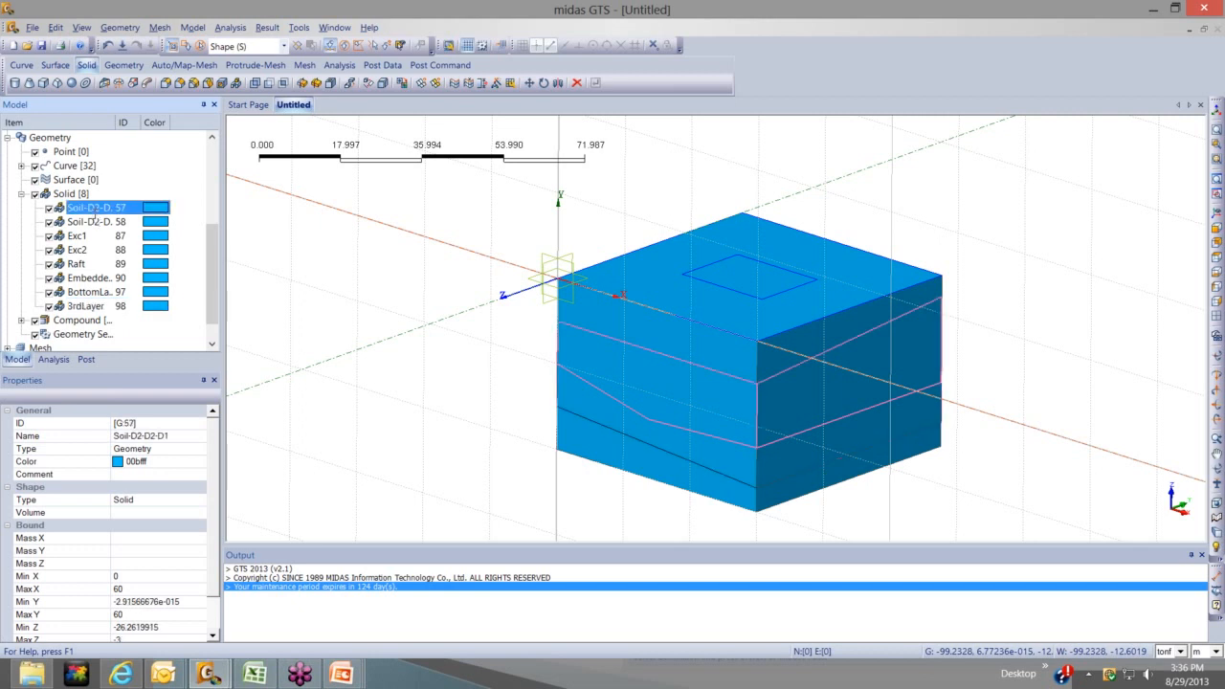
click(94, 209)
text(2ndLayer)
key(Return)
Rename the uppermost soil solid Soil-D2-D2-D2 as TopLayer and clear the selection
click(92, 223)
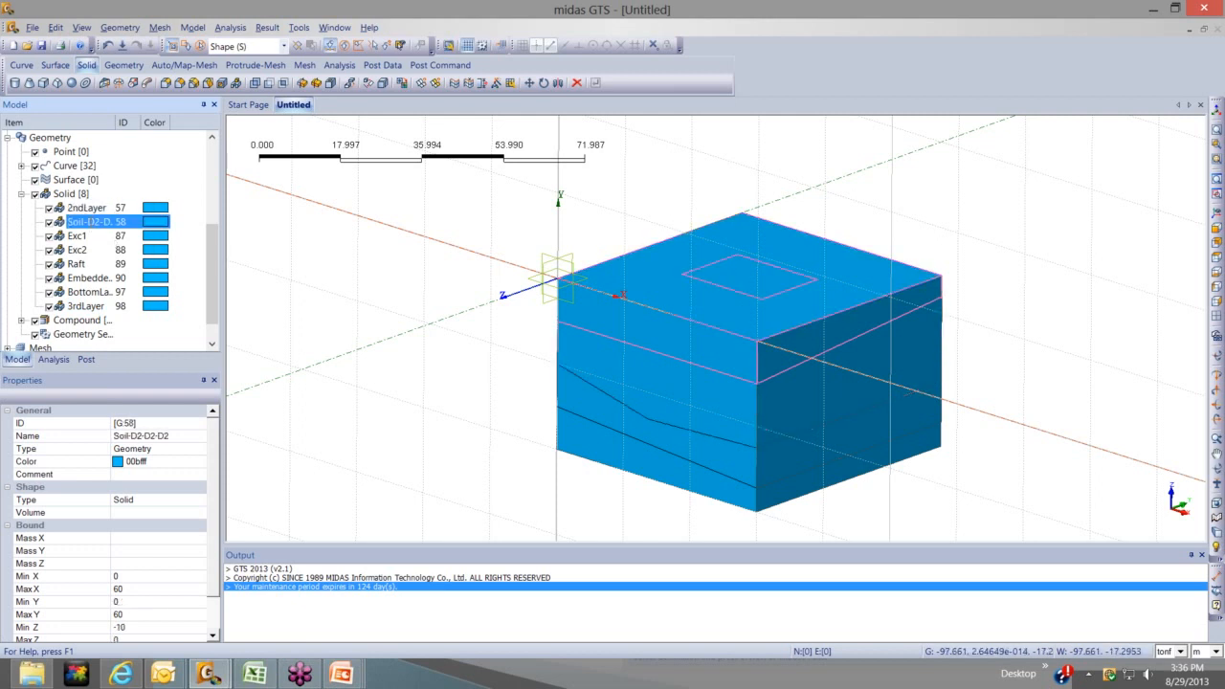
click(92, 222)
text(TopLayer)
key(Return)
key(Escape)
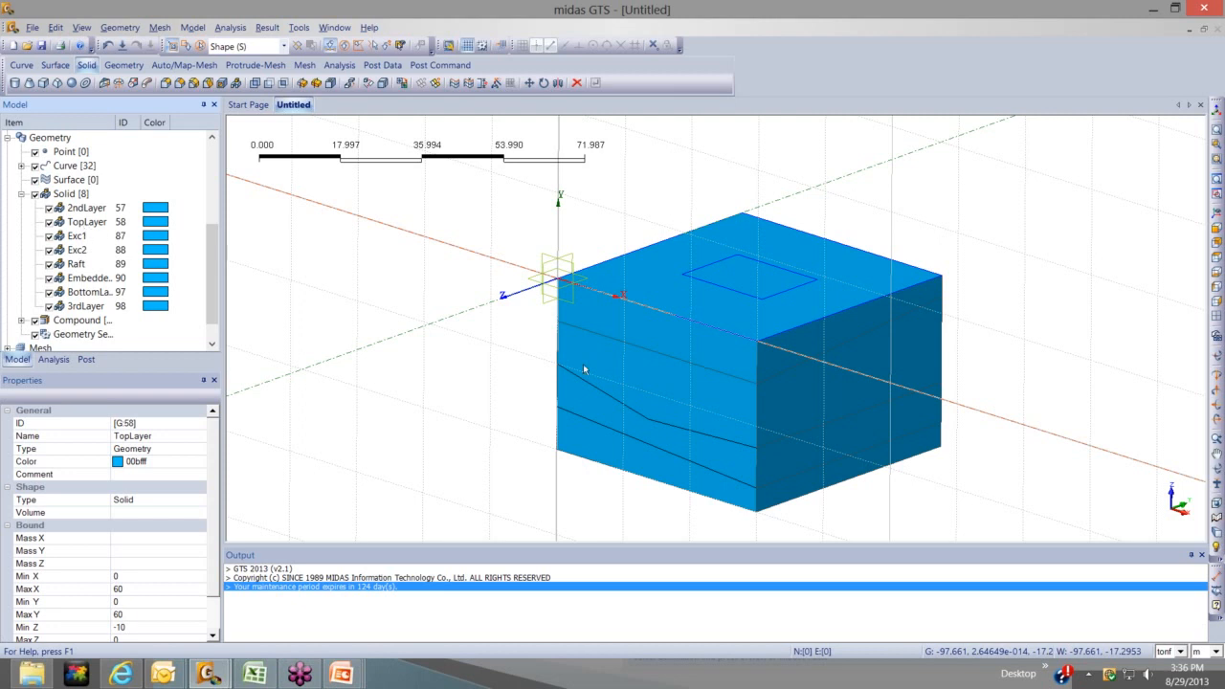
Select all solids in the model and set their transparency level to 7
middle_drag(566, 385, 536, 455)
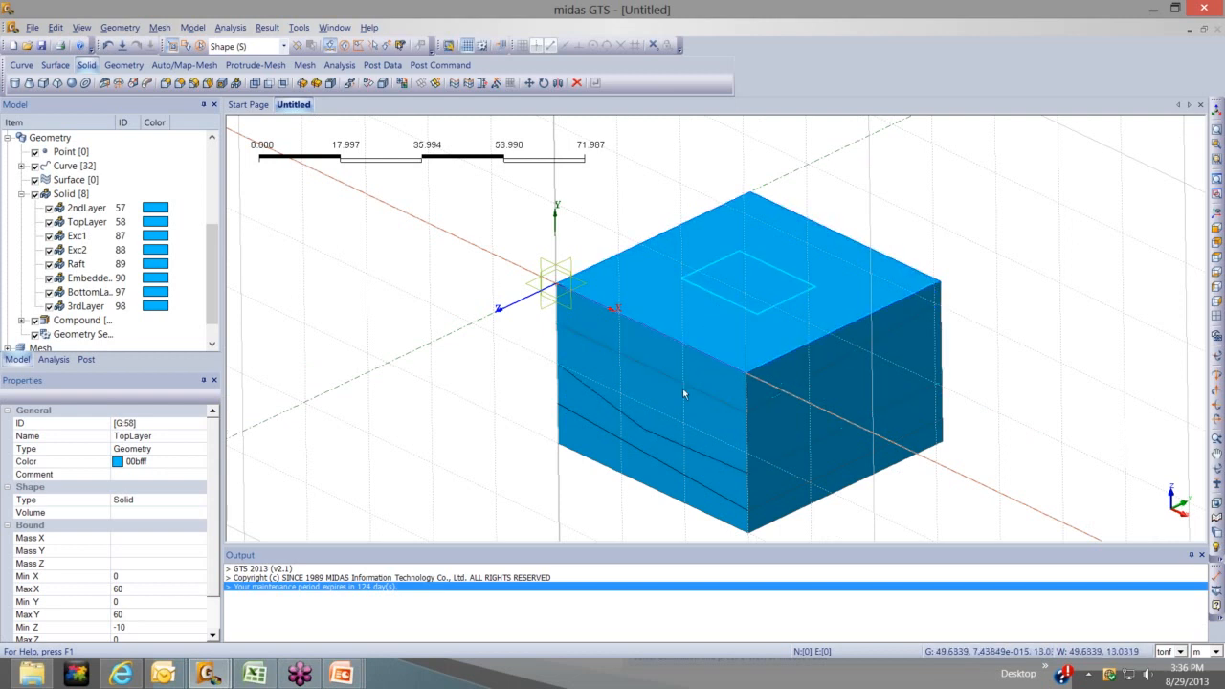
key(ctrl+a)
right_click(592, 368)
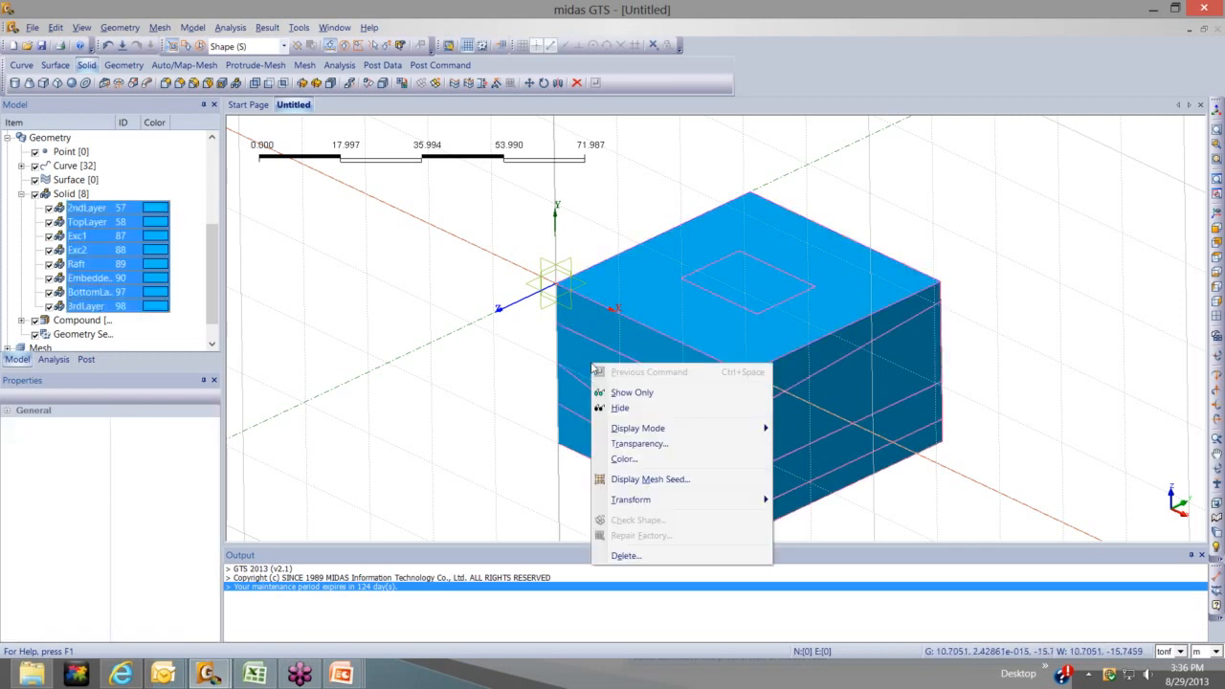
click(642, 446)
click(628, 328)
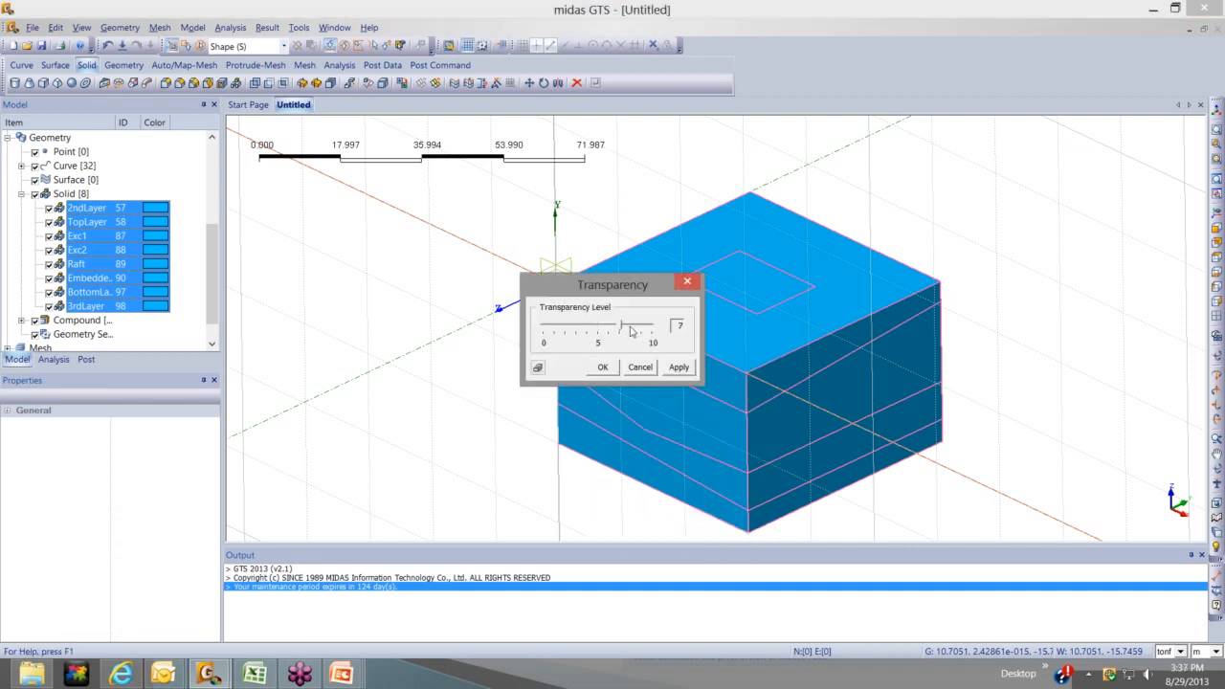
click(602, 368)
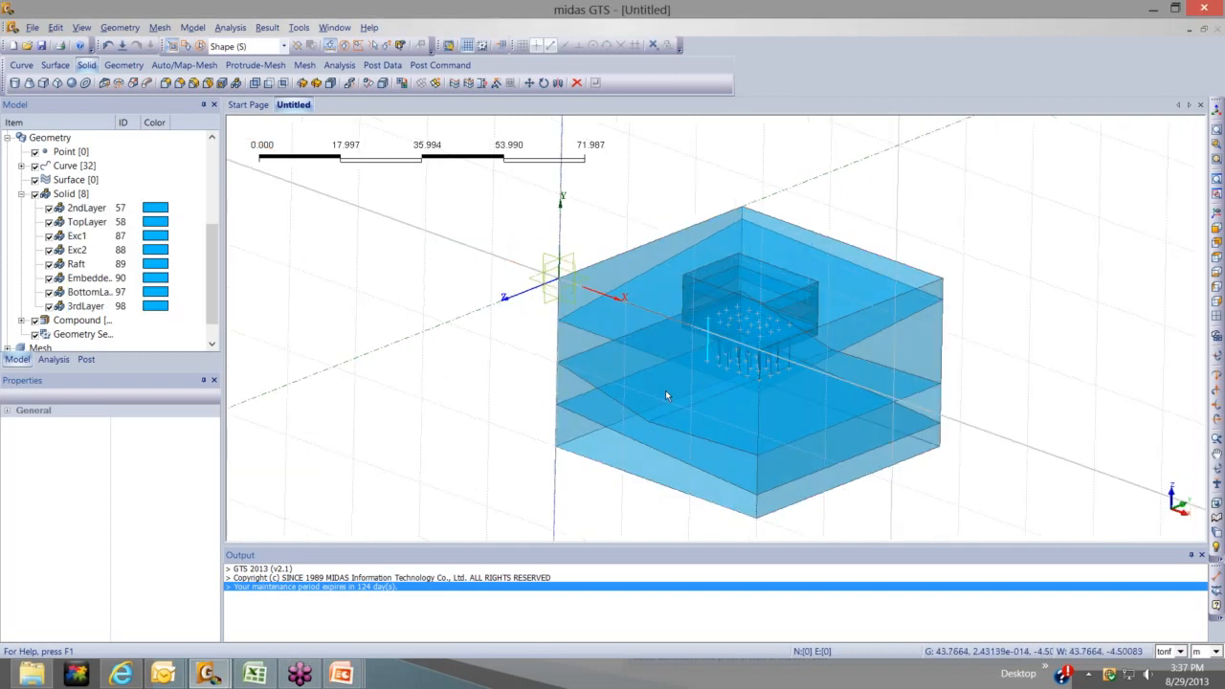
Run Check Duplicates on the visible shapes for duplicate edges and faces, including sub-faces, with a tolerance of 0.001
middle_drag(667, 395, 706, 345)
scroll(750, 341, up, 1)
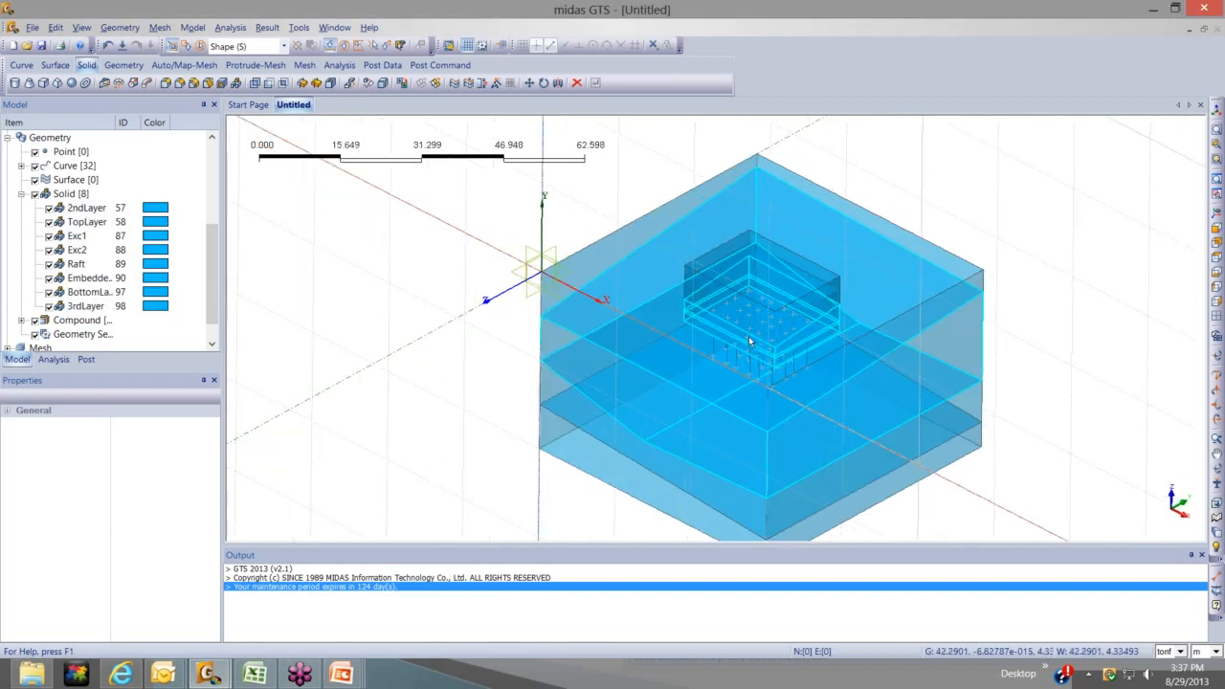
scroll(670, 398, down, 1)
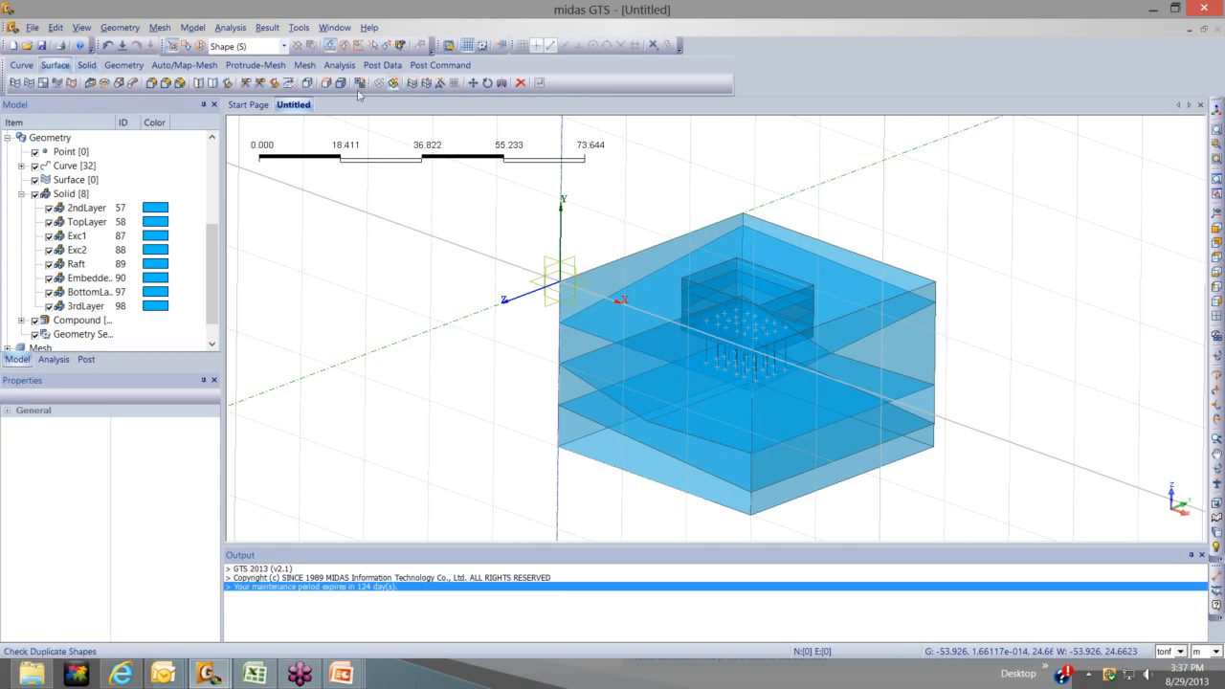
click(359, 86)
drag(160, 134, 193, 138)
click(203, 385)
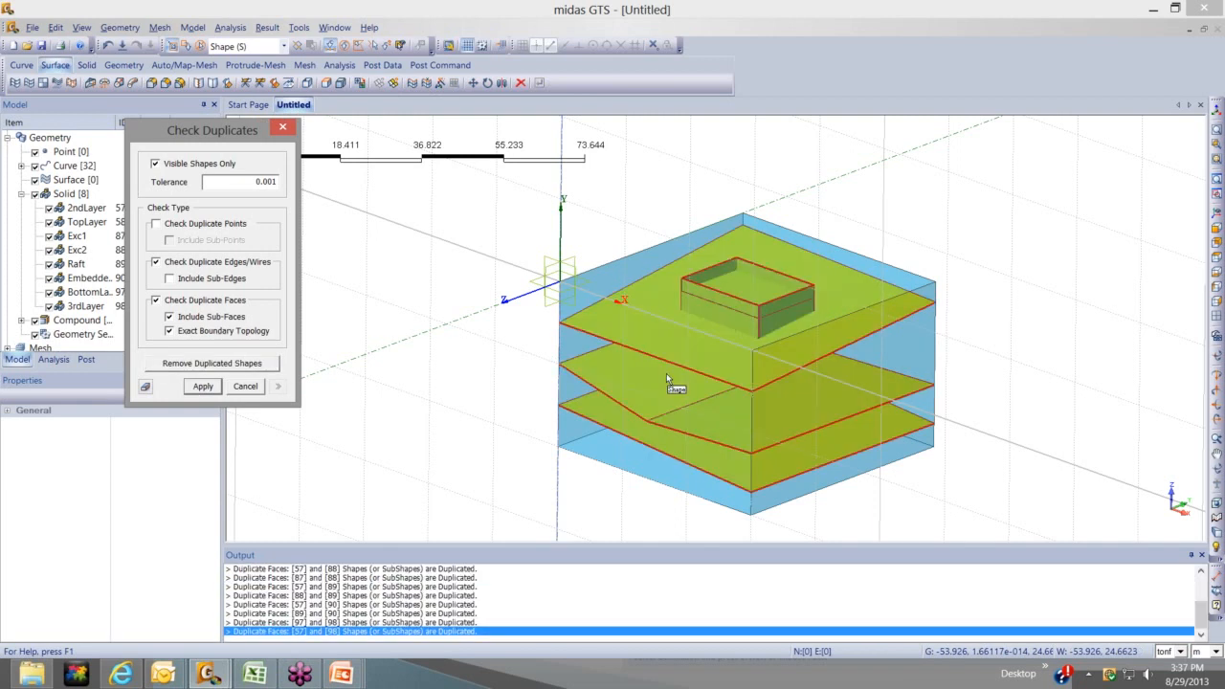
Examine the highlighted duplicate faces between the soil layers, excavation and raft from several angles, and close the duplicate check
middle_drag(667, 378, 657, 347)
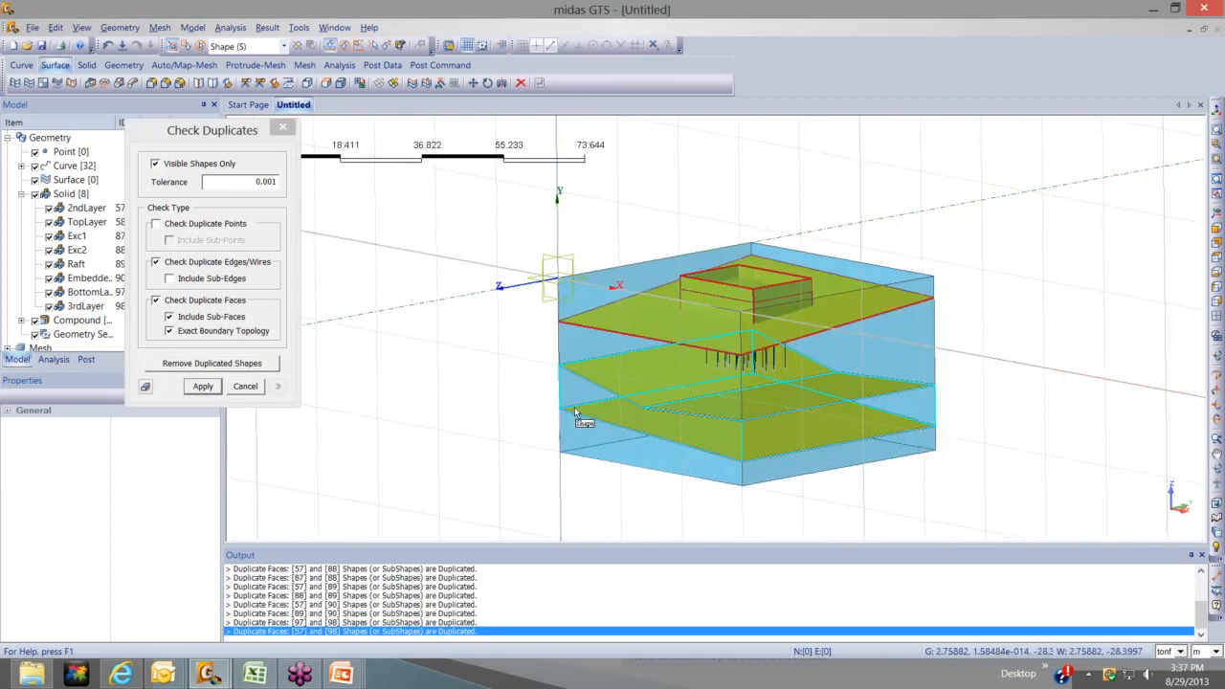
middle_drag(637, 424, 705, 324)
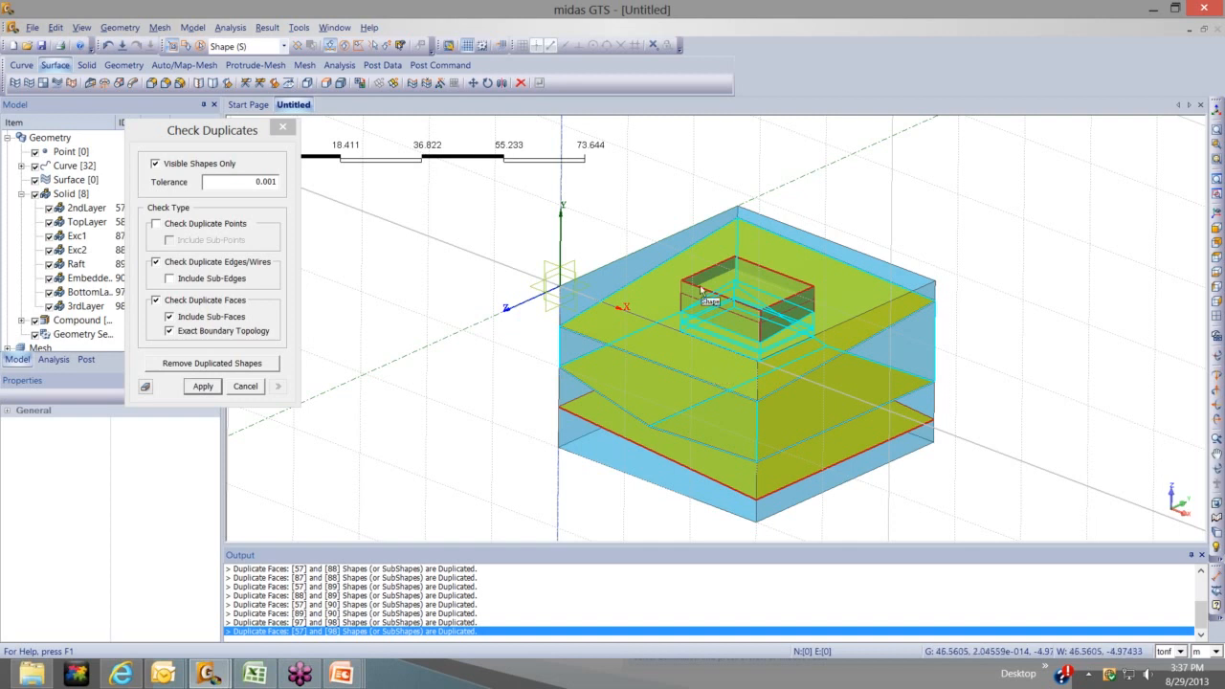
middle_drag(751, 319, 746, 316)
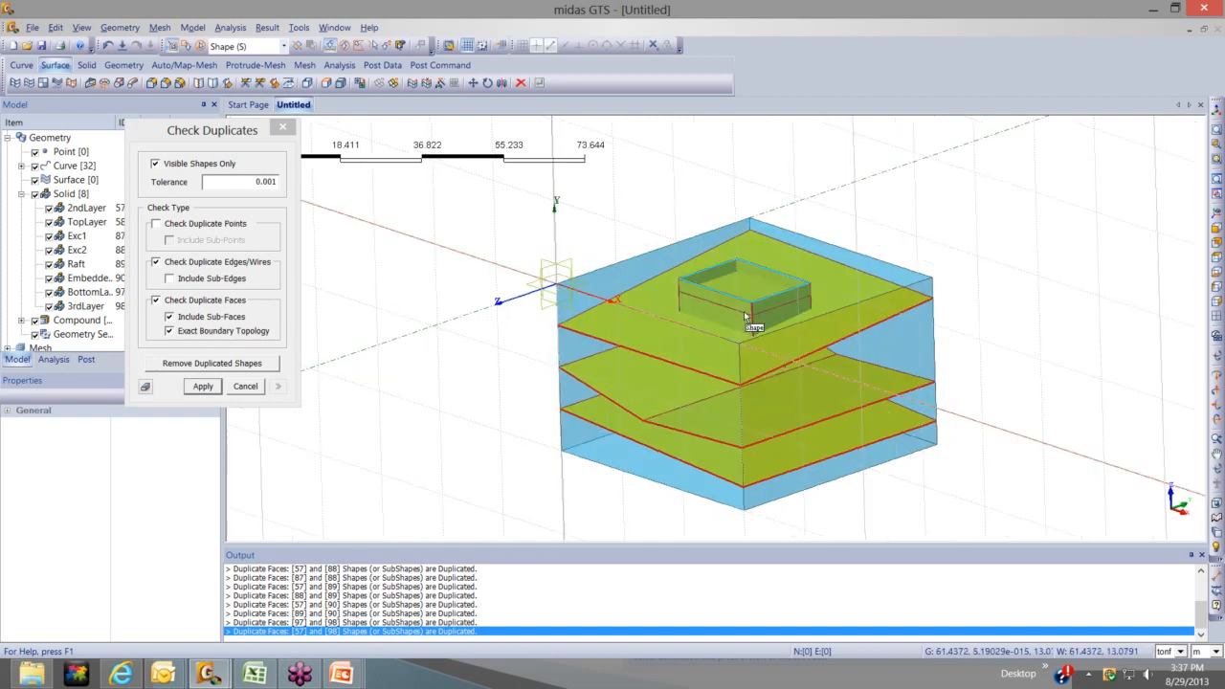
scroll(742, 316, up, 1)
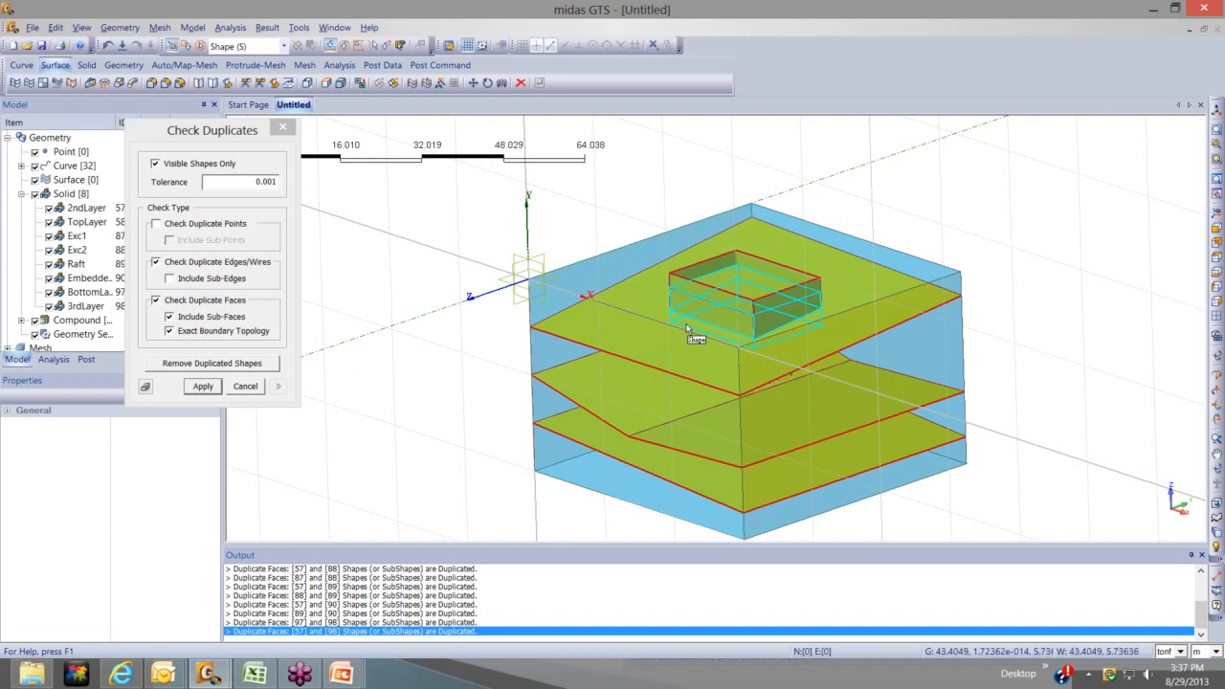
scroll(704, 375, up, 1)
middle_drag(704, 376, 684, 398)
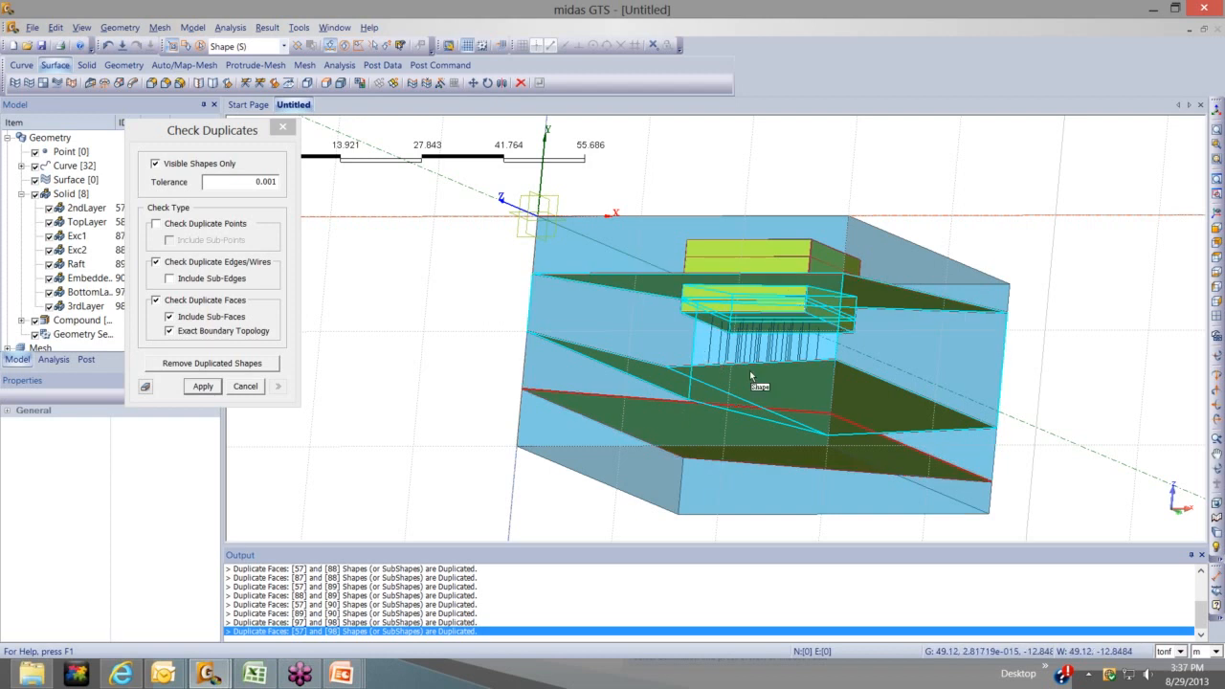
middle_drag(757, 383, 648, 307)
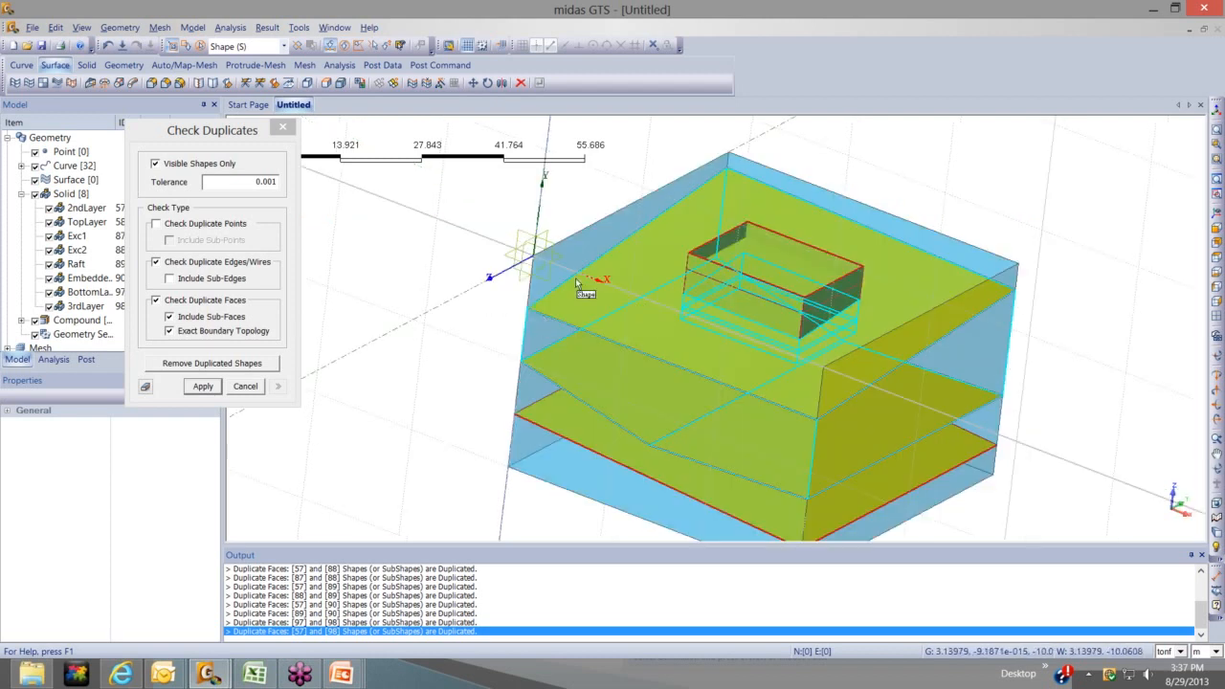
middle_drag(578, 283, 585, 290)
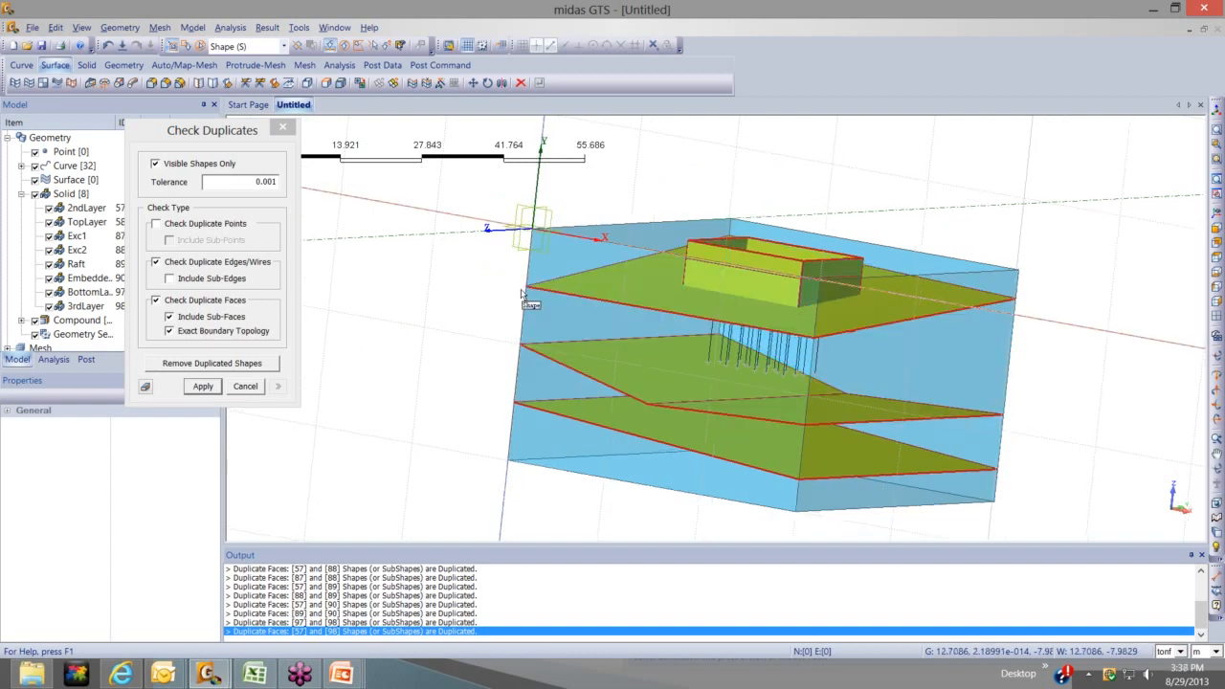
middle_drag(522, 295, 645, 289)
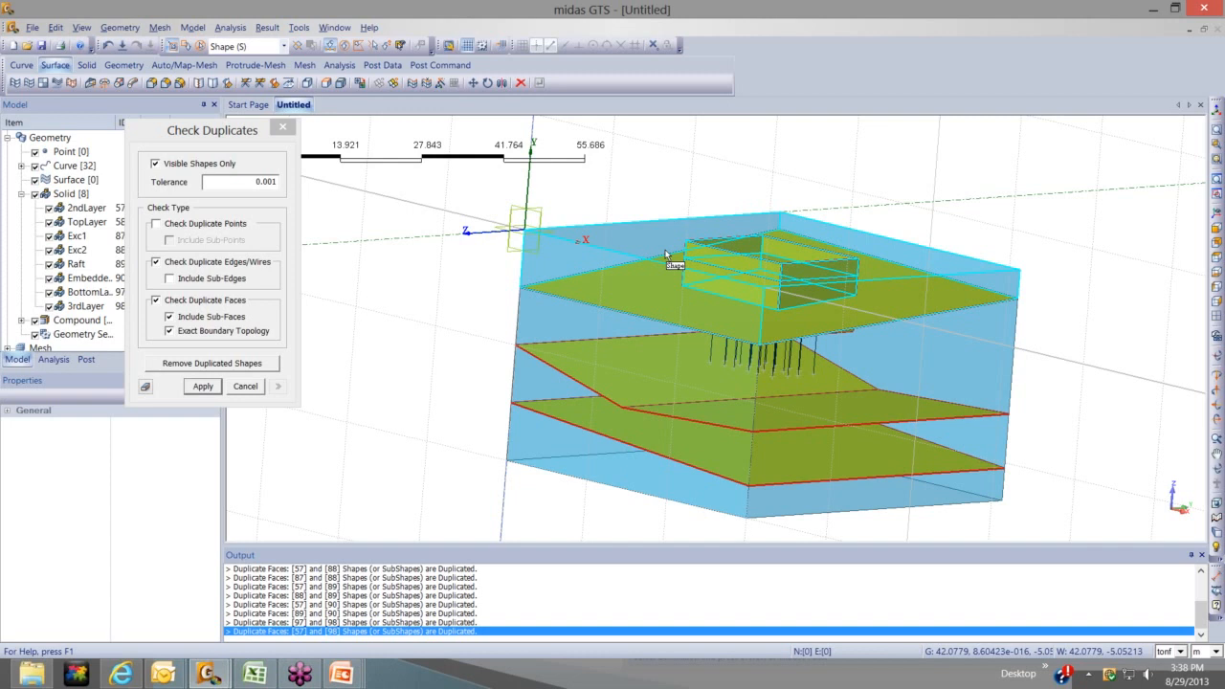
middle_drag(666, 253, 641, 328)
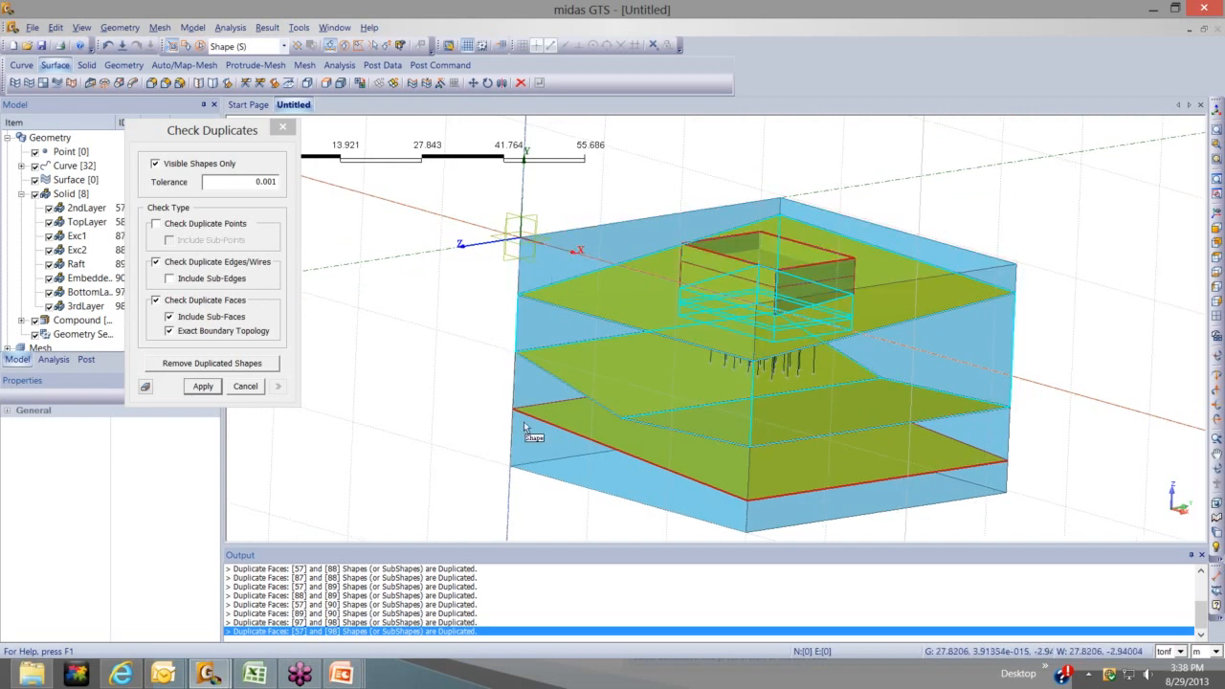
middle_drag(672, 394, 570, 422)
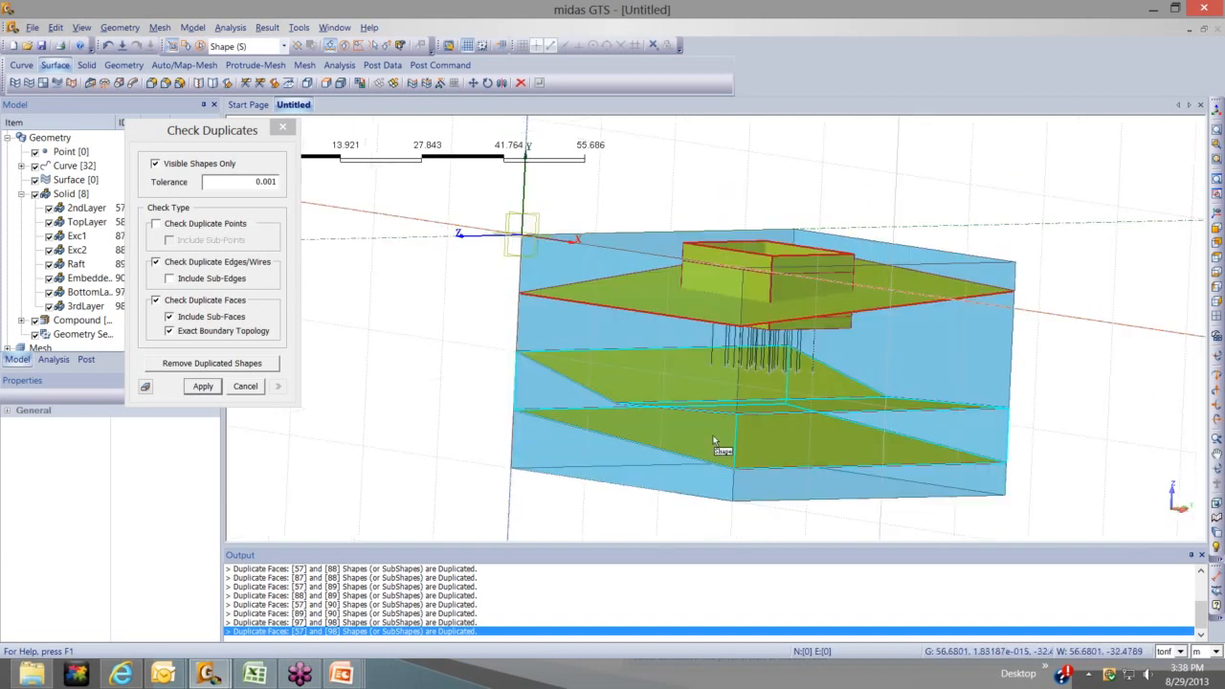
middle_drag(726, 357, 750, 271)
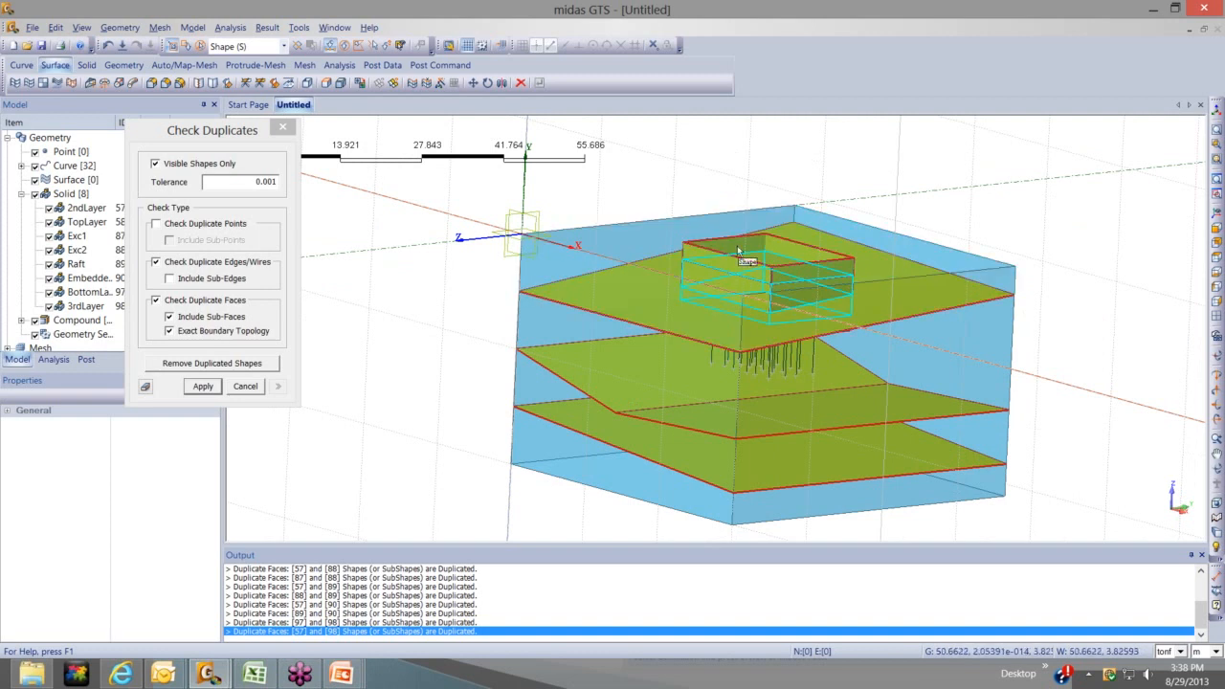
middle_drag(737, 245, 881, 332)
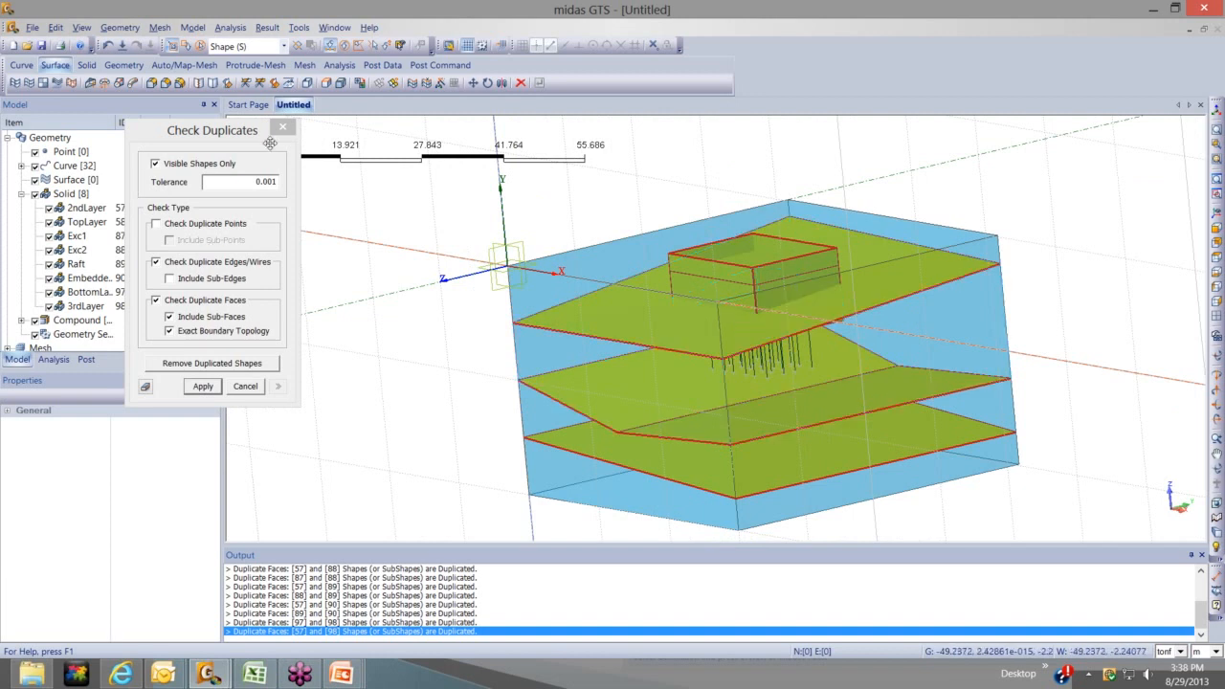
key(Escape)
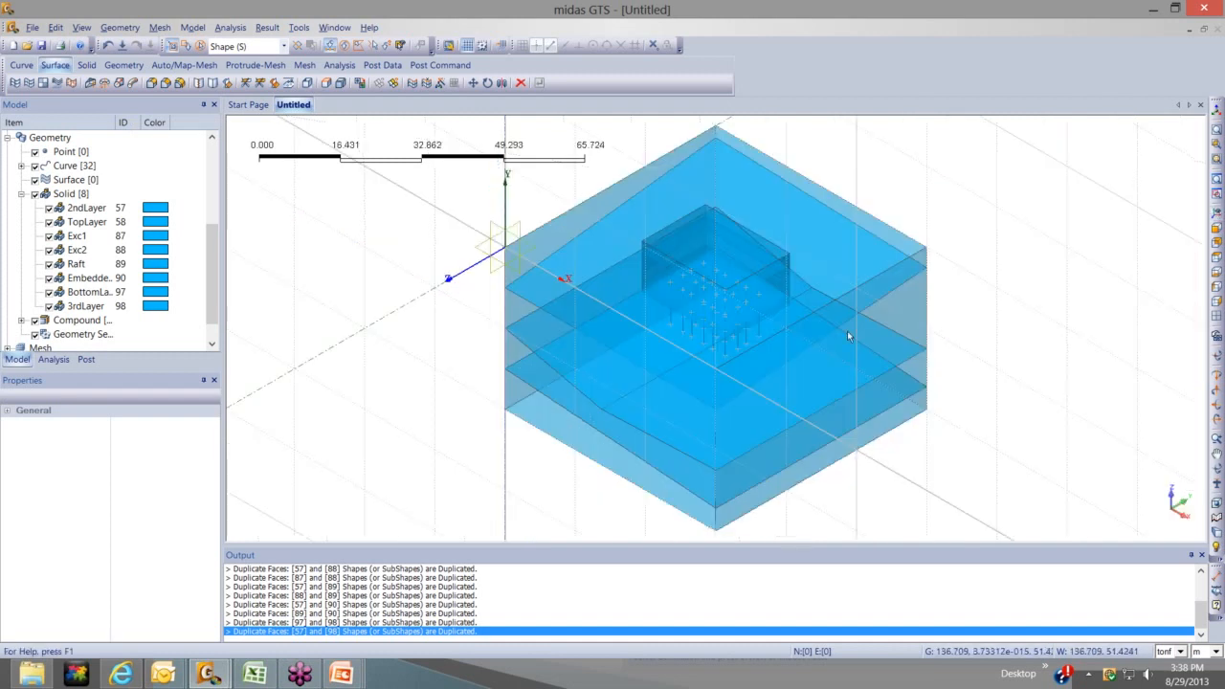
Show the model in top view, start mesh size control along edges, and set the selection method to Polyline
middle_drag(847, 330, 848, 305)
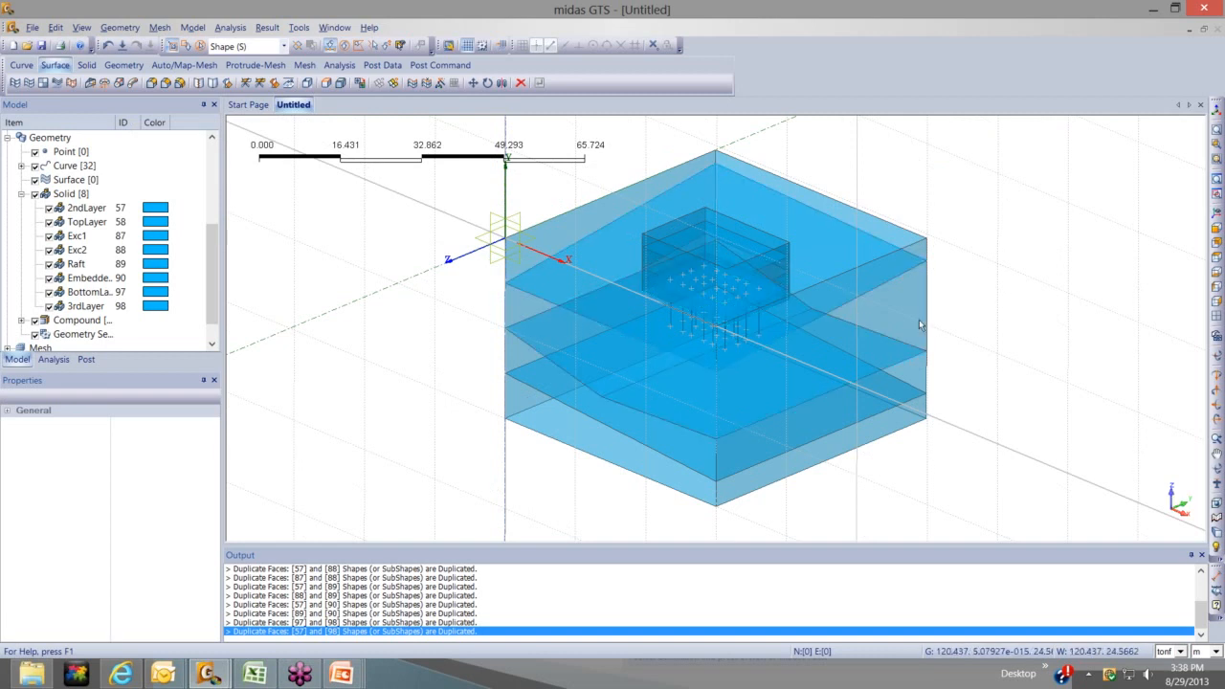
middle_drag(919, 316, 917, 319)
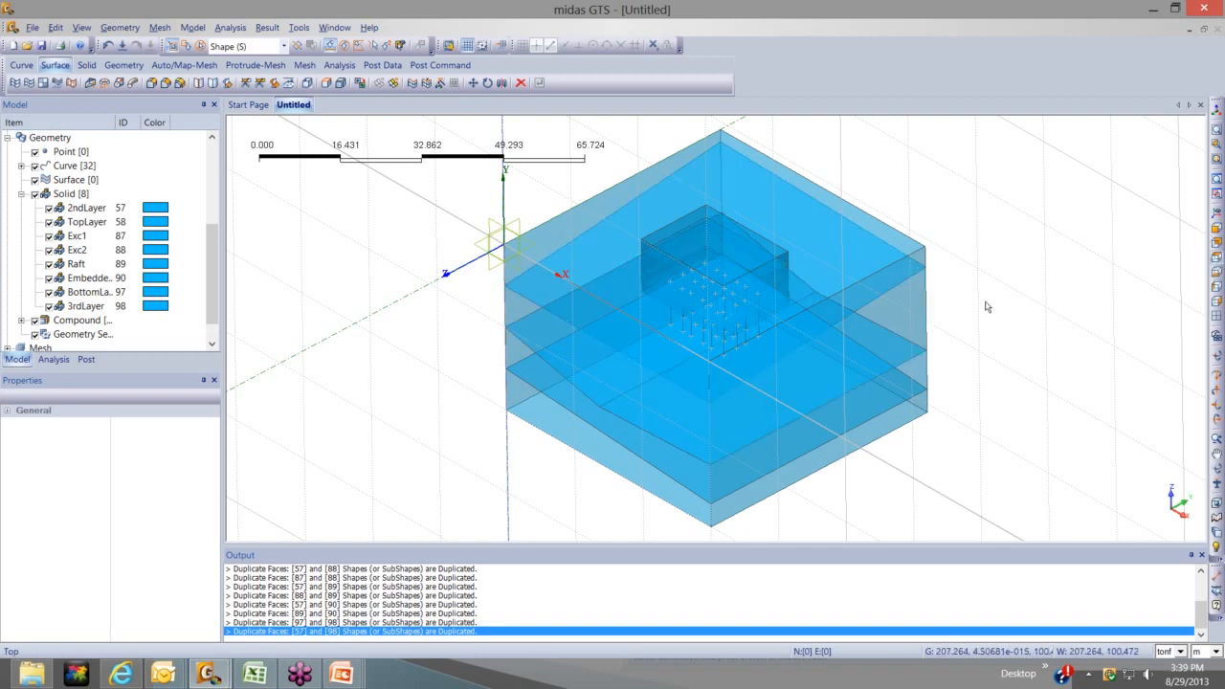
scroll(987, 307, down, 1)
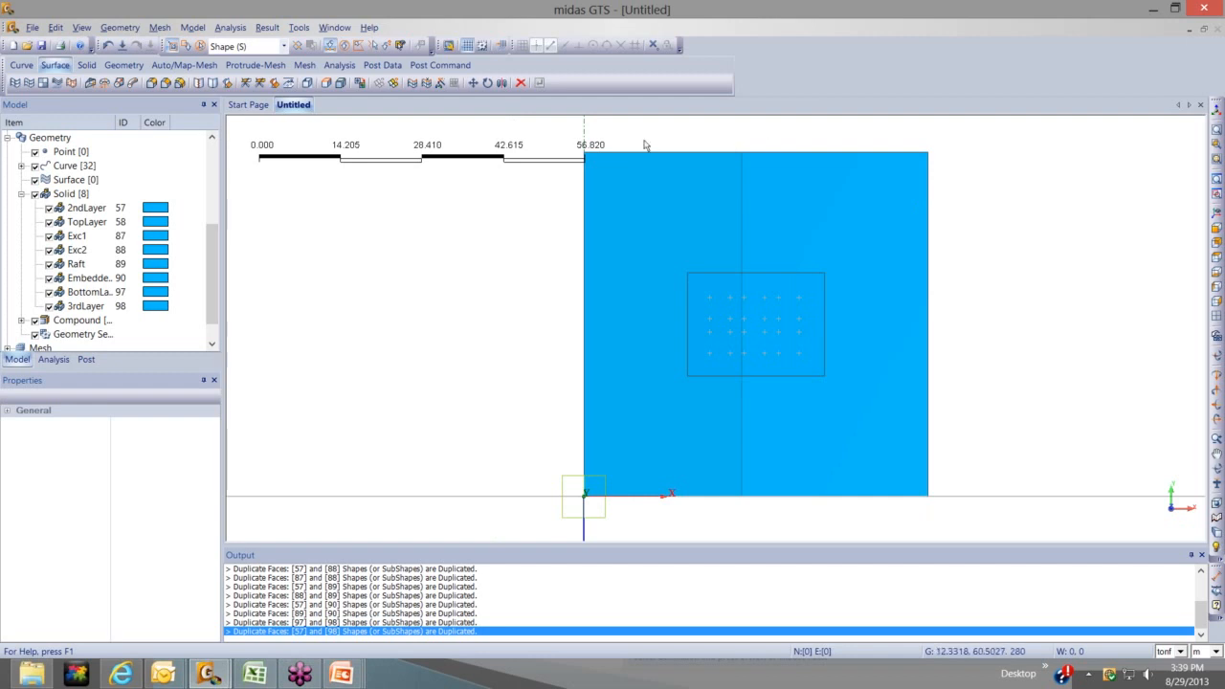
click(159, 27)
mouse_move(184, 67)
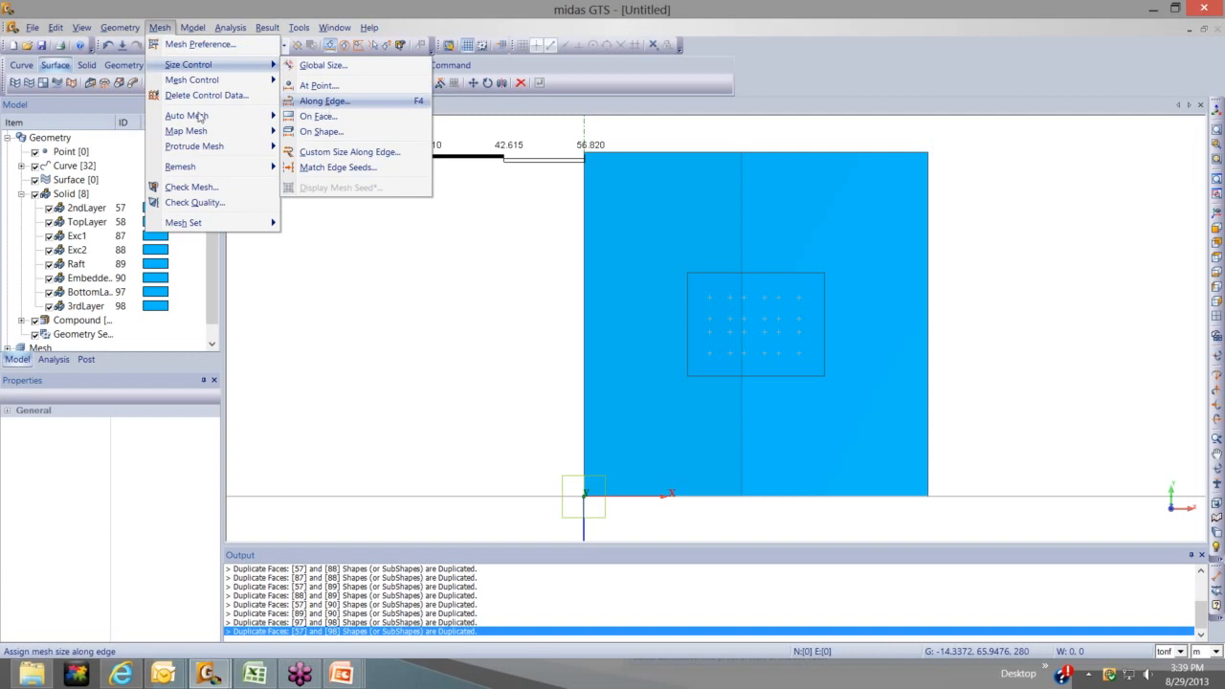
click(323, 101)
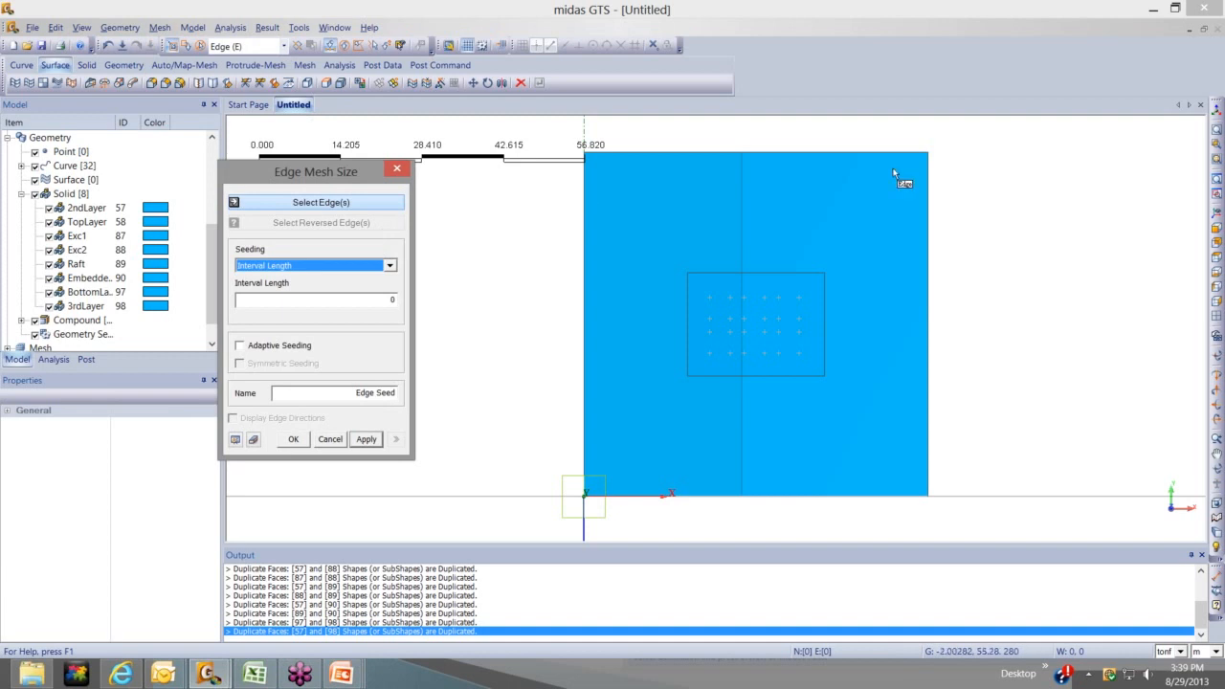
click(375, 47)
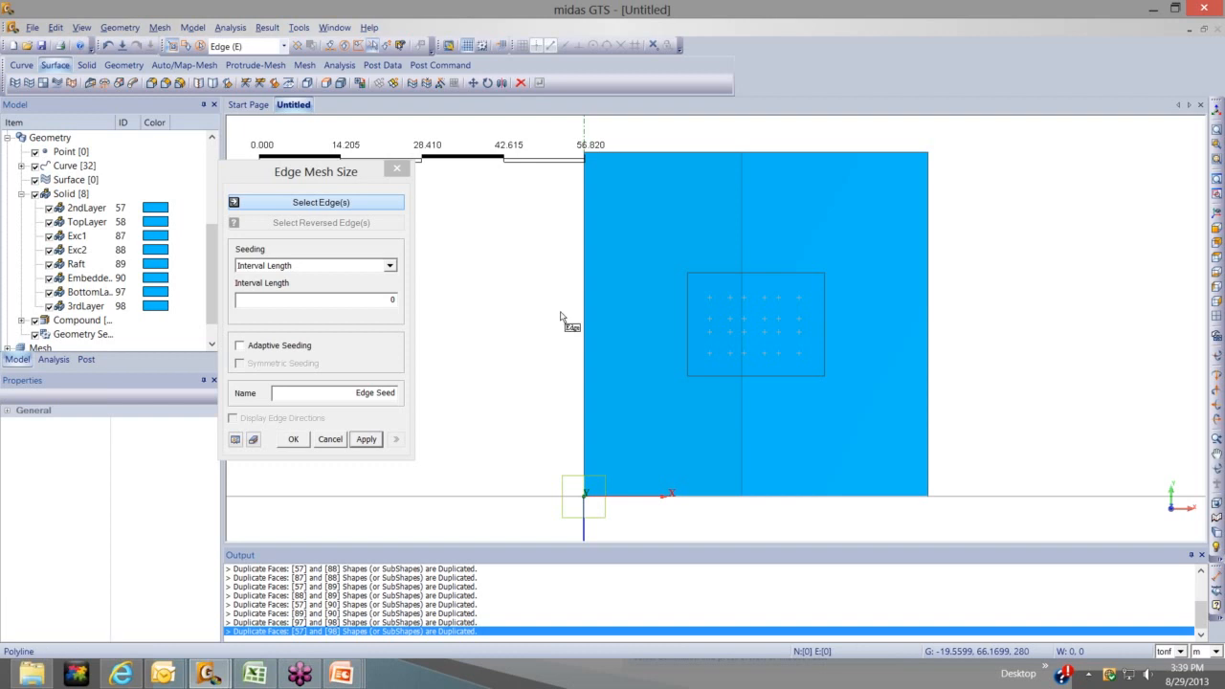
Set the edge seeding method to Number of Divisions with 10 divisions
click(388, 272)
click(377, 288)
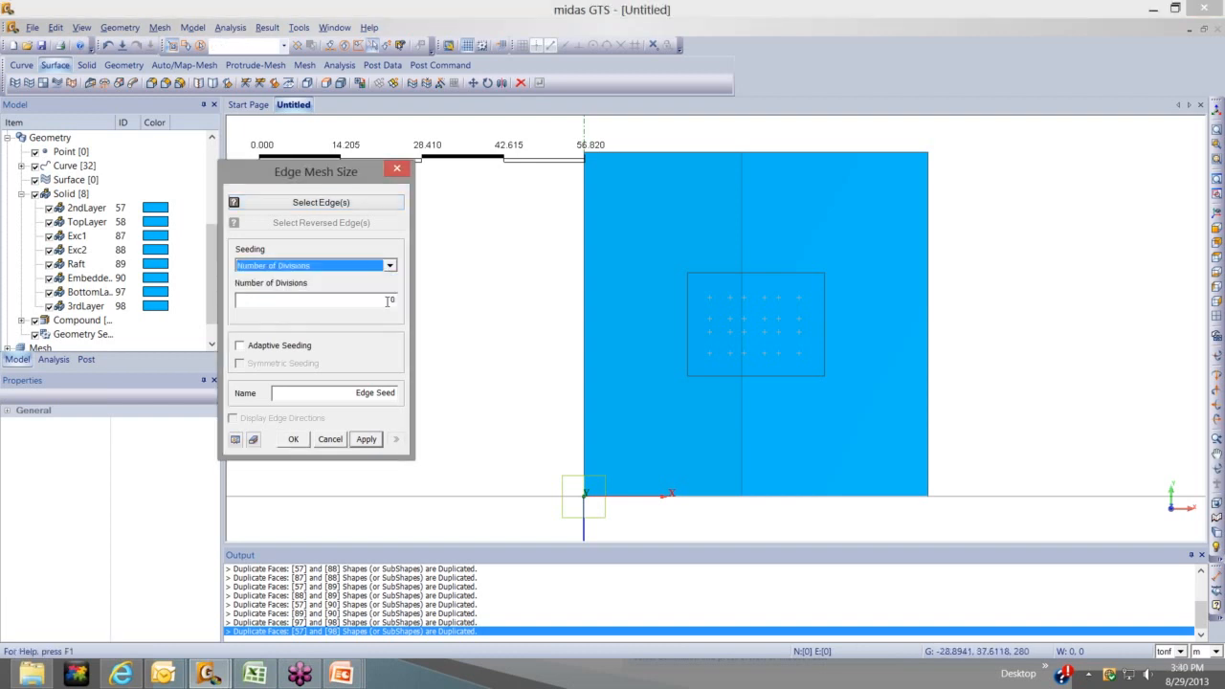
click(387, 301)
double_click(399, 304)
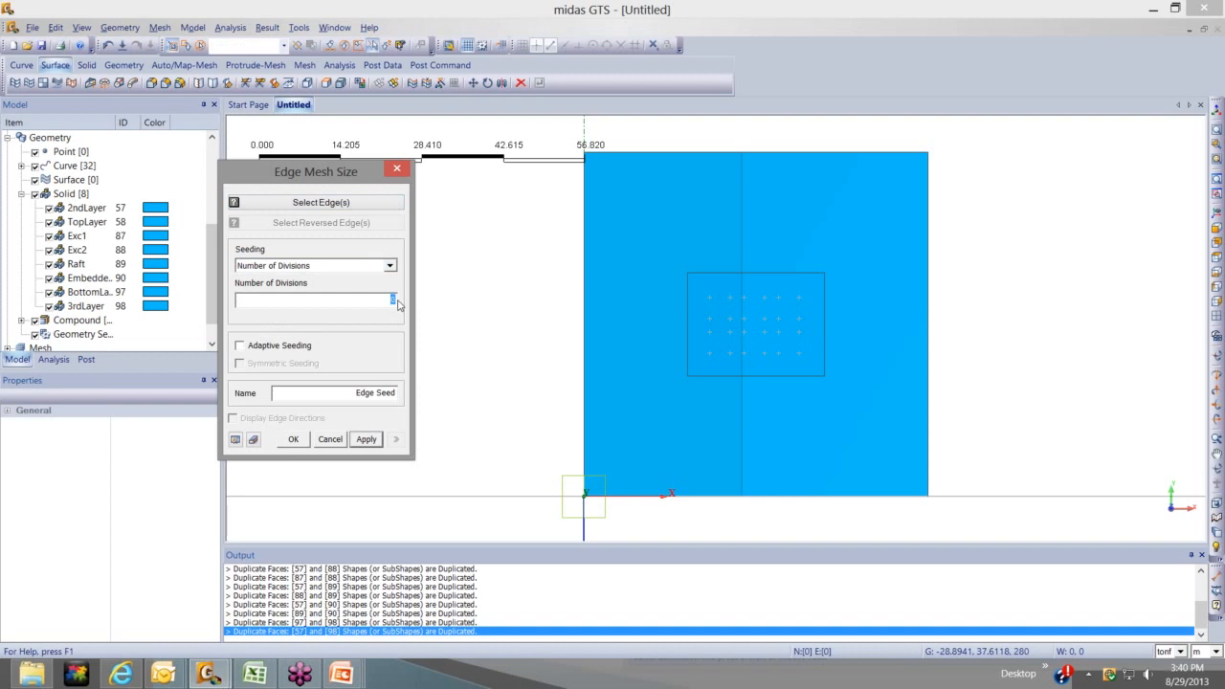
text(10)
click(591, 335)
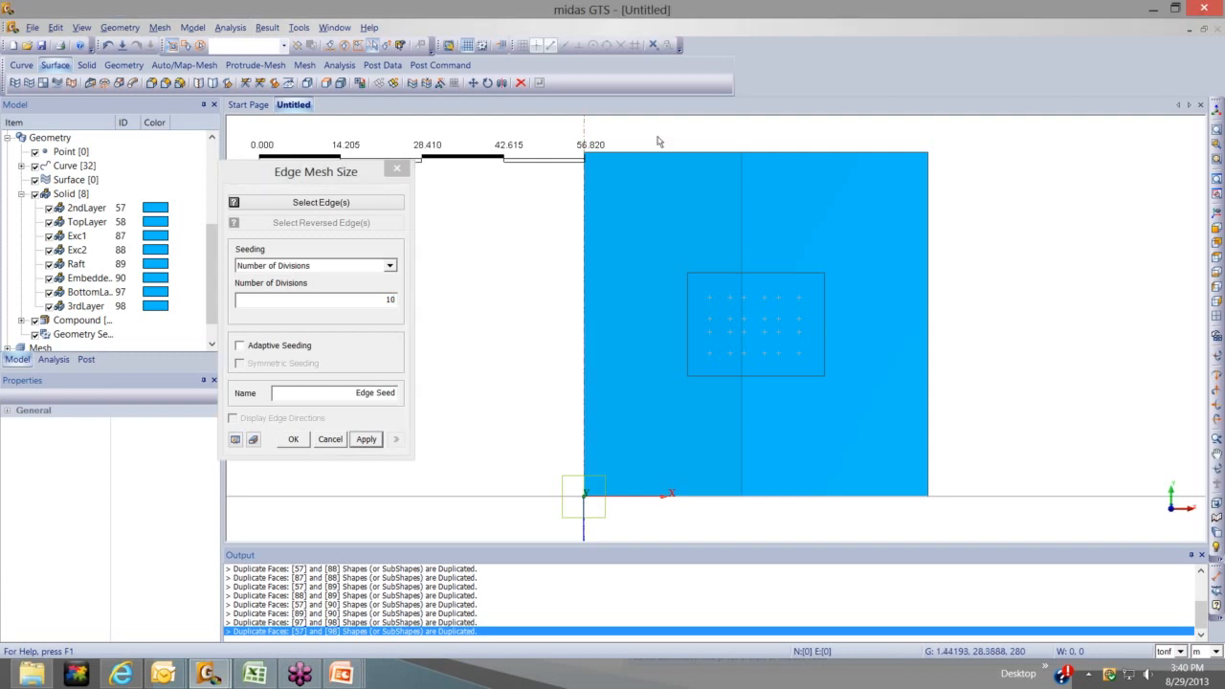
Select the horizontal soil layer edges along all four outer sides of the model for the edge mesh size
middle_drag(872, 195, 400, 72)
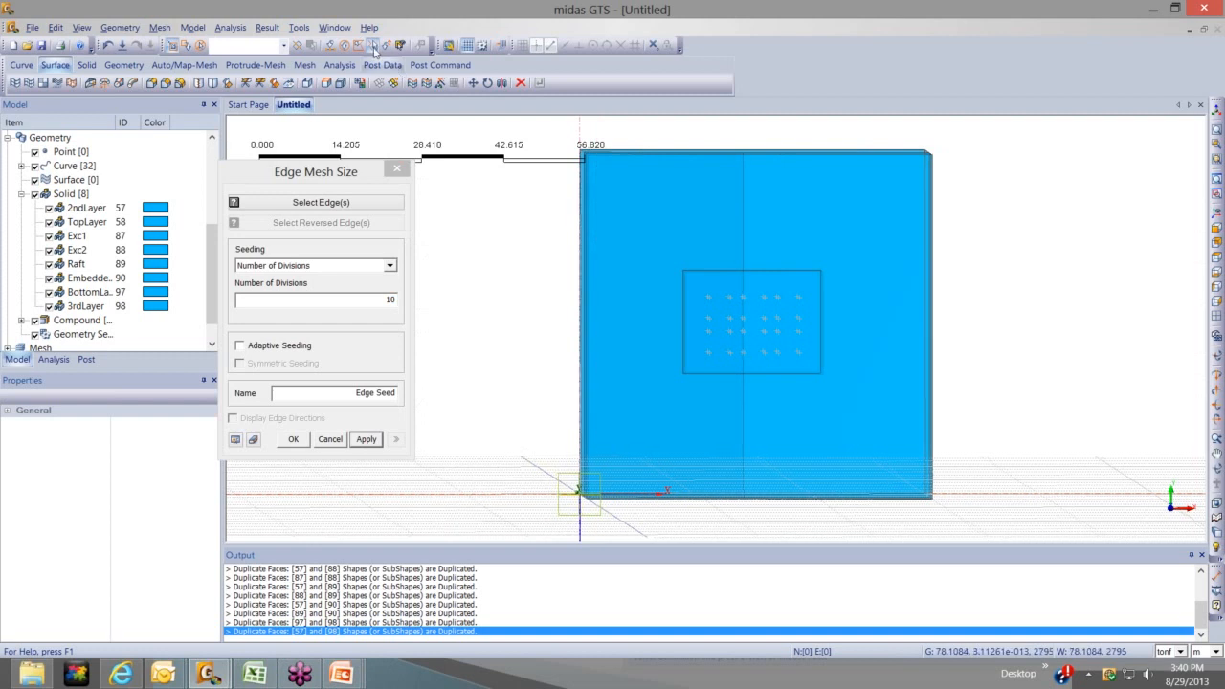
click(345, 205)
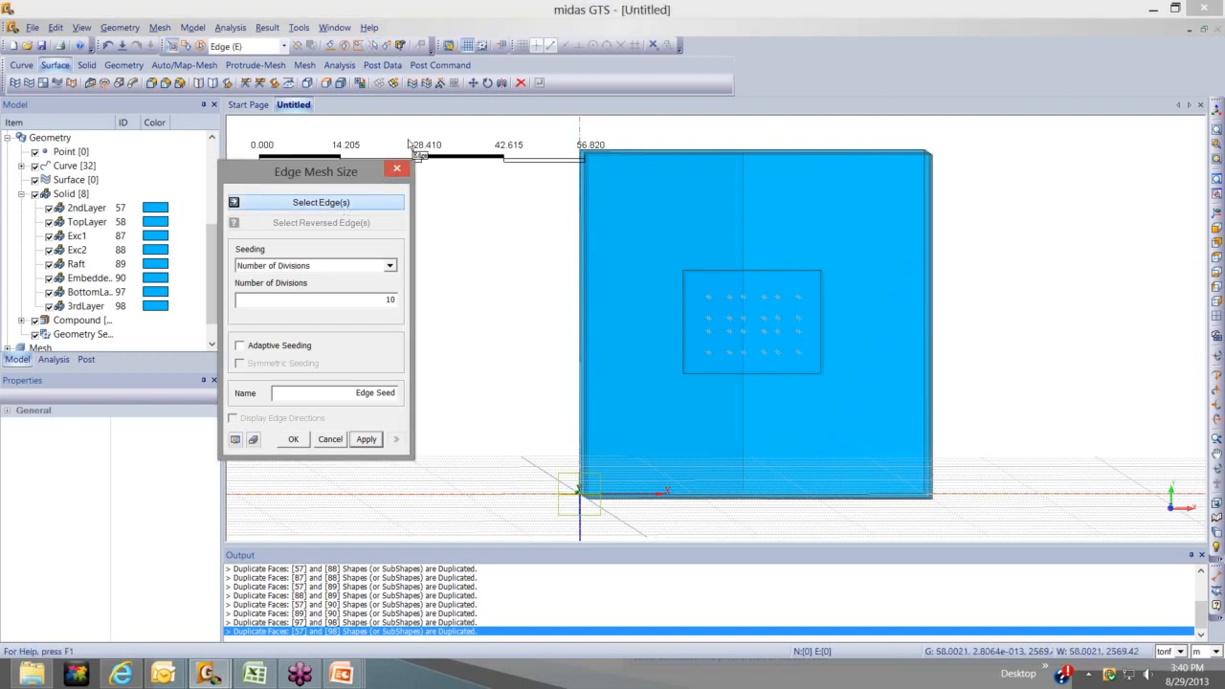
double_click(606, 291)
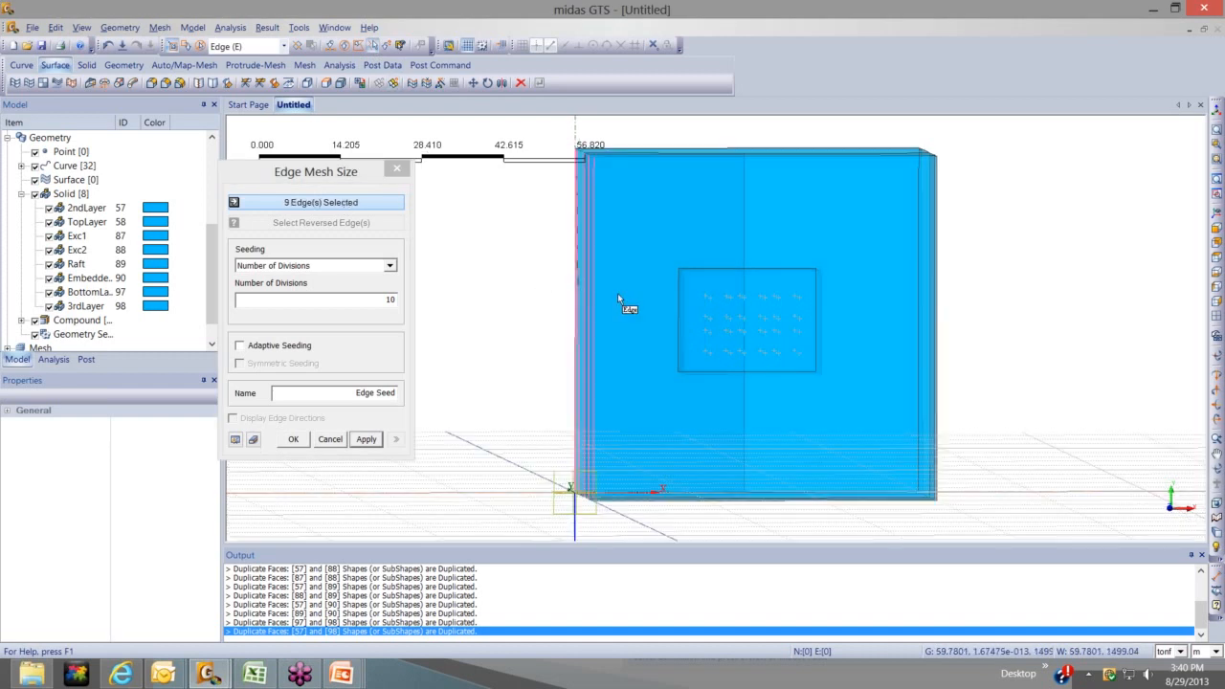
double_click(836, 235)
double_click(866, 370)
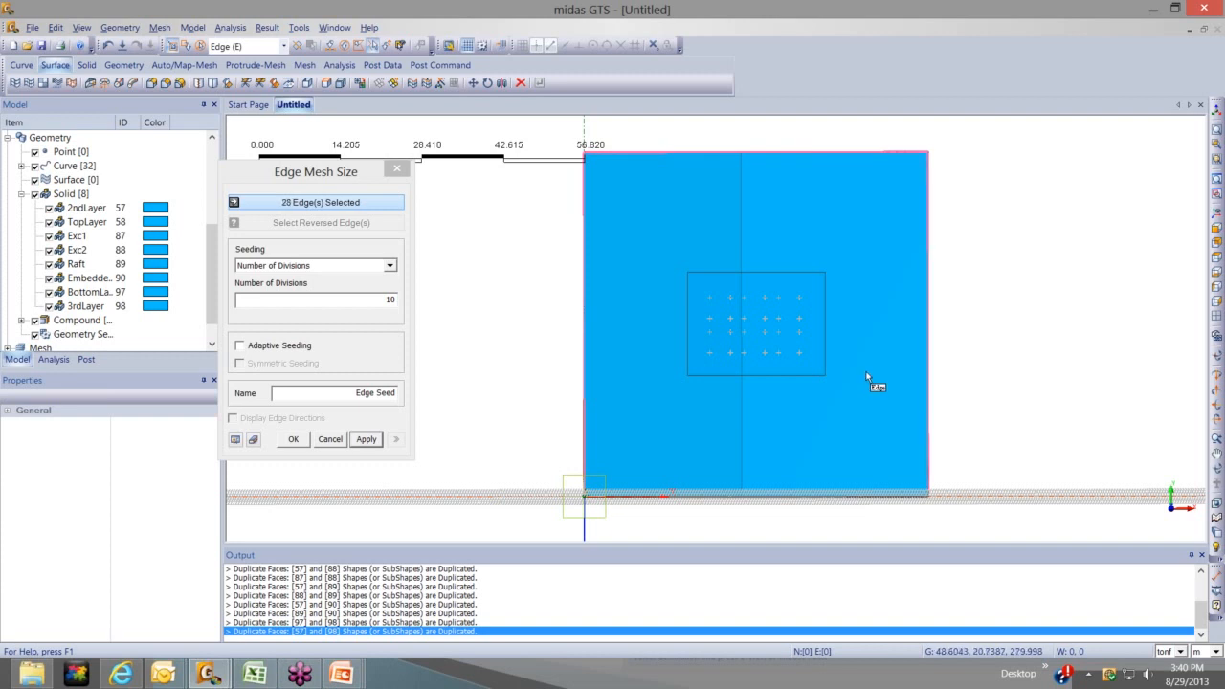
double_click(838, 495)
Add the horizontal edges on all four sides of the inner excavation and raft solids to the edge selection
double_click(689, 350)
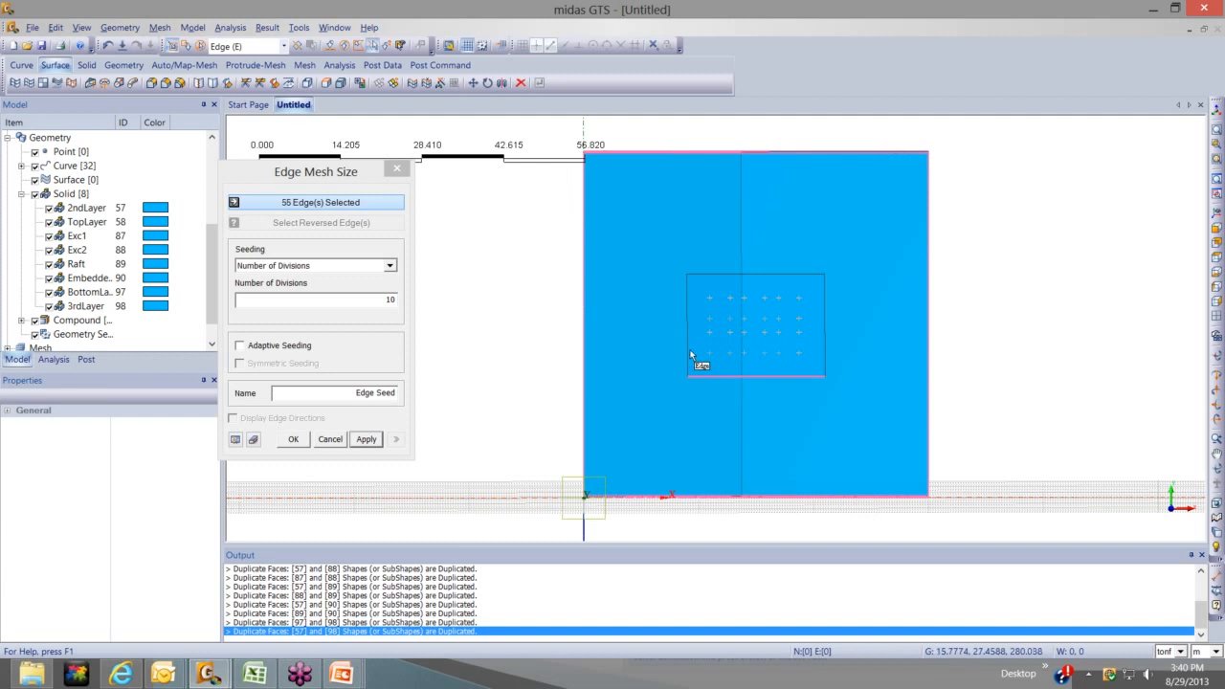
drag(712, 260, 712, 281)
click(835, 321)
middle_drag(860, 261, 691, 421)
click(616, 417)
middle_drag(616, 417, 862, 373)
click(739, 365)
middle_drag(740, 366, 254, 450)
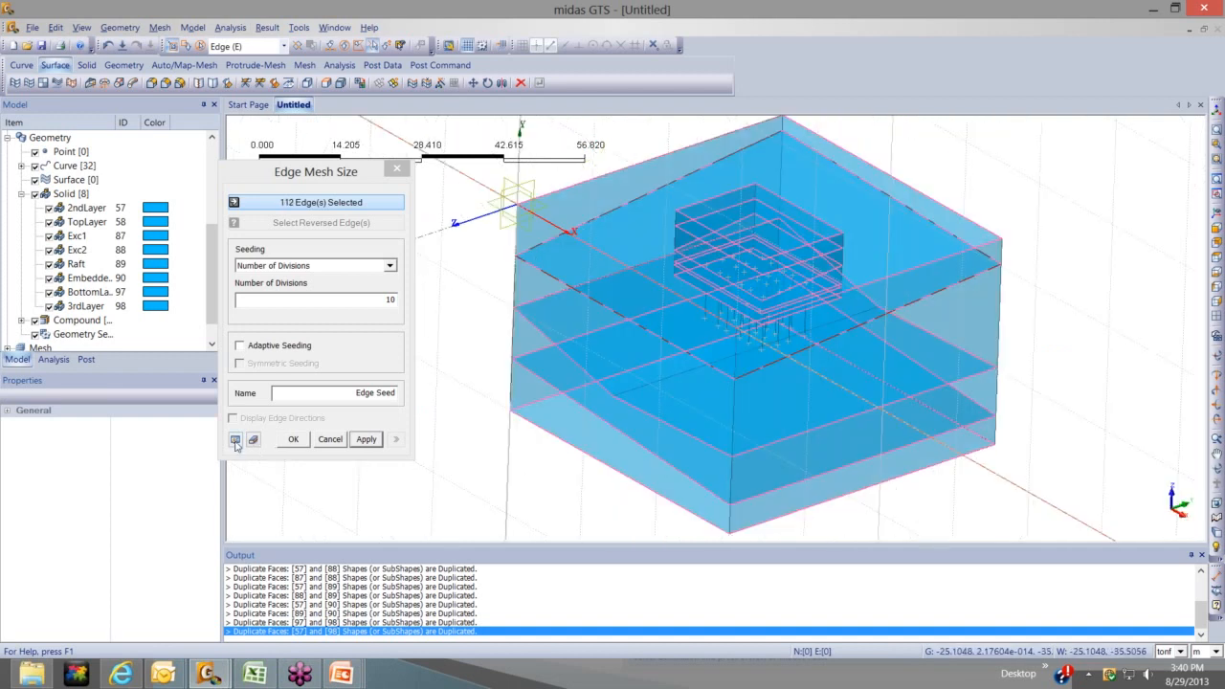
Preview the seeds on the selected horizontal edges and apply the 10-division edge mesh size
click(235, 441)
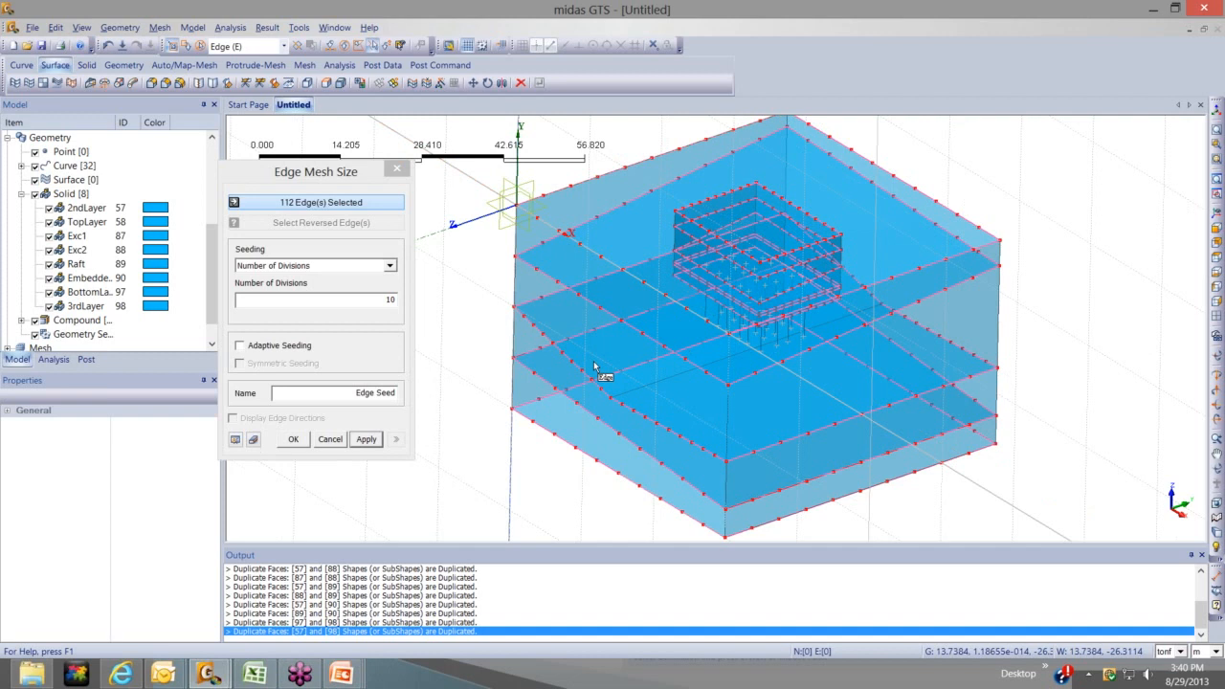
middle_drag(594, 367, 889, 304)
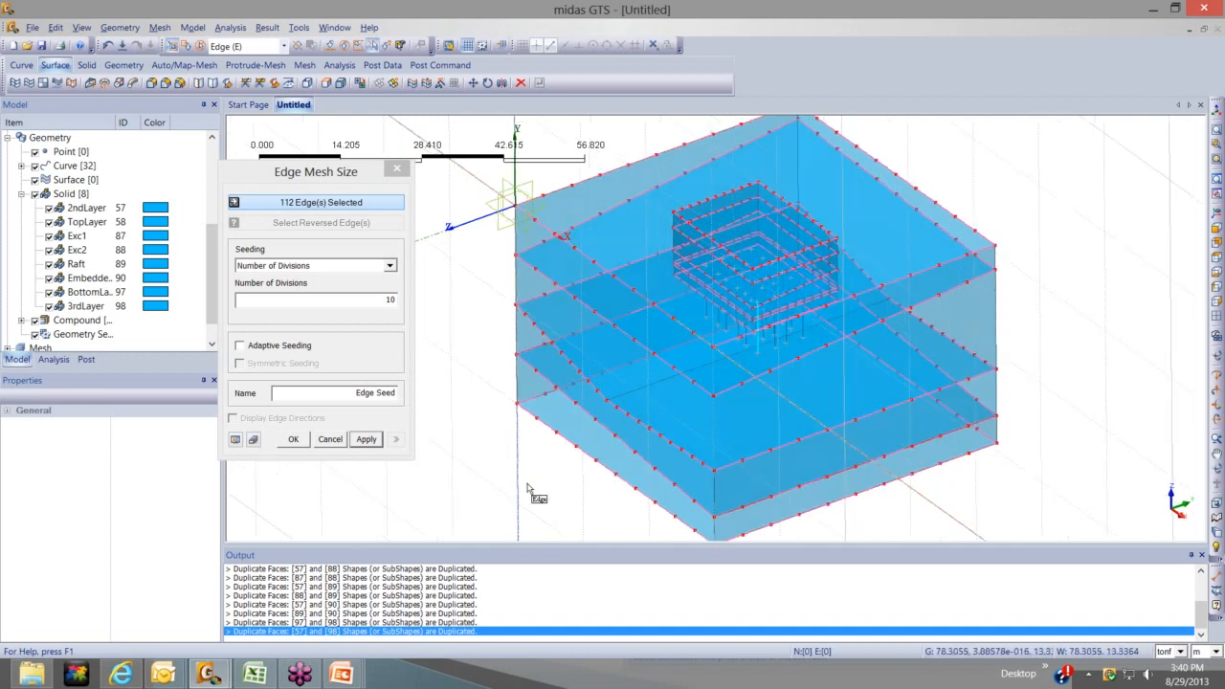
click(367, 439)
Select the vertical edges of the soil layers at the outer corners of the model
middle_drag(557, 408, 580, 432)
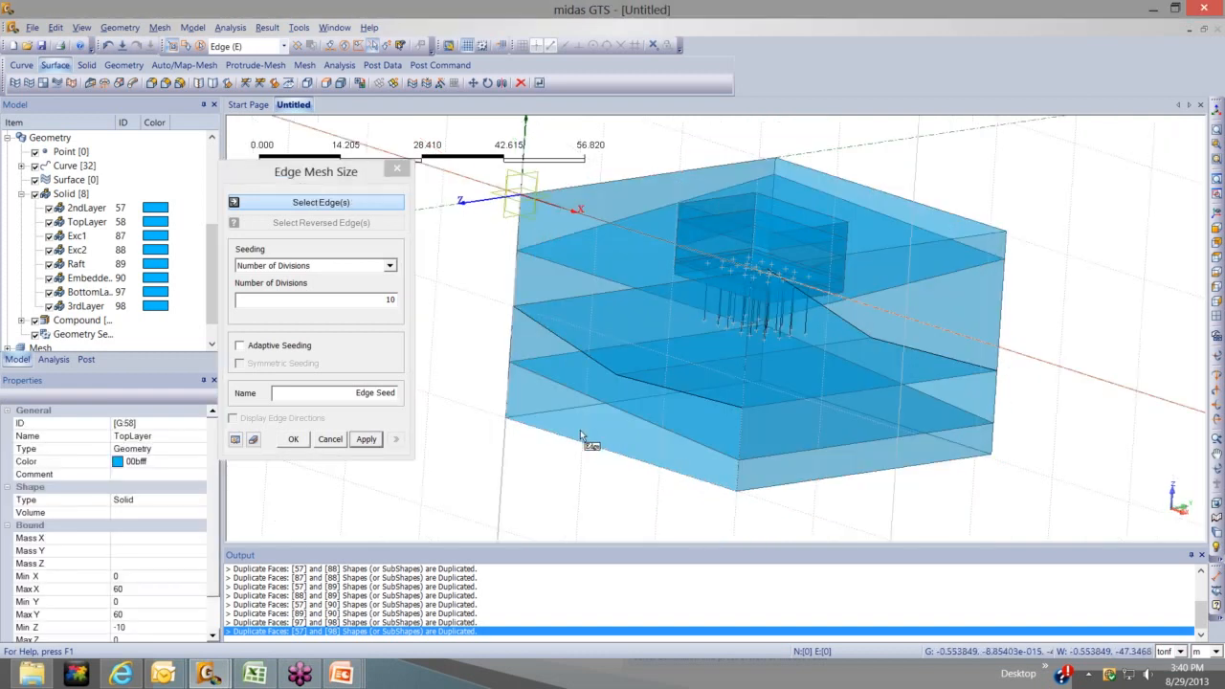
middle_drag(750, 418, 560, 283)
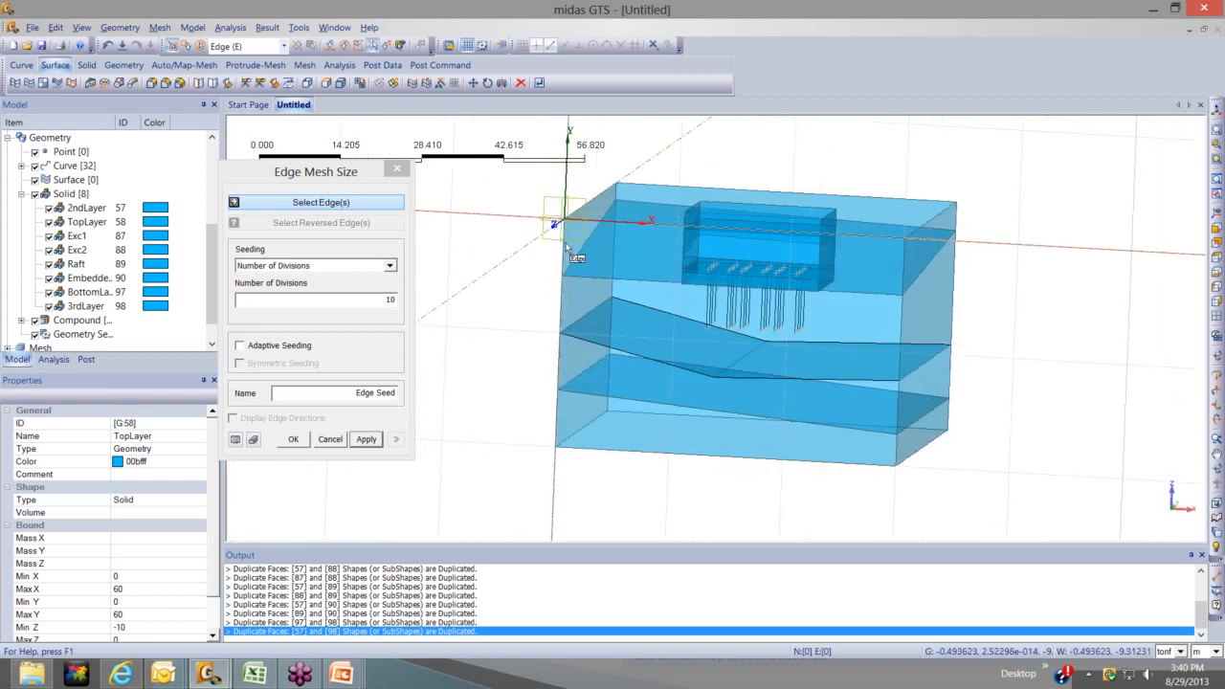
click(864, 293)
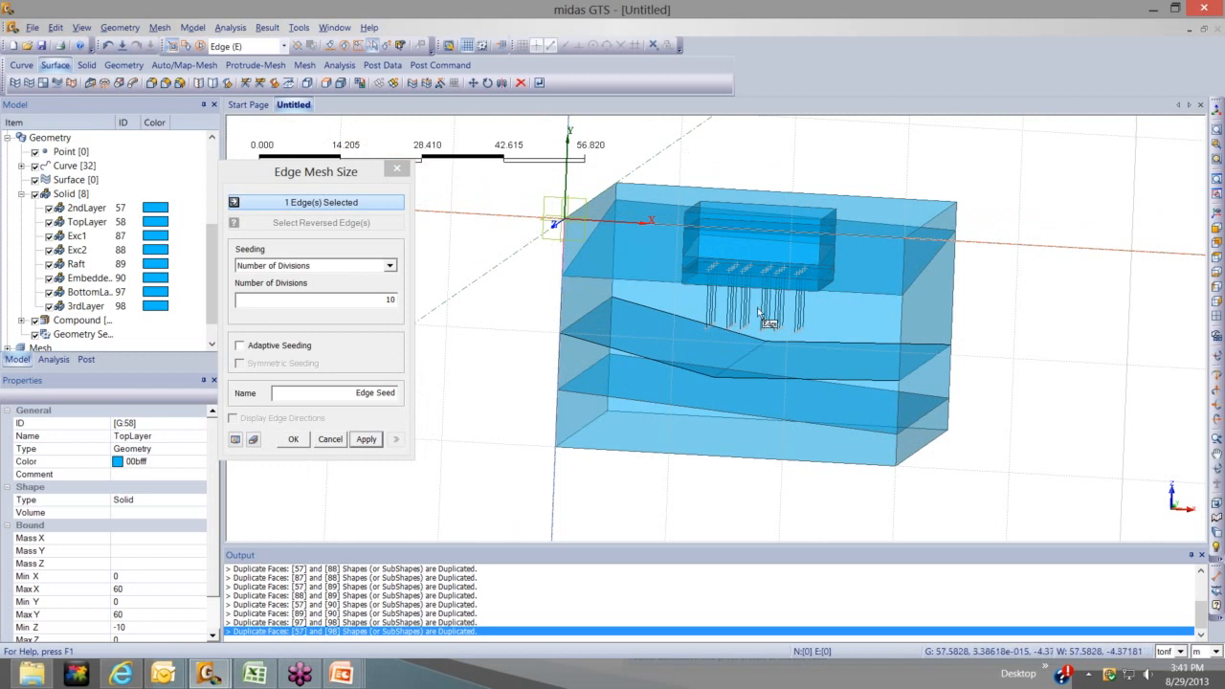
click(574, 305)
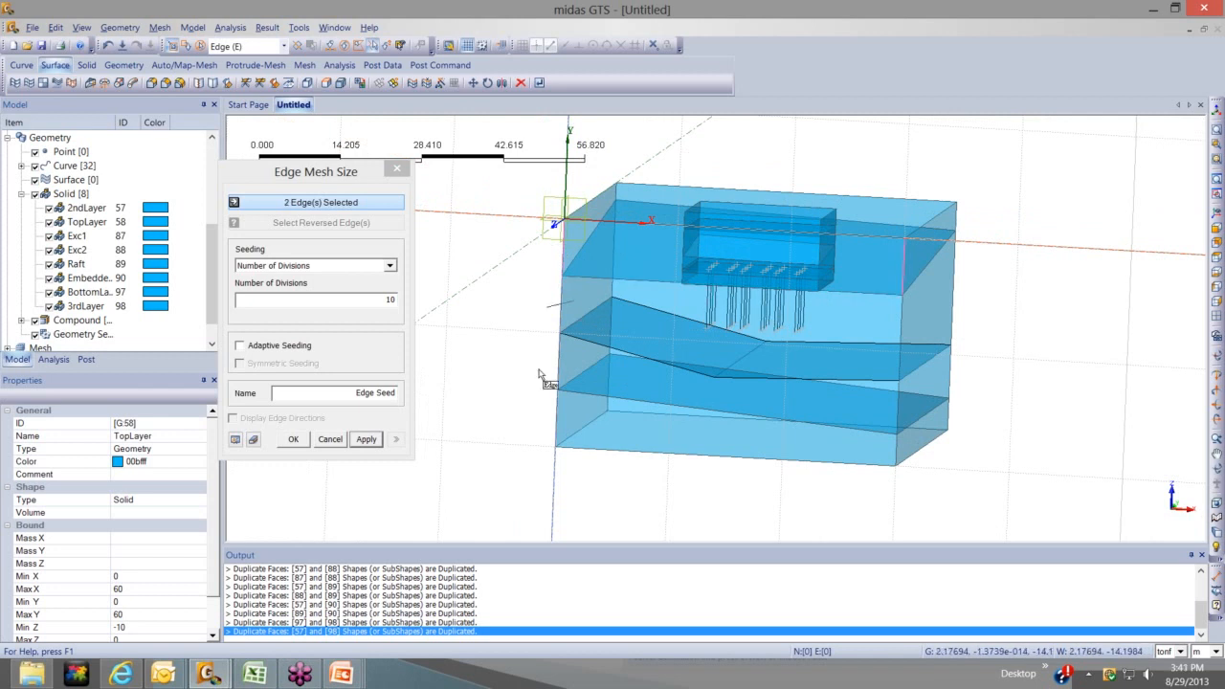
drag(539, 370, 572, 370)
drag(540, 421, 563, 424)
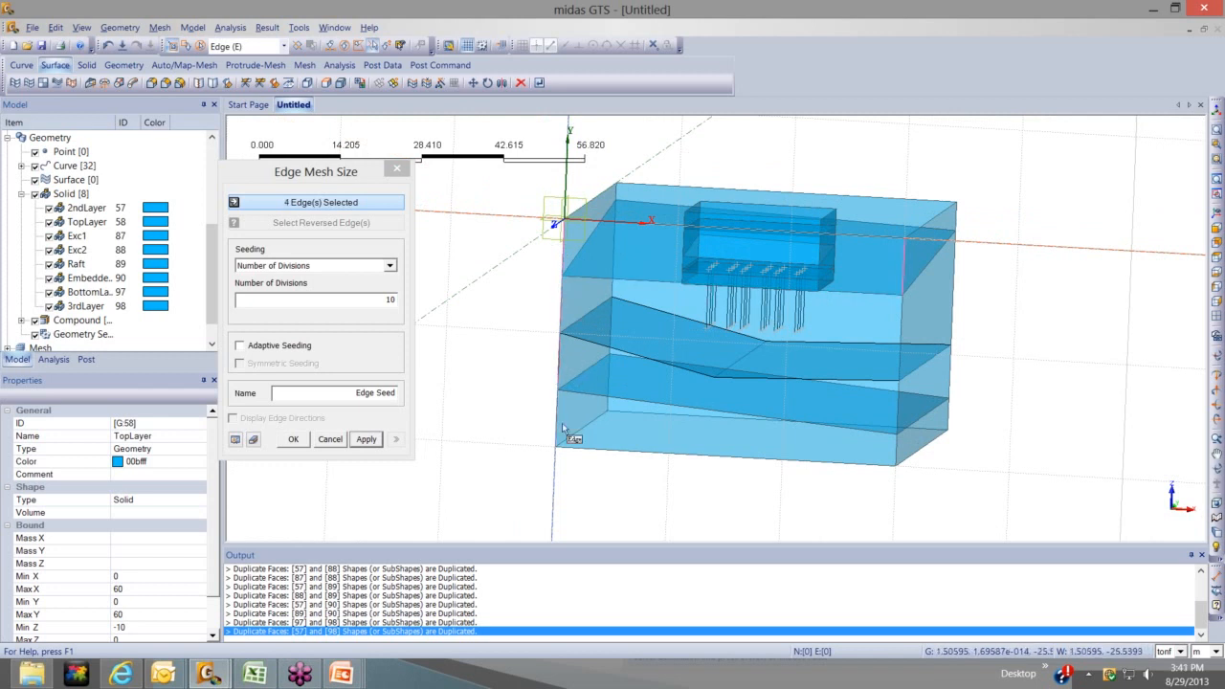
click(894, 450)
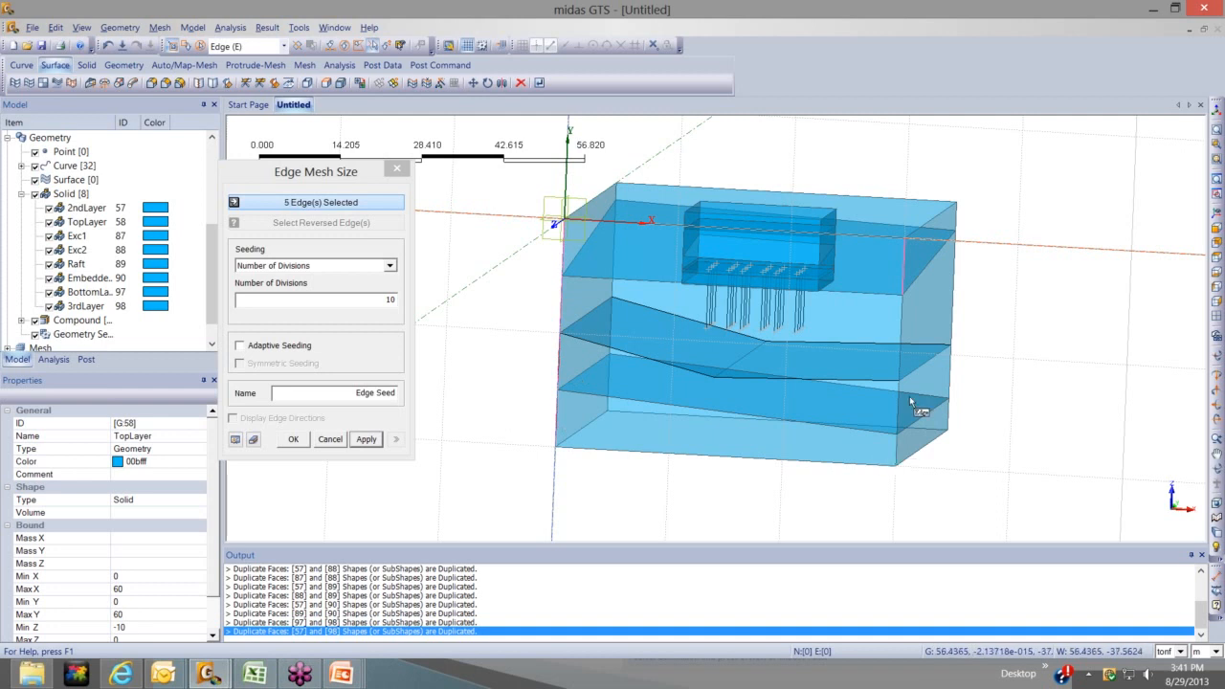
click(901, 322)
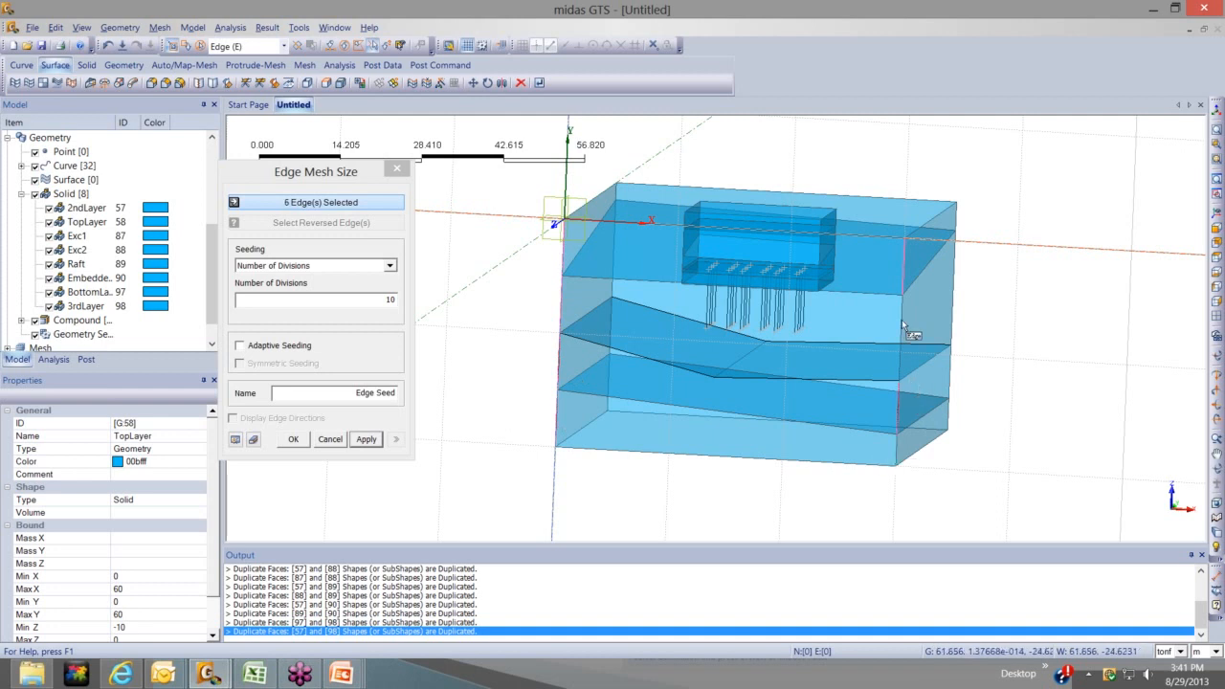
click(951, 310)
click(610, 293)
click(613, 370)
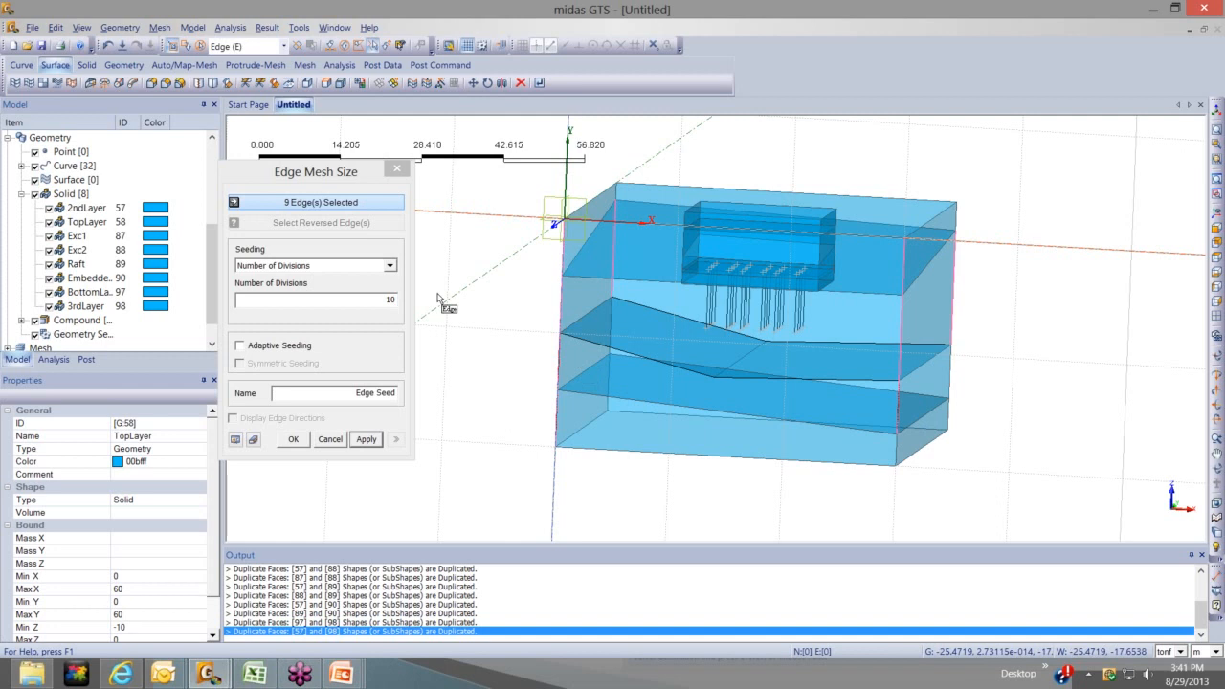
Set the number of divisions to 5 and preview the seeds on the selected vertical edges
double_click(391, 299)
text(5)
click(235, 439)
middle_drag(460, 377, 626, 419)
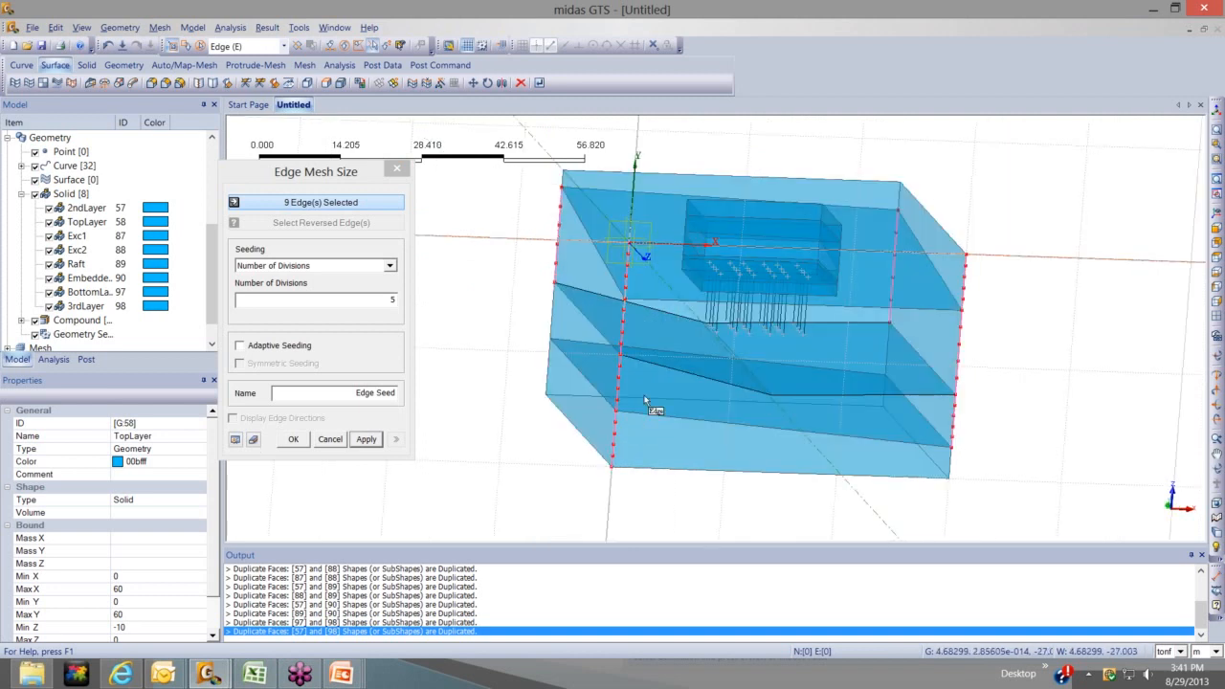
Add the remaining unseeded vertical corner edges of the soil layers to the edge selection
middle_drag(568, 379, 598, 341)
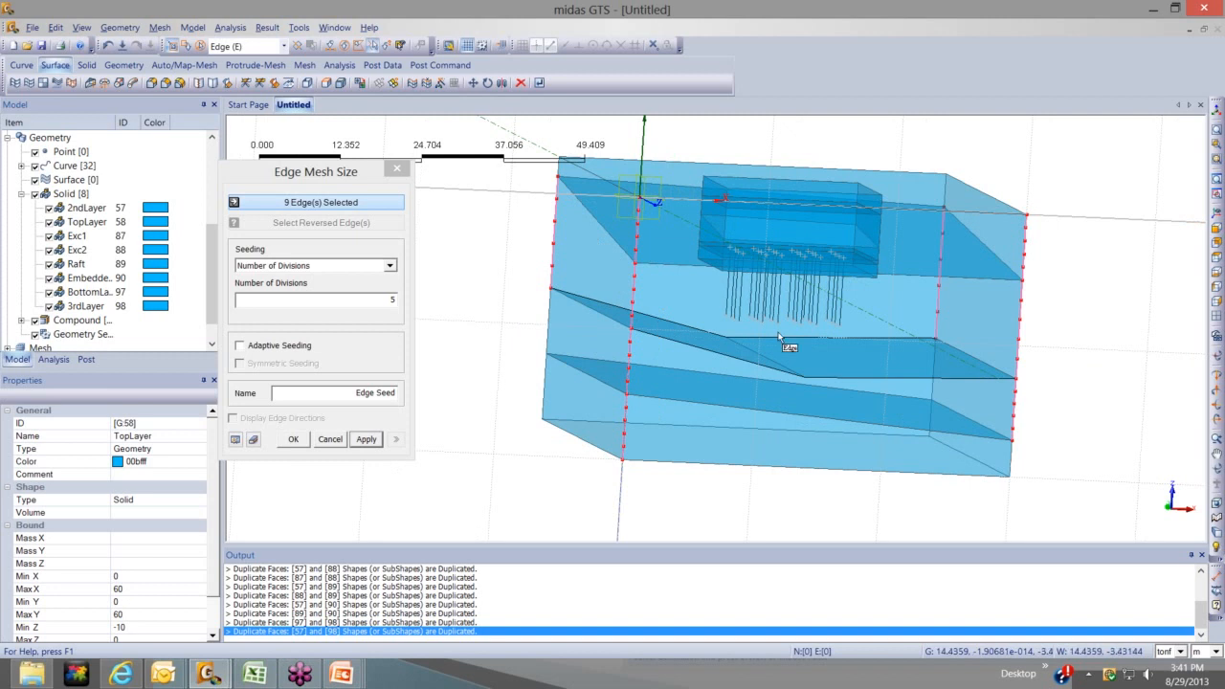
mouse_move(734, 328)
middle_down()
mouse_move(807, 345)
mouse_move(744, 336)
middle_up()
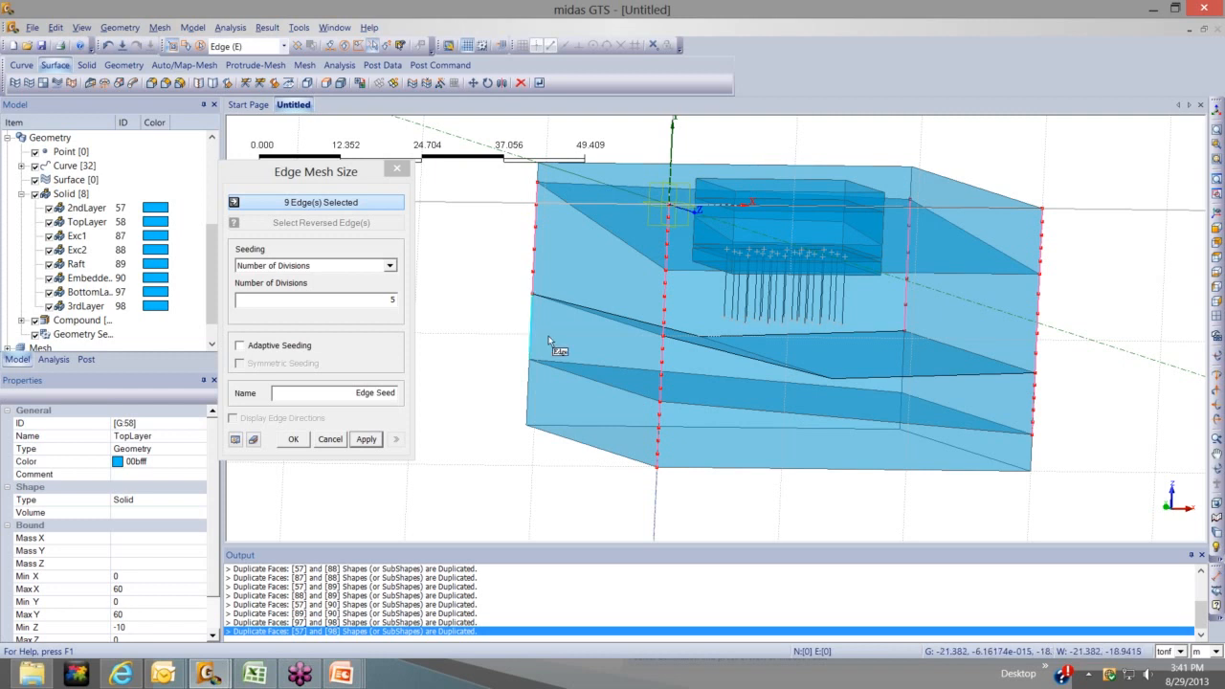
click(527, 379)
click(786, 405)
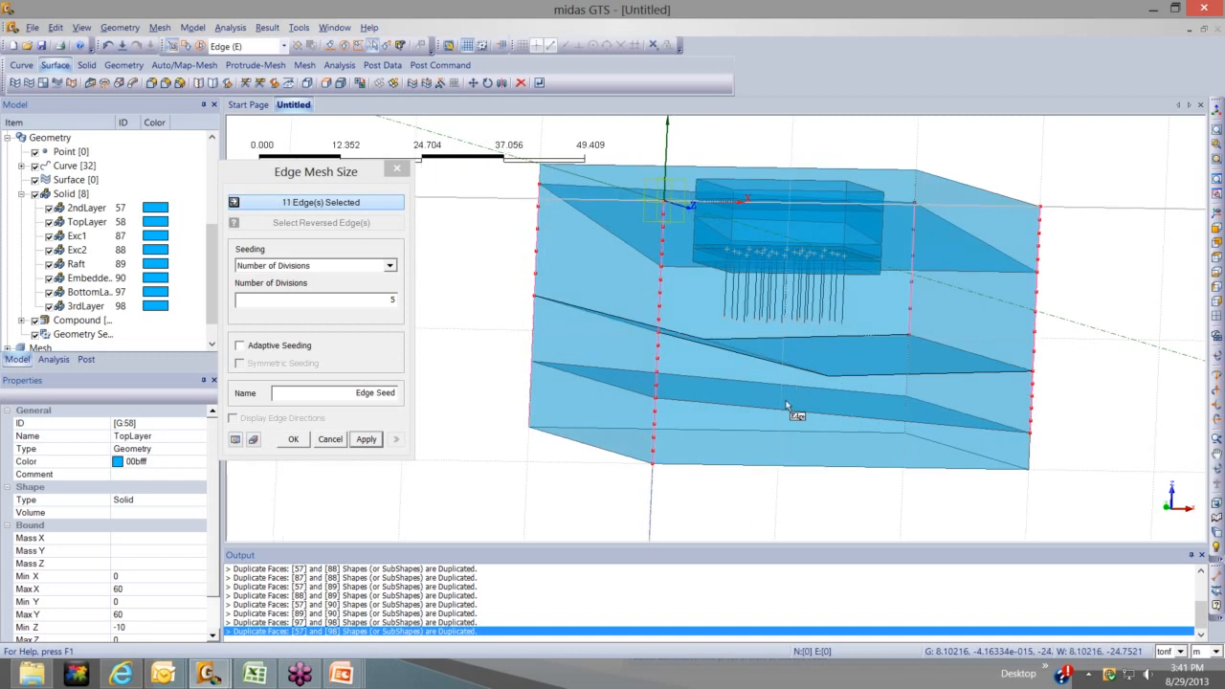
middle_drag(786, 405, 312, 419)
click(1030, 368)
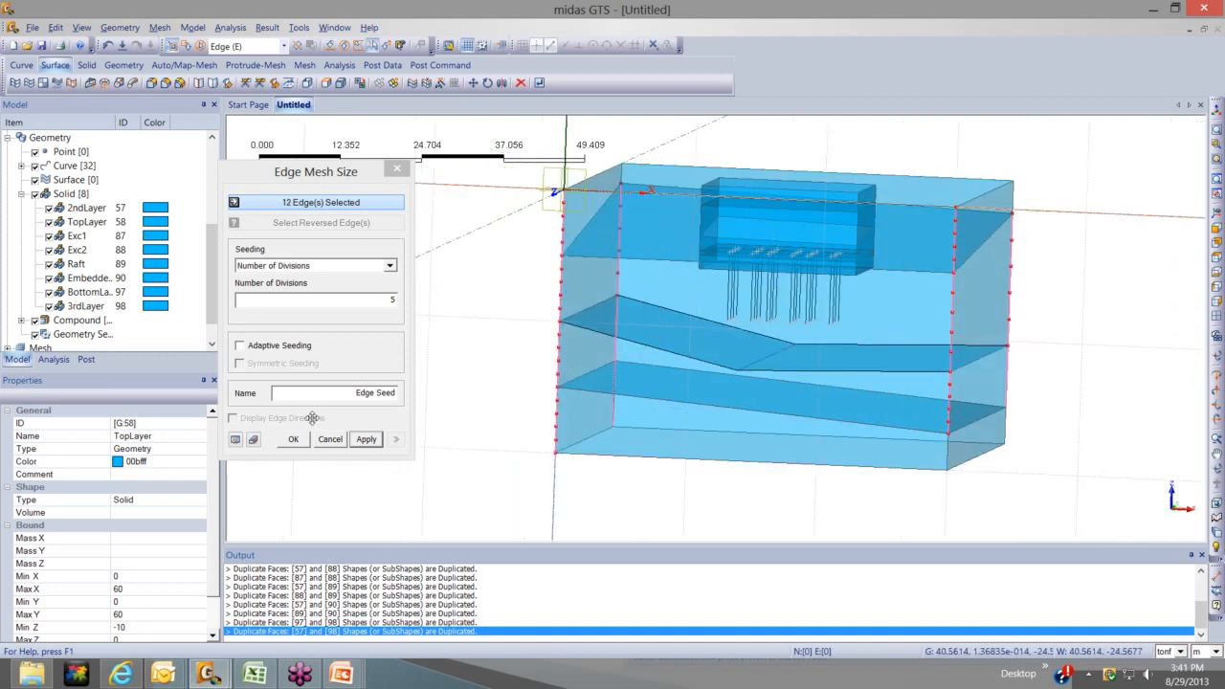
Check the previewed seeds on all four corners and apply the 5-division mesh size to the vertical edges
middle_drag(477, 385, 469, 378)
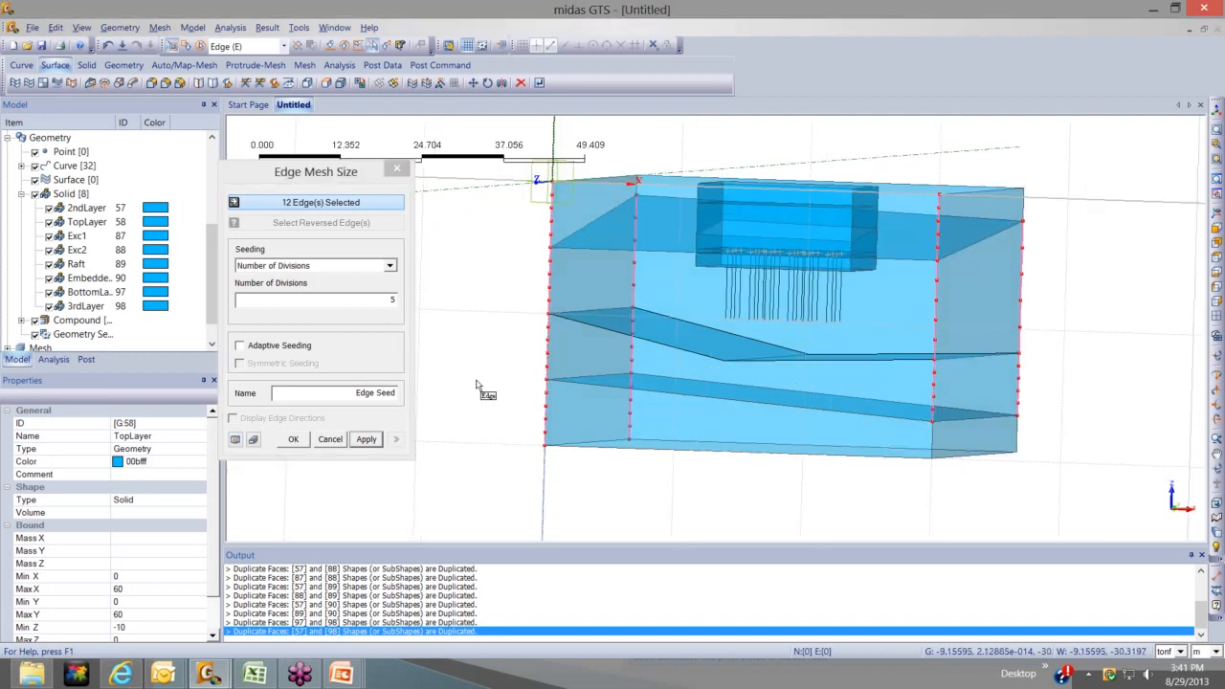
middle_drag(533, 348, 661, 364)
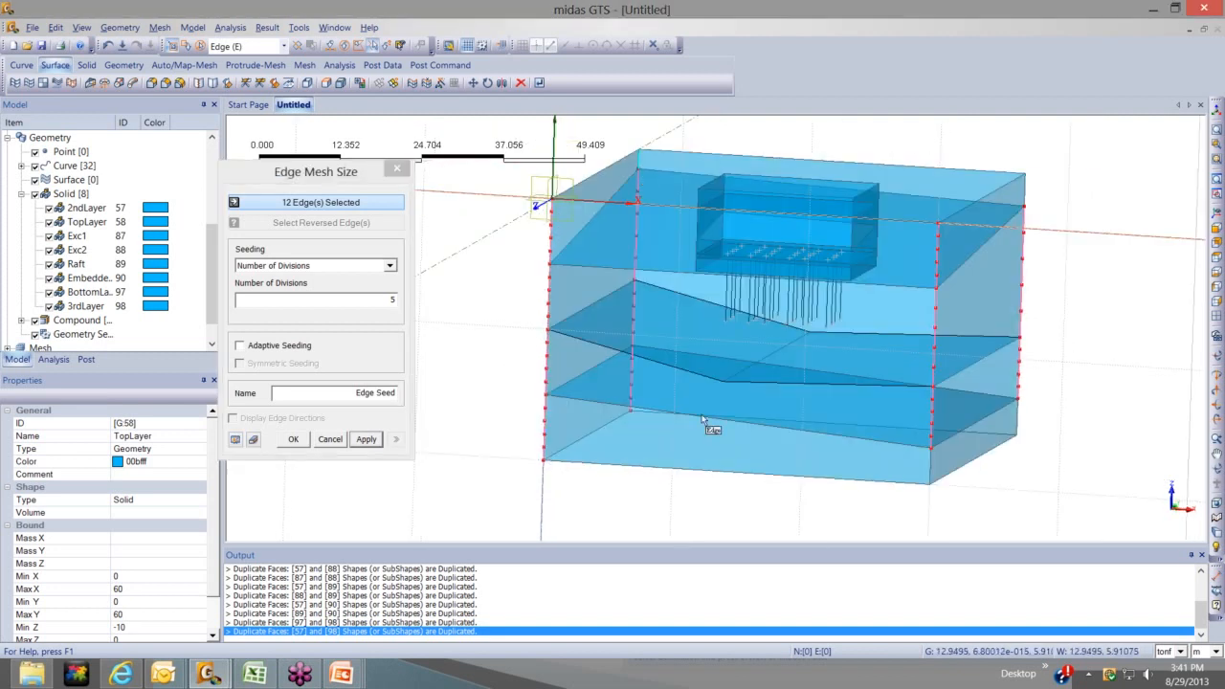
middle_drag(853, 418, 925, 431)
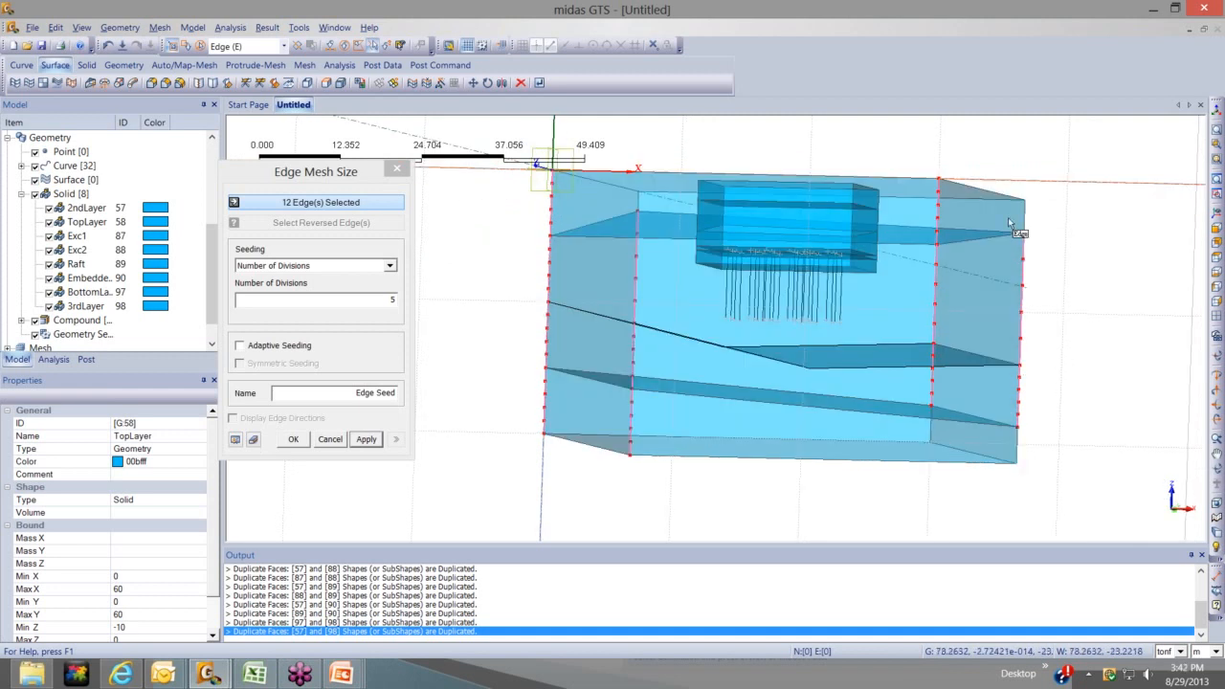
middle_drag(721, 323, 720, 367)
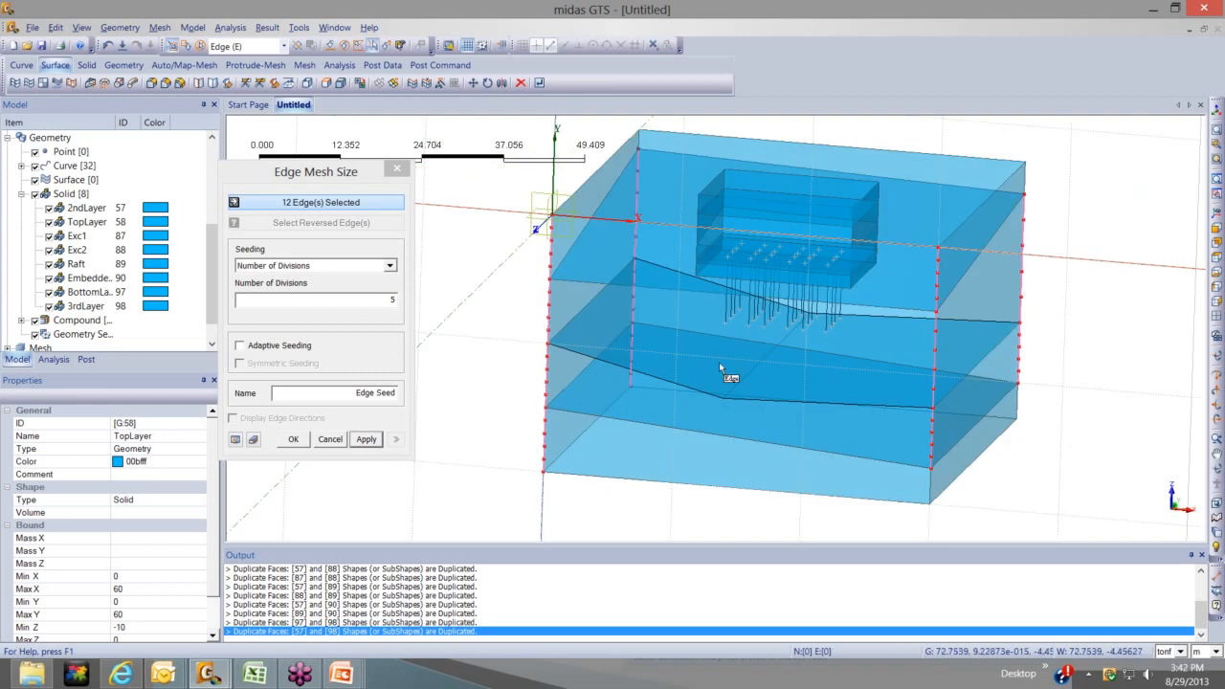
click(366, 439)
Select the short vertical edges at the top layer's two rear corners and at the bottom layer's two far-X corners
middle_drag(850, 207, 561, 188)
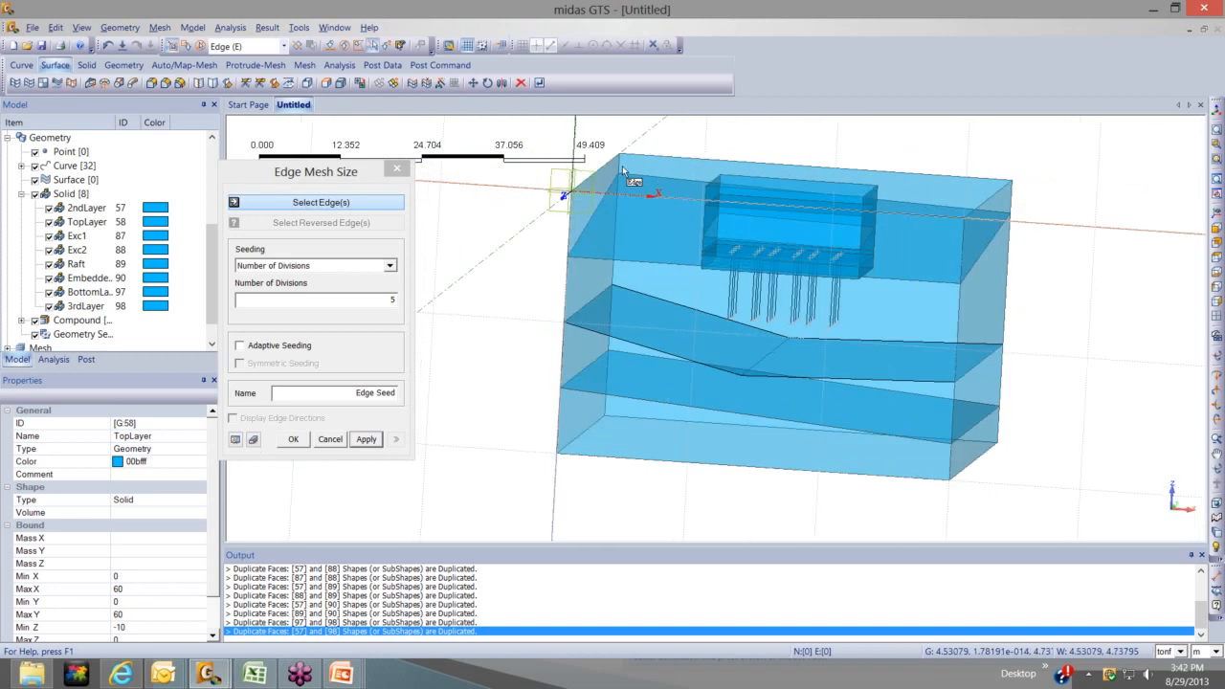
click(754, 187)
click(999, 199)
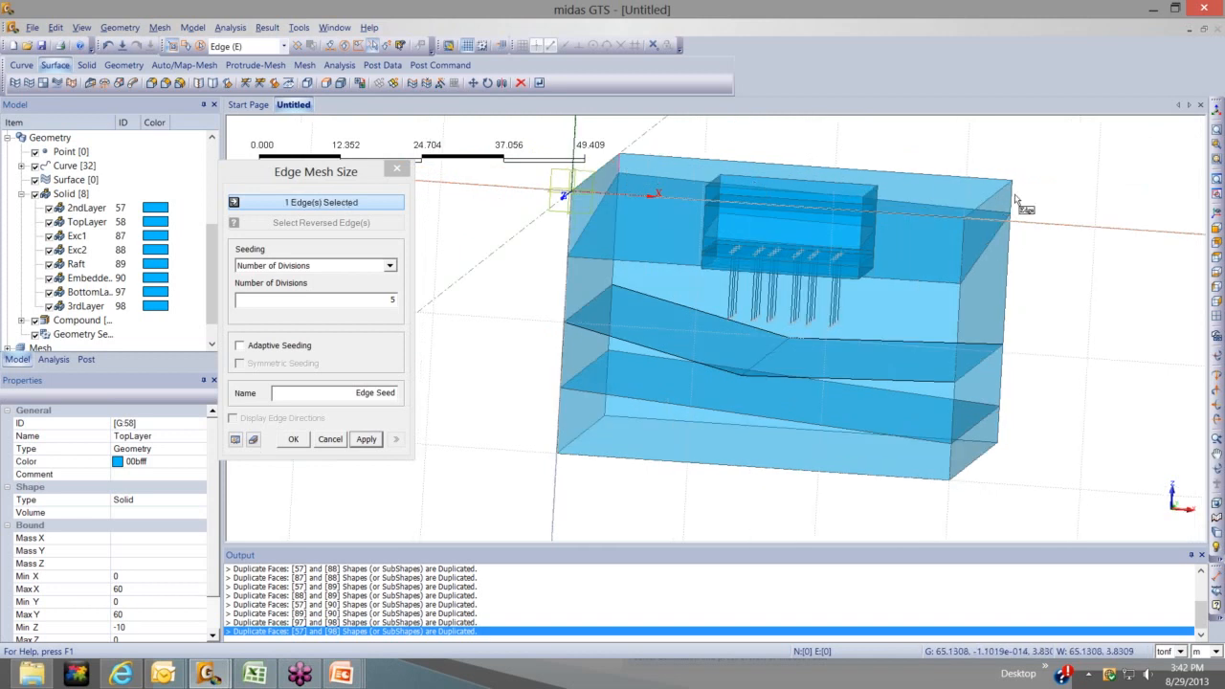
middle_drag(999, 421, 914, 413)
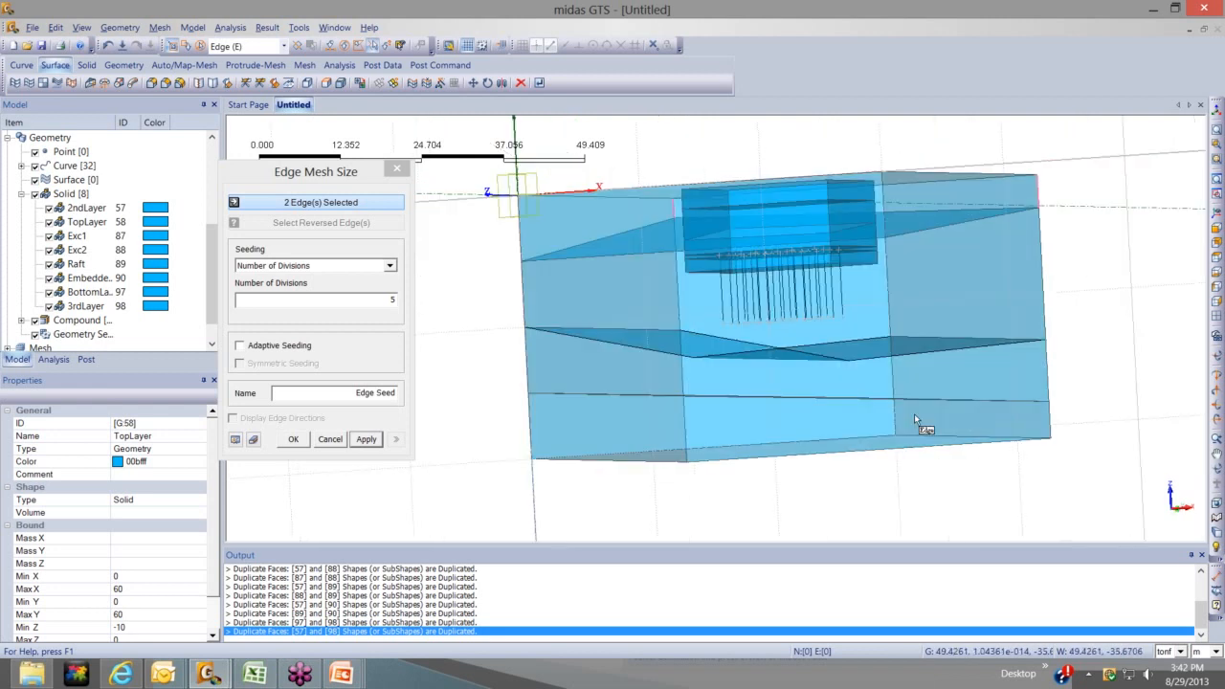
click(1046, 433)
click(1050, 416)
middle_drag(1024, 368, 990, 407)
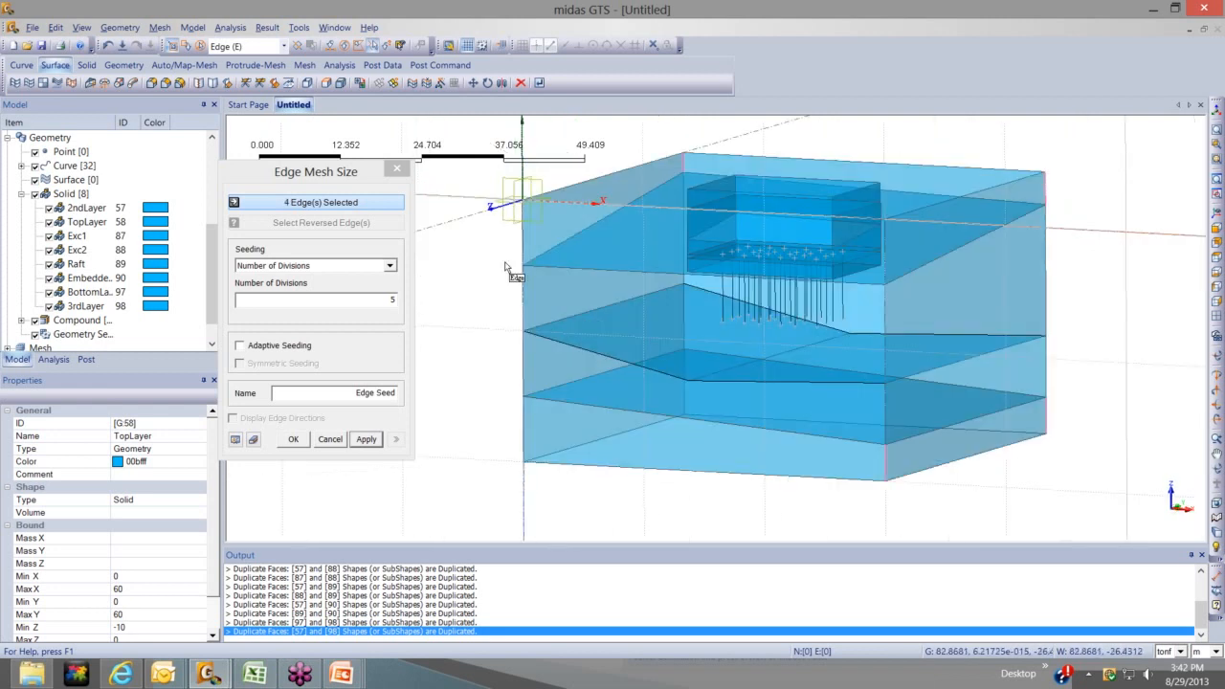
Seed the selected short vertical edges with 2 divisions, apply the mesh size, and finish edge mesh sizing
double_click(377, 304)
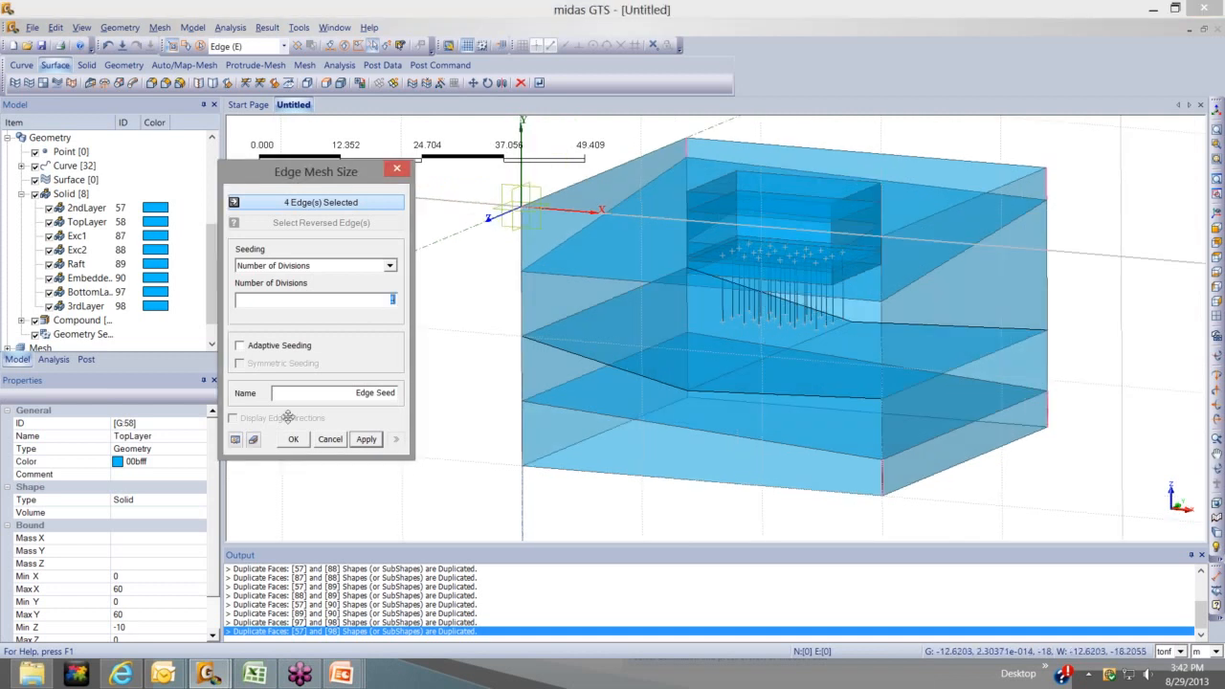
text(2)
middle_drag(532, 392, 498, 426)
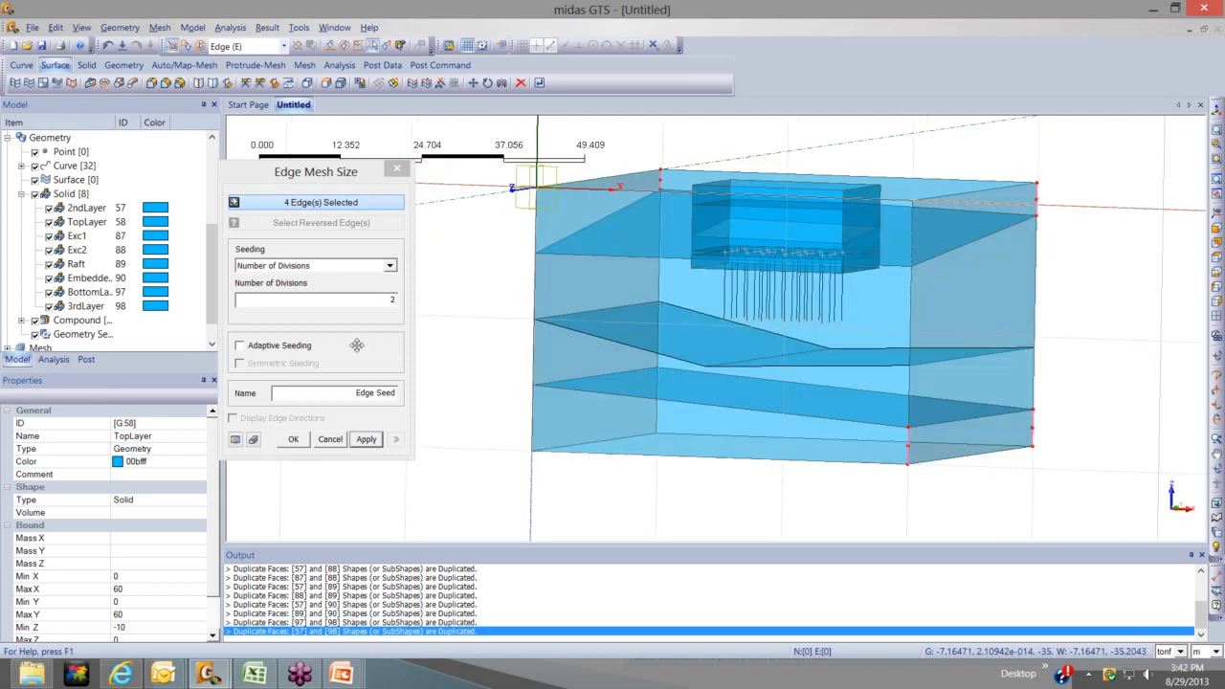
click(364, 440)
click(397, 170)
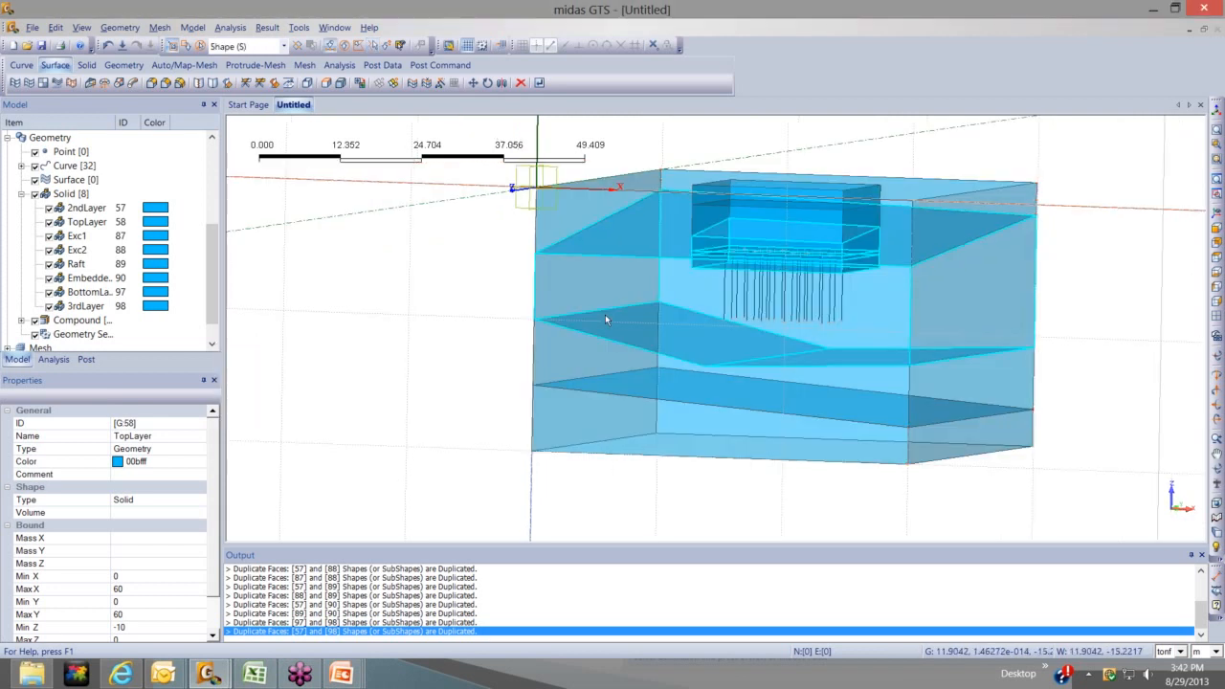
middle_drag(605, 314, 655, 372)
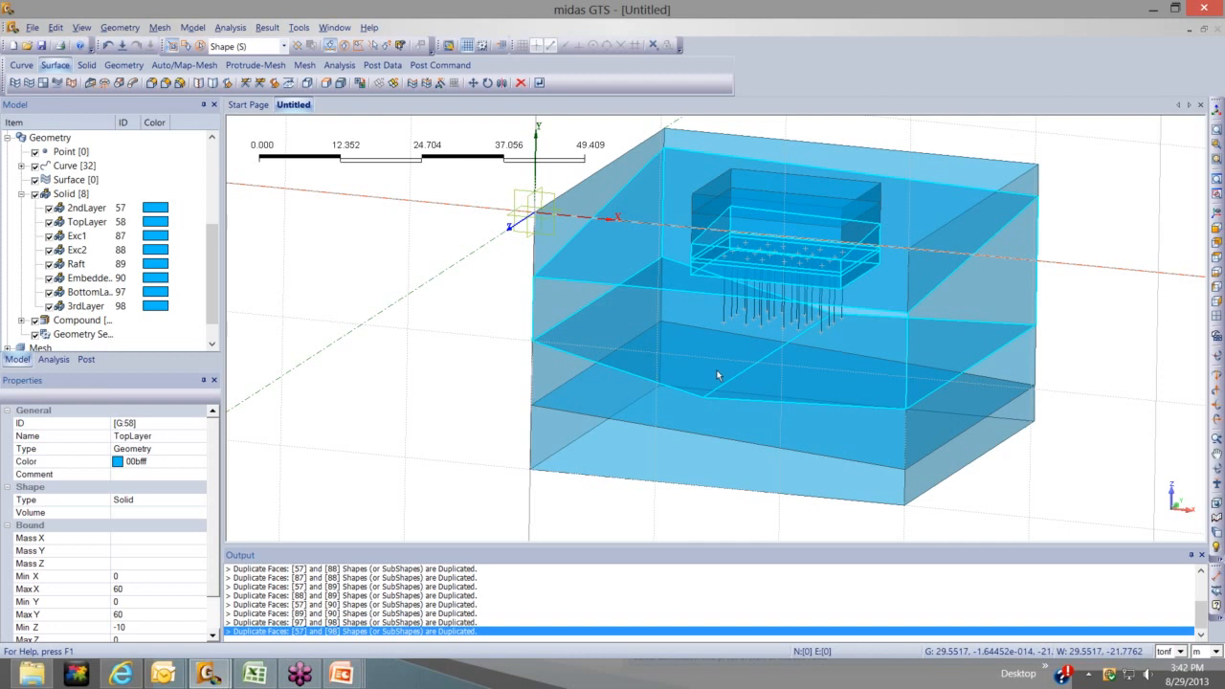
middle_drag(700, 277, 749, 307)
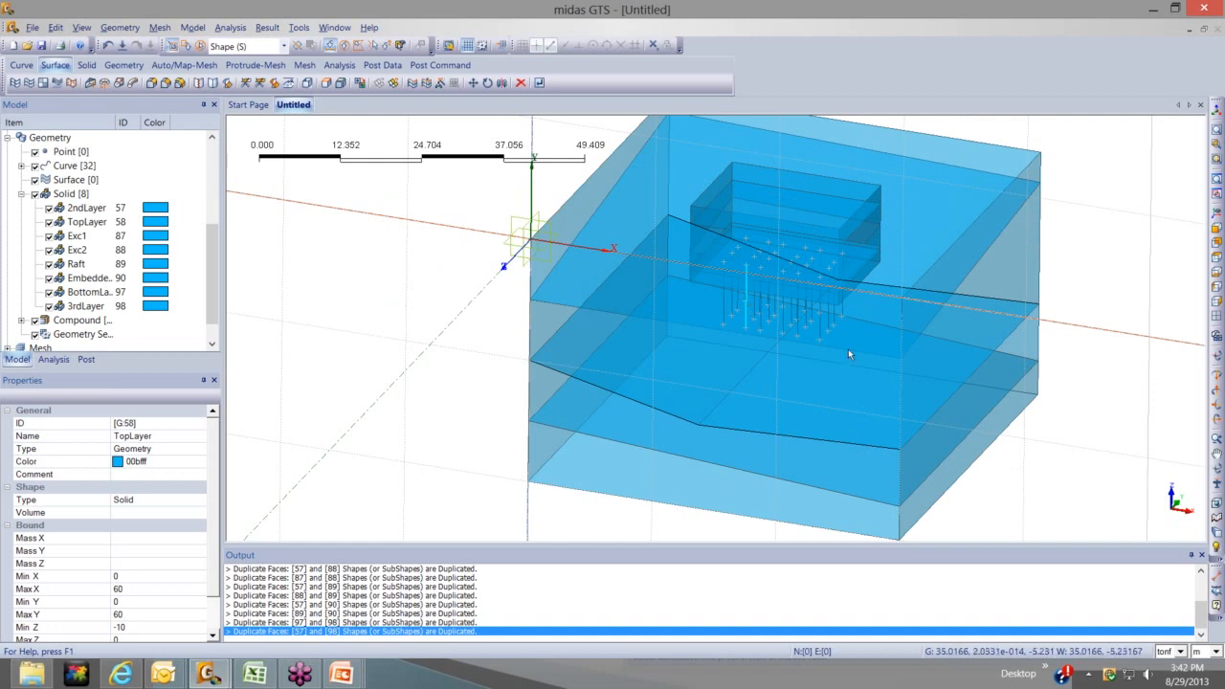
middle_drag(848, 349, 835, 347)
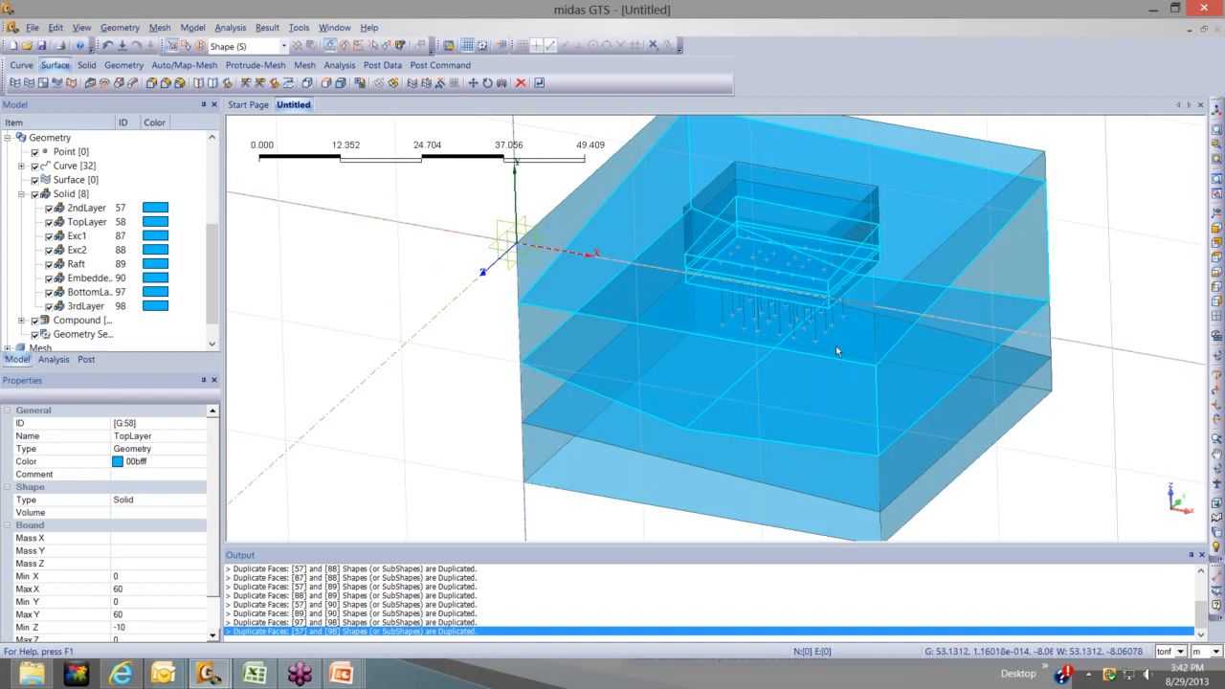
middle_drag(844, 351, 850, 263)
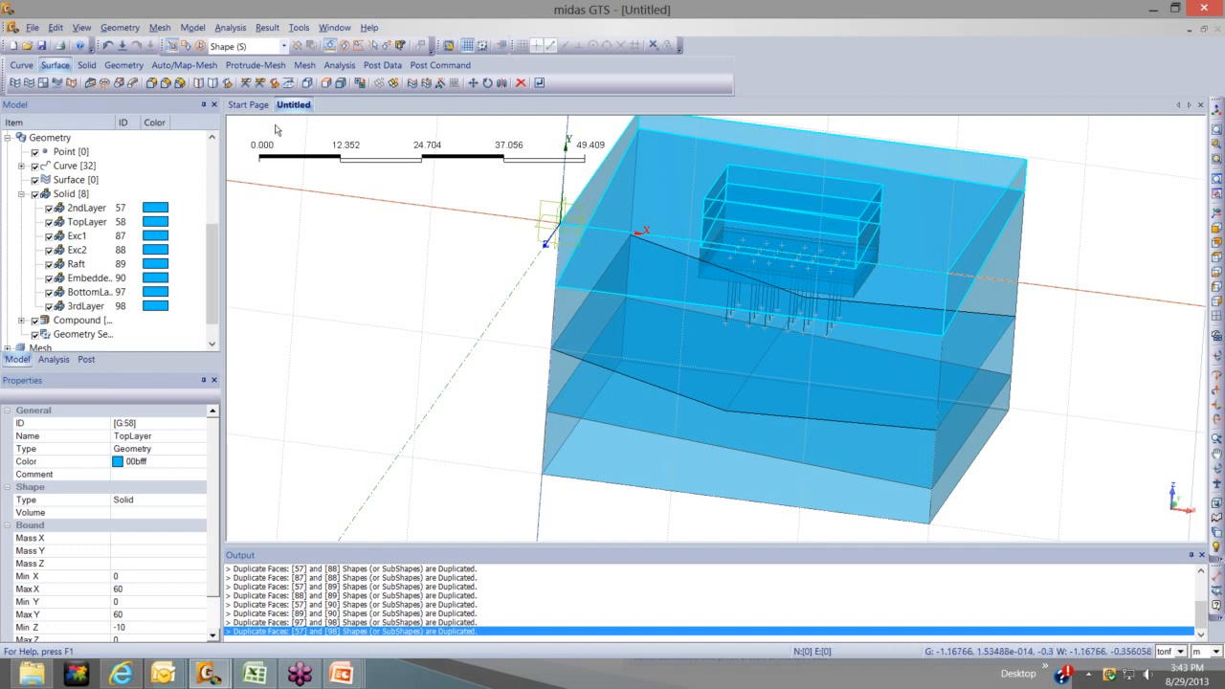
click(195, 31)
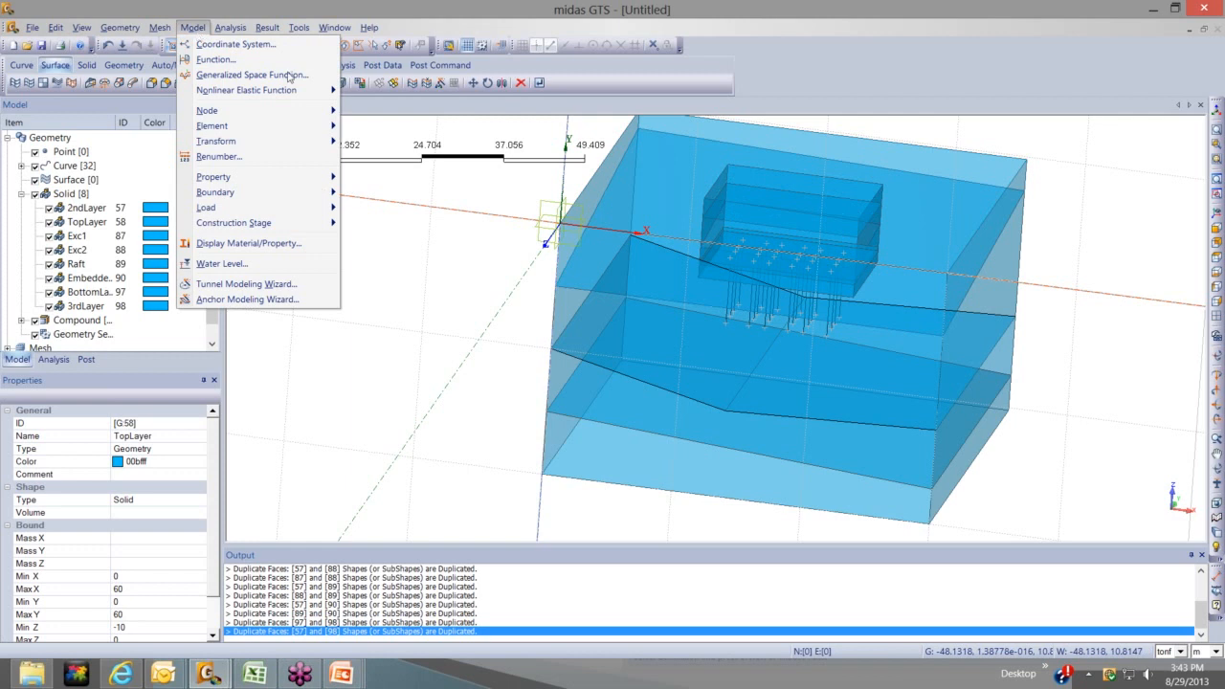
click(383, 233)
middle_drag(411, 230, 479, 234)
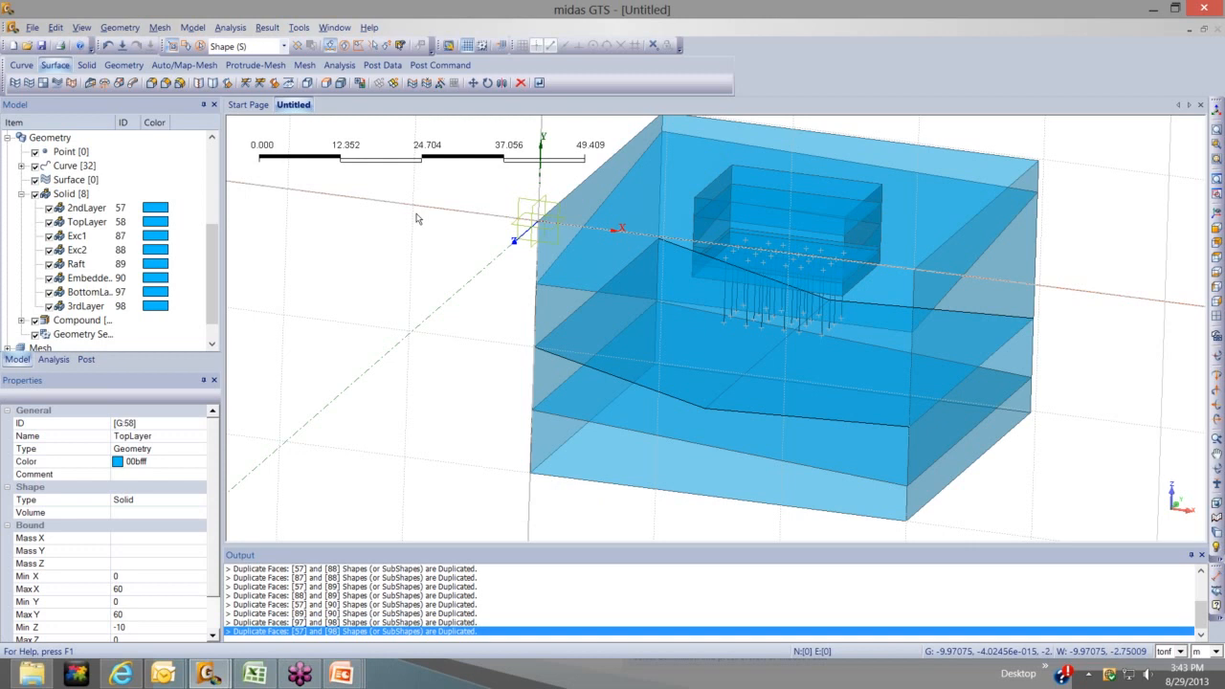
Import all eight attributes from the Excavation_UnevenStrata_Complete project, keeping the attribute, material and property IDs
click(190, 27)
mouse_move(268, 179)
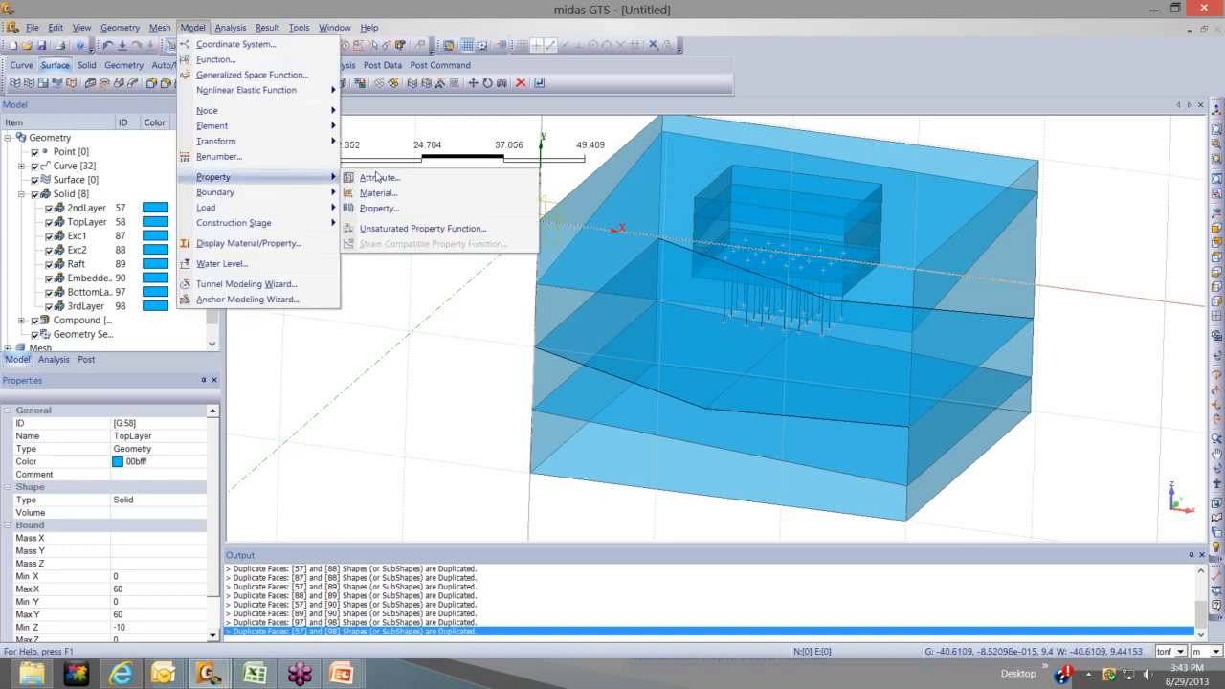
click(377, 177)
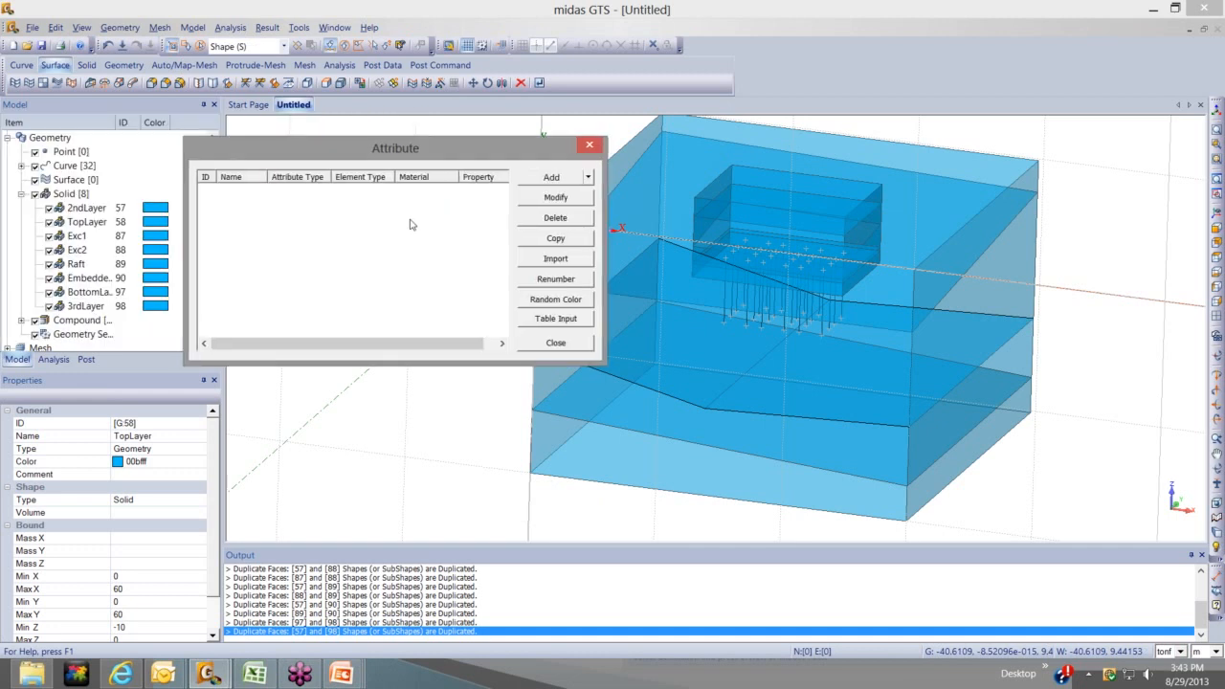
click(549, 260)
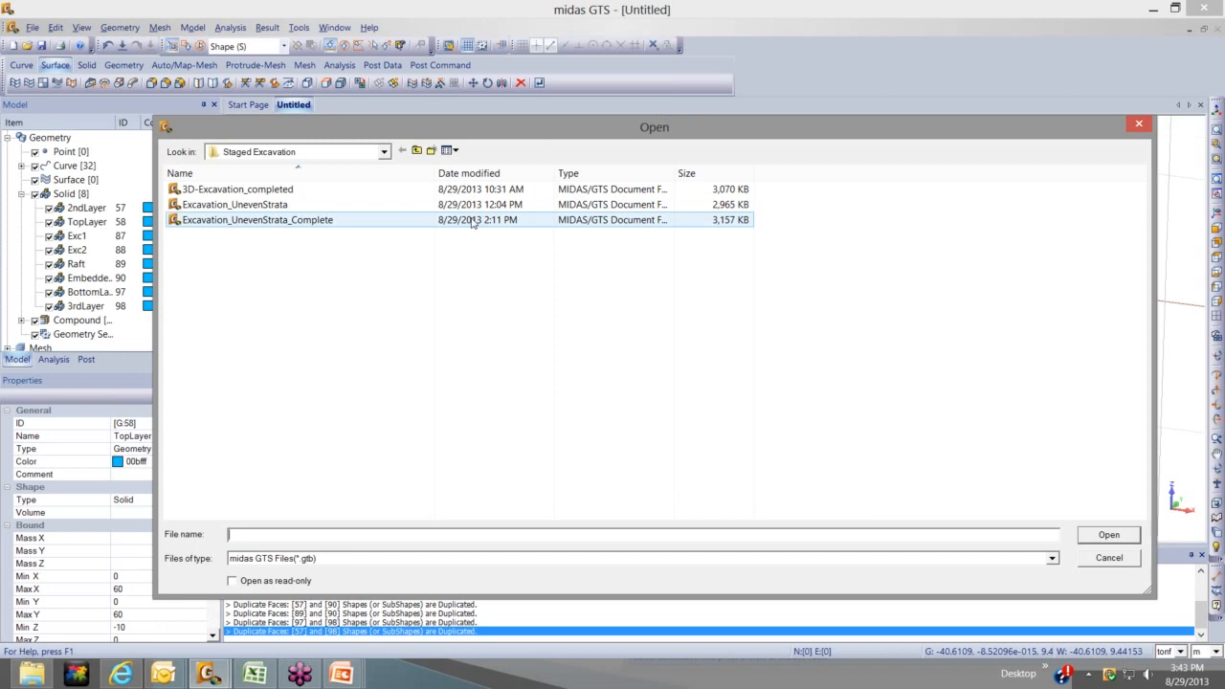
double_click(394, 224)
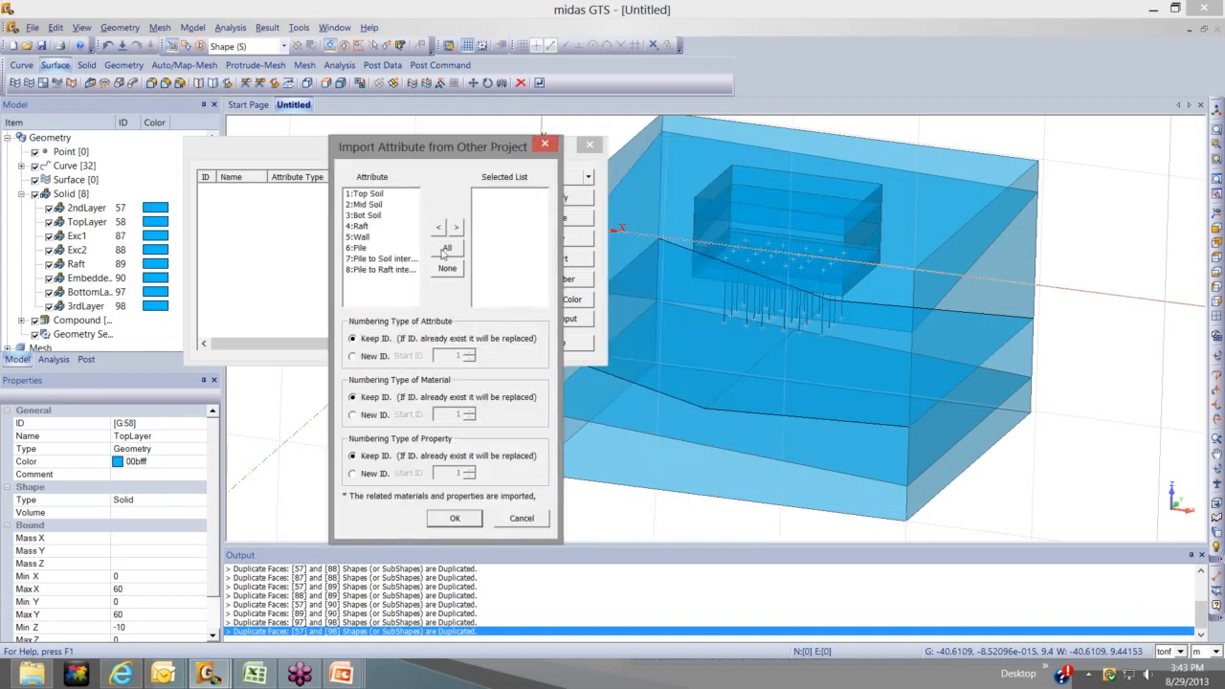
click(446, 249)
click(456, 519)
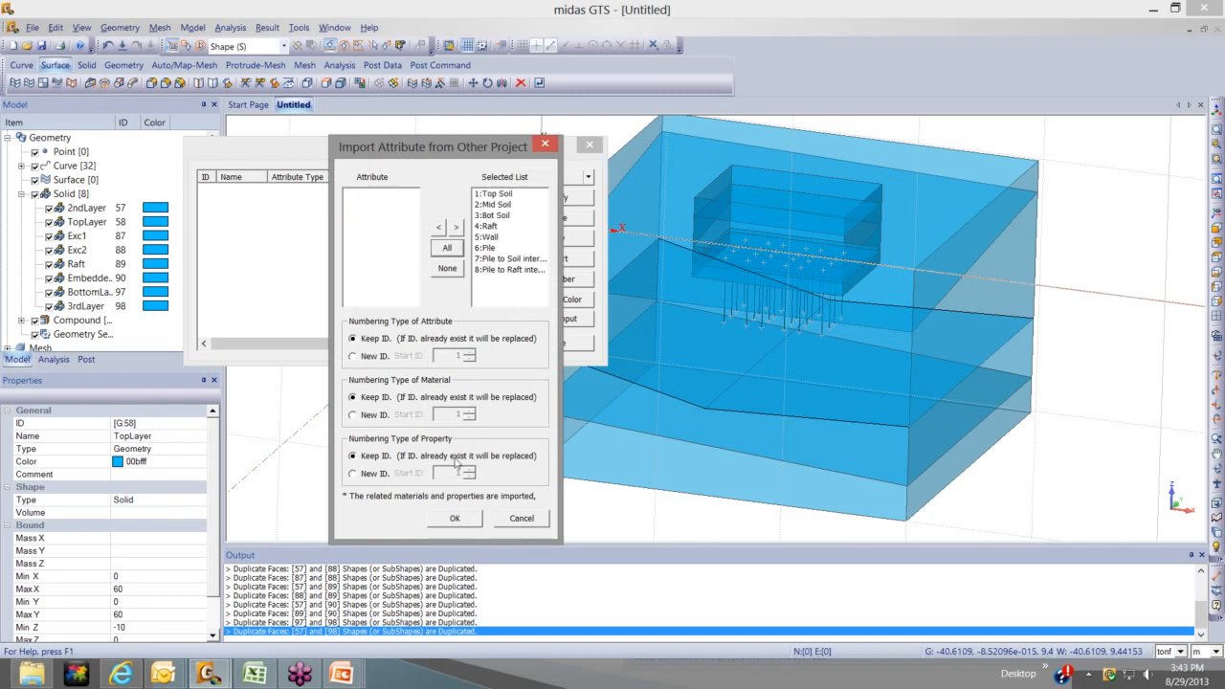
Examine the attribute, element and material types of the imported soil, wall and pile attributes, and close the attribute list
click(315, 245)
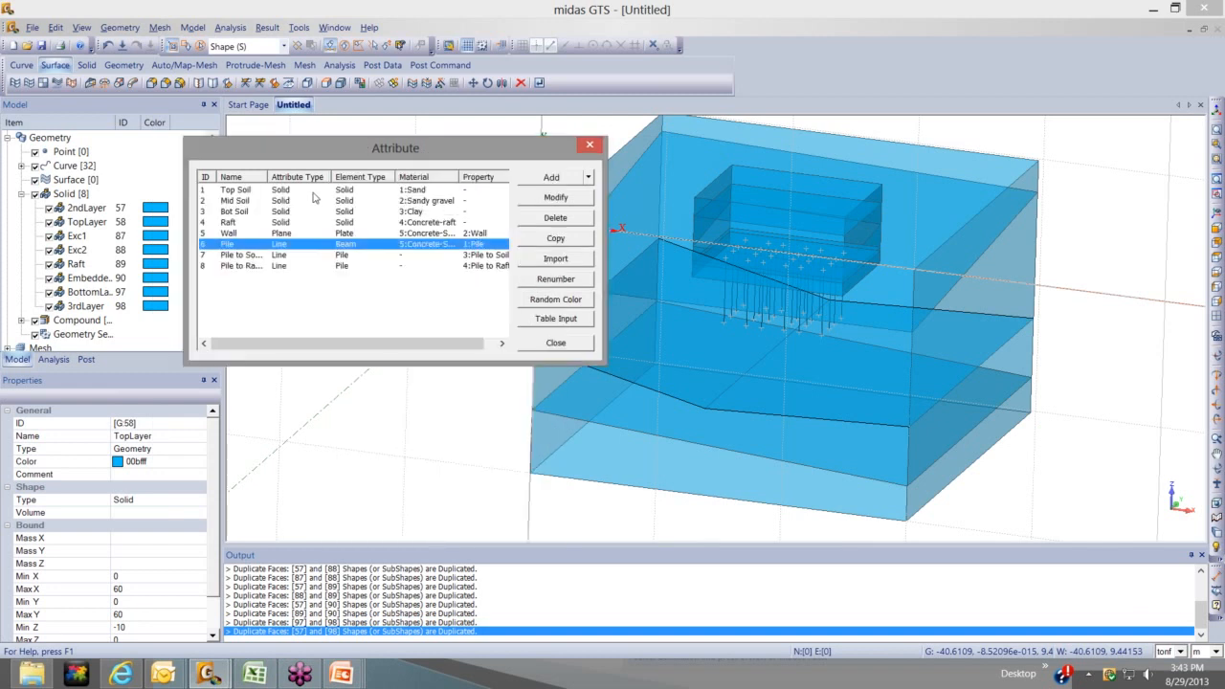
click(319, 223)
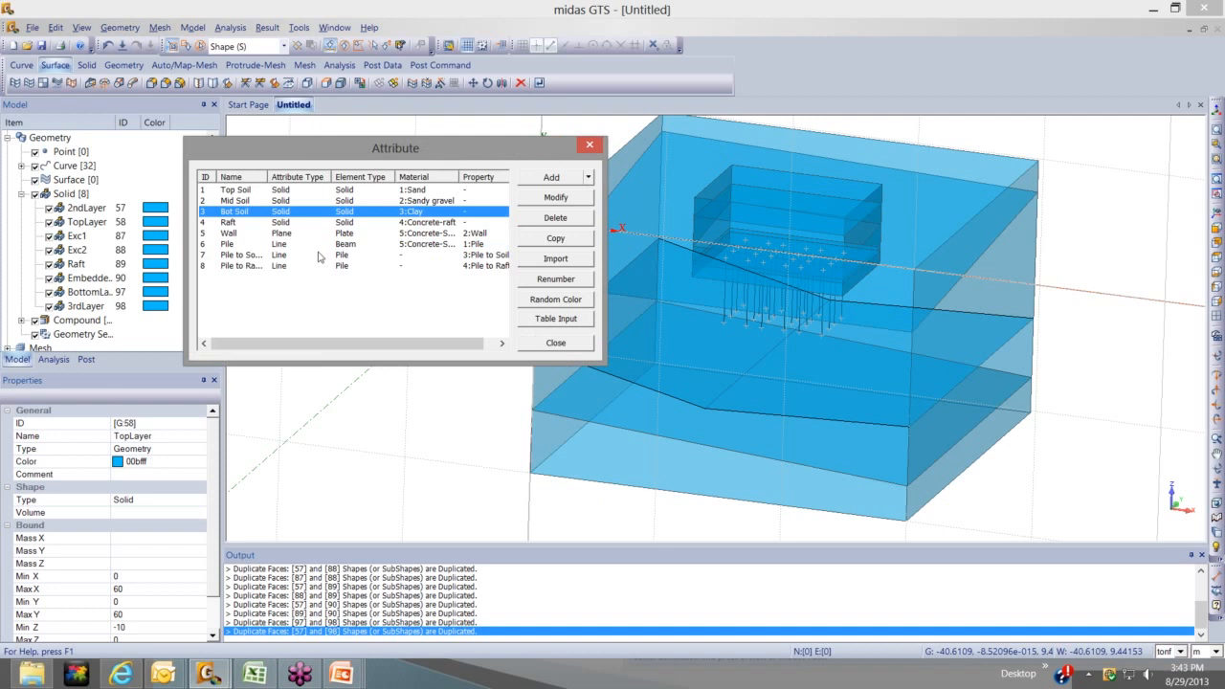
click(320, 255)
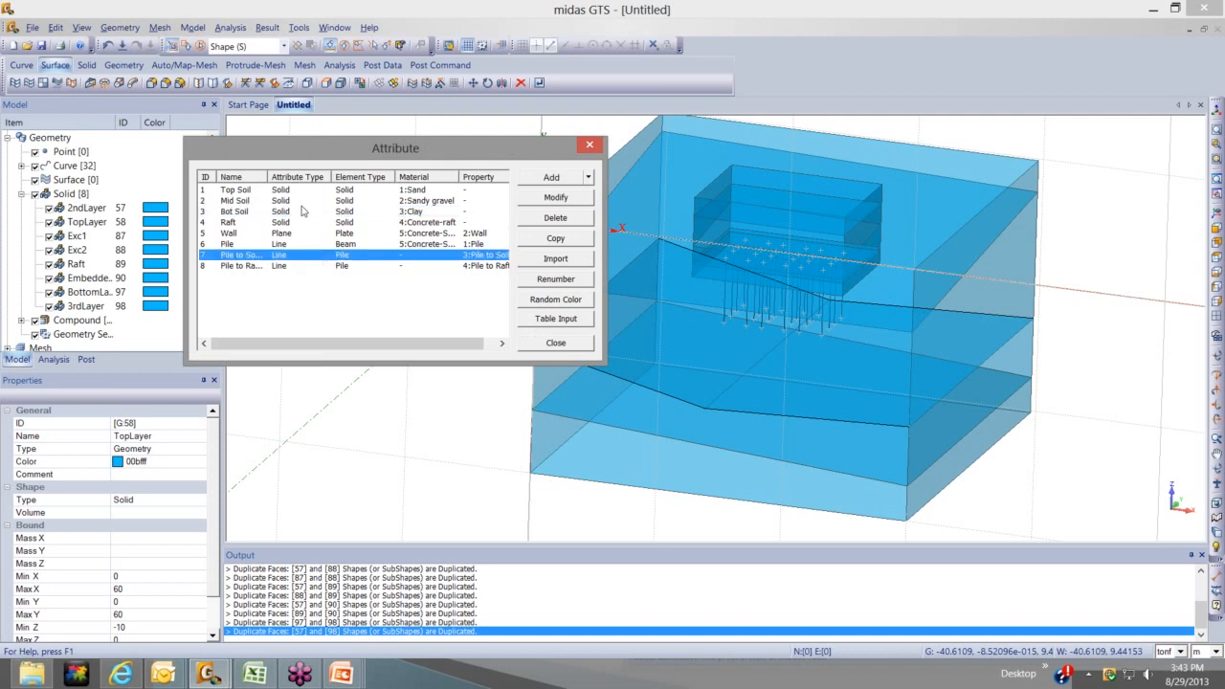
click(341, 234)
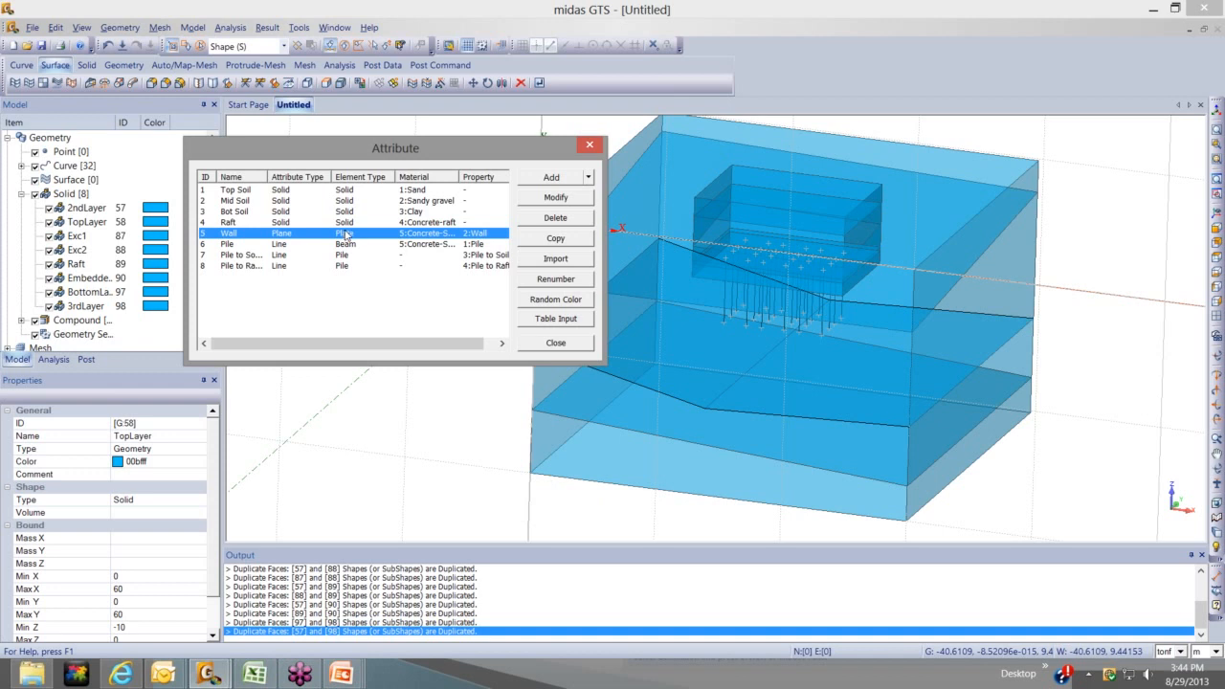
click(296, 211)
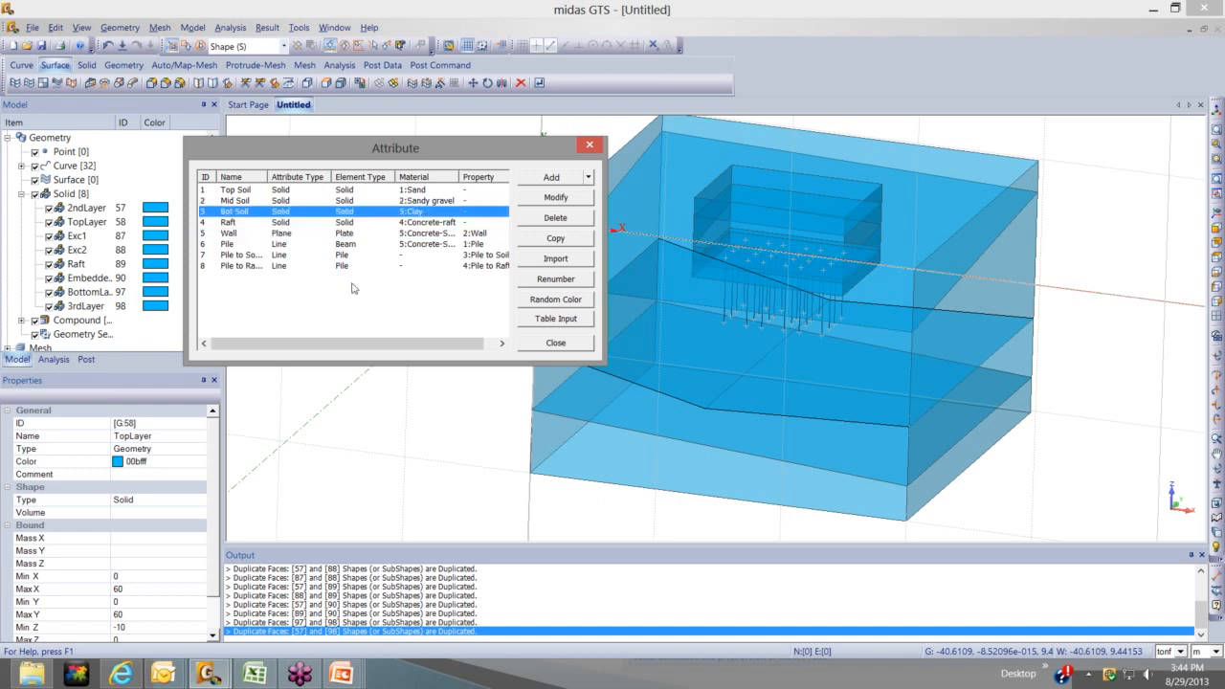
click(555, 343)
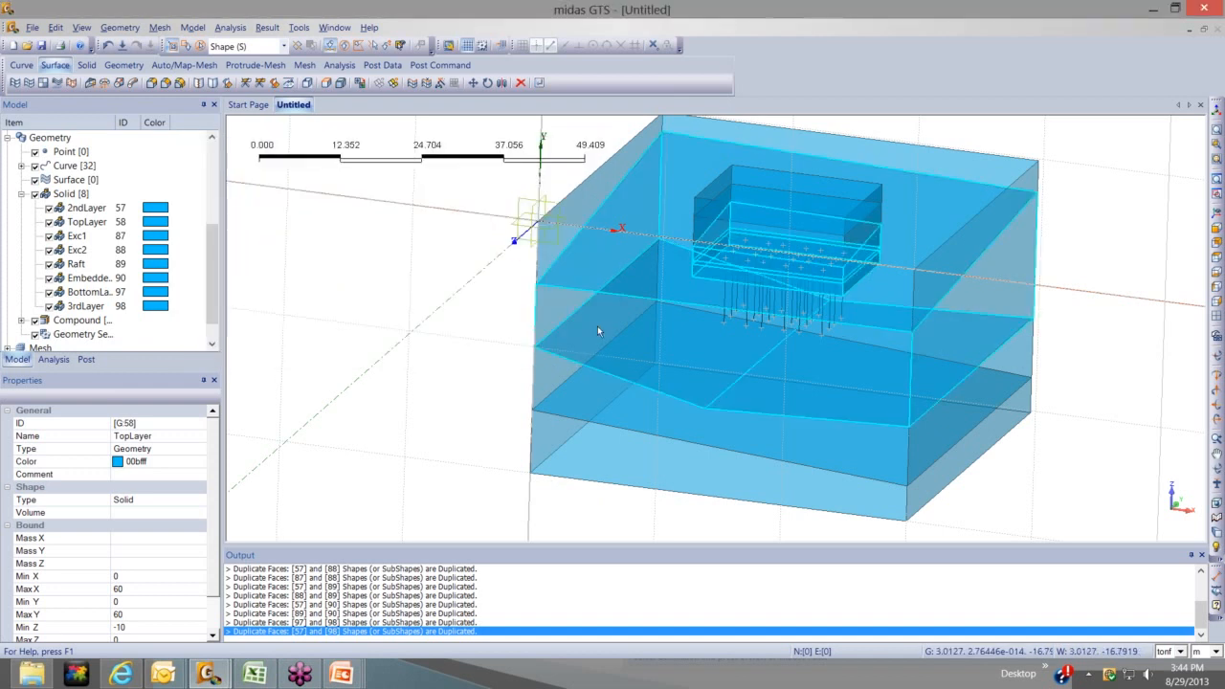
Hide the four soil layer solids: 2ndLayer, TopLayer, BottomLayer and 3rdLayer
ctrl+middle_drag(598, 330, 651, 325)
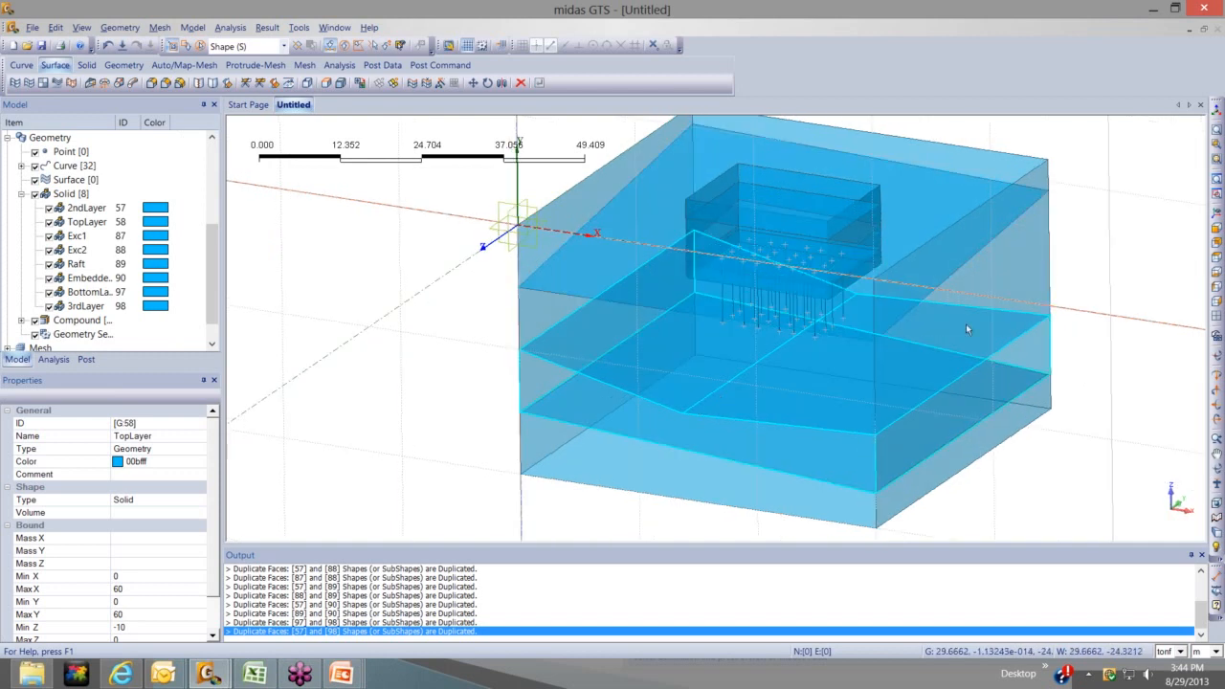
ctrl+middle_drag(966, 324, 1148, 269)
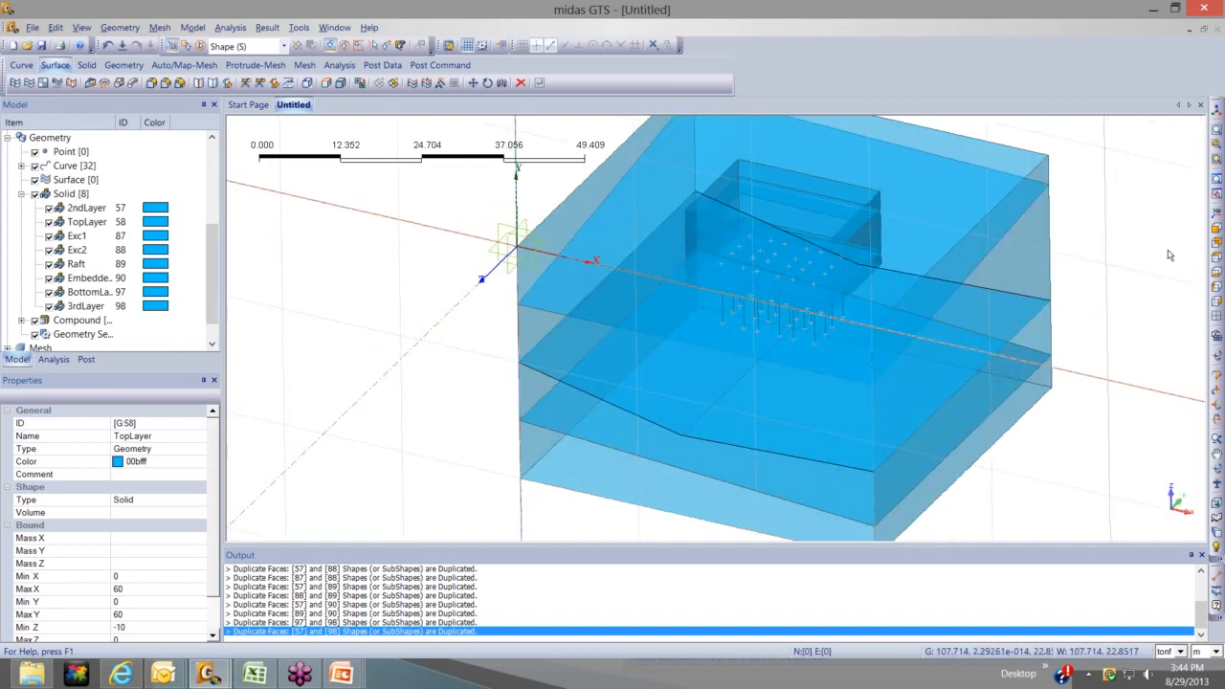
click(1214, 258)
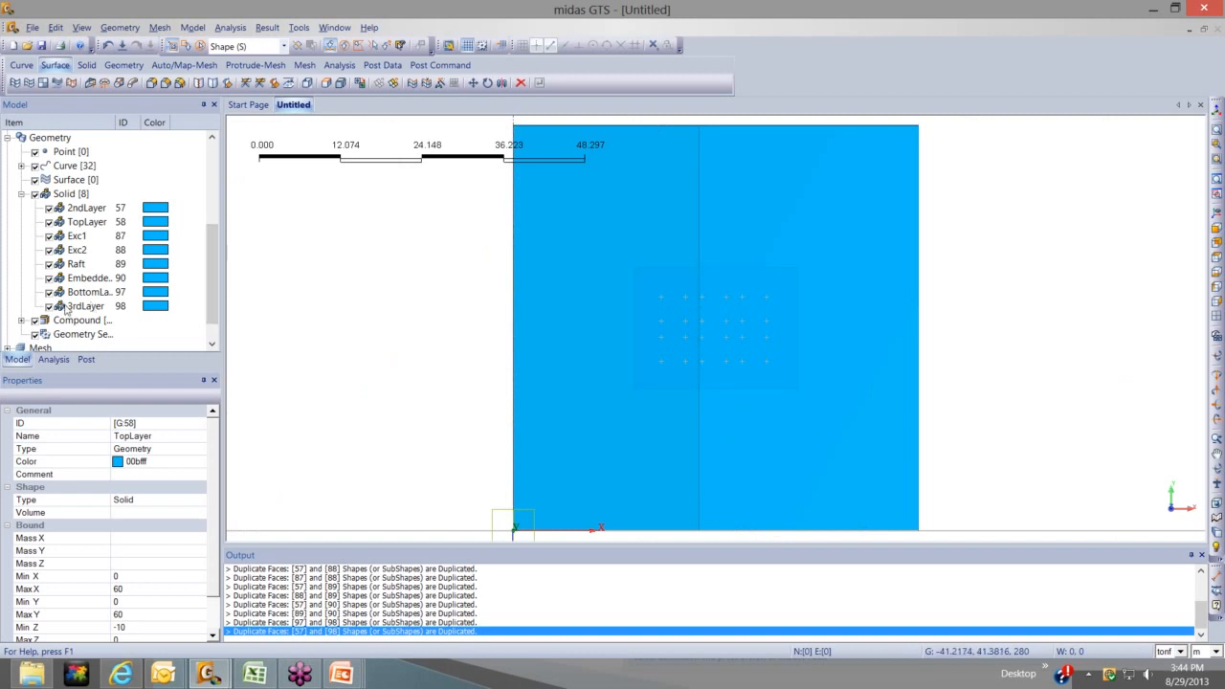
click(49, 208)
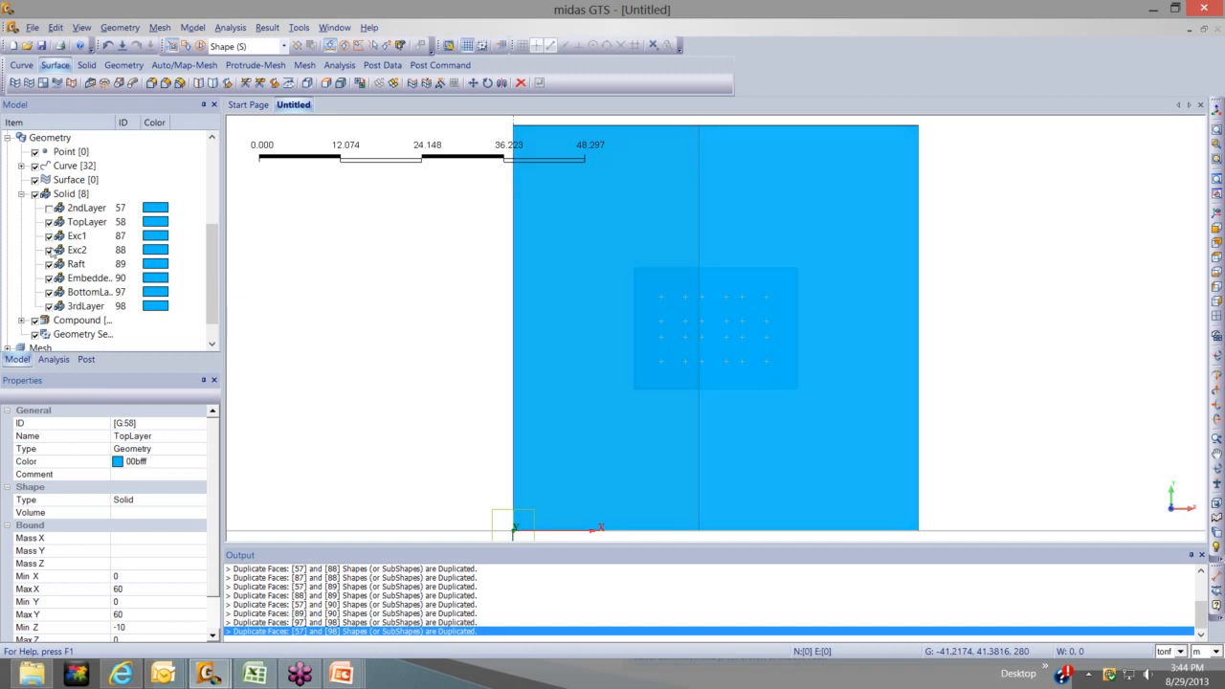
click(49, 305)
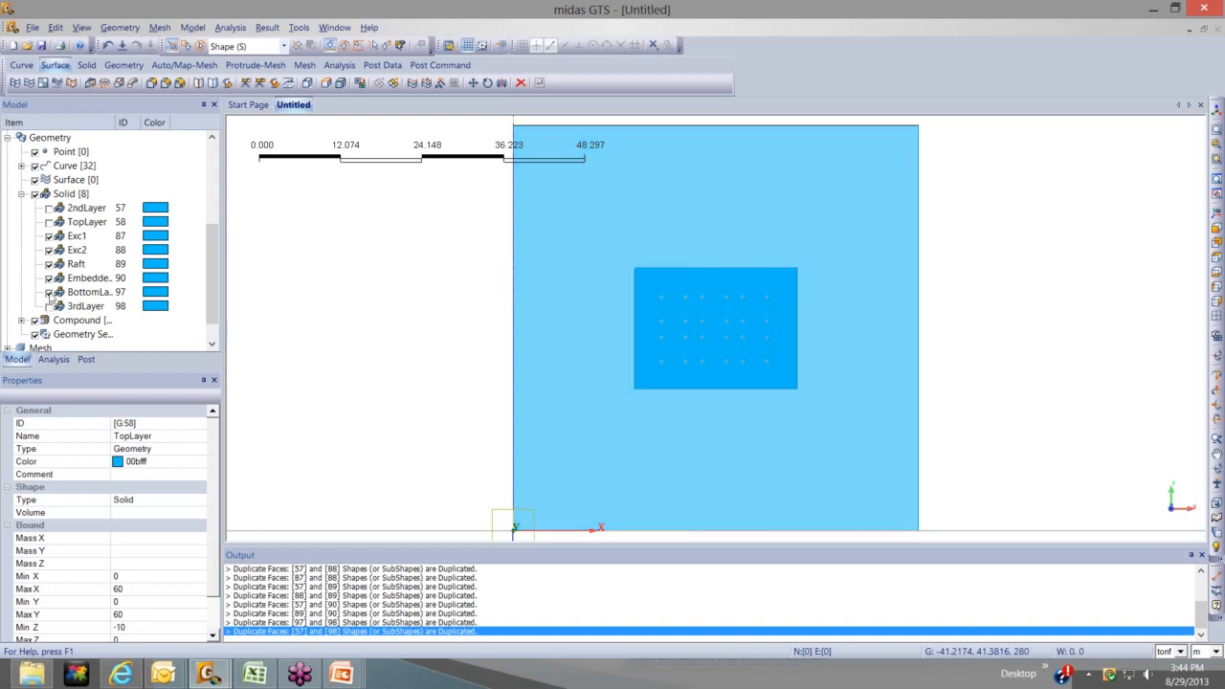
Delete the leftover soil strata lines and their projection curves below the piles
ctrl+middle_drag(552, 199, 475, 310)
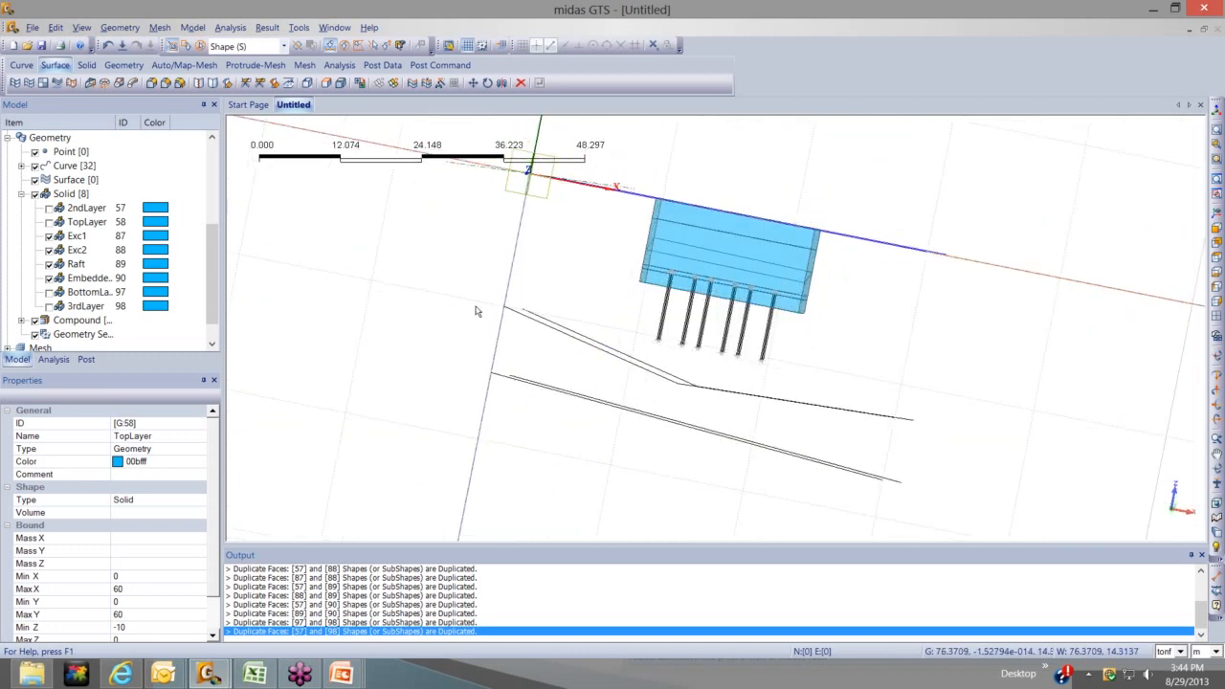
click(562, 391)
click(563, 392)
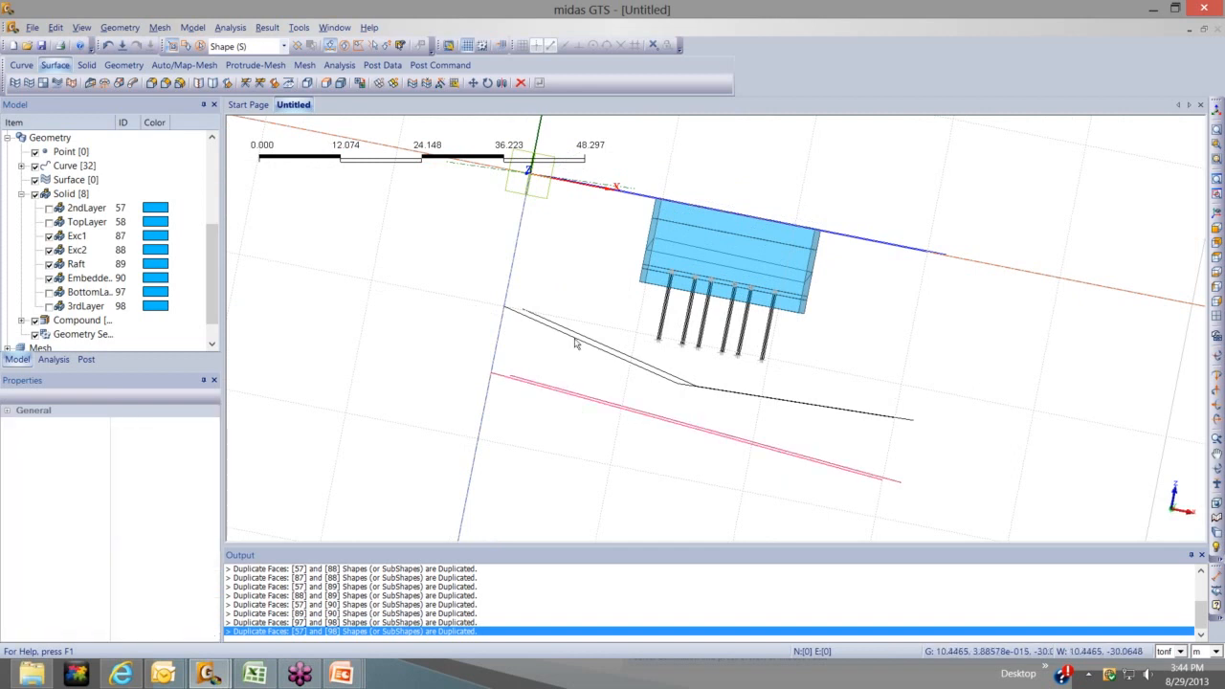
click(575, 342)
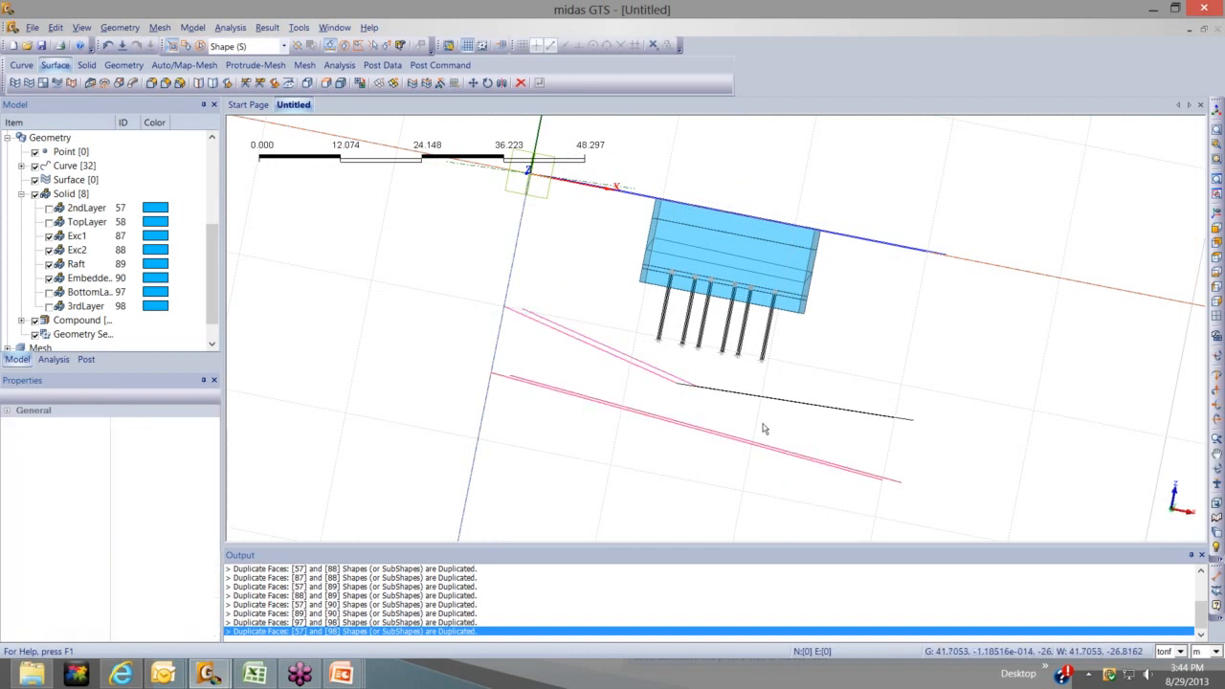
middle_drag(763, 422, 762, 429)
click(763, 430)
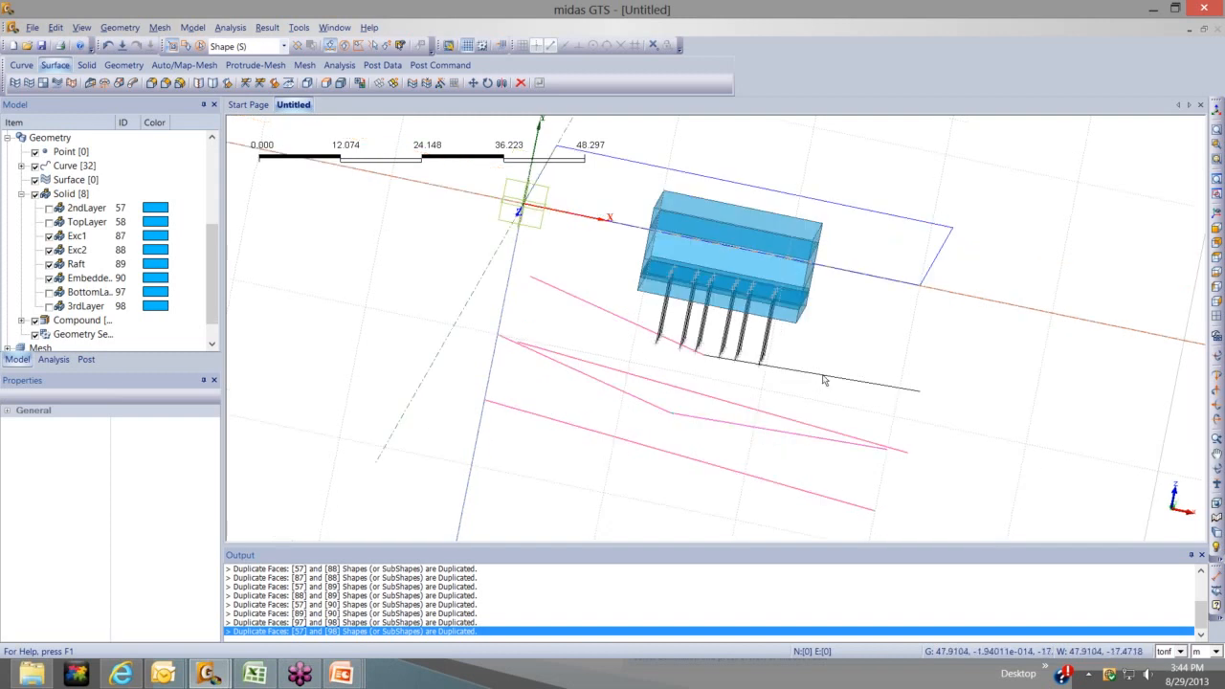
click(823, 380)
key(Delete)
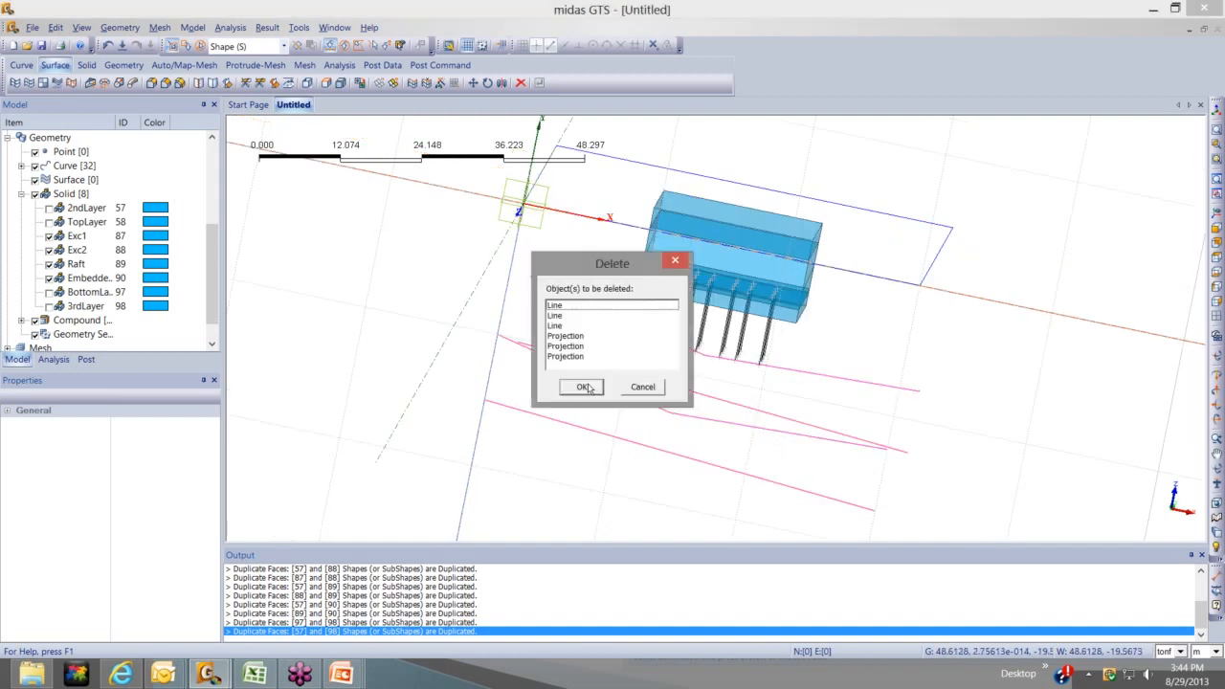
click(584, 387)
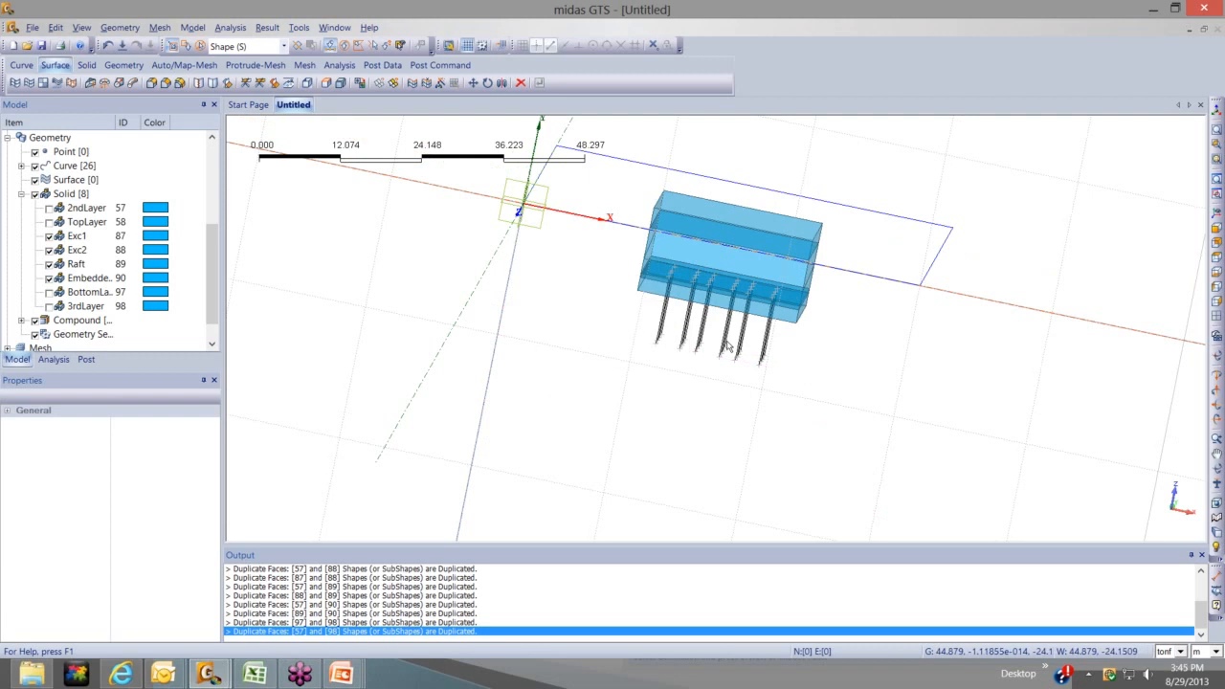
Set up Auto-Mesh Solid for the Exc1 excavation solid with the mesh size defined as 1 division
click(1216, 214)
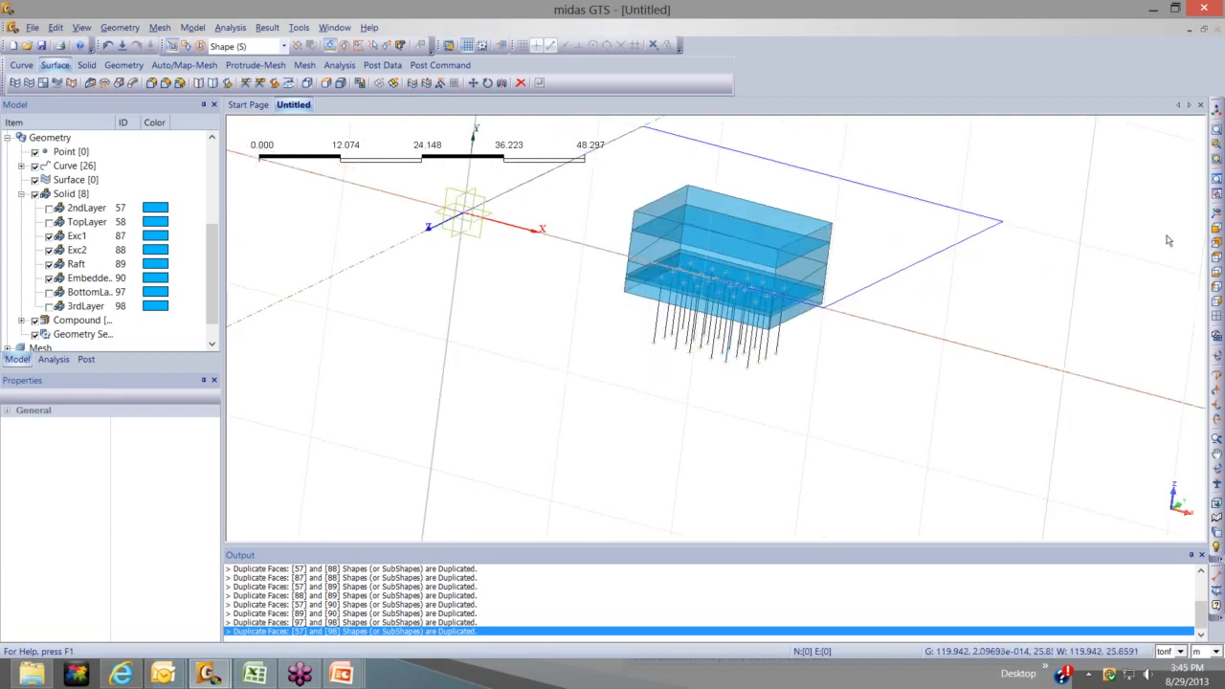
click(1217, 215)
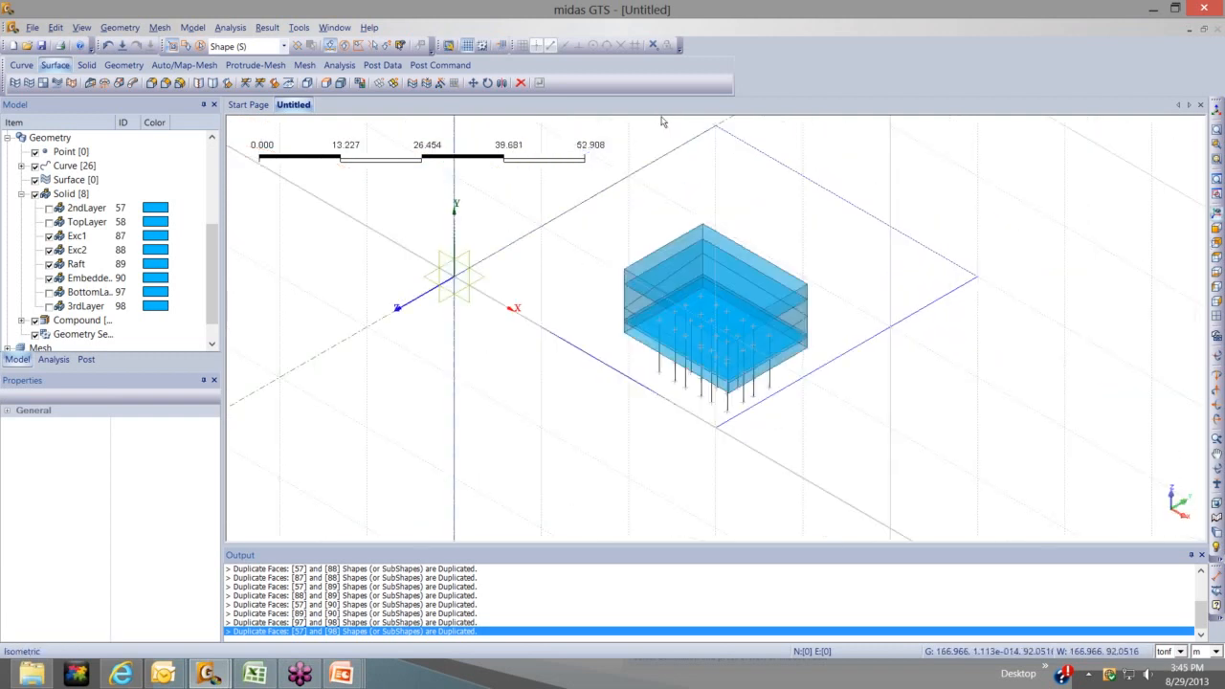
click(192, 66)
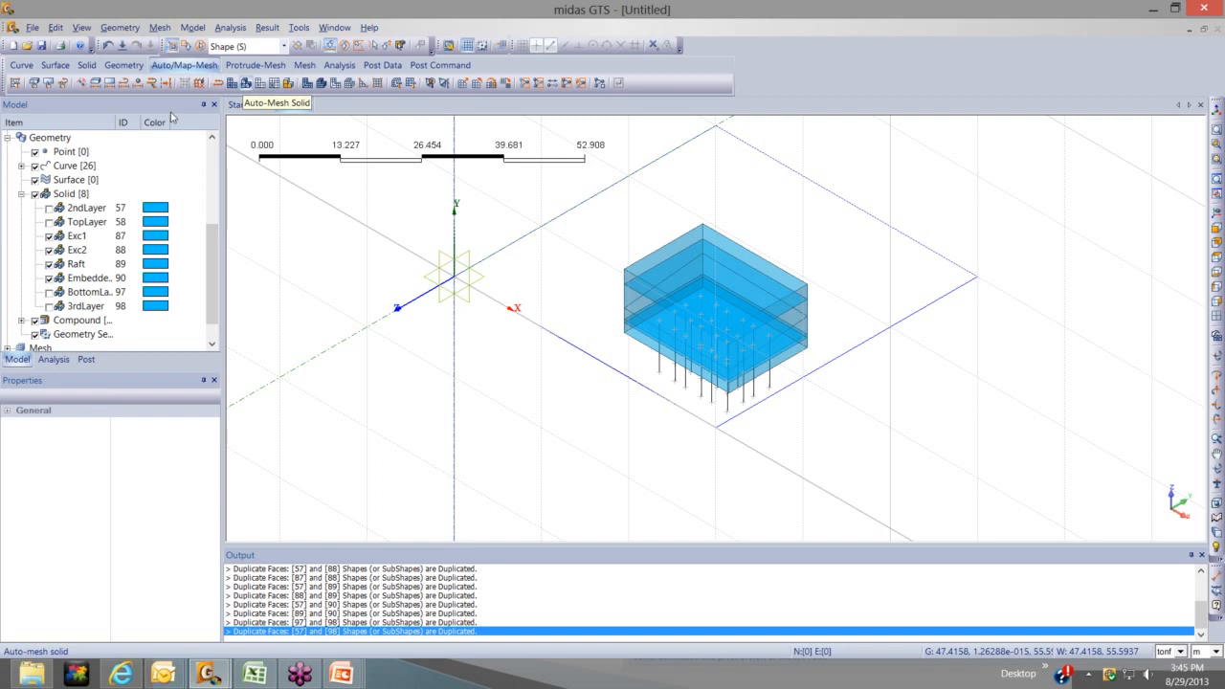
click(245, 84)
drag(131, 121, 351, 143)
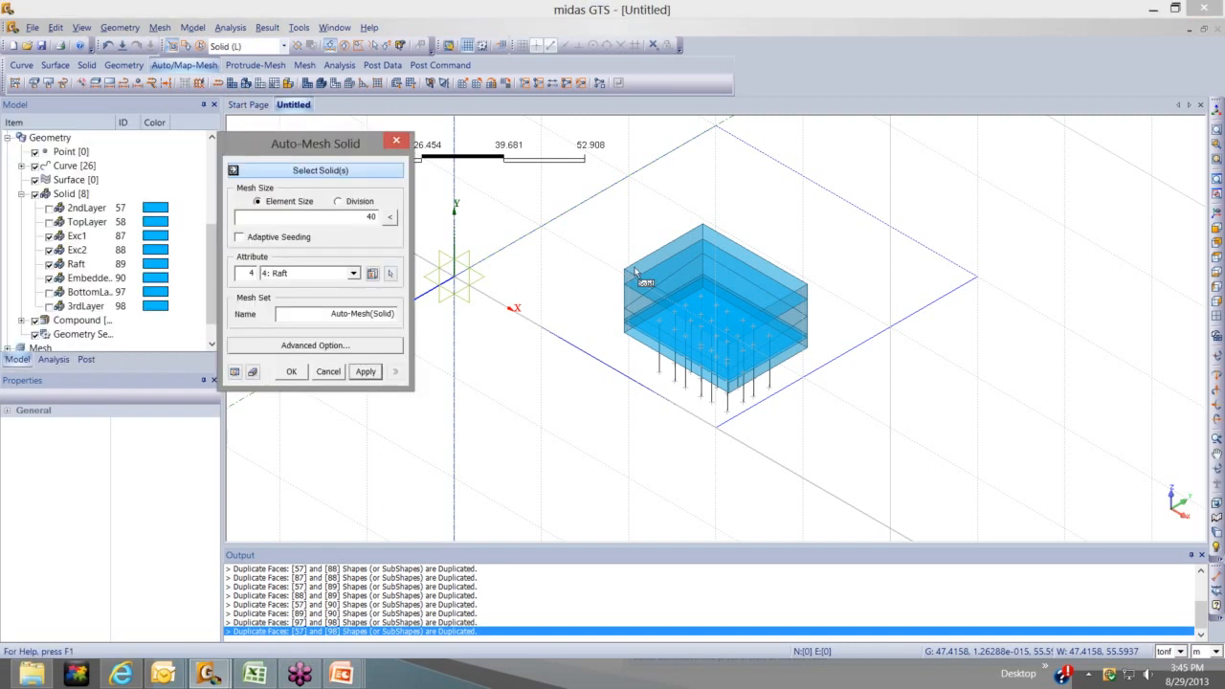
click(643, 276)
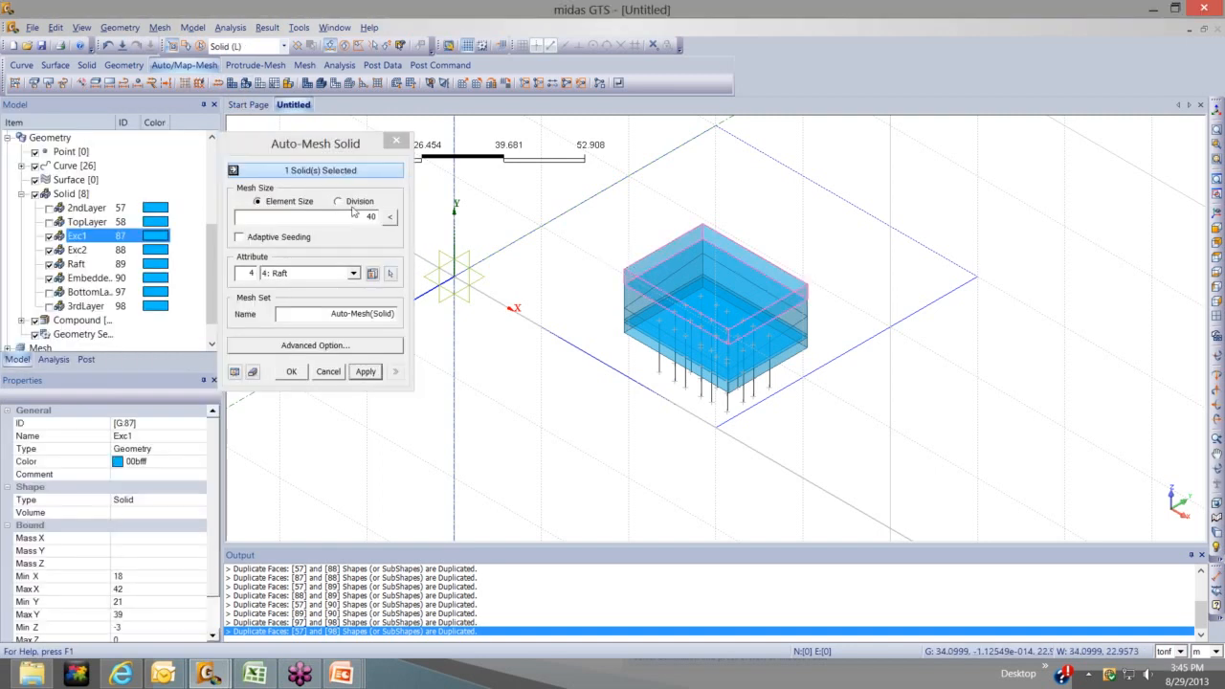
click(346, 202)
text(1)
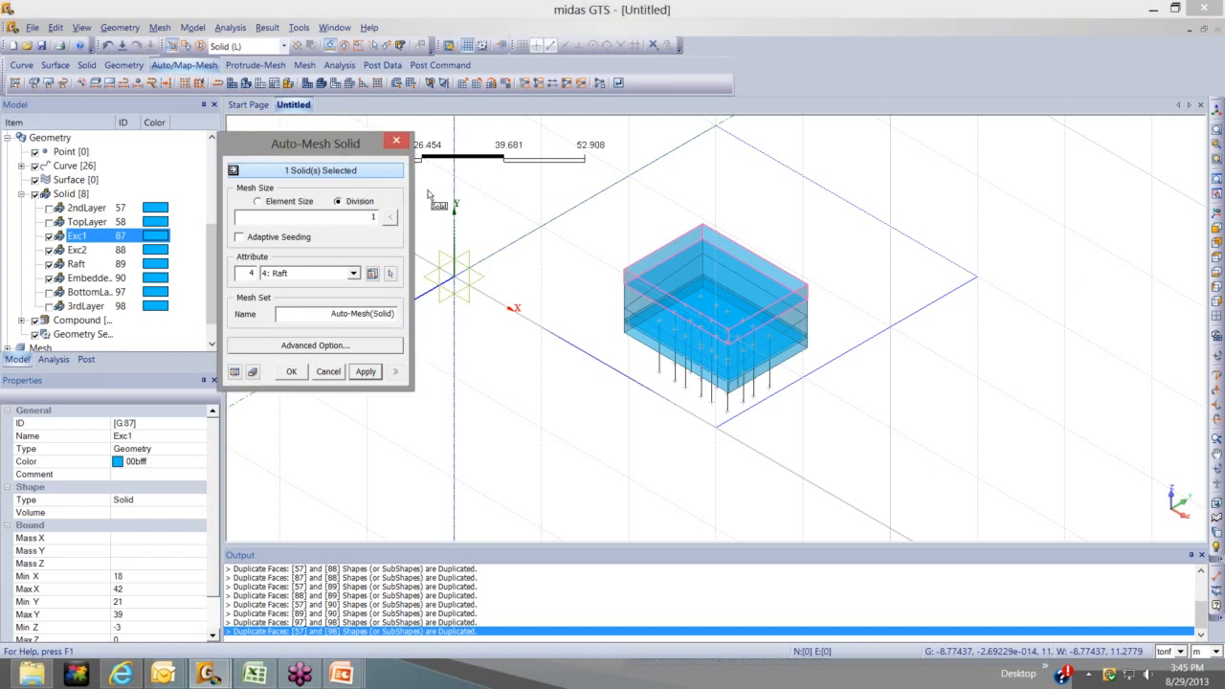
Assign the Top Soil attribute to the solid mesh, name the mesh set Exc1, and preview its seeding
click(353, 273)
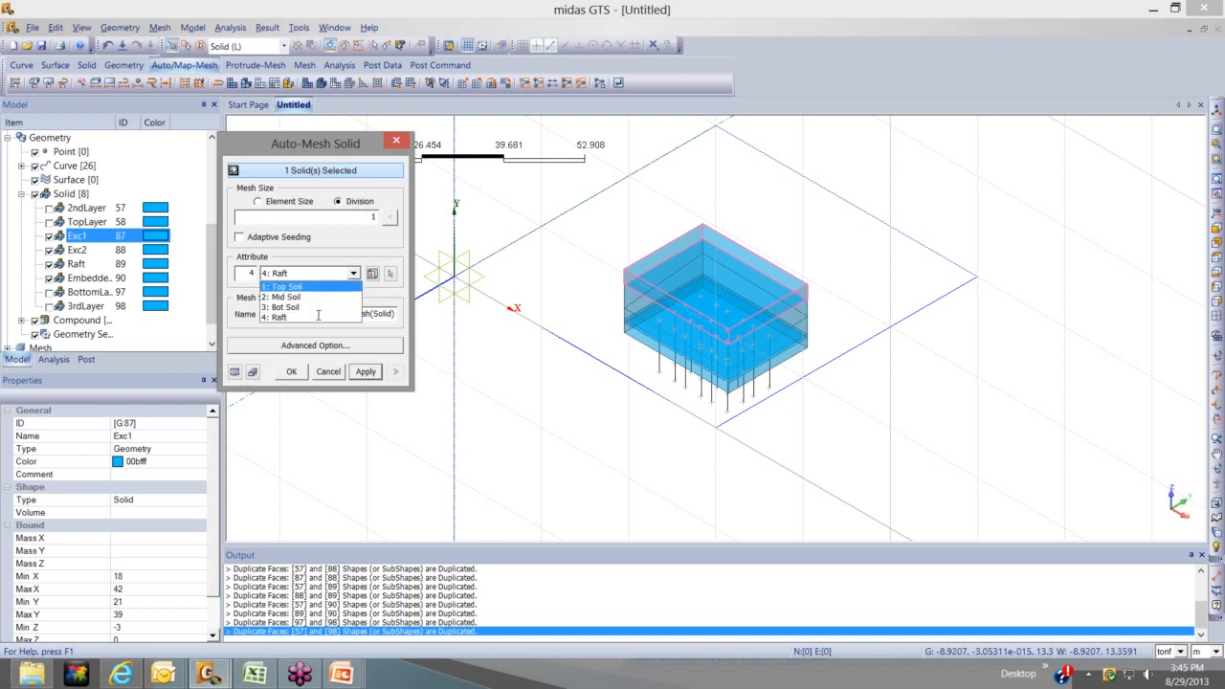
key(Return)
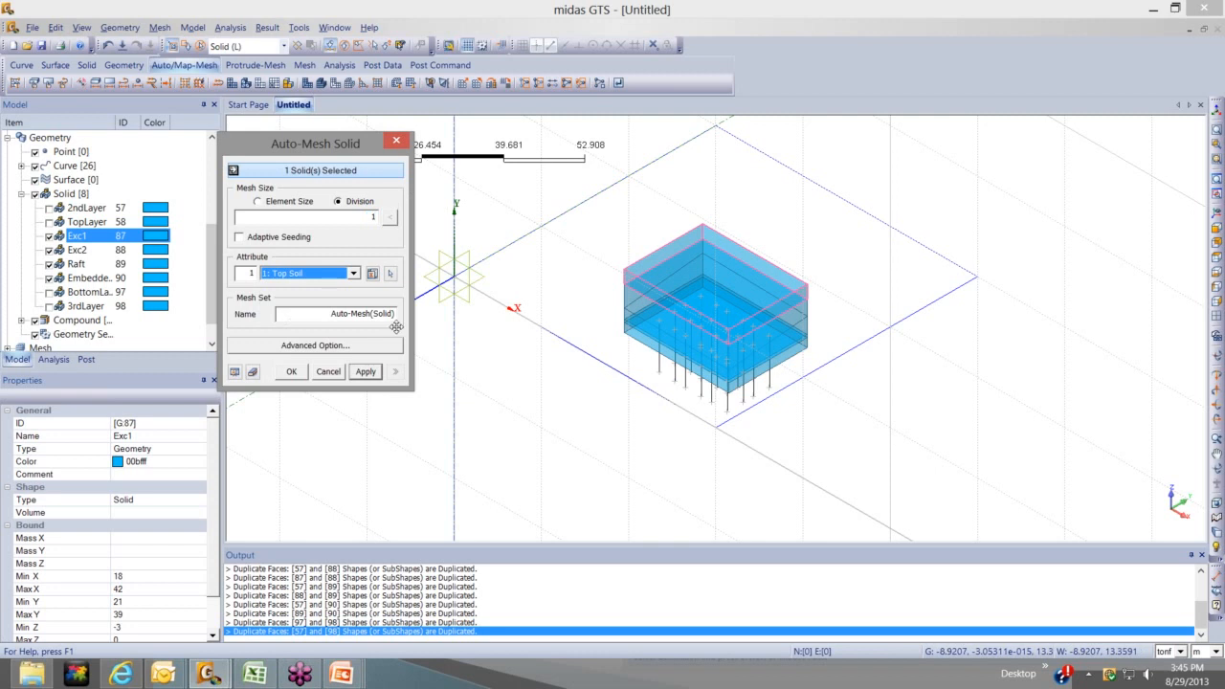
key(Tab)
key(BackSpace)
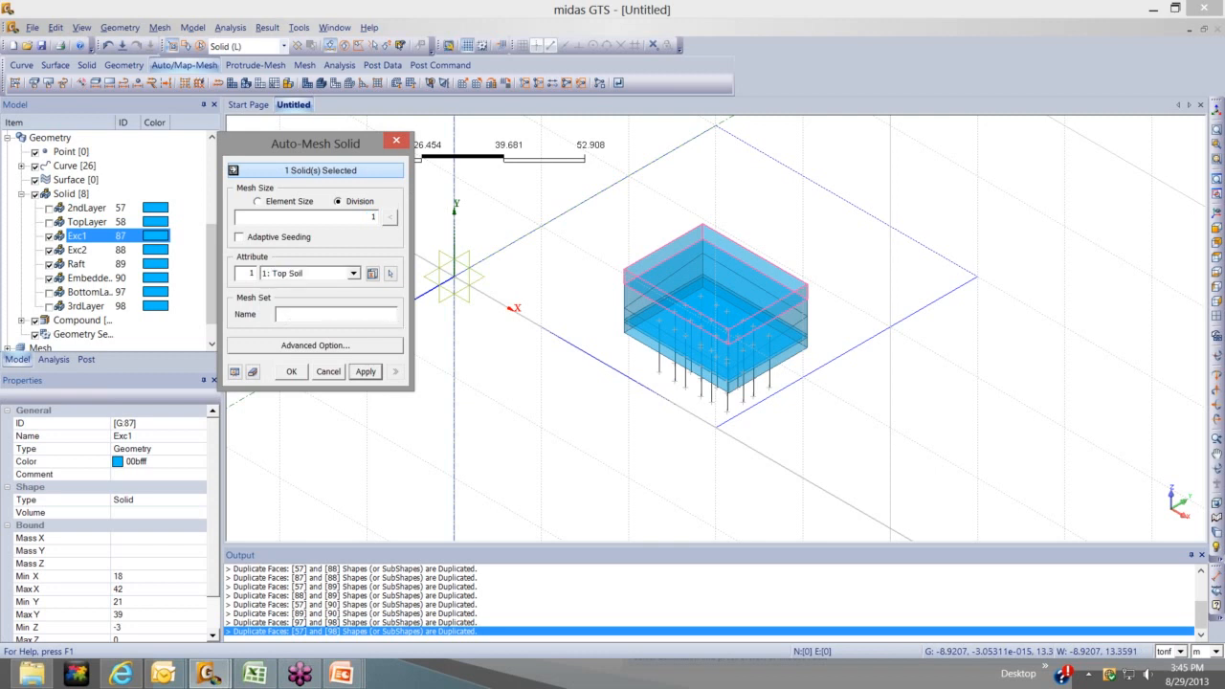
text(Exc1)
click(234, 372)
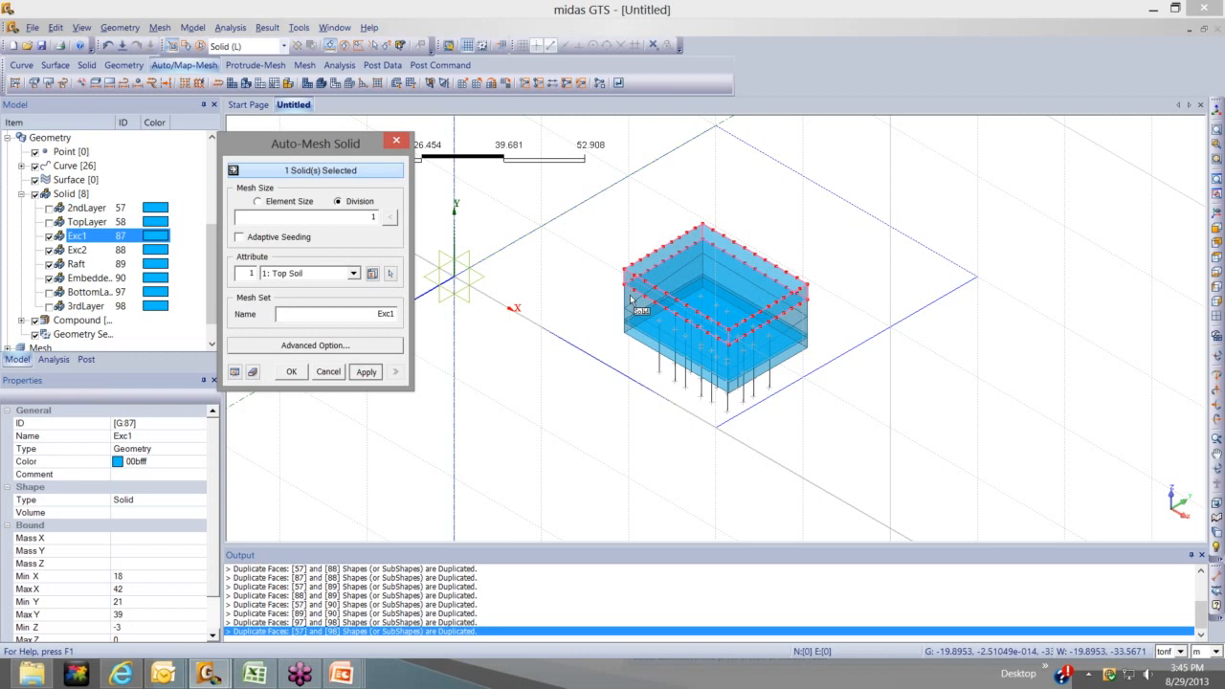
Generate the Exc1 mesh and mesh the Exc2 solid with the Mid Soil attribute into a mesh set named Exc2
middle_drag(686, 287, 637, 311)
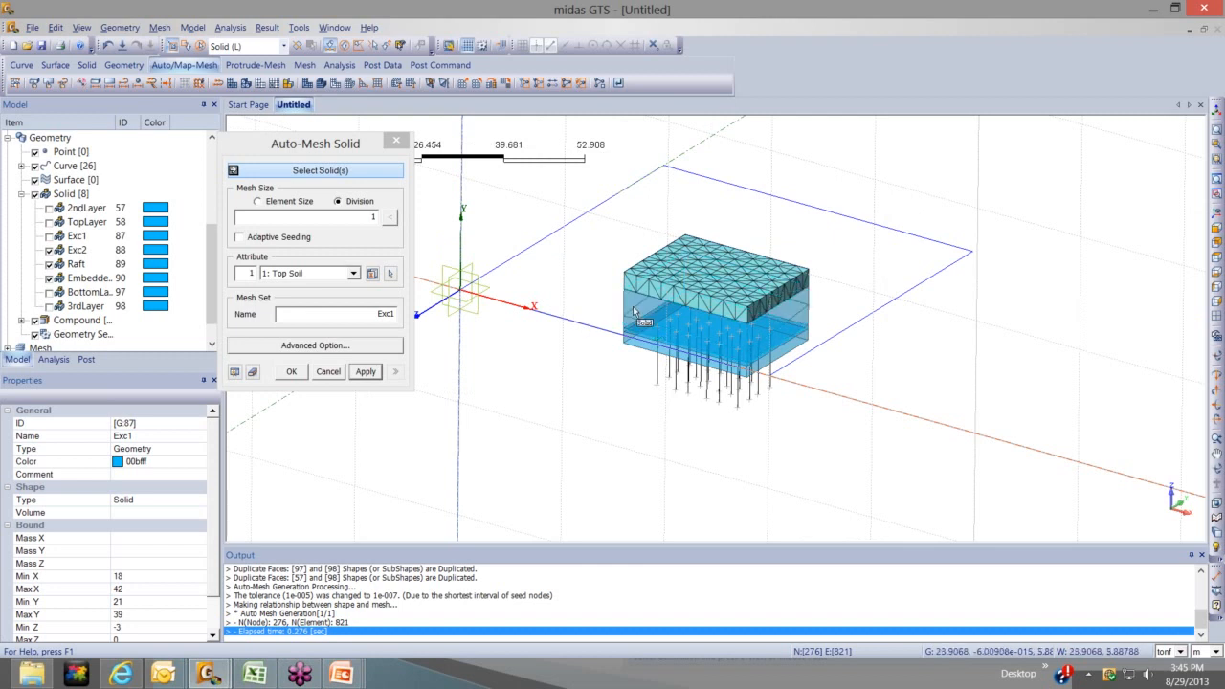
click(634, 311)
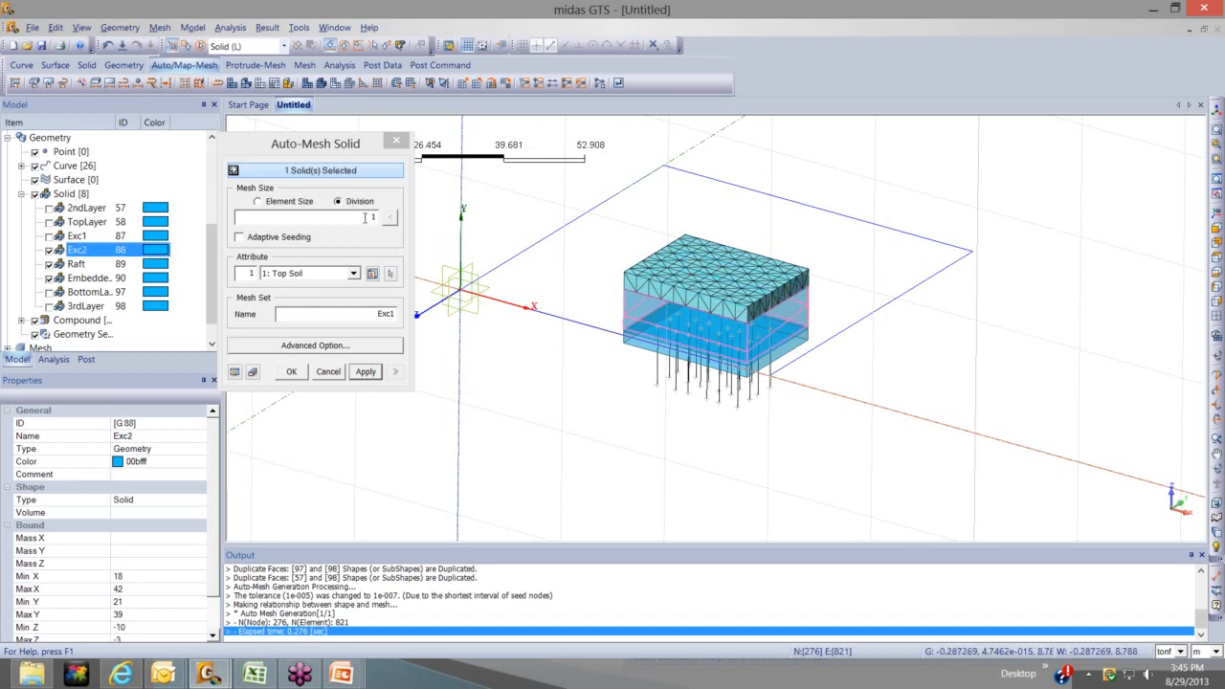
click(354, 274)
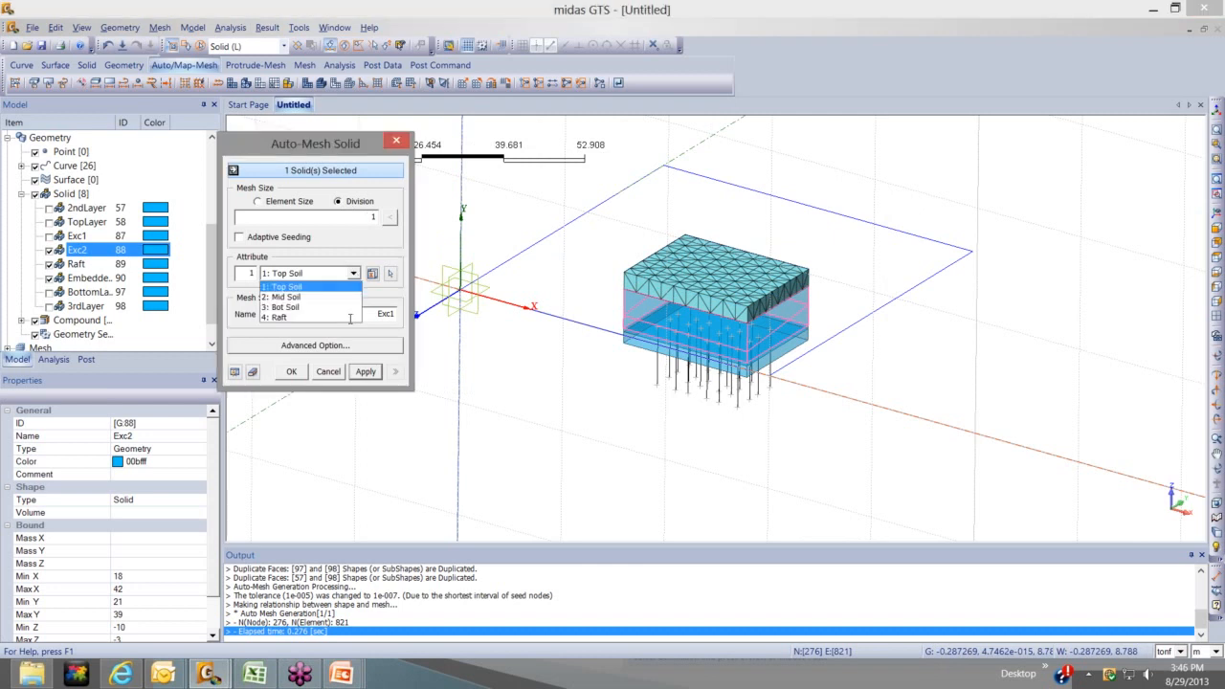
click(316, 297)
drag(394, 314, 388, 314)
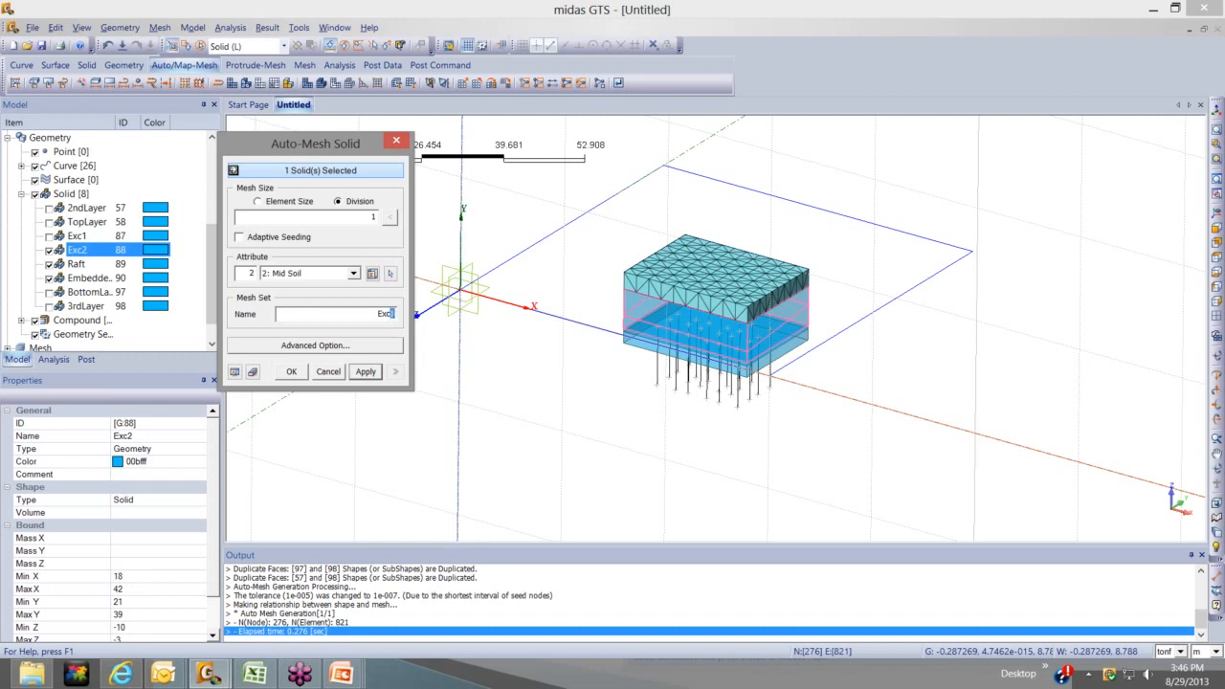
text(2)
middle_drag(634, 312, 364, 378)
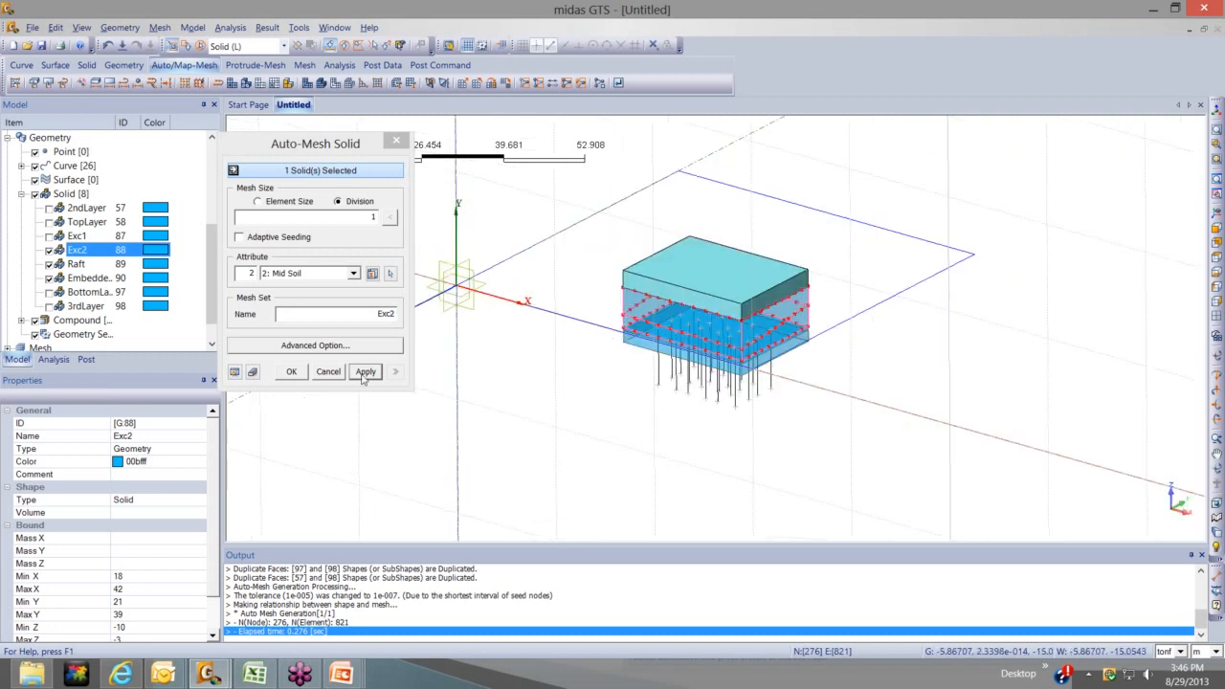
click(364, 372)
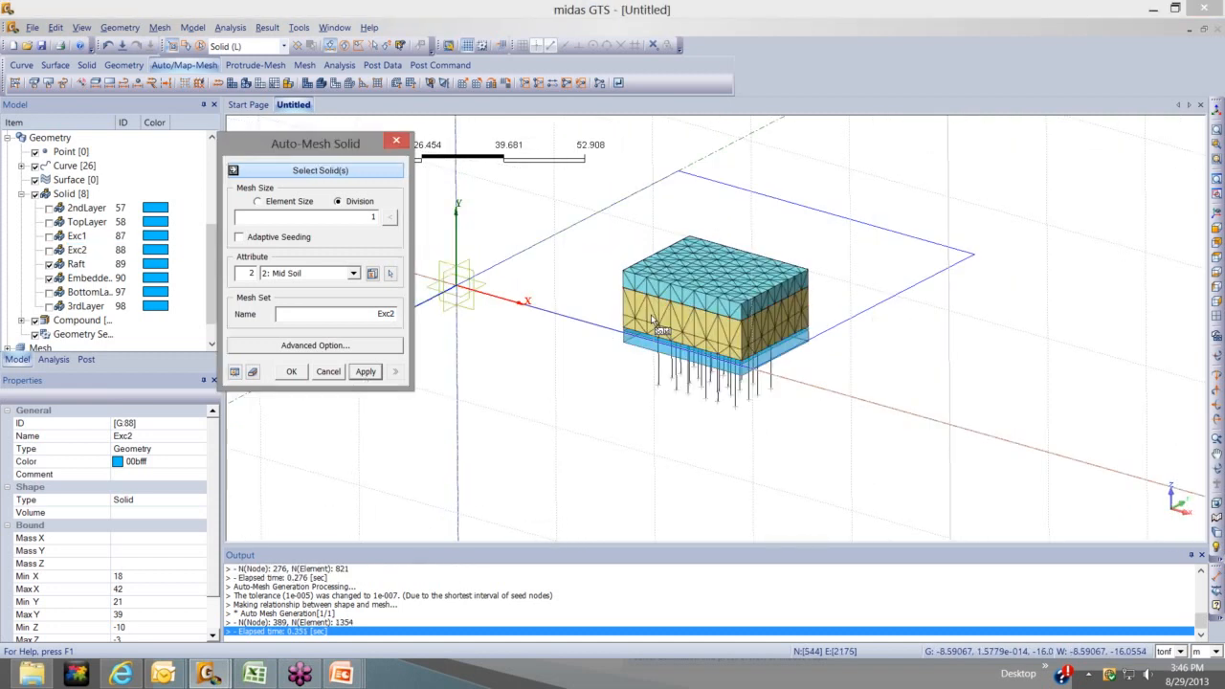
Mesh the thin Raft solid below Exc2 with the Mid Soil attribute and division 1, naming the mesh set Raft
middle_drag(720, 362, 711, 367)
scroll(710, 367, up, 3)
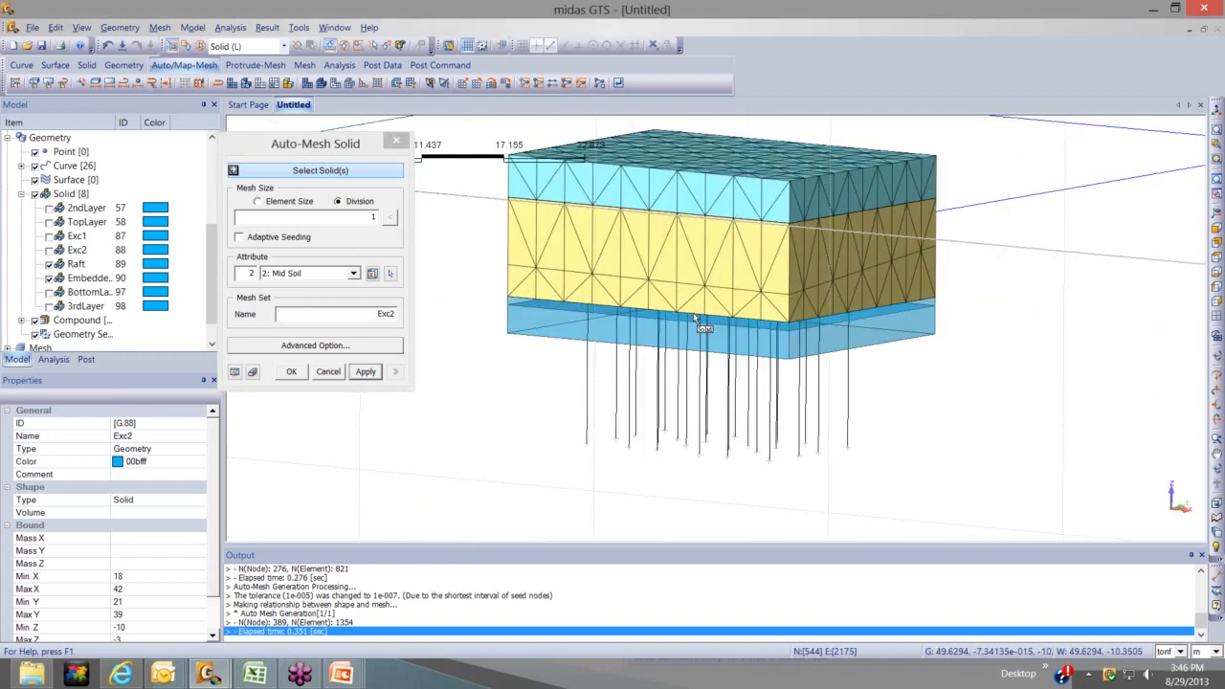
click(697, 321)
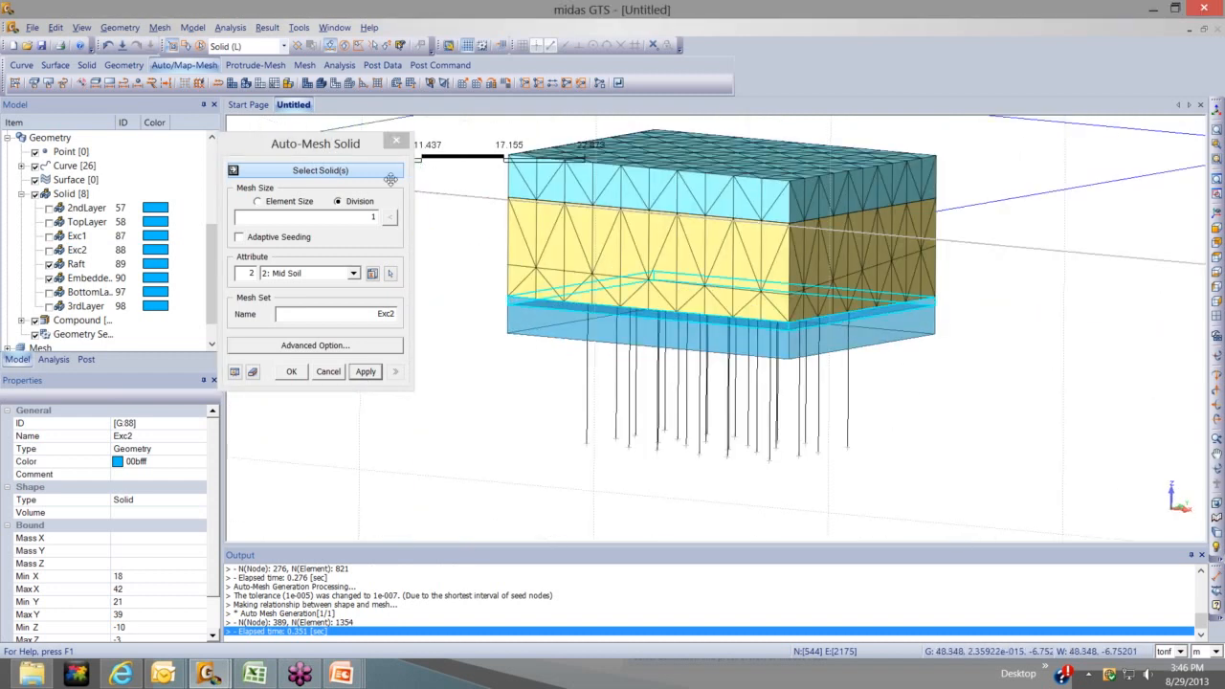
click(518, 301)
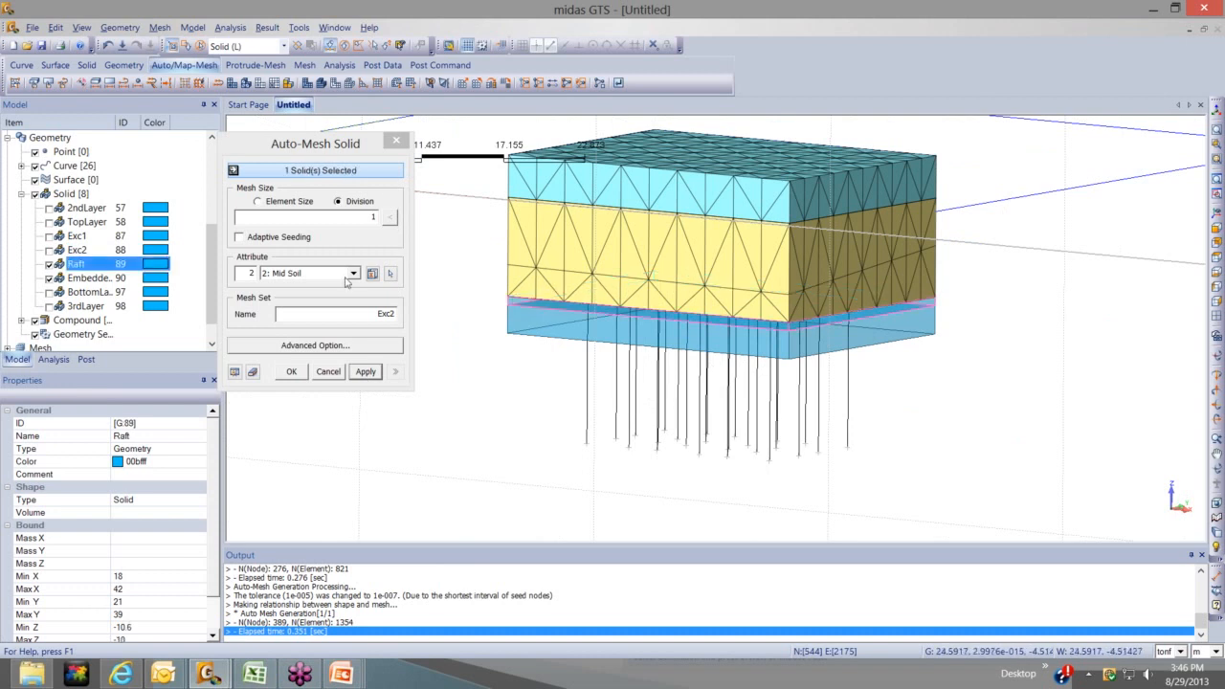
double_click(385, 314)
text(Raft)
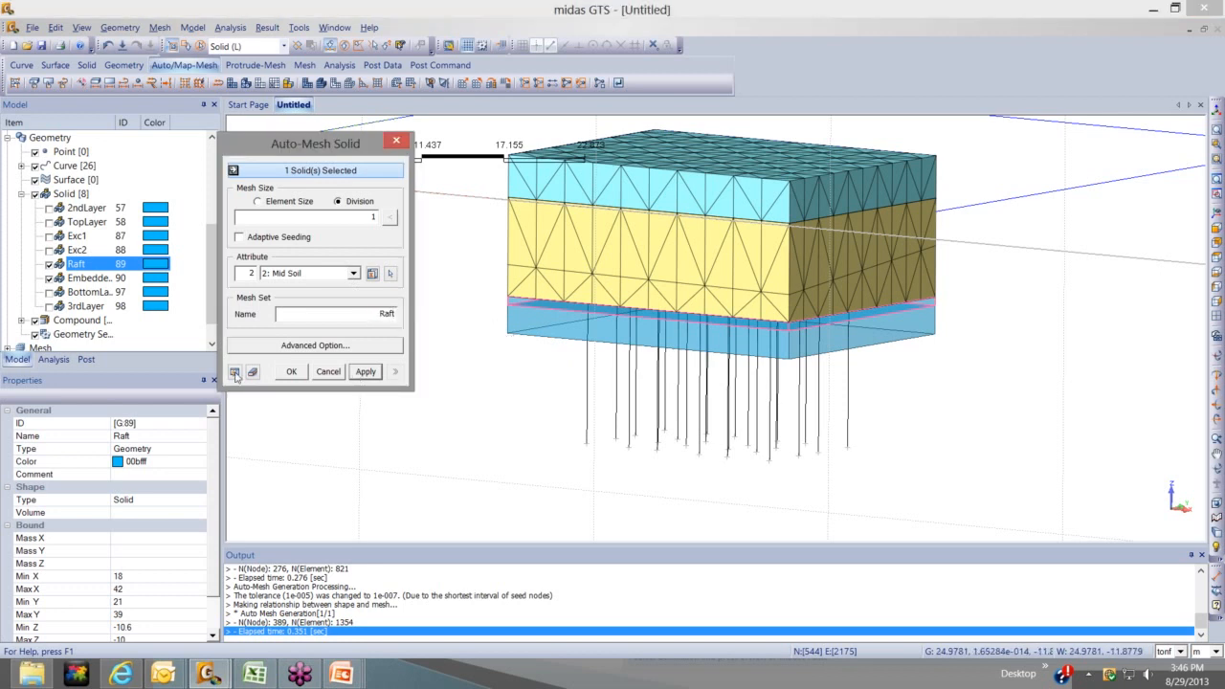
click(579, 325)
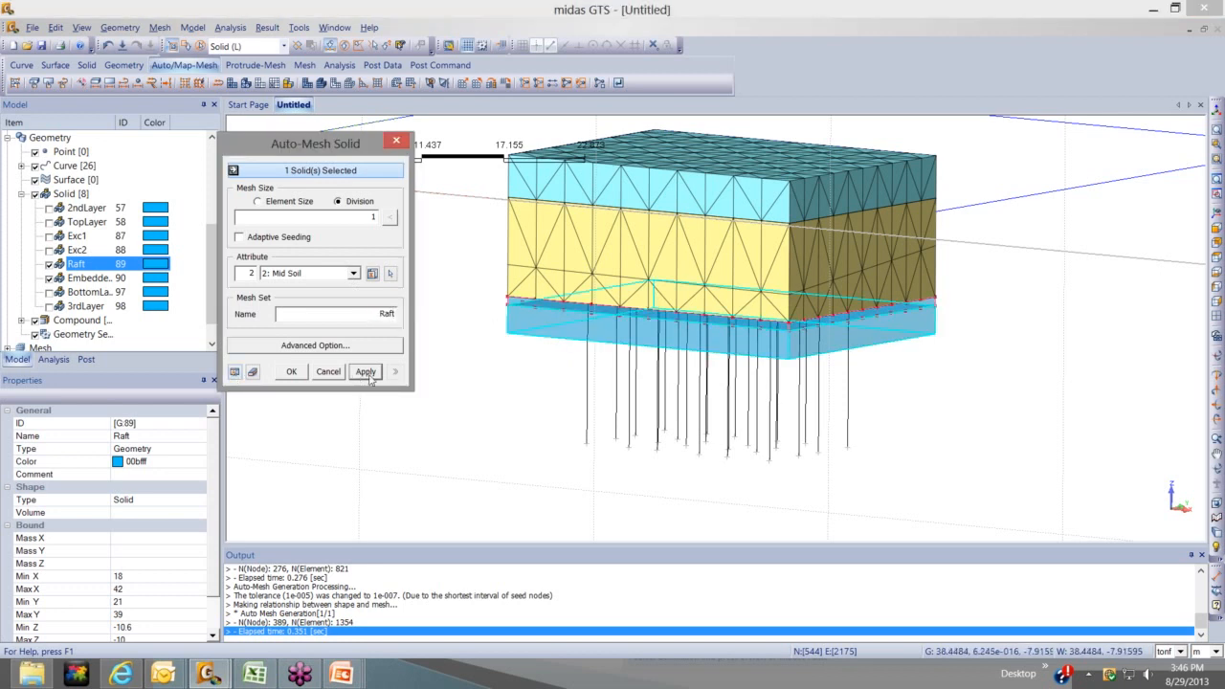
click(368, 373)
Mesh the EmbeddedLimit solid beneath the raft with the Mid Soil attribute into a mesh set named EmbeddedLimit
click(515, 324)
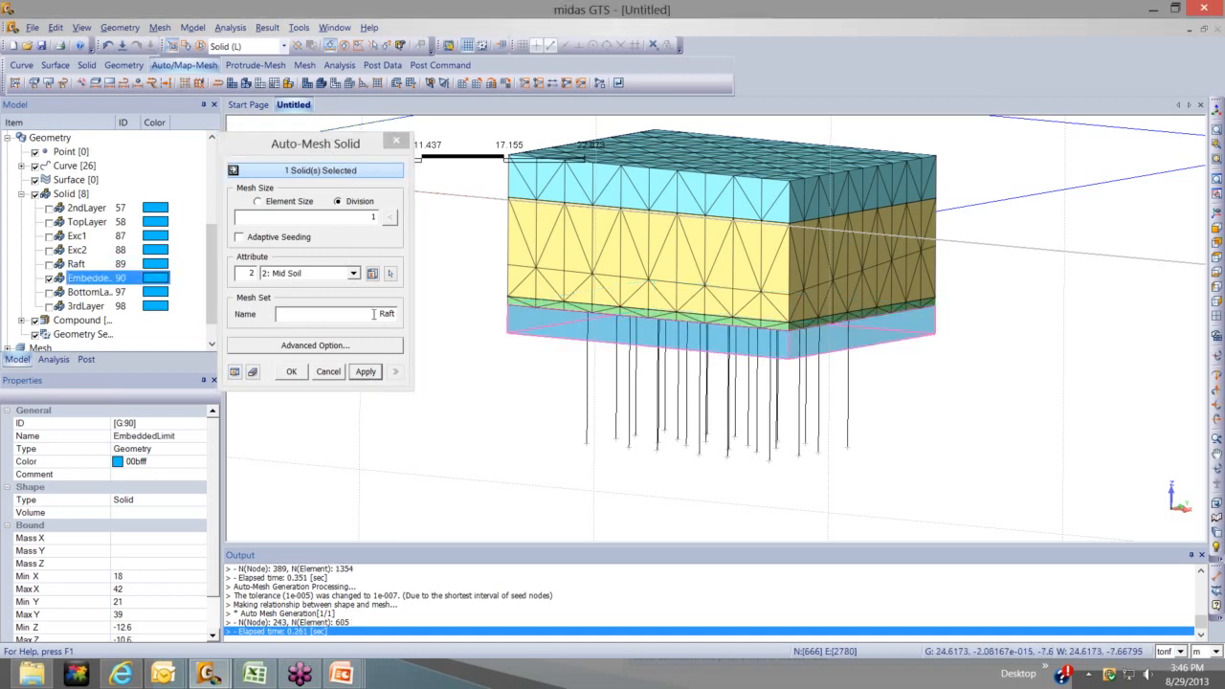
click(414, 323)
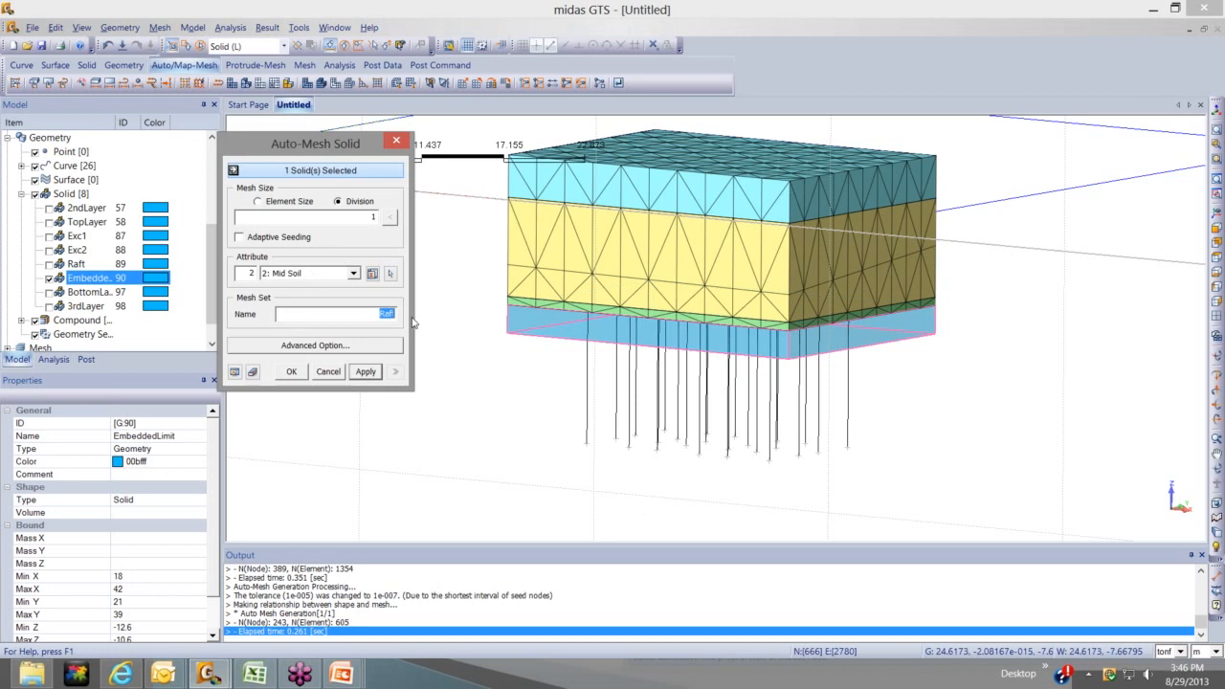
text(EmbeddedLimit)
click(366, 372)
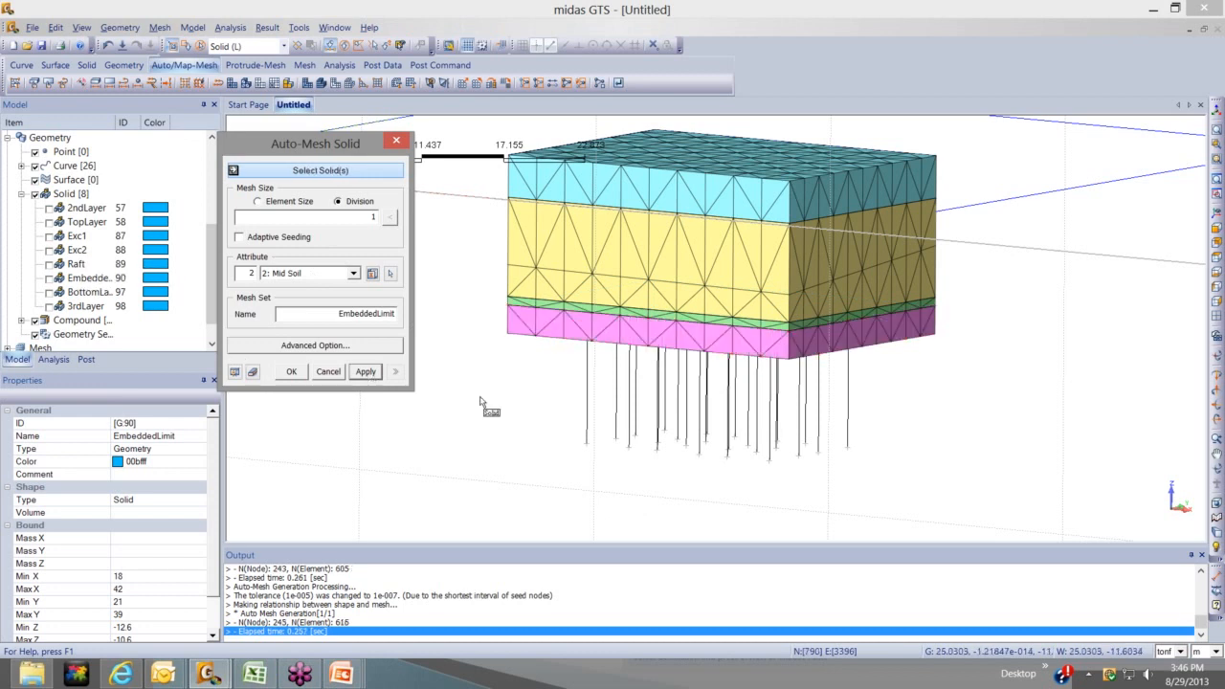
Examine the excavation, raft and embedded limit meshes from several angles and finish Auto-Mesh Solid
ctrl+middle_drag(482, 401, 591, 300)
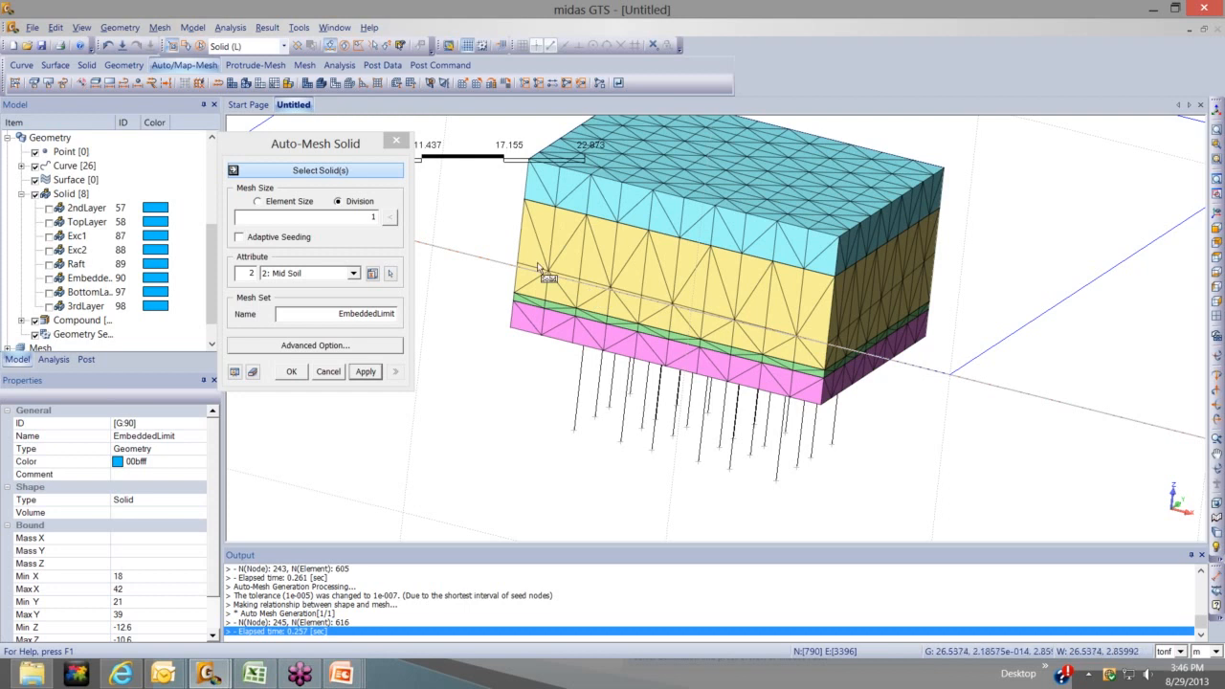
middle_drag(497, 283, 522, 253)
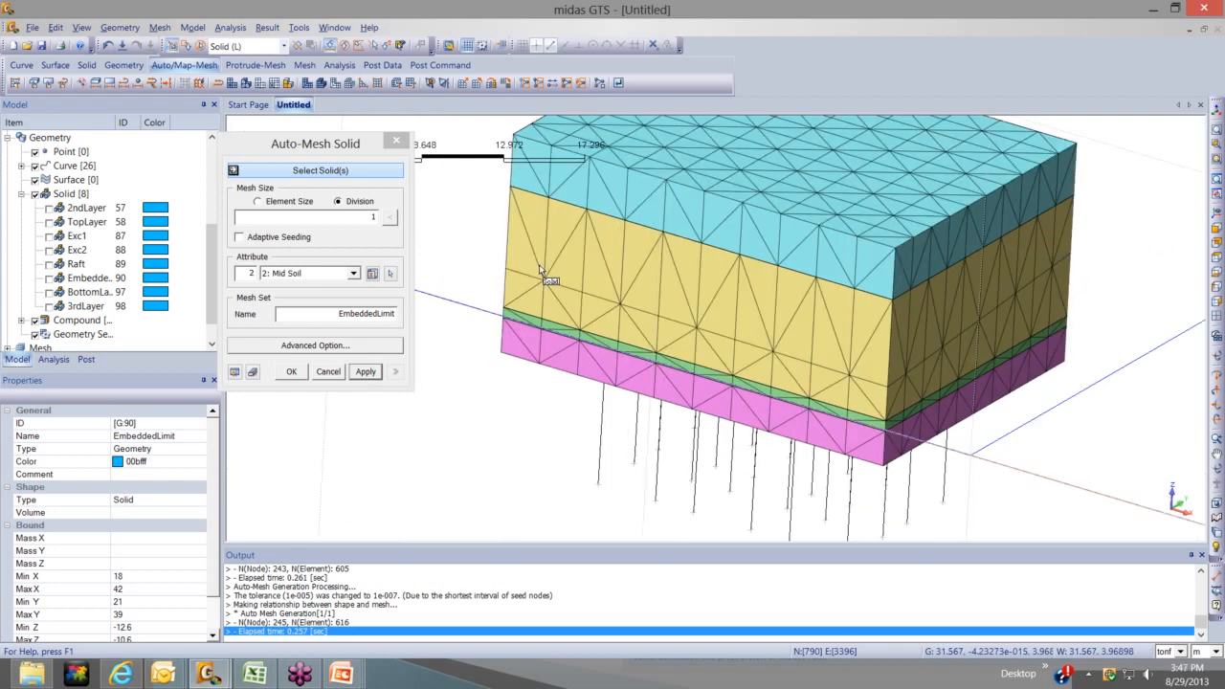
scroll(518, 235, up, 2)
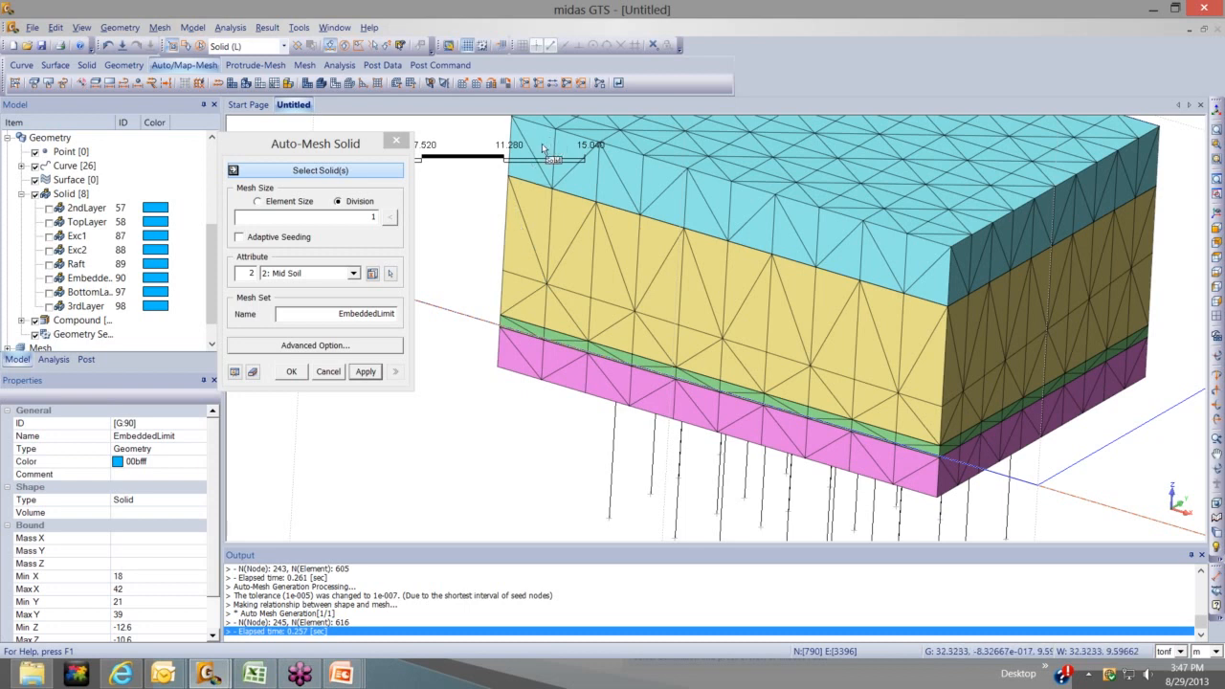
middle_drag(582, 263, 605, 268)
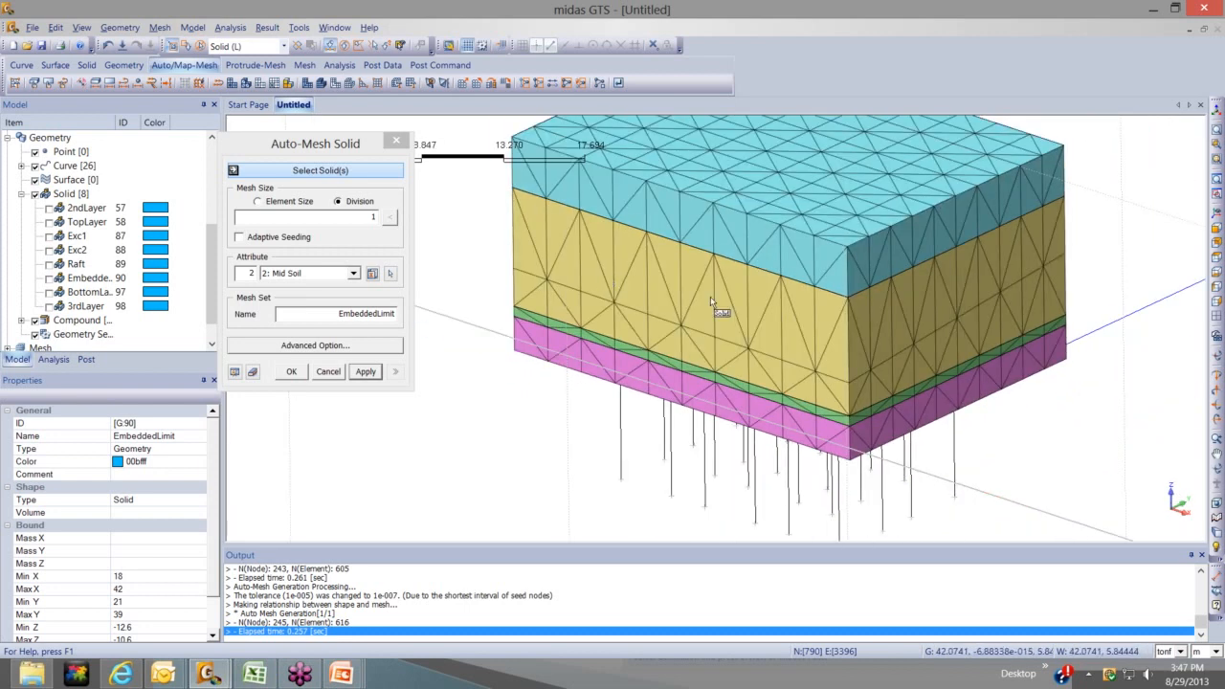
scroll(715, 298, up, 2)
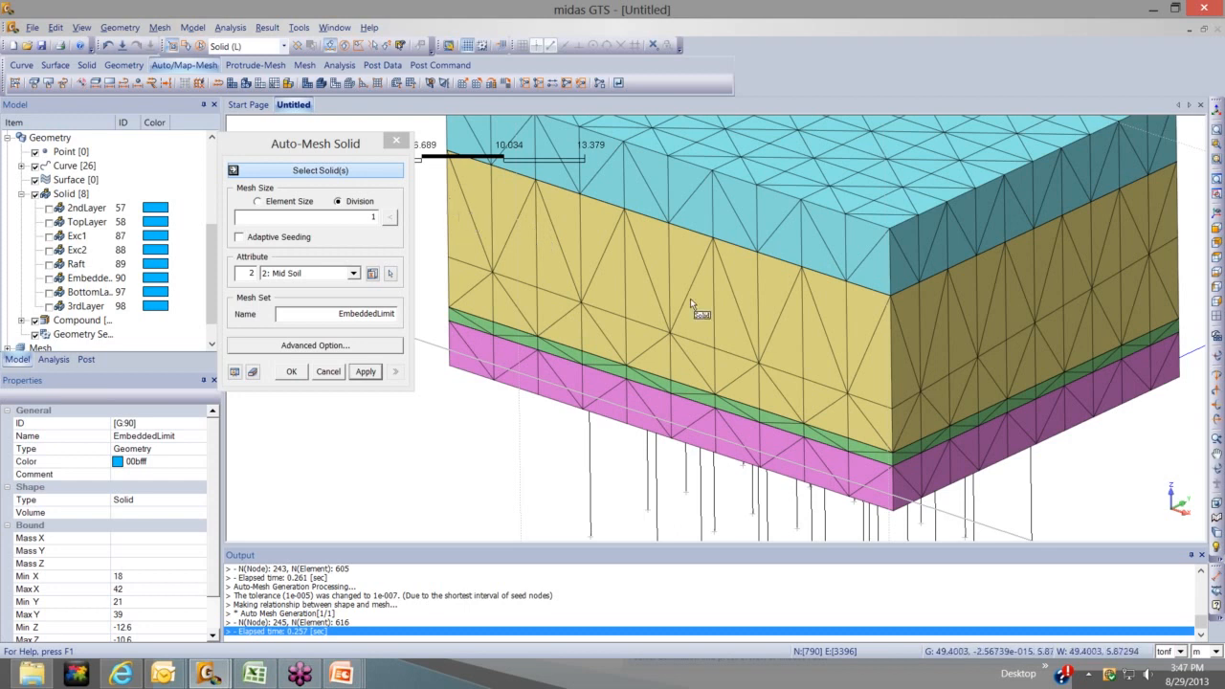
scroll(690, 304, down, 2)
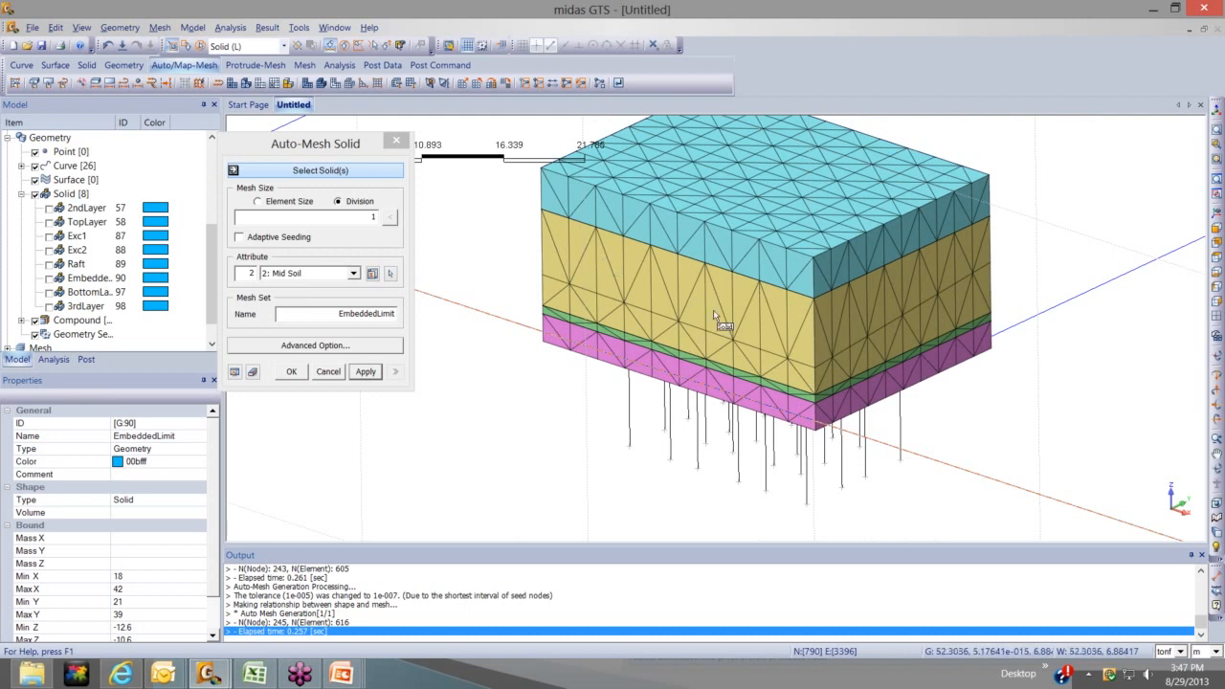
click(398, 141)
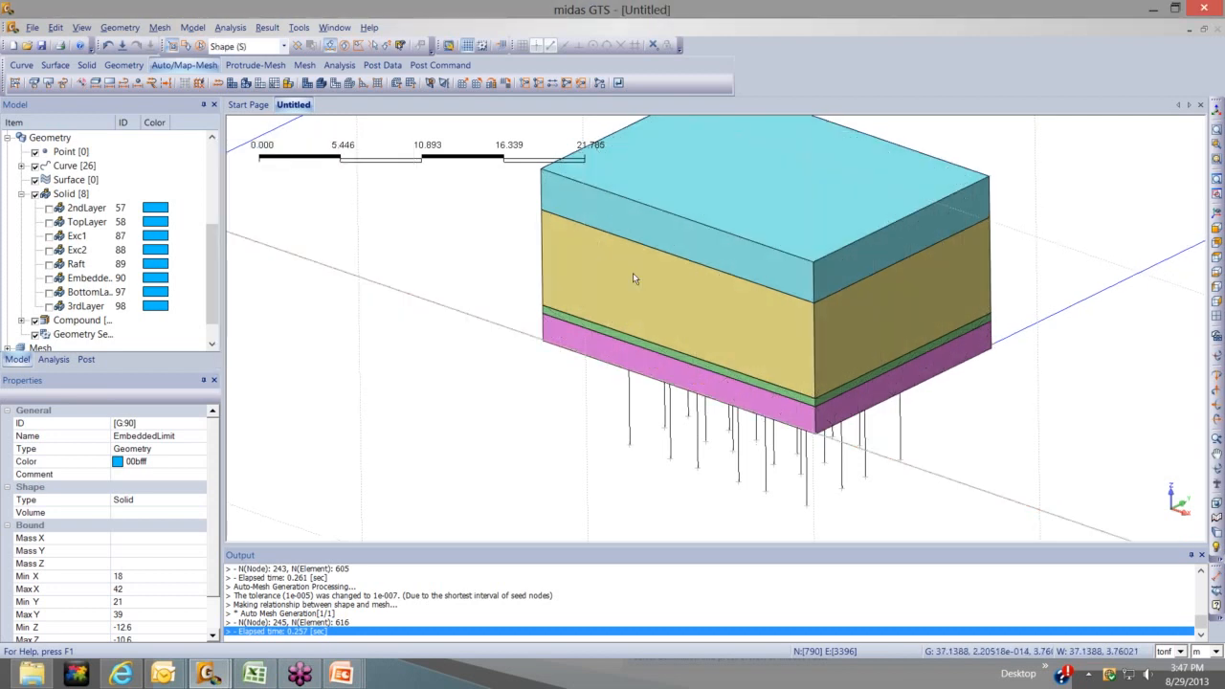
middle_drag(633, 273, 640, 275)
scroll(642, 279, down, 3)
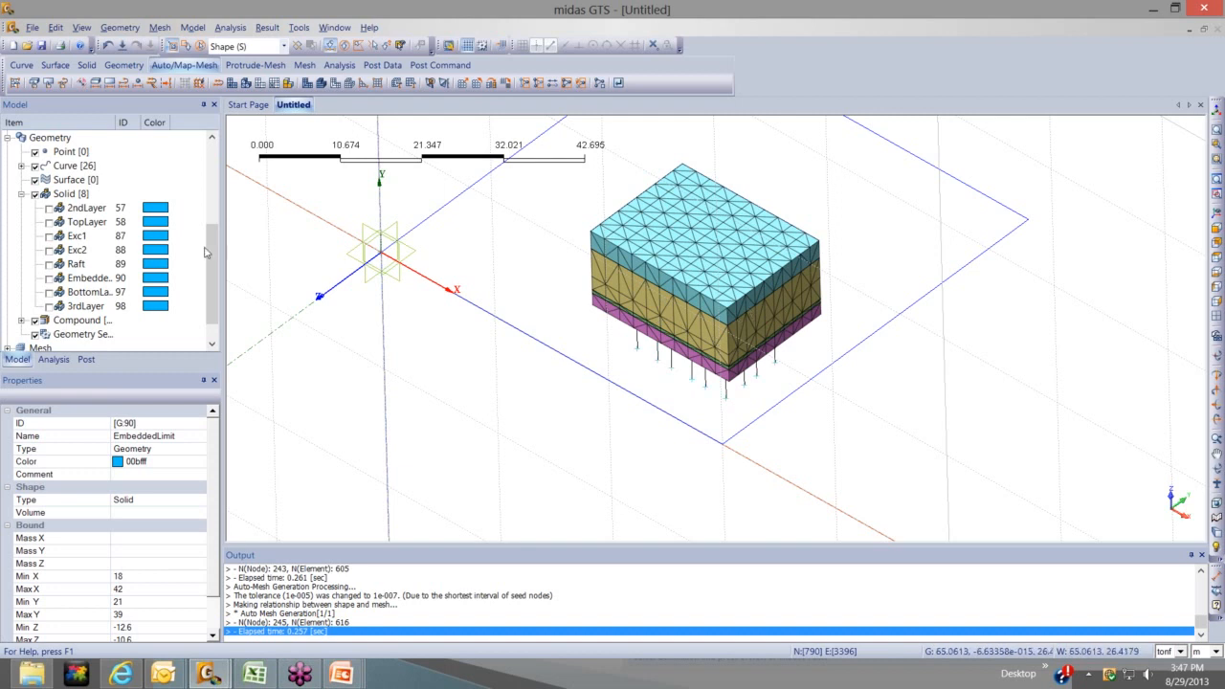
List the generated mesh sets in the model tree and hide them all
scroll(141, 280, down, 1)
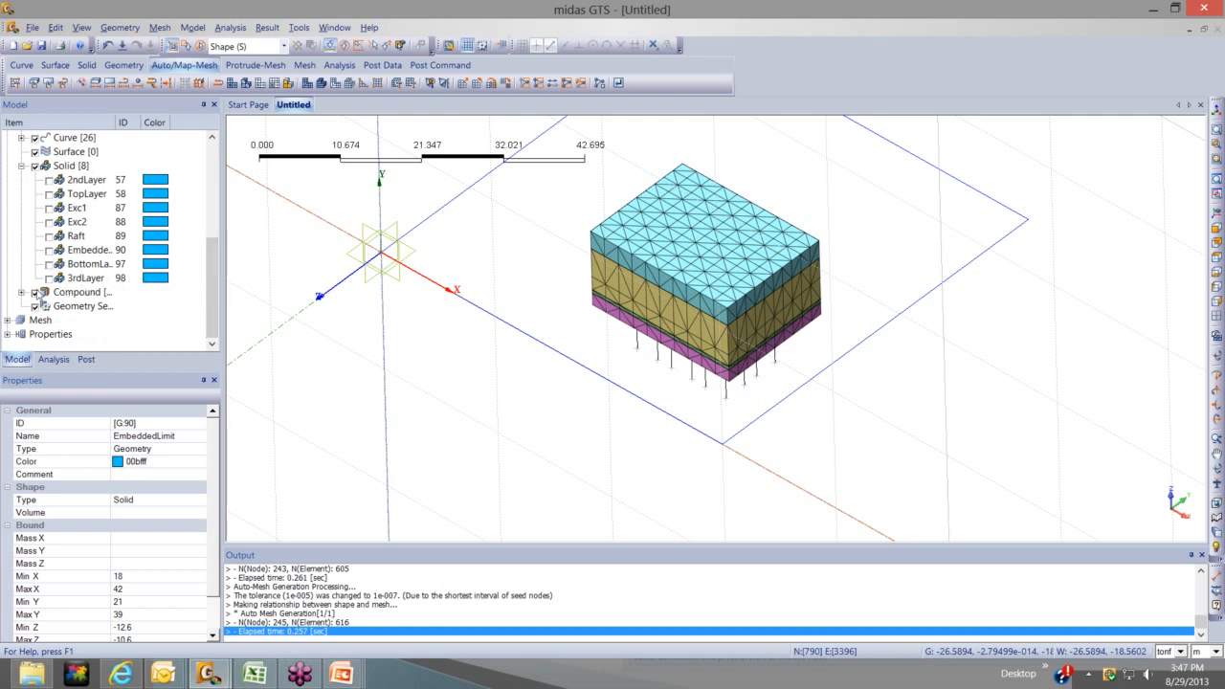
click(7, 320)
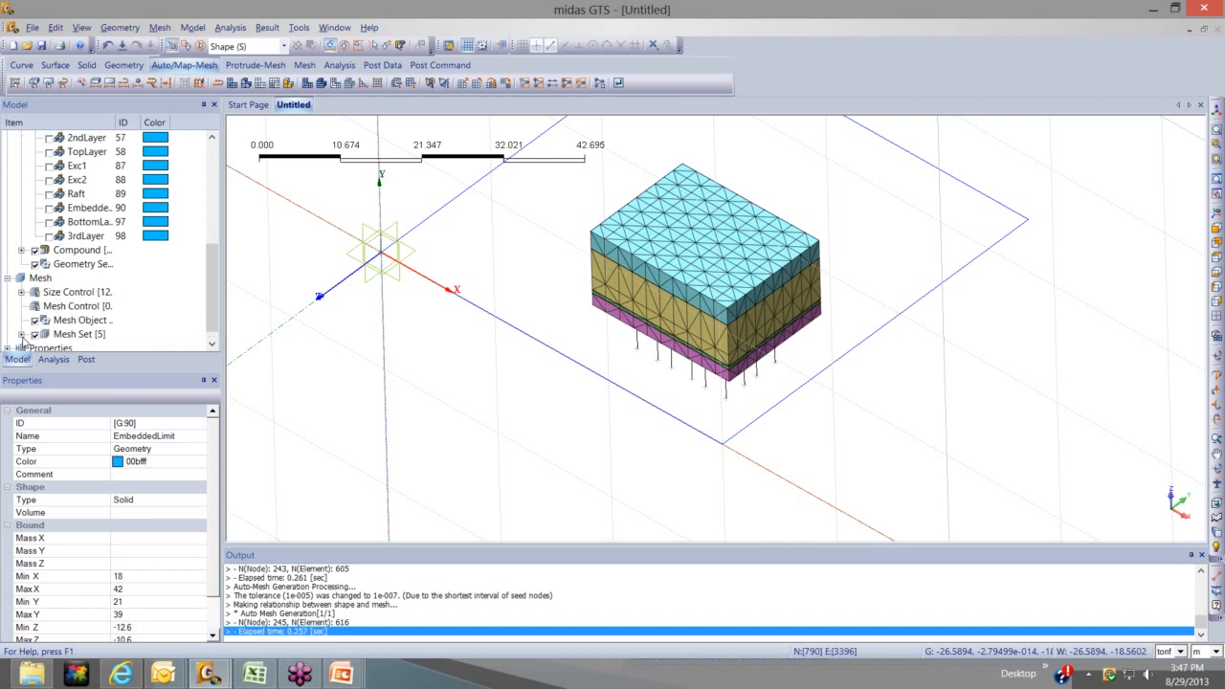
click(21, 334)
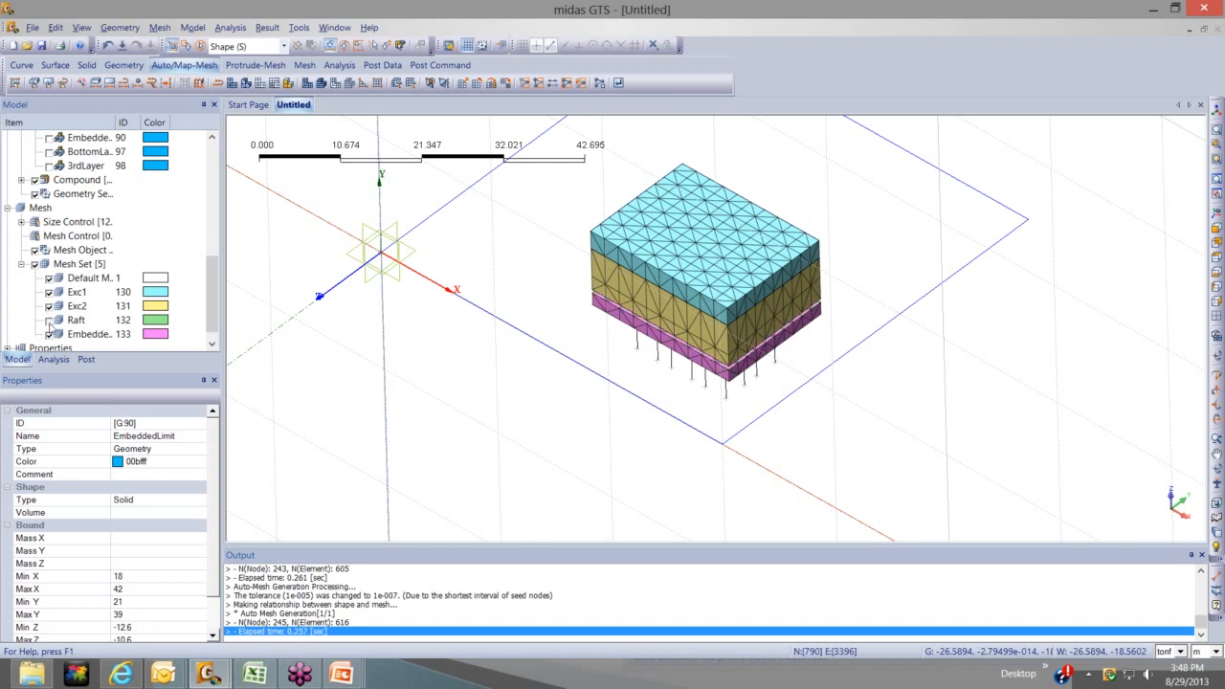
click(35, 265)
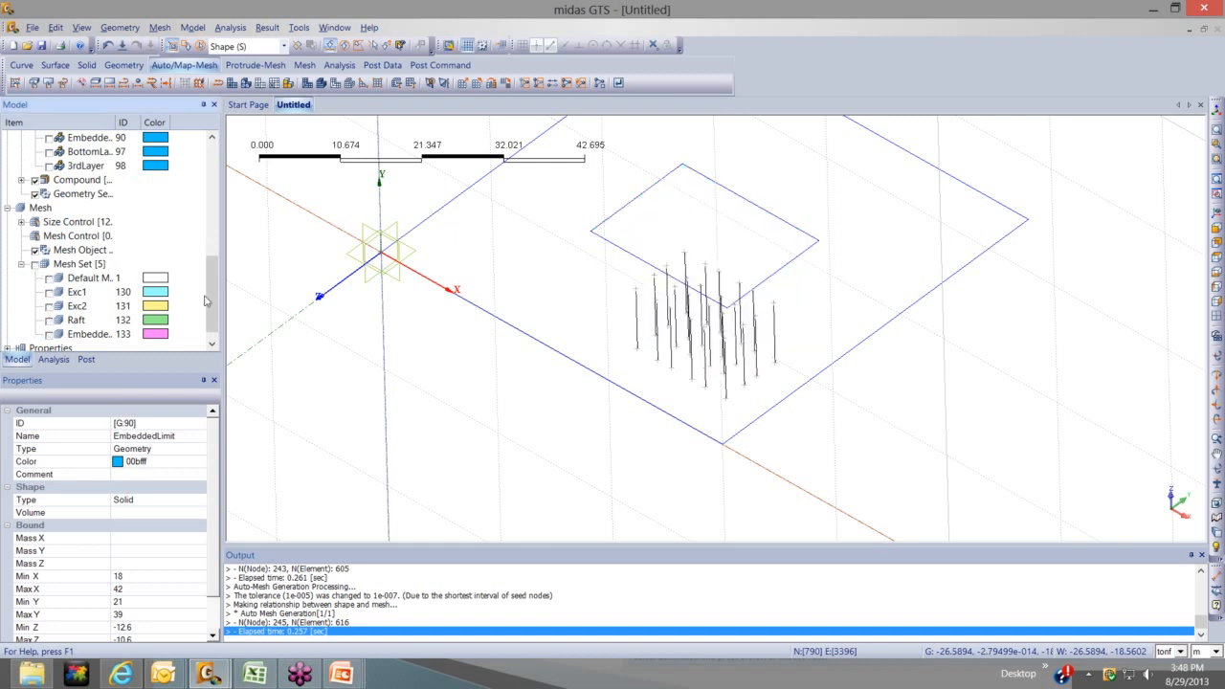
Show the Exc1, Exc2, Raft and EmbeddedLimit geometry solids
scroll(204, 301, up, 3)
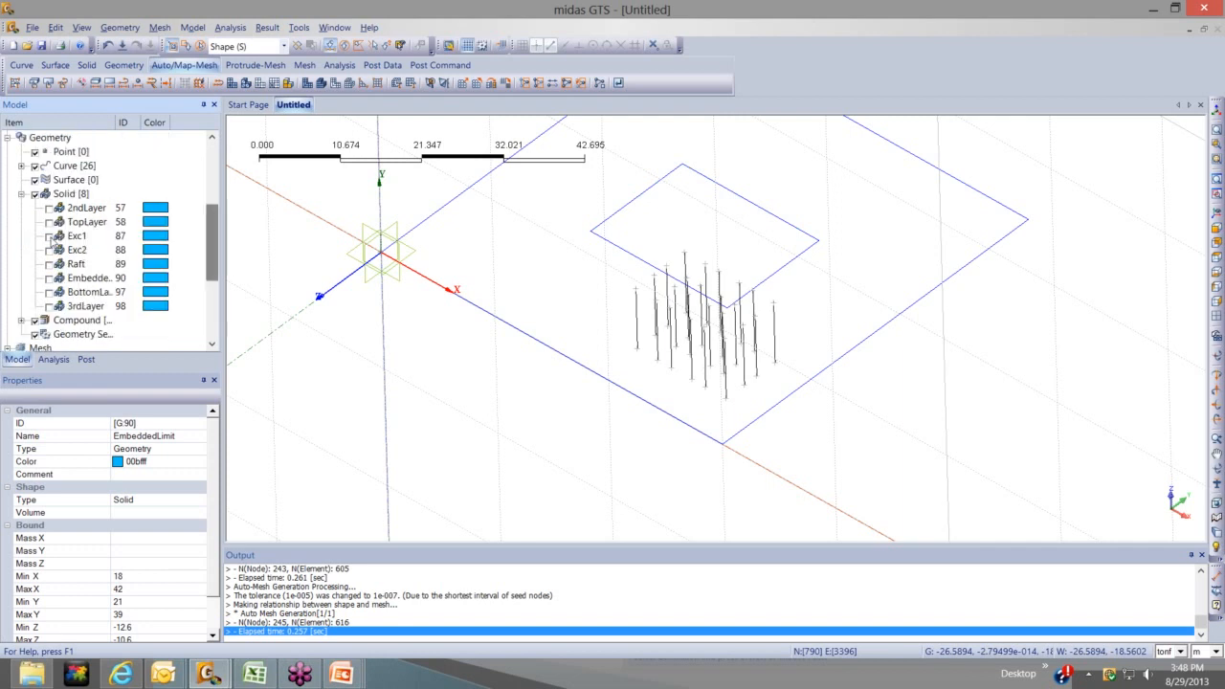
click(49, 236)
click(49, 250)
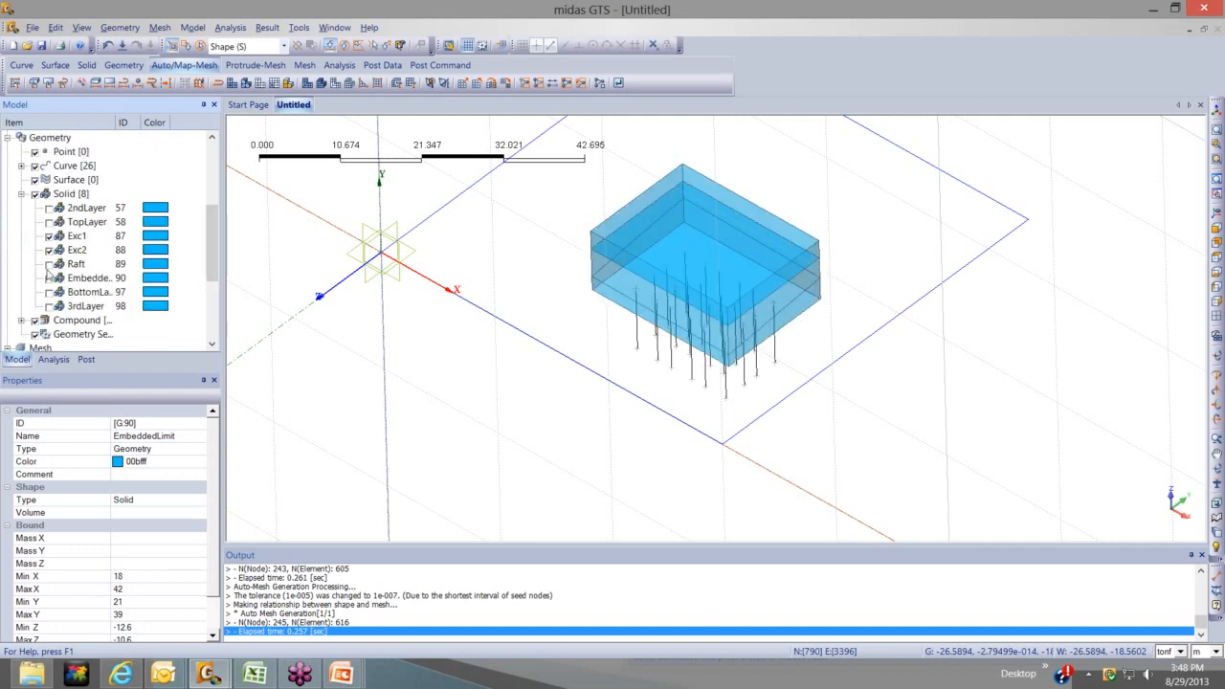
click(49, 264)
click(49, 277)
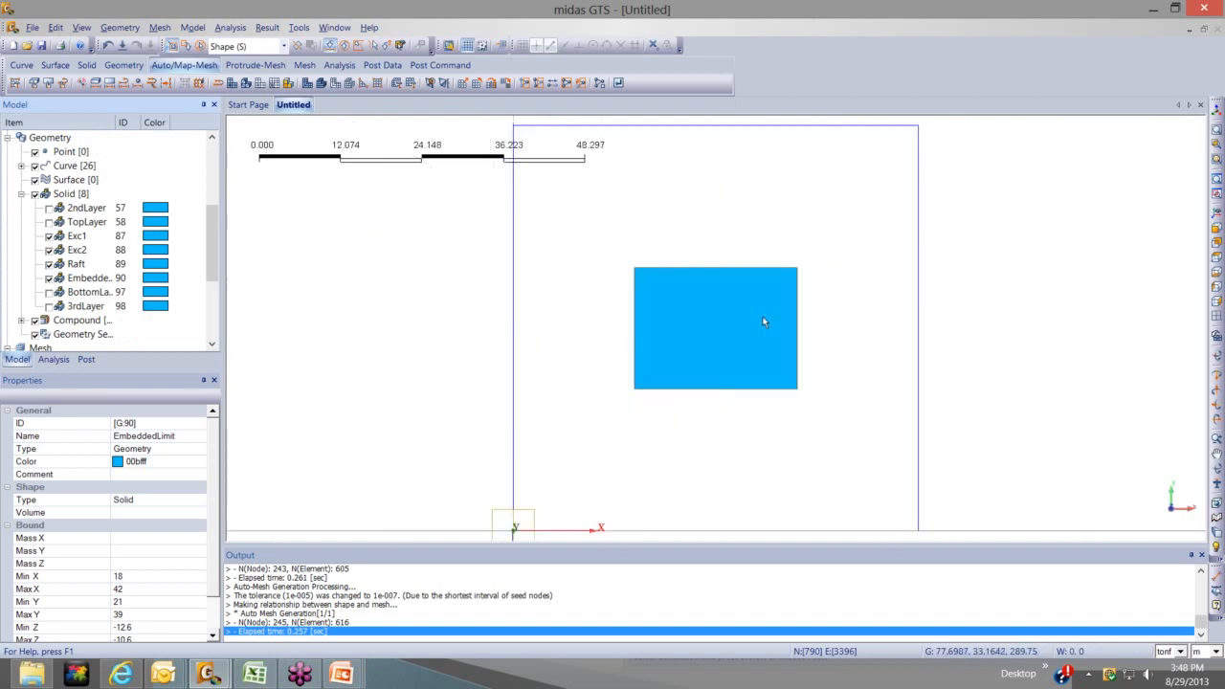
click(120, 29)
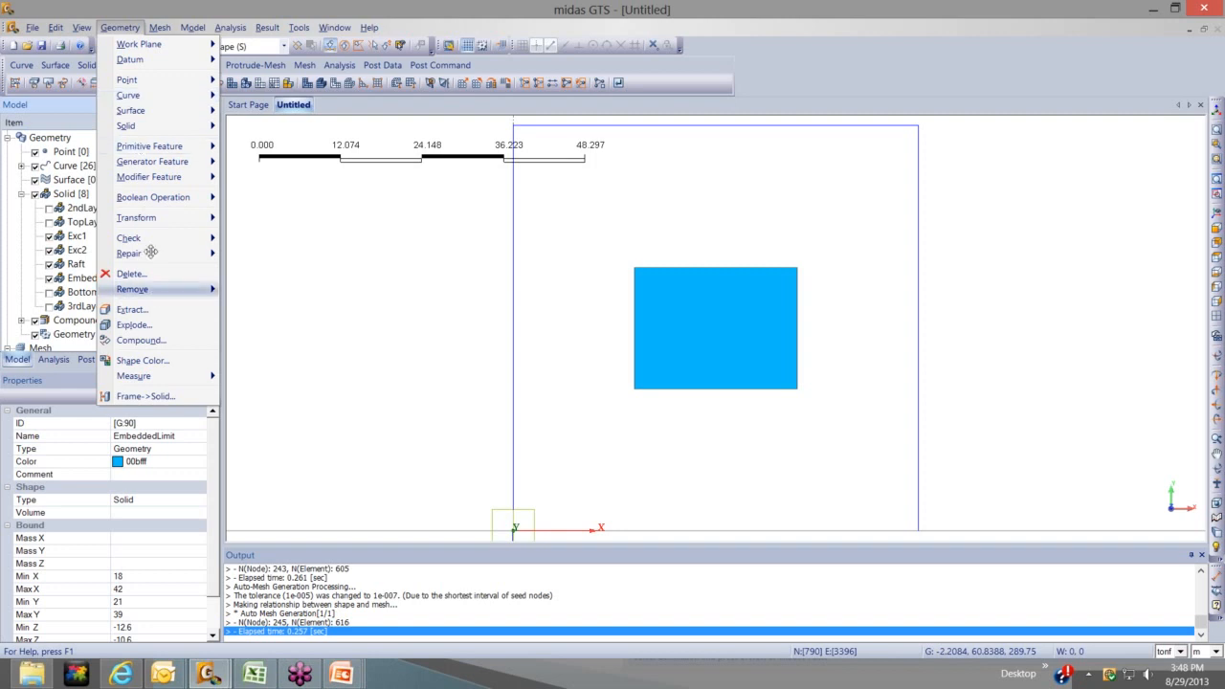
click(132, 310)
drag(181, 145, 200, 154)
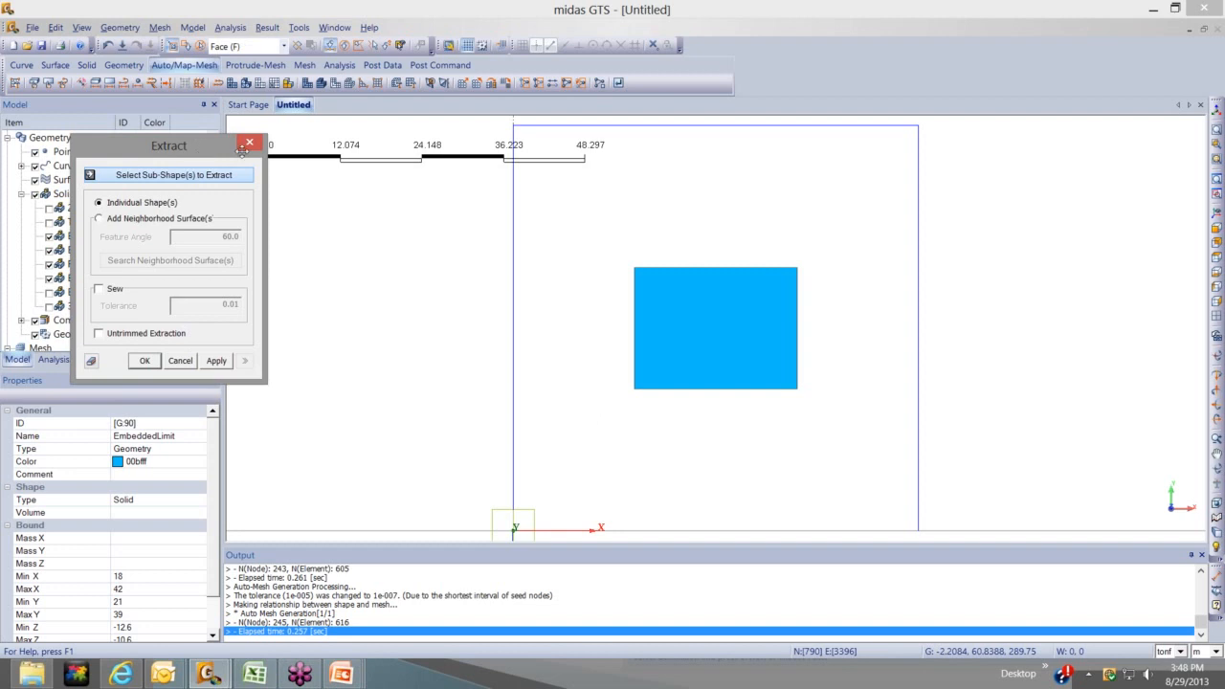
key(Escape)
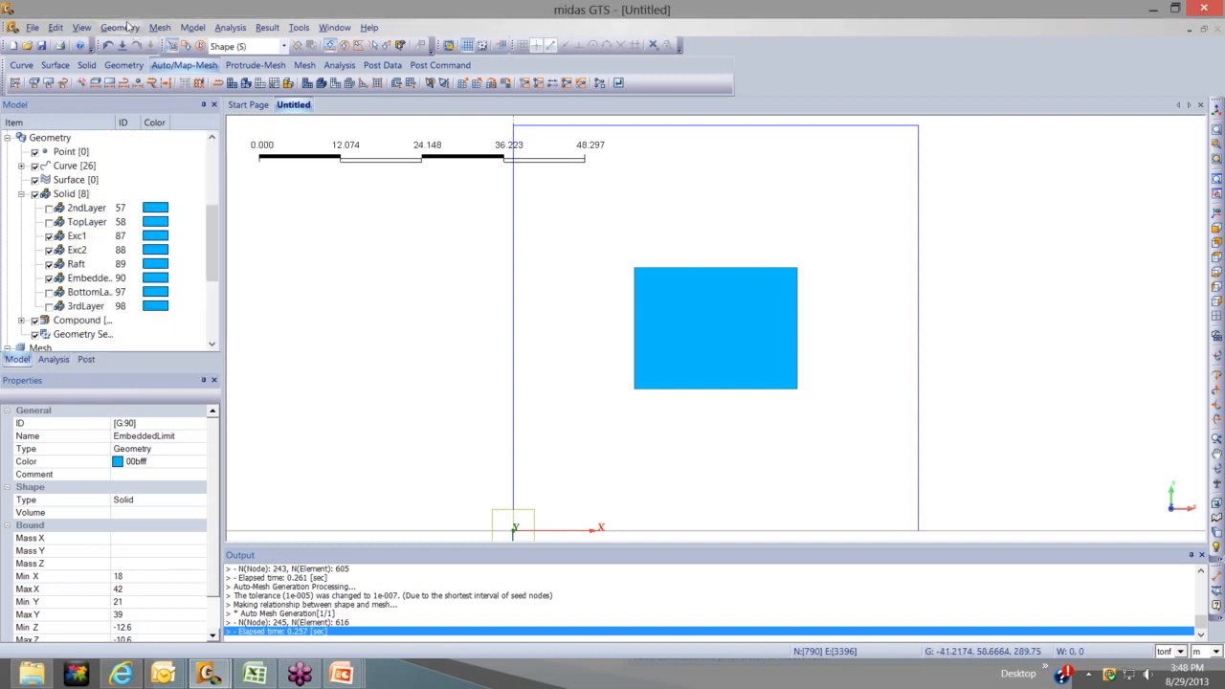
click(122, 27)
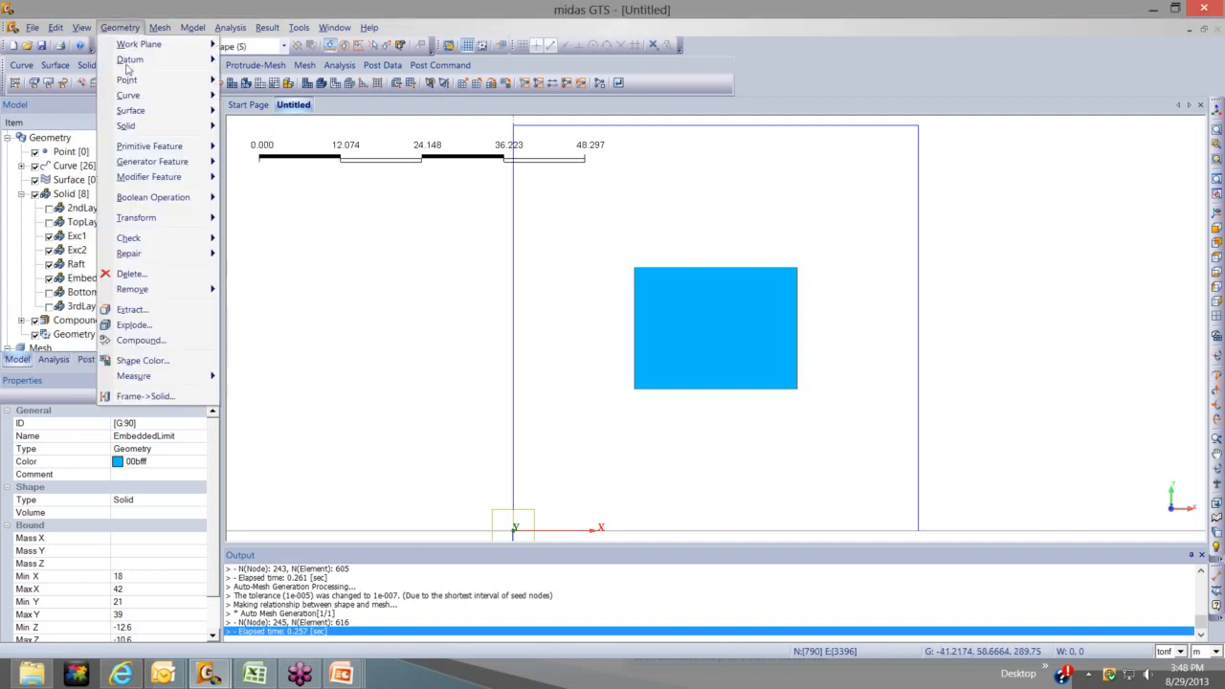
mouse_move(135, 176)
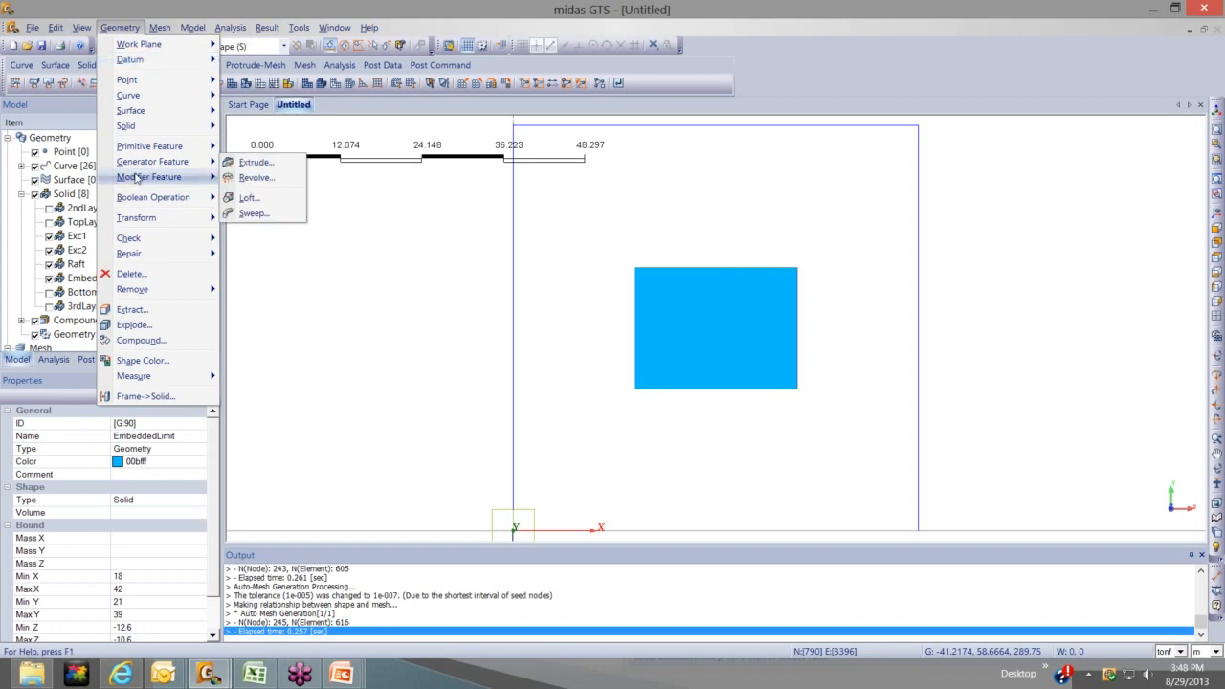
click(1072, 565)
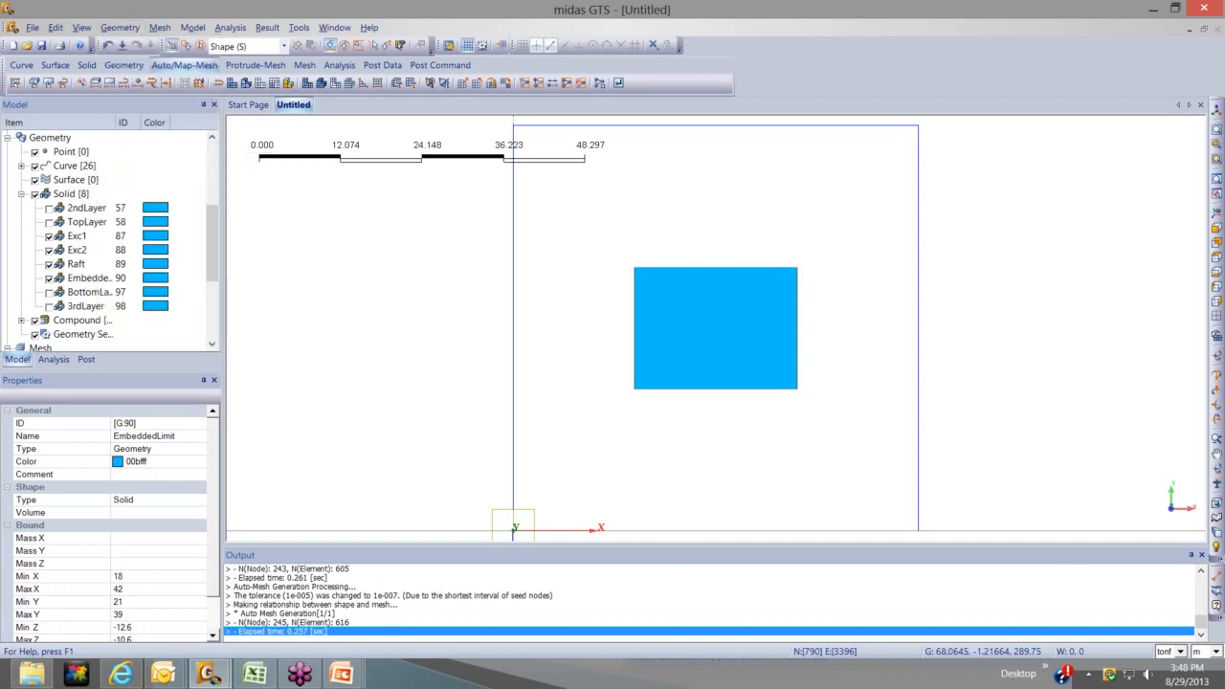
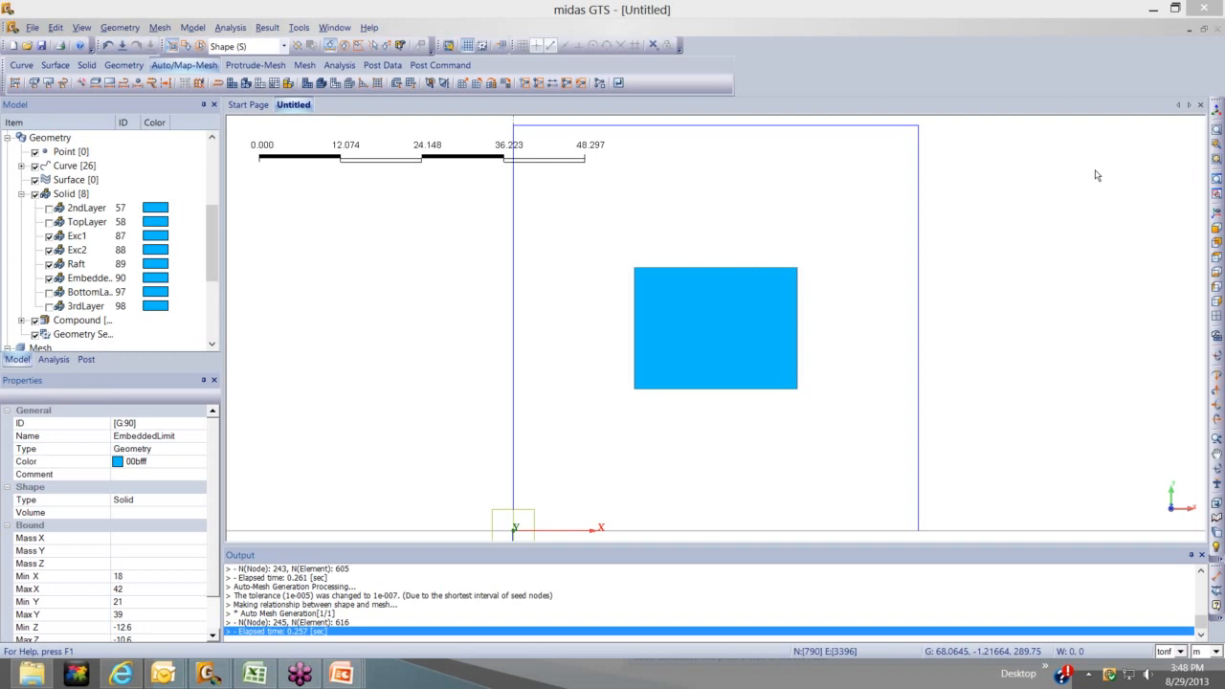
Try to extract 2D Wall elements from the vertical side faces of the excavation, raft and embedded limit solids
click(193, 27)
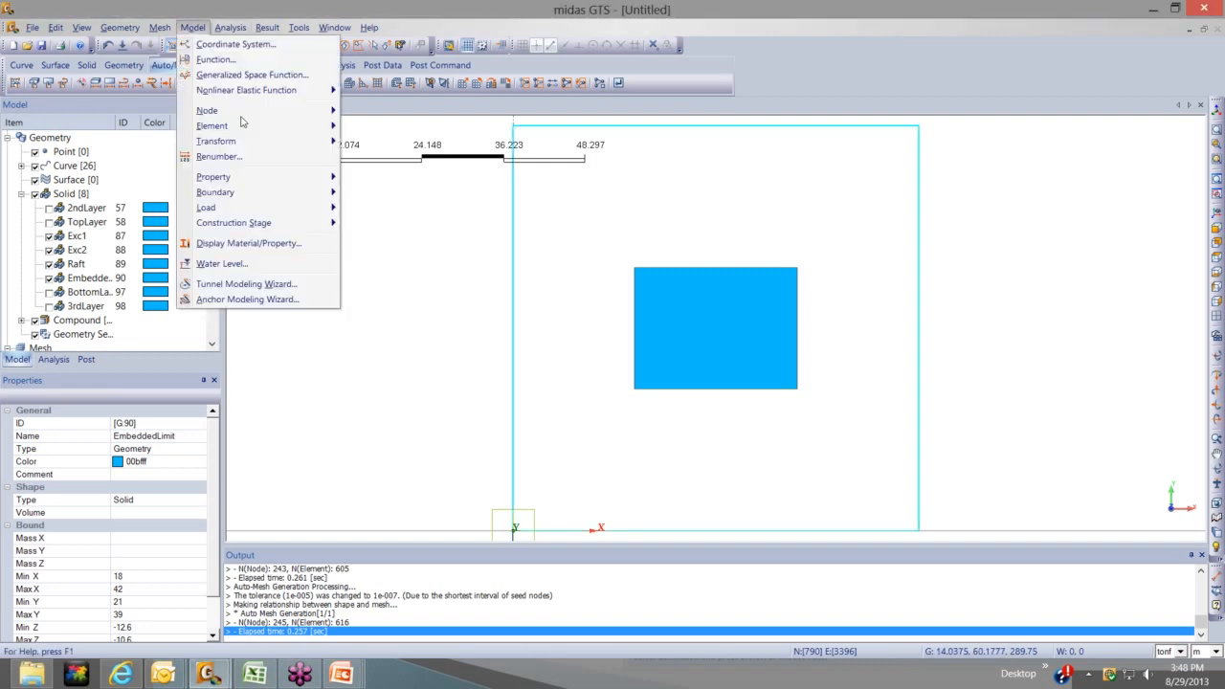
mouse_move(241, 116)
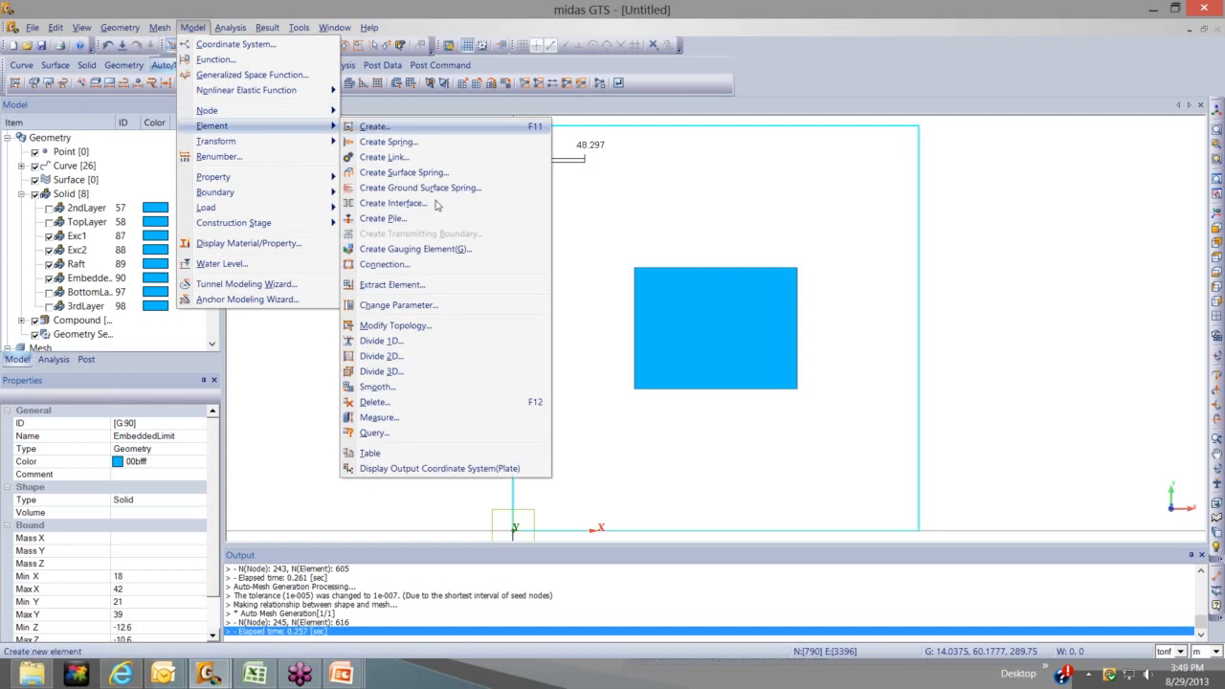
click(164, 144)
drag(117, 124, 449, 146)
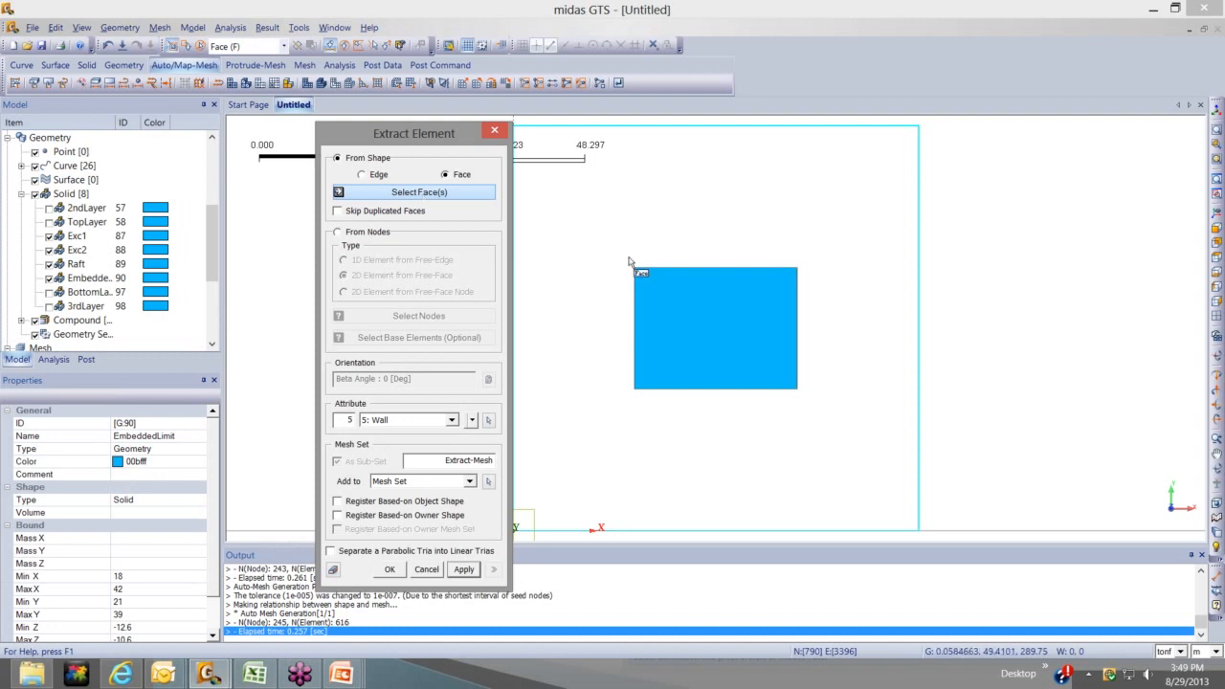
drag(620, 251, 645, 403)
drag(620, 260, 620, 257)
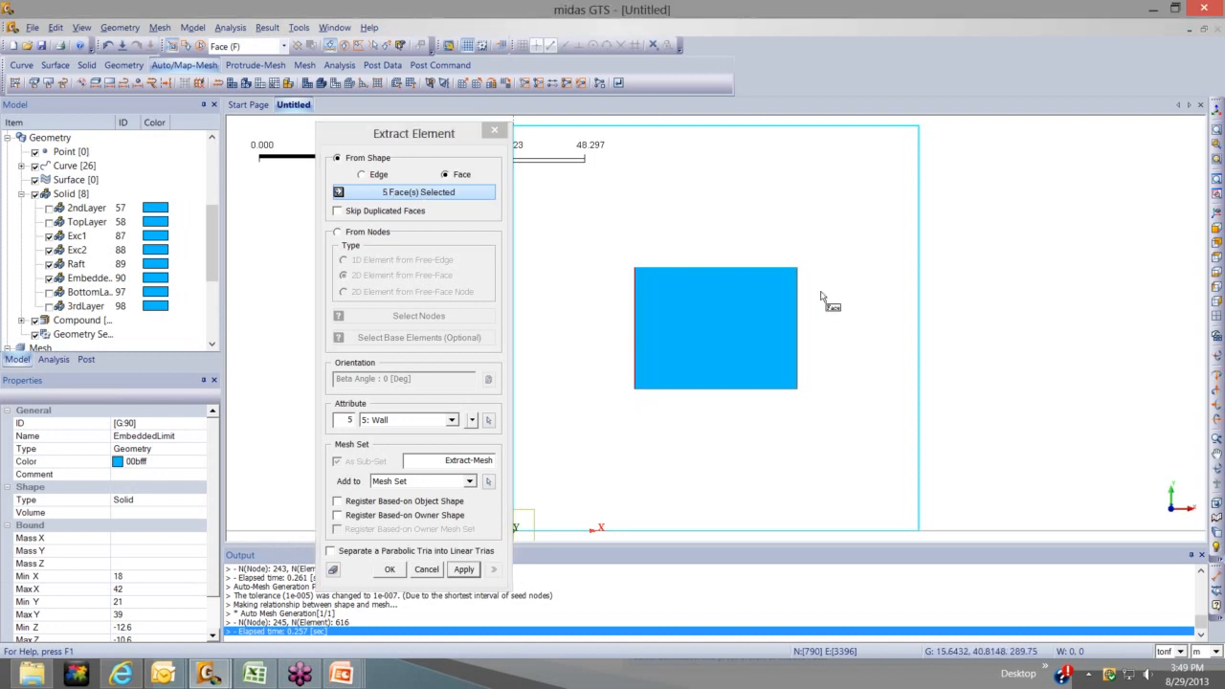
drag(810, 253, 785, 336)
drag(613, 373, 848, 412)
key(Up)
middle_drag(868, 355, 805, 283)
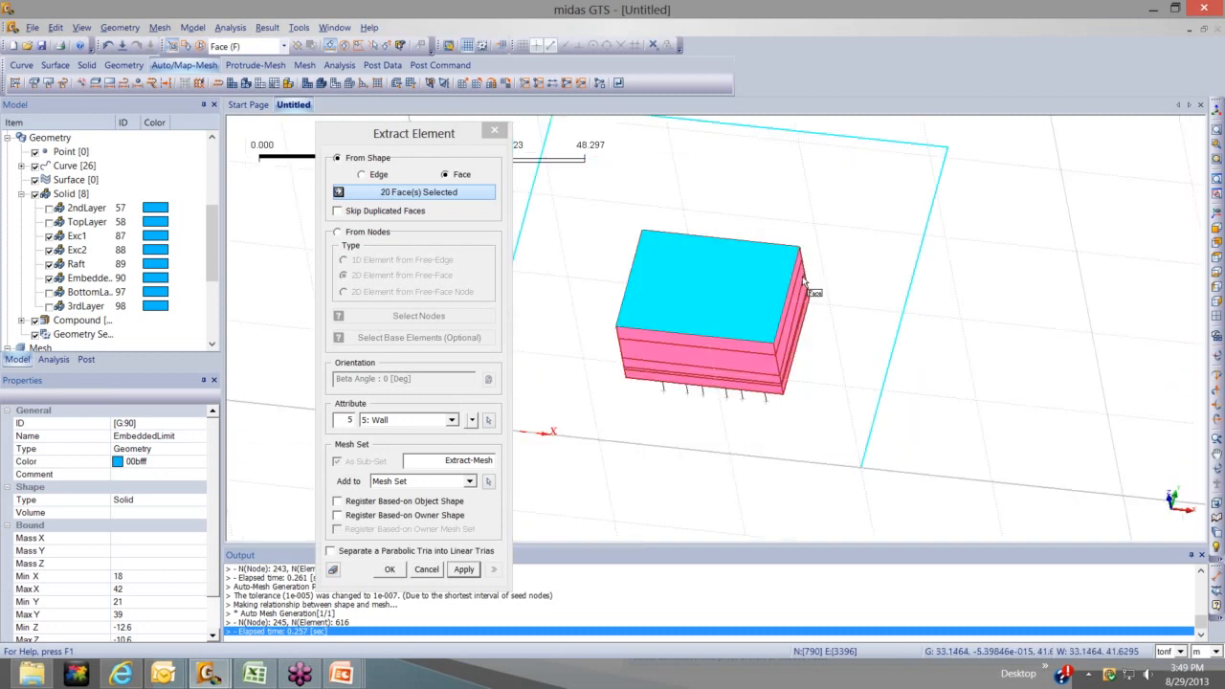
middle_drag(787, 415, 725, 437)
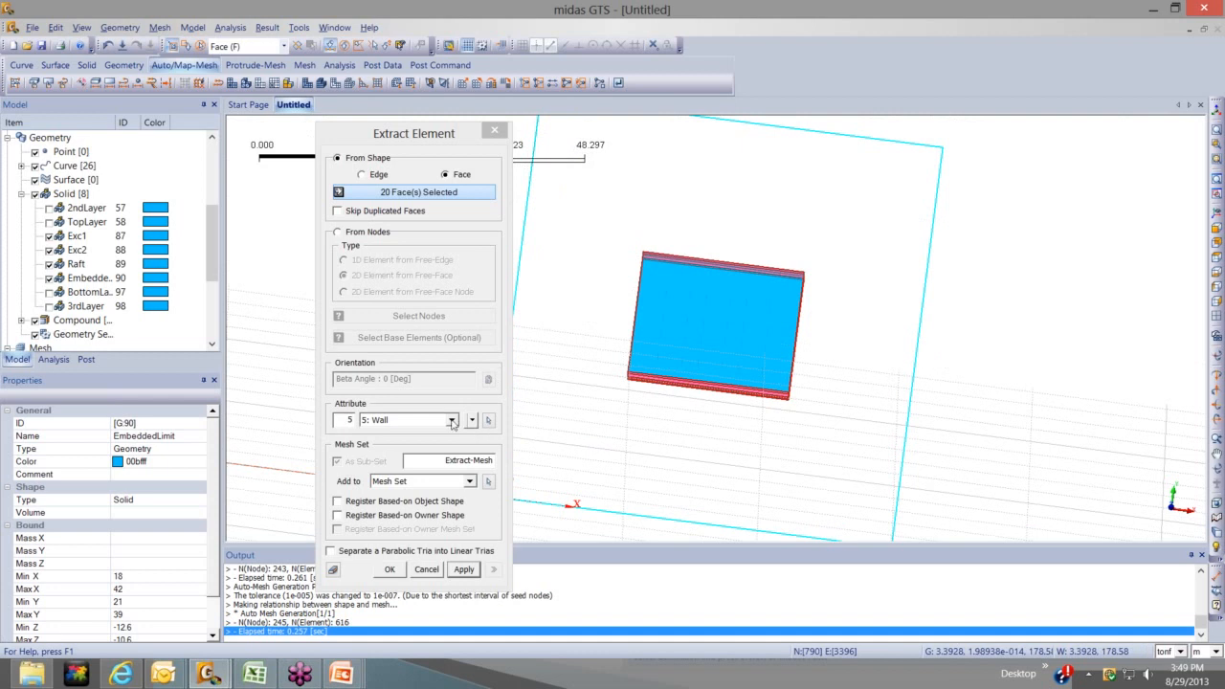
click(453, 424)
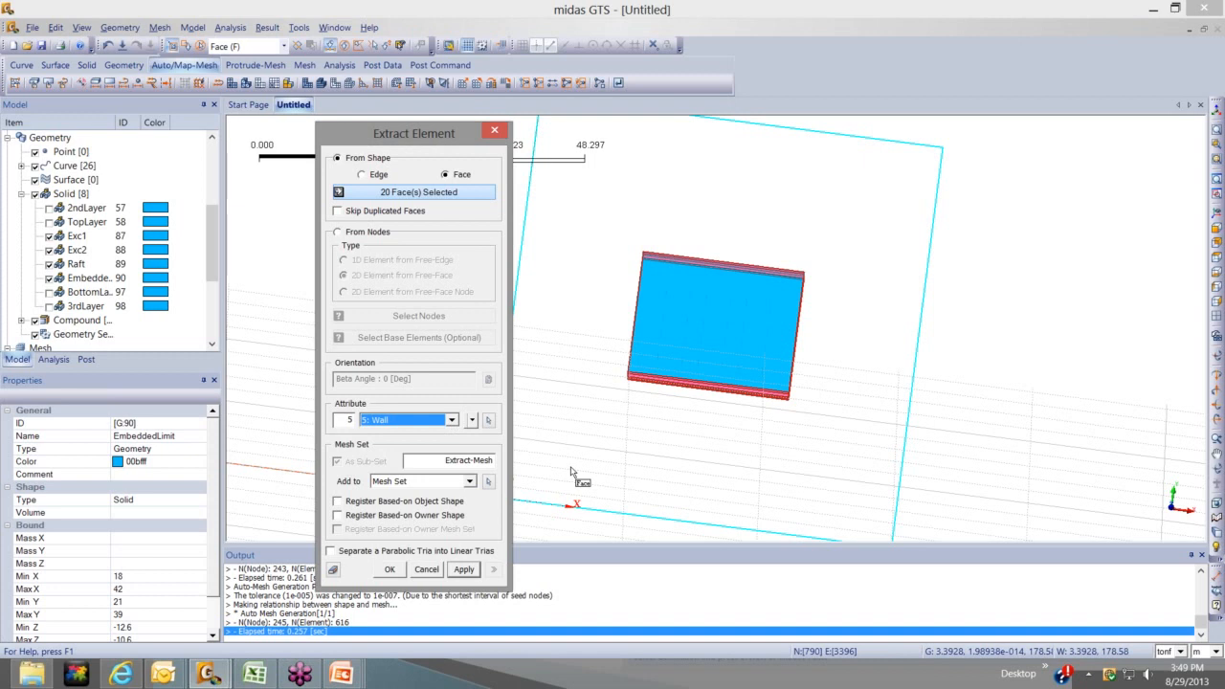
key(Return)
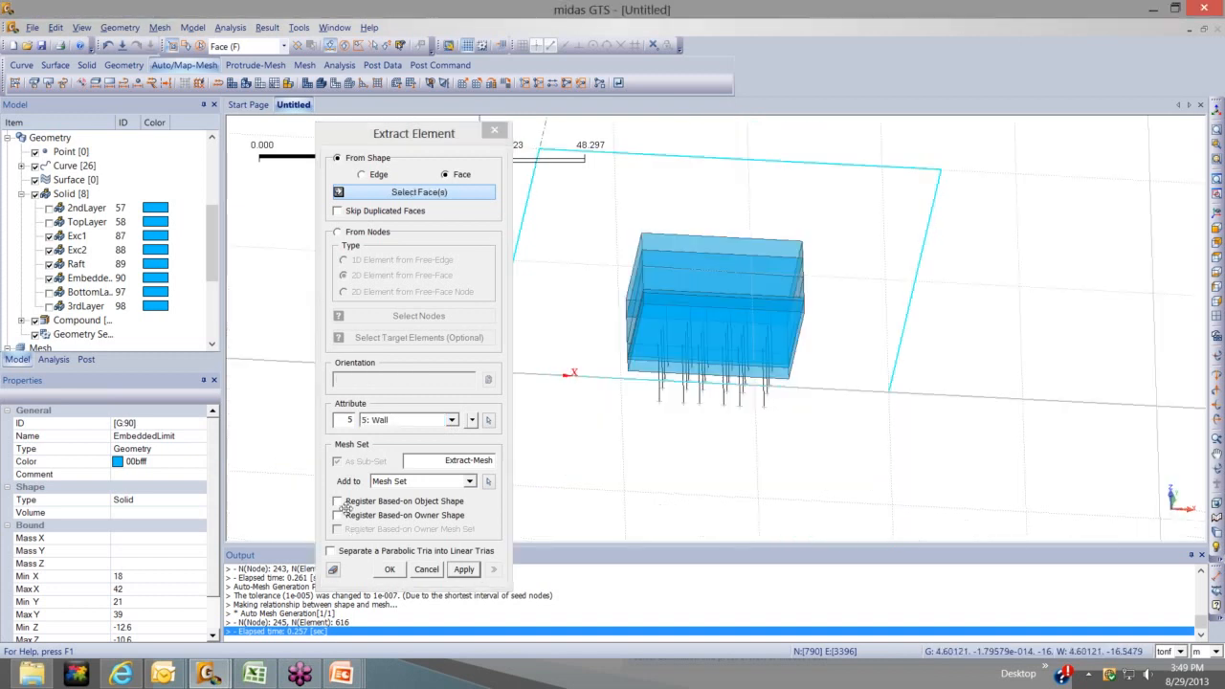
Reselect the solids' side faces and extract them with the Wall attribute into a mesh set named Wall
middle_drag(345, 508, 628, 228)
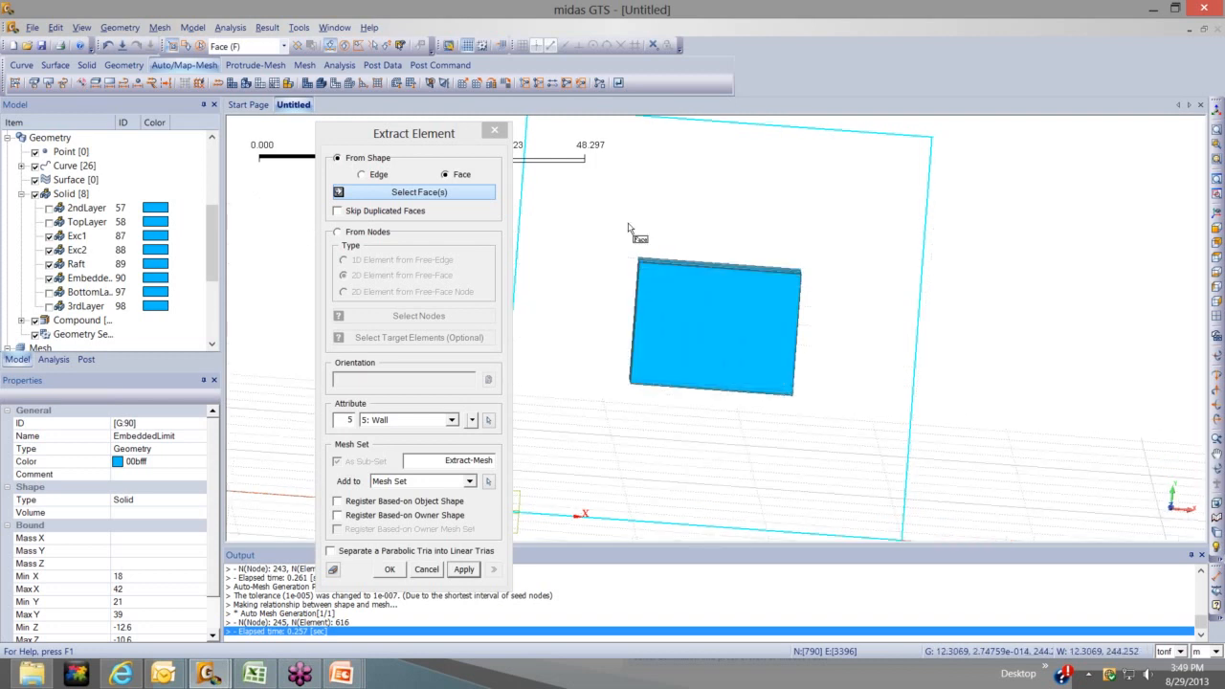
drag(628, 228, 780, 378)
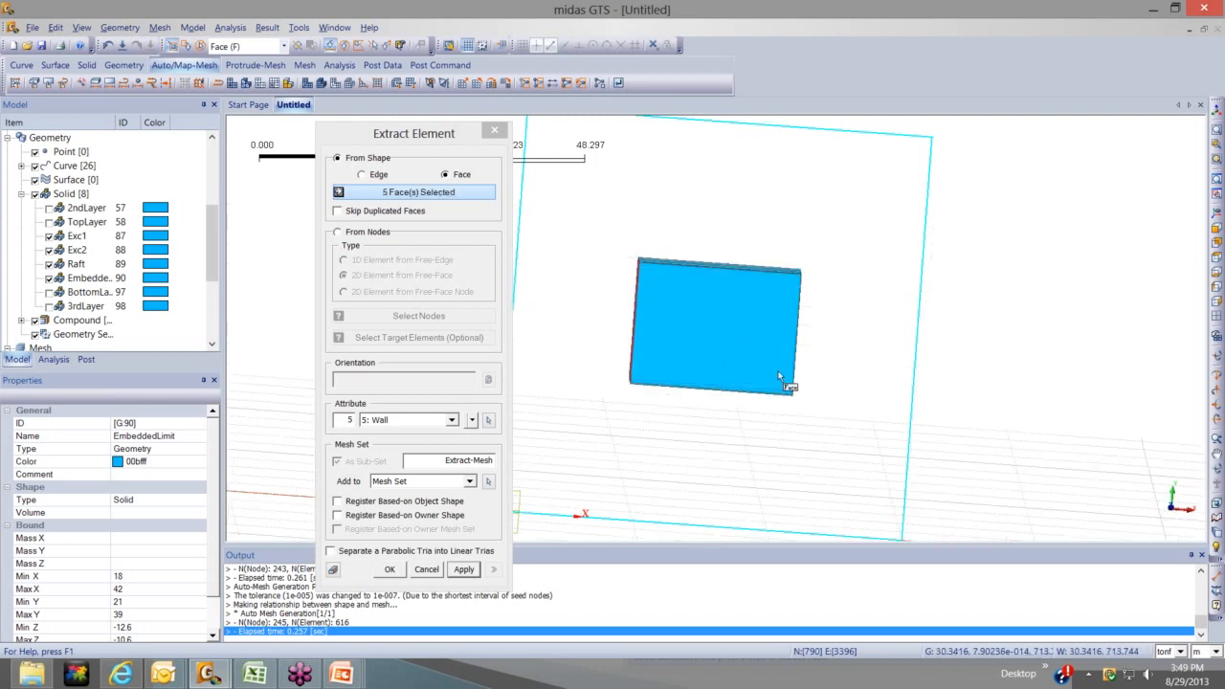
drag(802, 254, 759, 367)
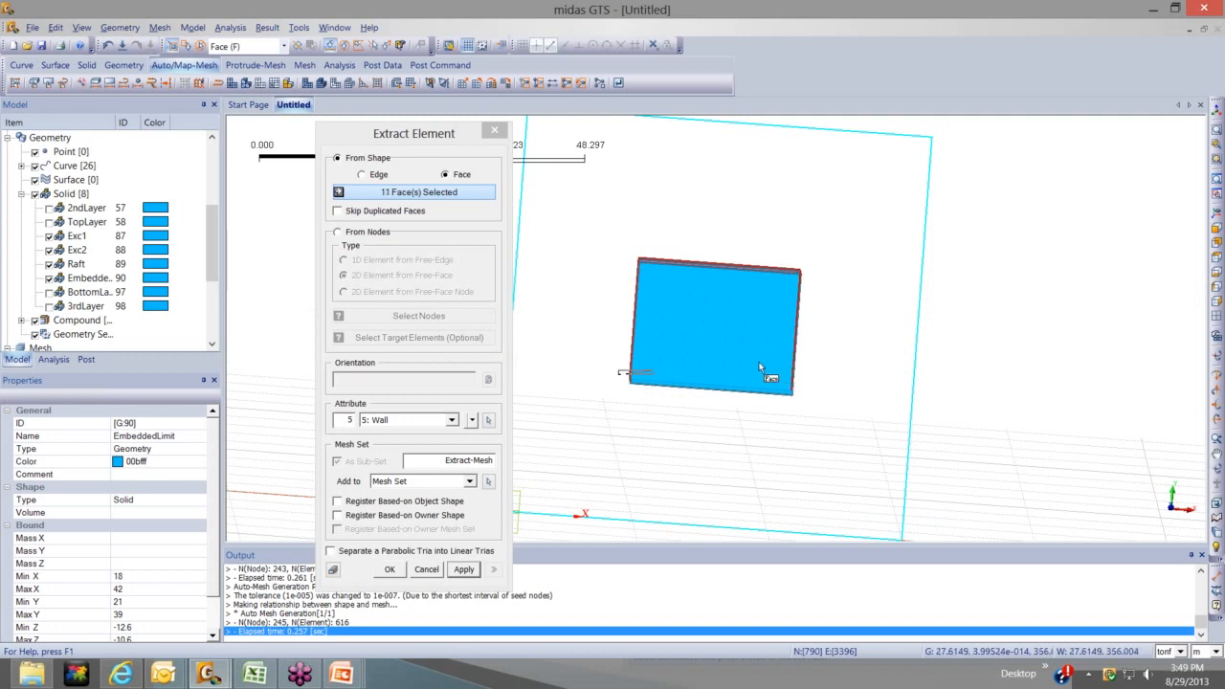
drag(444, 461, 520, 473)
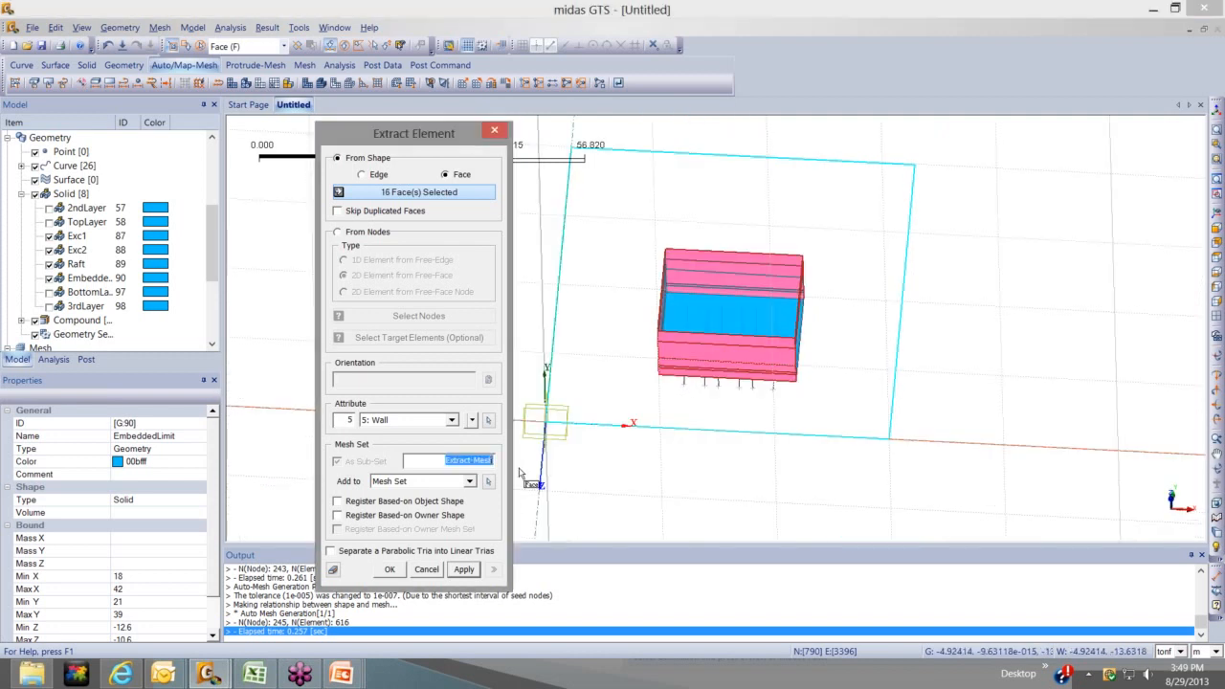
text(Wal)
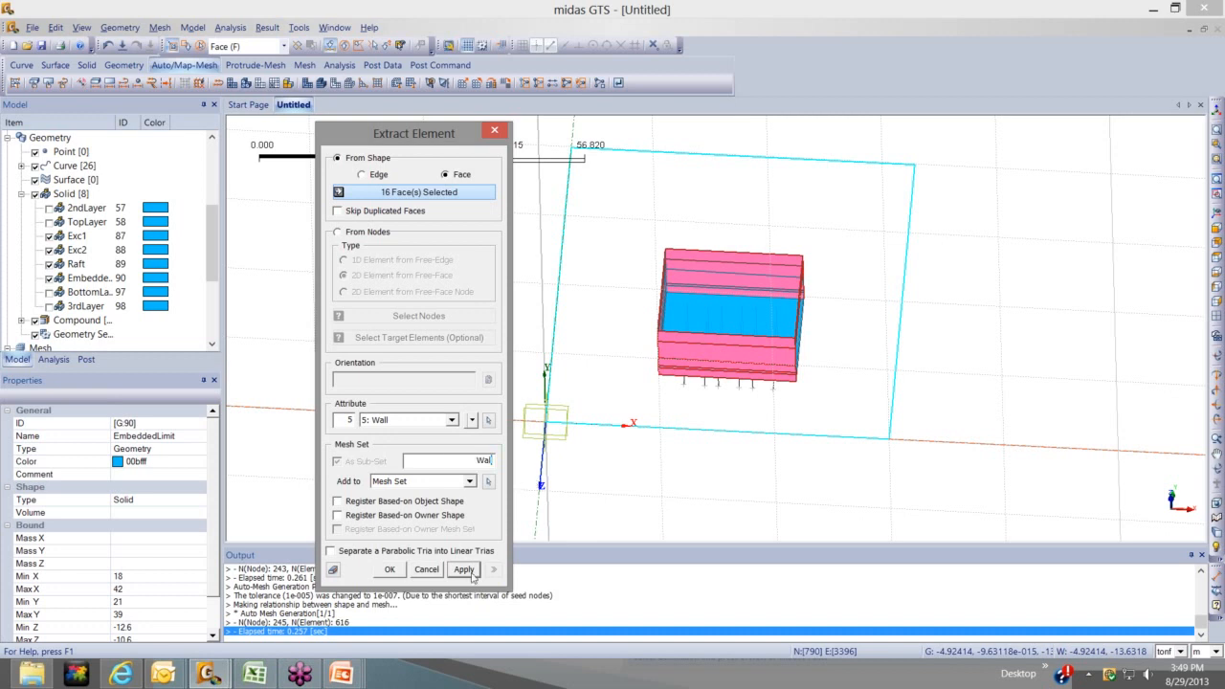
text(l)
click(465, 571)
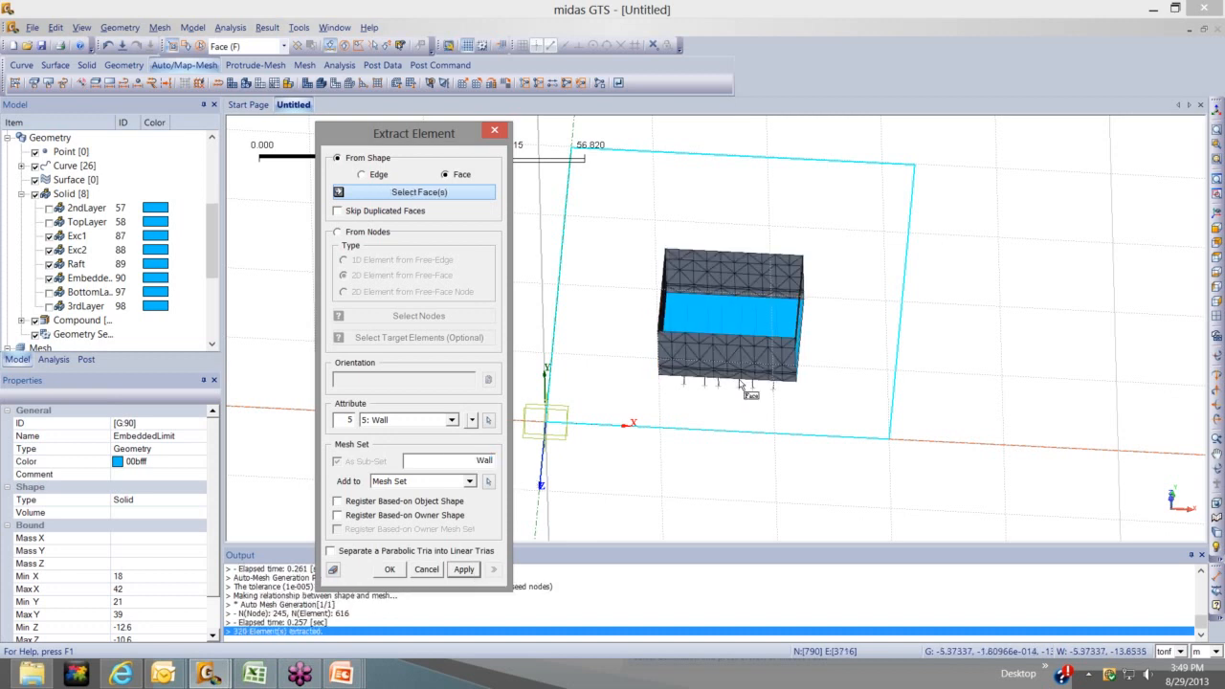
middle_drag(740, 383, 784, 333)
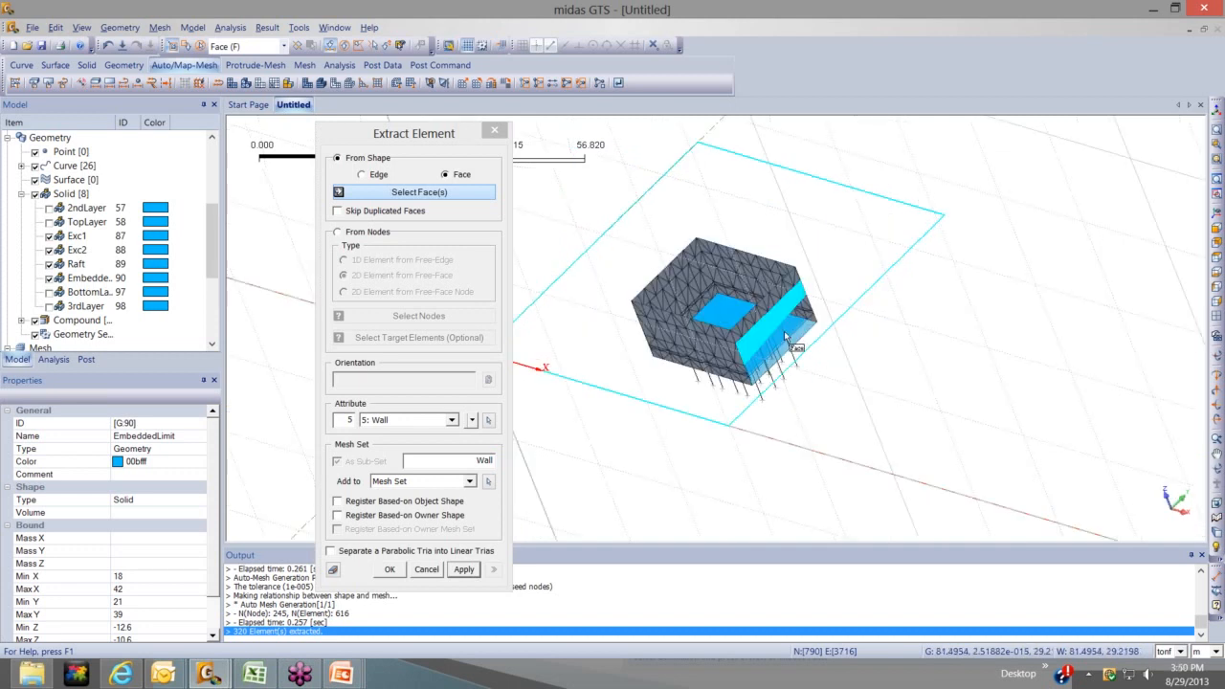
click(785, 331)
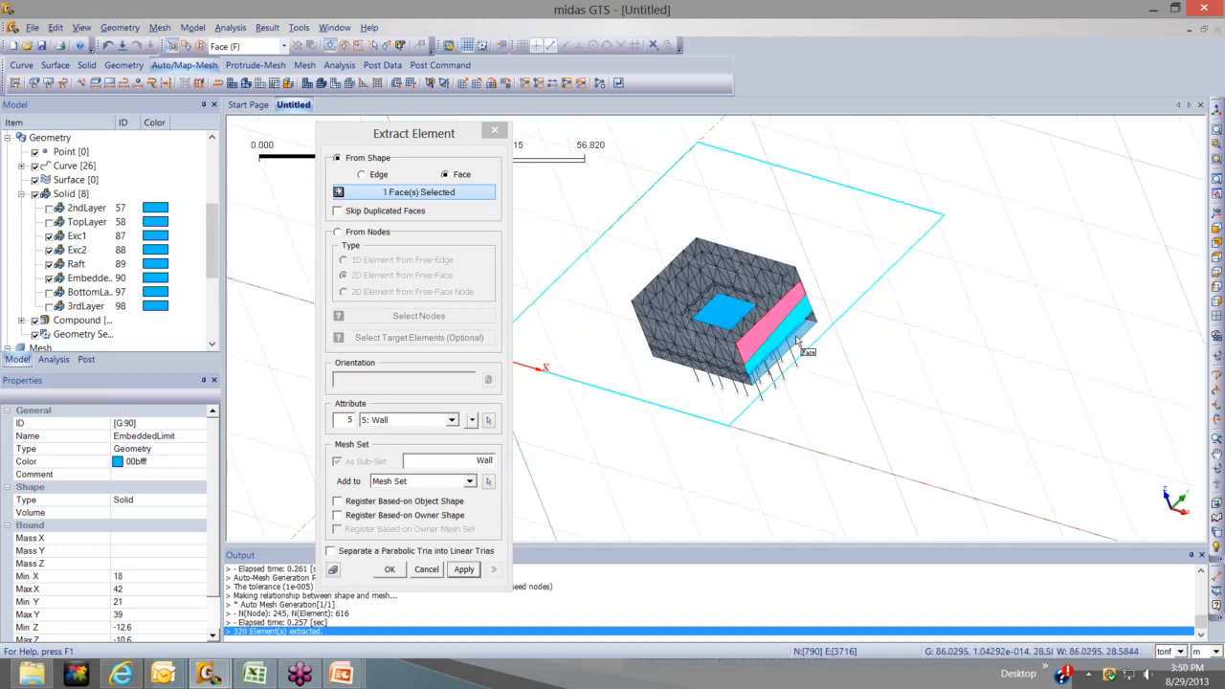
click(791, 326)
click(796, 341)
scroll(798, 337, up, 1)
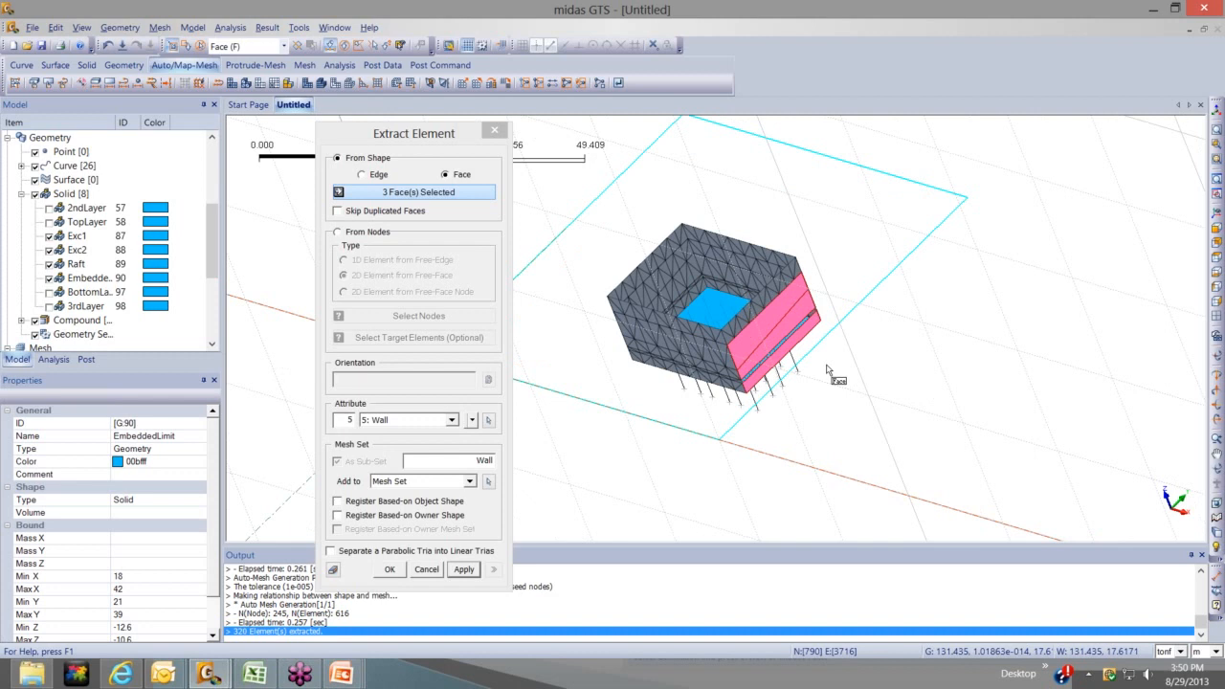
scroll(777, 316, up, 3)
click(806, 347)
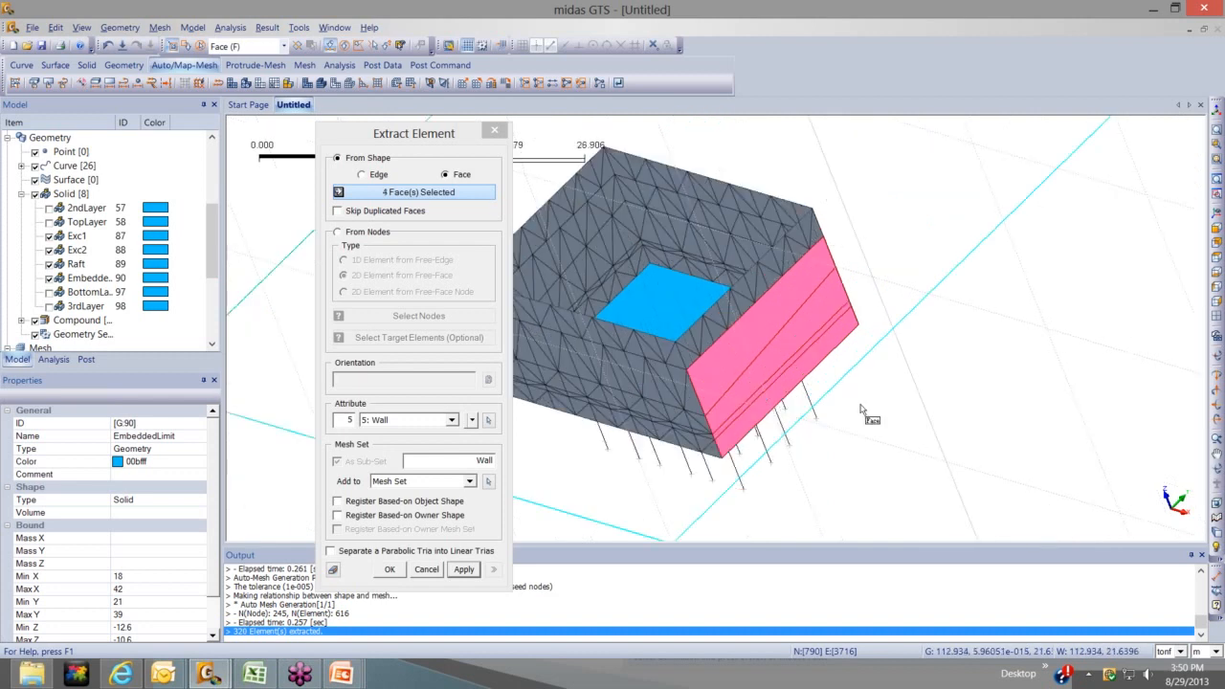
scroll(856, 412, down, 2)
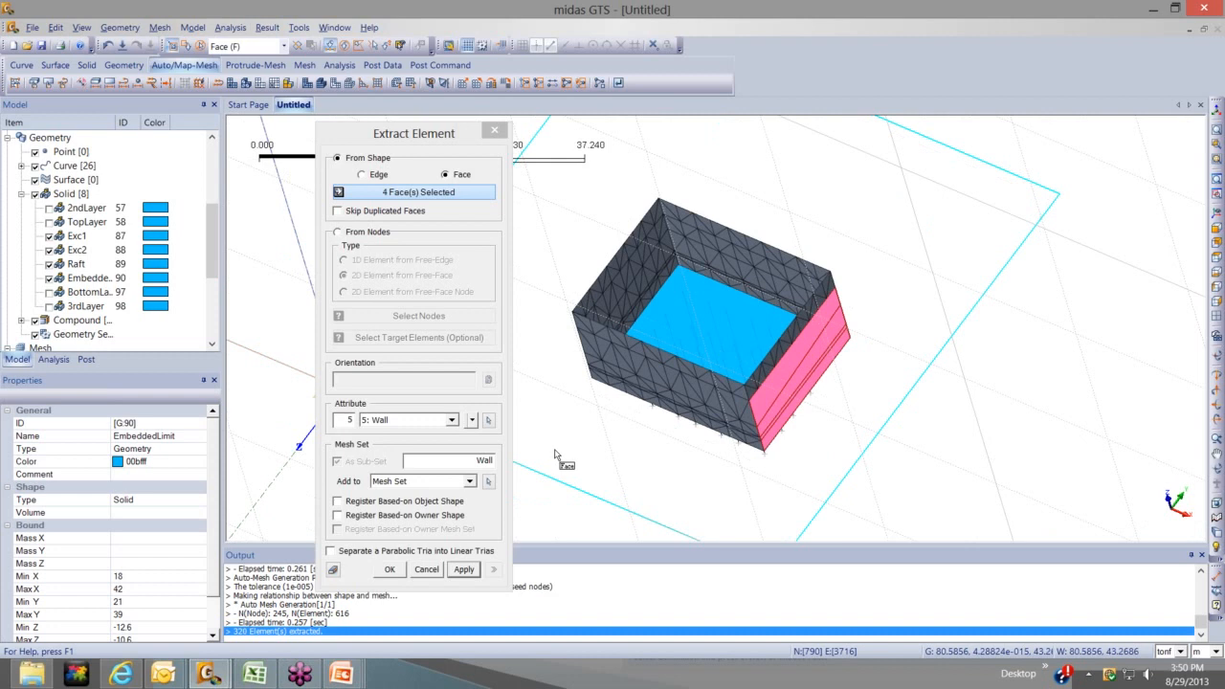
key(Escape)
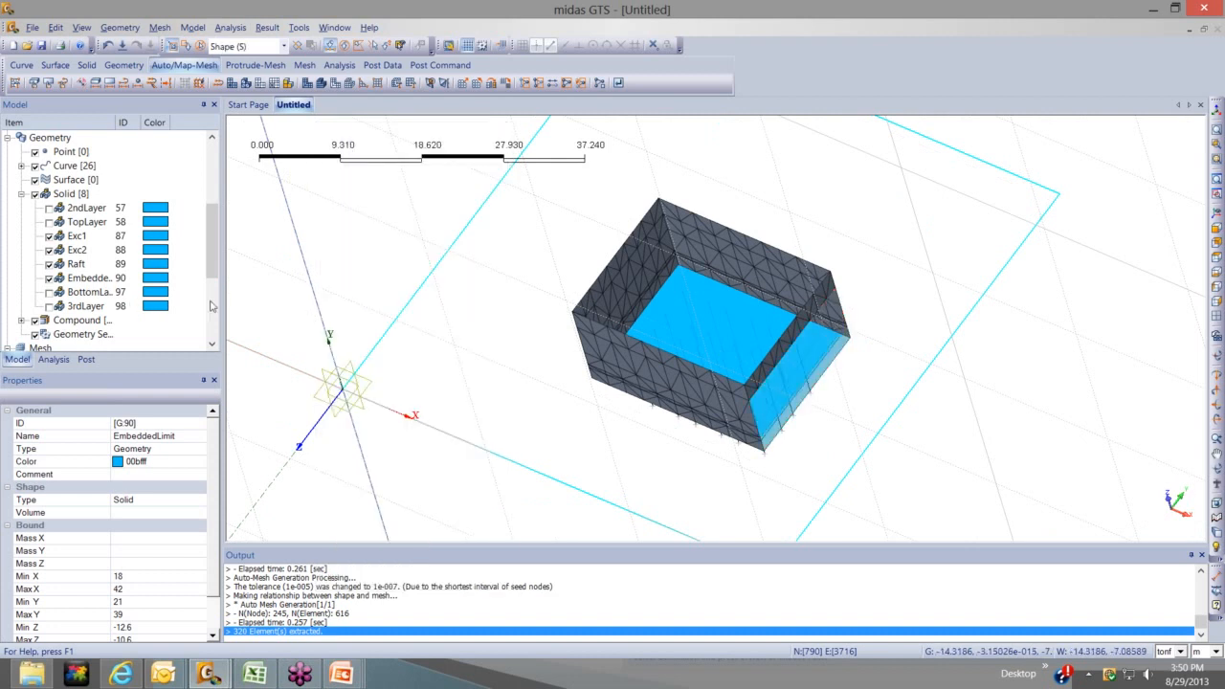
Delete the incomplete Wall mesh set from the model tree
scroll(210, 302, down, 3)
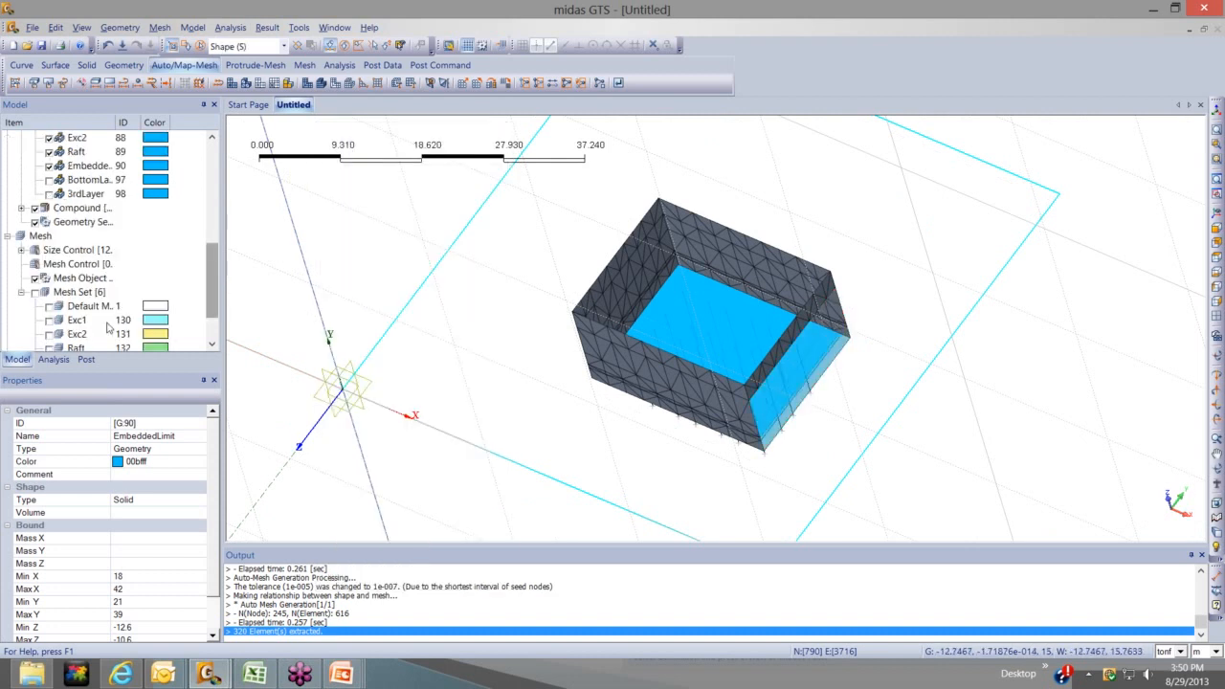
scroll(107, 326, down, 2)
click(88, 321)
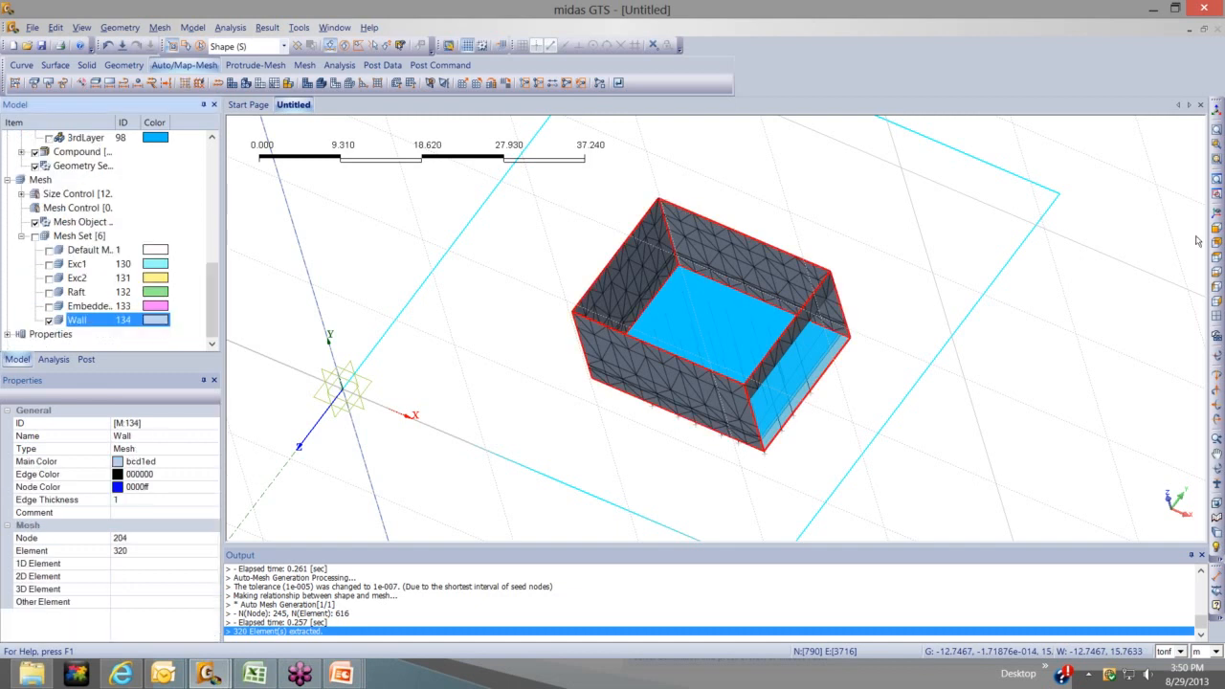
key(Delete)
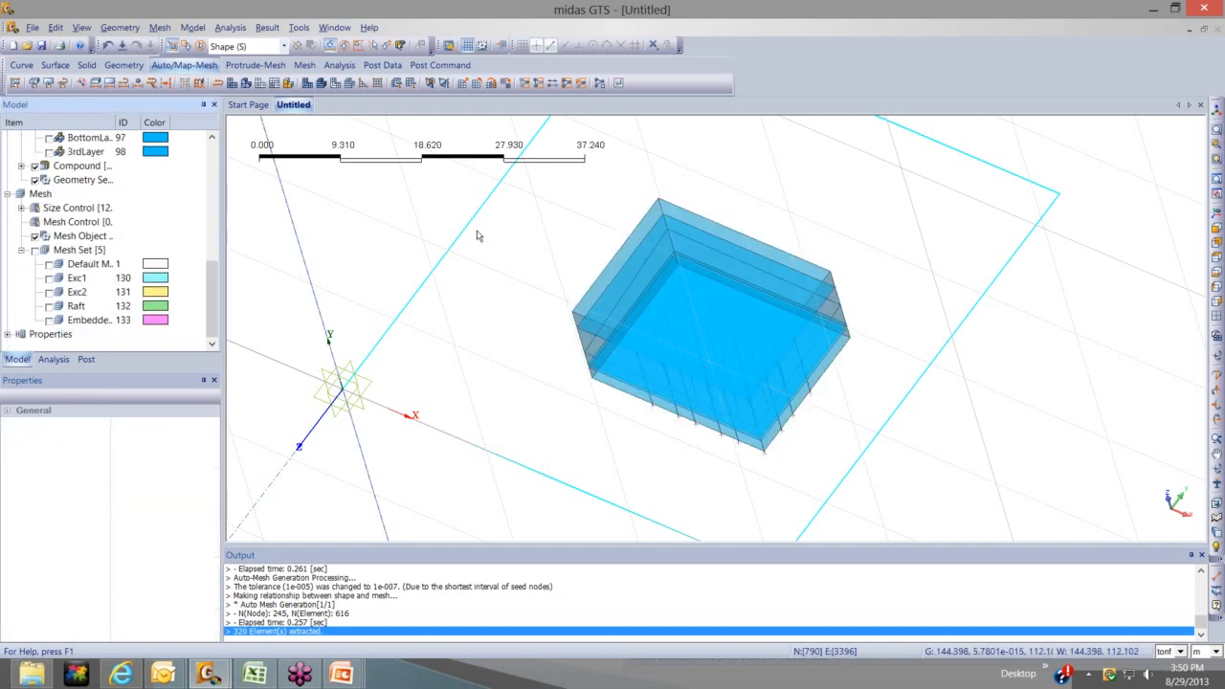
From the top view, extract elements on all four sides of the visible solids with the Wall attribute into mesh set Wall
key(ctrl+shift+t)
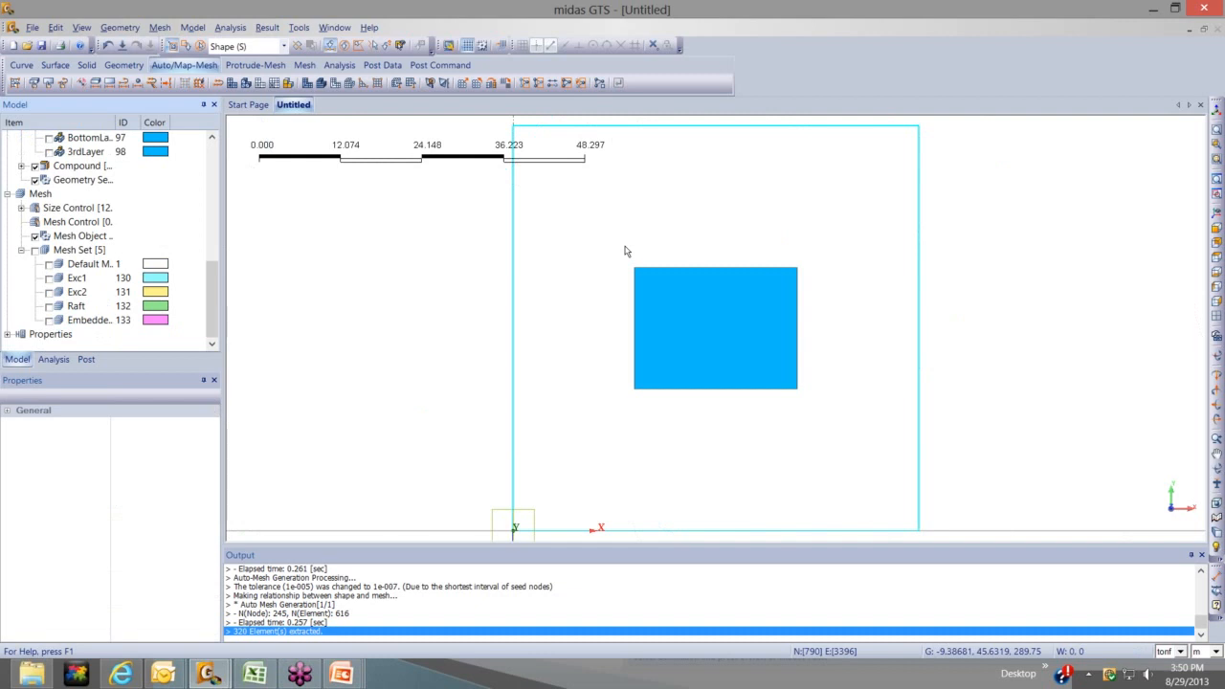
click(194, 27)
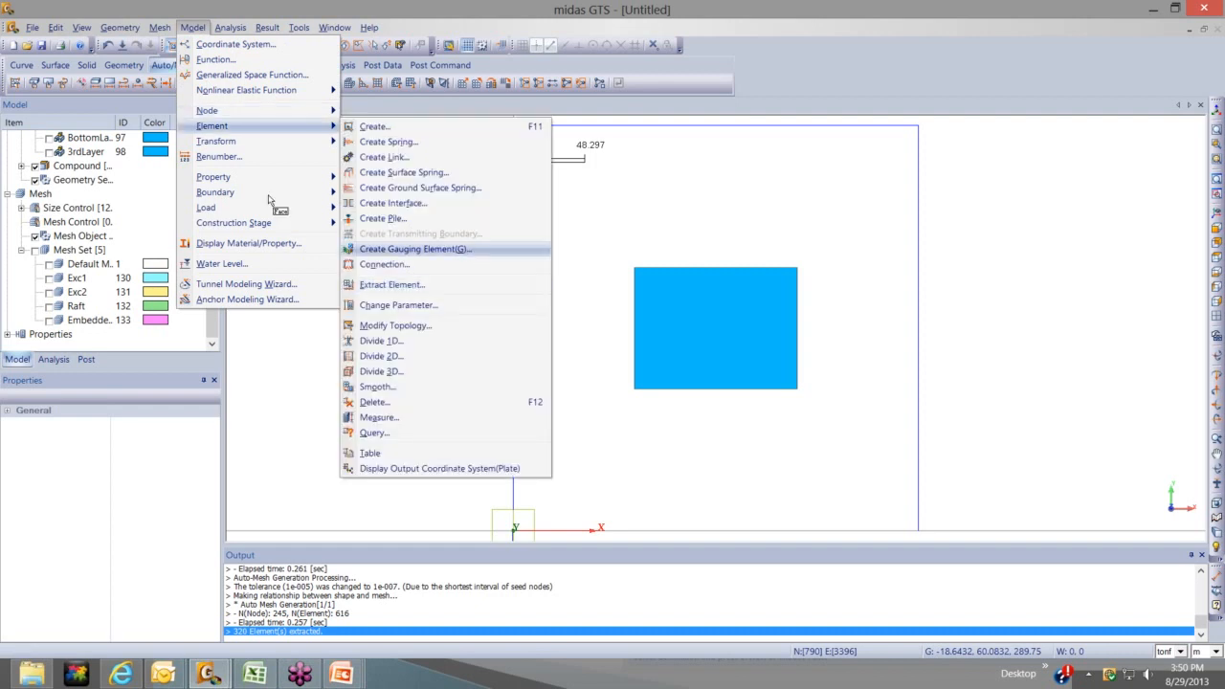
click(392, 284)
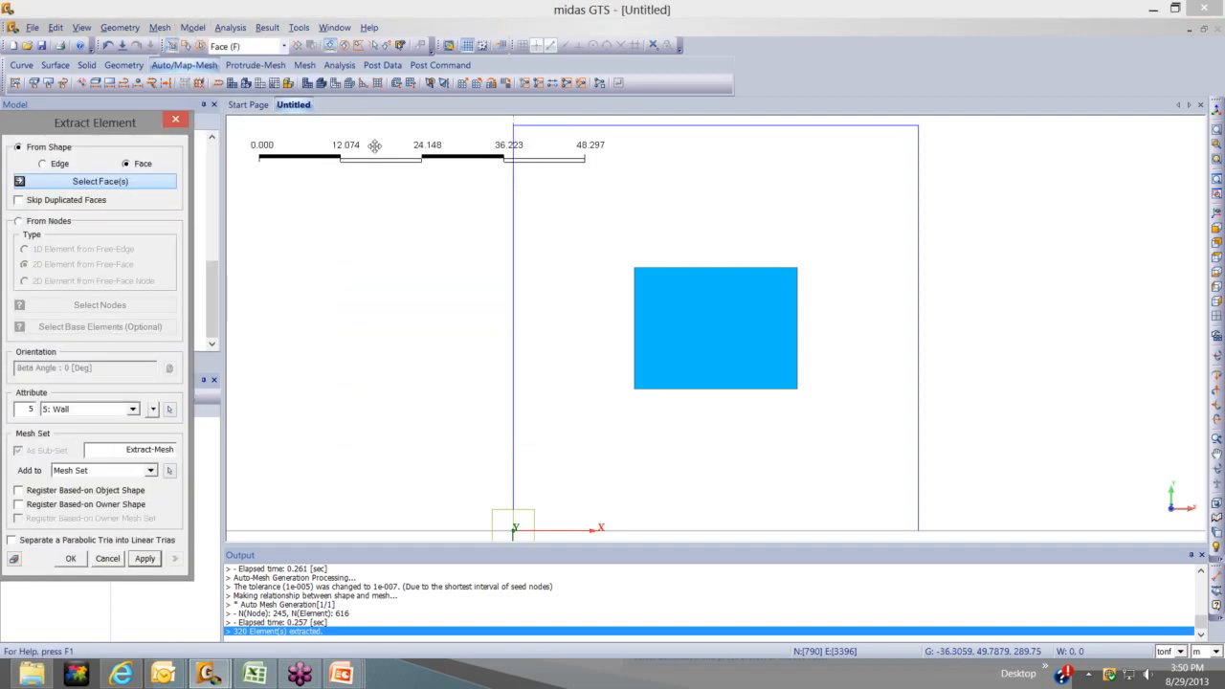
drag(374, 146, 376, 145)
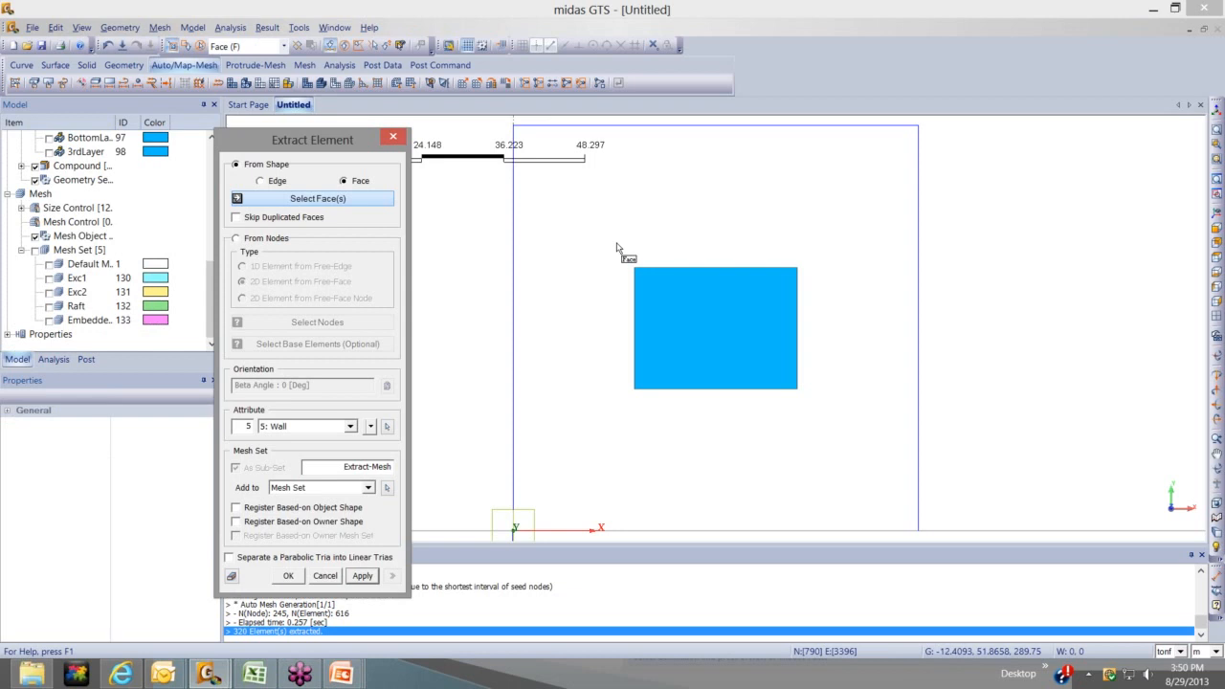
drag(618, 248, 851, 434)
click(832, 431)
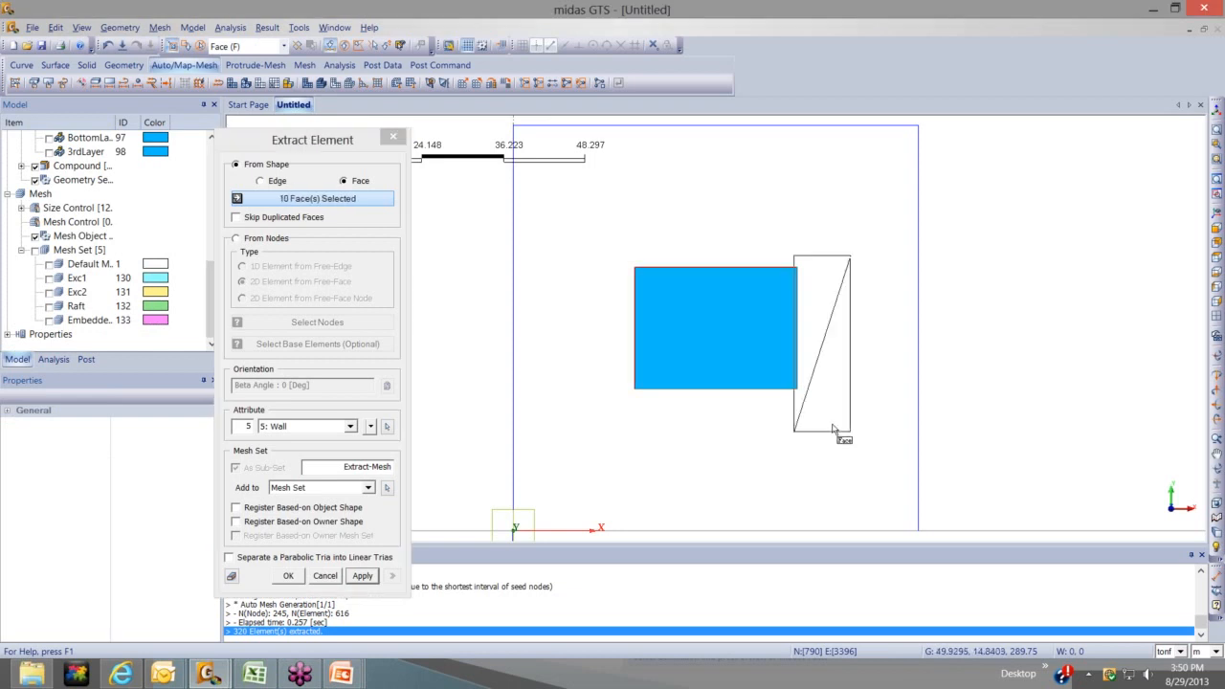
drag(833, 431, 851, 432)
middle_drag(712, 414, 837, 327)
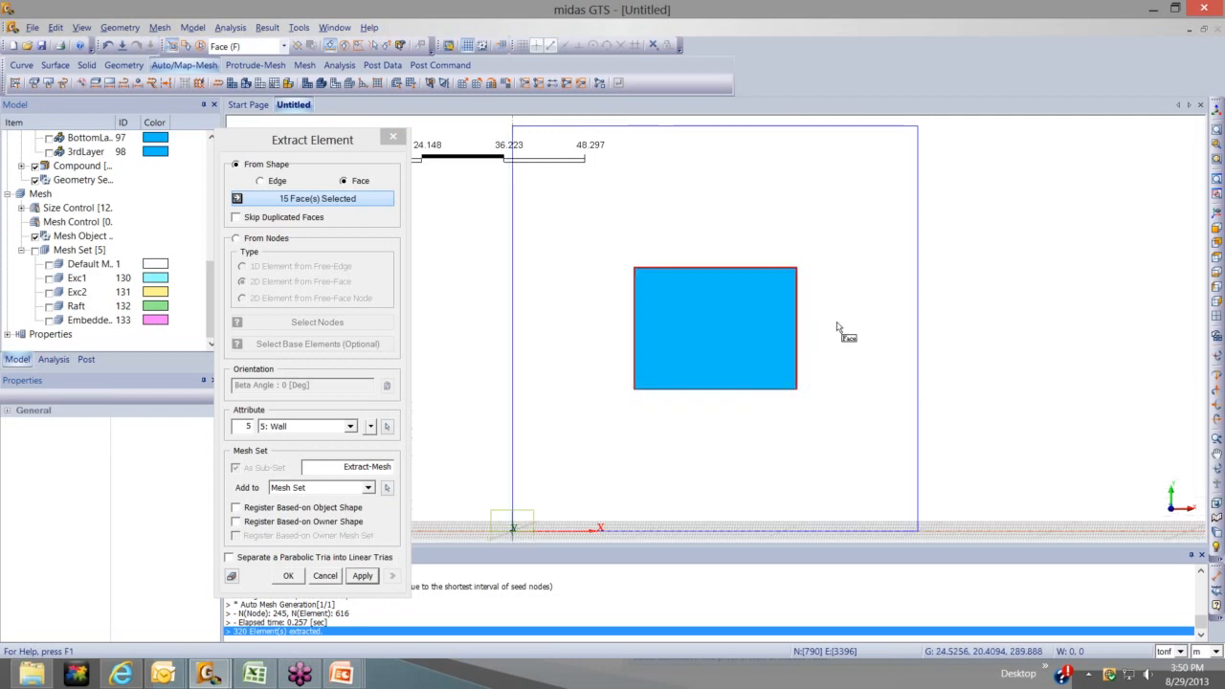
drag(614, 373, 843, 421)
middle_drag(852, 450, 465, 471)
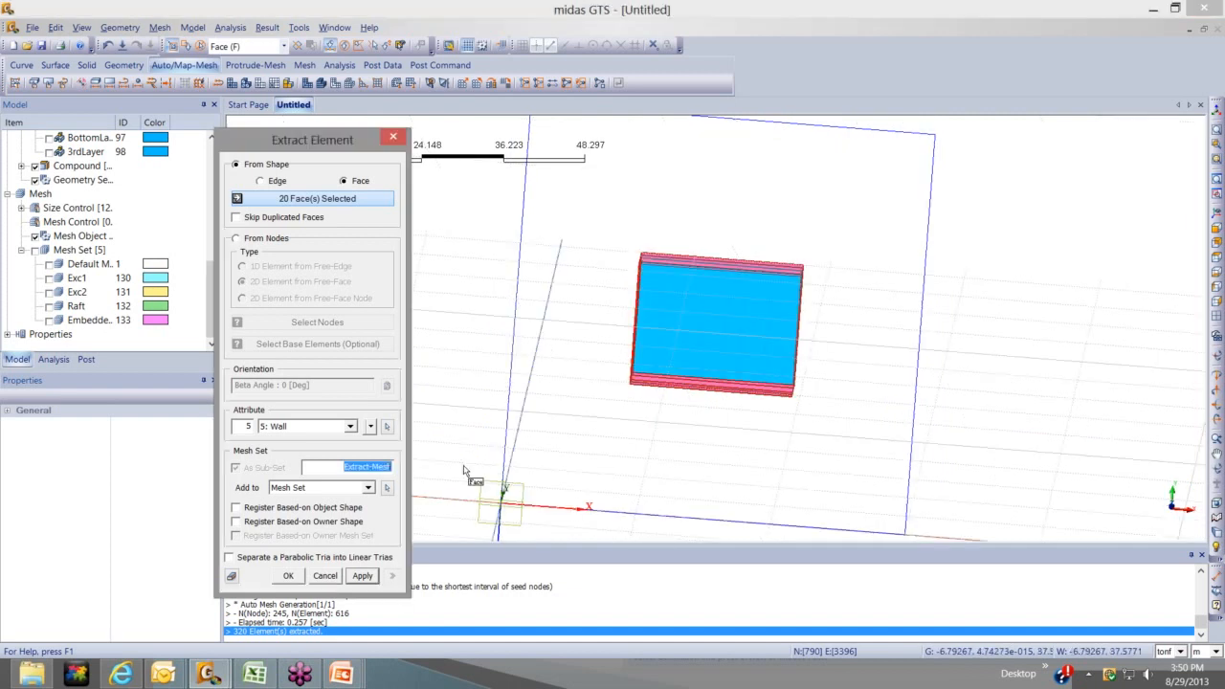
text(Wall)
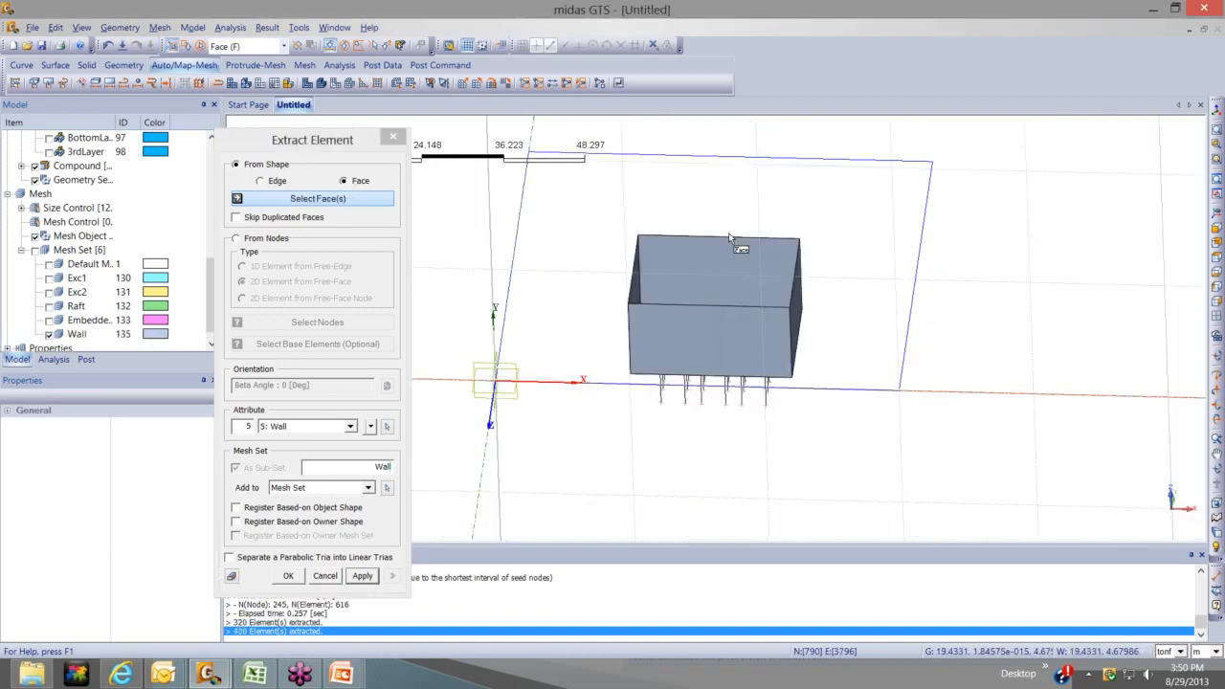
Inspect the extracted wall mesh from several angles and show all mesh sets
middle_drag(729, 238, 943, 464)
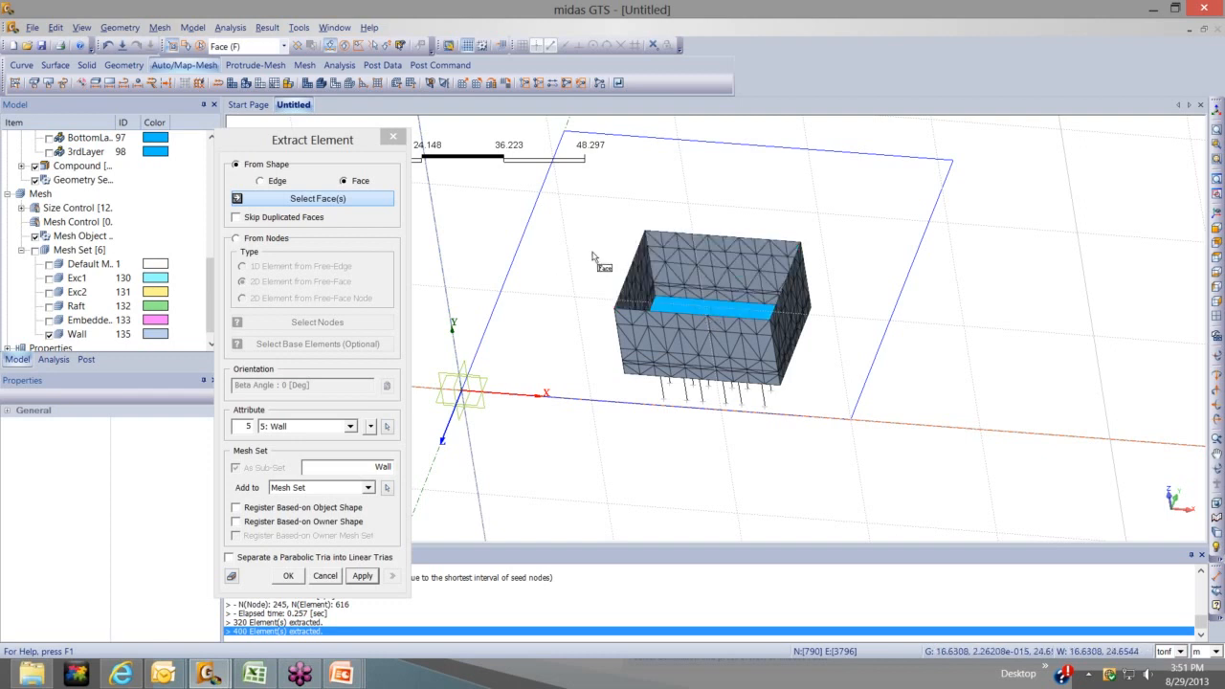
middle_drag(592, 257, 751, 479)
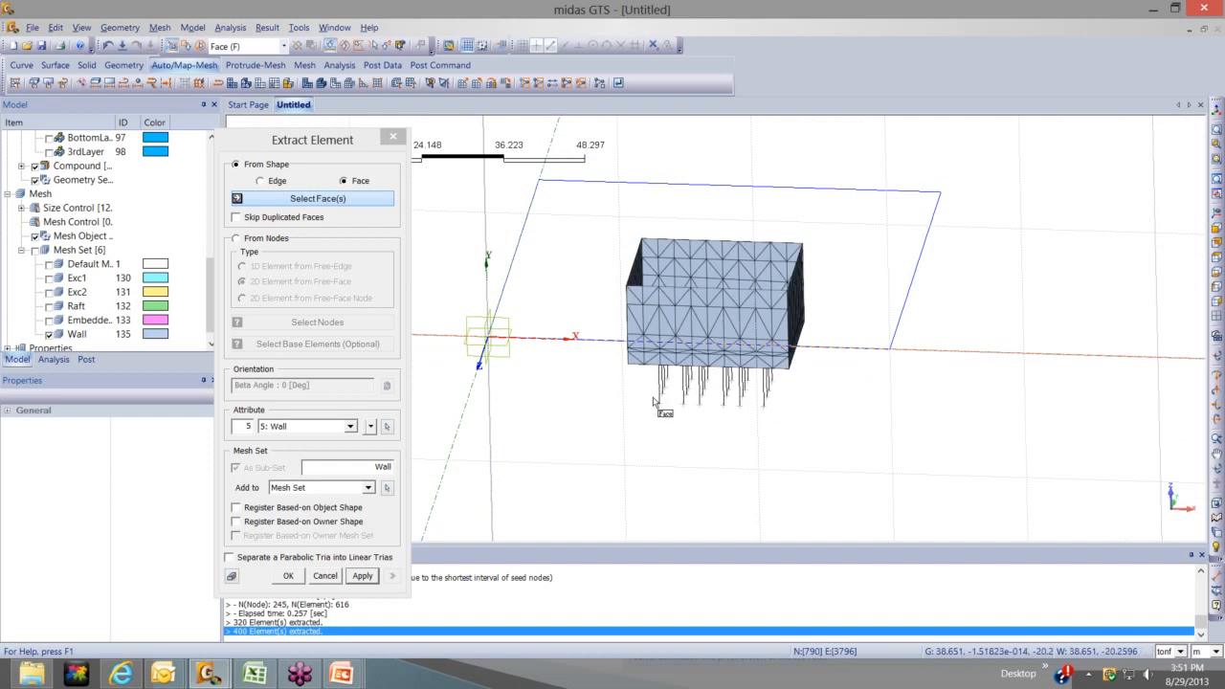
middle_drag(655, 402, 660, 408)
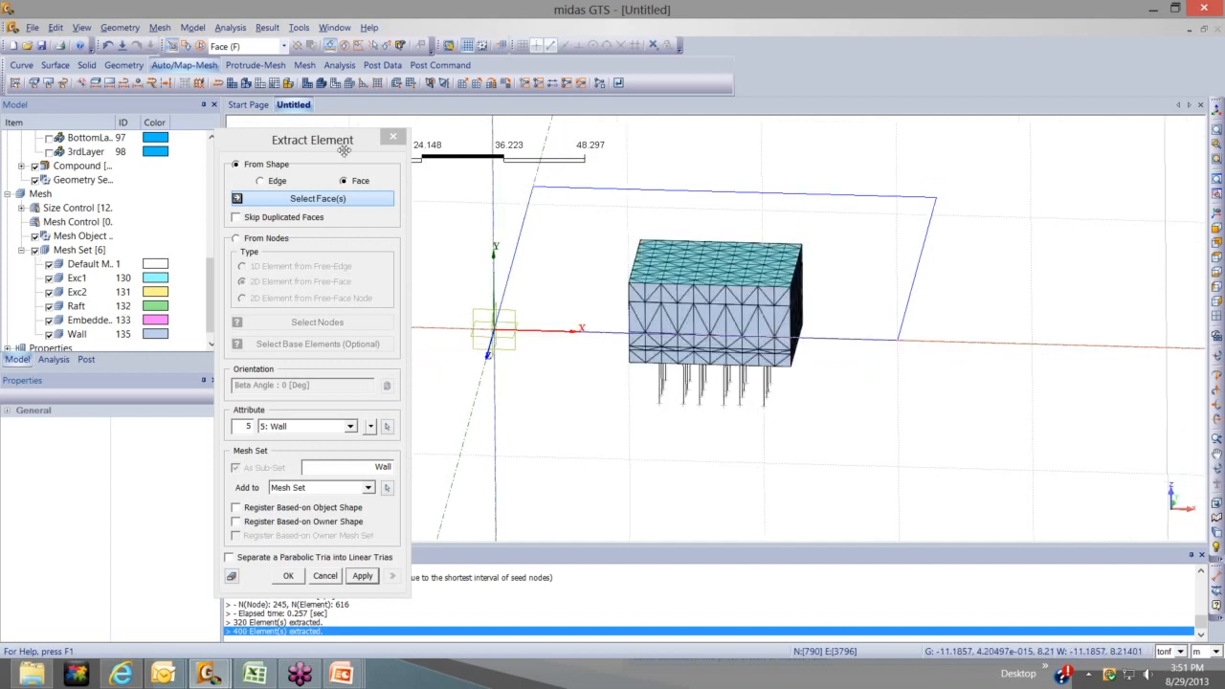
Close the Extract Element dialog and show all solids in an isometric view
drag(343, 151, 383, 155)
key(Escape)
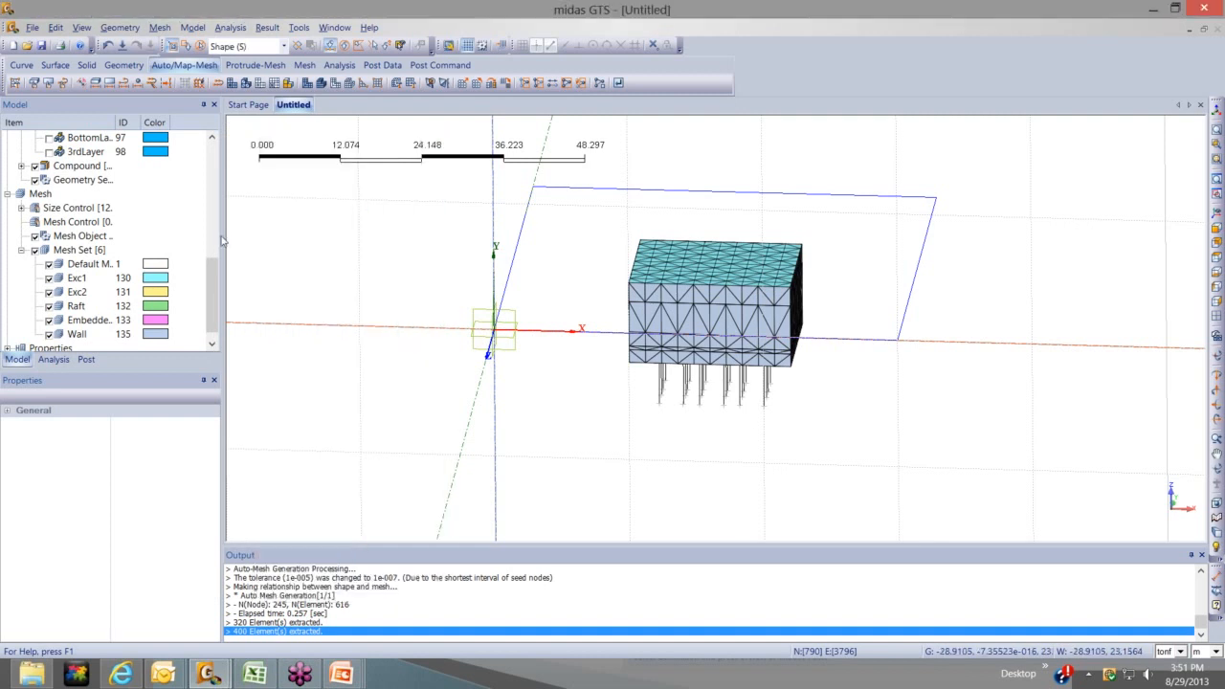
scroll(216, 221, up, 3)
scroll(217, 221, up, 1)
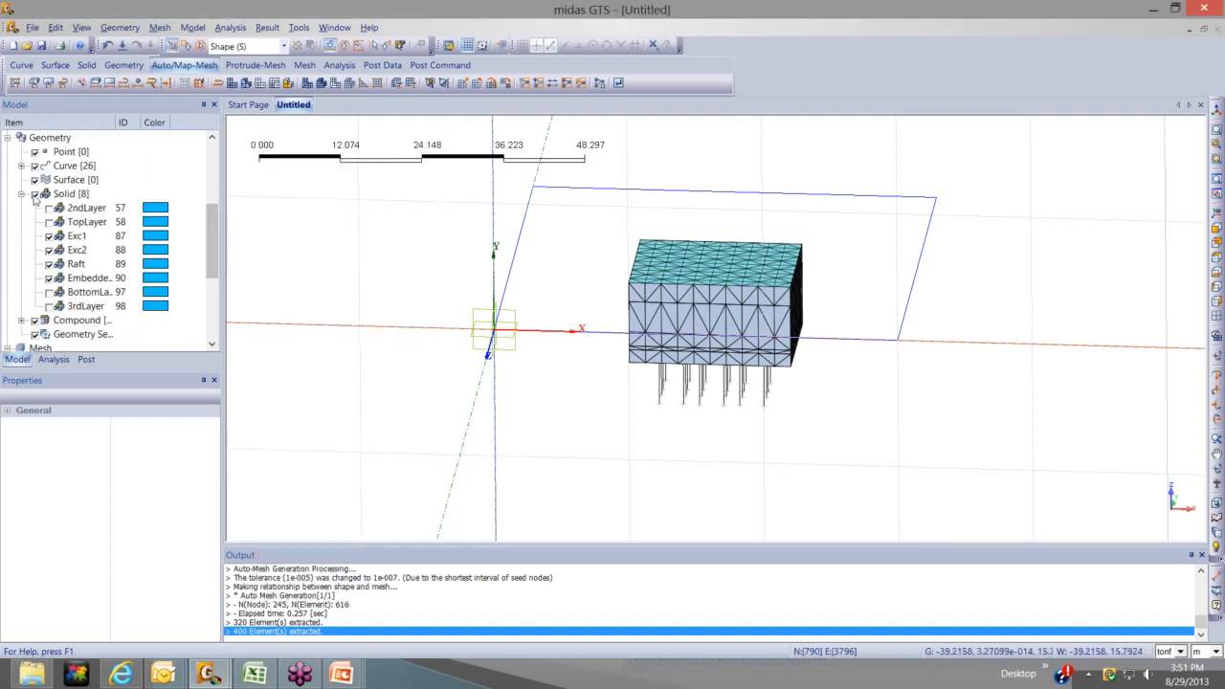
click(35, 196)
click(36, 196)
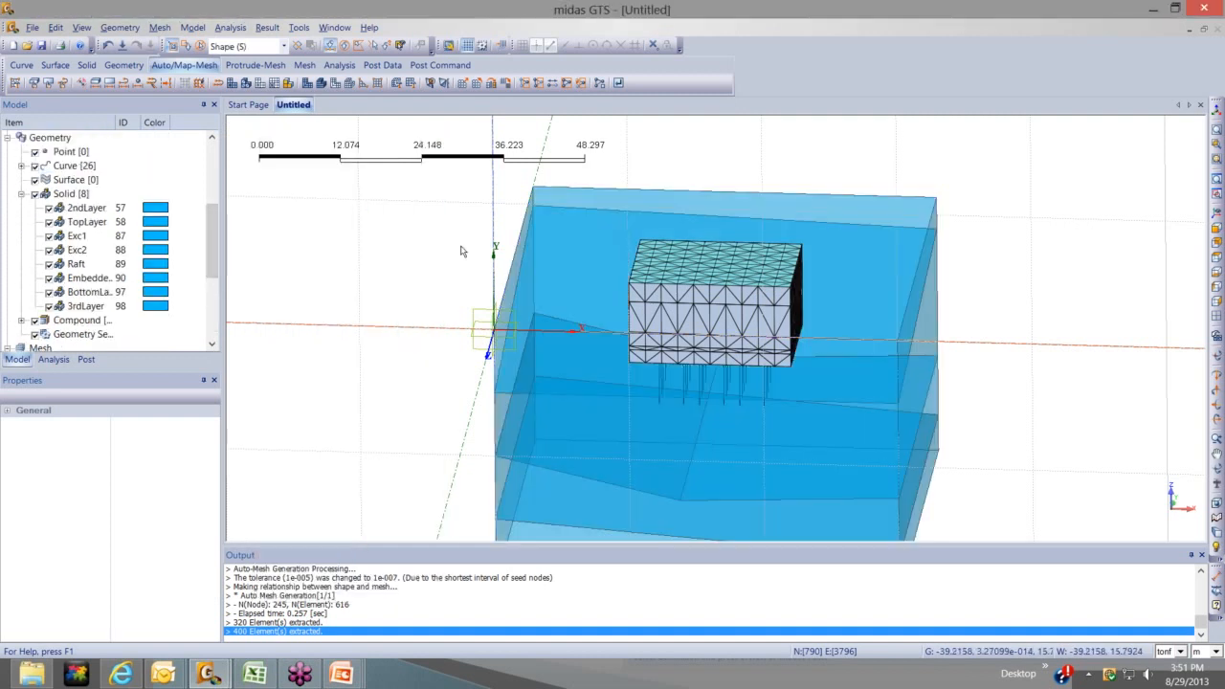
middle_drag(458, 250, 525, 278)
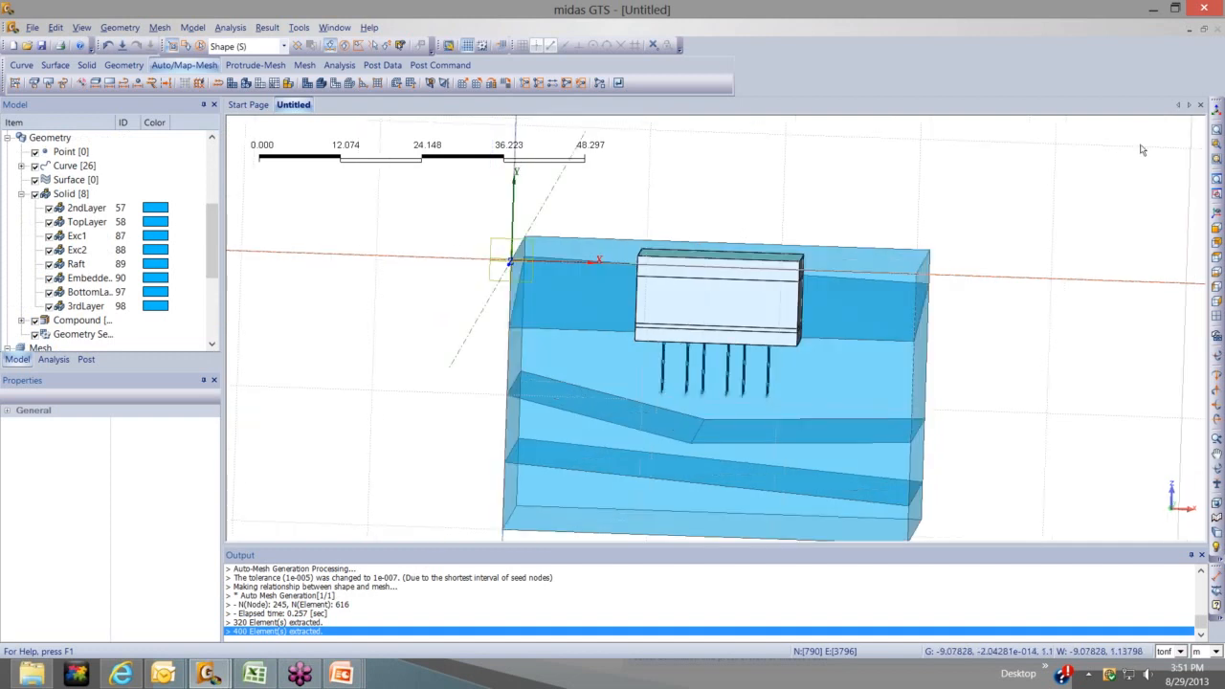
click(1217, 227)
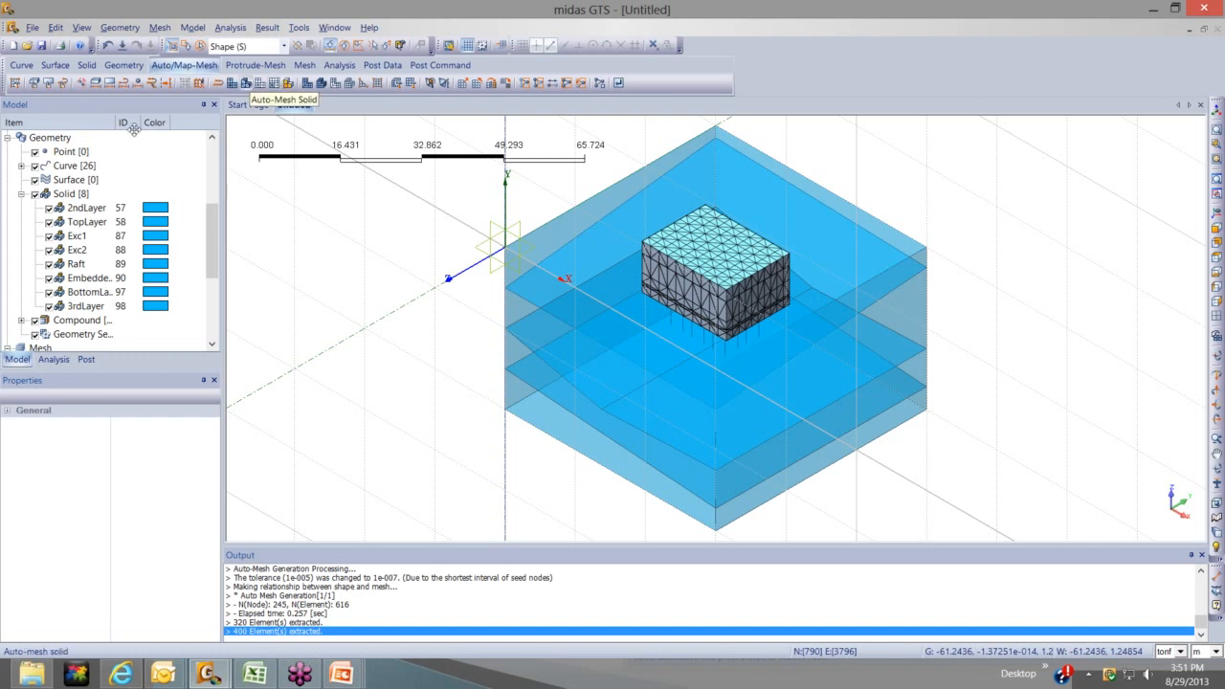
Set up Auto-Mesh Solid for the TopLayer solid with a division of 1 and the Top Soil attribute
drag(137, 124, 331, 164)
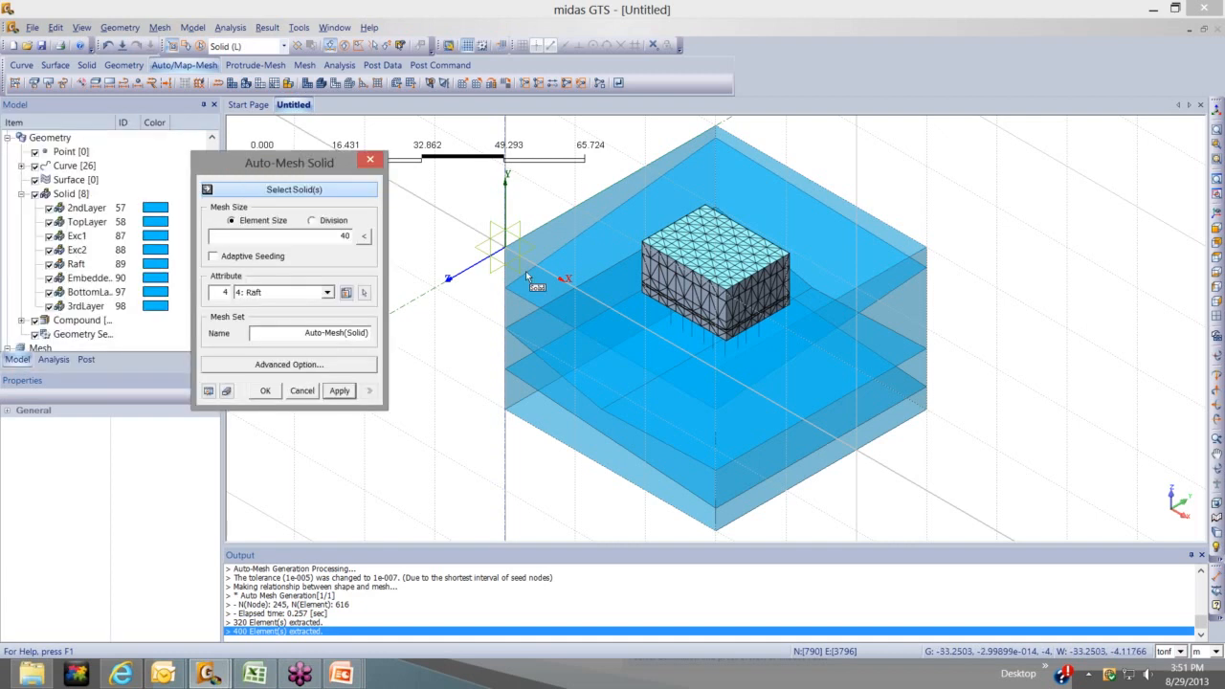
click(527, 278)
click(369, 236)
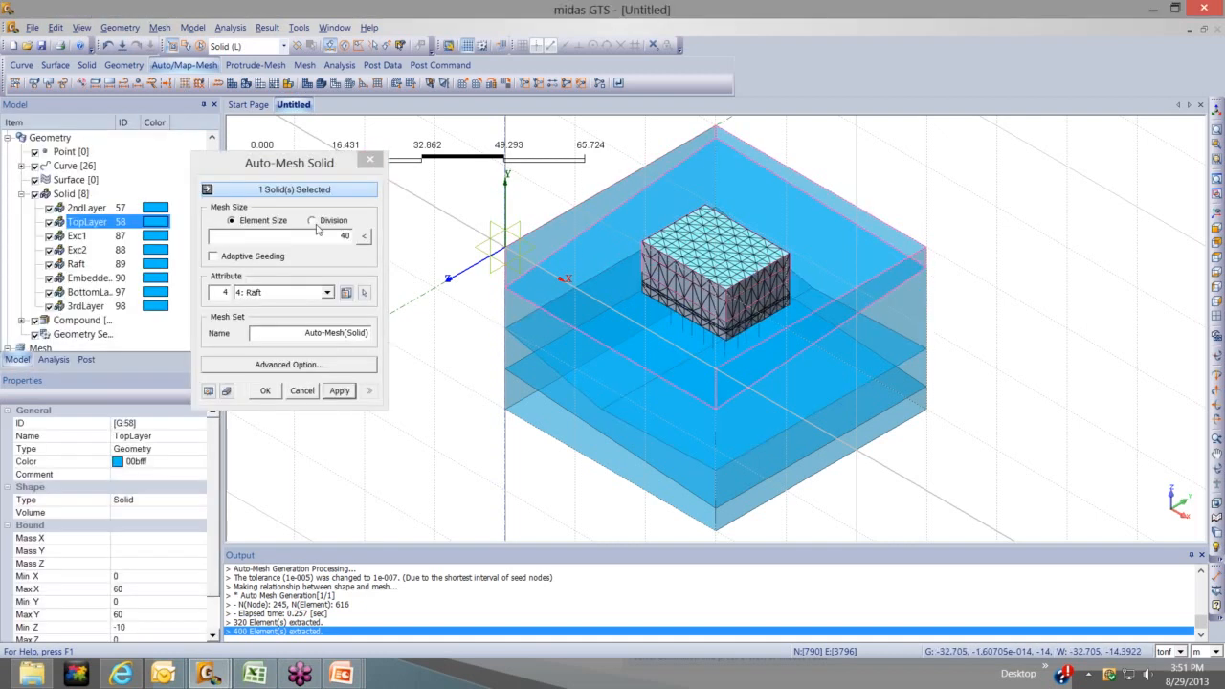
click(312, 221)
double_click(348, 235)
text(1)
click(328, 293)
click(287, 336)
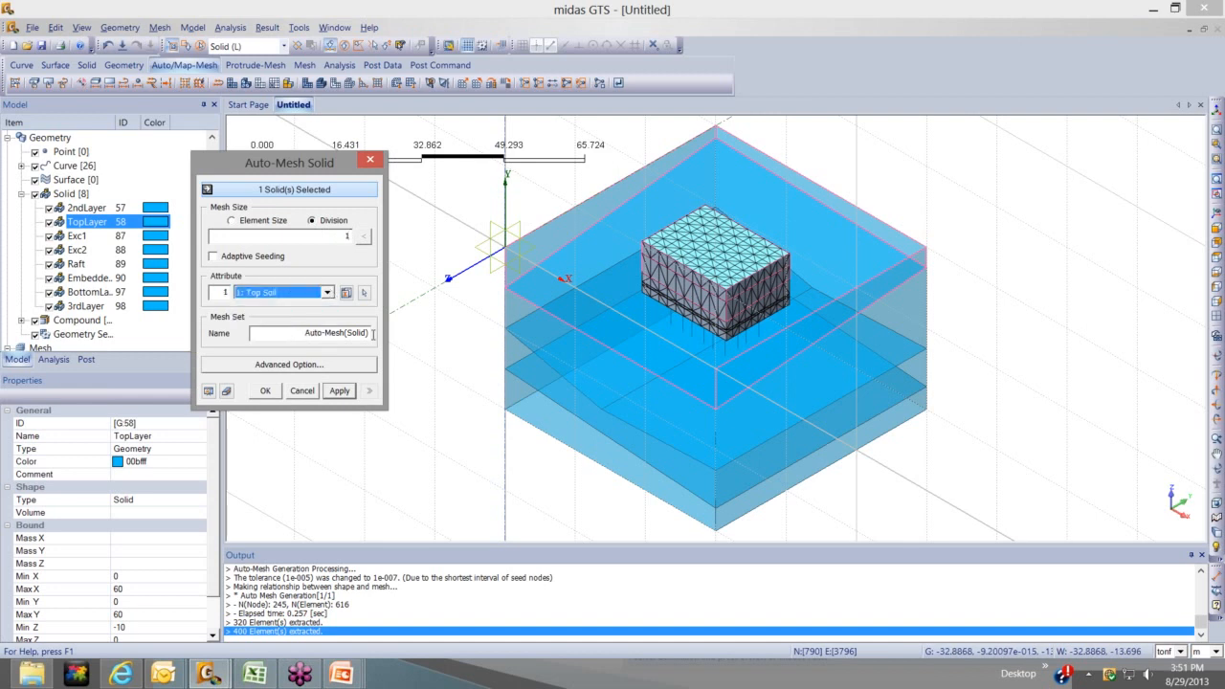
Name the mesh set TopLayer, preview the edge seeding and generate the top layer's mesh
drag(372, 334, 283, 312)
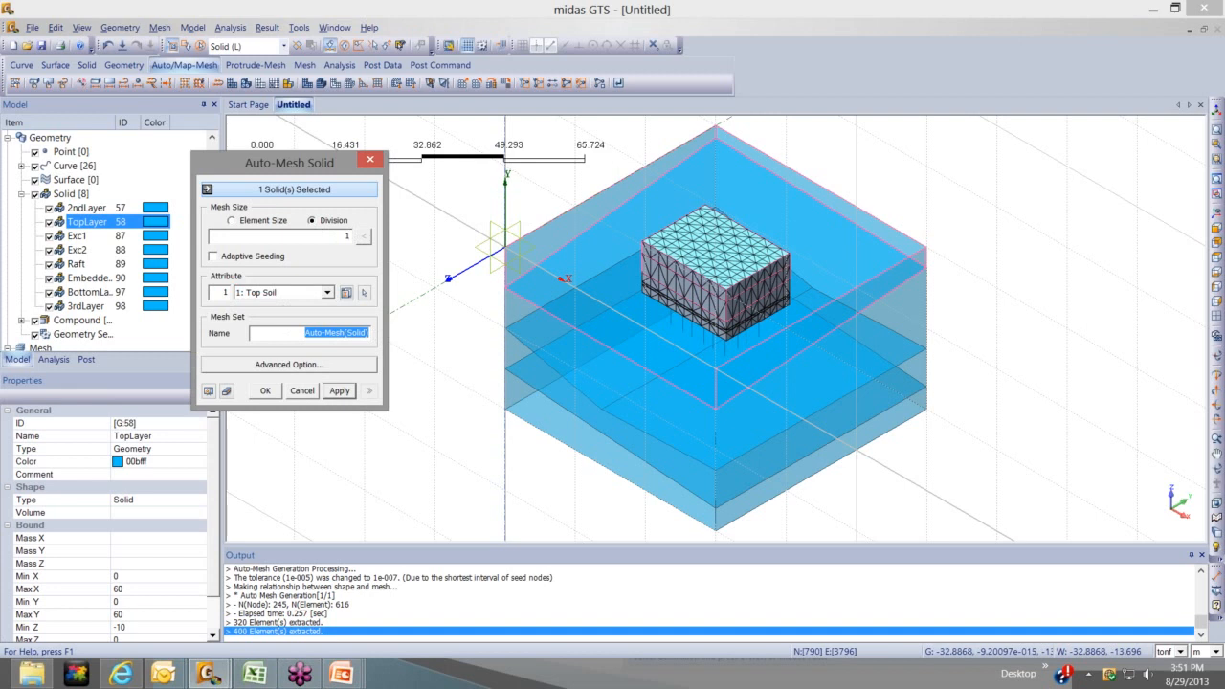
text(TopLayer)
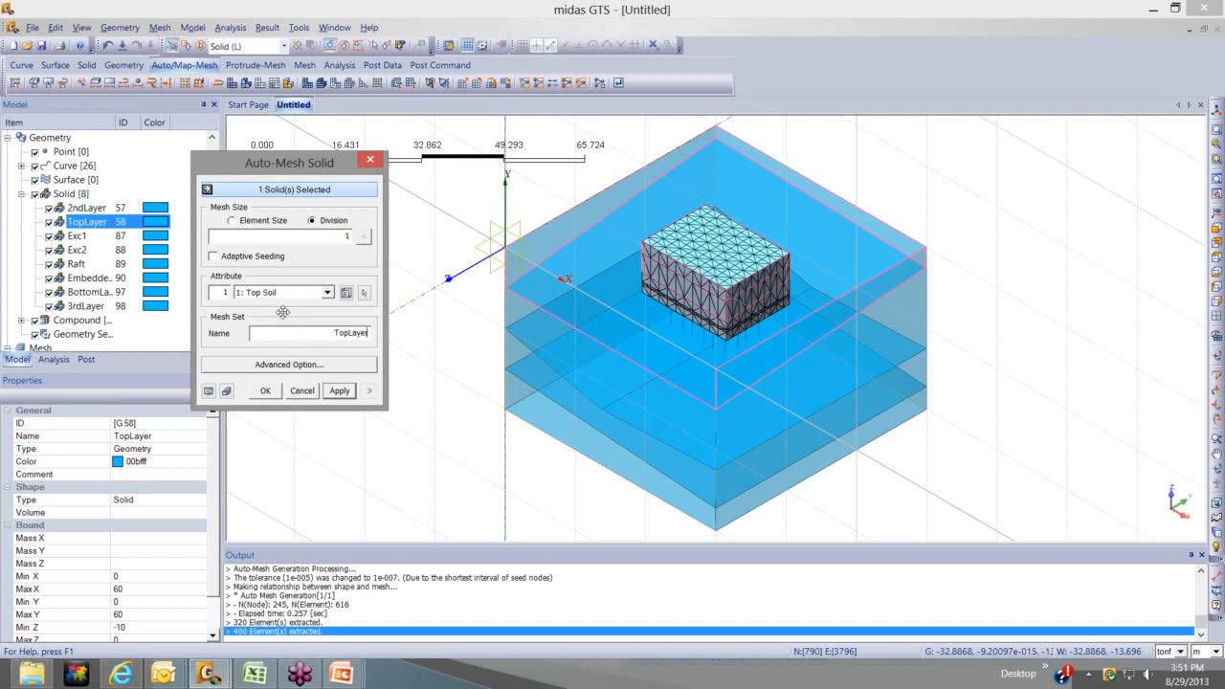
click(208, 393)
mouse_move(550, 343)
middle_down()
mouse_move(545, 325)
mouse_move(547, 347)
middle_up()
click(340, 391)
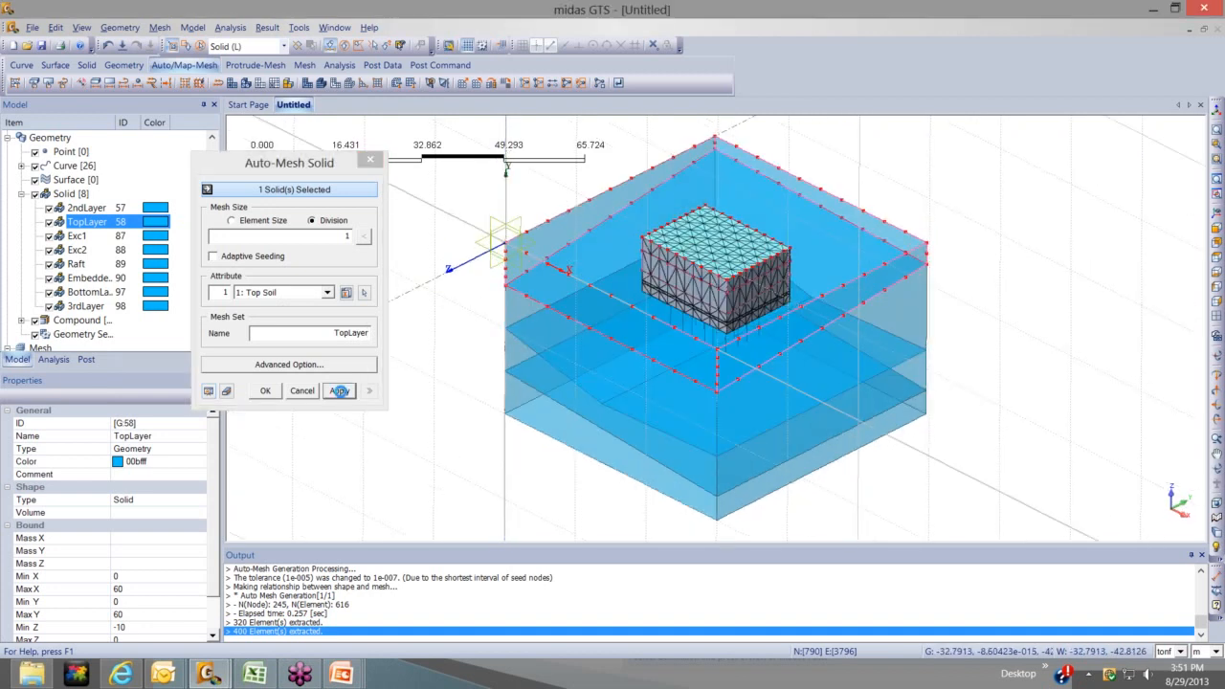
click(340, 390)
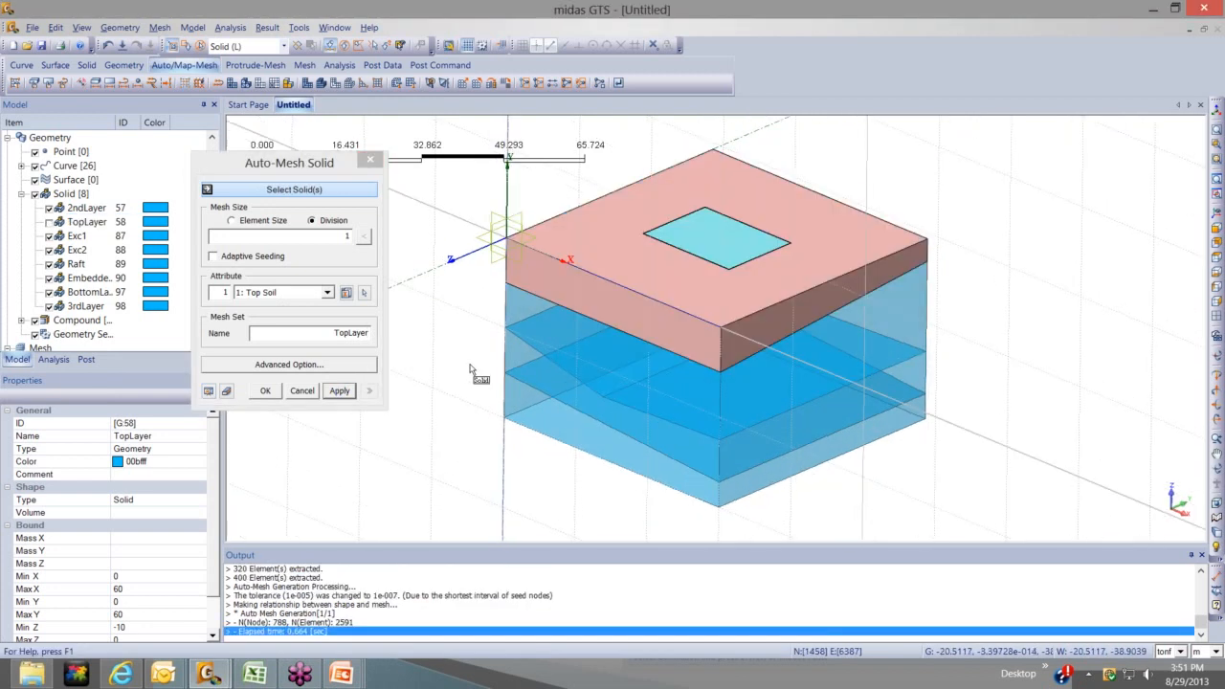
Examine the top layer's mesh around the excavation from several angles, including how element size changes away from it
scroll(570, 240, up, 1)
middle_drag(551, 281, 732, 239)
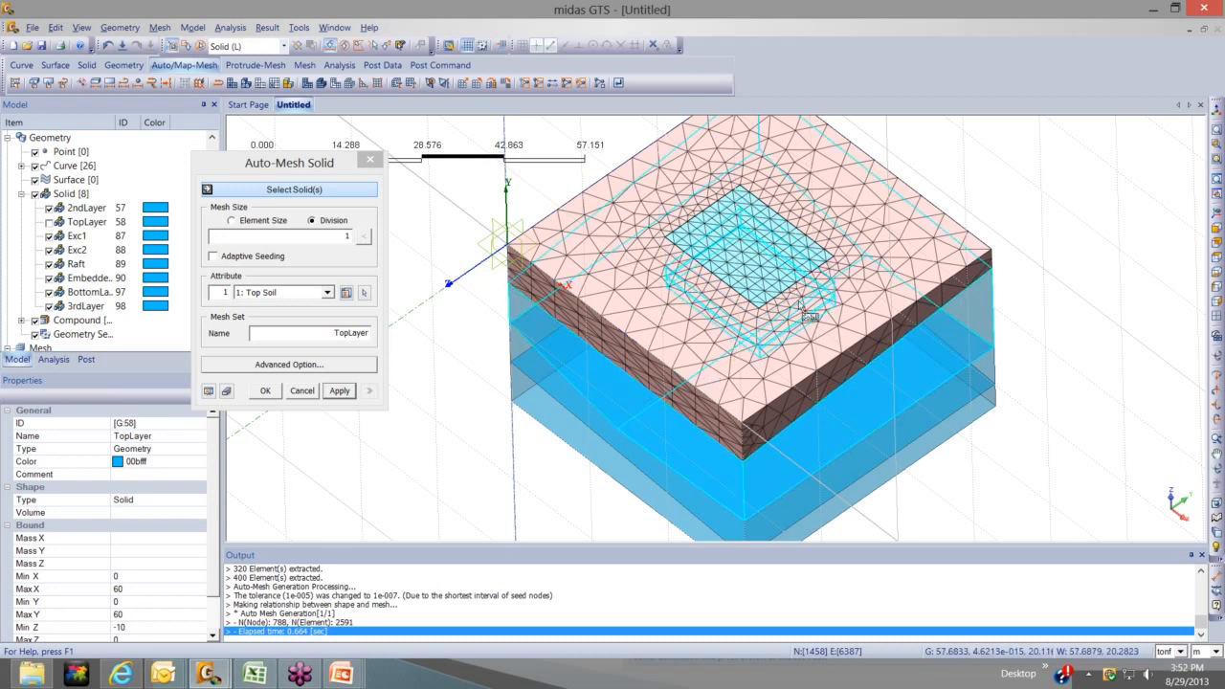
middle_drag(702, 197, 697, 240)
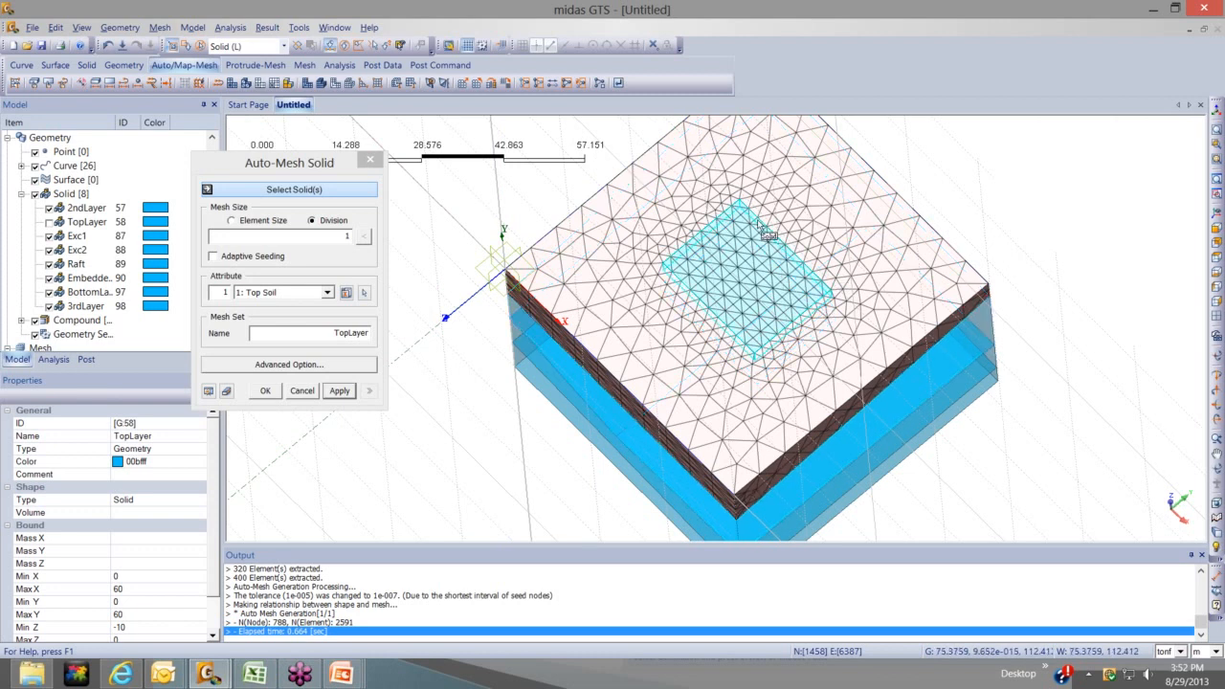
middle_drag(758, 222, 704, 287)
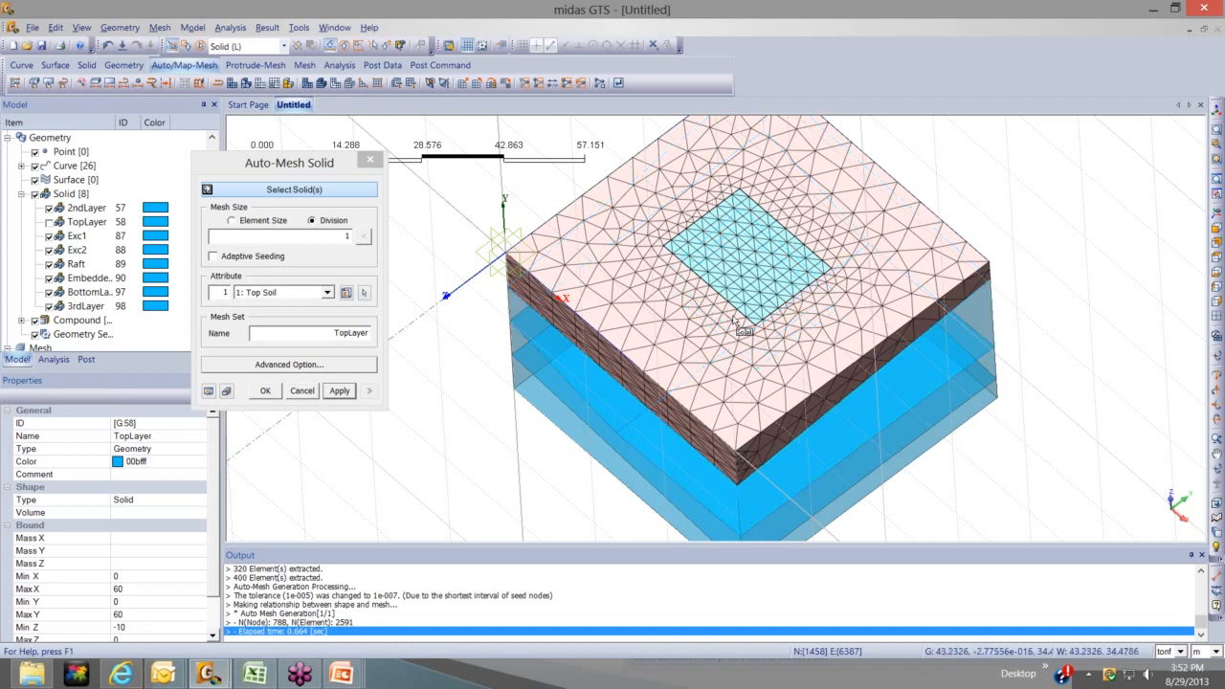
middle_drag(730, 350, 719, 314)
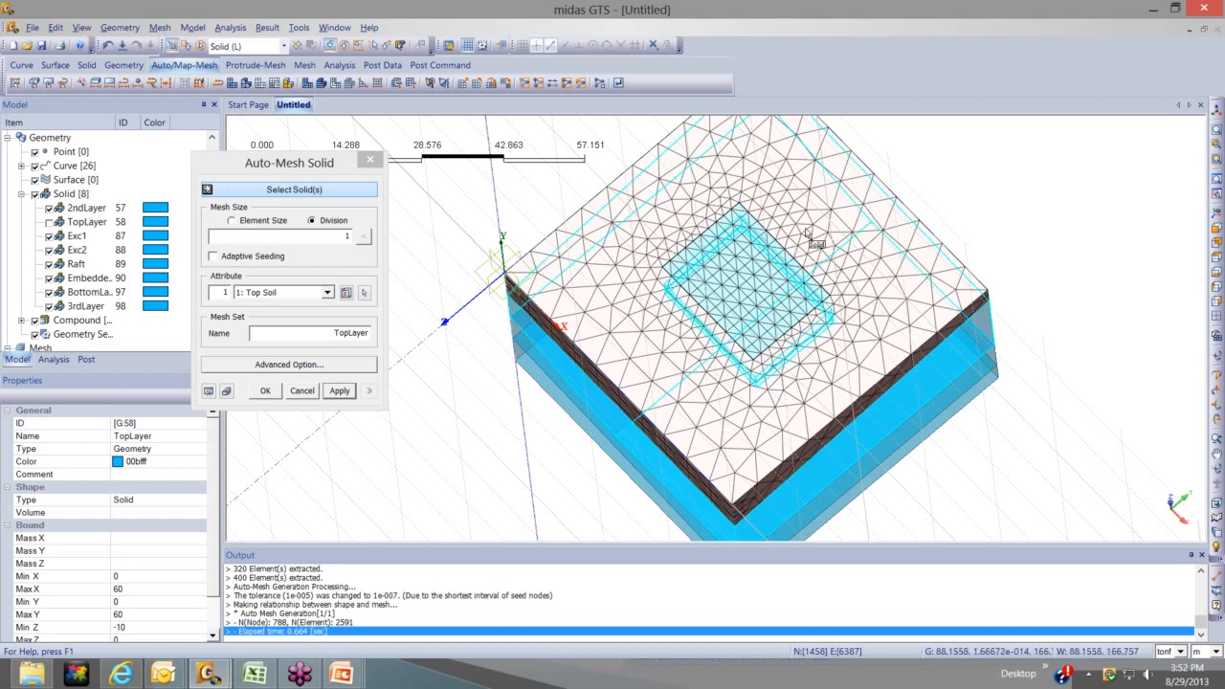
middle_drag(806, 231, 809, 237)
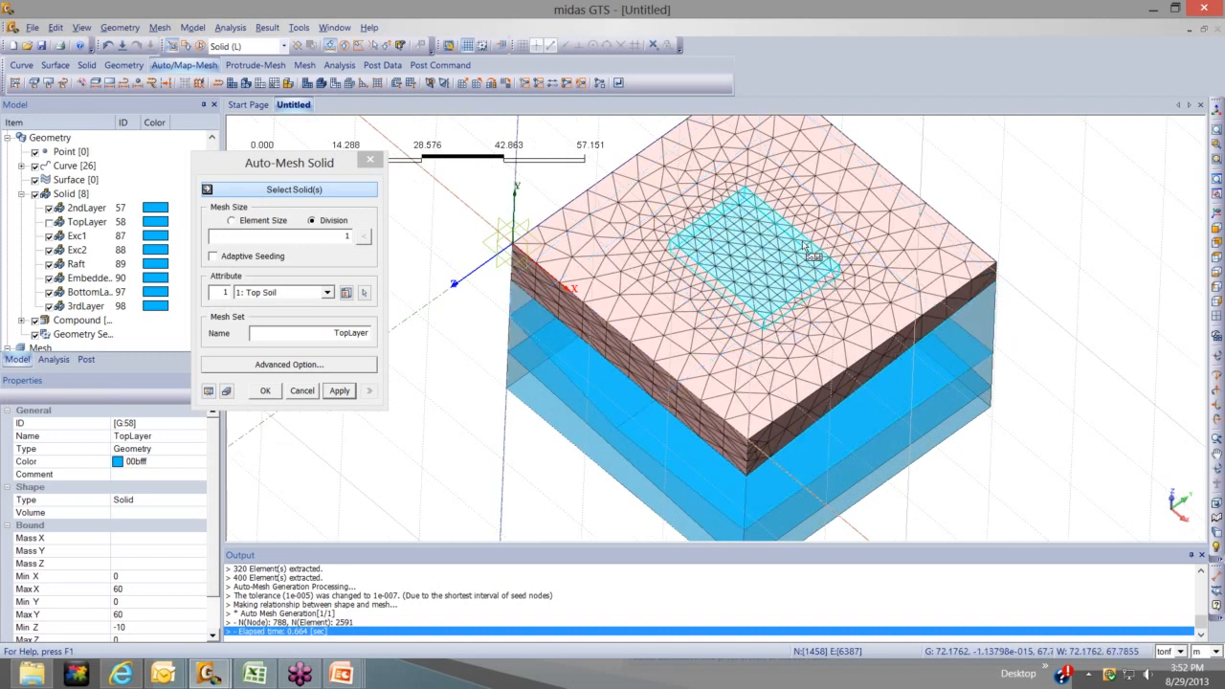
middle_drag(806, 249, 755, 251)
middle_drag(755, 250, 345, 233)
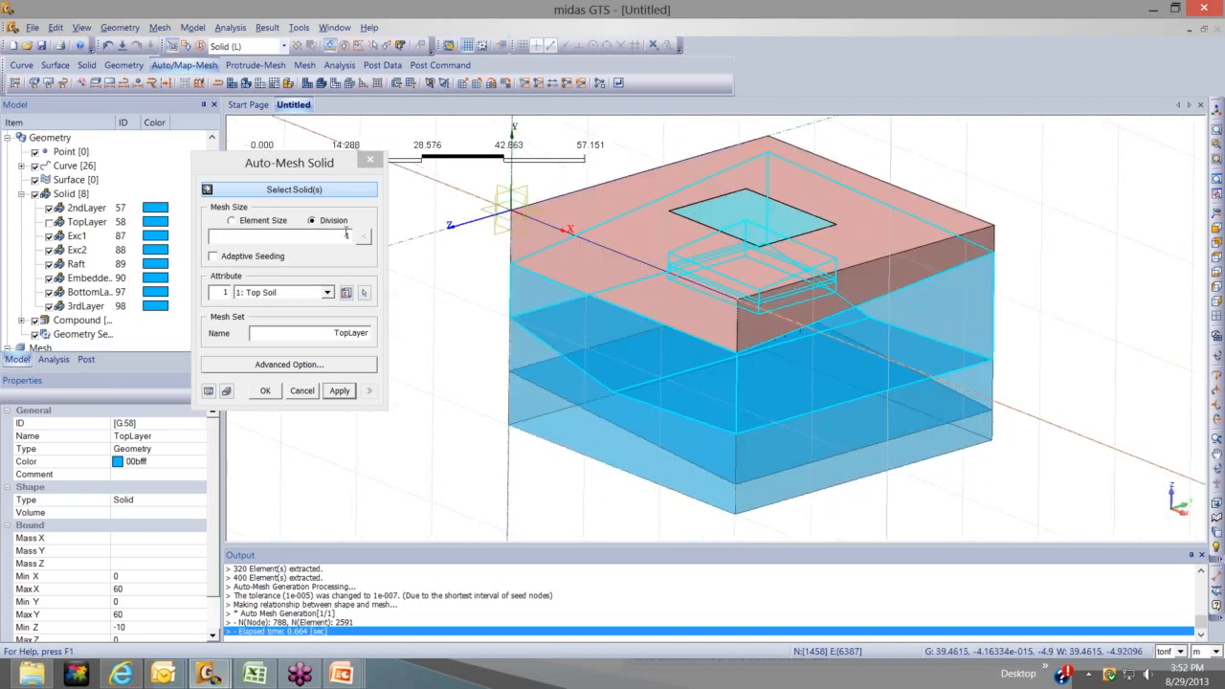
Auto-mesh the 2ndLayer solid with the Mid Soil attribute into mesh set 2ndLayer, previewing the seeding first
click(414, 280)
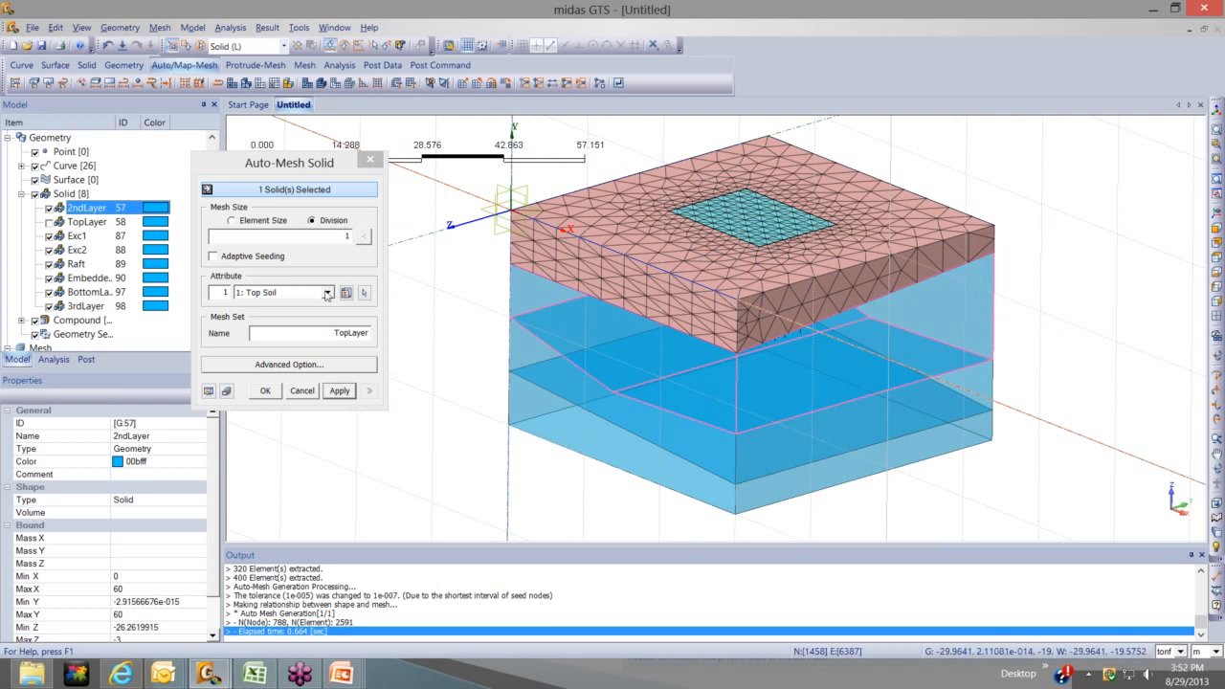
click(327, 293)
click(277, 318)
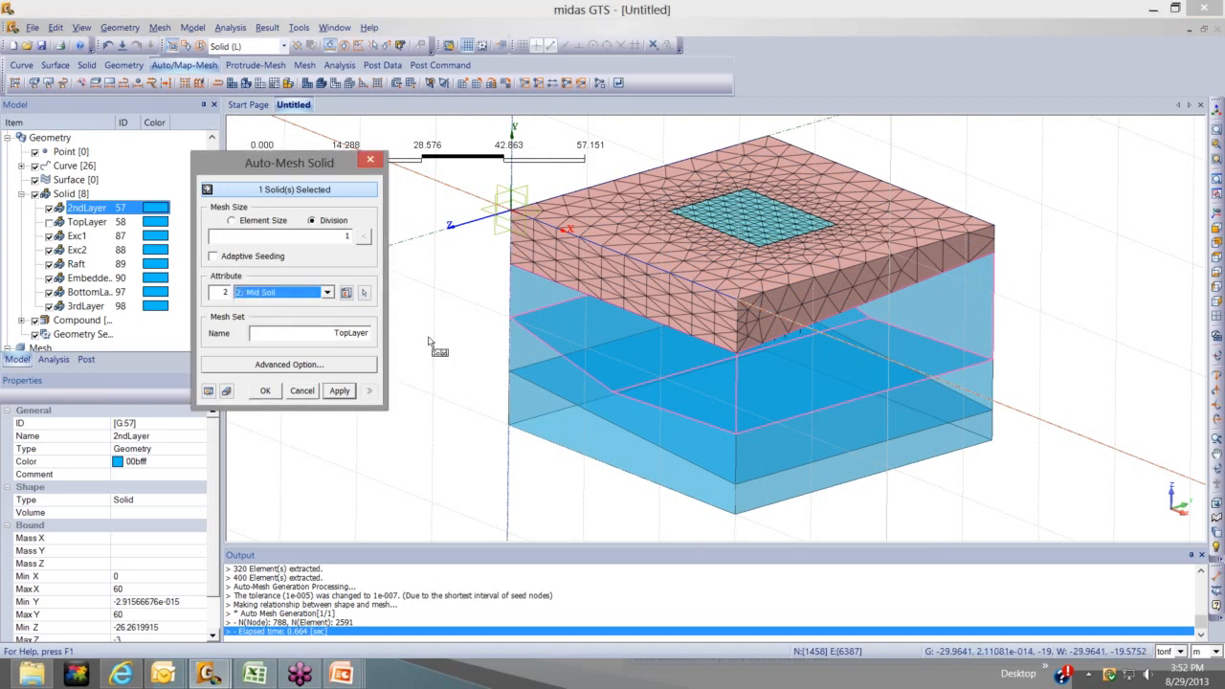
key(Tab)
text(2nd)
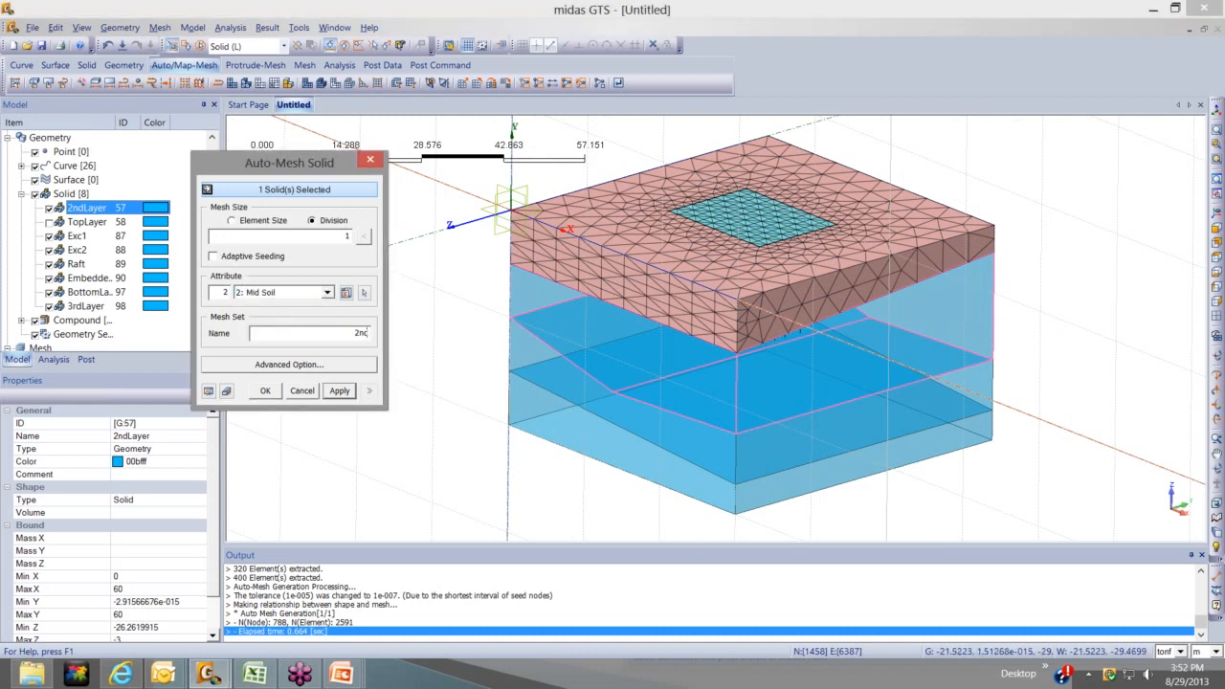
text(Layer)
click(212, 393)
middle_drag(653, 436, 612, 395)
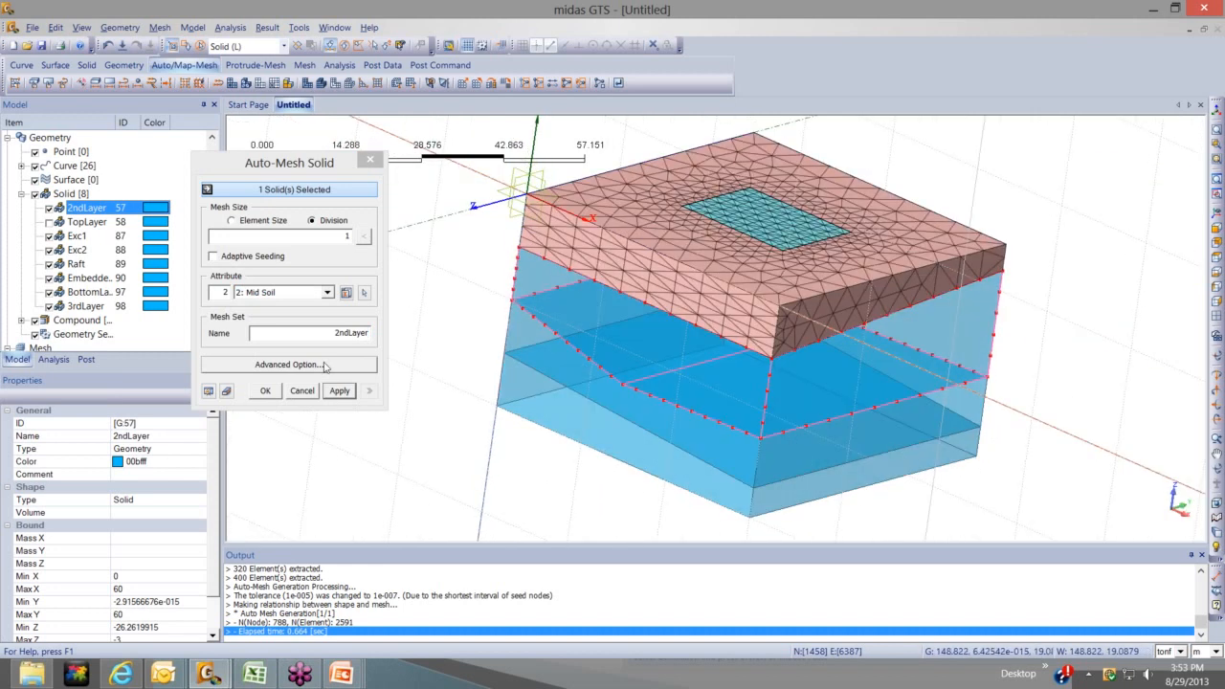
click(340, 391)
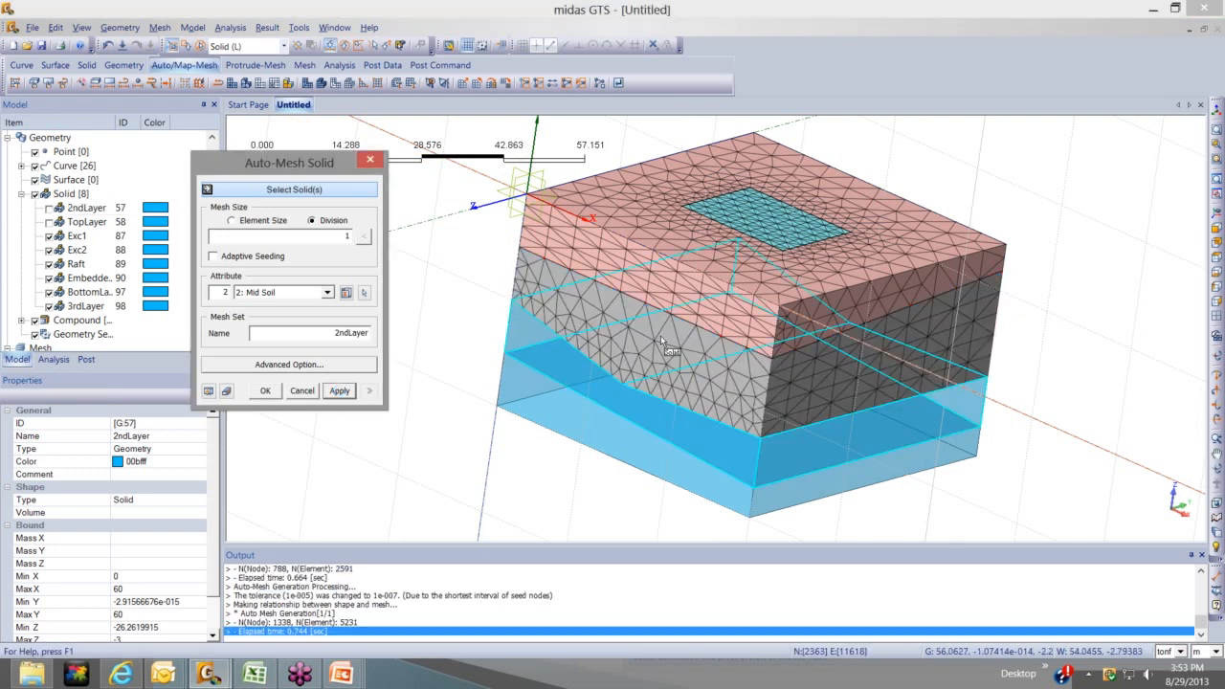
Auto-mesh the 3rdLayer solid with the Mid Soil attribute into mesh set 3rdLayer, previewing the seeding first
mouse_move(667, 347)
ctrl+middle_down()
mouse_move(366, 219)
mouse_move(572, 359)
ctrl+middle_up()
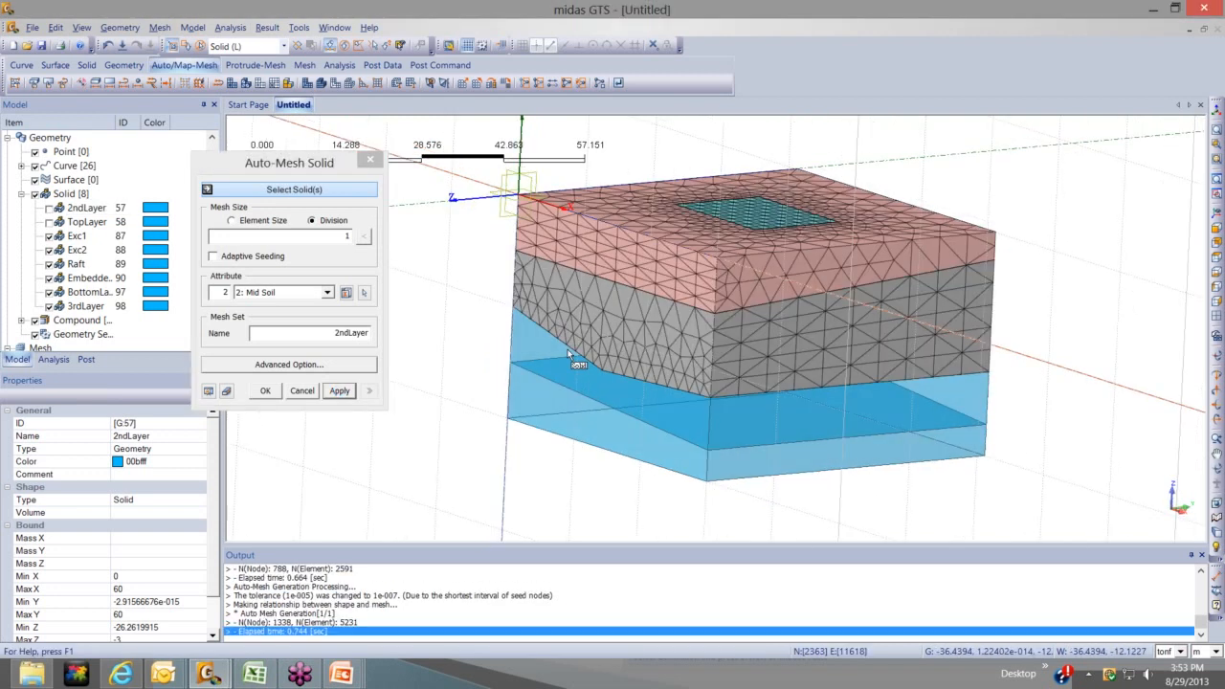
click(572, 359)
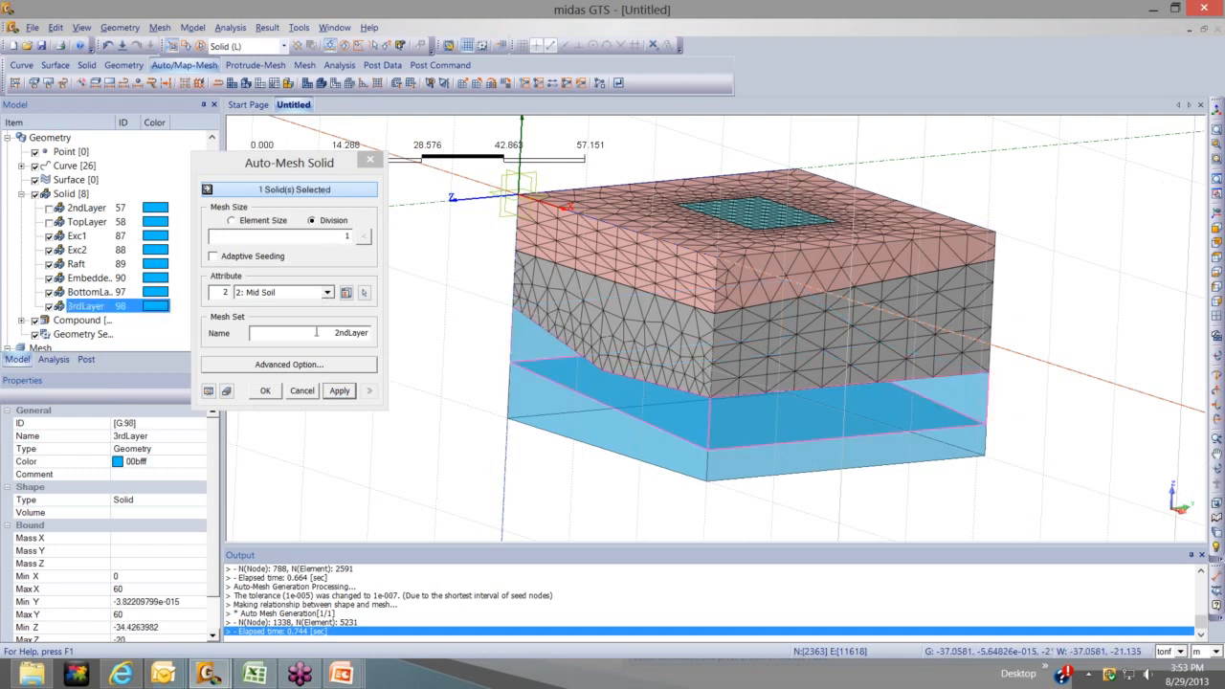
double_click(365, 333)
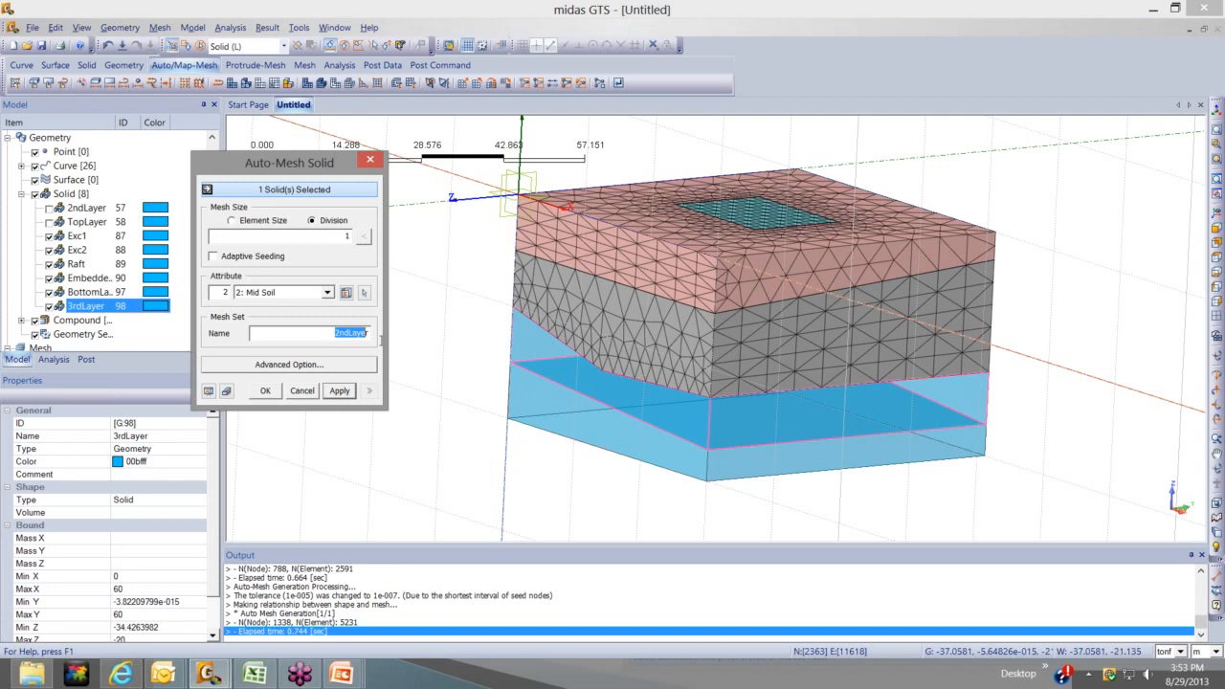
text(3rdLayer)
click(206, 388)
mouse_move(424, 365)
middle_down()
mouse_move(424, 391)
mouse_move(421, 379)
middle_up()
click(339, 391)
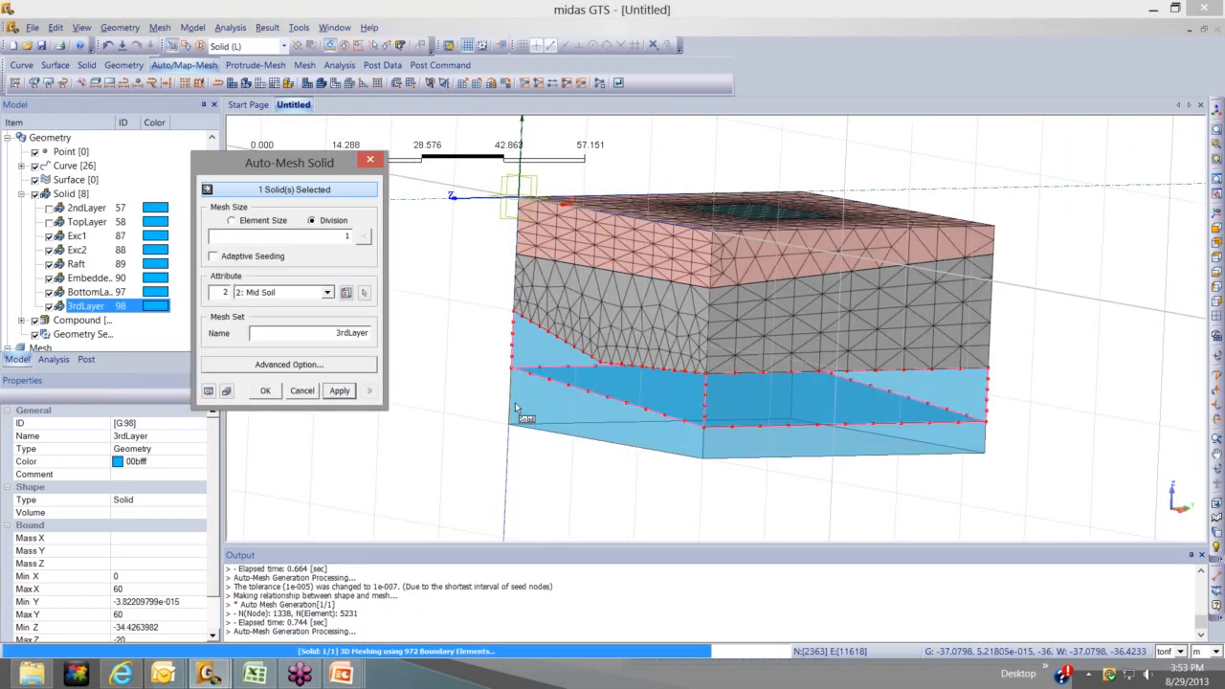
Auto-mesh the BottomLayer solid with the Bot Soil attribute into mesh set BottomLayer
click(517, 402)
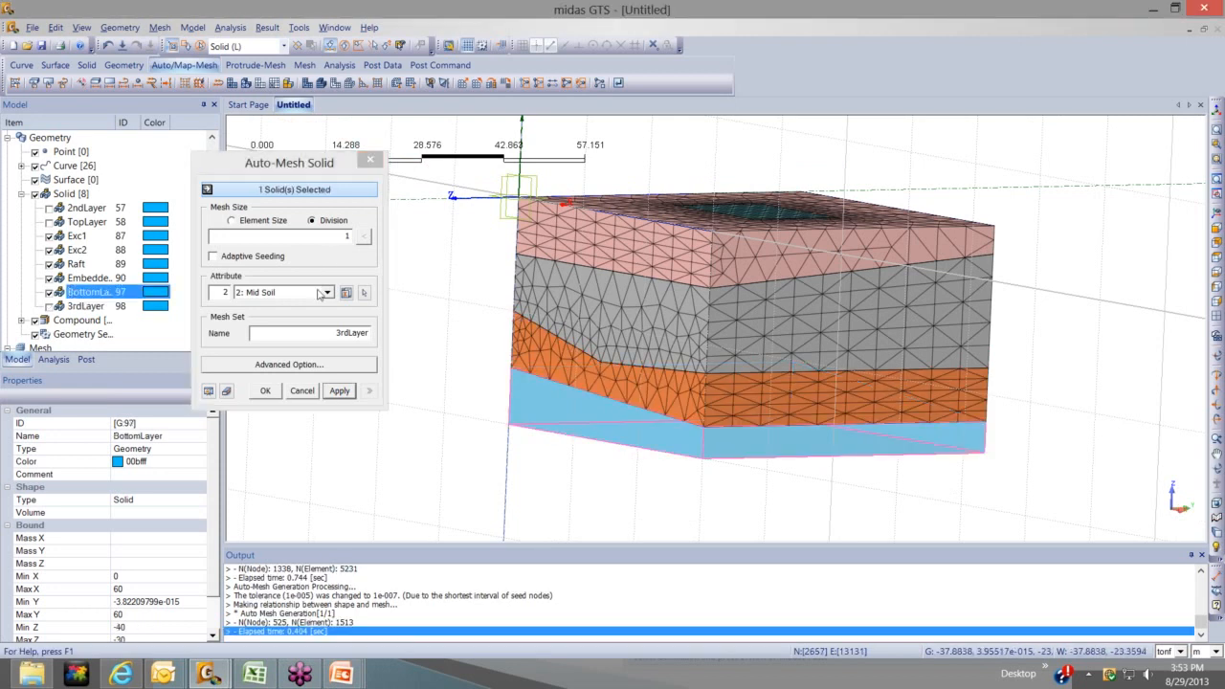
click(327, 292)
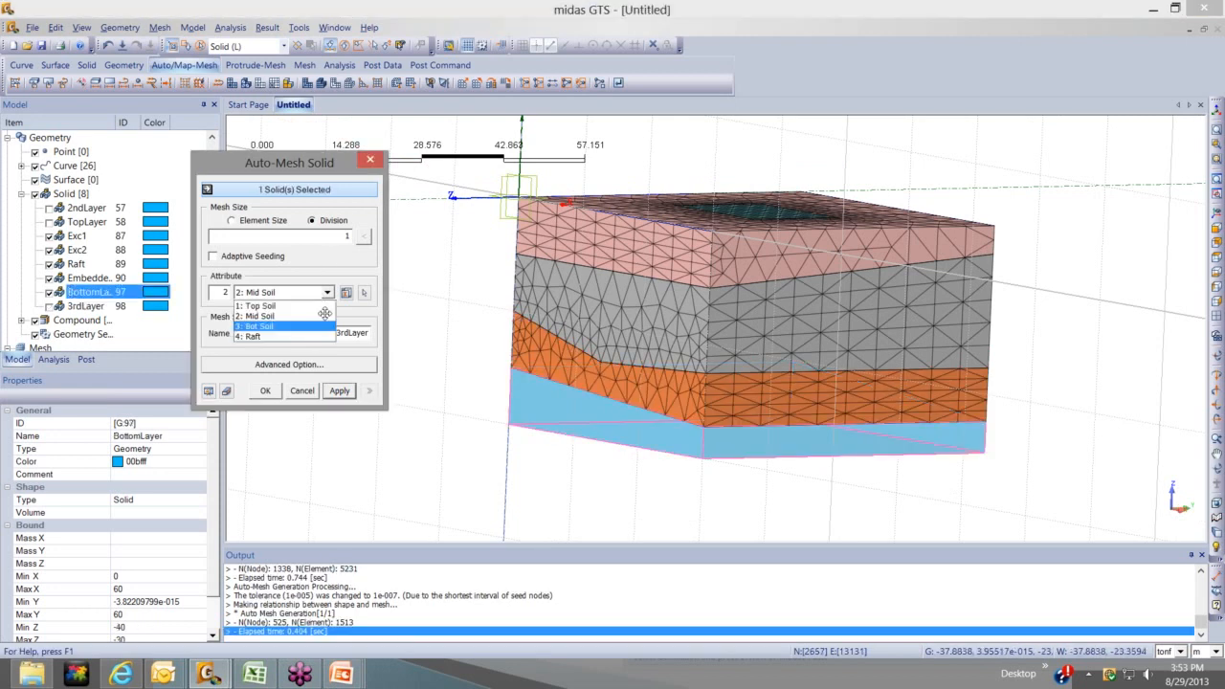
click(316, 326)
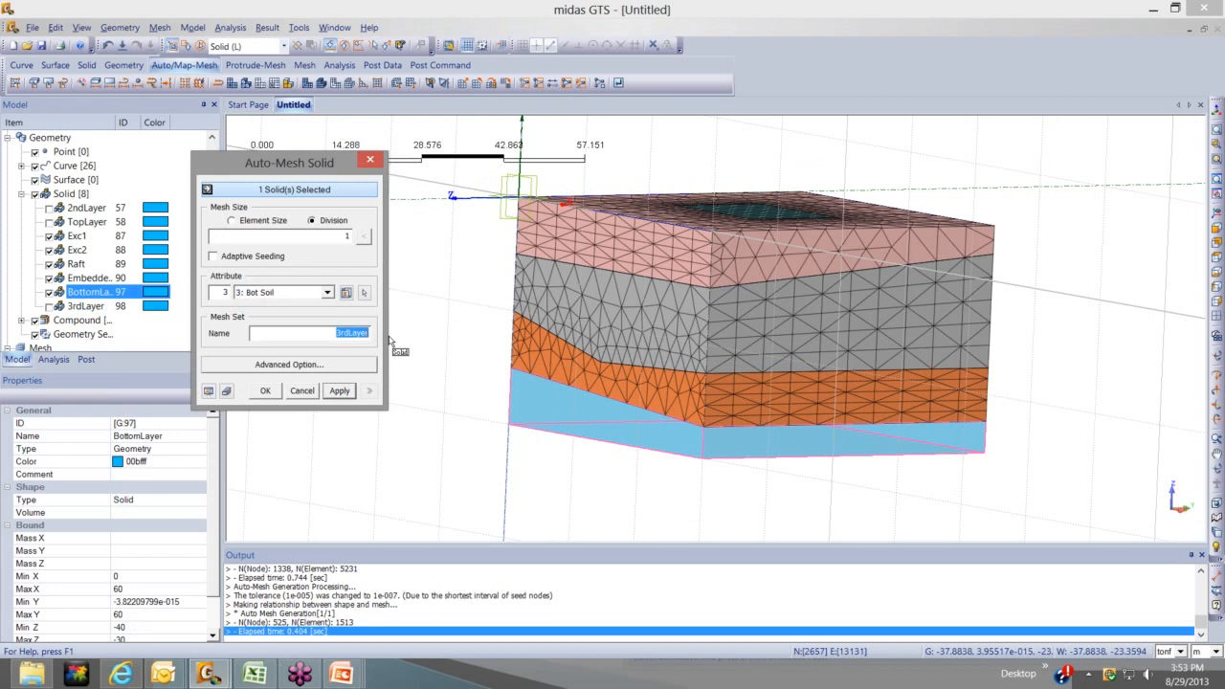
text(Bo)
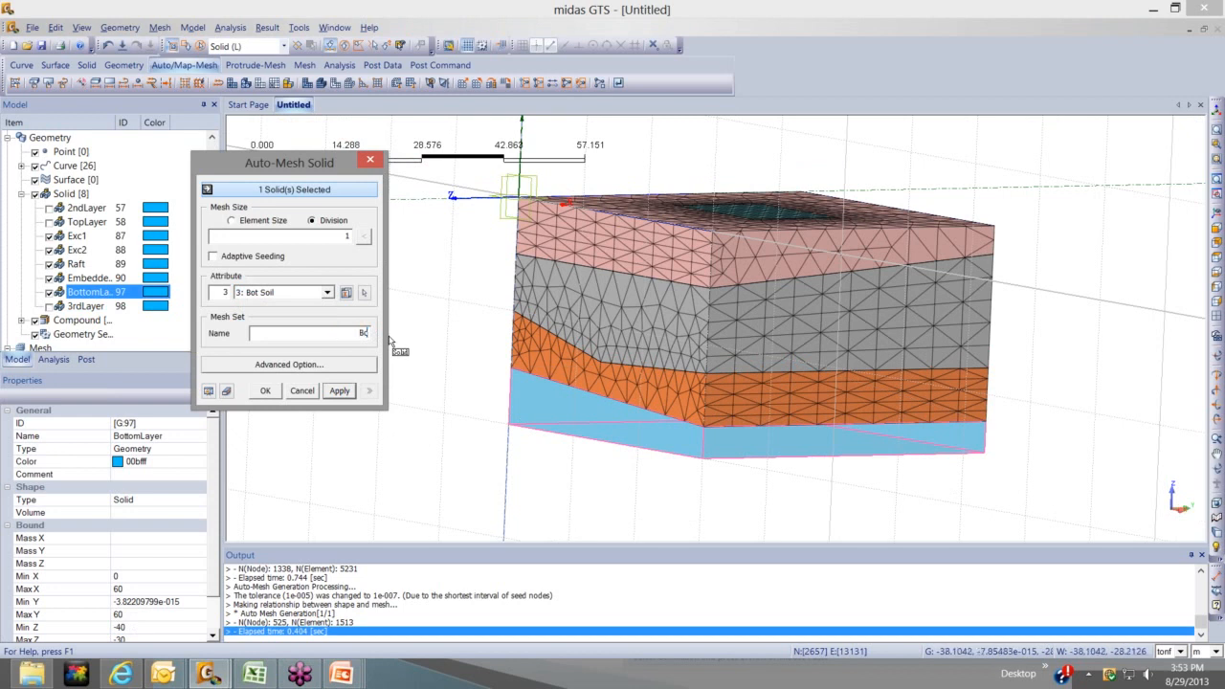
text(ttomLayer)
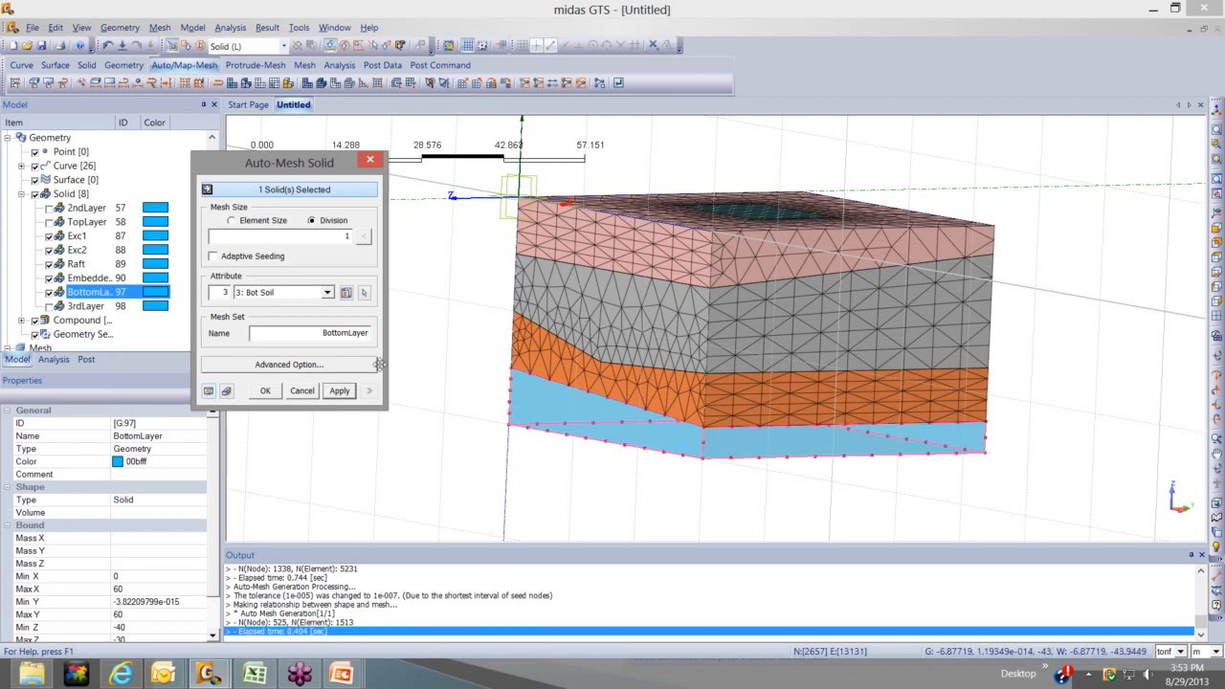
middle_drag(379, 365, 377, 321)
click(339, 392)
Close the meshing dialog and review the meshed soil layers and the mesh sets in the model tree
middle_drag(339, 395, 524, 427)
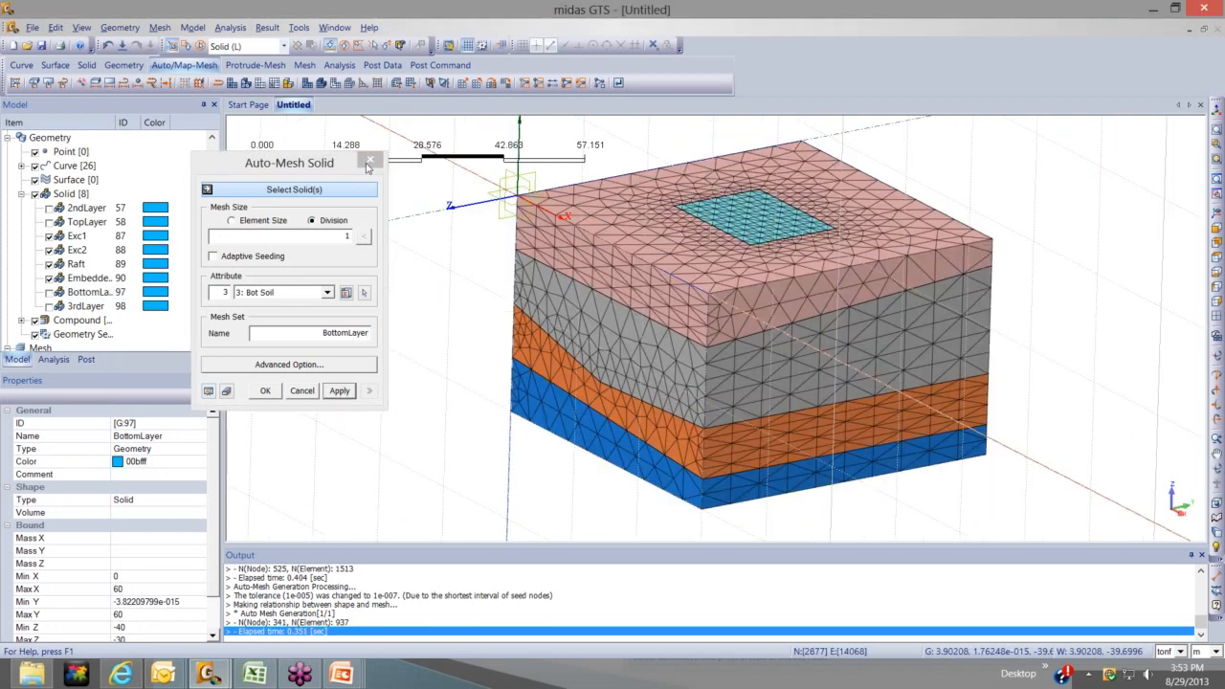
middle_drag(535, 250, 604, 288)
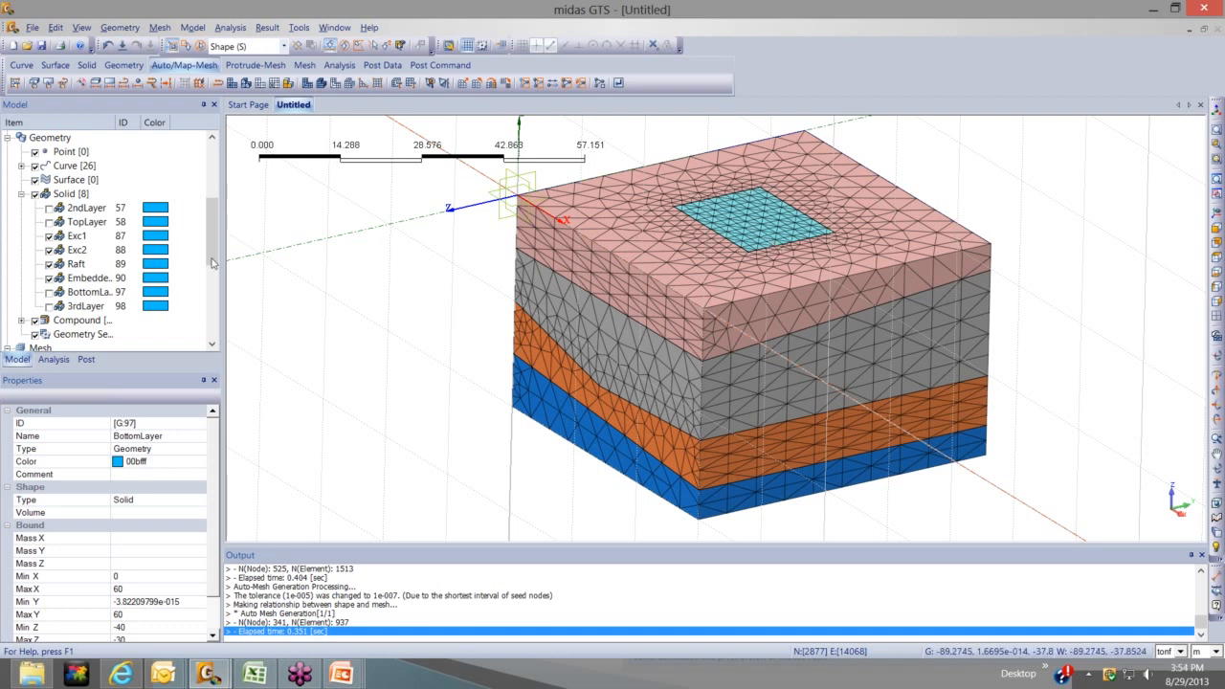
drag(212, 264, 213, 338)
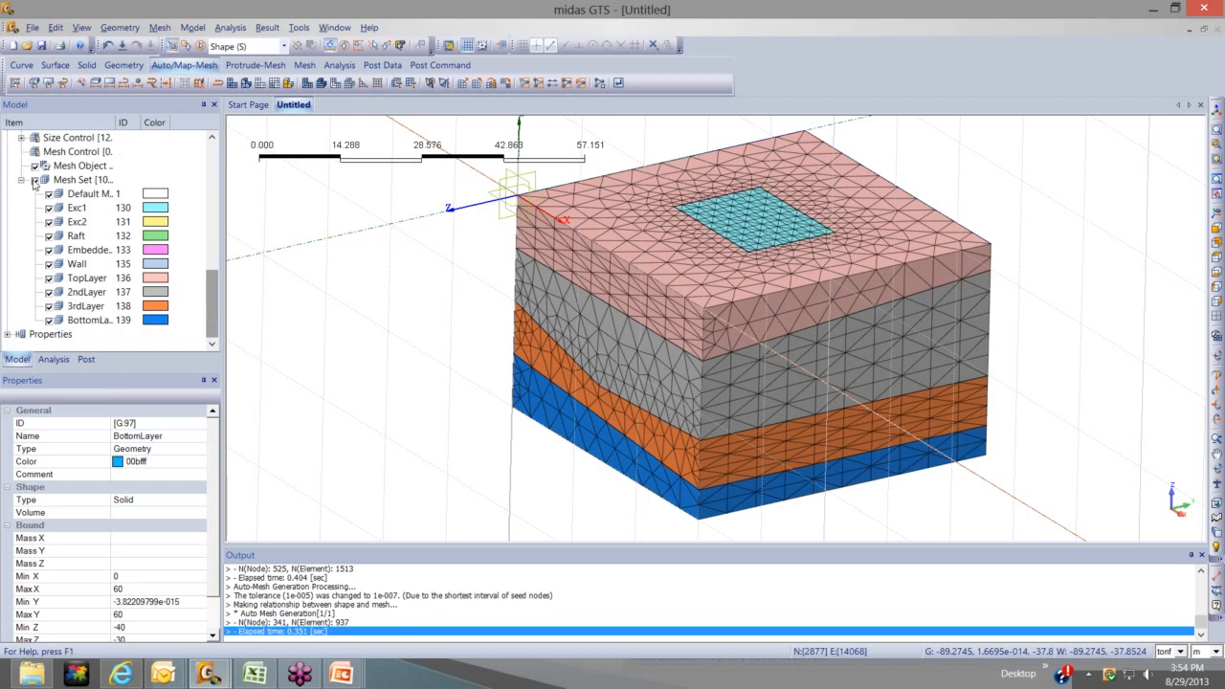
Hide all mesh sets and rearrange the docked panes so the model tree gets more height above the properties
click(35, 180)
middle_drag(732, 283, 729, 236)
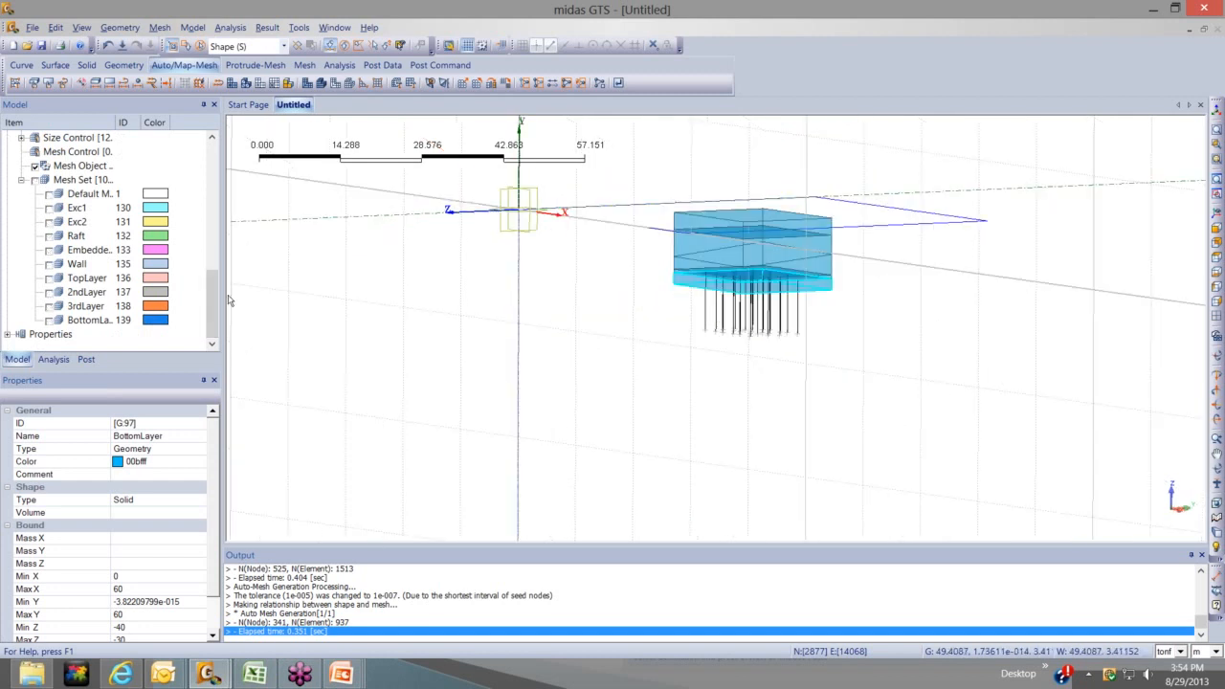
drag(96, 104, 170, 103)
drag(86, 143, 114, 508)
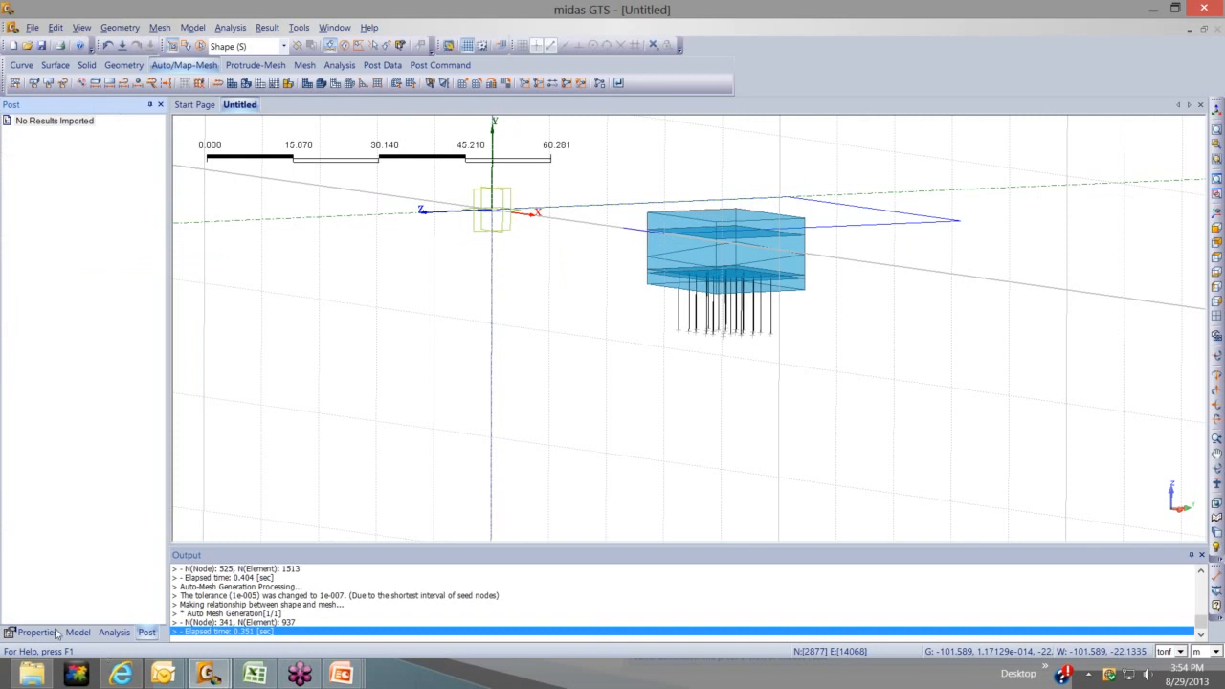
drag(115, 579, 84, 388)
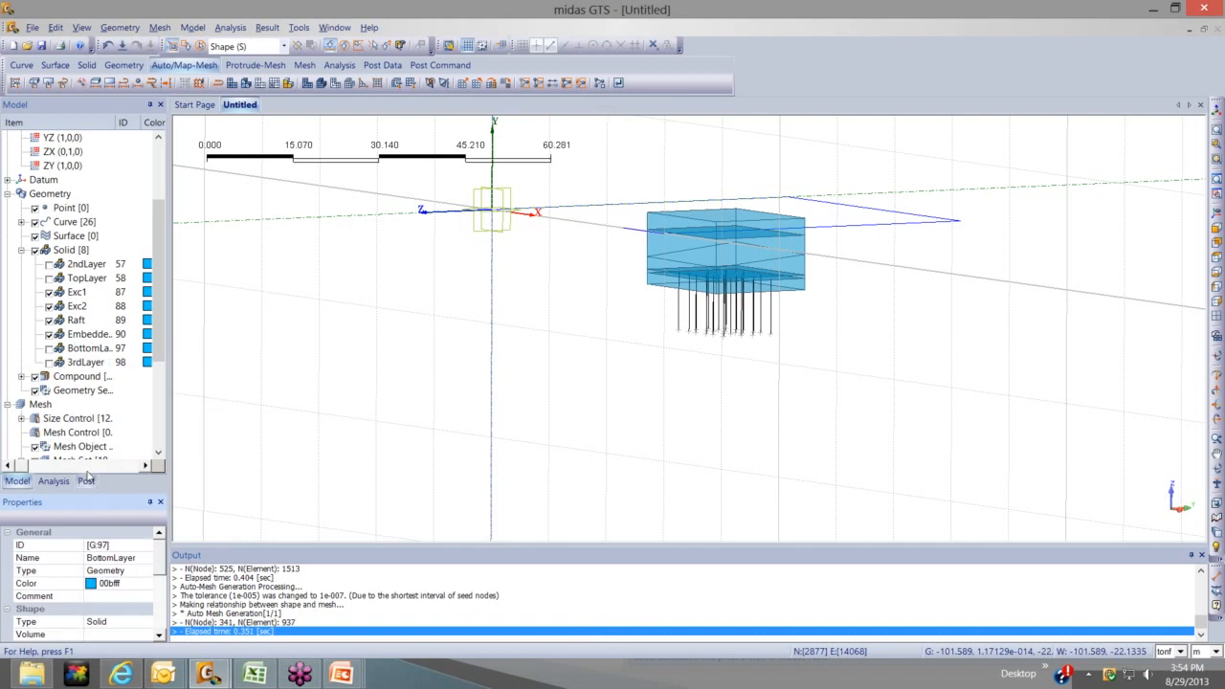
Hide the Exc1, Exc2, Raft and embedded solids to isolate the pile lines in an angled view
scroll(118, 317, down, 1)
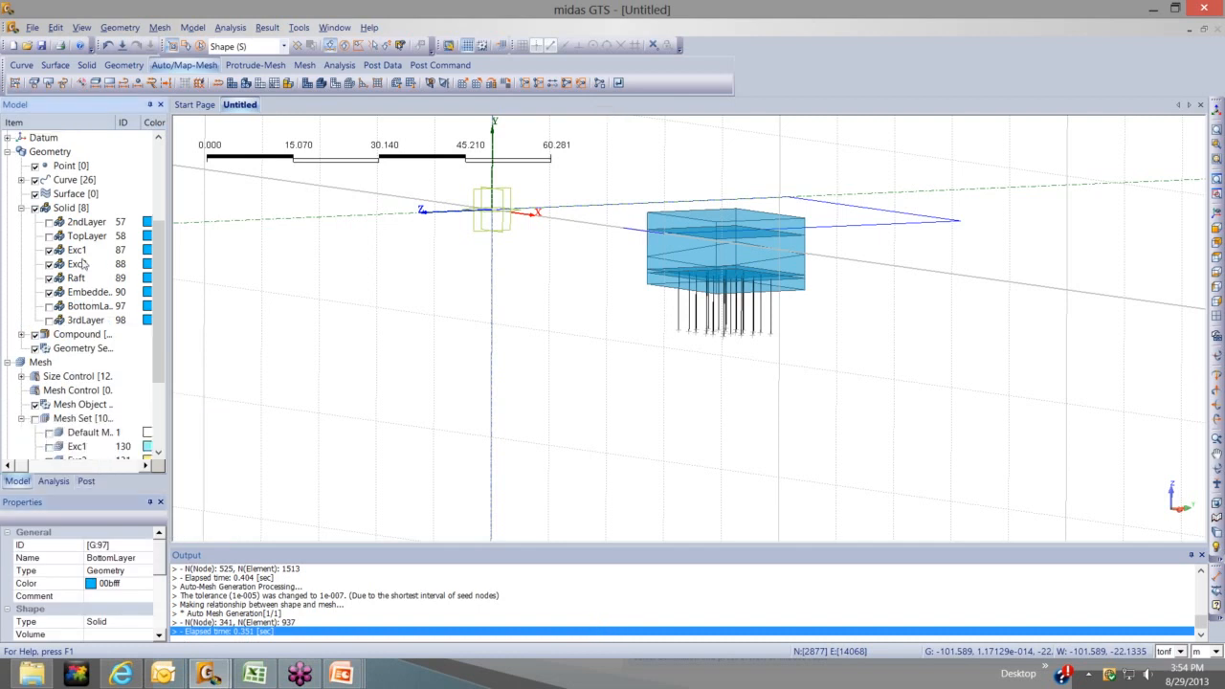
click(48, 250)
click(48, 264)
click(49, 278)
middle_drag(656, 329, 640, 277)
scroll(640, 277, up, 2)
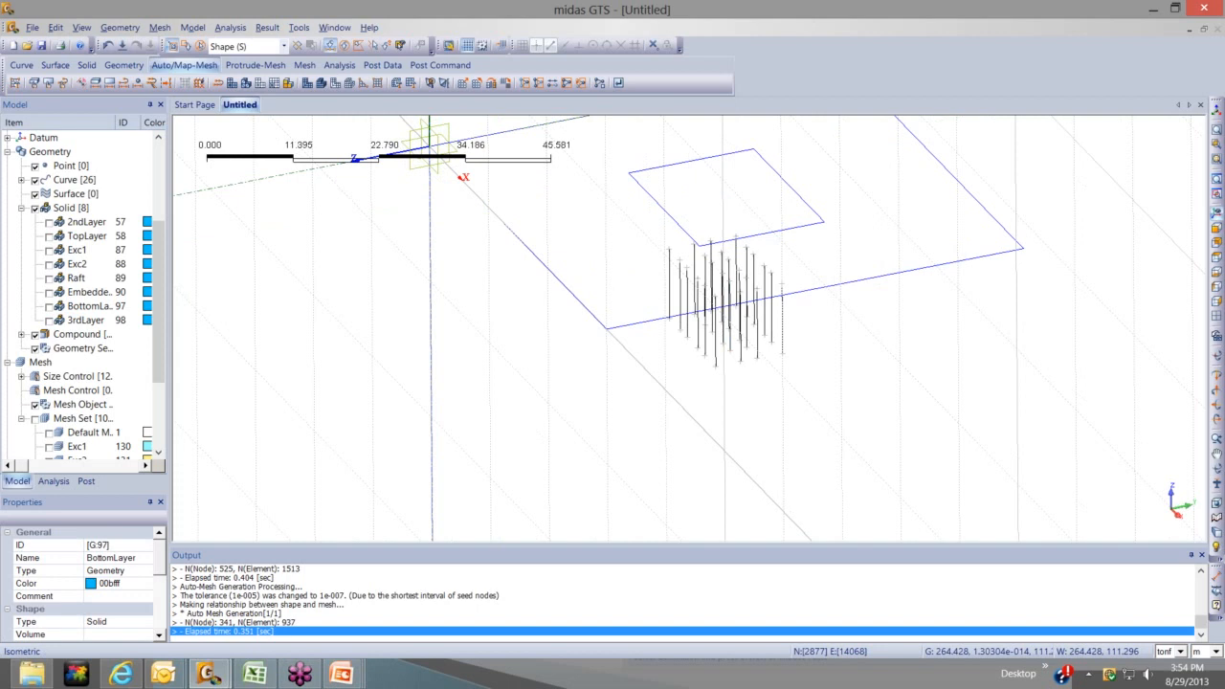
click(1217, 214)
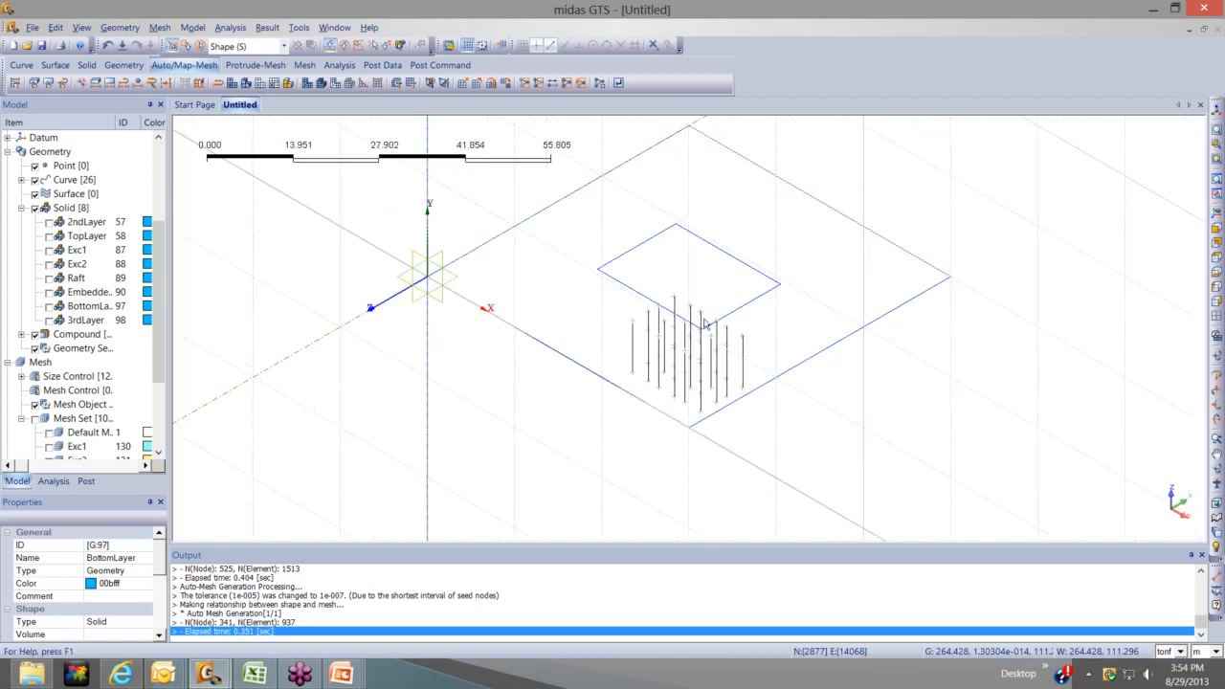
middle_drag(702, 288, 766, 340)
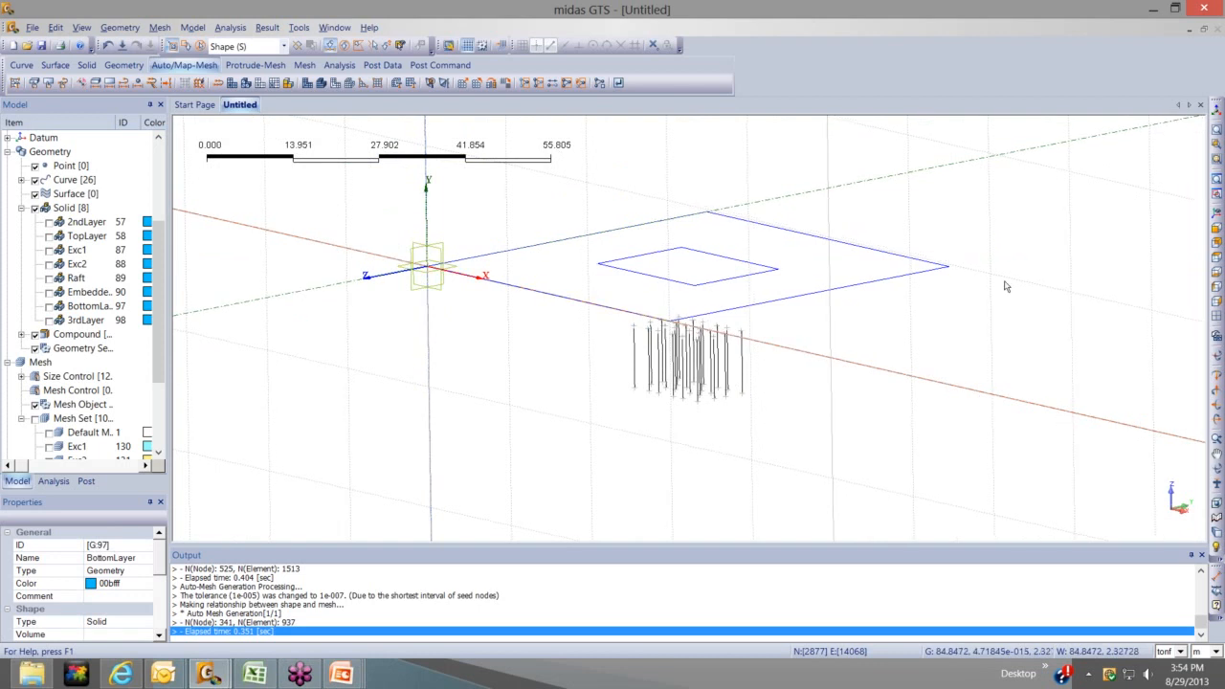
Start Auto-Mesh Edge, select all the vertical pile lines and set the seeding to 1 division
click(189, 66)
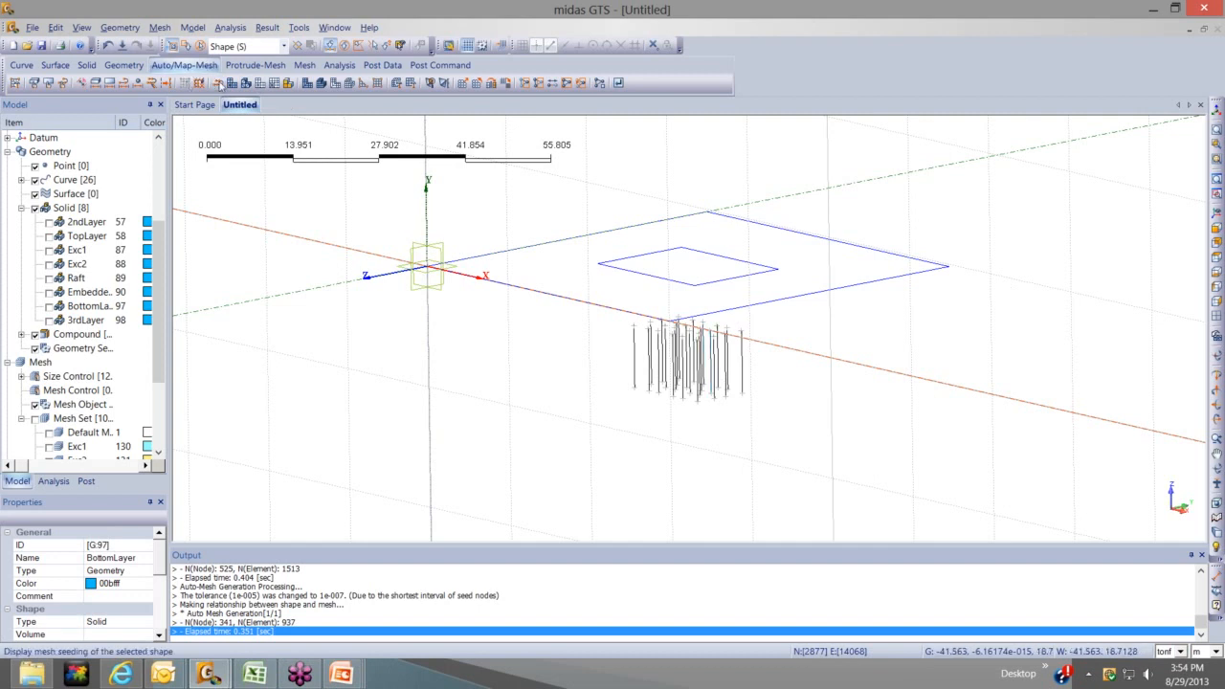
drag(137, 132, 364, 203)
middle_drag(575, 273, 757, 400)
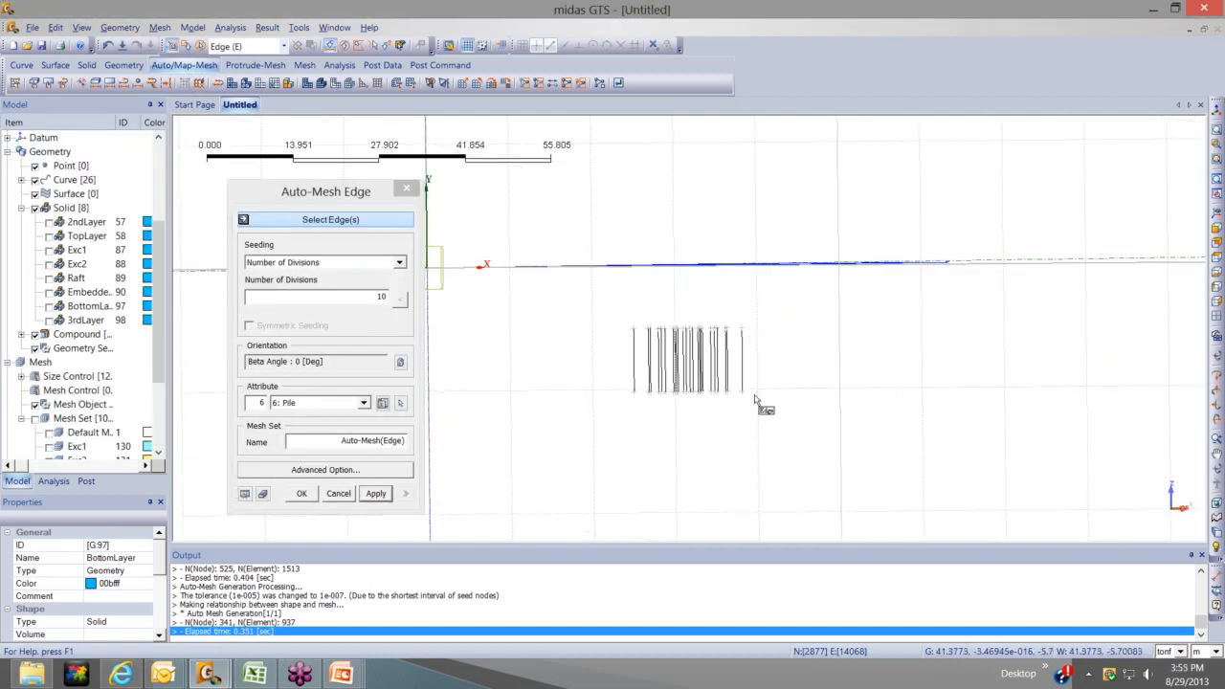
drag(609, 320, 763, 403)
middle_drag(799, 362, 472, 310)
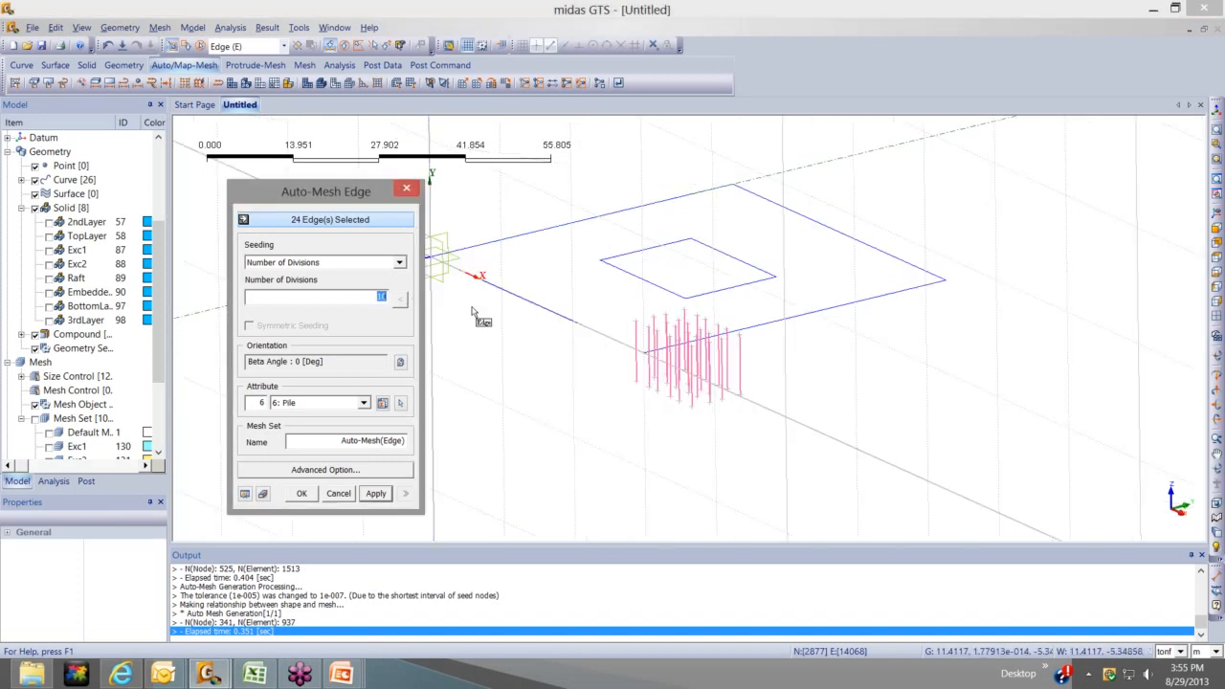
text(1)
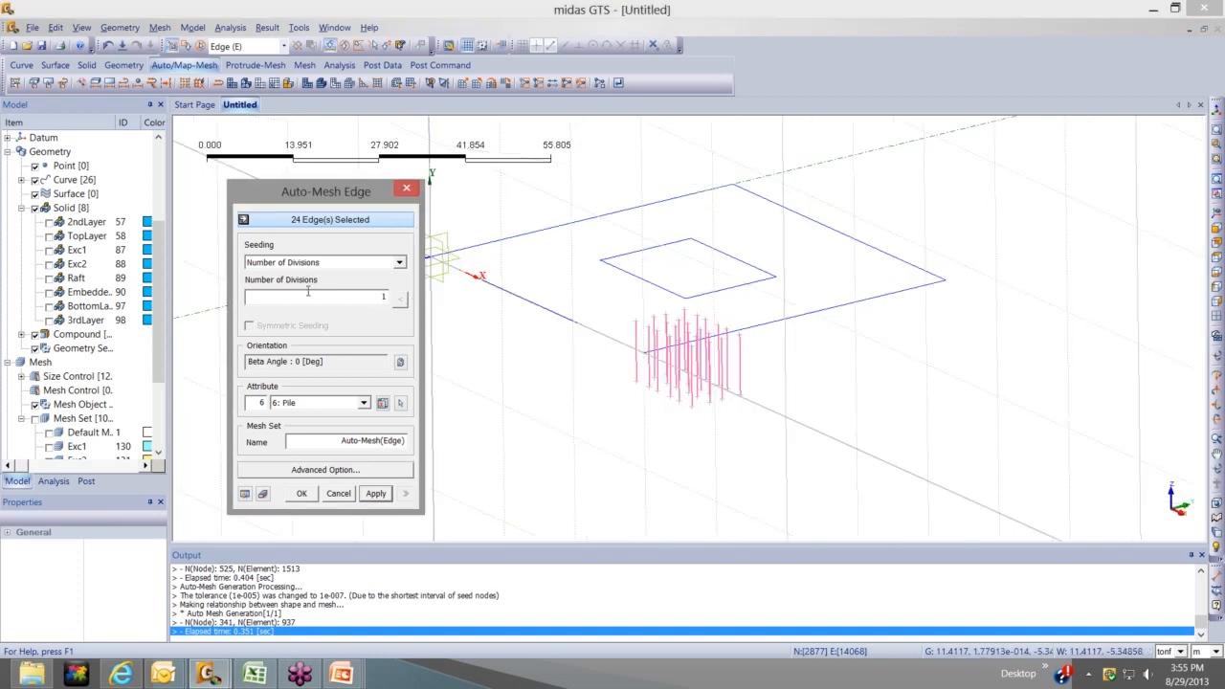
Mesh the selected pile lines with the Pile attribute into mesh set Pile, previewing the seeding first, and close the dialog
click(347, 404)
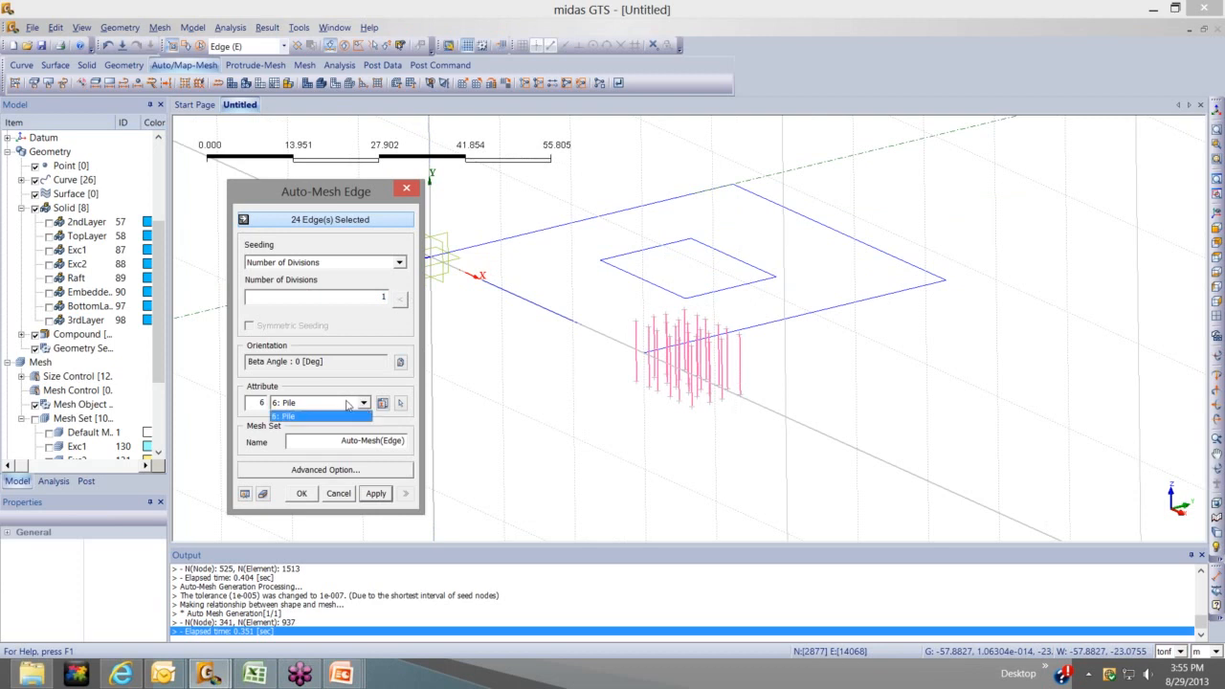
click(342, 398)
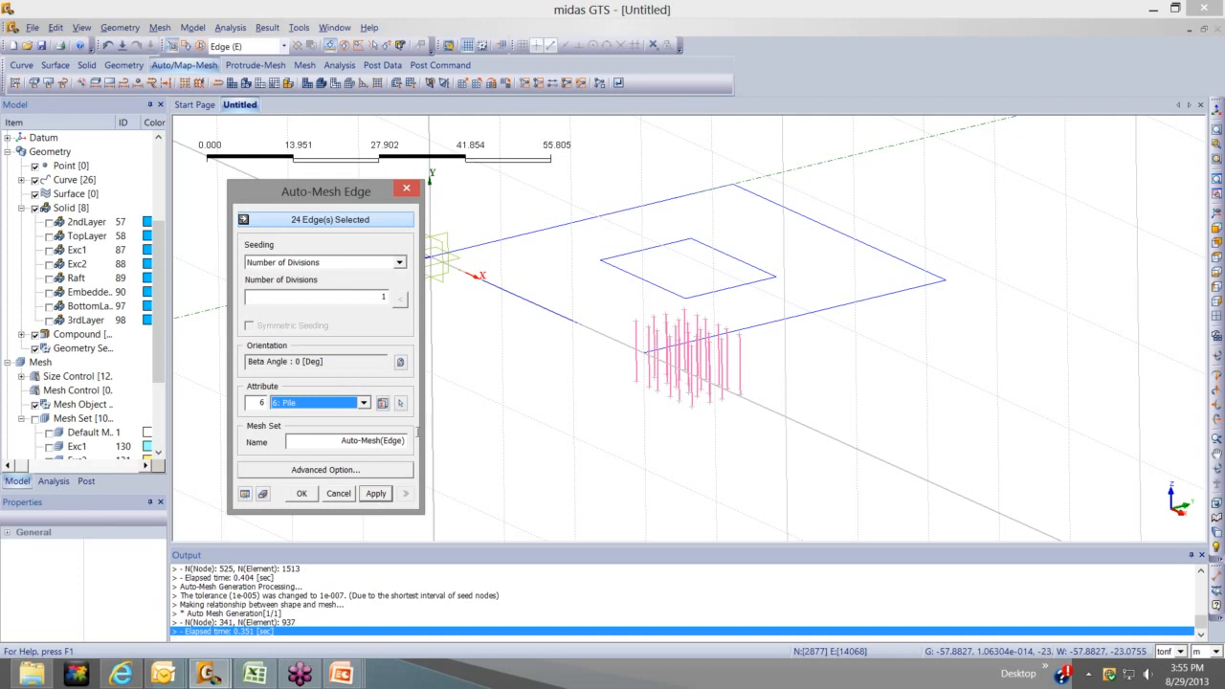
key(Tab)
text(Pi)
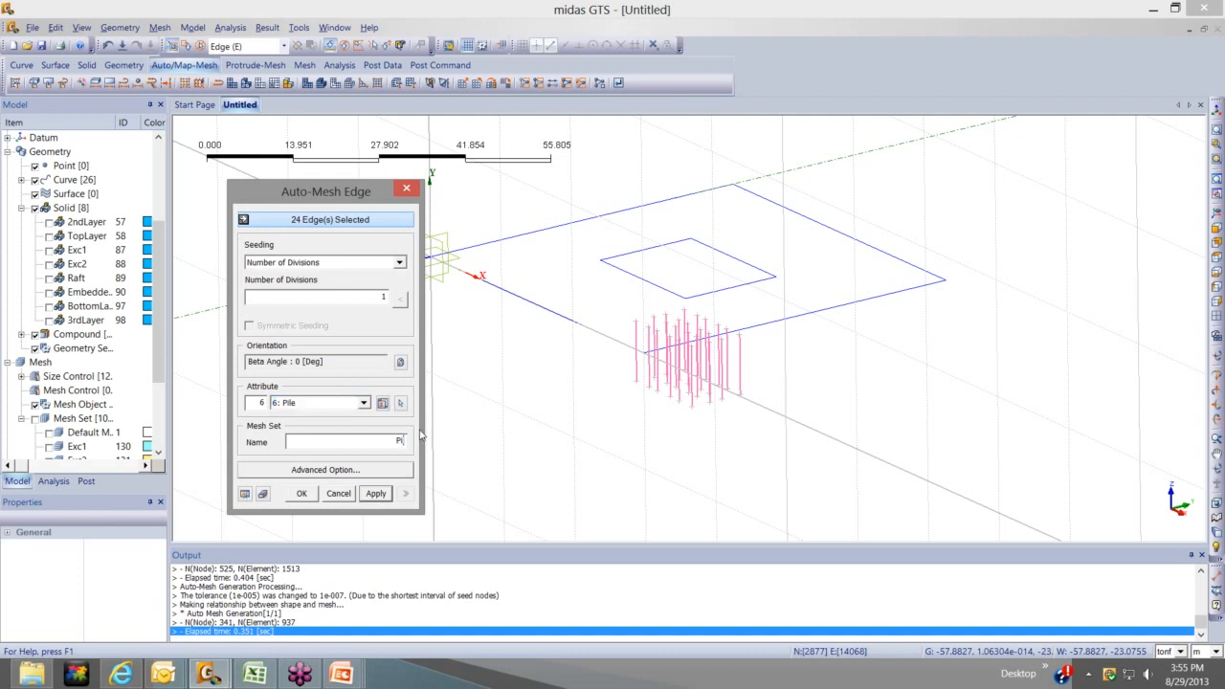
text(le)
click(247, 497)
middle_drag(615, 355, 636, 385)
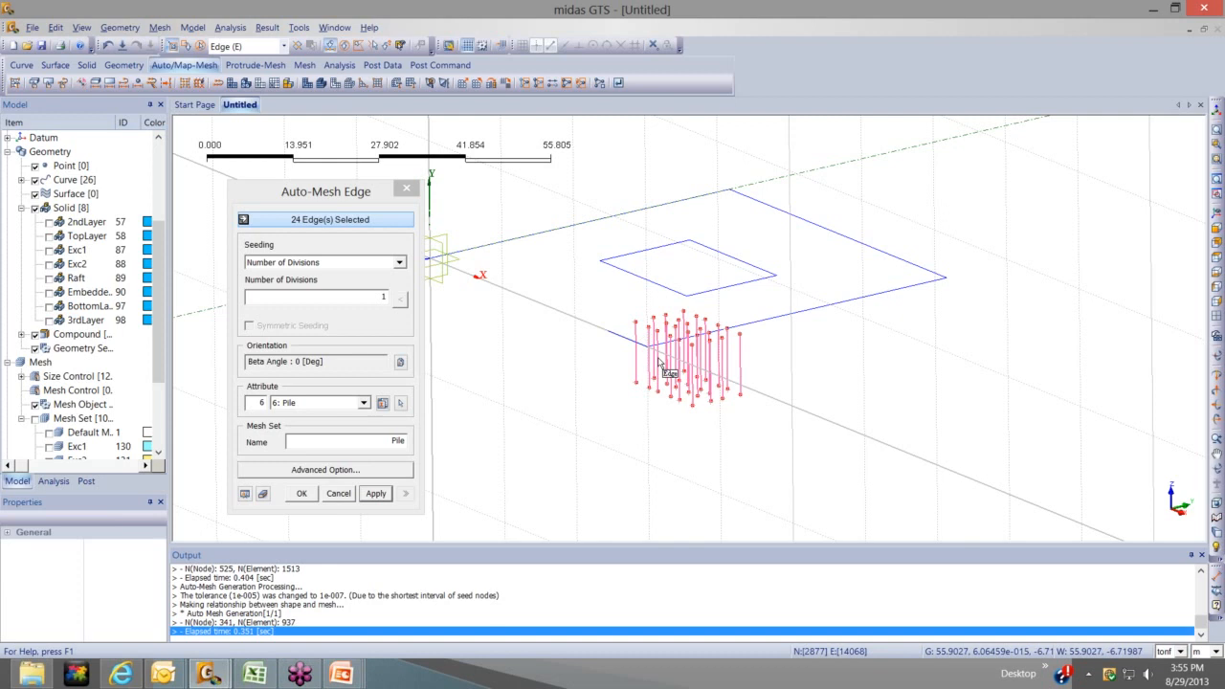
click(375, 494)
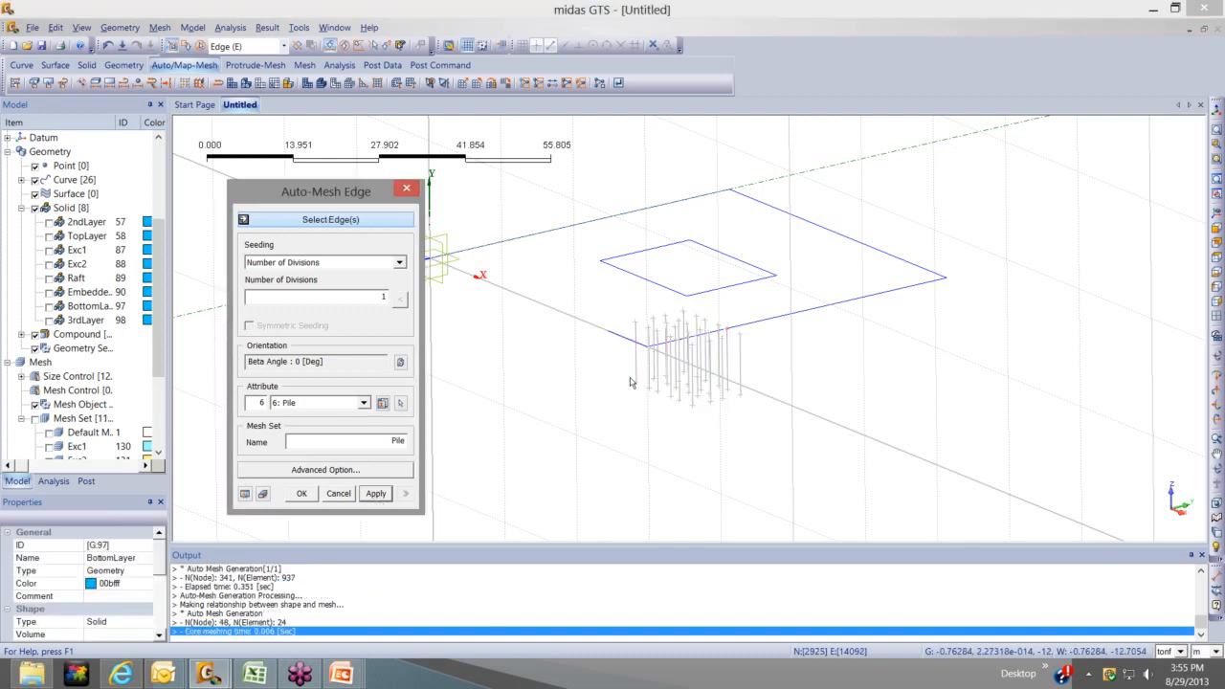
key(Escape)
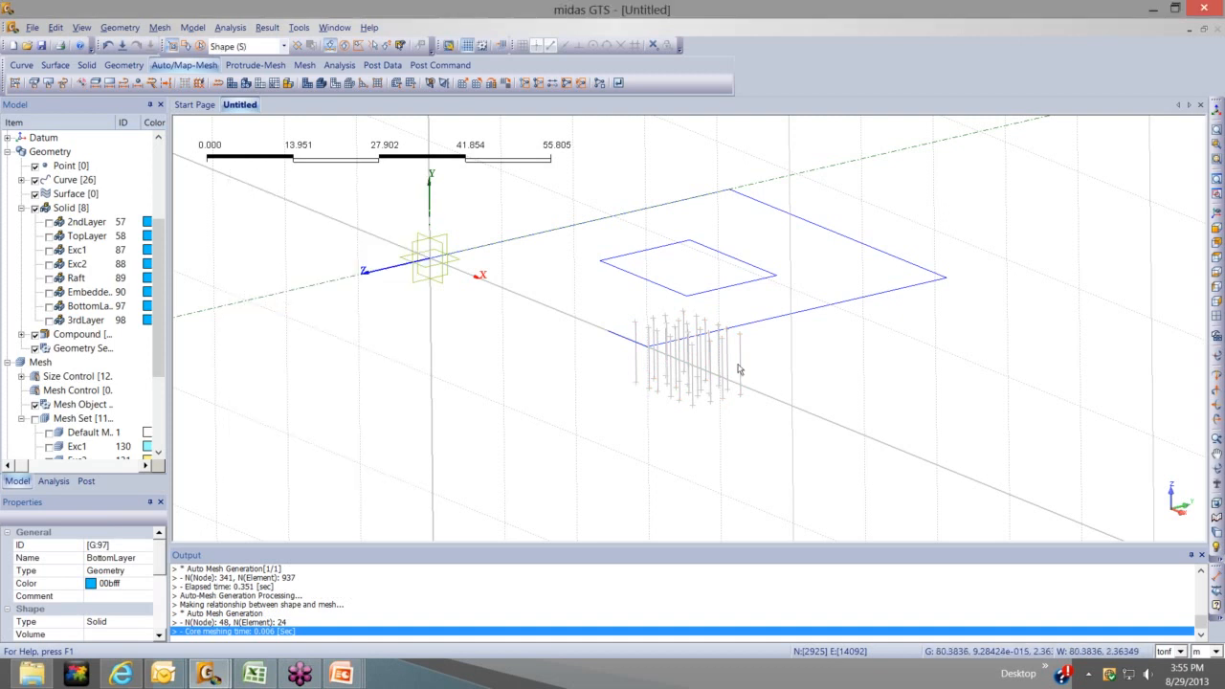
scroll(769, 383, up, 2)
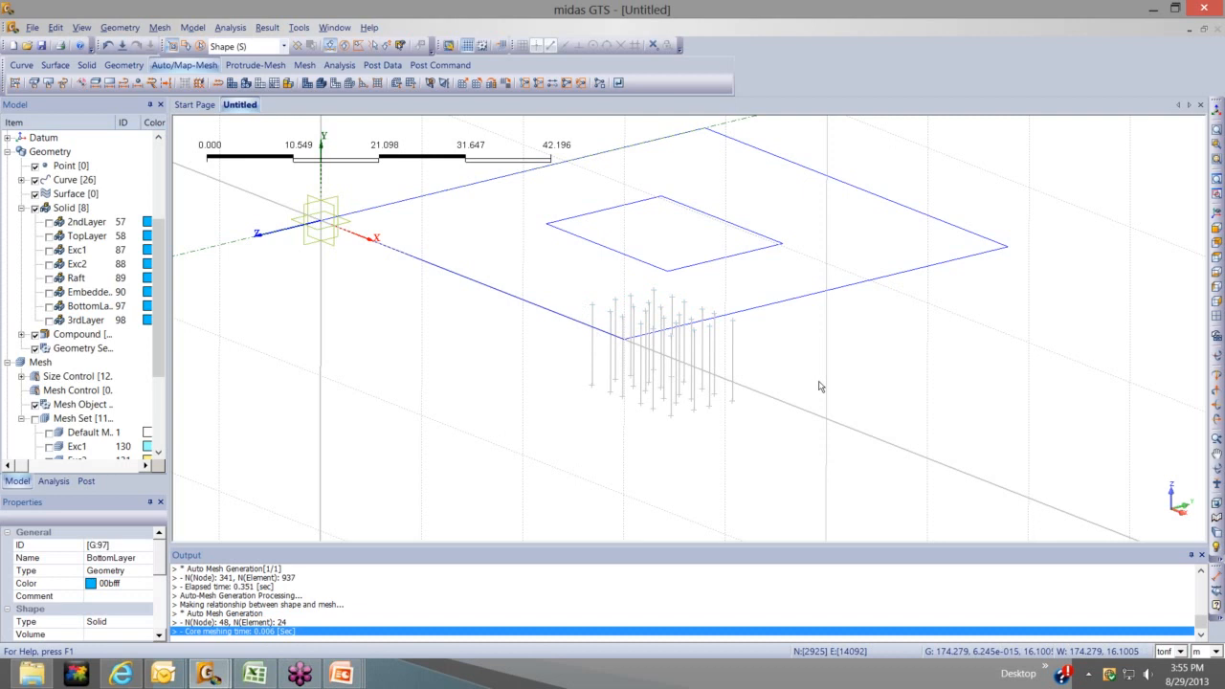
middle_drag(834, 390, 839, 402)
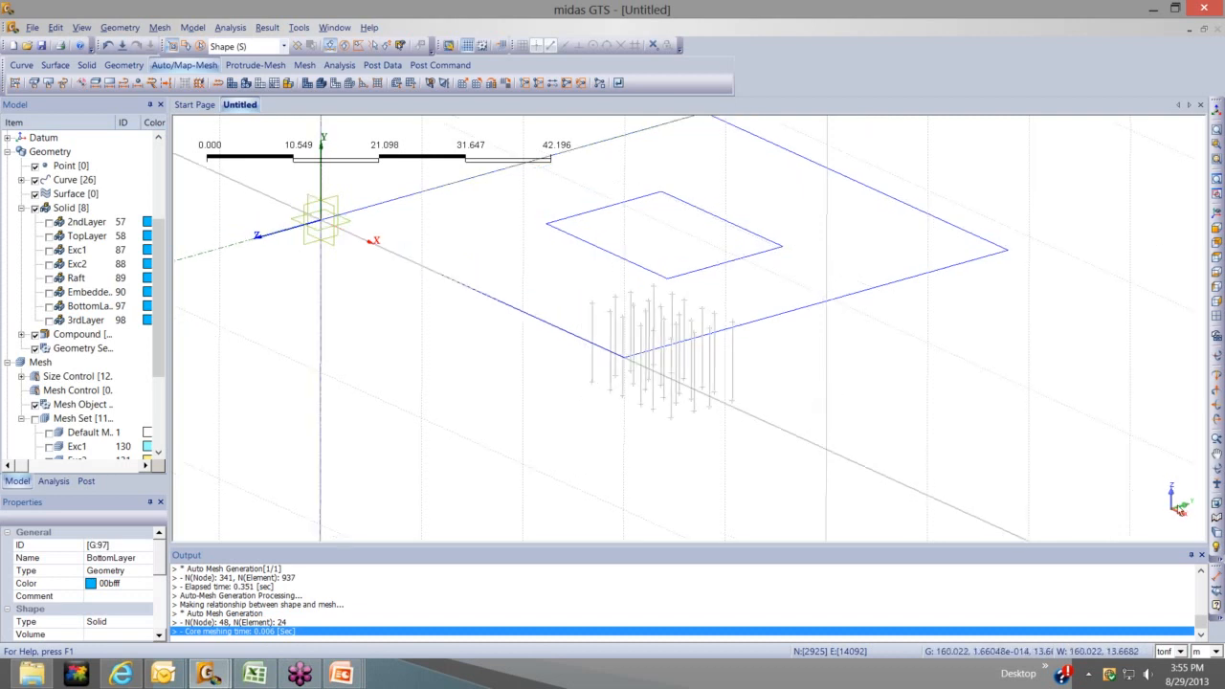
key(alt+Tab)
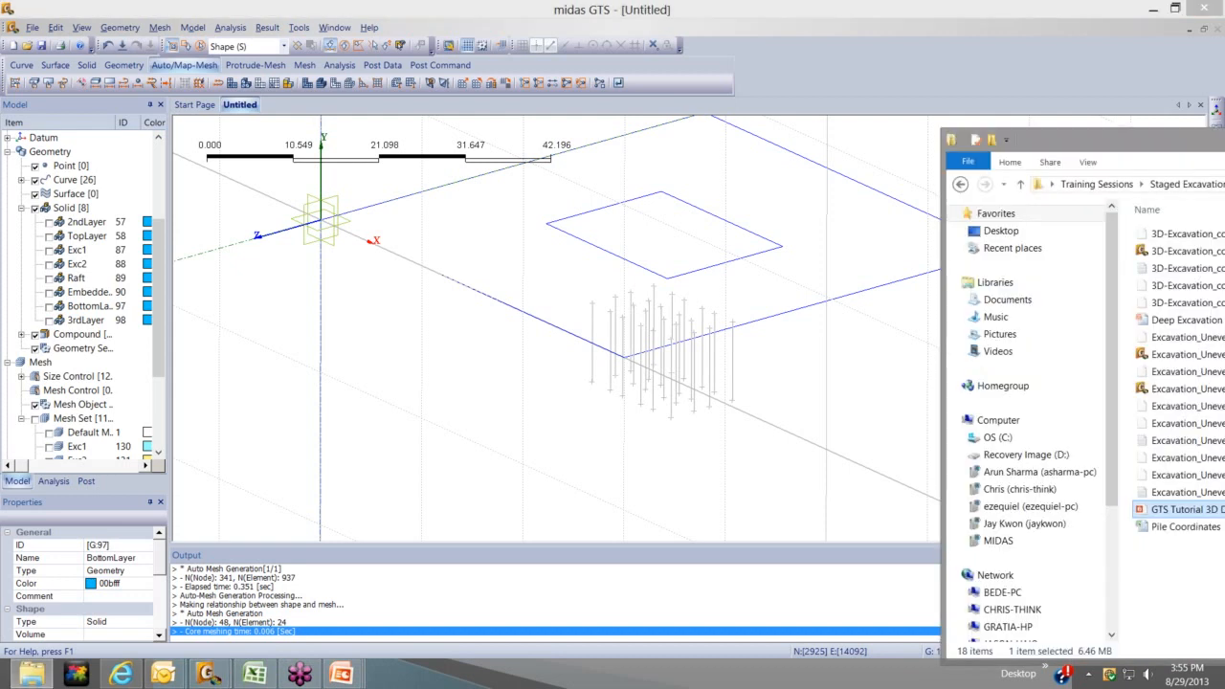
key(alt+Tab)
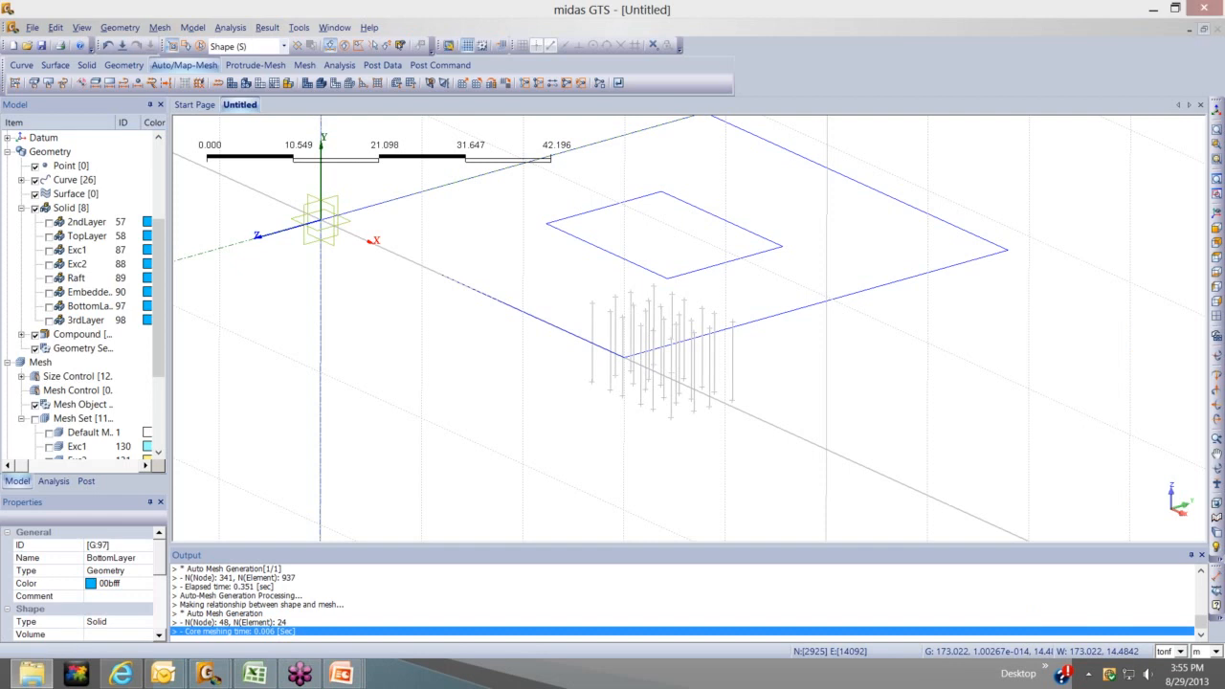
mouse_move(1224, 0)
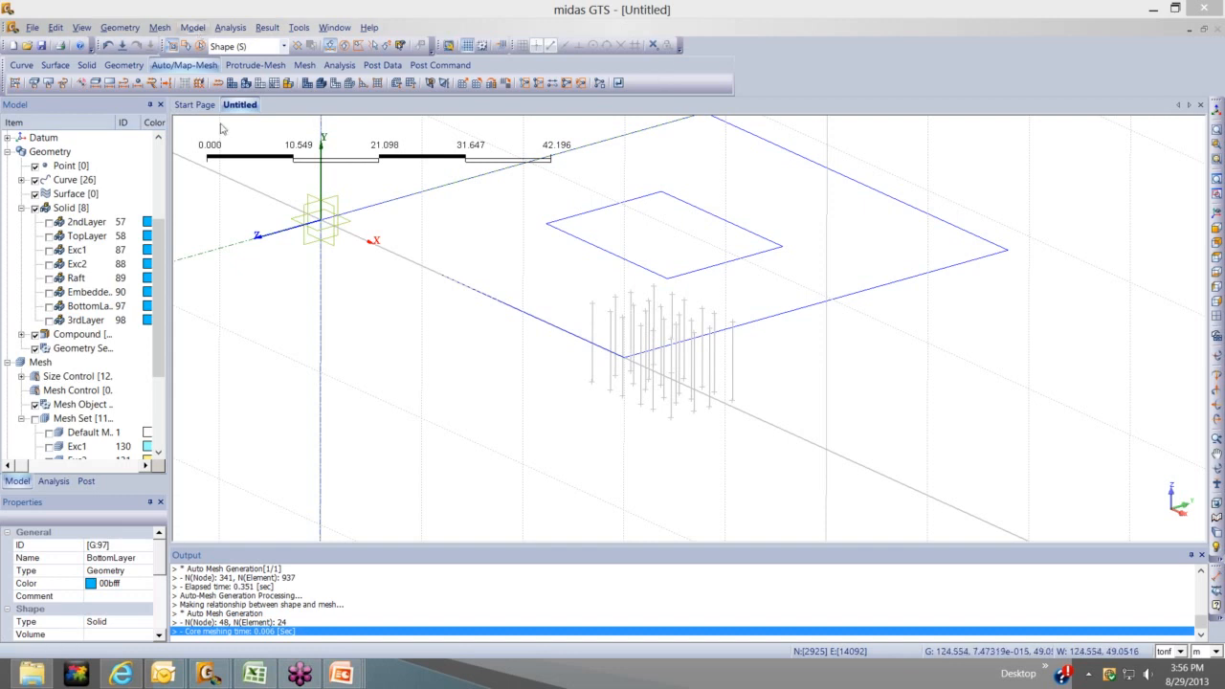
Start the Create Pile element command and select all the meshed pile line elements
click(194, 28)
mouse_move(222, 128)
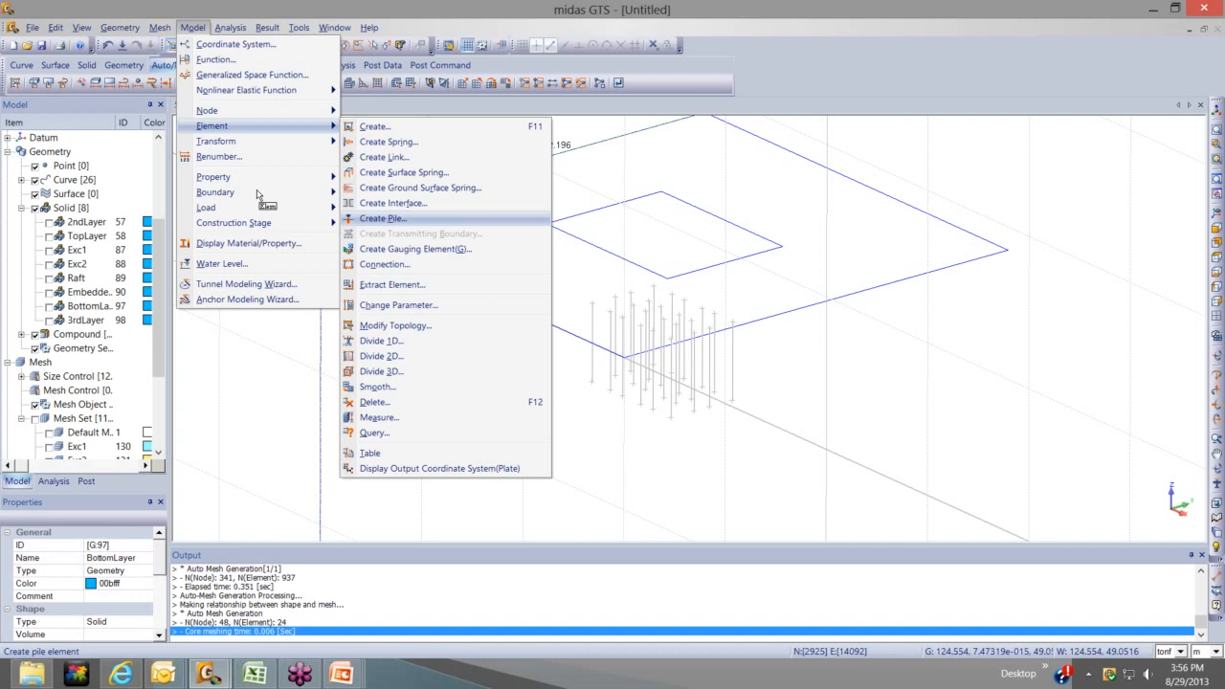
click(383, 219)
drag(107, 125, 363, 177)
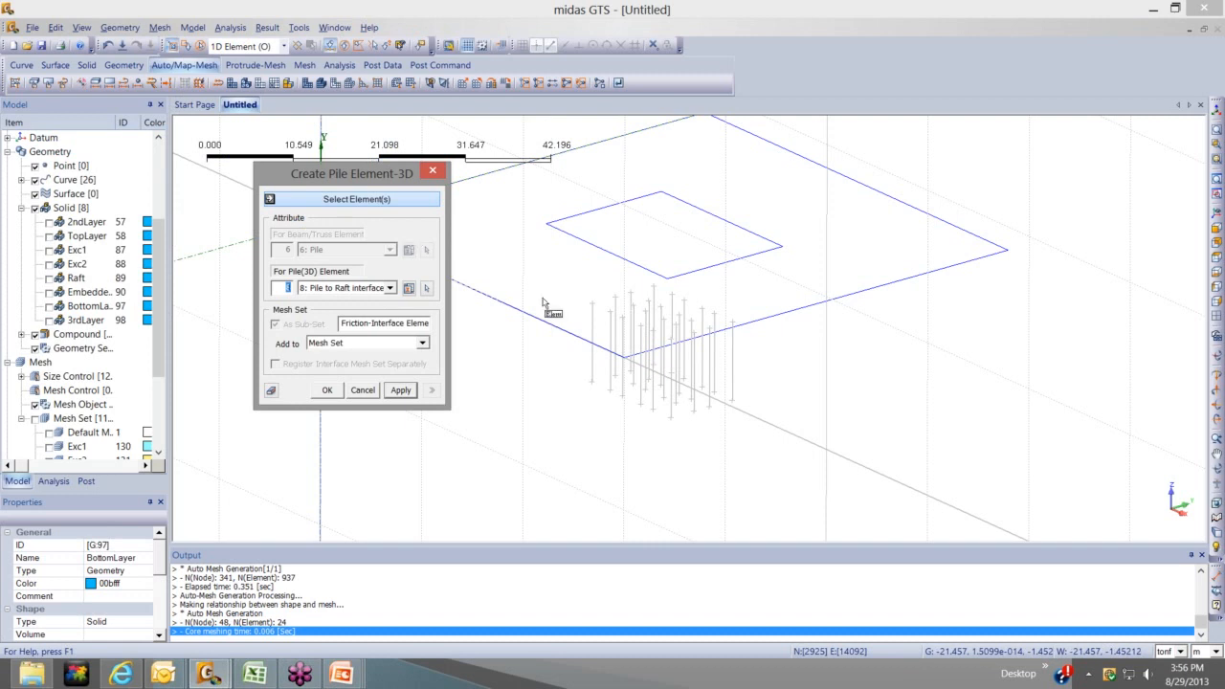
middle_drag(549, 306, 607, 343)
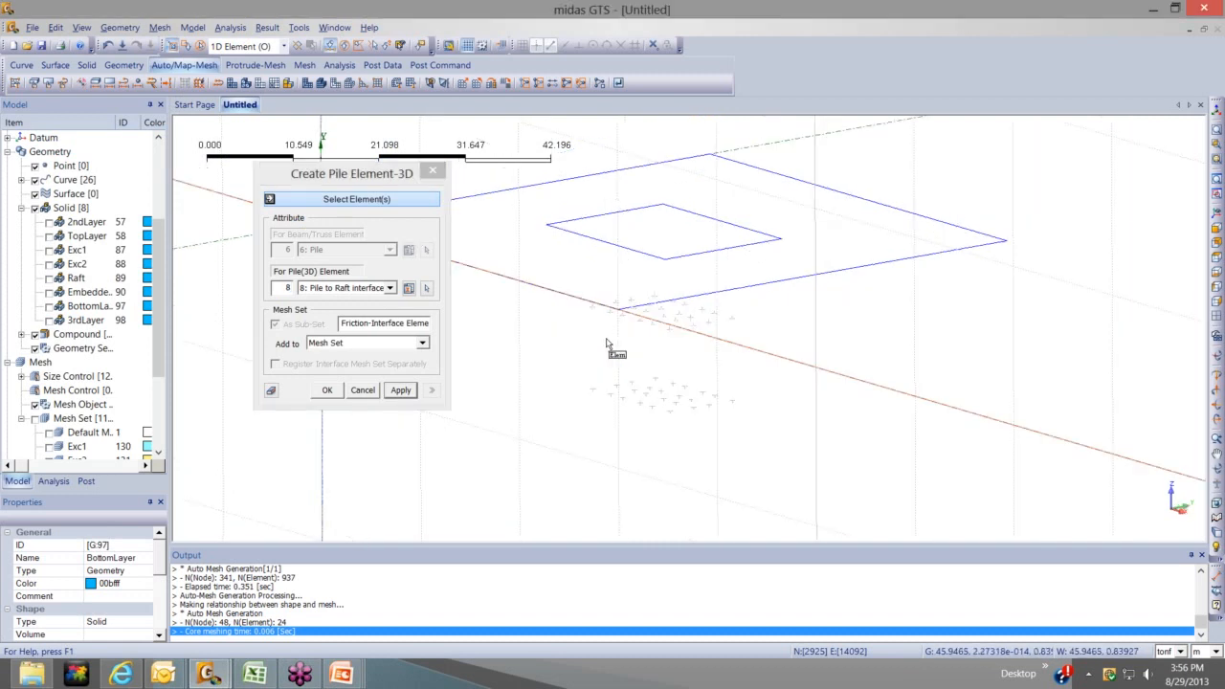
middle_drag(563, 307, 457, 304)
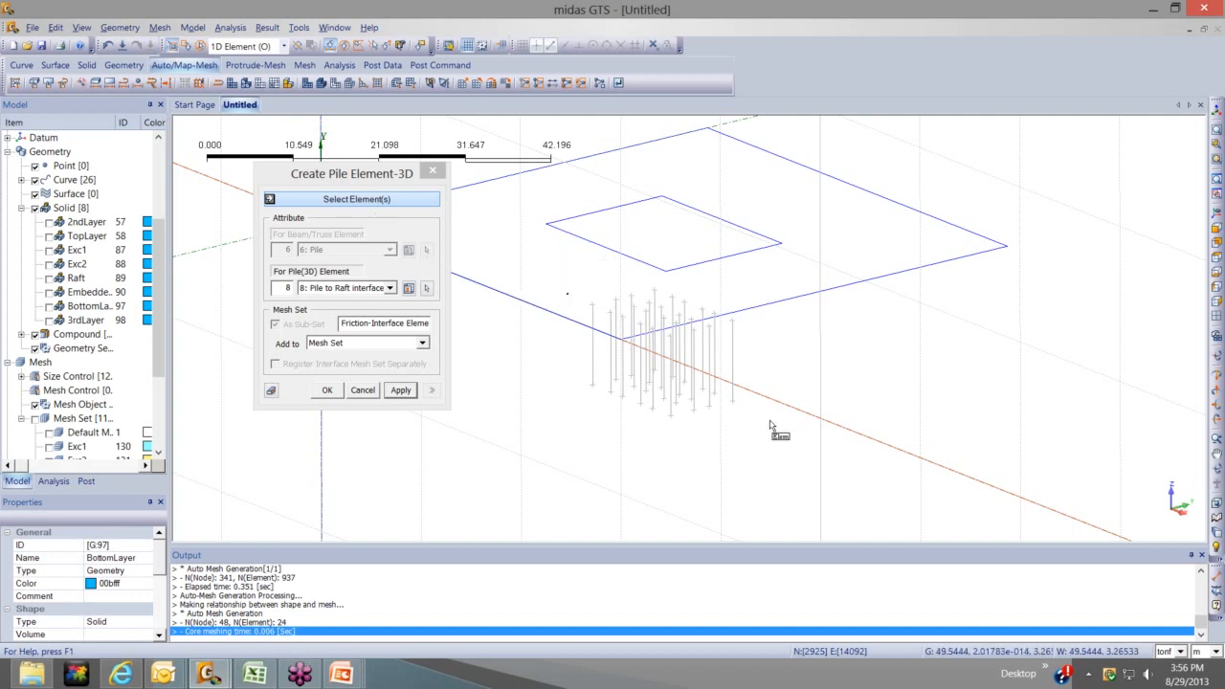
drag(567, 294, 771, 424)
middle_drag(657, 331, 570, 282)
drag(740, 423, 746, 442)
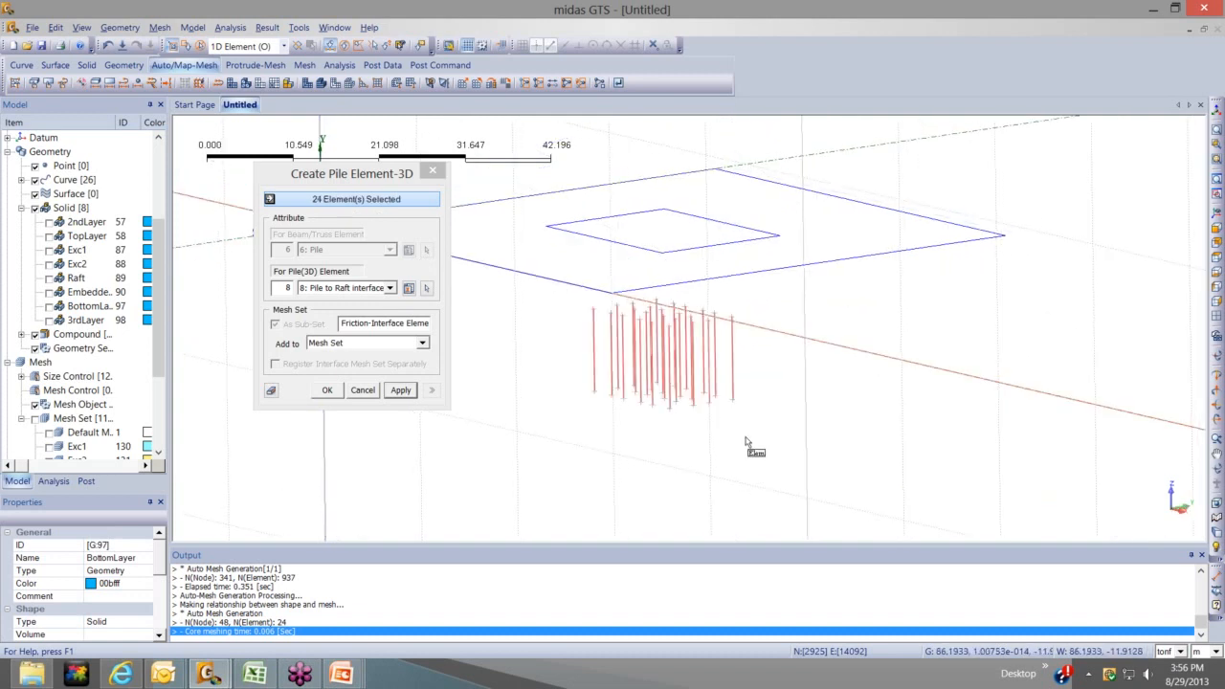
middle_drag(746, 441, 745, 467)
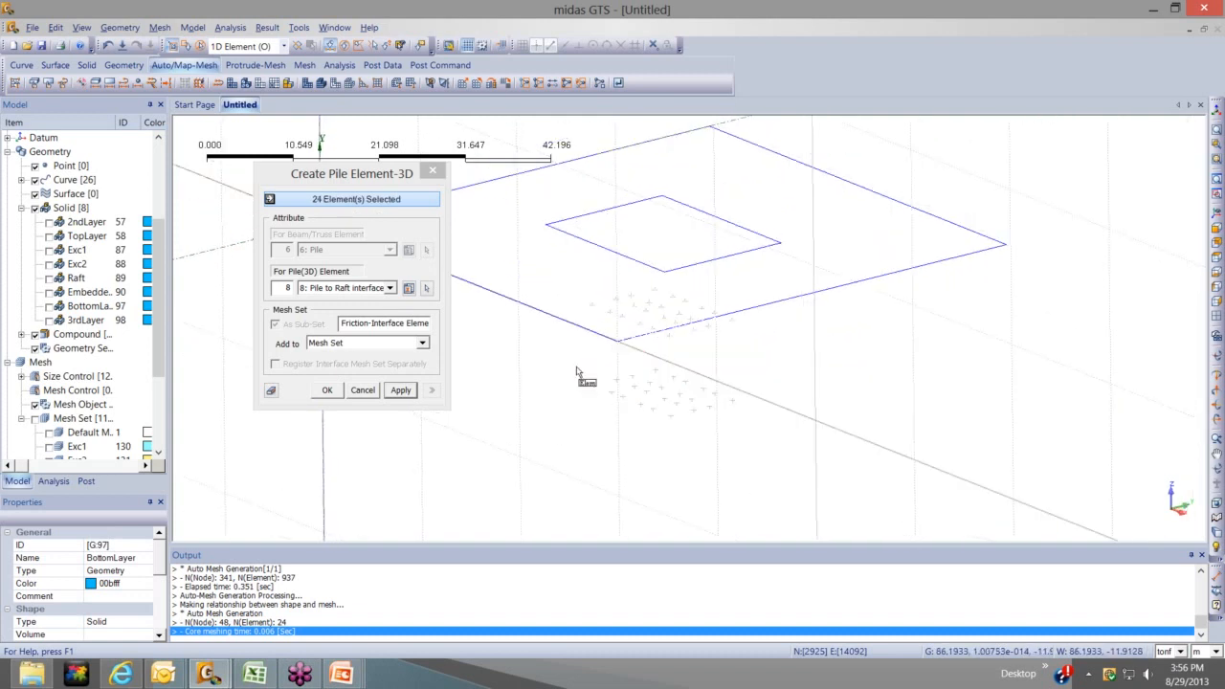
Create the 3D pile elements on the selection with the Pile to Soil interface attribute, added to Mesh Set
click(389, 288)
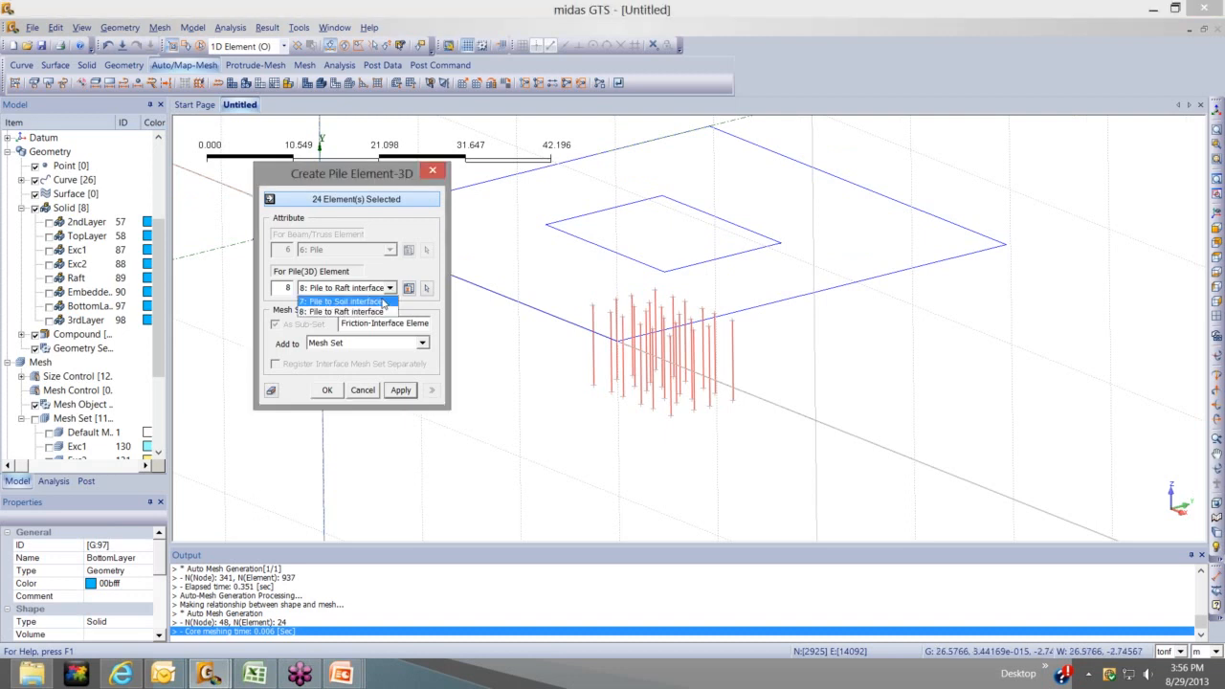
click(383, 303)
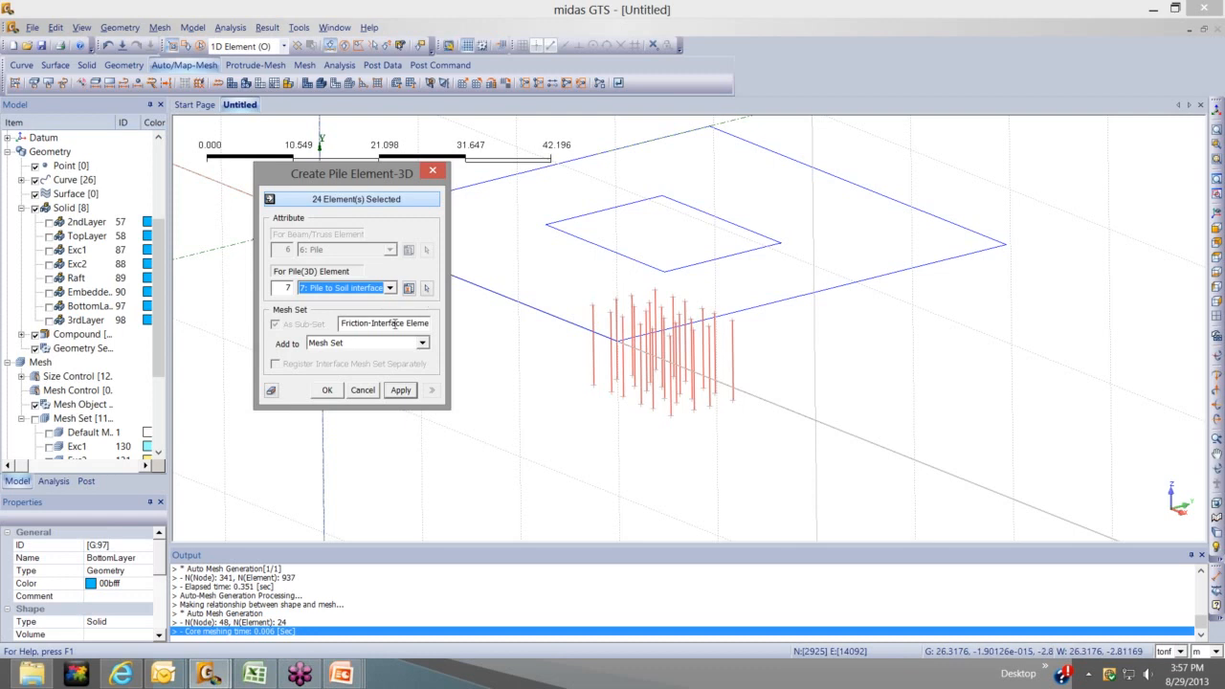
click(400, 390)
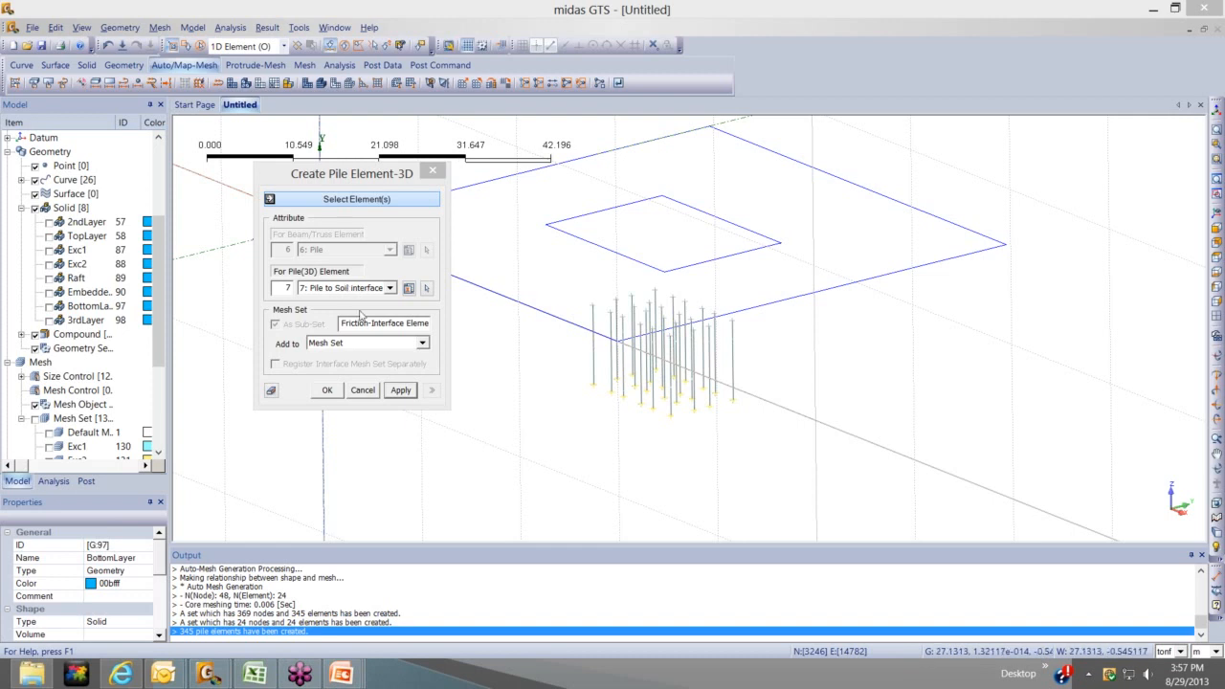
Close the pile element dialog and display the Raft solid with the piles in the front view
click(389, 287)
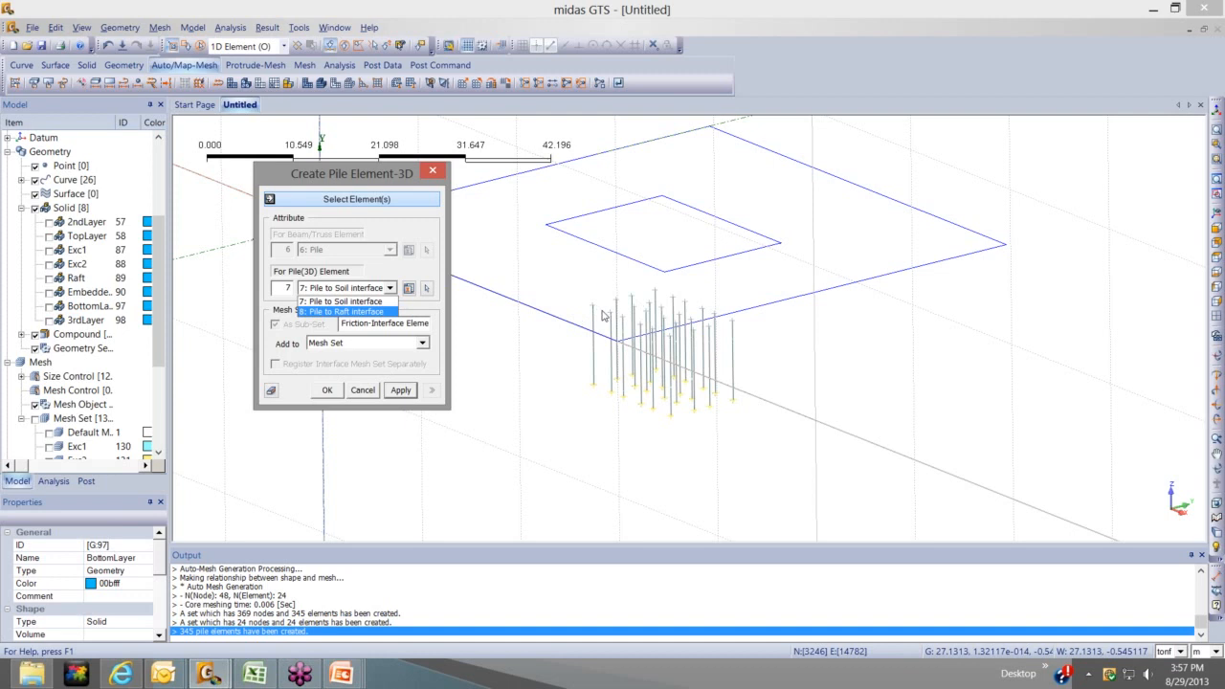
click(433, 174)
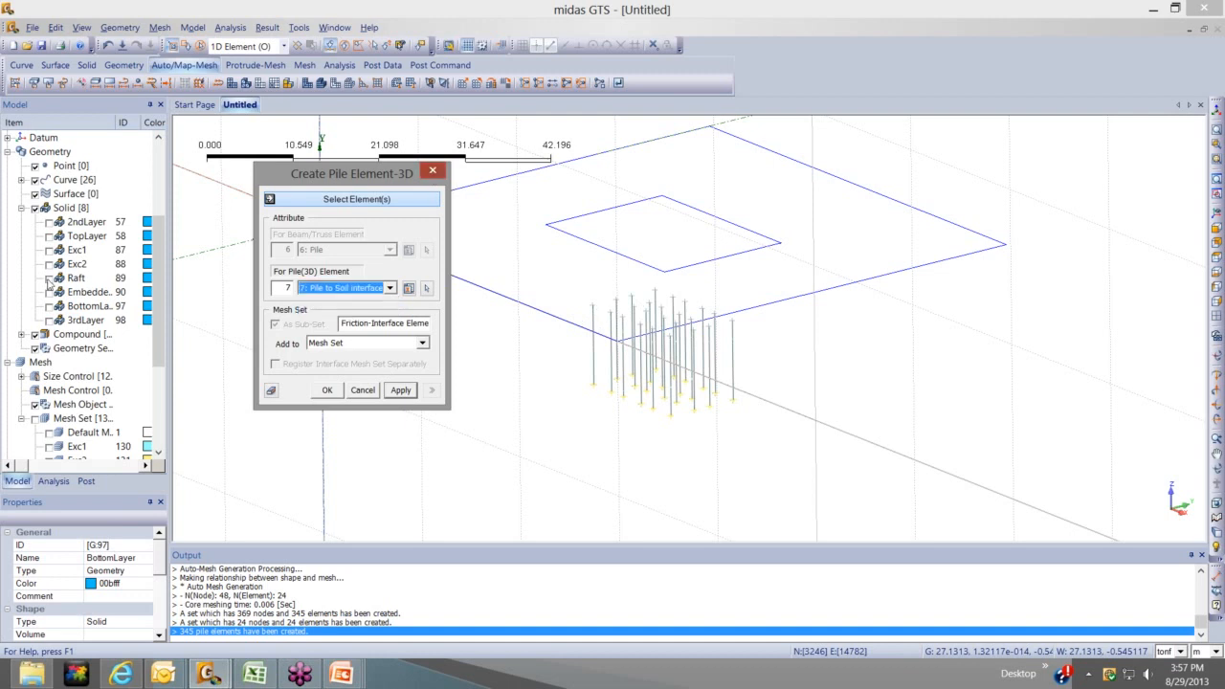
click(49, 278)
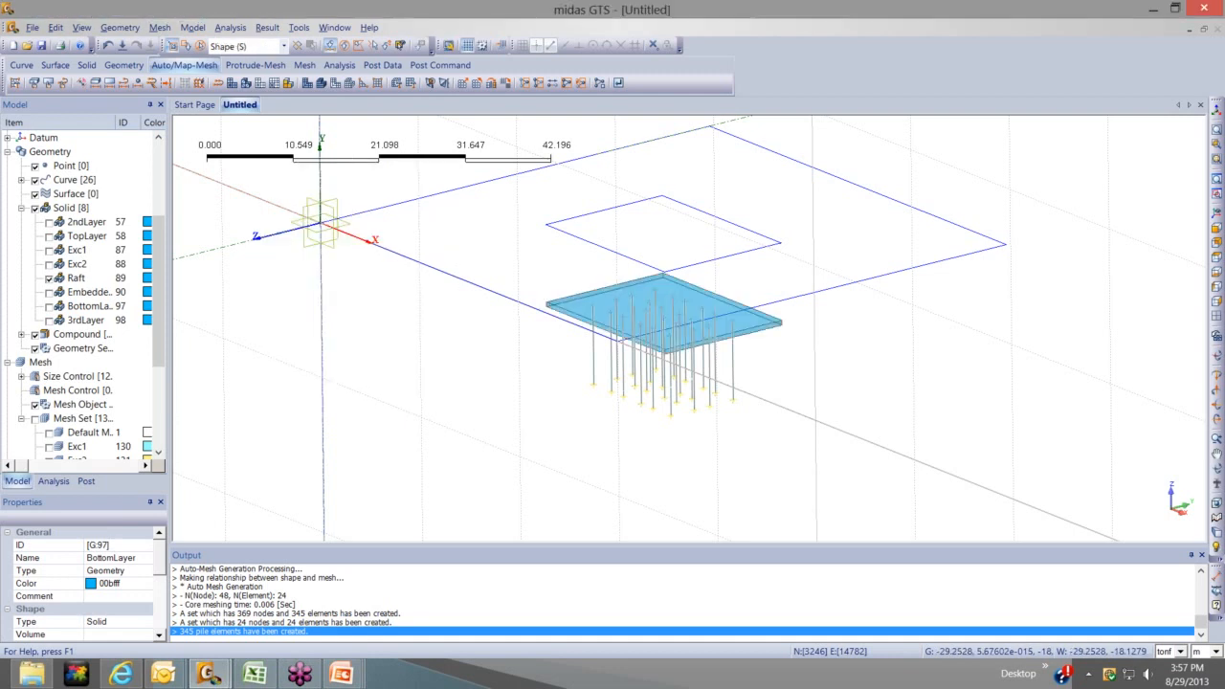
click(1217, 229)
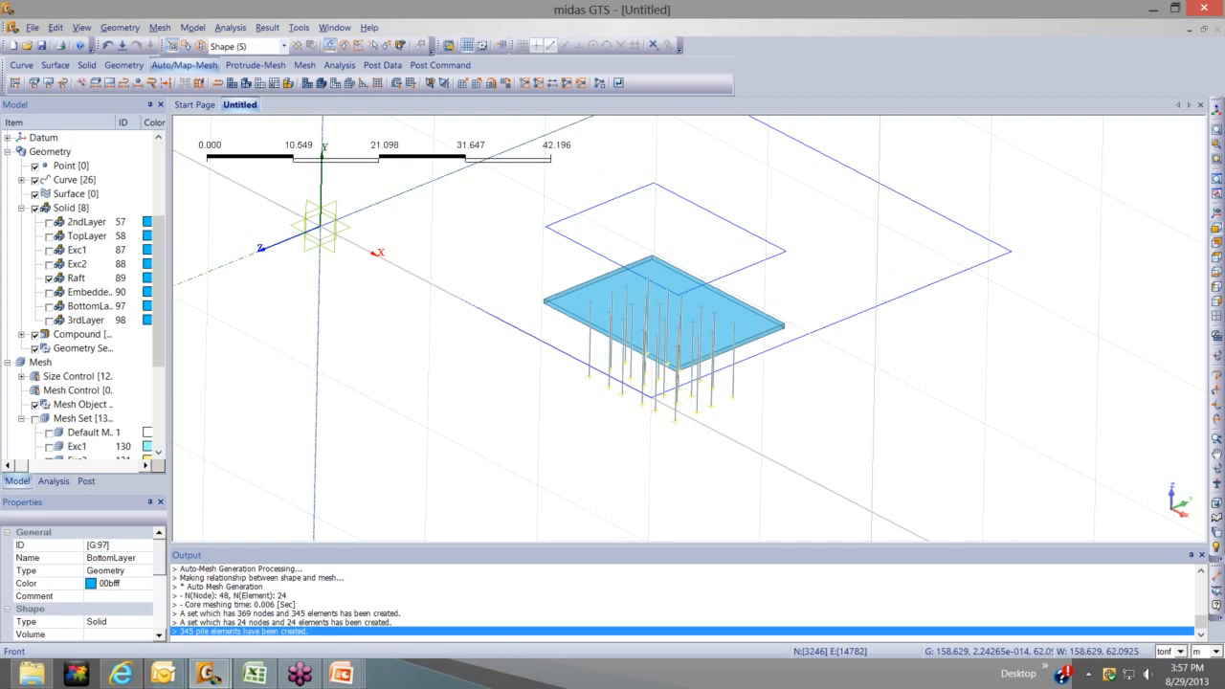
Start the Change Element Parameters command from the front view and choose the 1D attribute Pile to Raft interface
click(1217, 243)
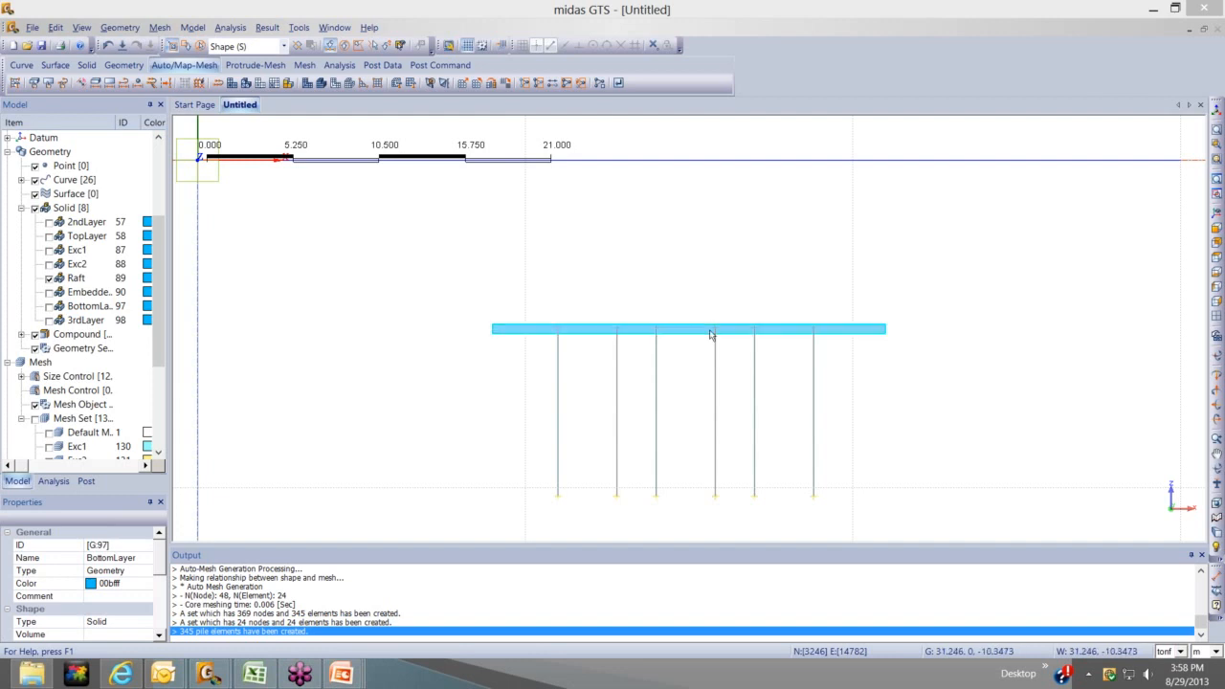
click(193, 26)
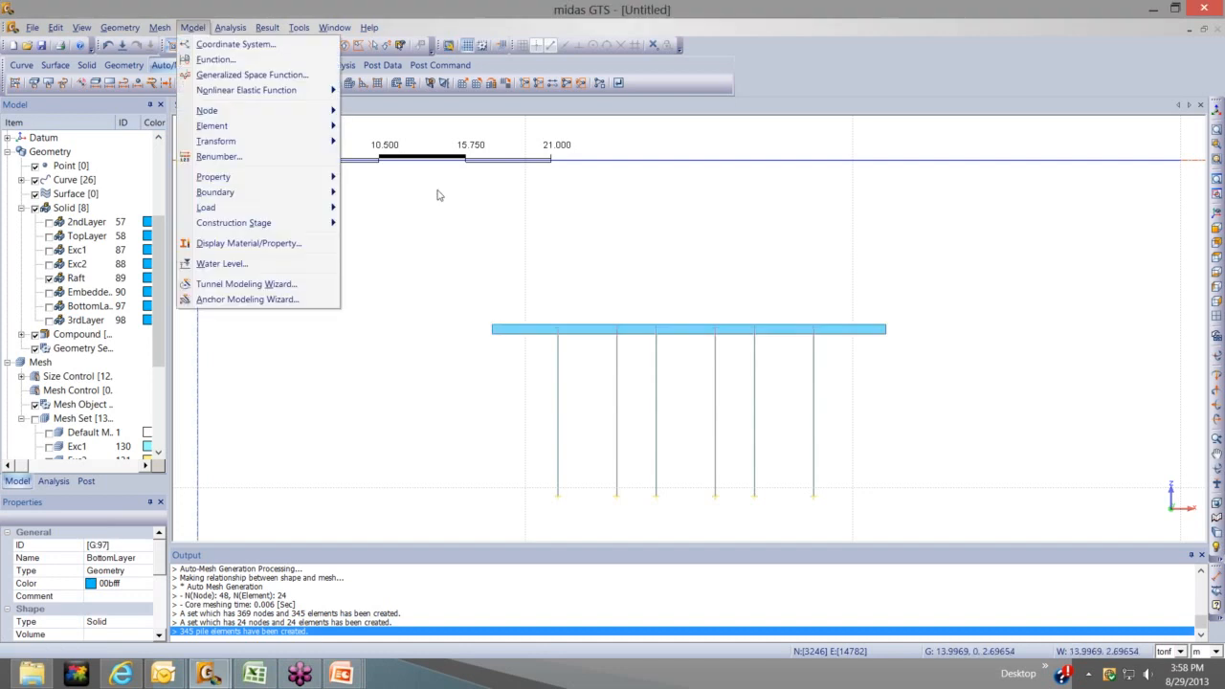
mouse_move(212, 126)
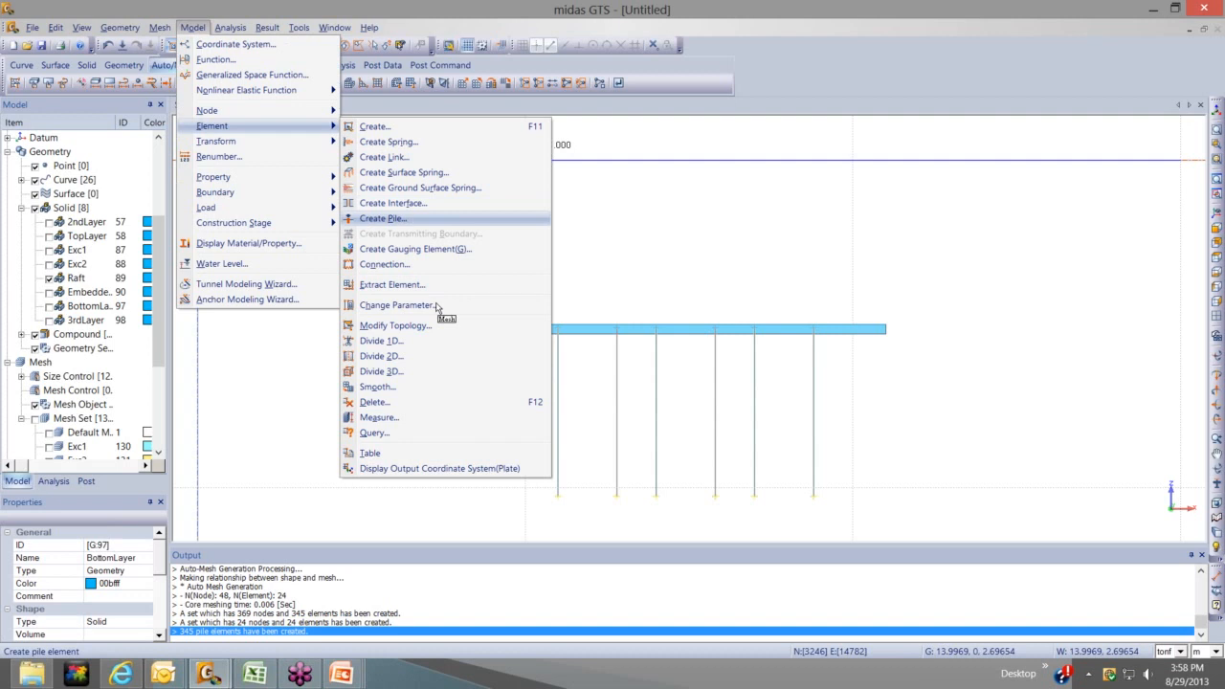
click(396, 306)
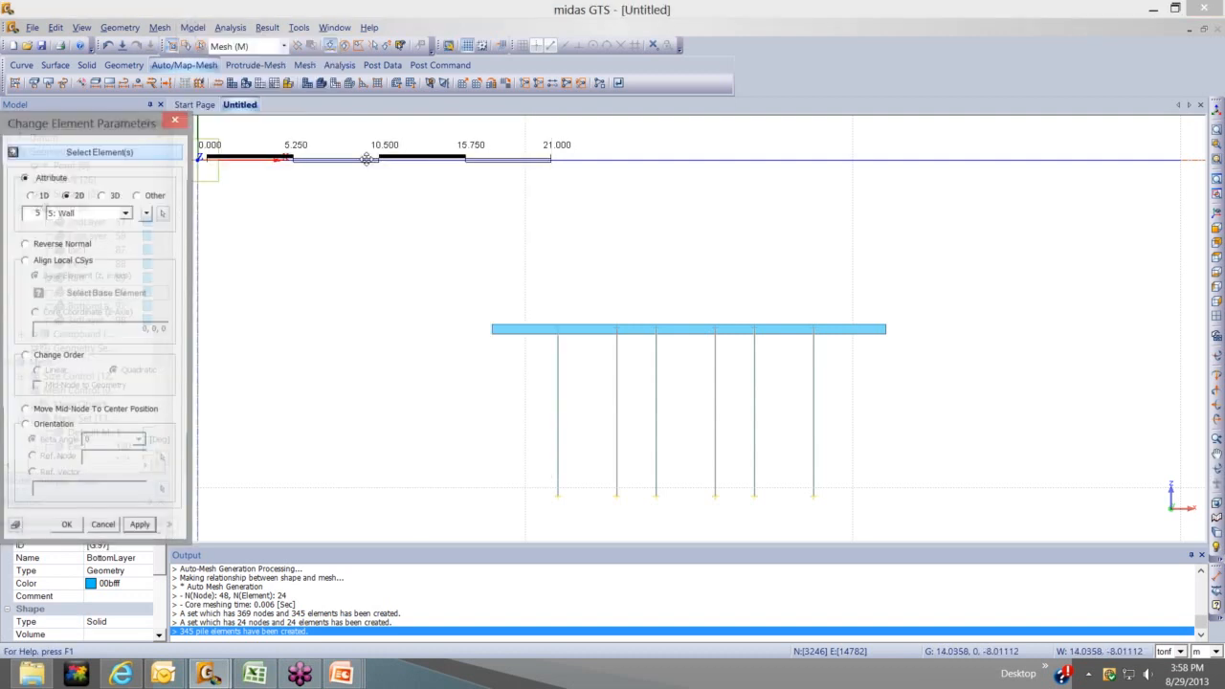
click(345, 243)
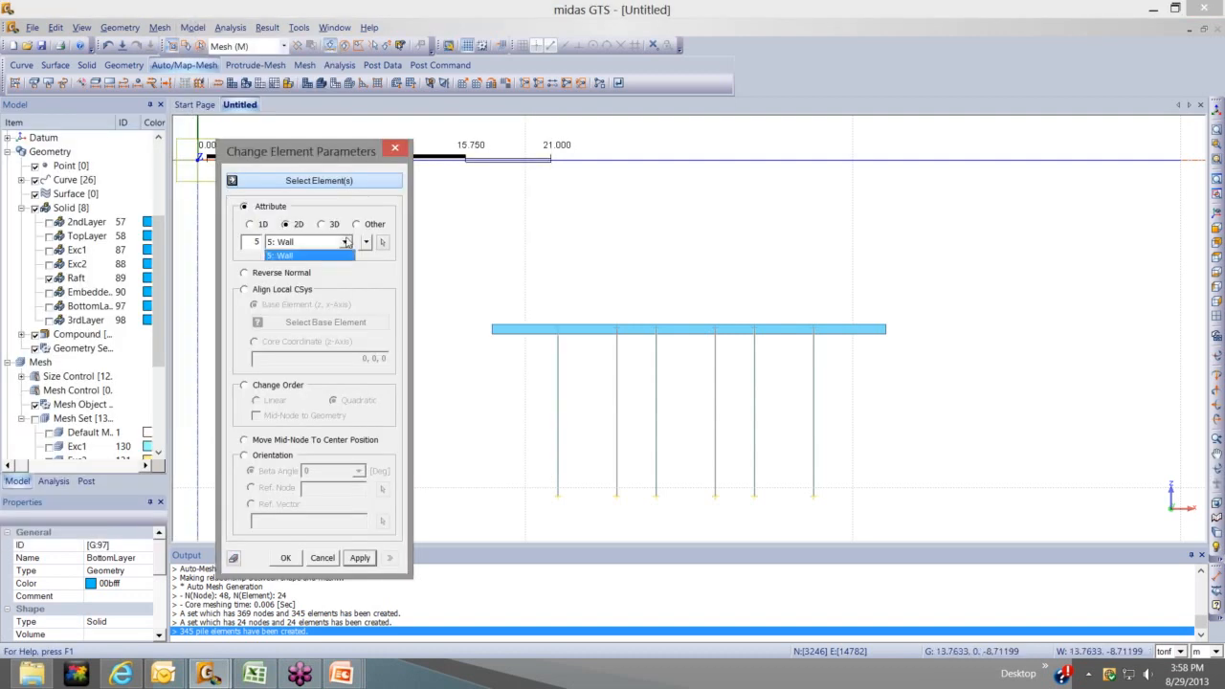
click(346, 242)
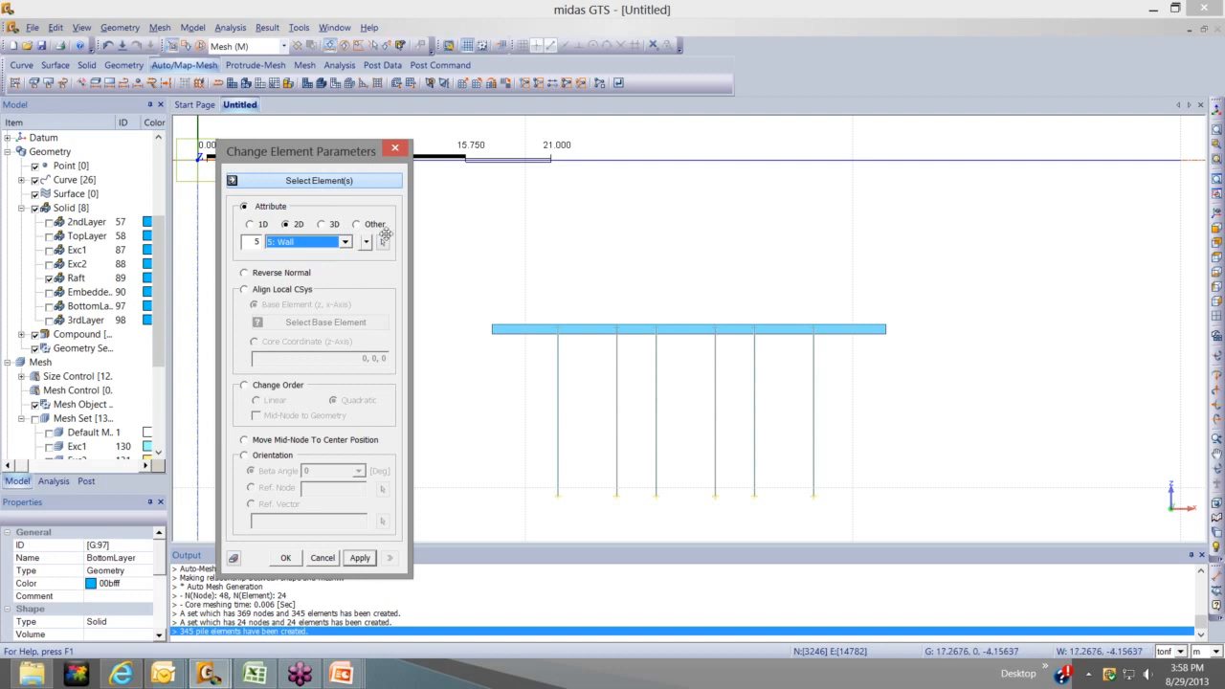
click(251, 225)
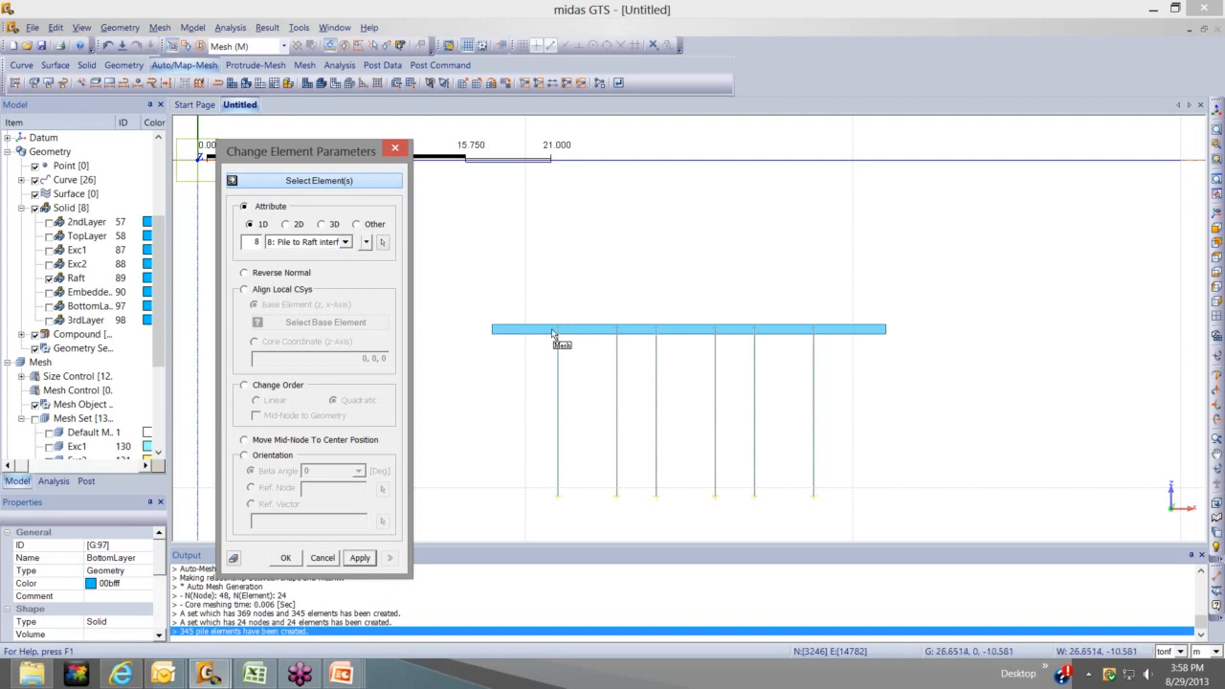
Assign the chosen attribute to the 1D pile elements inside the raft thickness, restricting the selection to 1D elements, and close the dialog
click(284, 46)
click(263, 122)
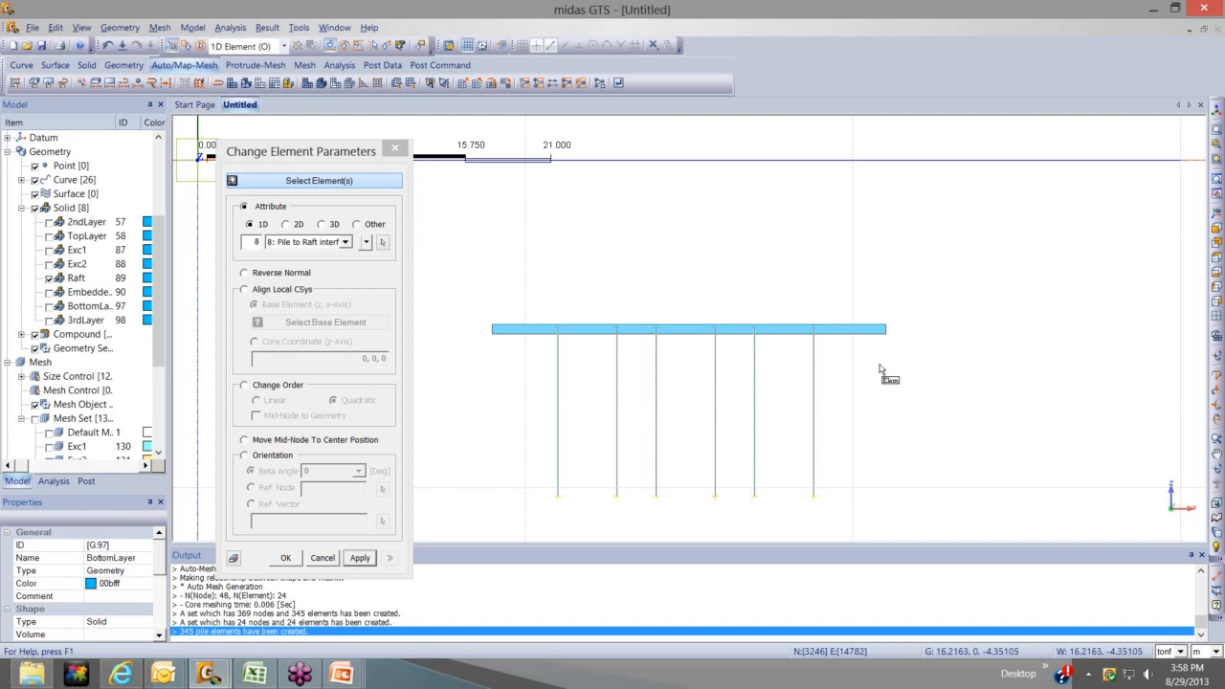
drag(464, 231, 880, 365)
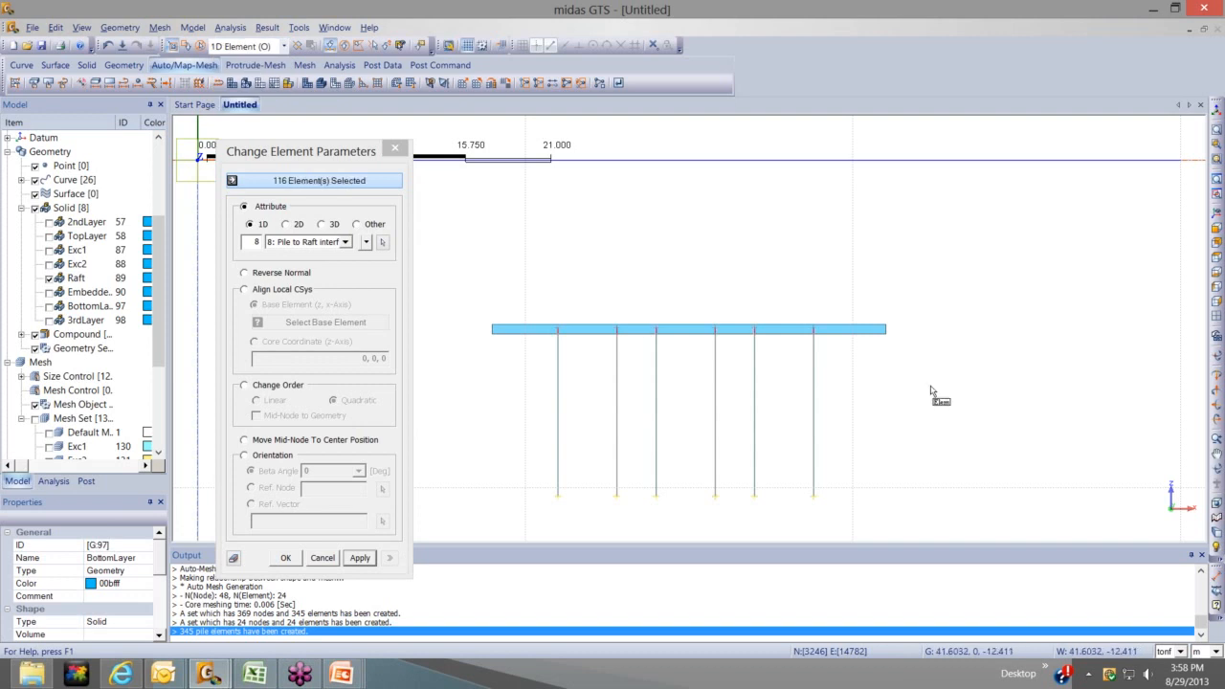
middle_drag(932, 390, 349, 449)
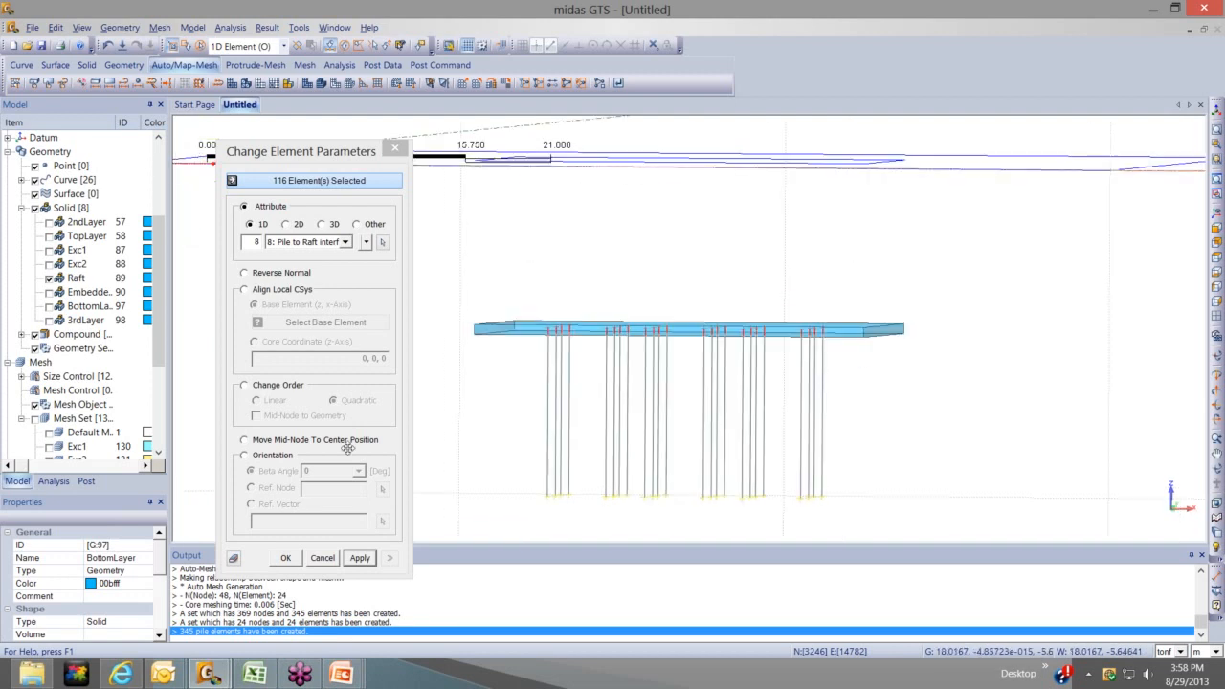
click(360, 560)
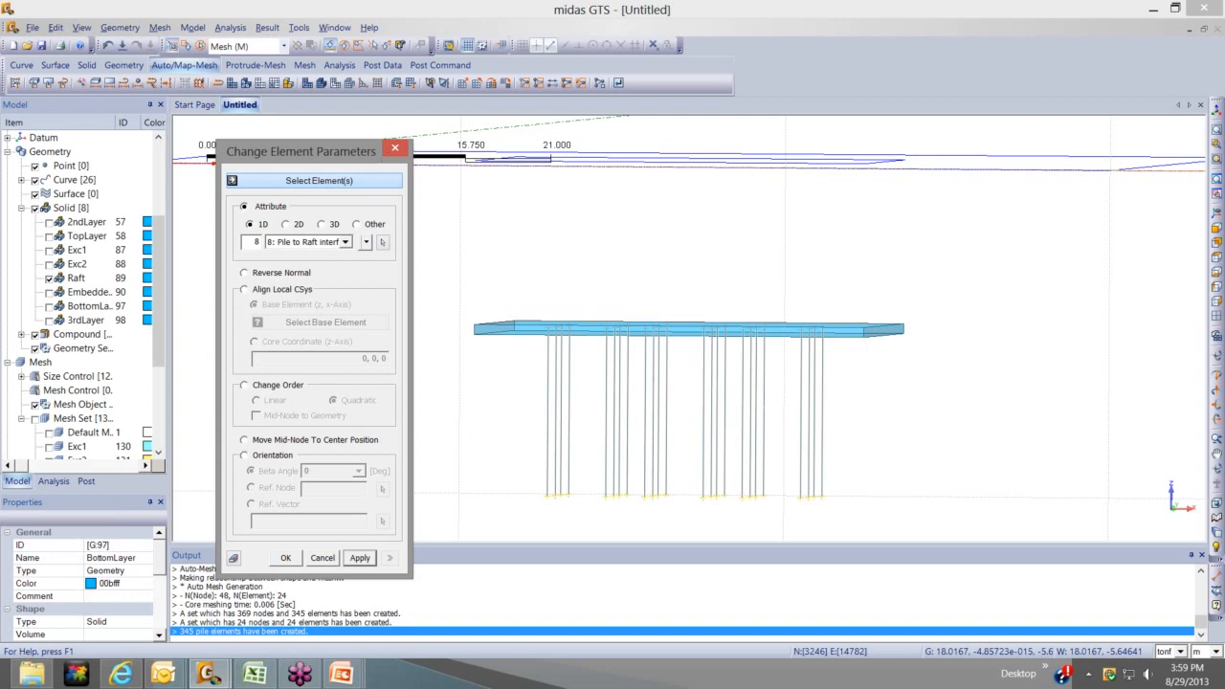
click(395, 148)
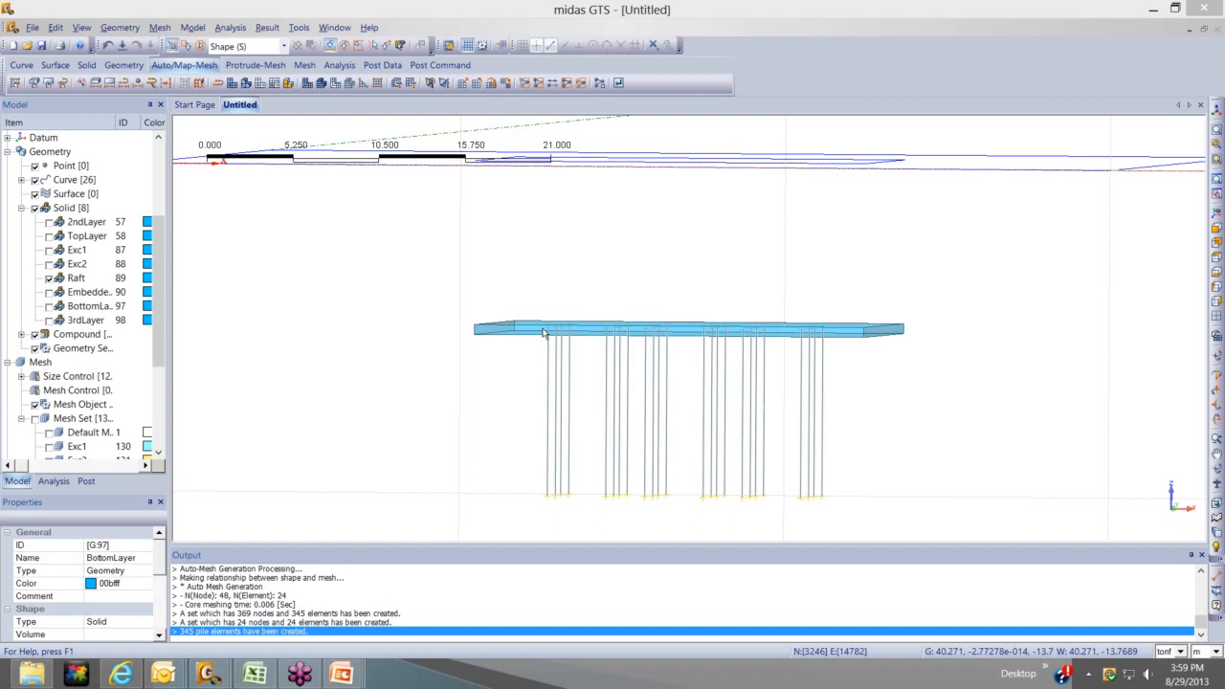
Hide all geometry solids and display every mesh set of the model in the isometric view
middle_drag(543, 333, 560, 373)
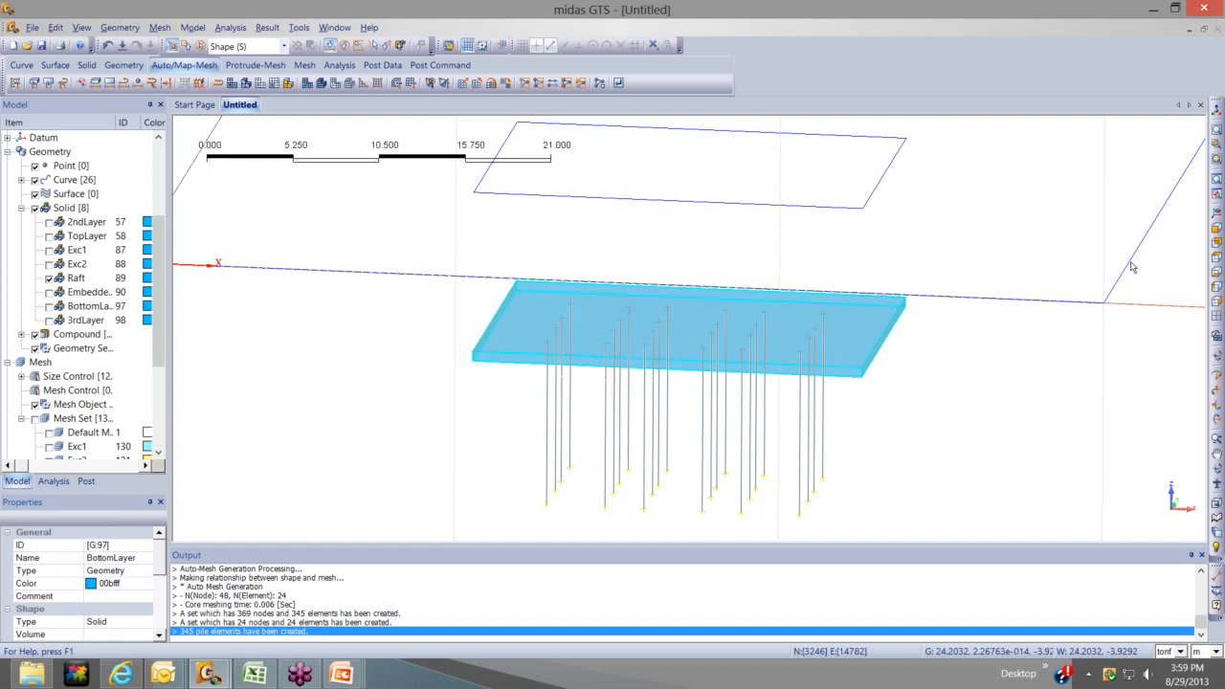
key(Home)
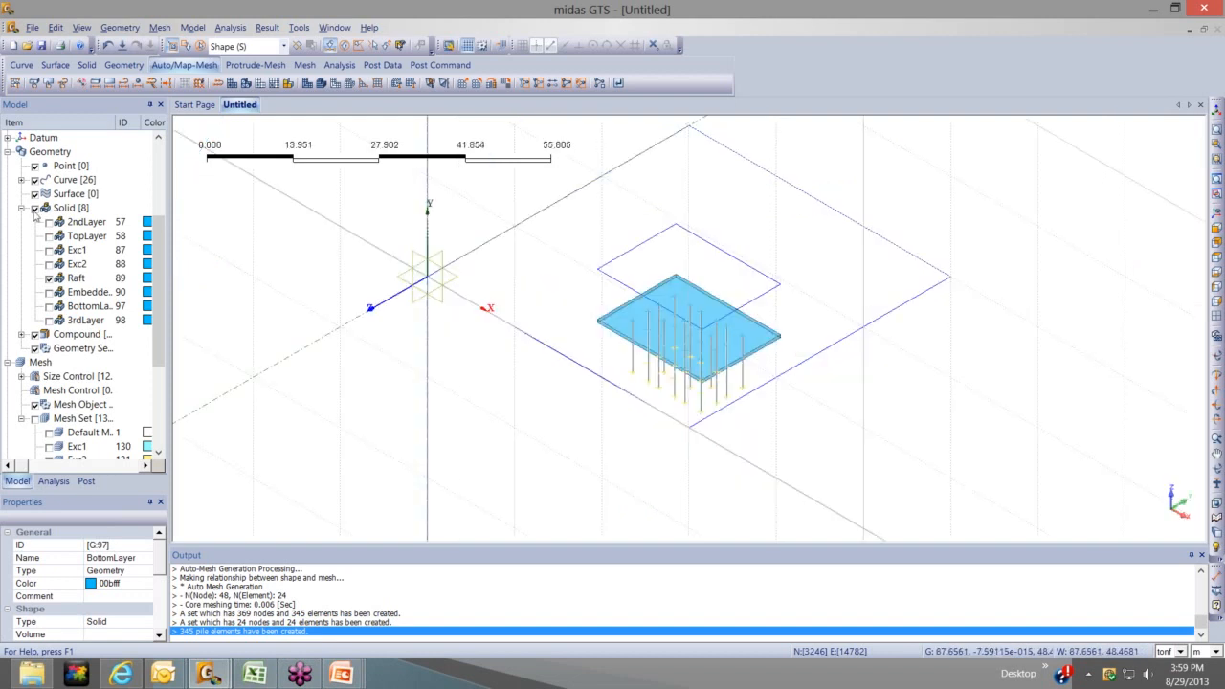
click(35, 208)
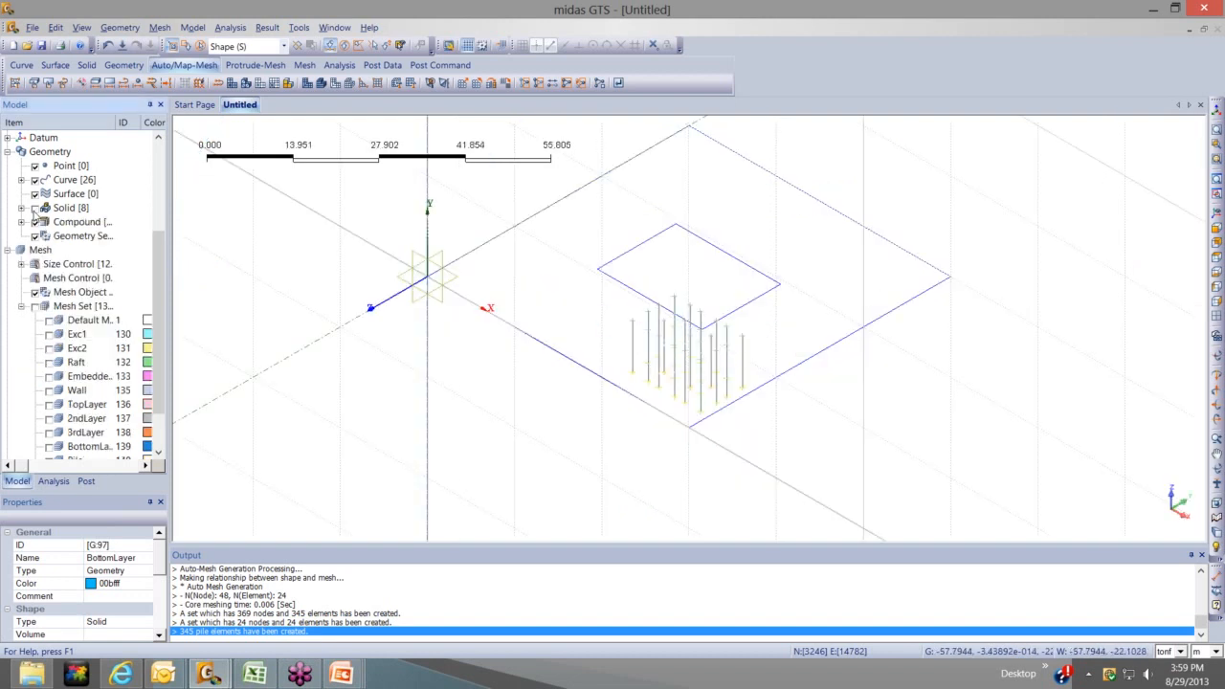
click(21, 208)
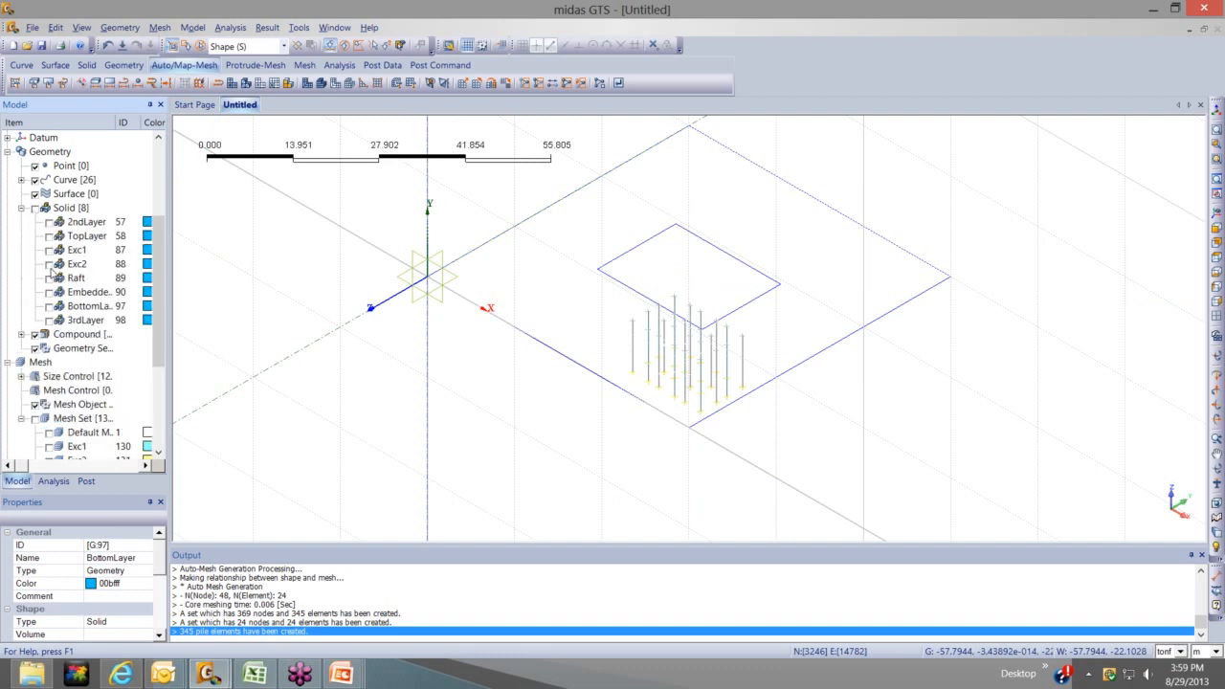
scroll(51, 271, down, 4)
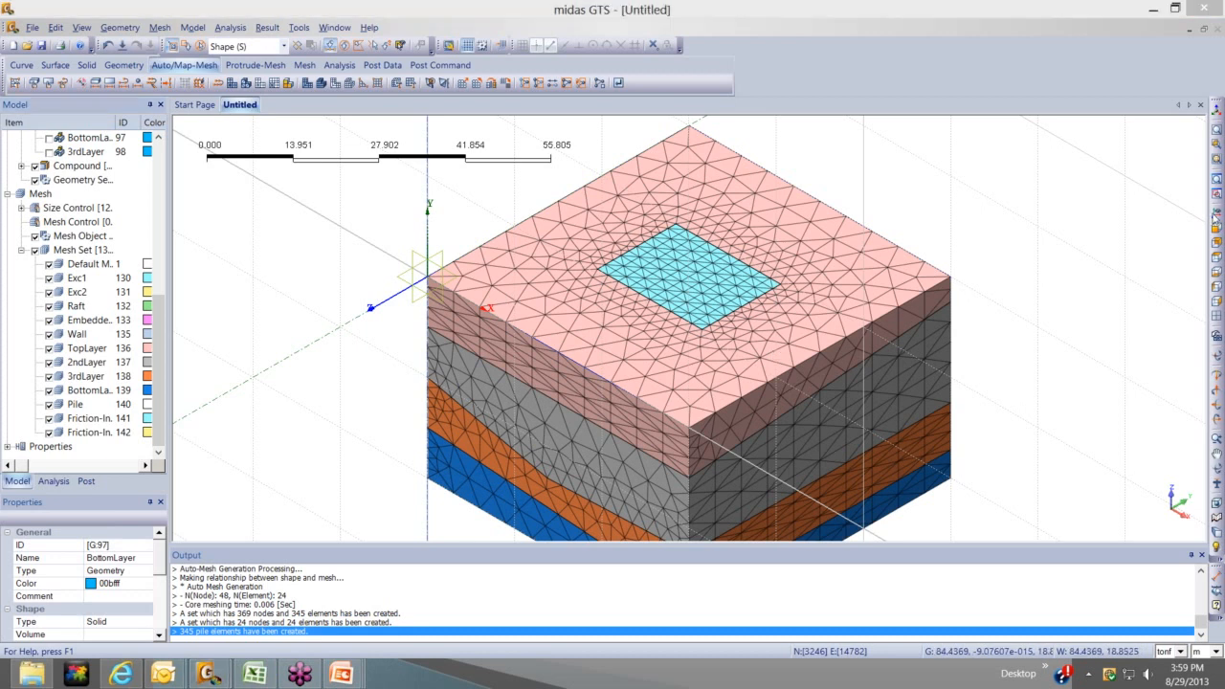
click(1216, 218)
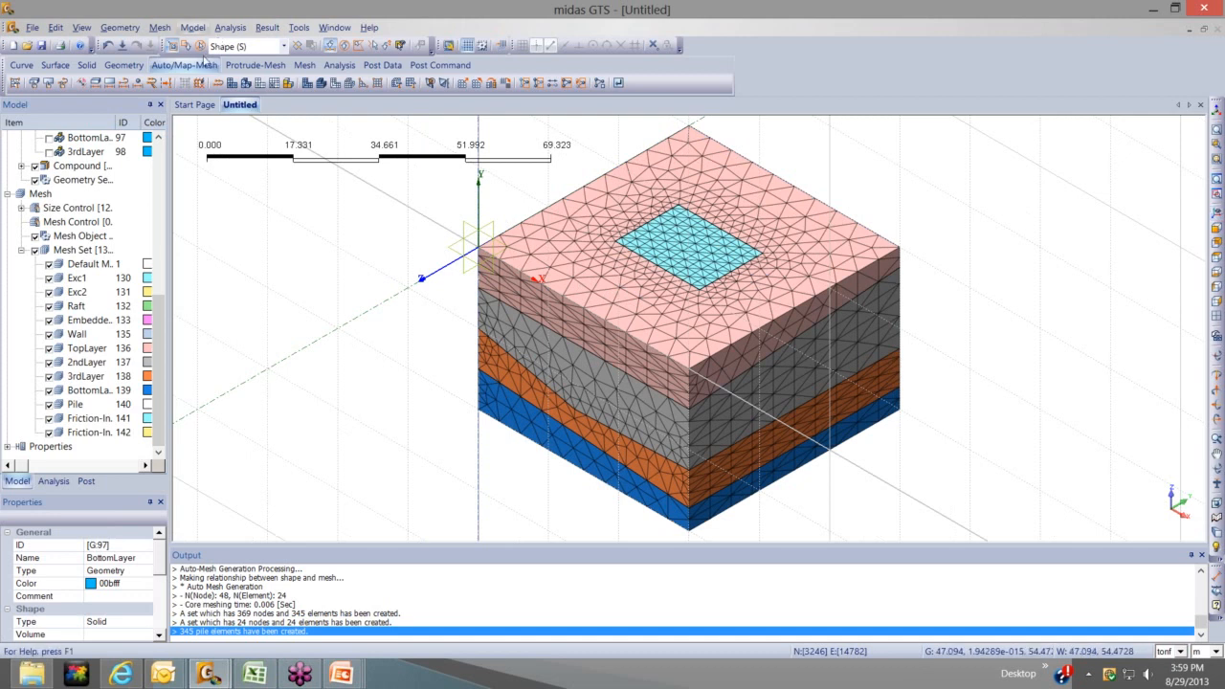
Apply ground supports considering all mesh sets, in a boundary set named GroundSupport
click(192, 27)
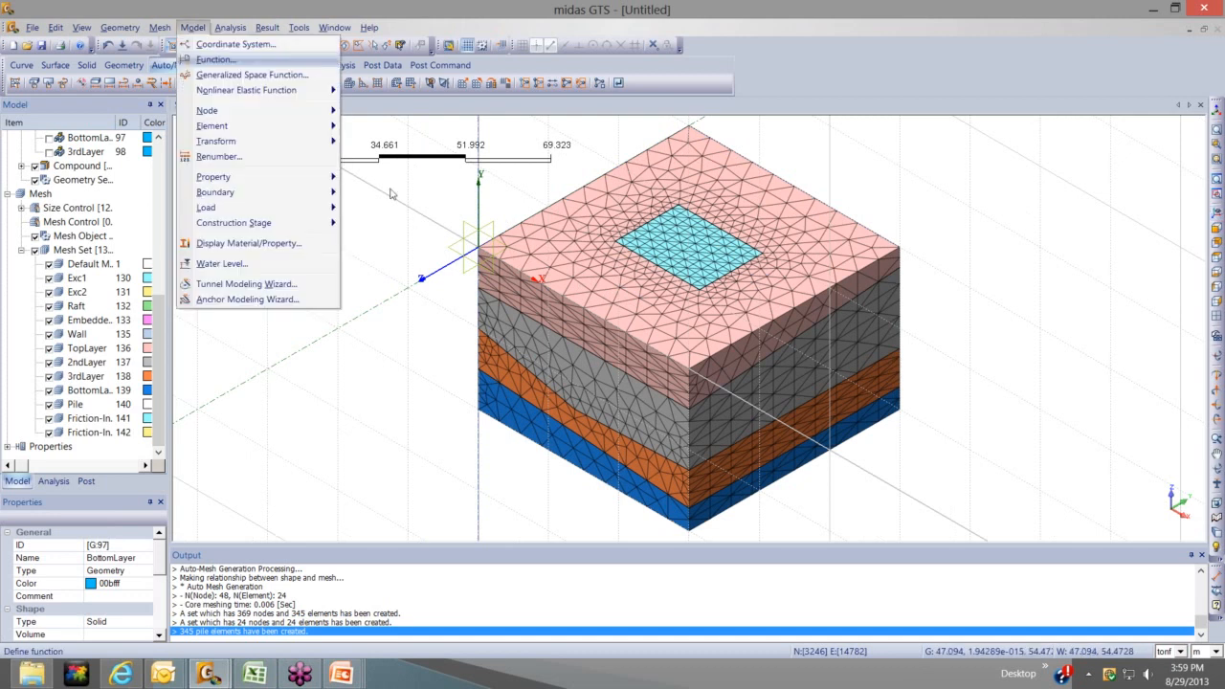
mouse_move(288, 192)
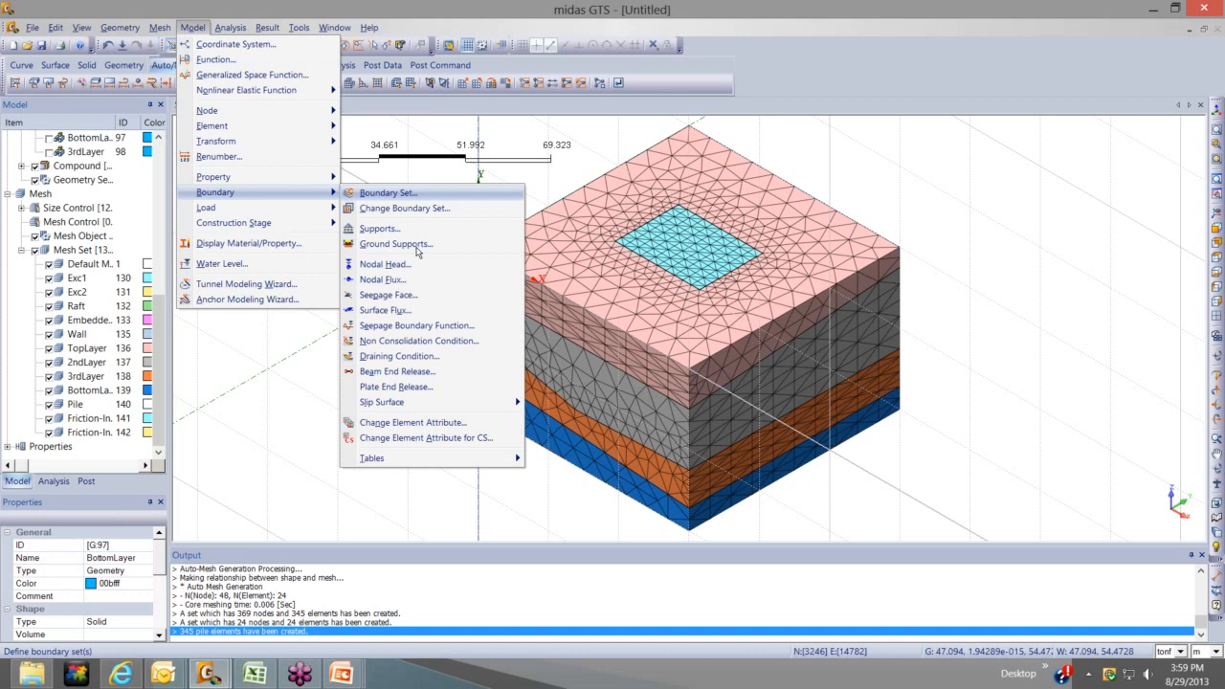
click(396, 244)
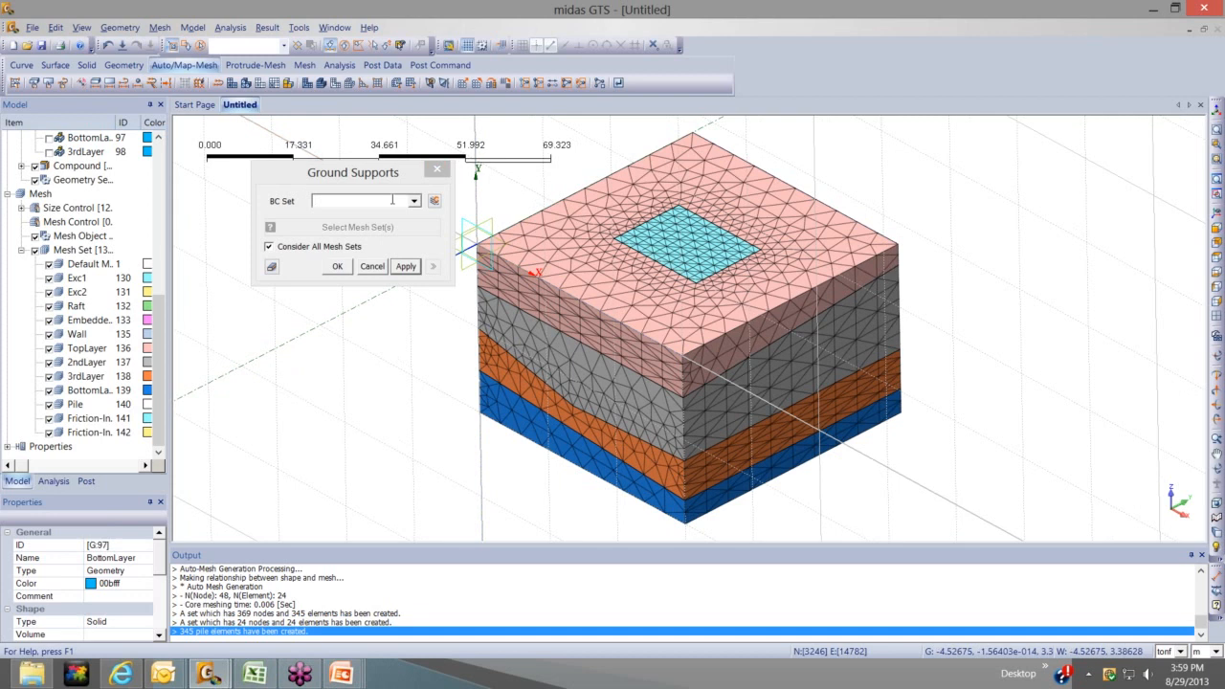
click(392, 200)
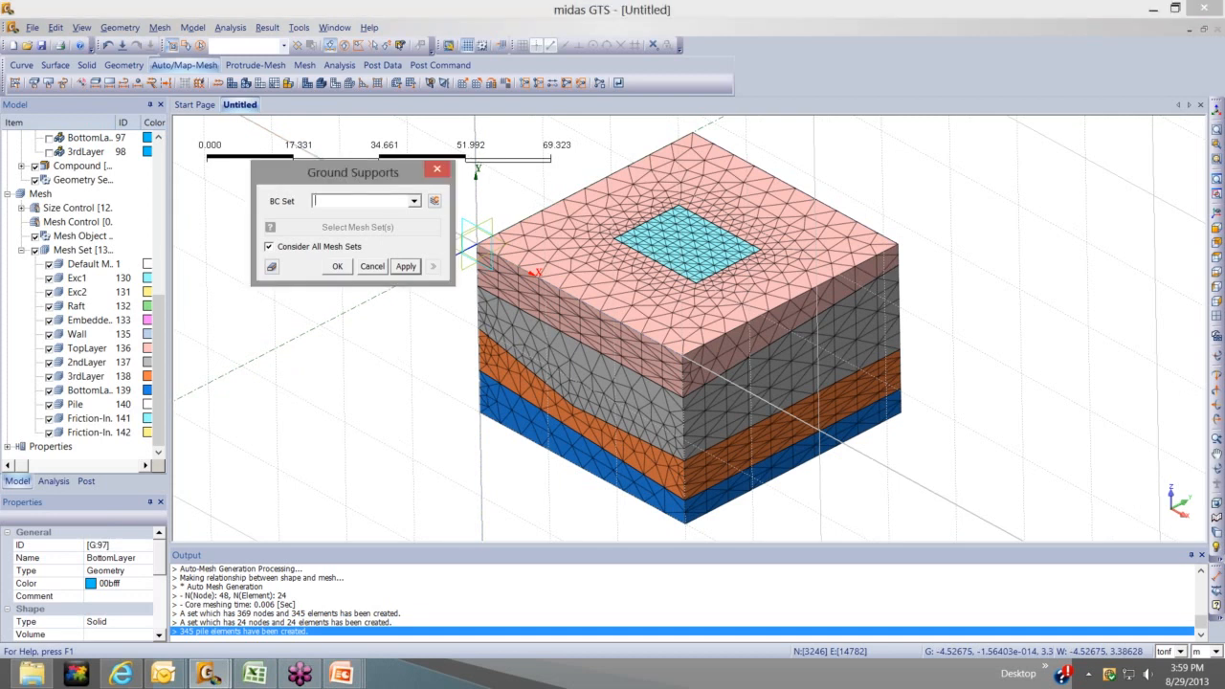
text(GroundSupport)
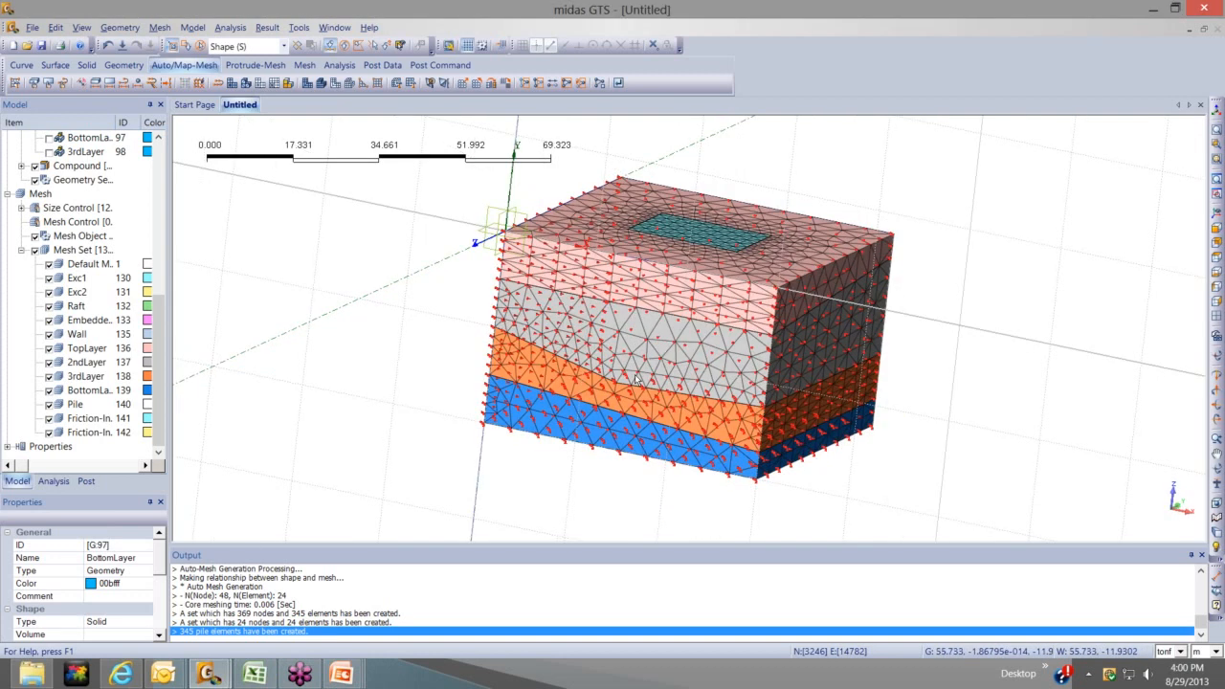
Hide the GroundSupport boundary set in the analysis tree and collapse the boundary list
mouse_move(636, 379)
middle_down()
mouse_move(668, 352)
mouse_move(336, 413)
mouse_move(346, 413)
middle_up()
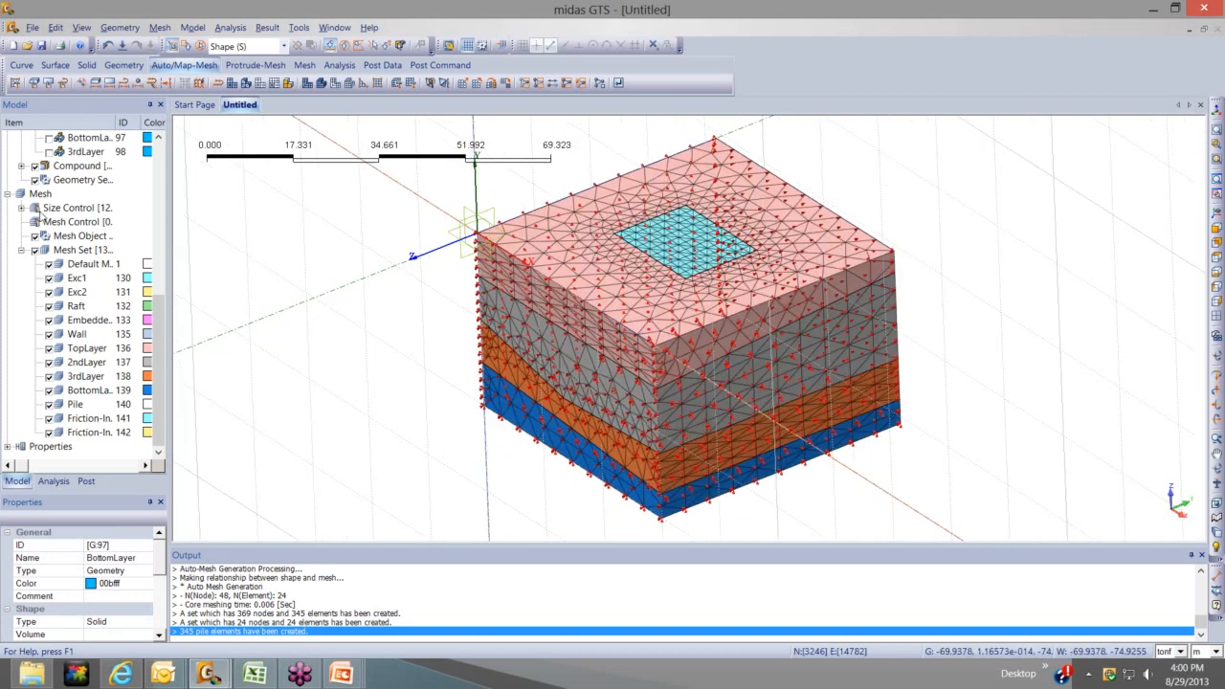
click(53, 480)
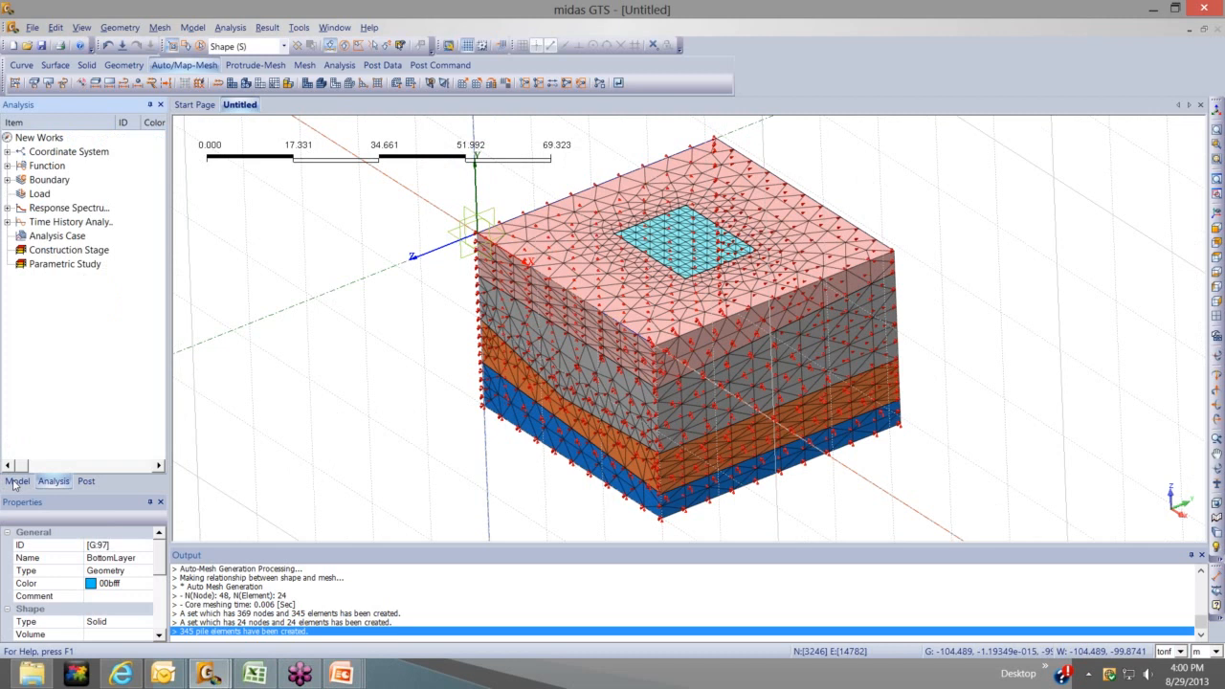
click(16, 482)
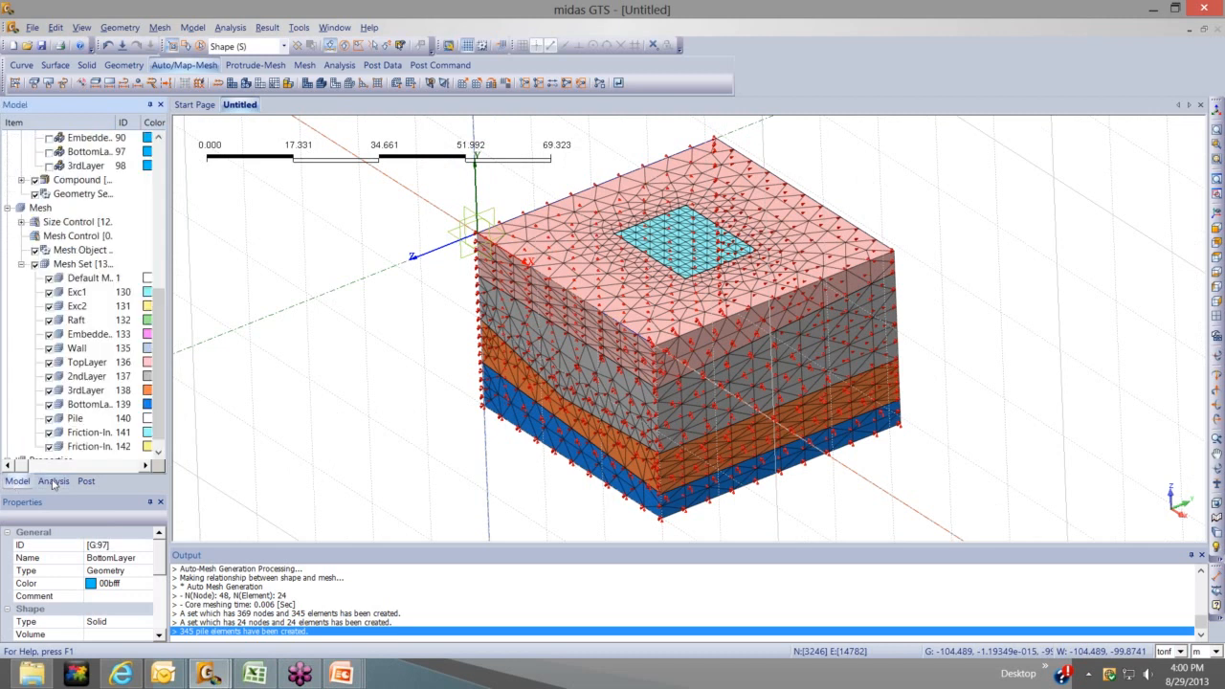
click(53, 481)
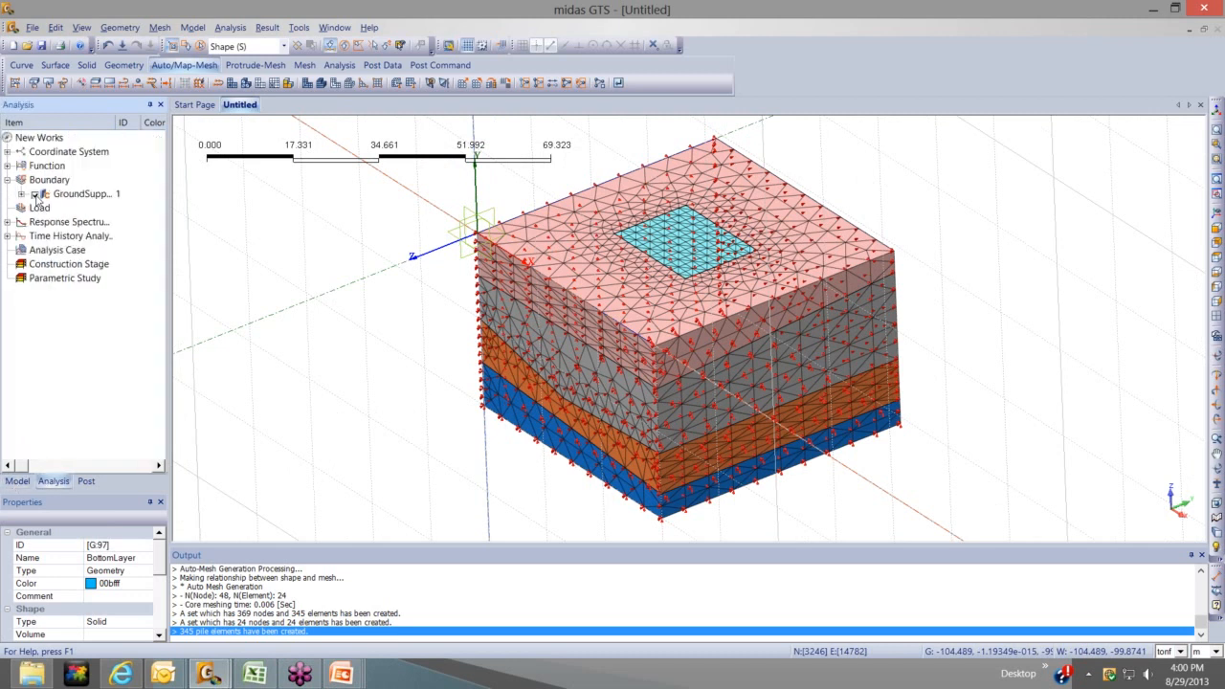
click(36, 194)
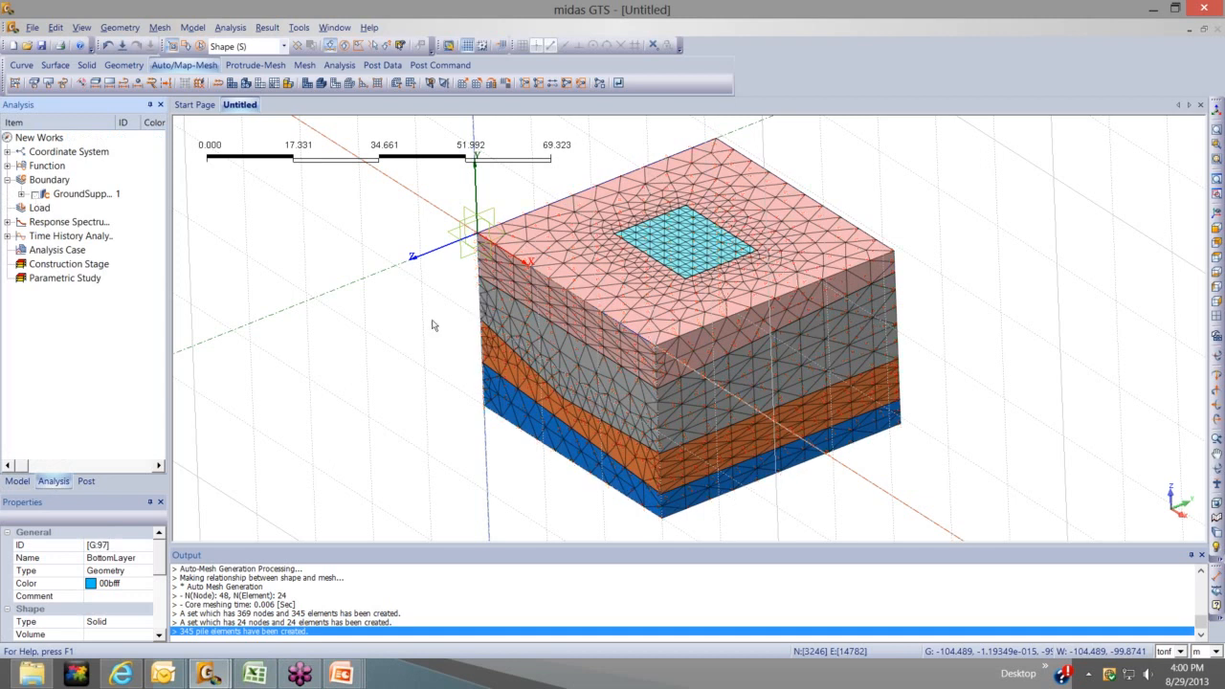
click(1217, 212)
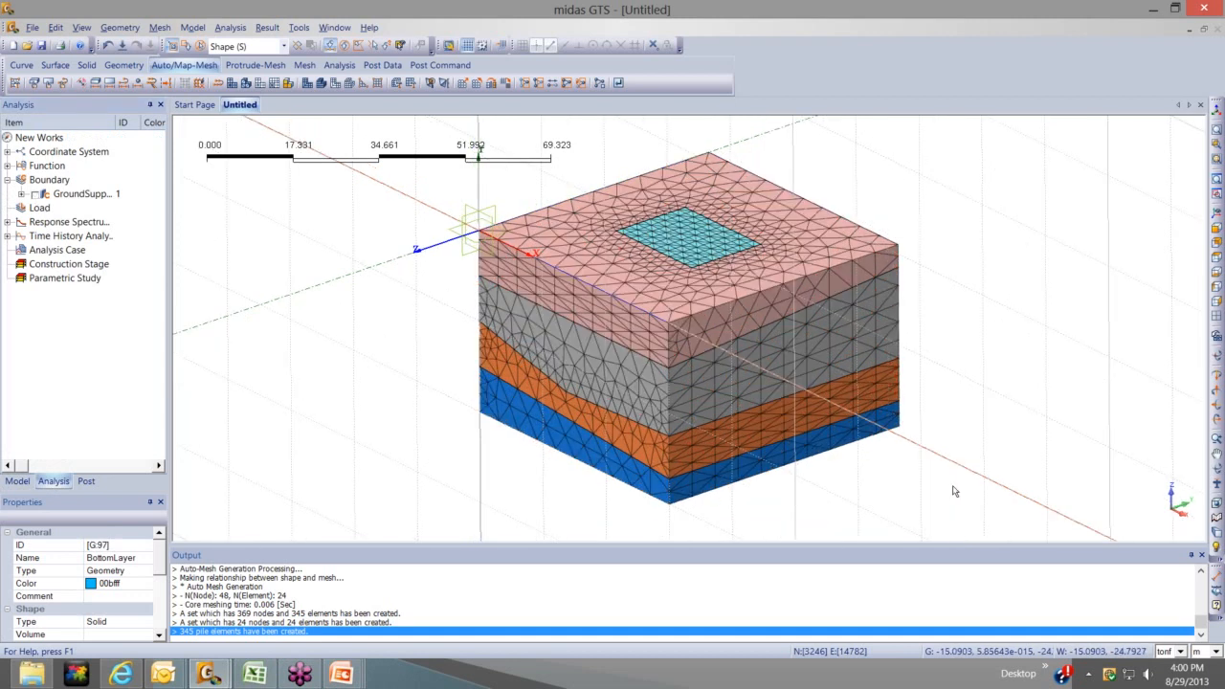
click(8, 180)
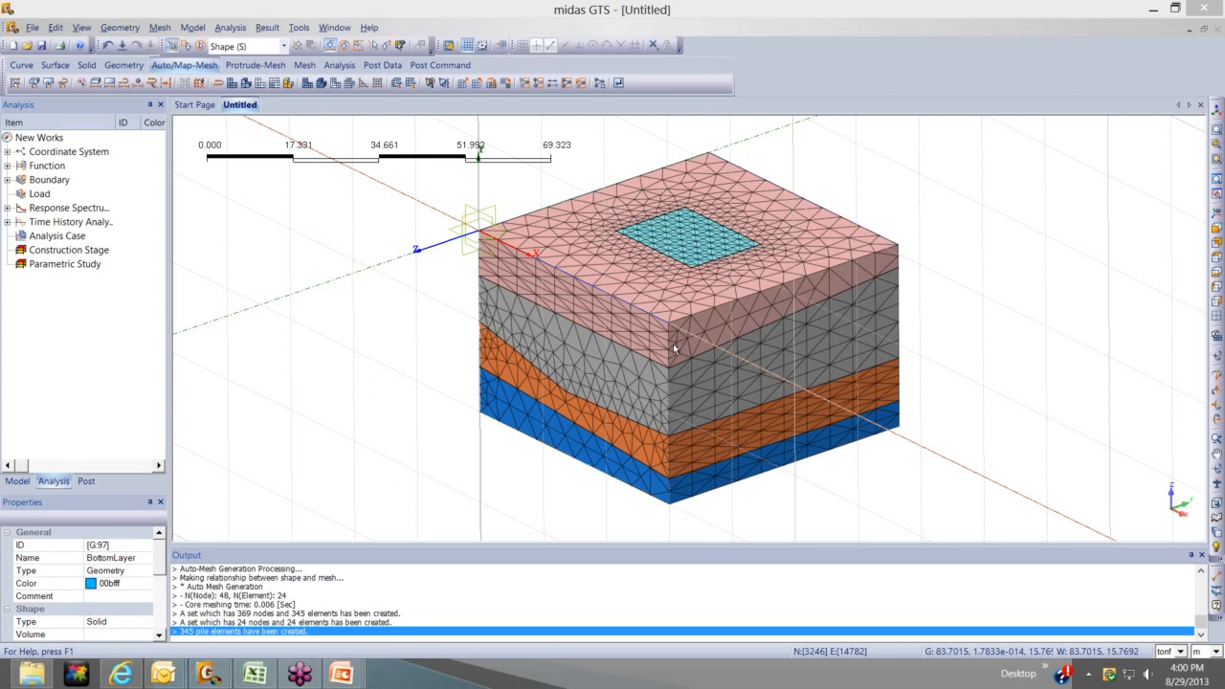
Hide all mesh sets in the model tree and display only the Pile mesh set
click(18, 481)
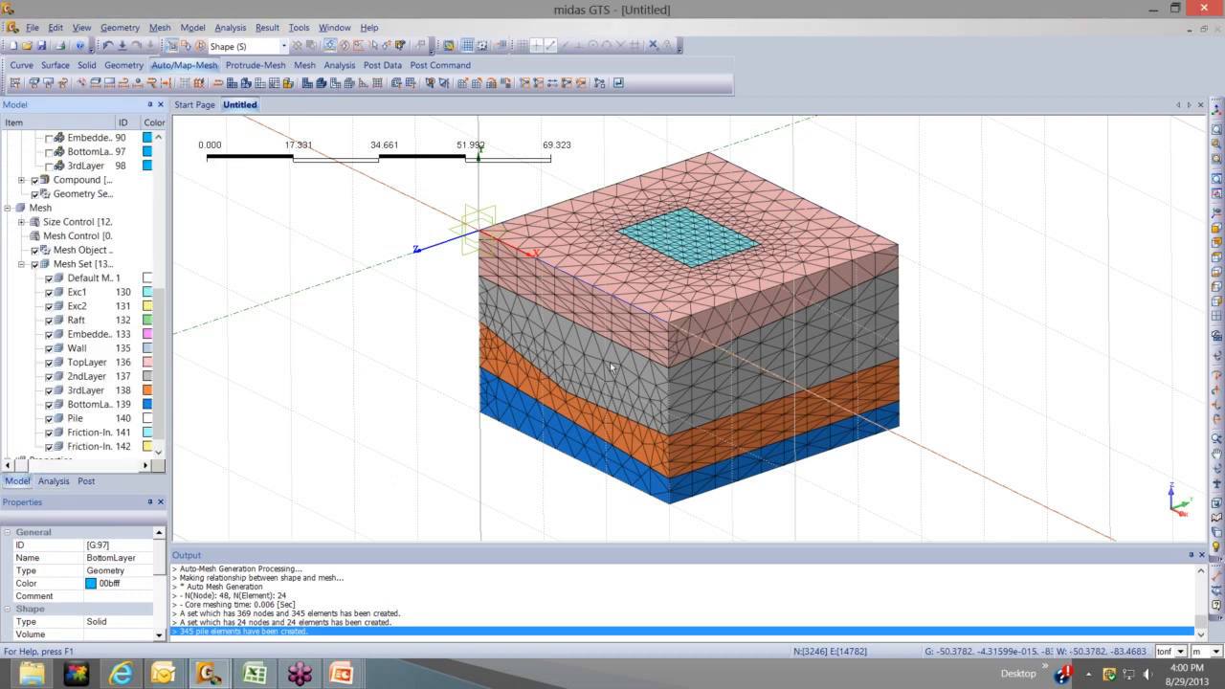
click(36, 264)
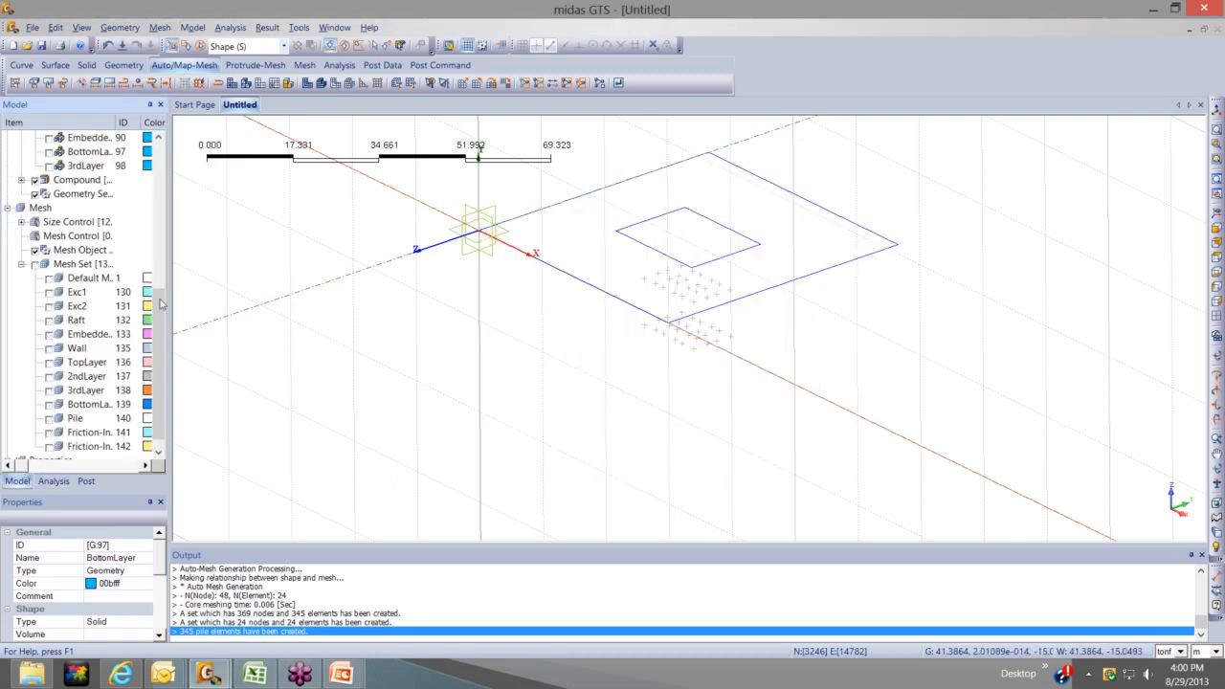
scroll(161, 304, up, 2)
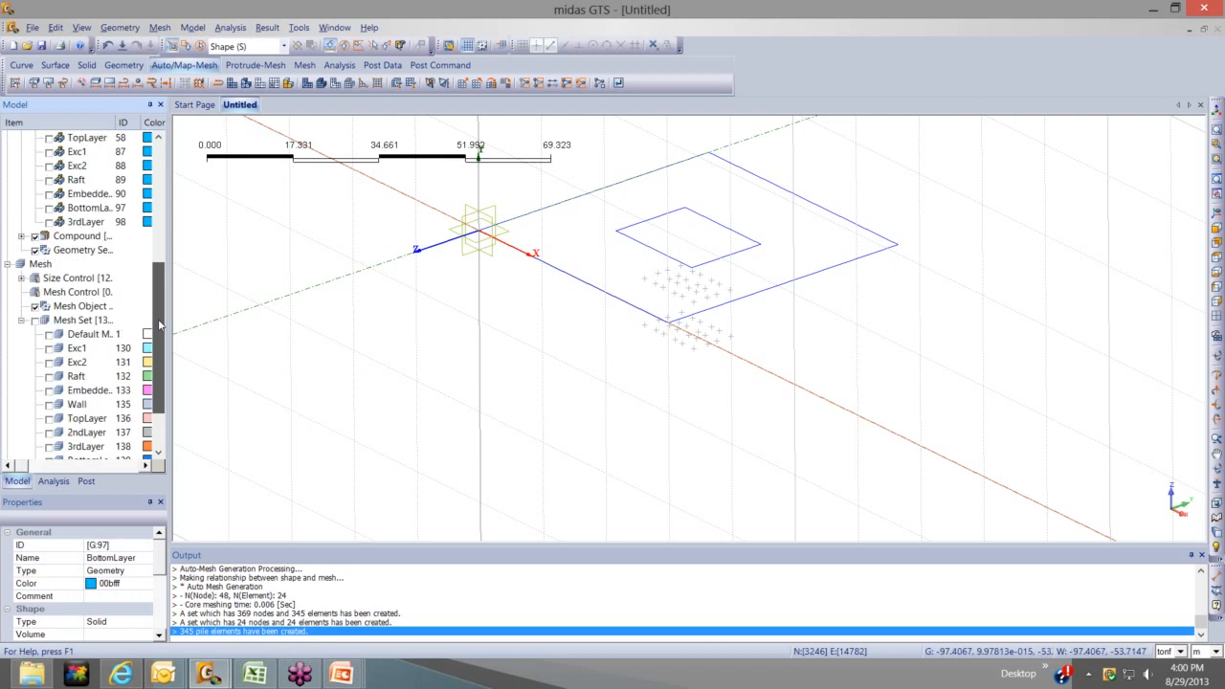
scroll(160, 326, down, 2)
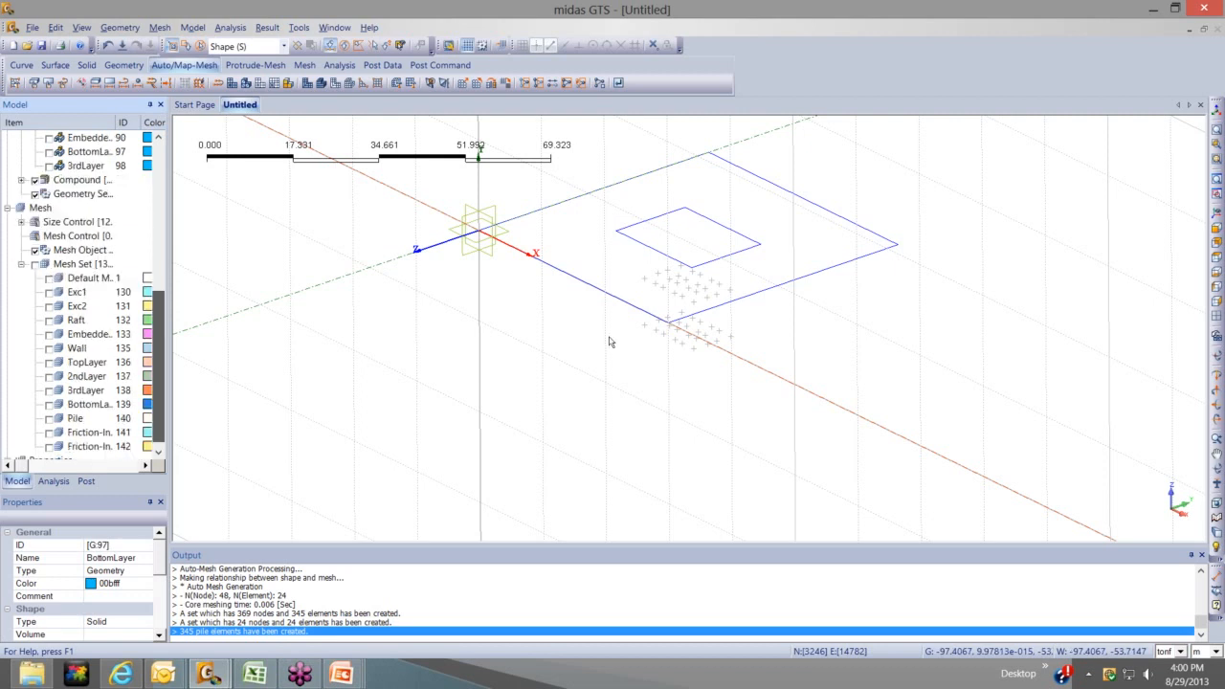
click(49, 405)
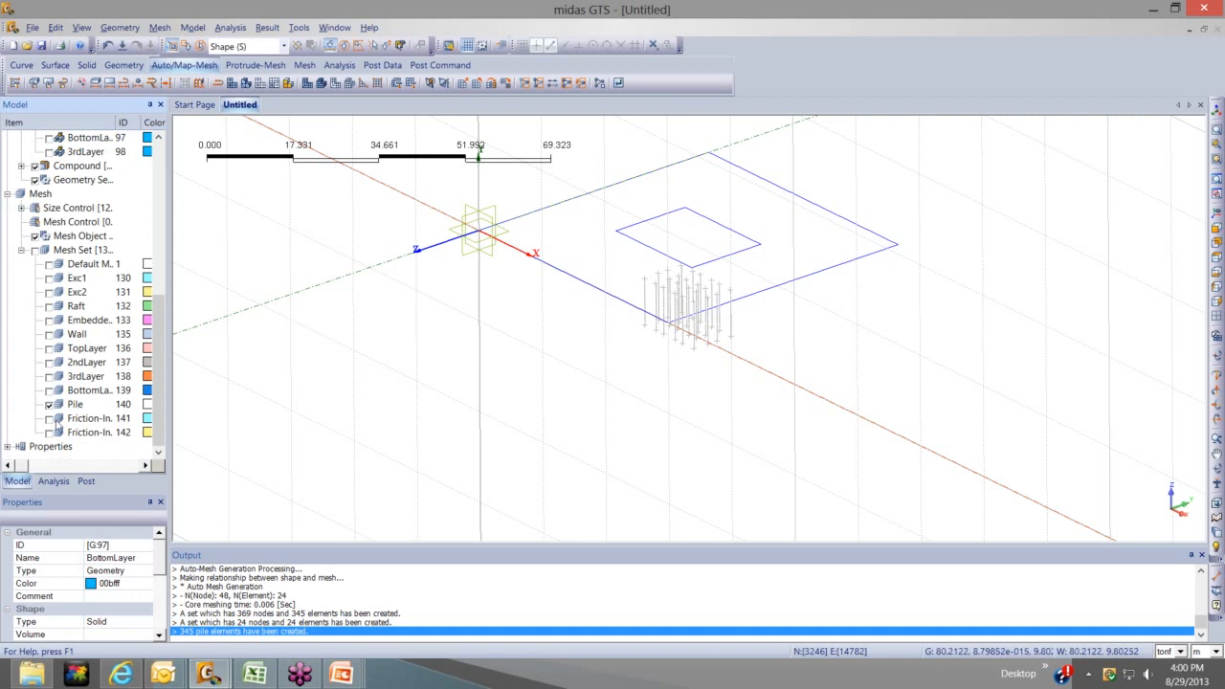
Display the two friction interface mesh sets, 141 and 142, together with the Pile mesh set
click(60, 421)
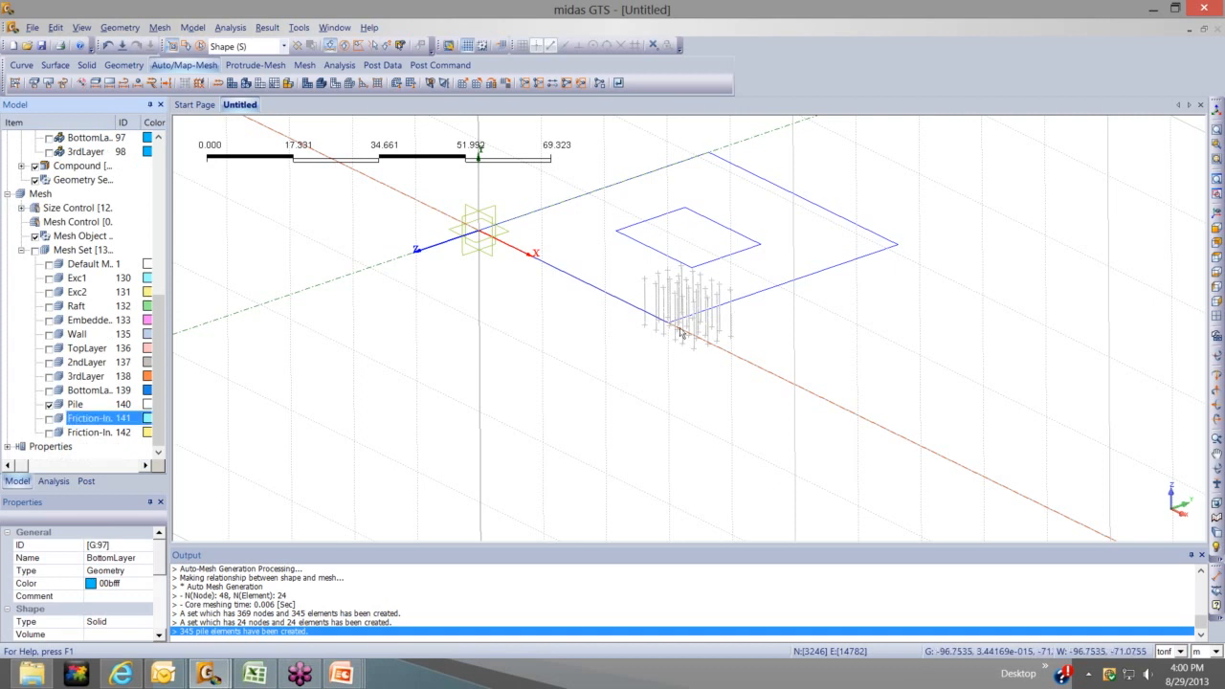
click(49, 419)
click(49, 433)
scroll(21, 256, up, 4)
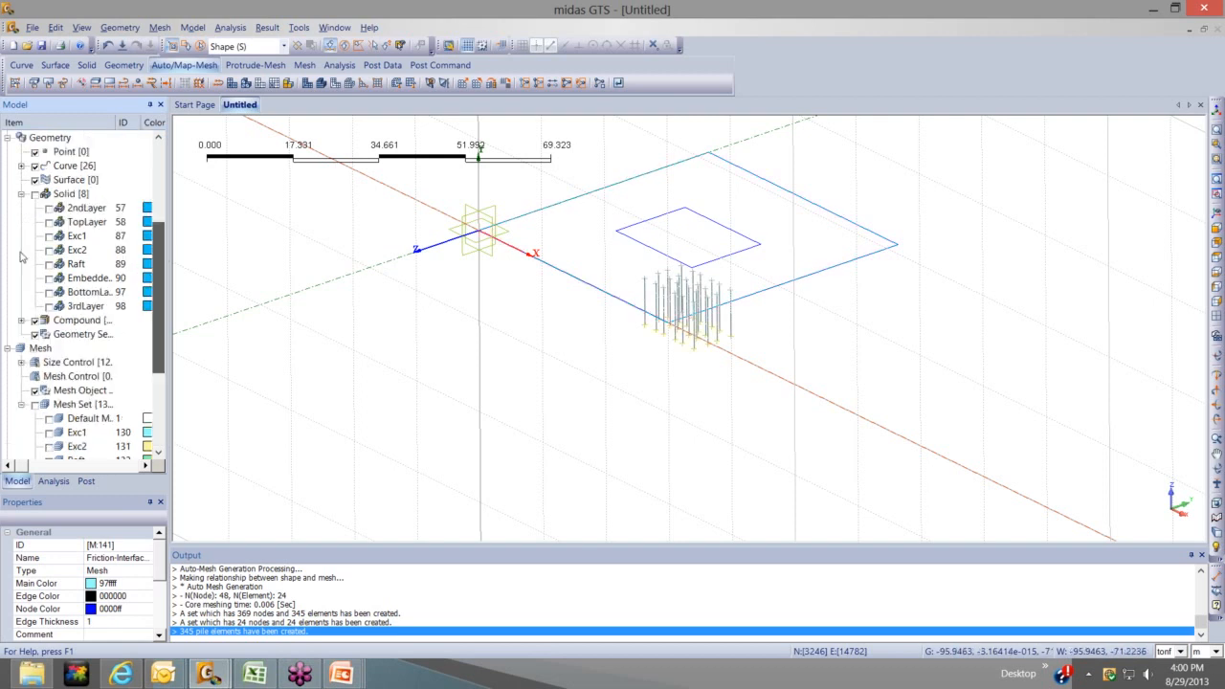
click(22, 165)
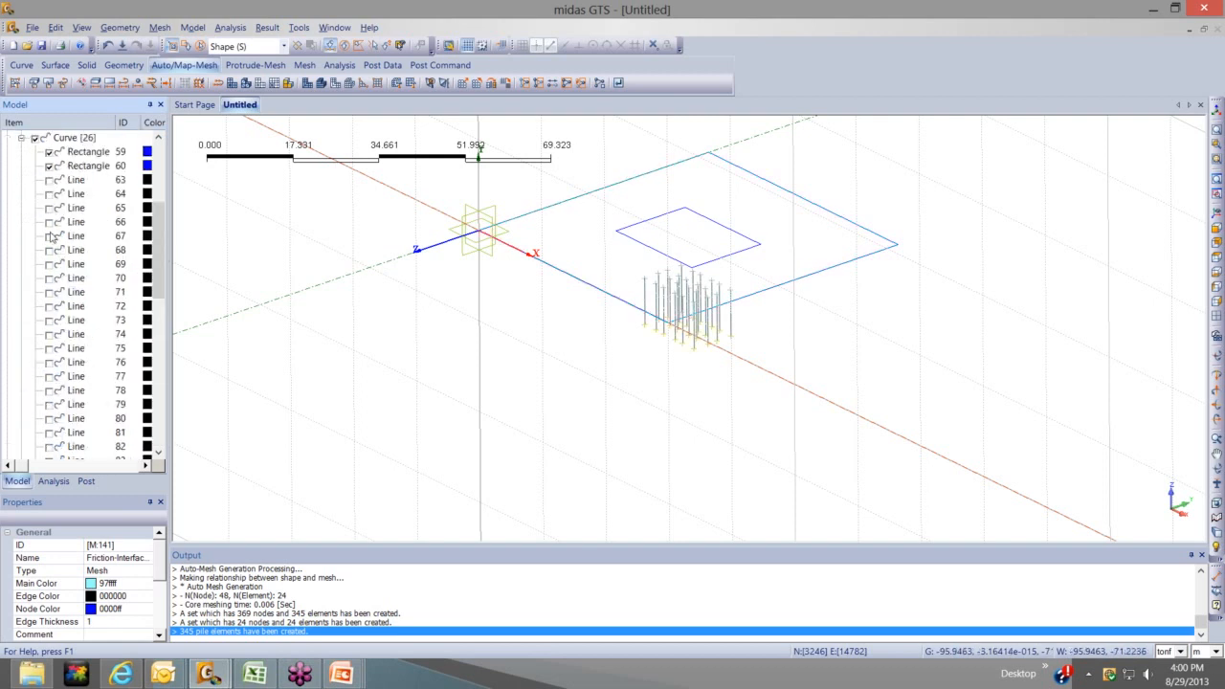
scroll(53, 237, down, 3)
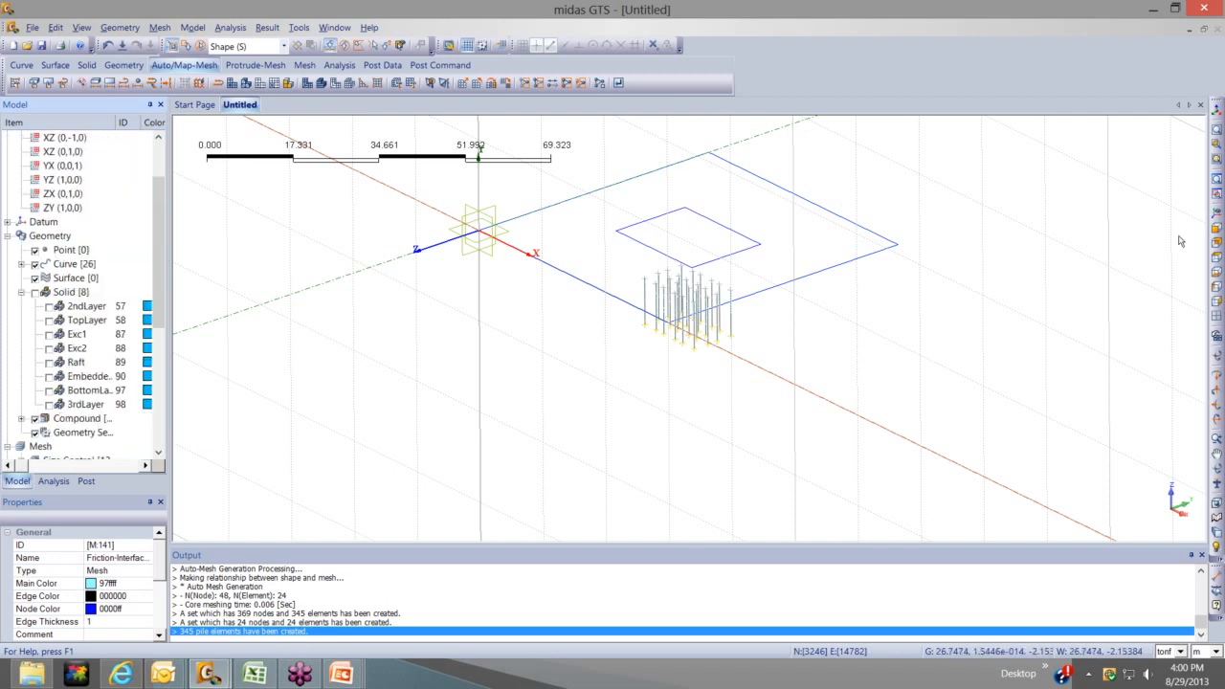
Start defining a Supports boundary condition with the pile and friction interface meshes in view
scroll(615, 374, up, 3)
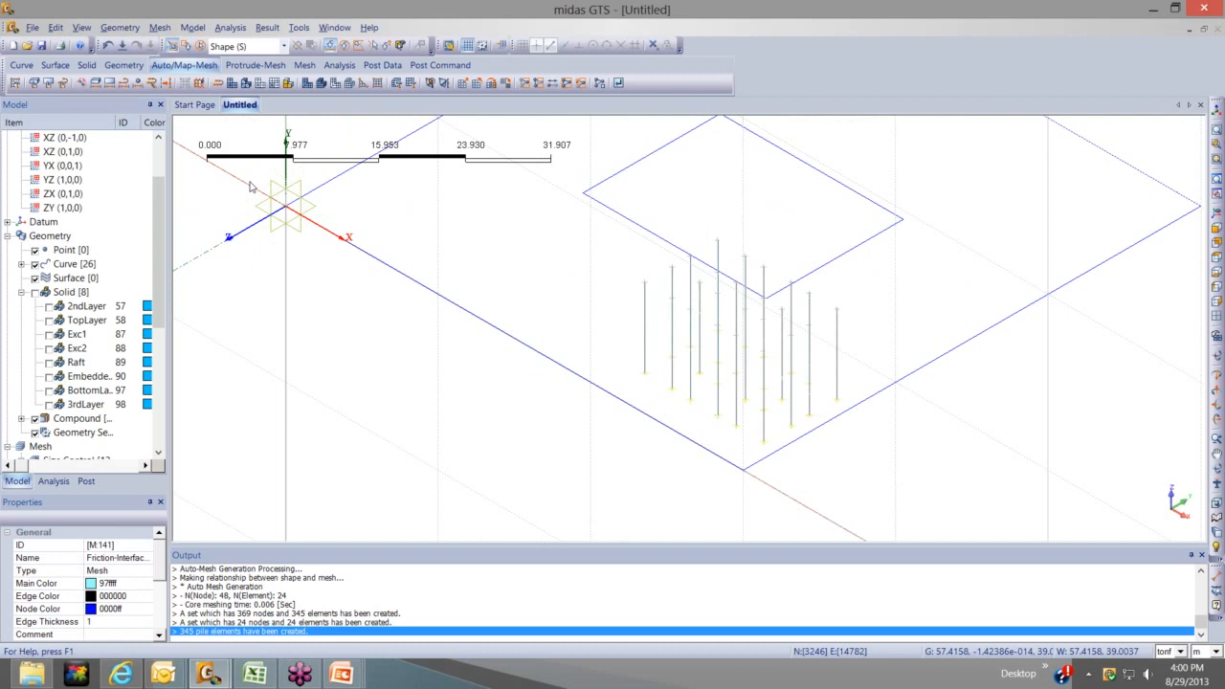
click(193, 27)
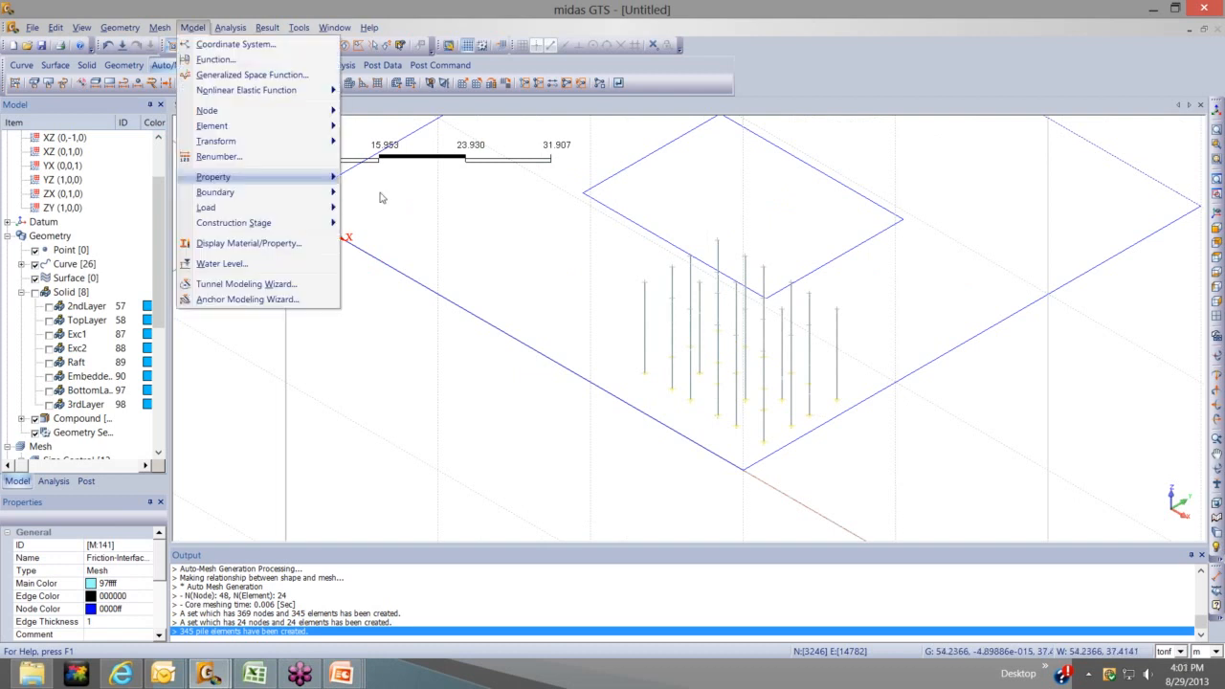
click(216, 192)
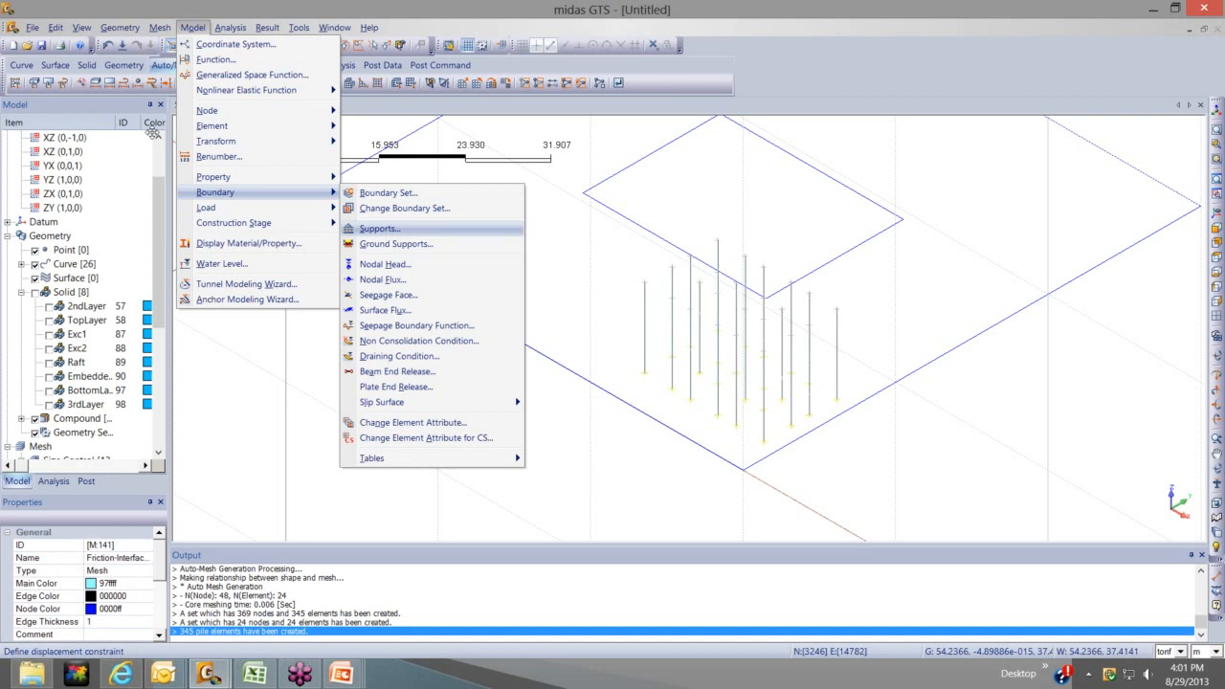
Define supports in a new boundary set named Piles and select all nodes of the piles
click(379, 229)
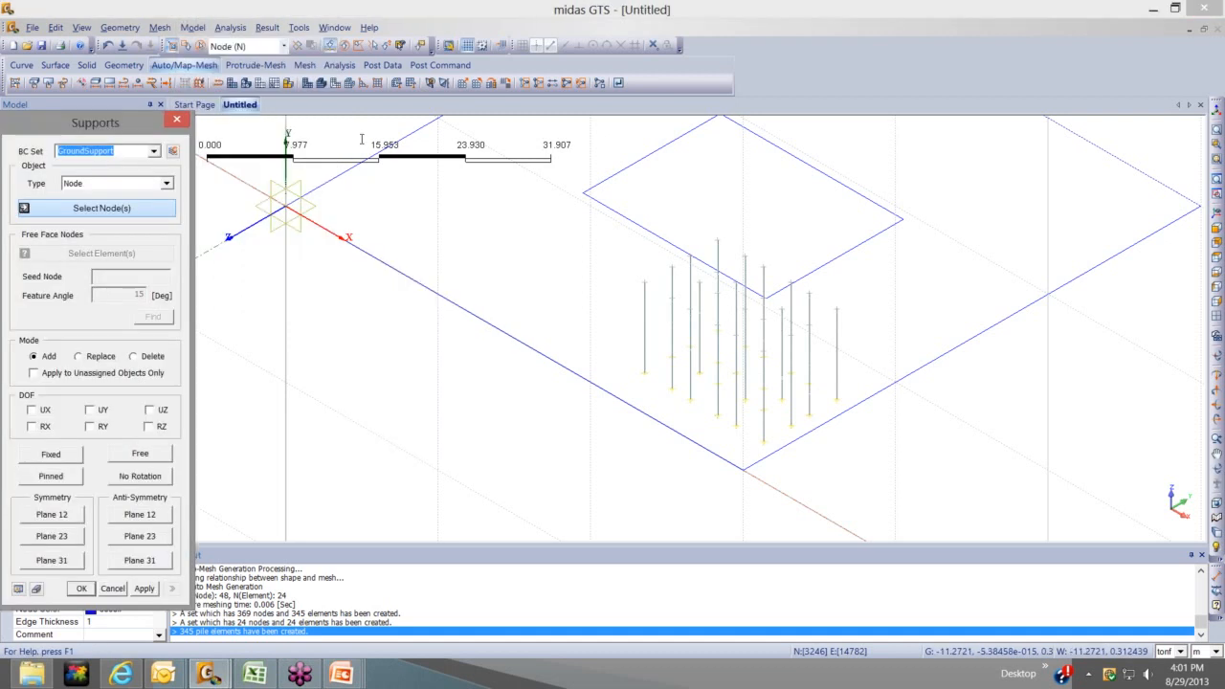
drag(119, 122, 362, 113)
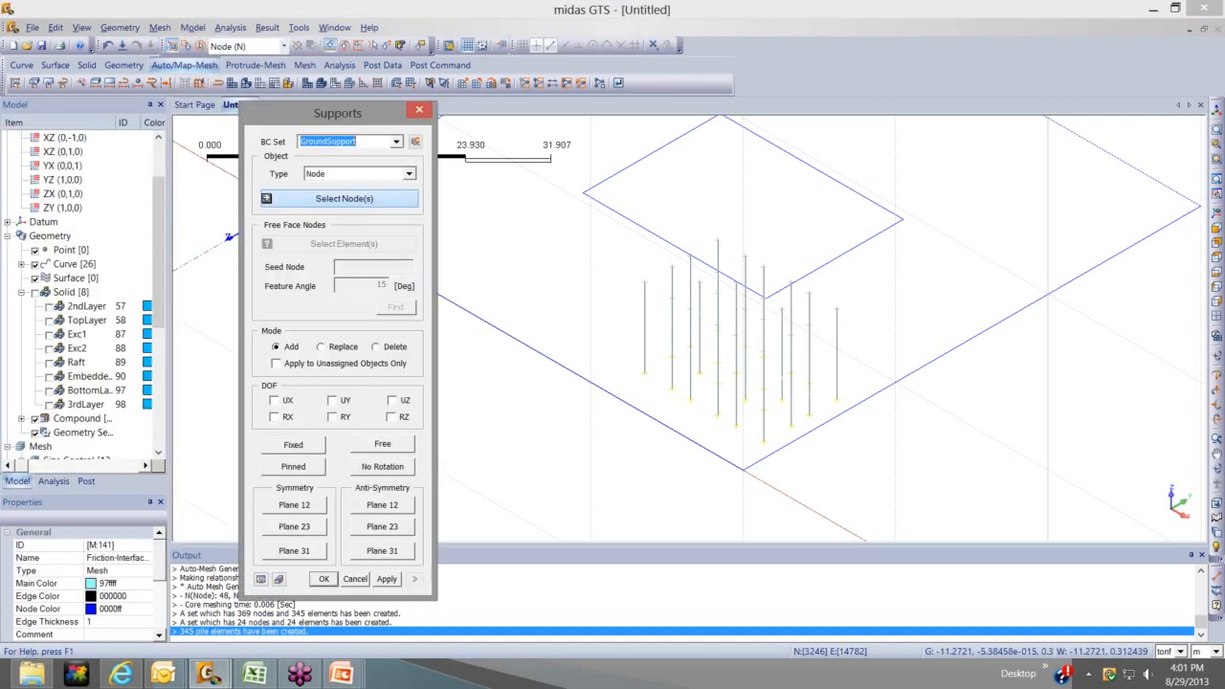
text(Piles)
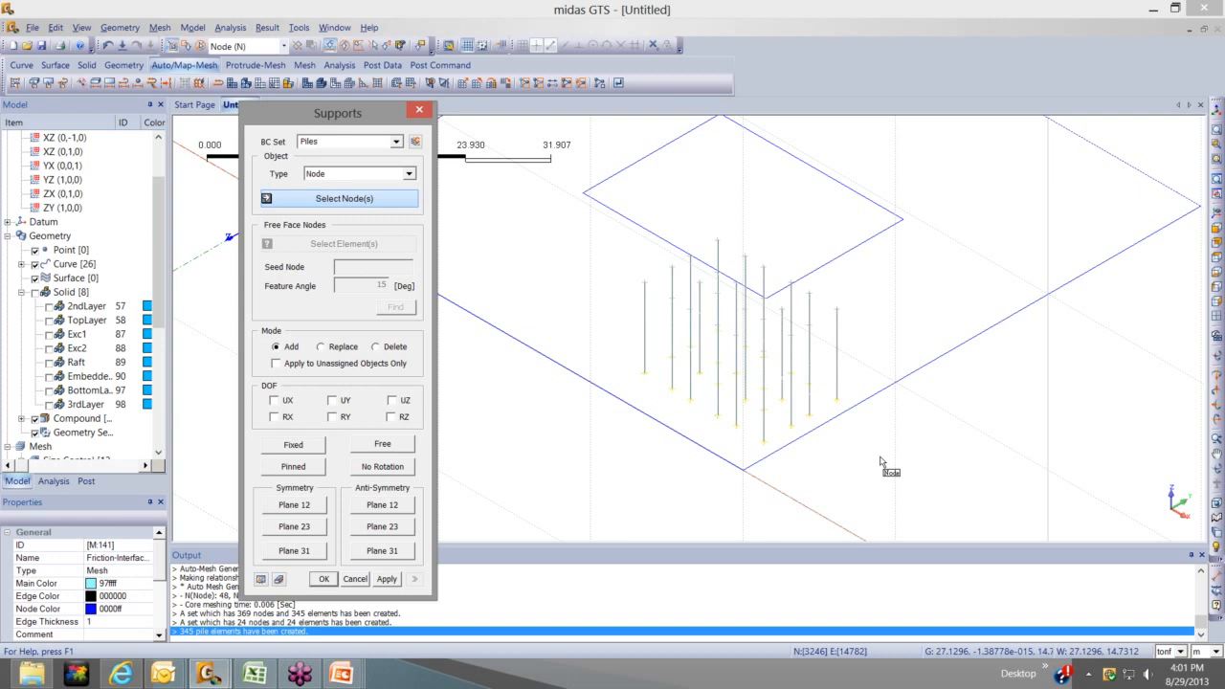
drag(880, 461, 612, 216)
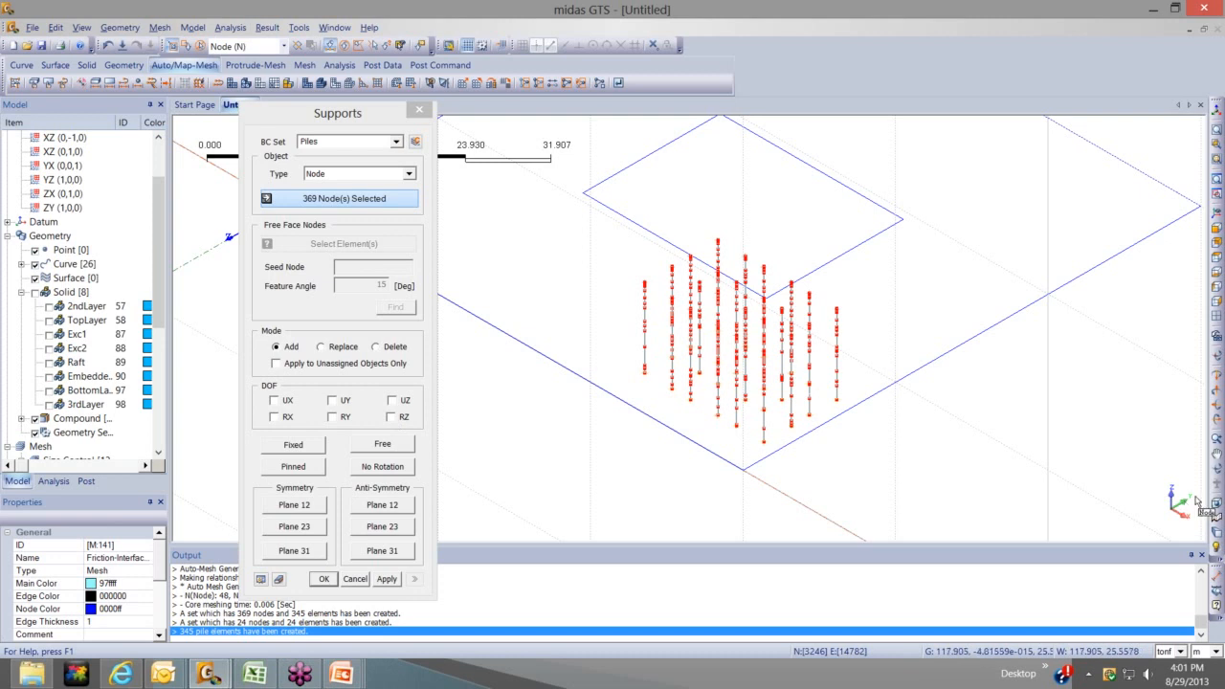
drag(359, 115, 128, 127)
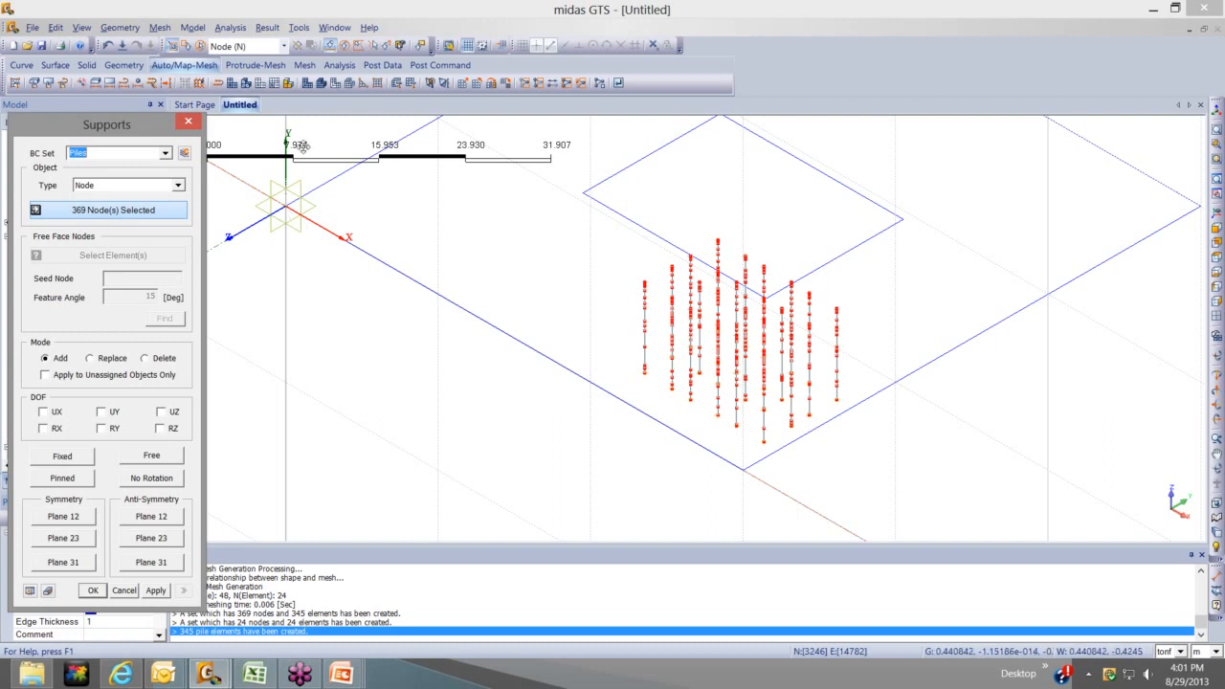
drag(131, 129, 303, 146)
Restrain only the RZ rotation on the selected pile nodes, preview and apply the support, and close the Supports dialog
click(330, 446)
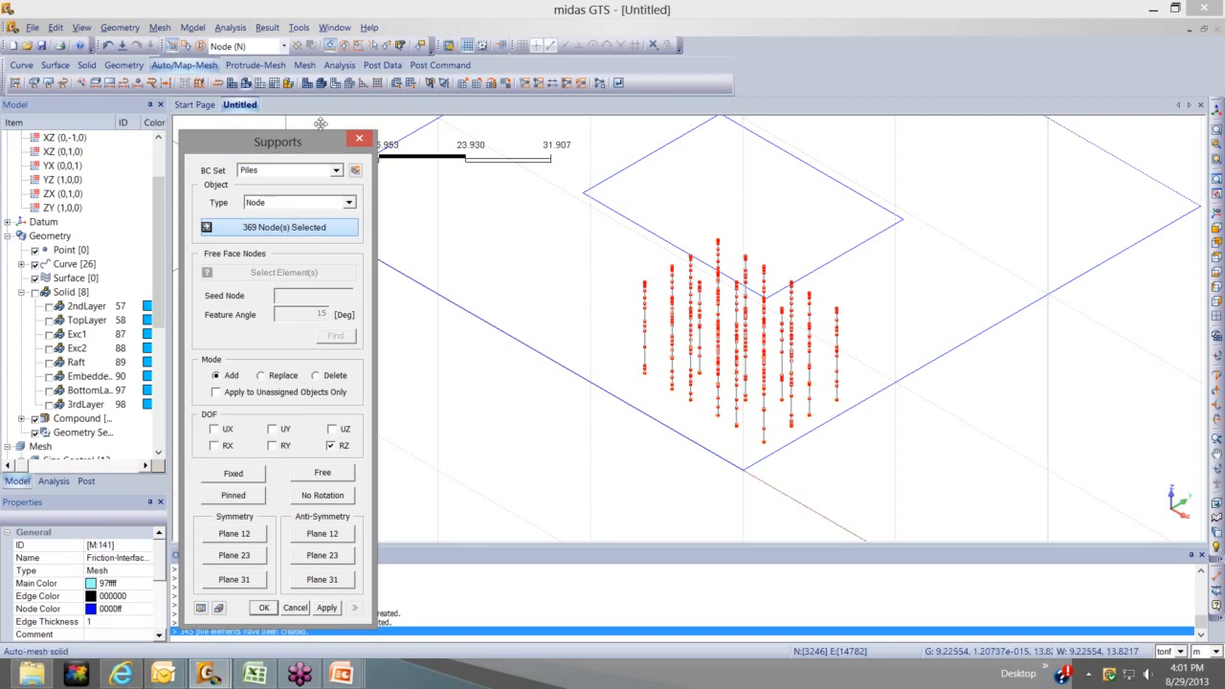
drag(313, 140, 272, 114)
click(160, 582)
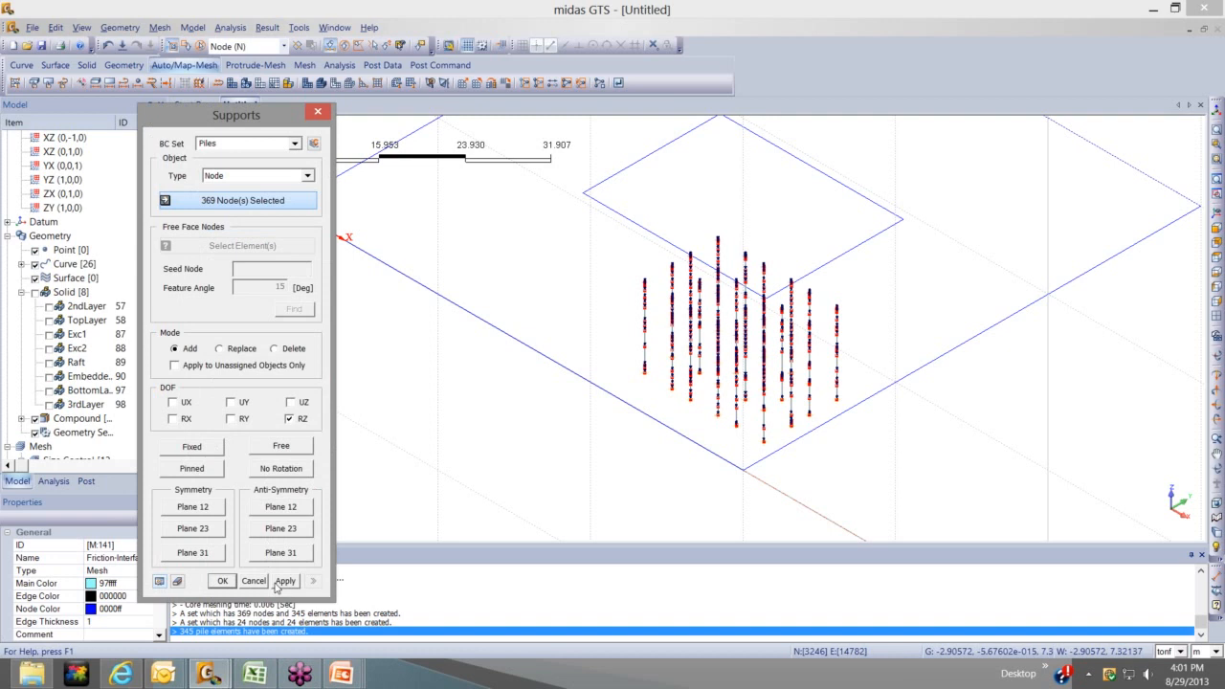
click(278, 583)
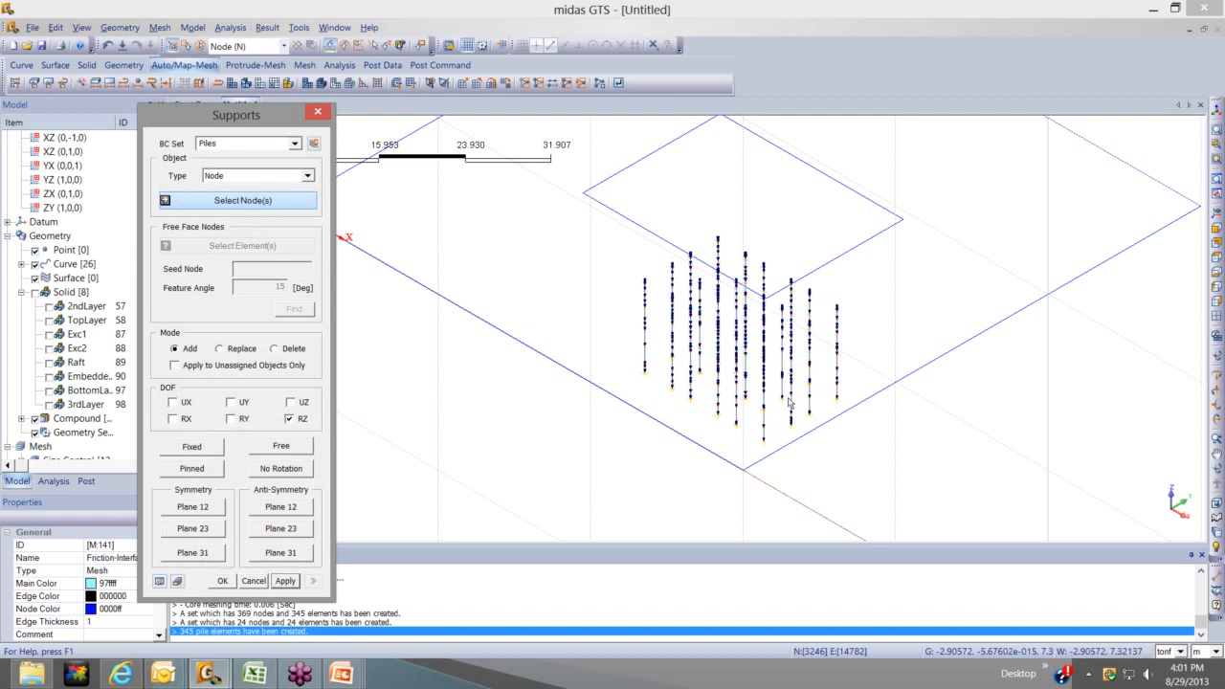
key(Escape)
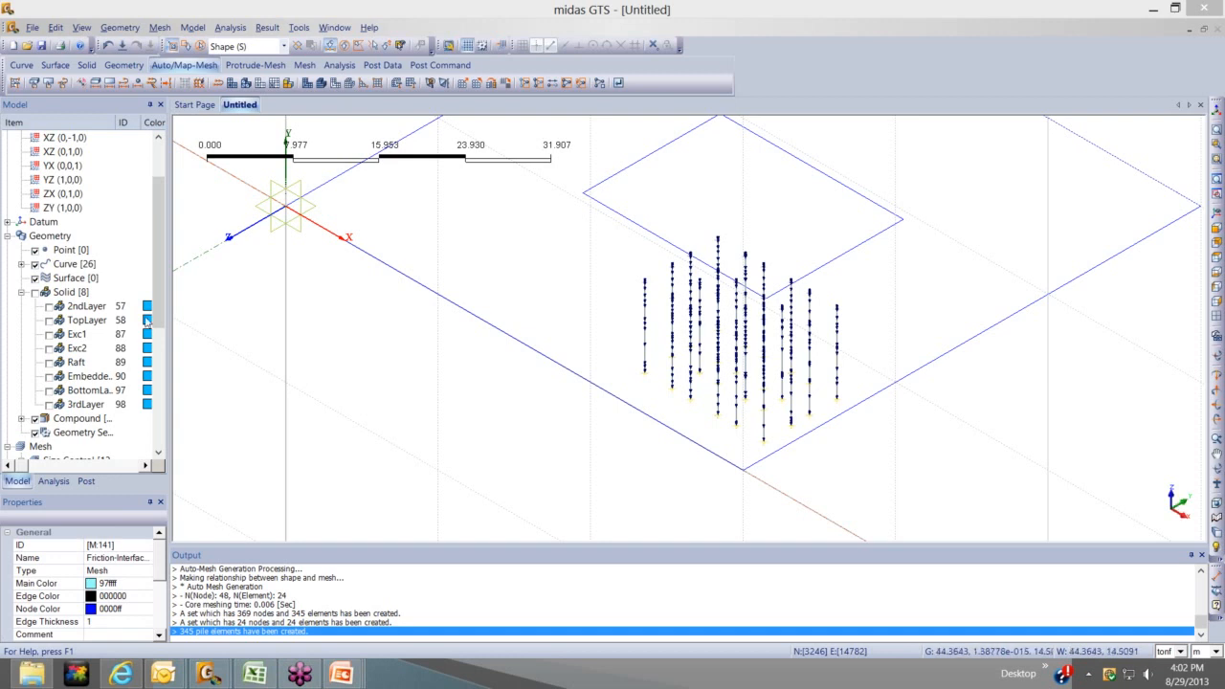
Show the Raft mesh set together with the pile meshes
scroll(55, 323, down, 4)
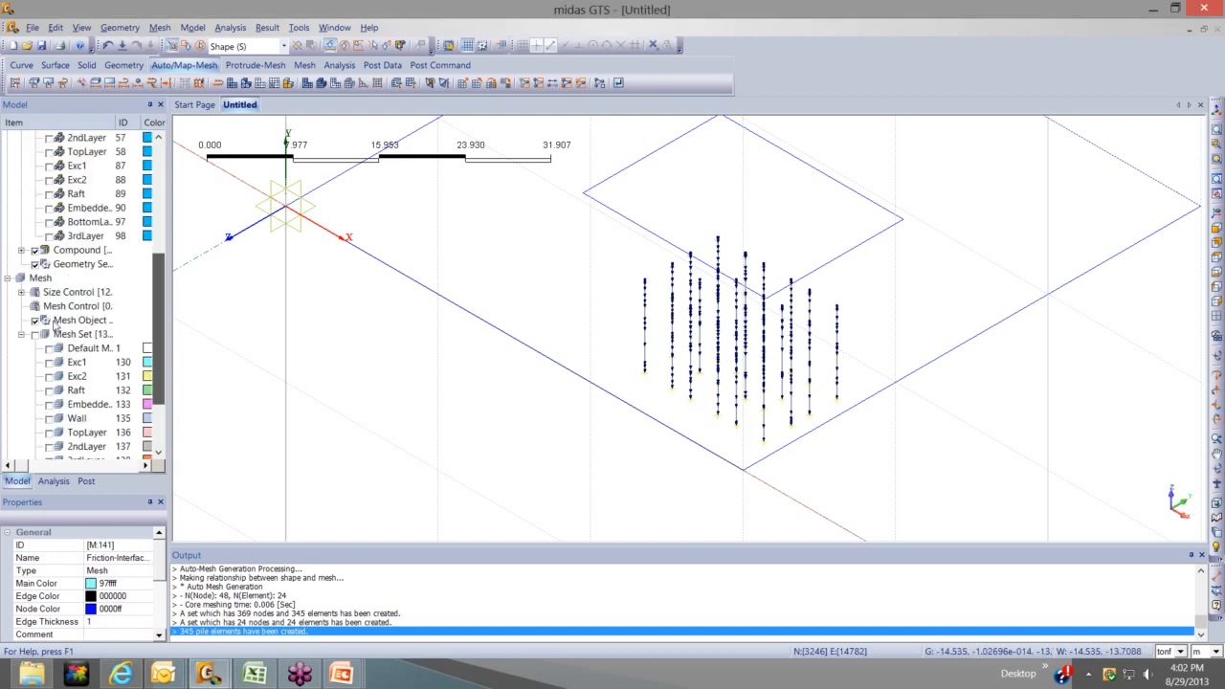
scroll(55, 324, down, 2)
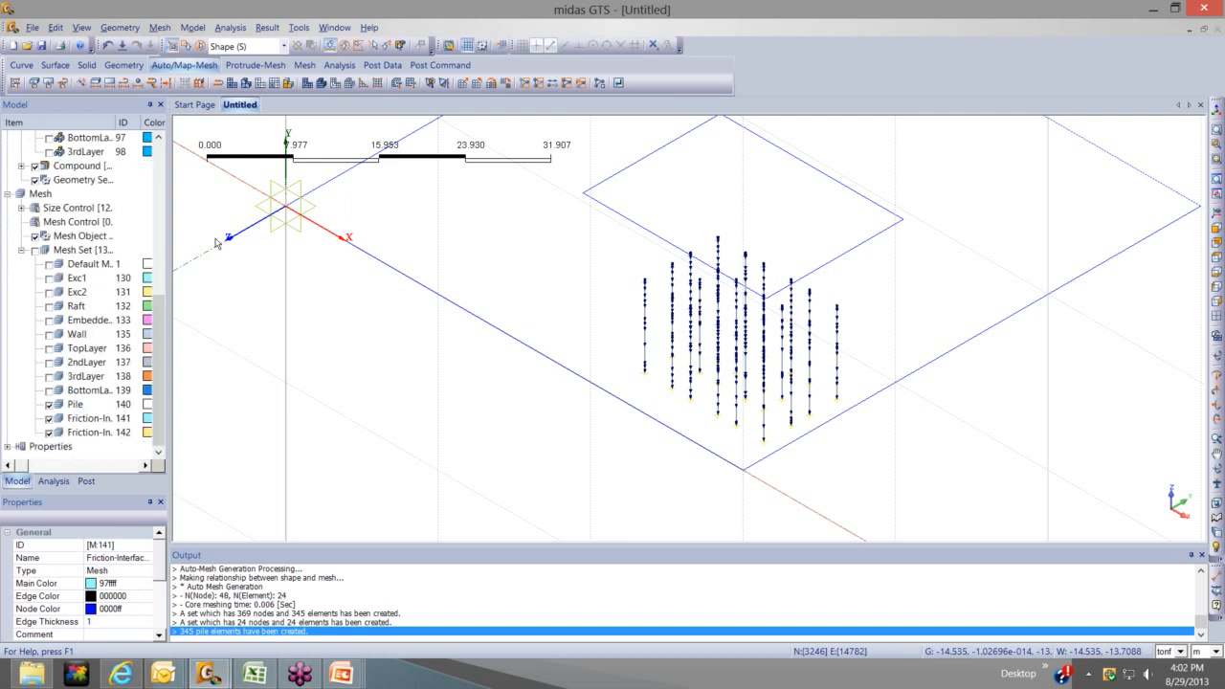
click(49, 306)
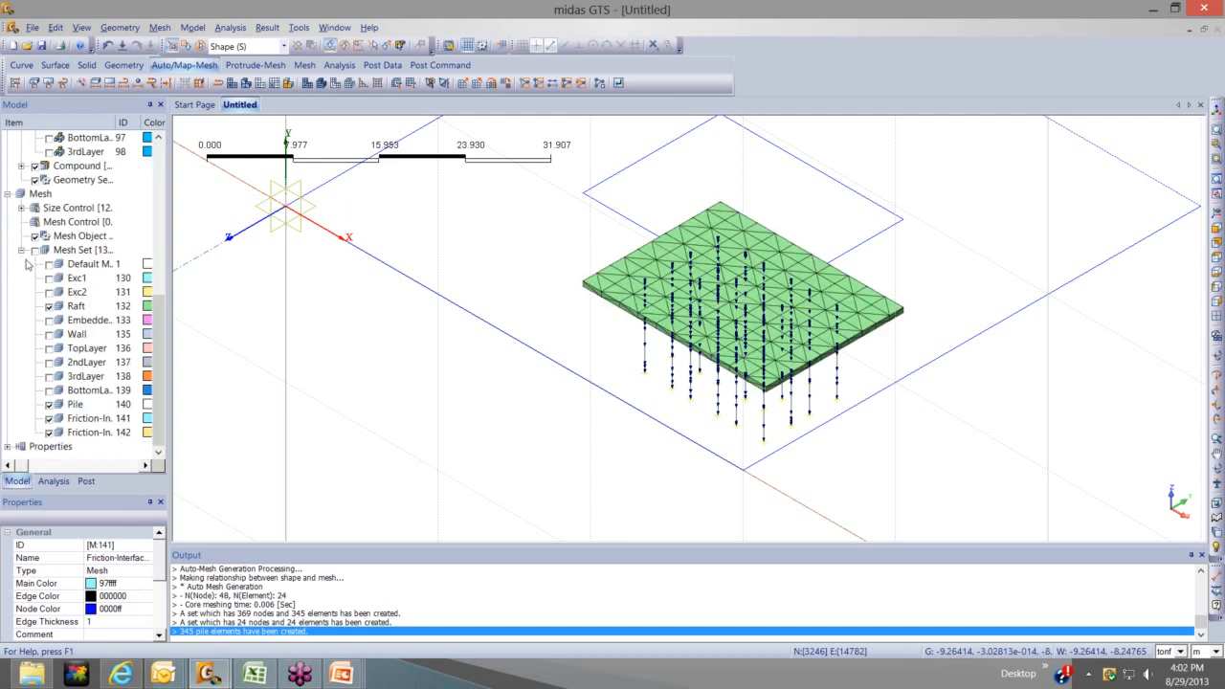
Hide the Piles boundary set's support symbols and view the raft and piles from the front
click(53, 482)
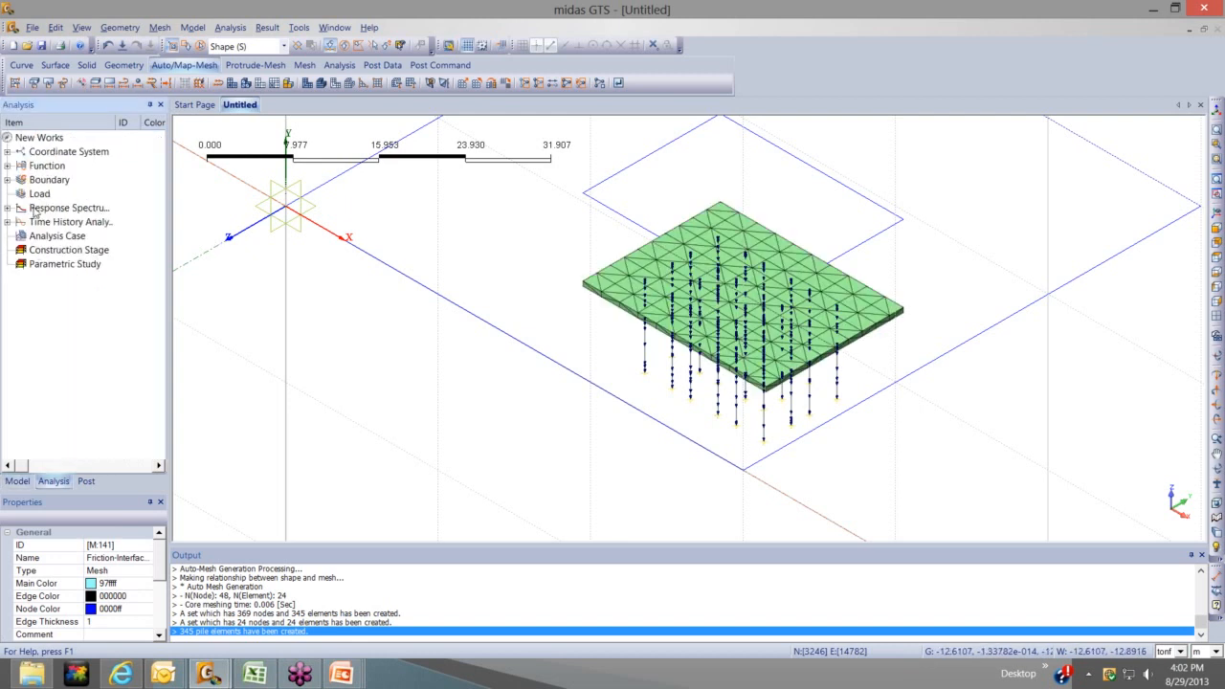
click(7, 180)
click(35, 209)
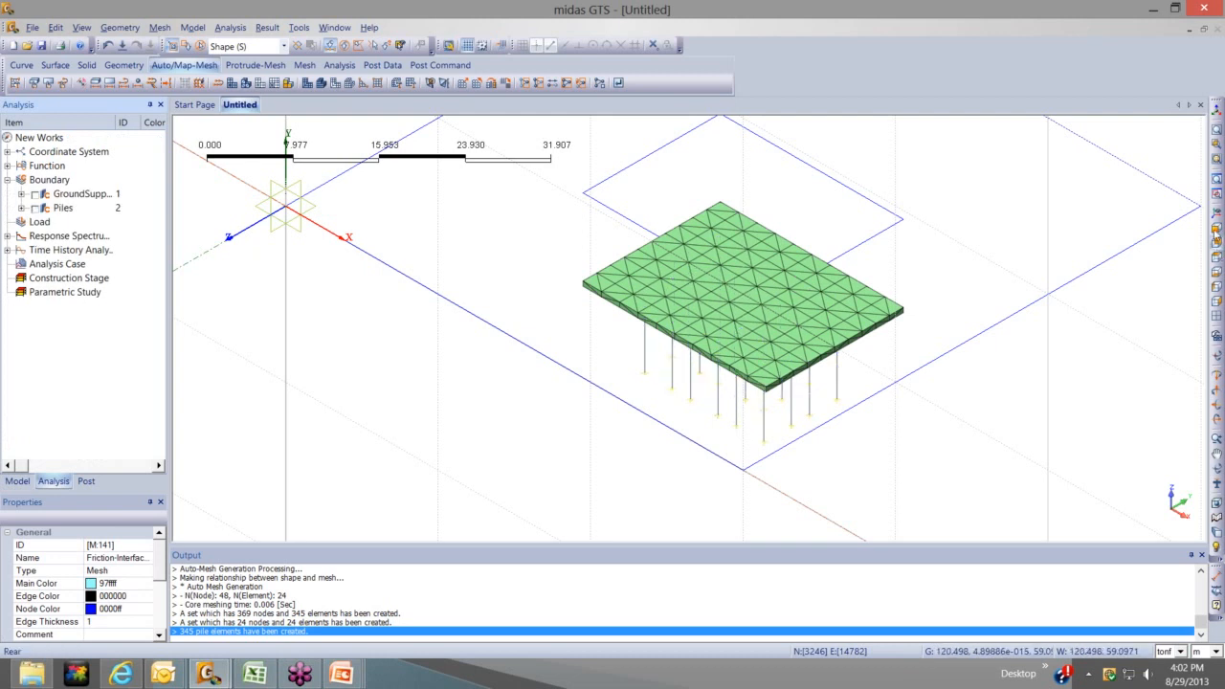
click(1212, 312)
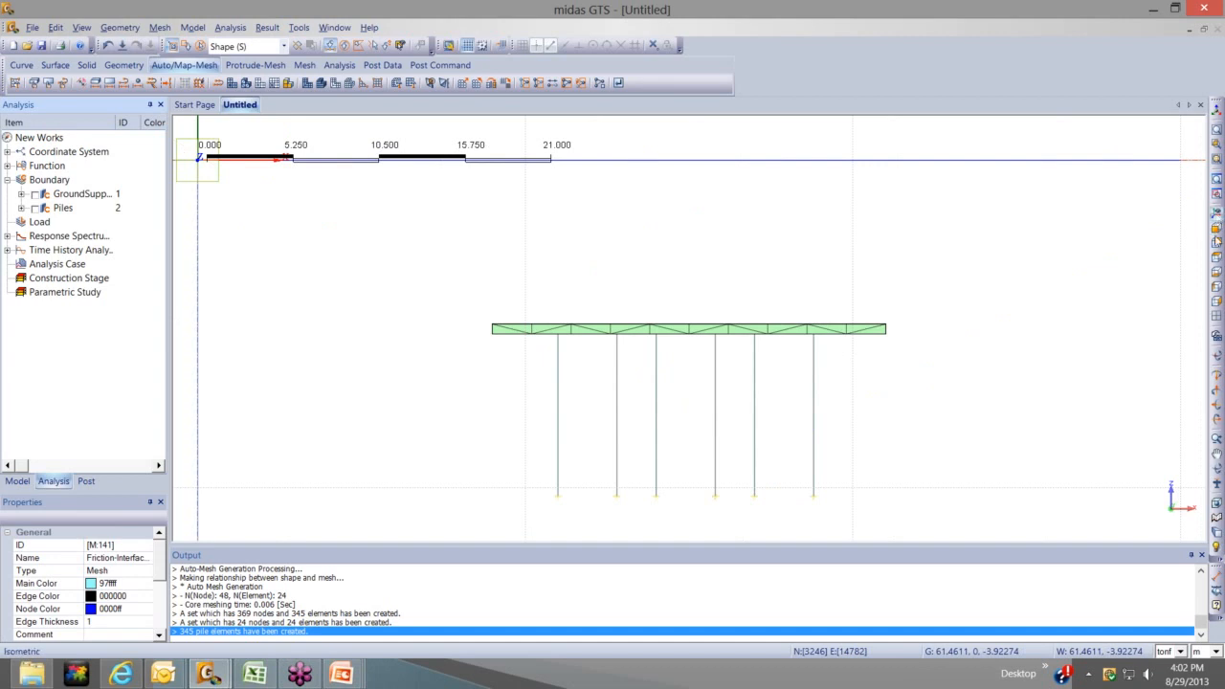
click(1216, 230)
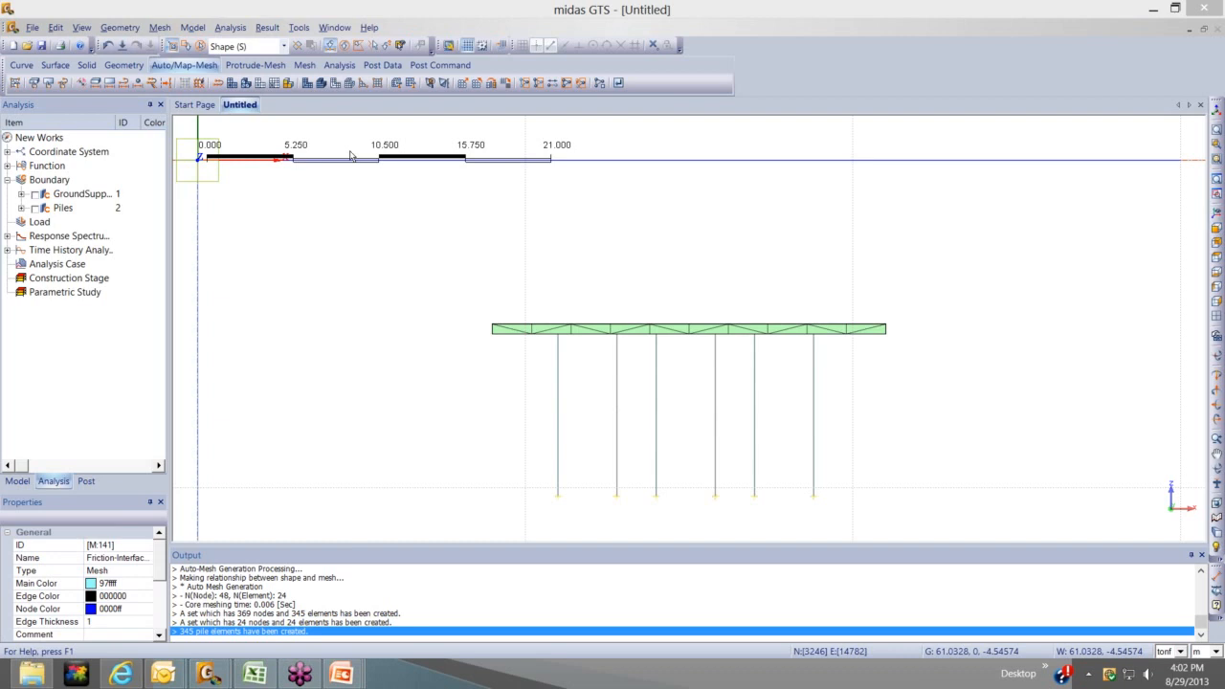
Create a self weight load in load set SW with a Z factor of -1
click(194, 27)
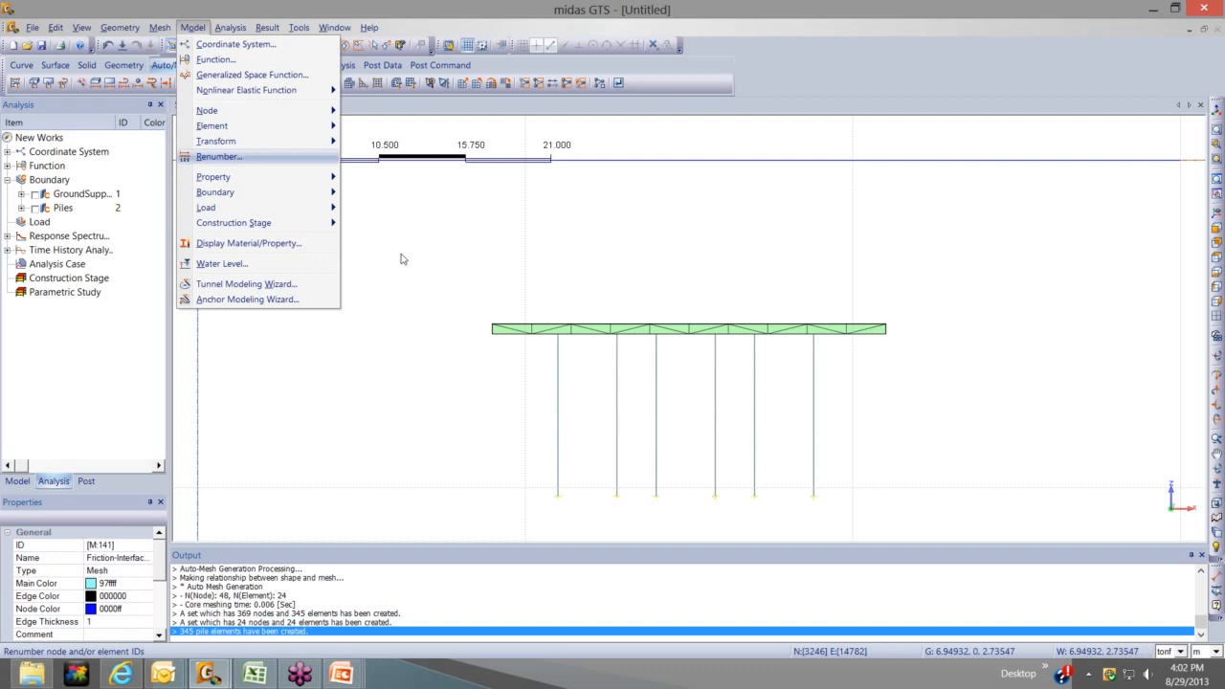
mouse_move(210, 207)
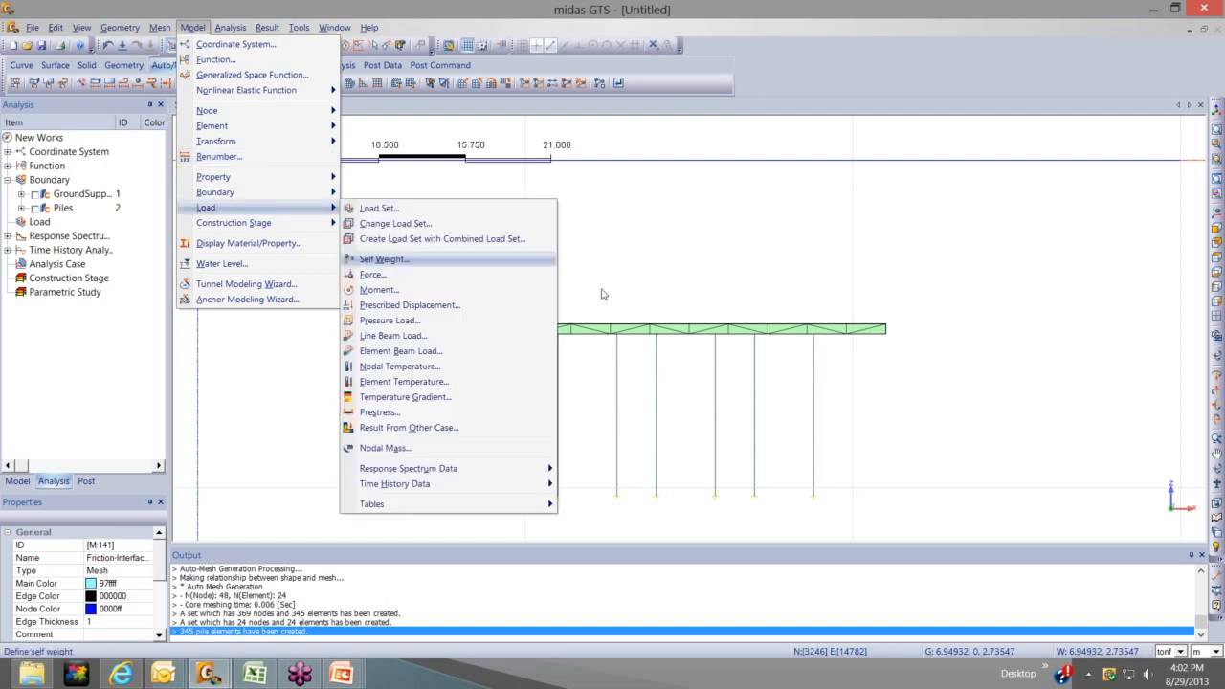
key(Return)
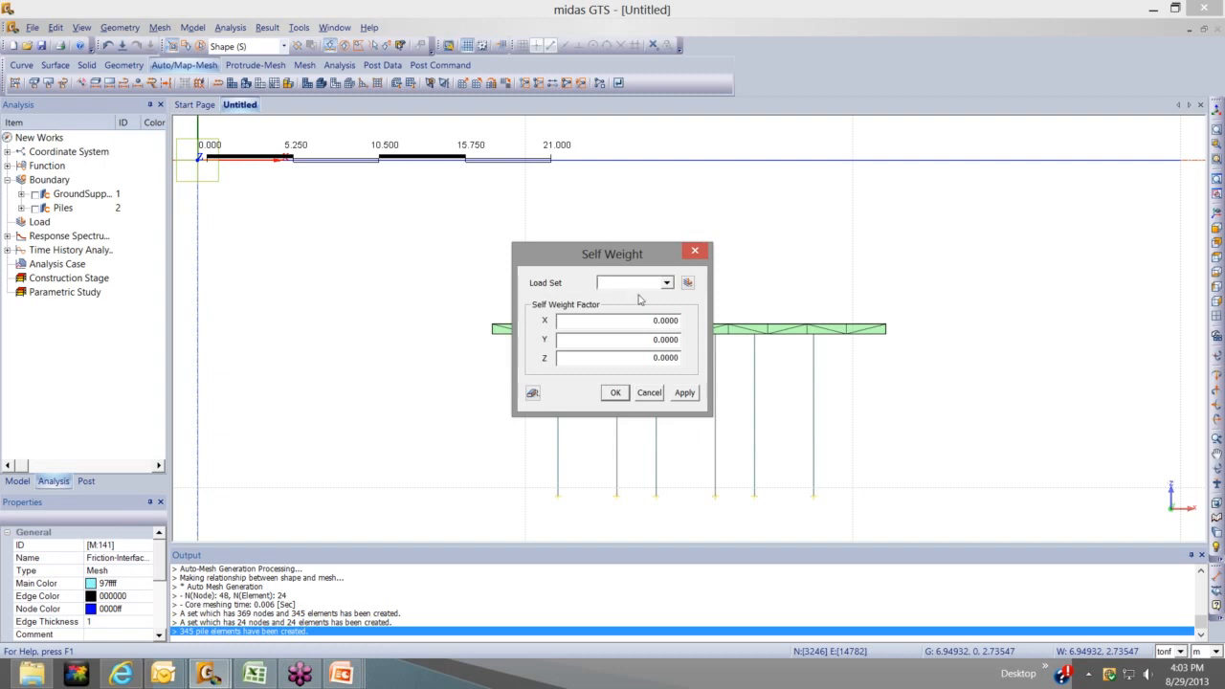
text(SW)
drag(680, 359, 630, 391)
text(-1)
key(Return)
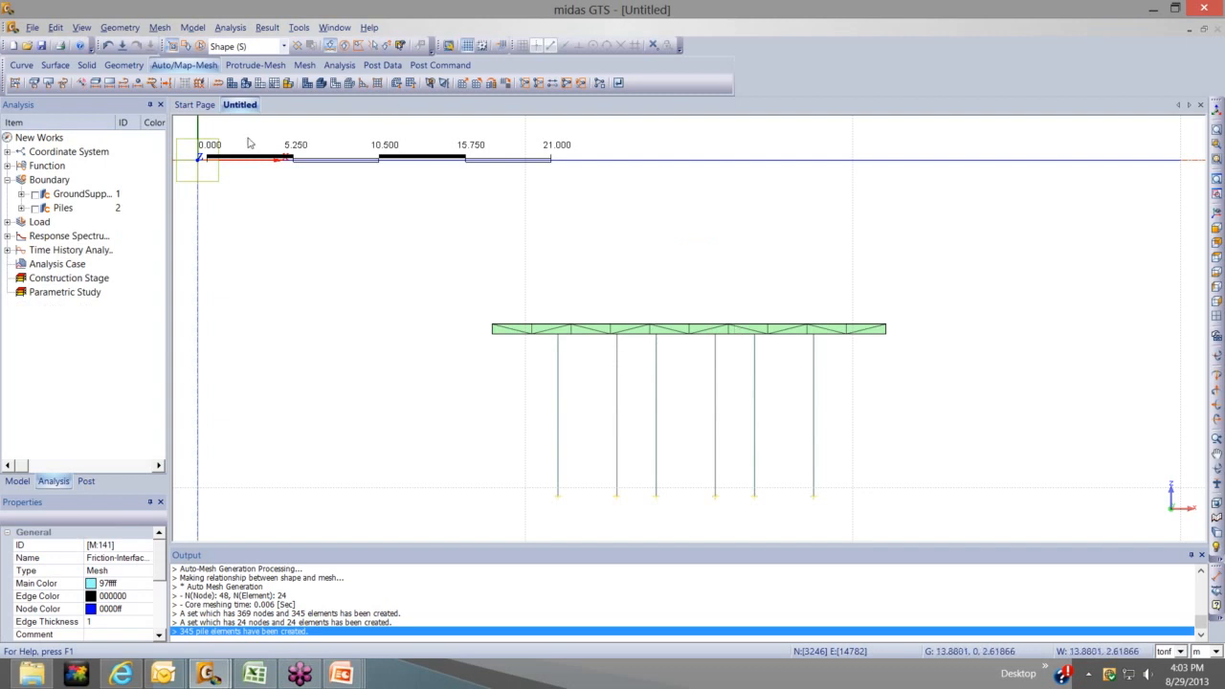
Set up a face pressure load in load set RaftLoad, with Element Face as object type, and select the raft's top faces
click(192, 27)
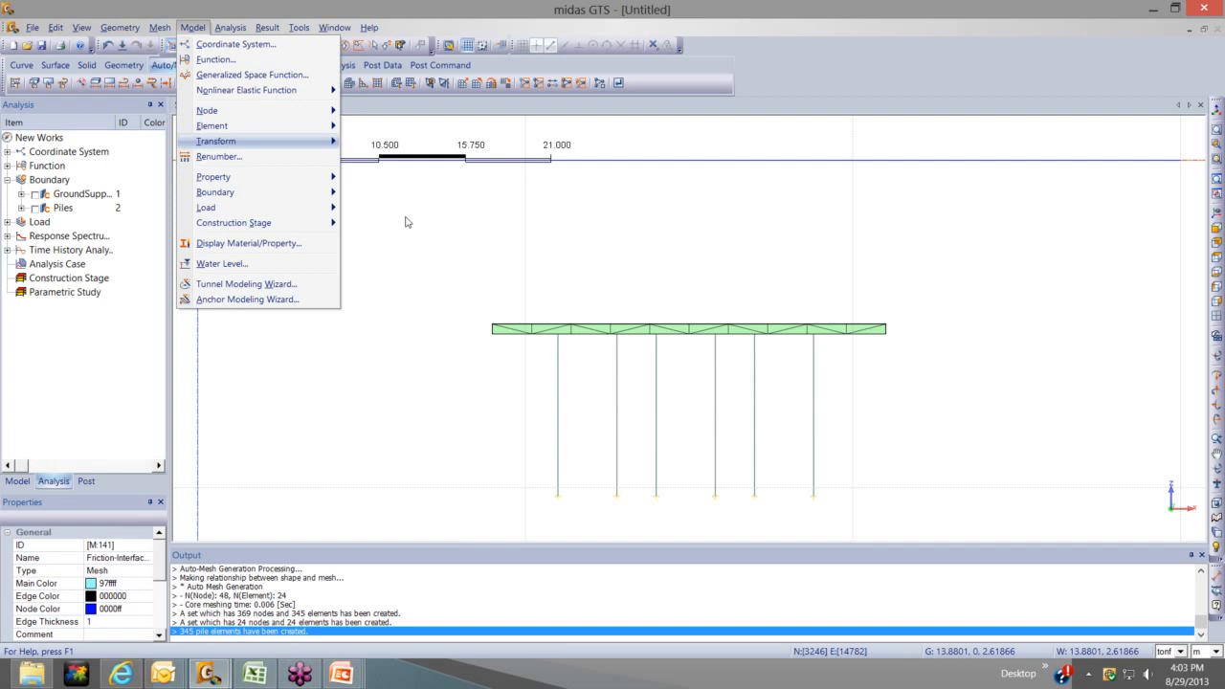
key(l)
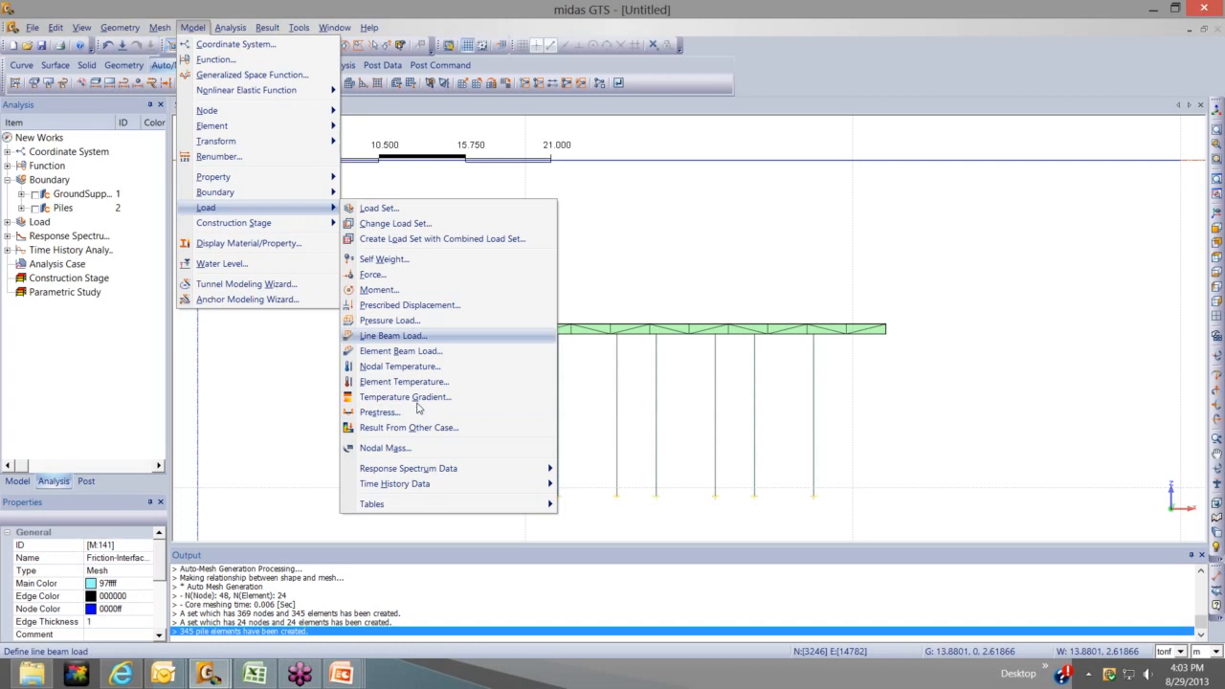
click(415, 323)
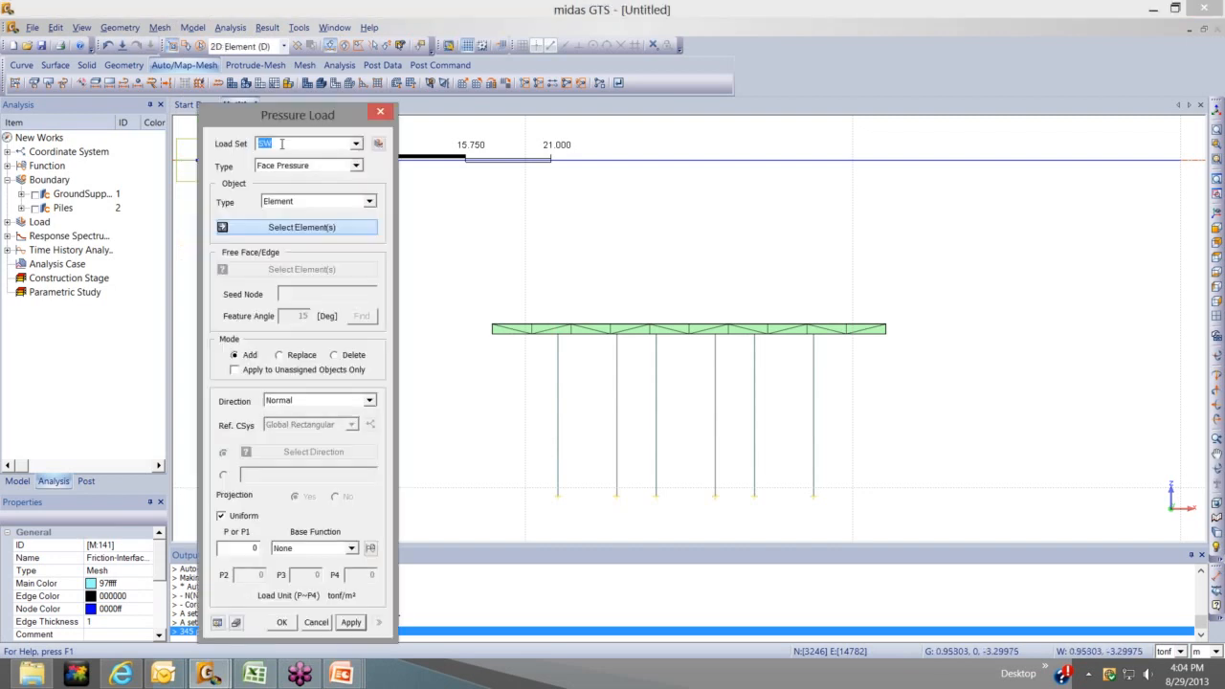
drag(249, 115, 257, 132)
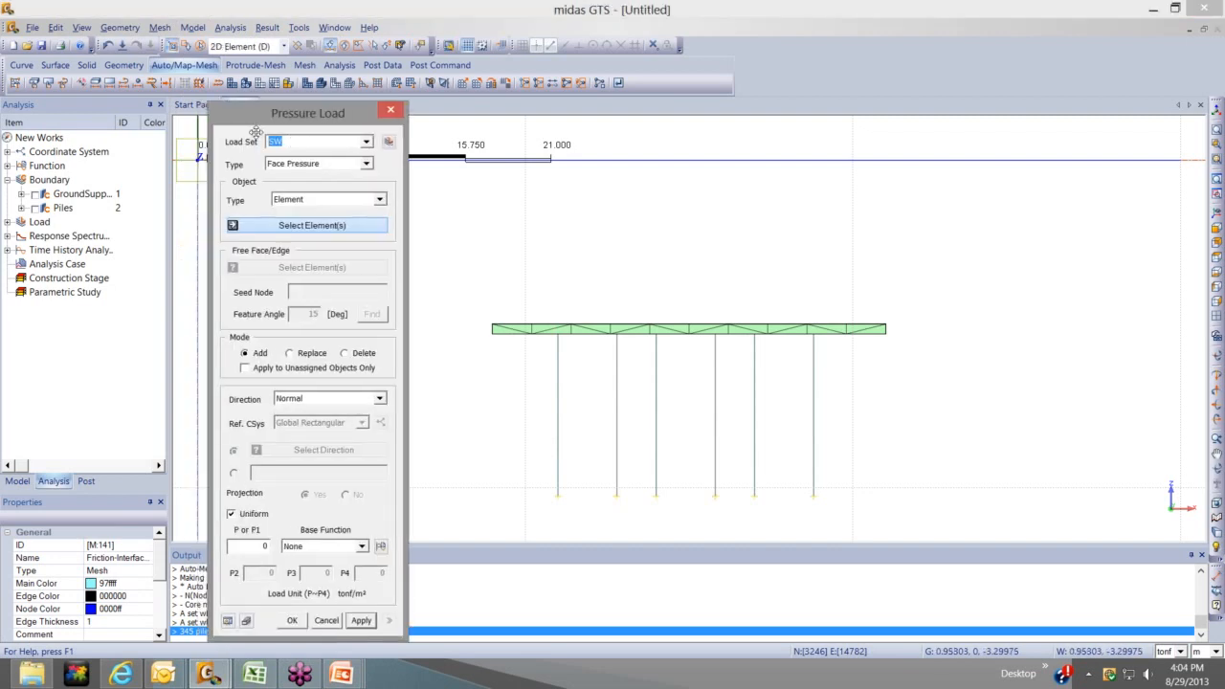
text(RaftLoad)
click(379, 200)
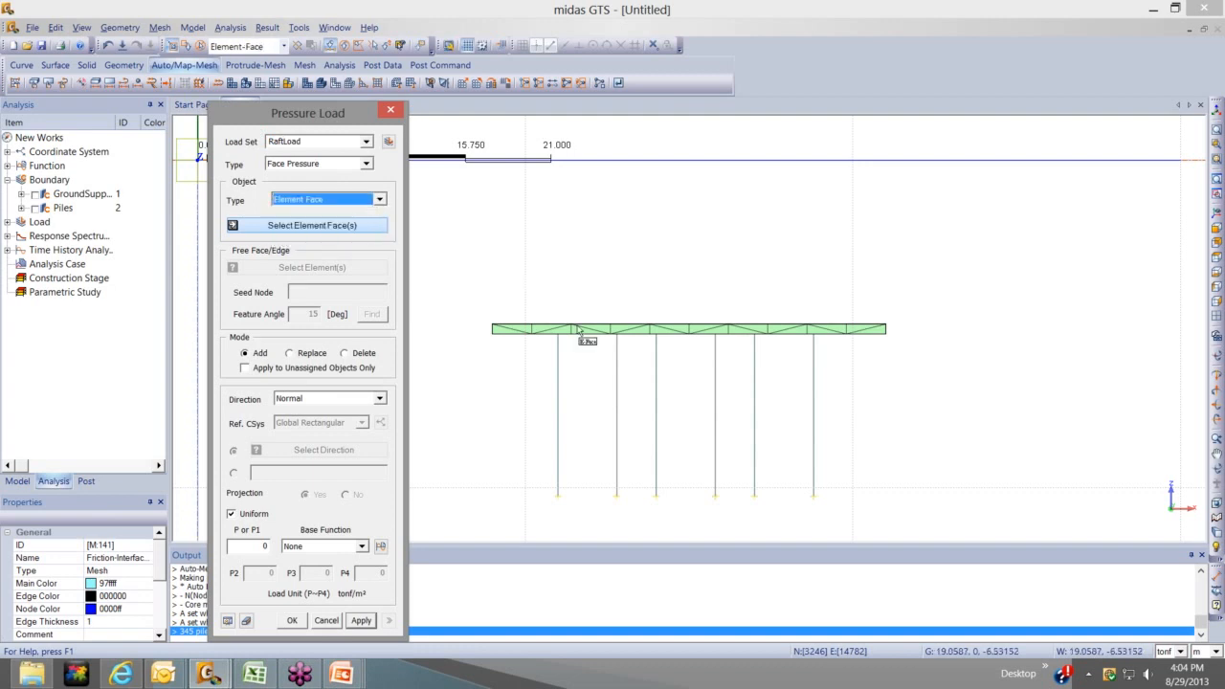
drag(468, 293, 1013, 359)
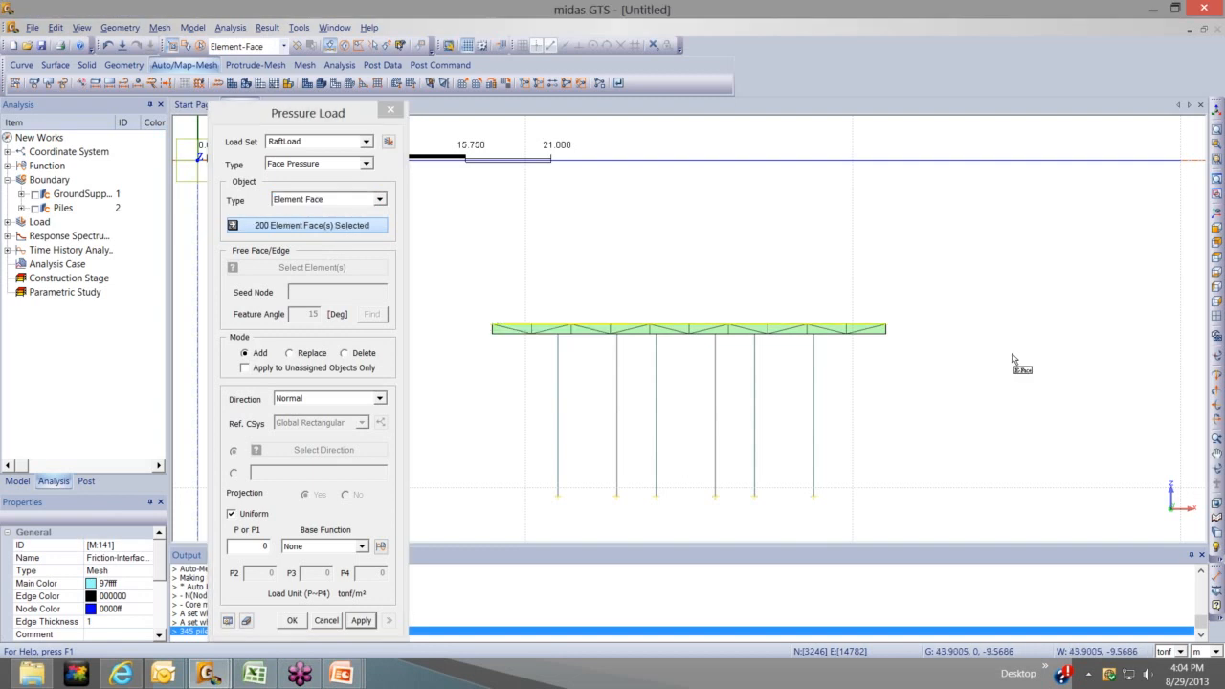
middle_drag(1013, 359, 323, 376)
click(1216, 228)
Change the force unit to kN and set the uniform raft pressure to 200 kN/m²
double_click(264, 547)
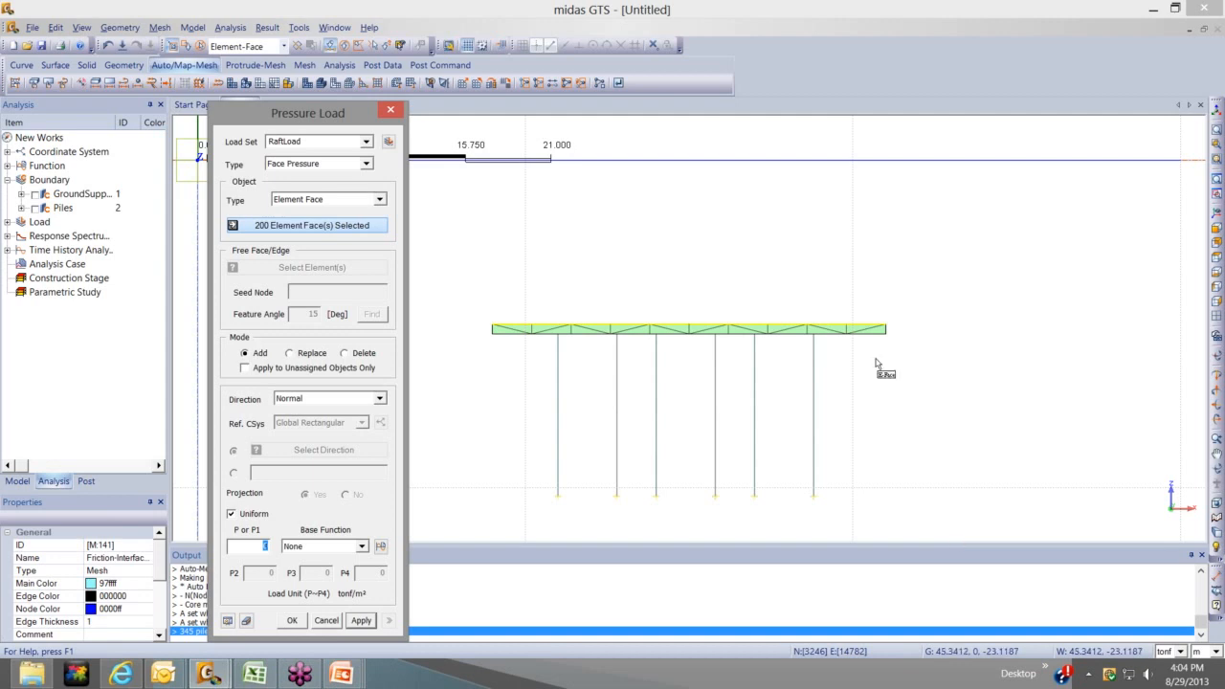
click(1180, 652)
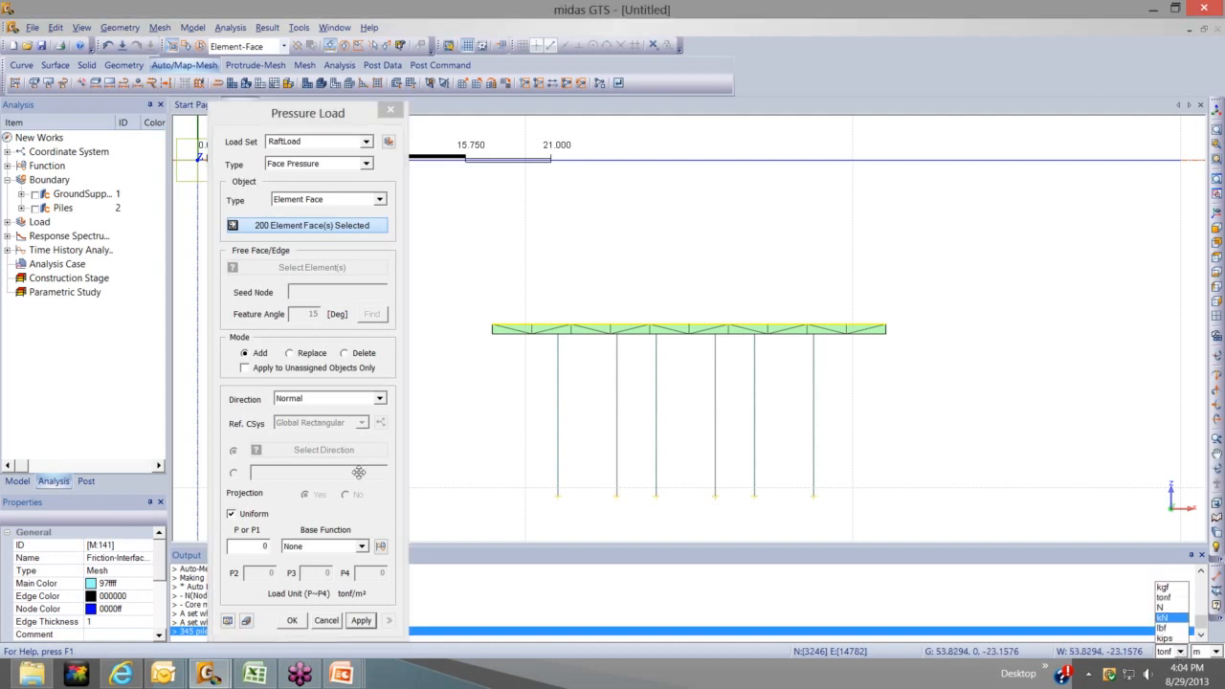
key(Return)
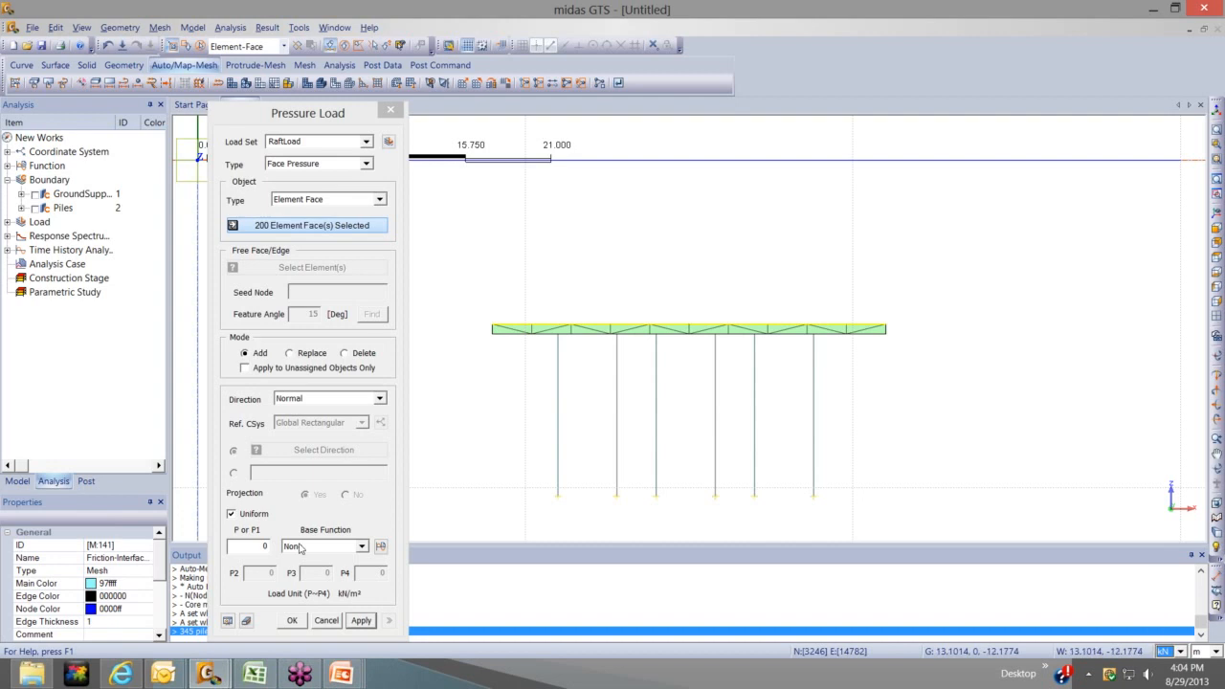
drag(256, 548, 319, 549)
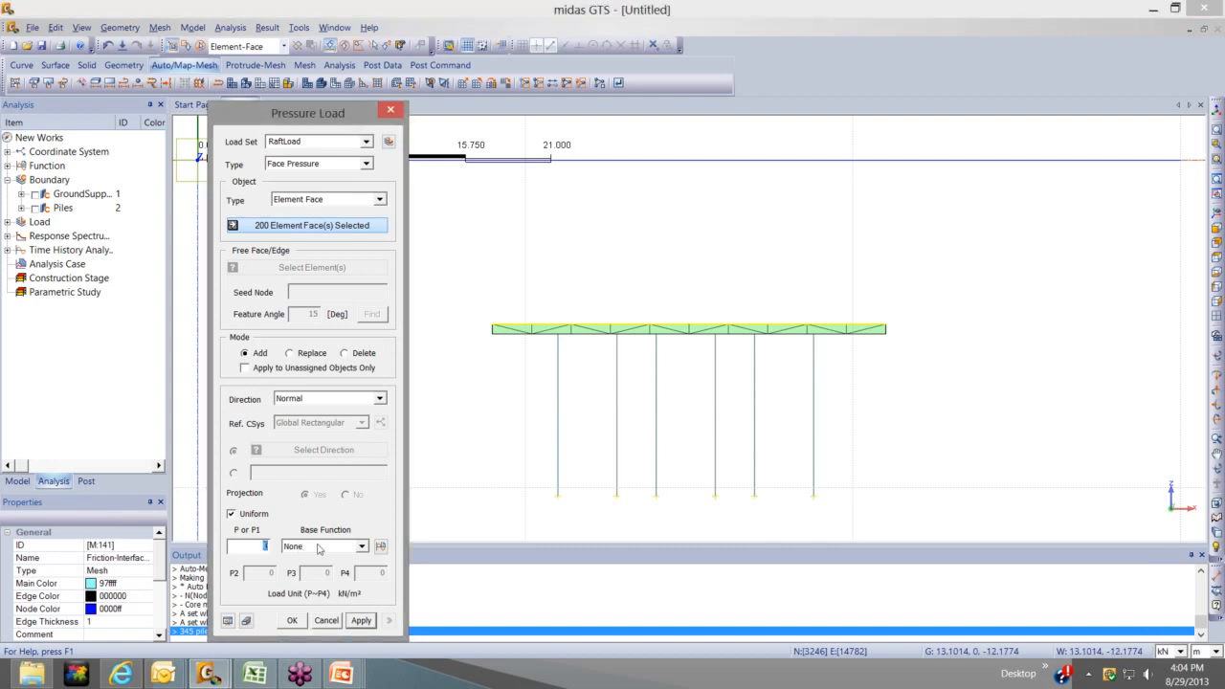
text(200)
Switch the force unit to tonf to check the converted pressure, and return it to kN
click(1185, 651)
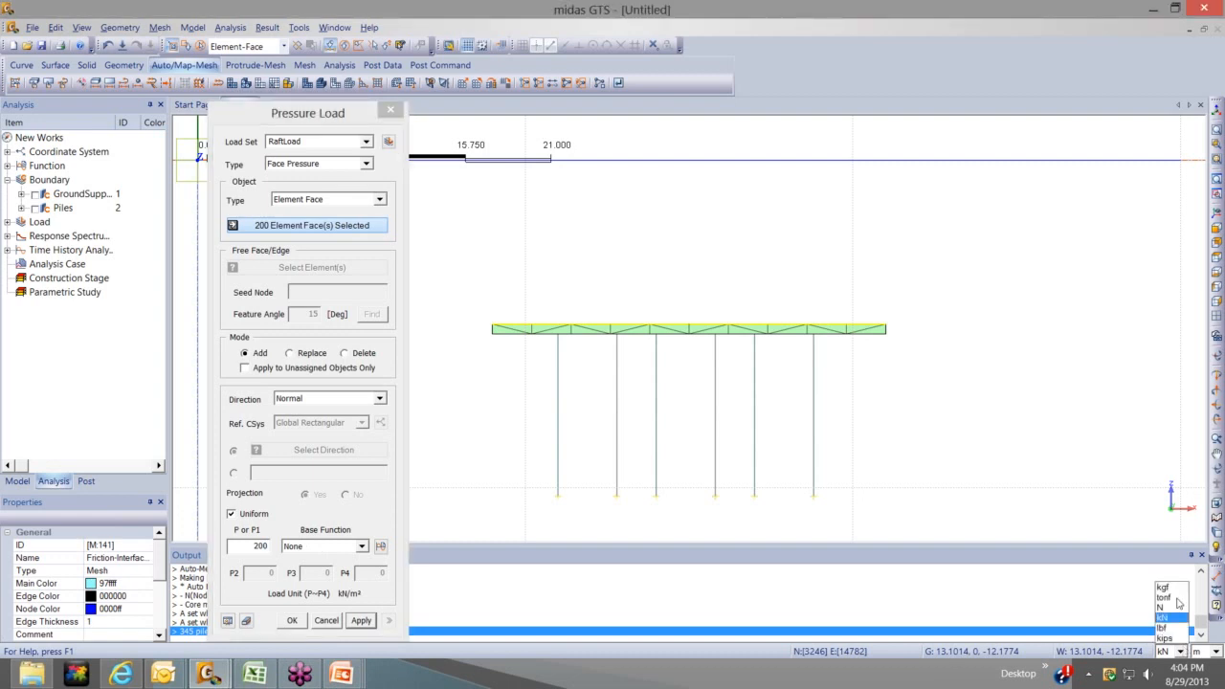
click(1164, 597)
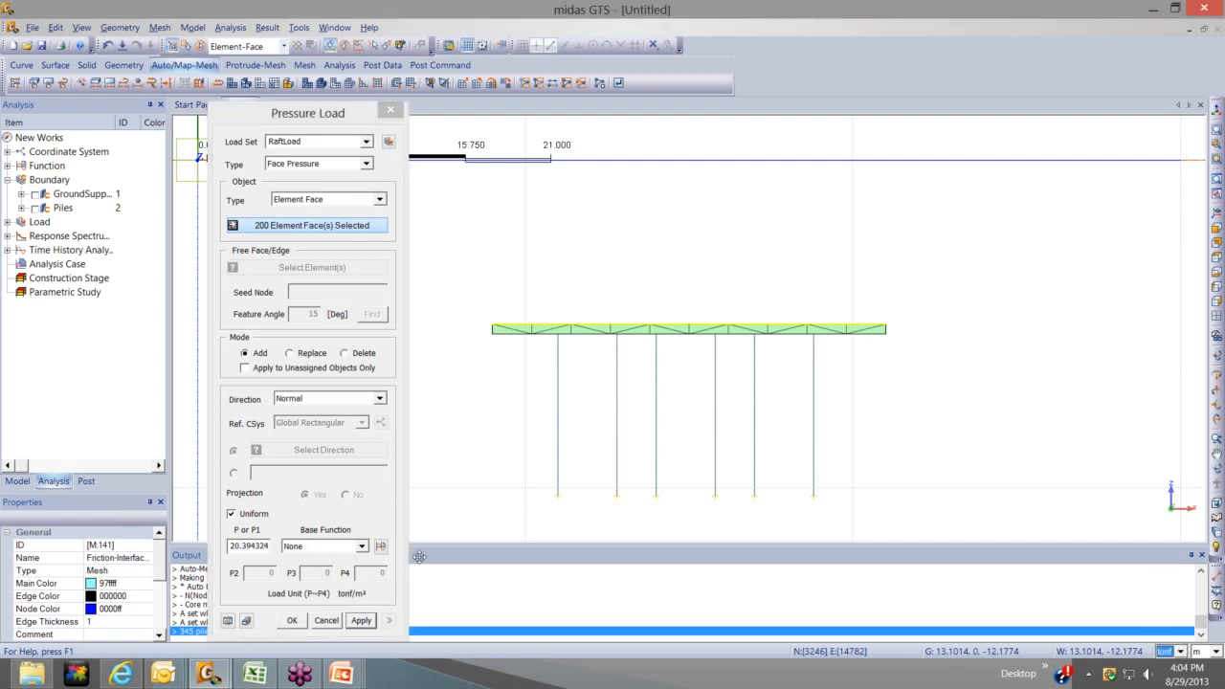
click(1184, 651)
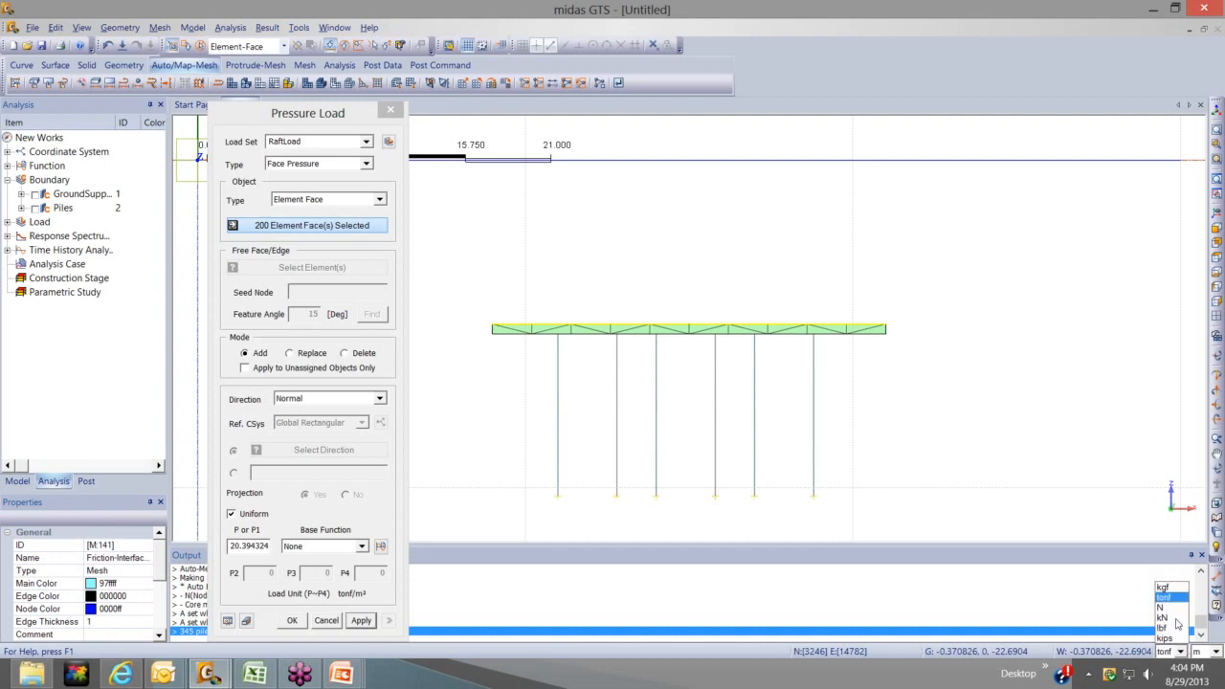
Preview the raft pressure load and examine the direction of its arrows from different angles
click(251, 622)
middle_drag(588, 450, 763, 386)
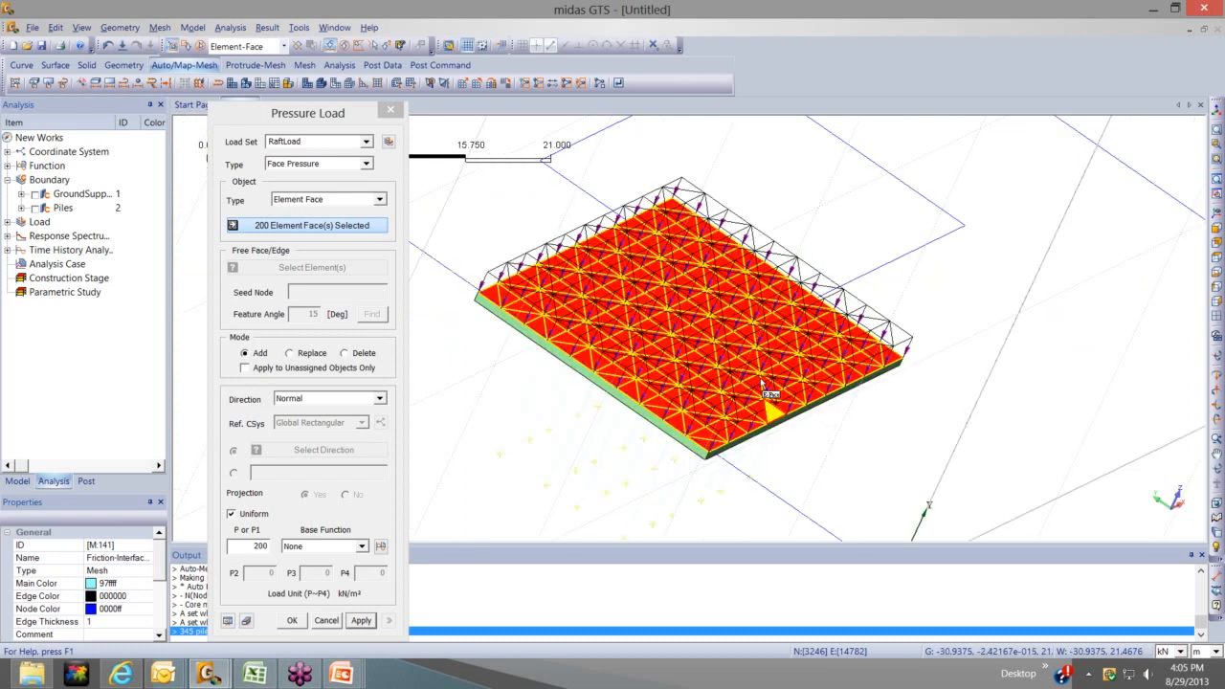
middle_drag(763, 385, 446, 357)
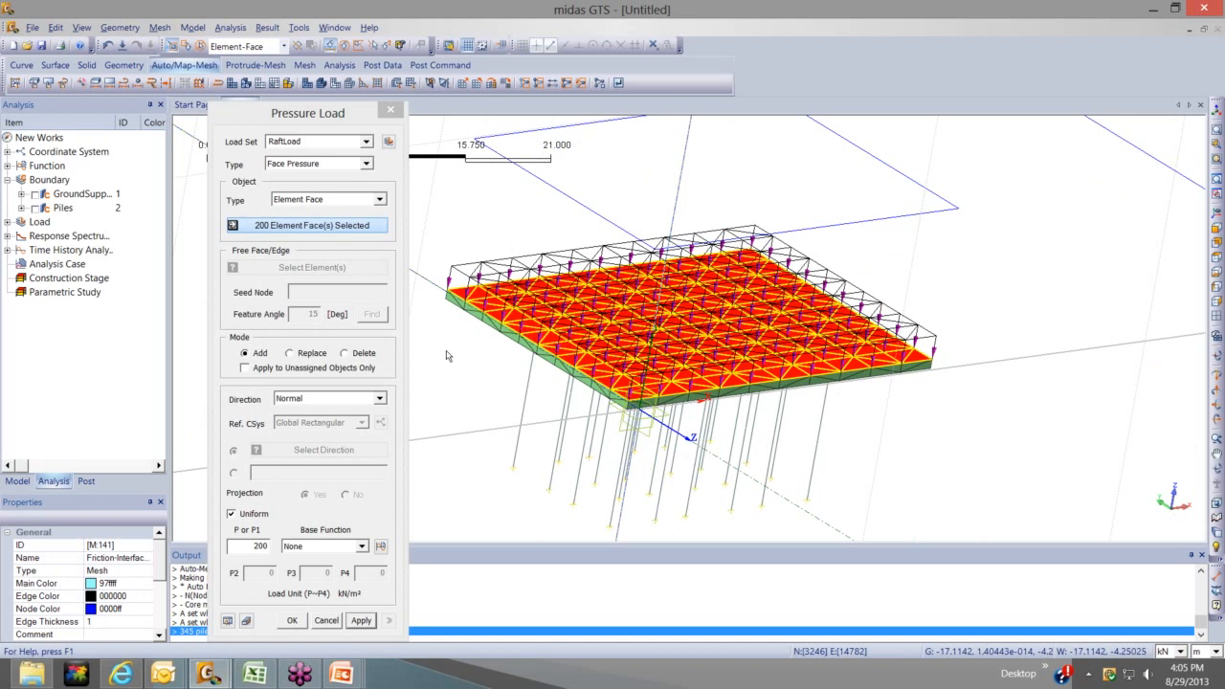
Confirm the raft pressure load and hide load set RaftLoad in the model view
click(292, 620)
middle_drag(613, 278, 2, 199)
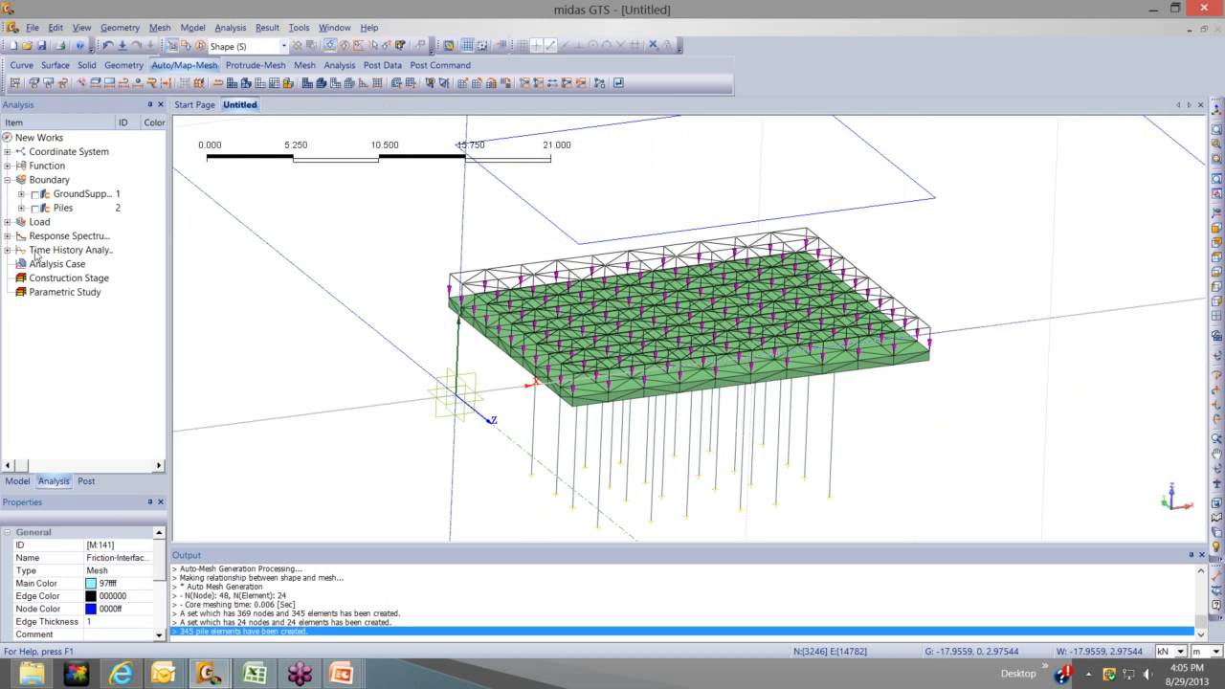
click(8, 221)
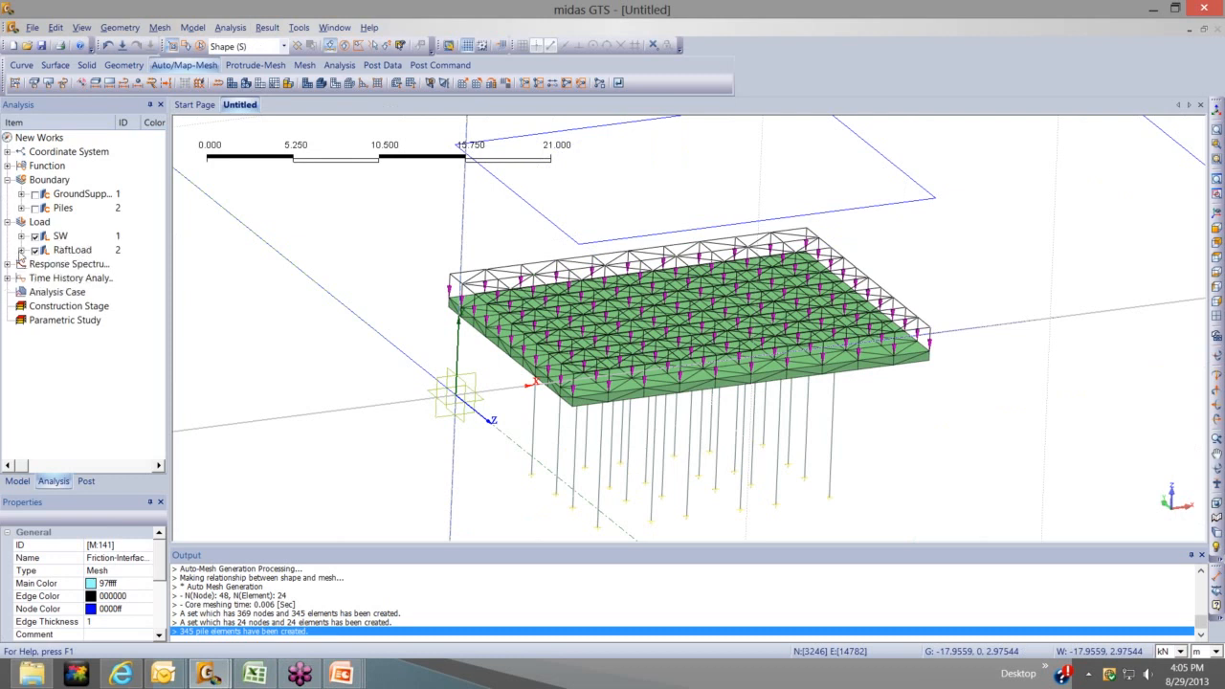
click(21, 250)
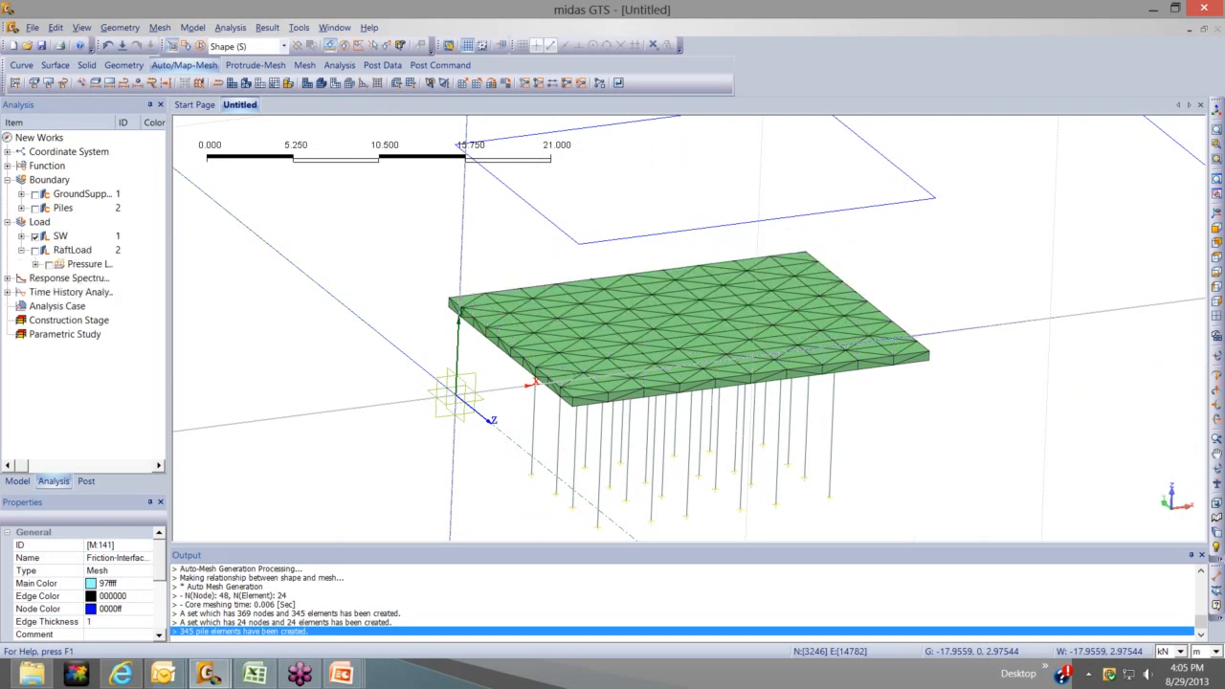
click(7, 222)
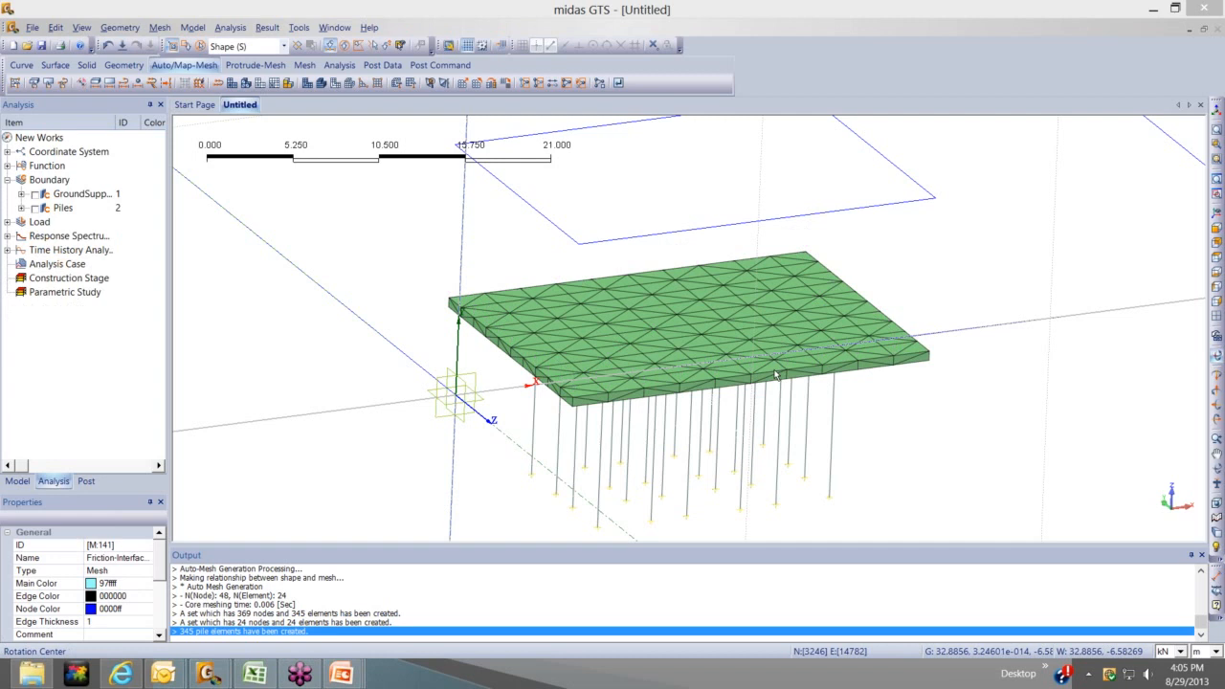
Define a Change Element Attribute boundary for the raft mesh set, assigning attribute 4: Raft
middle_drag(776, 375, 658, 313)
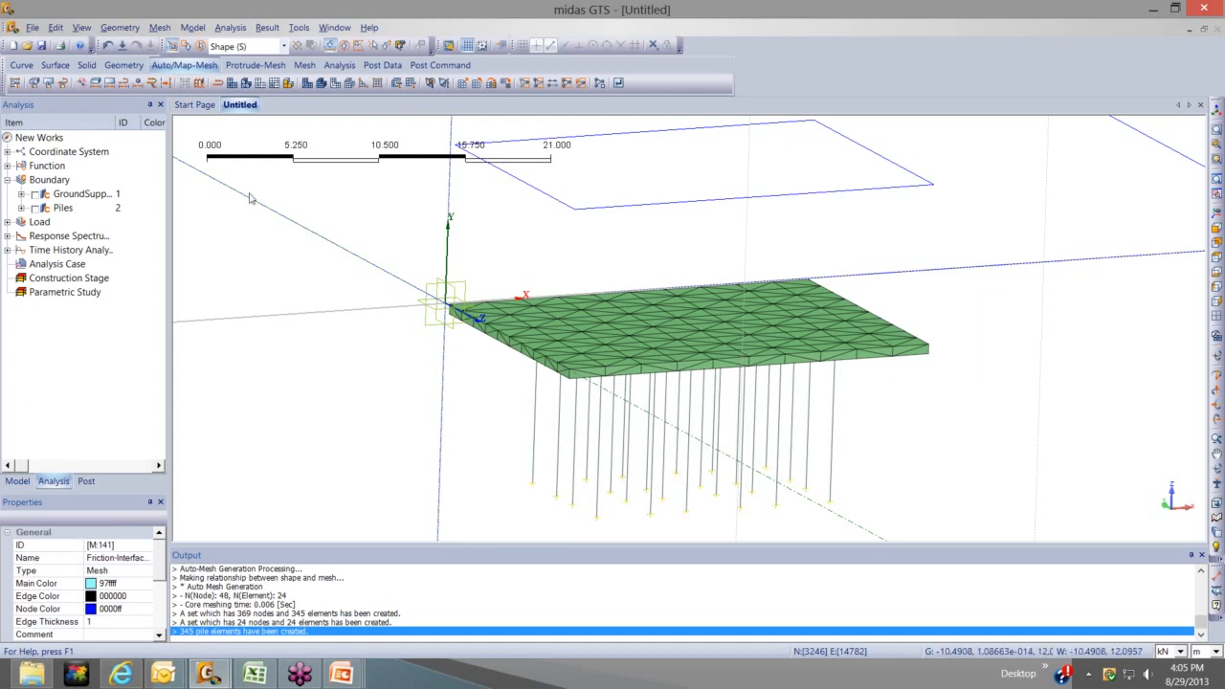
click(194, 28)
mouse_move(217, 192)
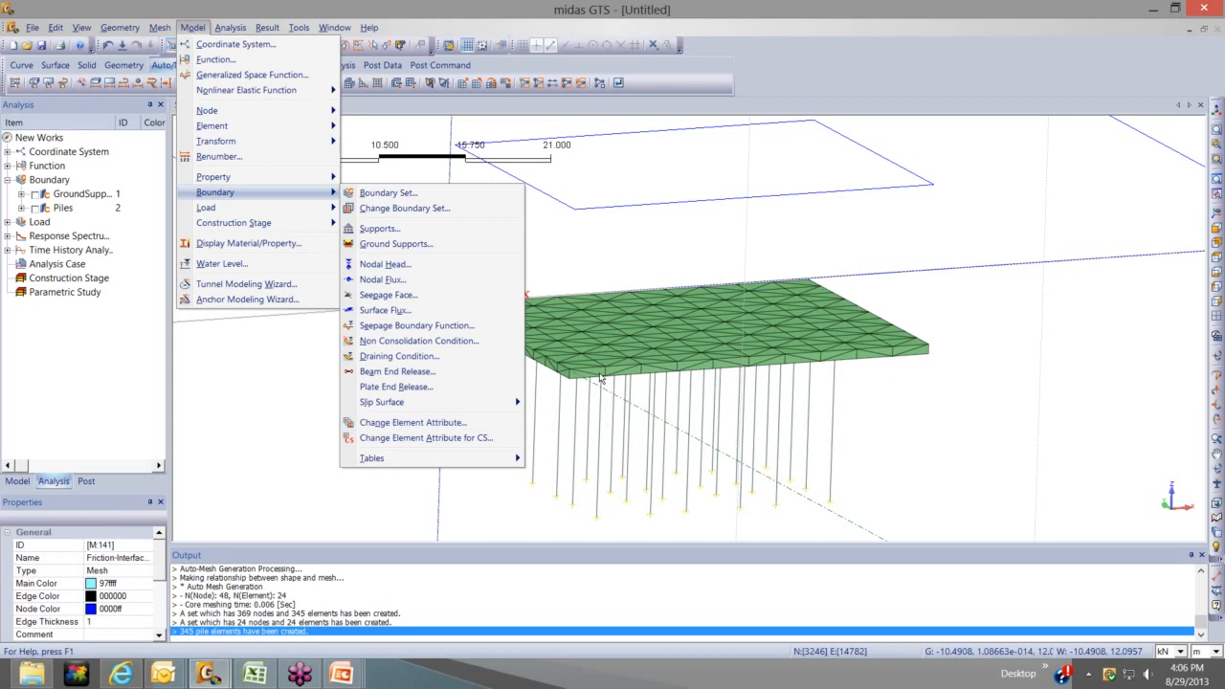
click(418, 440)
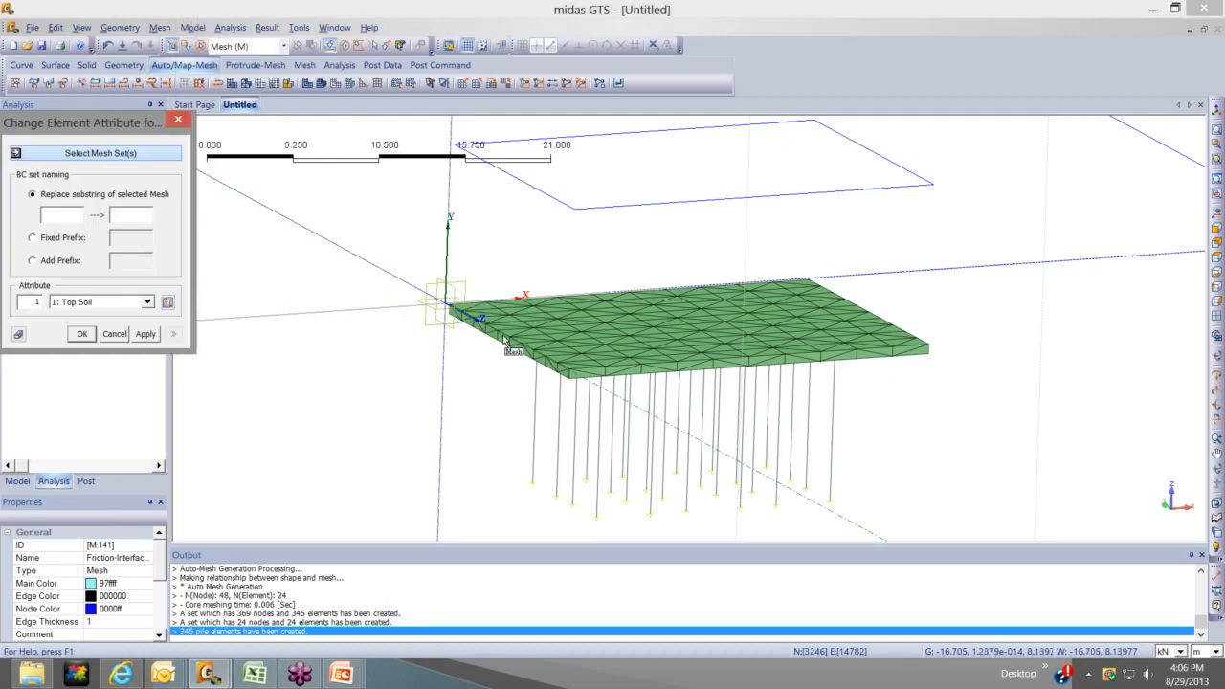
click(506, 342)
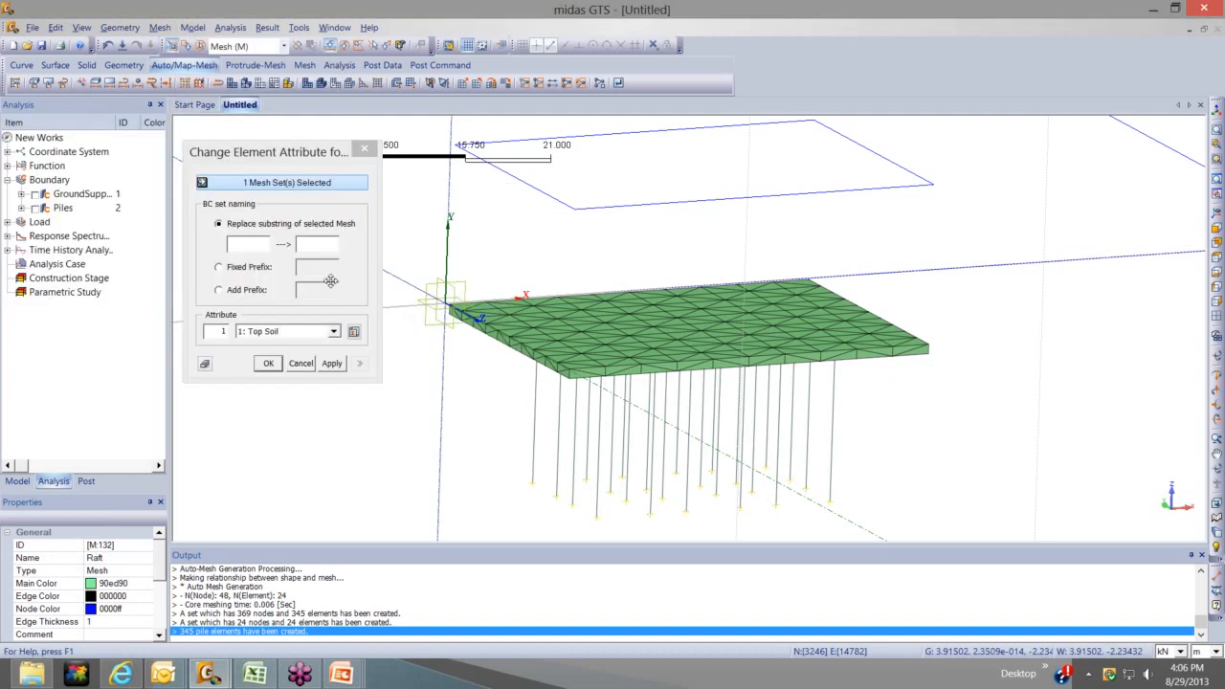
click(309, 331)
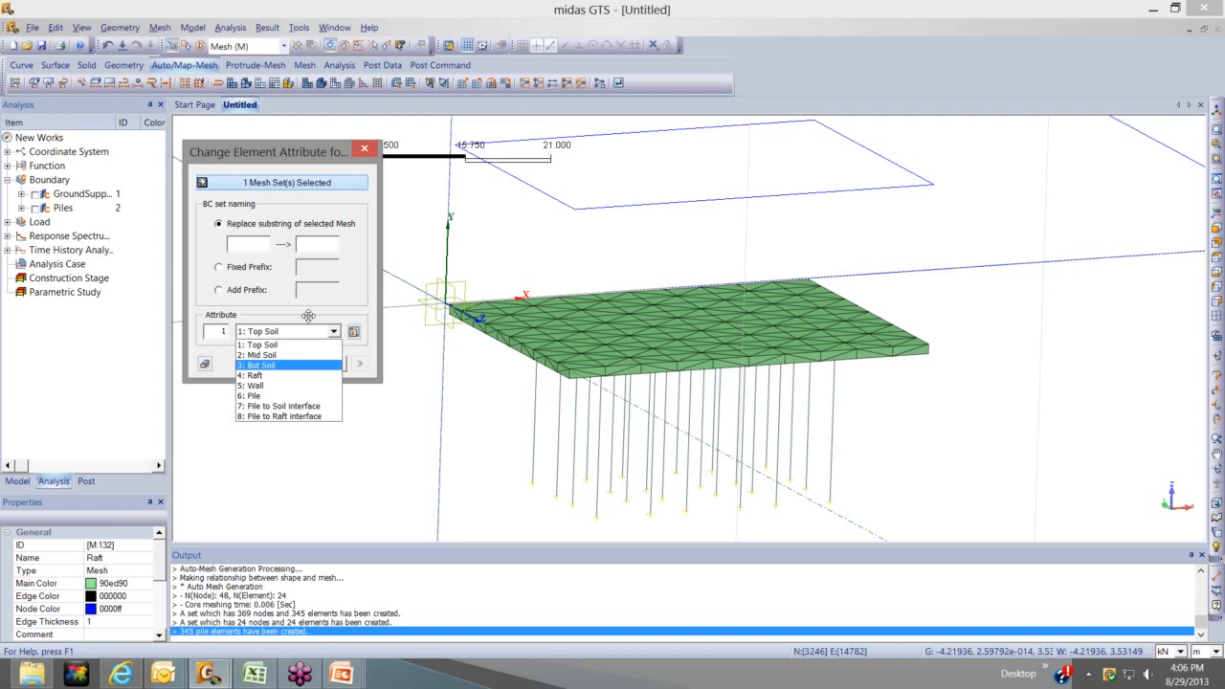
click(325, 375)
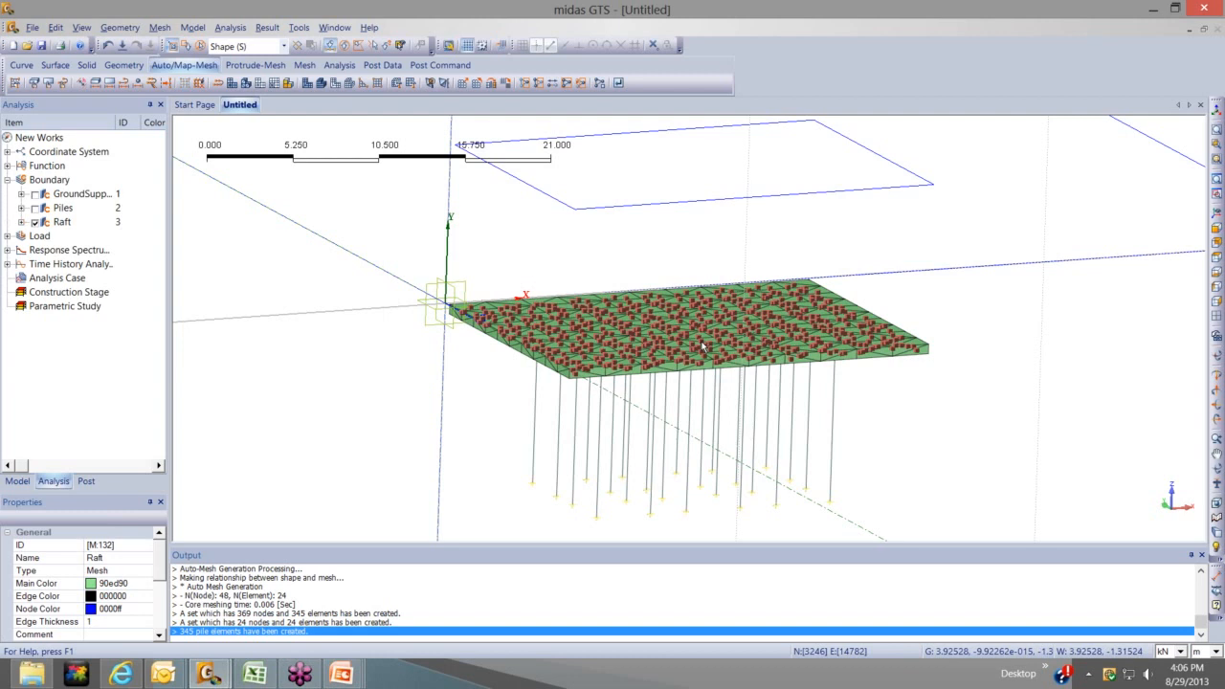
Toggle the Raft boundary set's display to check its symbols on the raft mesh, and collapse the boundary list
middle_drag(704, 347, 547, 318)
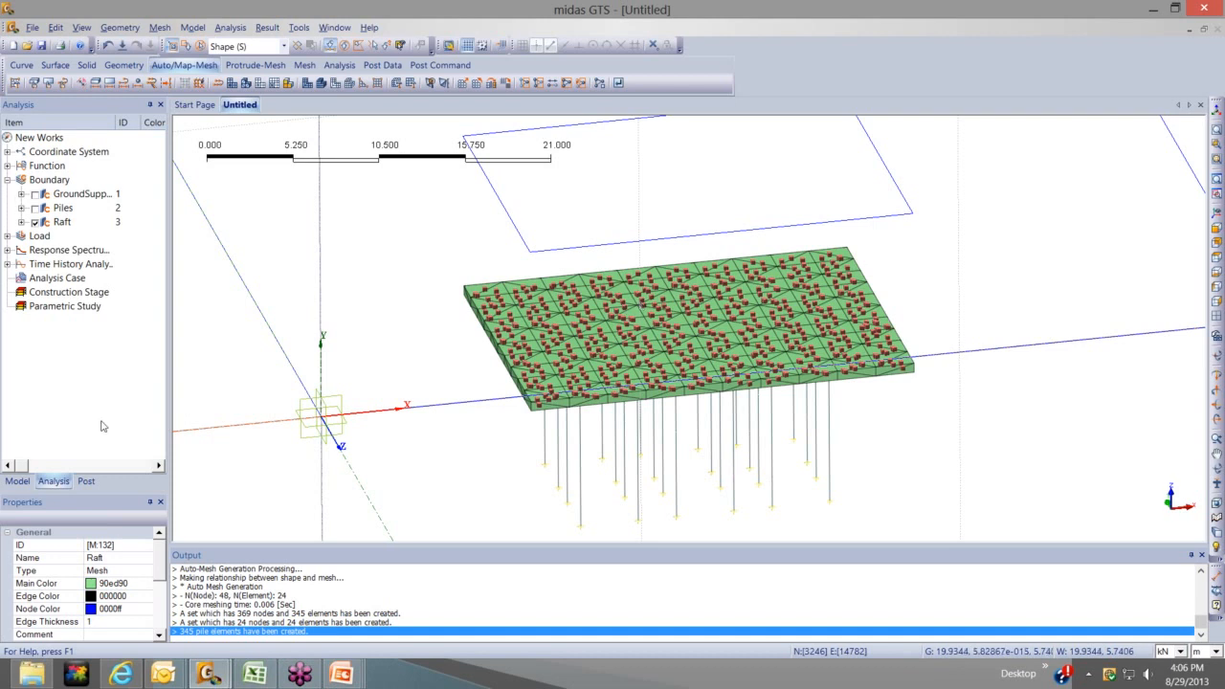
click(35, 223)
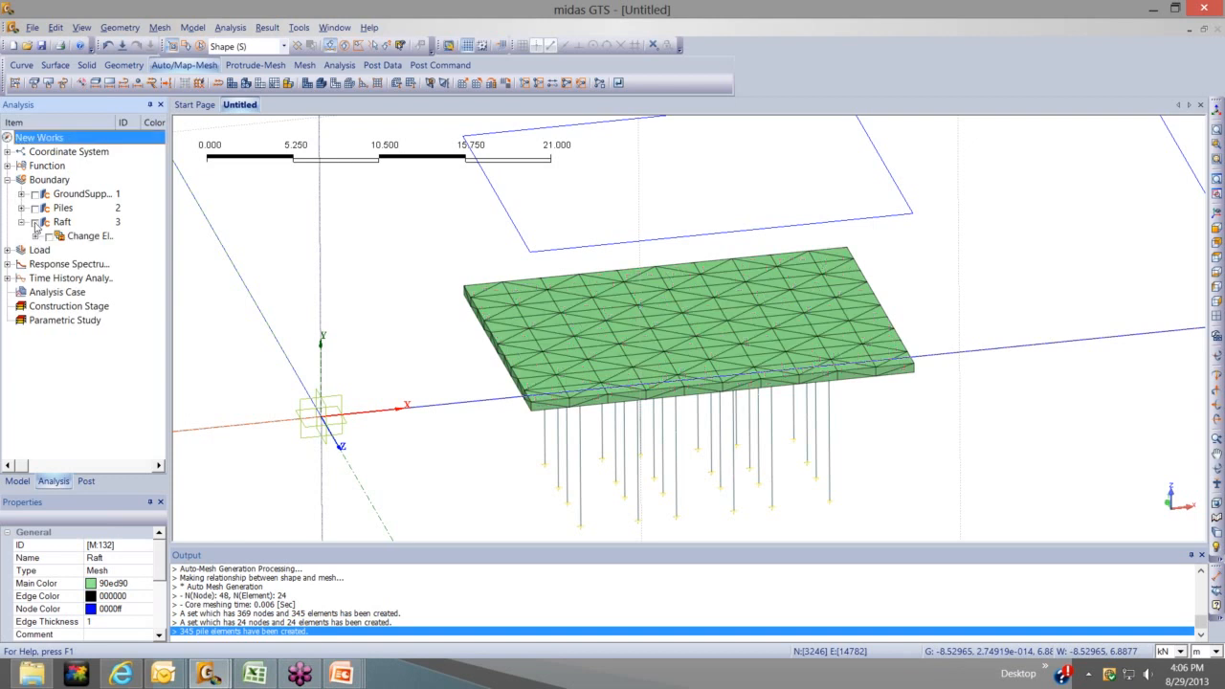
click(36, 224)
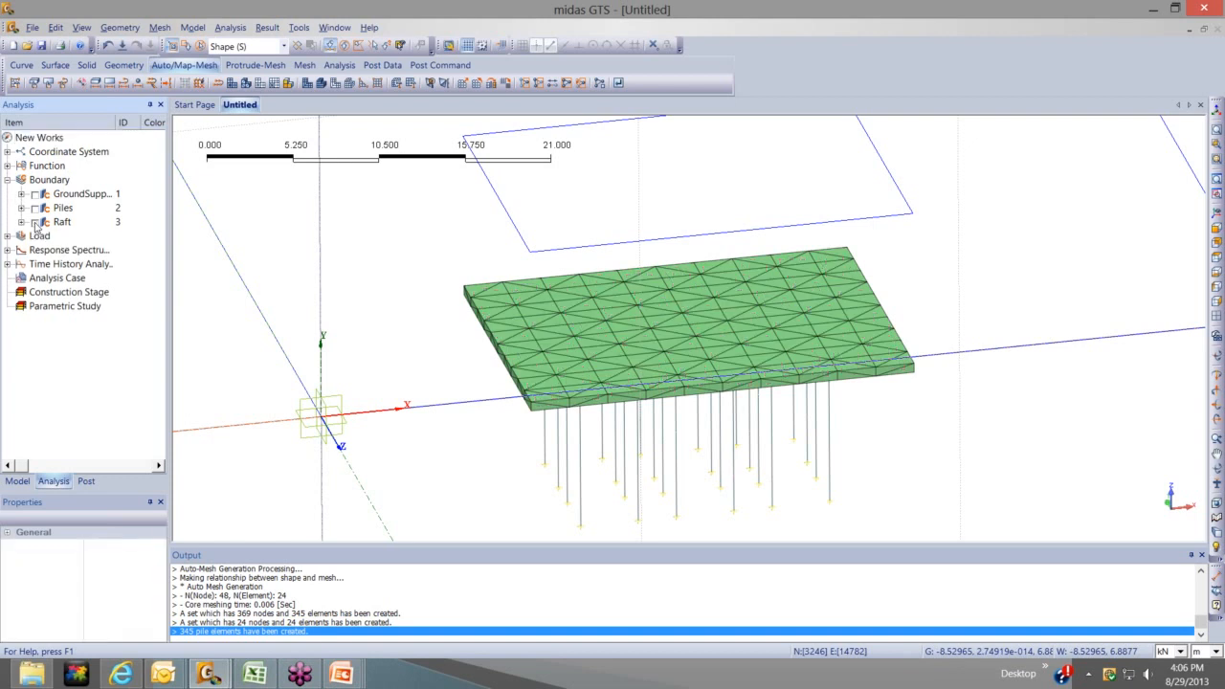
click(36, 223)
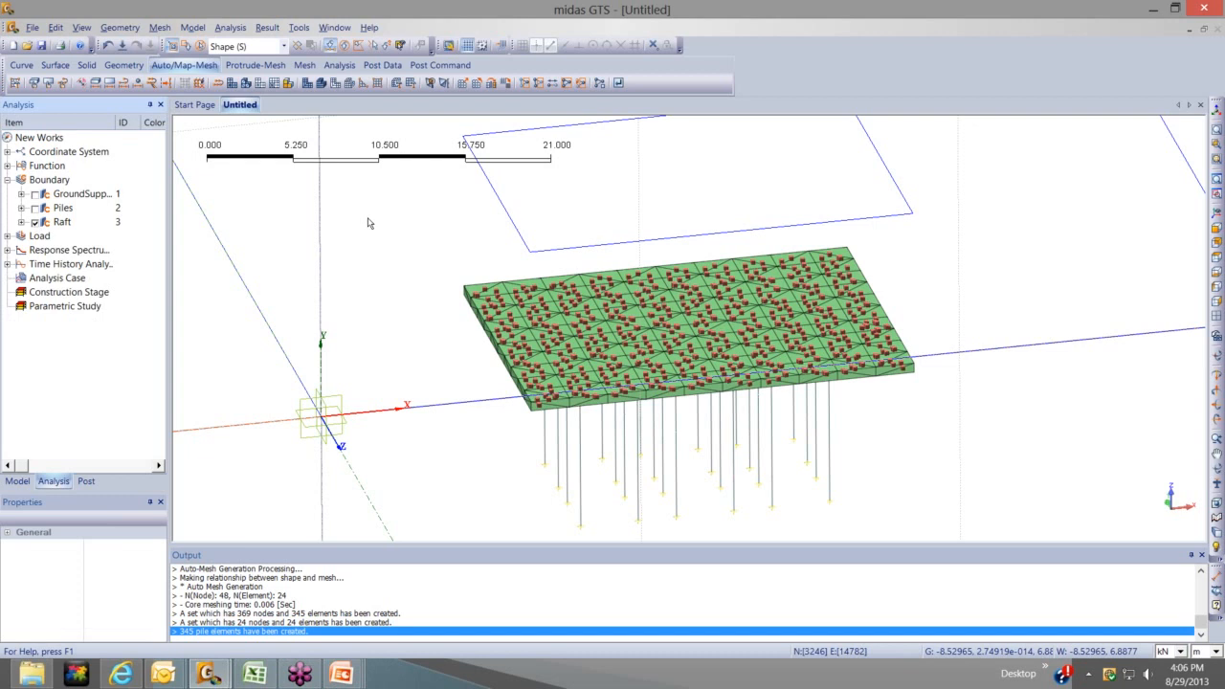
click(8, 180)
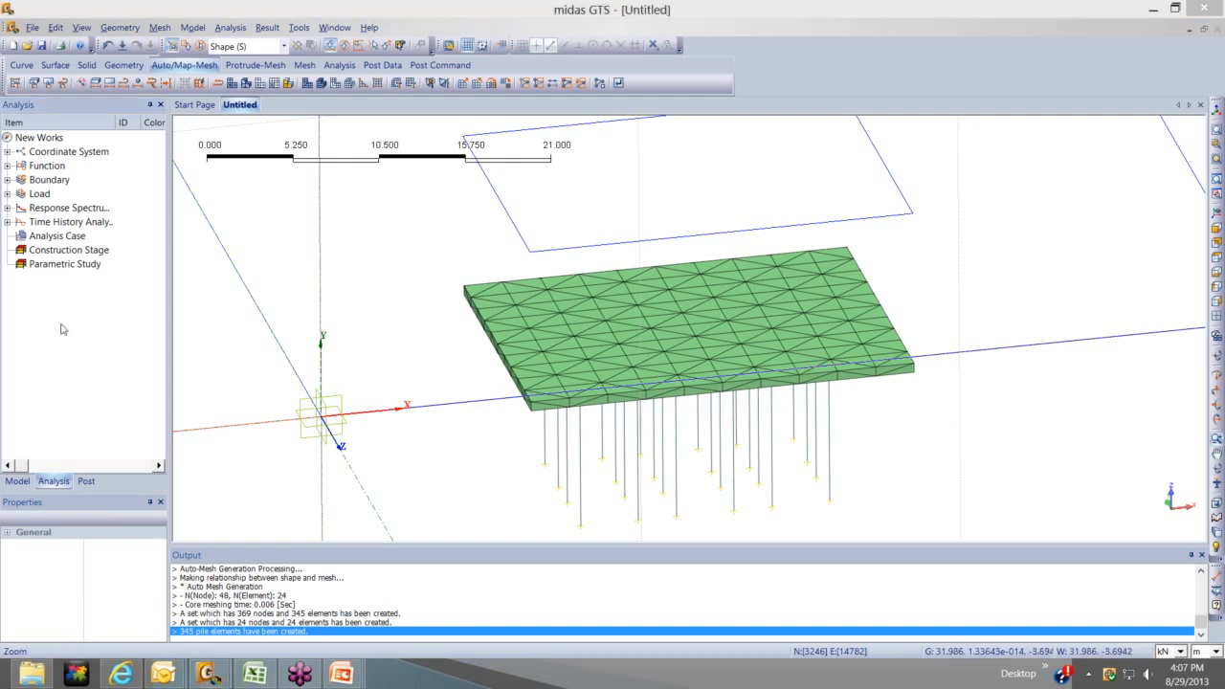
Show all mesh sets of the model in isometric view
click(17, 481)
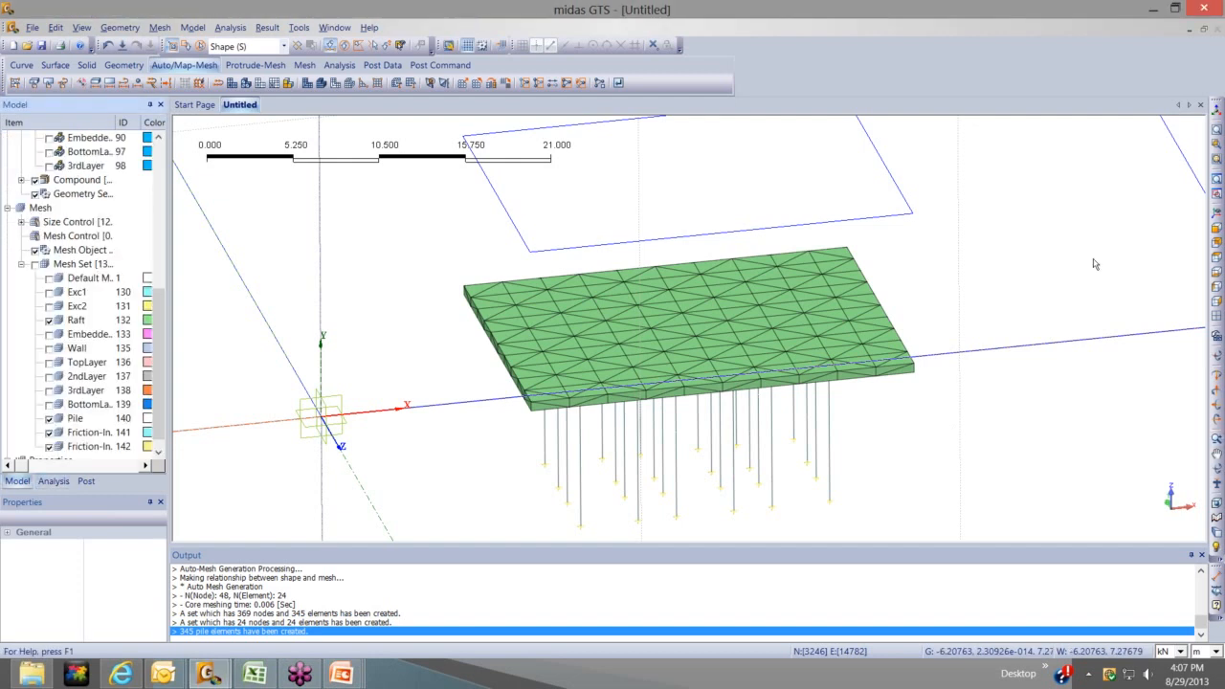
click(35, 264)
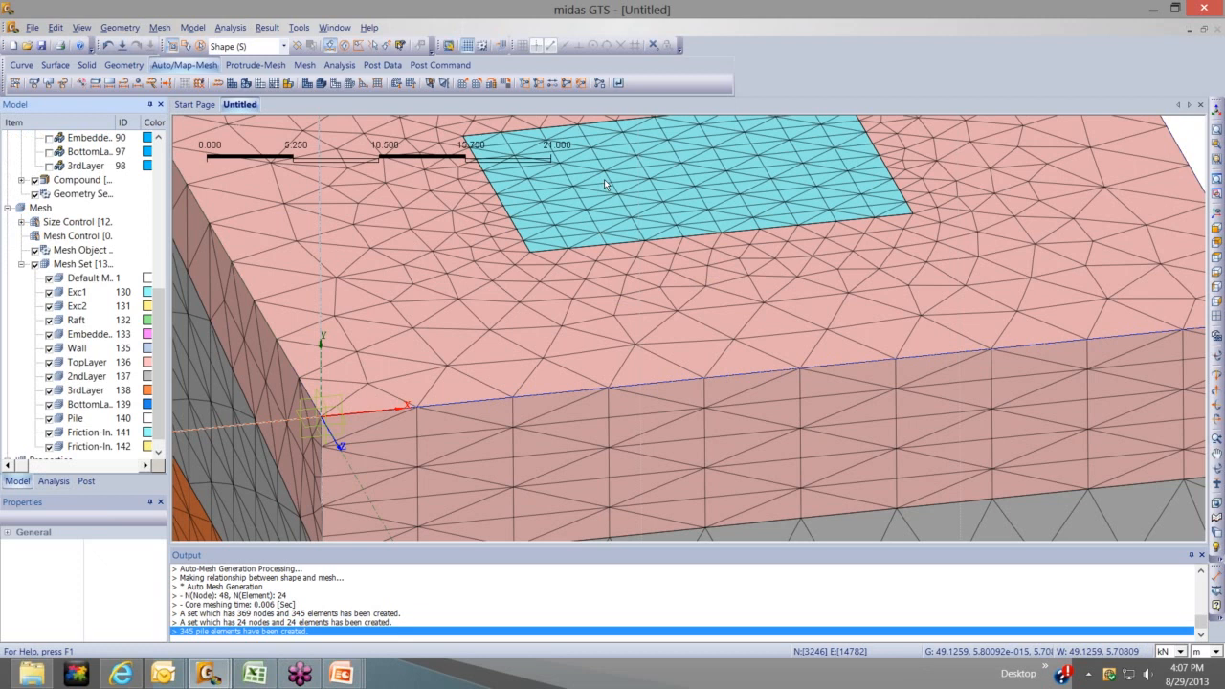
key(ctrl+shift+i)
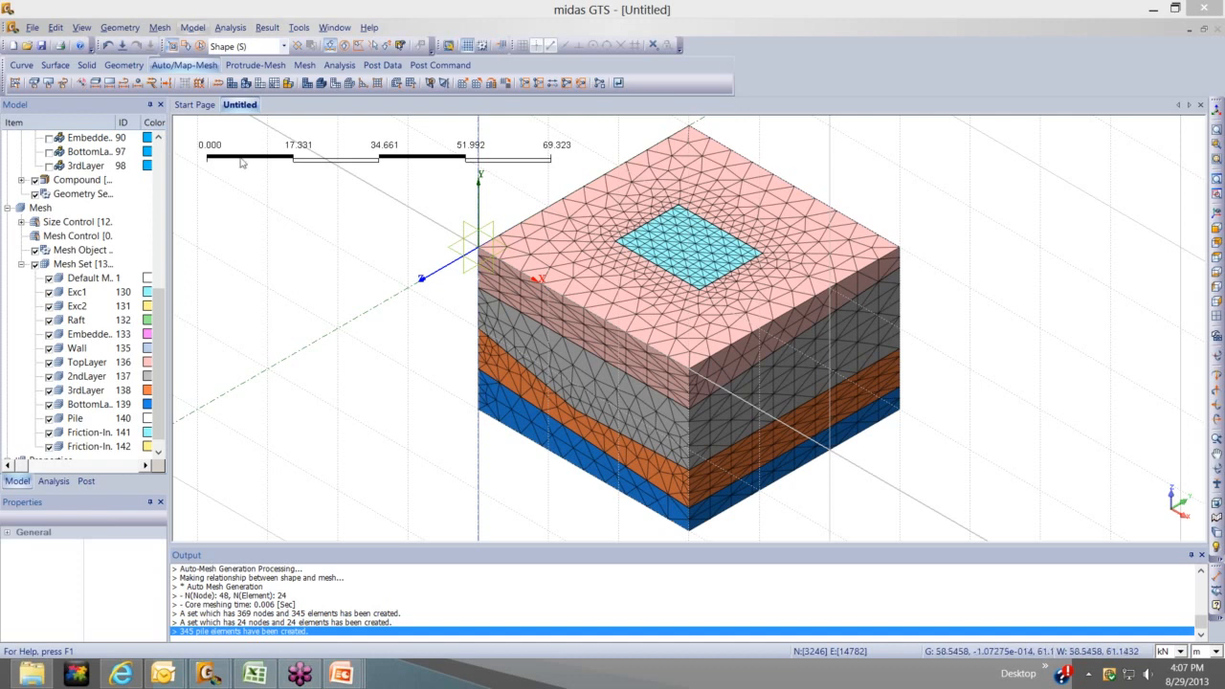
Open the Stage Definition Wizard, look over its set activation table across the stages, and close it
click(192, 27)
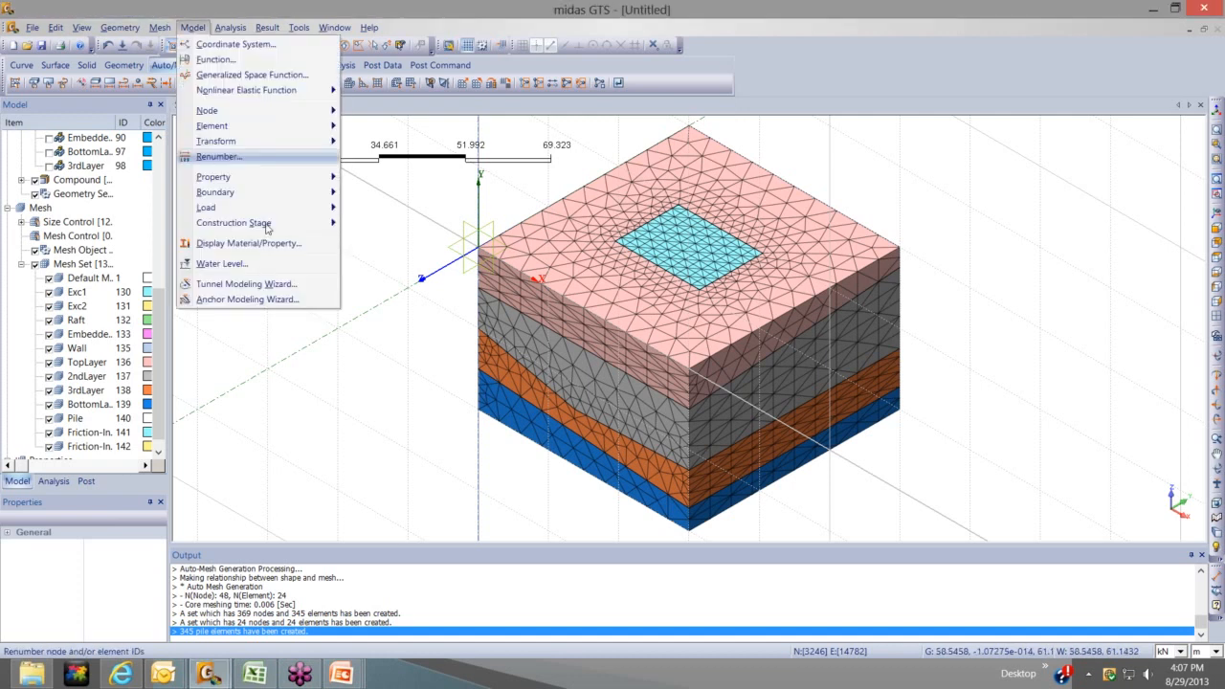
mouse_move(267, 227)
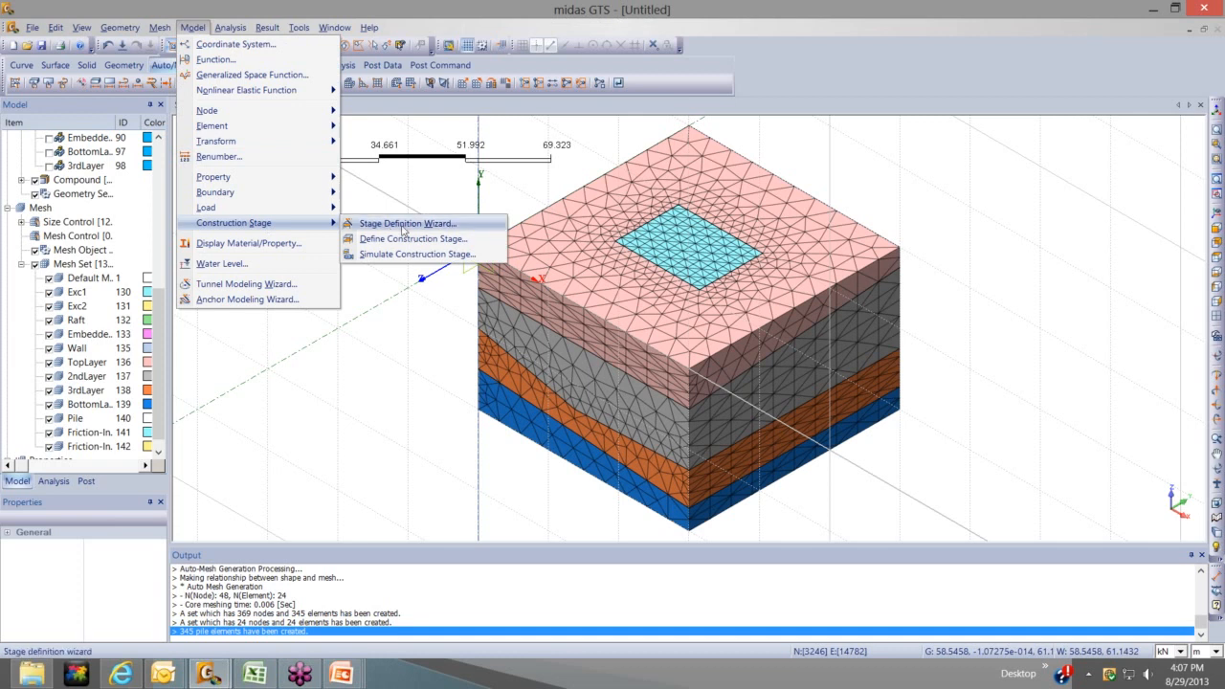
click(403, 224)
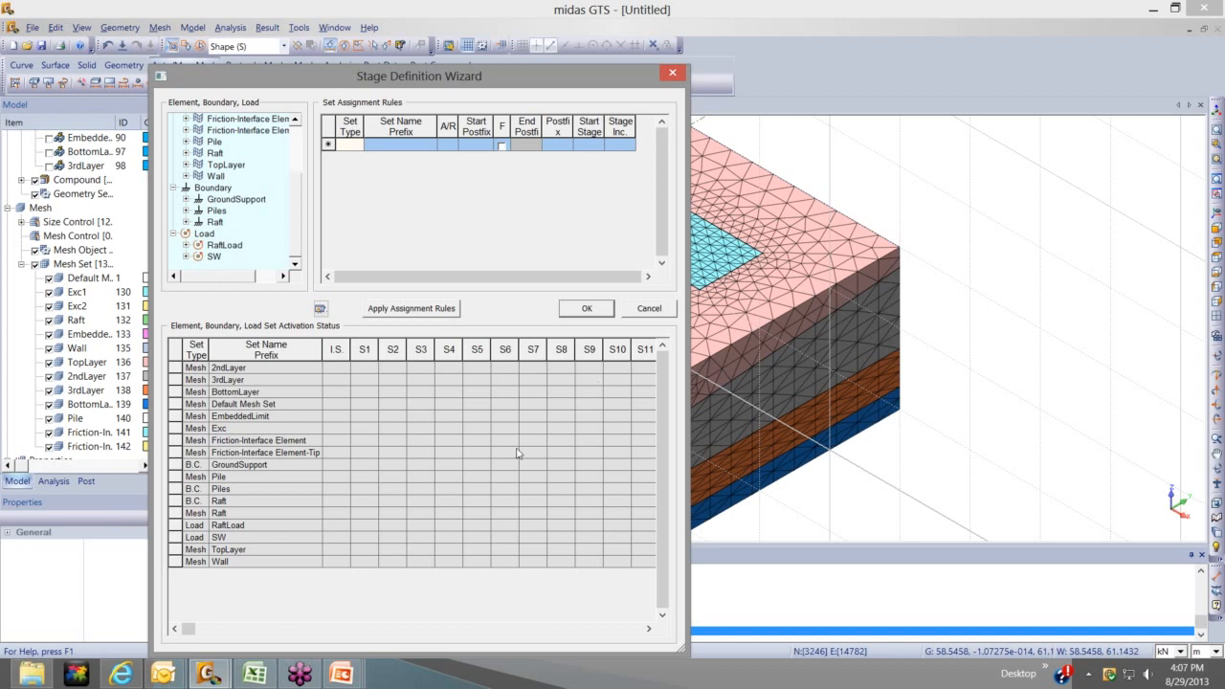
click(224, 629)
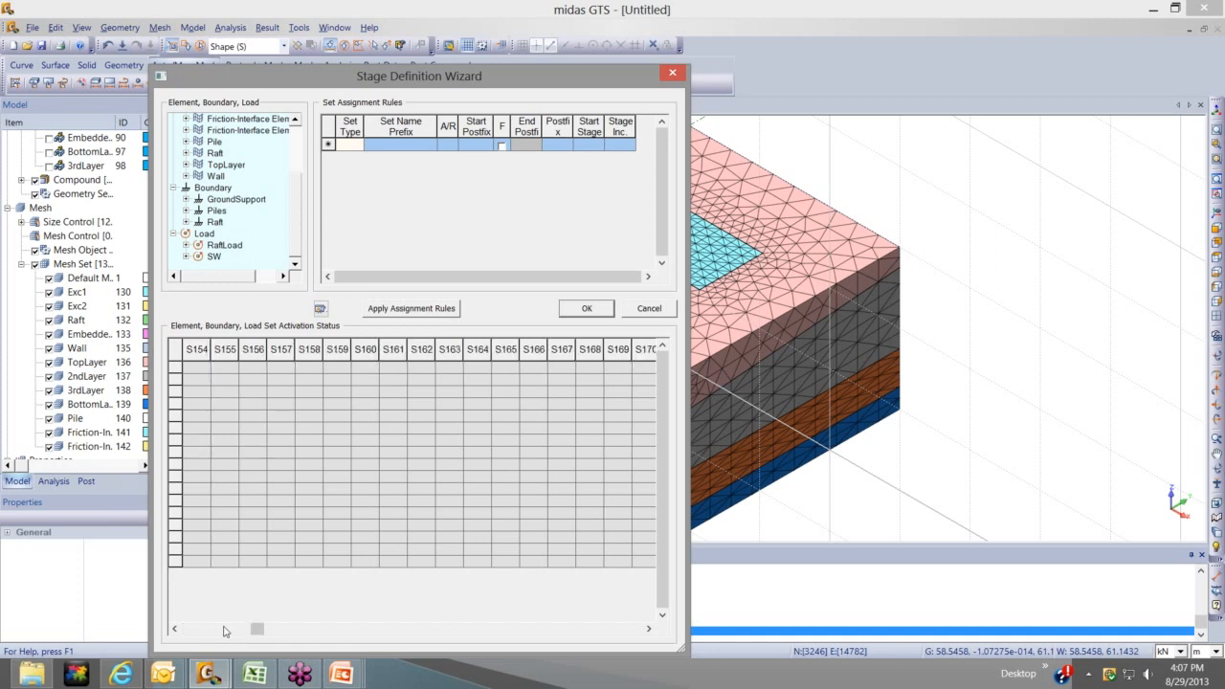
click(224, 629)
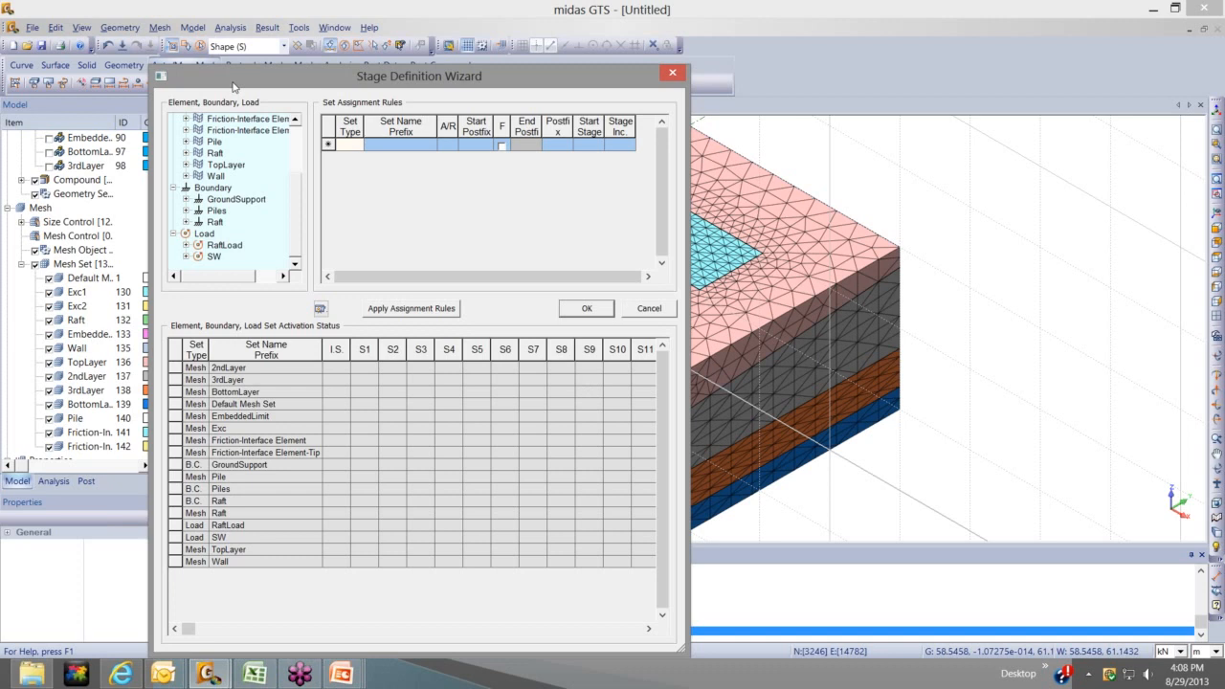
key(Escape)
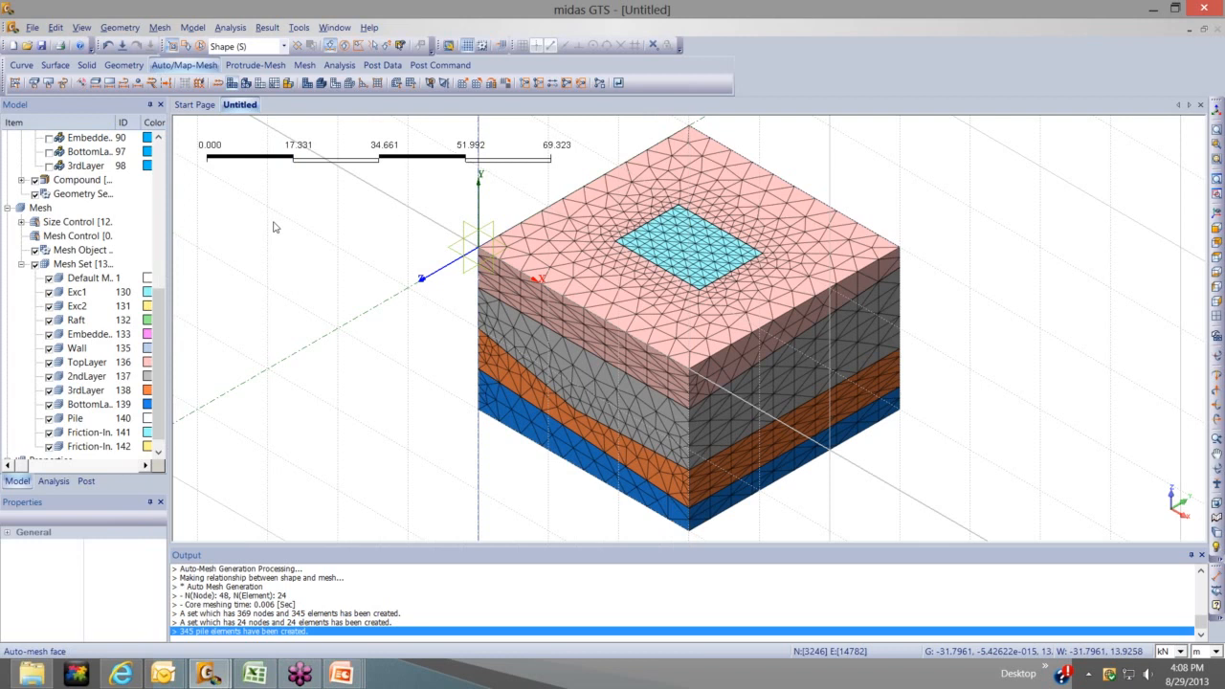
Start Define Construction Stage, add a new stage of type Construction, and look through its available element, boundary and load sets
click(193, 28)
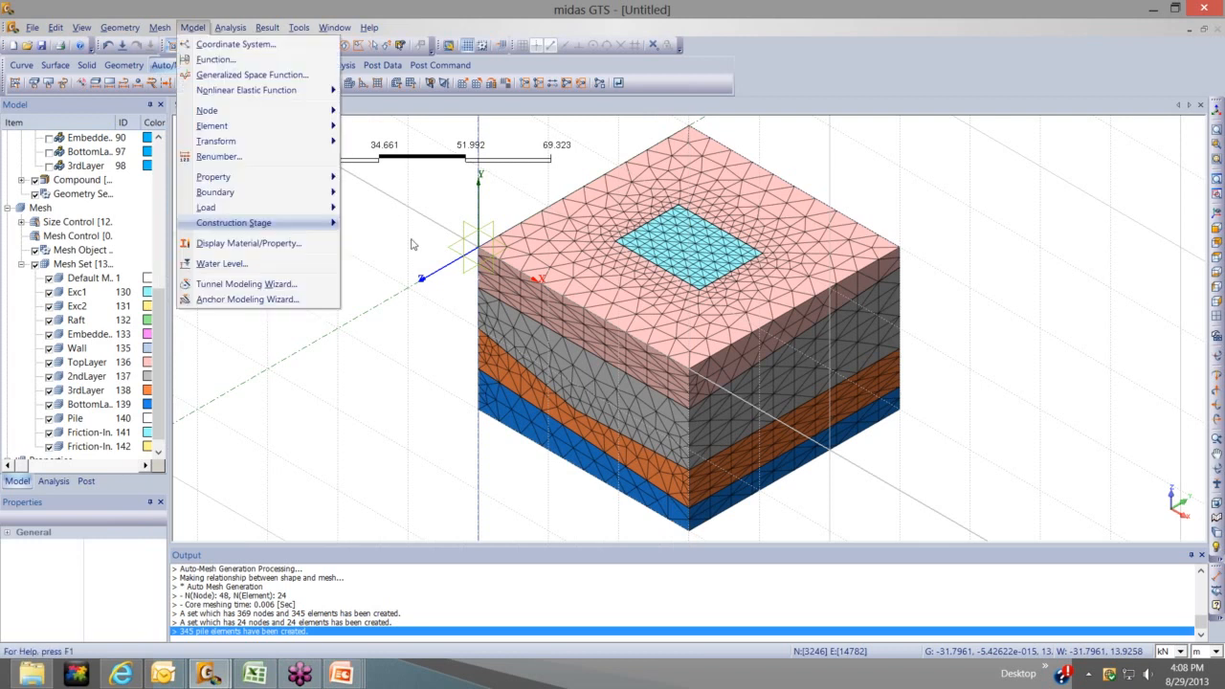
click(662, 151)
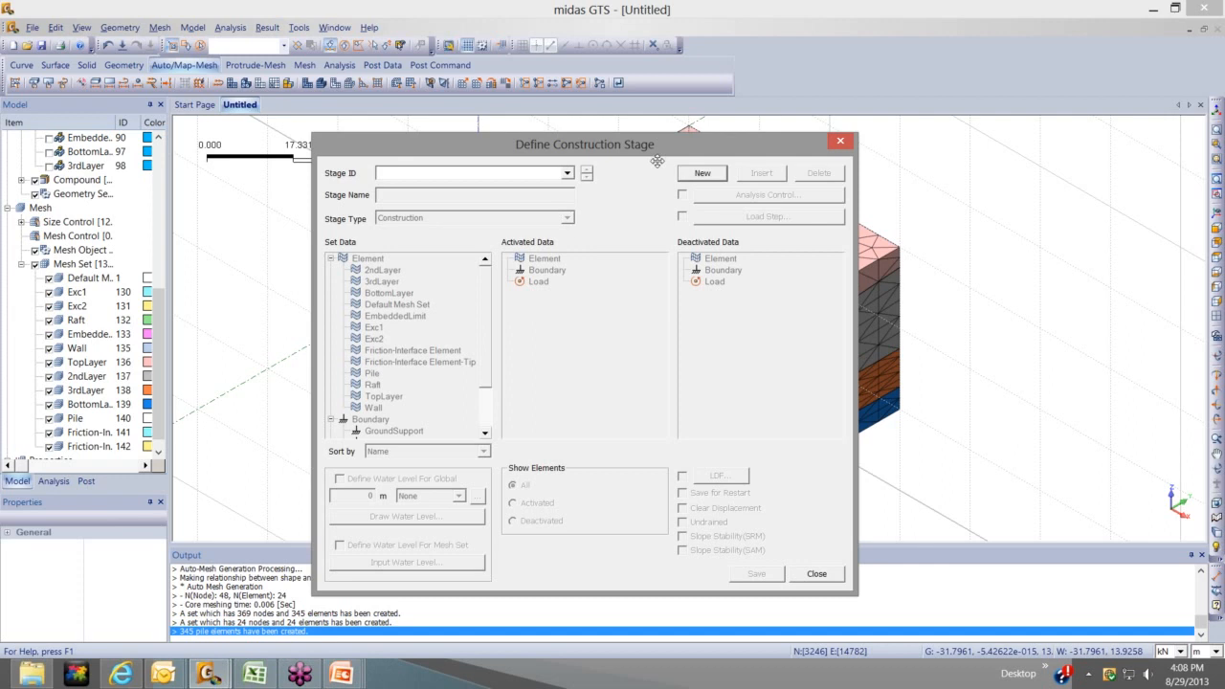
drag(700, 155, 690, 137)
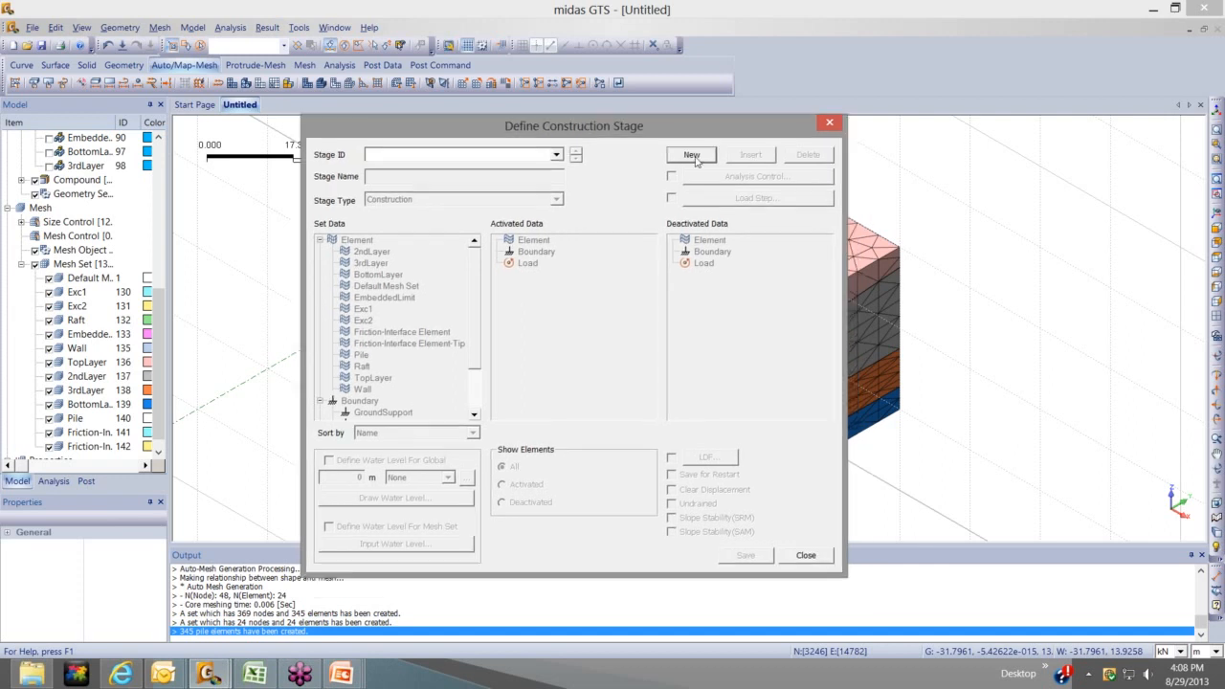
click(693, 156)
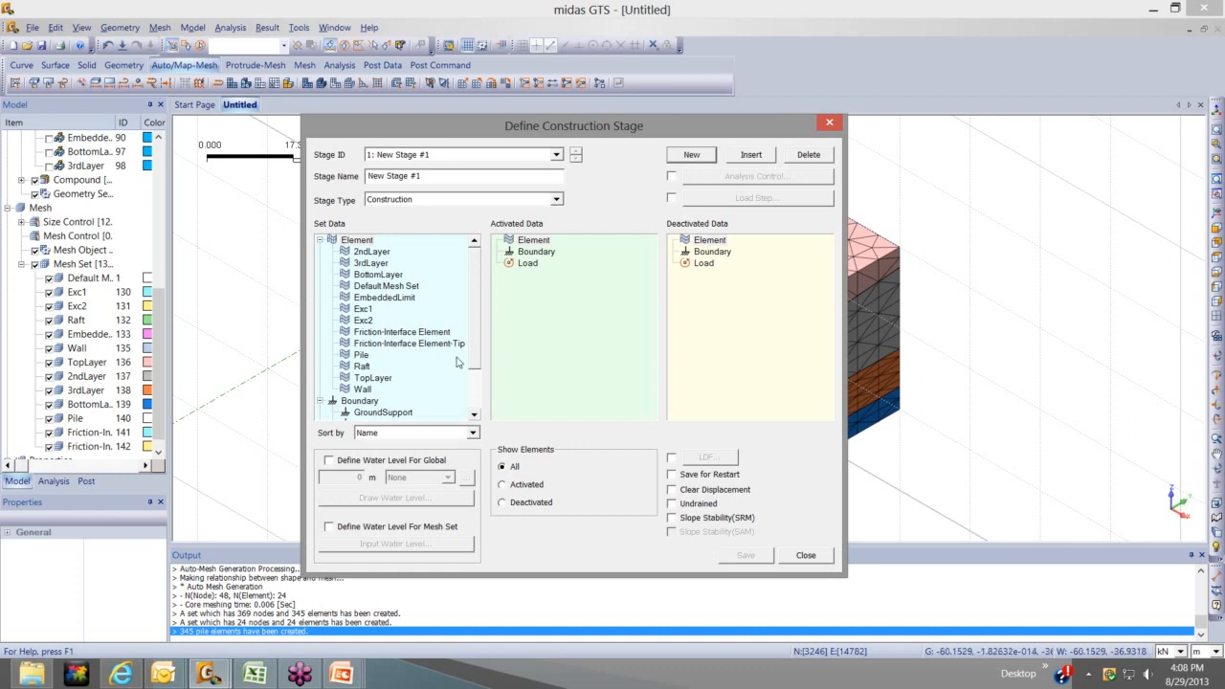
scroll(458, 362, down, 2)
scroll(409, 361, up, 2)
scroll(469, 349, down, 2)
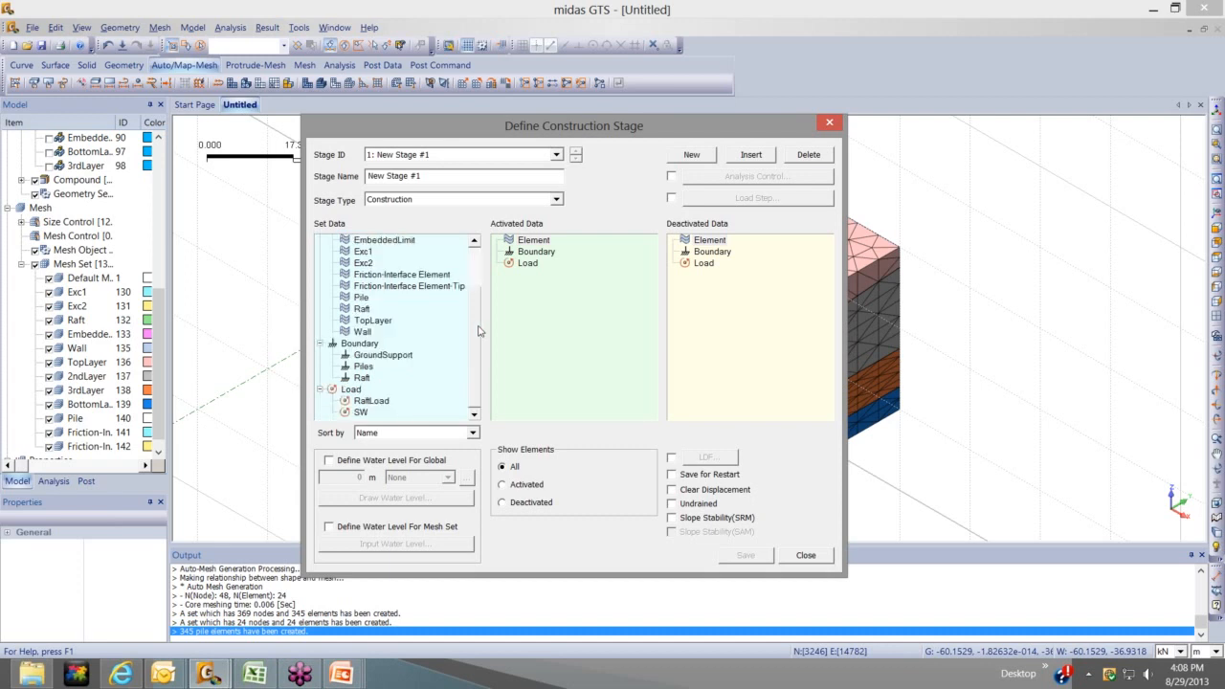
scroll(382, 317, up, 2)
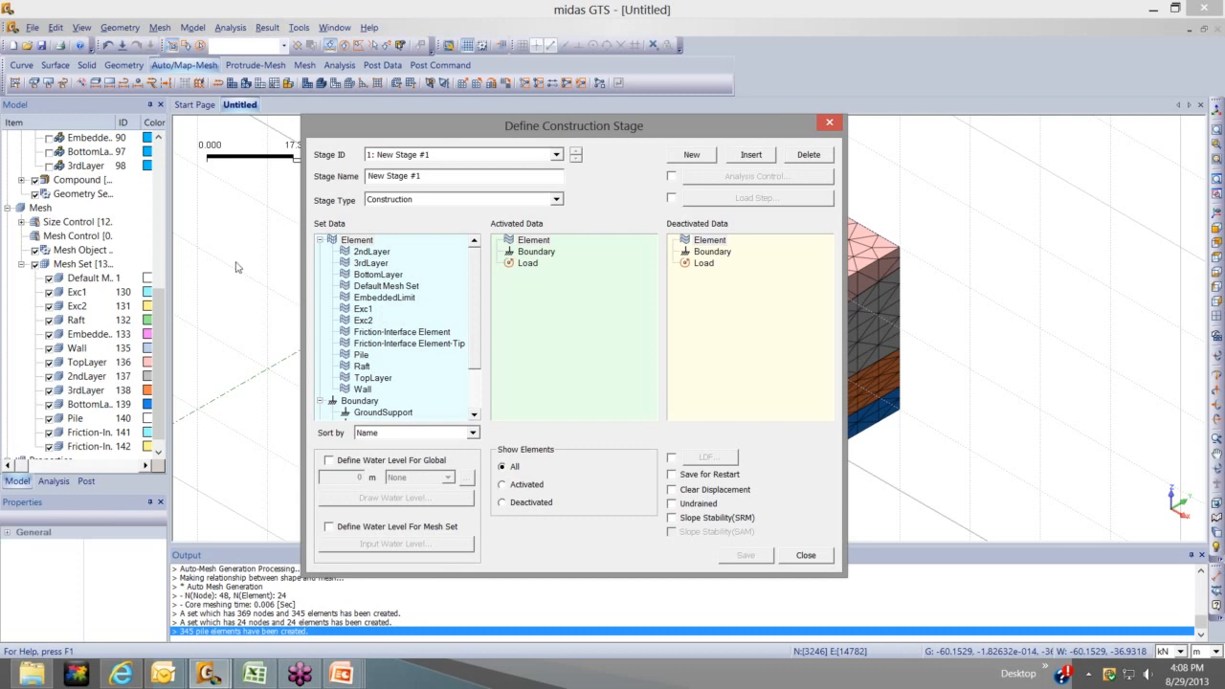
Name the new construction stage Initialization and arrange the dialog so the soil model stays visible beside it
drag(443, 126, 234, 130)
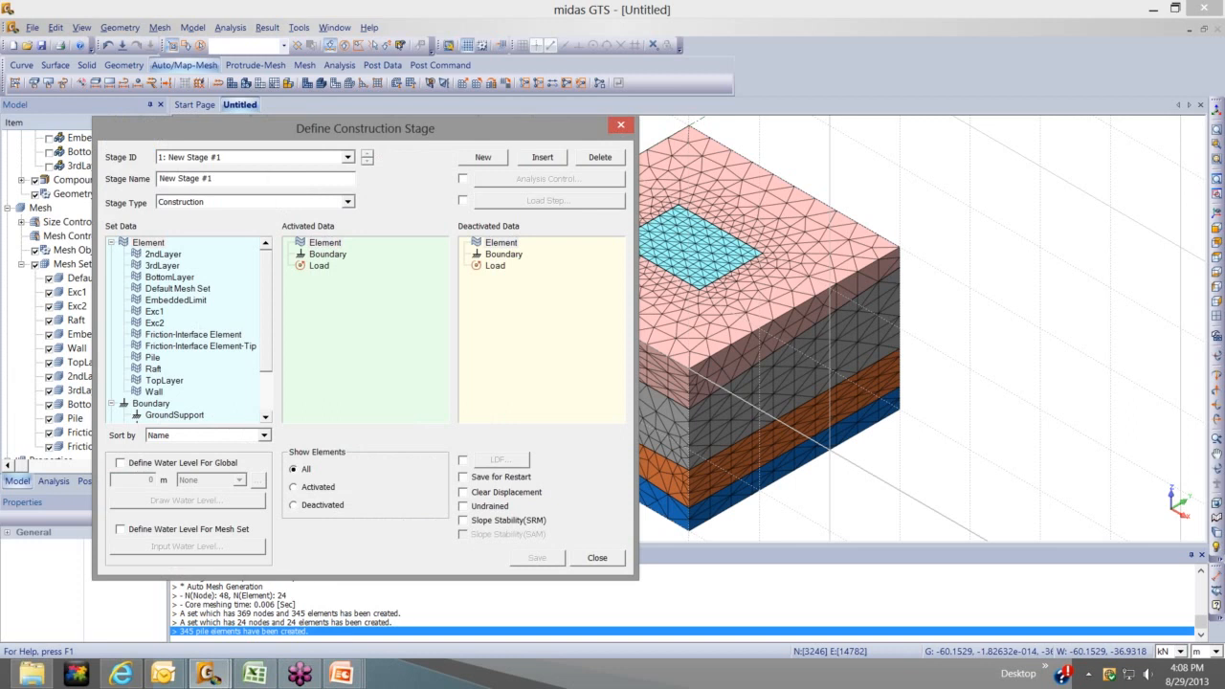
text(Initialization)
drag(240, 121, 105, 109)
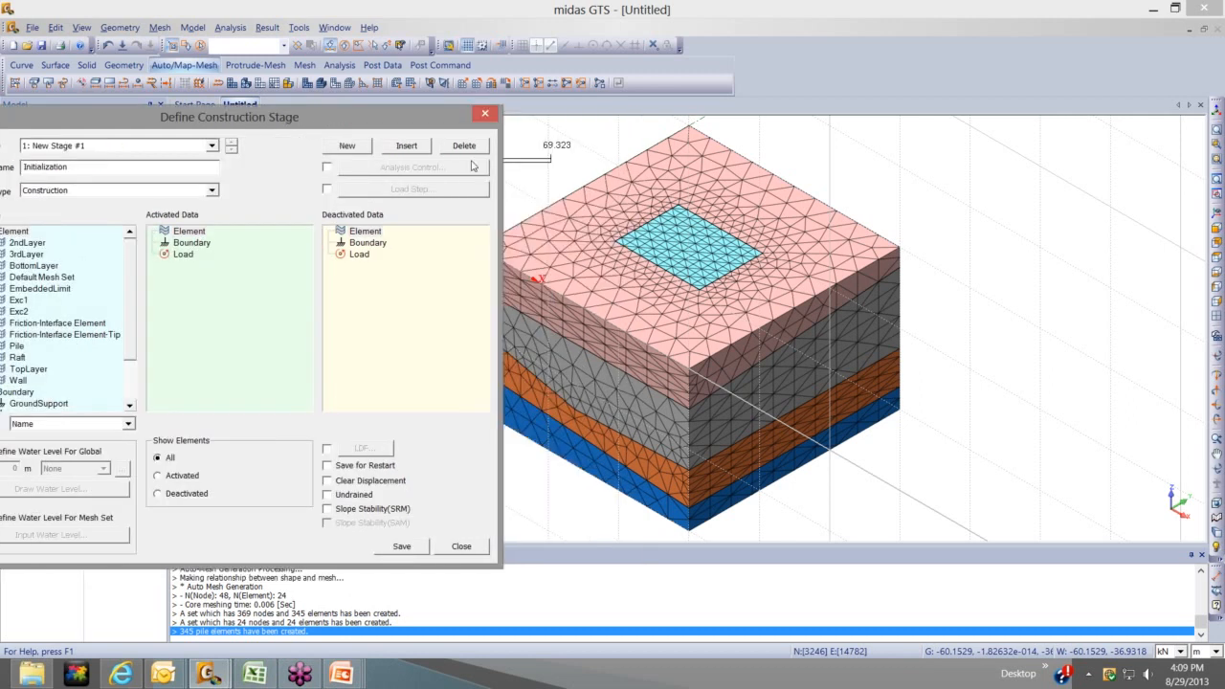
drag(412, 117, 492, 132)
middle_drag(1053, 377, 1083, 384)
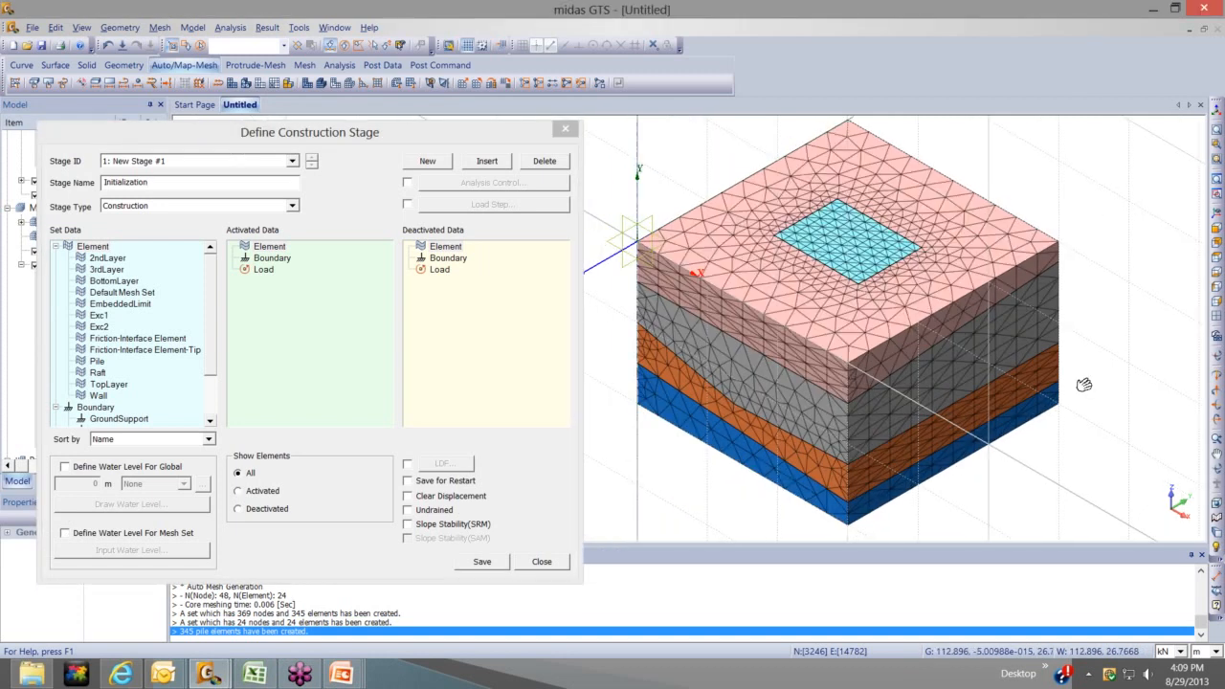
middle_drag(1084, 385, 1105, 417)
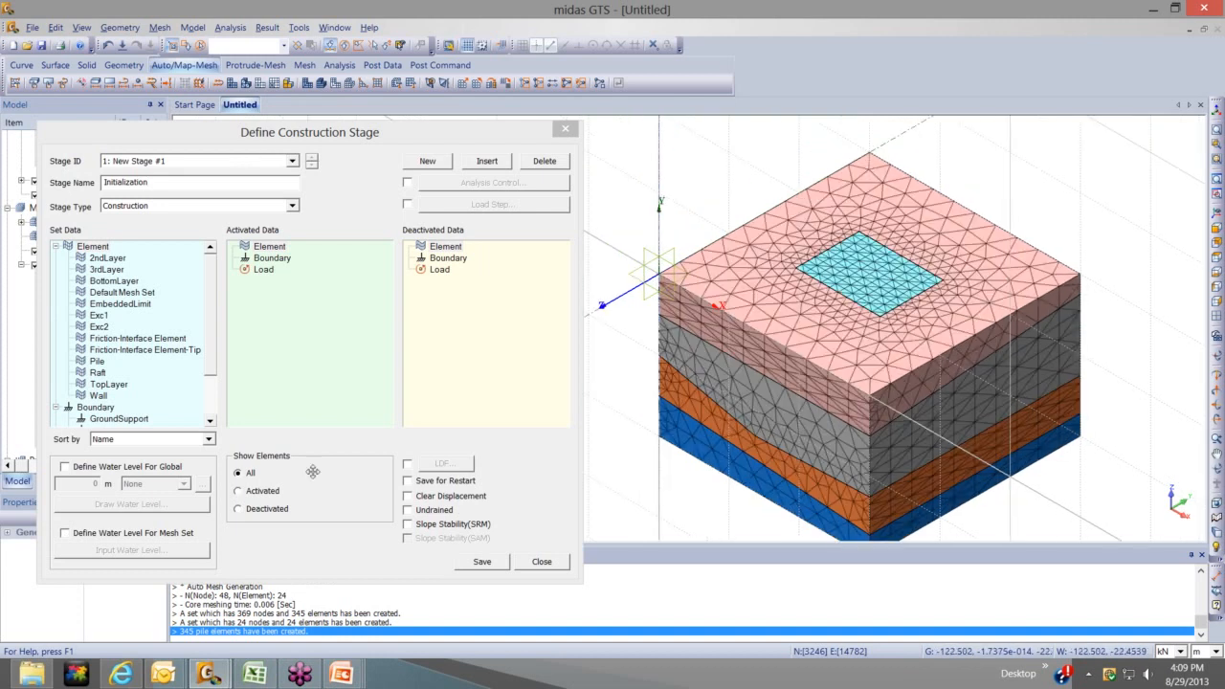
drag(312, 471, 284, 500)
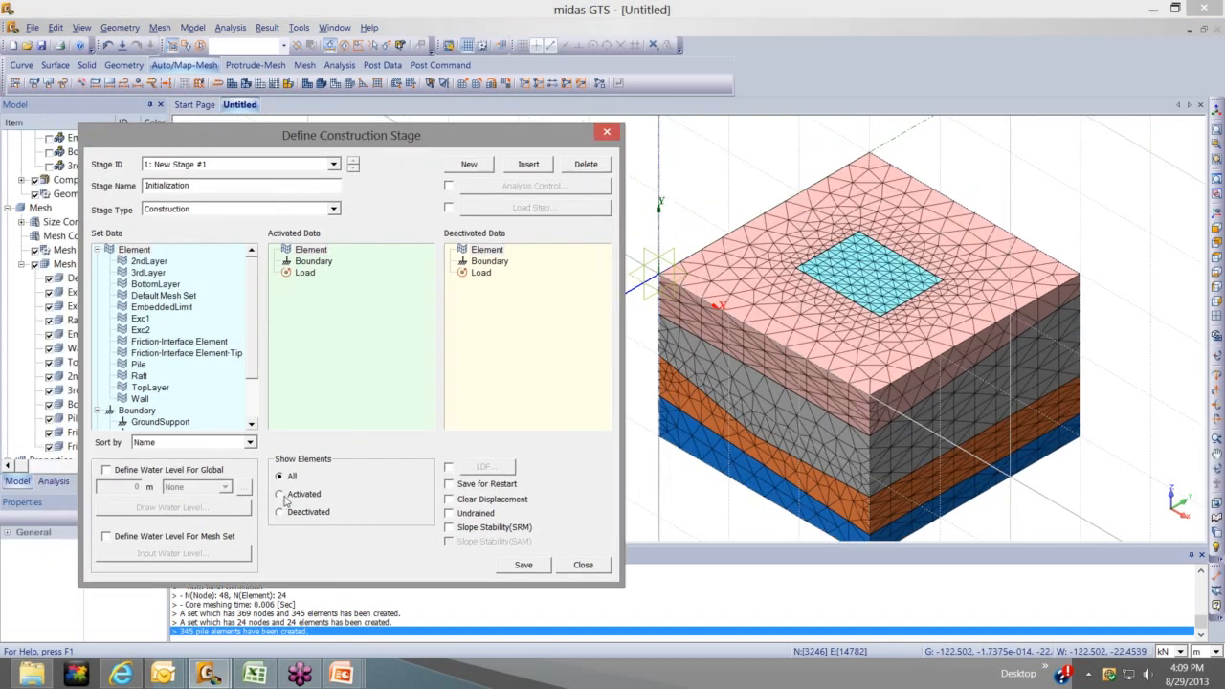
Display only activated elements and enable Clear Displacement for the Initialization stage
click(280, 495)
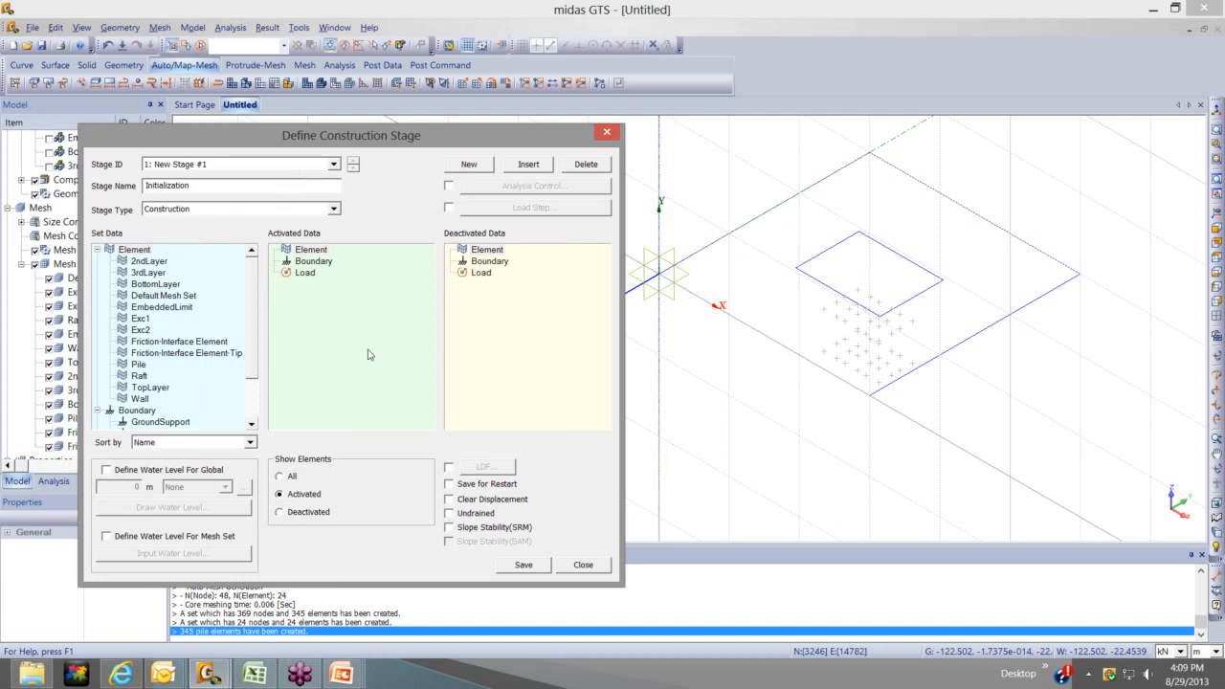
click(449, 499)
Activate the soil element sets BottomLayer, 3rdLayer, 2ndLayer and TopLayer in the Initialization stage
double_click(191, 284)
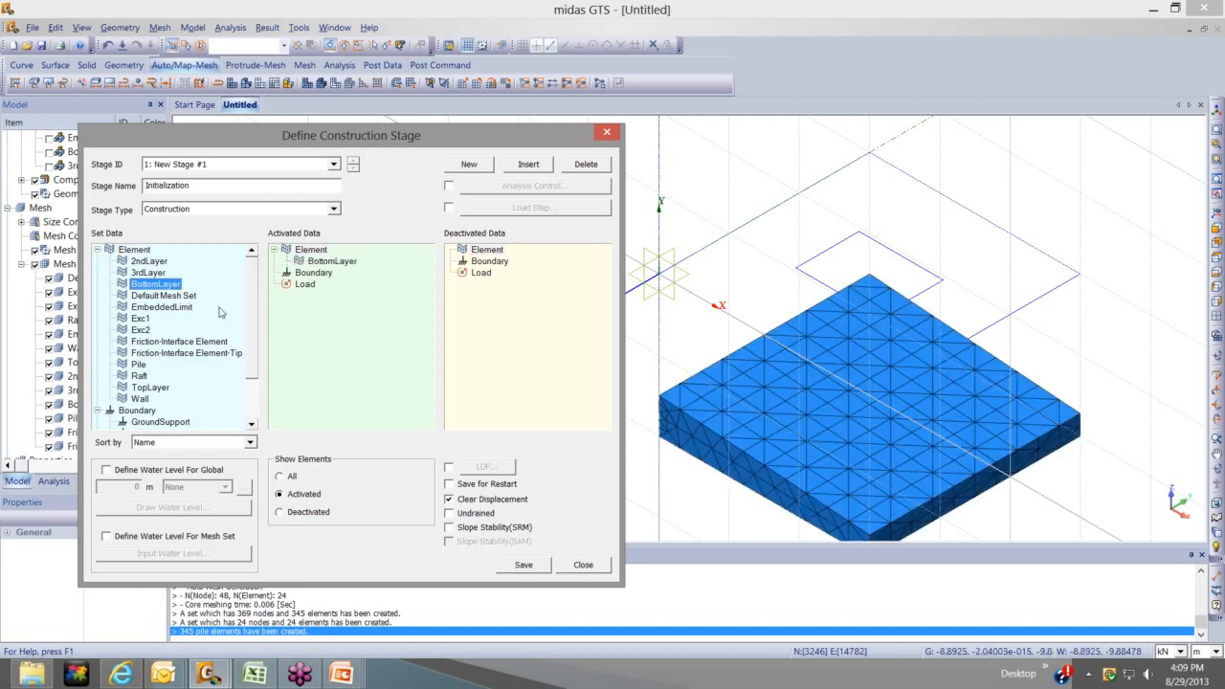
drag(219, 311, 295, 292)
drag(295, 292, 298, 367)
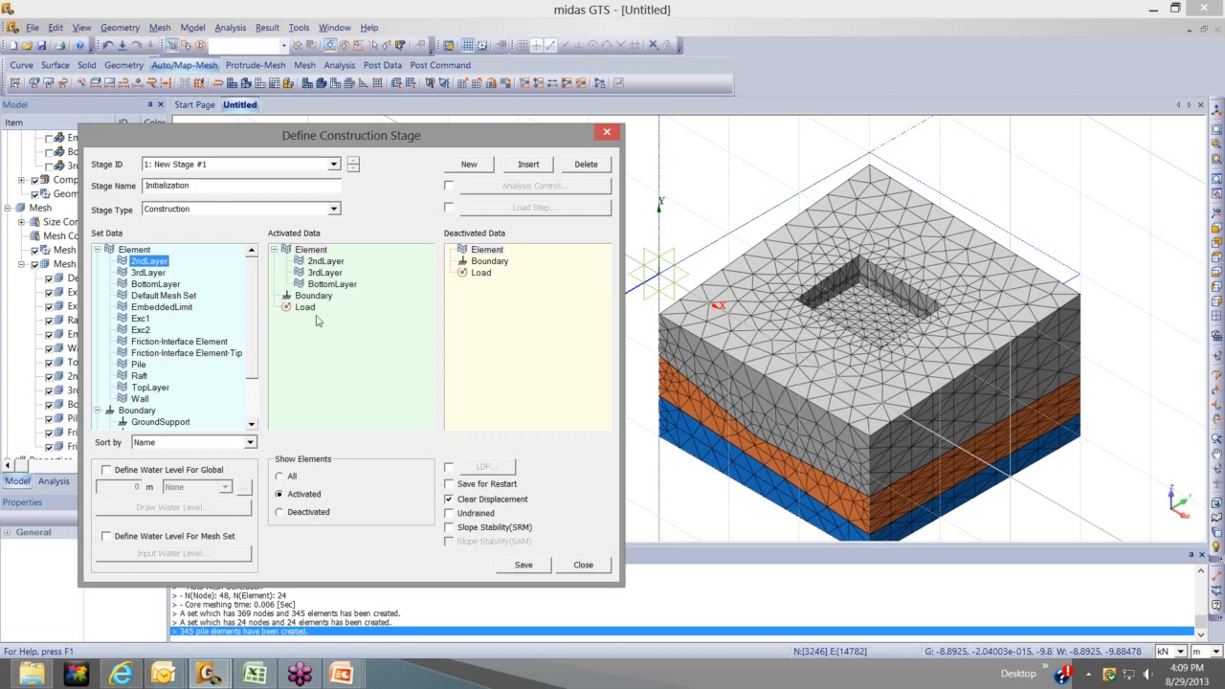
drag(151, 387, 317, 320)
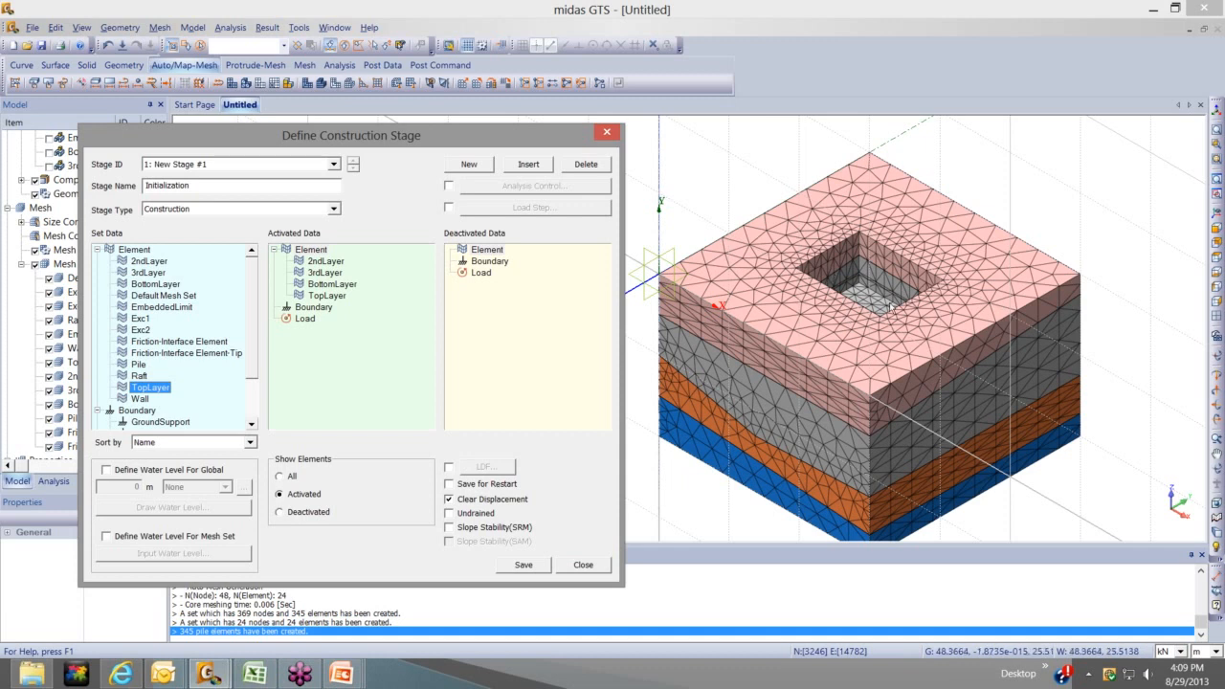
Activate the EmbeddedLimit, Exc1, Exc2 and Raft element sets in the Initialization stage and save it
drag(163, 318, 265, 311)
mouse_move(141, 318)
mouse_down()
mouse_move(321, 297)
mouse_move(154, 331)
mouse_up()
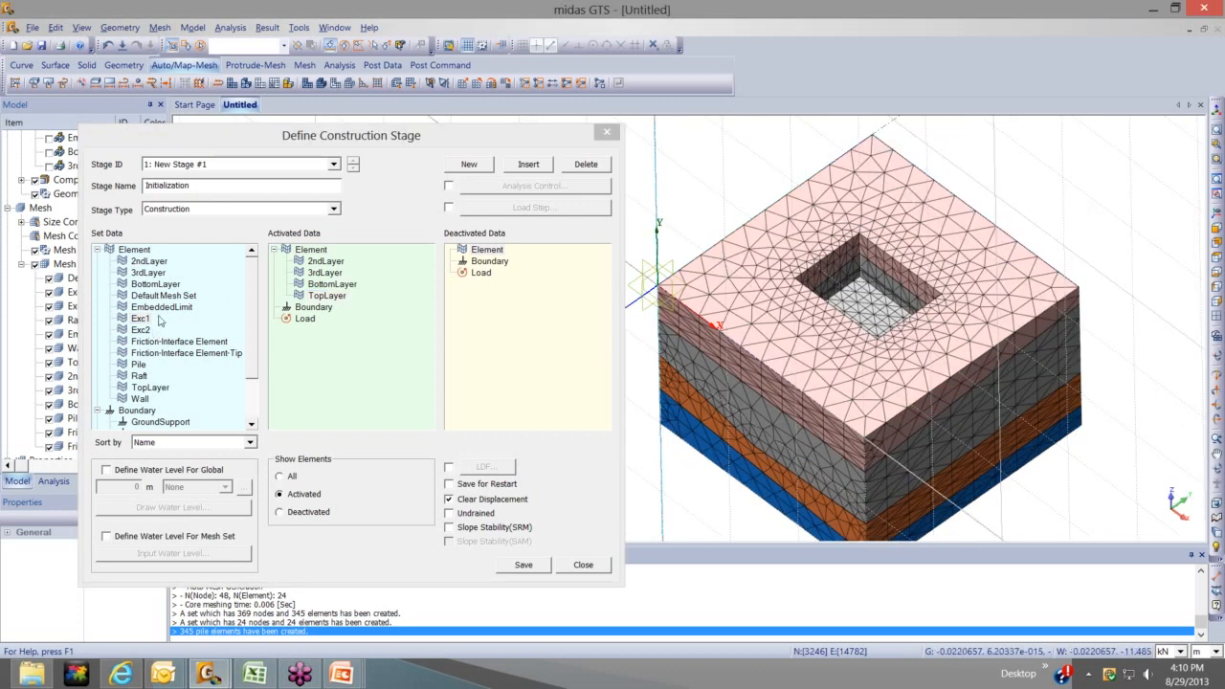
double_click(161, 306)
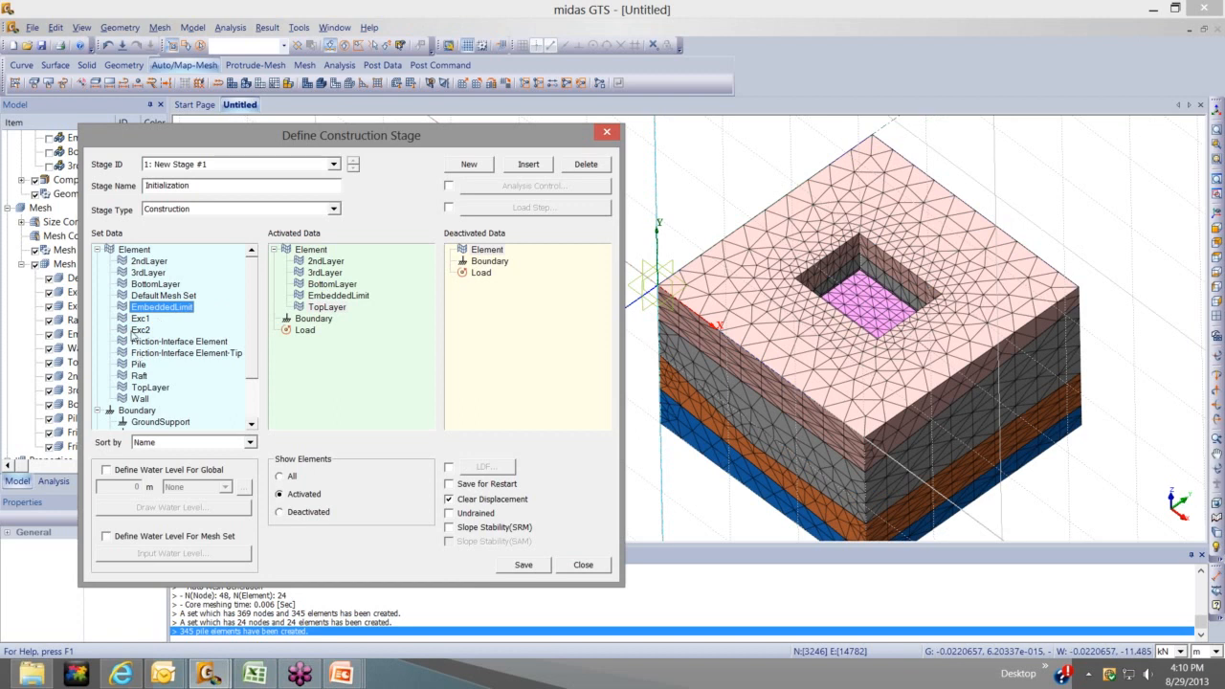
double_click(140, 318)
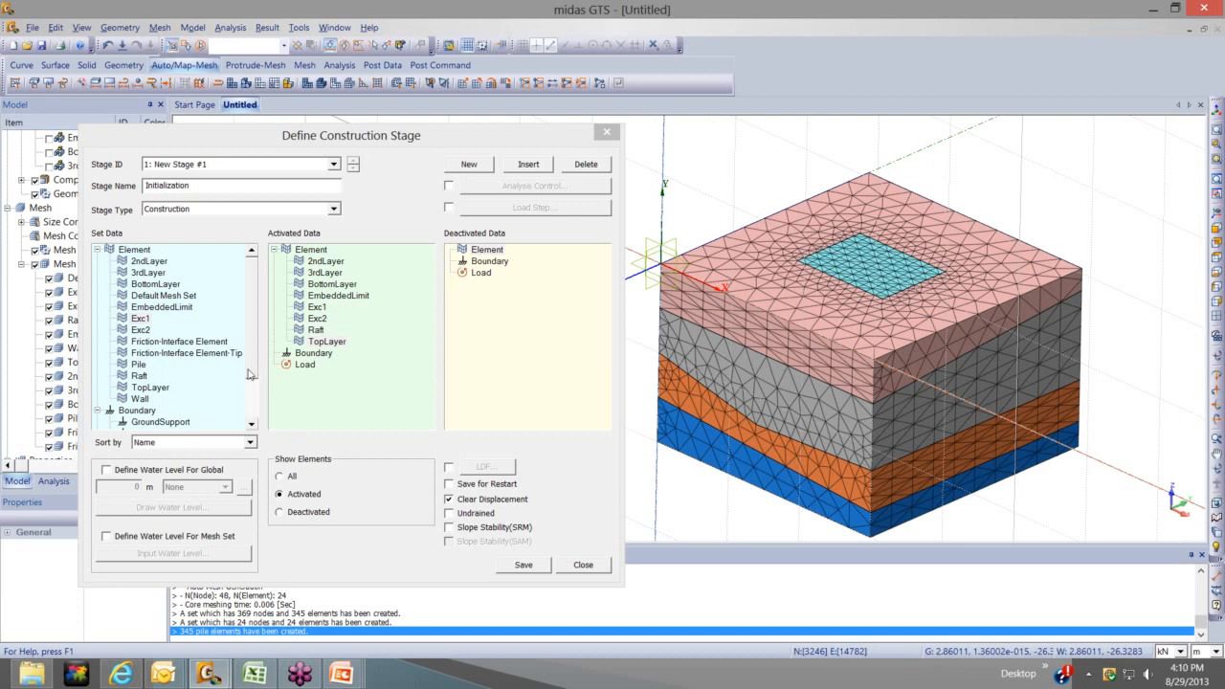
scroll(248, 374, down, 1)
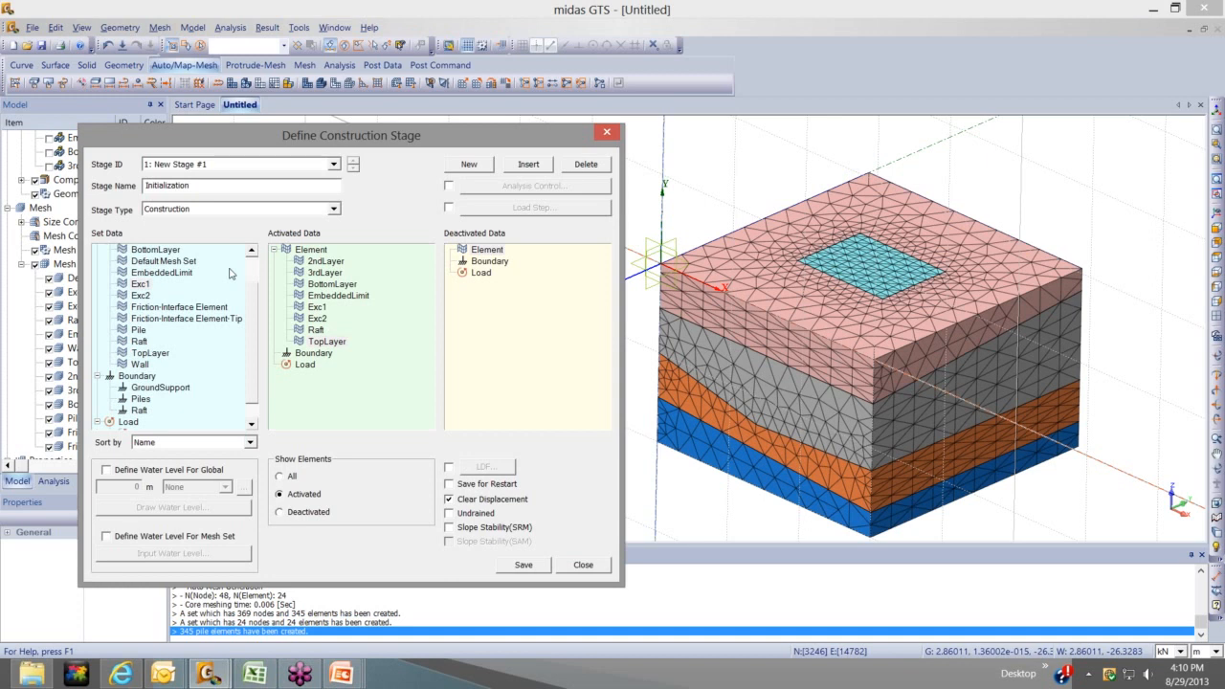
scroll(230, 274, up, 1)
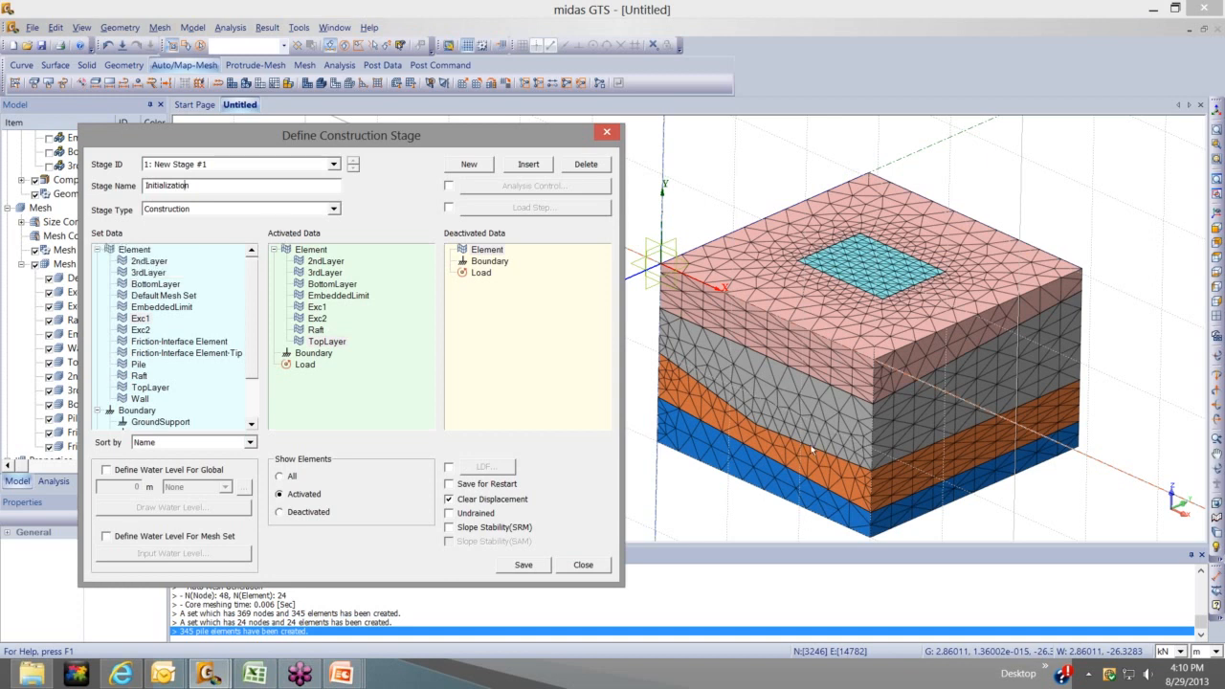
click(520, 565)
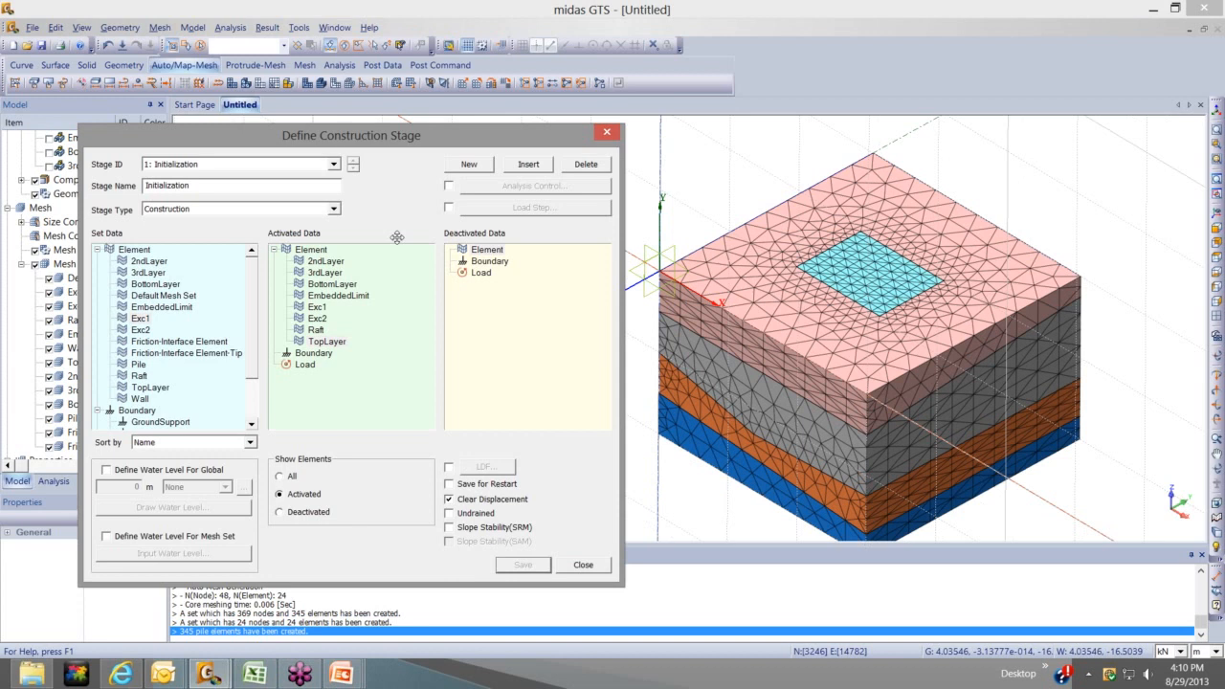
Add a new construction stage and name it Exc1
click(468, 165)
drag(203, 185, 62, 194)
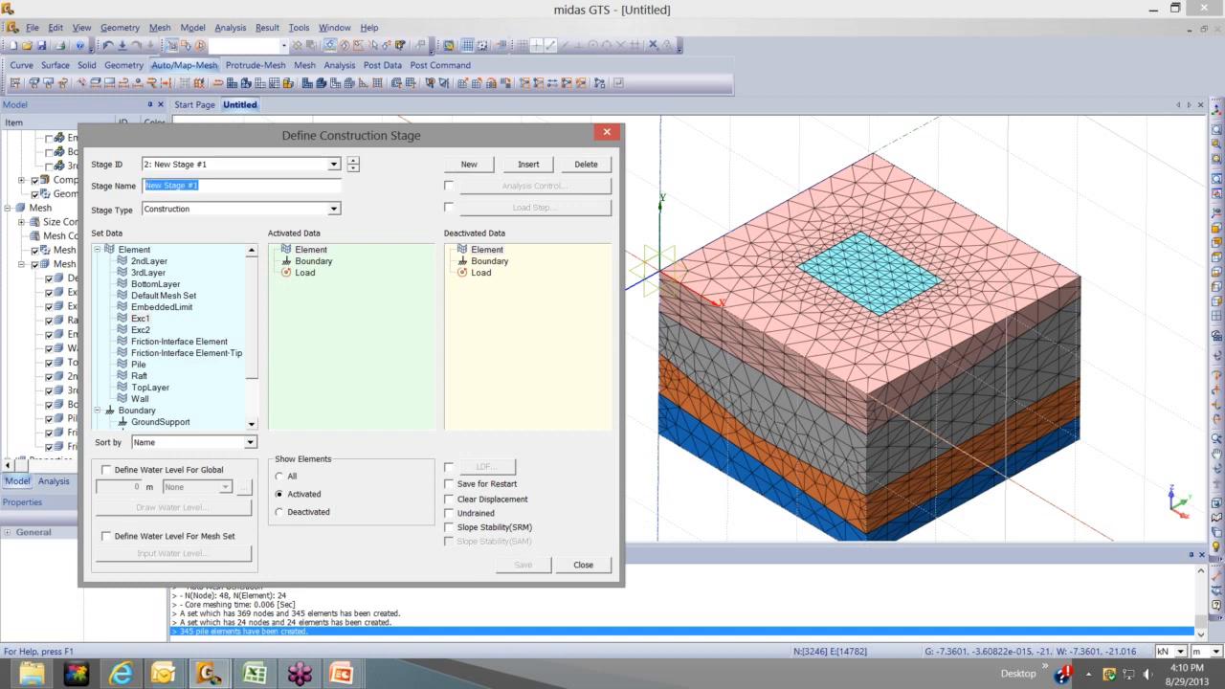
text(Exc1)
click(632, 317)
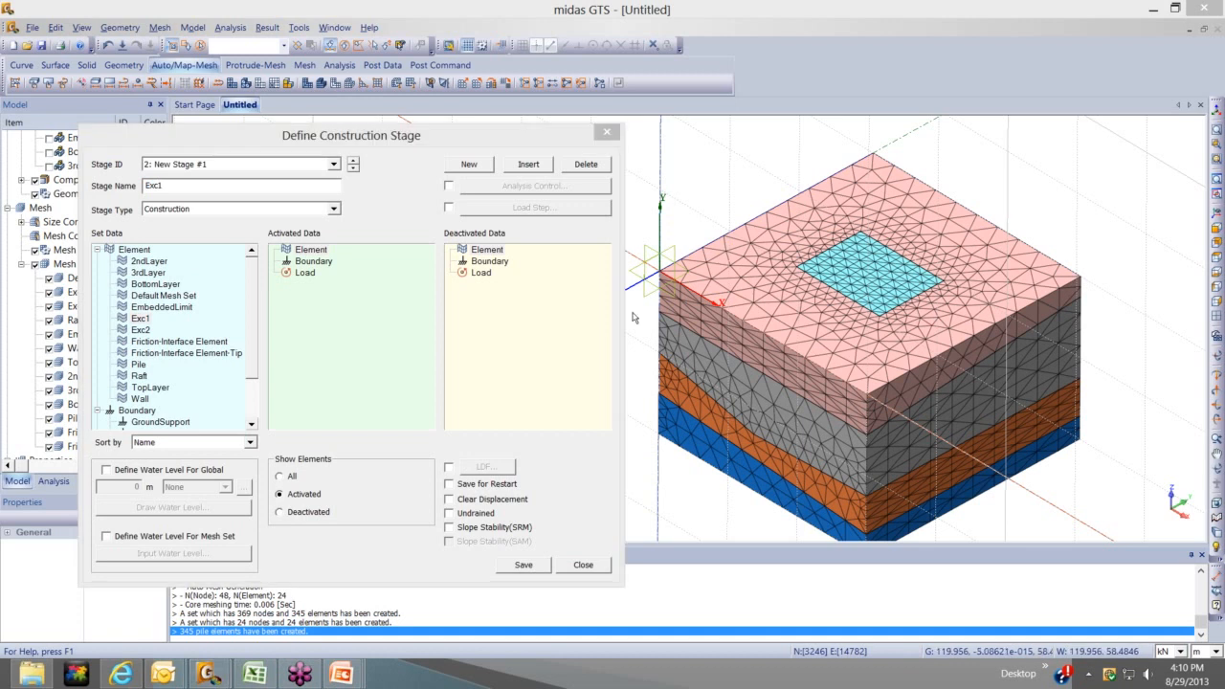
Return to the Initialization stage, keeping the Exc1 data, and activate the GroundSupport boundary and SW load sets, saving the stage
click(317, 179)
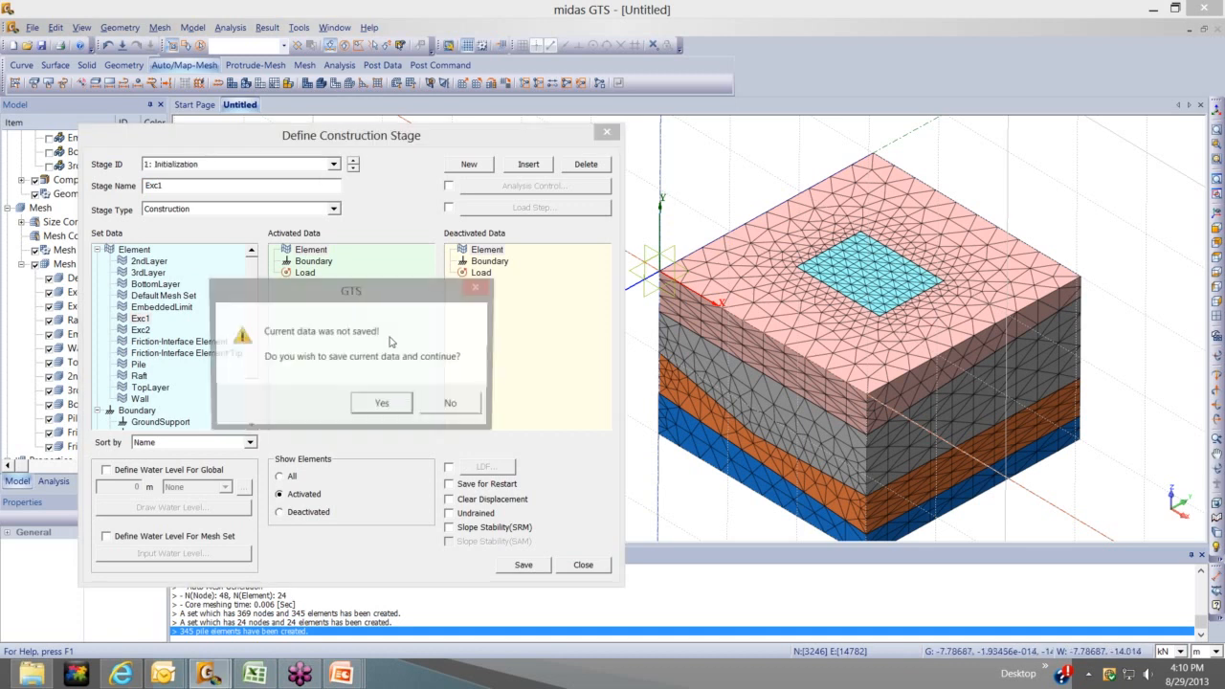
click(382, 403)
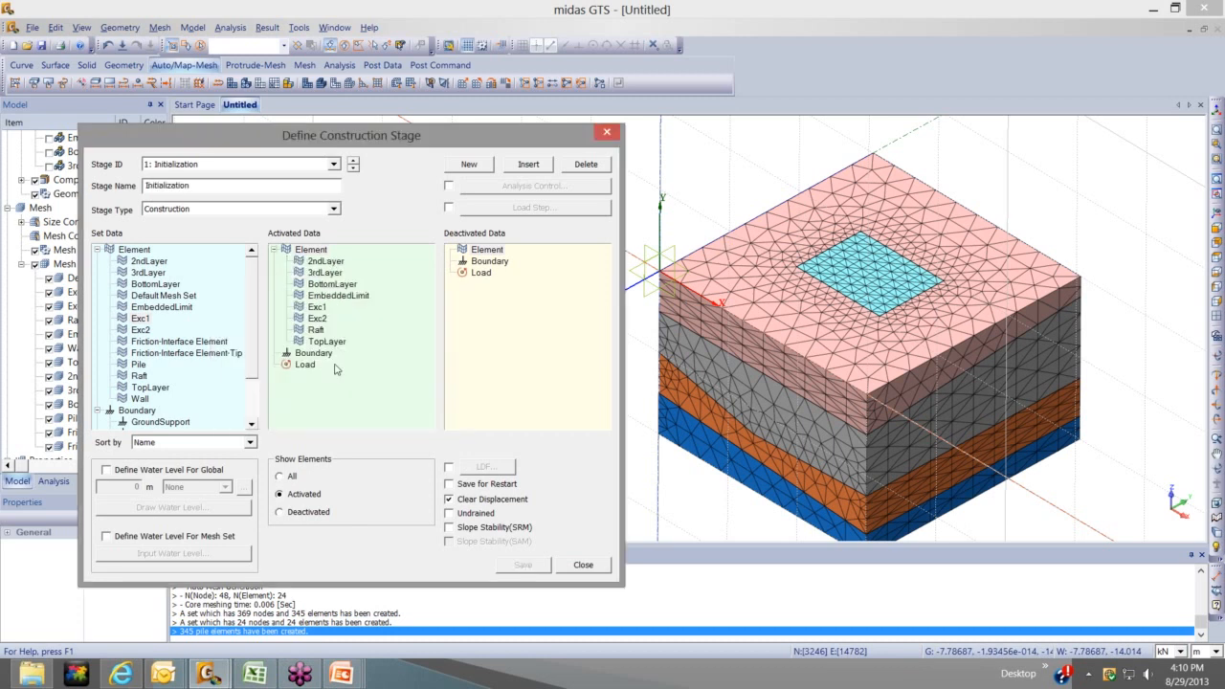
scroll(217, 380, down, 2)
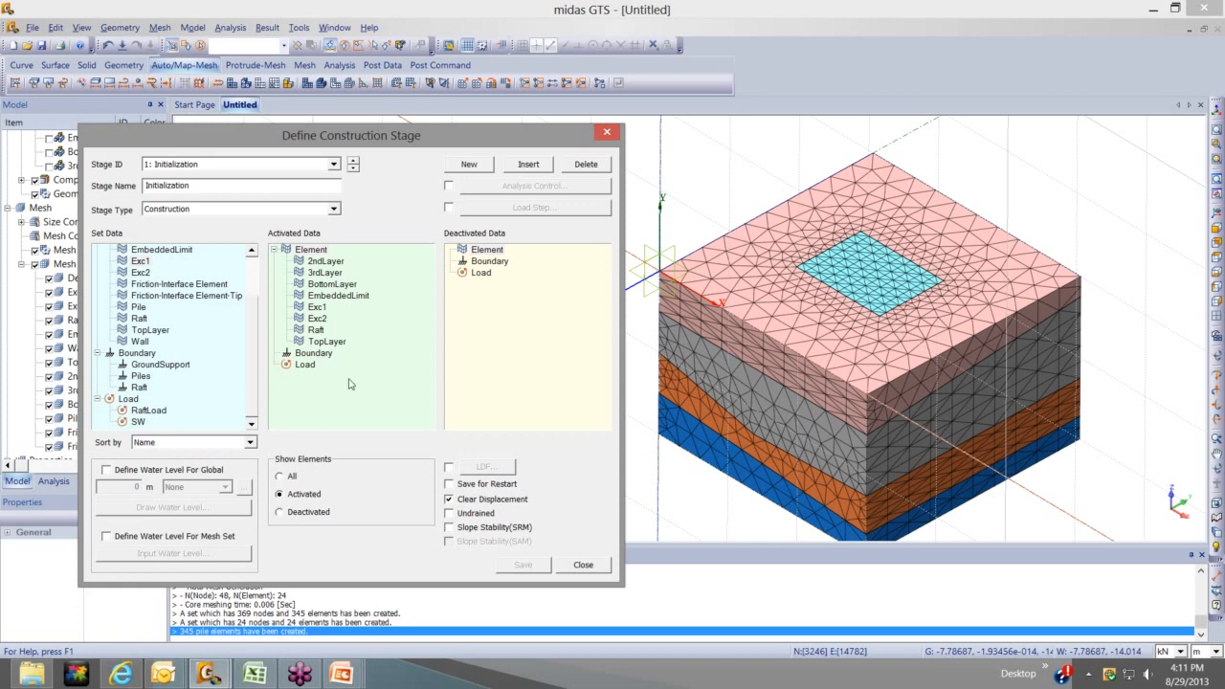
double_click(160, 363)
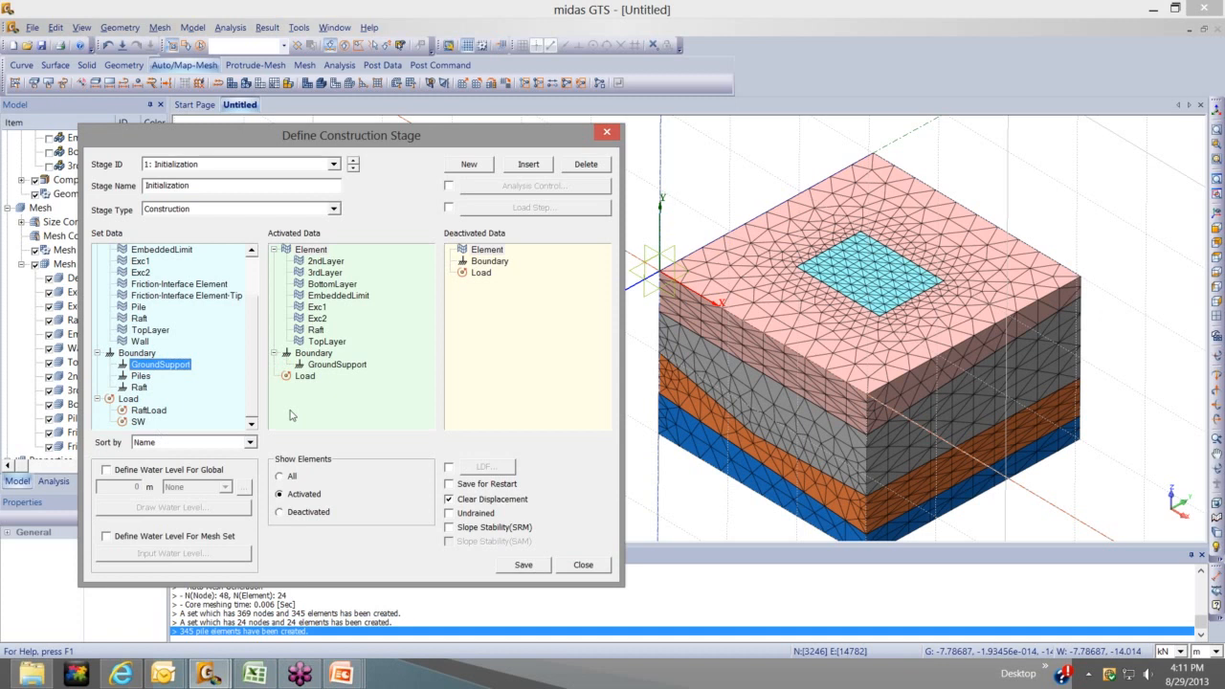
drag(138, 421, 288, 414)
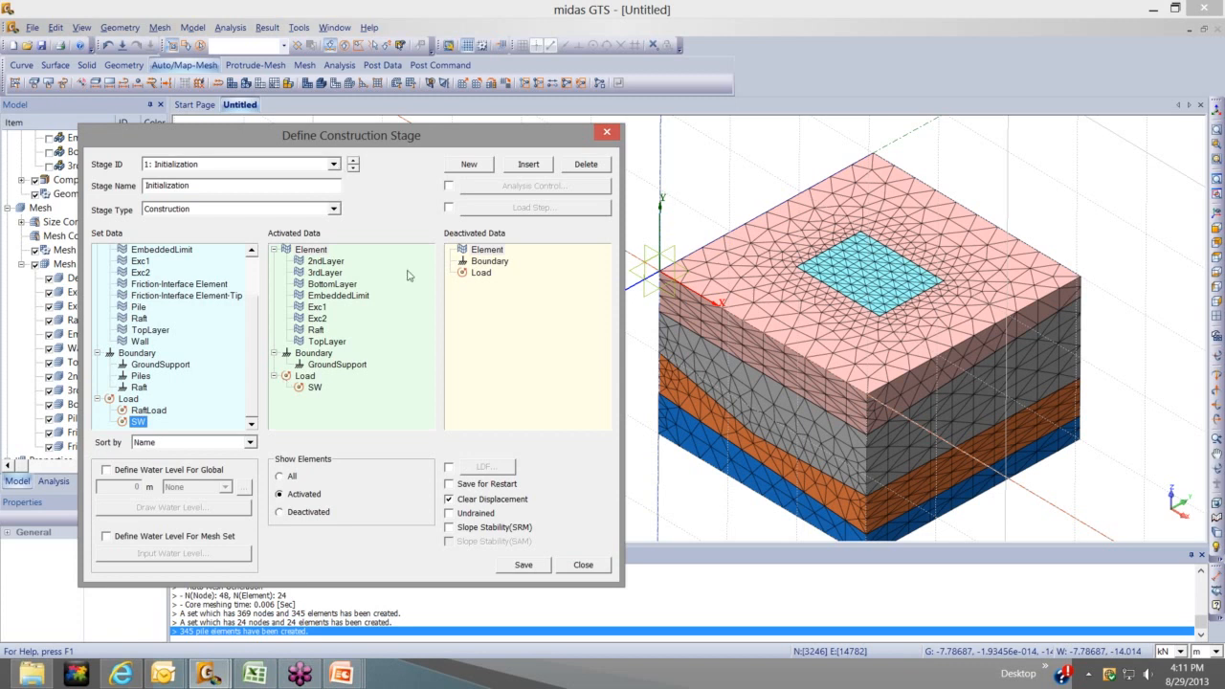
click(331, 168)
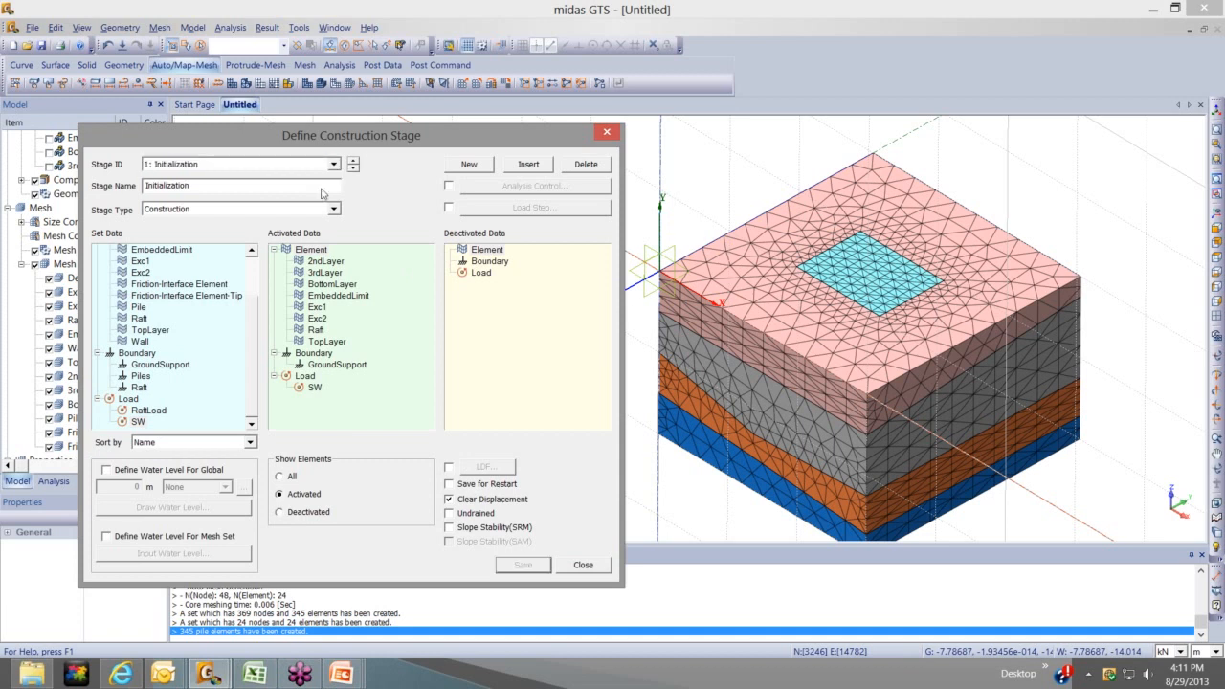
Switch to stage Exc1 and deactivate the Exc1 element set to excavate the first soil block
click(332, 167)
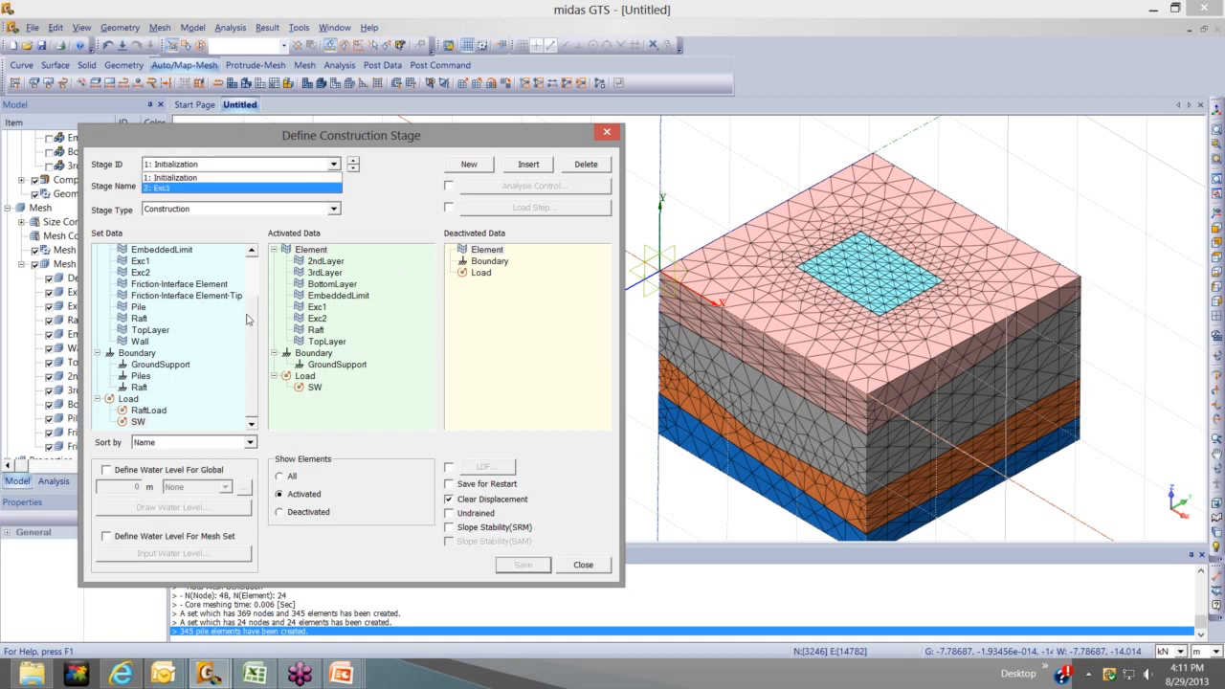
key(Return)
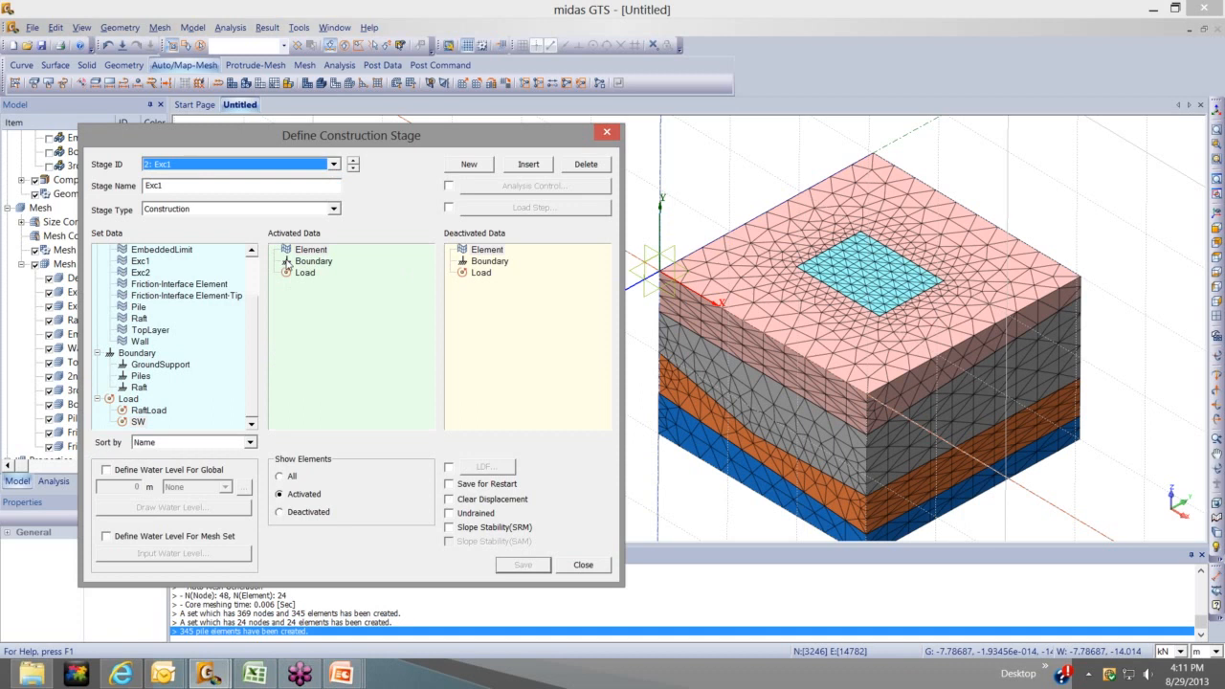
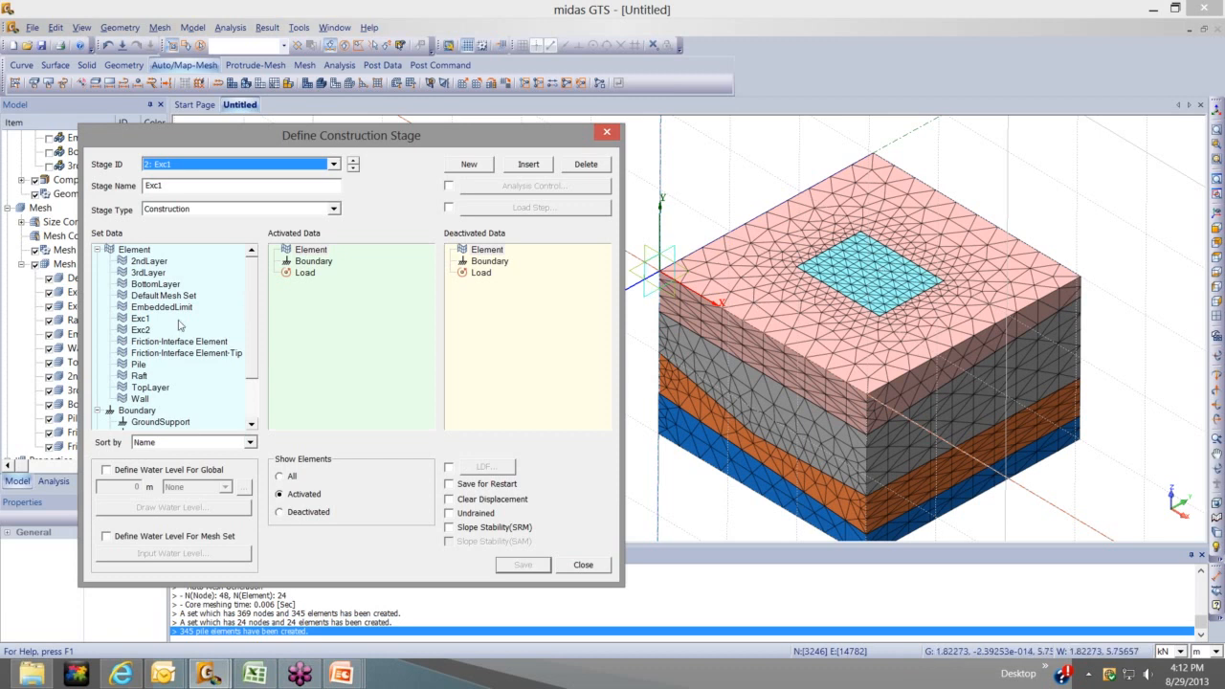
drag(178, 326, 469, 292)
drag(469, 292, 471, 288)
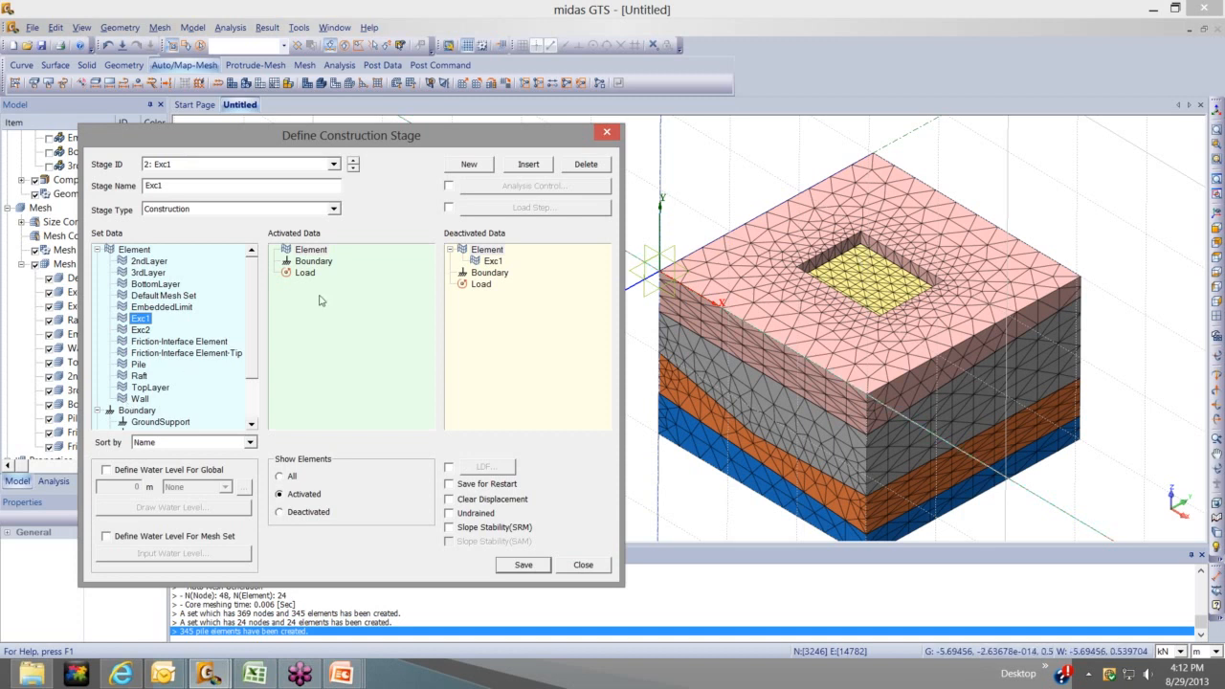
drag(141, 399, 321, 298)
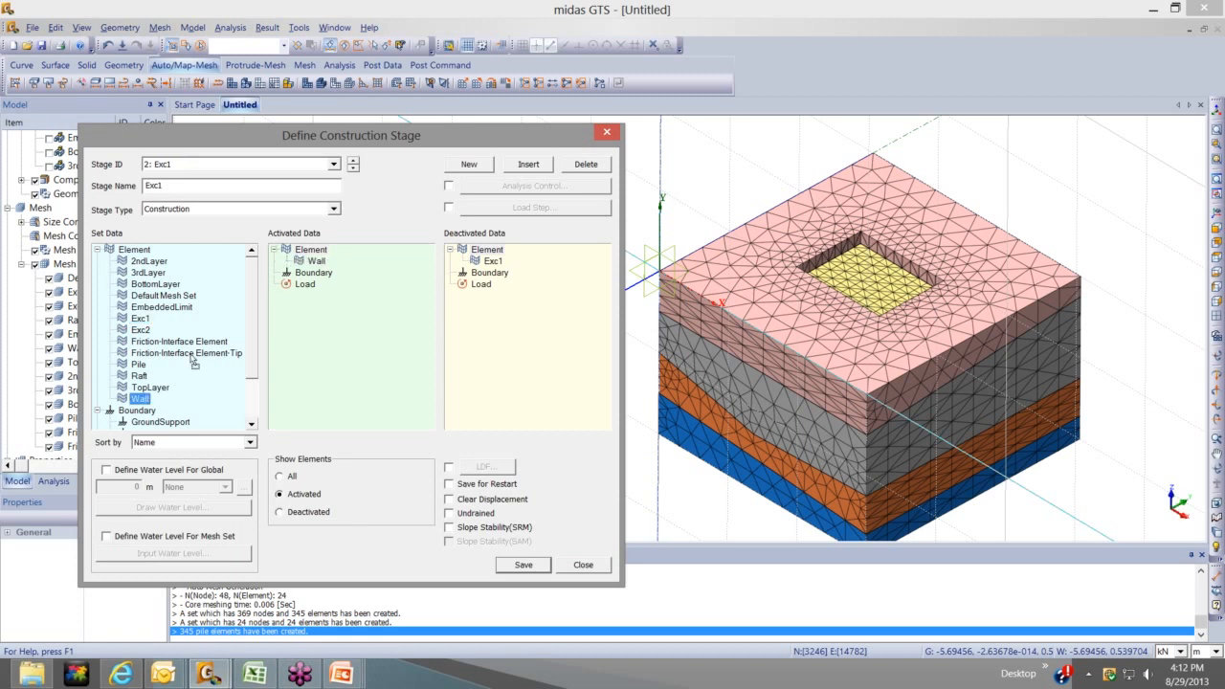
click(317, 262)
key(Delete)
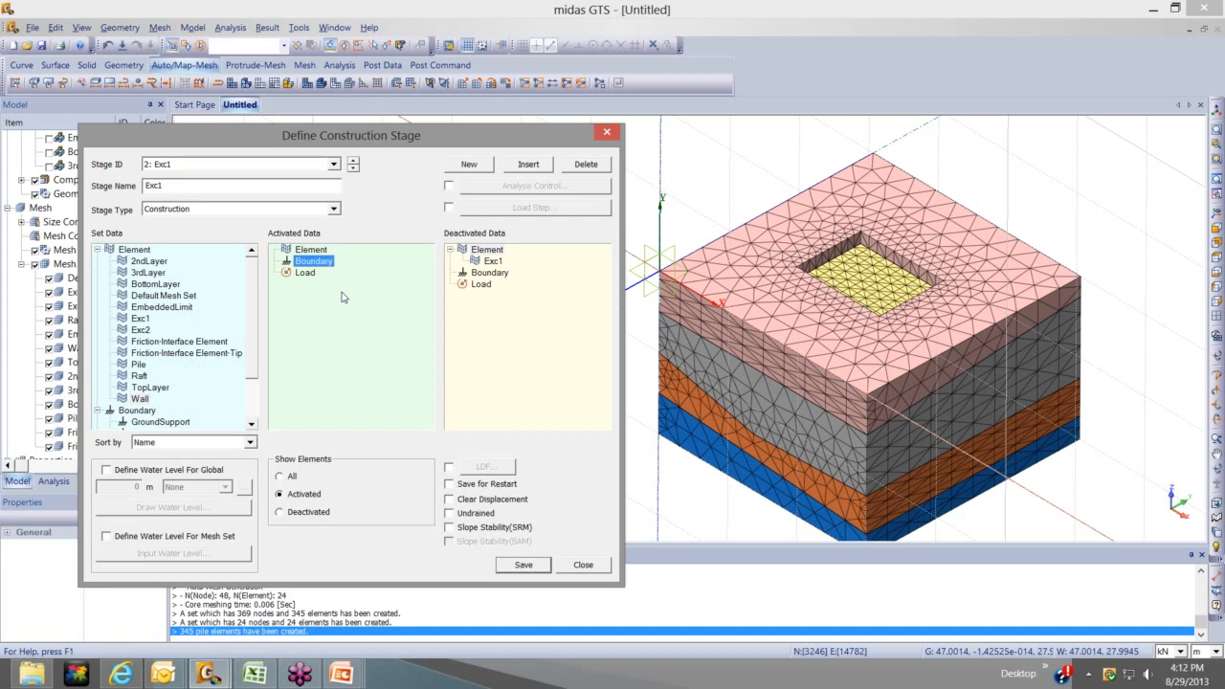
Activate the Wall element set in stage Exc1 and save the stage
drag(141, 399, 341, 297)
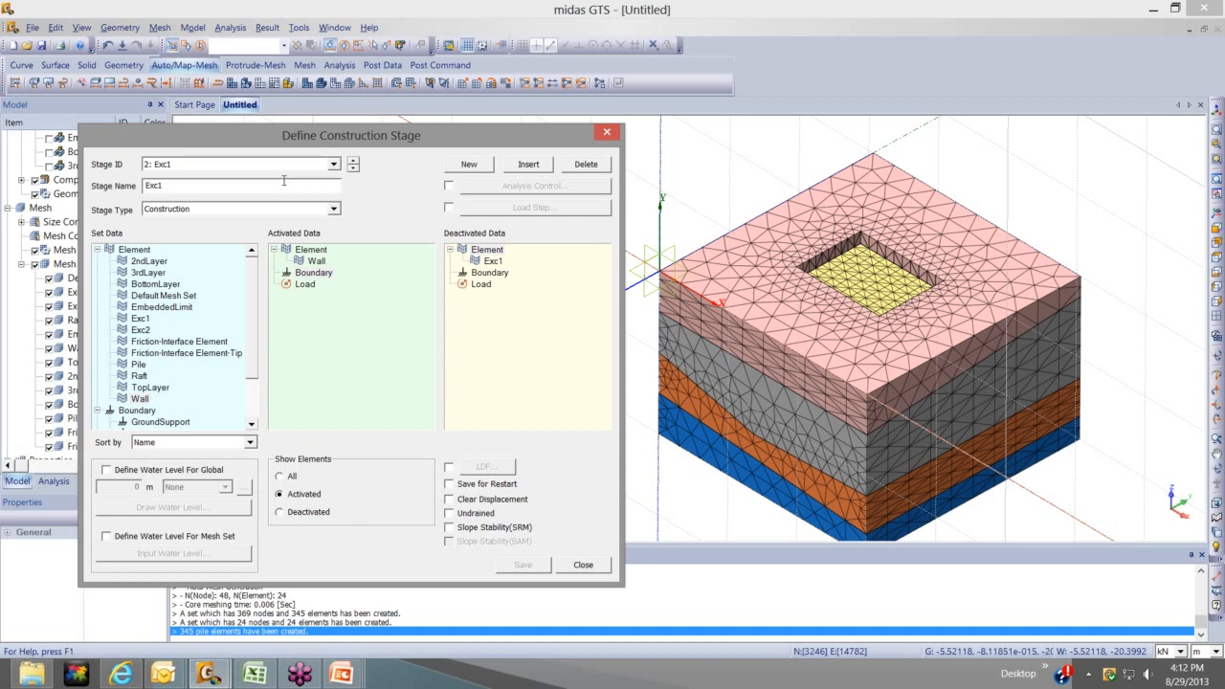
Add a new construction stage named Exc2, deactivate the Exc2 element set in it, and save it
click(469, 163)
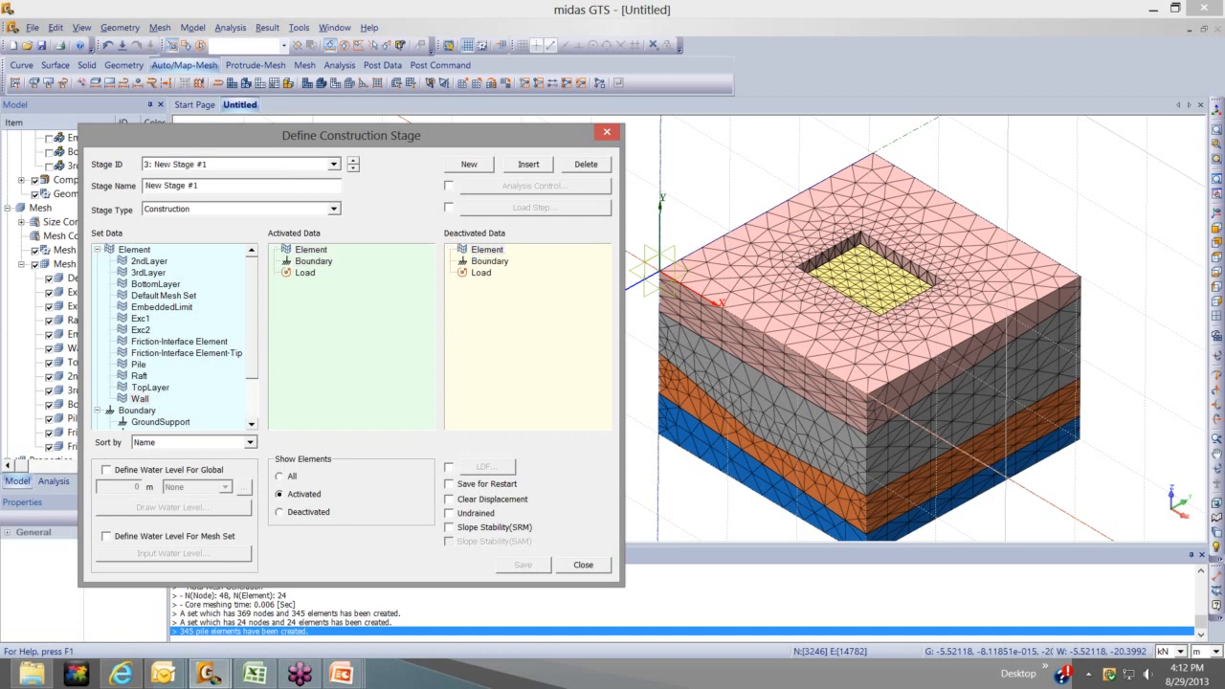
drag(145, 186, 1074, 314)
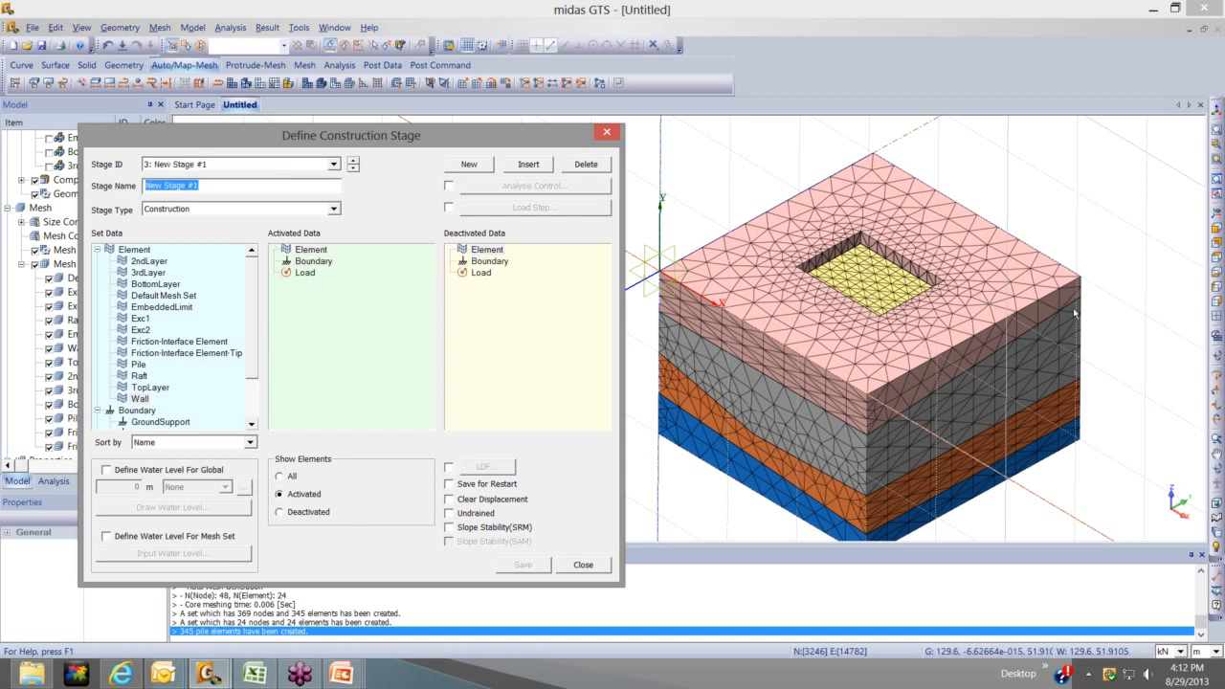
click(138, 199)
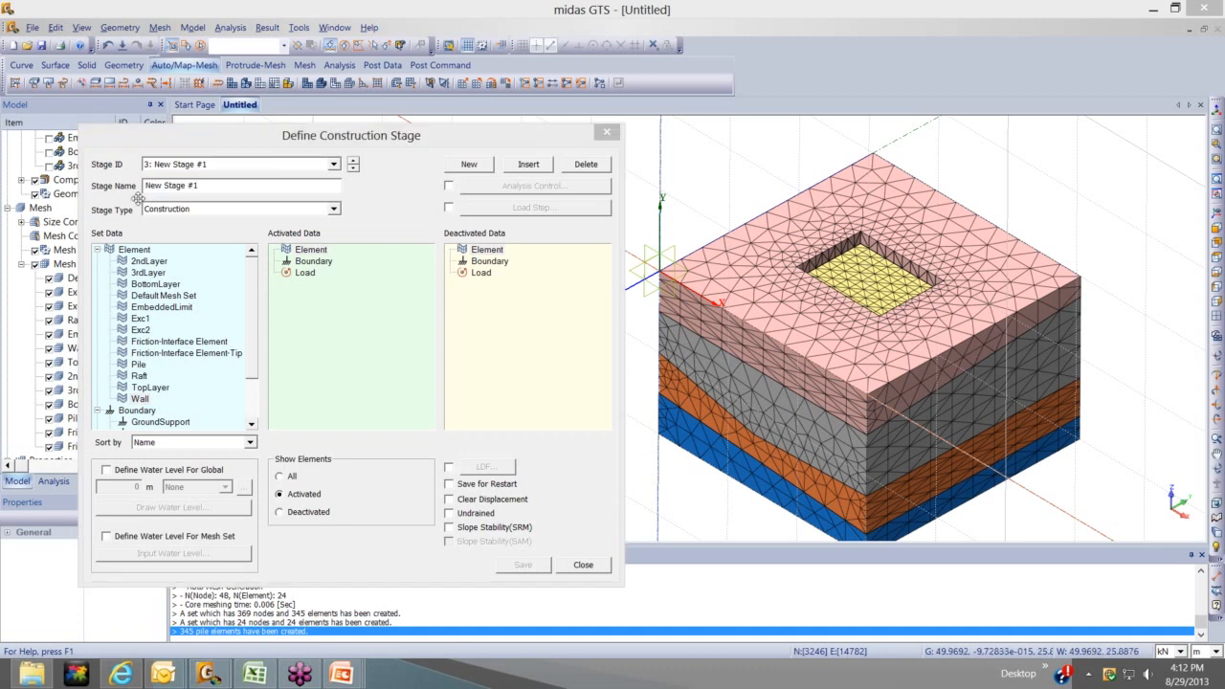
click(138, 199)
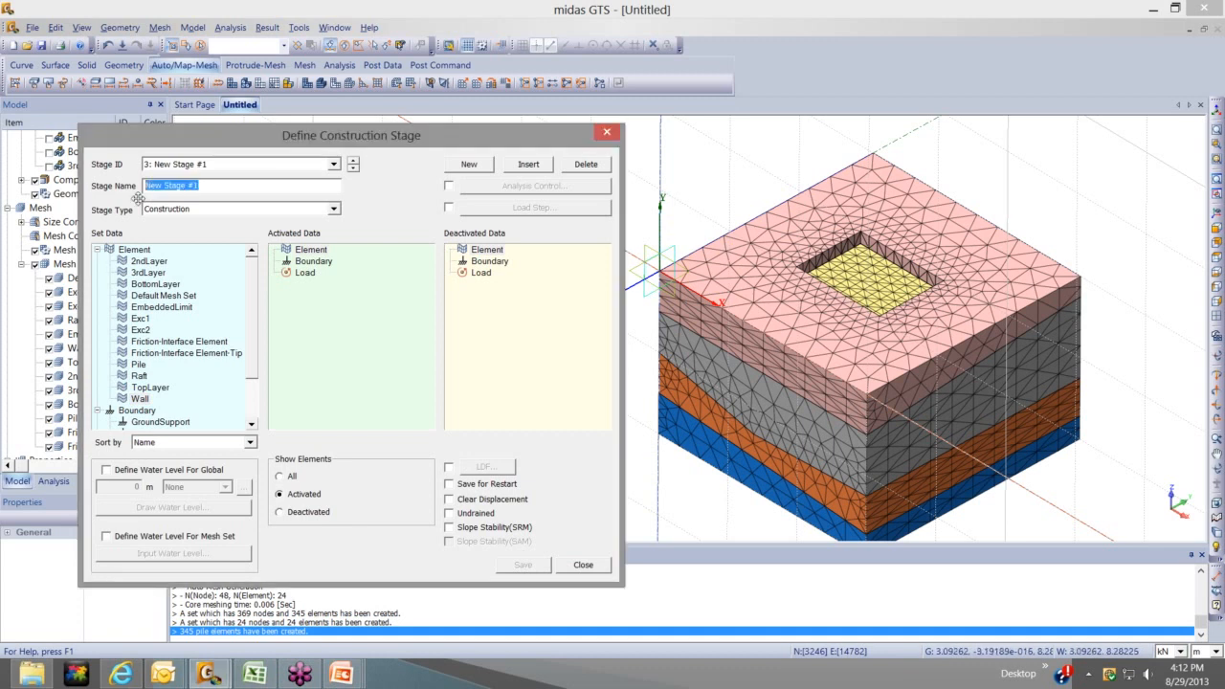
text(Exc2)
drag(170, 330, 457, 305)
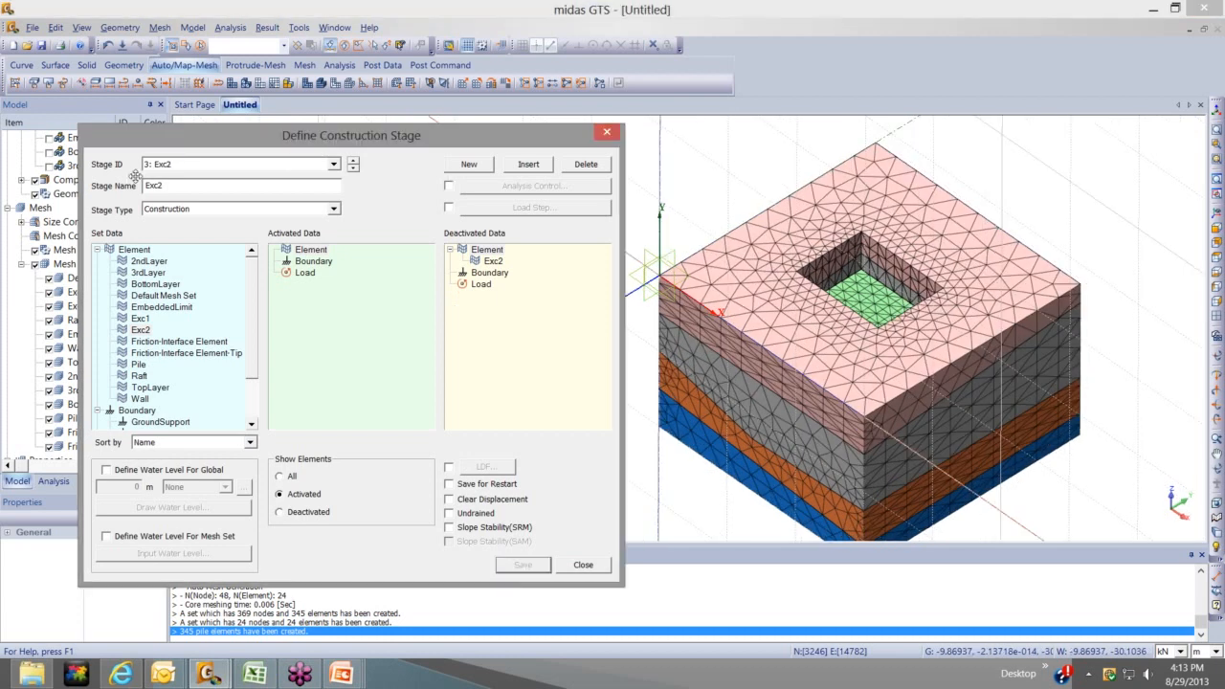
Add a new construction stage named Exc3 and deactivate the Raft element set in it
click(469, 165)
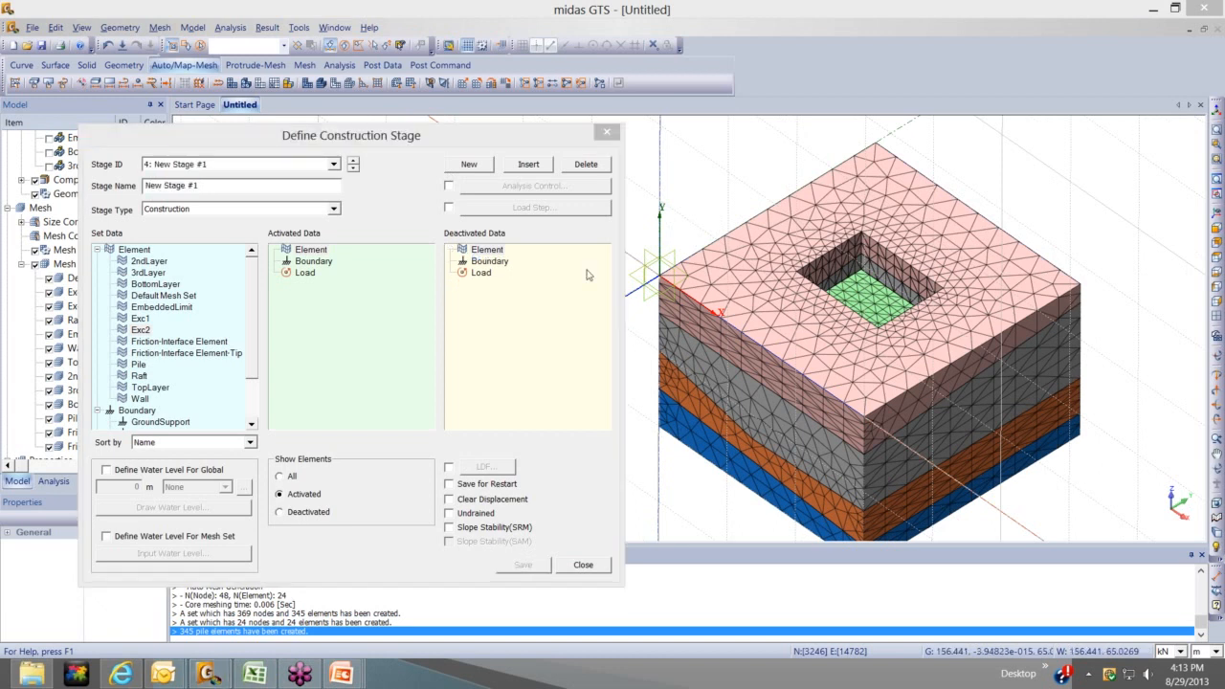
click(117, 182)
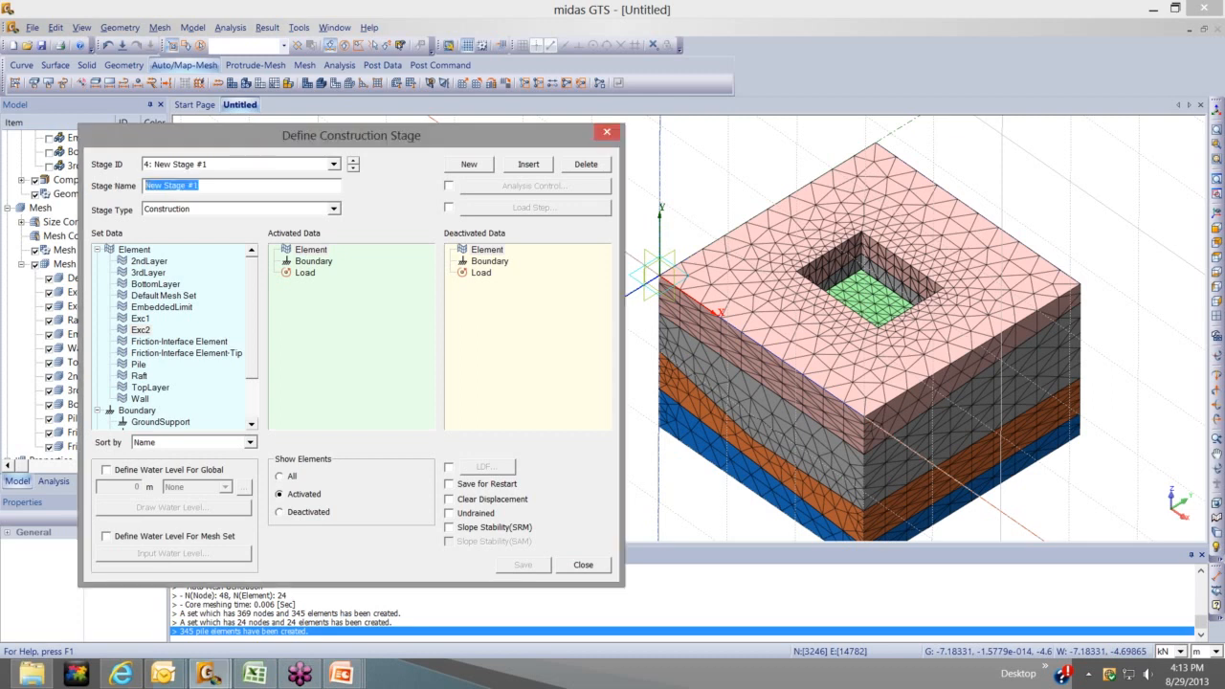
text(Exc3)
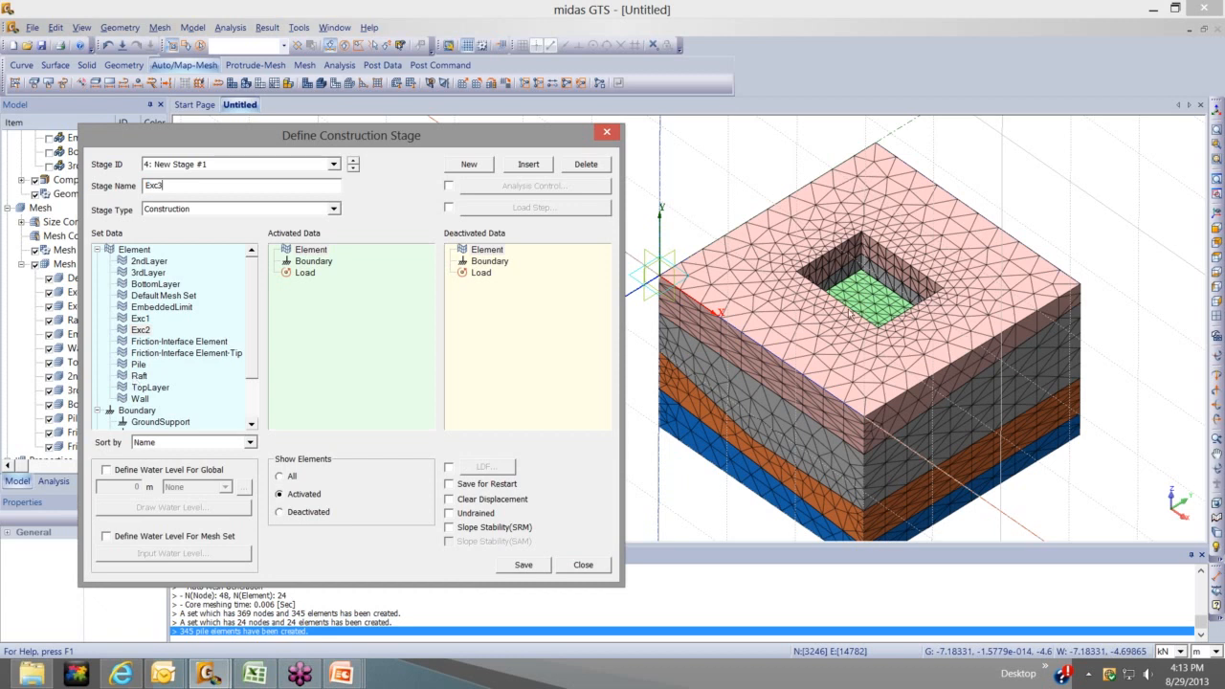
click(139, 366)
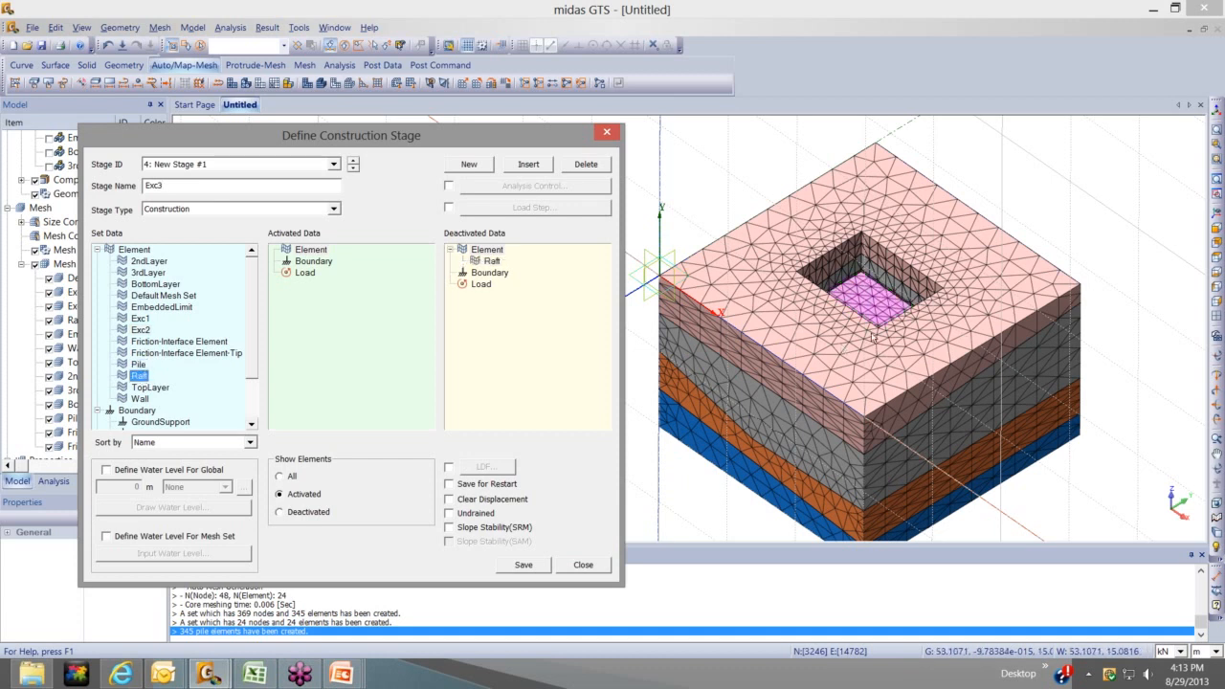
middle_drag(872, 337, 869, 358)
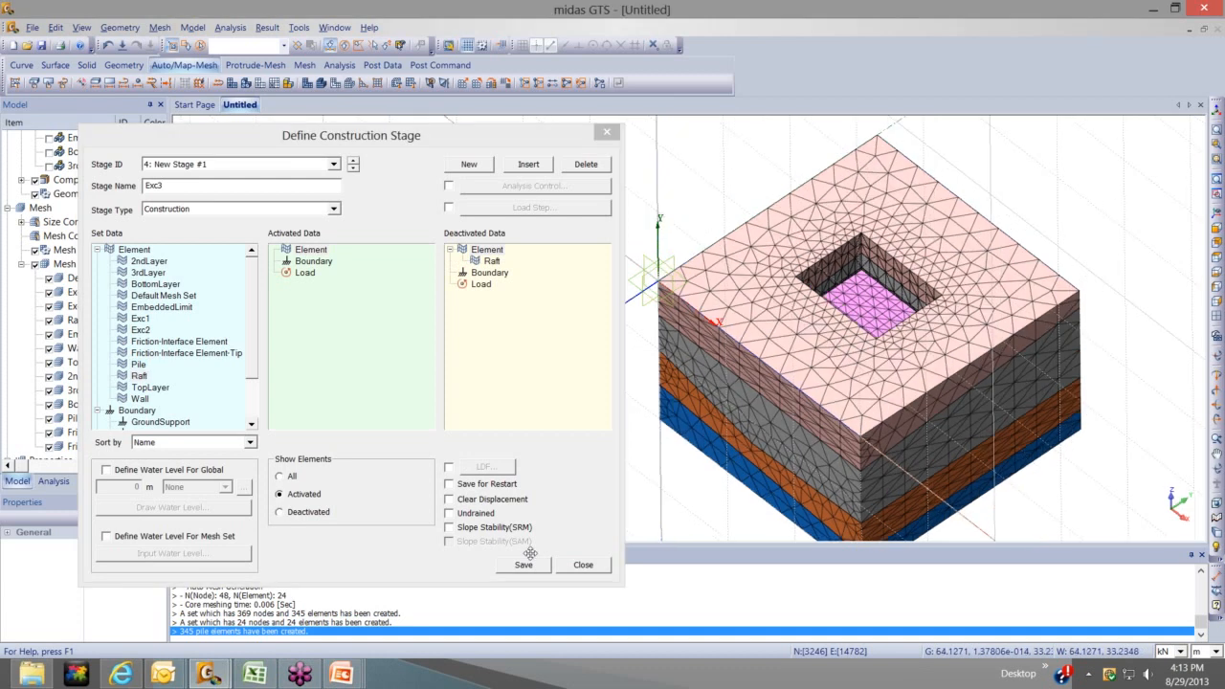
Save stage Exc3 and add a new construction stage named InstallPiles
click(523, 564)
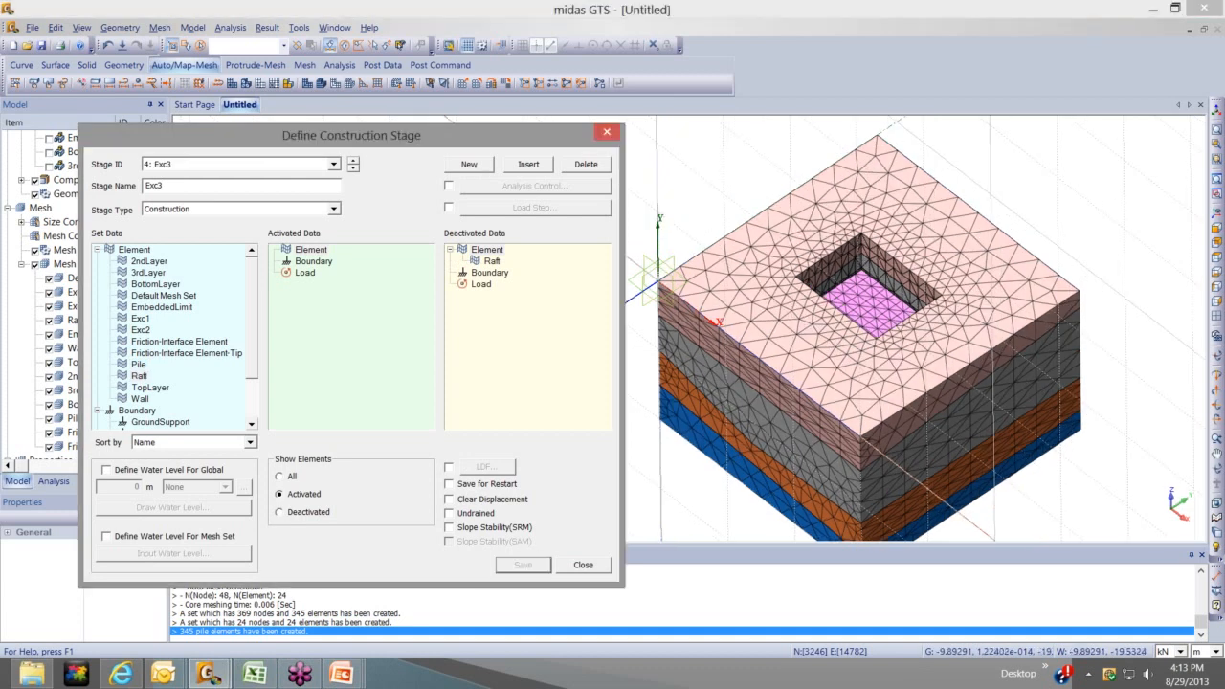
click(469, 165)
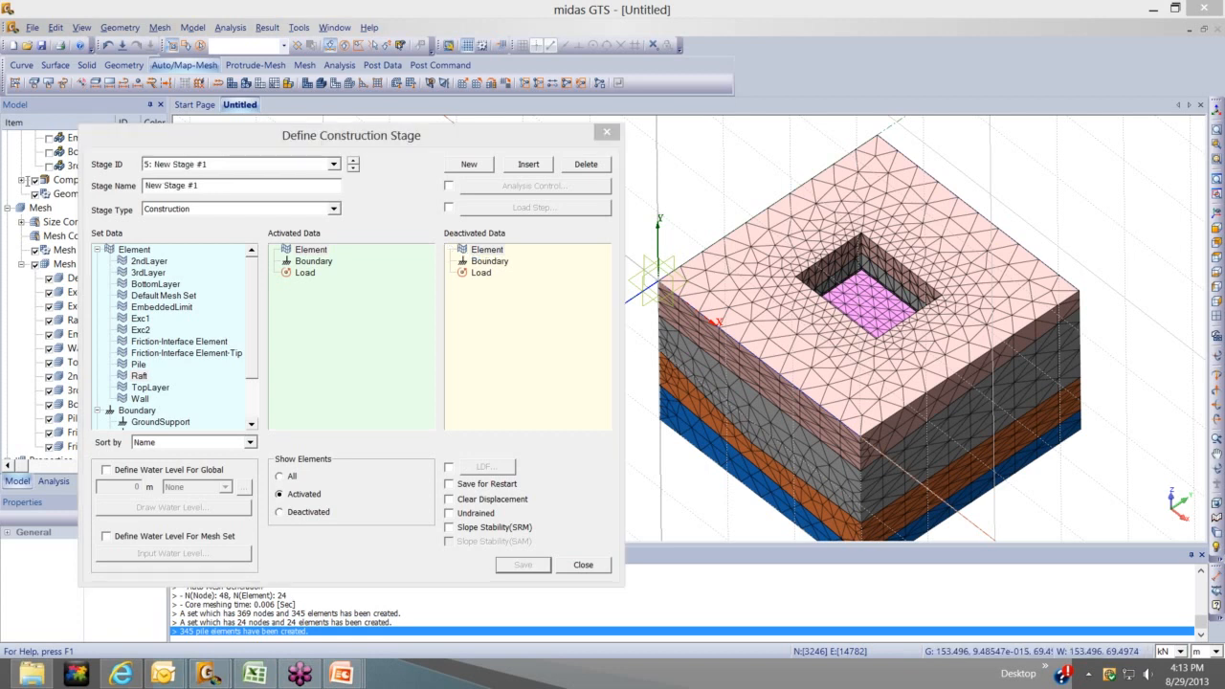
drag(203, 186, 28, 181)
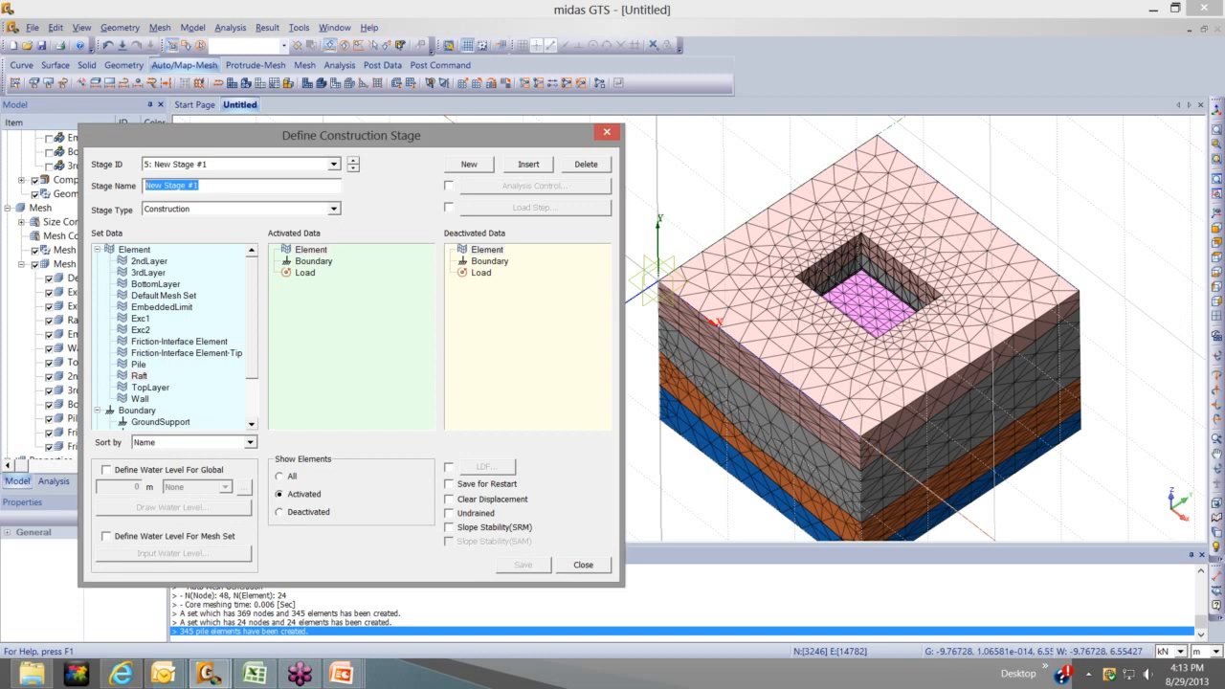
text(Ins)
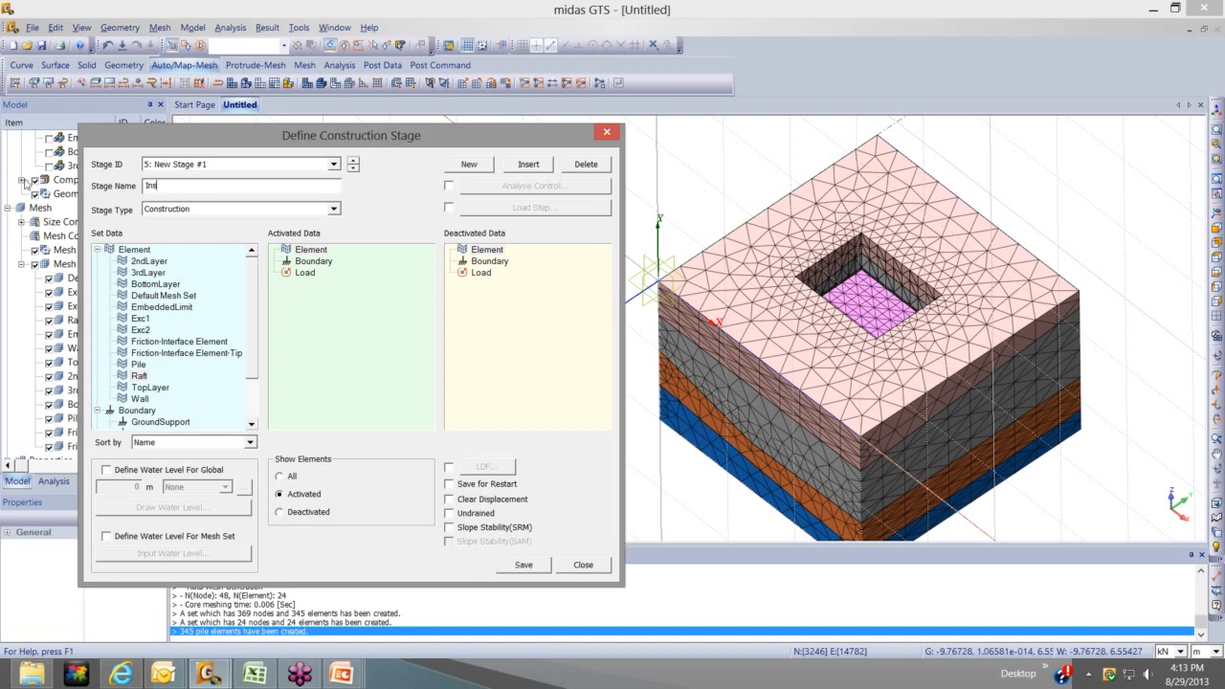
text(tallPiles)
Activate the Pile and both friction interface element sets plus the Piles boundary set in stage InstallPiles, and save the stage
drag(141, 363, 322, 310)
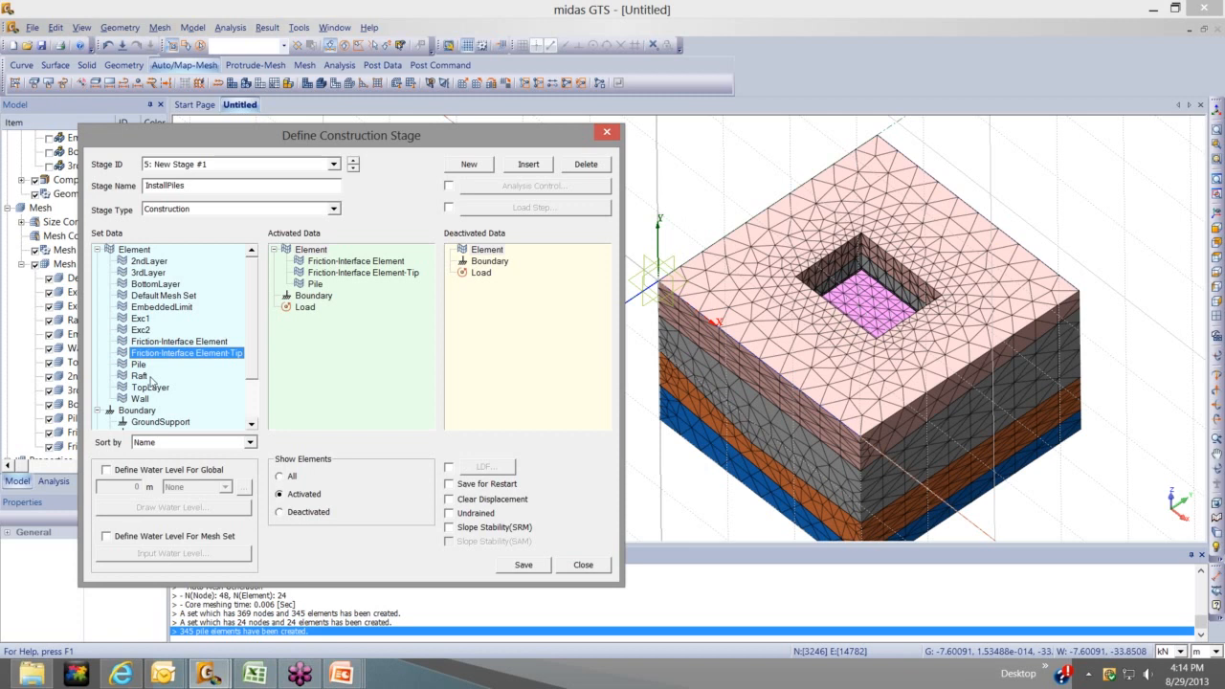
scroll(150, 381, down, 2)
drag(141, 376, 413, 357)
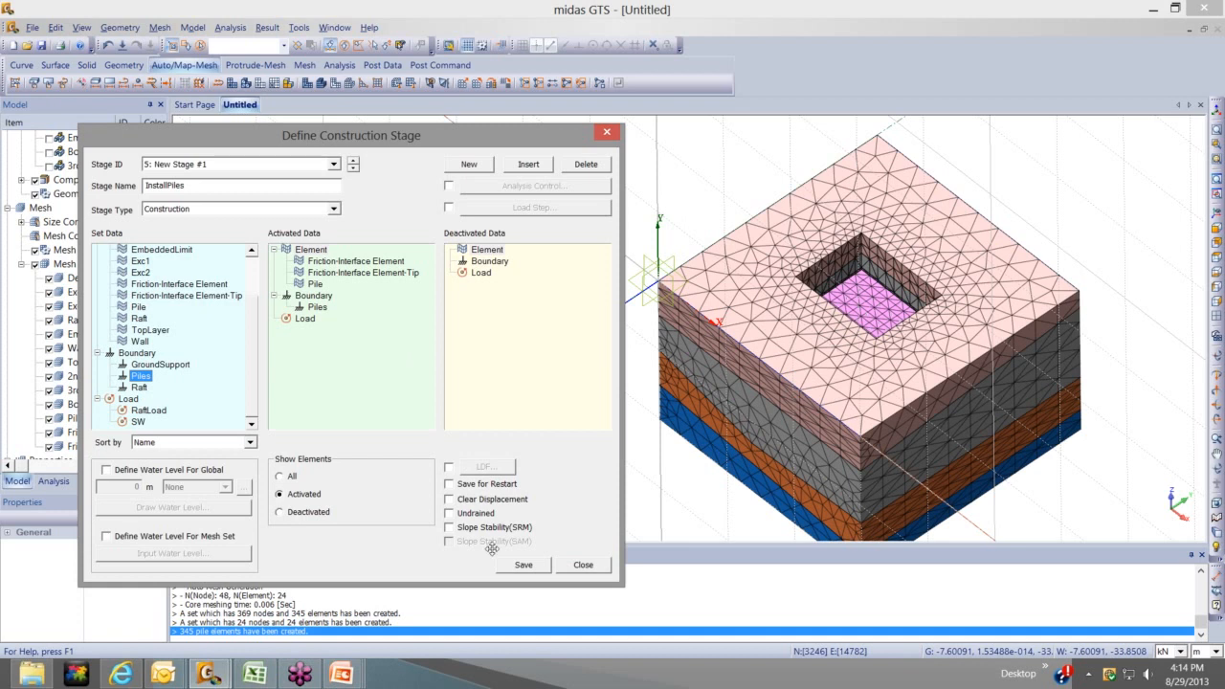
click(517, 565)
click(333, 165)
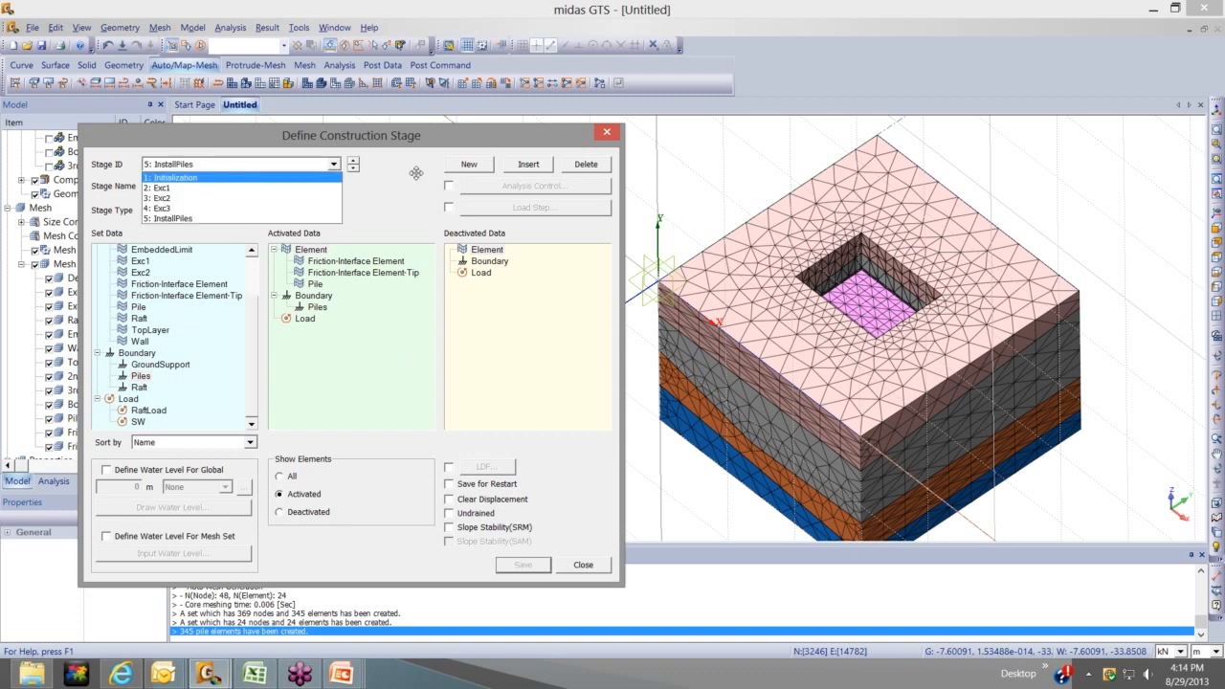
Add a new construction stage named Raft+Load
click(469, 164)
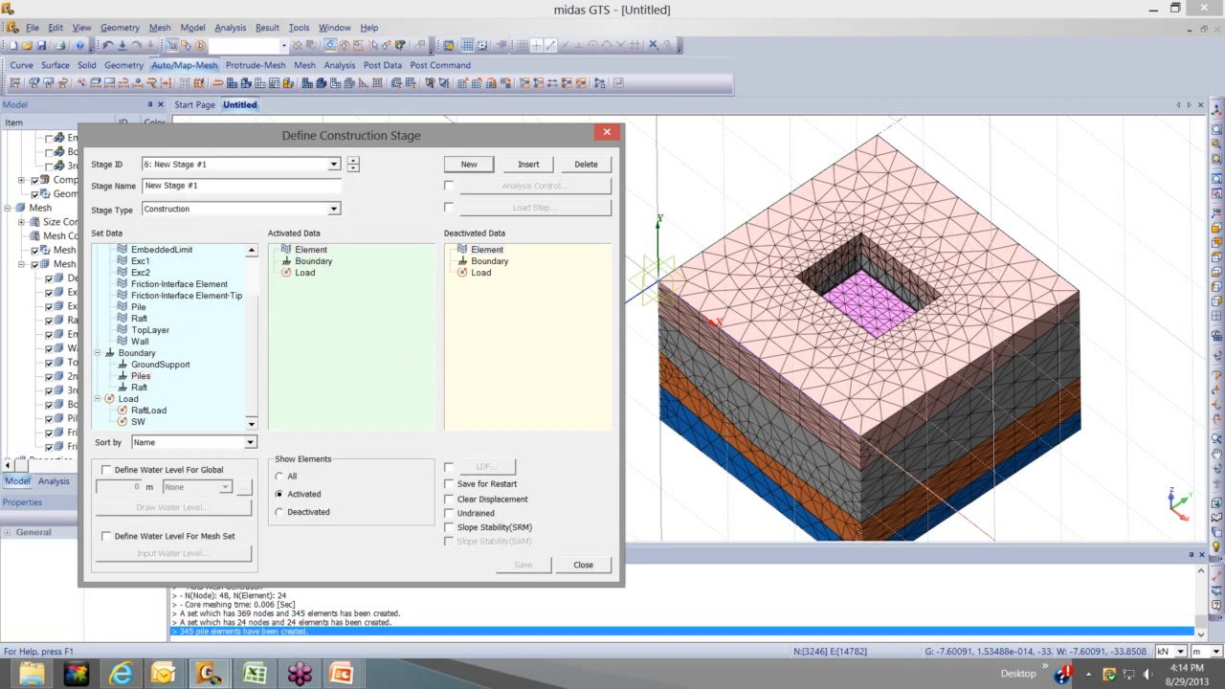
drag(144, 185, 275, 182)
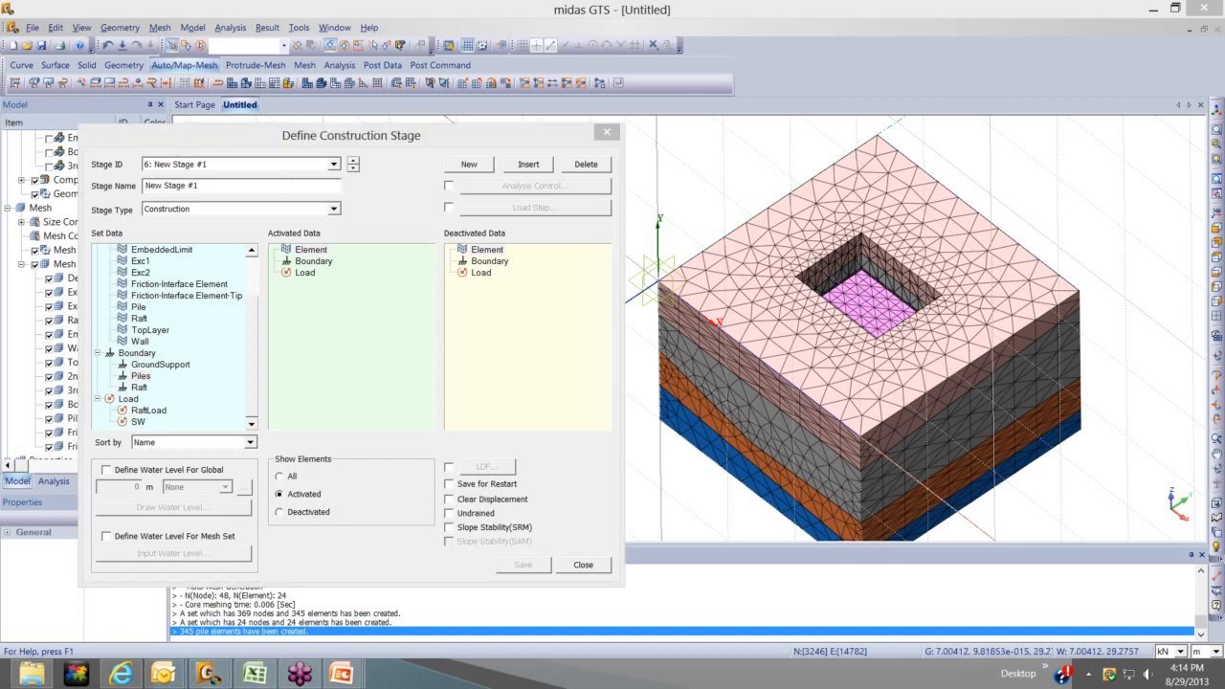
text(raft)
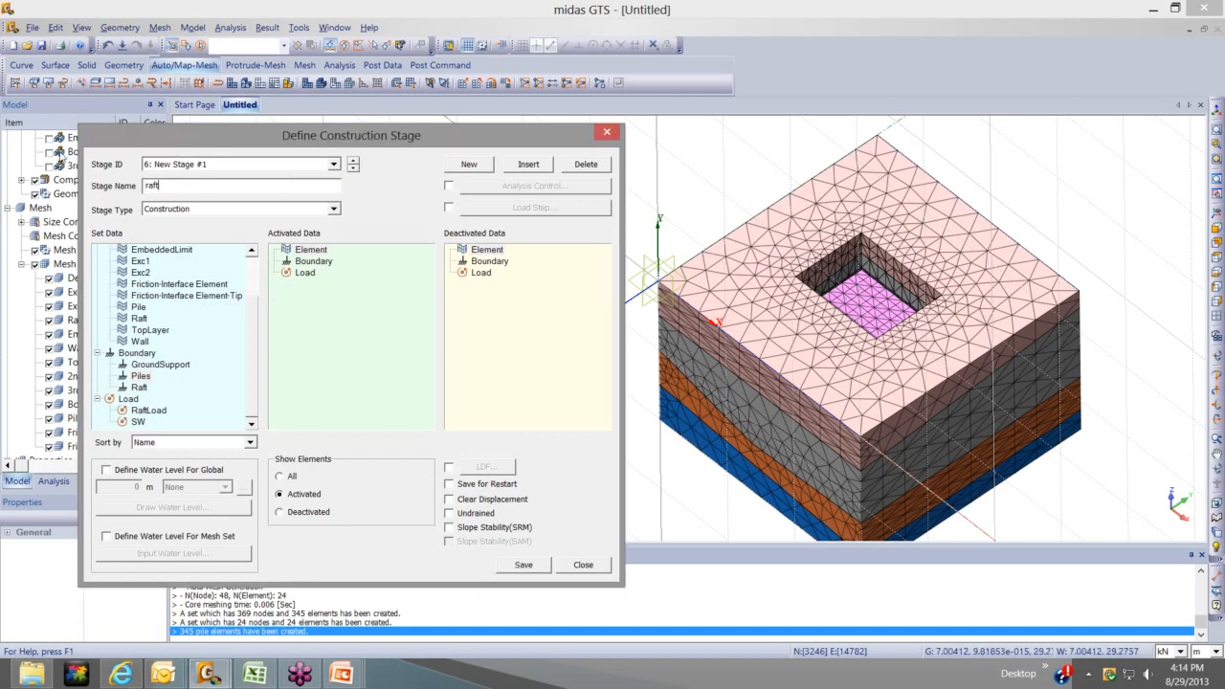
key(BackSpace)
key(BackSpace)
key(BackSpace)
key(BackSpace)
text(Raft+Load)
Activate the Raft element set, the Raft boundary set and the RaftLoad load set in stage Raft+Load
drag(139, 318, 318, 280)
drag(140, 387, 313, 297)
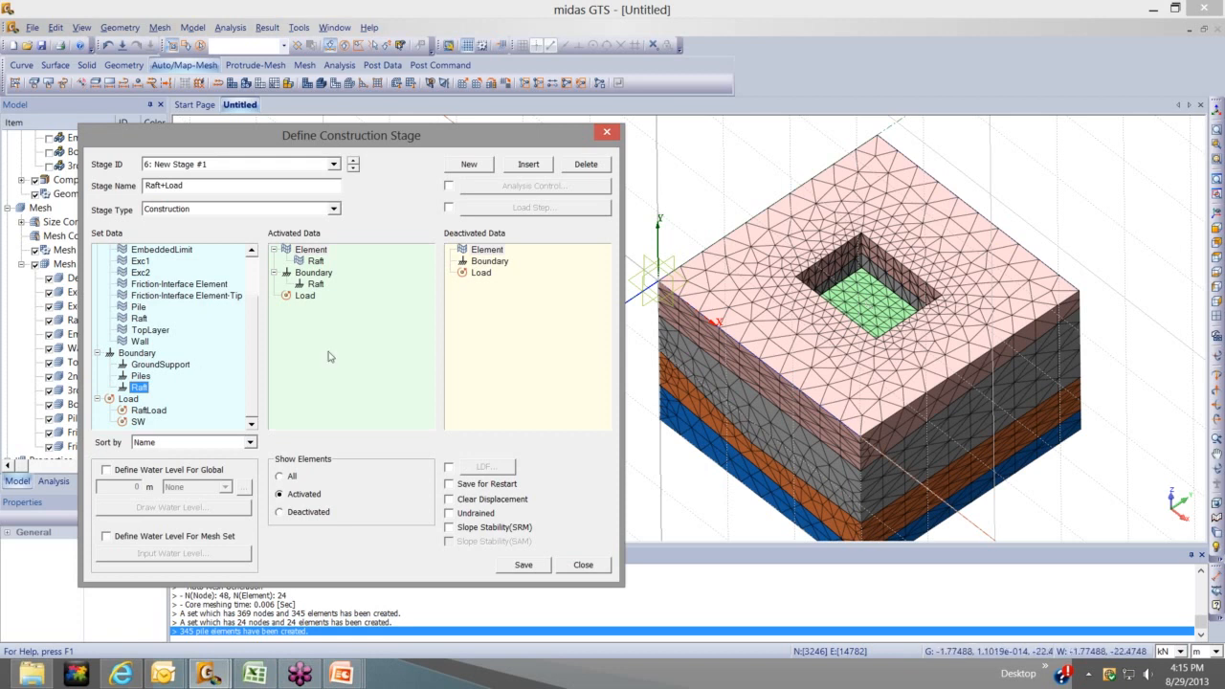
drag(149, 411, 335, 368)
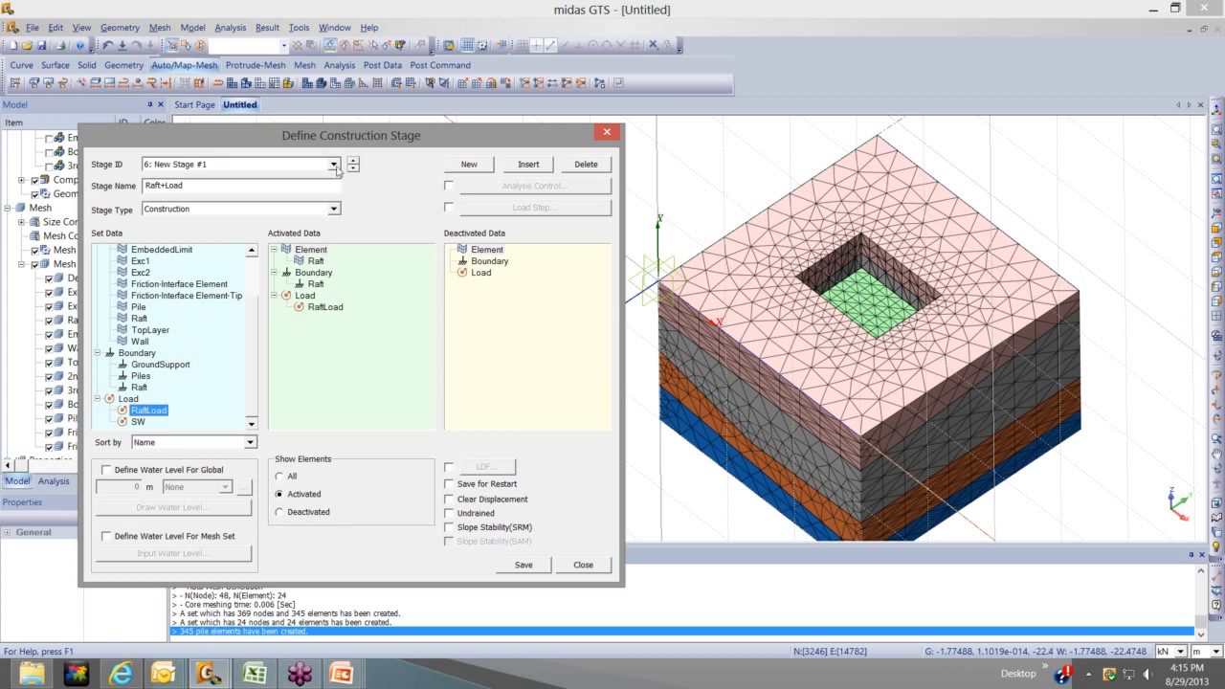
Review the activated and deactivated sets of the defined stages, starting from Initialization, and close the construction stage definition
click(308, 174)
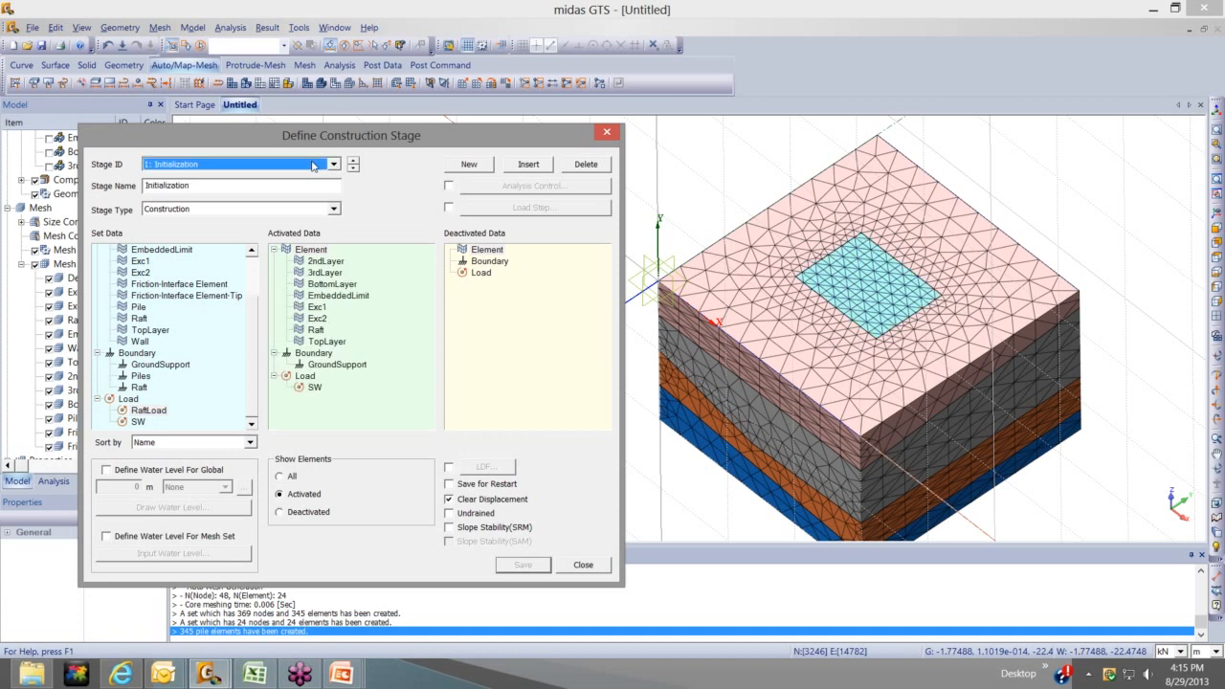
scroll(313, 166, down, 1)
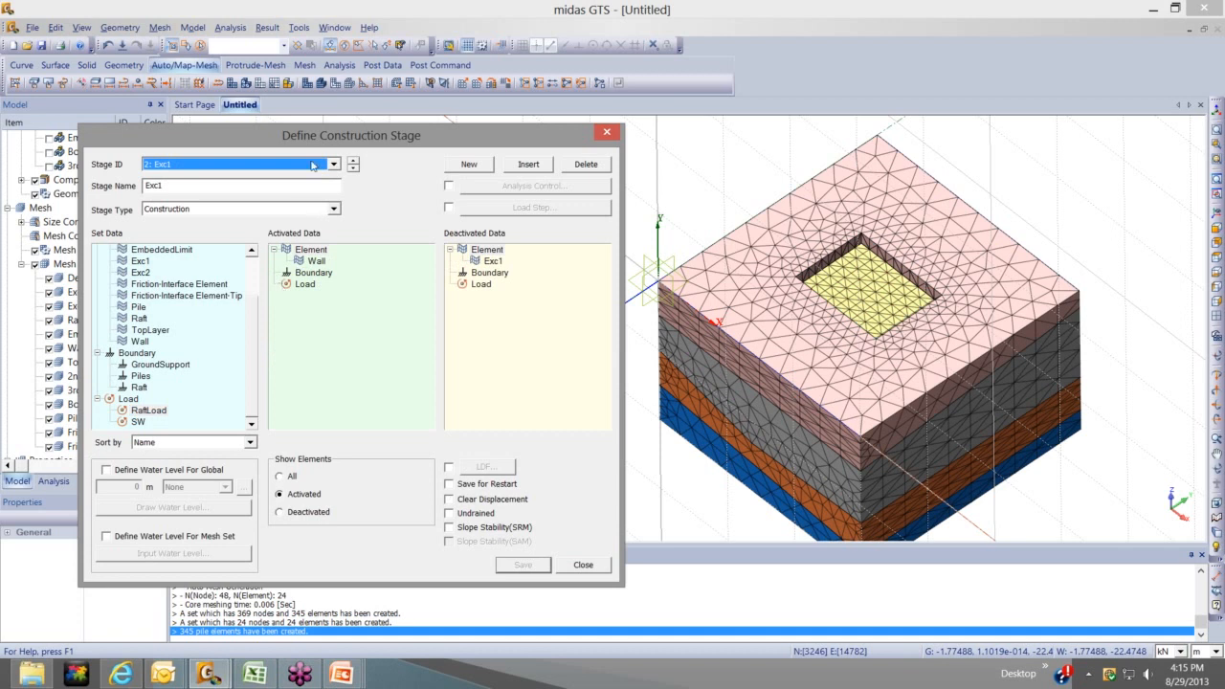
scroll(313, 164, down, 1)
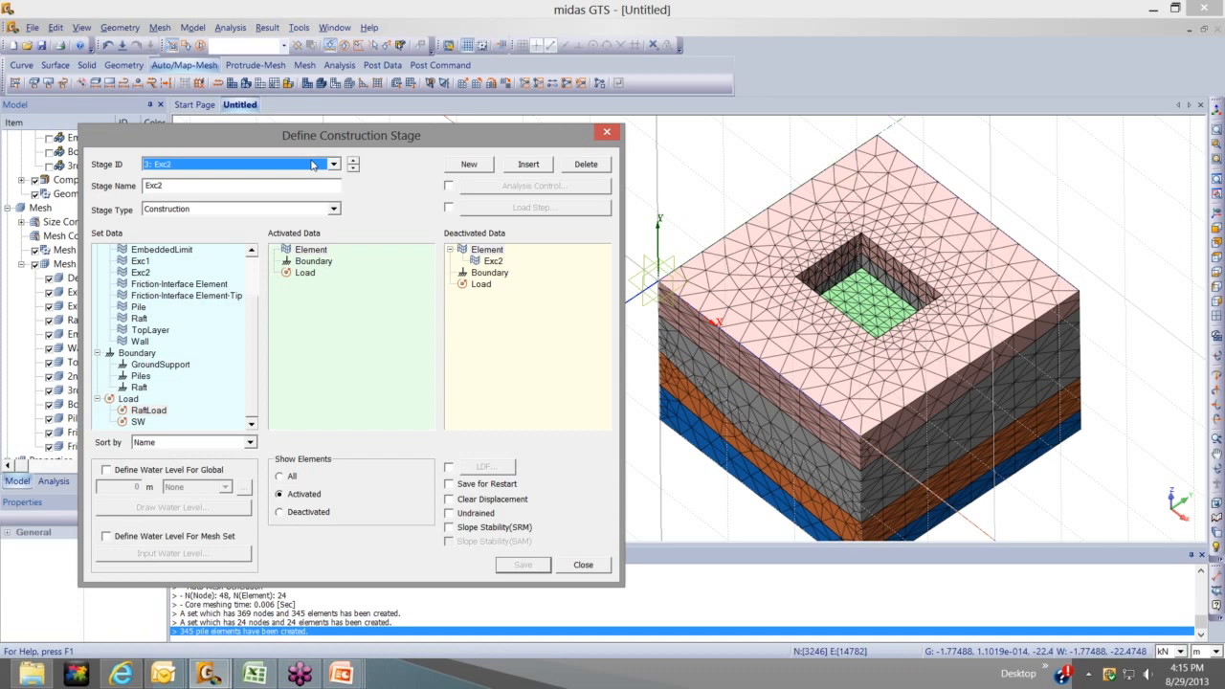
scroll(313, 164, down, 1)
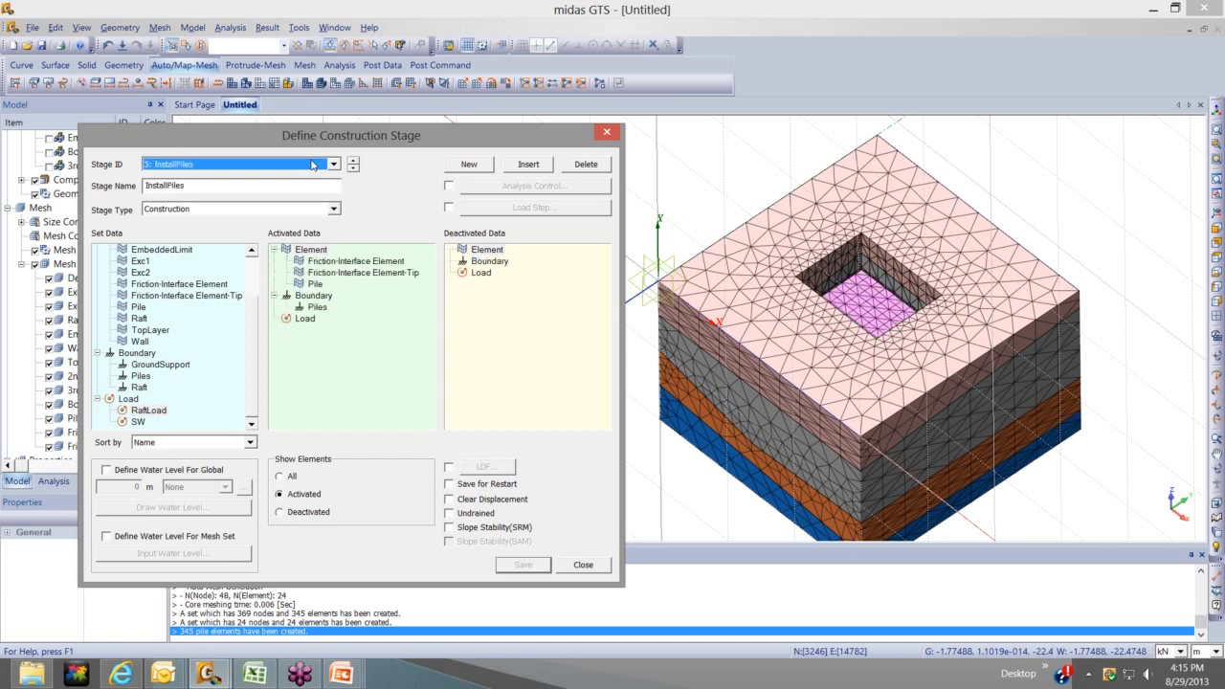
scroll(313, 165, up, 3)
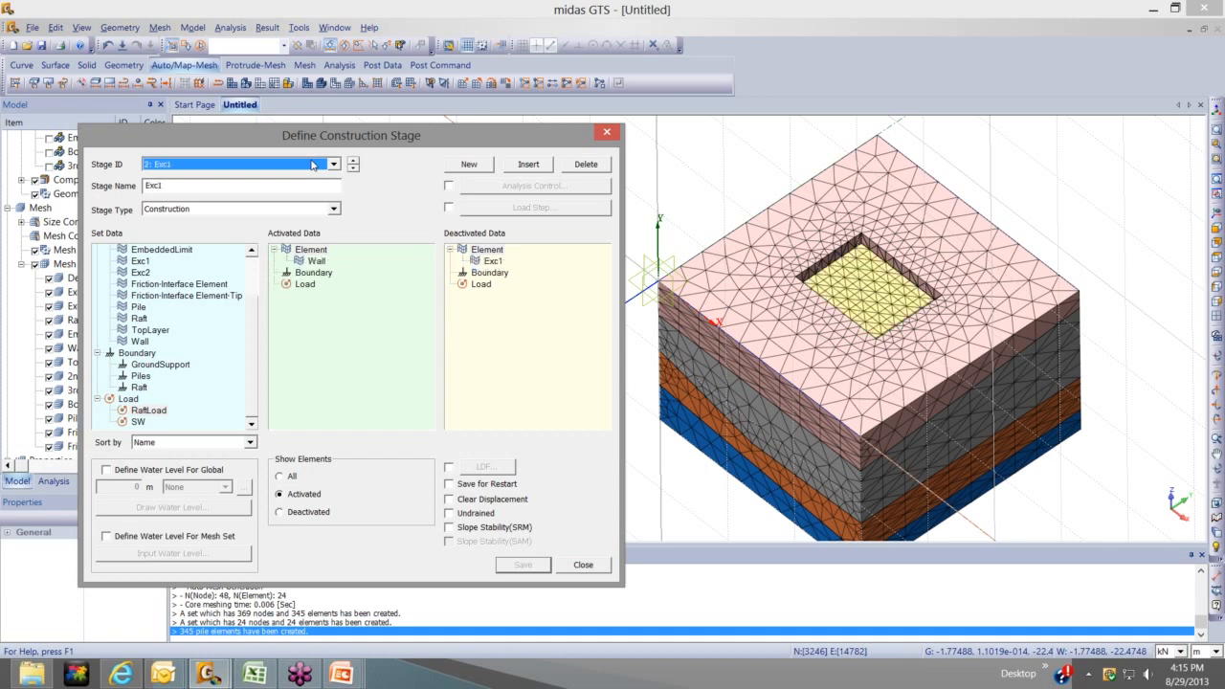
scroll(313, 165, up, 1)
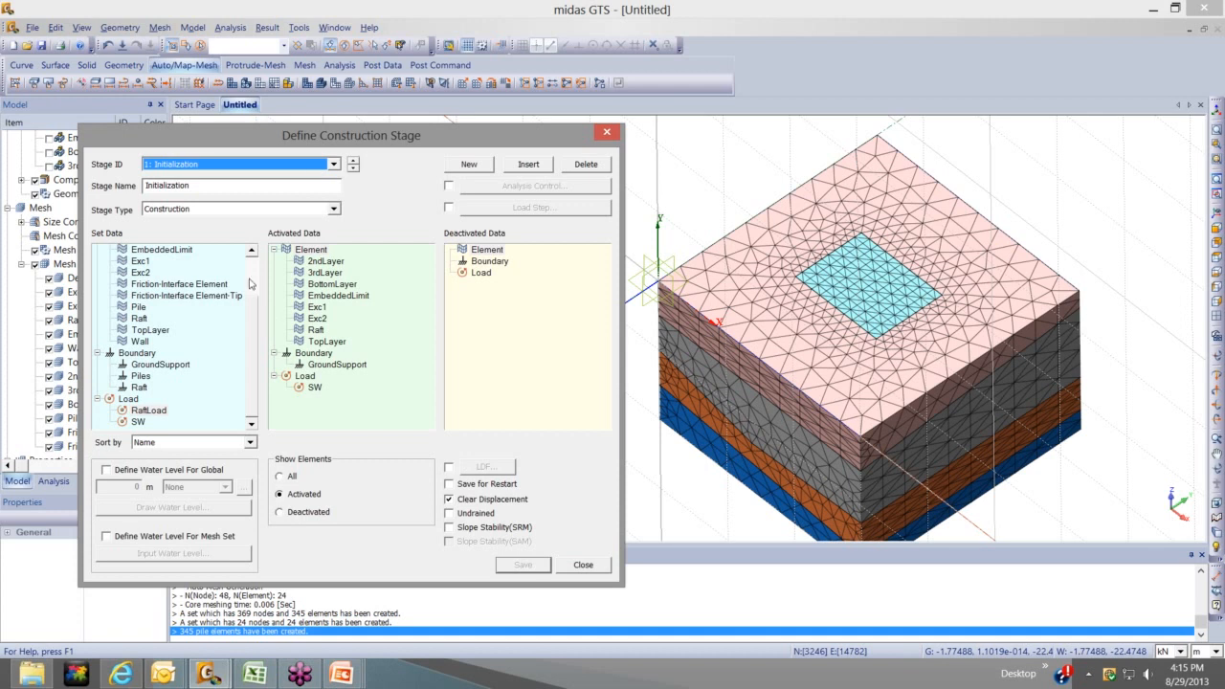
scroll(248, 283, up, 2)
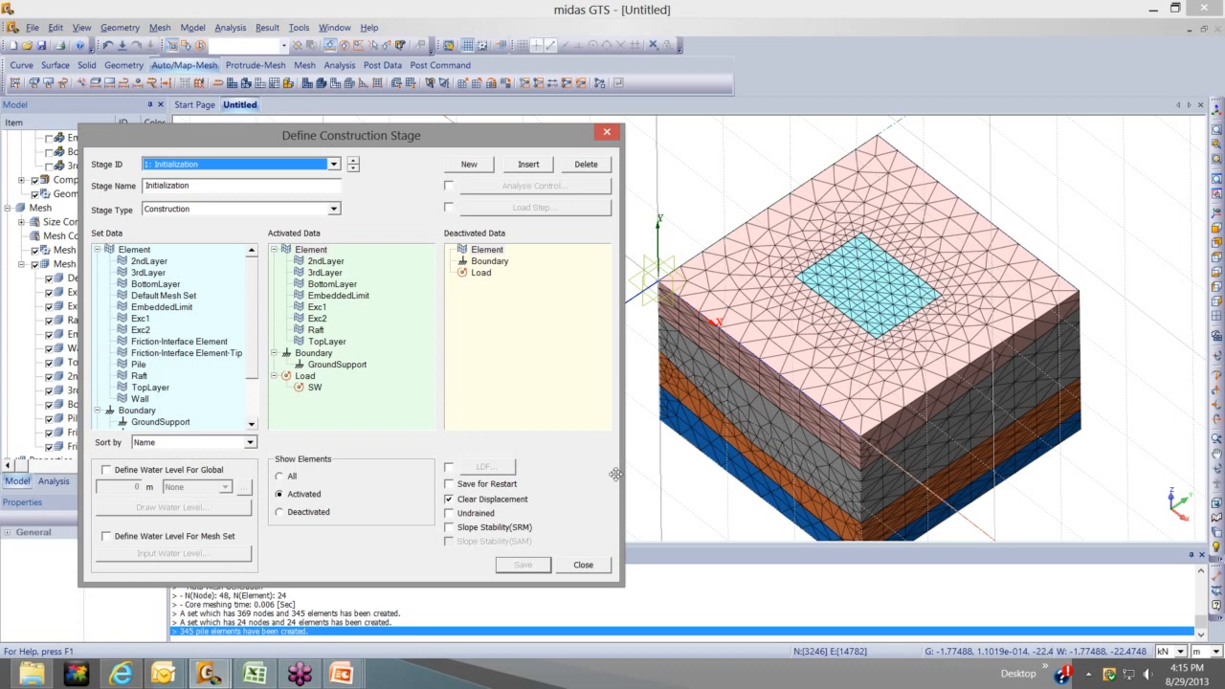
click(584, 566)
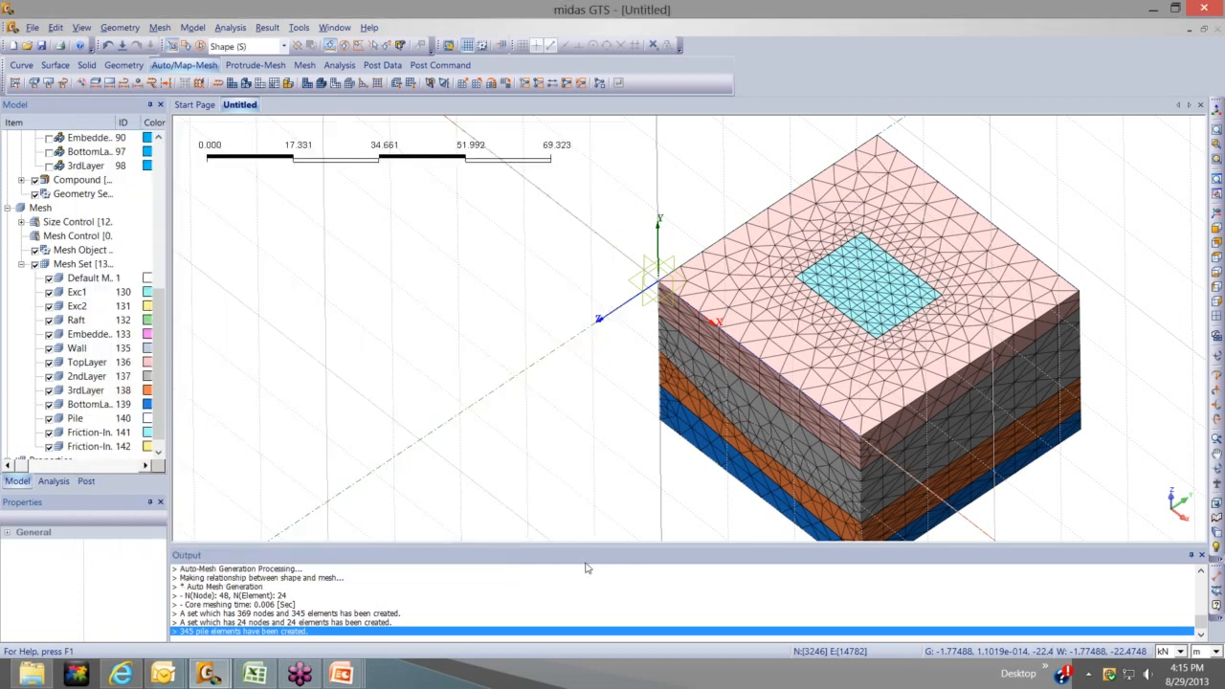
Start a new analysis case and set its analysis type to Construction Stage
click(231, 28)
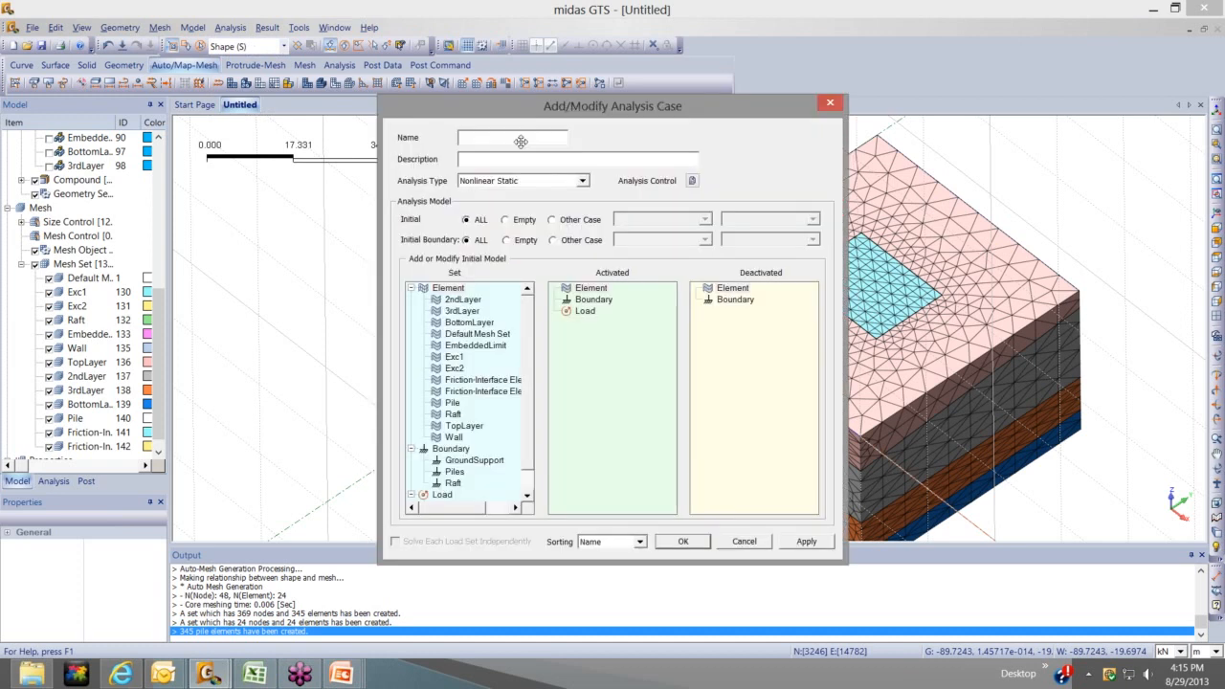
drag(586, 106, 520, 121)
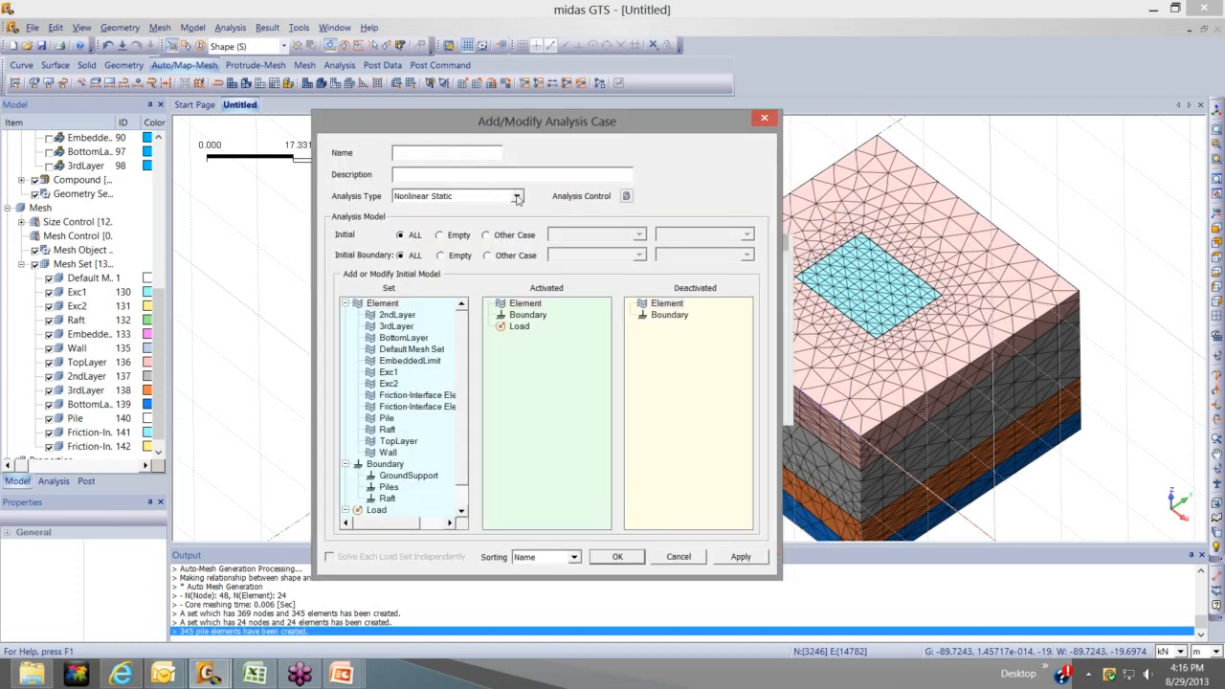
click(517, 196)
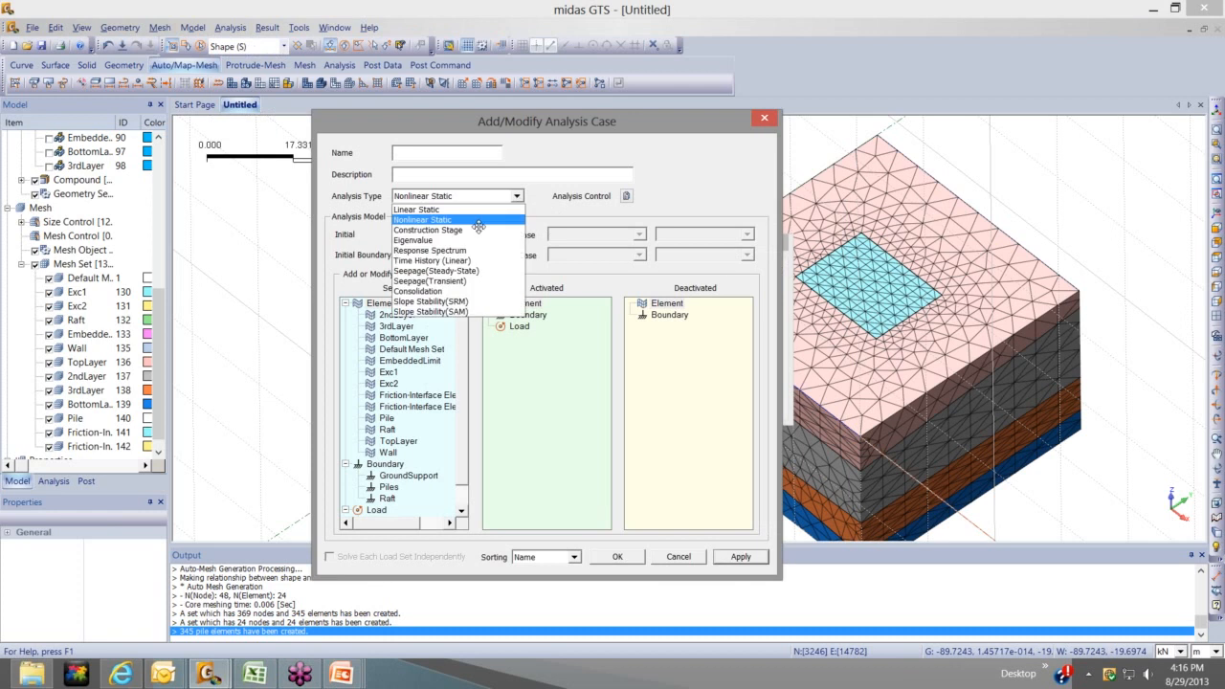
click(478, 231)
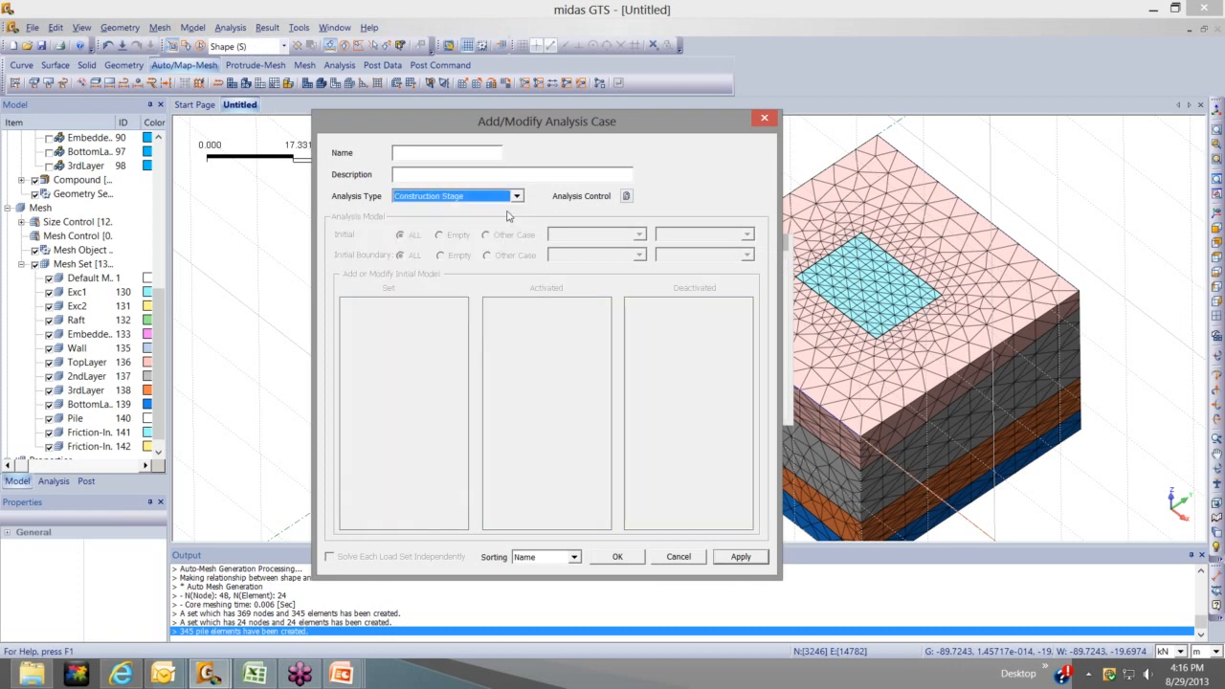
Switch the analysis type to Linear Static to examine its available model sets, and return it to Construction Stage
click(506, 197)
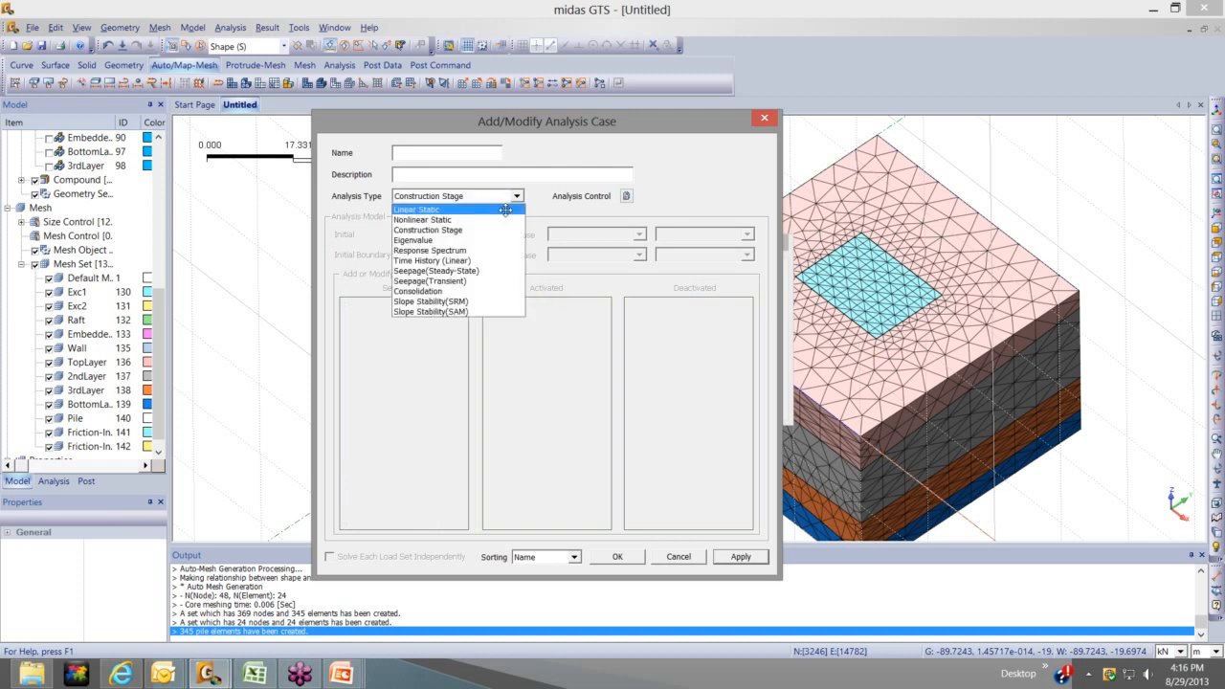
click(506, 210)
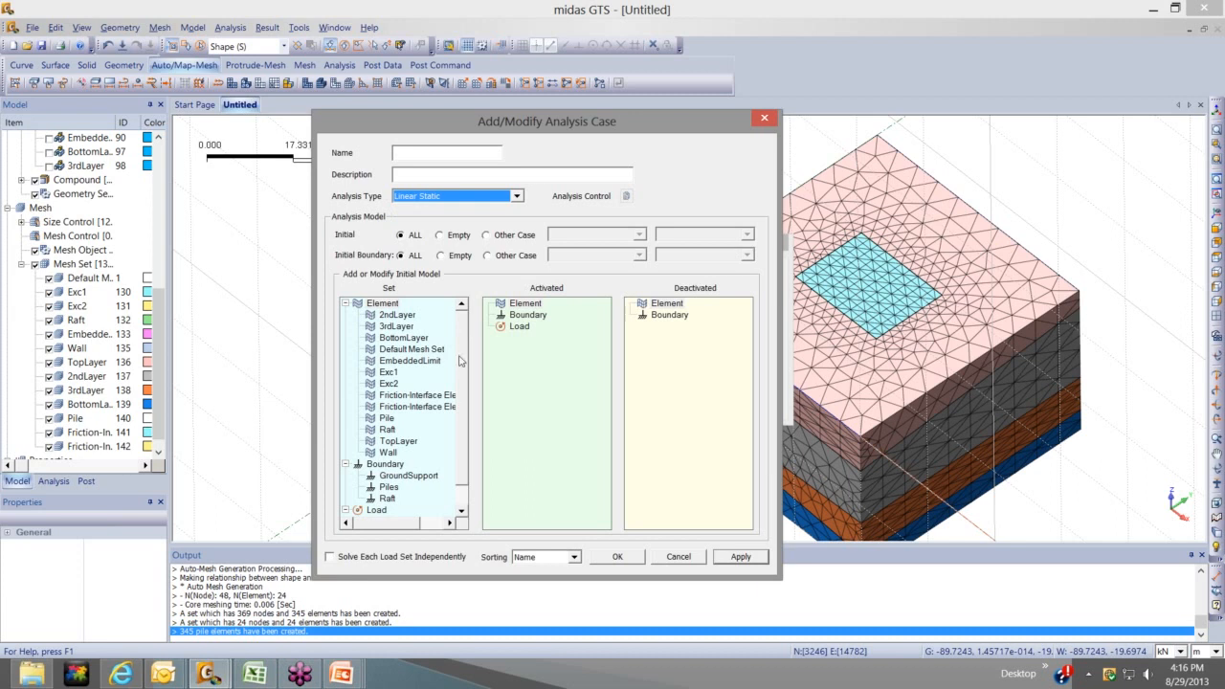
scroll(400, 361, down, 1)
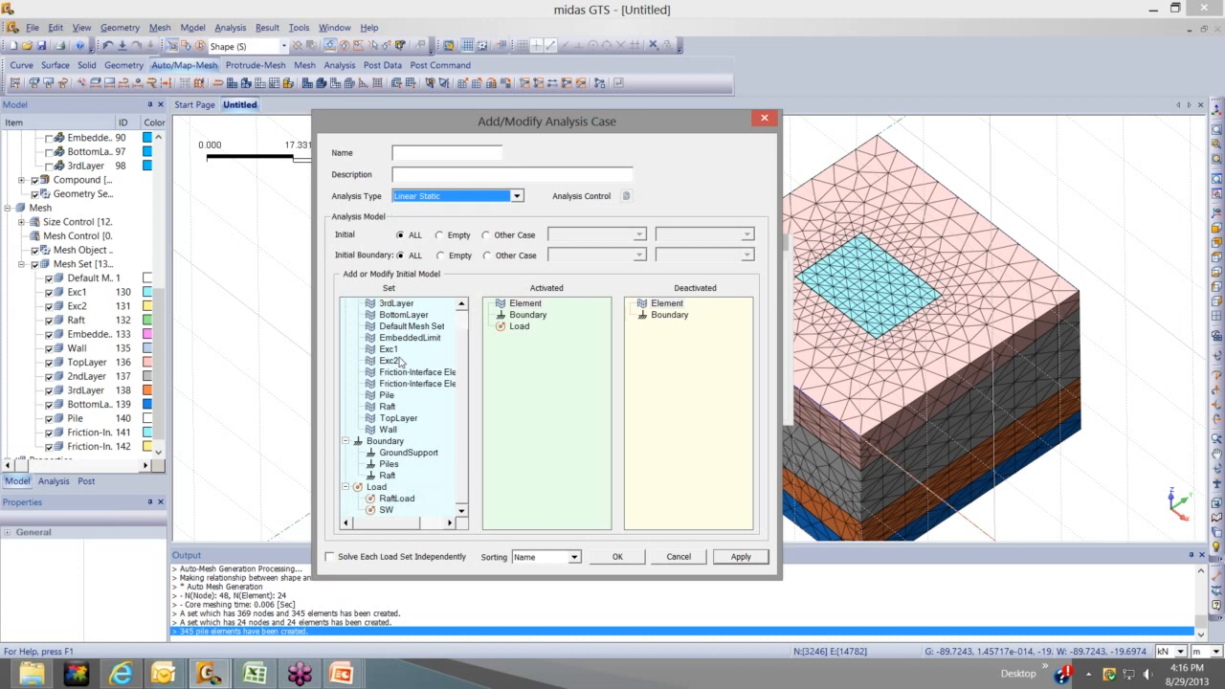
scroll(400, 361, up, 1)
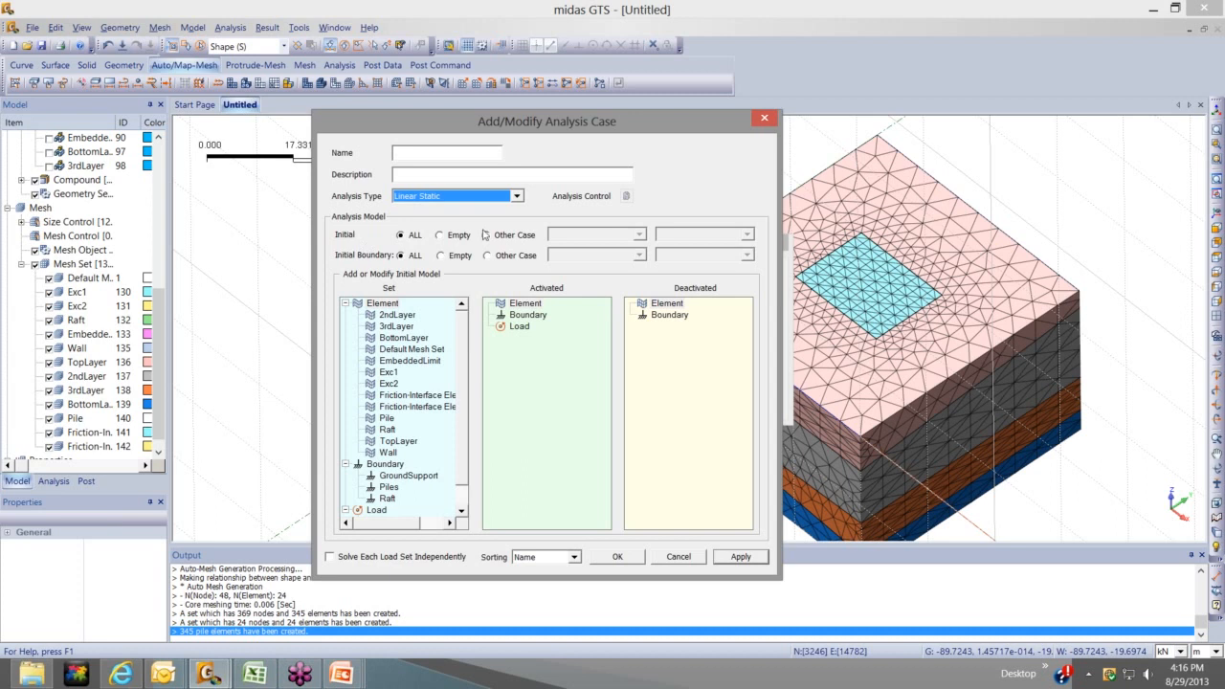
click(520, 196)
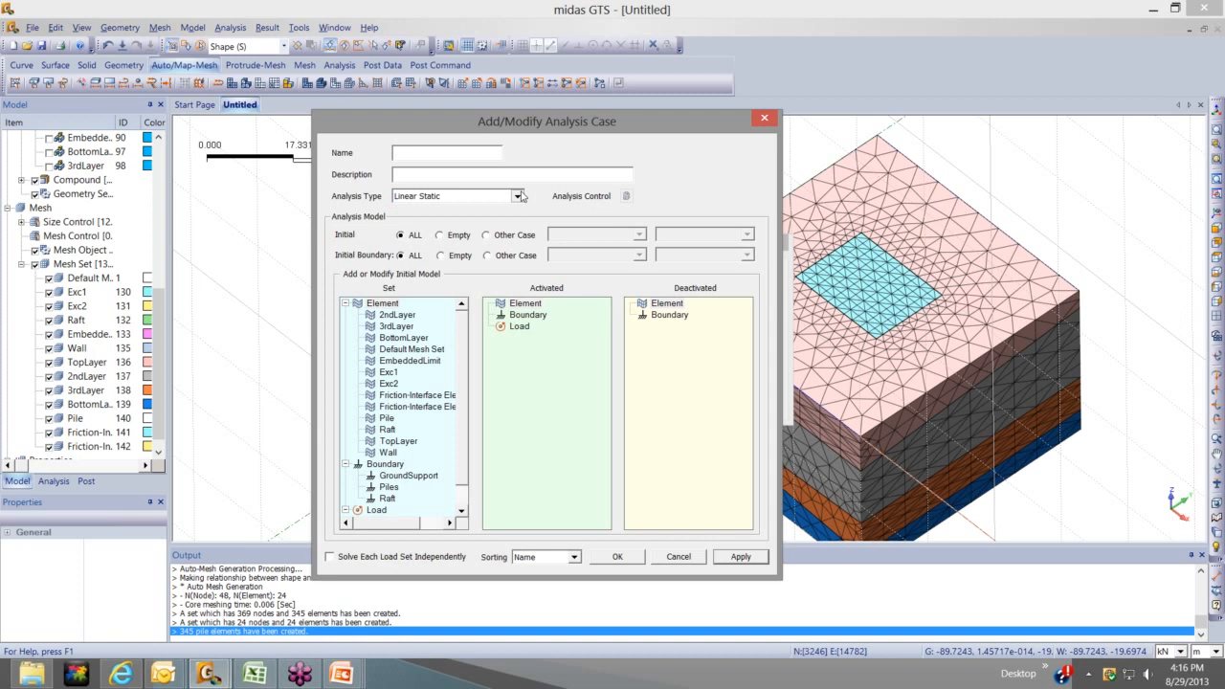
click(520, 196)
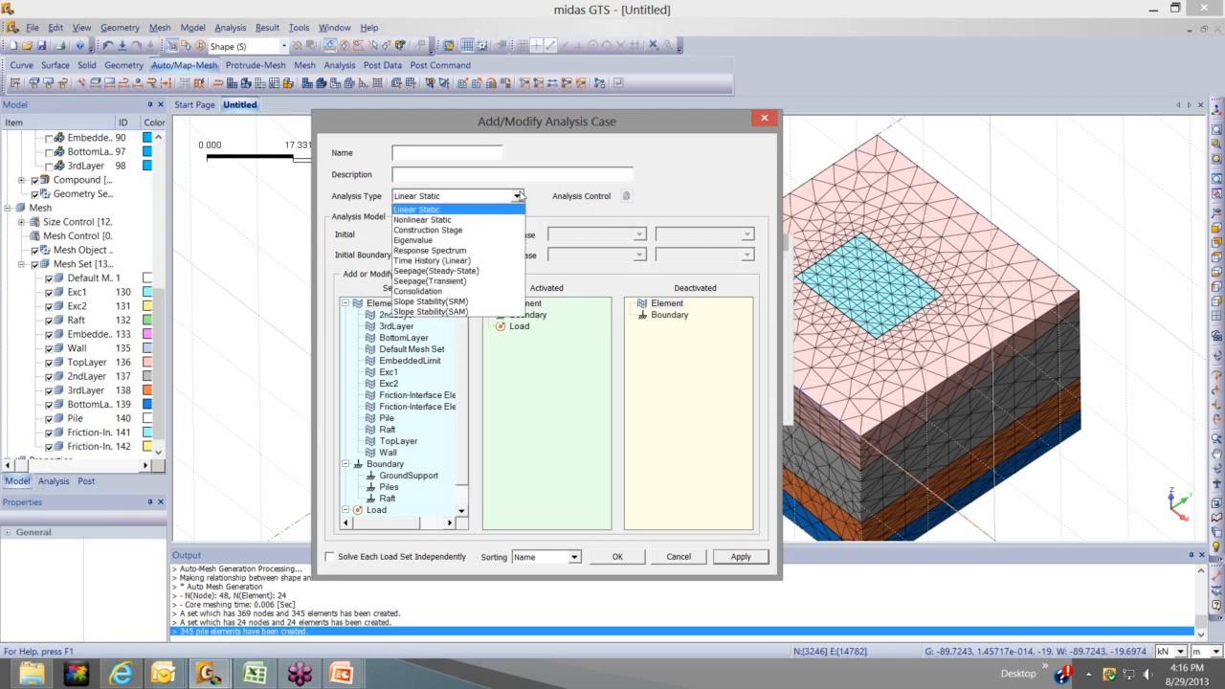
click(520, 196)
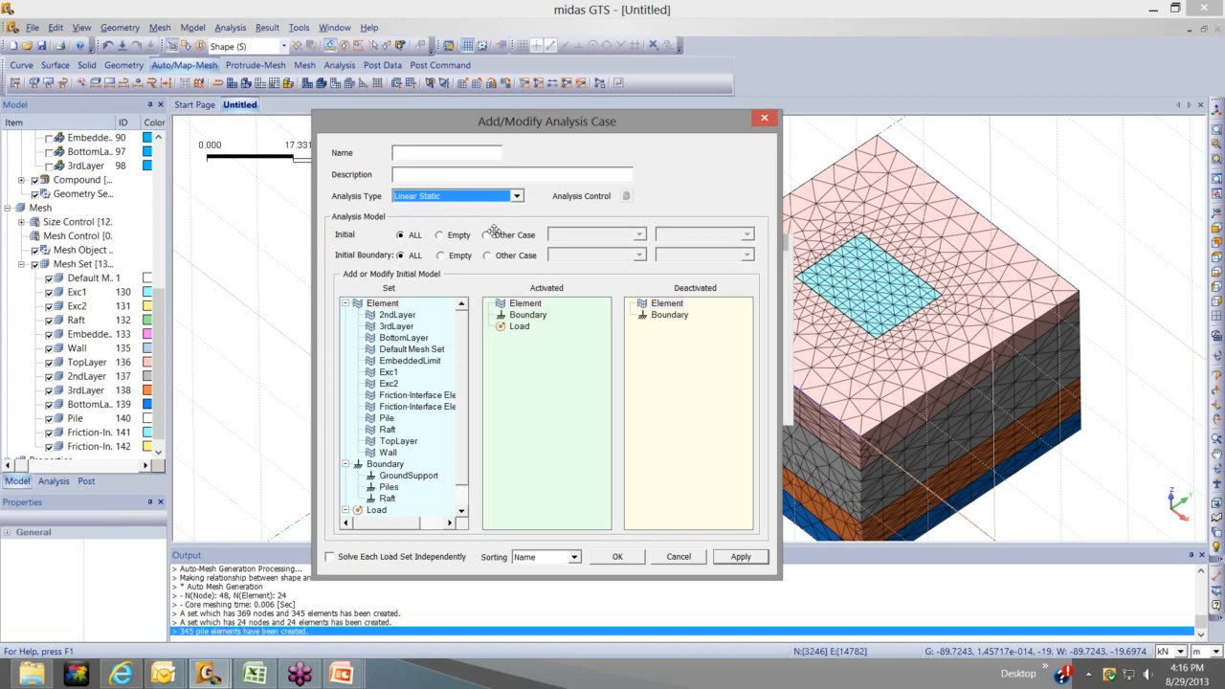
click(493, 231)
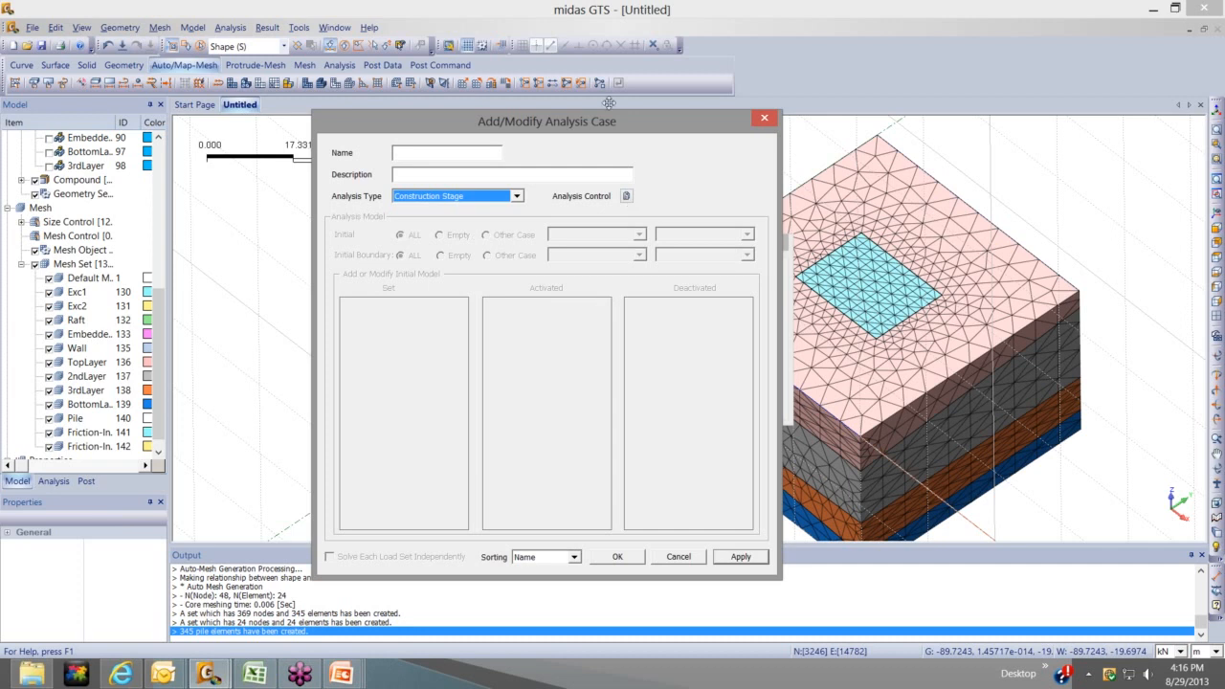
Review the construction stage, nonlinear and seepage settings of the case's analysis control, and accept them
click(626, 195)
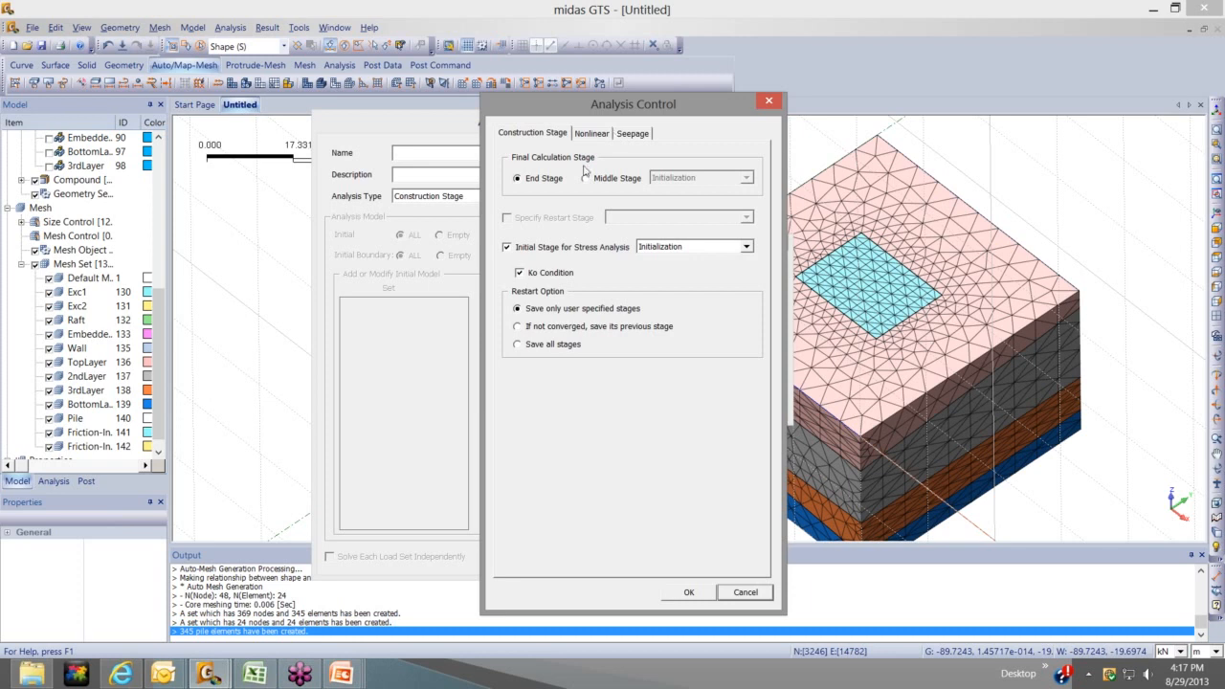
click(592, 133)
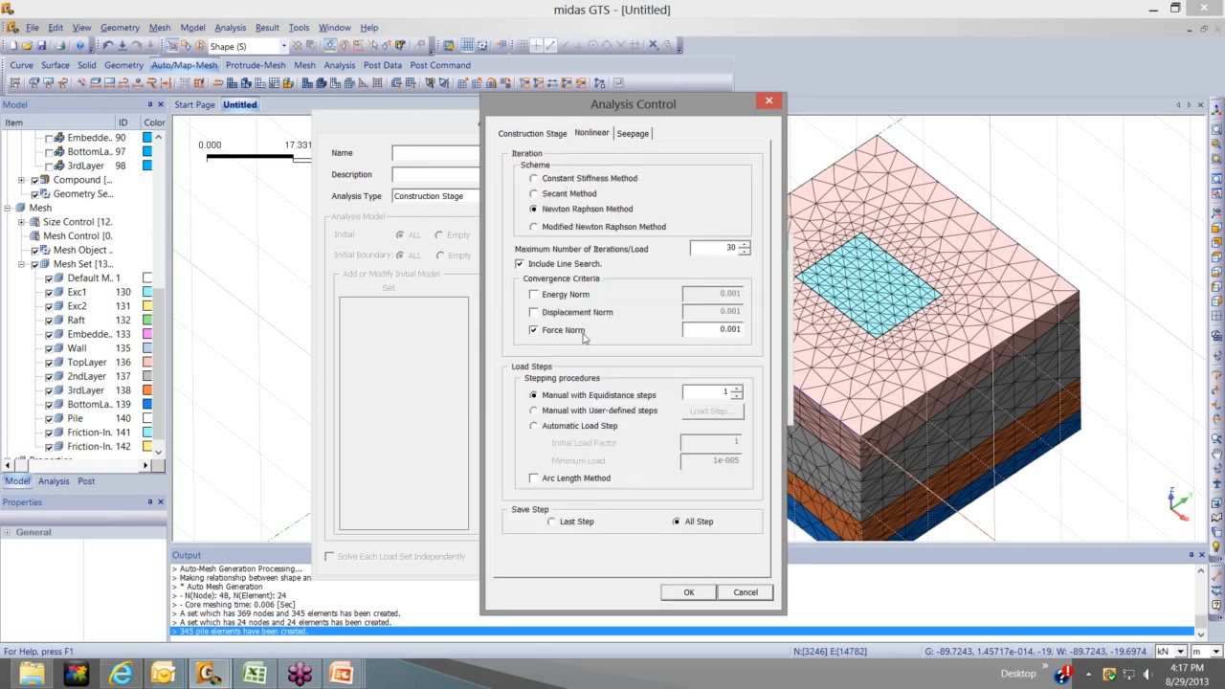
click(633, 133)
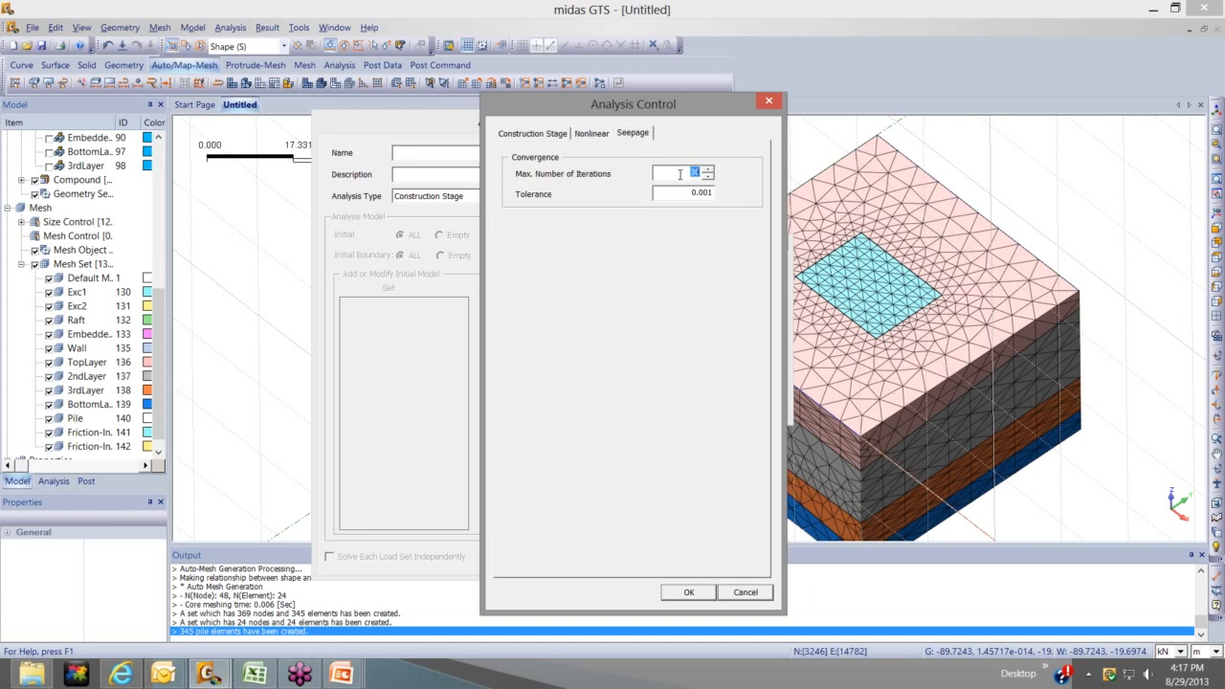
click(590, 134)
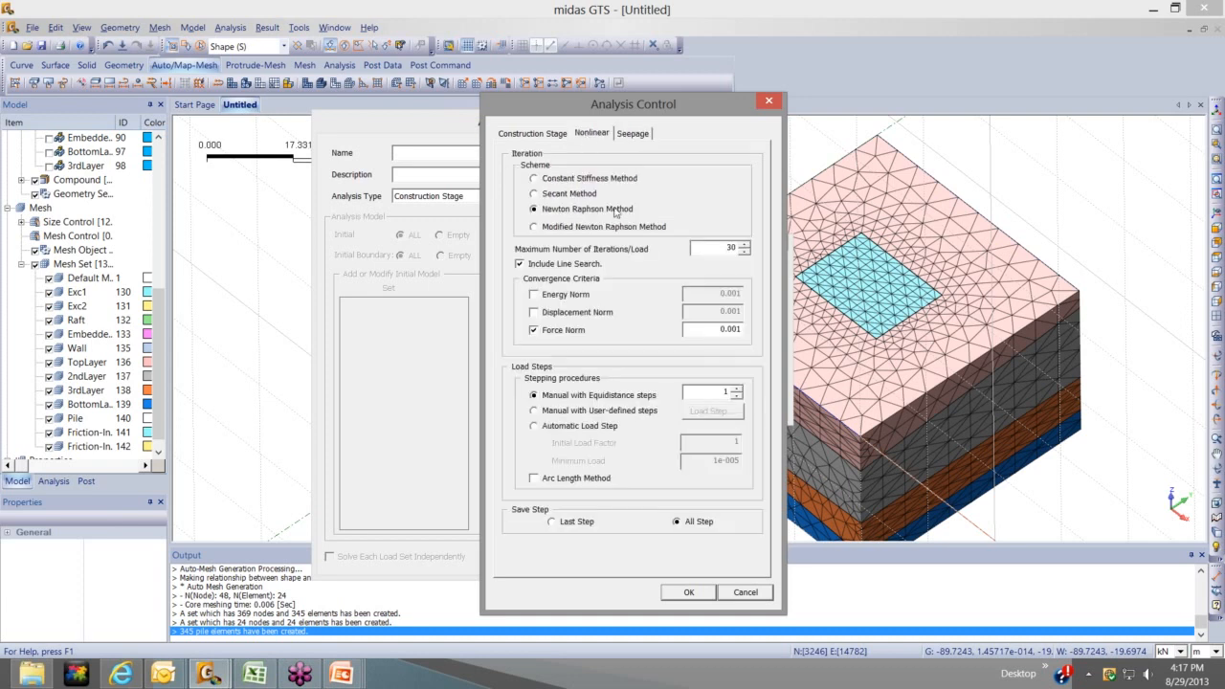
click(548, 134)
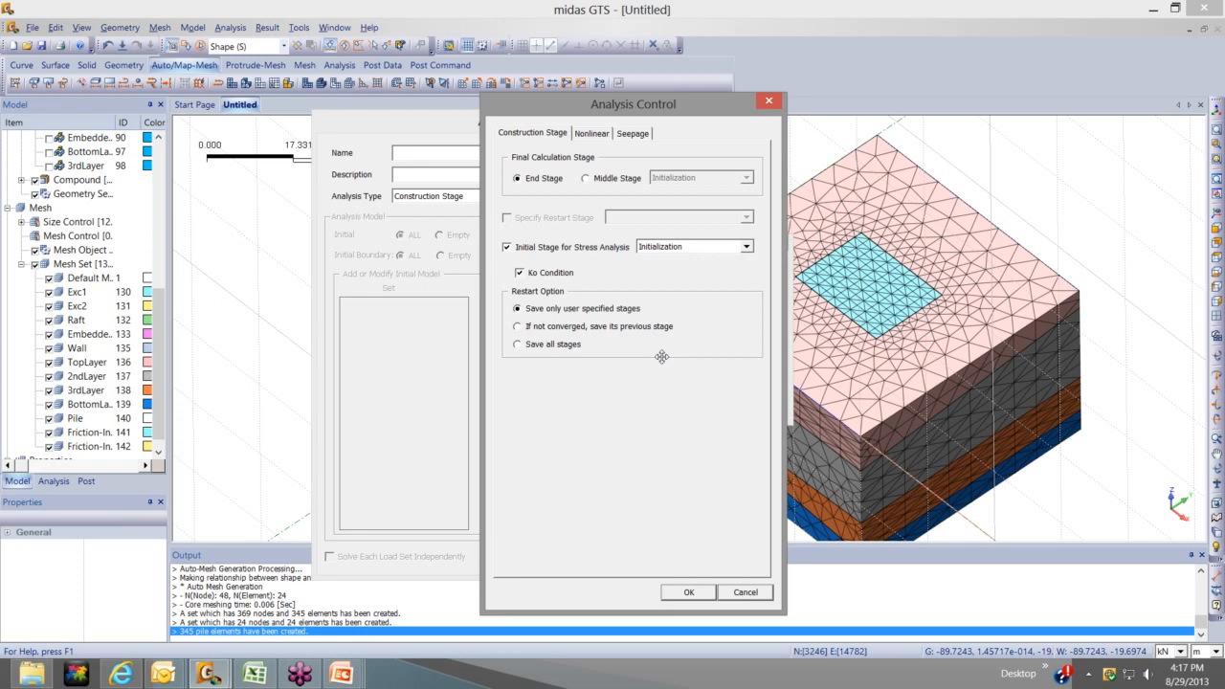
click(689, 592)
Name the construction stage analysis case ExcavationAnalysis, save it and close the analysis case list
text(ExcavationAnalysis)
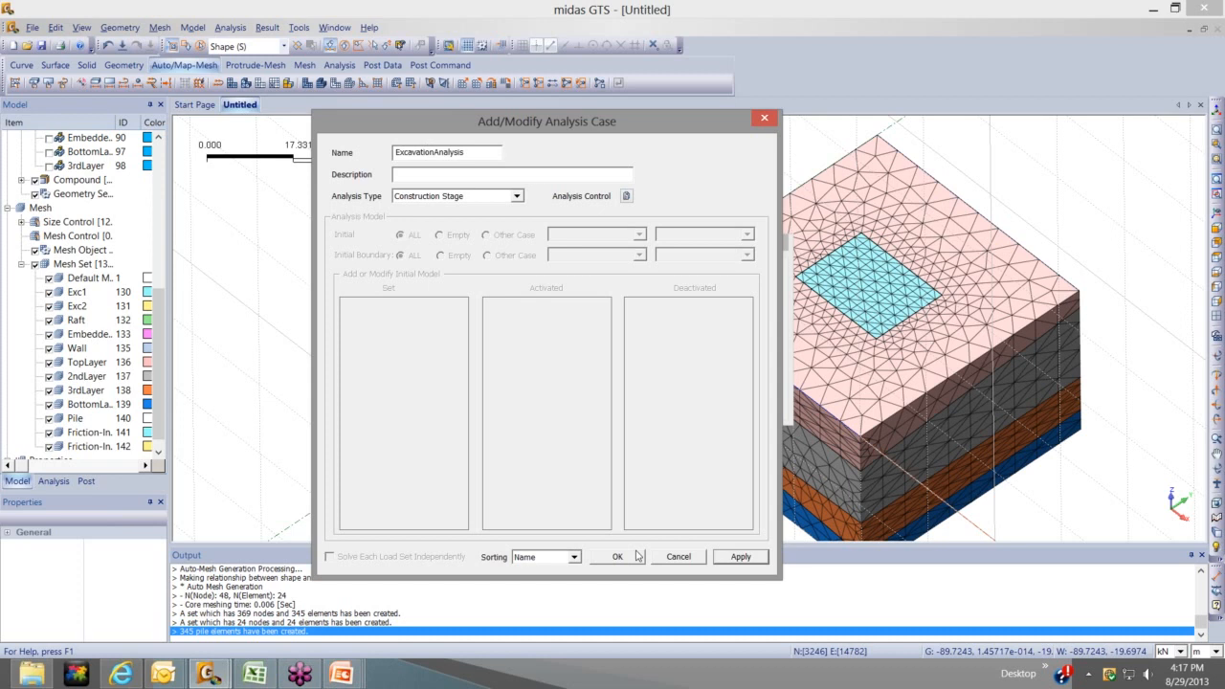
click(638, 556)
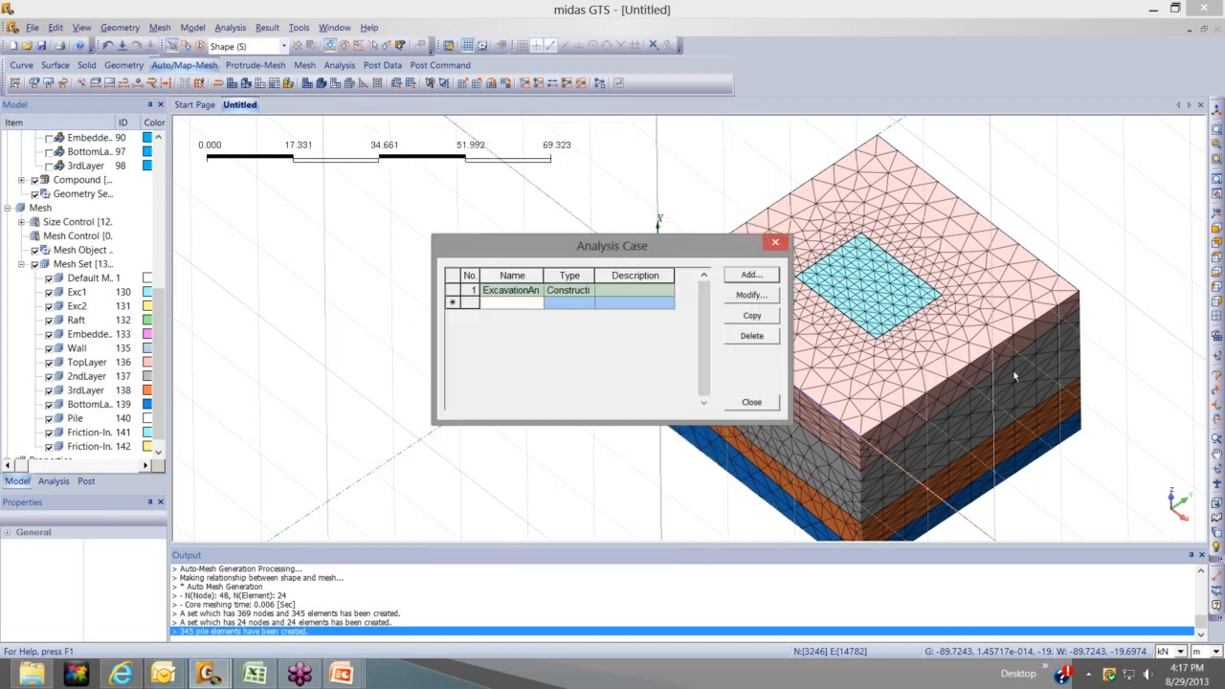
click(1218, 213)
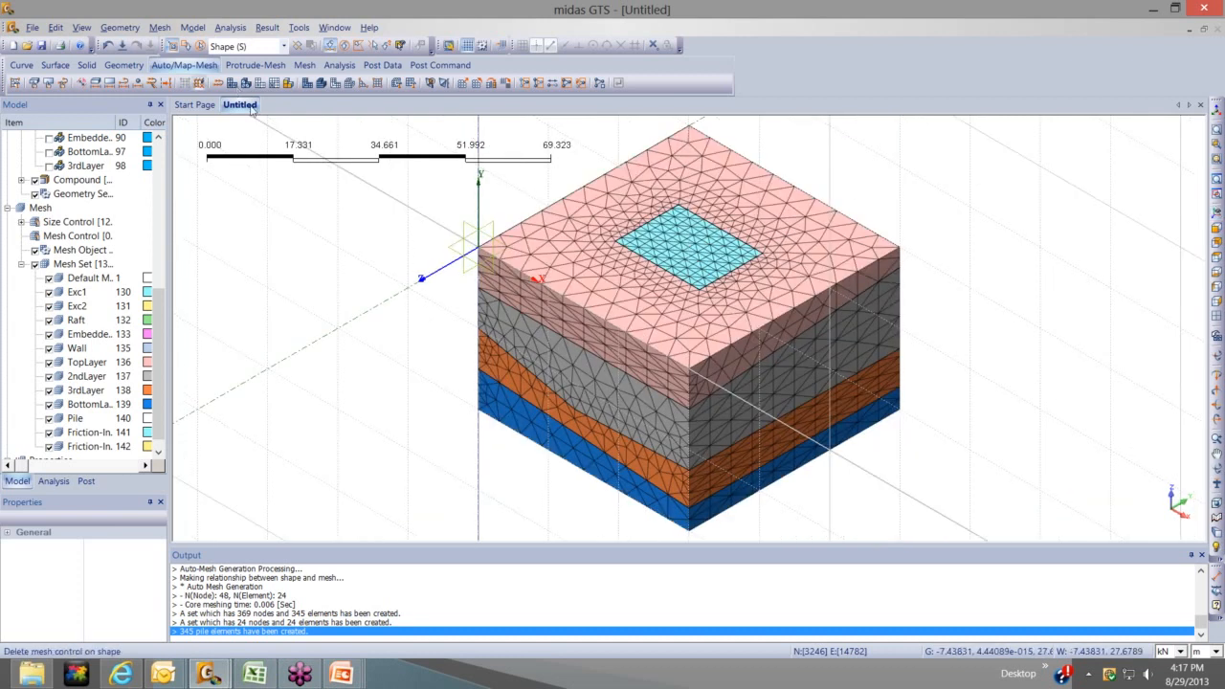
click(230, 26)
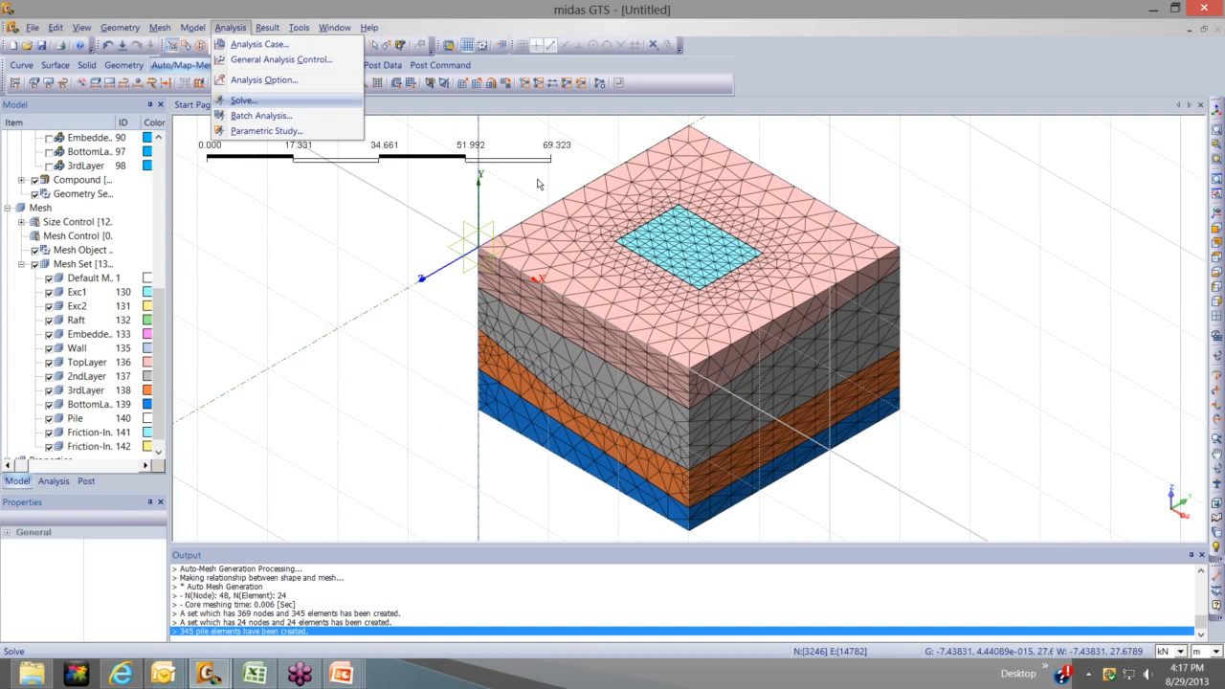
click(539, 185)
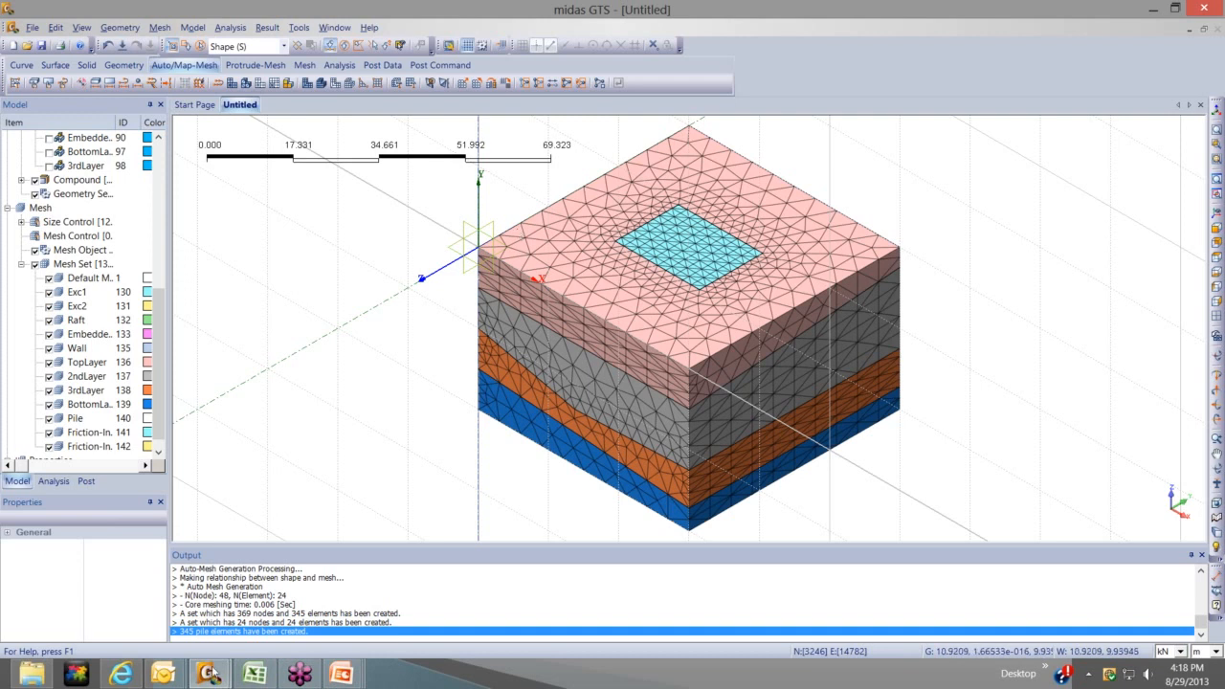
Switch to the midas GTS window holding the solved Excavation_UnevenStrata_Complete model and maximize it
mouse_move(212, 673)
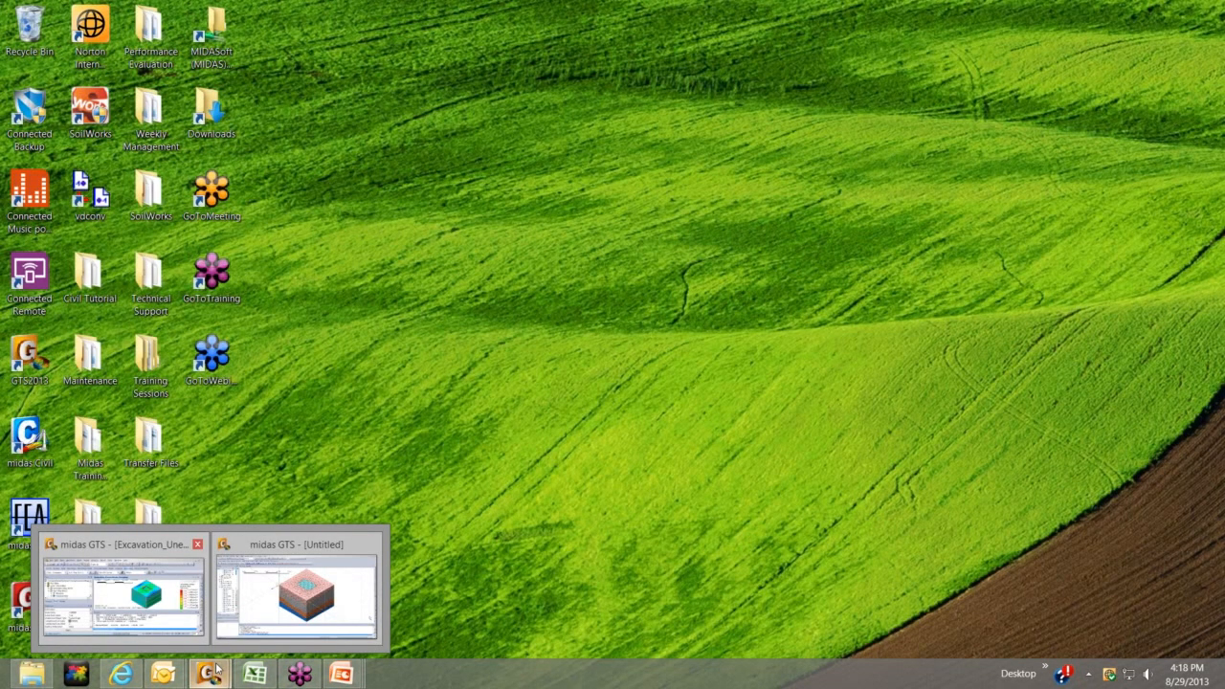
click(144, 598)
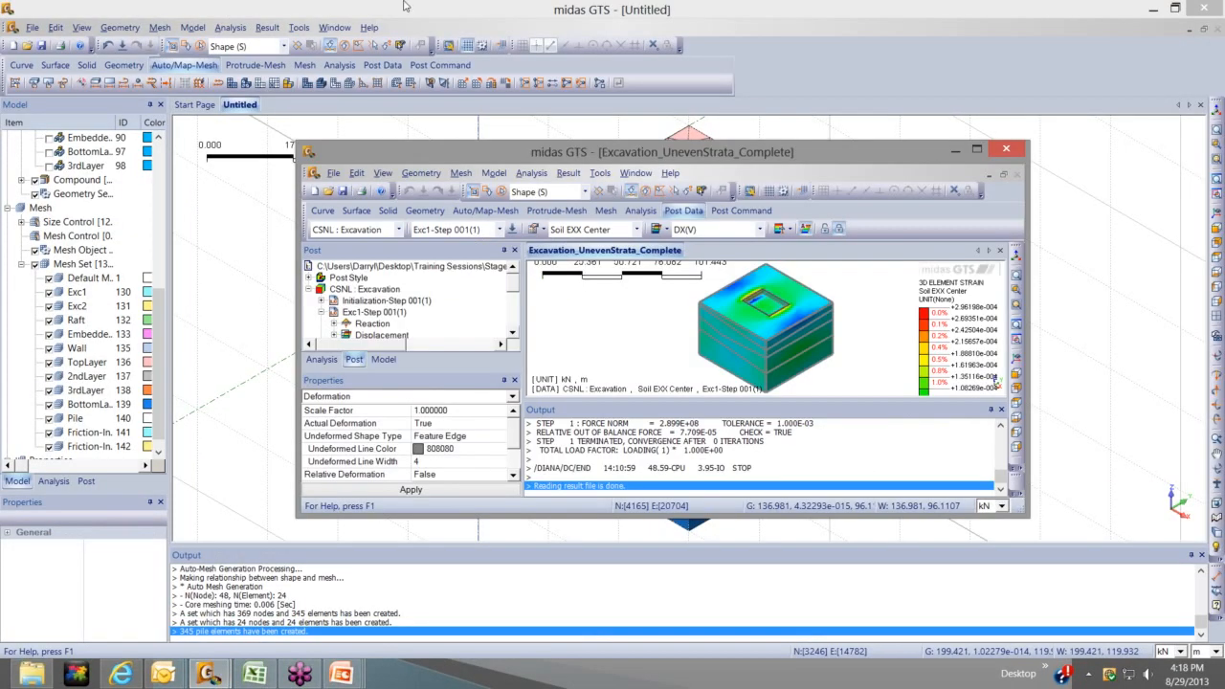
drag(404, 151, 404, 6)
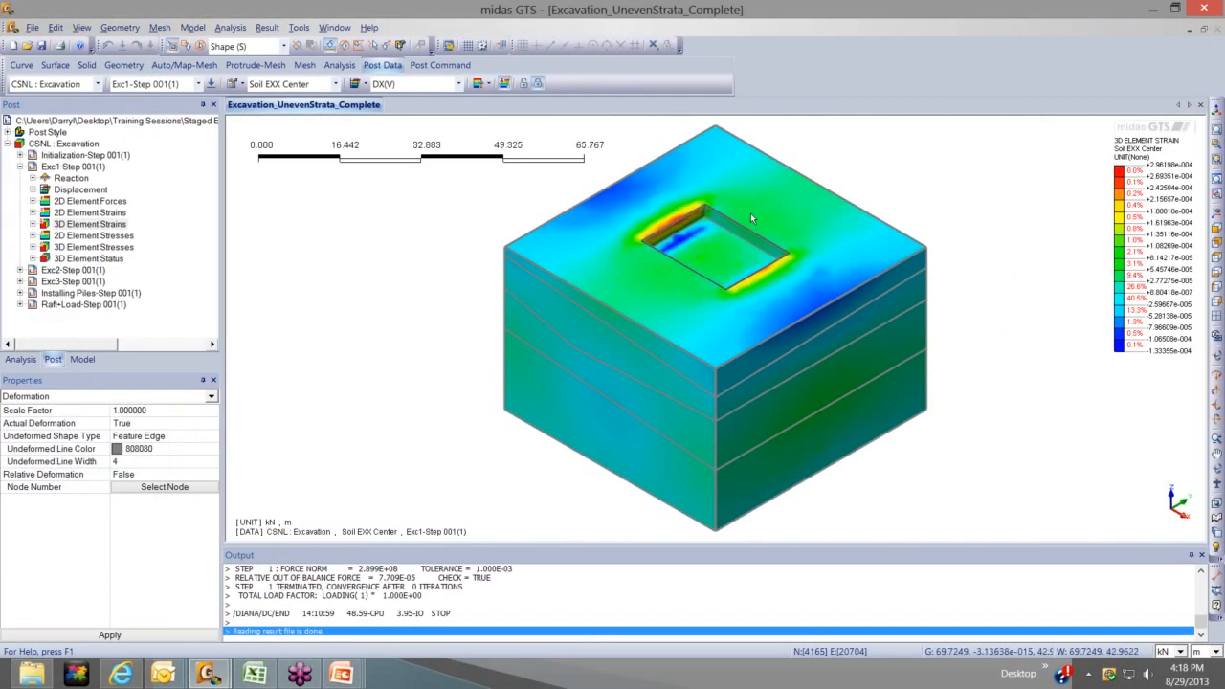
middle_drag(713, 295, 710, 337)
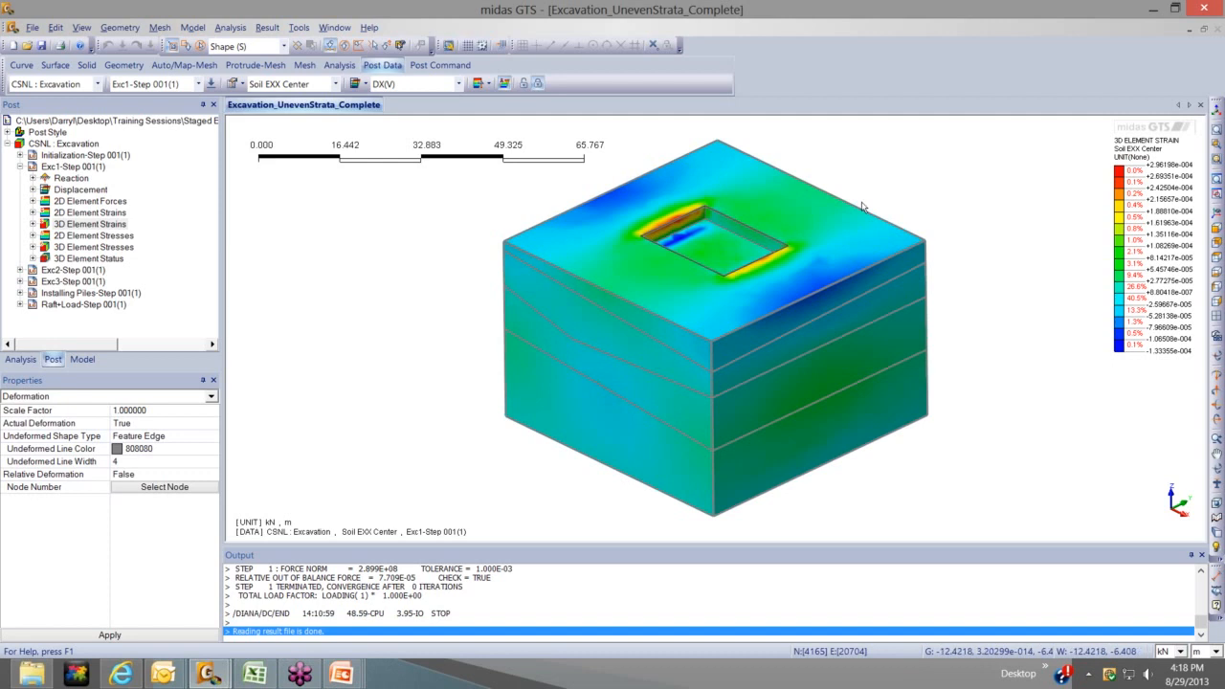
Examine the result sets of the Excavation analysis, from Initialization through the excavation and pile stages to Raft+Load
click(21, 360)
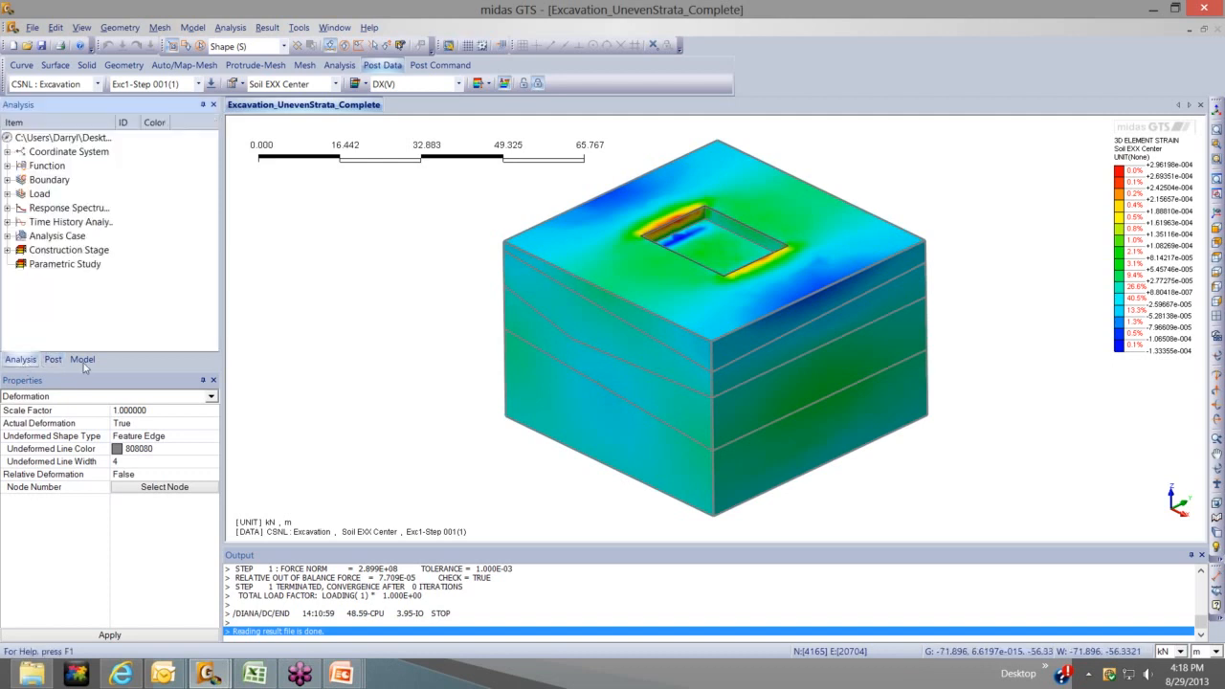
click(54, 360)
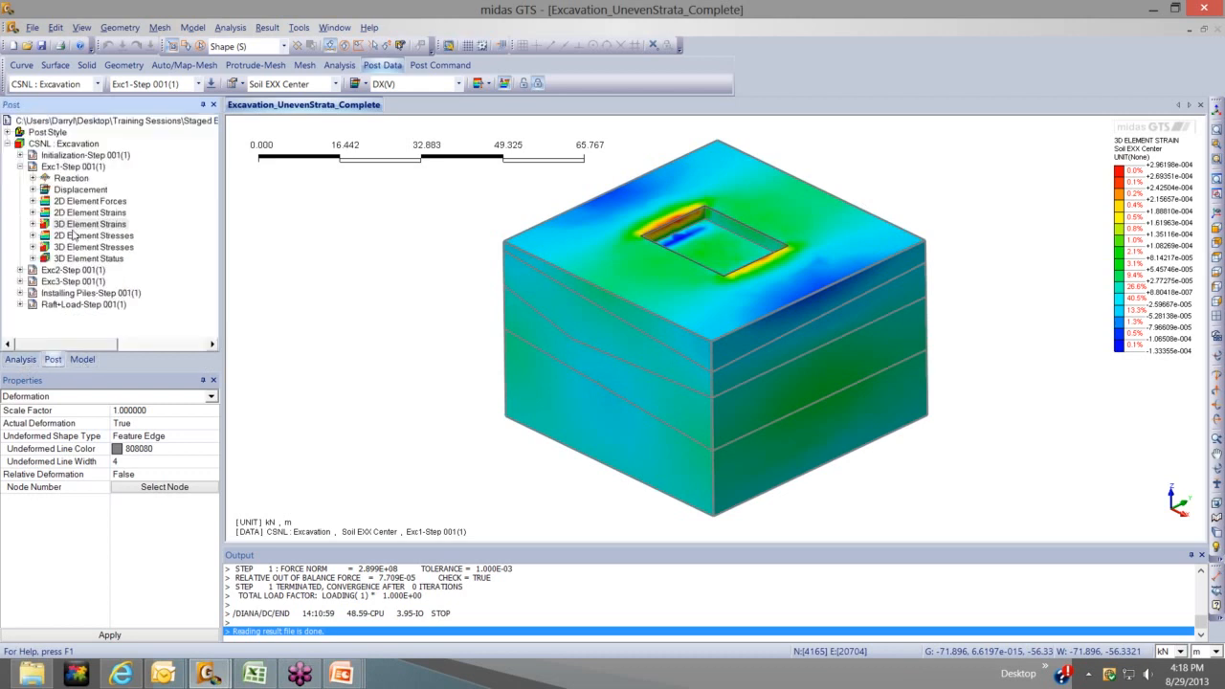
click(74, 224)
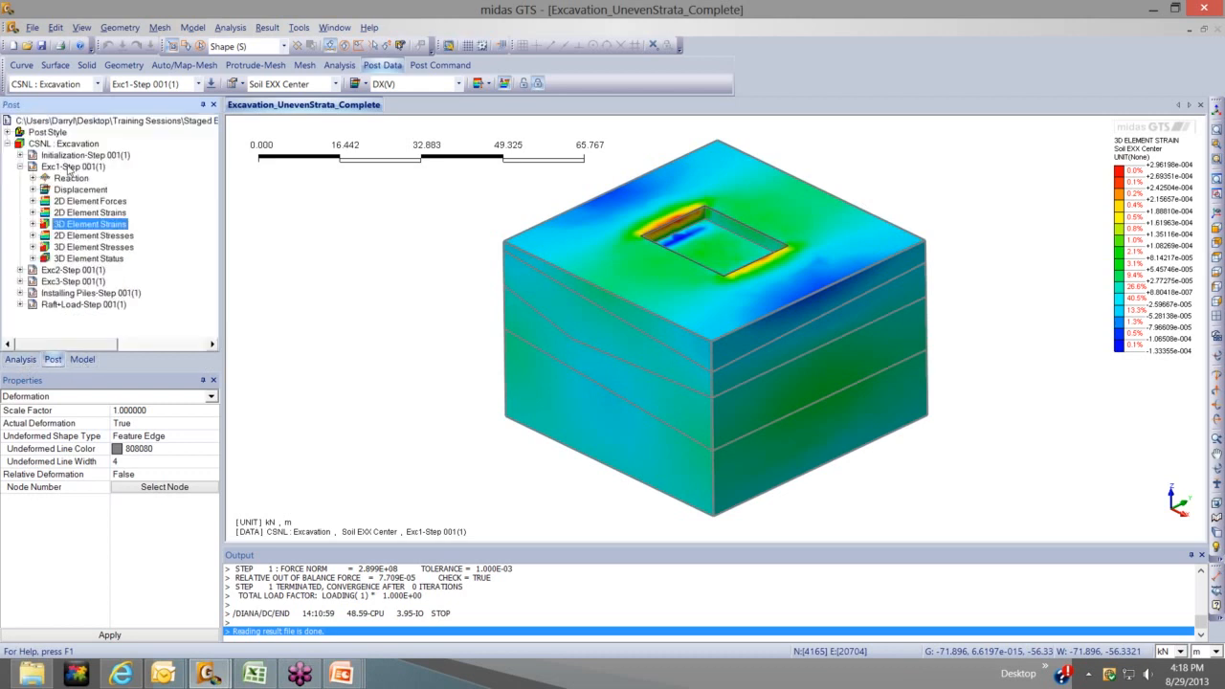
double_click(69, 167)
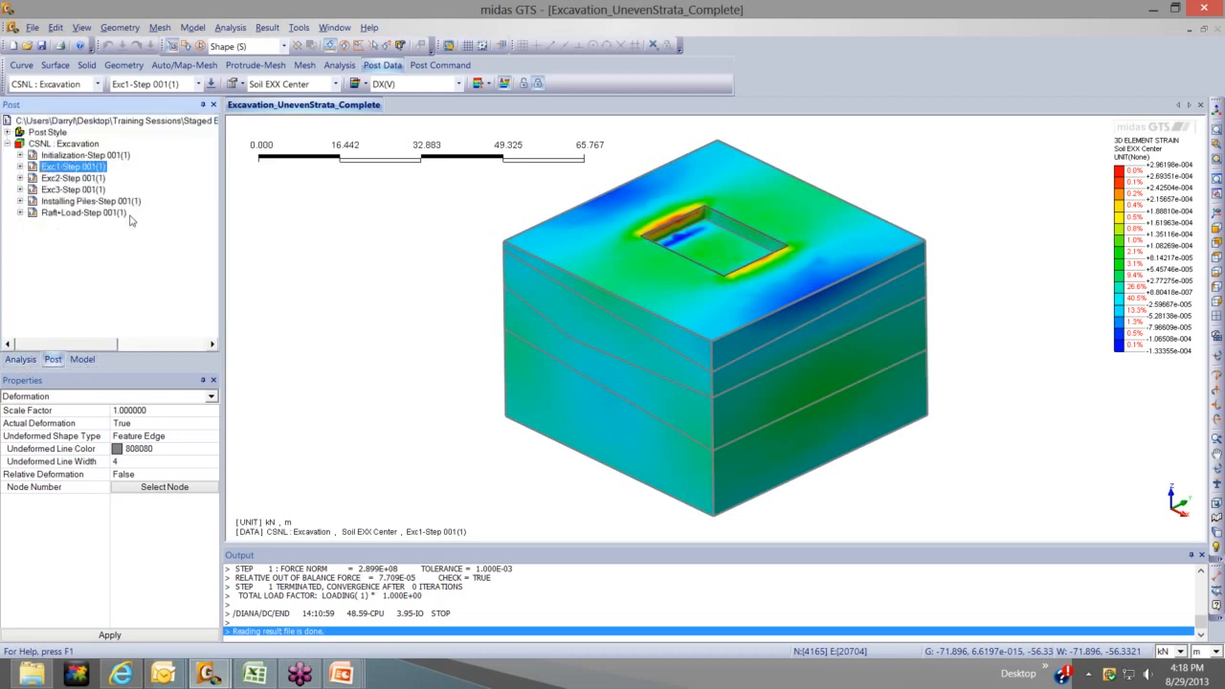
click(107, 156)
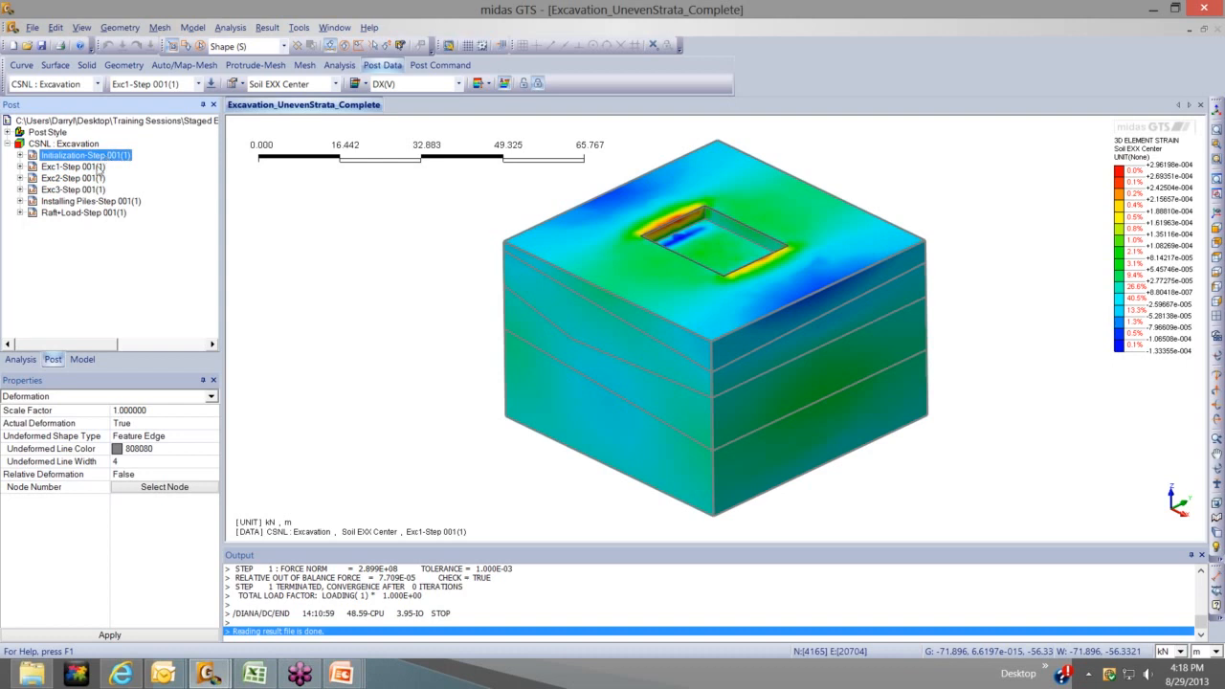
click(93, 169)
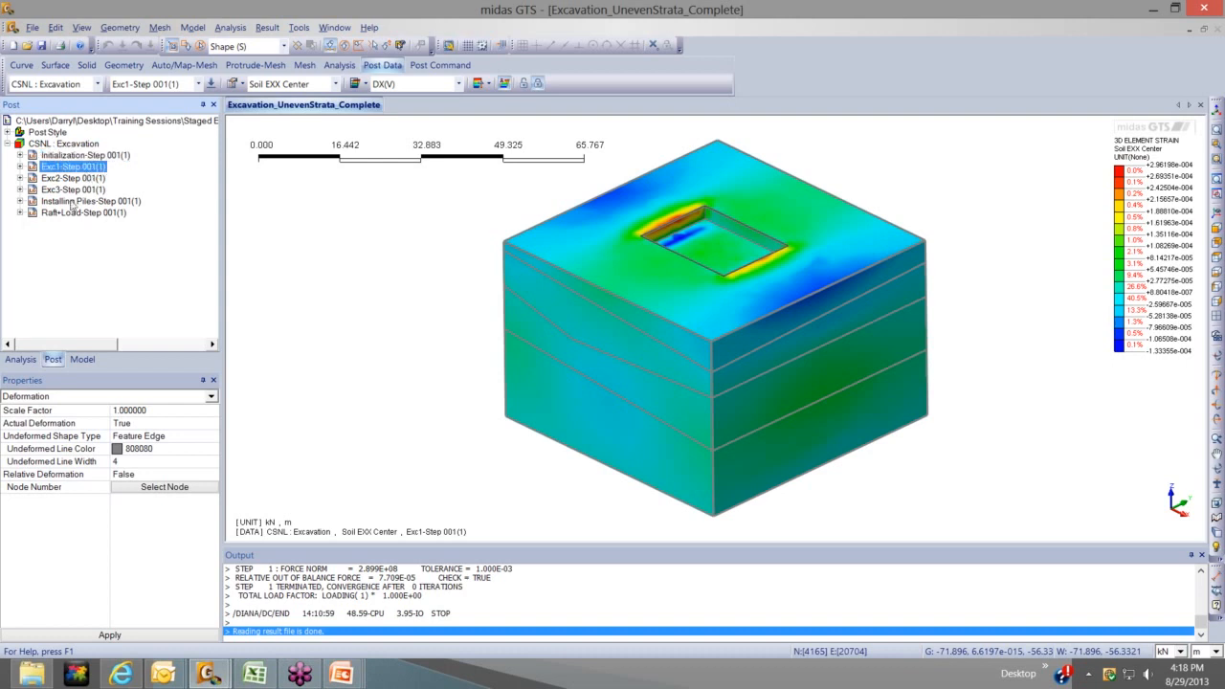
click(77, 202)
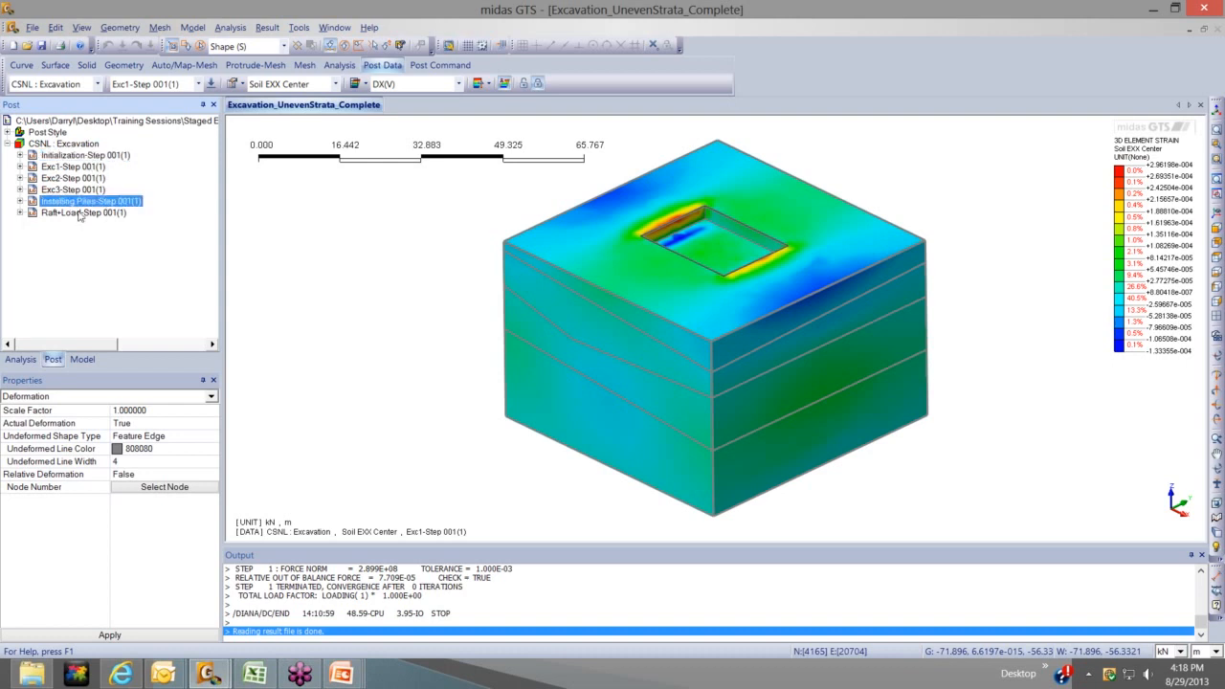
double_click(82, 212)
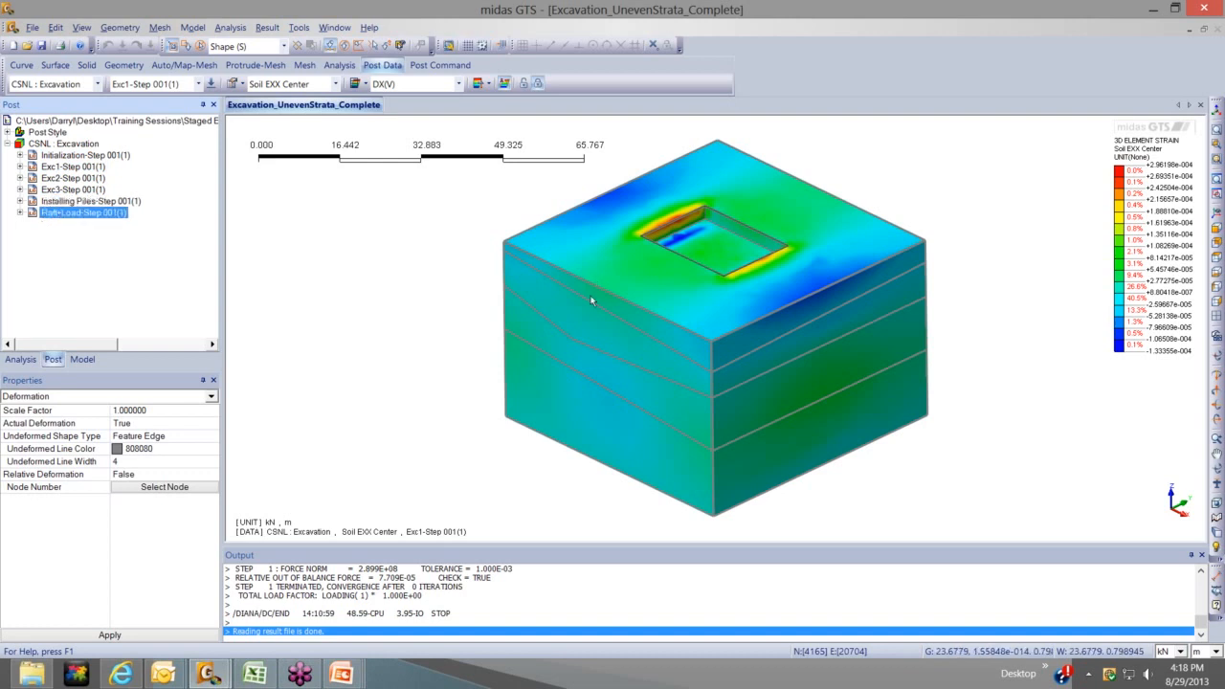
View the Initialization stage's 3D element strains Soil EXX, EZZ, EXZ and E1 Center in turn
click(20, 155)
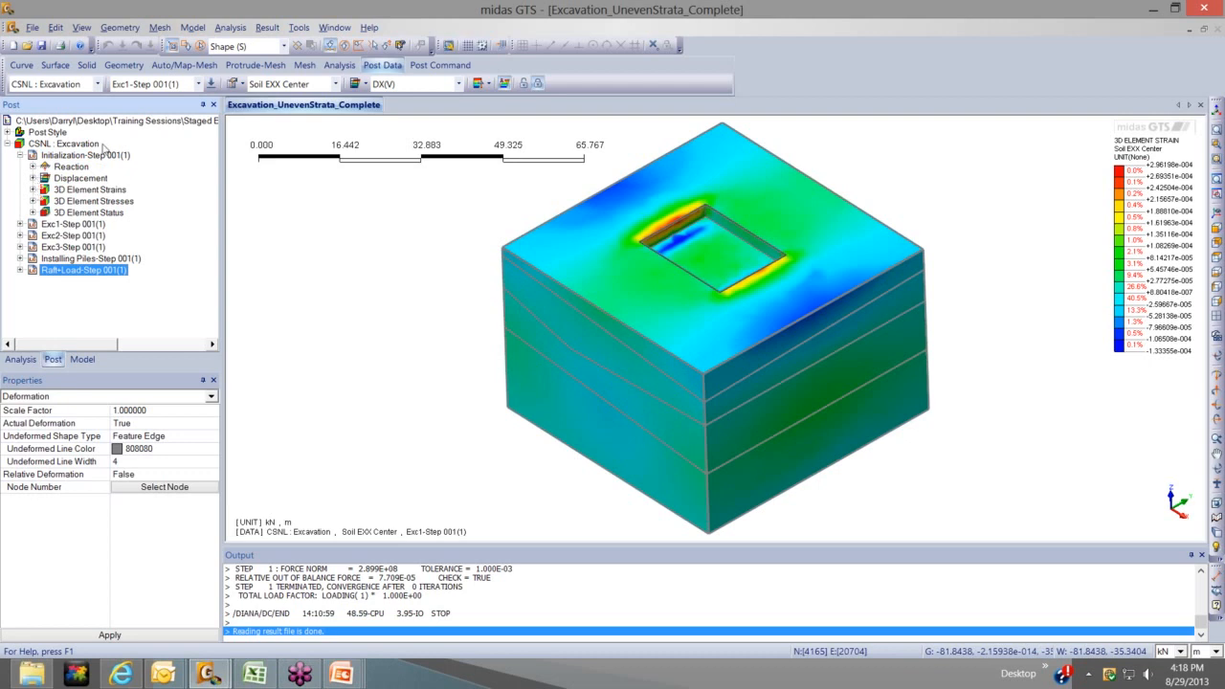
click(33, 189)
double_click(97, 133)
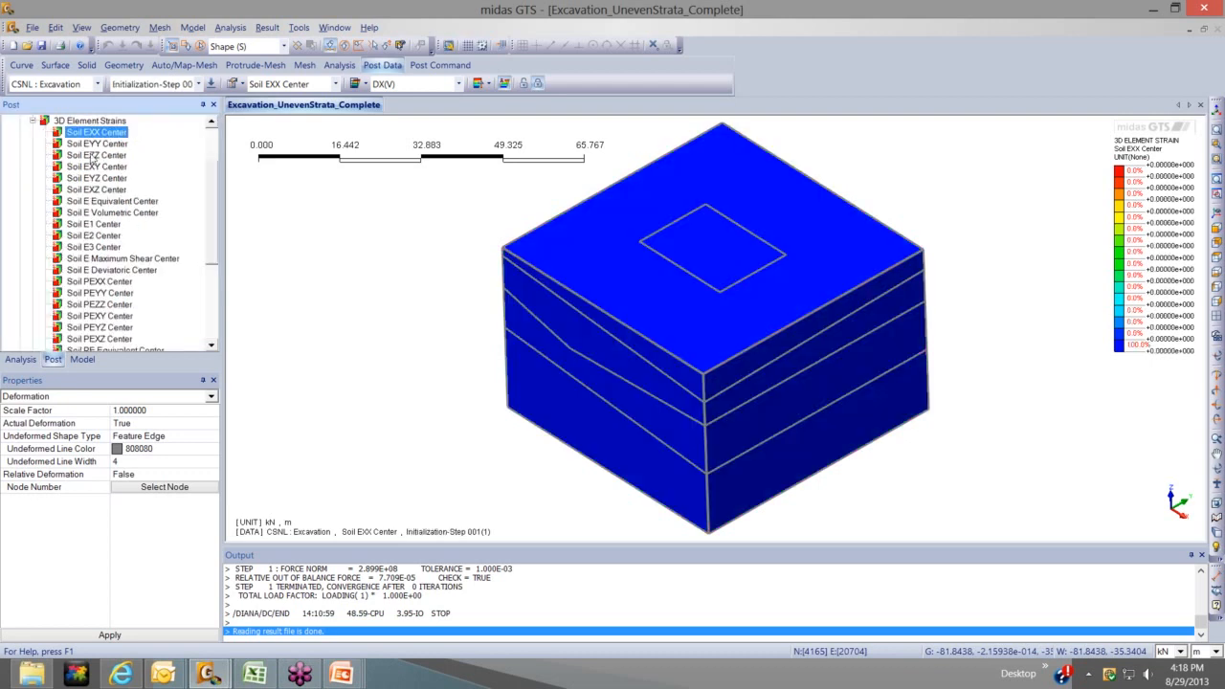
double_click(93, 155)
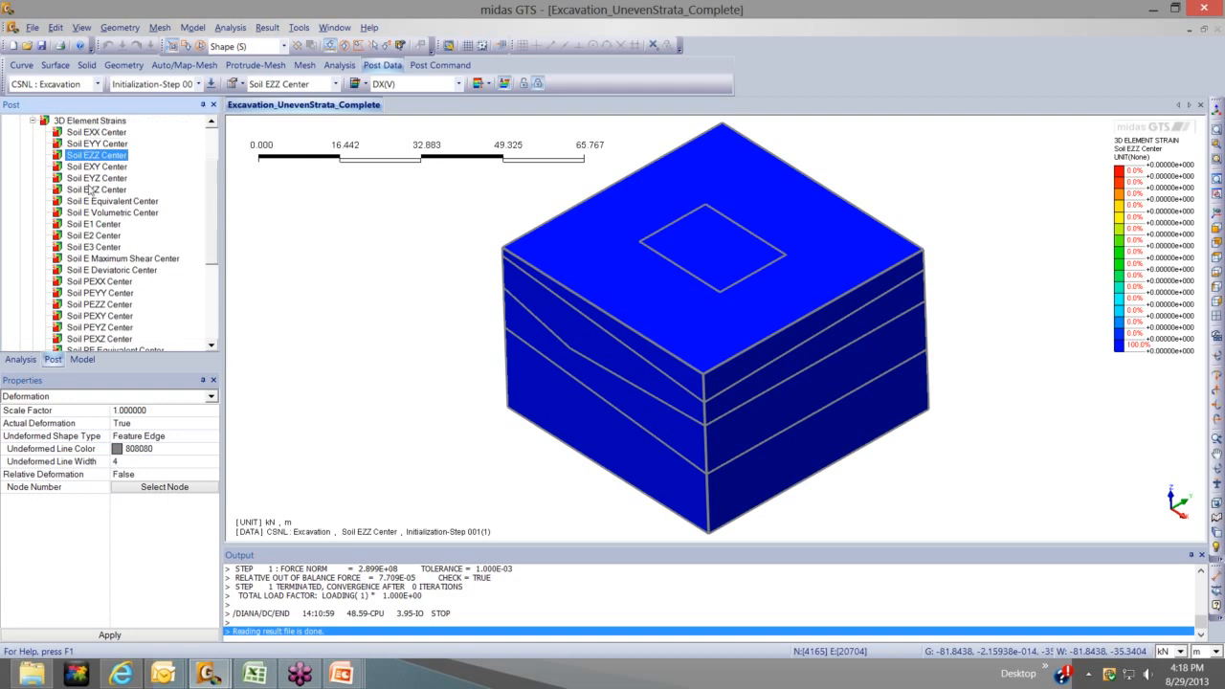
double_click(90, 189)
double_click(93, 224)
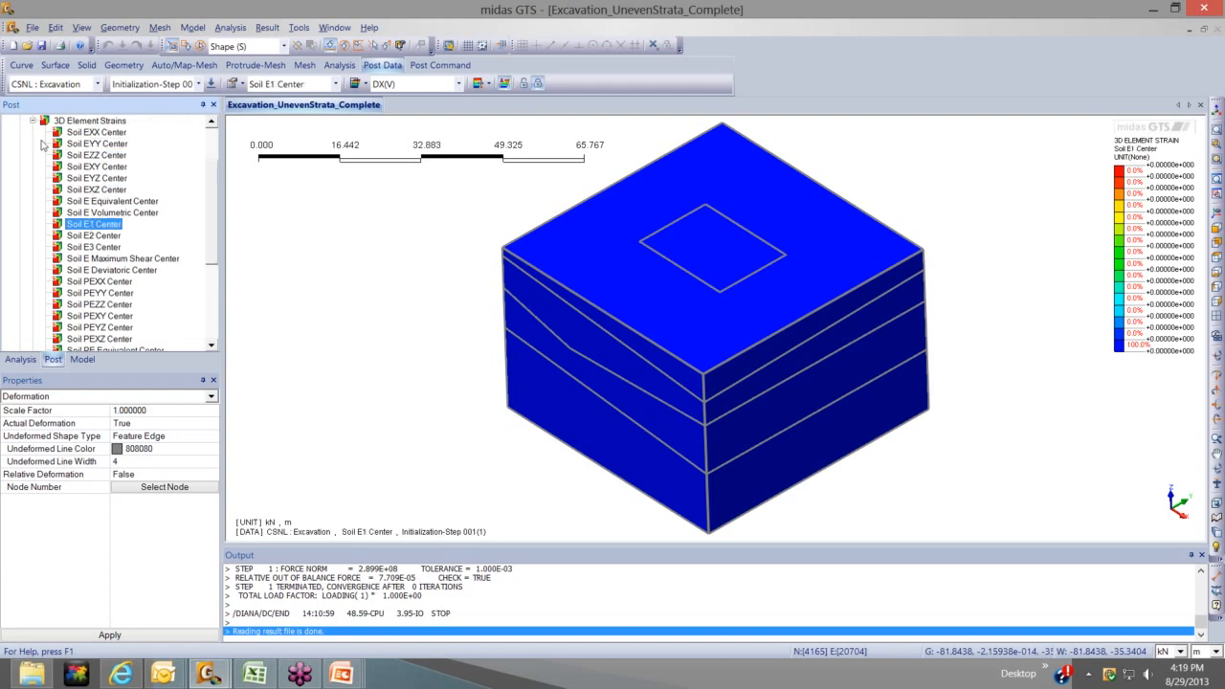
scroll(39, 137, up, 1)
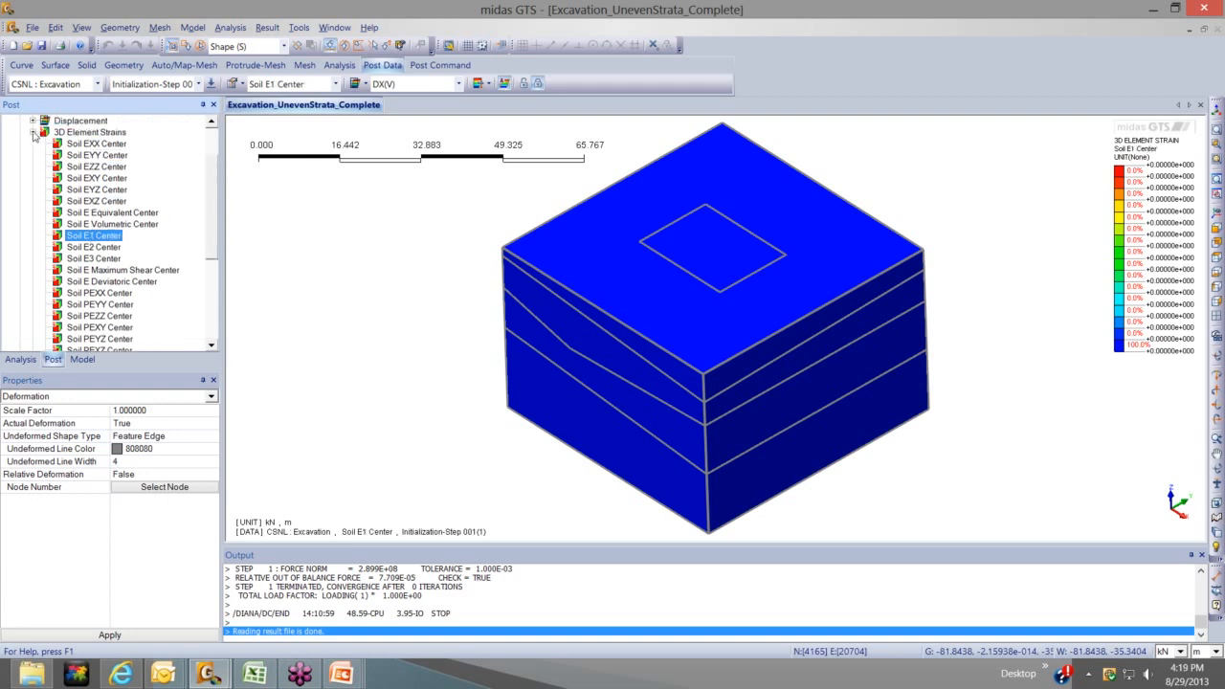
Display the 3D element stress Soil SXX' Center for the Initialization stage and inspect its distribution through the strata
click(33, 133)
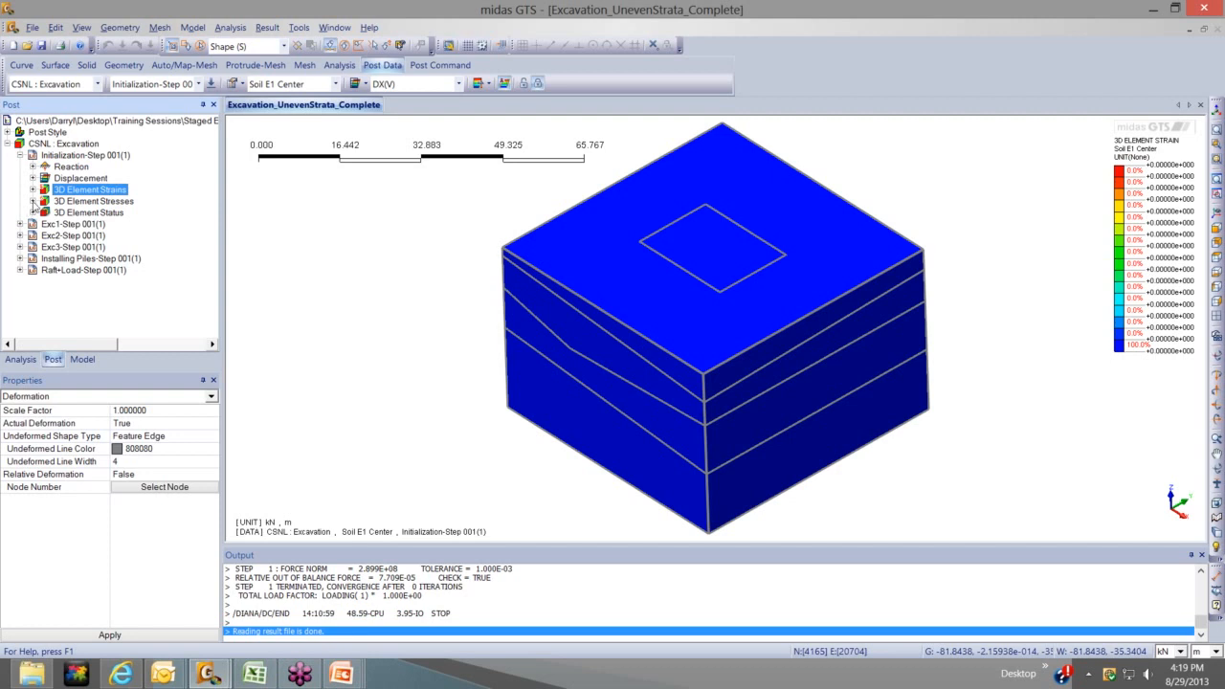
double_click(96, 145)
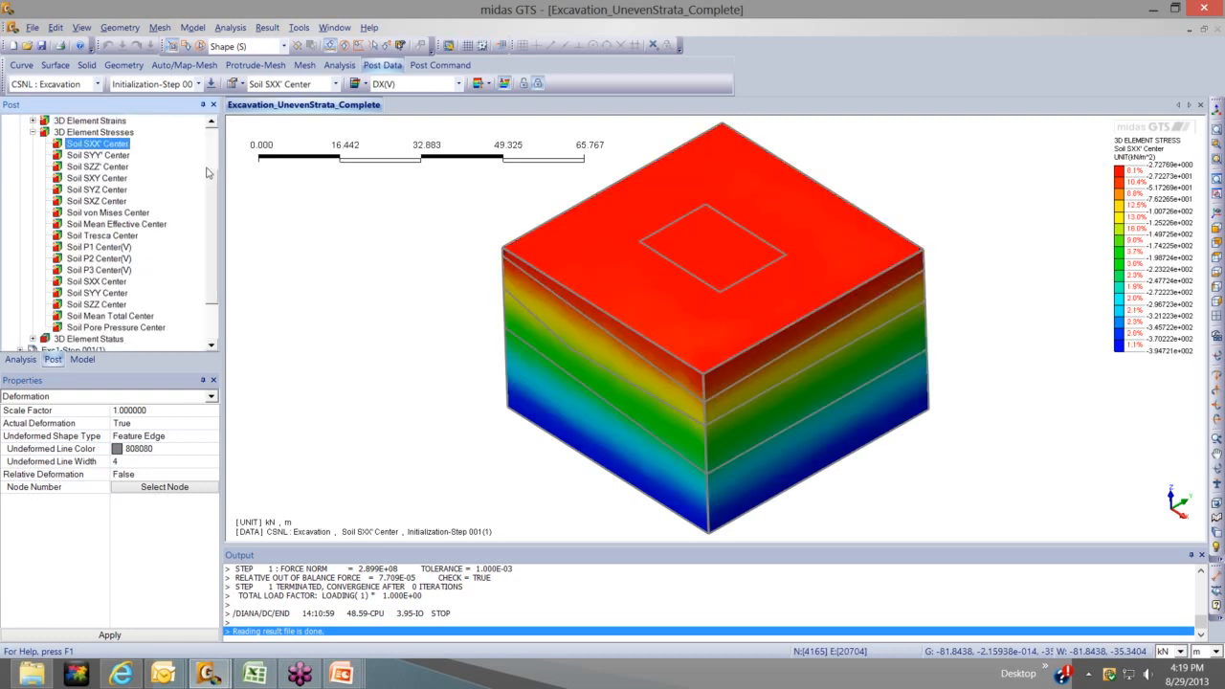
mouse_move(539, 287)
middle_down()
mouse_move(569, 297)
mouse_move(532, 272)
middle_up()
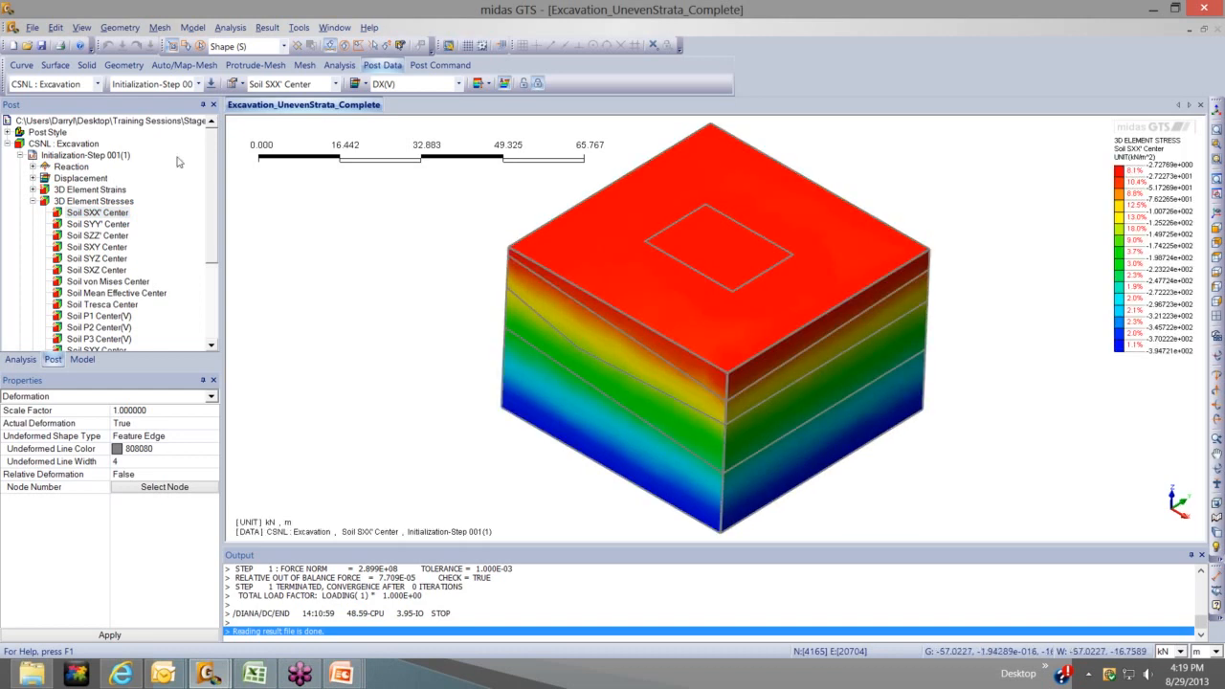
Step the Soil SXX' Center stress display through the construction stages from Initialization to Raft+Load and inspect the excavation at each one
click(189, 85)
click(187, 85)
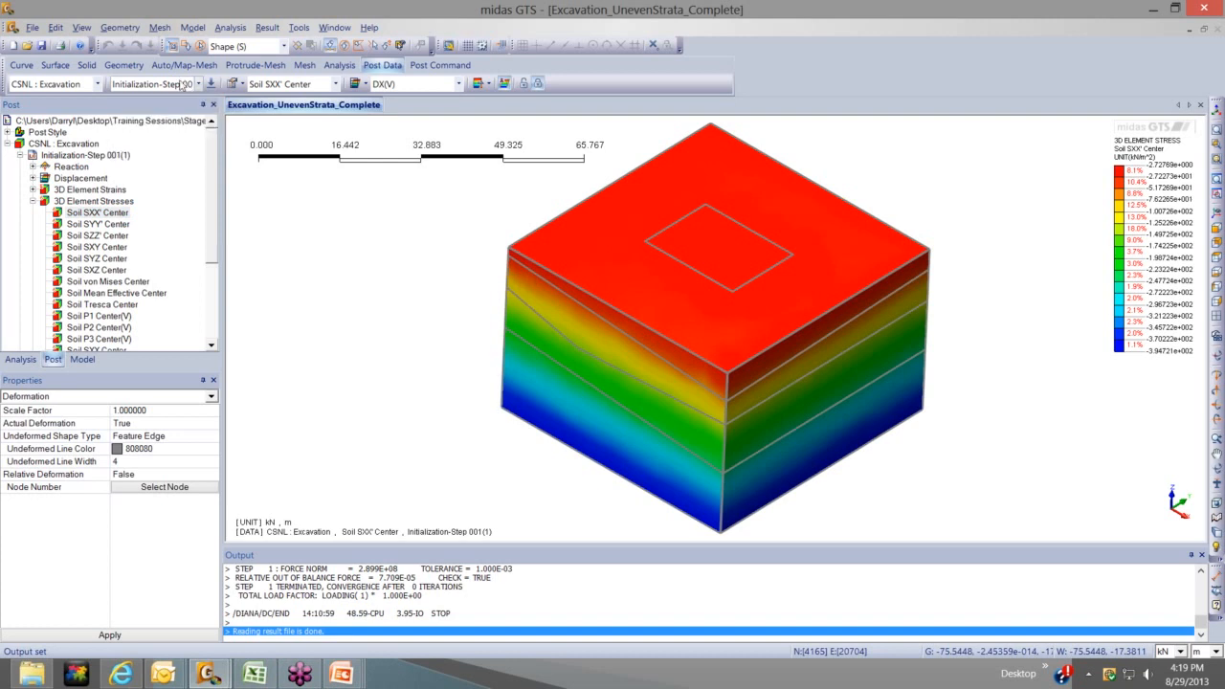
scroll(182, 85, down, 1)
scroll(180, 84, down, 1)
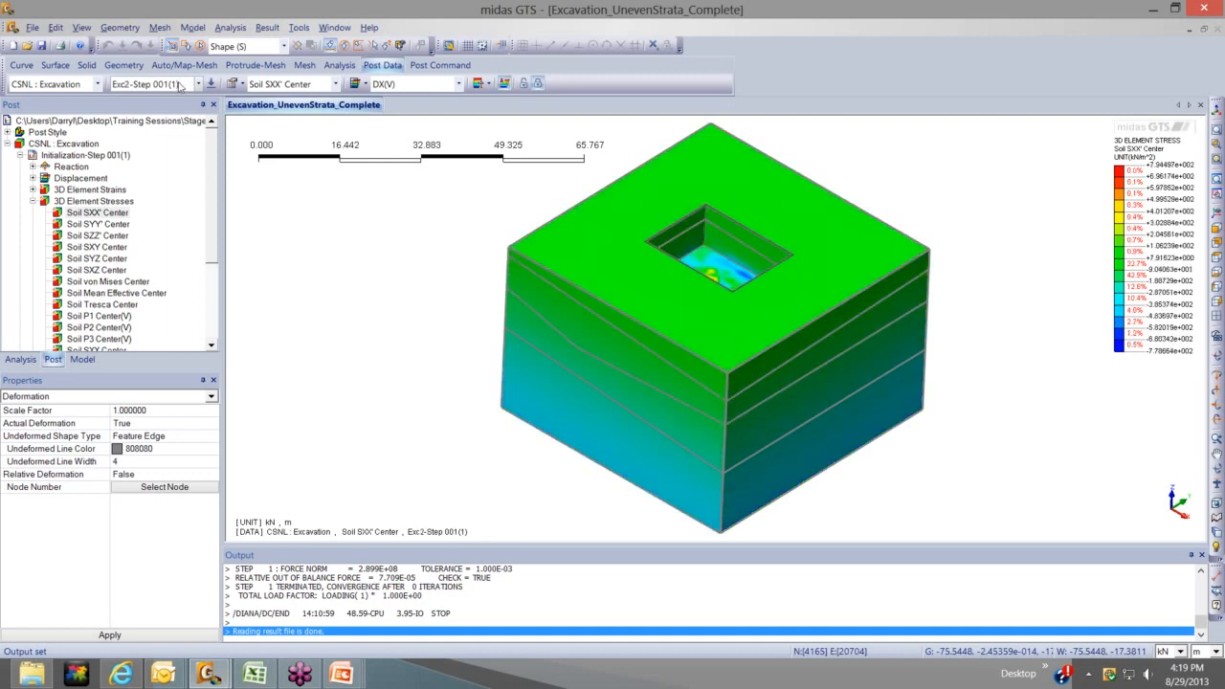
scroll(180, 85, down, 1)
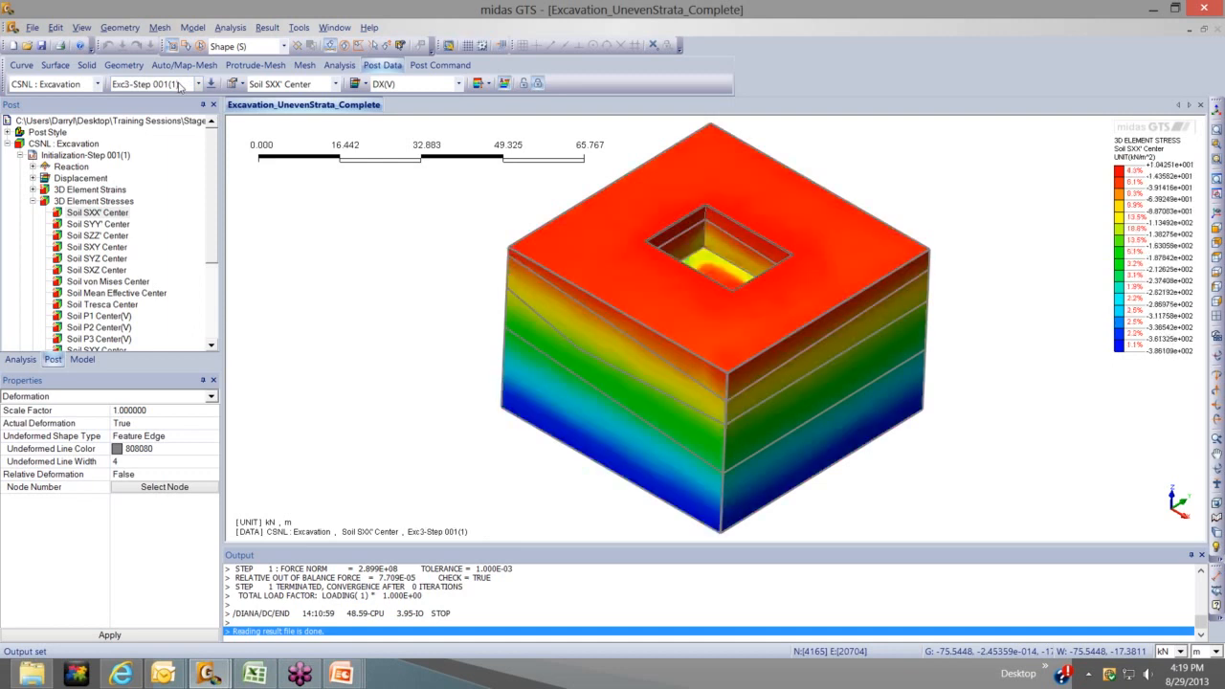
scroll(180, 85, down, 1)
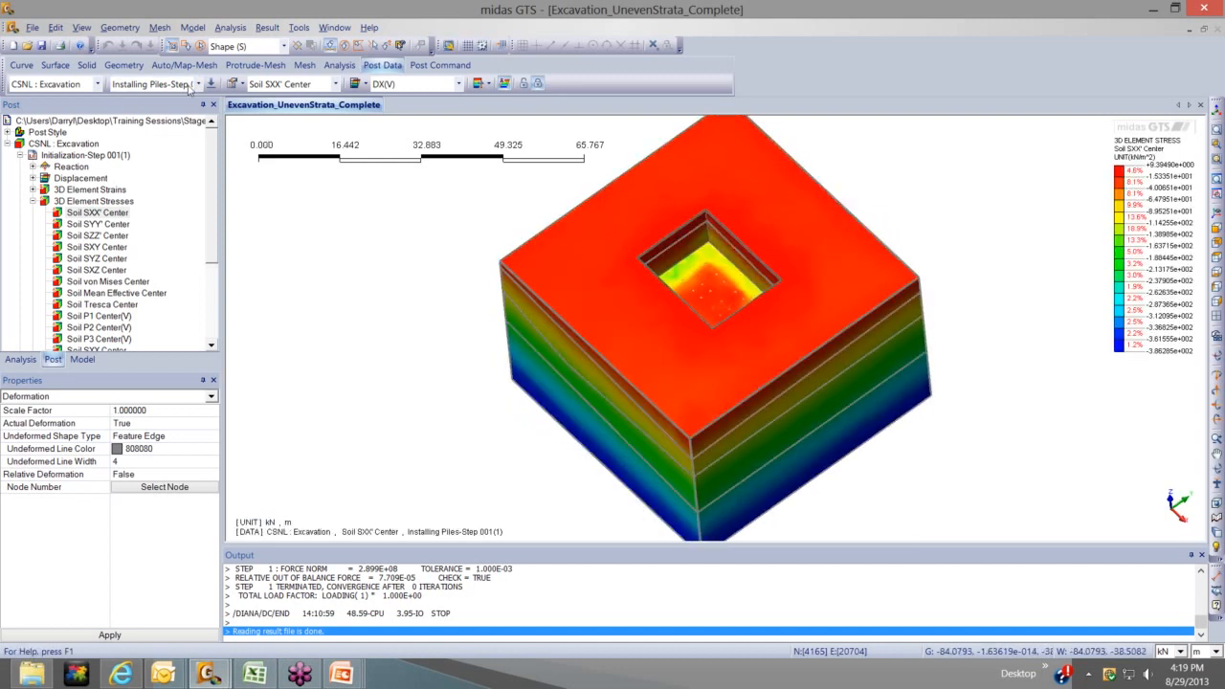
scroll(188, 87, down, 1)
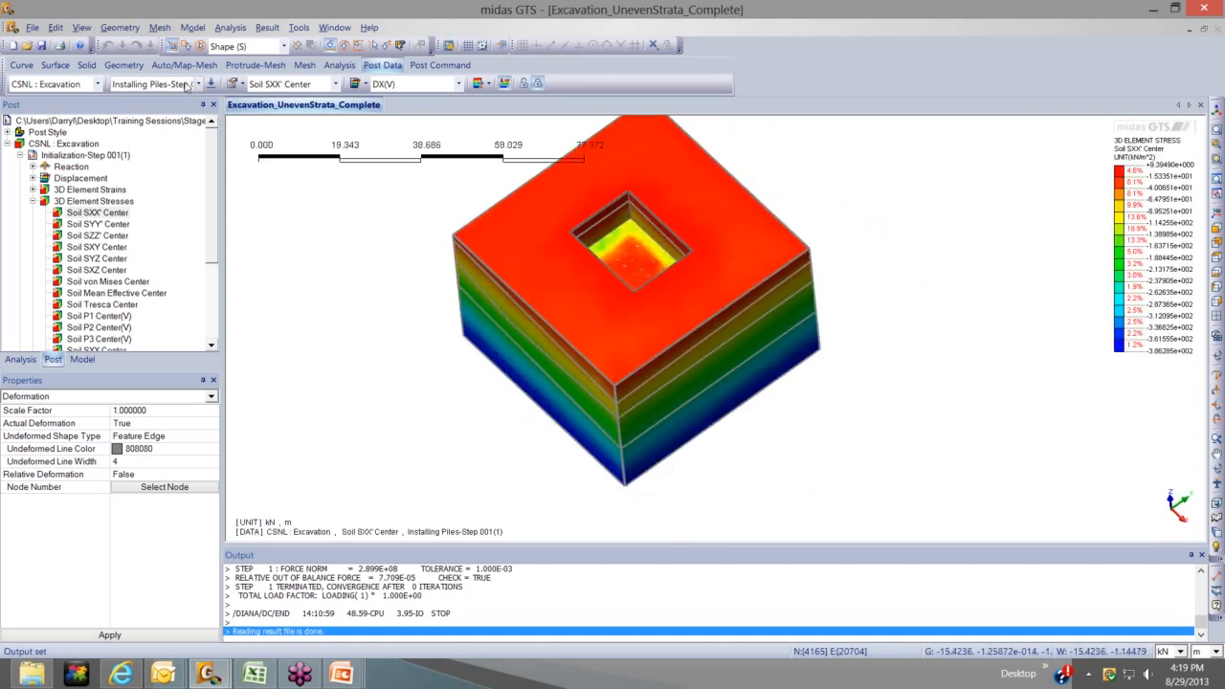
scroll(922, 274, up, 2)
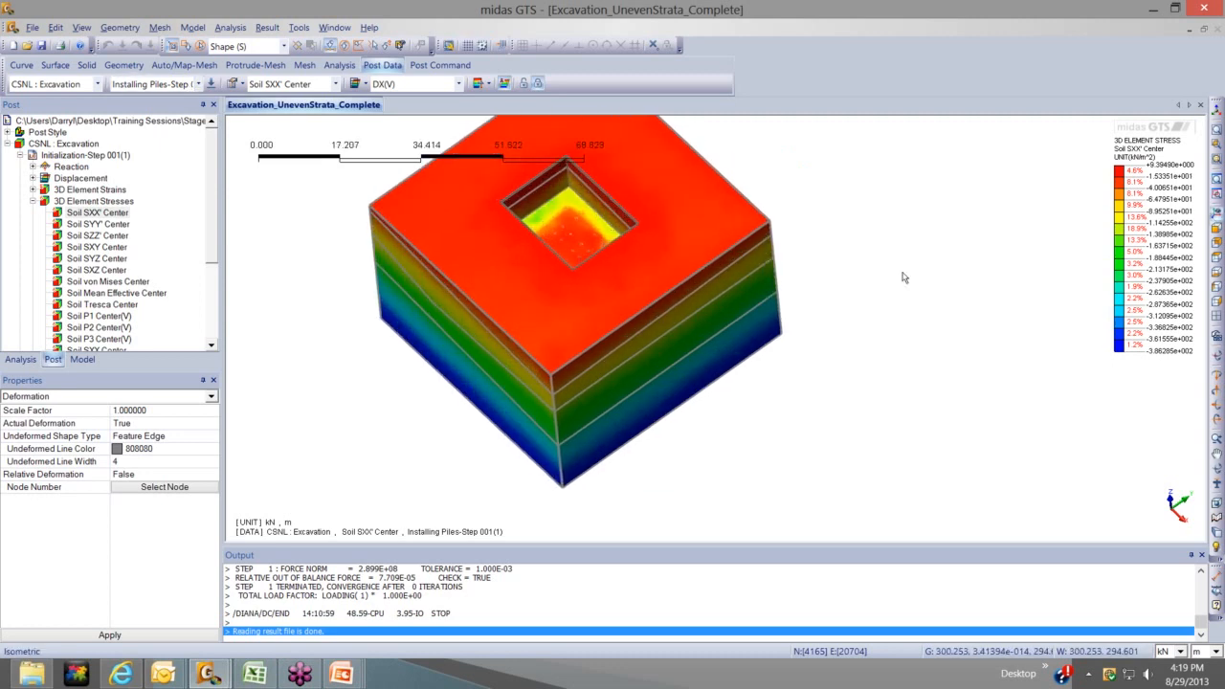
click(199, 84)
key(Down)
key(Return)
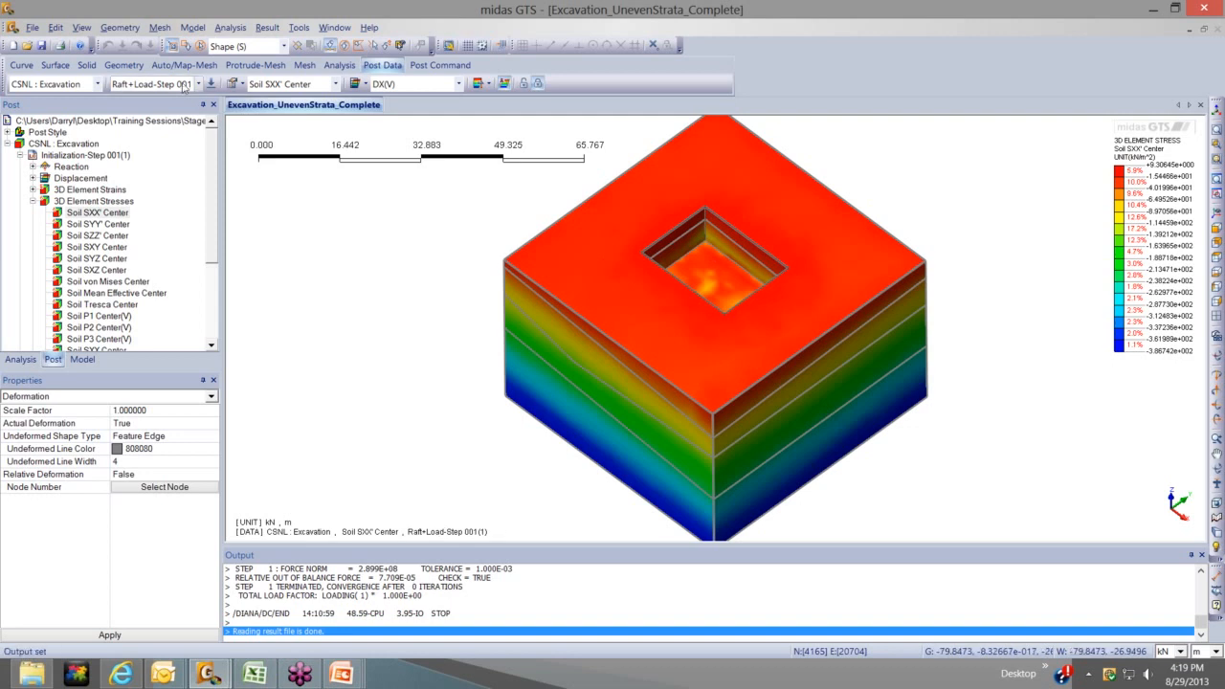
Step the Soil SXX' Center stress display back through the stages from Raft+Load to Initialization
scroll(185, 86, up, 1)
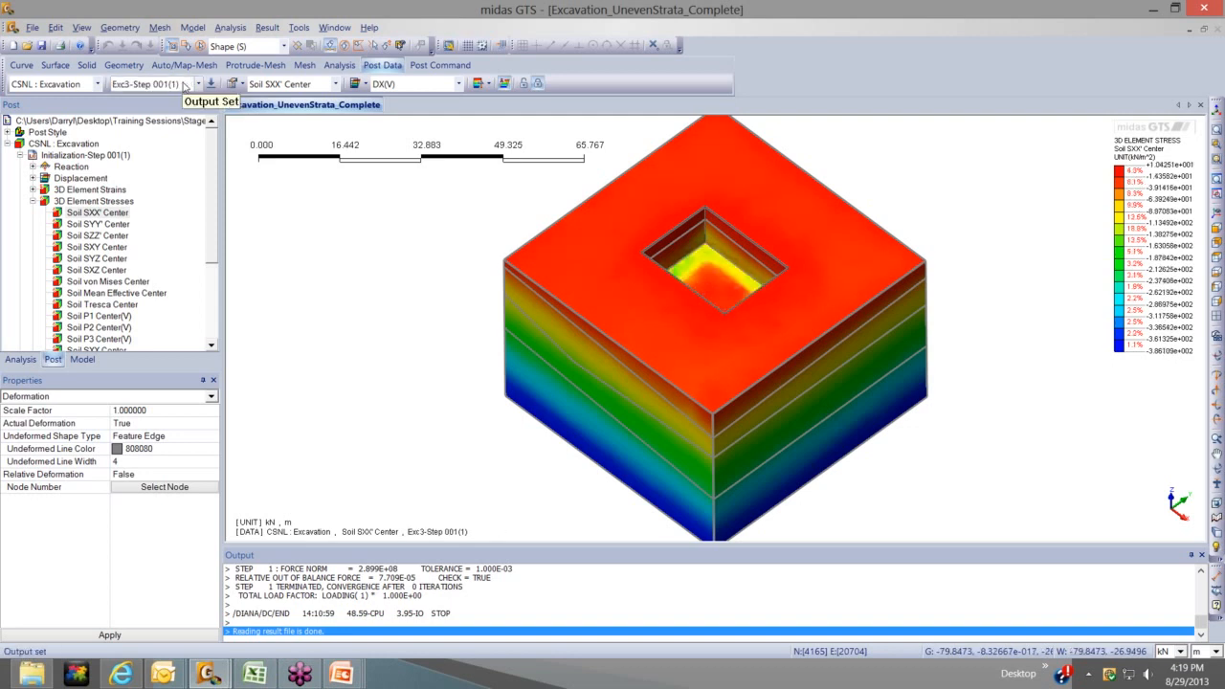
scroll(185, 87, up, 1)
scroll(185, 86, up, 1)
scroll(185, 86, up, 1)
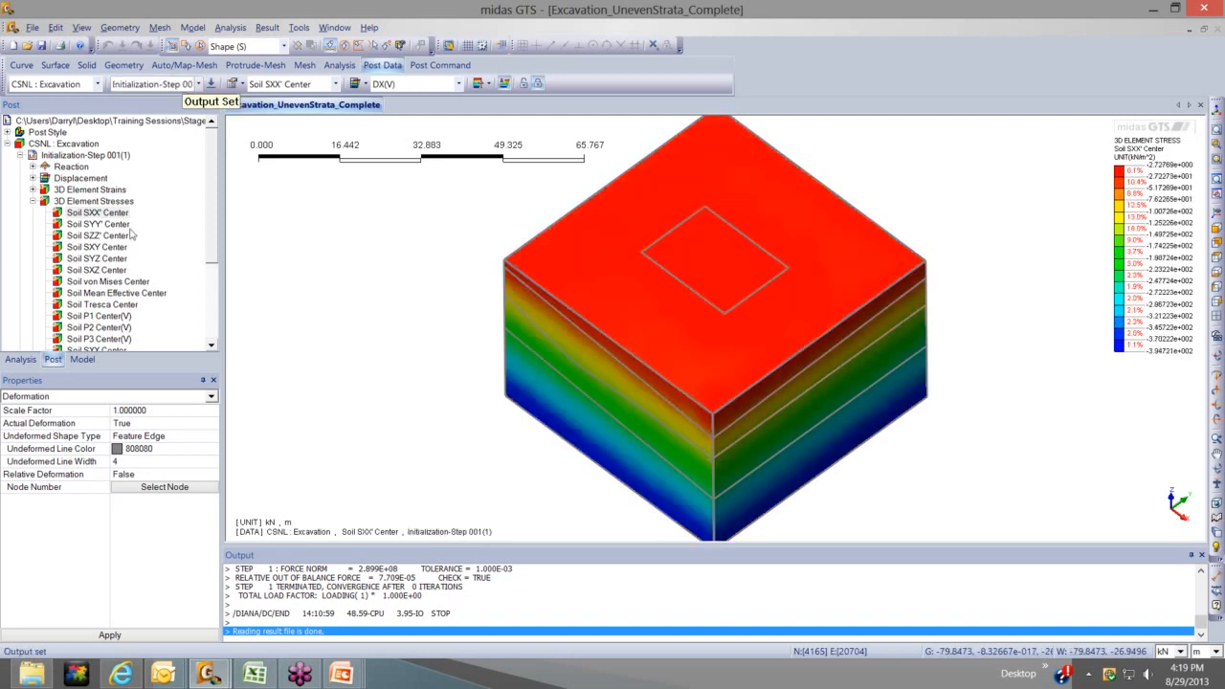
Collapse the Initialization results and expand the Displacement results of the Raft+Load stage
click(33, 202)
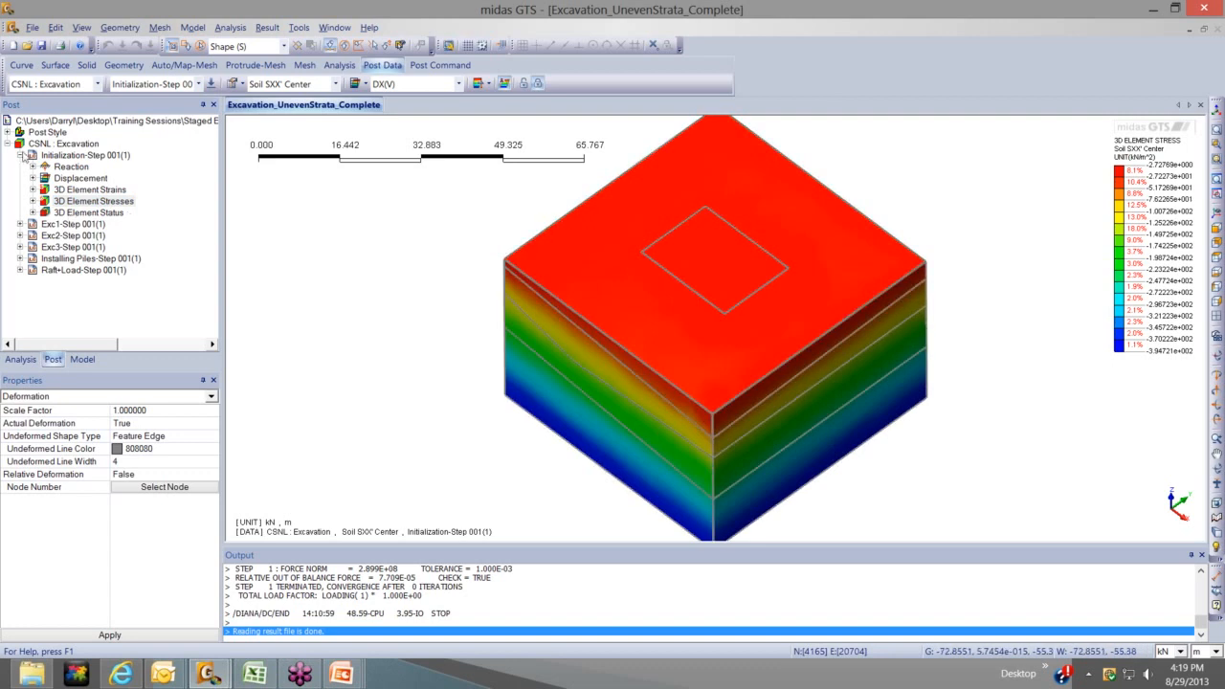
click(22, 159)
click(20, 155)
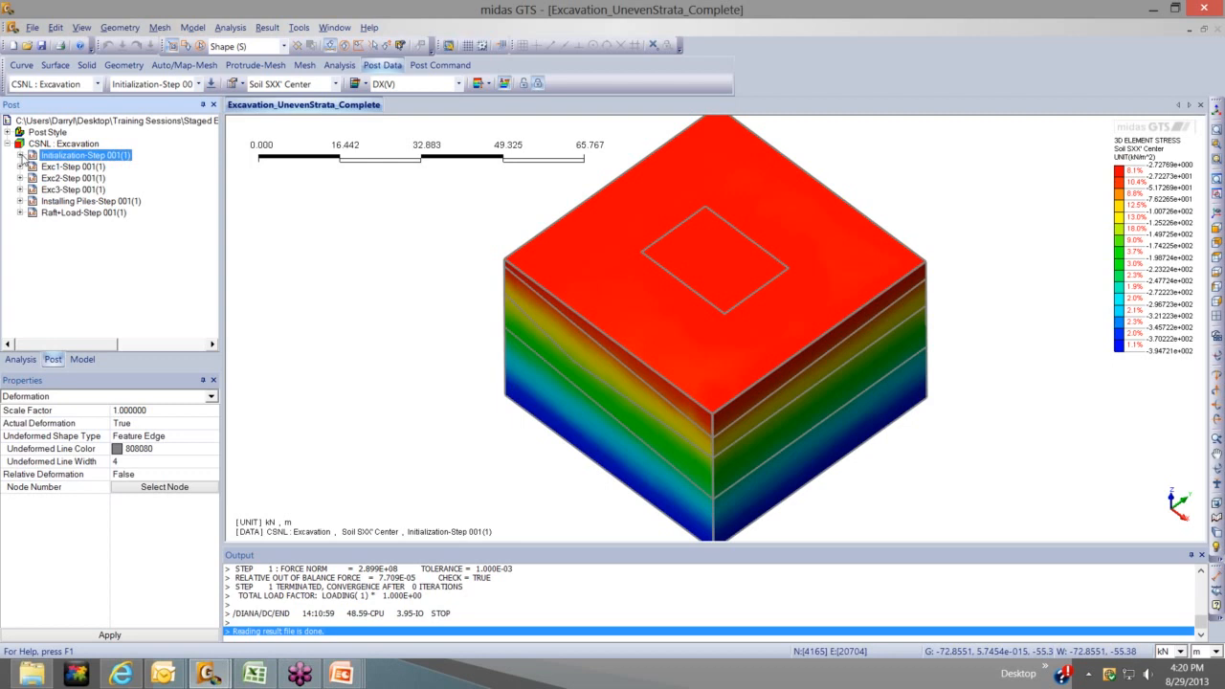
click(20, 212)
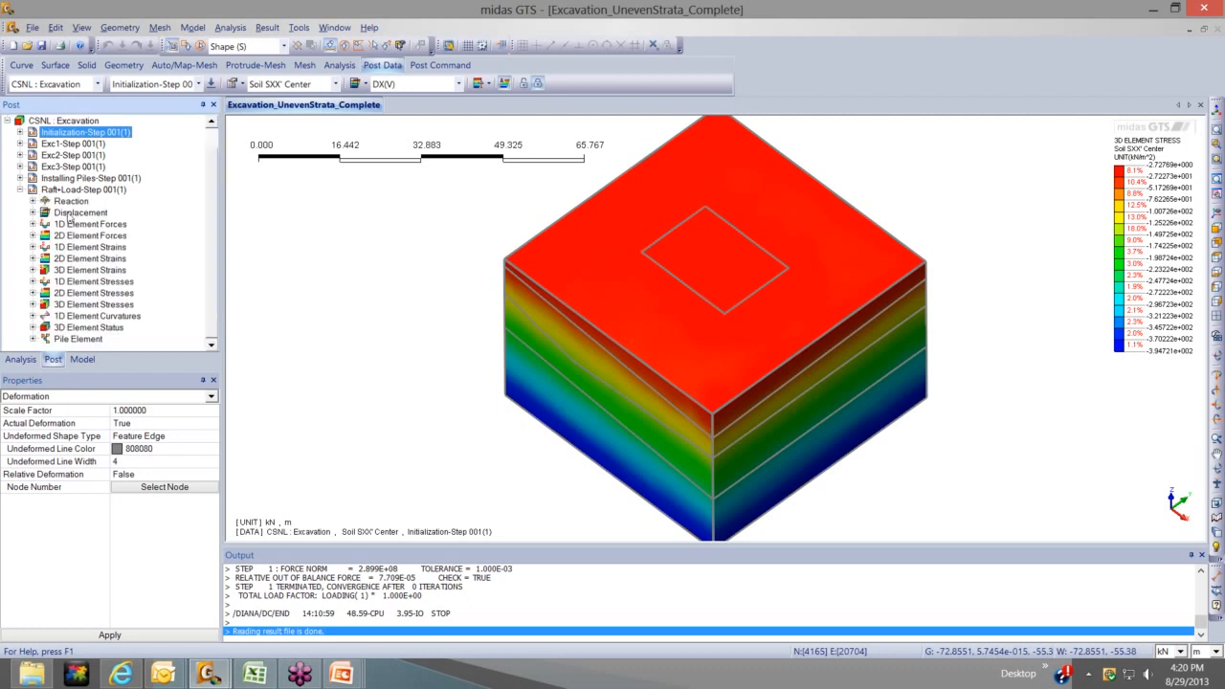
click(73, 214)
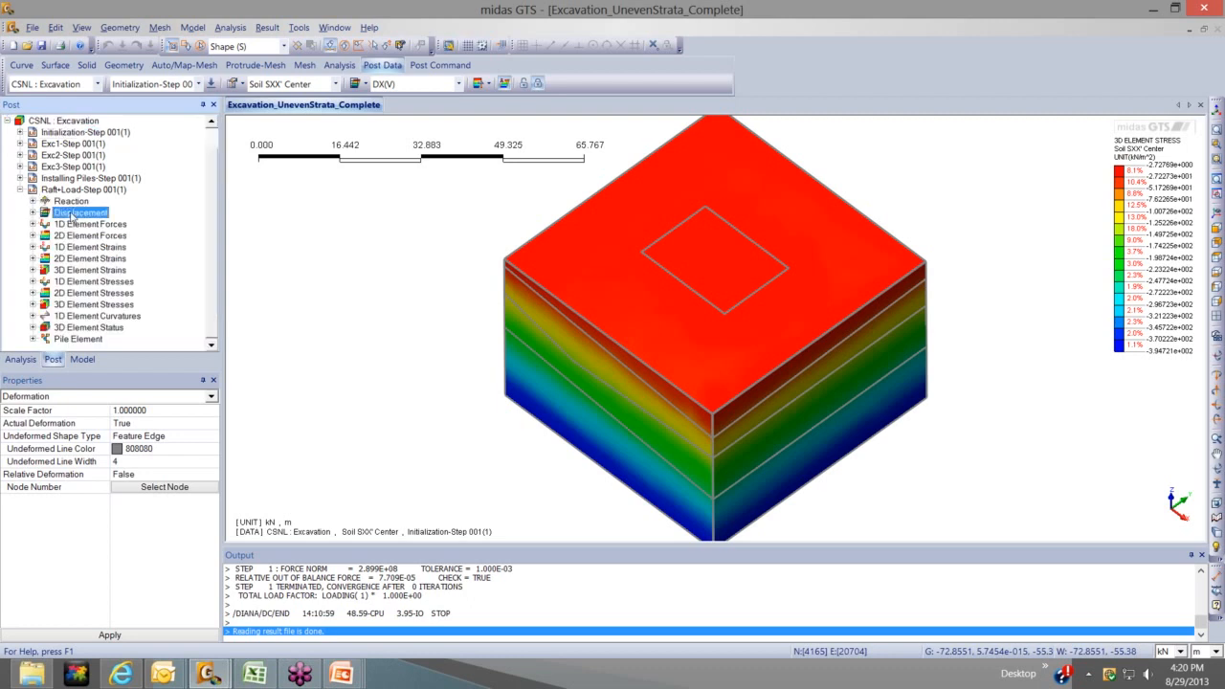
double_click(73, 214)
click(78, 224)
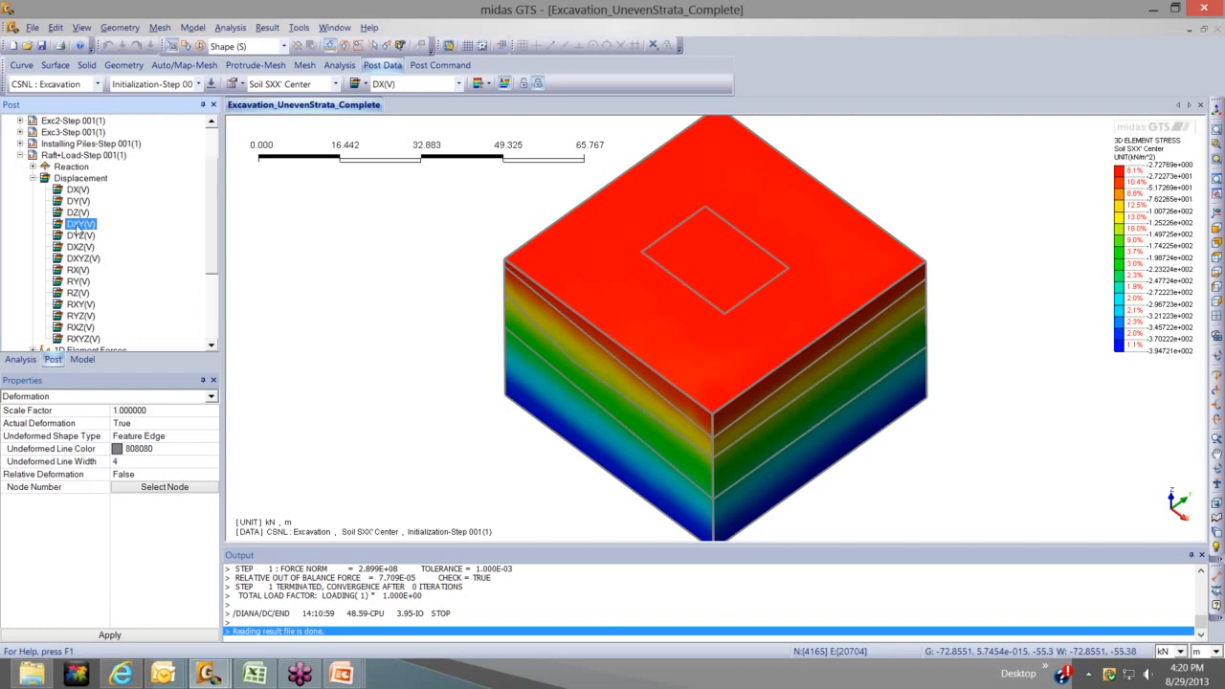
Display the Raft+Load displacement contours DYZ and DXY in turn and inspect the model from above
click(80, 235)
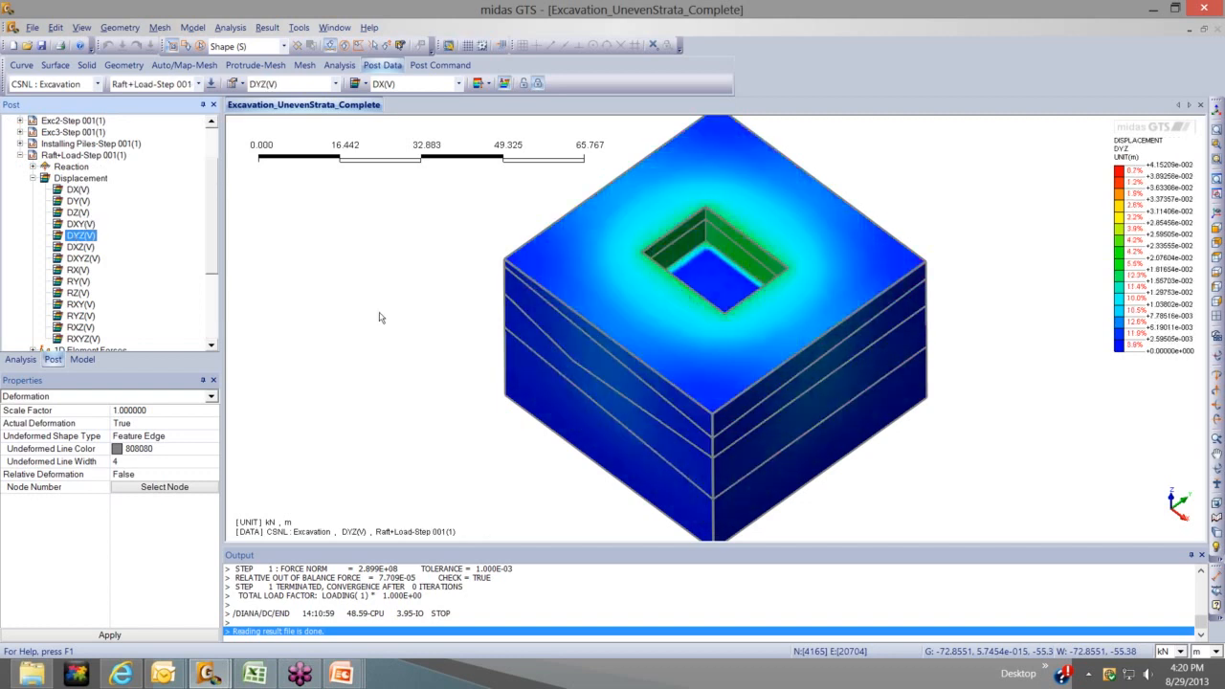
middle_drag(589, 280, 597, 247)
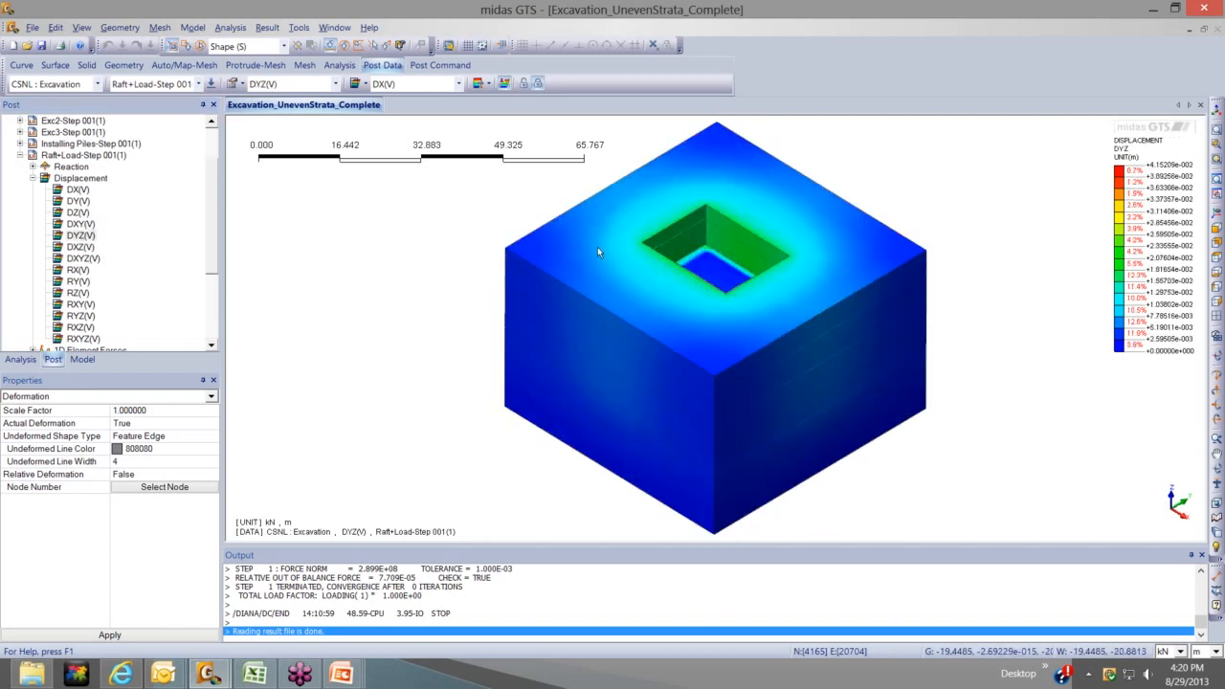
double_click(81, 224)
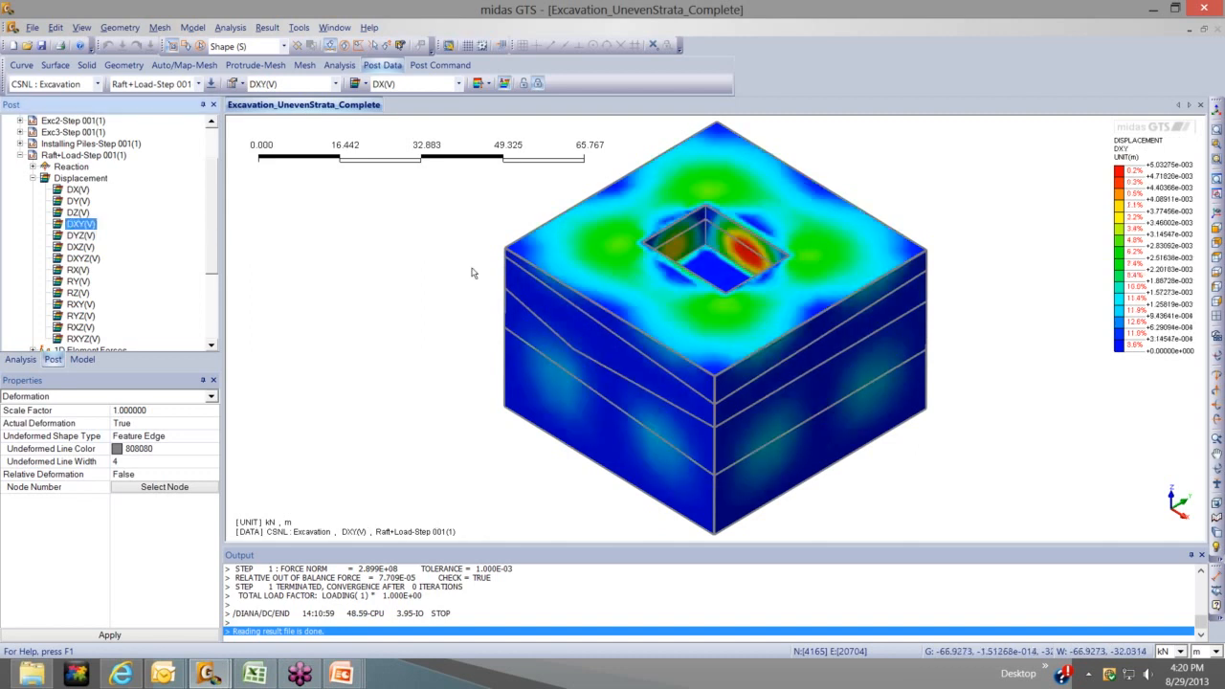
middle_drag(474, 274, 469, 299)
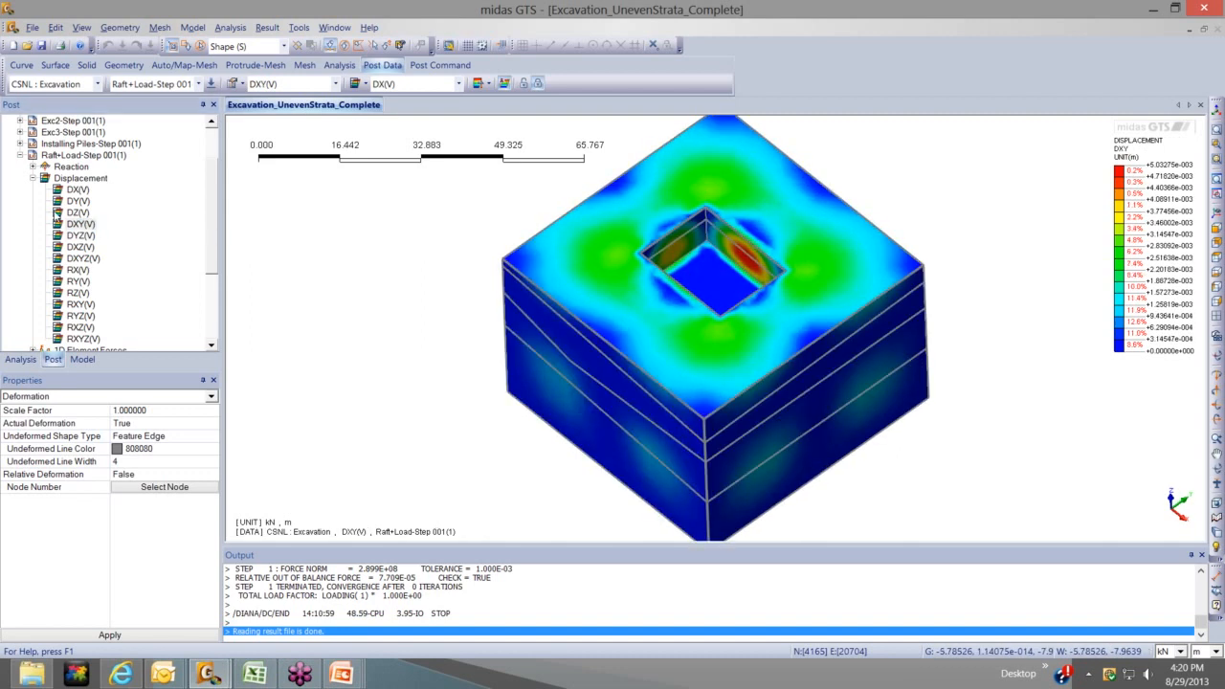
Display the Raft+Load displacement DXYZ, return to DXY and inspect the walls of the excavation pit
click(84, 258)
click(82, 225)
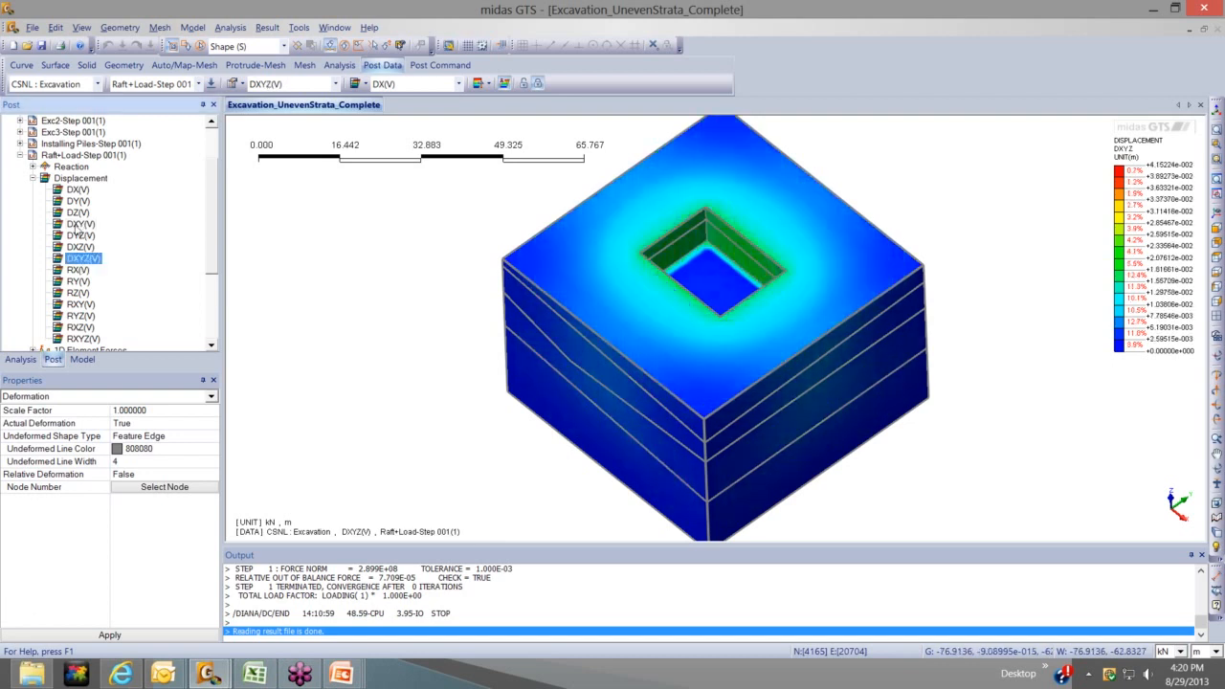
mouse_move(667, 319)
middle_down()
mouse_move(689, 288)
mouse_move(677, 323)
middle_up()
scroll(671, 298, up, 1)
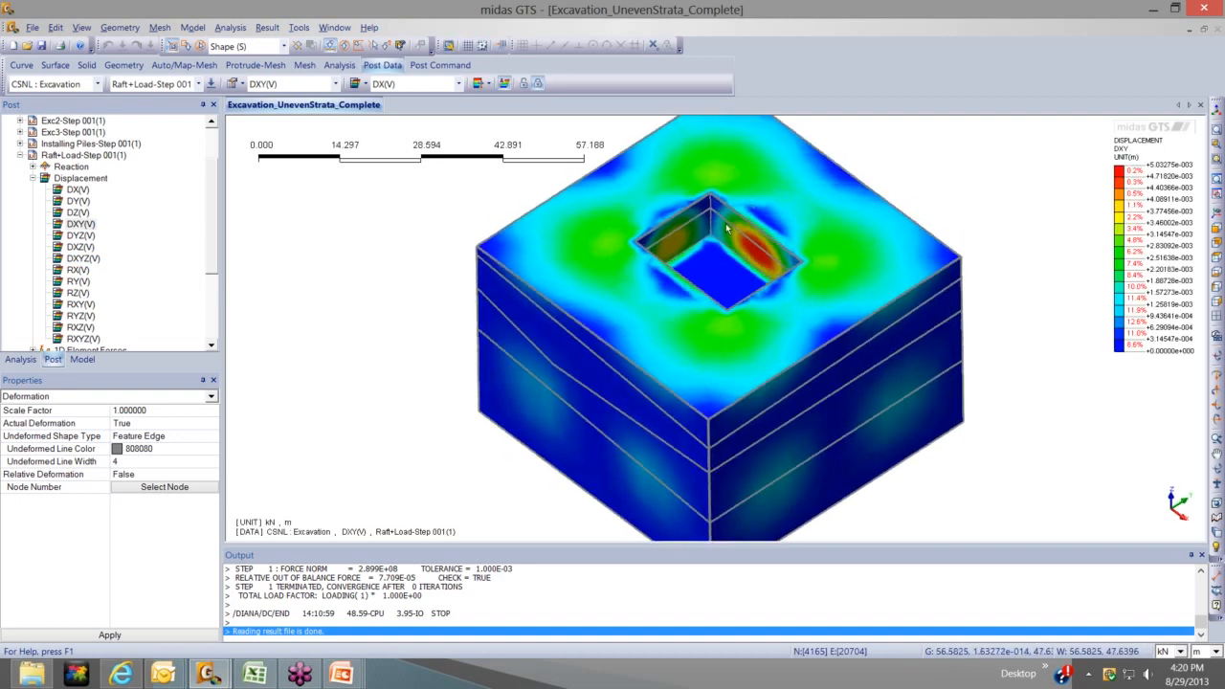
middle_drag(761, 240, 764, 239)
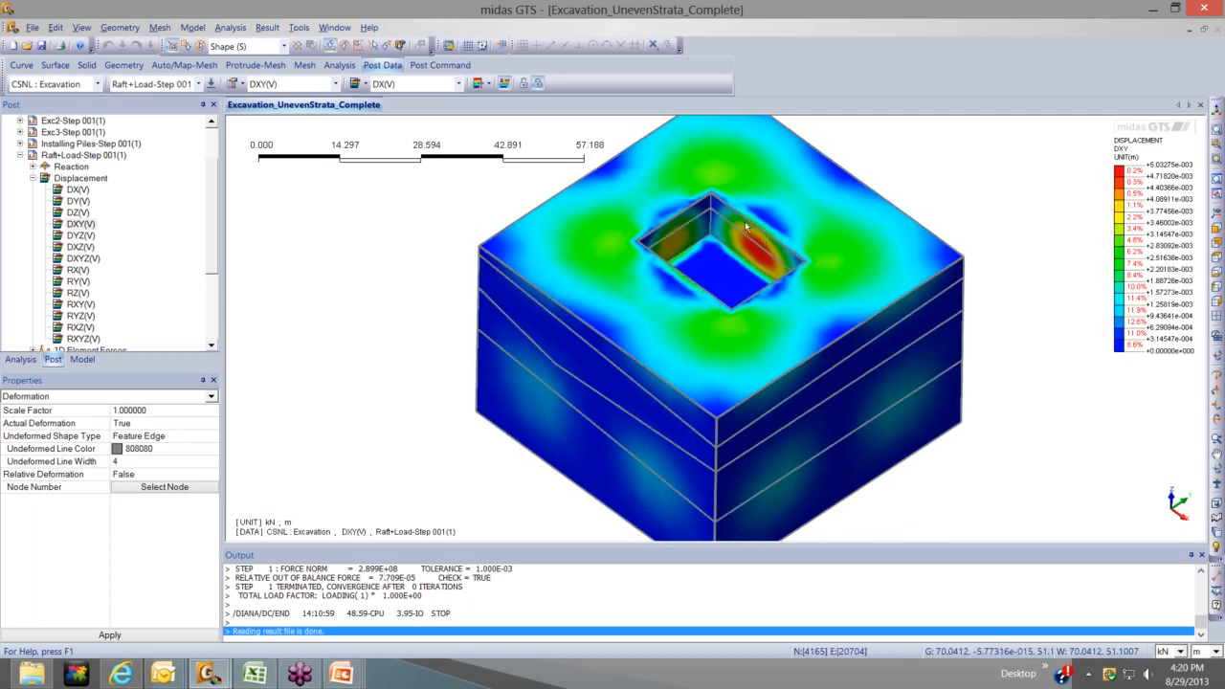
Probe the DXY displacement at a node in the wall's red zone and at two nodes higher up the same excavation wall
click(266, 27)
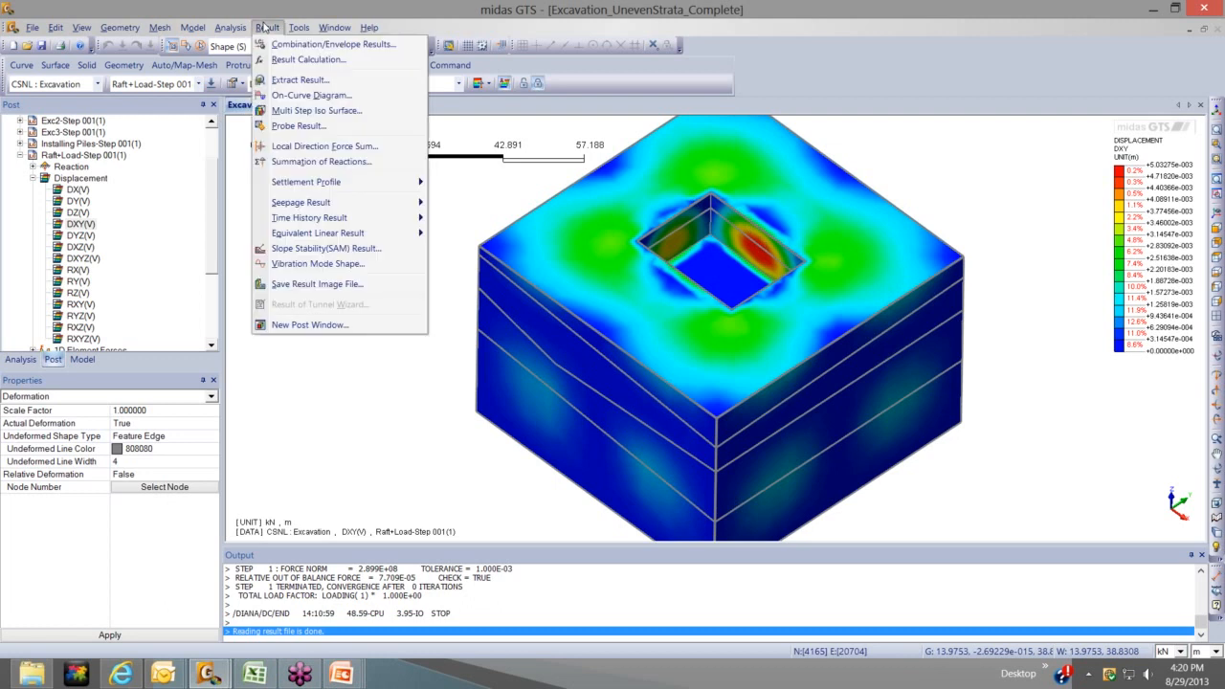
click(296, 127)
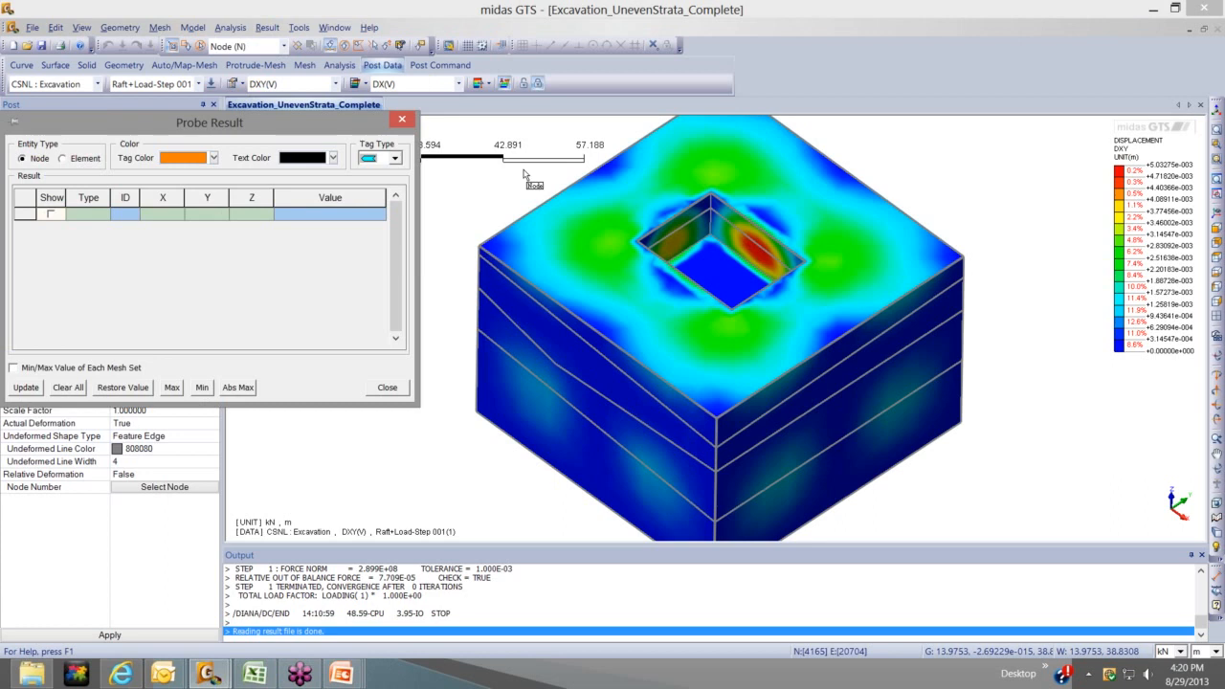
click(742, 249)
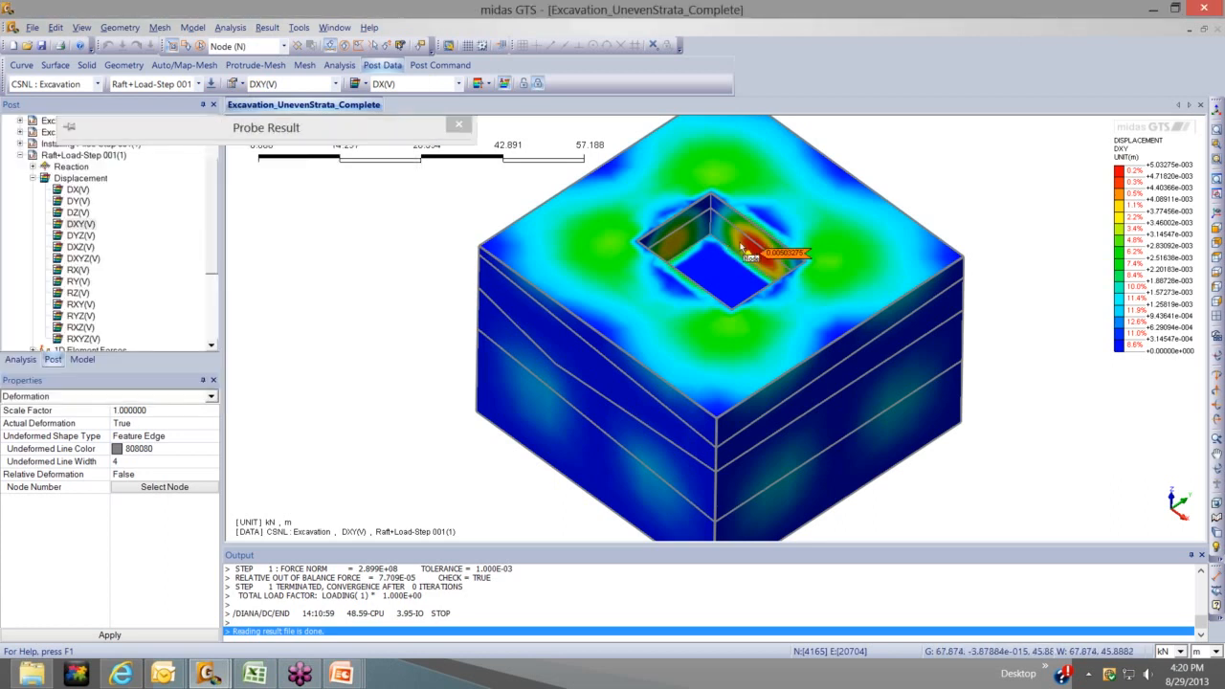
scroll(742, 246, up, 2)
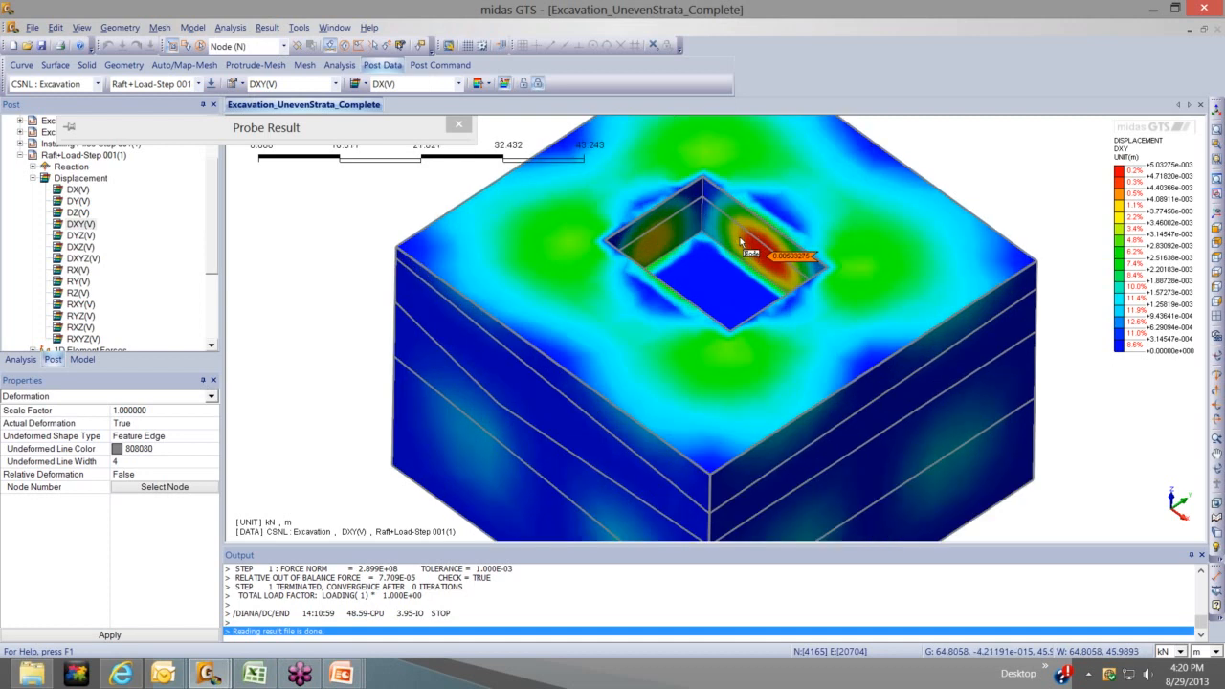
scroll(741, 243, up, 2)
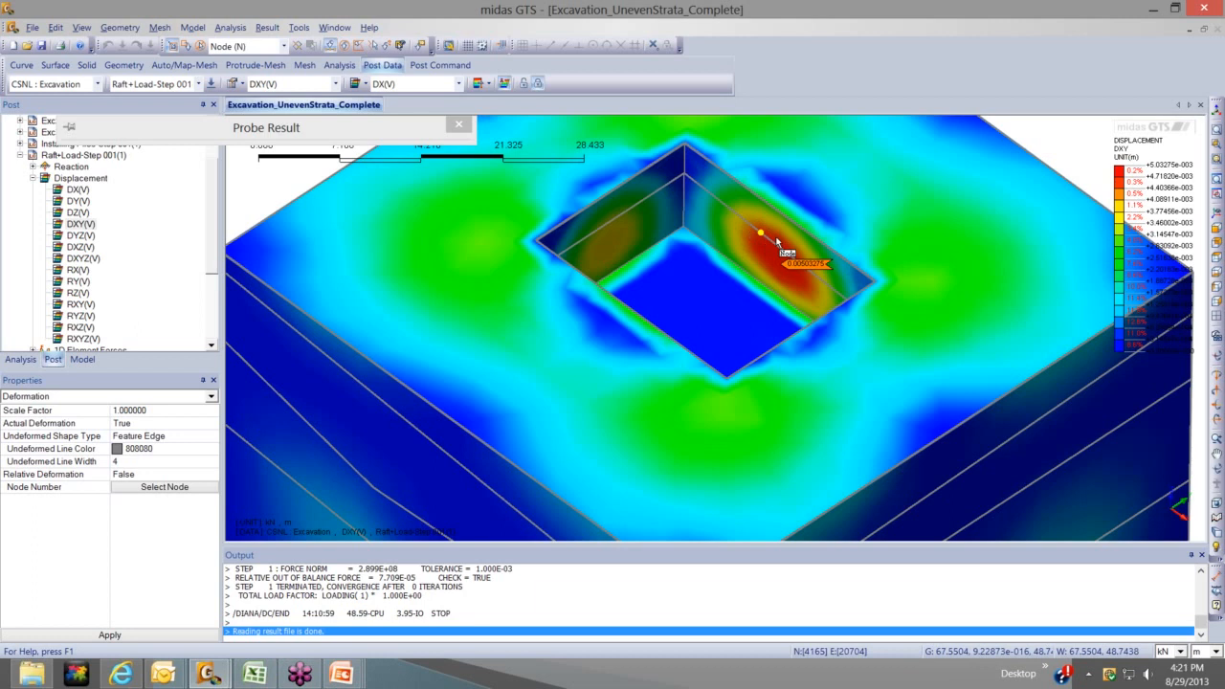
click(755, 232)
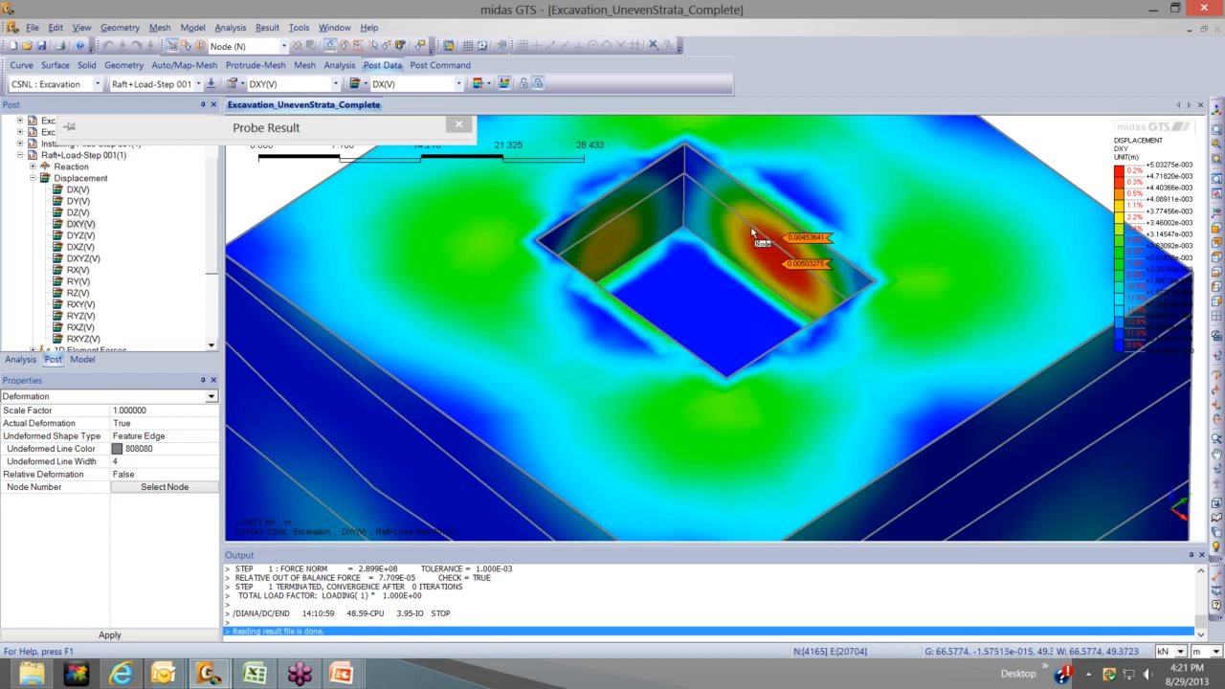
click(763, 226)
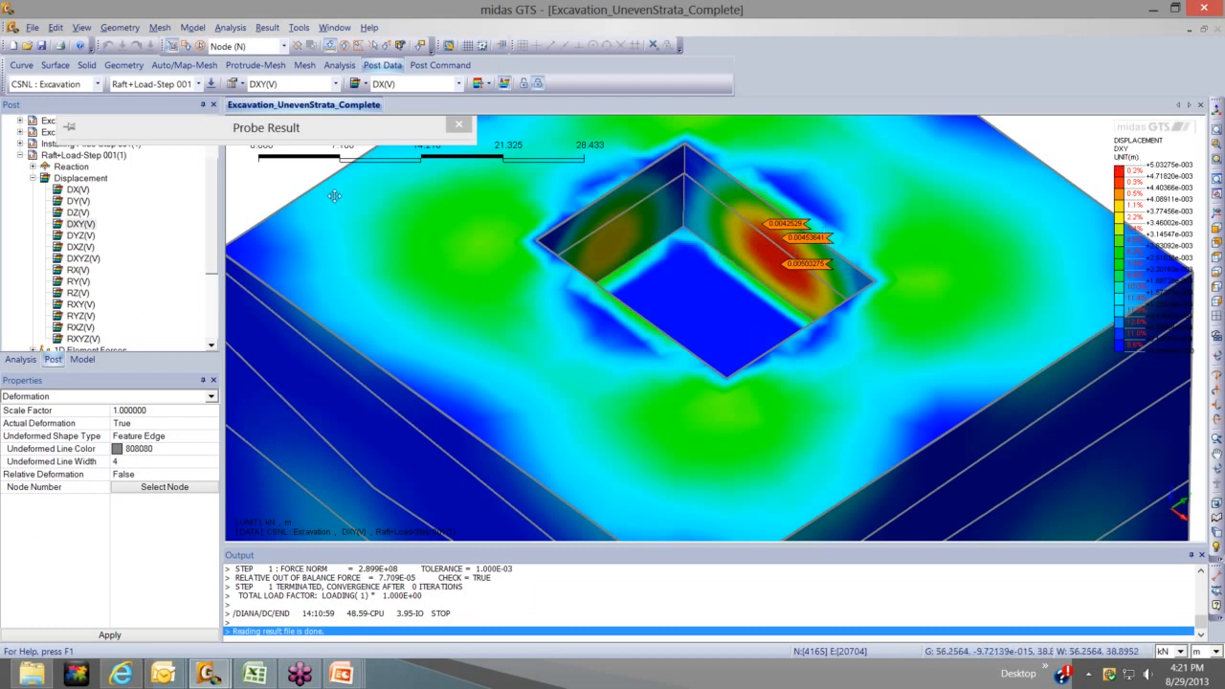
Probe the nodes on either side of the peak-displacement node on the excavation wall and review the list of probed values
mouse_move(158, 229)
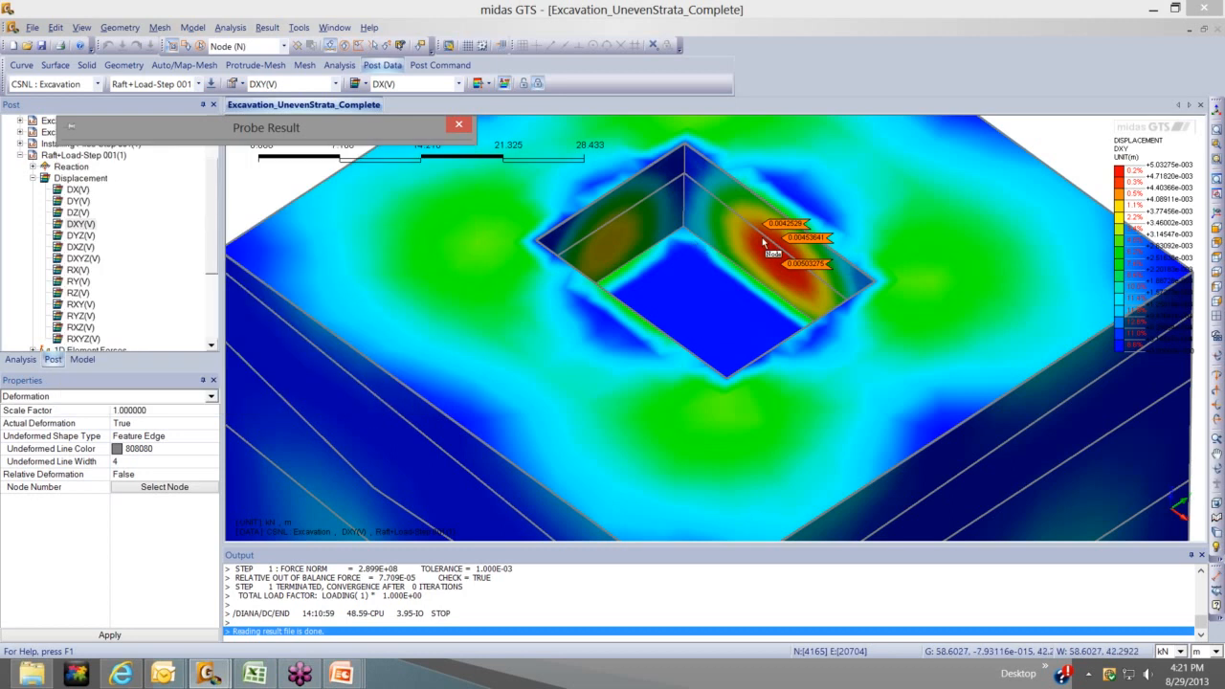
click(802, 281)
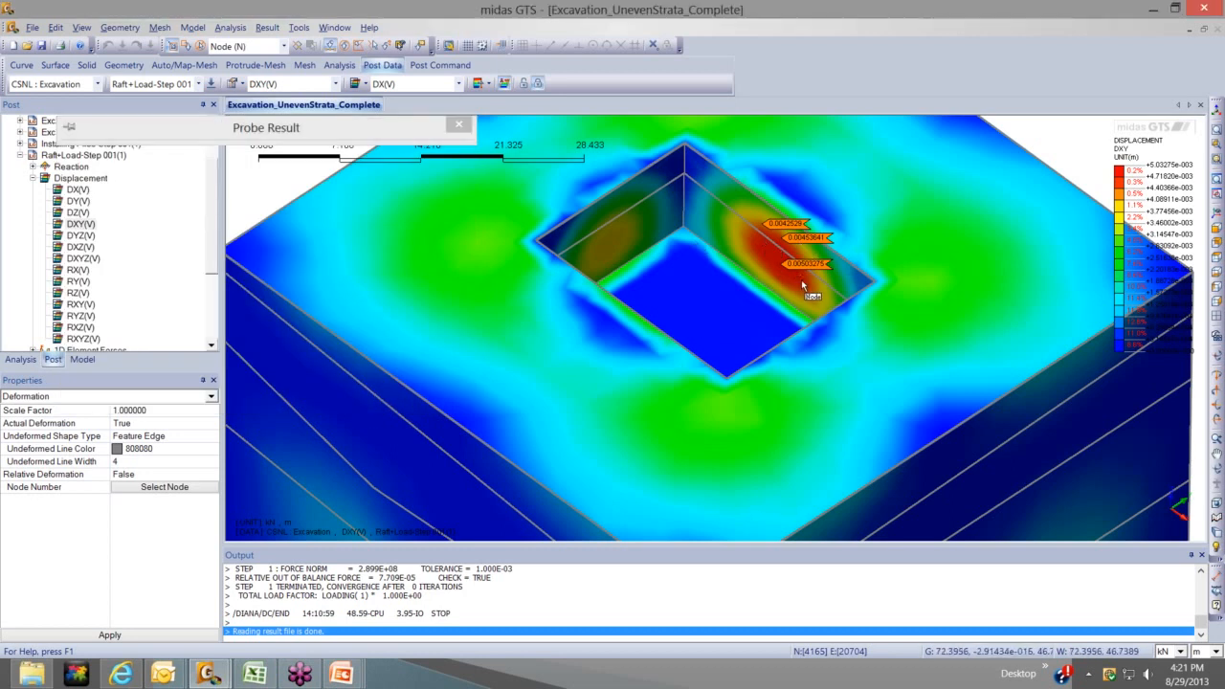
click(801, 280)
click(771, 257)
click(380, 128)
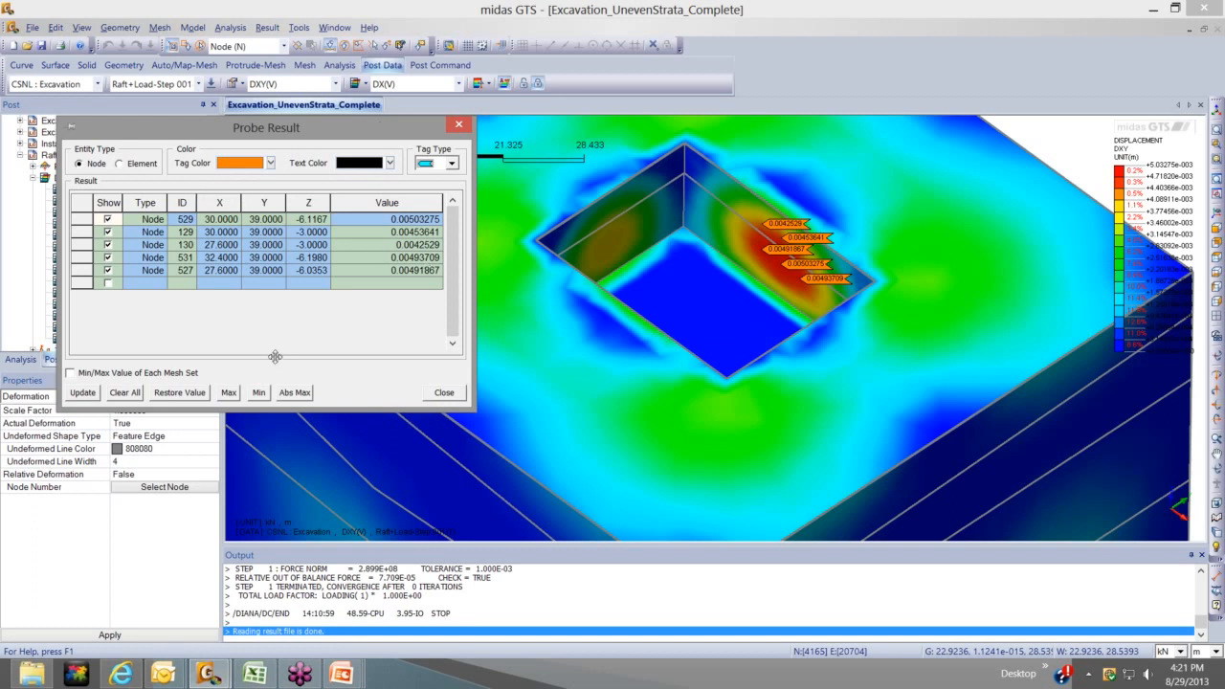
Tag the maximum and minimum DXY displacement nodes on the model and review their entries in the probe results
click(230, 393)
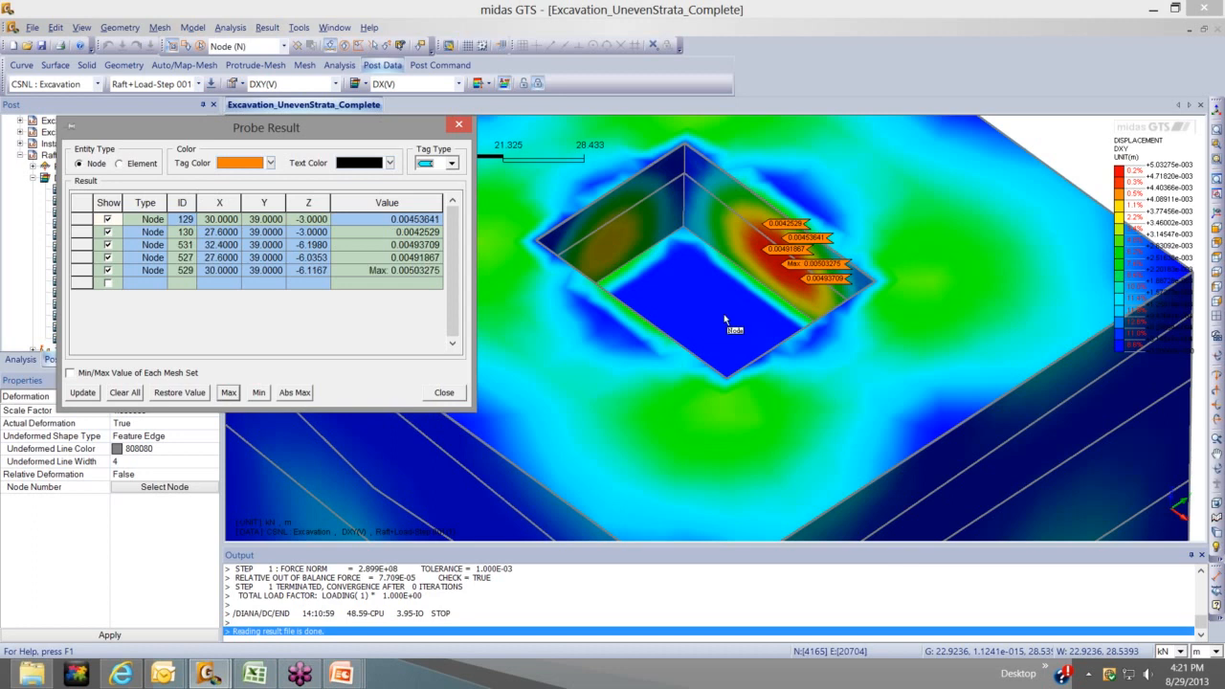
mouse_move(355, 134)
click(259, 393)
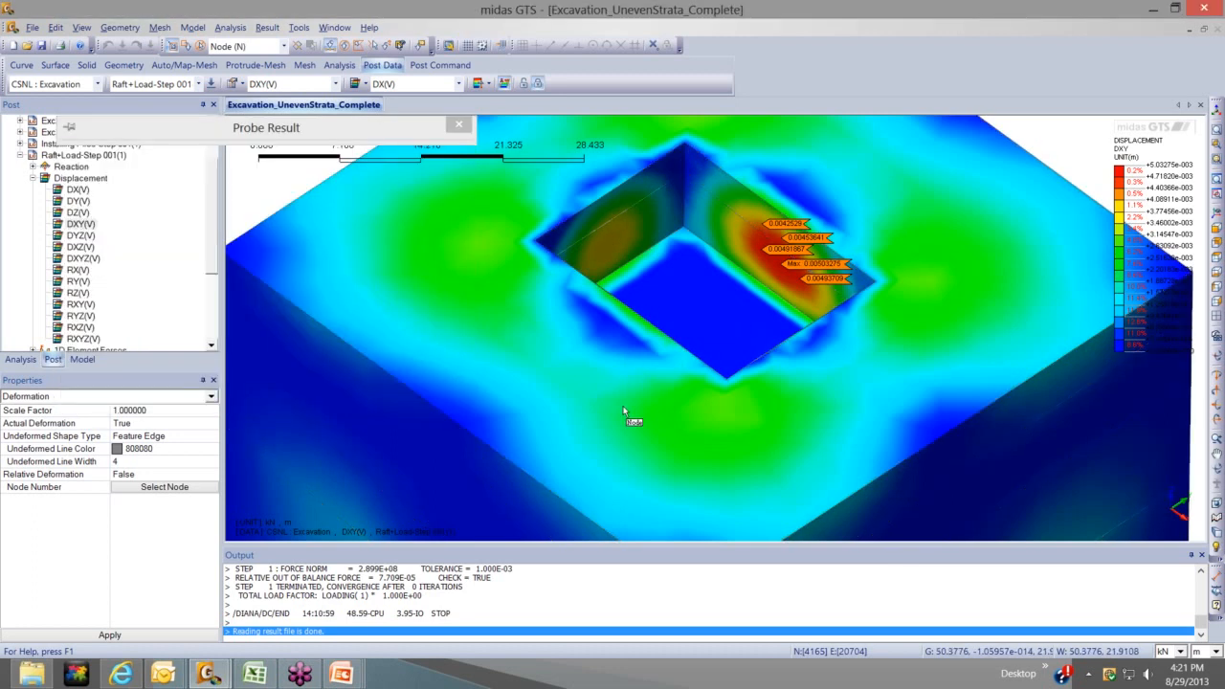
scroll(626, 359, down, 5)
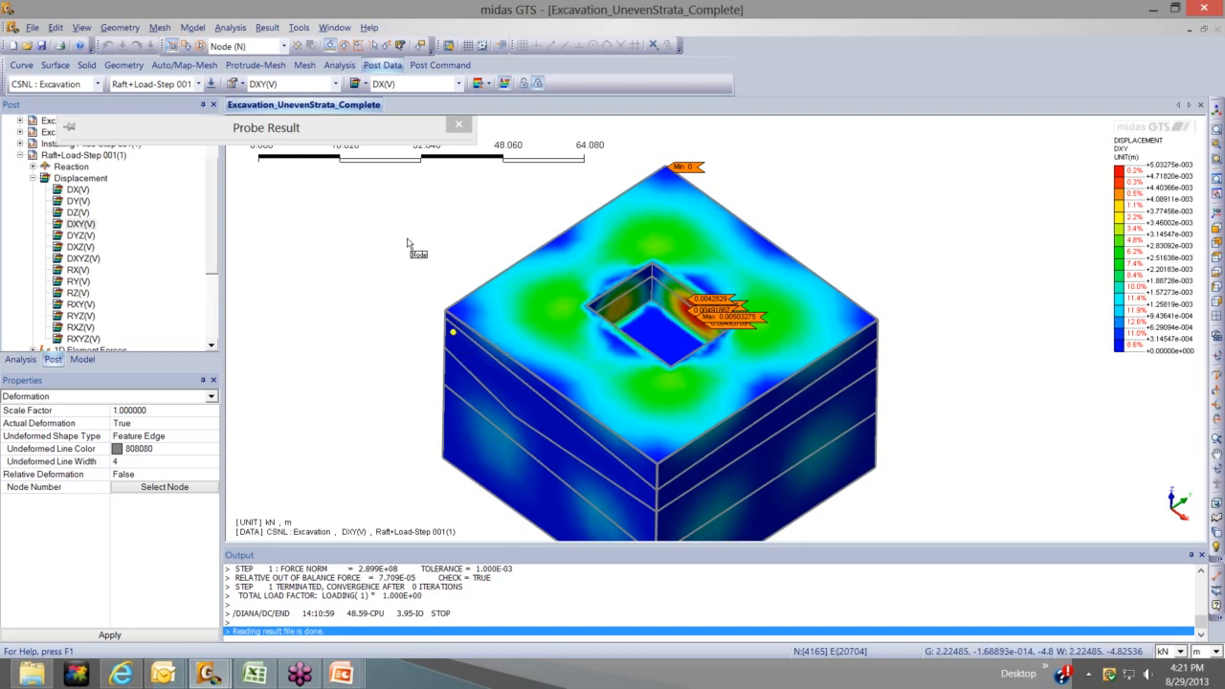
mouse_move(351, 130)
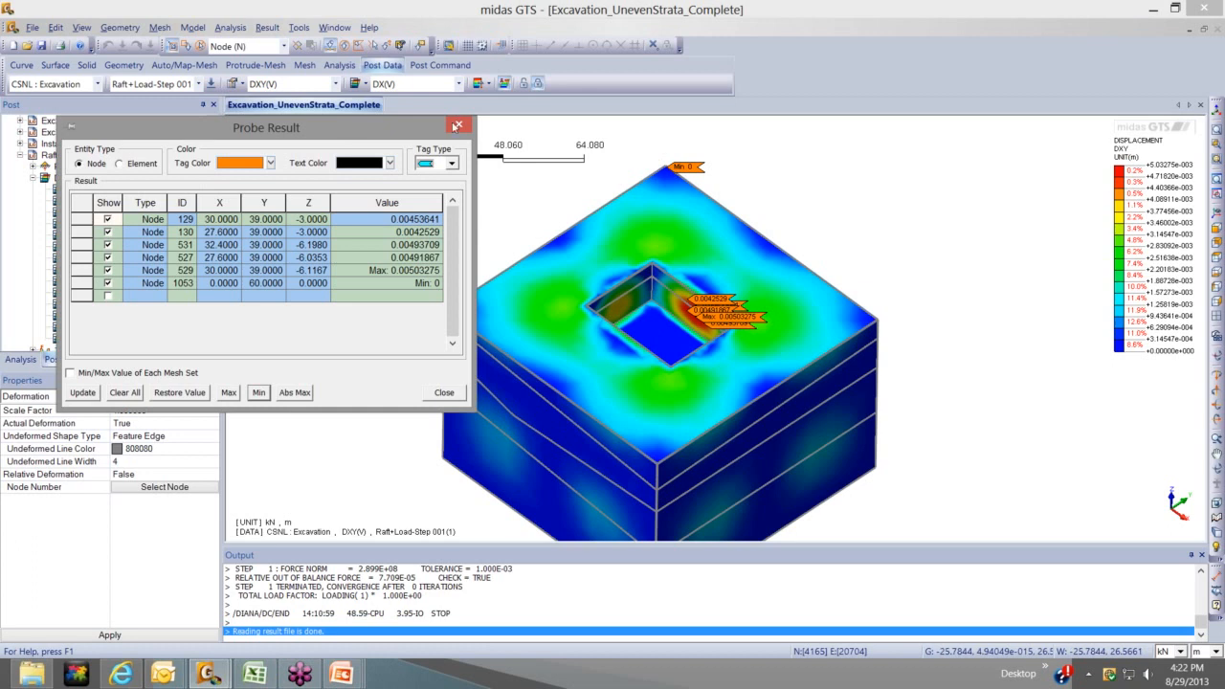
Close the probe results and inspect the Raft+Load DXY displacement contour around the excavation without the value tags
click(457, 126)
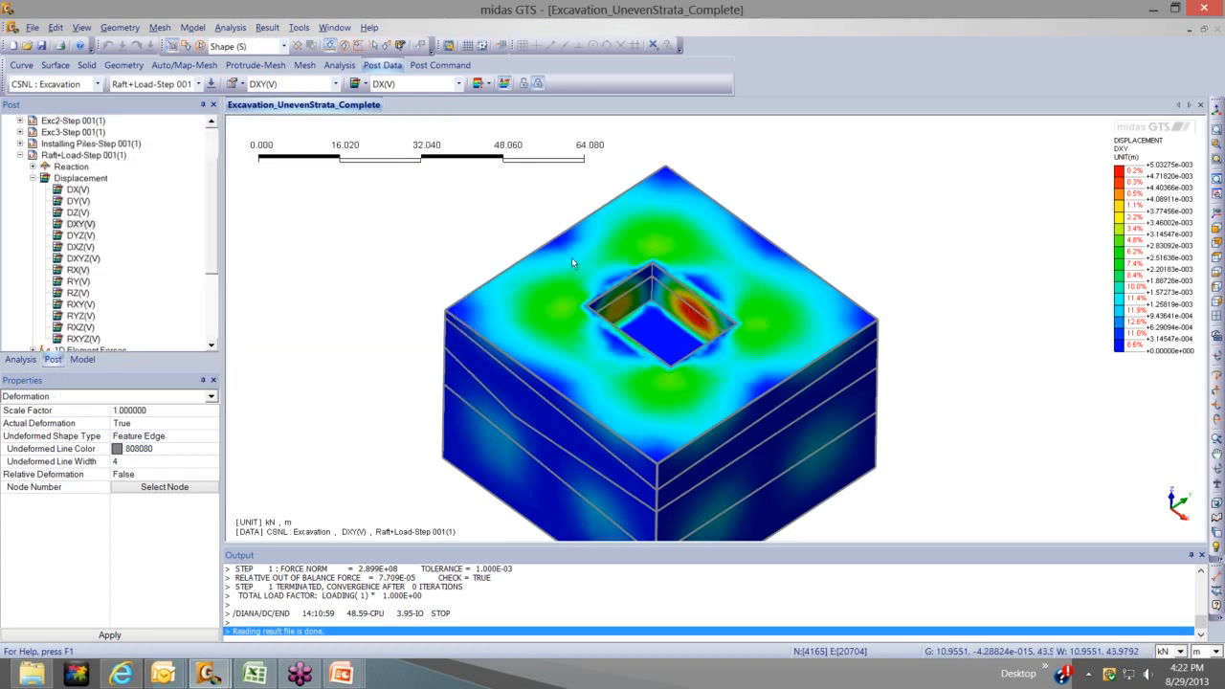
scroll(599, 329, up, 2)
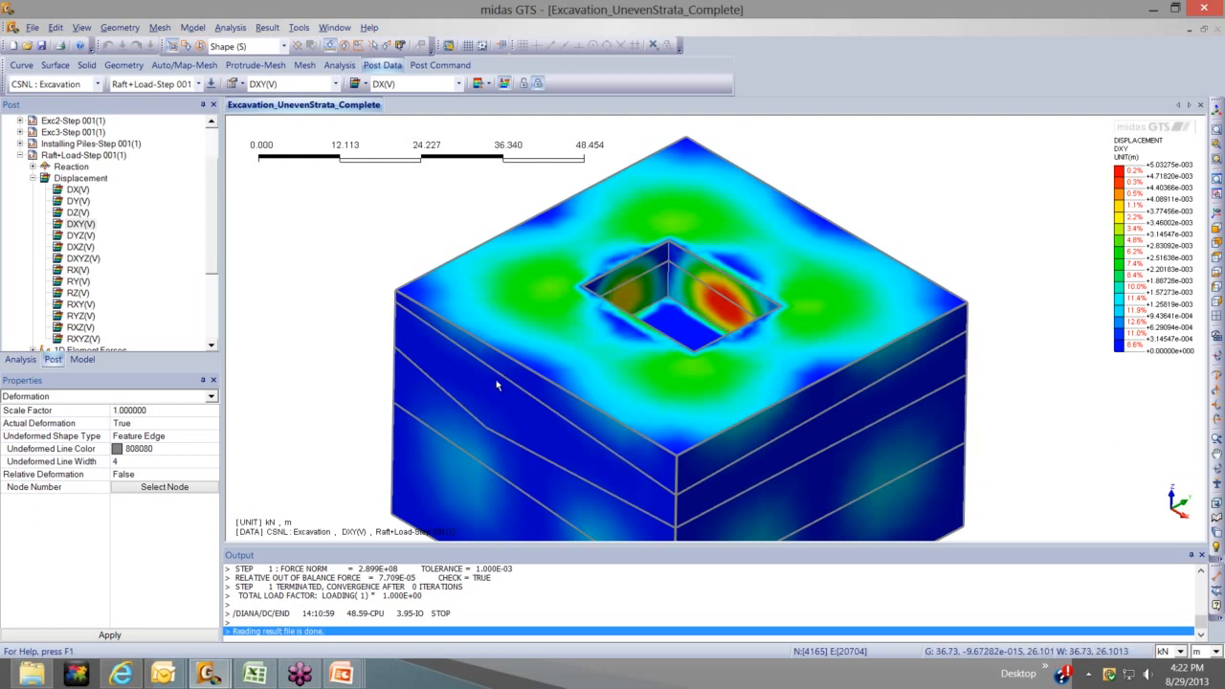
scroll(526, 347, down, 1)
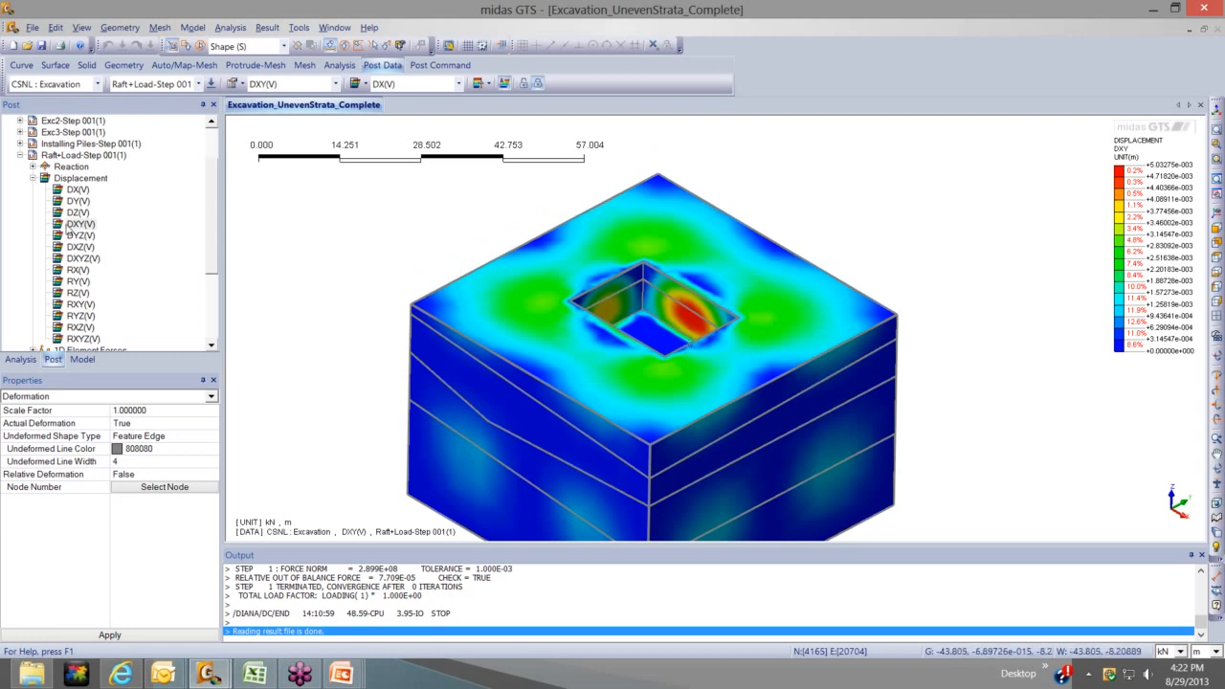
Display the Raft+Load 2D element forces Plate Fxy, Fyy and Fxx Center and inspect the soil block from lower and higher angles
click(33, 178)
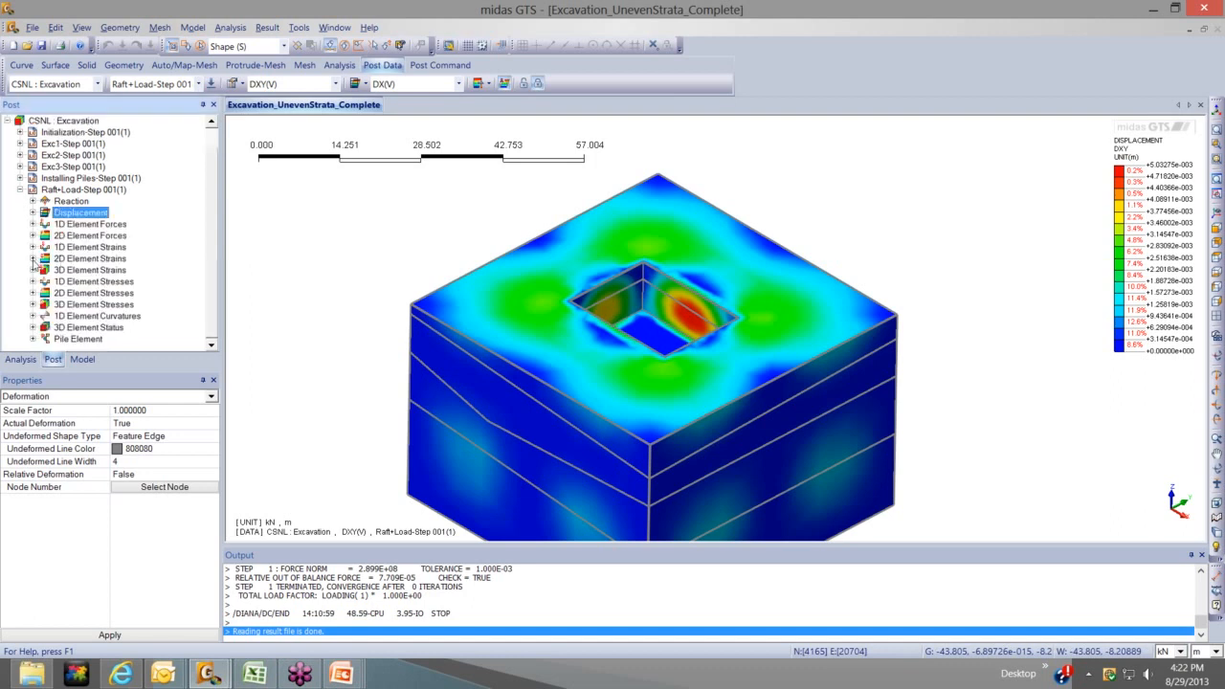
click(33, 259)
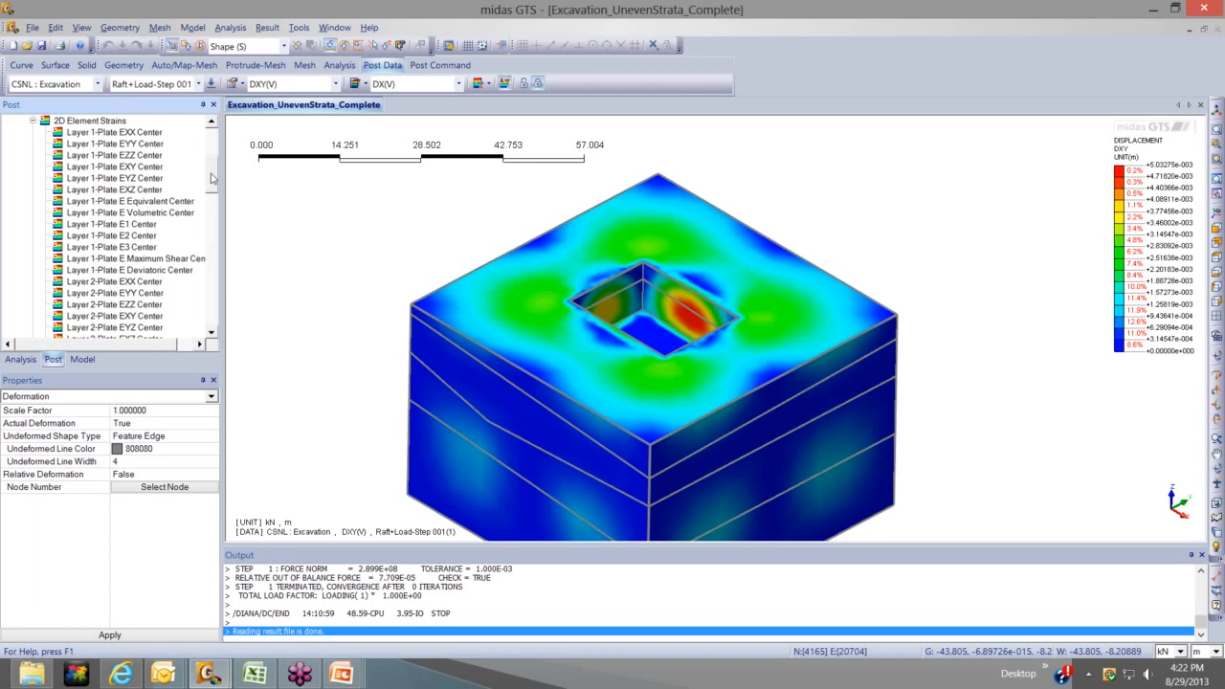
scroll(86, 191, up, 3)
click(34, 247)
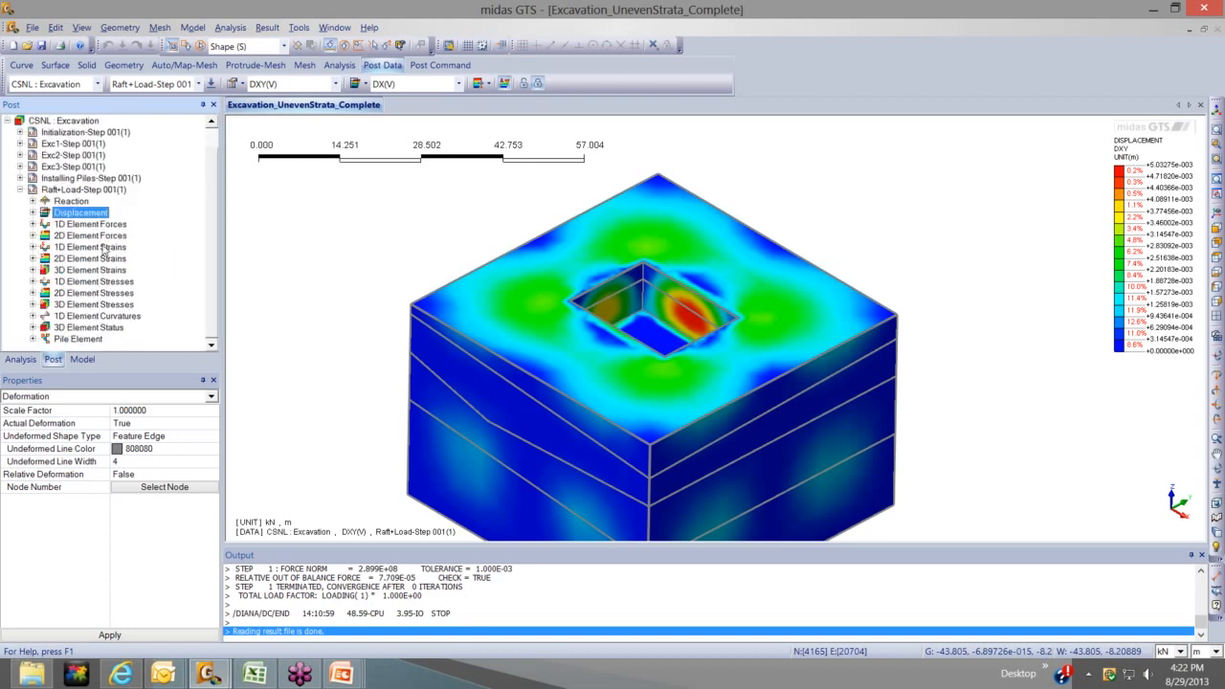
click(33, 236)
double_click(96, 260)
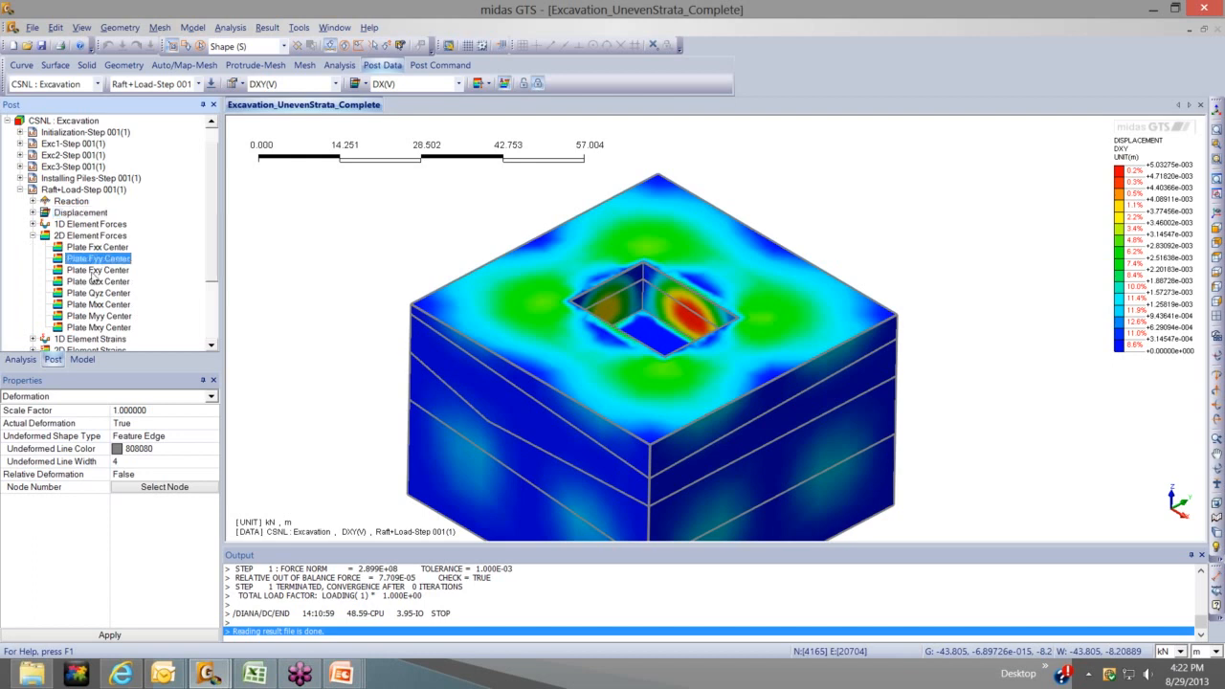
double_click(96, 270)
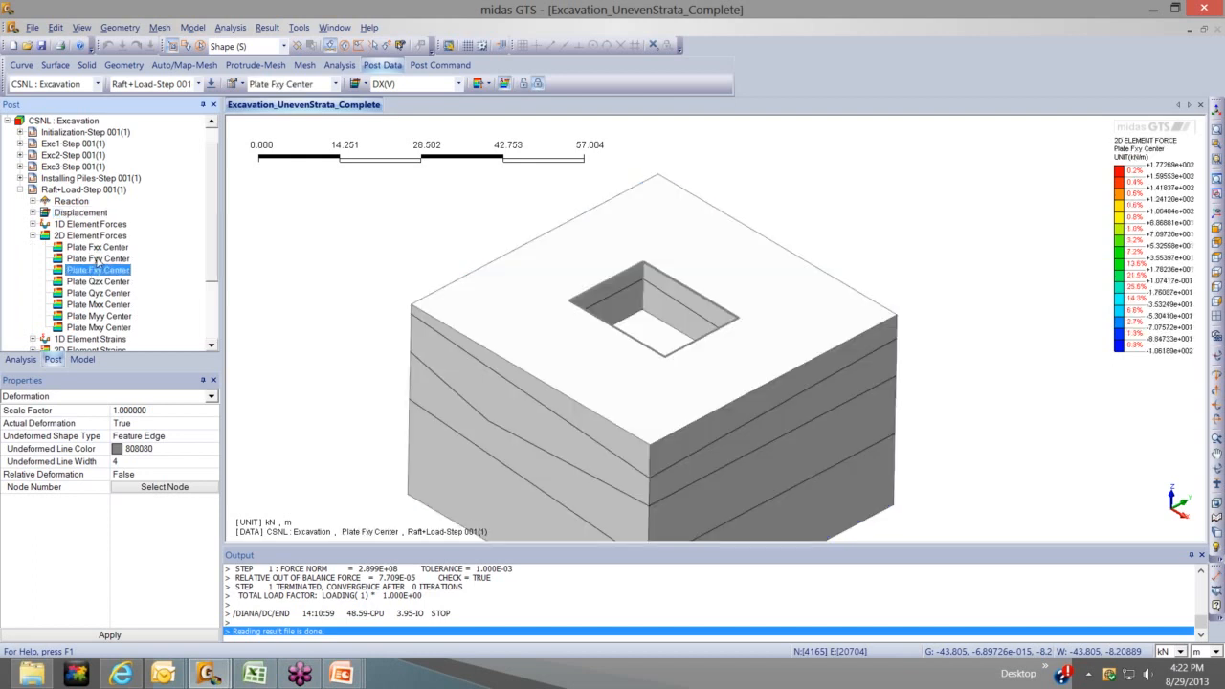
double_click(98, 248)
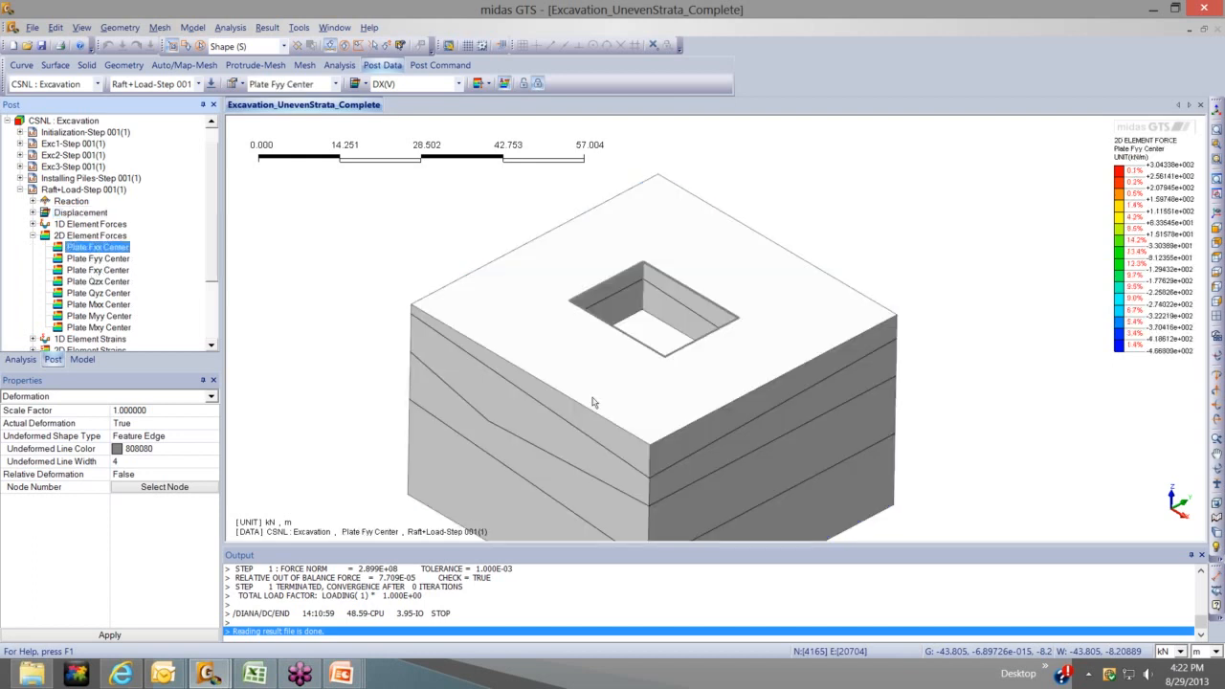
middle_drag(555, 364, 547, 311)
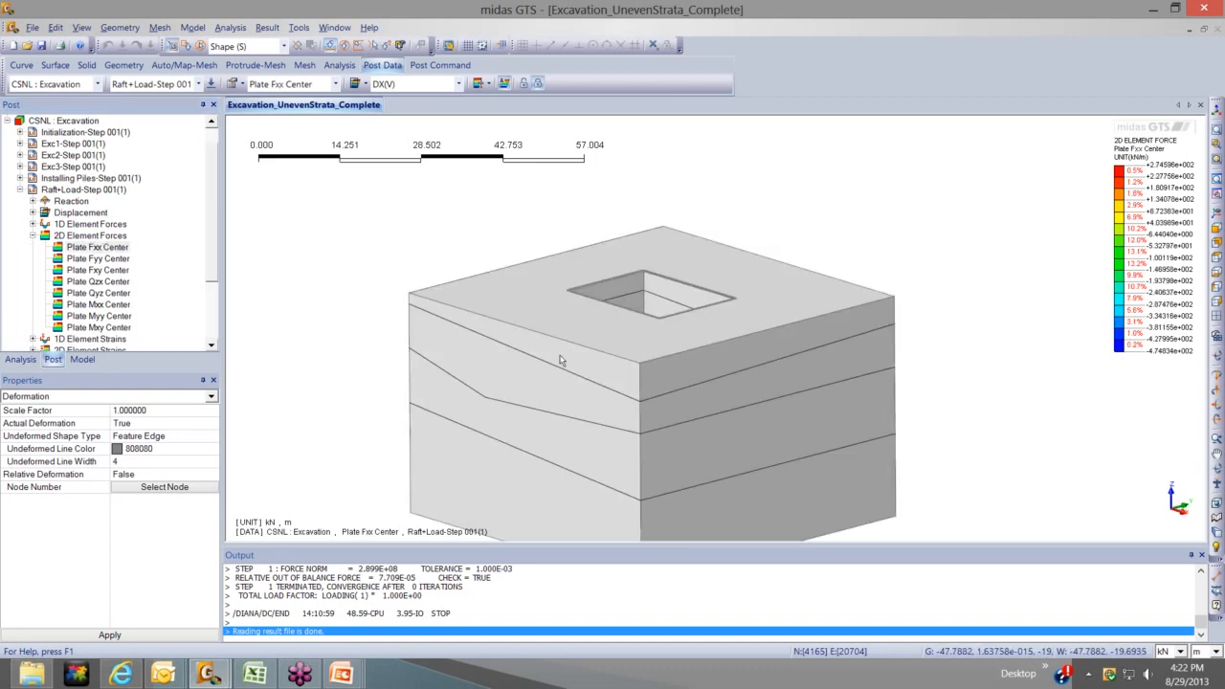
middle_drag(607, 364, 607, 331)
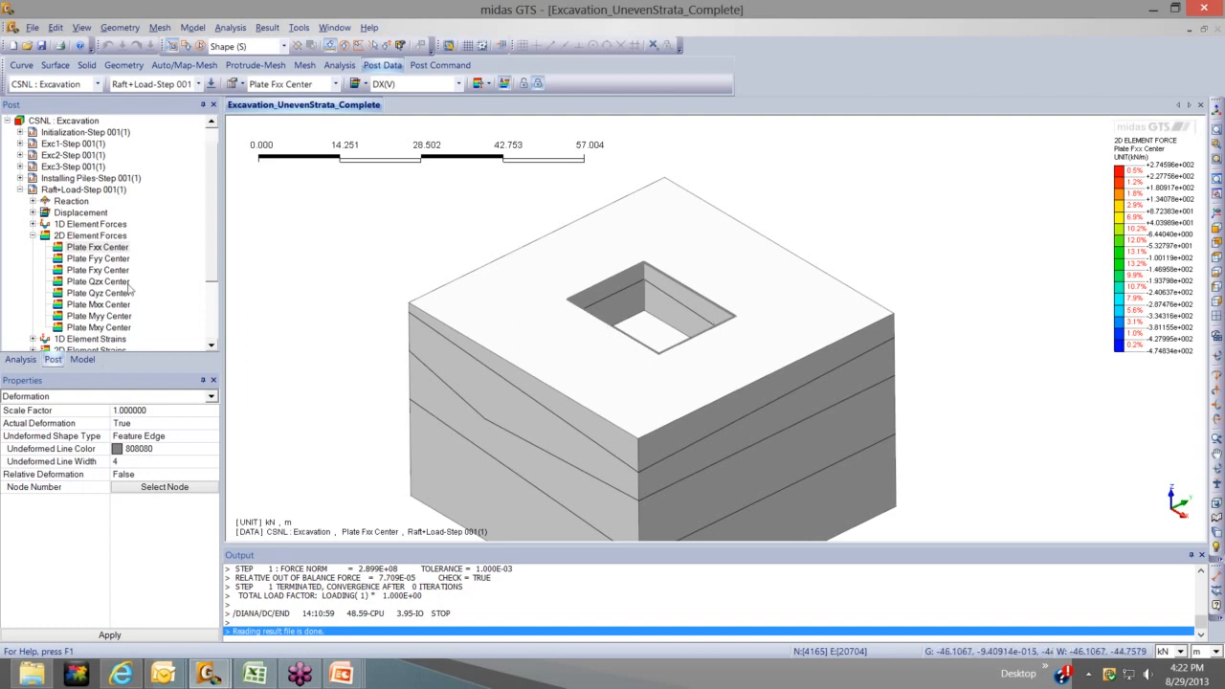
click(82, 358)
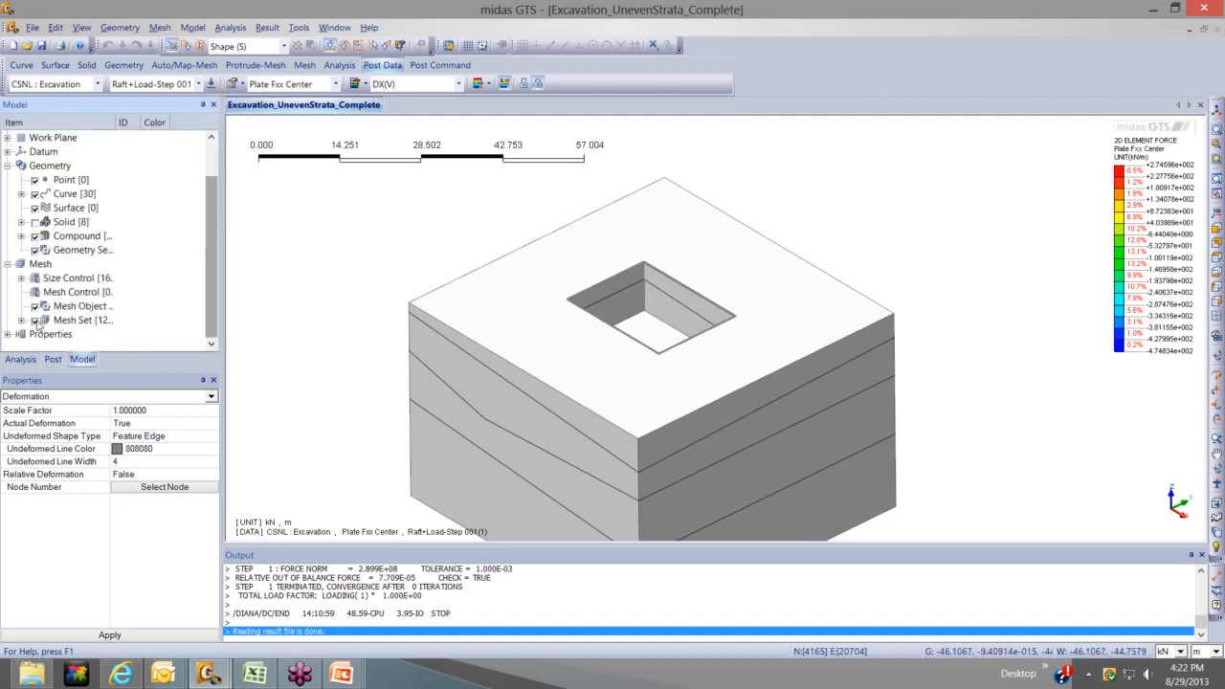
click(22, 321)
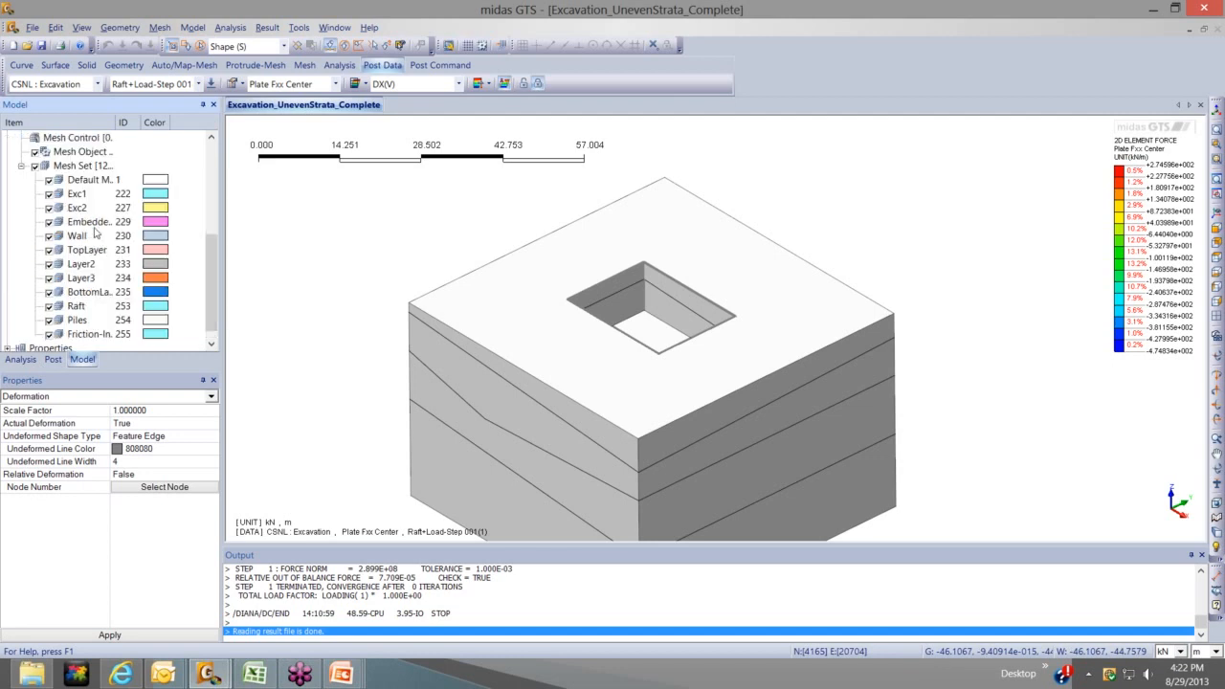
click(34, 166)
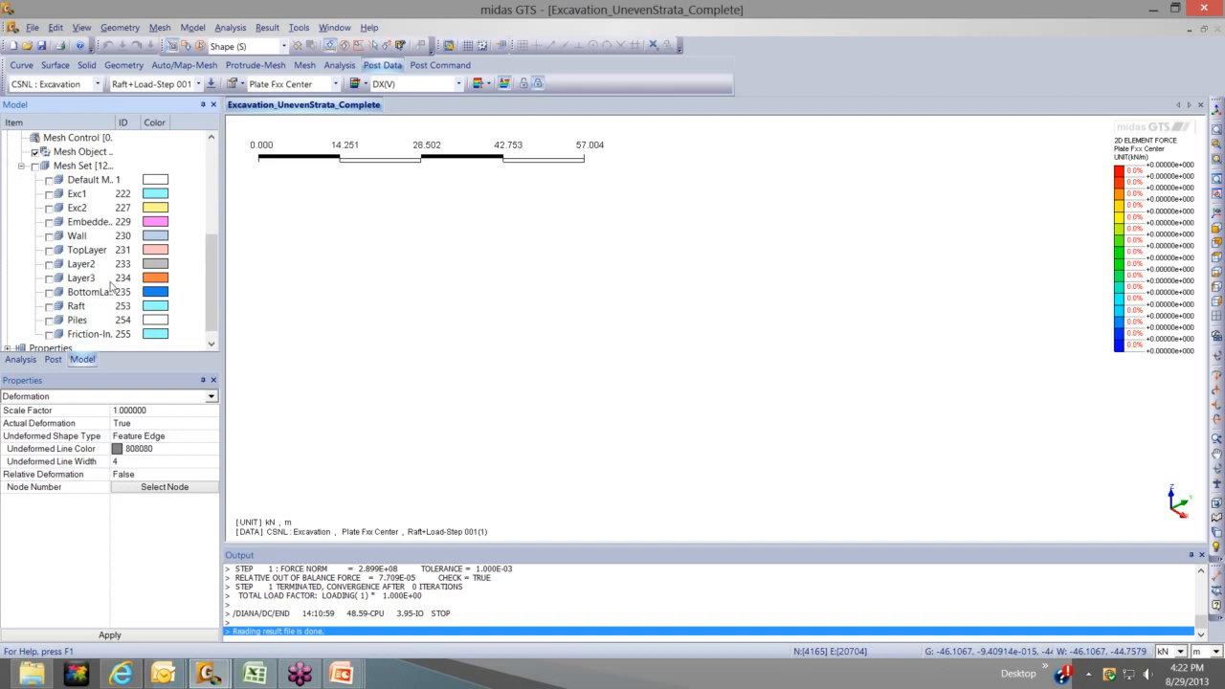
click(210, 396)
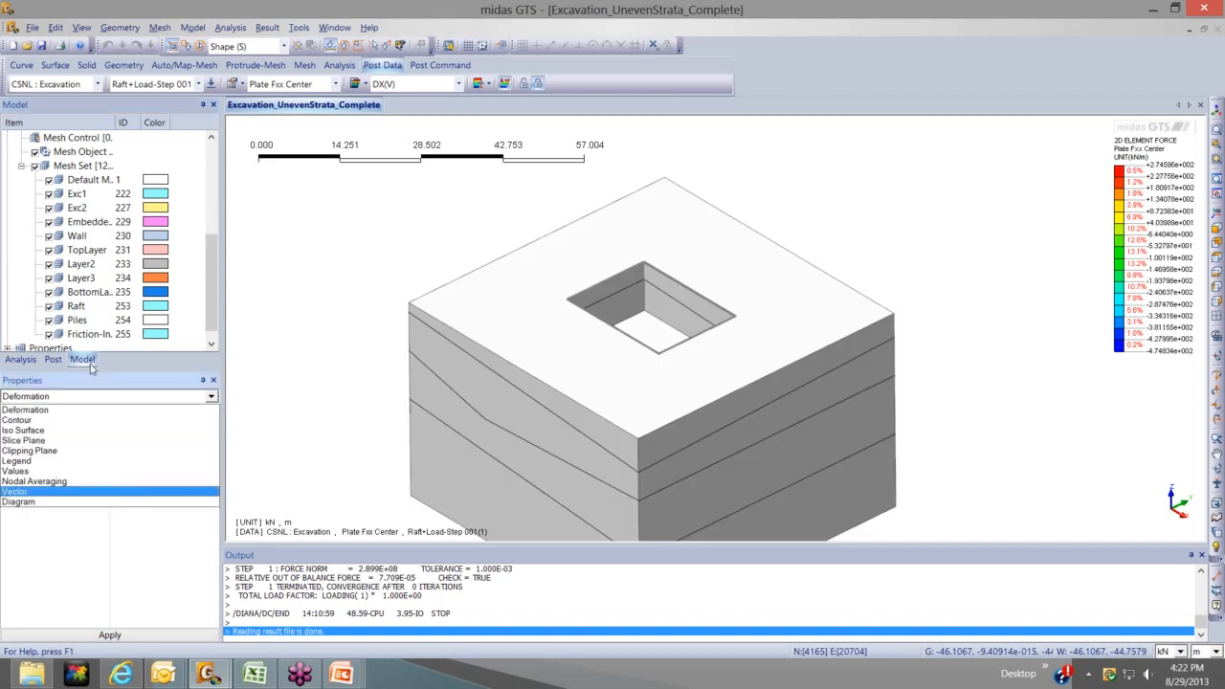
click(53, 359)
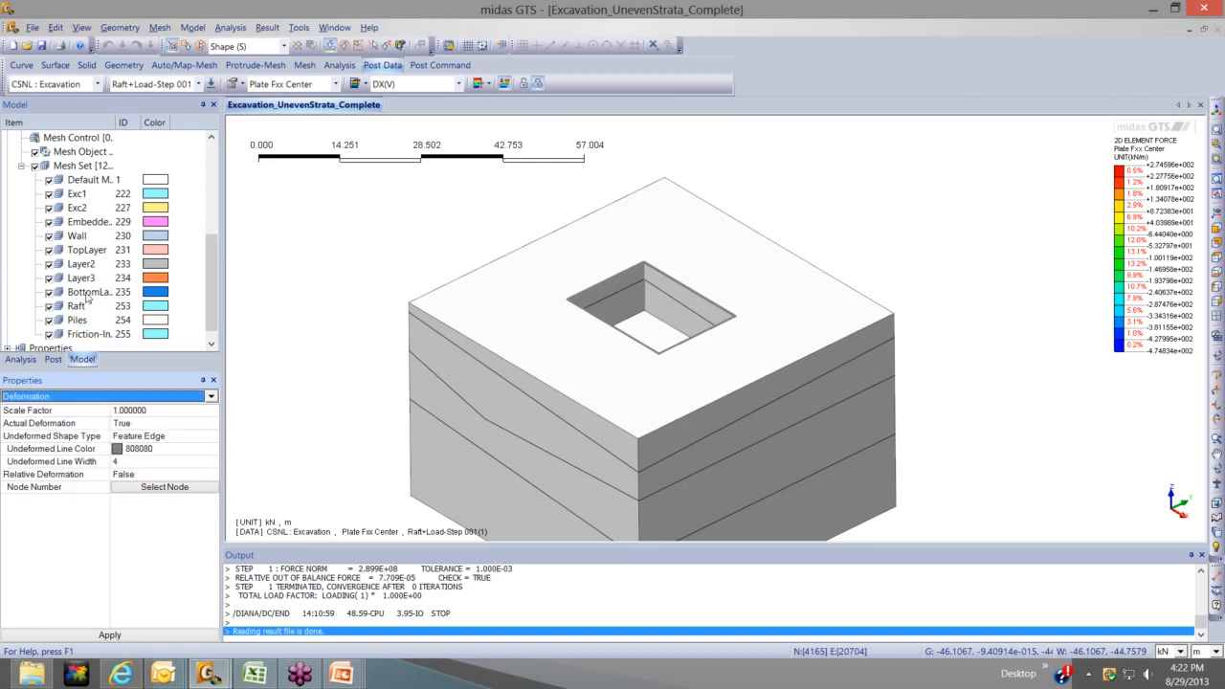
Display the total displacement DXYZ for the Raft+Load stage
click(95, 293)
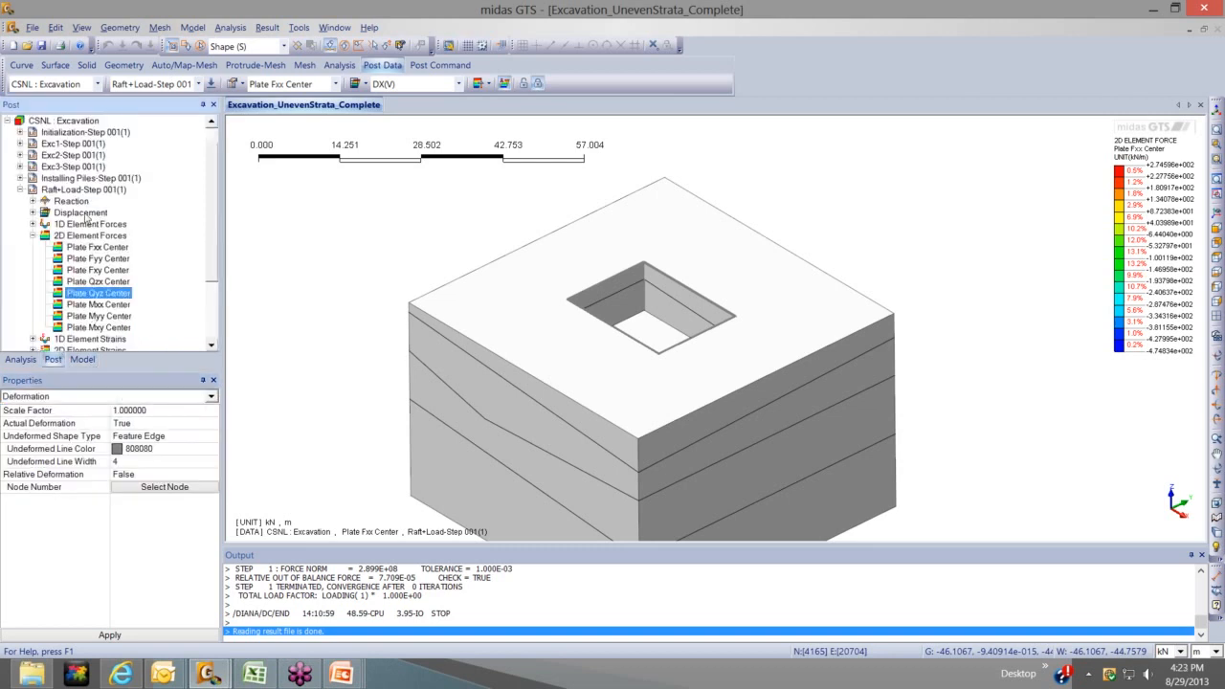
double_click(82, 213)
click(83, 258)
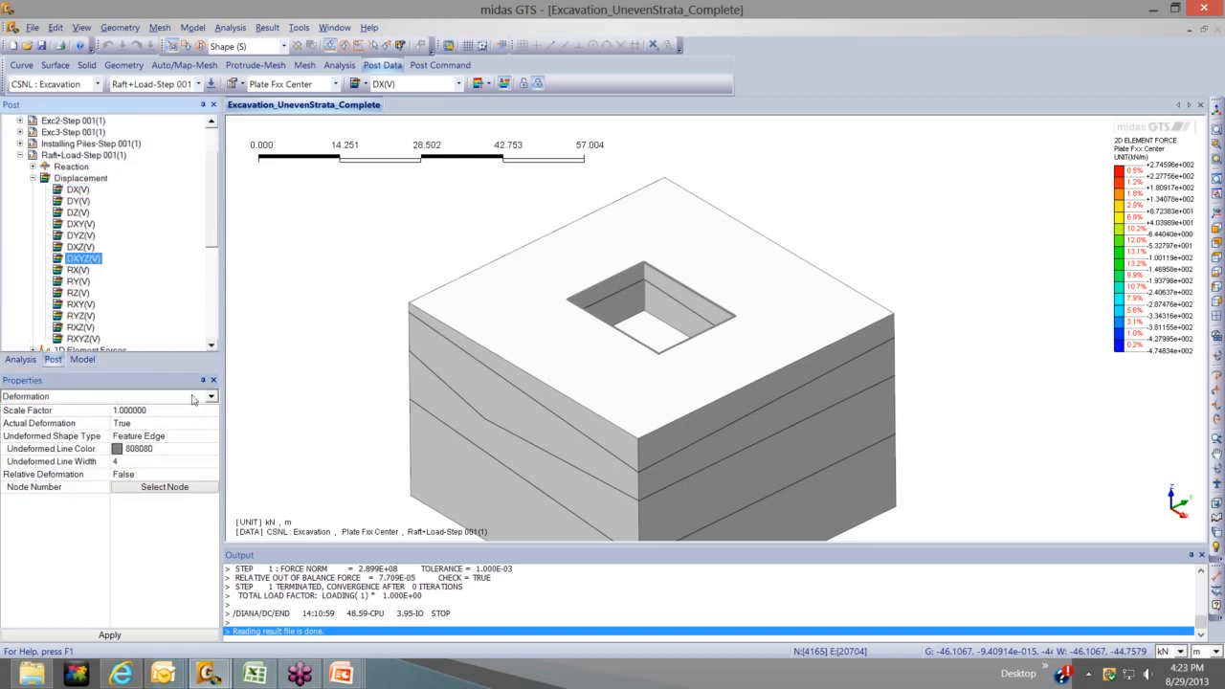
click(194, 400)
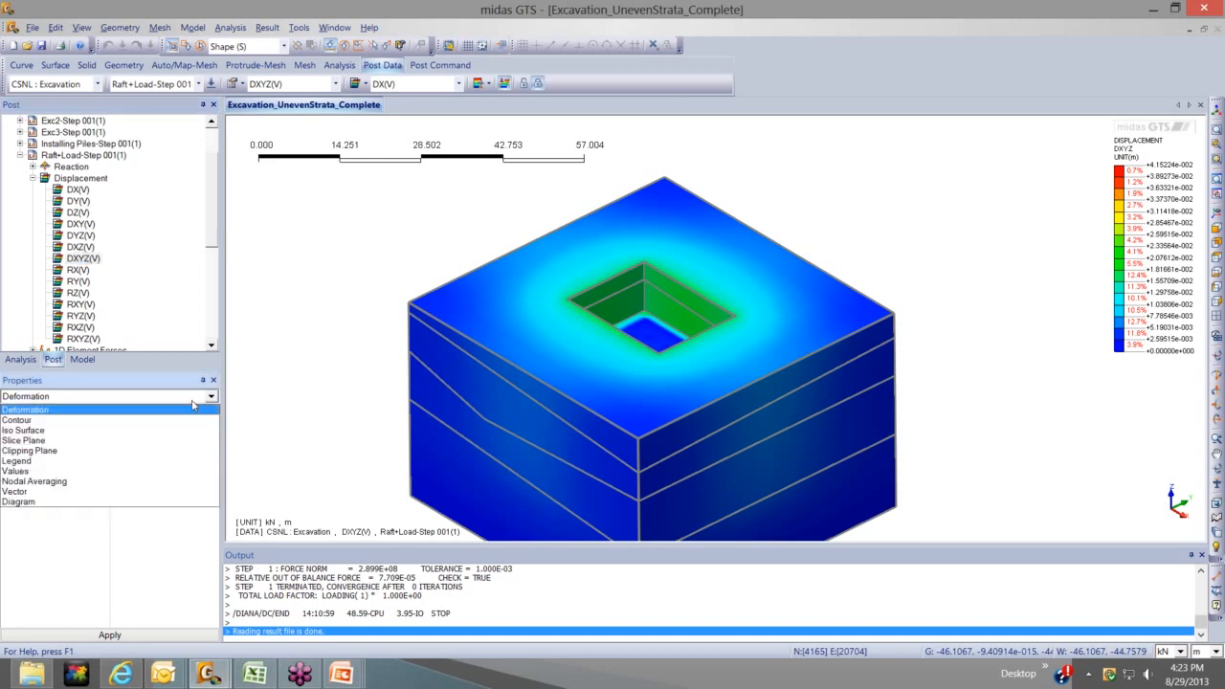
Display the Beam Fy result from the 1D element forces of the Raft+Load stage
click(75, 168)
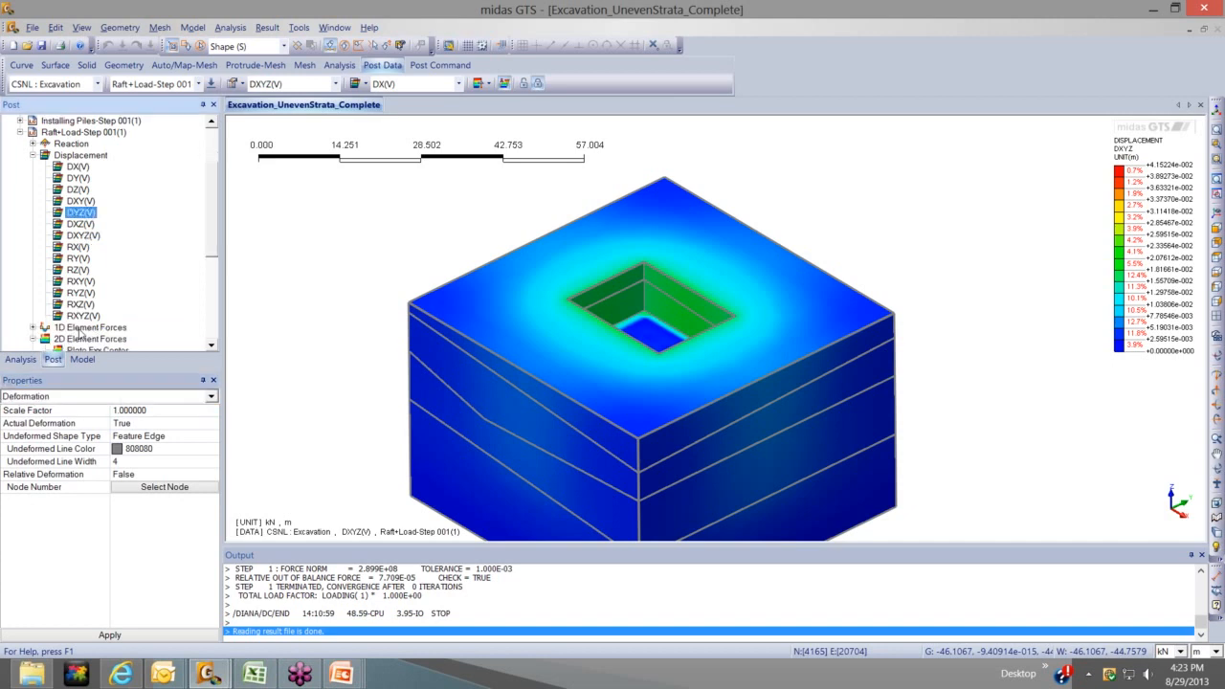
double_click(88, 350)
double_click(86, 293)
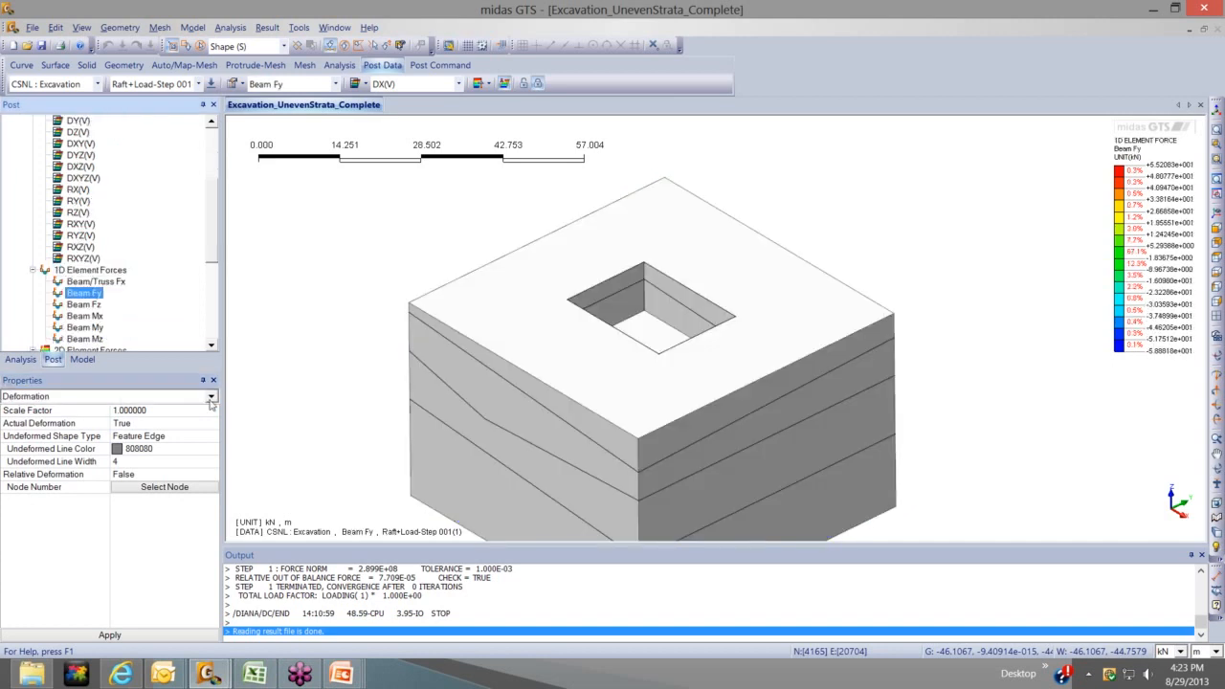
click(210, 398)
click(67, 368)
click(20, 359)
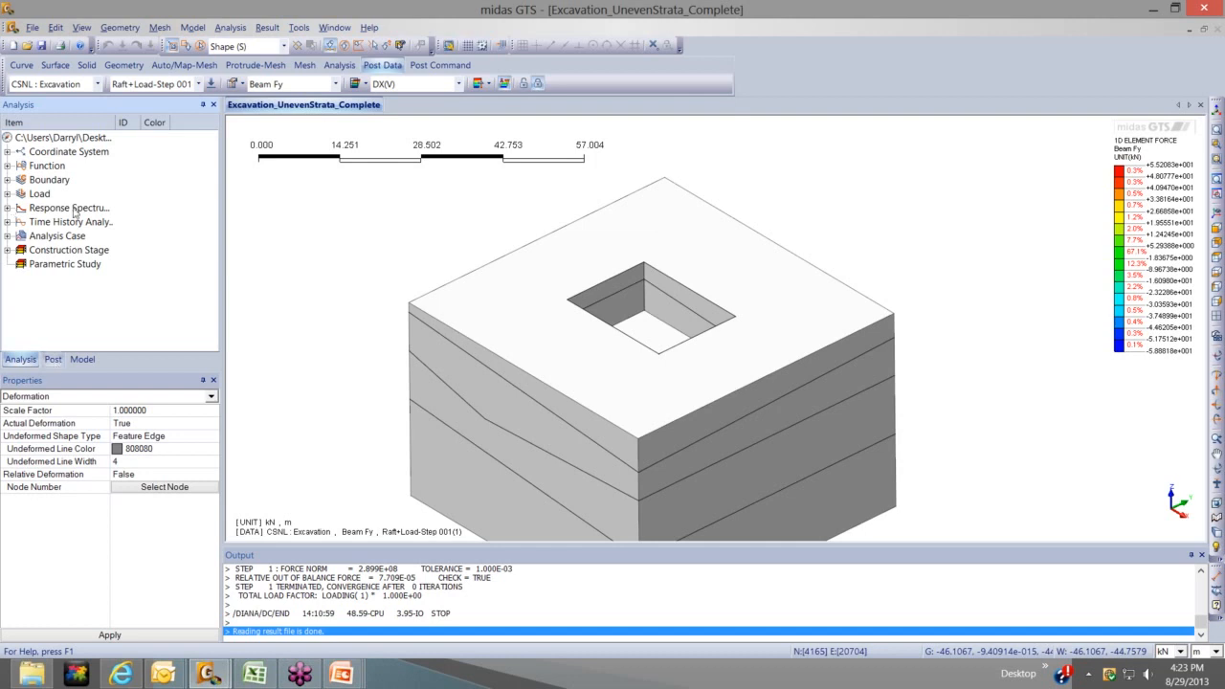
Hide all mesh sets except the Piles and the friction interface elements
click(82, 359)
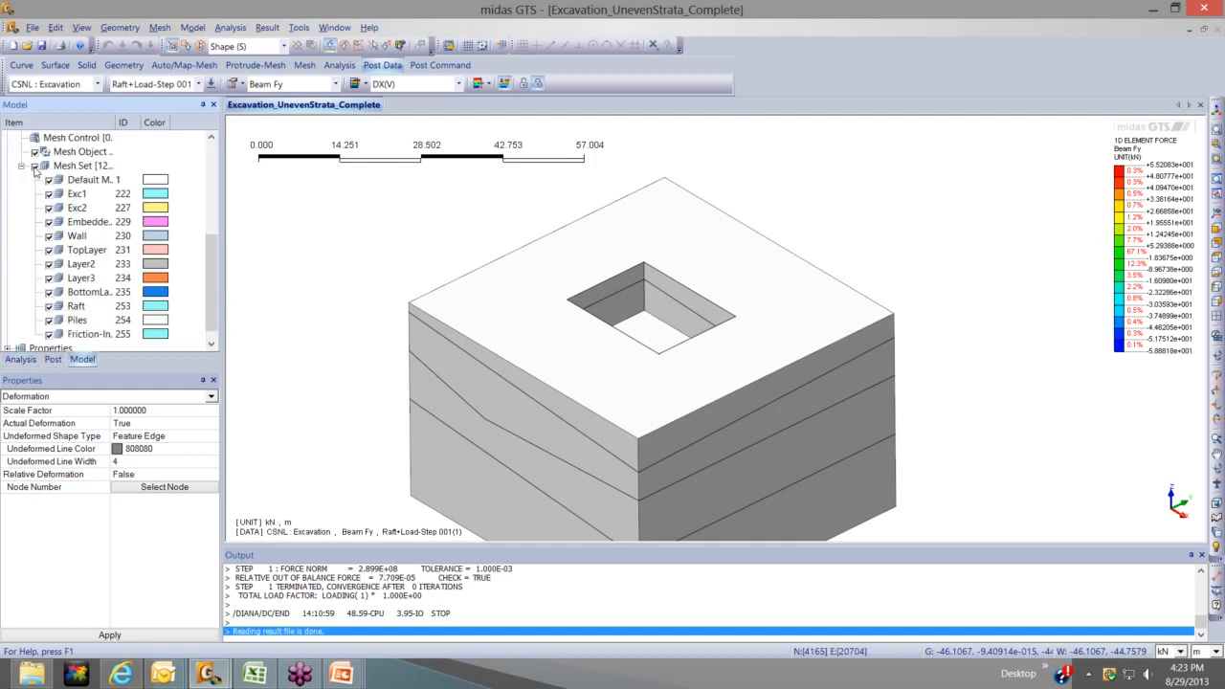
click(35, 167)
click(49, 334)
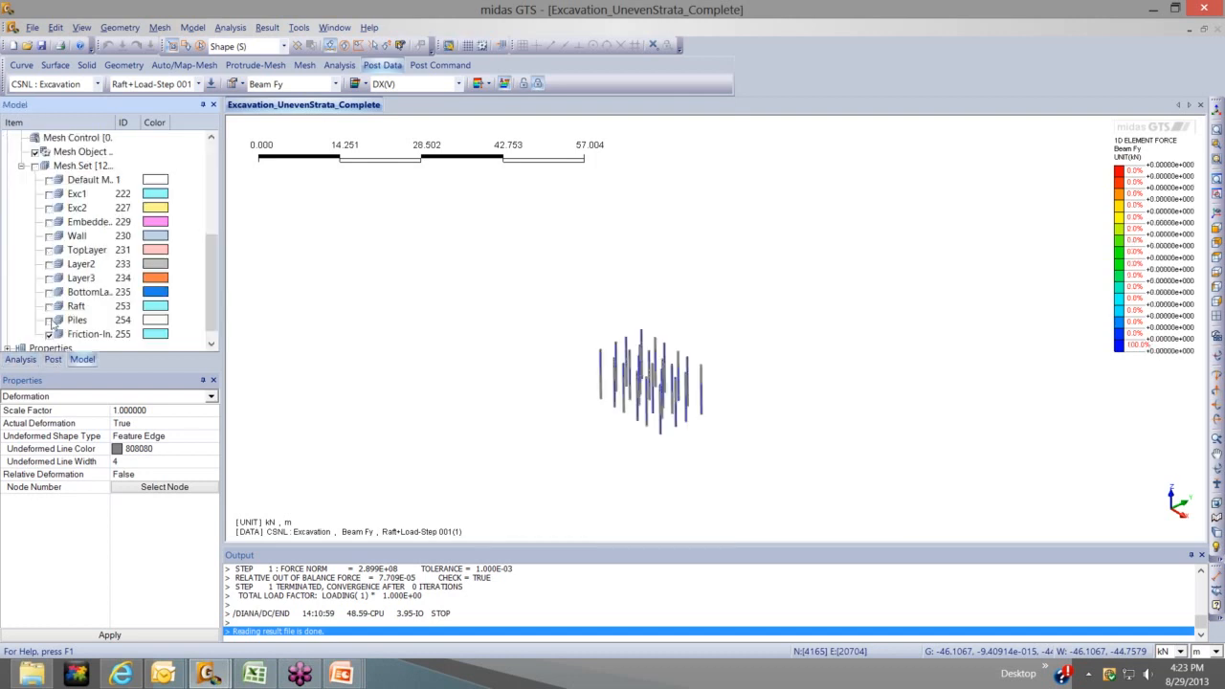
click(49, 320)
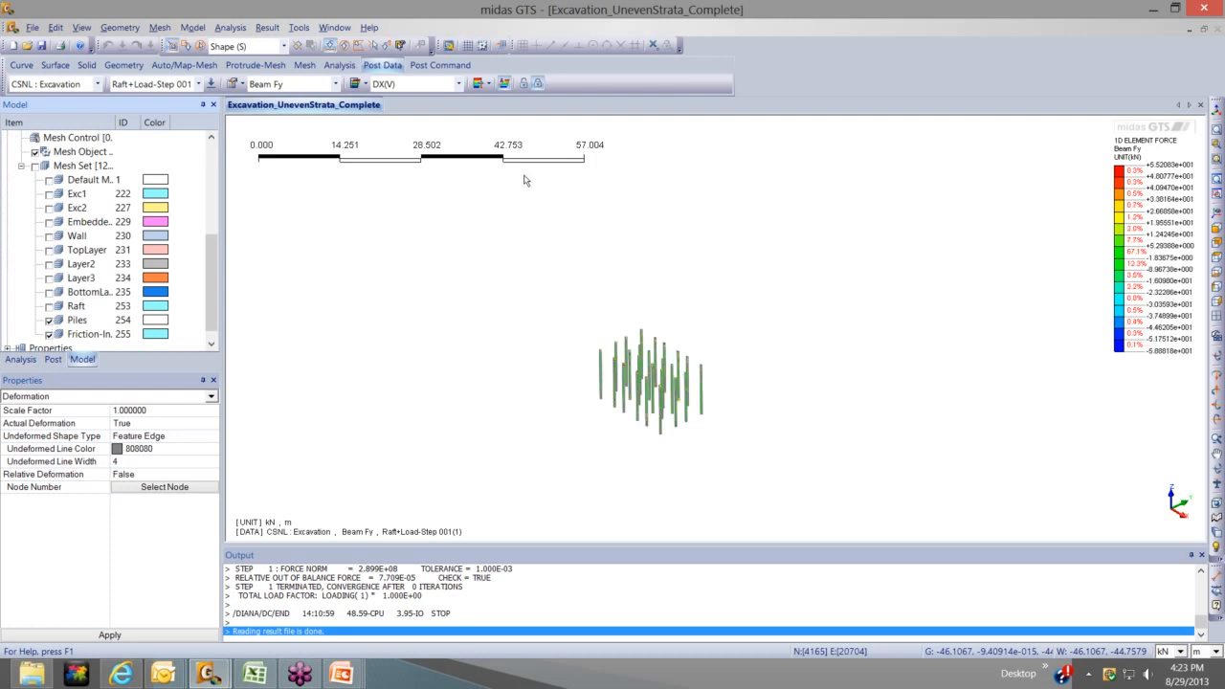
Inspect the Beam Fy forces along the isolated piles in 3D and in a front view
mouse_move(714, 384)
middle_down()
mouse_move(716, 364)
mouse_move(698, 389)
middle_up()
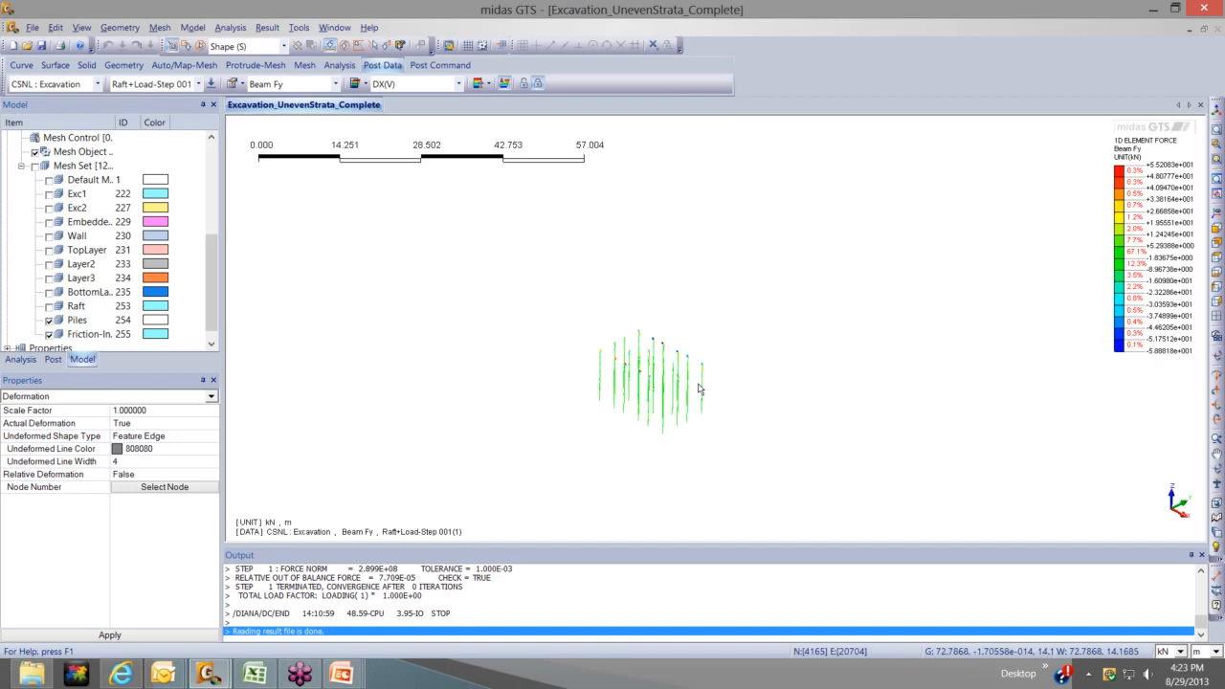
scroll(699, 389, up, 4)
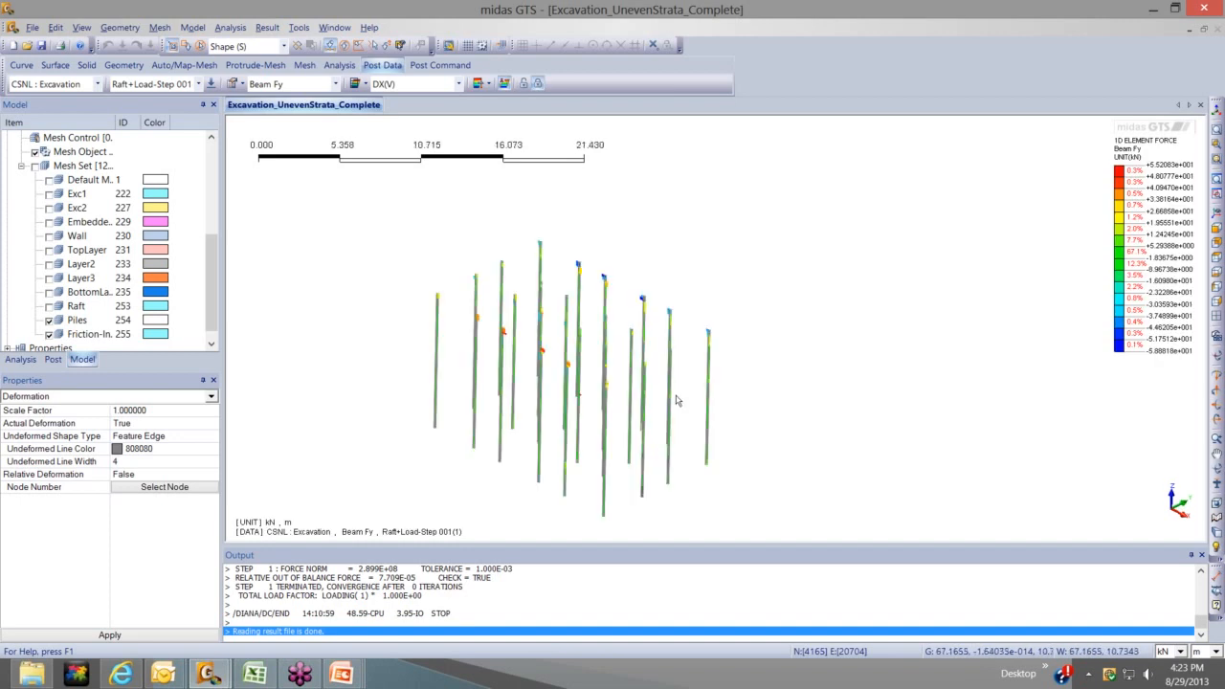
middle_drag(676, 401, 753, 354)
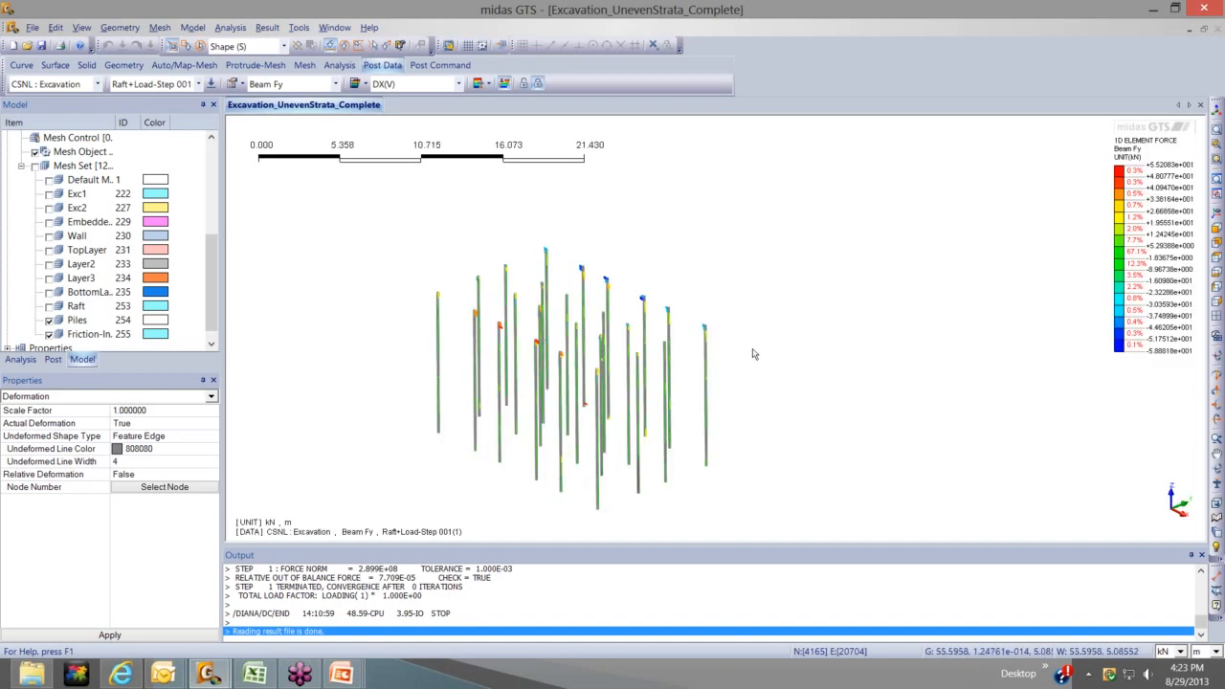
click(1217, 229)
scroll(850, 283, down, 1)
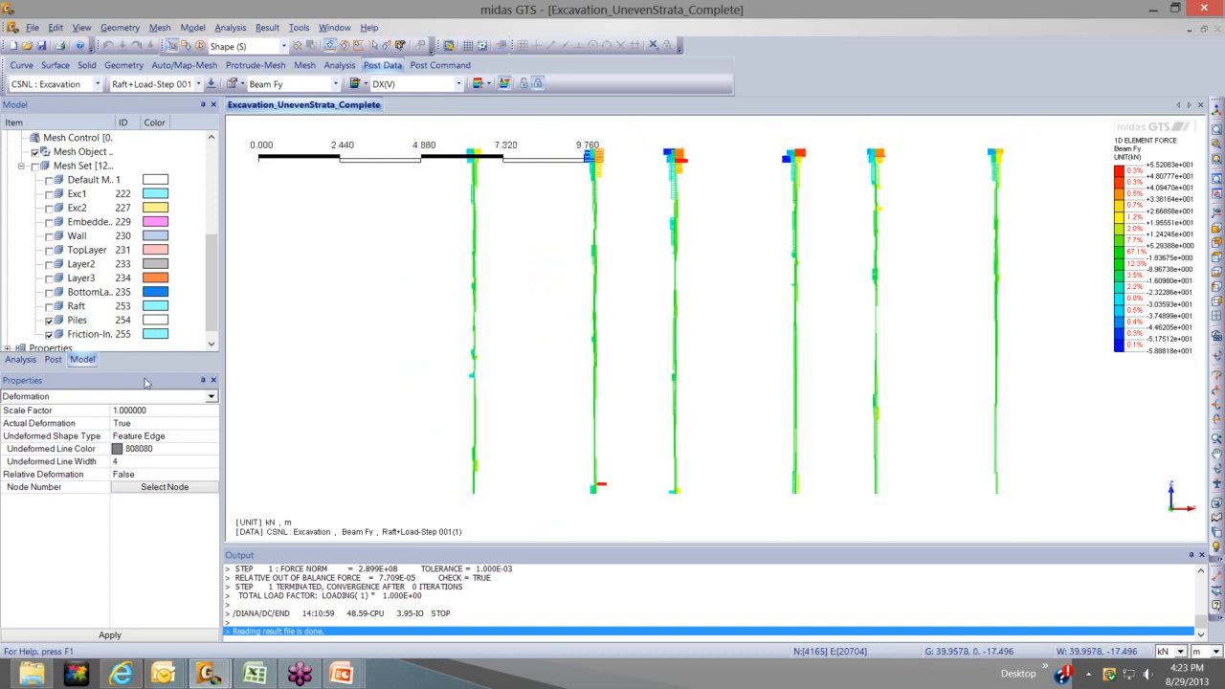
Examine the Beam Fy diagrams of the pile rows from slightly tilted and rotated front views
click(20, 359)
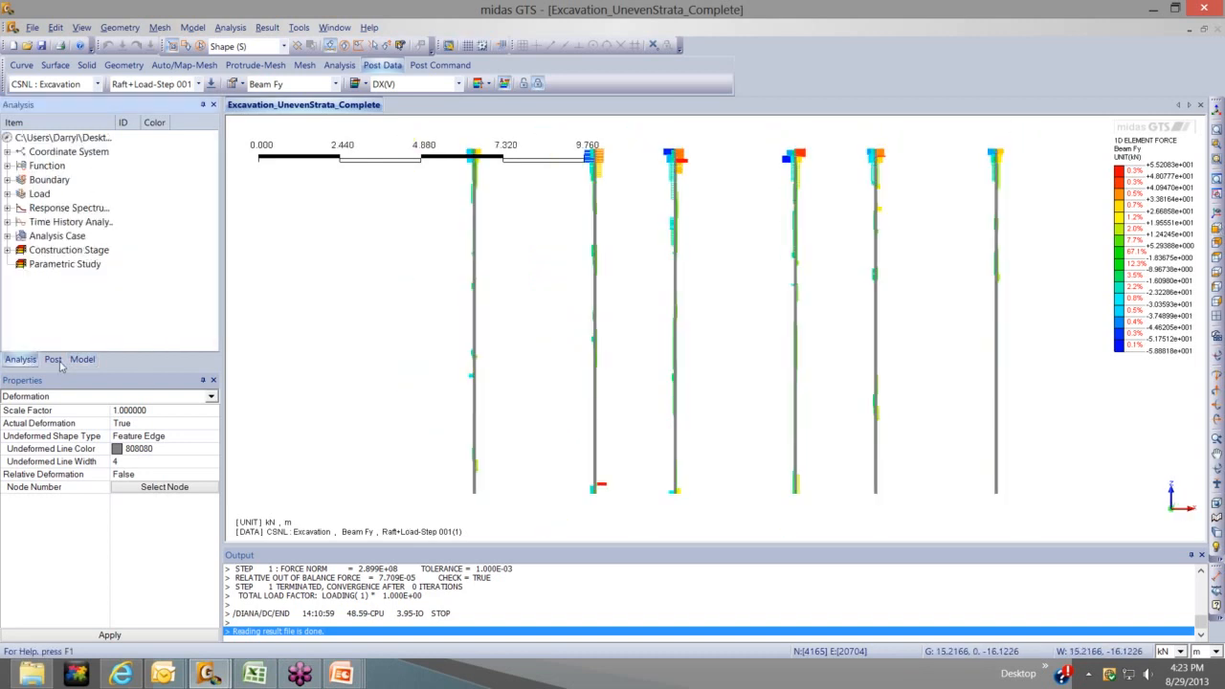
click(52, 360)
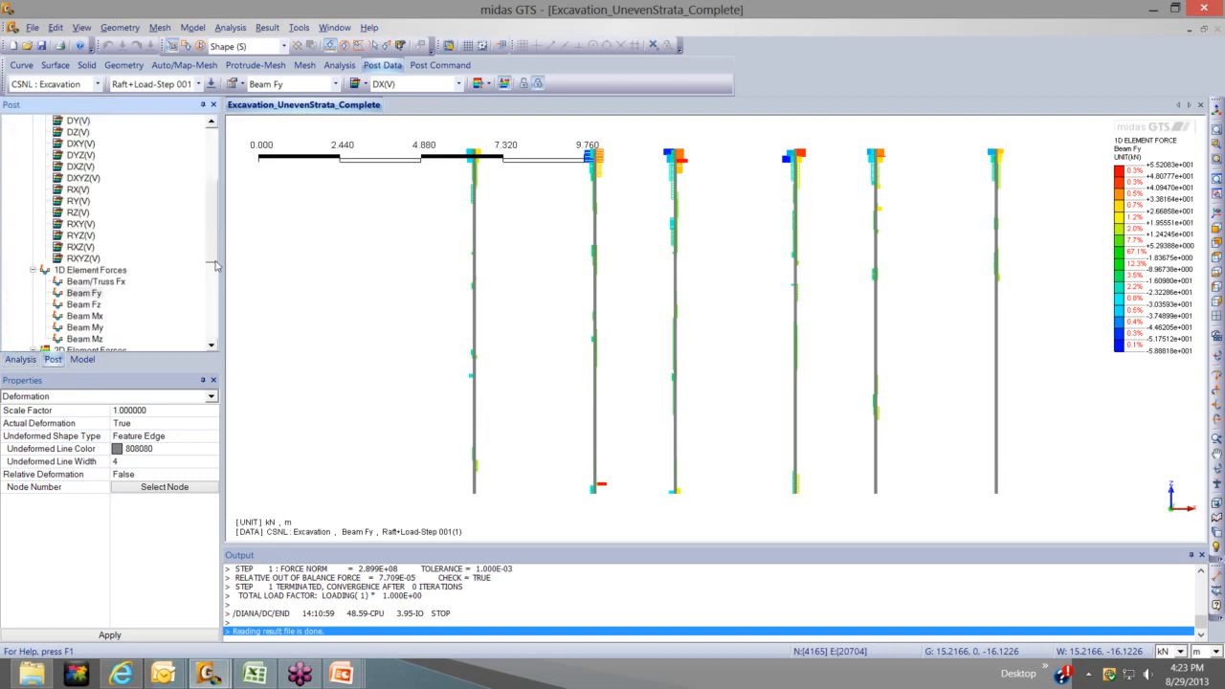
scroll(216, 266, down, 2)
scroll(522, 302, down, 1)
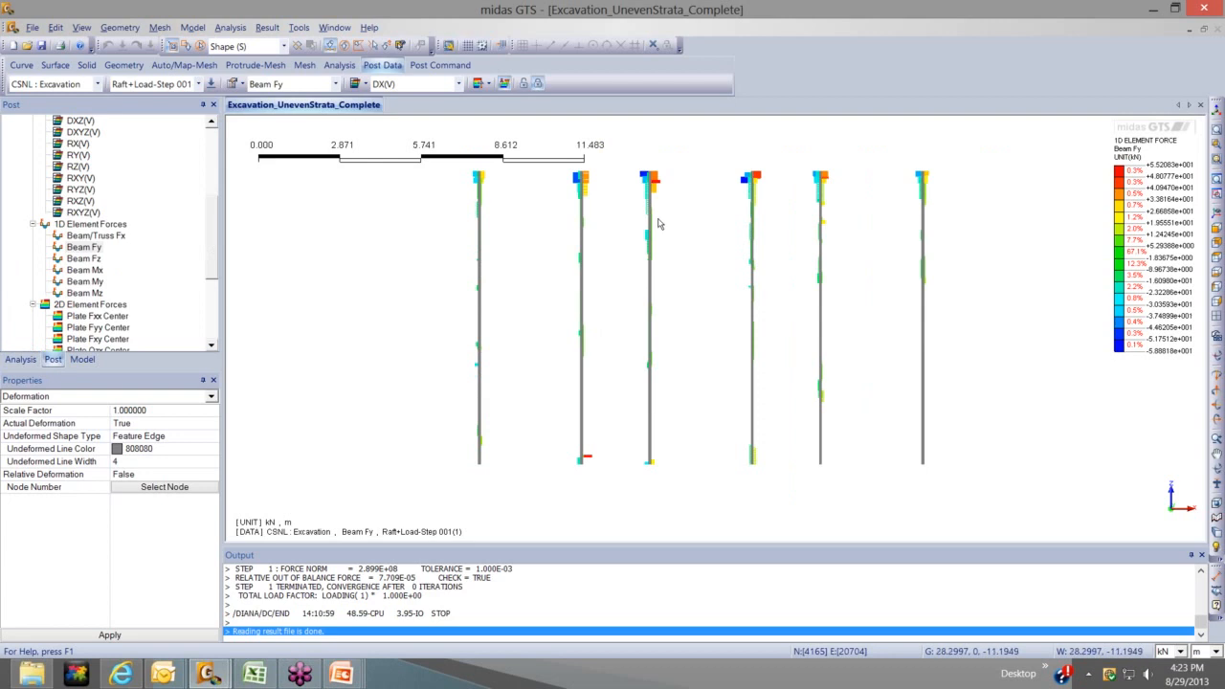
middle_drag(658, 224, 571, 195)
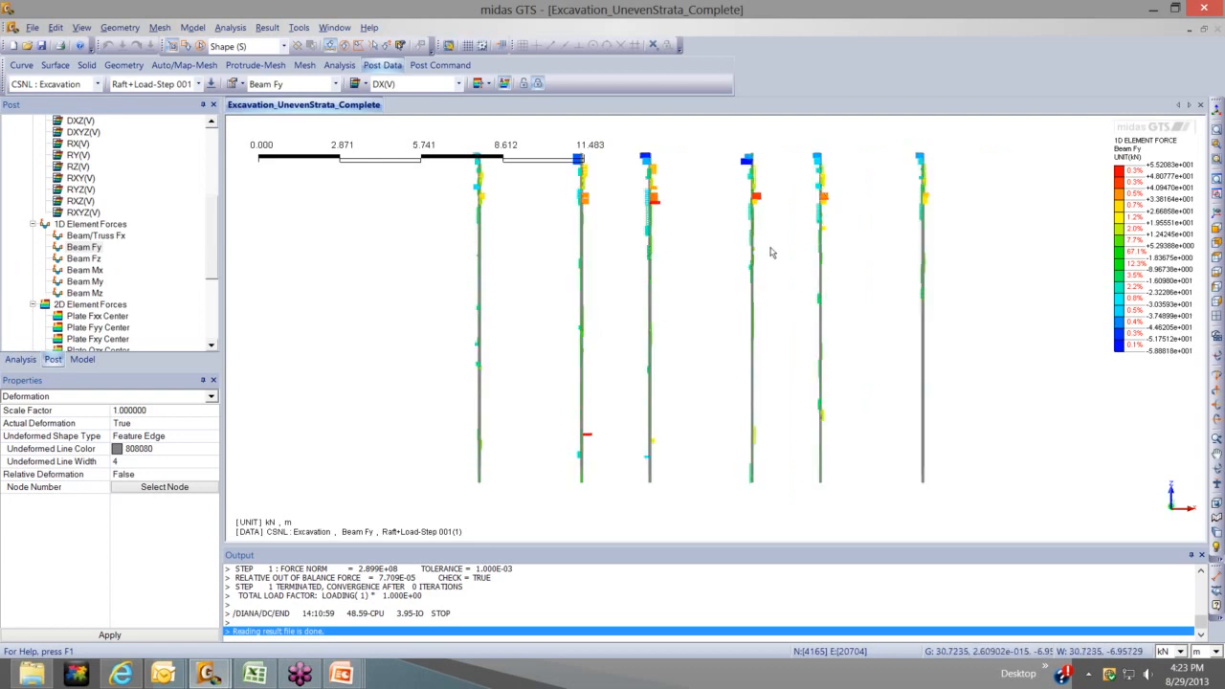
middle_drag(772, 230, 655, 224)
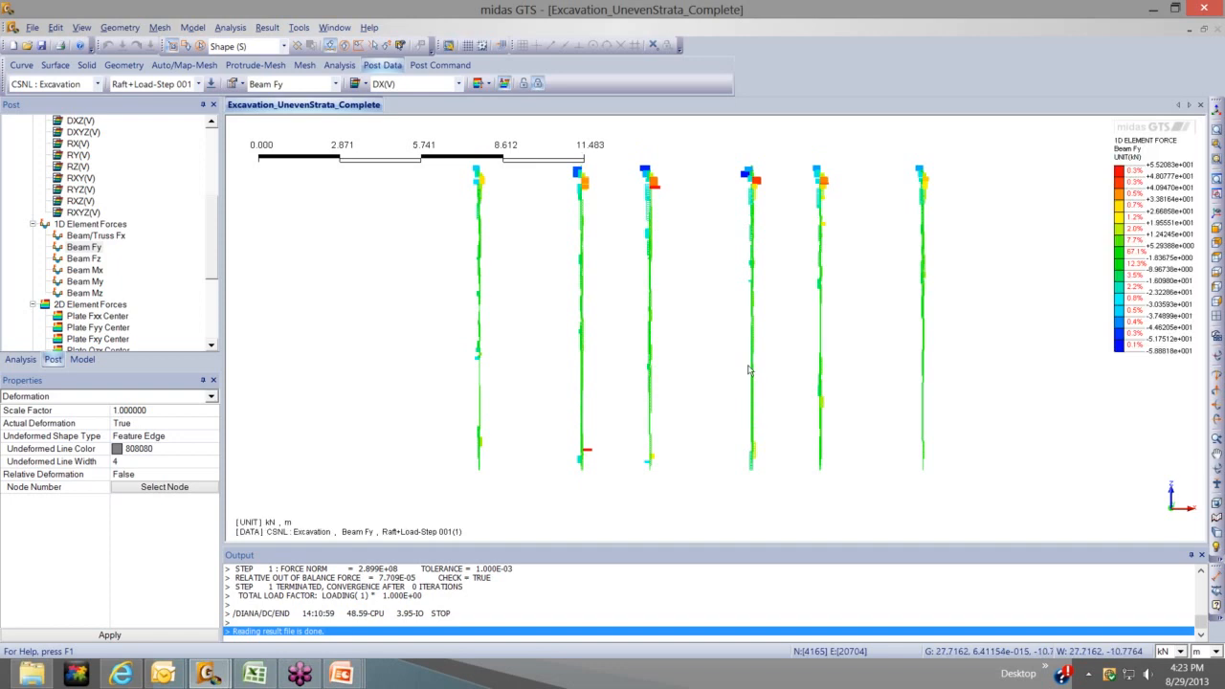
middle_drag(749, 369, 683, 200)
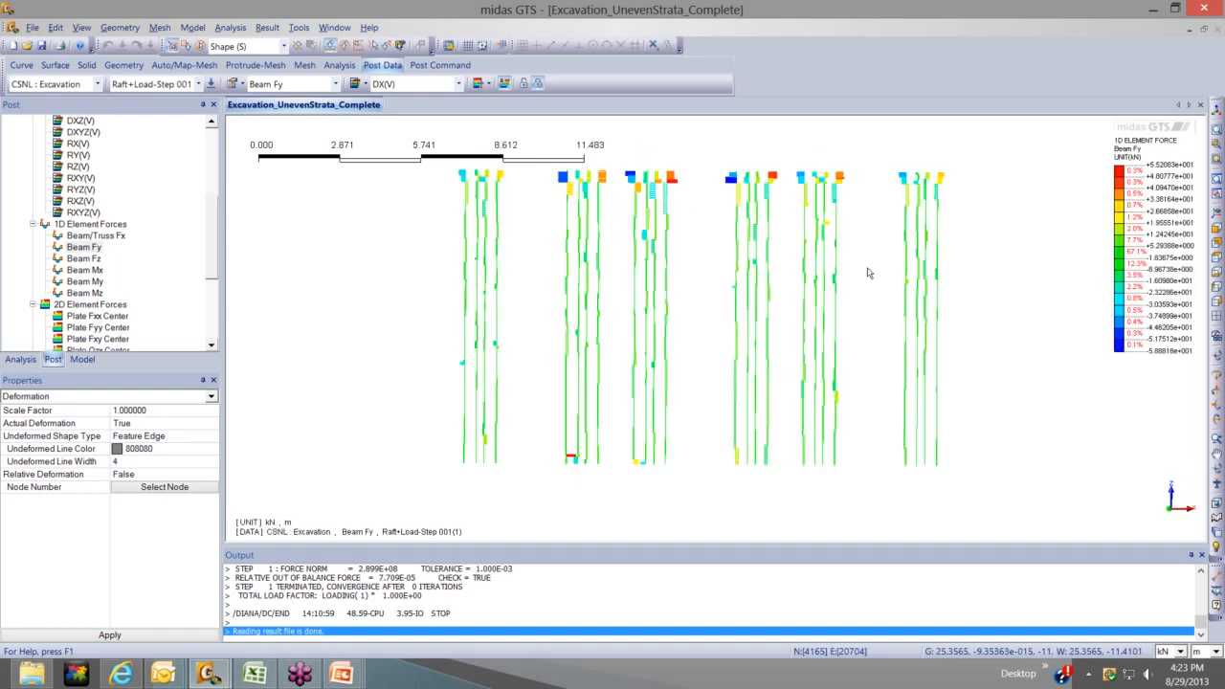
Step through the Beam Fz, Beam Mx, Beam My and Beam Mz results along the isolated piles
click(83, 259)
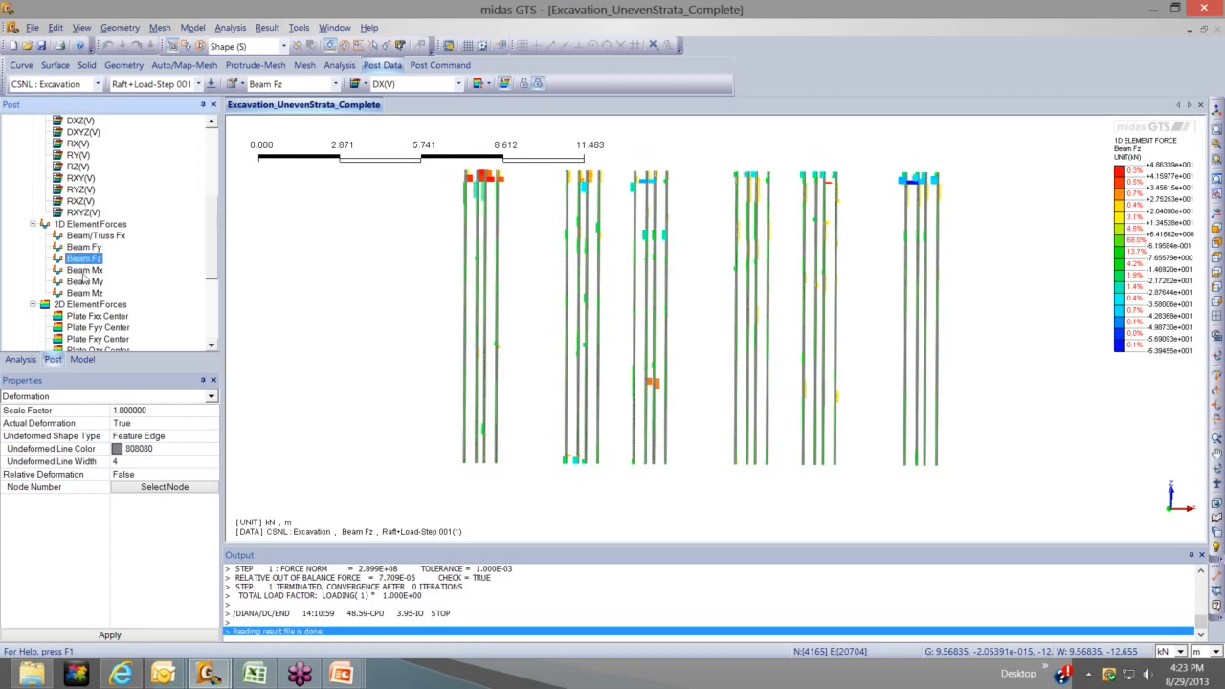
click(84, 272)
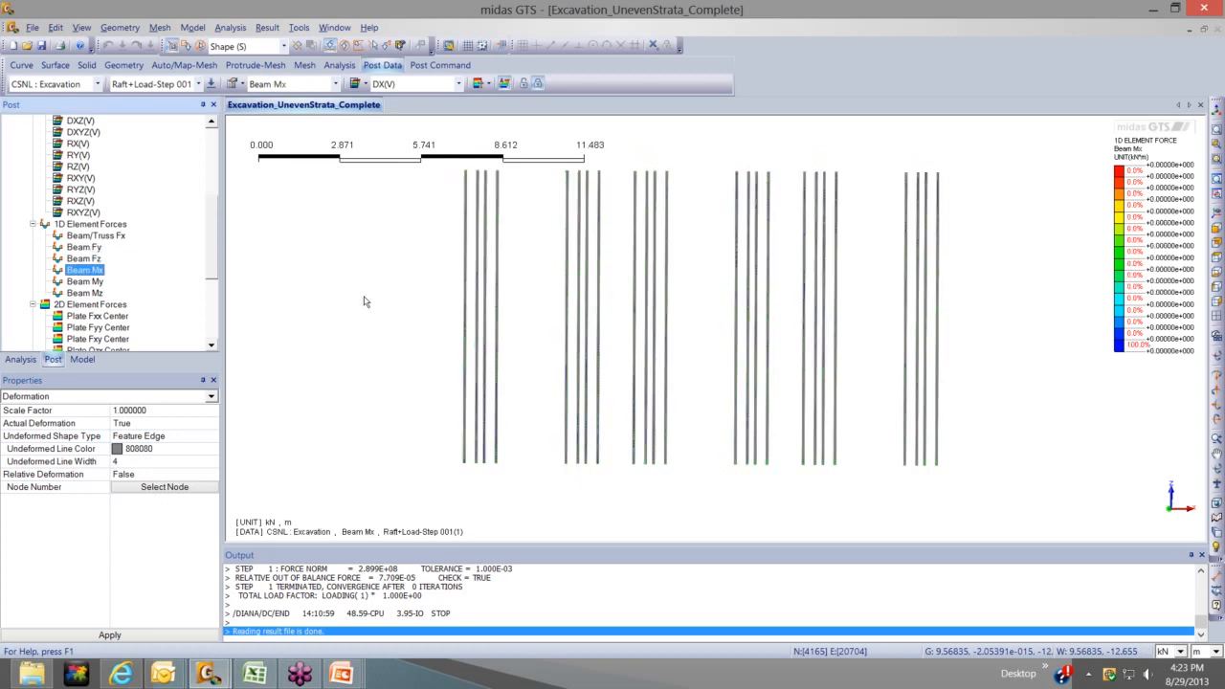
click(94, 281)
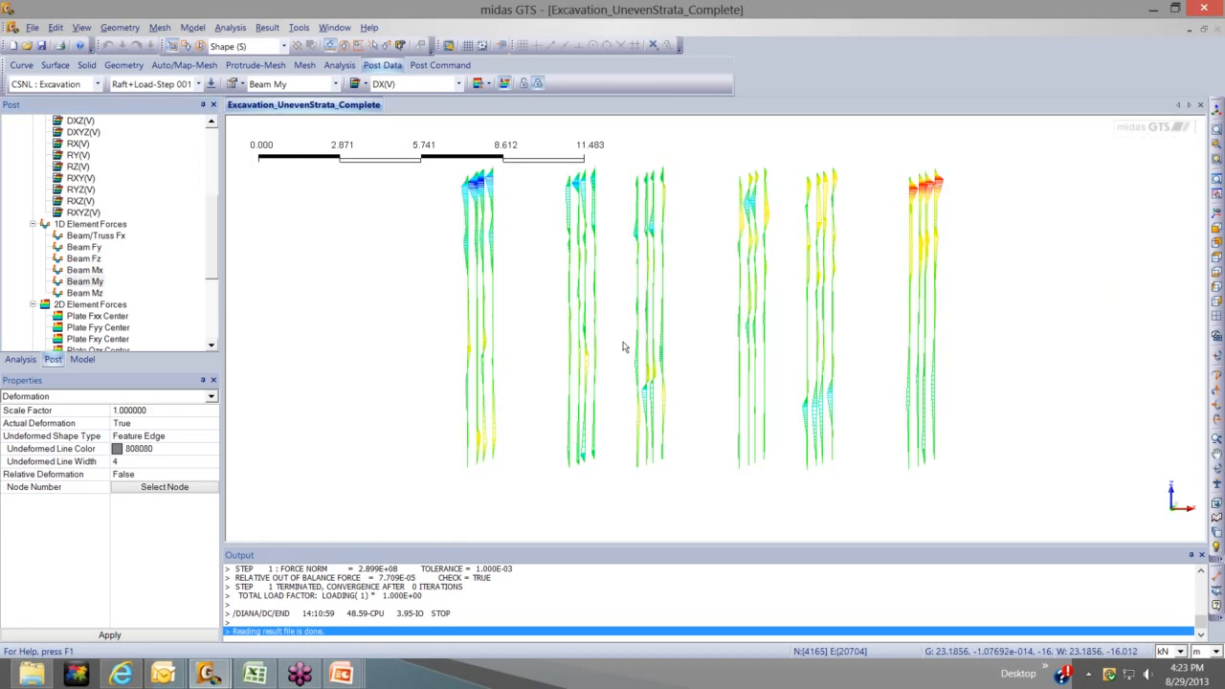
click(94, 292)
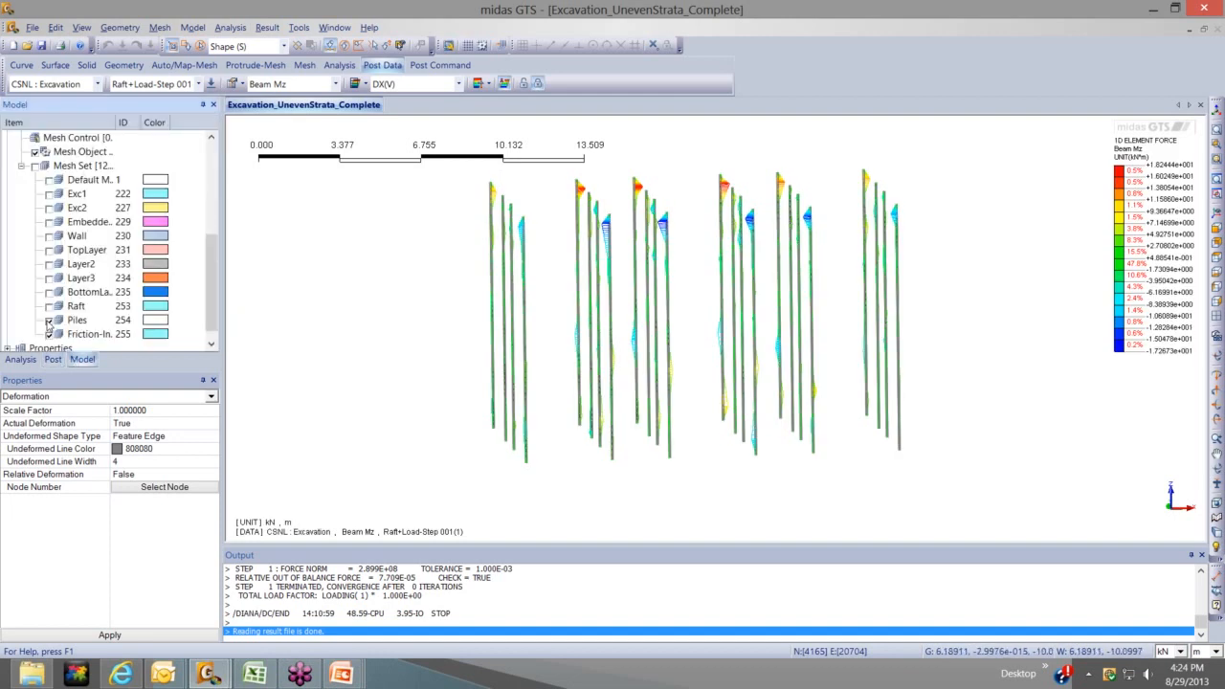
Hide the pile and friction interface mesh sets and show only the Wall in an isometric view
click(48, 319)
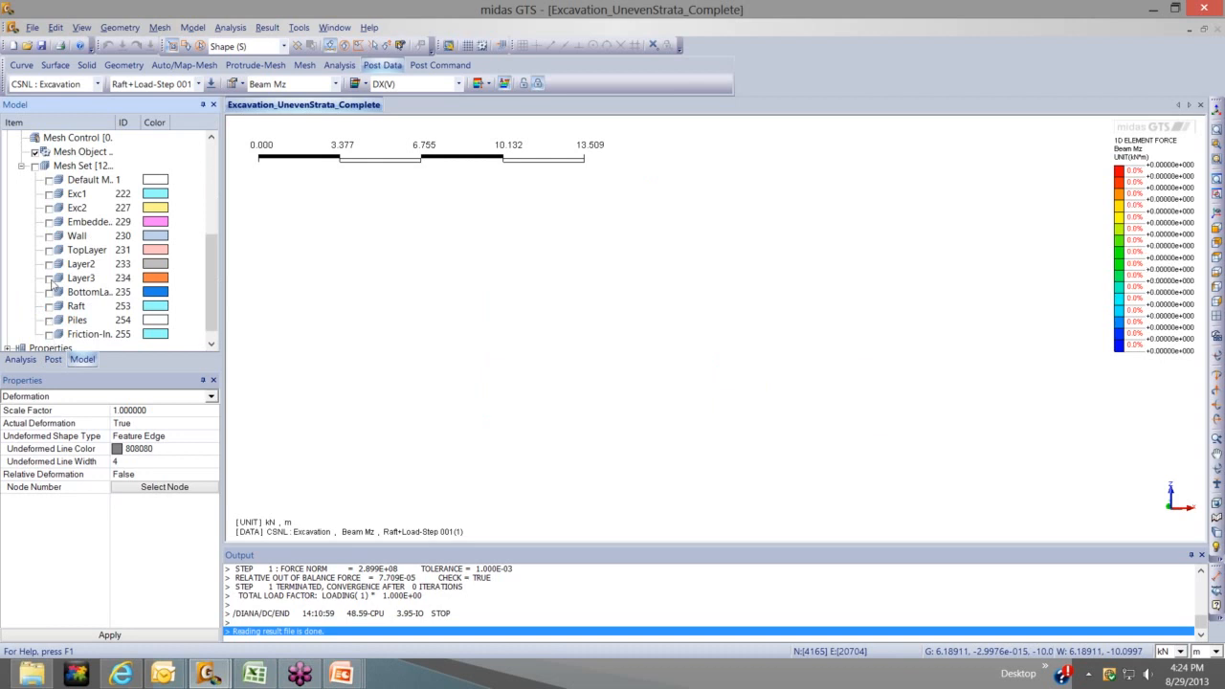
click(49, 235)
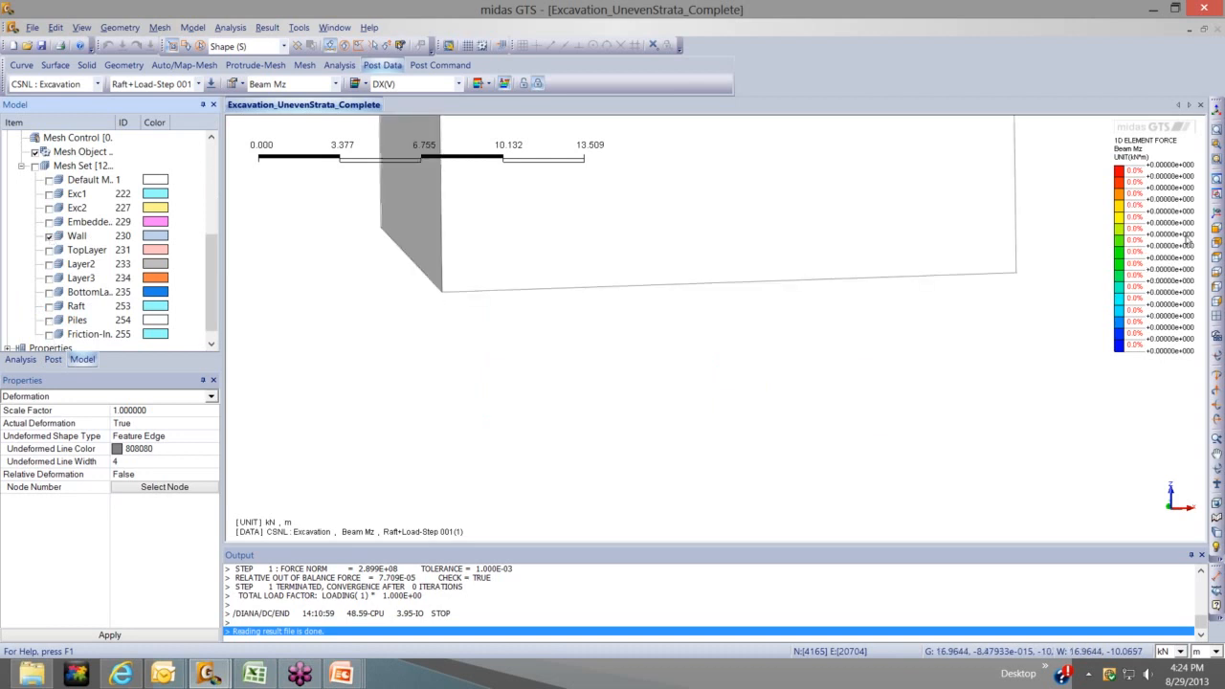
click(1209, 213)
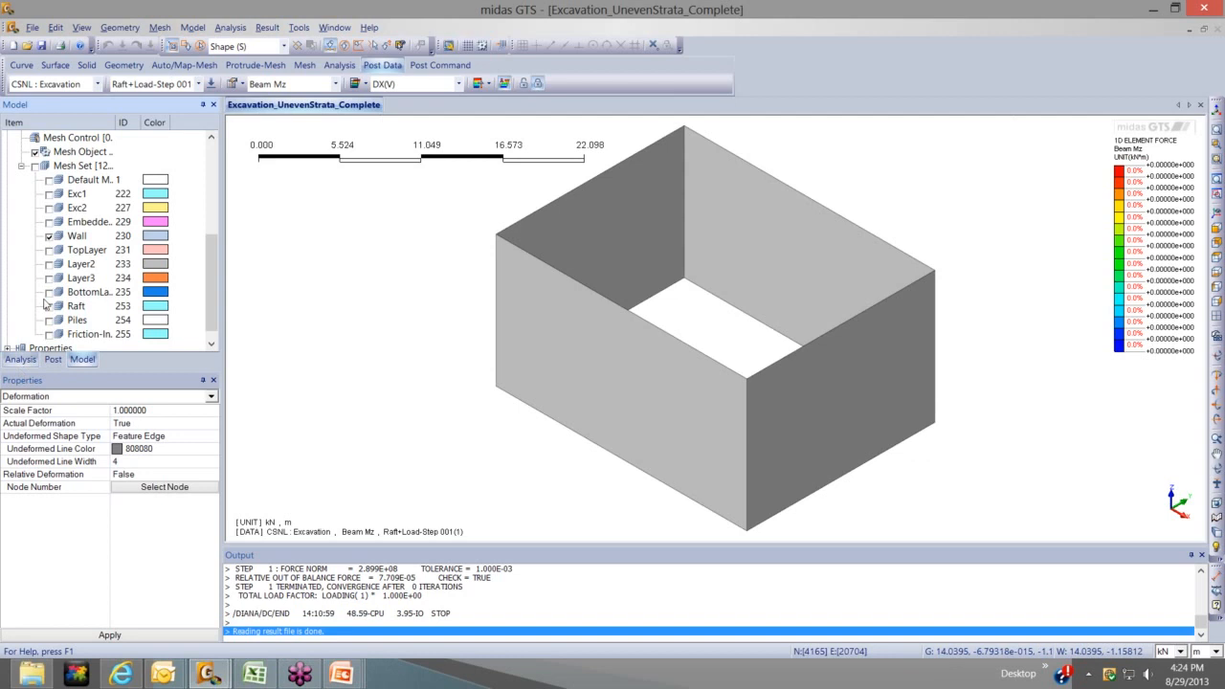
Review the wall's 2D element forces, displaying Plate Fyy Center, Plate Qzx Center and Plate Mxx Center
click(21, 359)
click(53, 360)
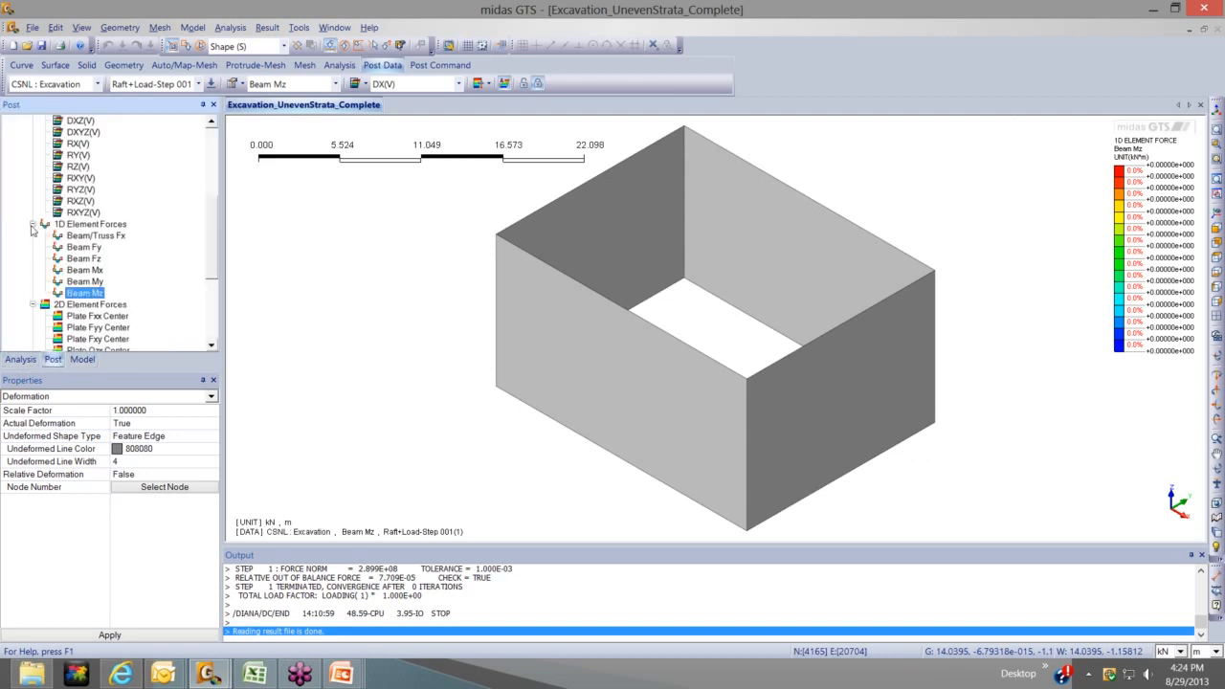
click(32, 225)
click(91, 259)
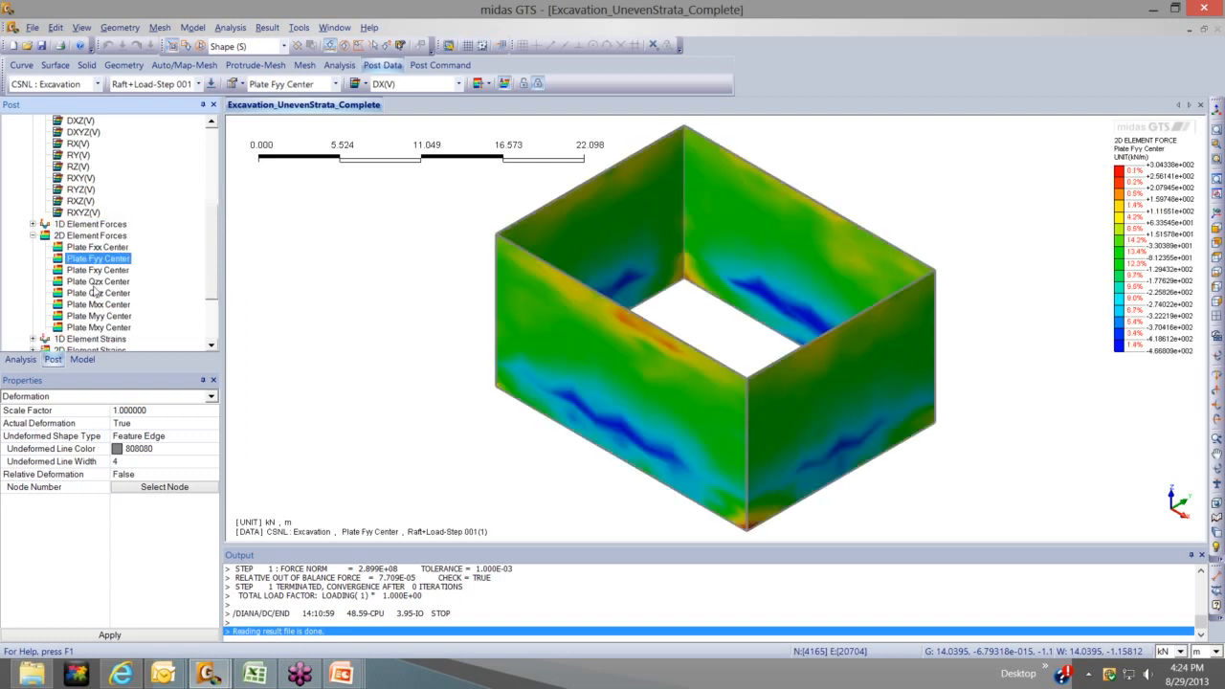
click(94, 282)
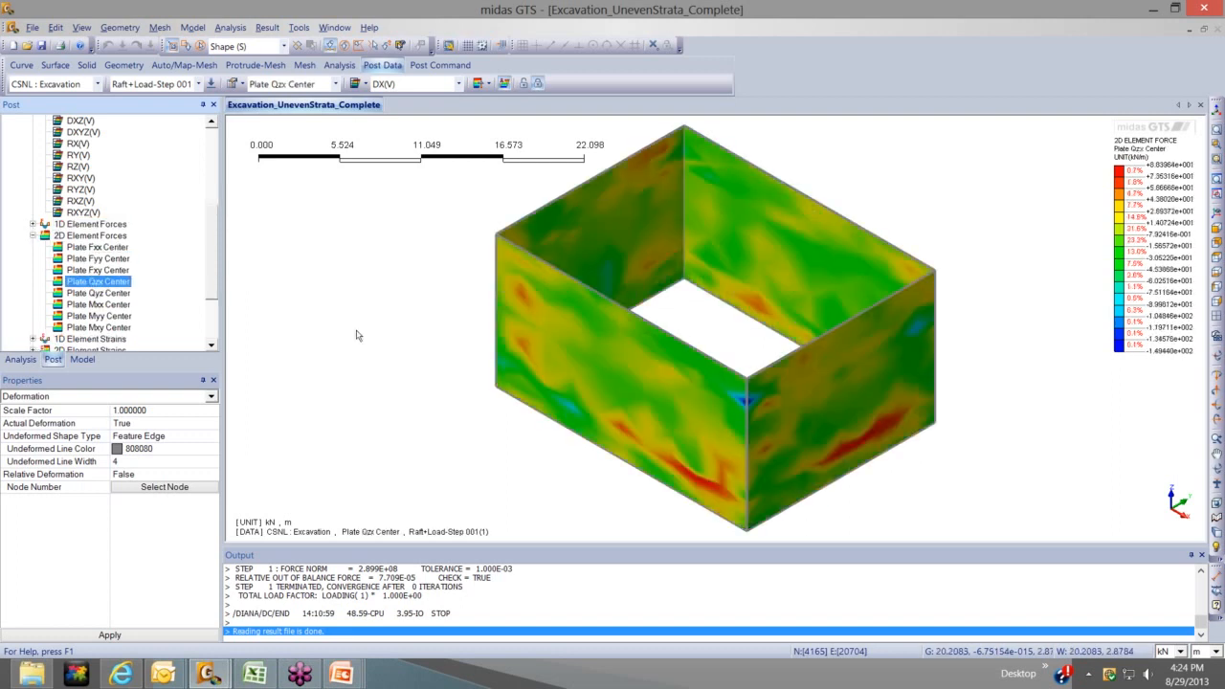
middle_drag(358, 335, 240, 324)
click(86, 305)
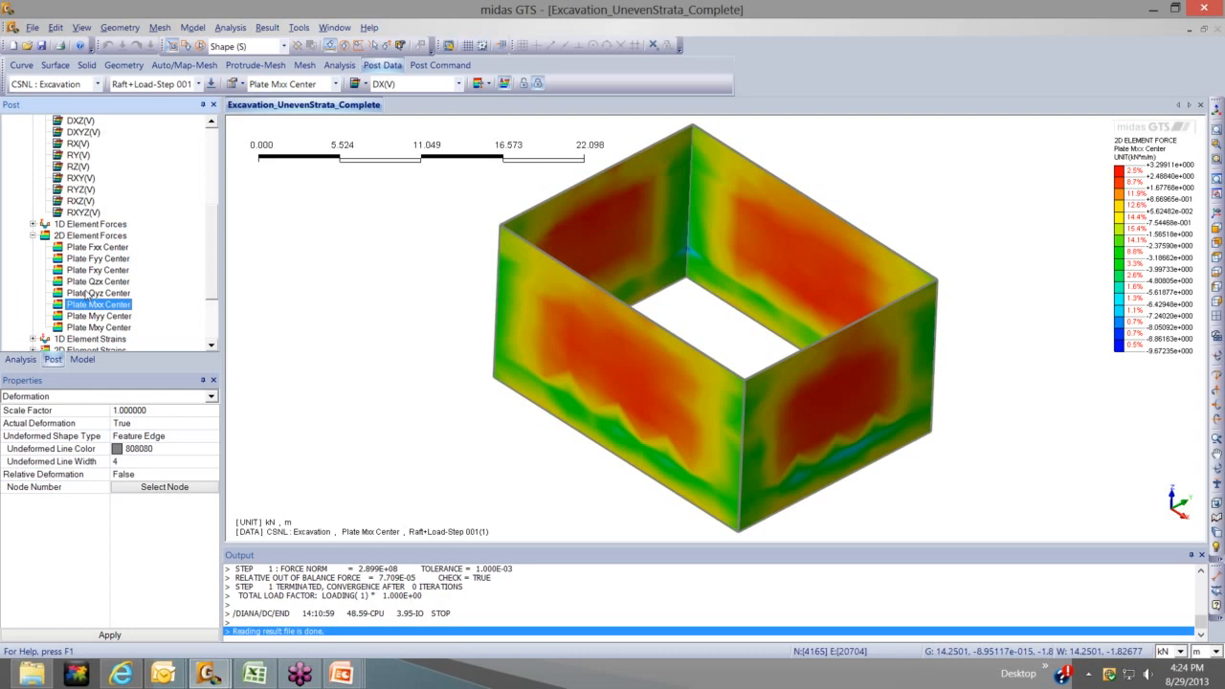
click(87, 293)
click(95, 257)
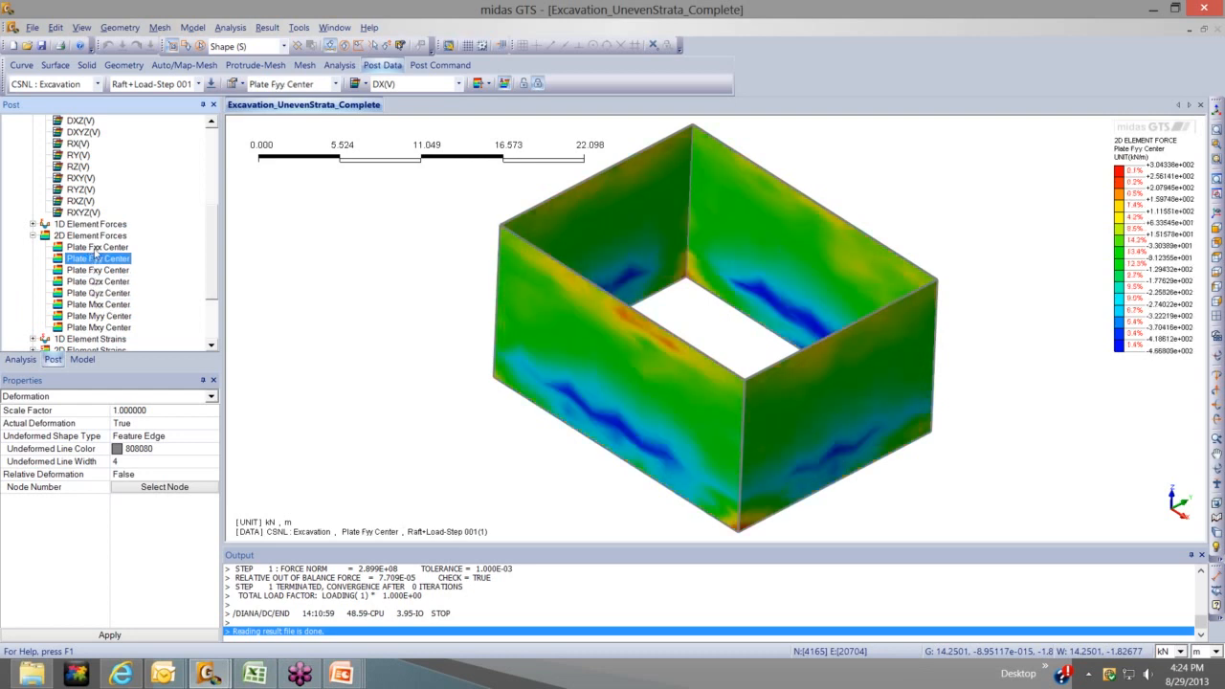
click(95, 247)
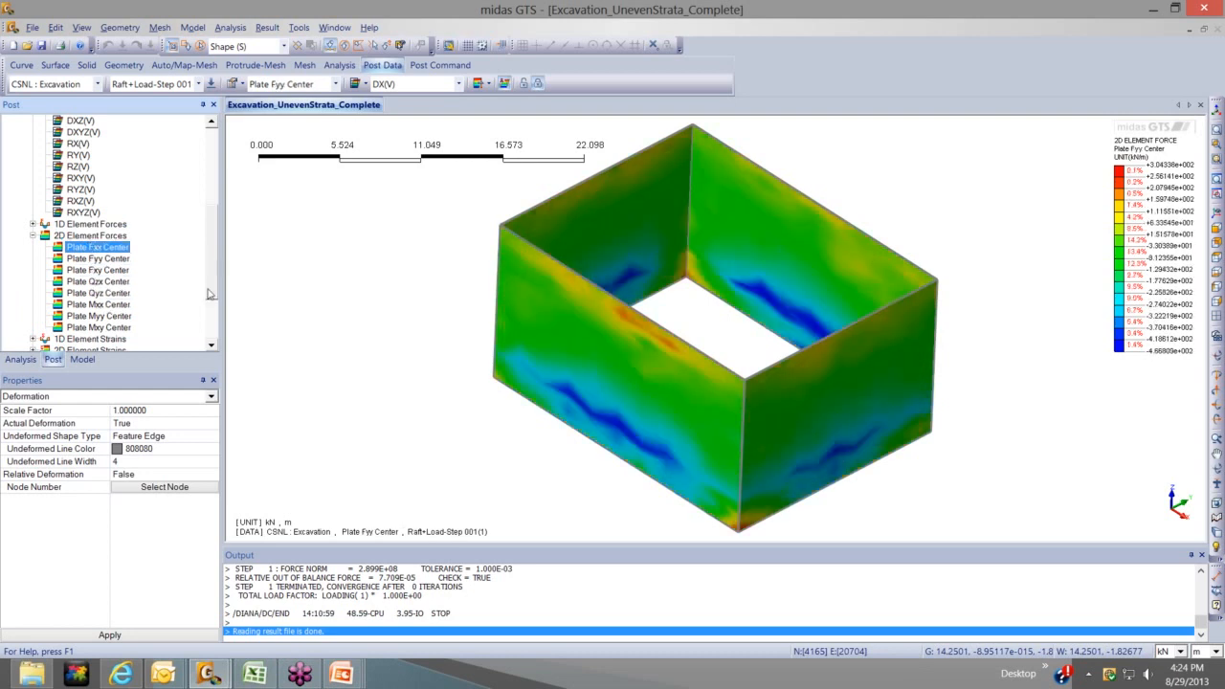
Display the Layer 1-Plate E2 Center result from the 2D element strains on the wall
scroll(209, 294, down, 3)
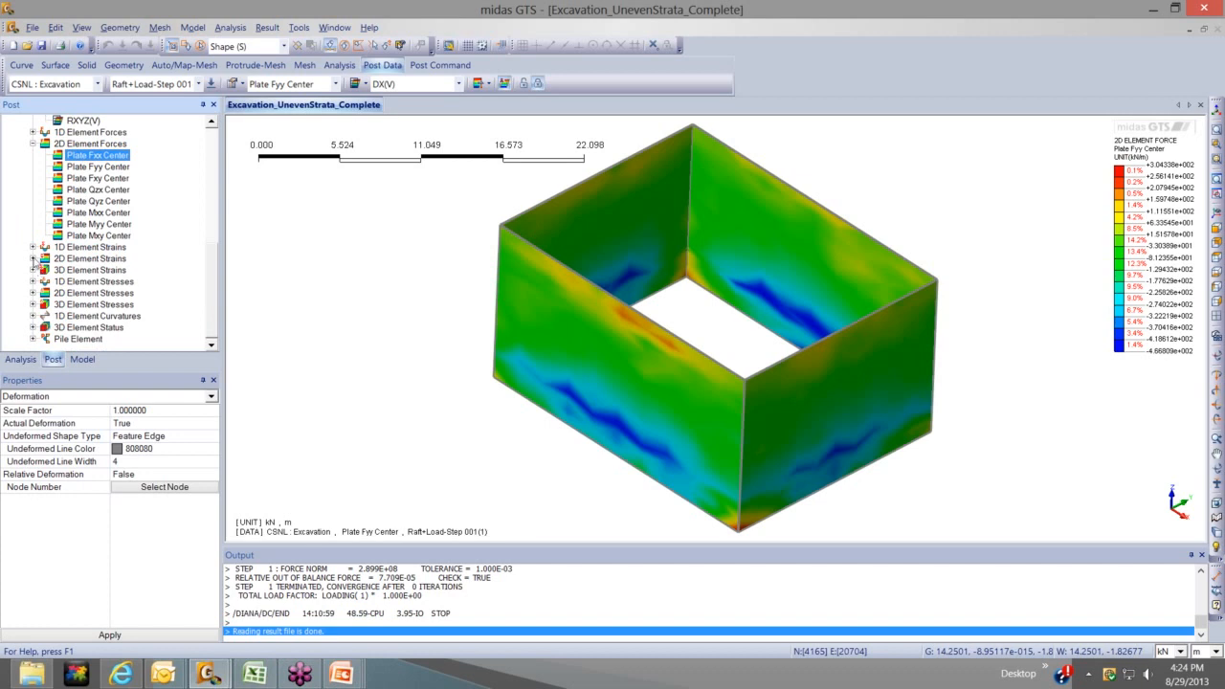
click(33, 258)
click(82, 214)
click(105, 235)
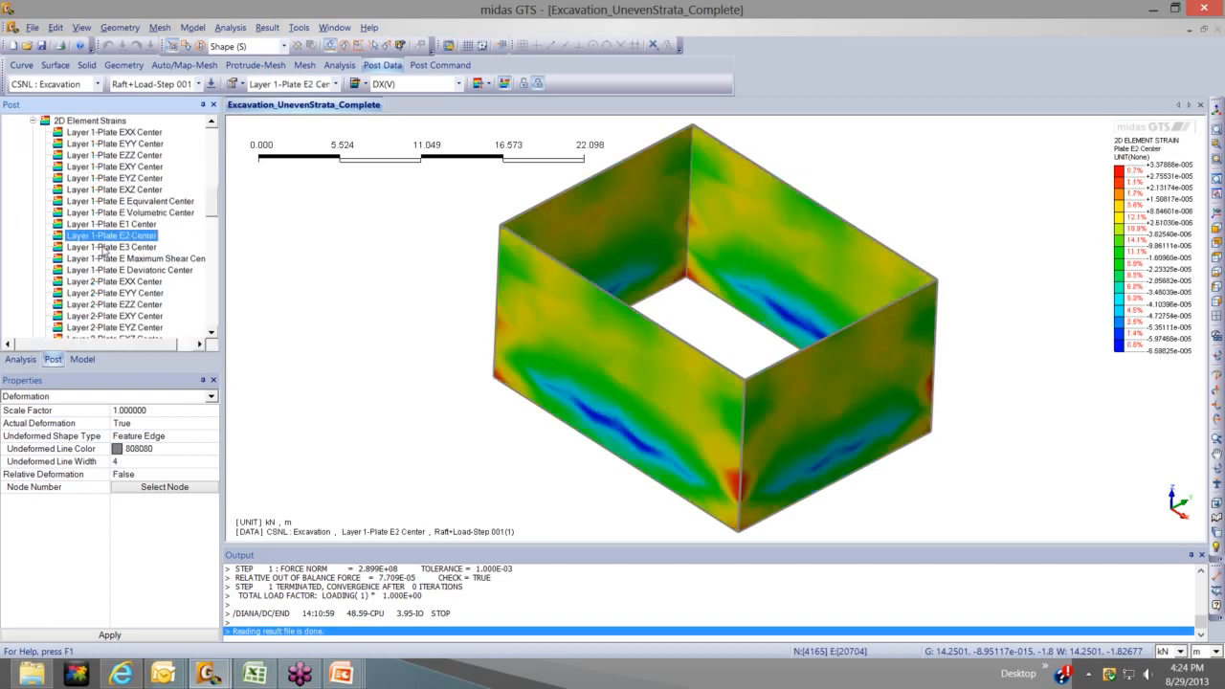
Look through the plate strain results available for each layer, and collapse the 2D element strain and force groups
scroll(103, 251, down, 1)
scroll(103, 255, down, 6)
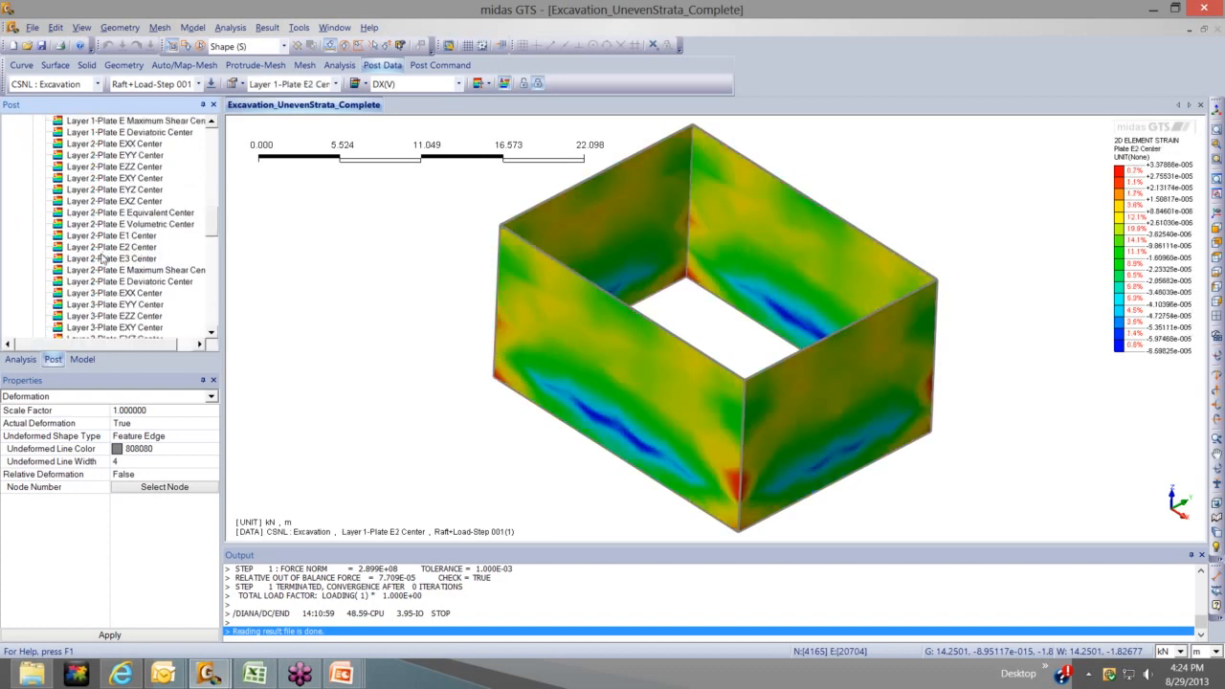
scroll(103, 259, down, 5)
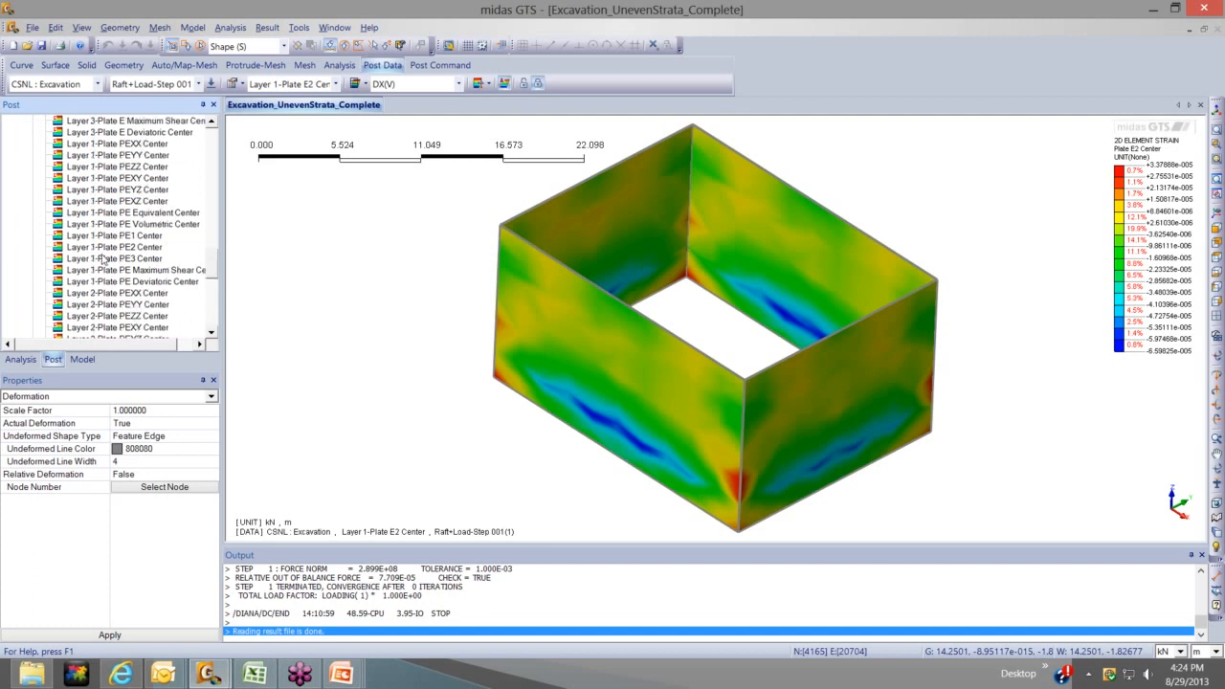
scroll(104, 258, down, 3)
scroll(103, 259, up, 8)
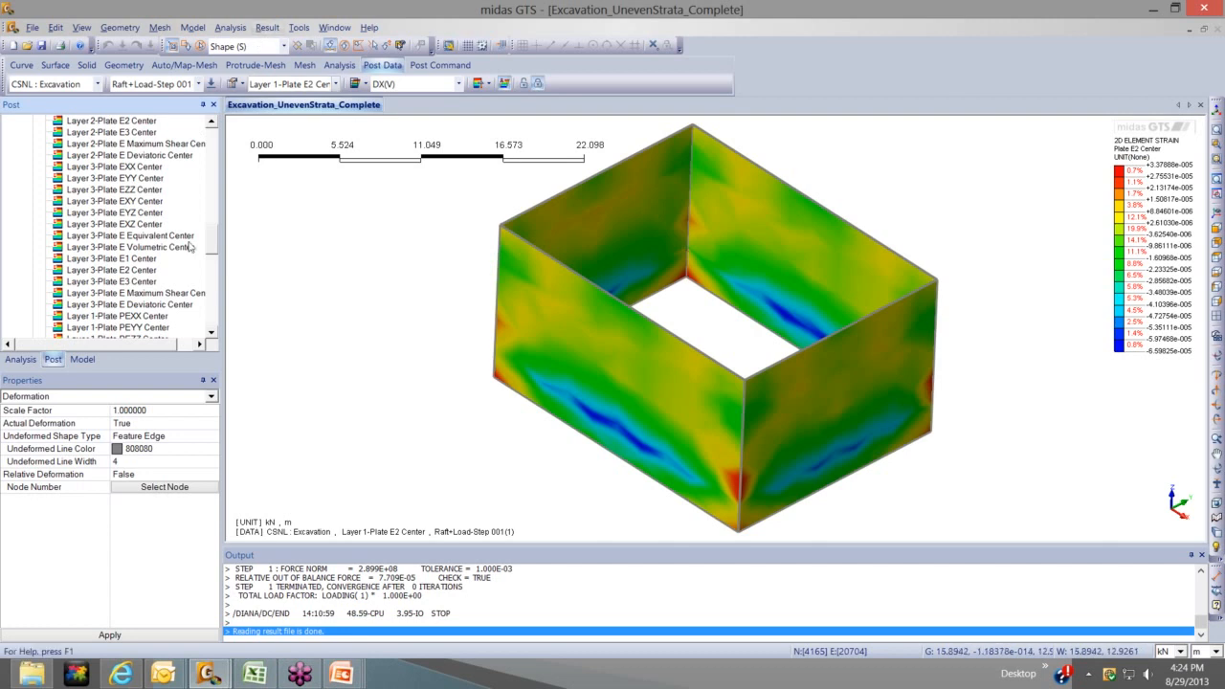
scroll(215, 198, up, 4)
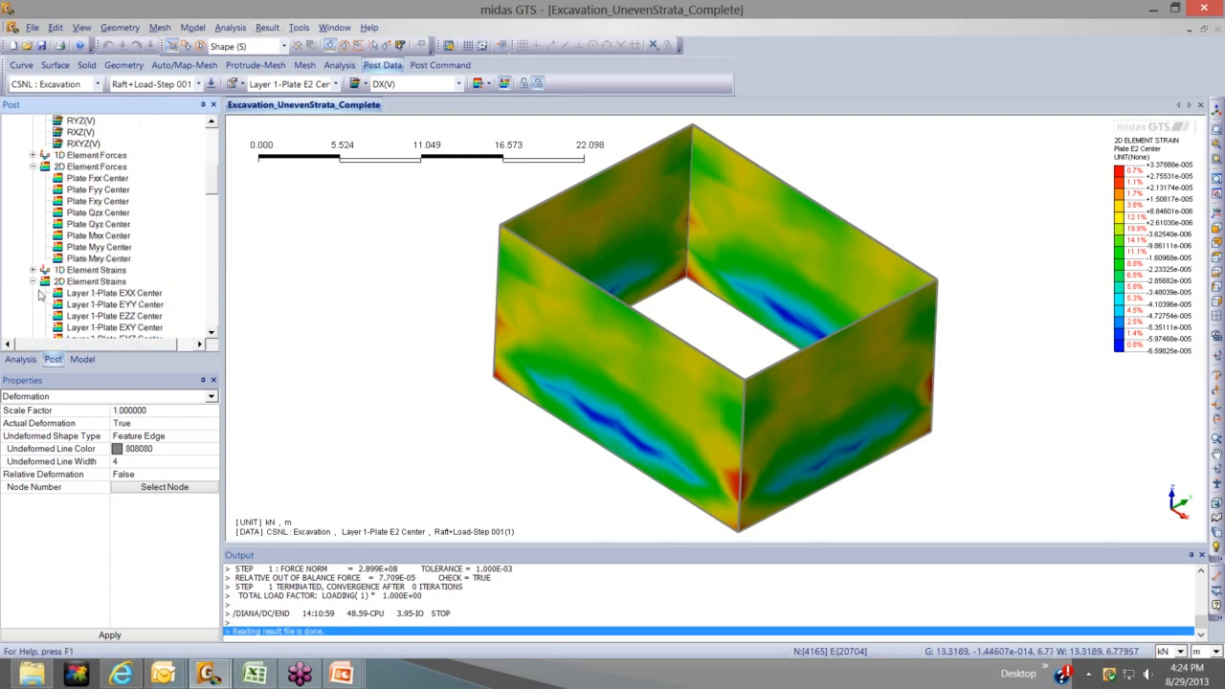
click(34, 285)
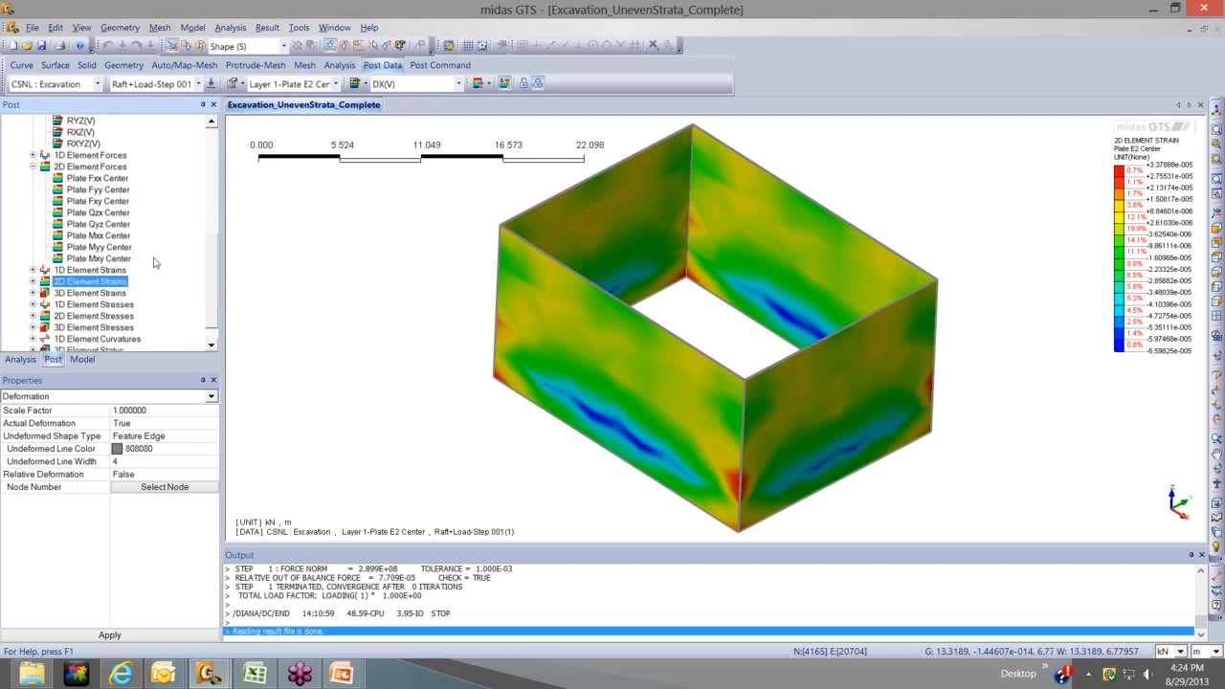
click(33, 167)
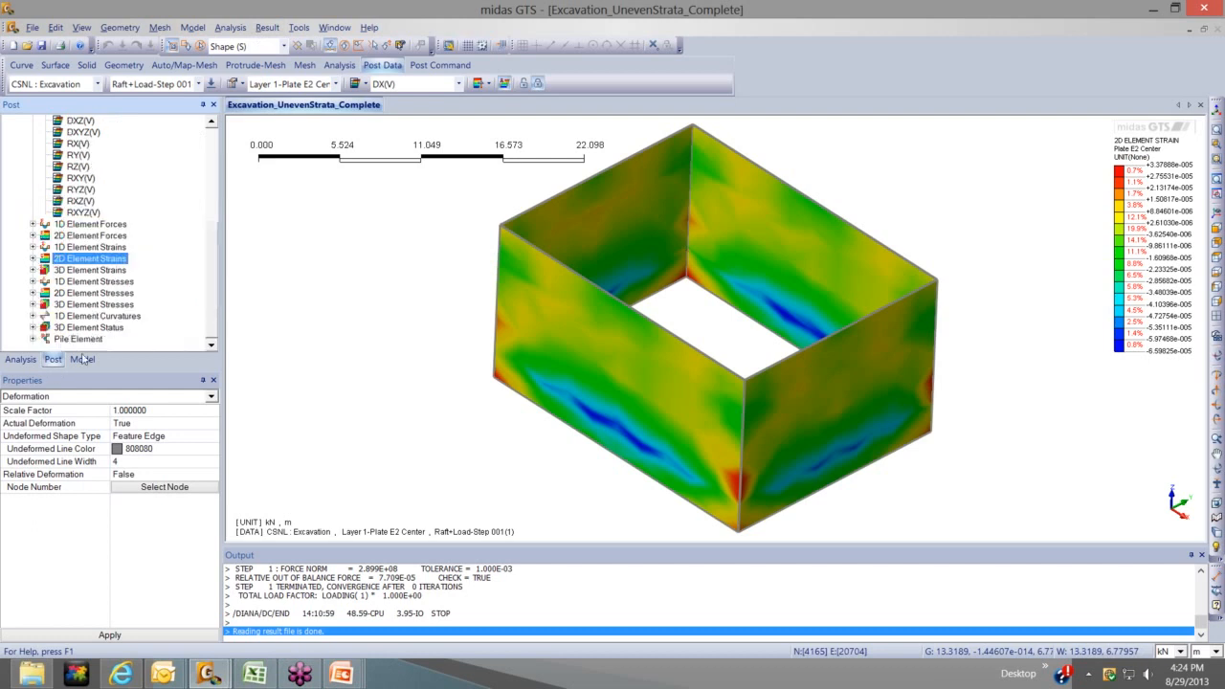
Show all mesh sets again and bring the whole excavation model into view
click(20, 359)
click(82, 359)
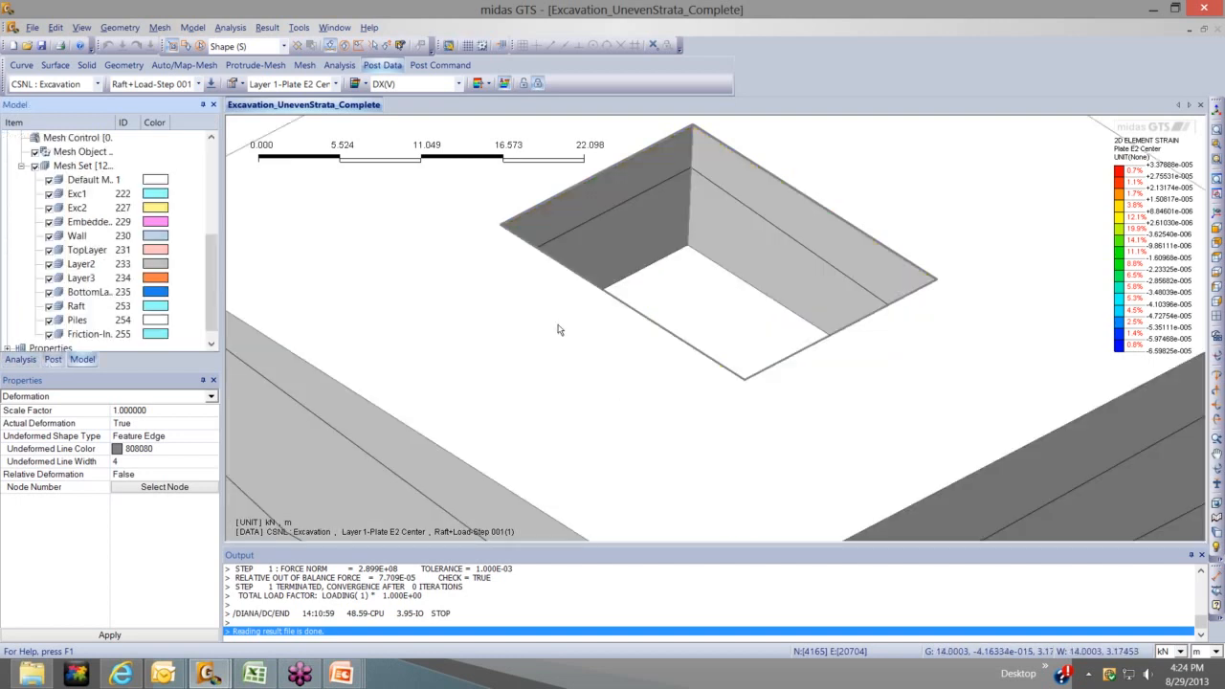
scroll(580, 326, down, 3)
scroll(630, 300, down, 3)
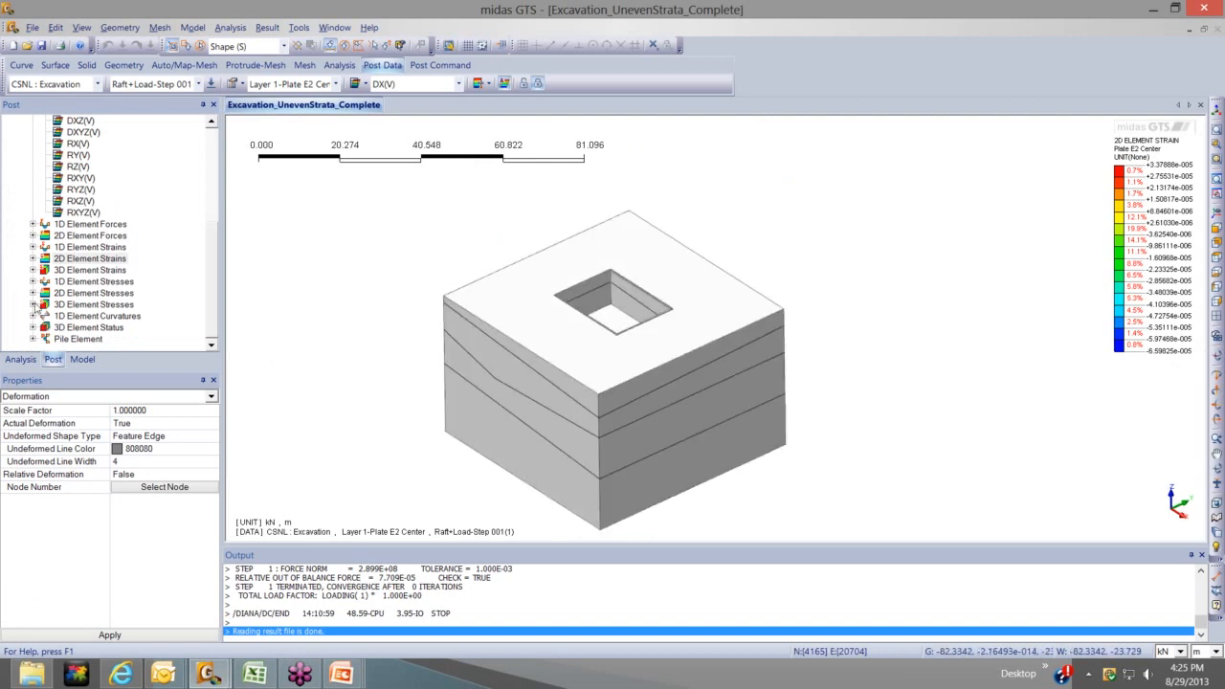
Display the Soil SYZ Center and Soil Mean Effective Center results from the 3D element stresses on the full model
click(32, 304)
click(94, 201)
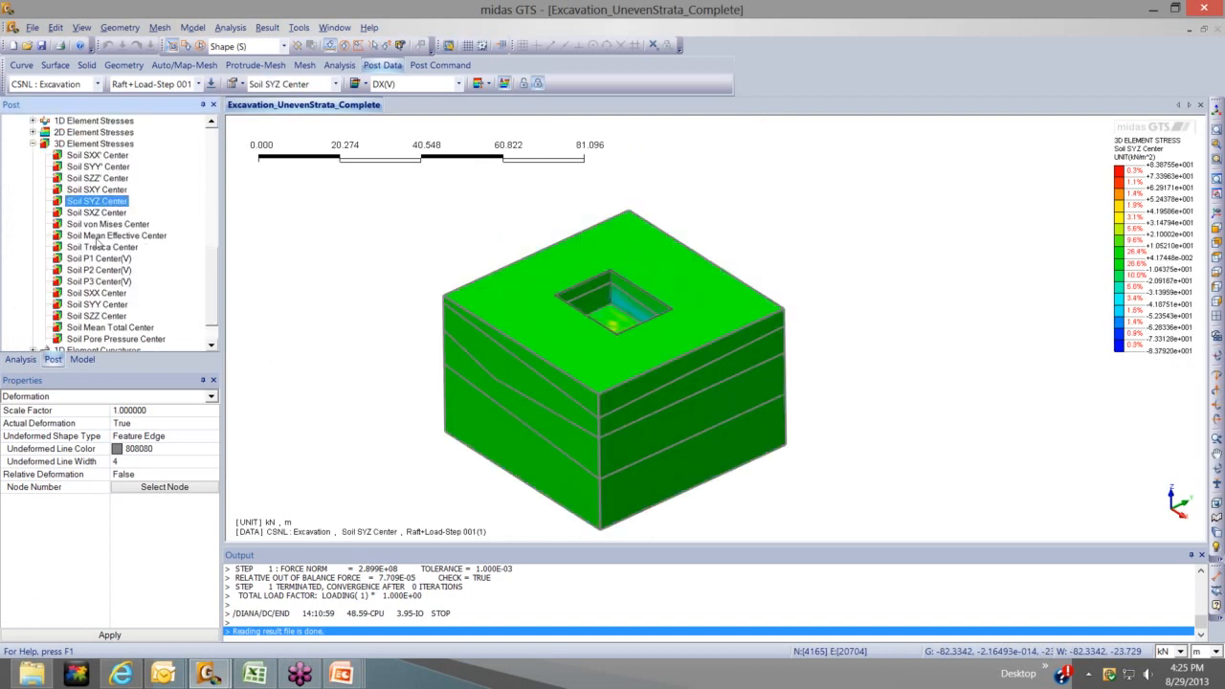
click(97, 236)
middle_drag(360, 279, 220, 266)
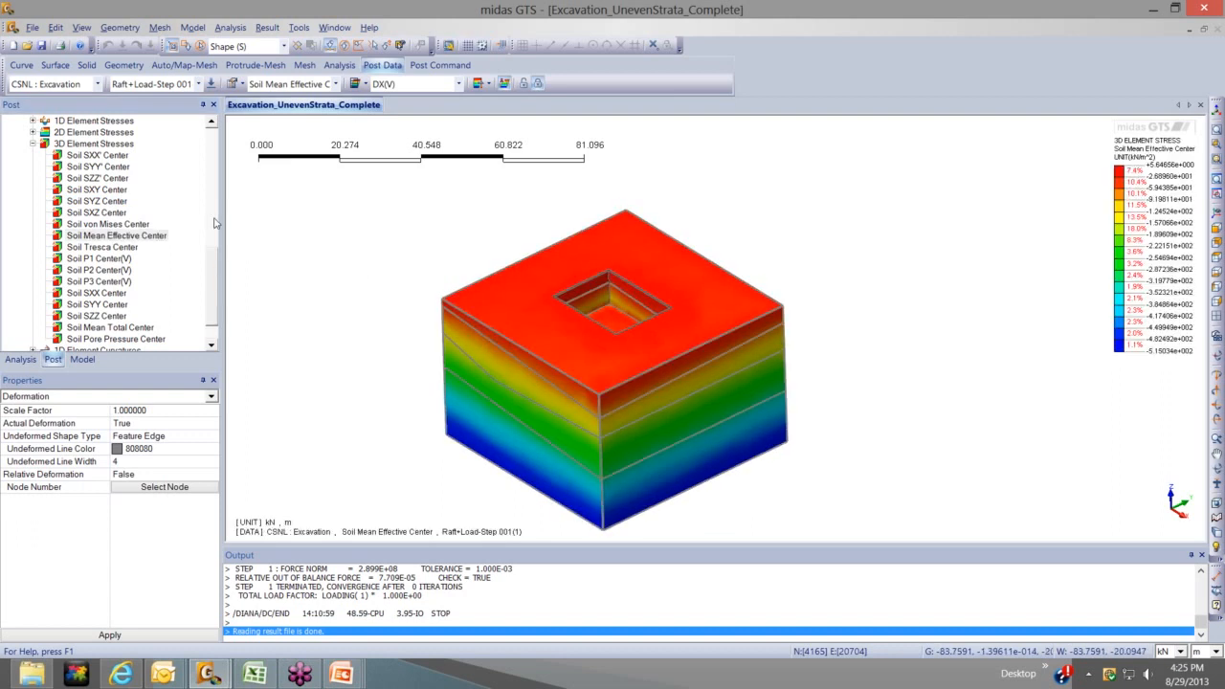
Display the Raft+Load stage's DXYZ(V) displacement contour on the full model and switch it to the Deformed shape
scroll(215, 223, up, 4)
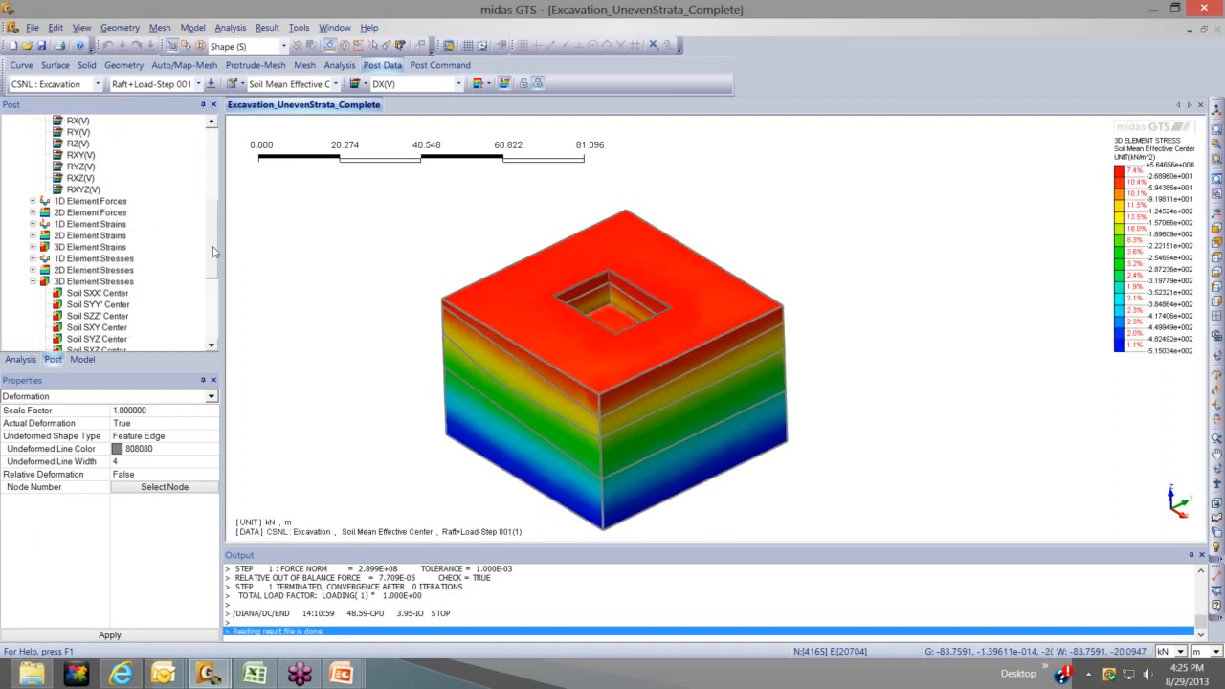
scroll(97, 249, up, 5)
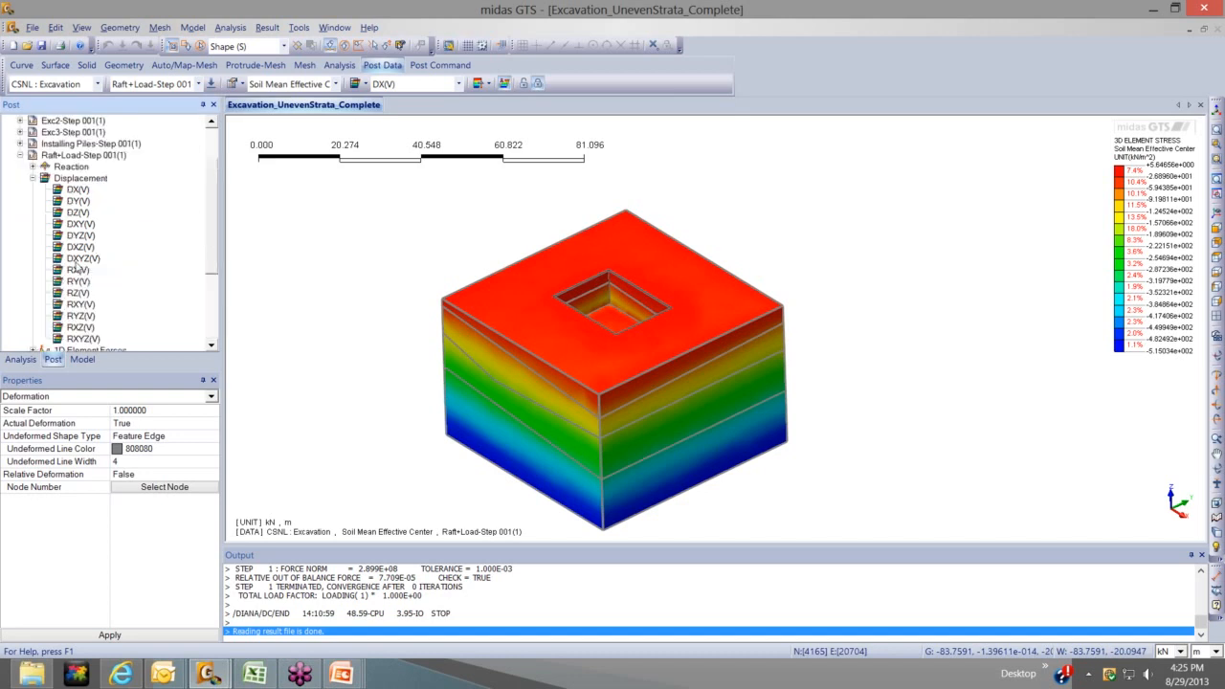
double_click(76, 260)
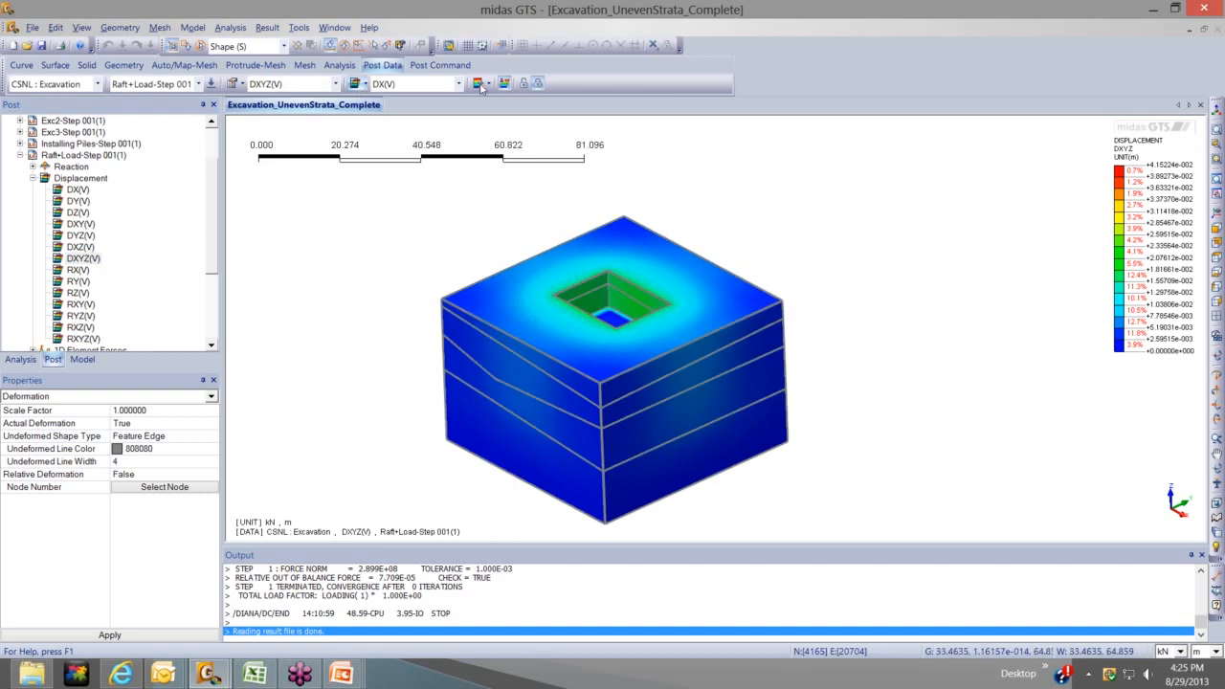
click(271, 30)
mouse_move(369, 27)
click(678, 212)
click(488, 86)
click(356, 88)
click(356, 87)
click(375, 116)
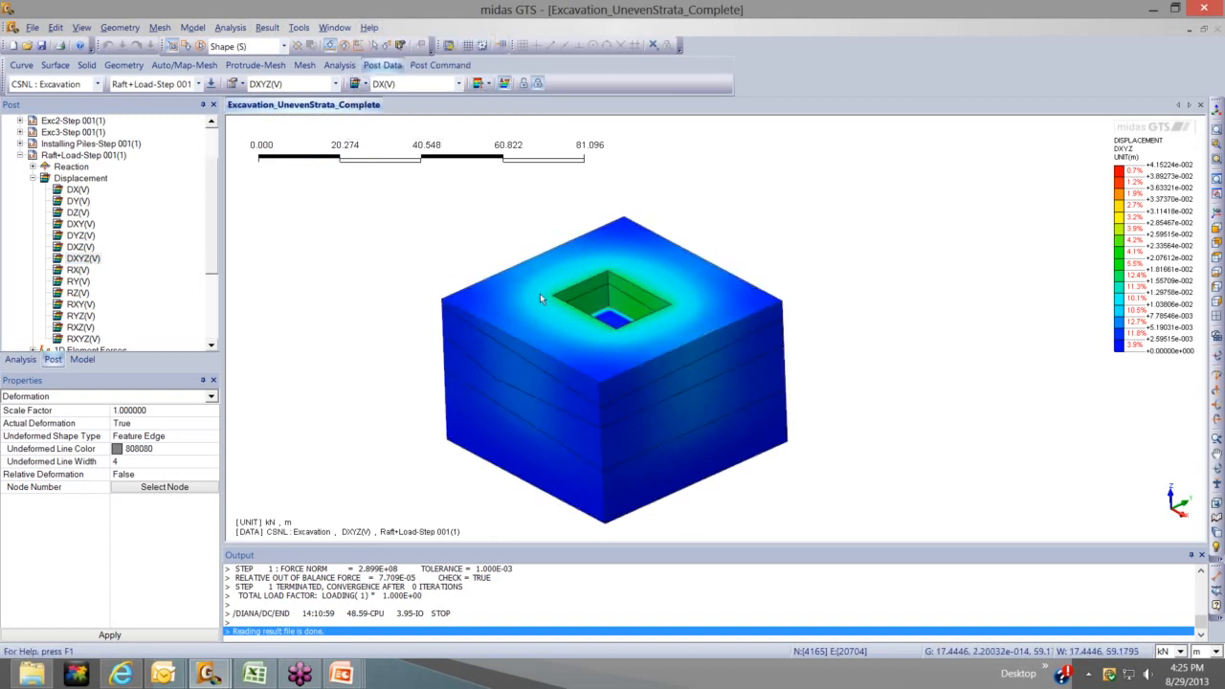
Reselect the DXYZ(V) displacement of the Raft+Load stage with the Deformed shape option
scroll(44, 226, up, 2)
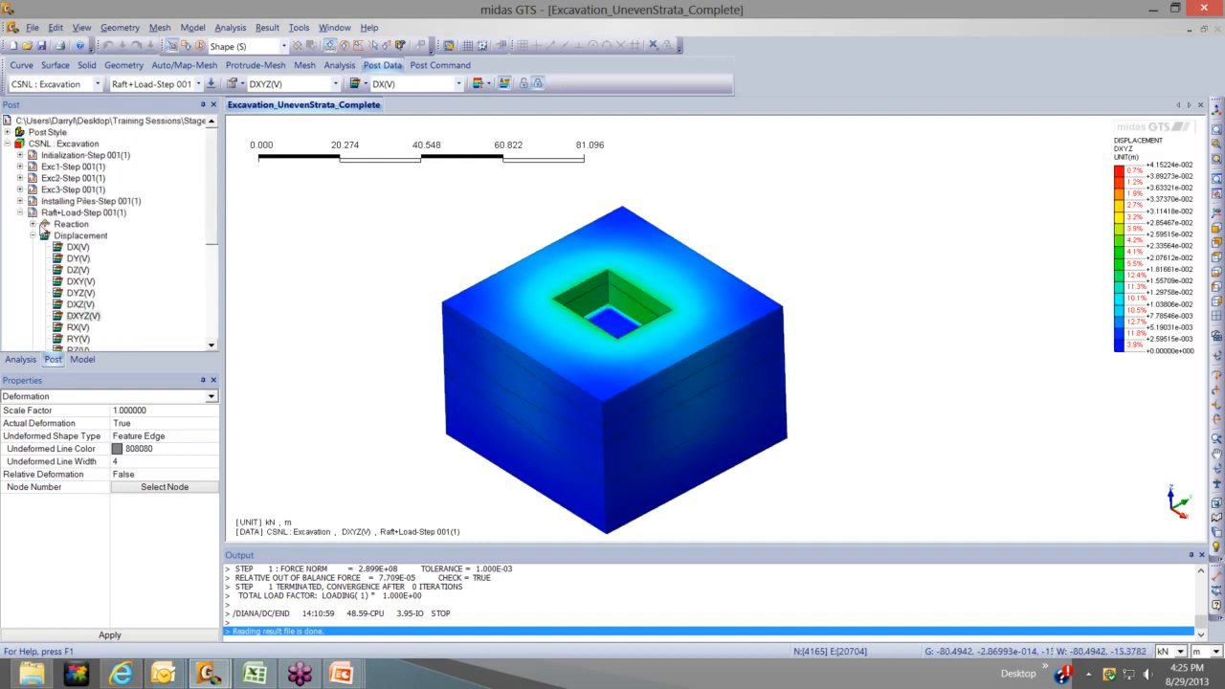
click(33, 236)
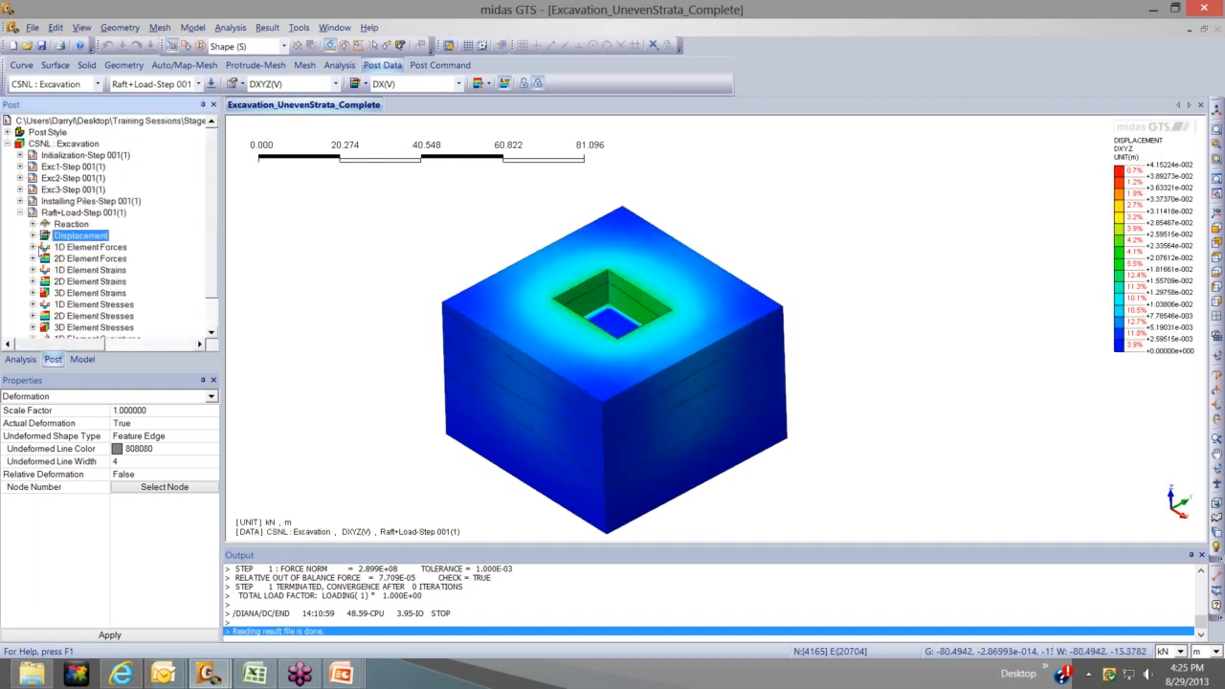
double_click(72, 235)
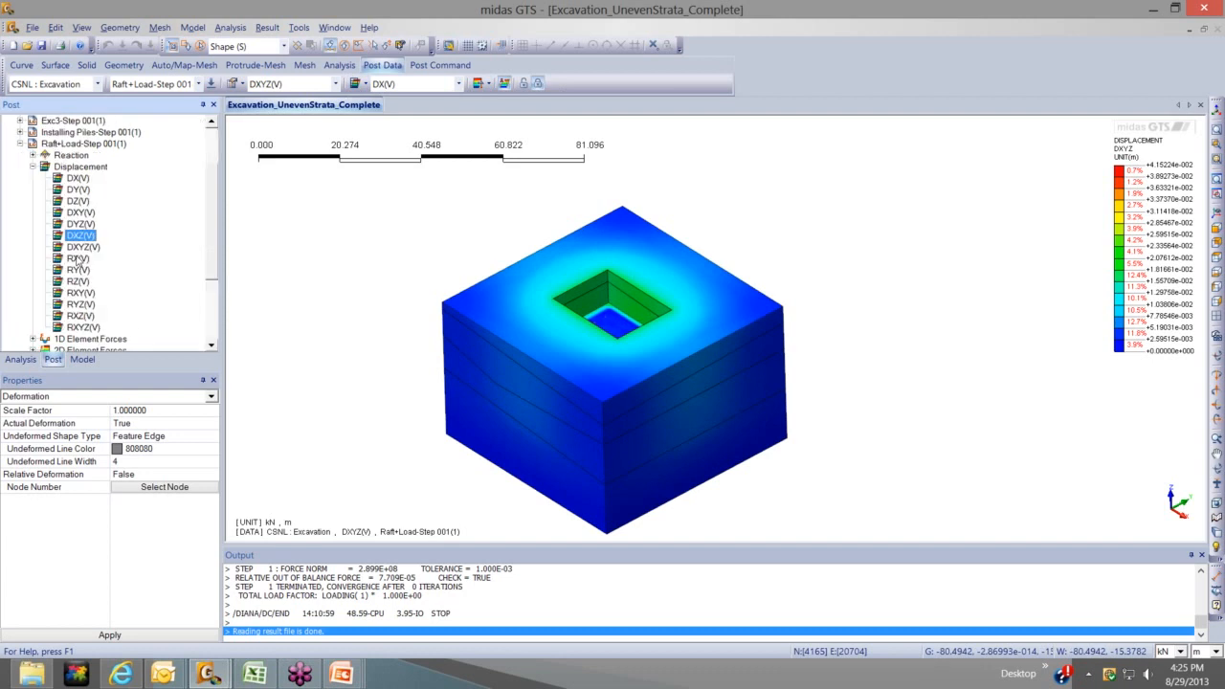
click(78, 259)
click(80, 247)
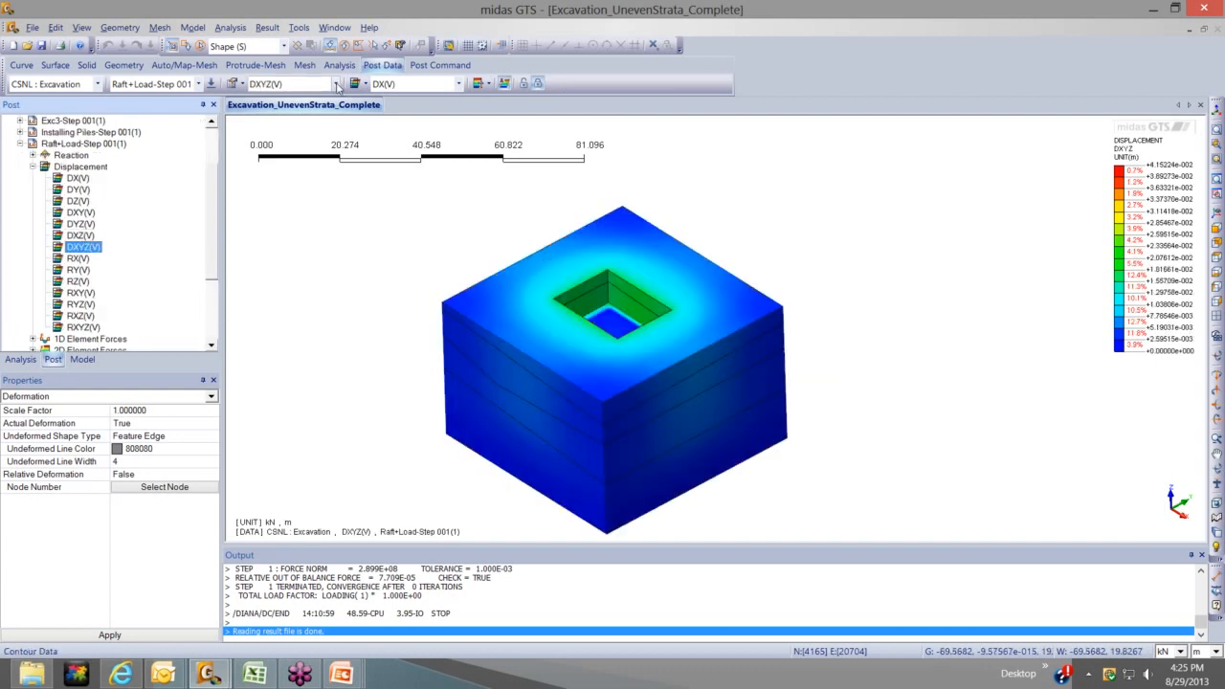
click(364, 84)
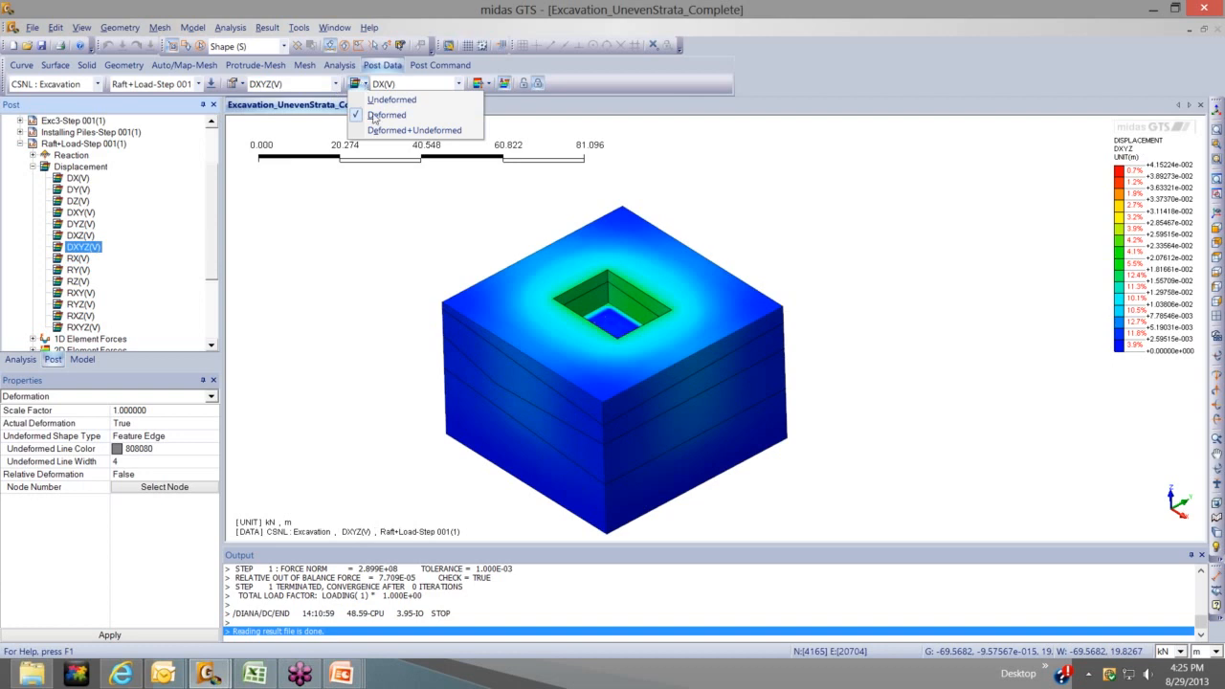
click(375, 116)
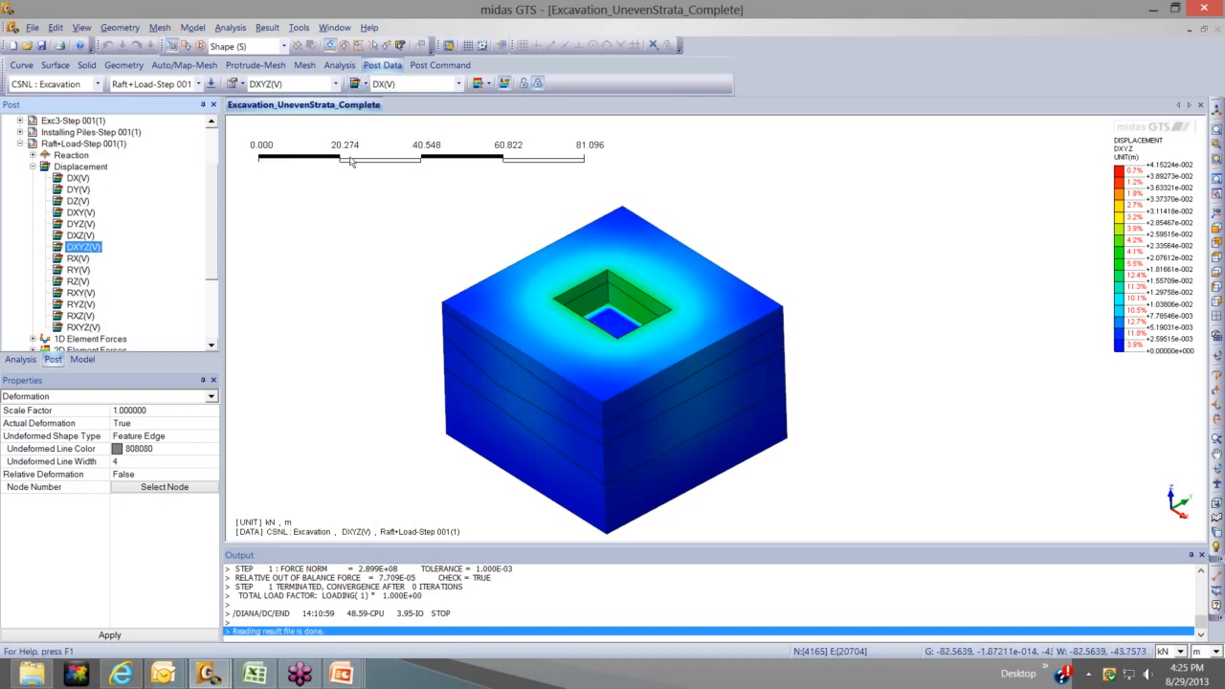
Toggle Actual Deformation off and examine the exaggerated deformed shape of the excavation walls in the DXYZ(V) contour
click(505, 85)
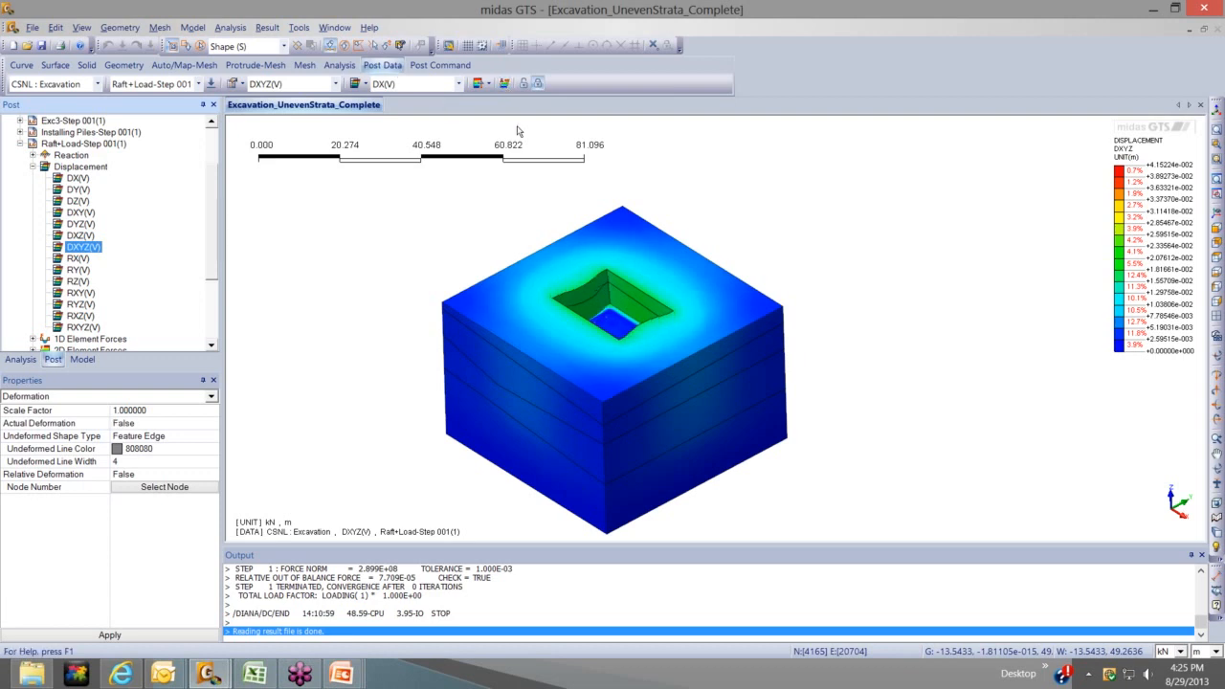
click(505, 85)
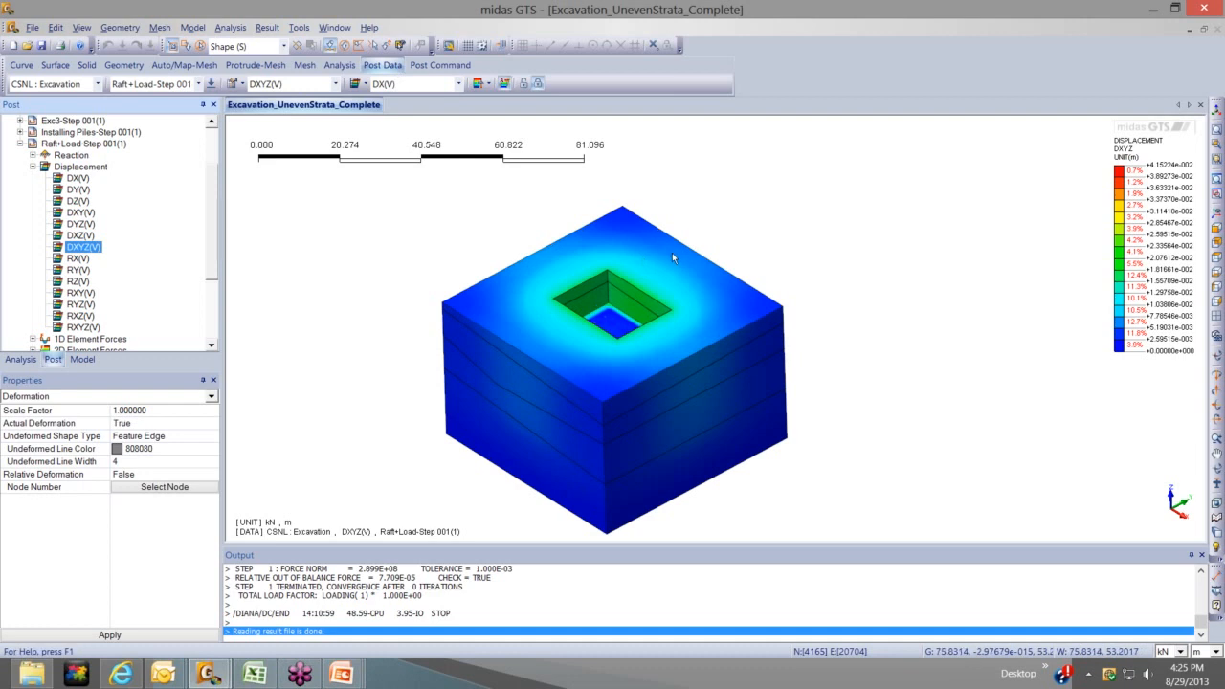
click(505, 84)
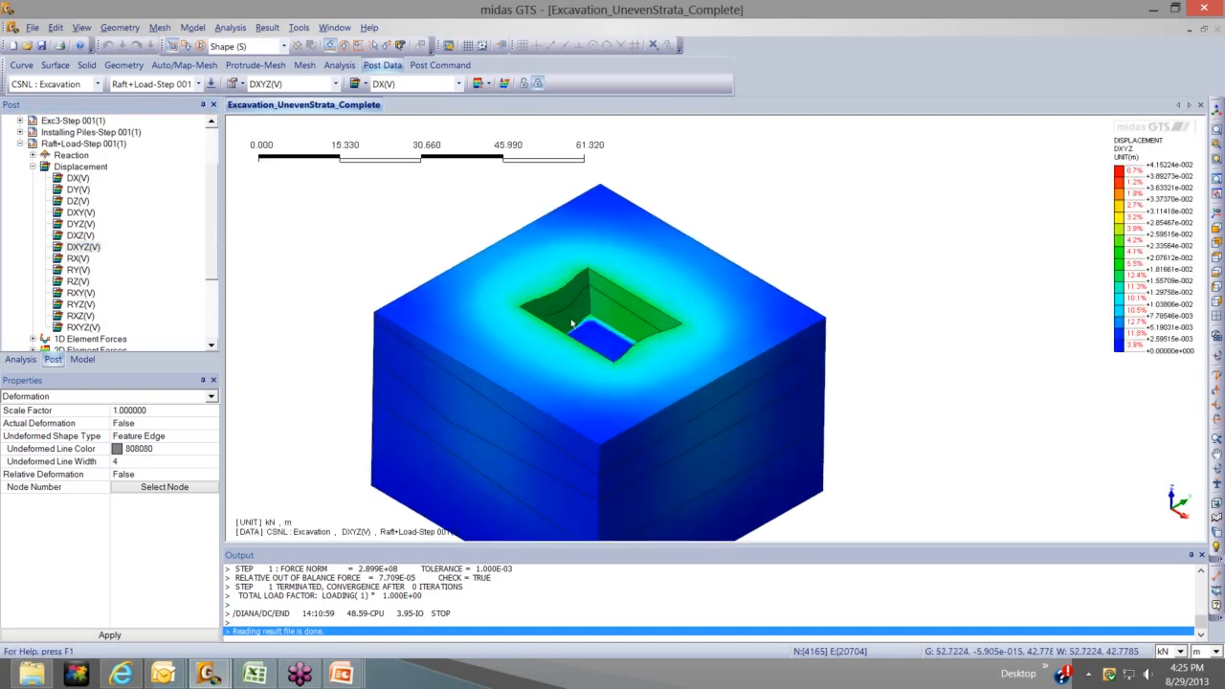
mouse_move(615, 346)
middle_down()
mouse_move(584, 295)
mouse_move(646, 351)
mouse_move(603, 354)
middle_up()
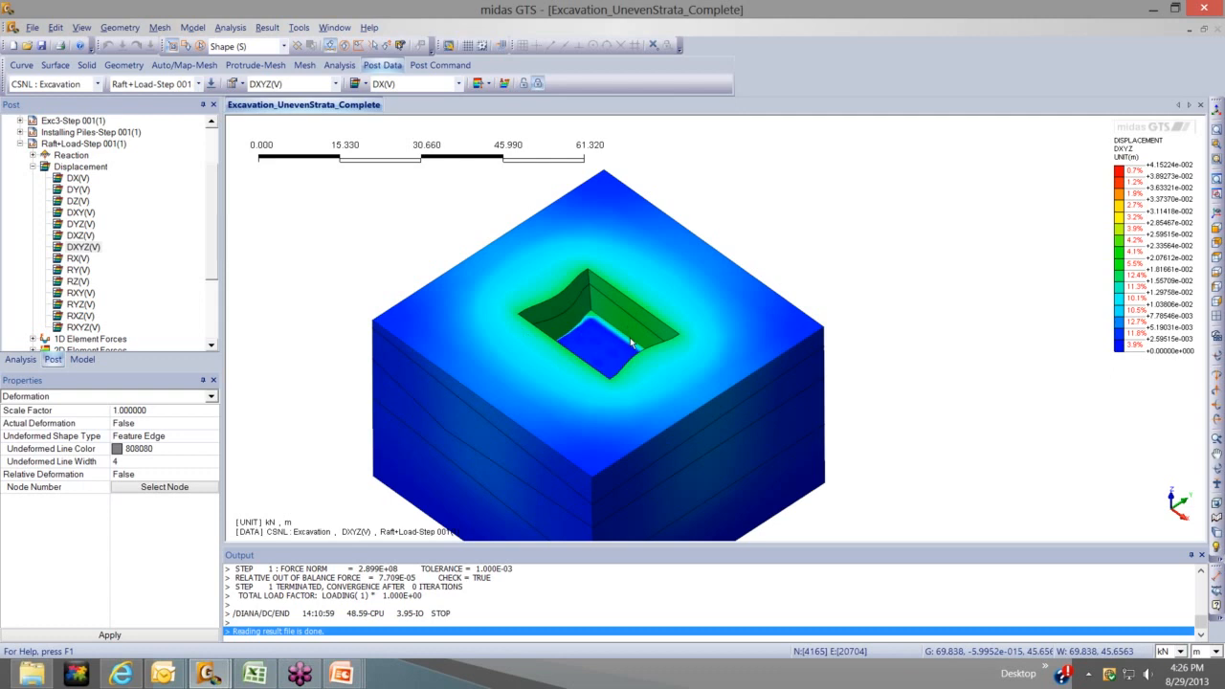
scroll(618, 354, up, 1)
middle_drag(616, 350, 617, 268)
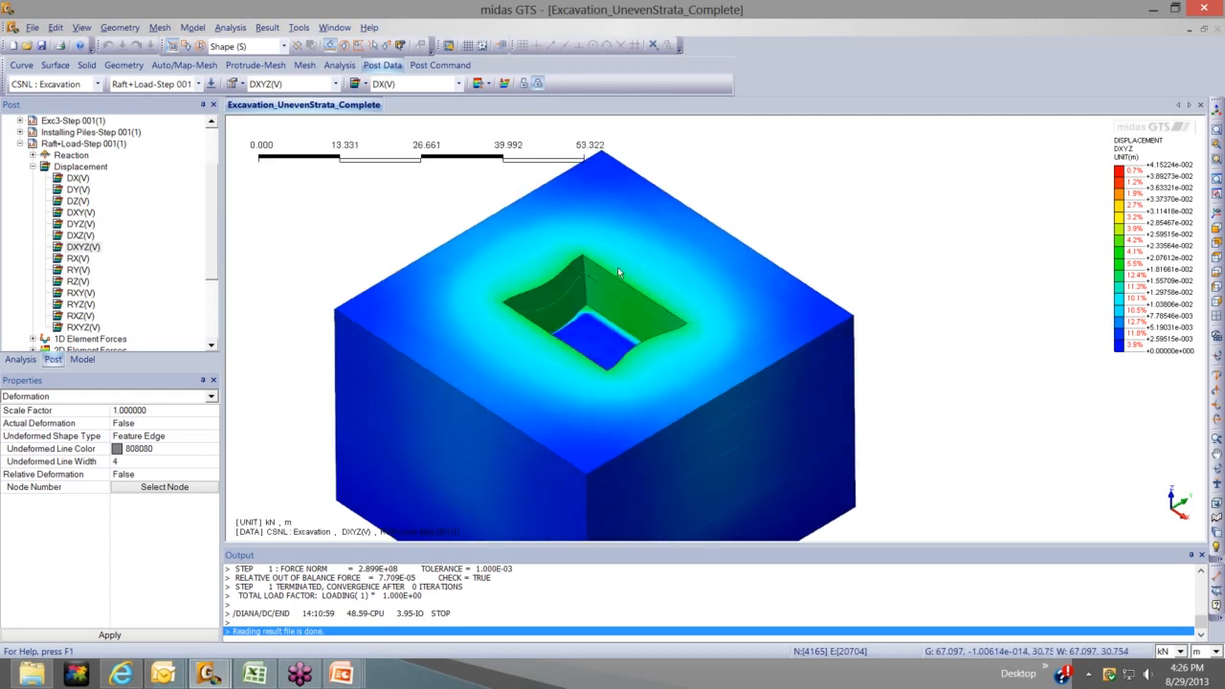
scroll(618, 267, up, 1)
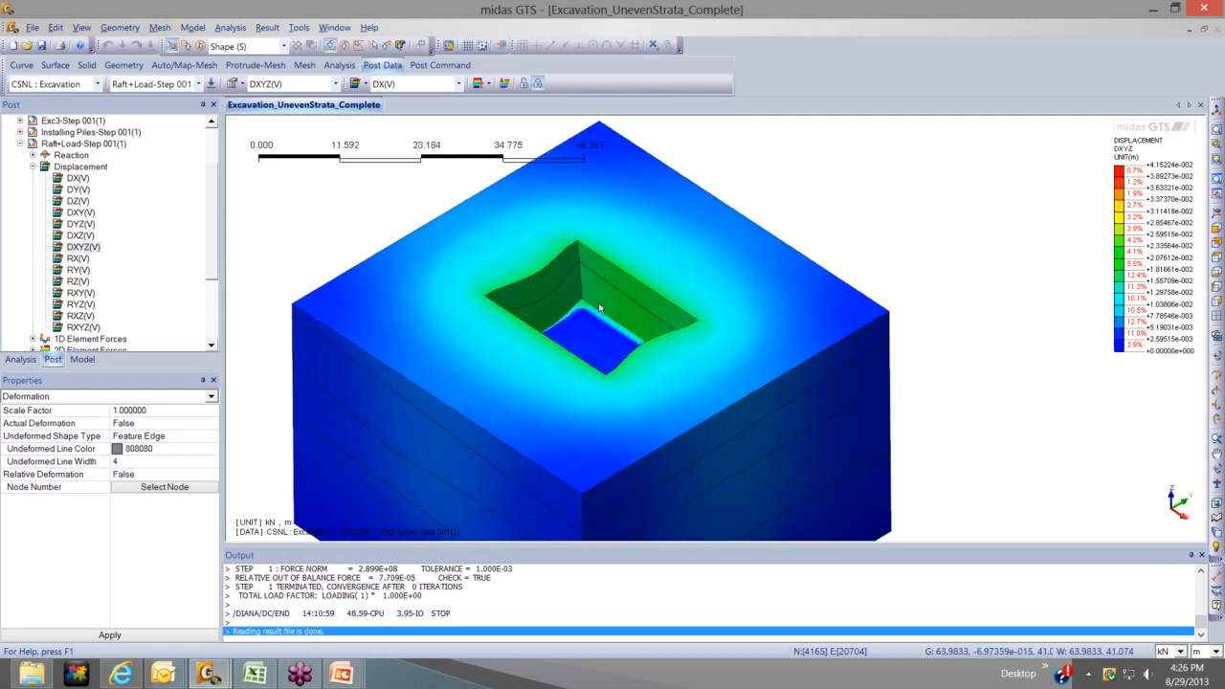
middle_drag(599, 307, 513, 211)
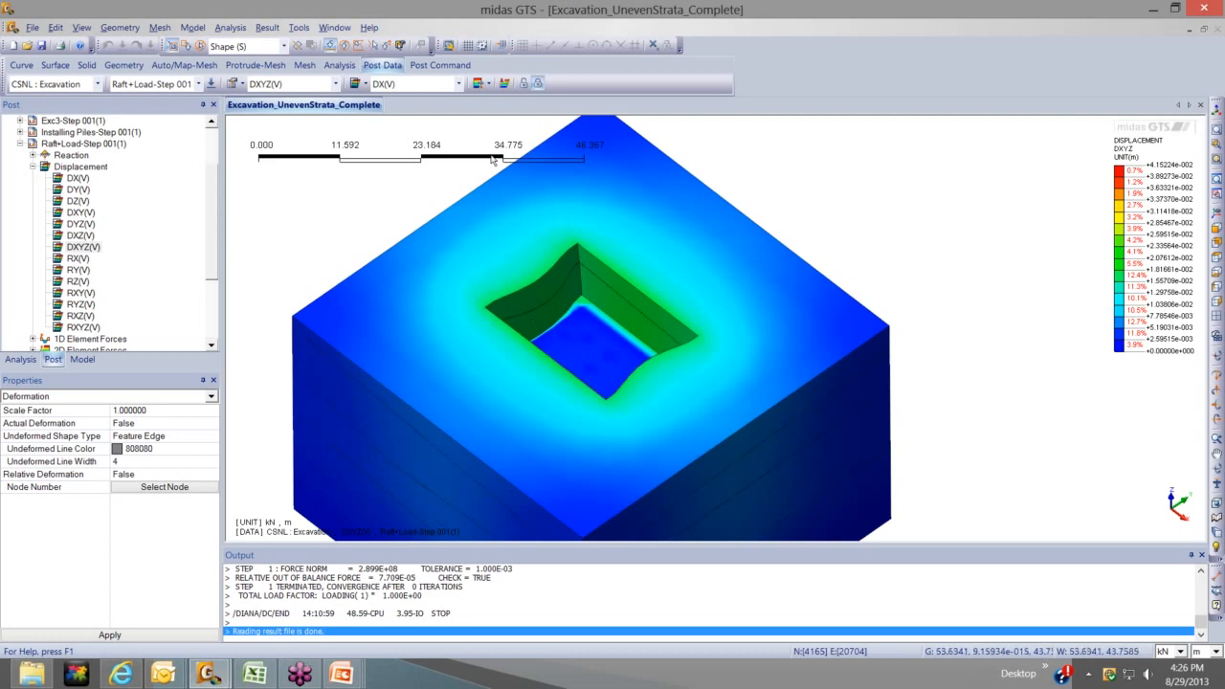
Switch the DXYZ(V) contour back to Actual Deformation and view the excavation's displacements at true scale
click(504, 84)
middle_drag(552, 271, 520, 123)
scroll(520, 123, down, 1)
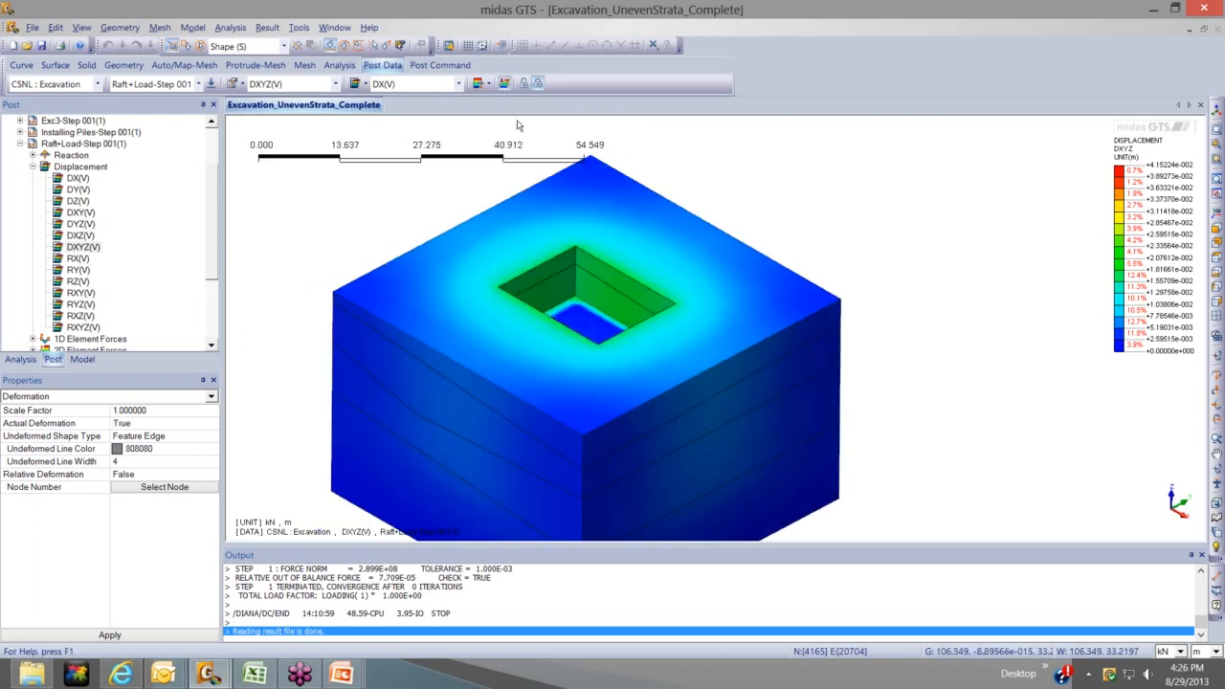
middle_drag(602, 295, 628, 318)
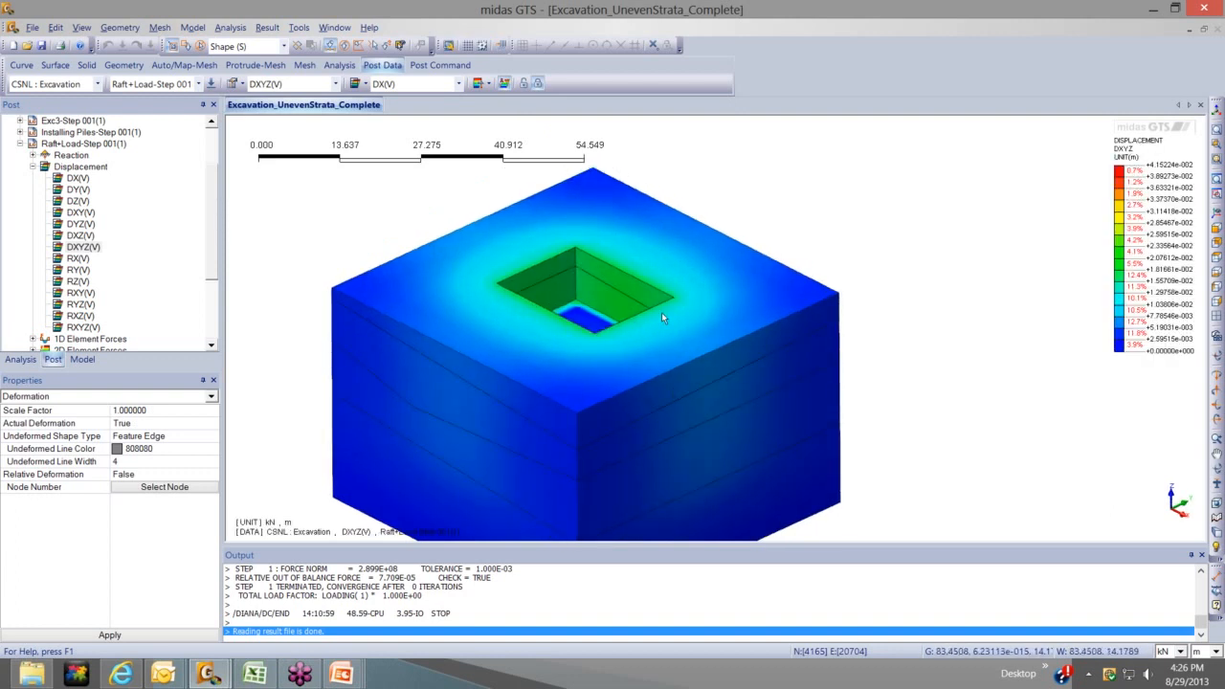
click(505, 84)
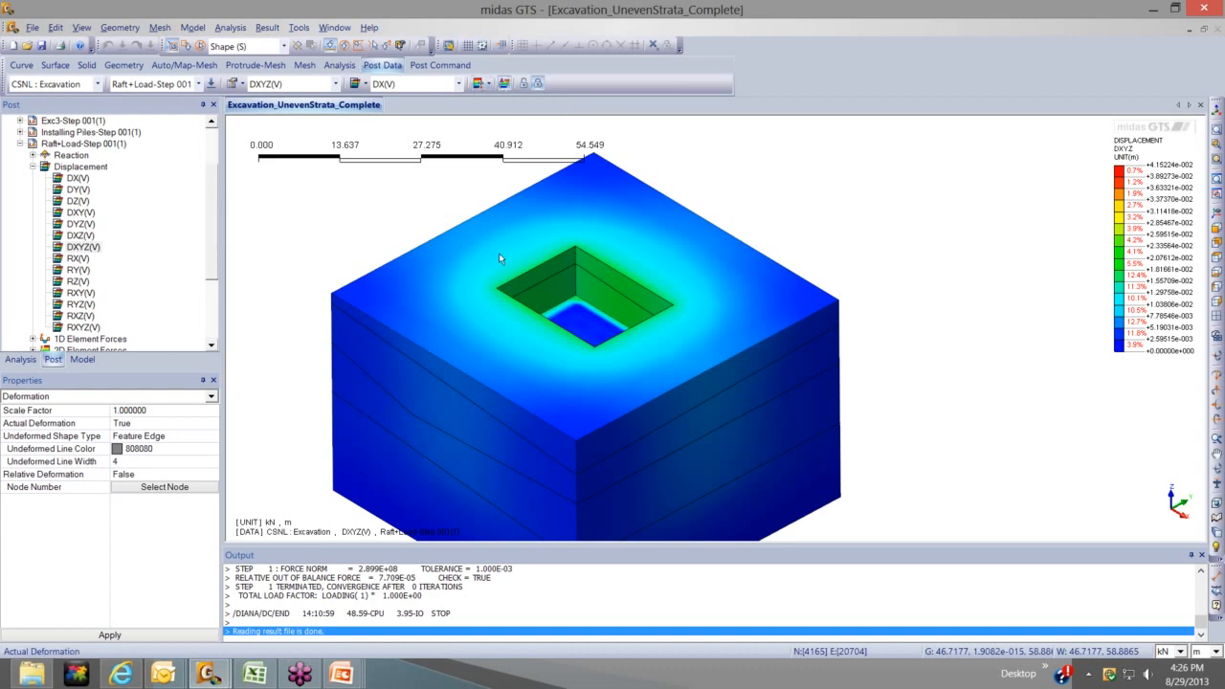
scroll(511, 262, down, 3)
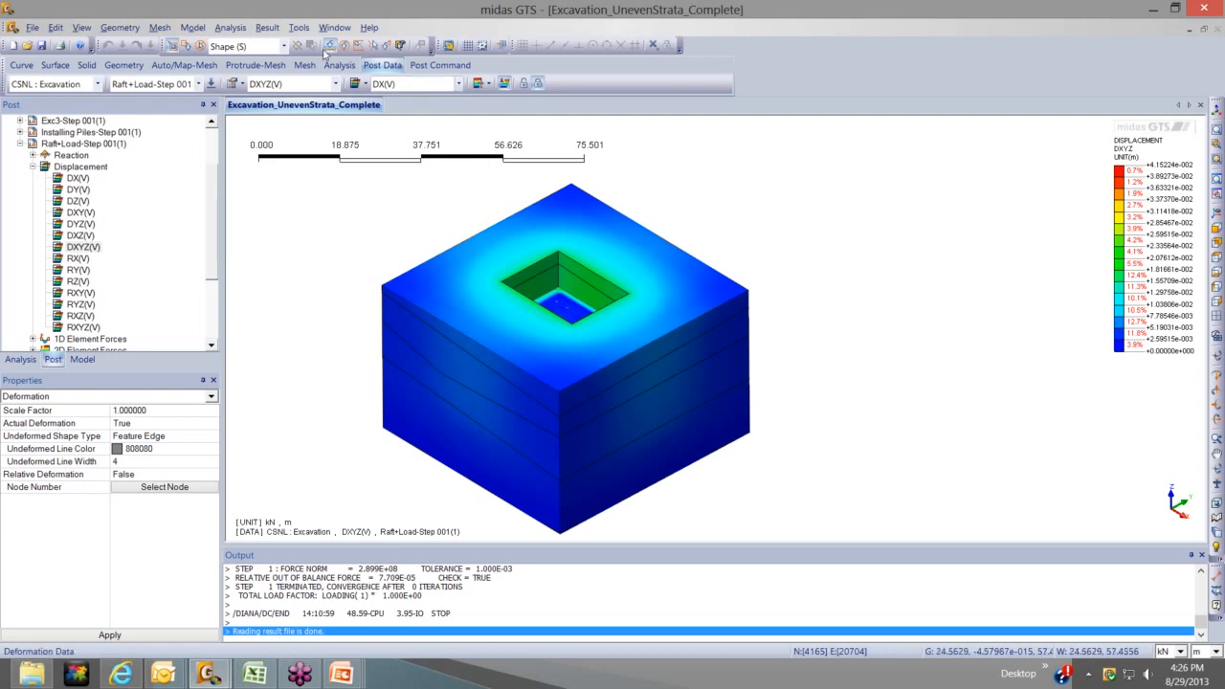
click(266, 27)
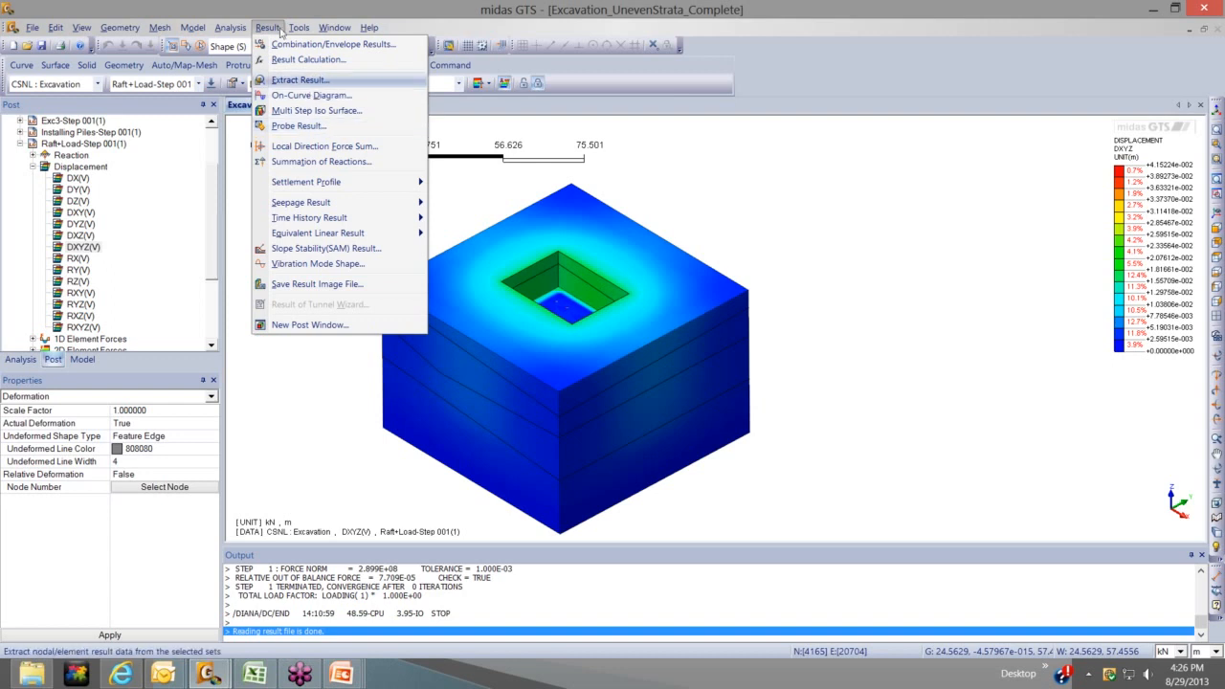
mouse_move(300, 27)
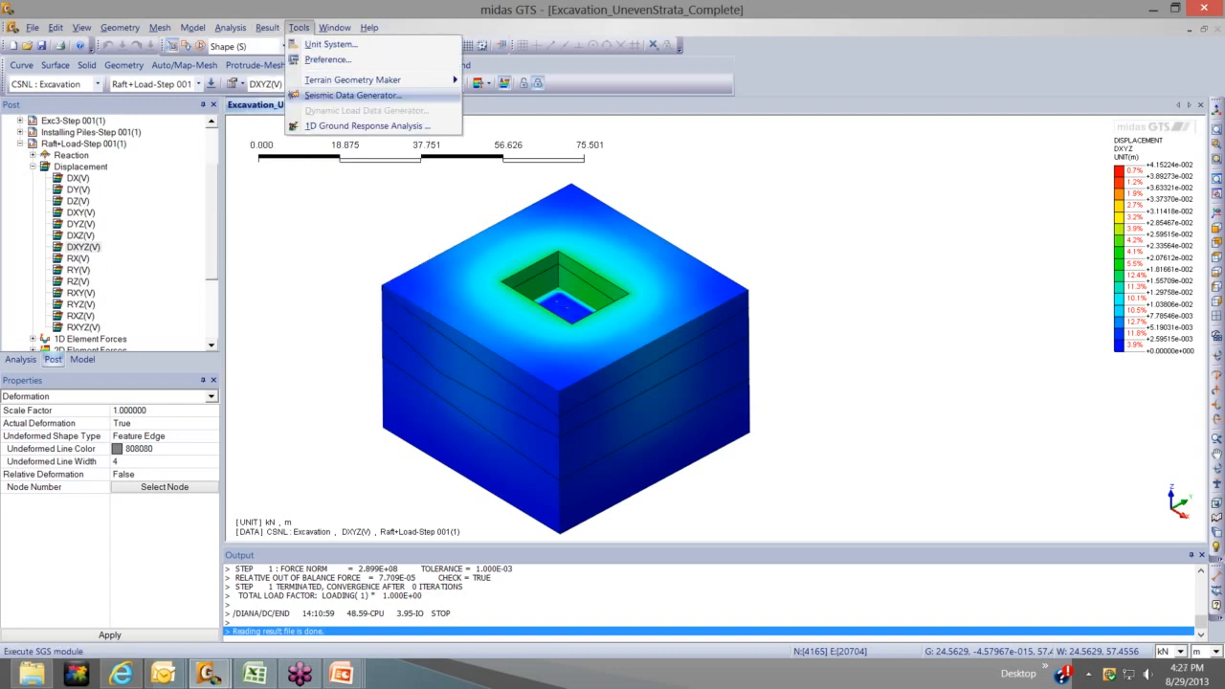
click(367, 126)
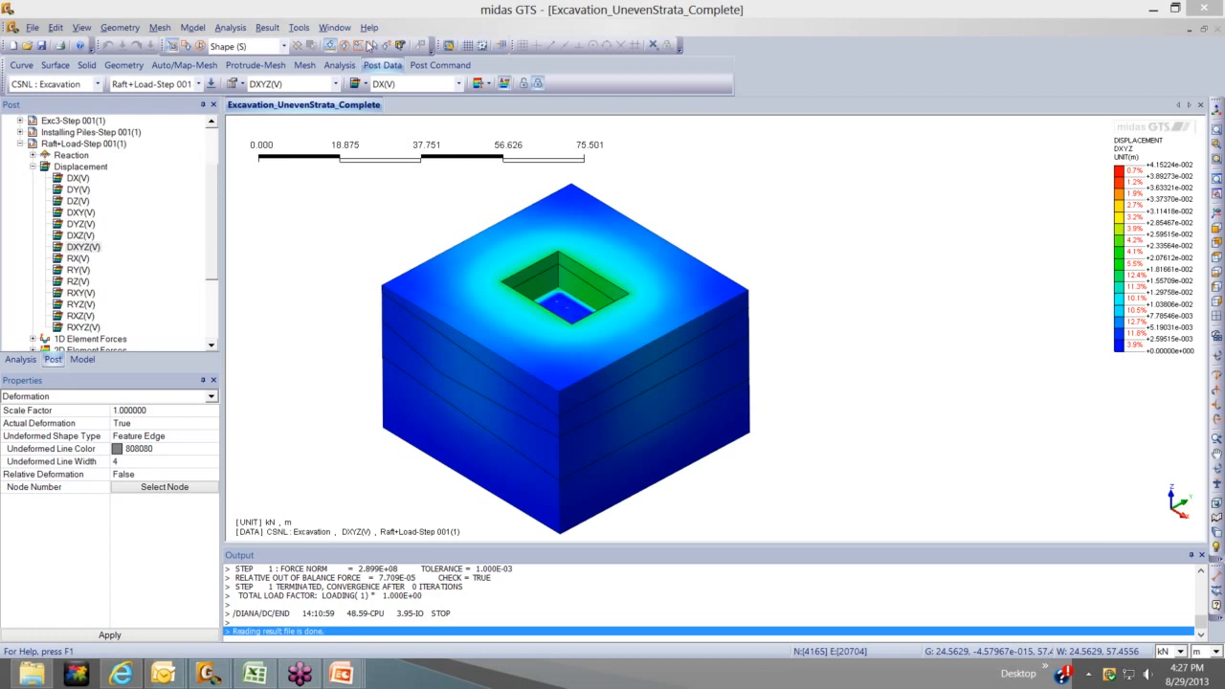
Cut the DXYZ(V) contour with a Clipping Plane and examine the displacements on the section through the raft and piles
click(440, 65)
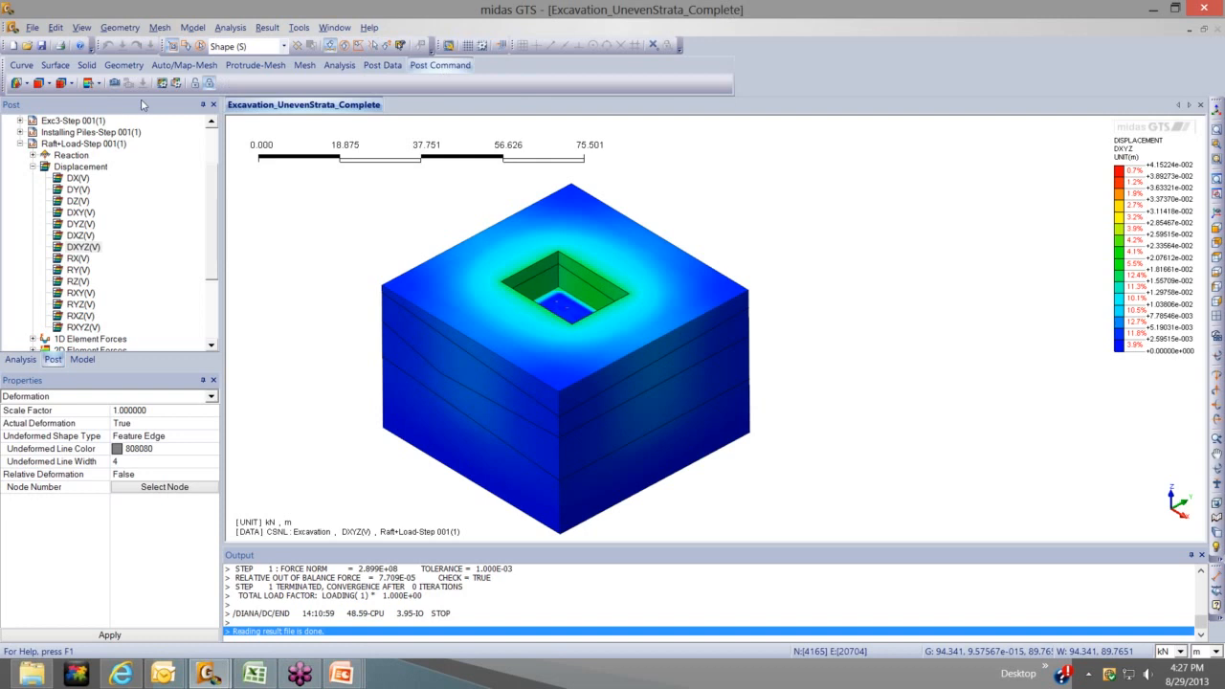
click(26, 86)
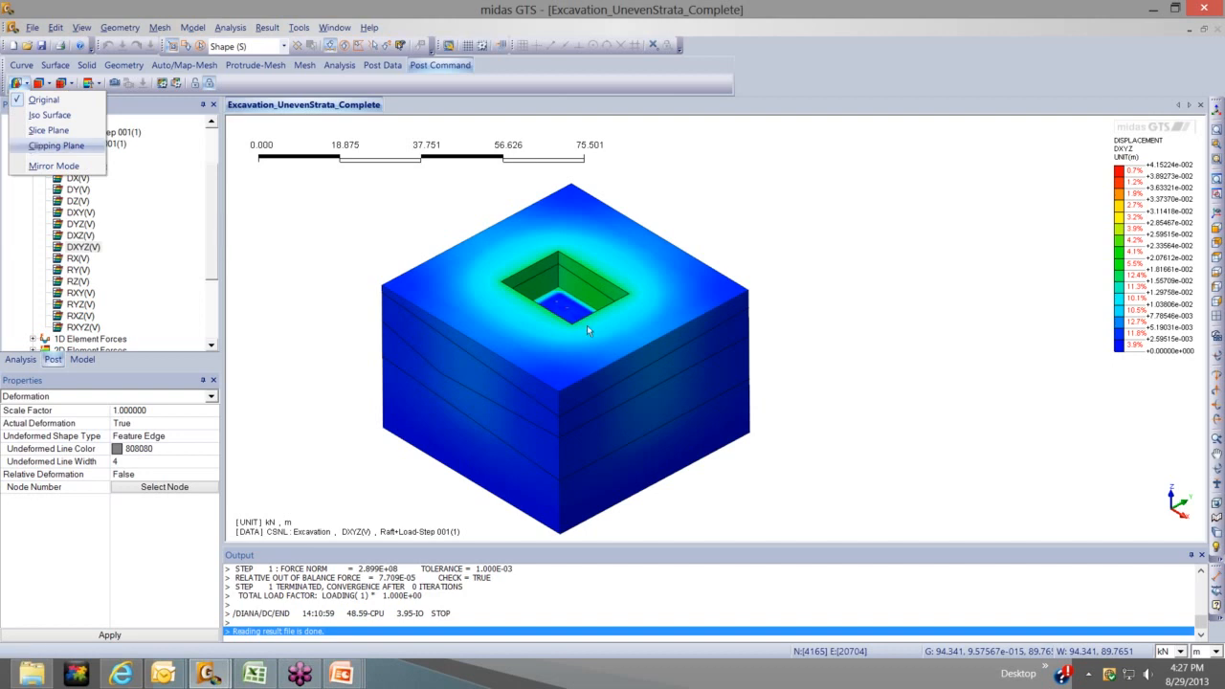
click(56, 144)
middle_drag(738, 392, 523, 309)
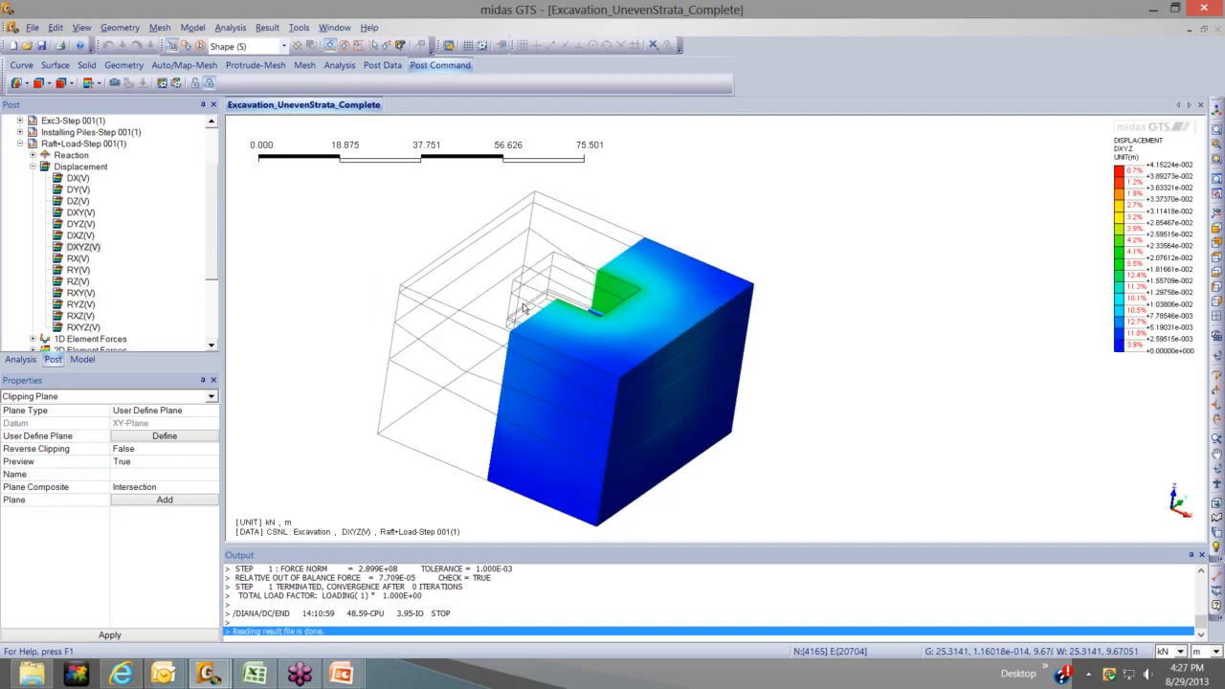
click(1217, 228)
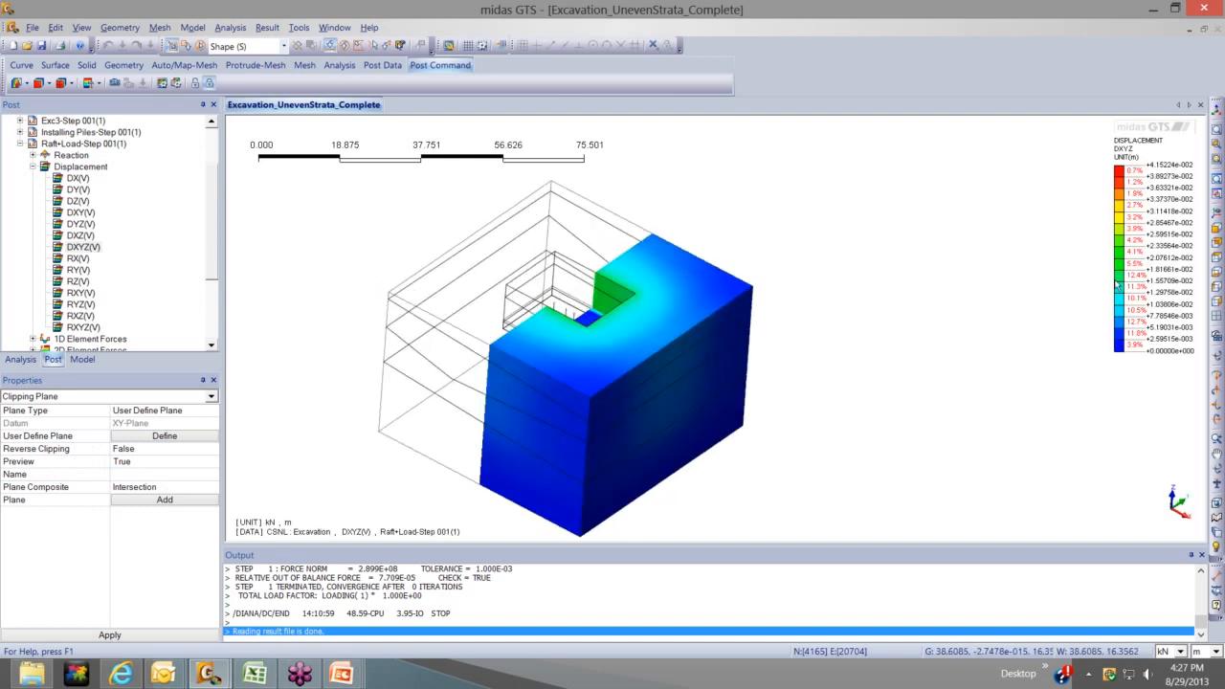
click(1216, 257)
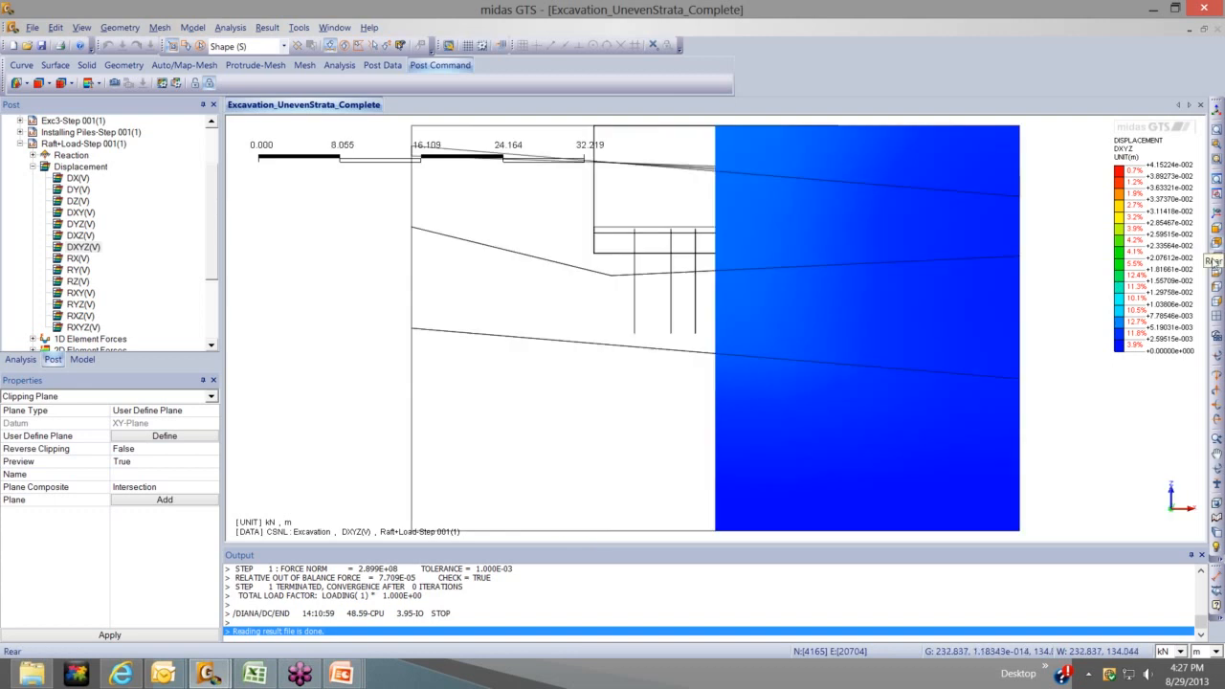
click(1216, 272)
middle_drag(946, 303, 763, 349)
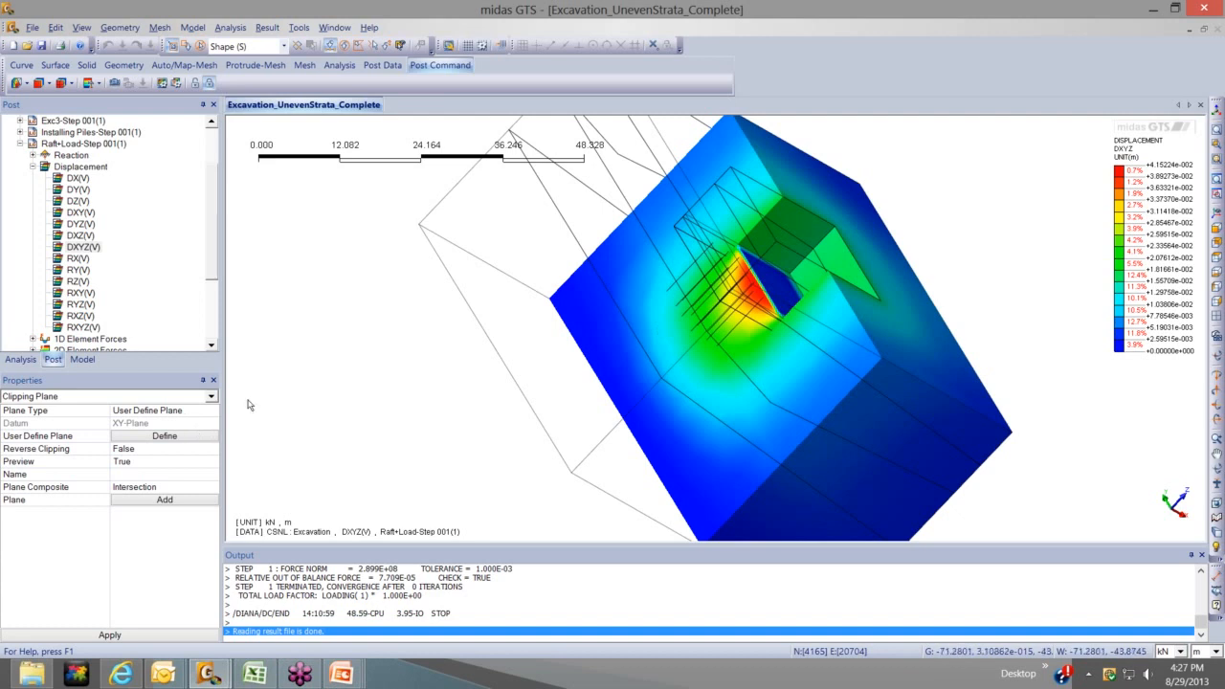
Define an X clipping plane at 30, then shift and tilt it to inspect displacements beneath the raft
click(172, 437)
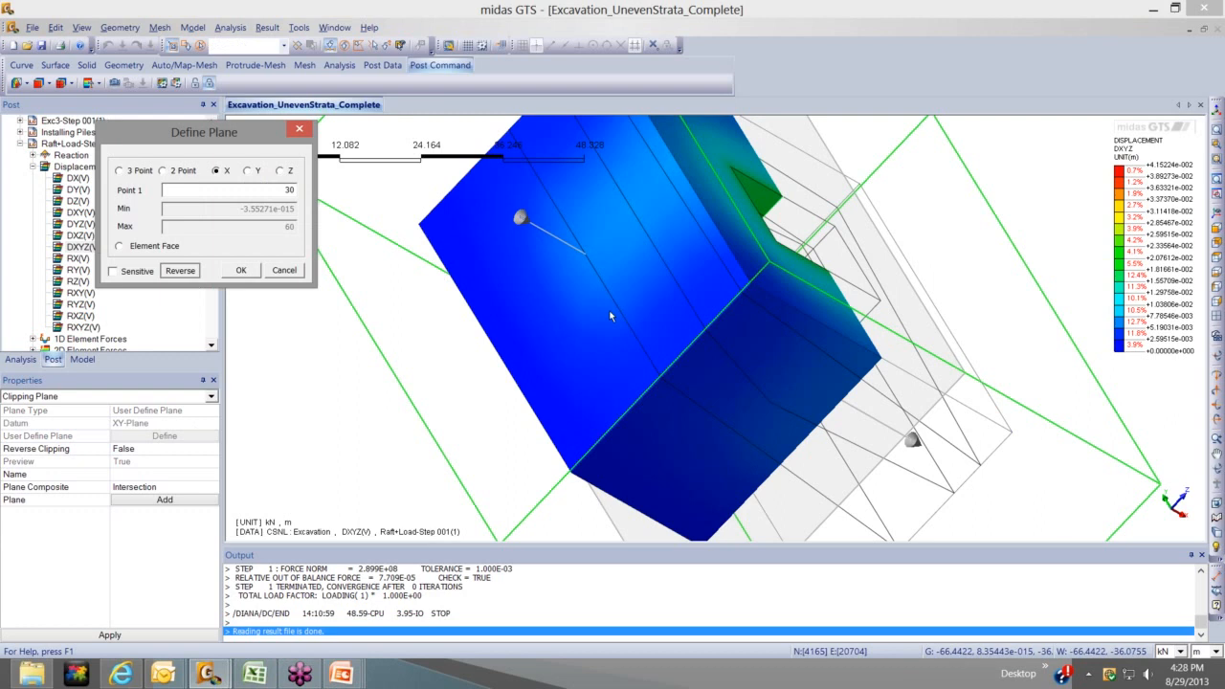
drag(714, 328, 661, 330)
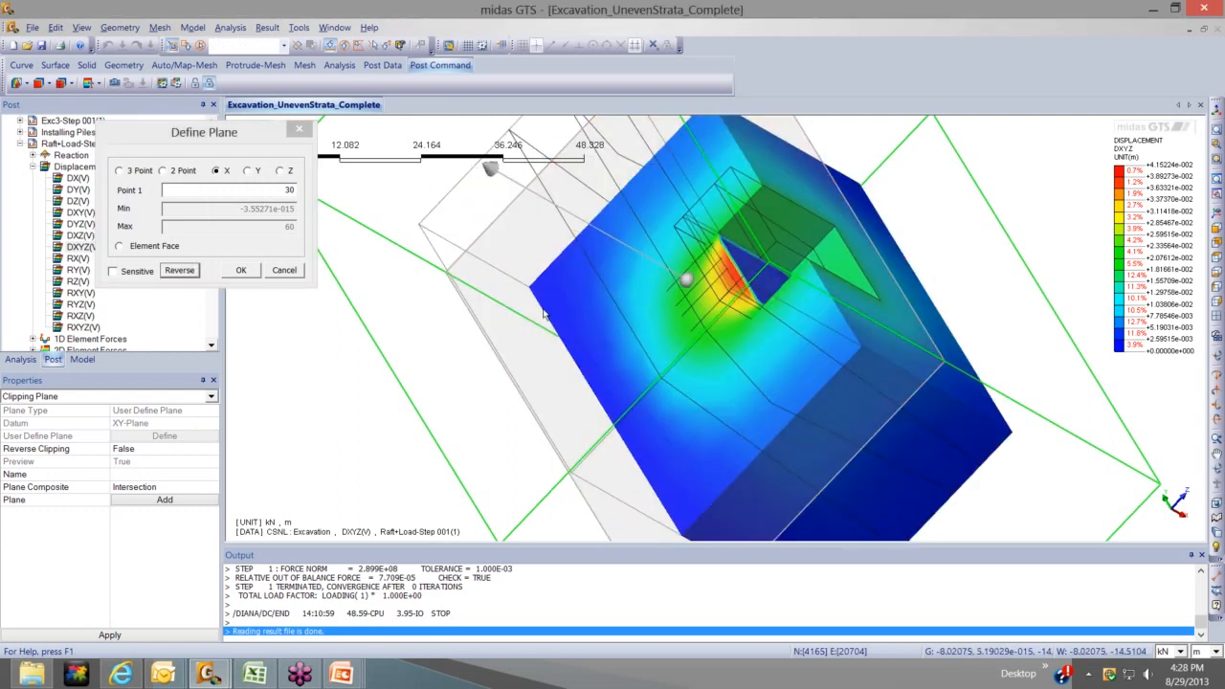
drag(544, 314, 663, 332)
scroll(700, 269, down, 3)
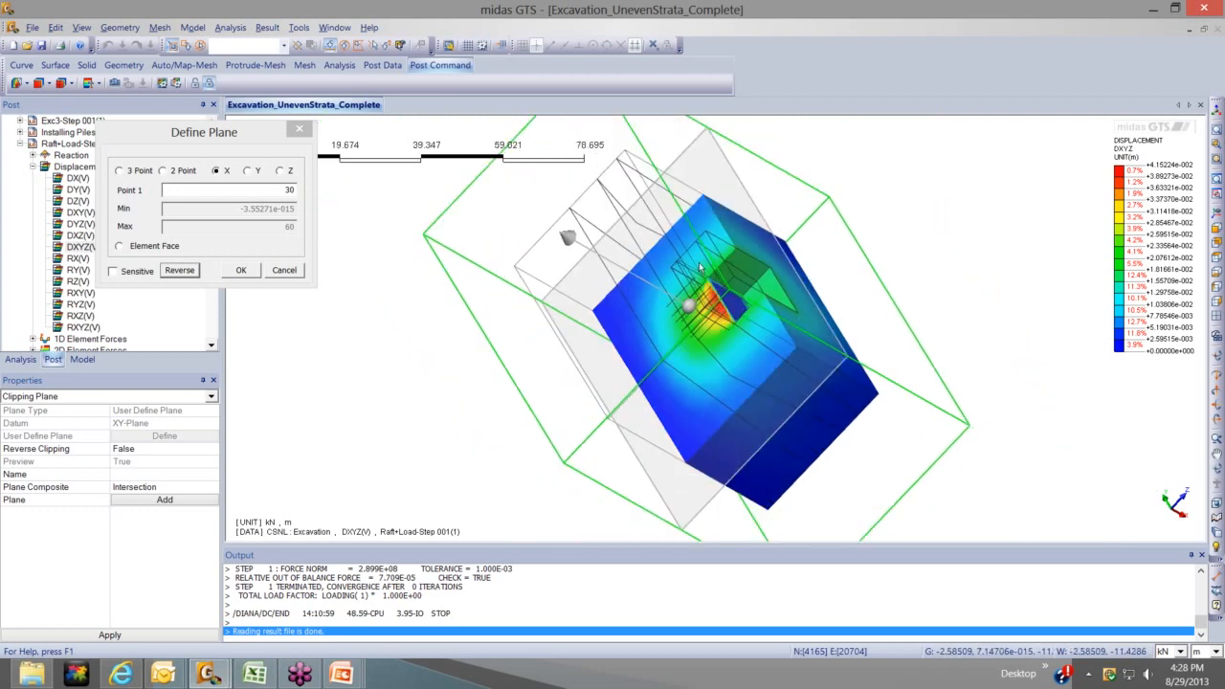
drag(701, 269, 757, 255)
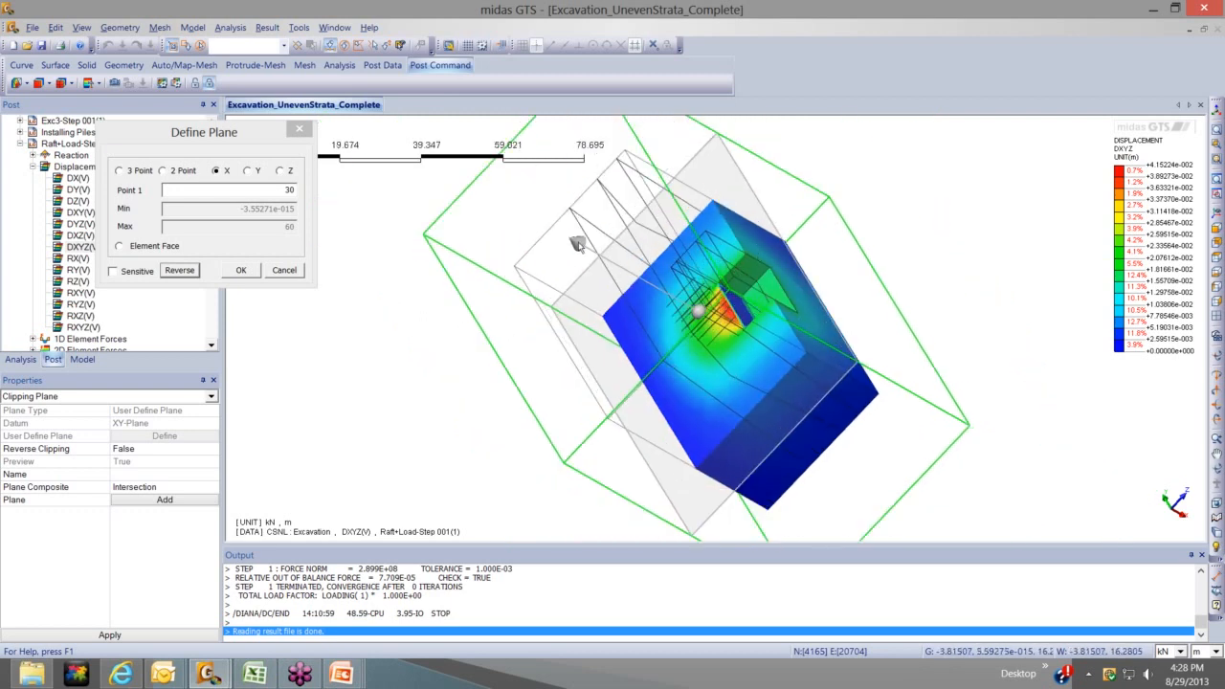
drag(578, 245, 747, 321)
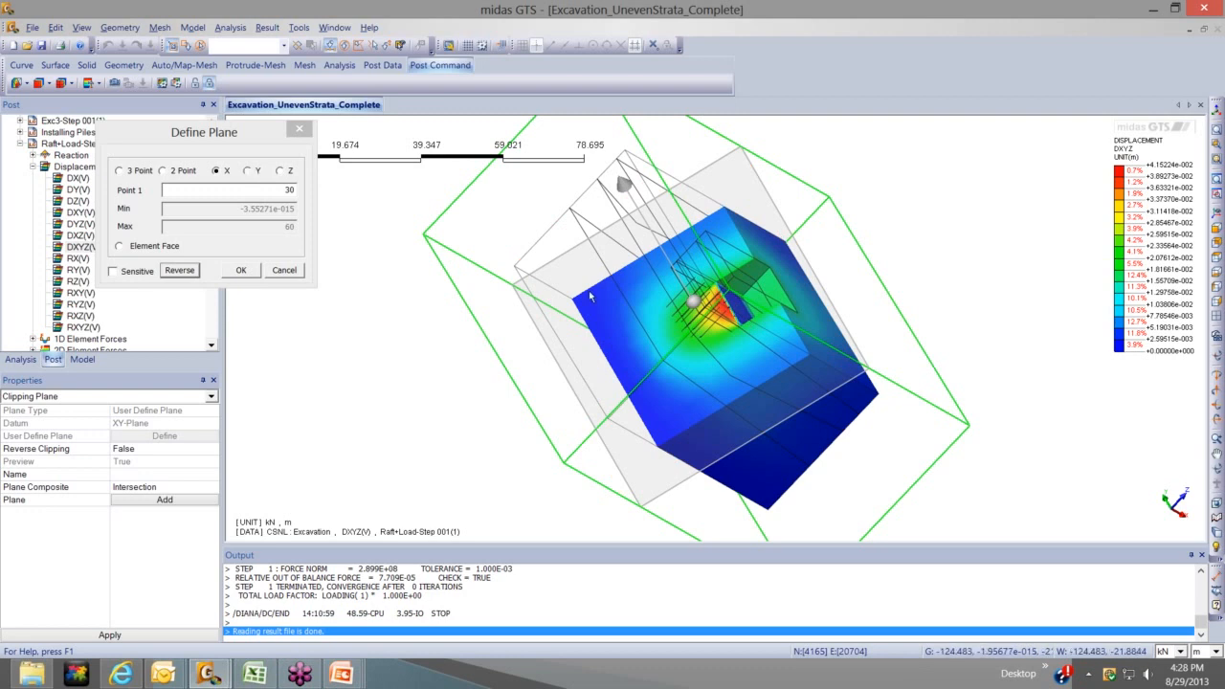
Change the clipping plane to the Y direction and move it through the excavation to inspect the displacement section
click(248, 170)
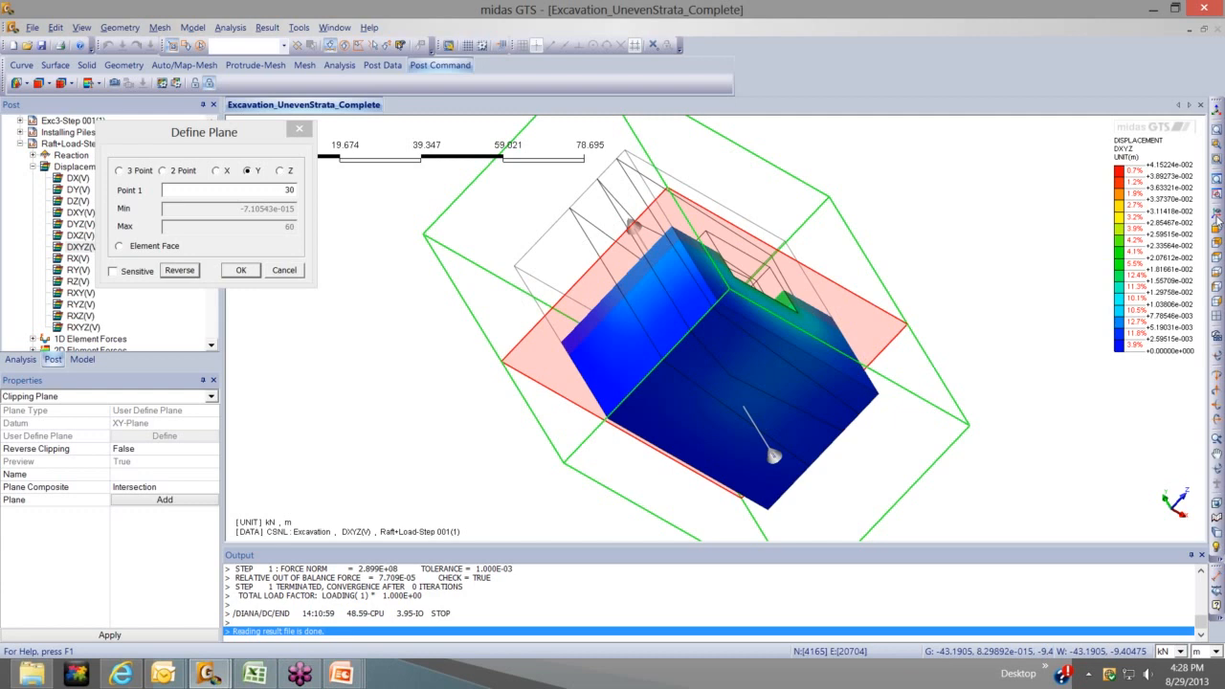
click(1218, 219)
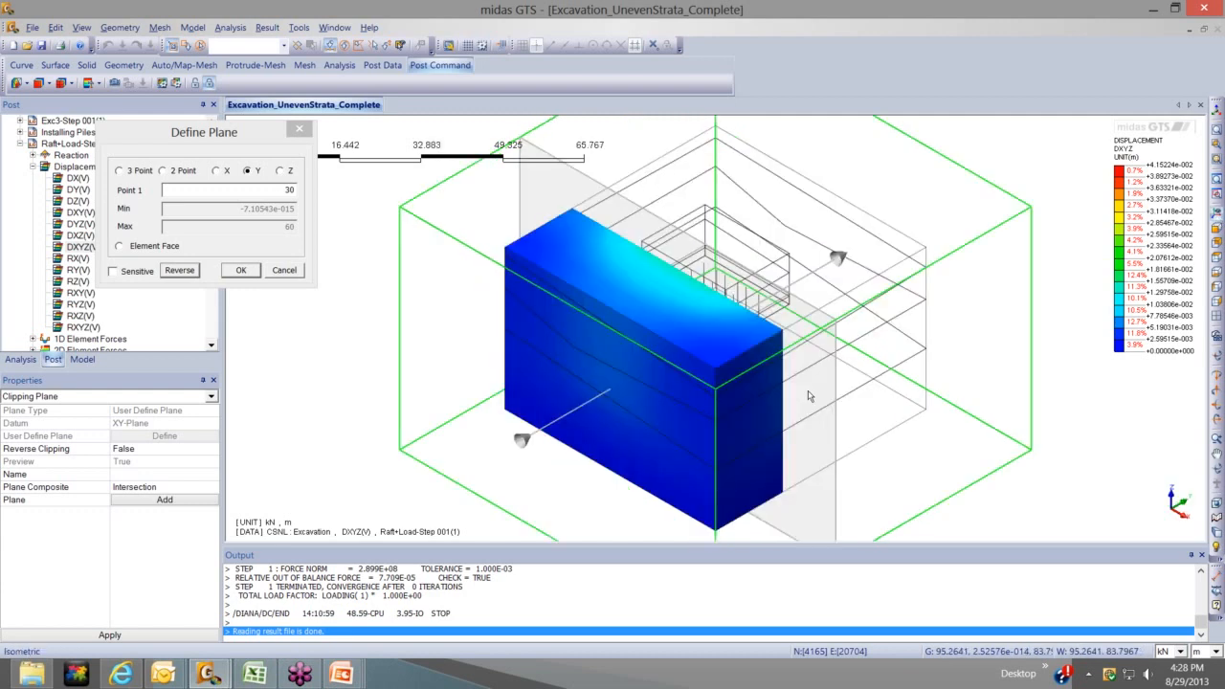
drag(811, 396, 1068, 422)
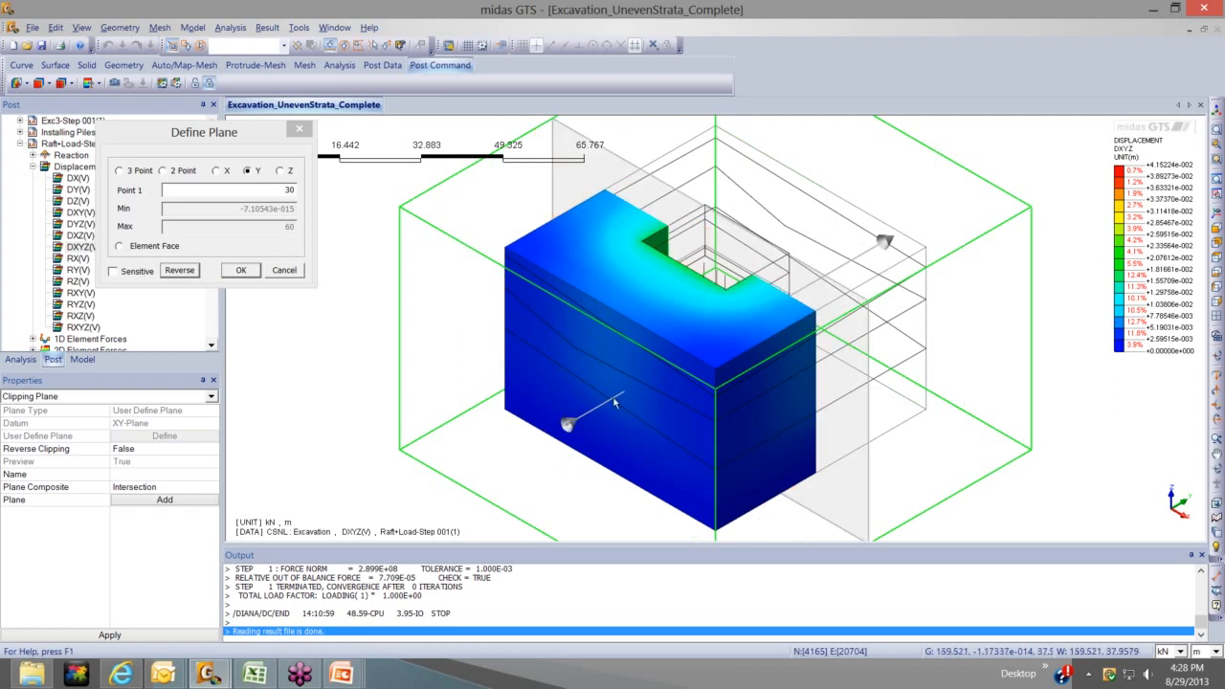
middle_drag(614, 402, 693, 385)
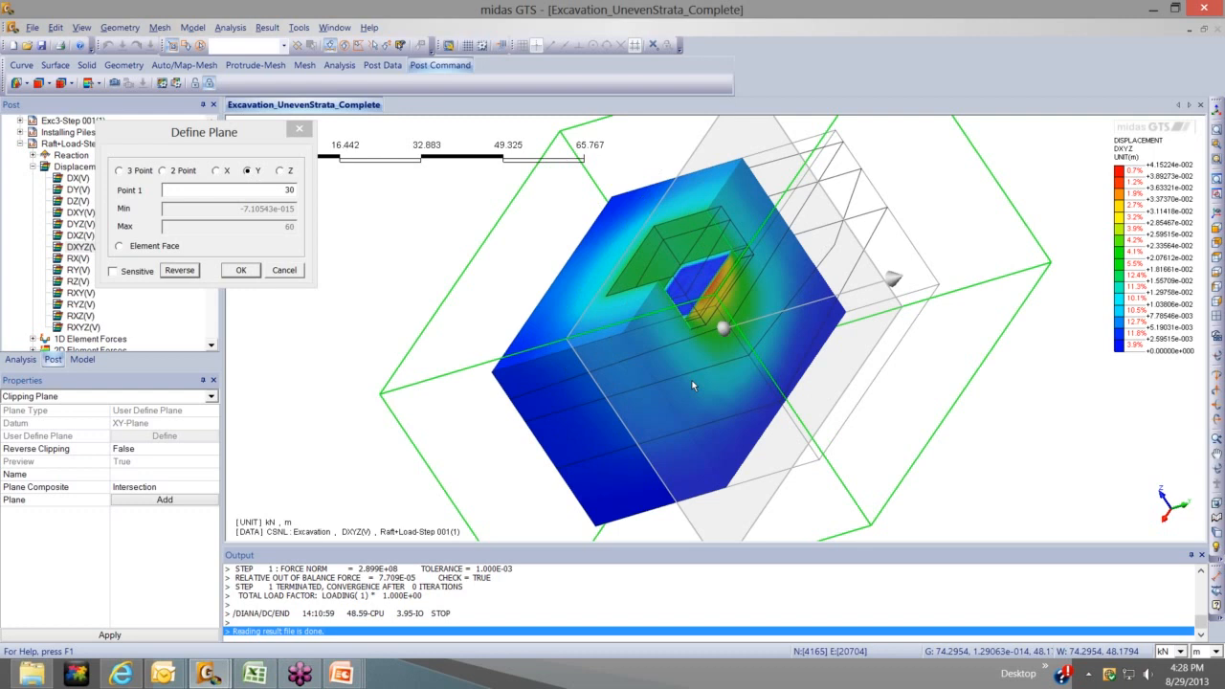
Change the clipping plane to the Z direction and move it up through the model to inspect horizontal displacement sections
click(279, 170)
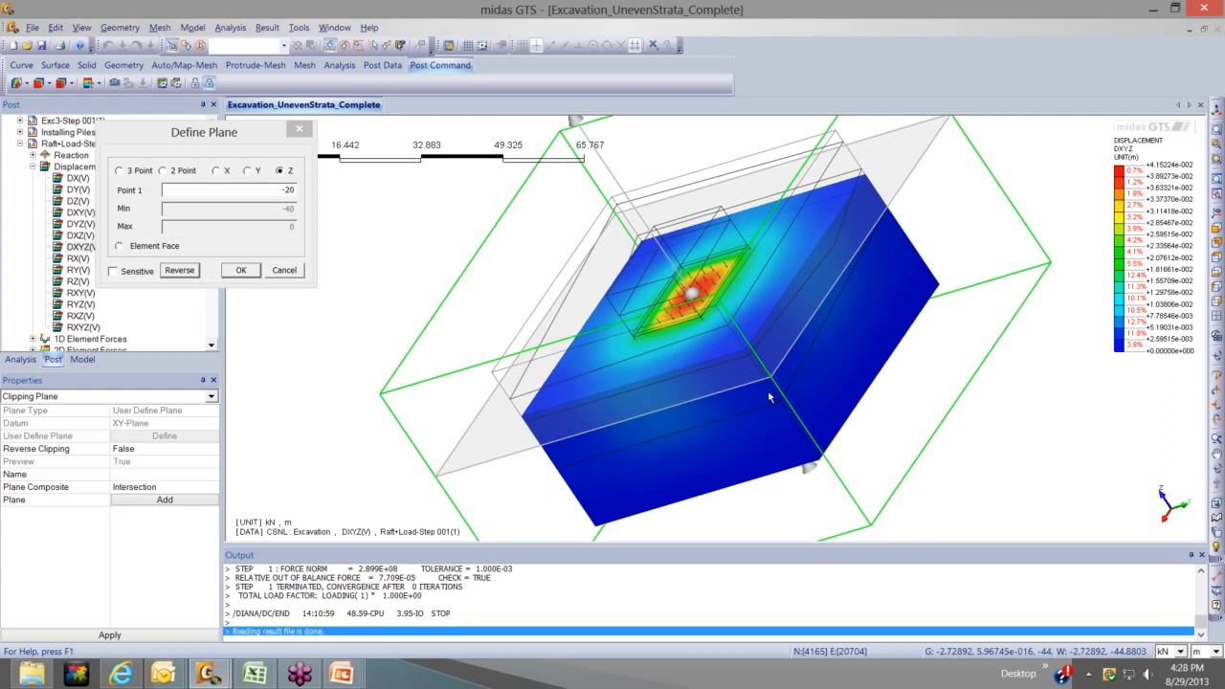
drag(742, 365, 1015, 369)
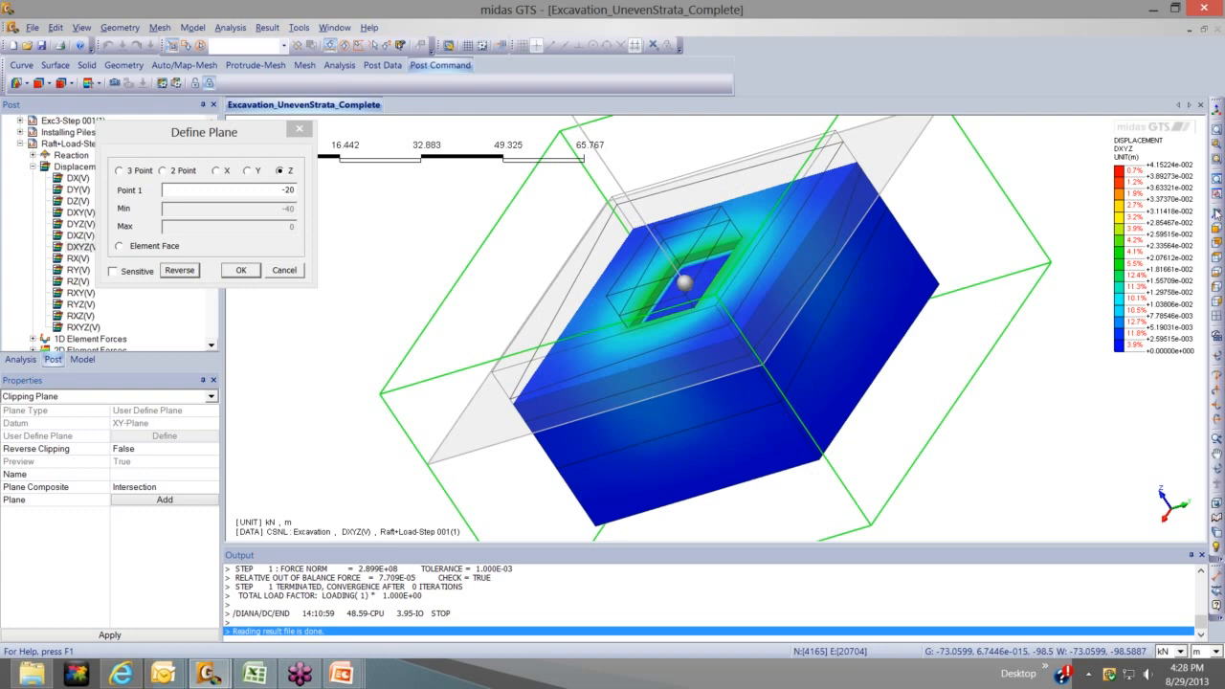
click(1217, 212)
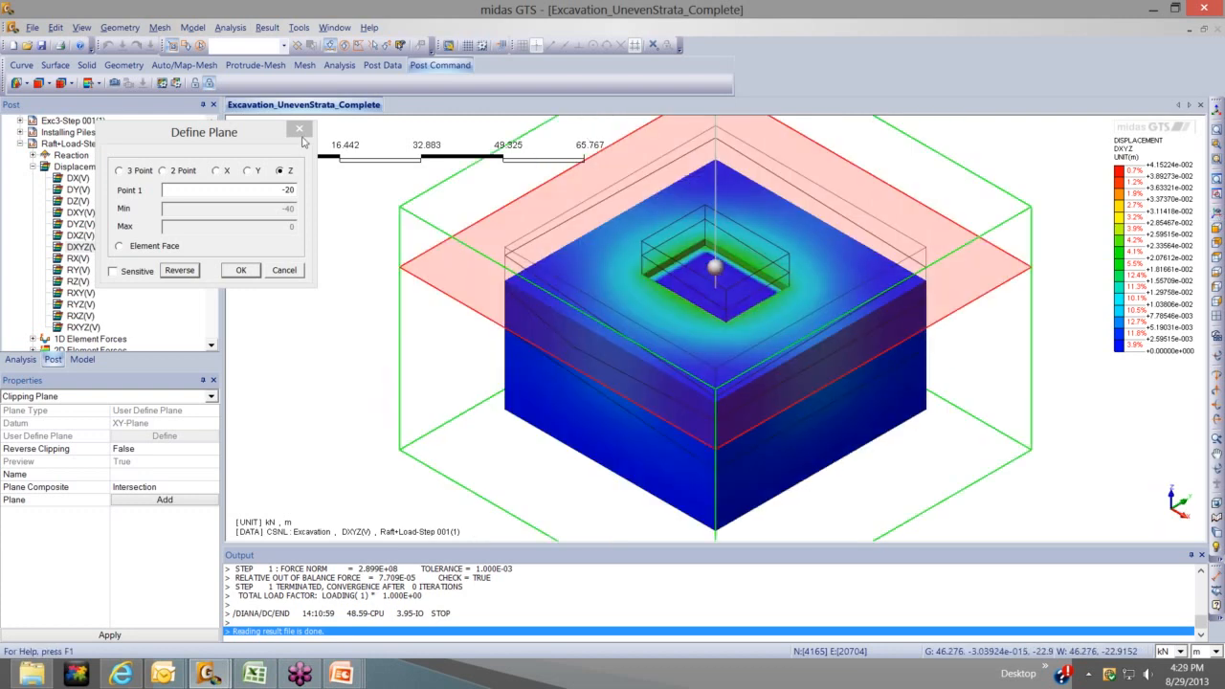
Close the plane definition and return the displacement contour to the Original unclipped display
click(302, 135)
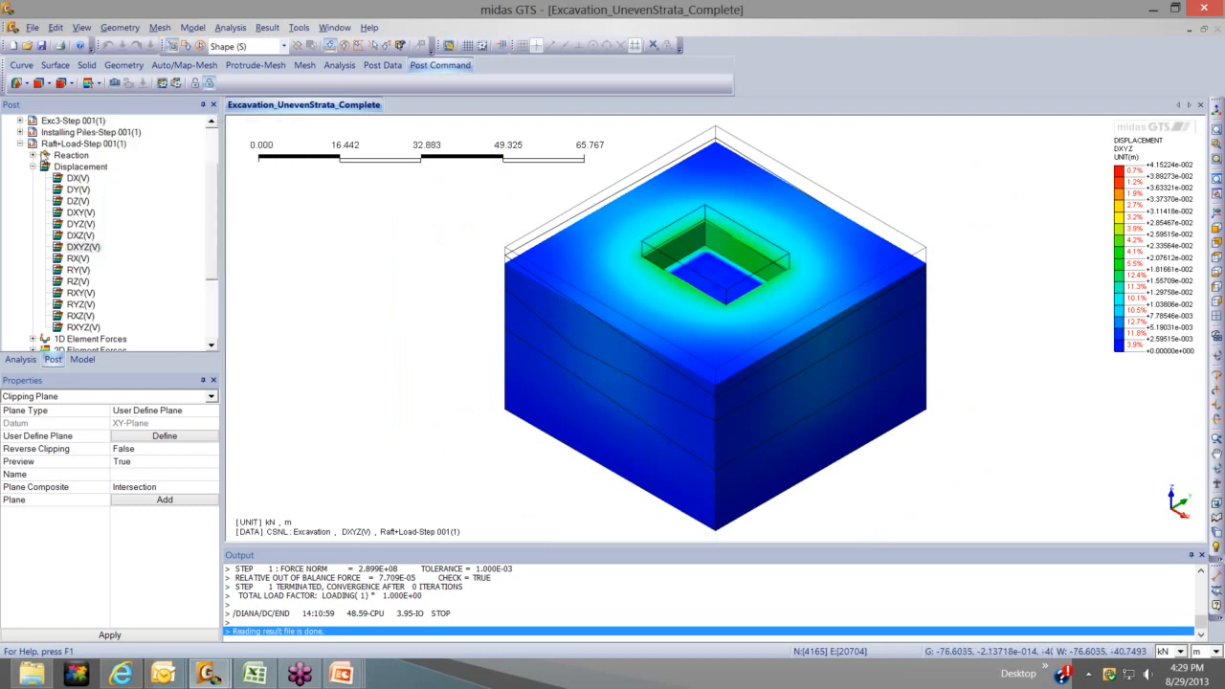
click(26, 85)
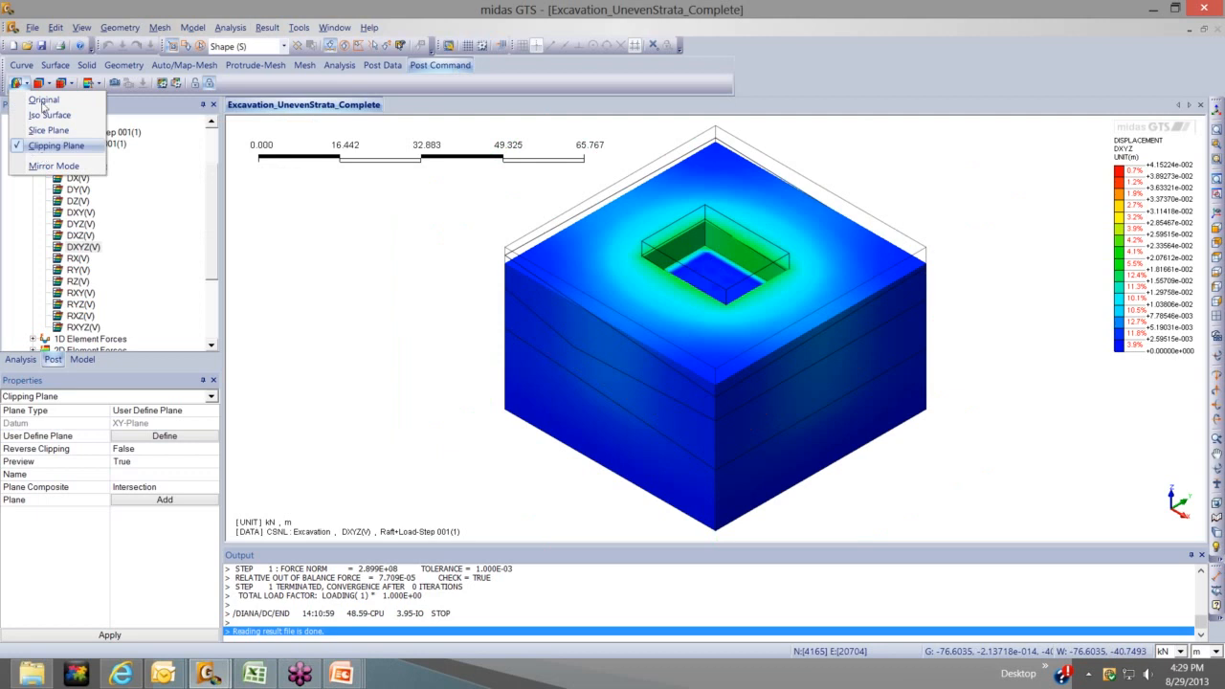
click(43, 100)
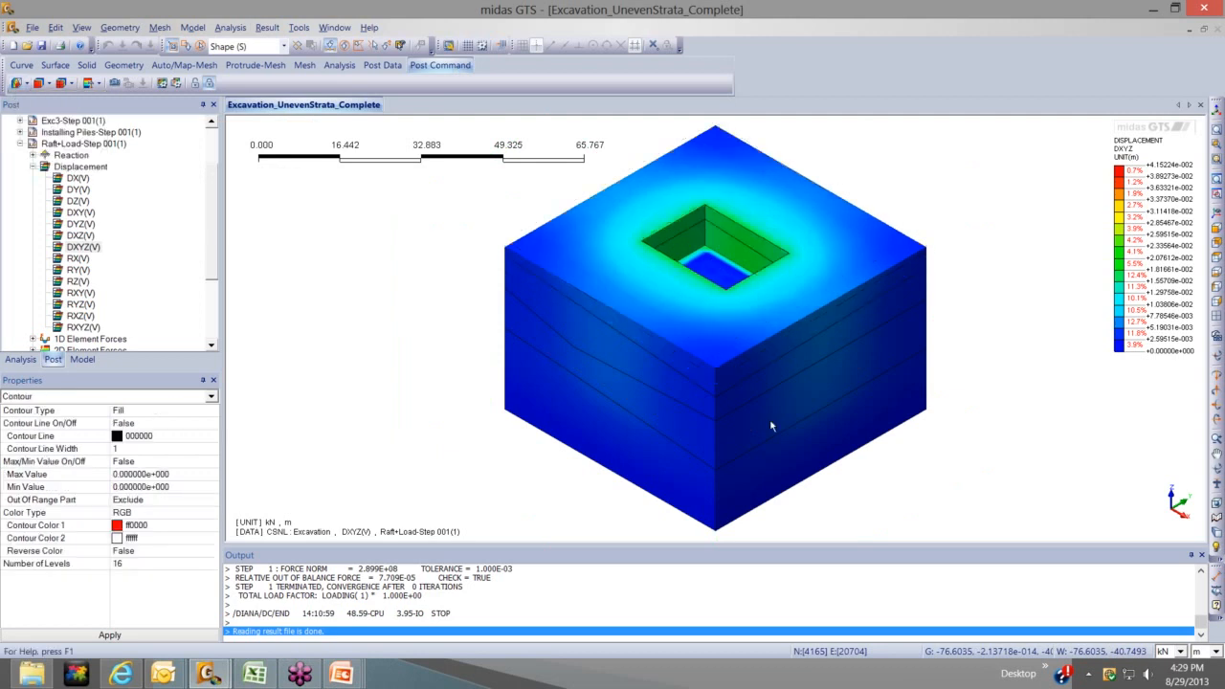
Leave the displacement results and switch back to preprocessing mode with the meshed soil strata model
middle_drag(772, 427, 800, 413)
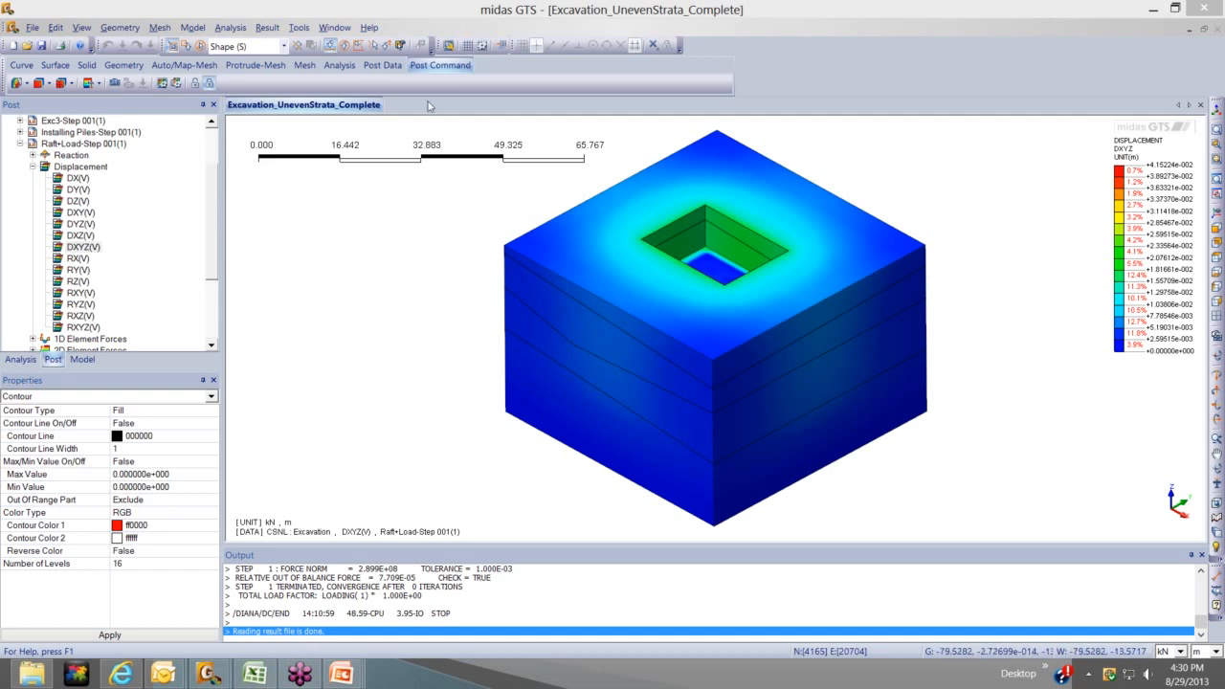
click(335, 67)
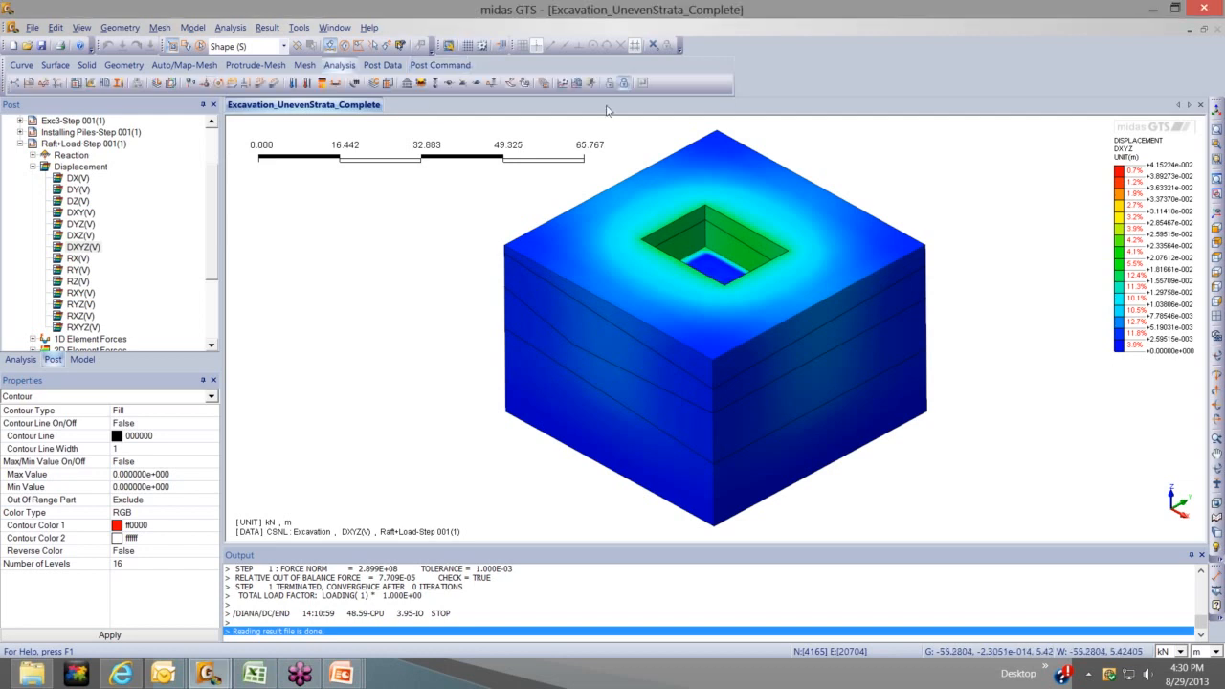
click(618, 84)
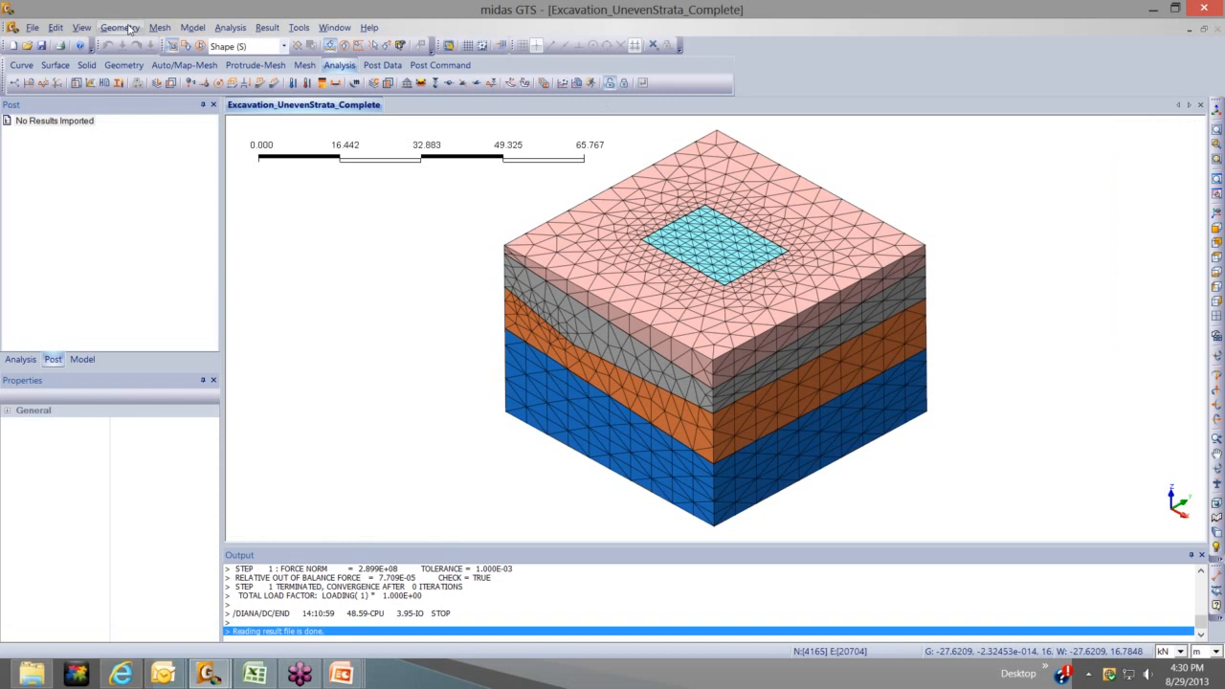
Examine the geometry commands for tabular point input and surface creation, and the file formats offered for import
click(128, 28)
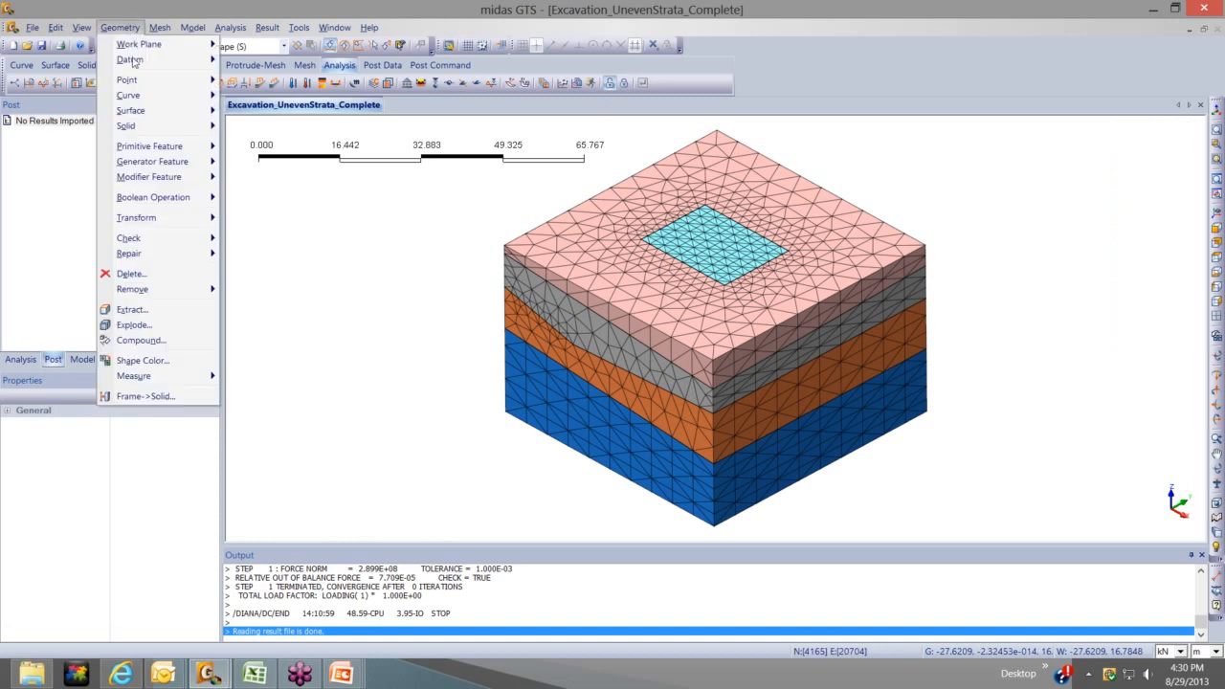
mouse_move(134, 59)
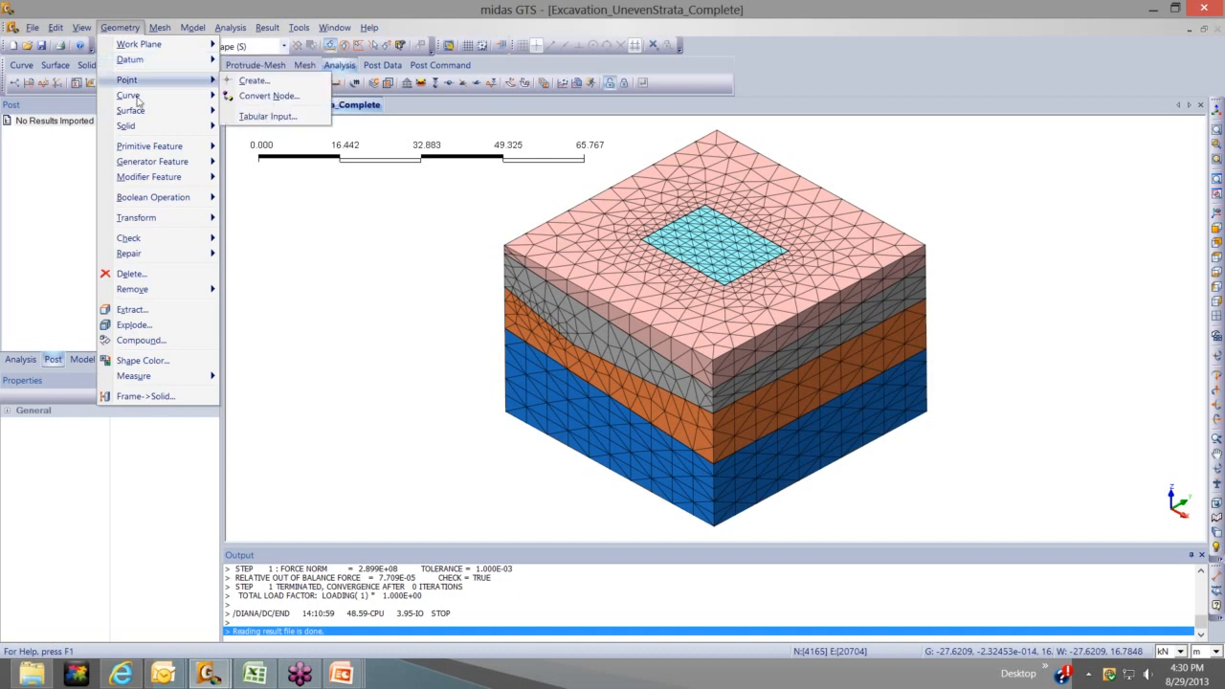
mouse_move(137, 100)
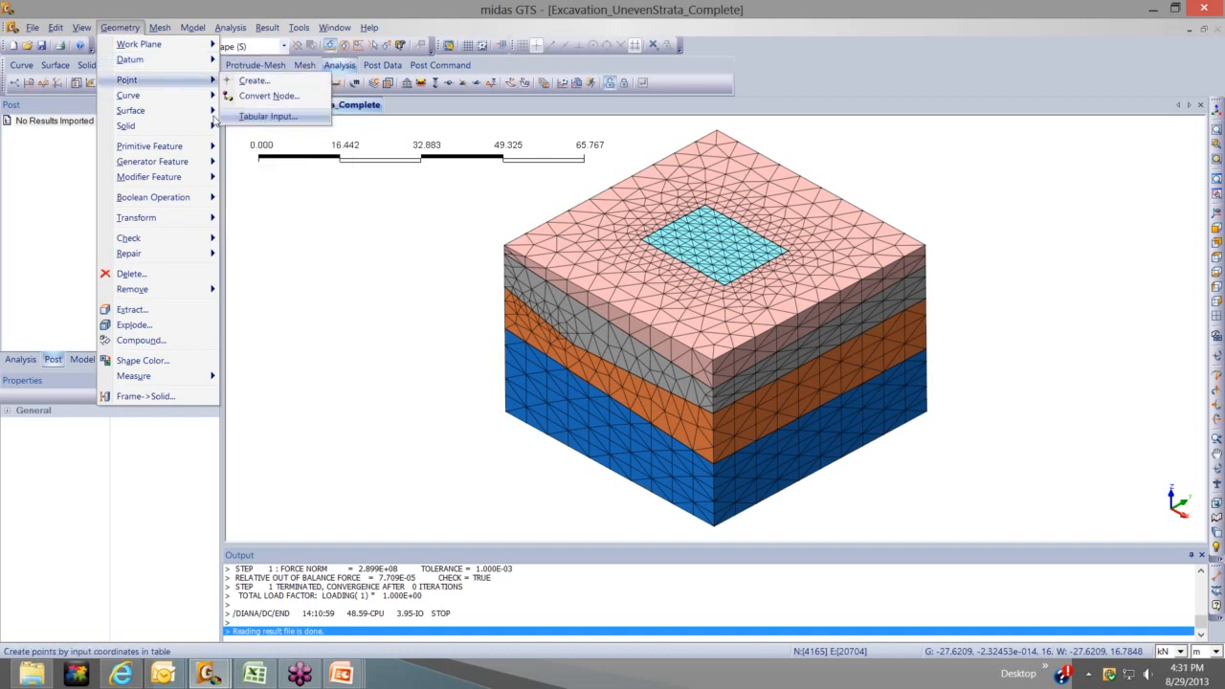
mouse_move(216, 118)
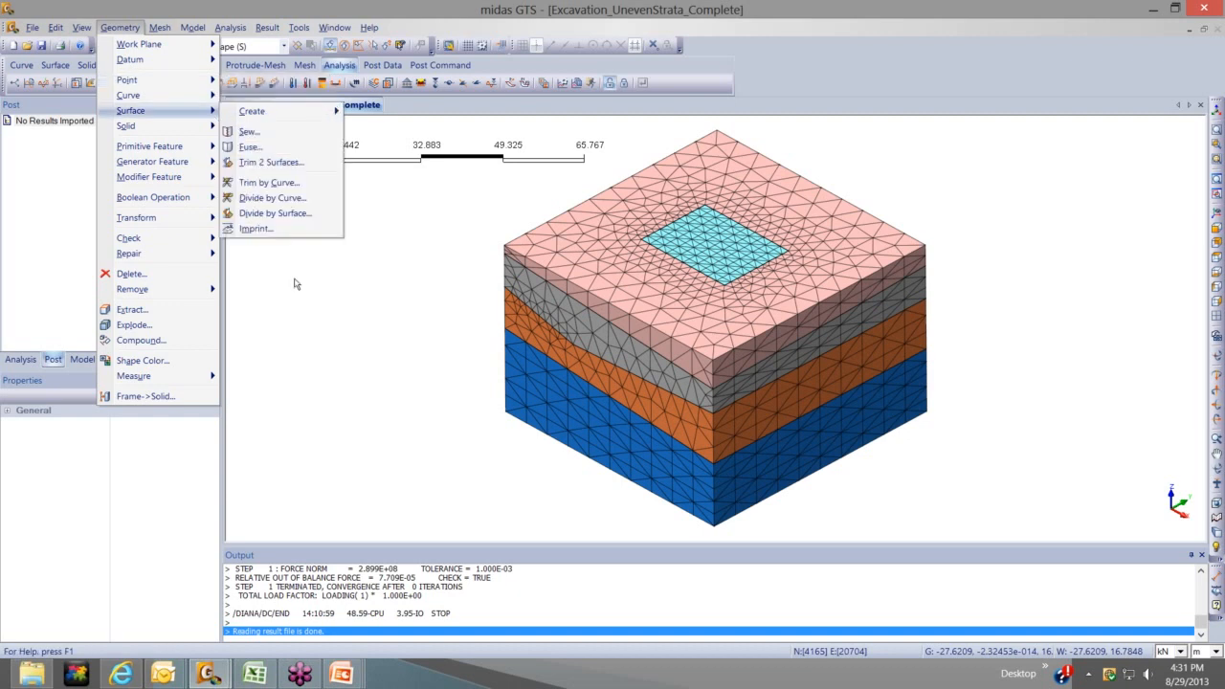
click(311, 282)
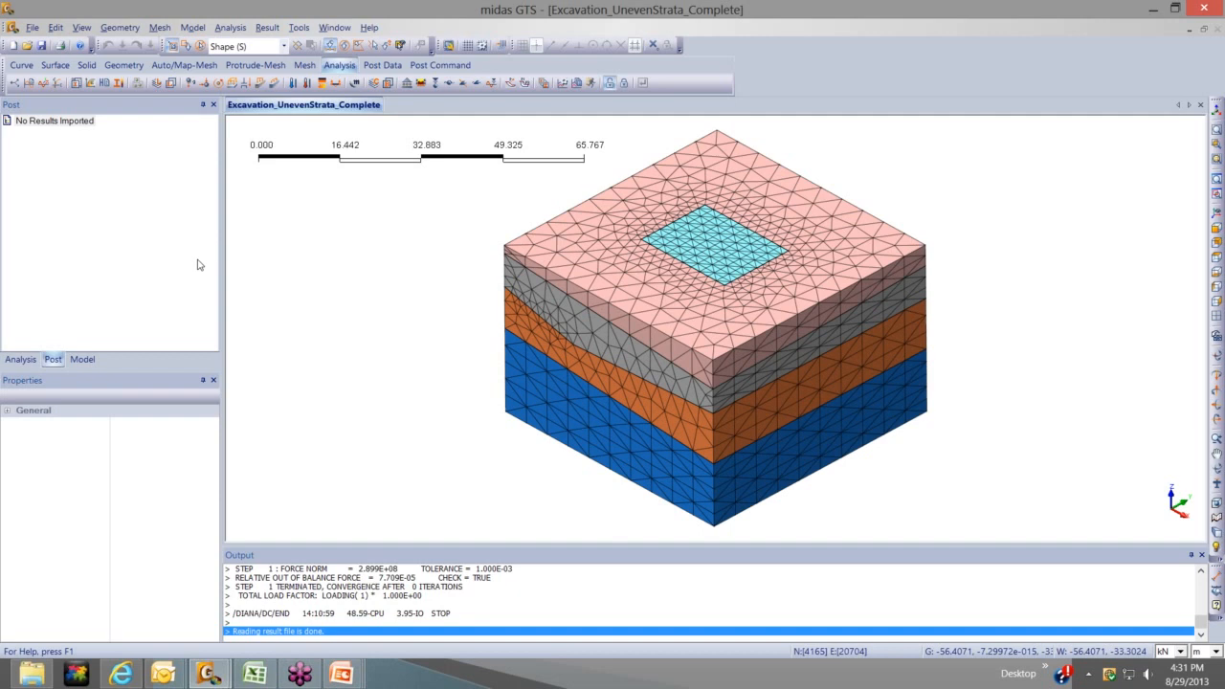
click(32, 28)
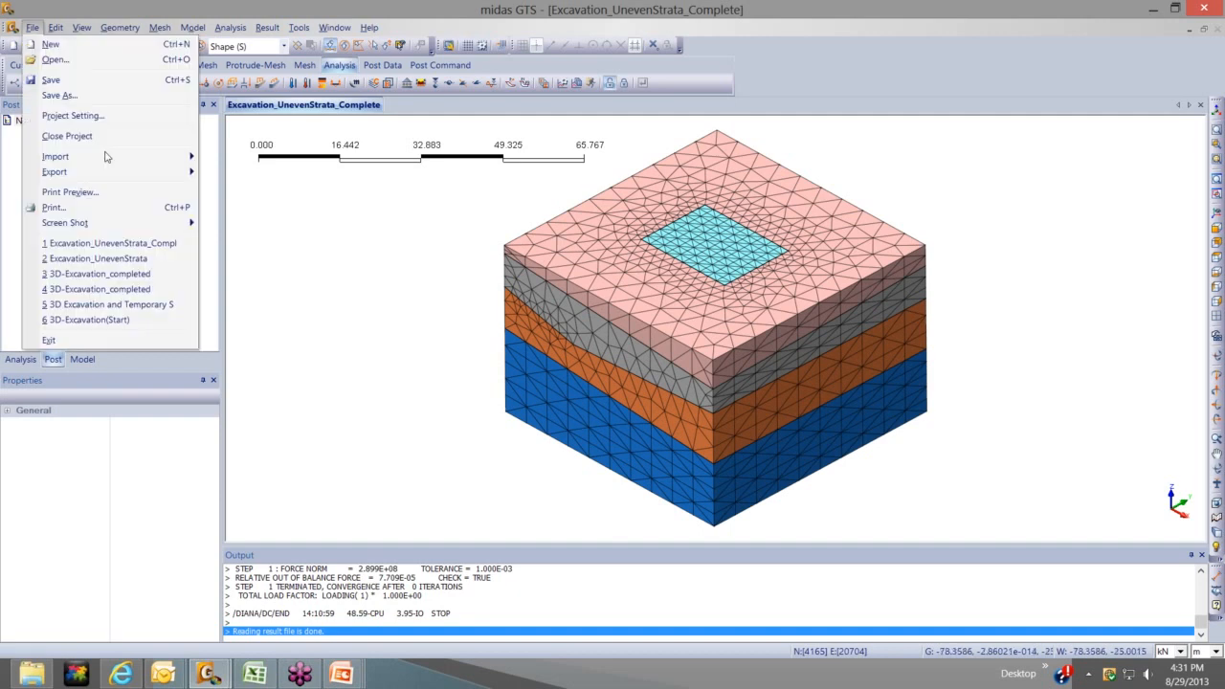
mouse_move(182, 157)
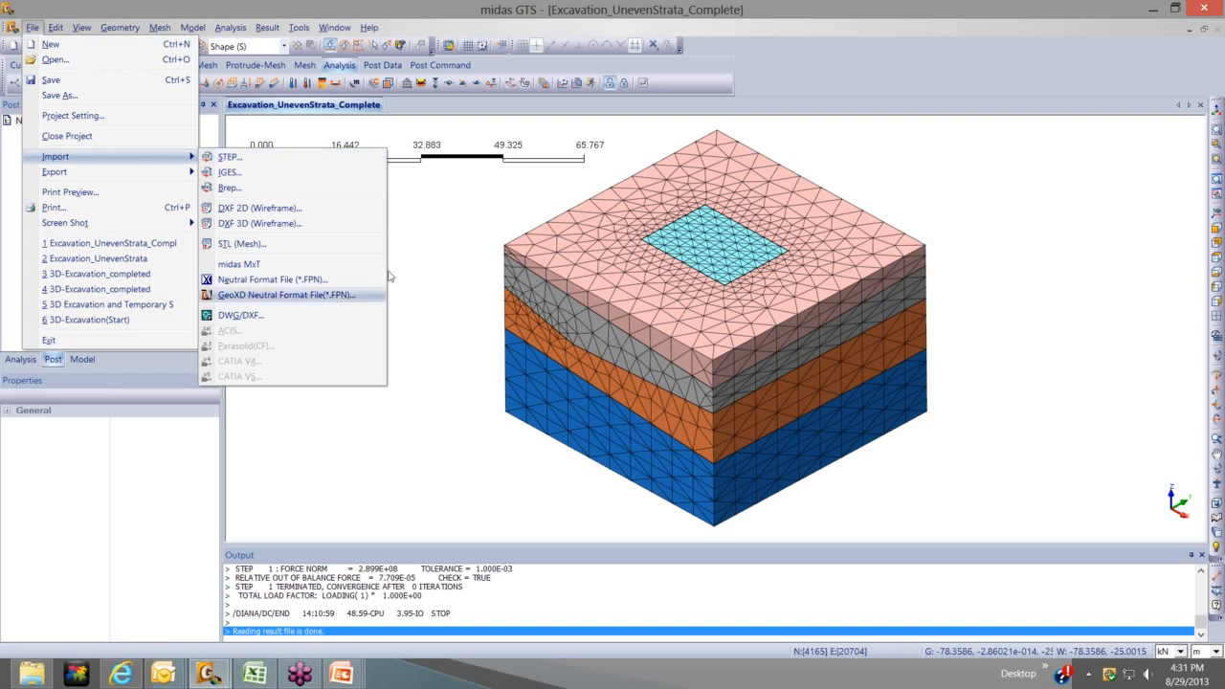
click(563, 281)
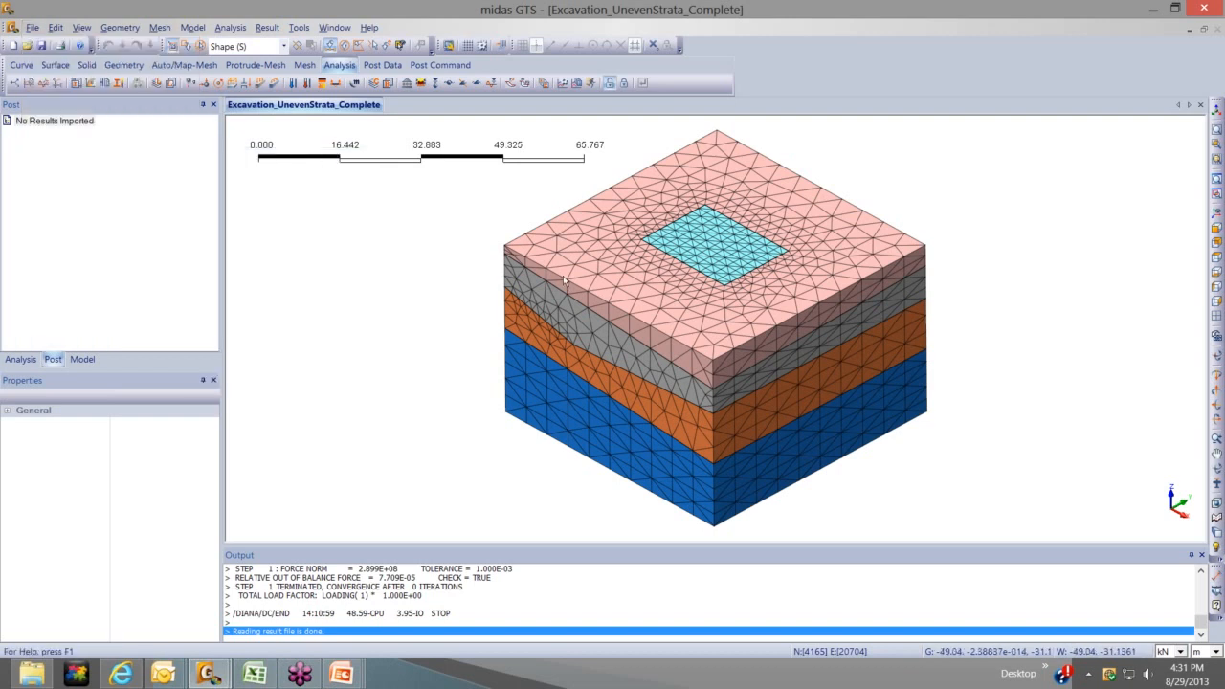
middle_drag(564, 277, 654, 282)
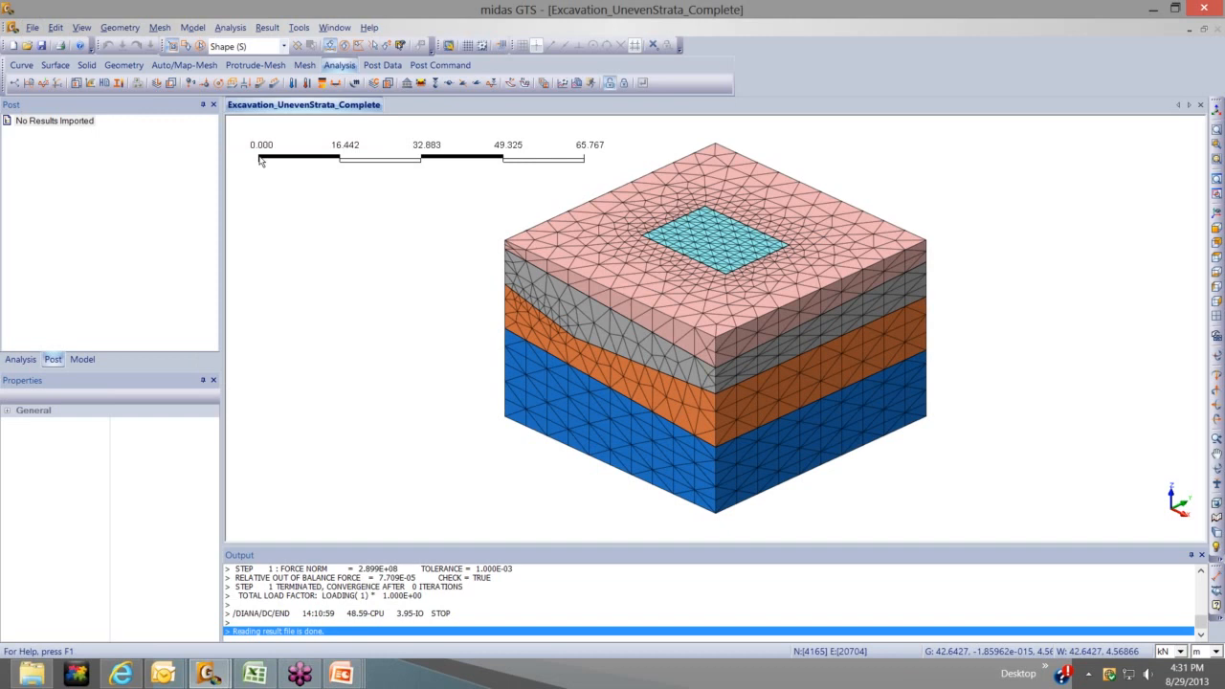
Open the Elevation Data table for terrain surface creation, look through its grid and close it
click(55, 65)
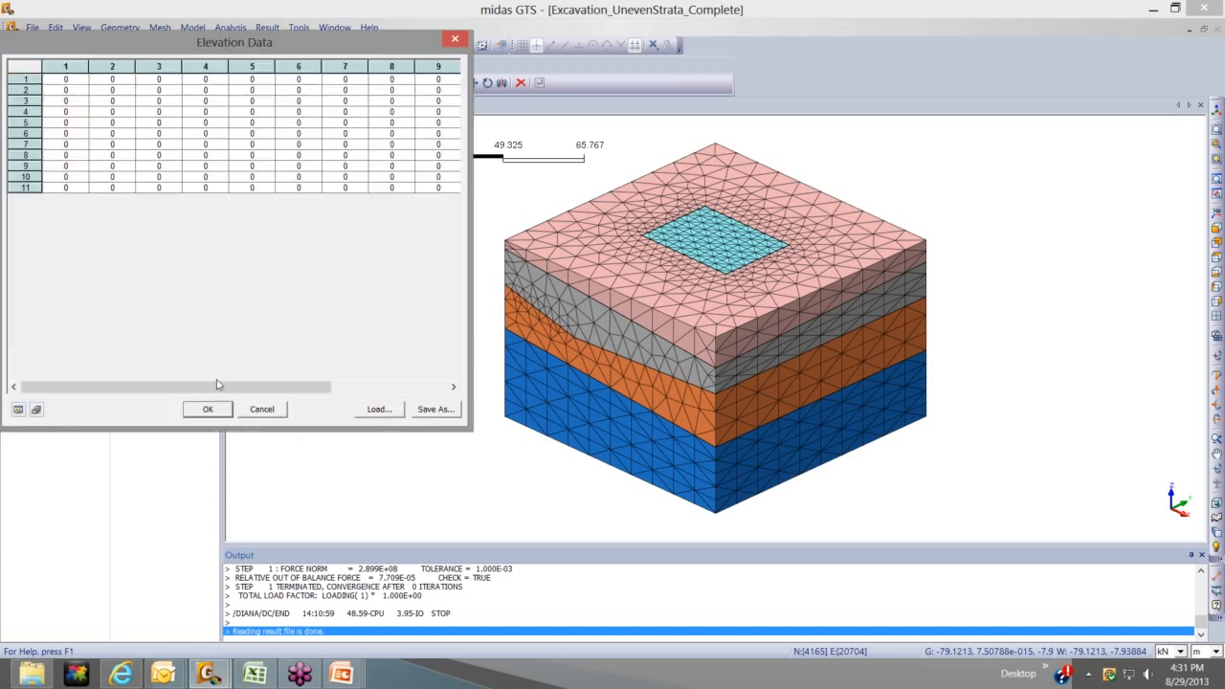
drag(319, 396, 231, 372)
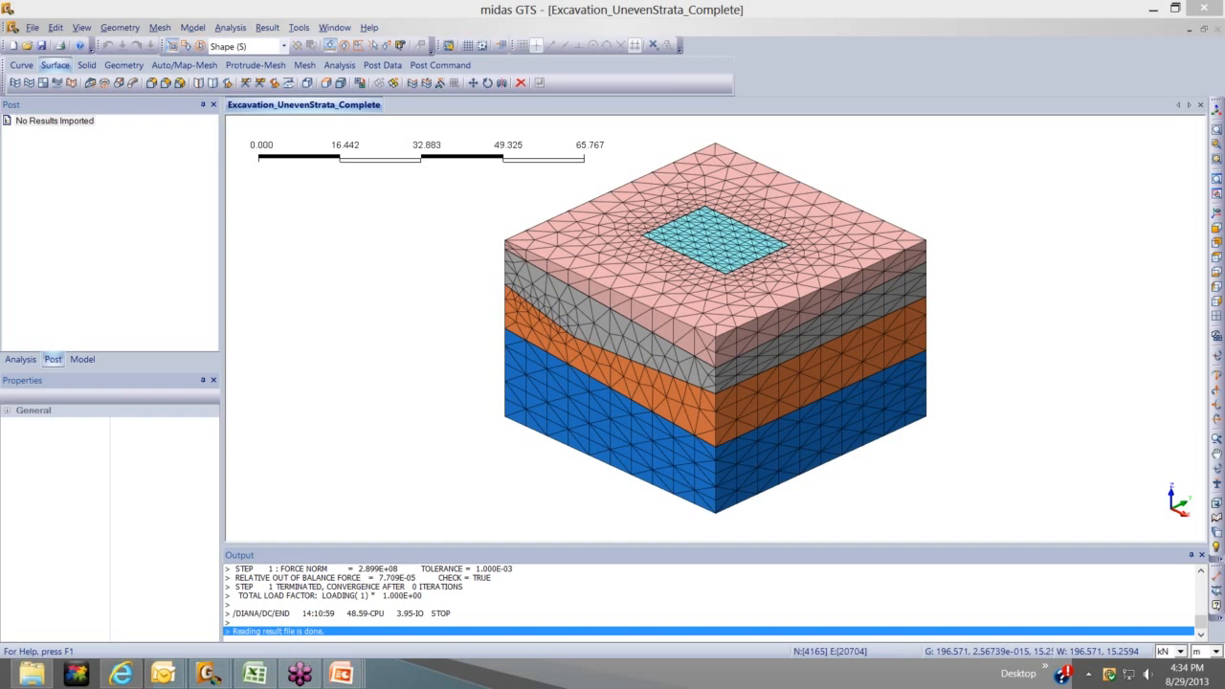
click(656, 372)
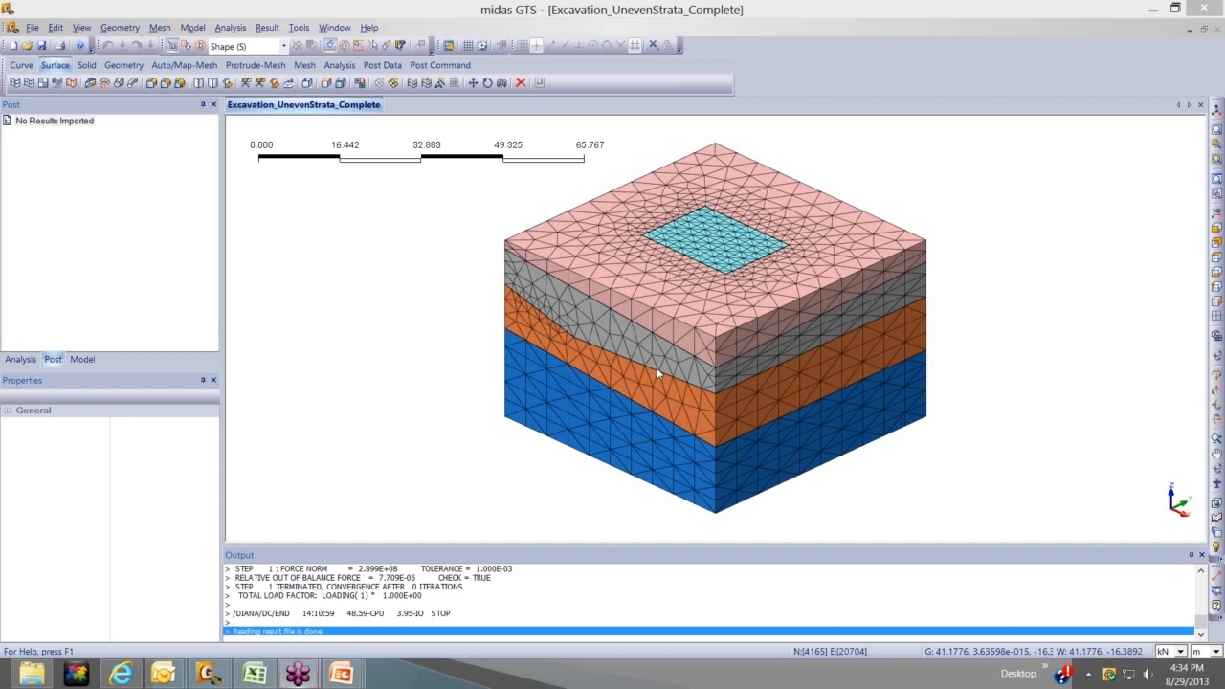